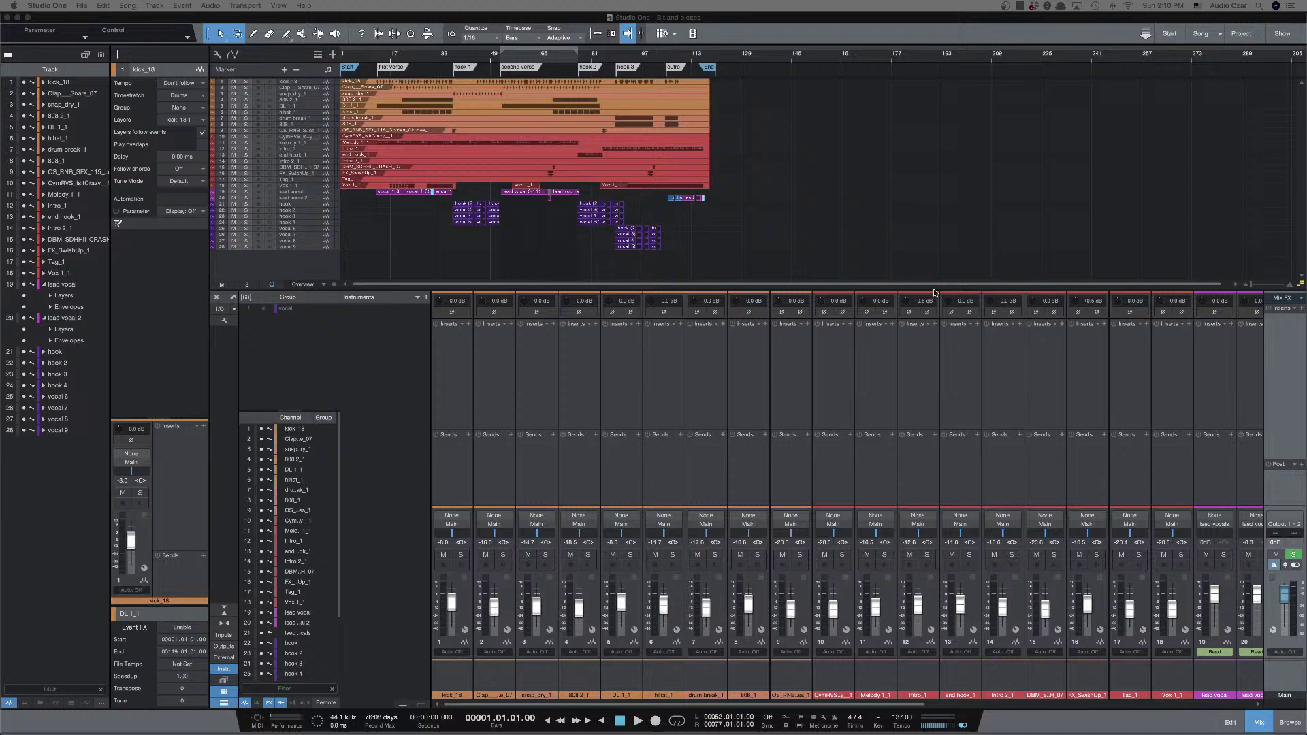
# Enlarge the arrangement area above the mixer and play the song from the start.
pyautogui.click(761, 286)
pyautogui.moveTo(759, 293); pyautogui.dragTo(736, 352)
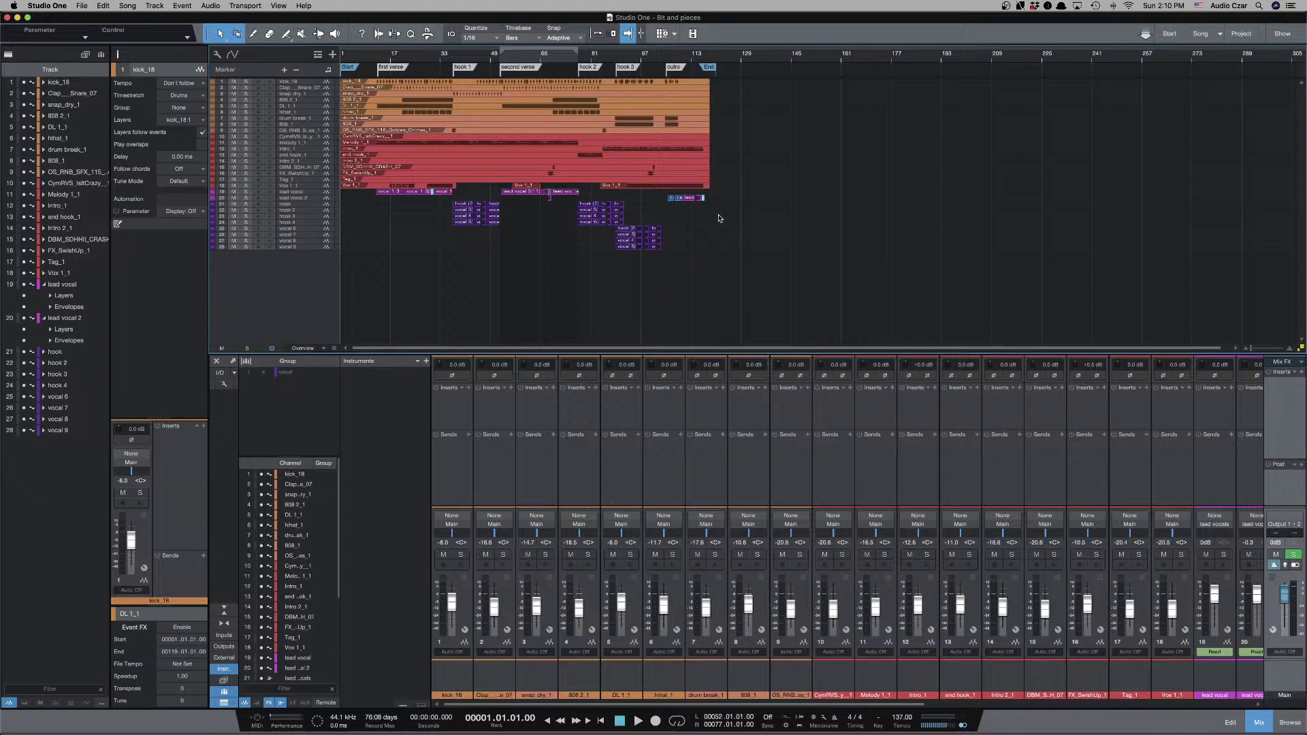
pyautogui.press('e')
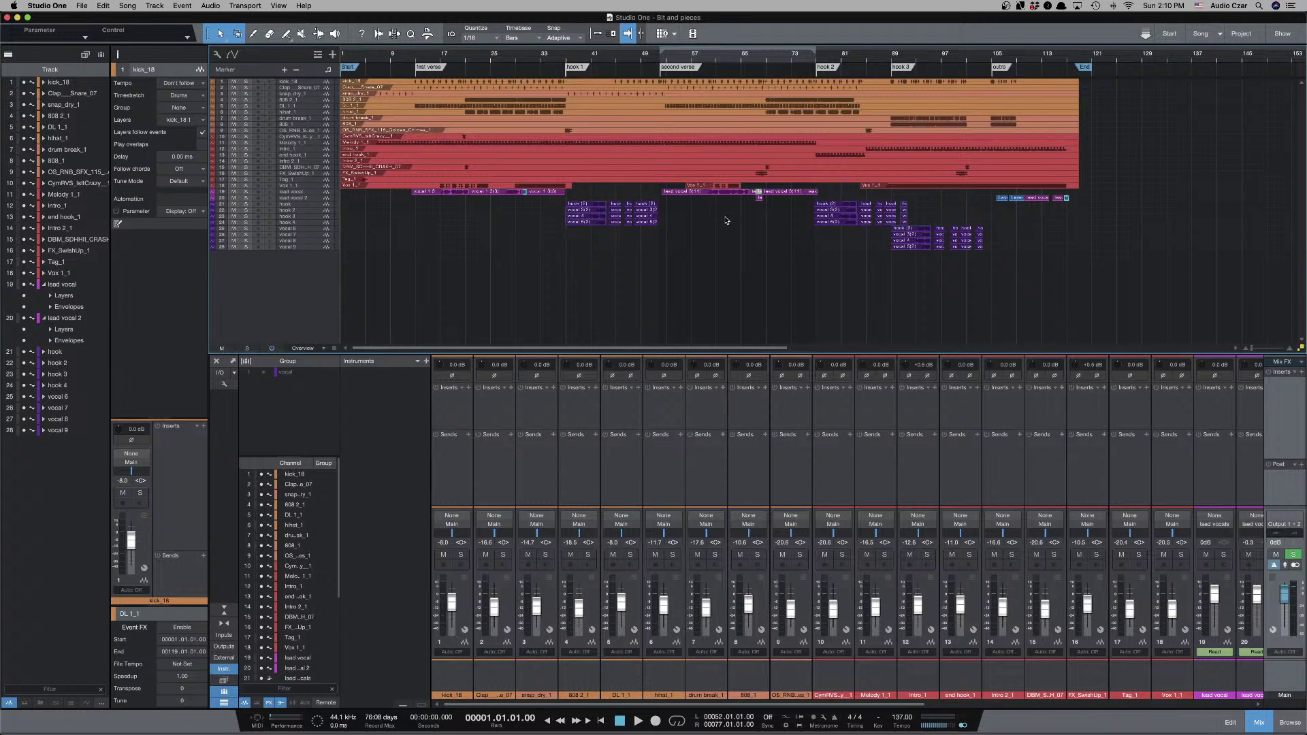
pyautogui.press('space')
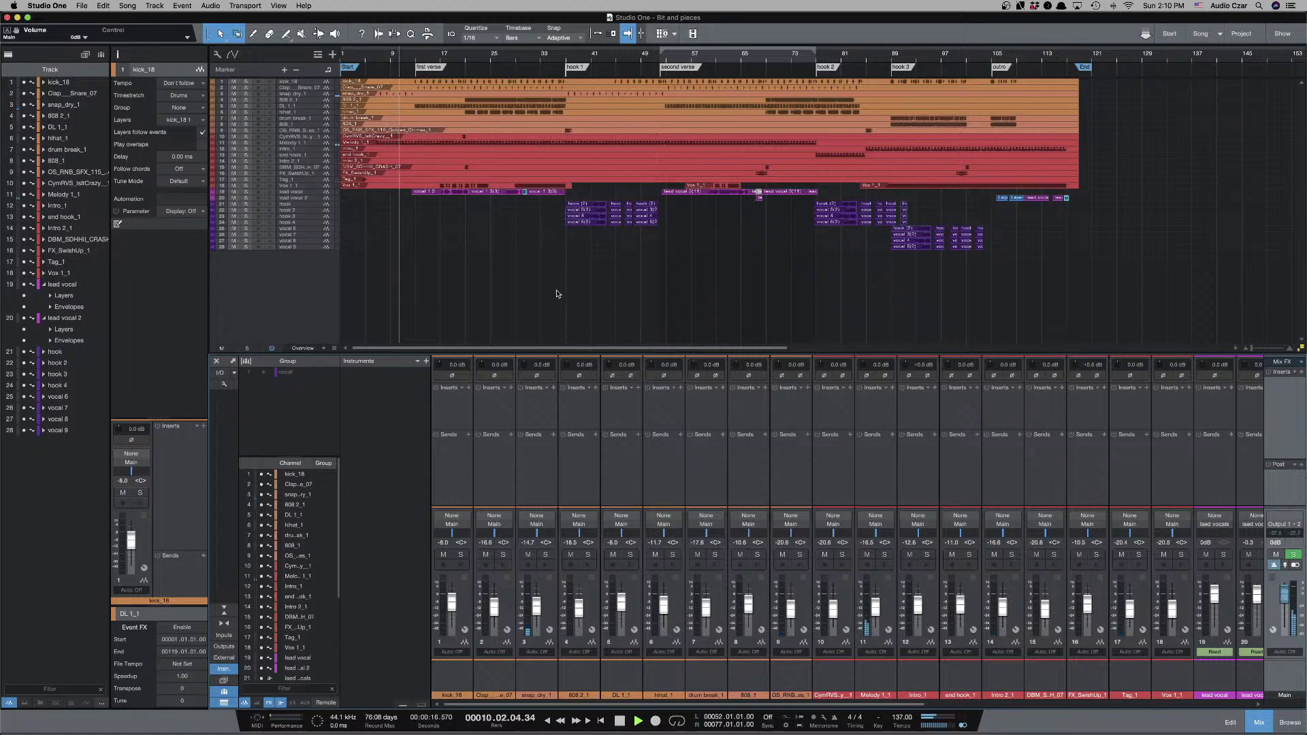
# Hide the mixer and zoom into the arrangement with taller tracks and an expanded timeline.
pyautogui.press('F3')
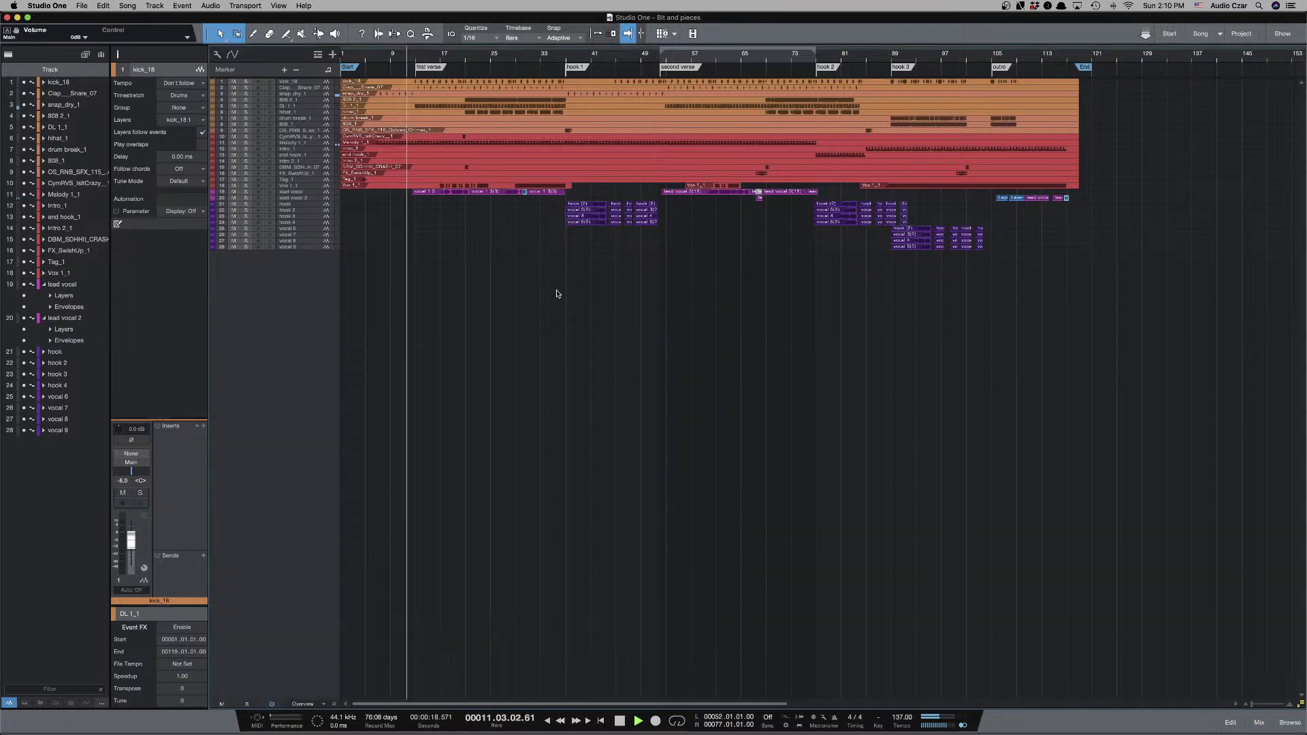
pyautogui.hotkey('shift', 'e')
pyautogui.hotkey('shift', 'e')
pyautogui.hotkey('shift', 'e')
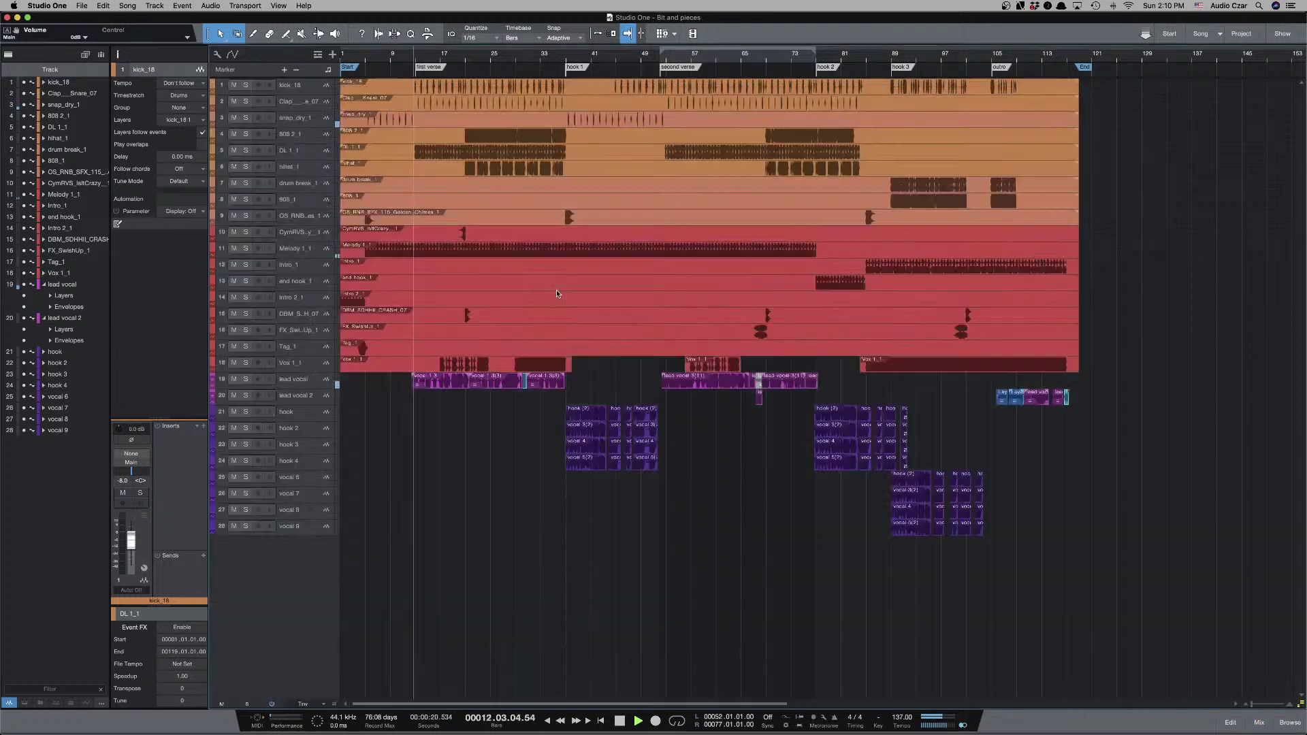
pyautogui.press('e')
pyautogui.press('e')
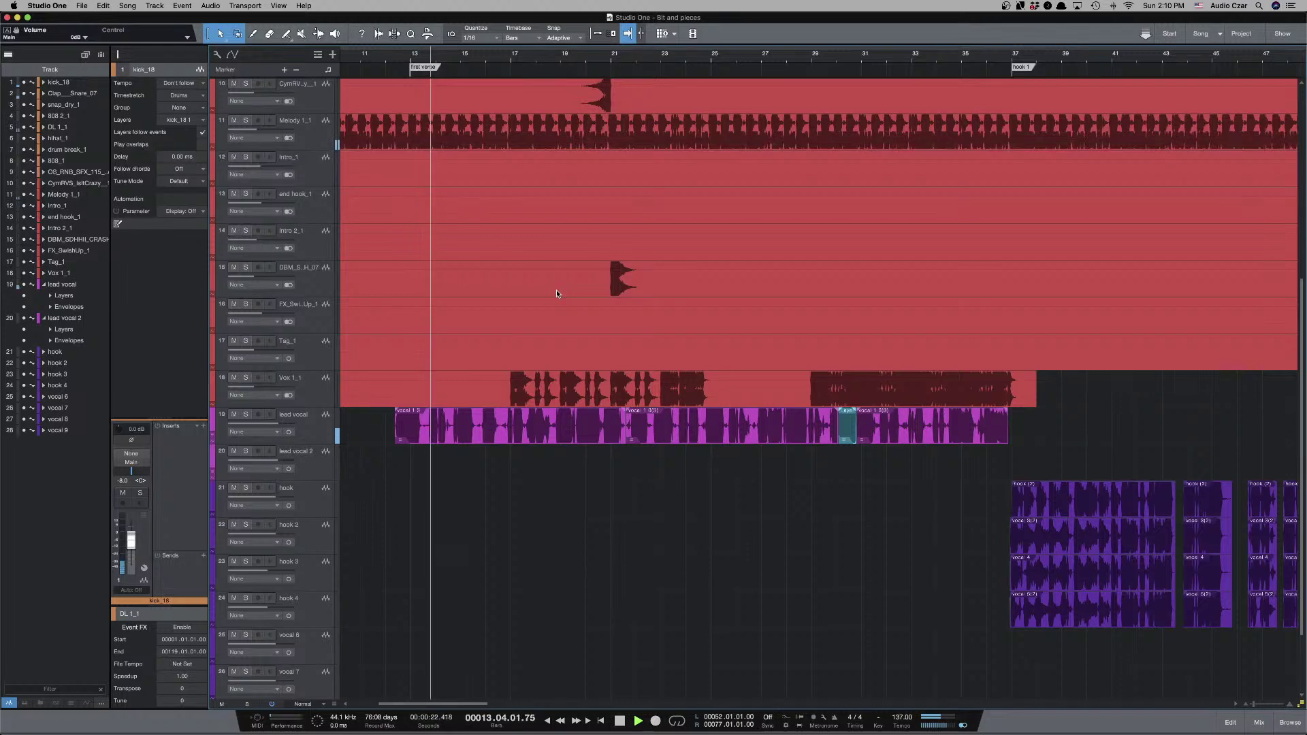
# Show the mixer again and zoom the arrangement out to Tiny track height with the song's full length in view.
pyautogui.press('F3')
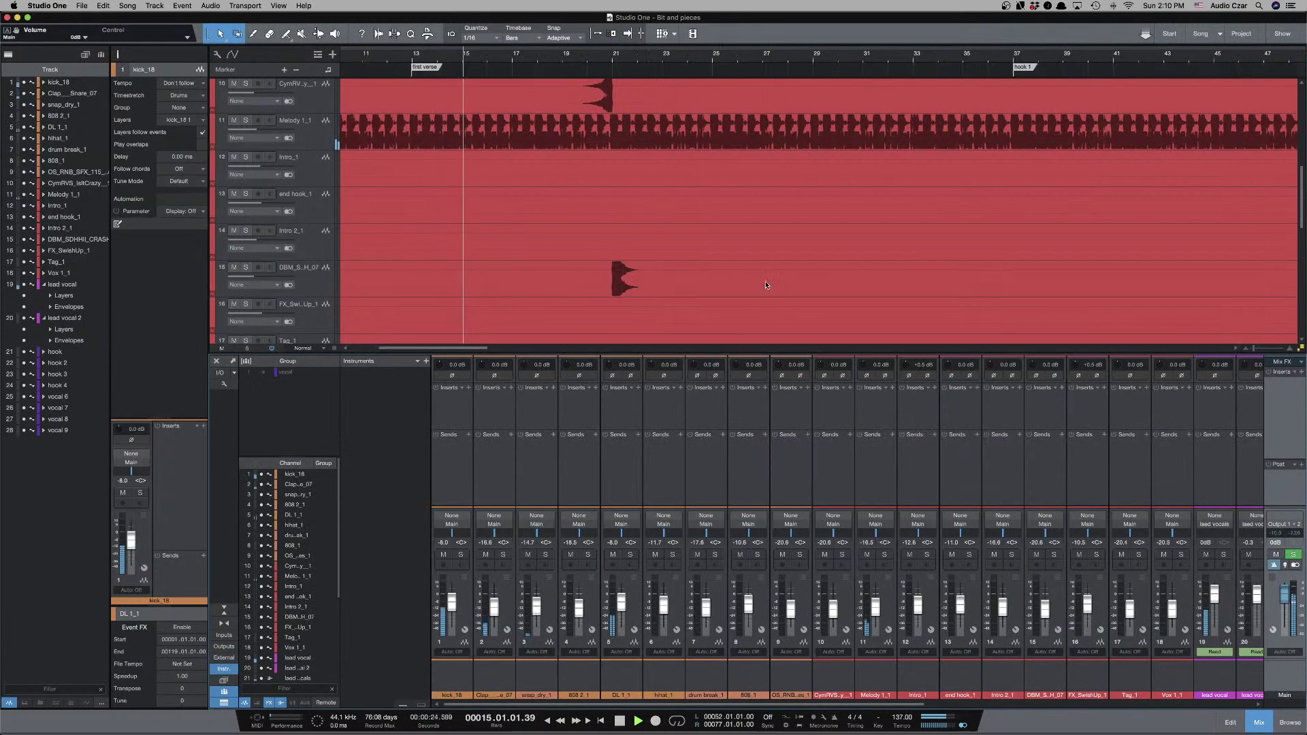
pyautogui.scroll(-2, 765, 283)
pyautogui.hotkey('shift', 'w')
pyautogui.hotkey('shift', 'w')
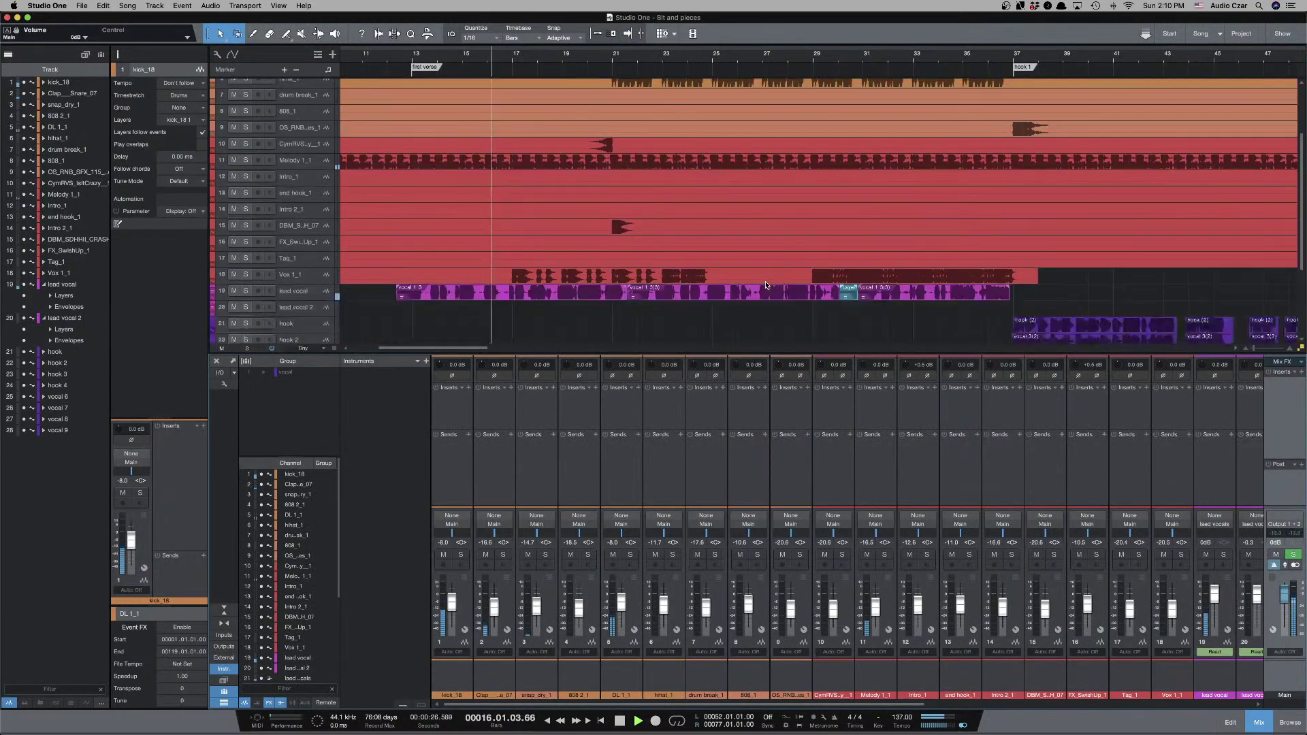
pyautogui.press('w')
pyautogui.press('w')
pyautogui.press('w')
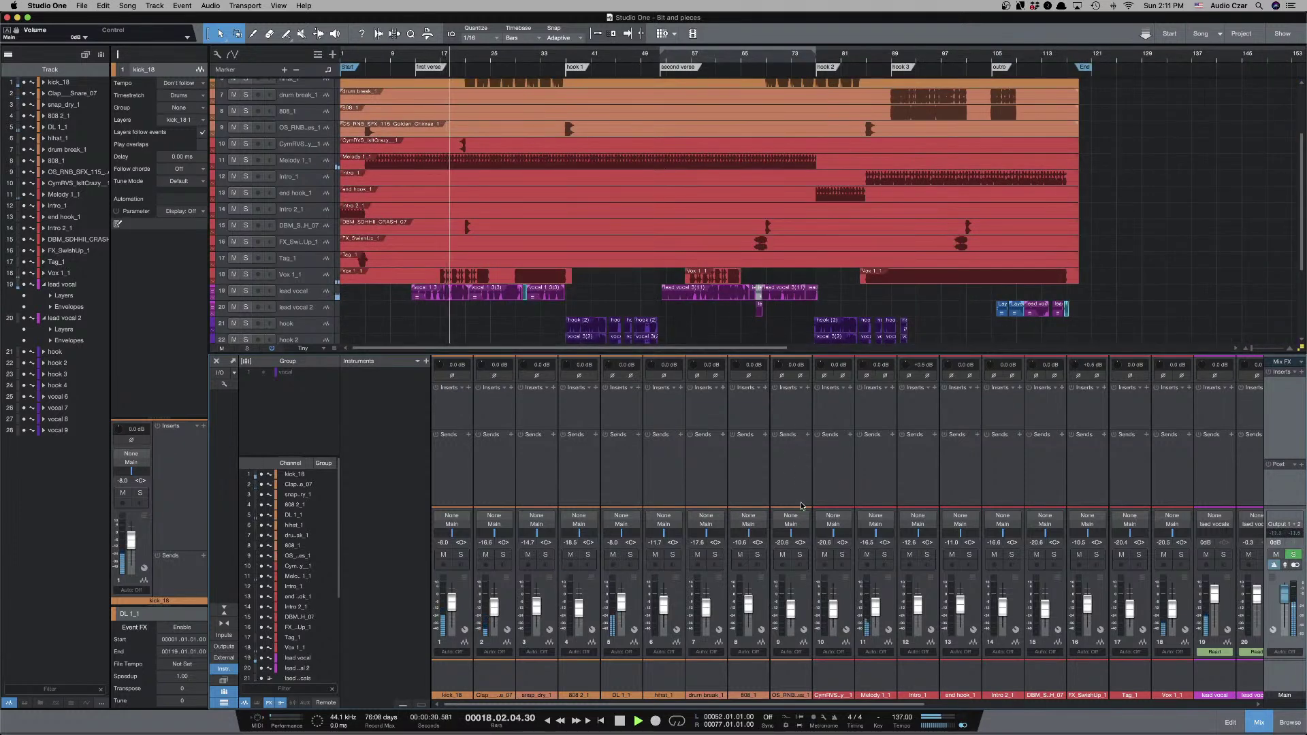
# Open the plug-in list for the Main output channel's inserts.
pyautogui.hscroll(5, 799, 476)
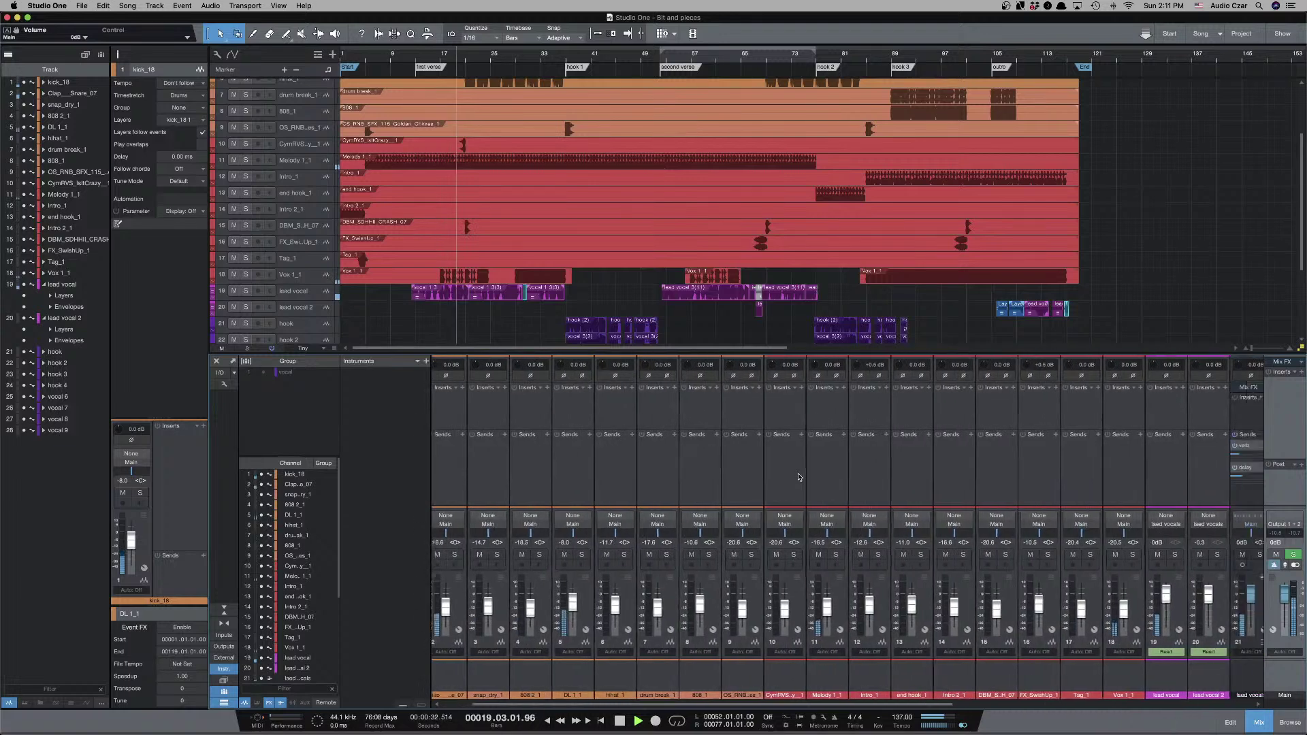
pyautogui.hscroll(10, 798, 476)
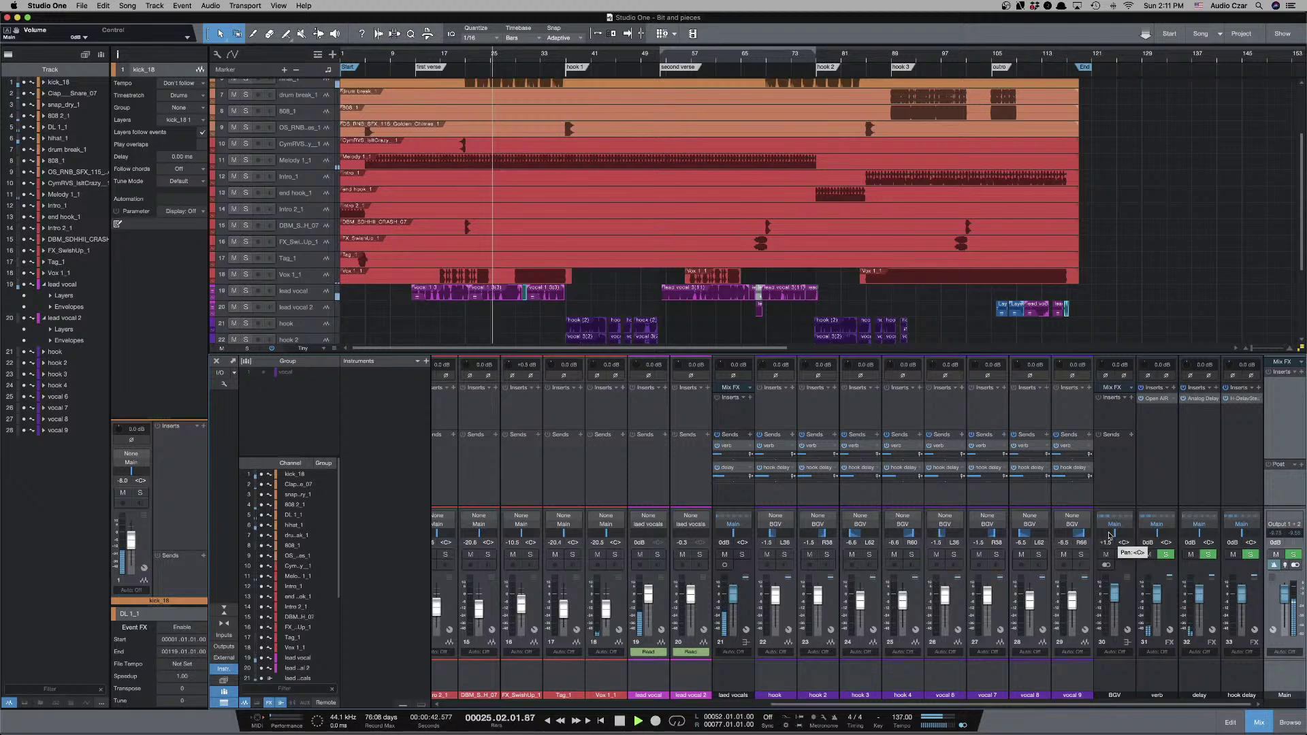
pyautogui.click(1300, 373)
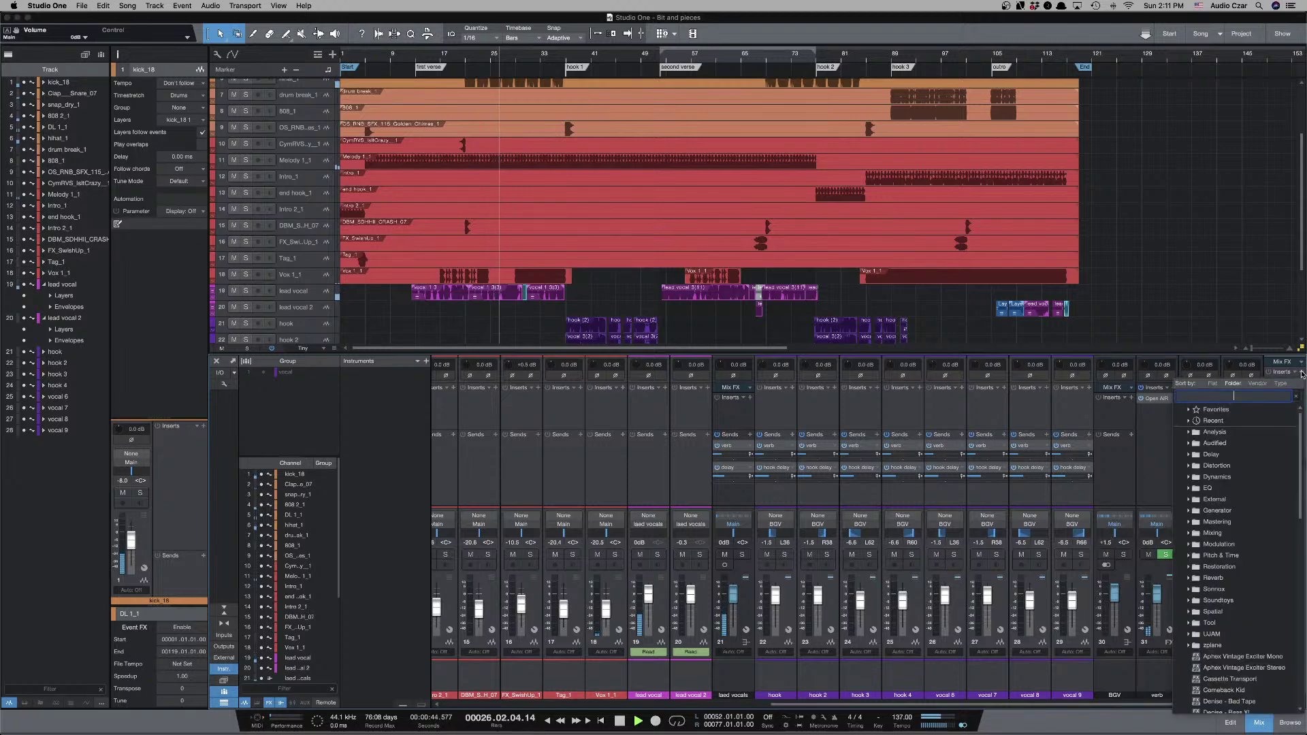
pyautogui.write('lve')
pyautogui.press('BackSpace')
pyautogui.press('BackSpace')
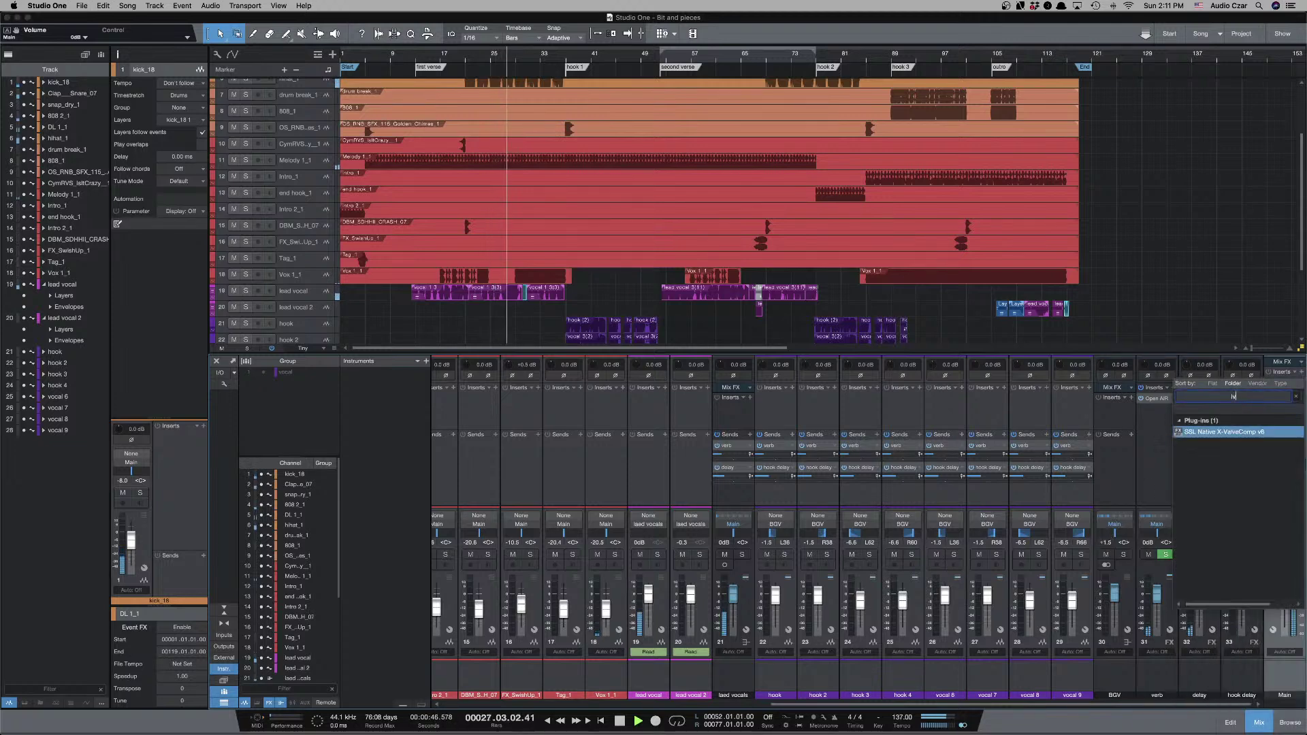
pyautogui.write('e')
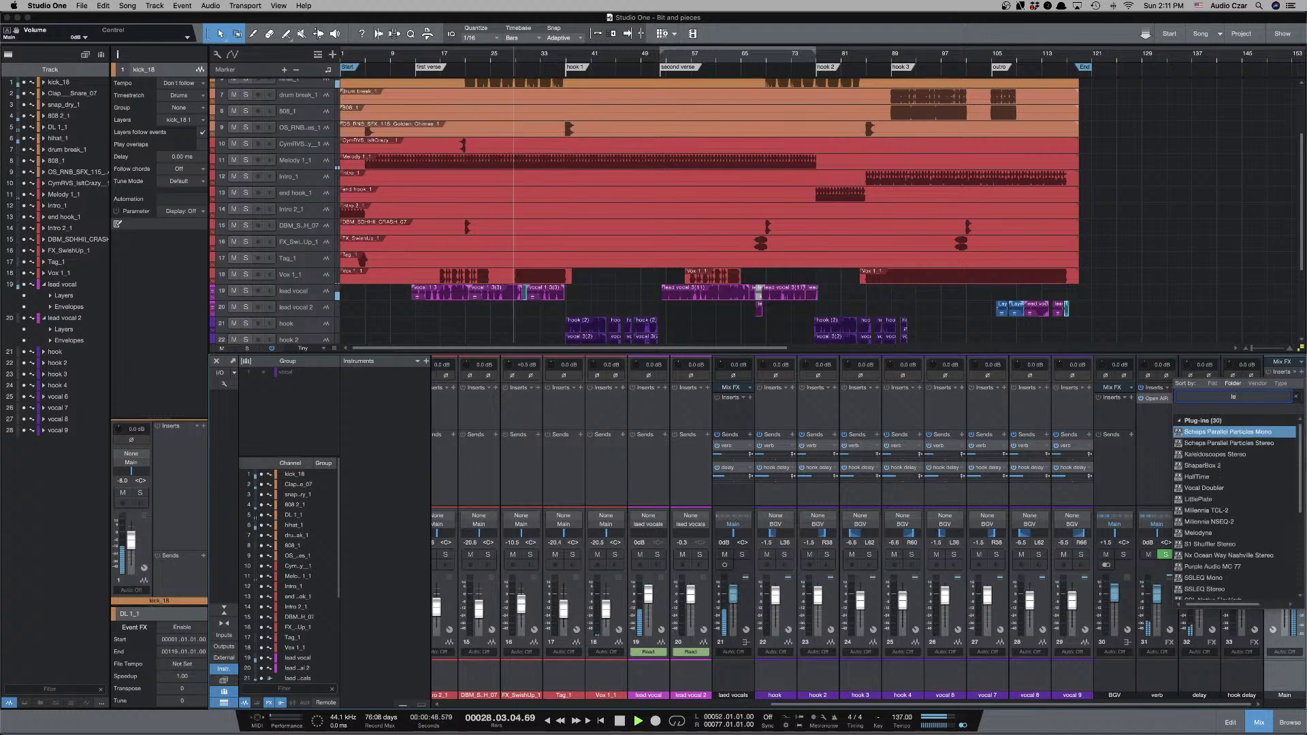
pyautogui.press('Down')
pyautogui.press('Down')
pyautogui.press('Down')
pyautogui.press('Down')
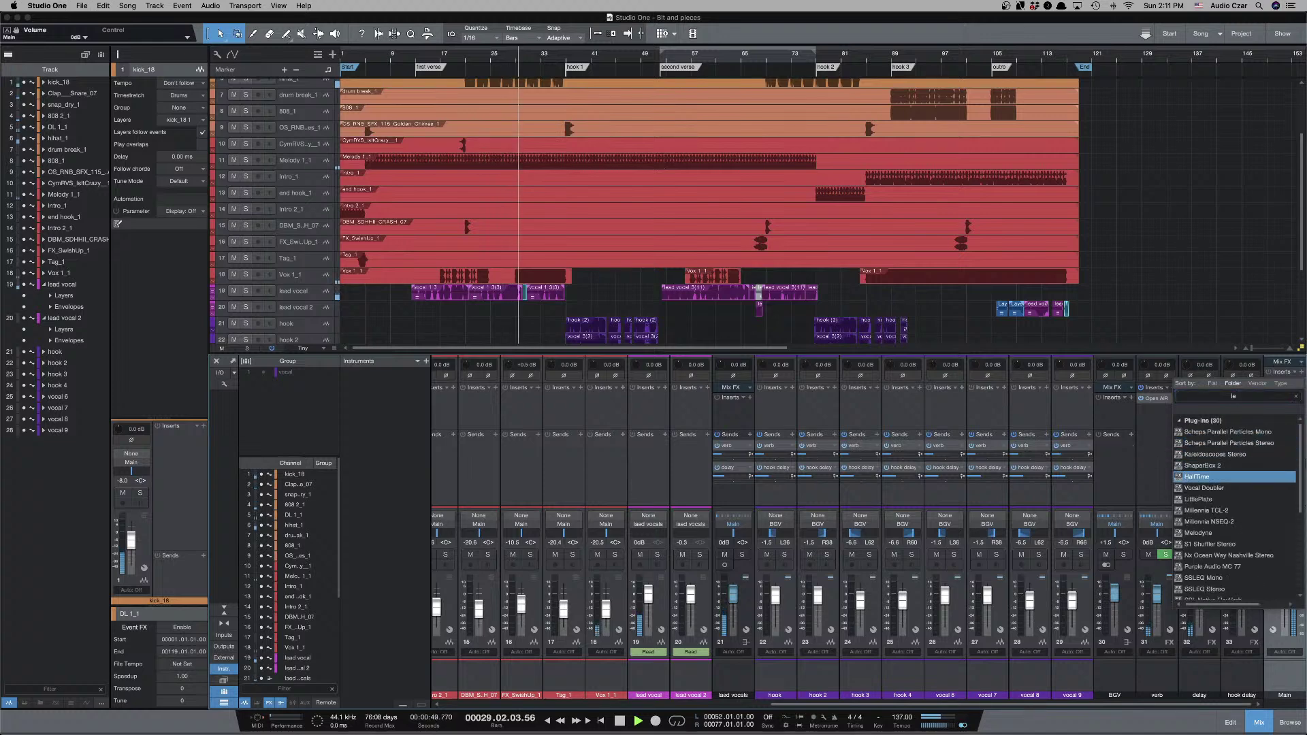
pyautogui.press('Down')
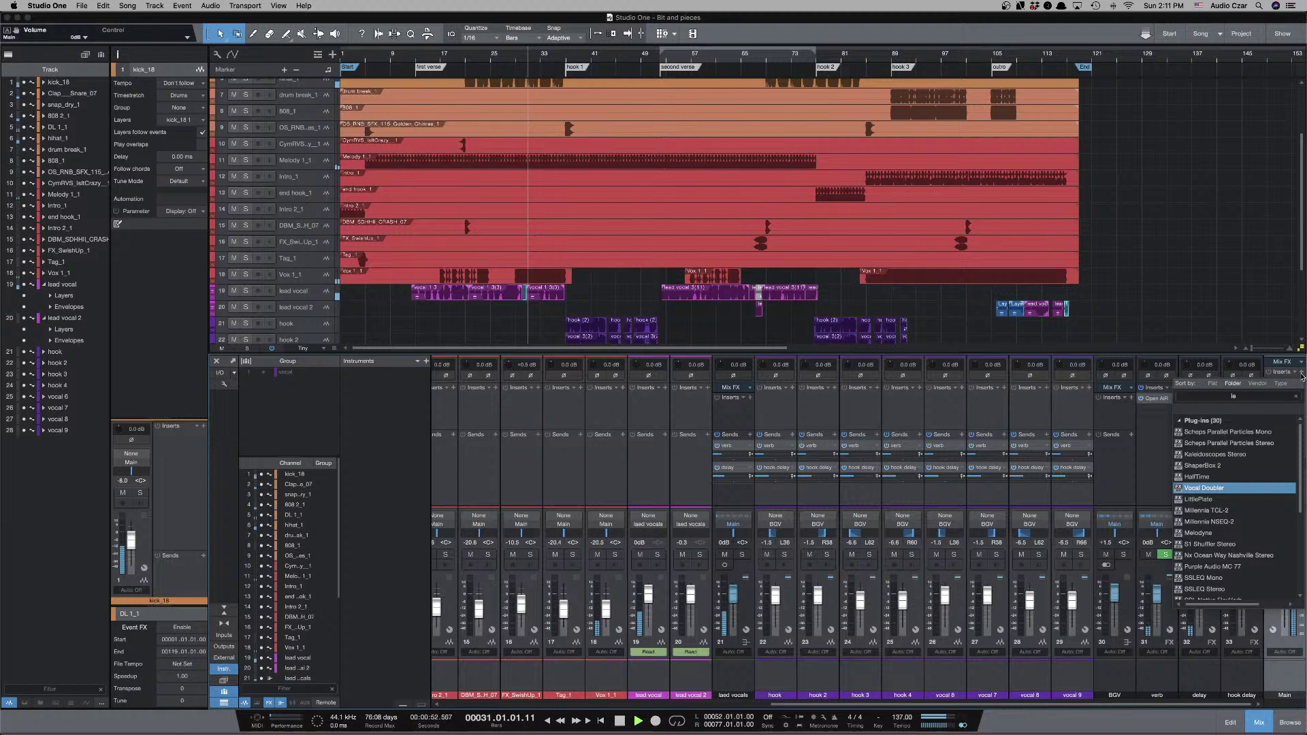
# Search the plug-ins for "level" and insert Level Meter on the Main output channel.
pyautogui.click(1260, 399)
pyautogui.write('level')
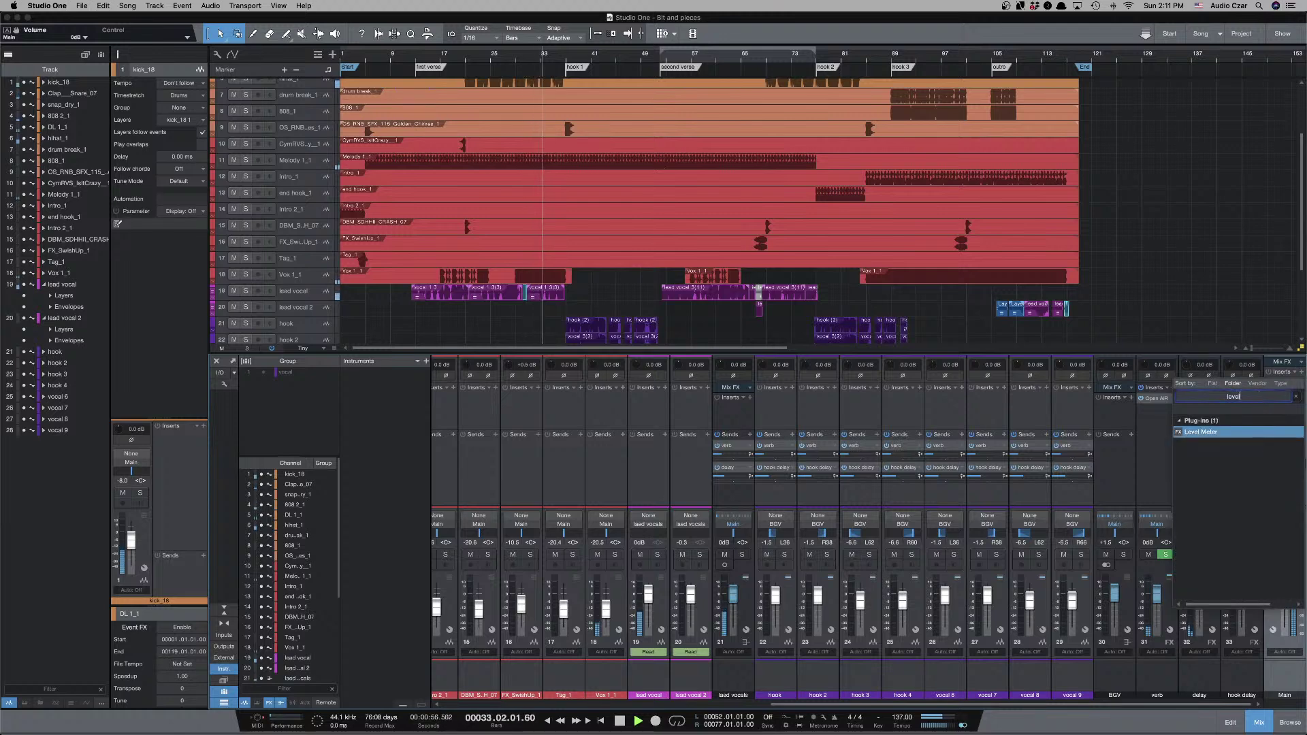
pyautogui.press('Return')
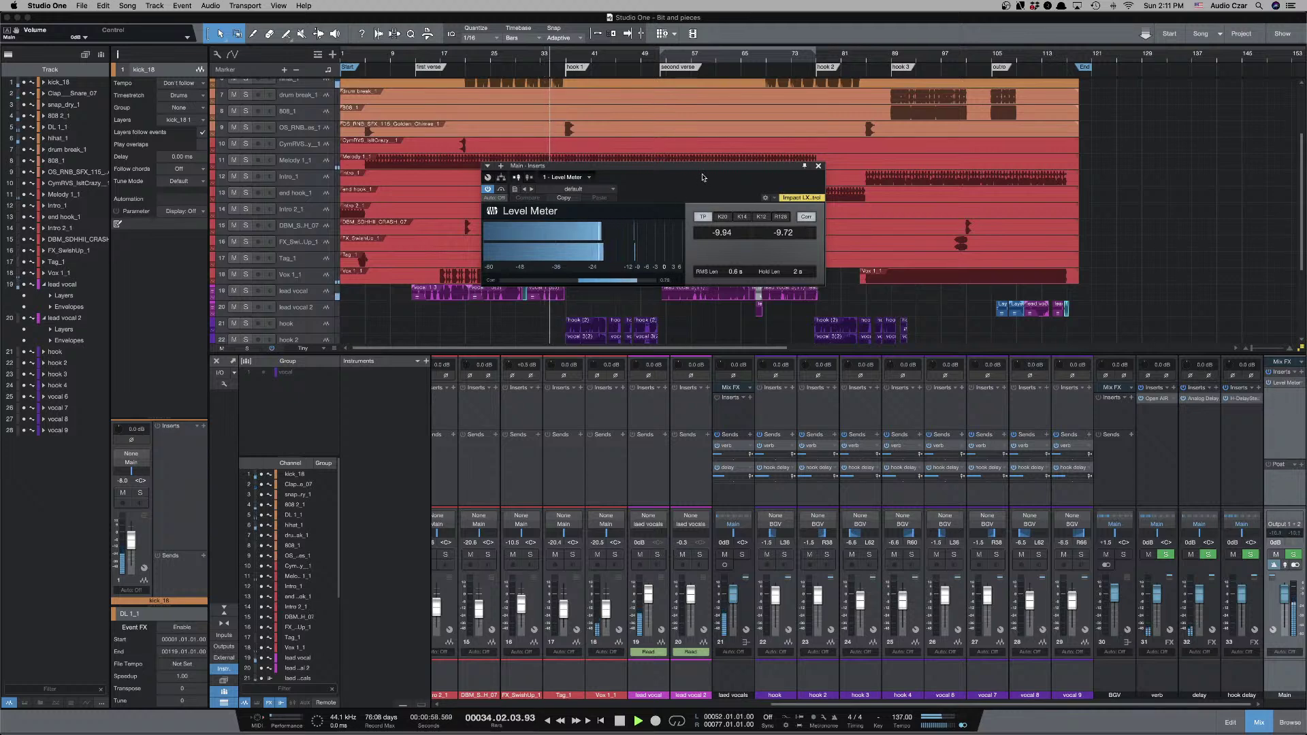
# Reshape the Level Meter window to a tall vertical layout and move it over the arrangement's empty area past the song end.
pyautogui.moveTo(710, 172); pyautogui.dragTo(1053, 269)
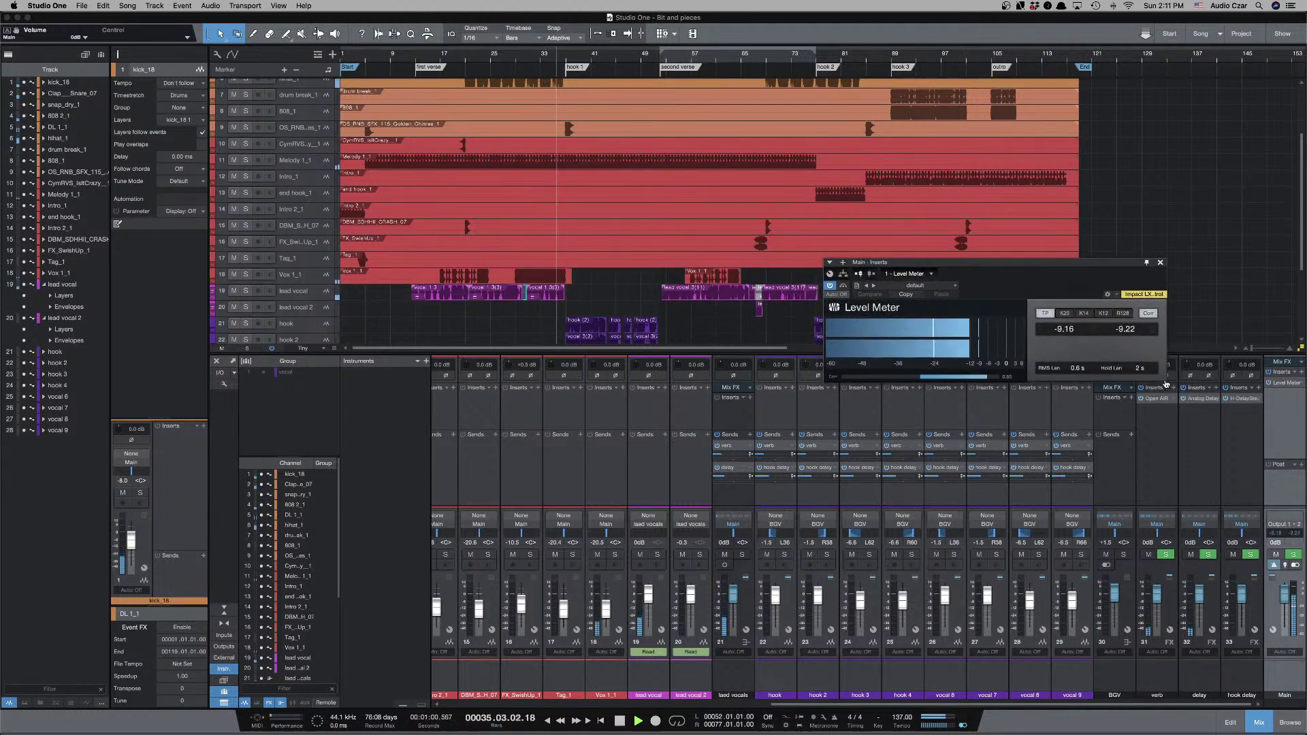
pyautogui.moveTo(1165, 379); pyautogui.dragTo(1035, 521)
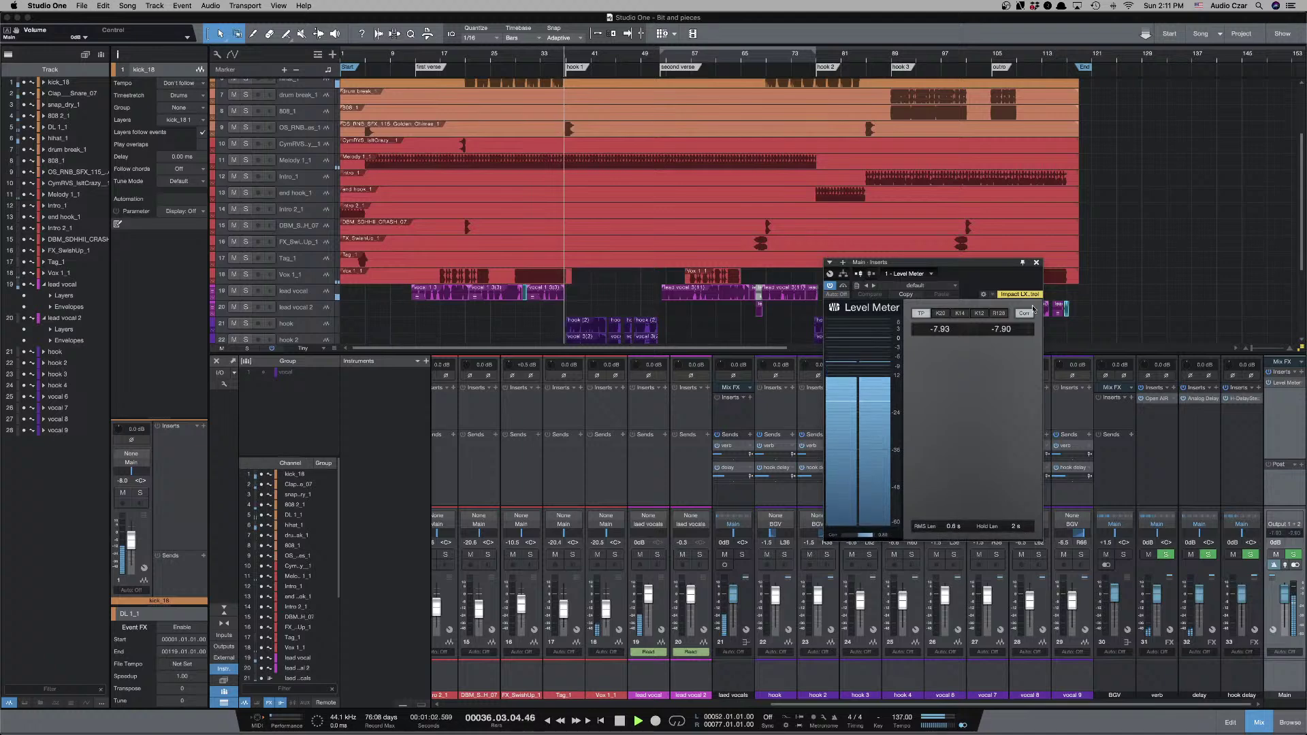
pyautogui.moveTo(971, 265); pyautogui.dragTo(1171, 196)
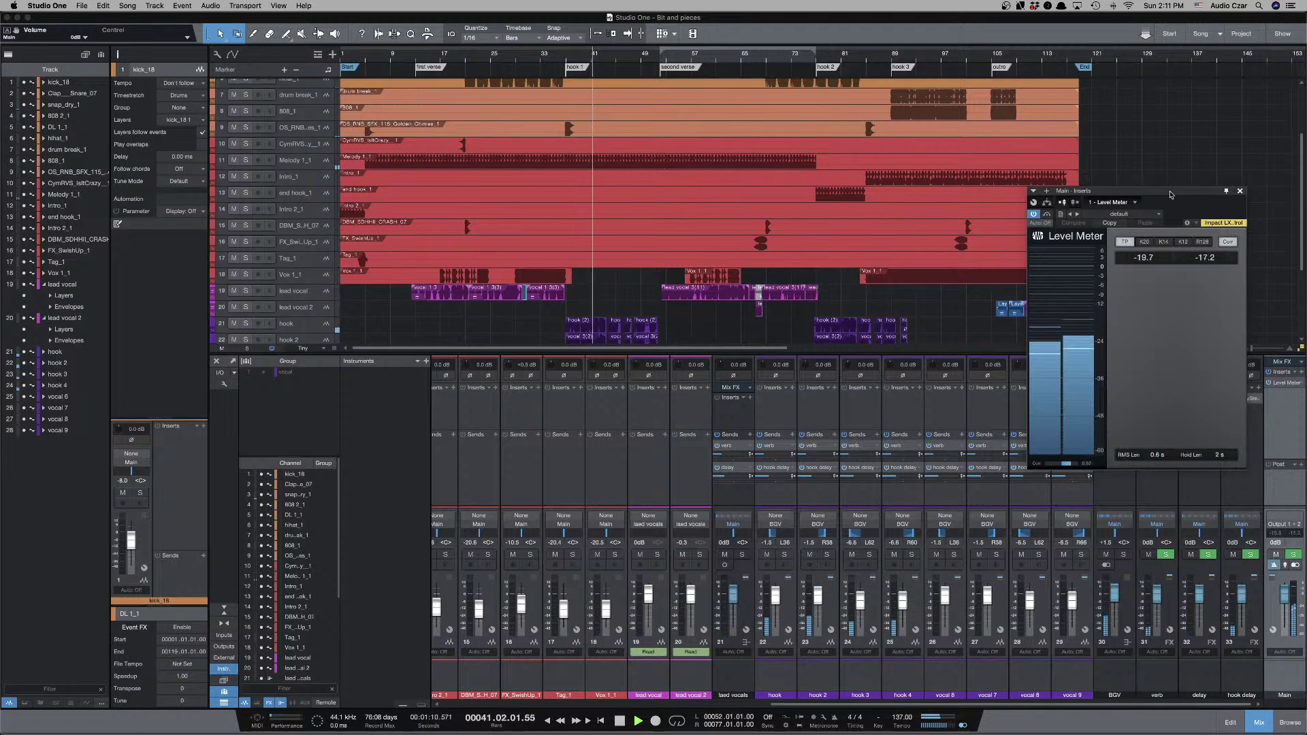
pyautogui.moveTo(1157, 194); pyautogui.dragTo(1095, 103)
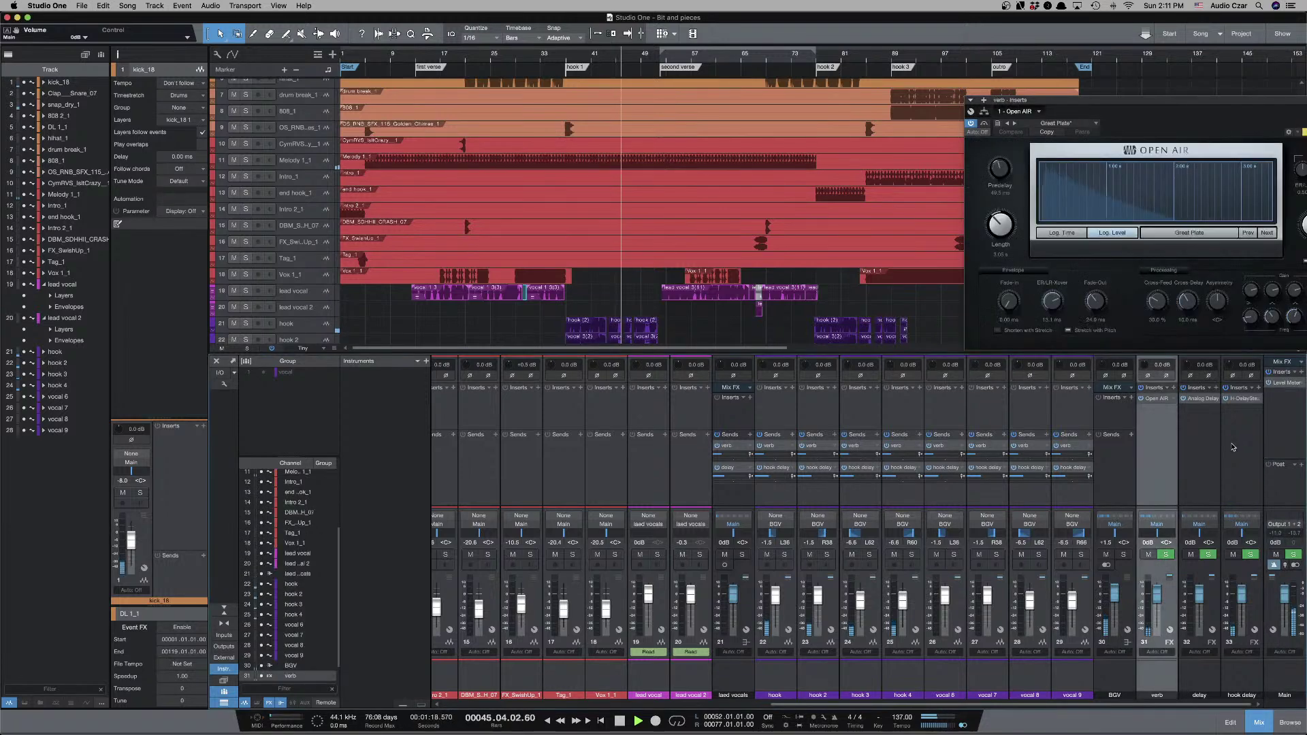
# Select the verb, delay and hook delay effect channels together in the mixer.
pyautogui.keyDown('shift'); pyautogui.click(1233, 444); pyautogui.keyUp('shift')
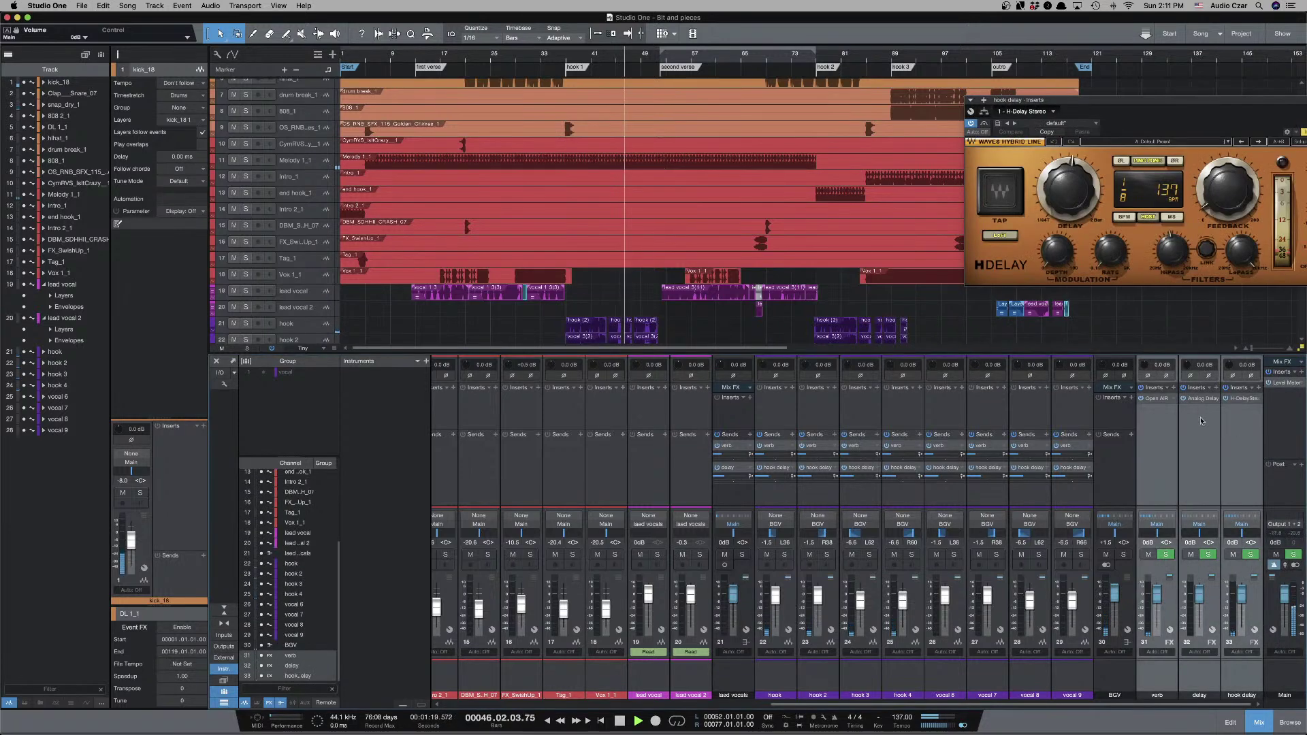
pyautogui.click(1166, 387)
pyautogui.click(1205, 622)
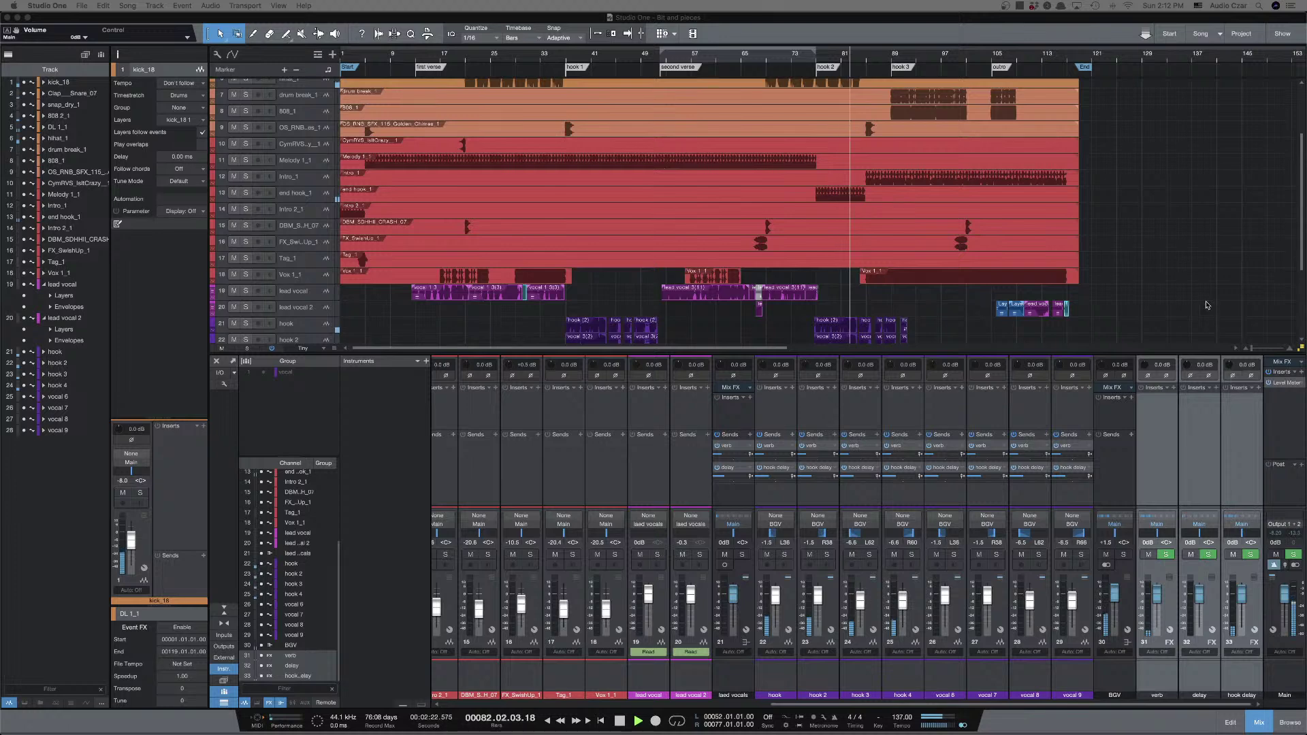
# Examine the arrangement's drum, melody, lead vocal and hook tracks while the song plays.
pyautogui.scroll(-2, 1210, 304)
pyautogui.scroll(-2, 1211, 304)
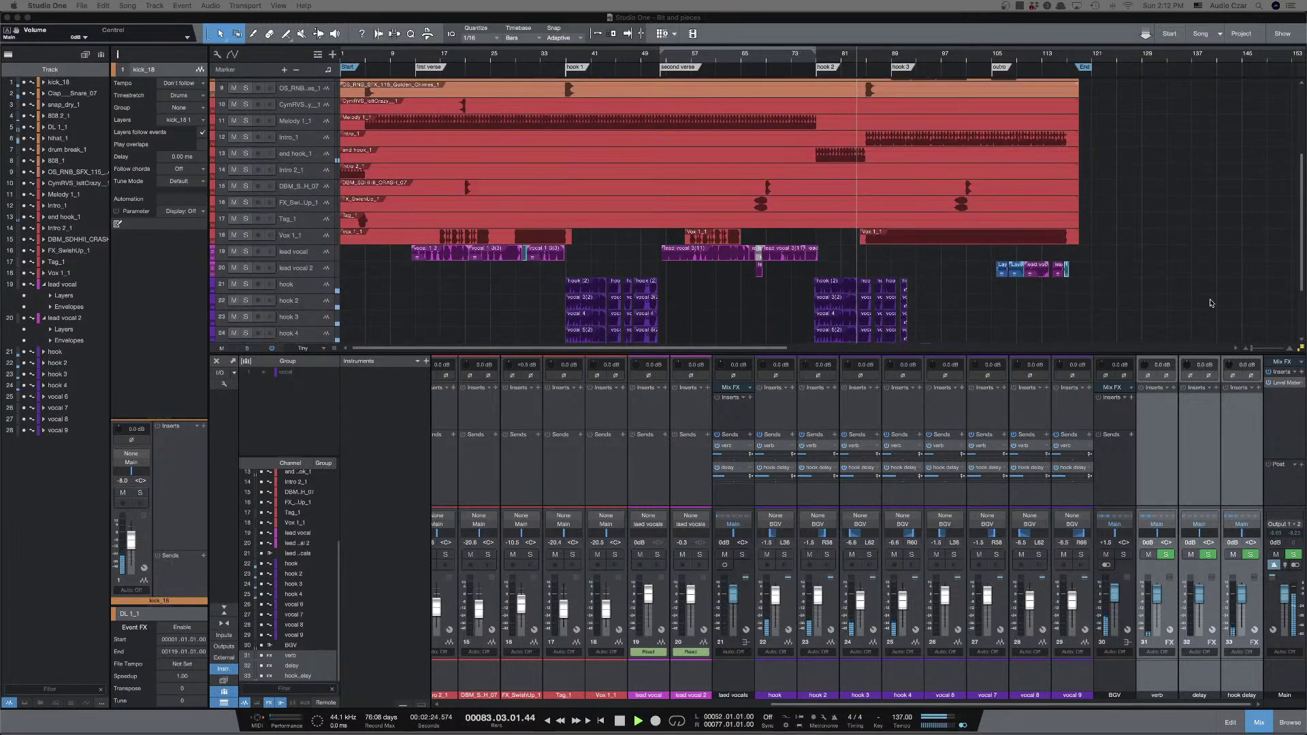
pyautogui.scroll(-3, 1210, 304)
pyautogui.scroll(2, 1210, 304)
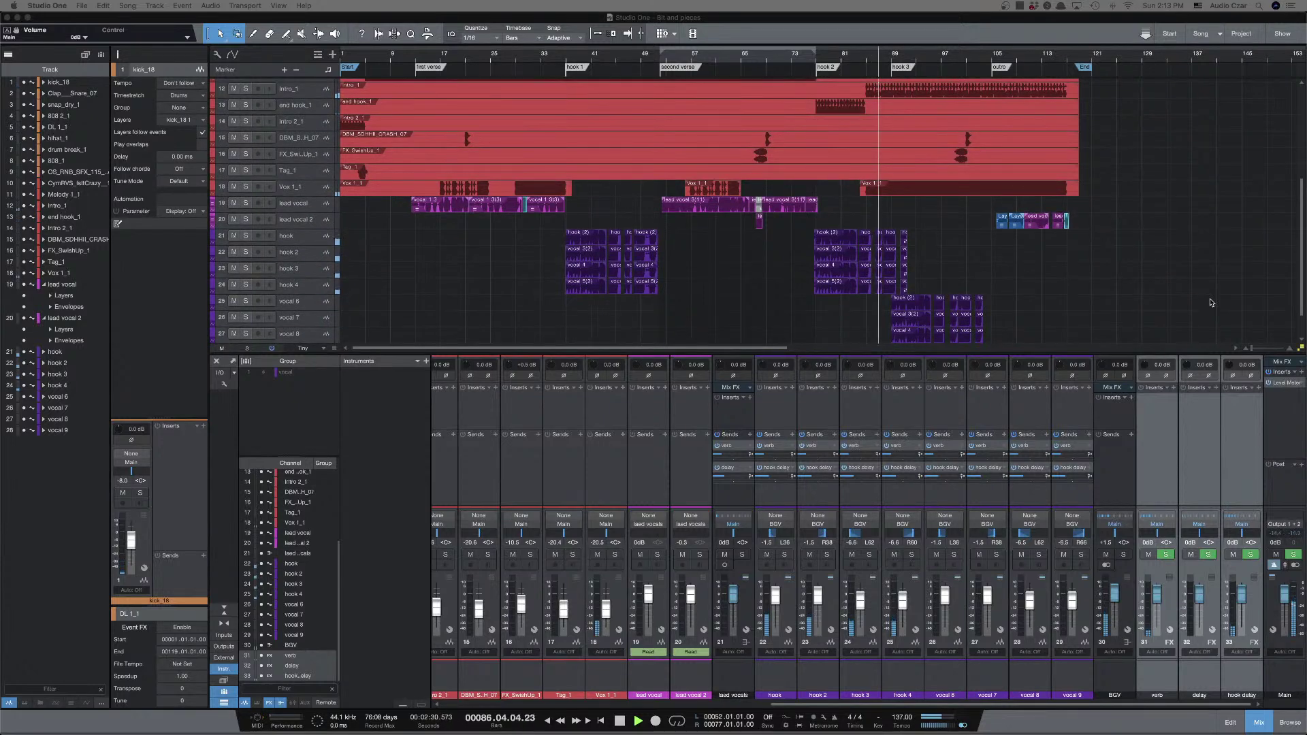
pyautogui.scroll(2, 1210, 303)
pyautogui.scroll(3, 1211, 303)
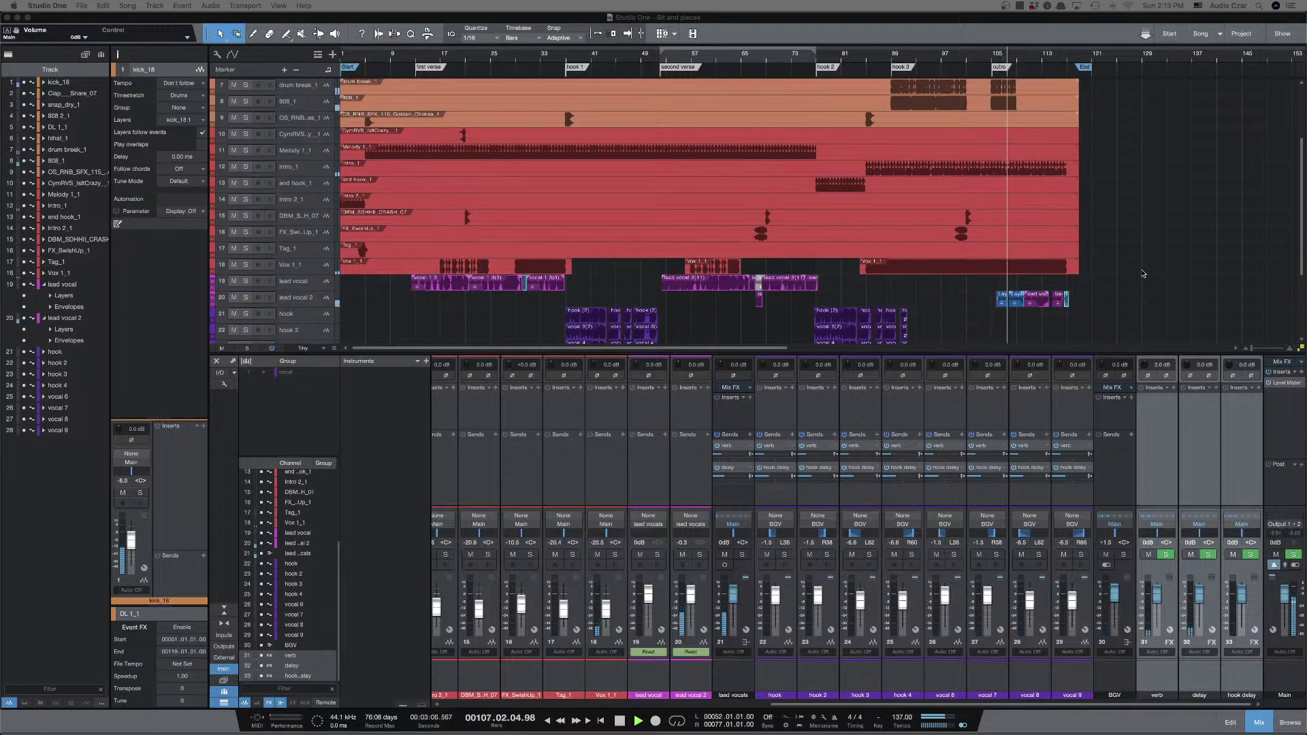
pyautogui.scroll(2, 1143, 274)
pyautogui.scroll(5, 1142, 274)
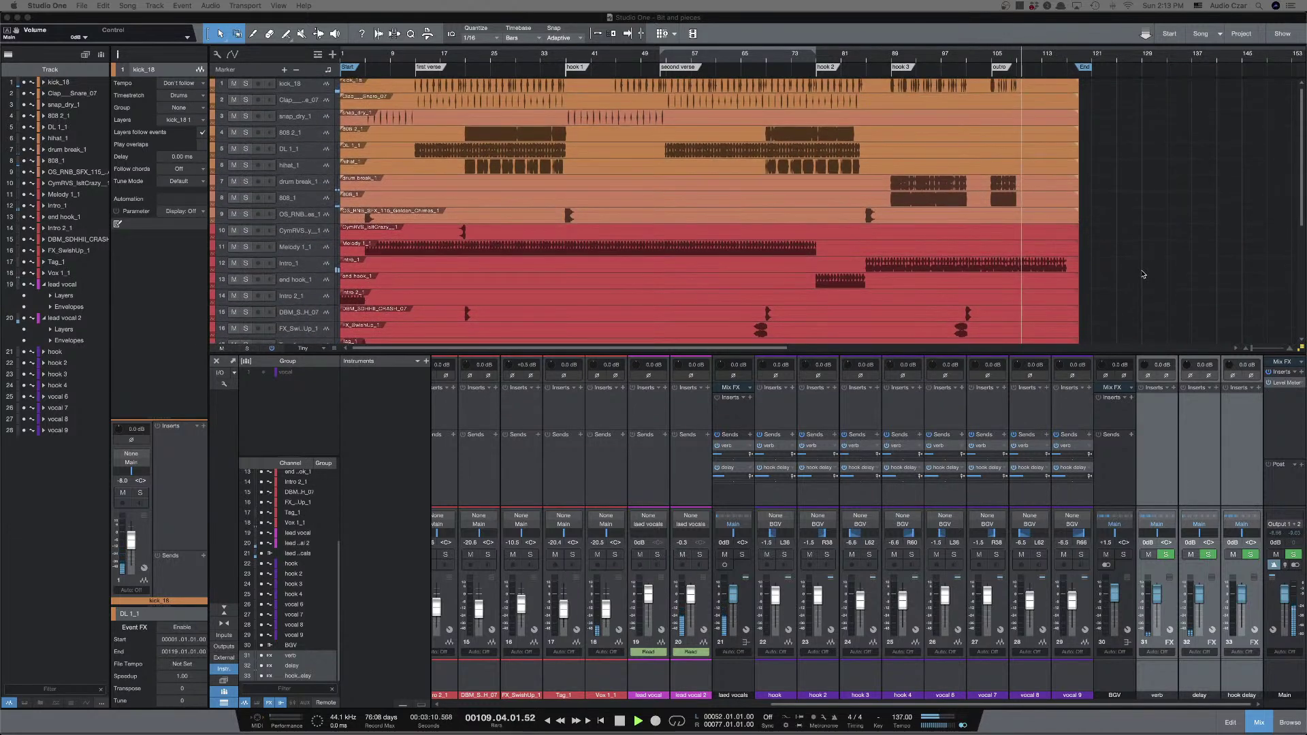
pyautogui.scroll(-3, 1143, 274)
pyautogui.scroll(-2, 1143, 275)
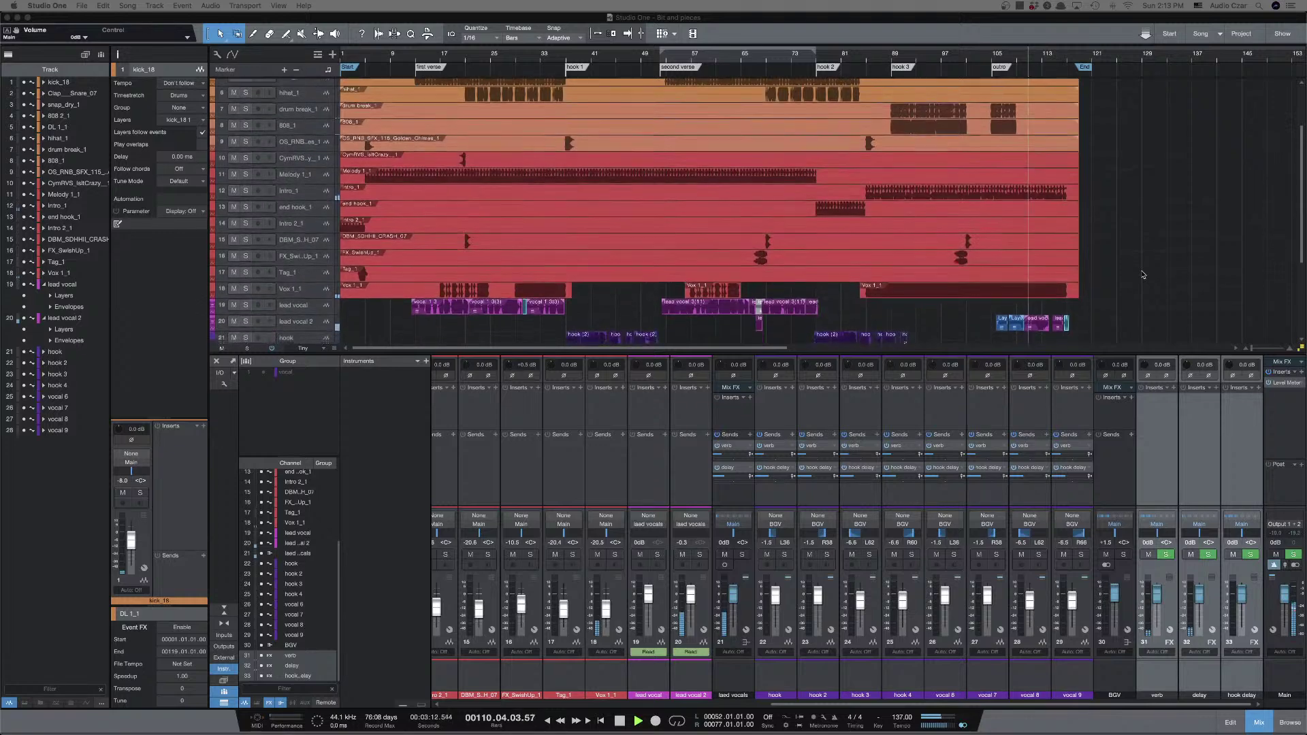
pyautogui.scroll(-1, 1143, 274)
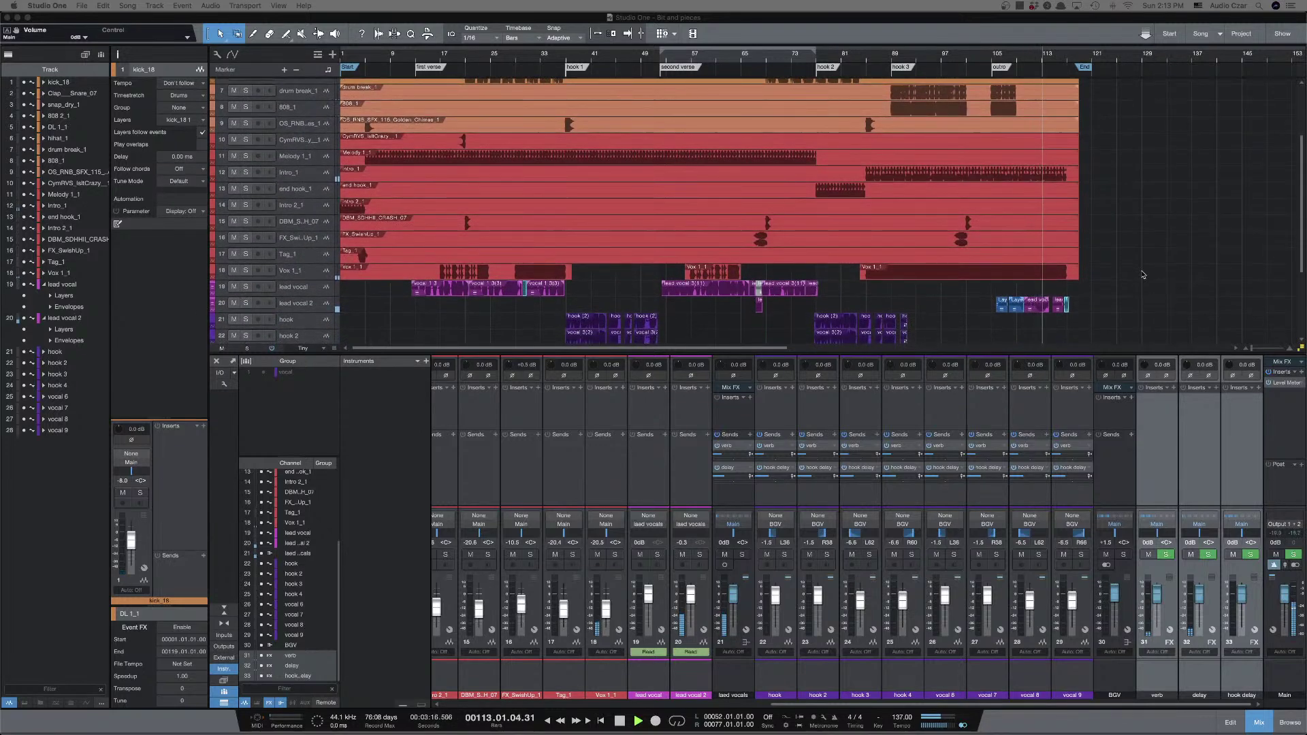
# Check the Main output's levels in the Level Meter and close its window.
pyautogui.click(1282, 382)
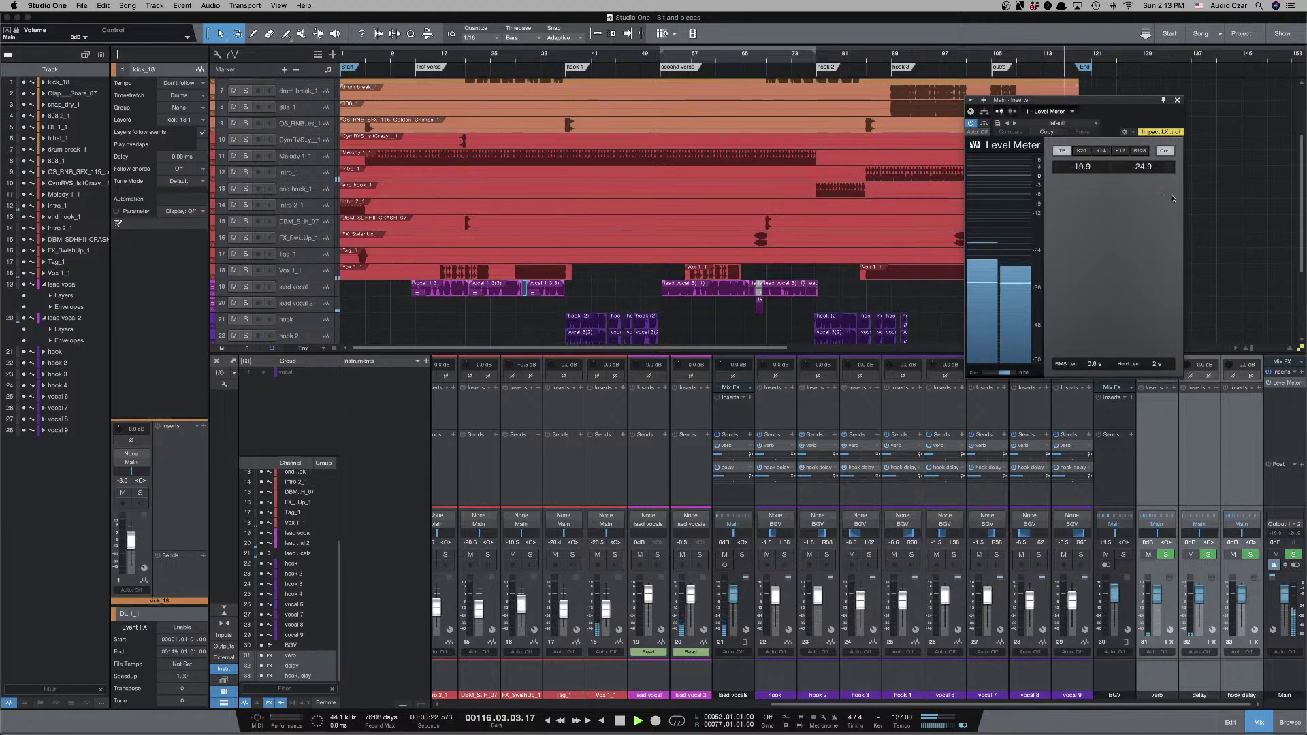
pyautogui.click(1179, 101)
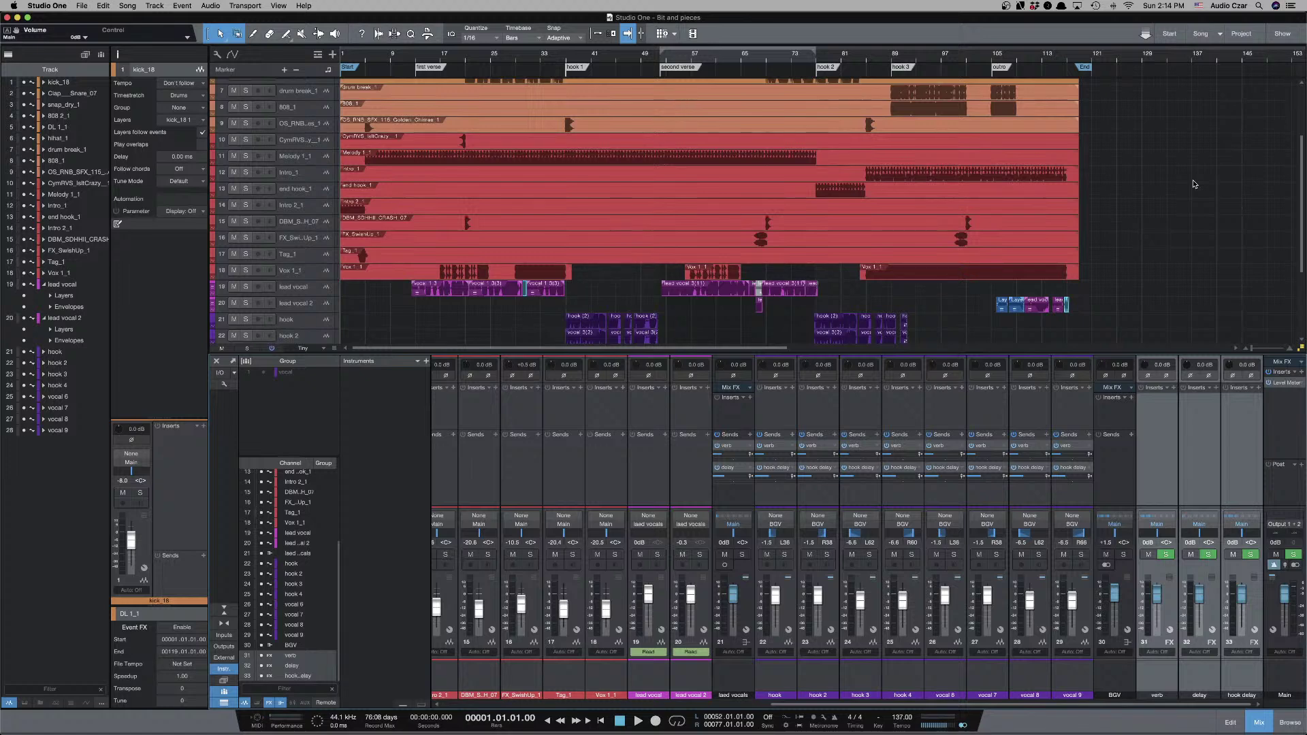
pyautogui.hscroll(1, 1195, 181)
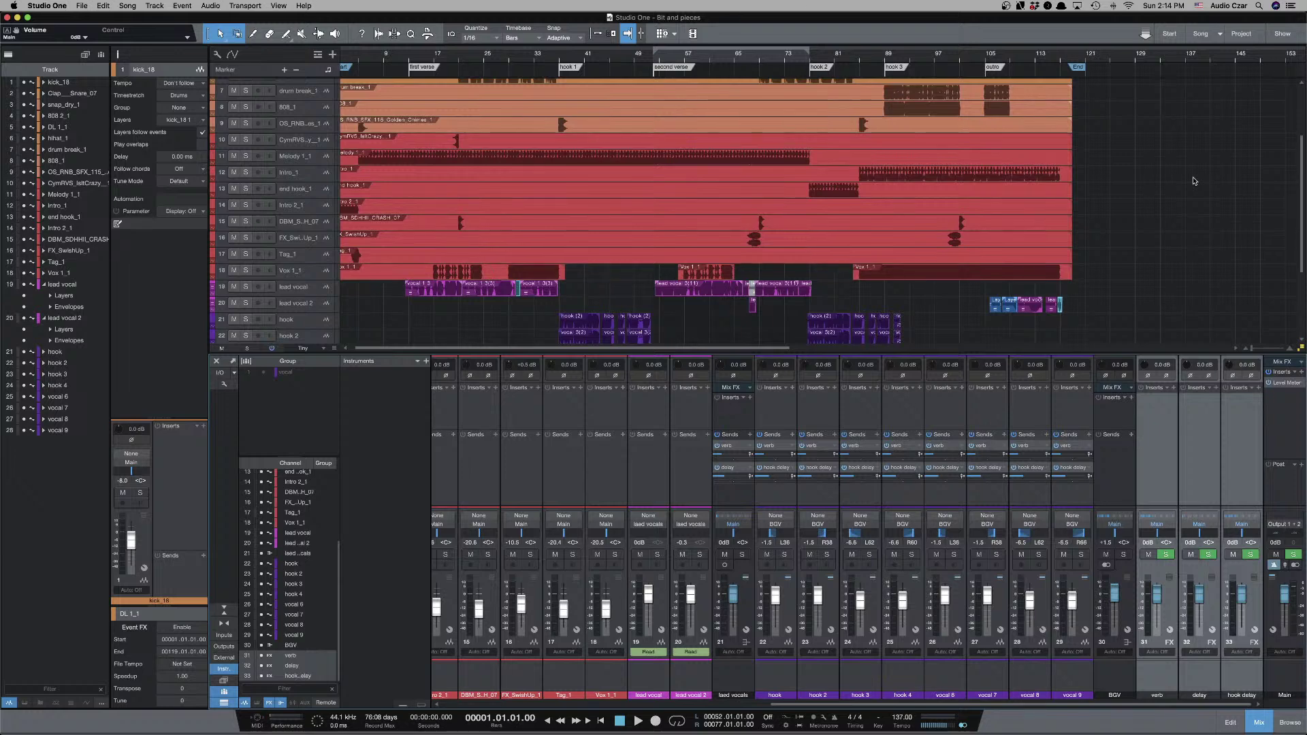
pyautogui.hscroll(-1, 1195, 181)
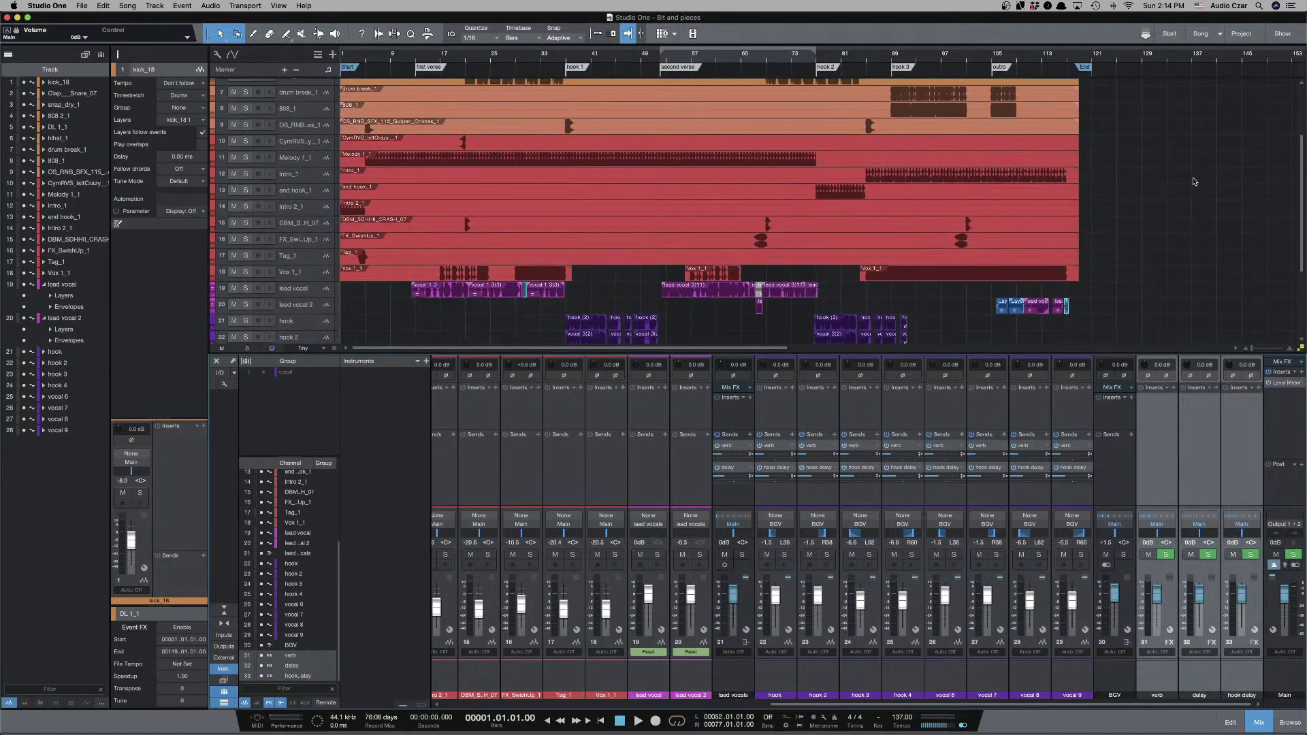
pyautogui.scroll(6, 1194, 182)
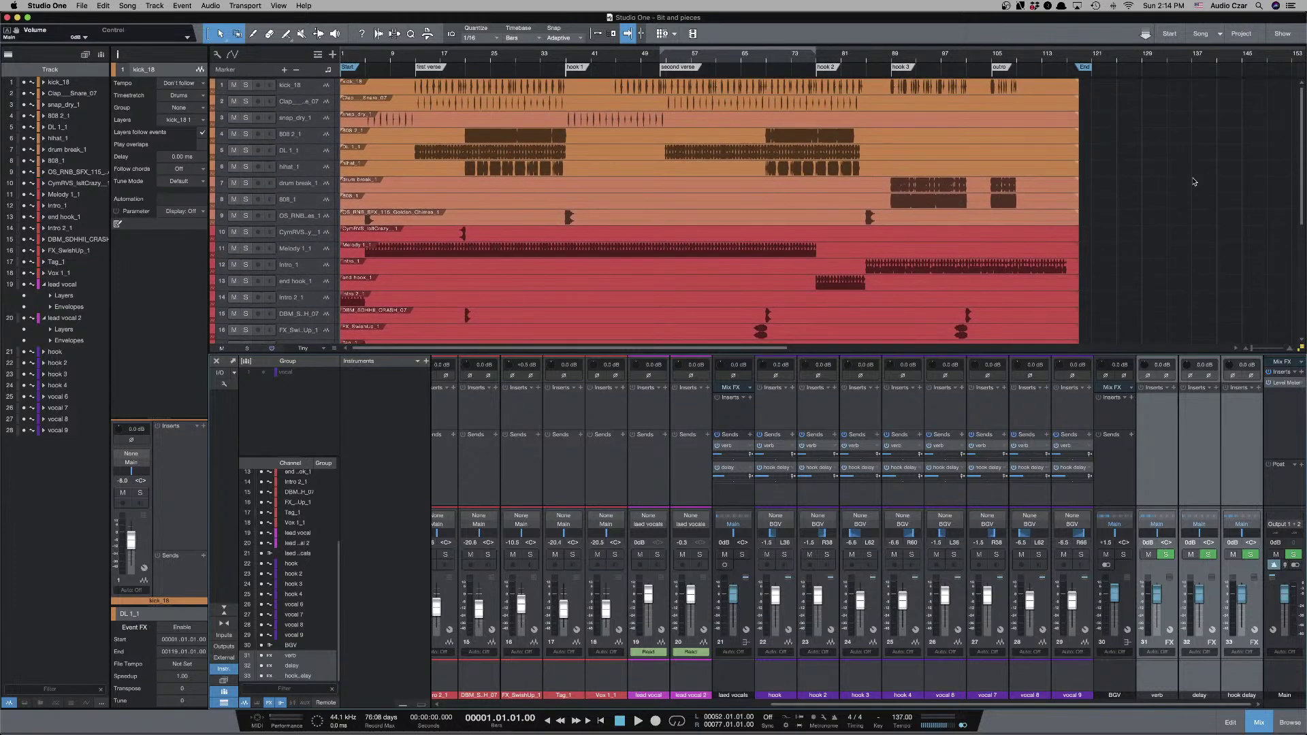
# Load the CTC-1 Mix FX on the Main output and move its window over the arrangement, fully in view.
pyautogui.scroll(-6, 1195, 181)
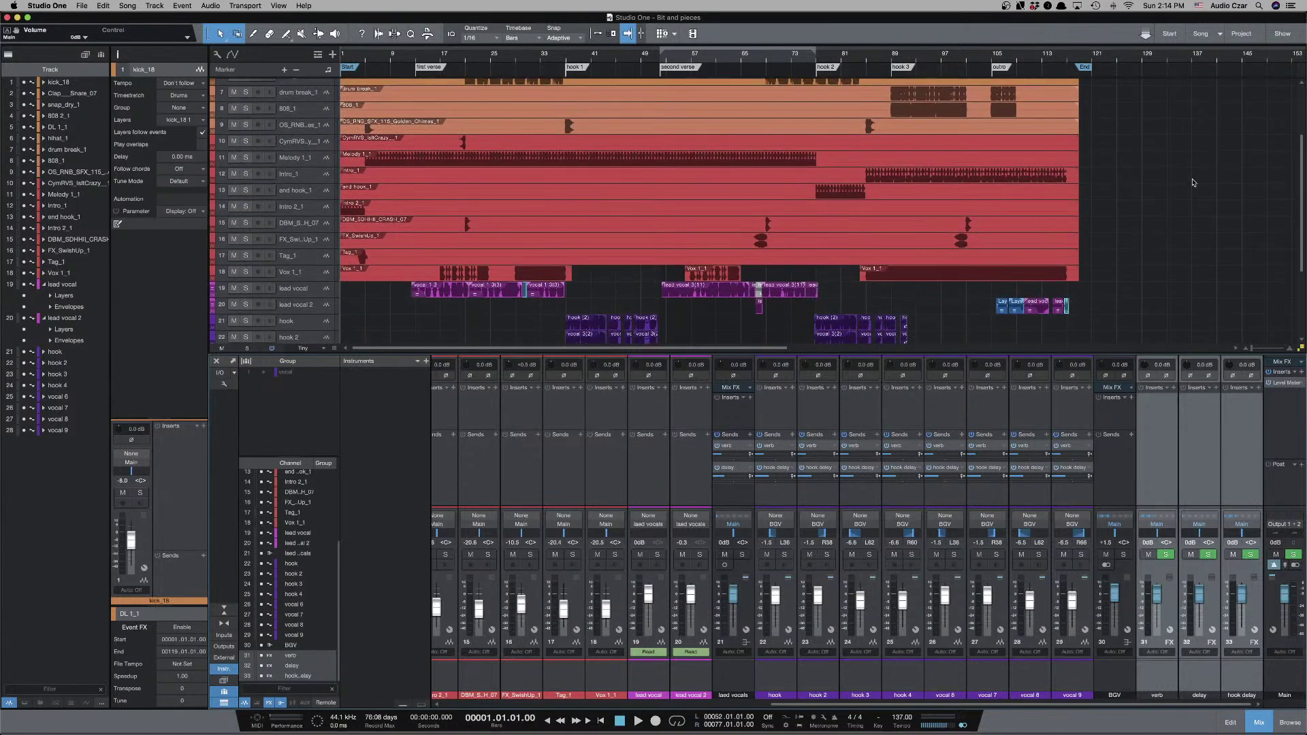
pyautogui.scroll(-2, 1193, 183)
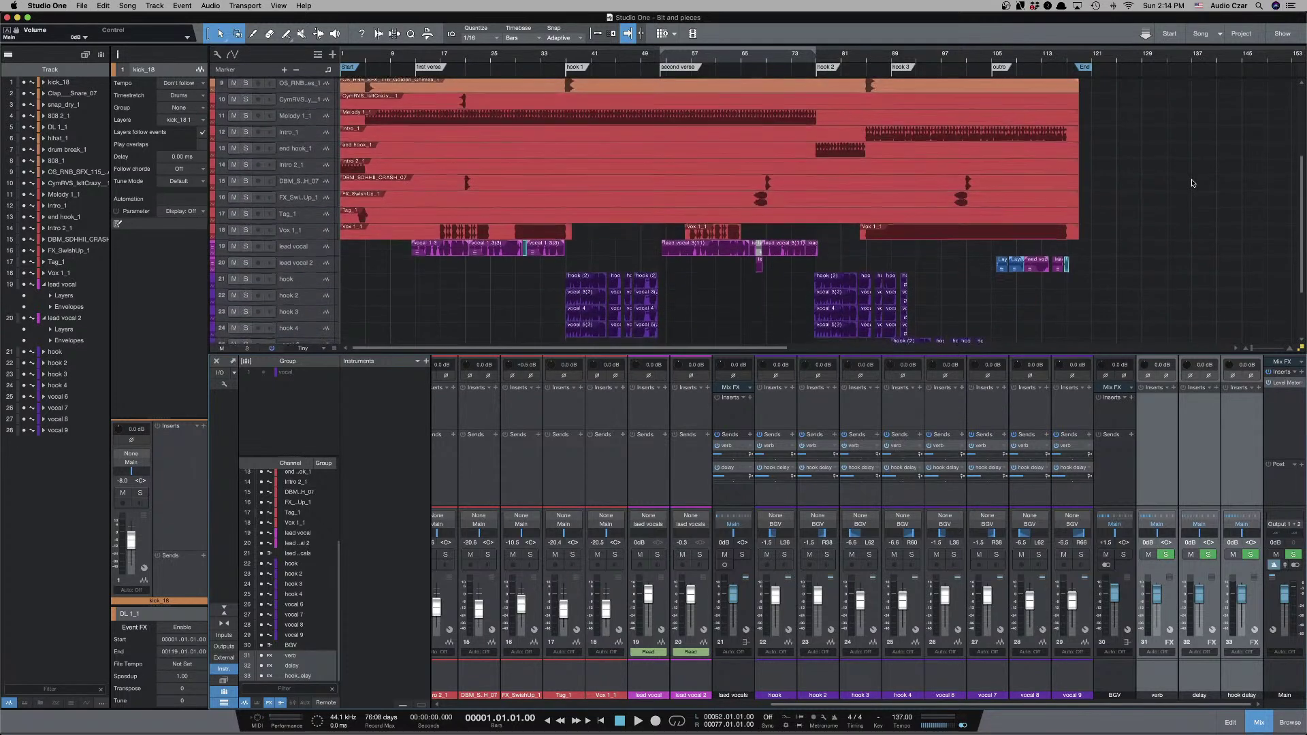
pyautogui.scroll(-1, 1193, 183)
pyautogui.hscroll(1, 1192, 184)
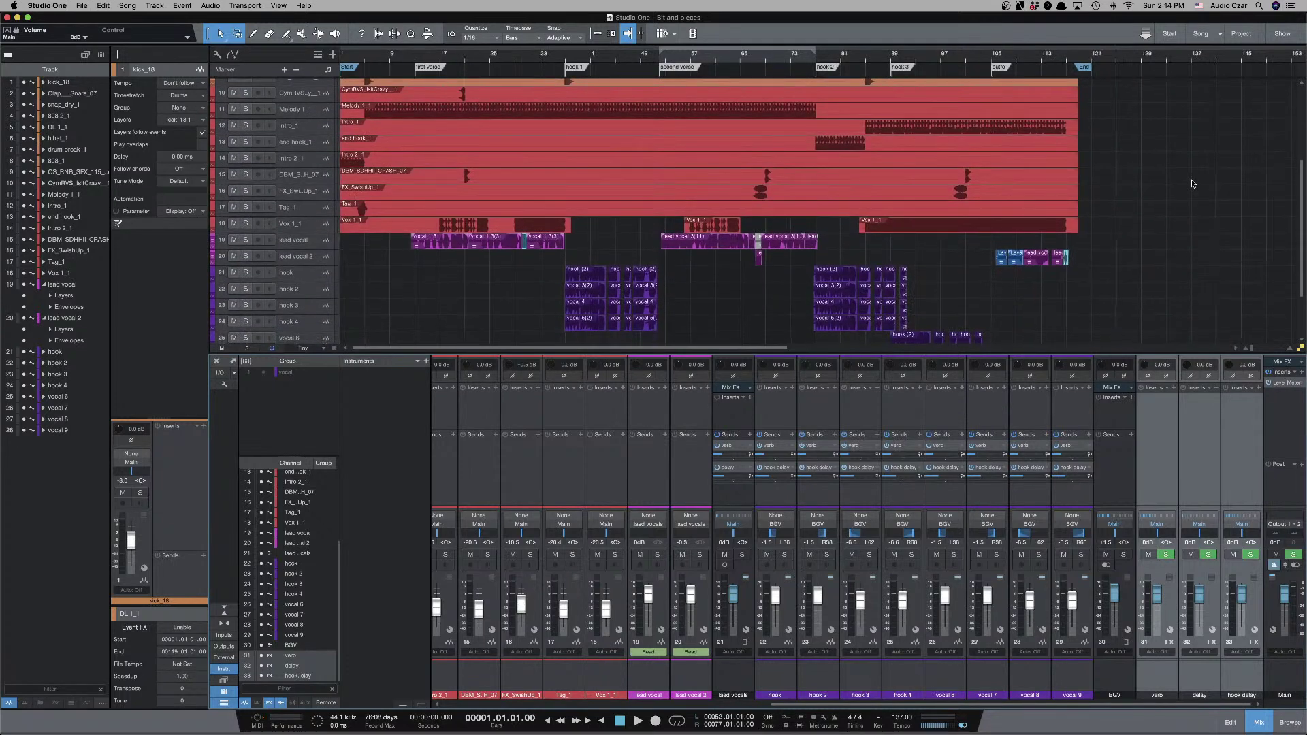
pyautogui.click(1300, 362)
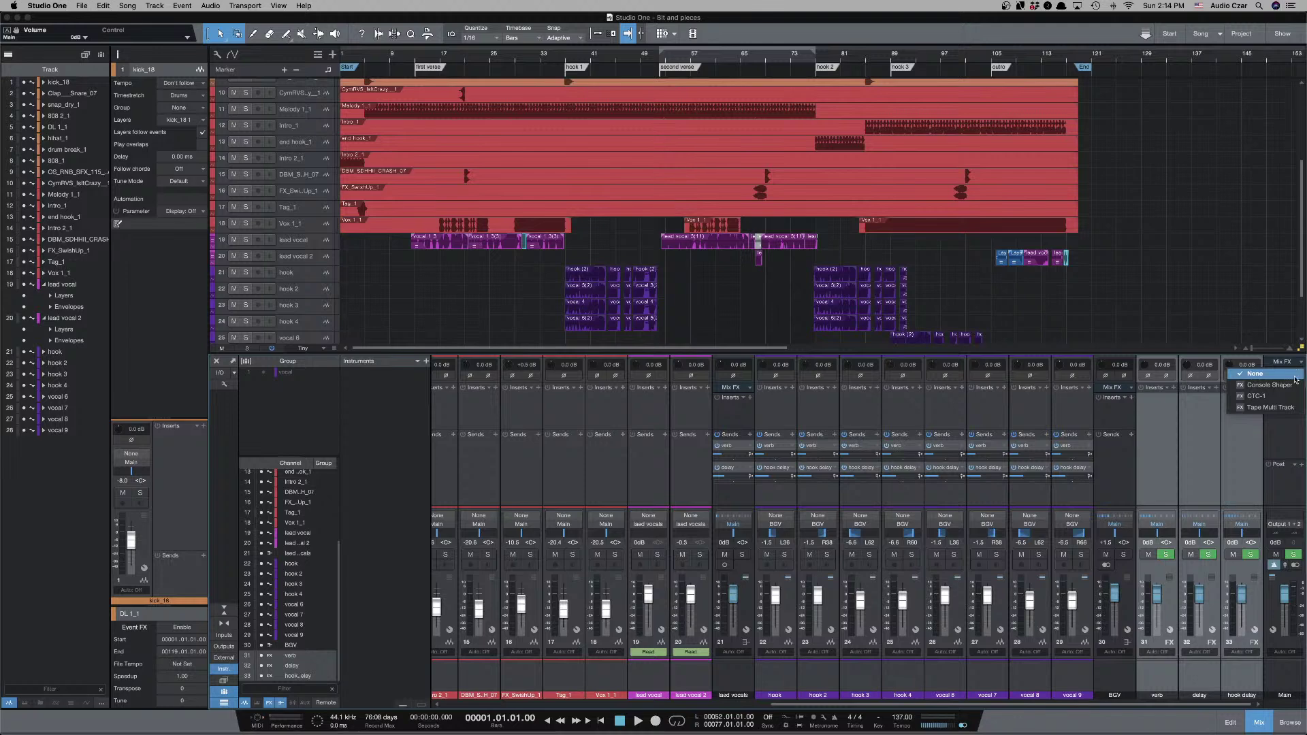
pyautogui.click(1286, 396)
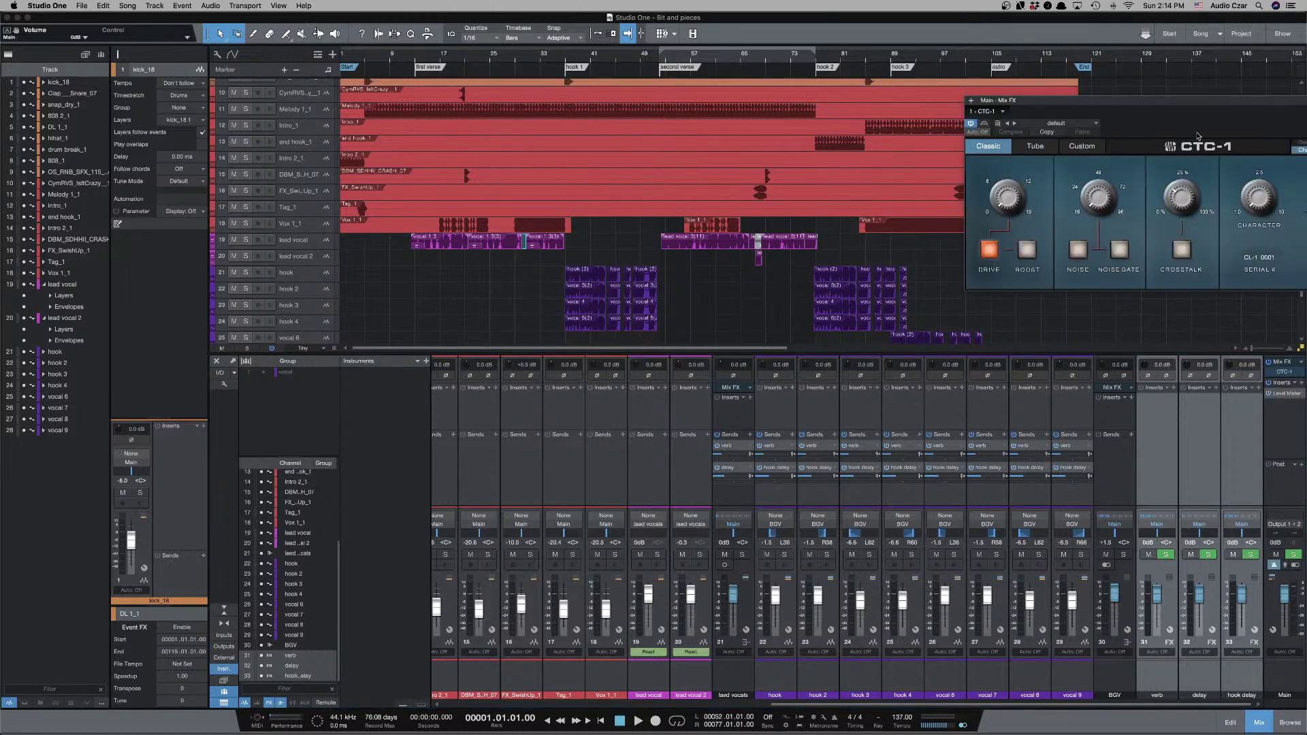
pyautogui.moveTo(1183, 105); pyautogui.dragTo(1036, 125)
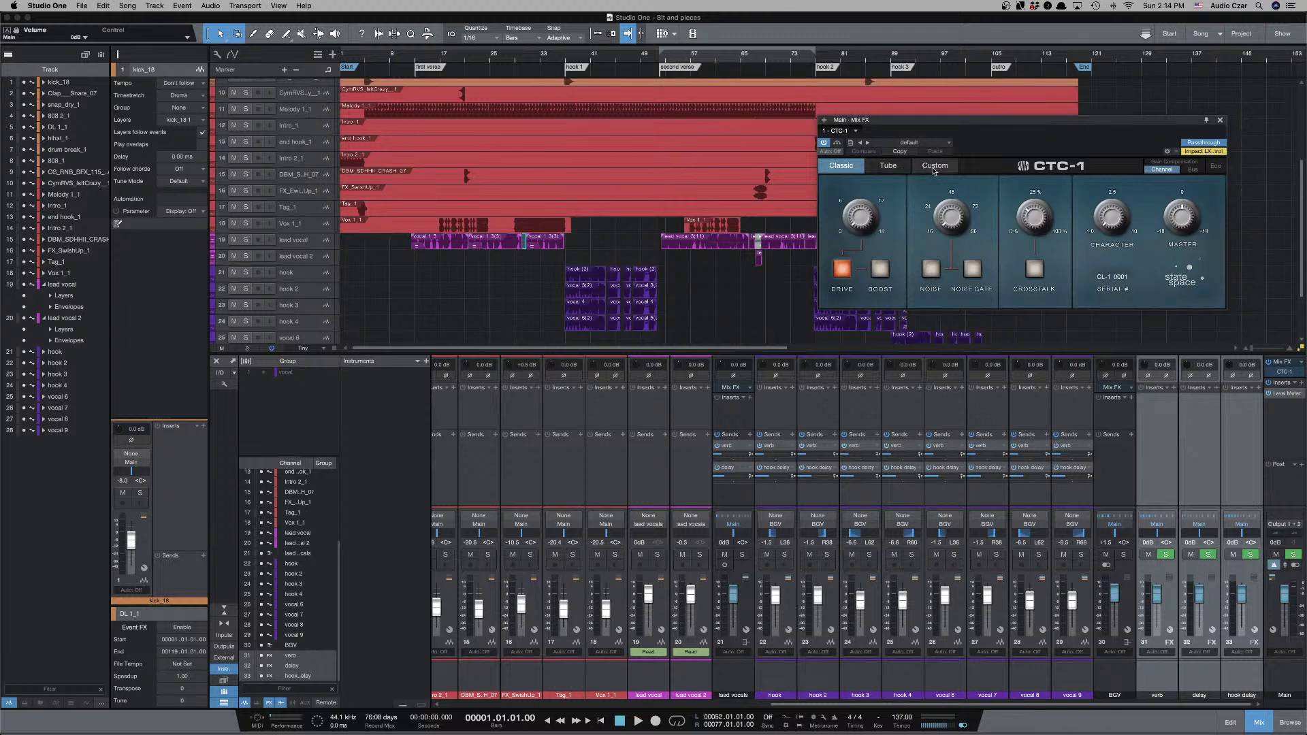
# Compare the CTC-1's Classic, Tube and Custom preamp types, leaving it on Tube.
pyautogui.click(887, 167)
pyautogui.click(935, 167)
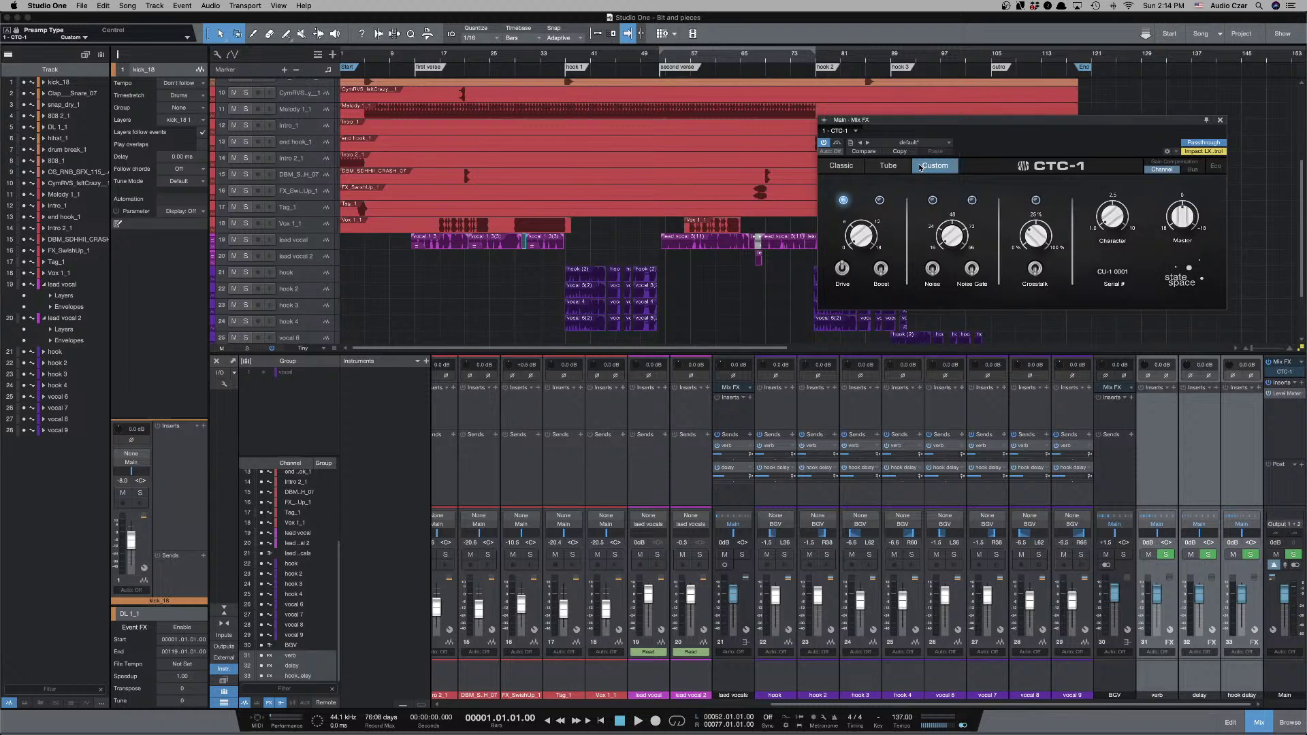
pyautogui.click(849, 164)
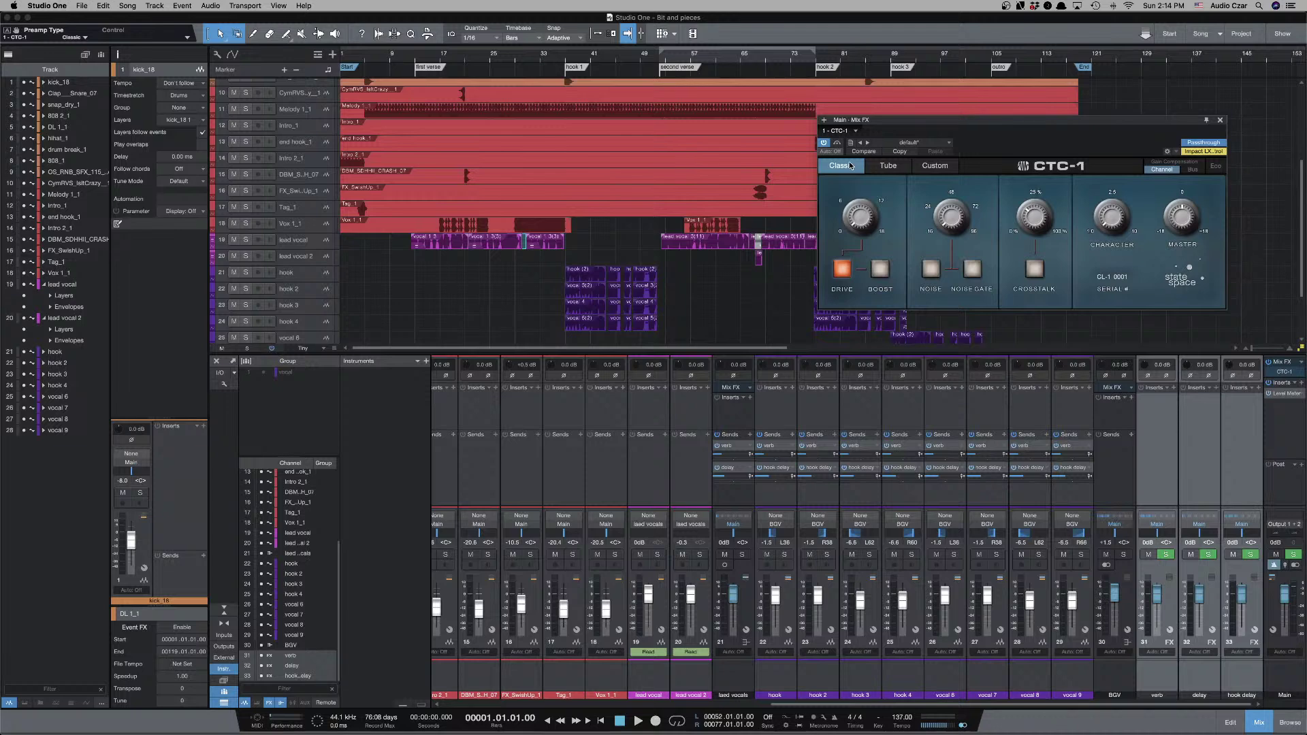
pyautogui.click(893, 167)
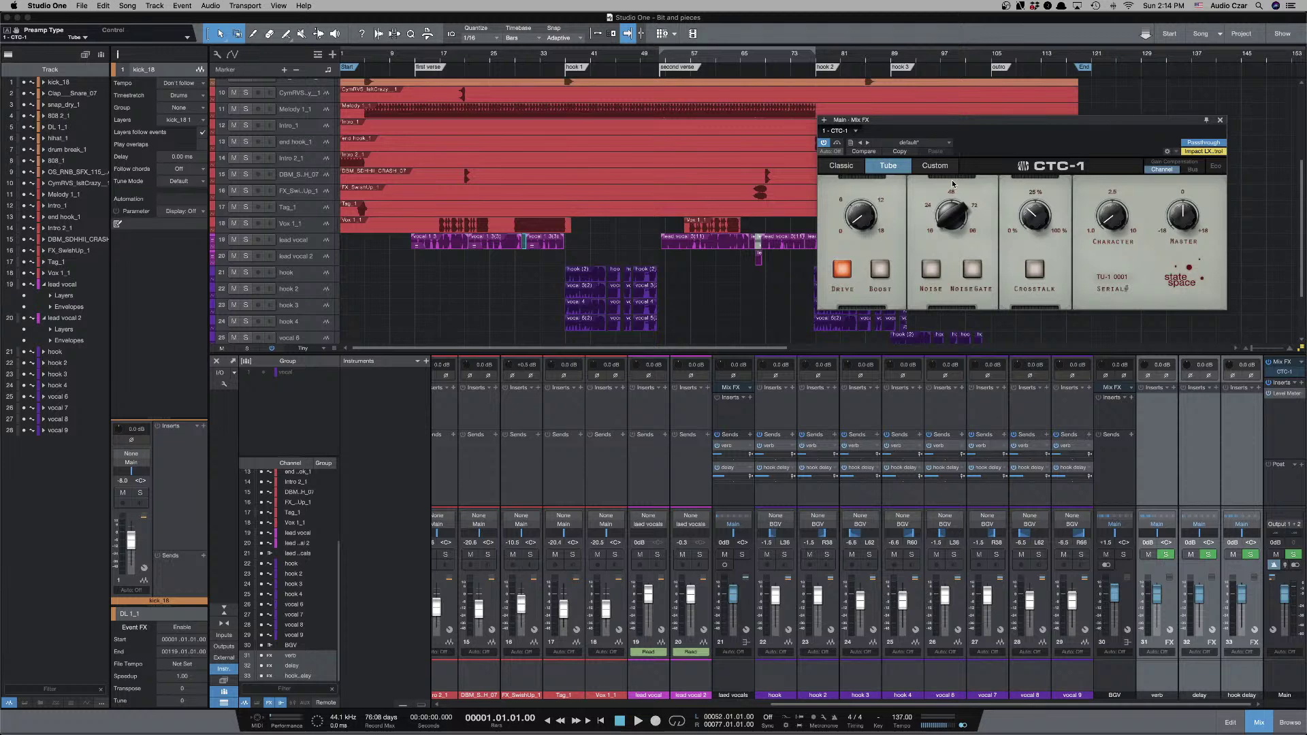
pyautogui.click(935, 166)
pyautogui.click(894, 168)
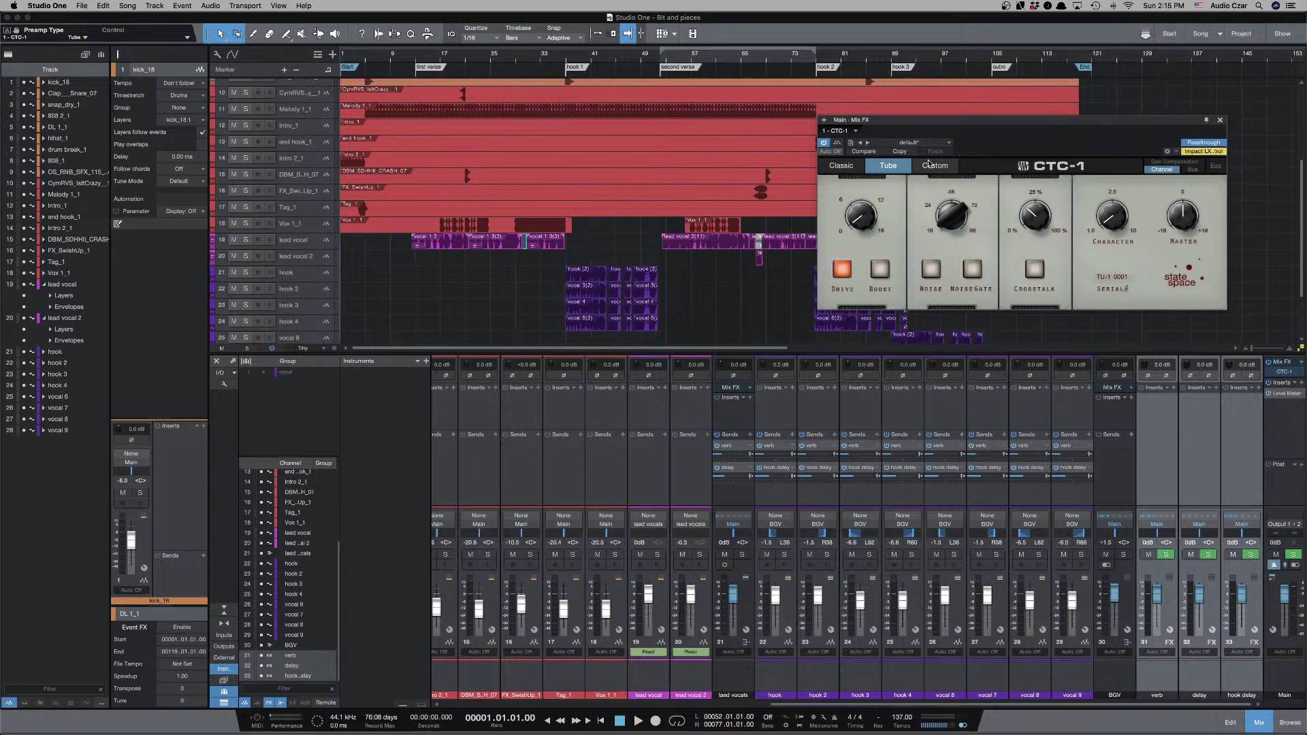
# Play the song from the start and raise the Tube preamp's Drive to about 4 dB and its Character slightly.
pyautogui.press('space')
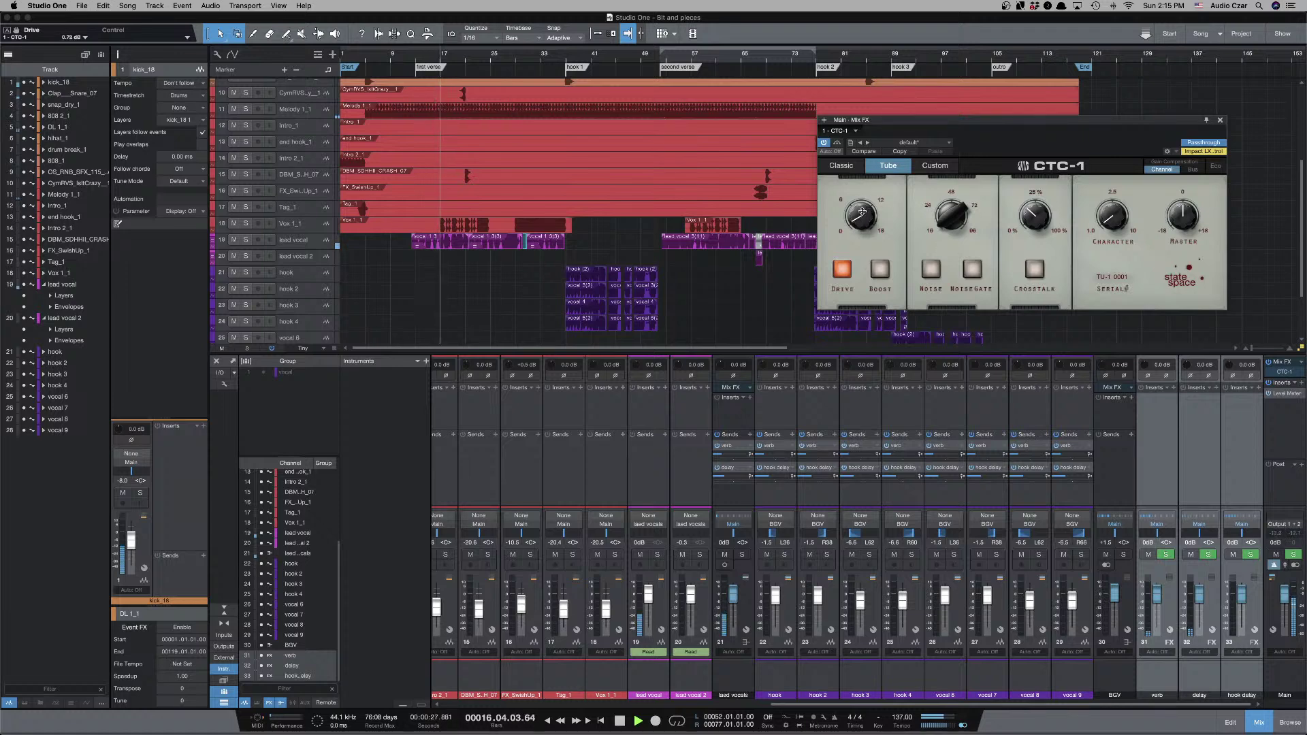
pyautogui.moveTo(862, 212); pyautogui.dragTo(859, 190)
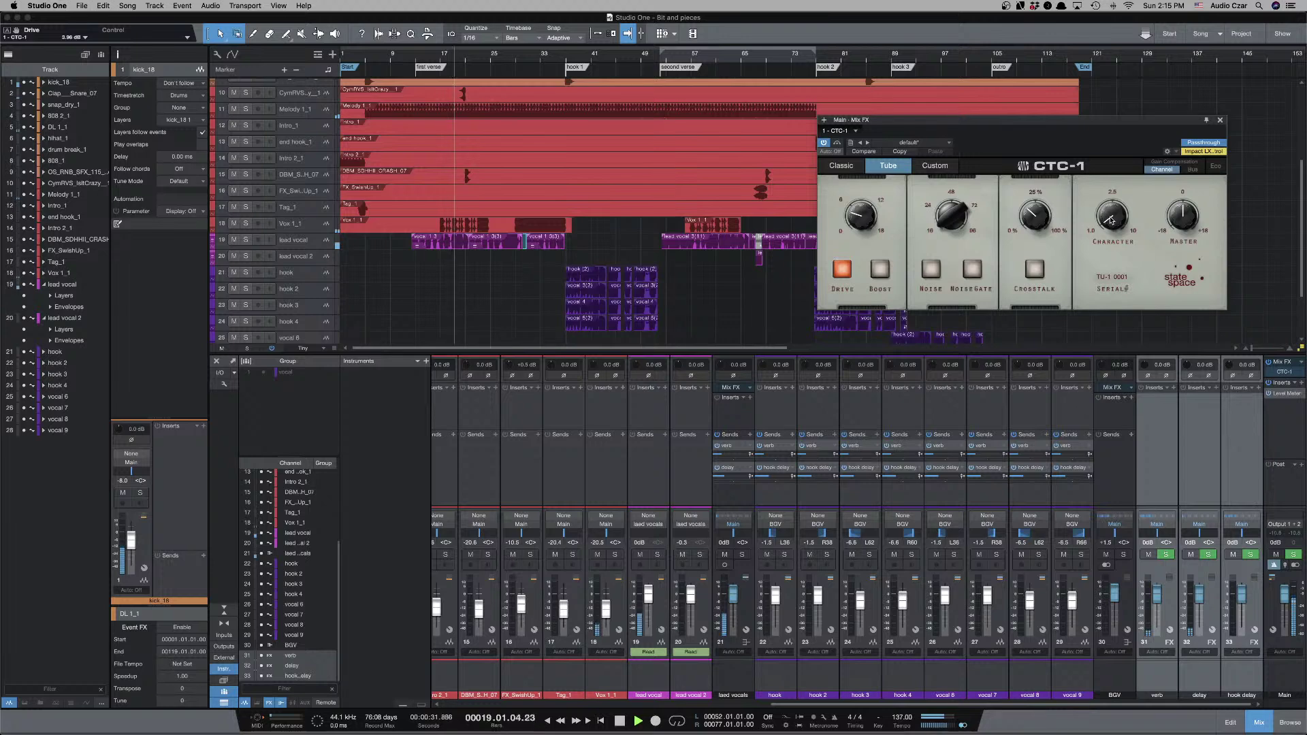
pyautogui.moveTo(1111, 219); pyautogui.dragTo(1107, 164)
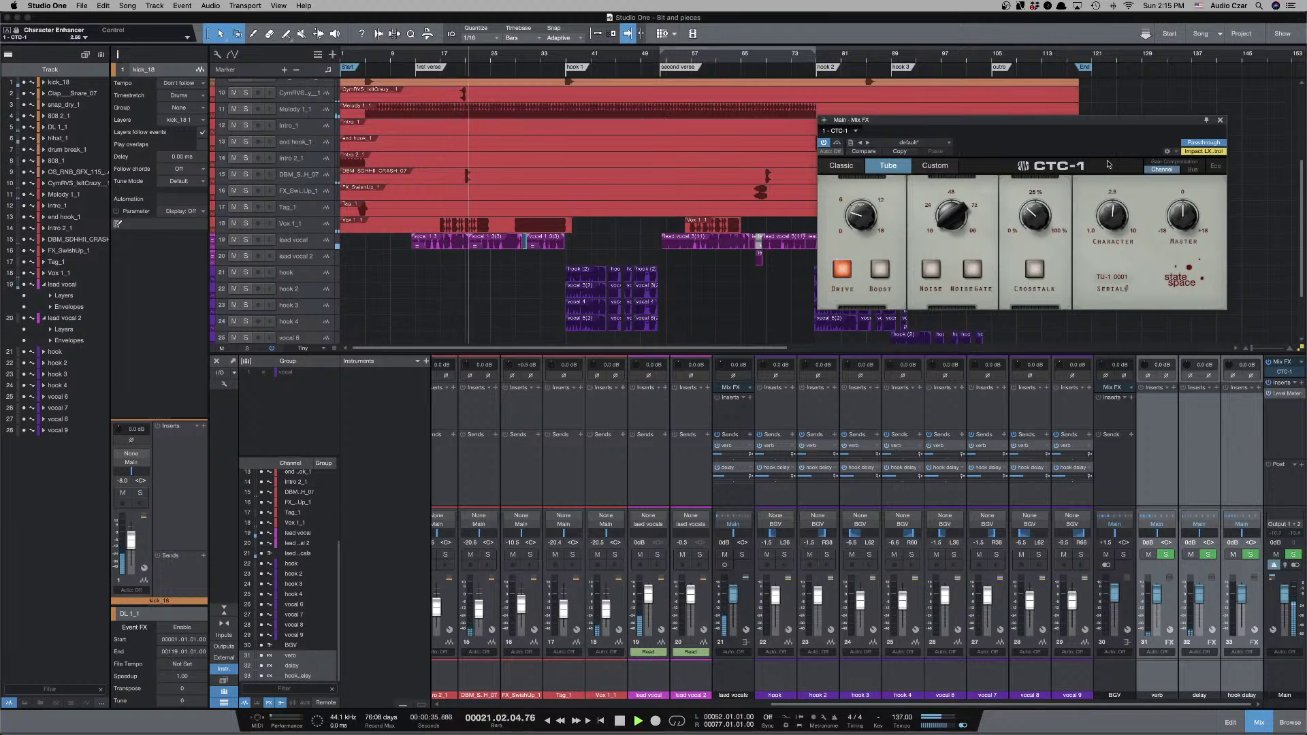
# Compare the CTC-1's Custom and Tube preamp types by ear from the first verse into the second verse, and stop playback.
pyautogui.click(936, 166)
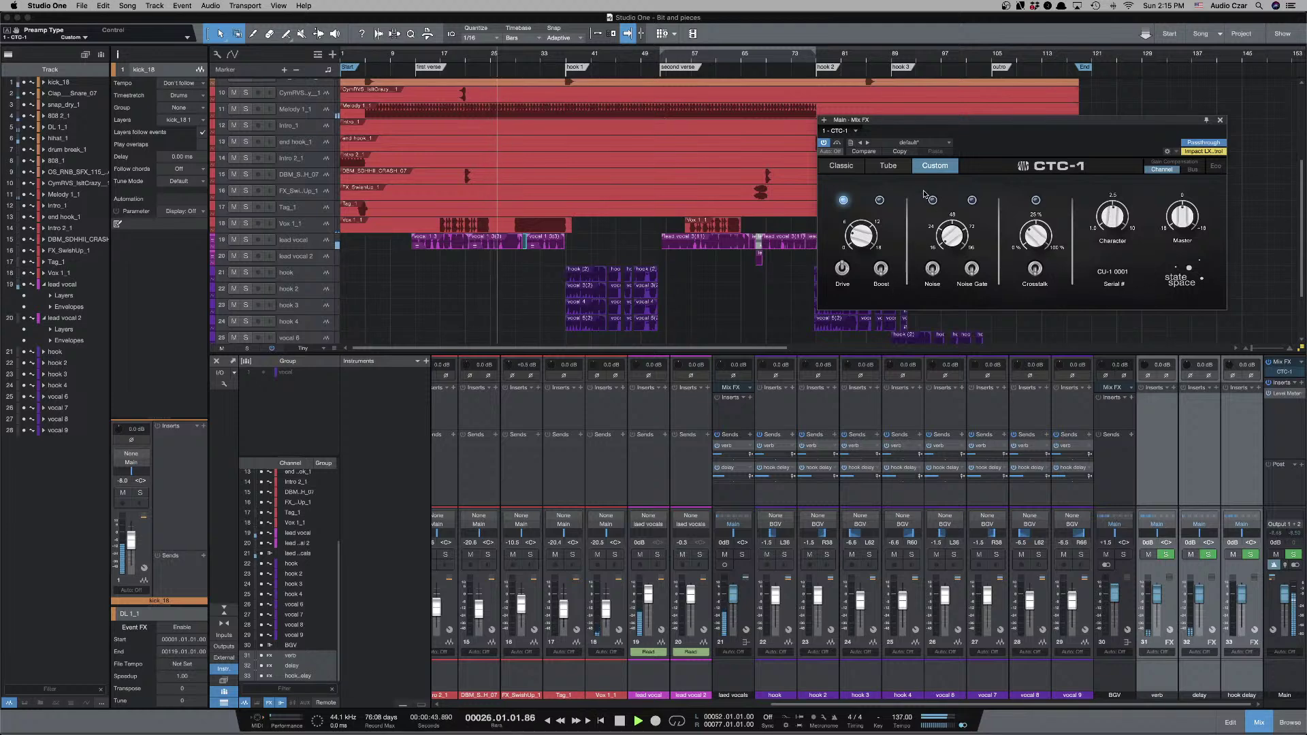
pyautogui.click(889, 166)
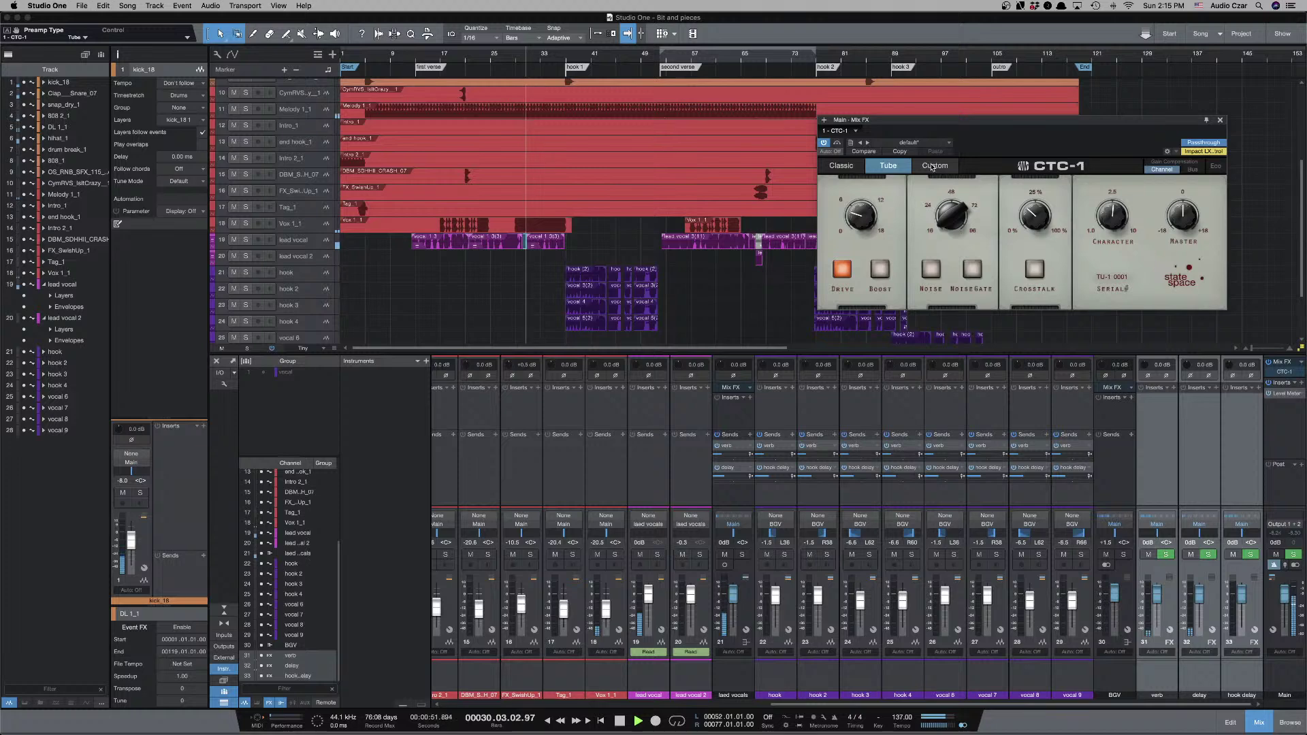
pyautogui.click(932, 167)
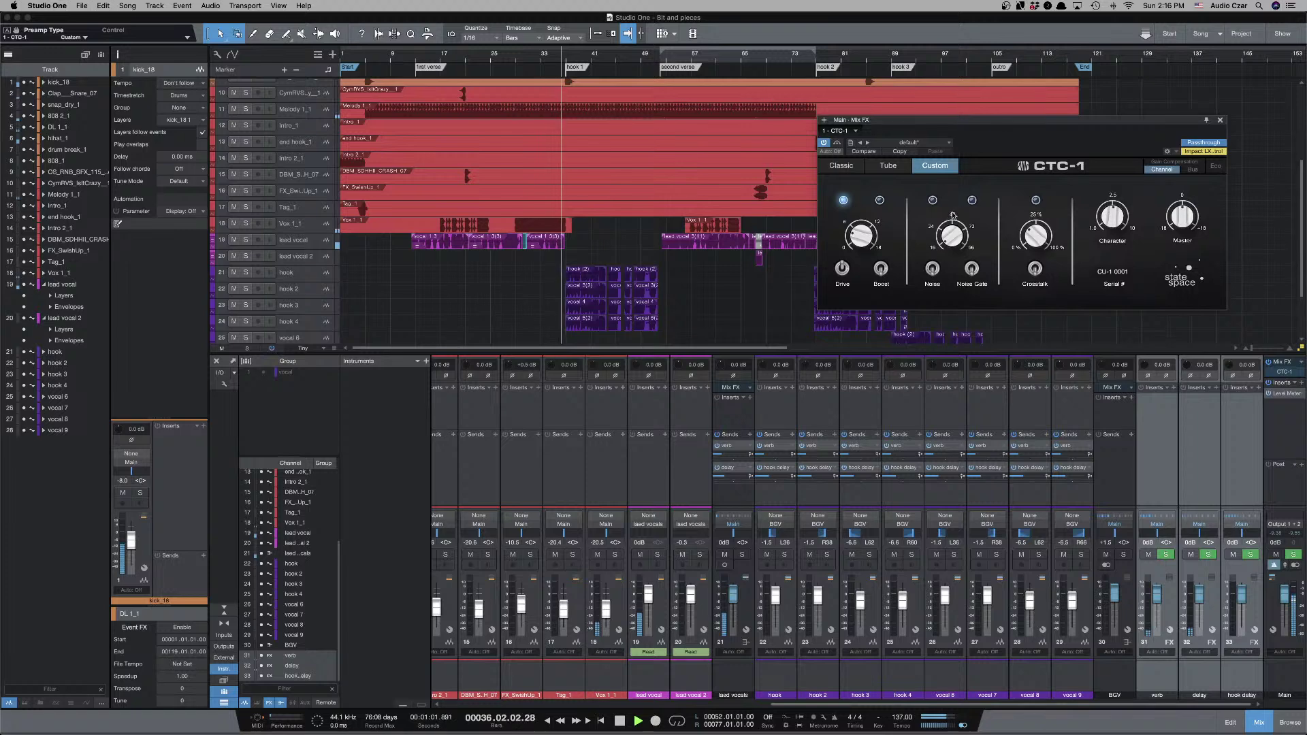
pyautogui.press('e')
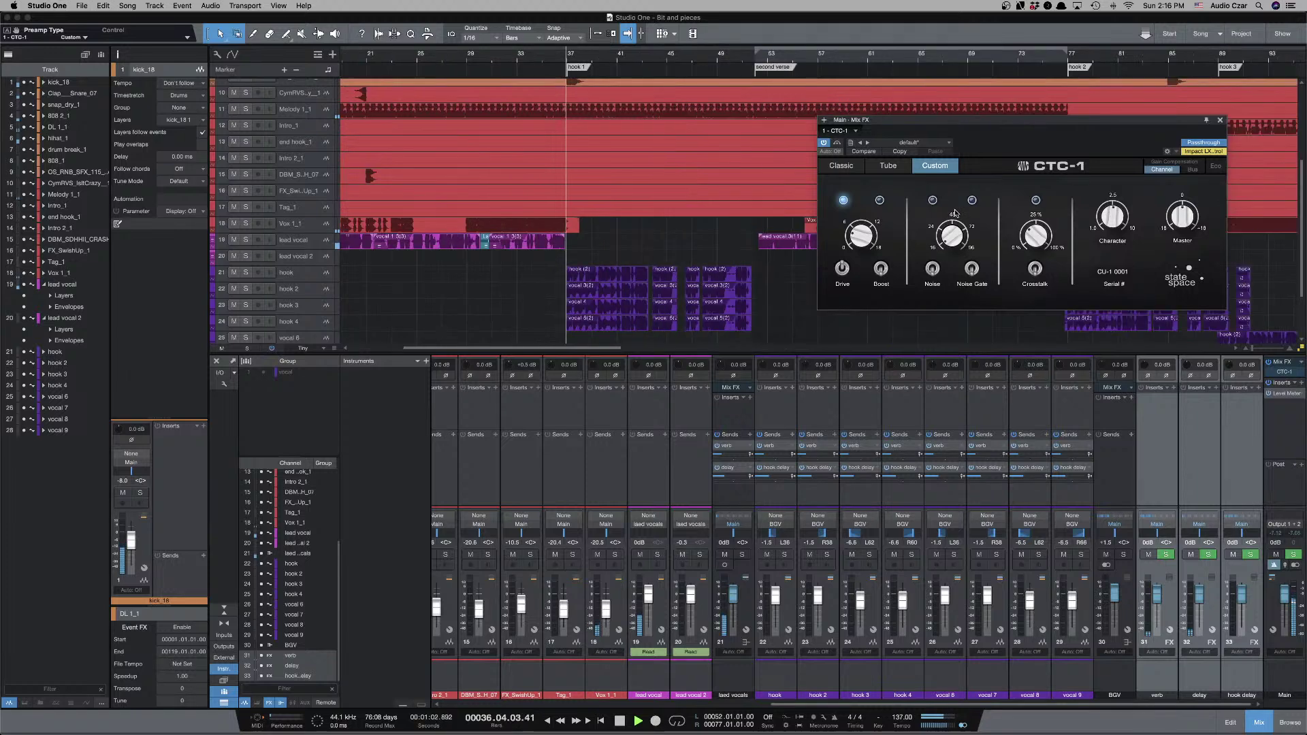
pyautogui.click(891, 168)
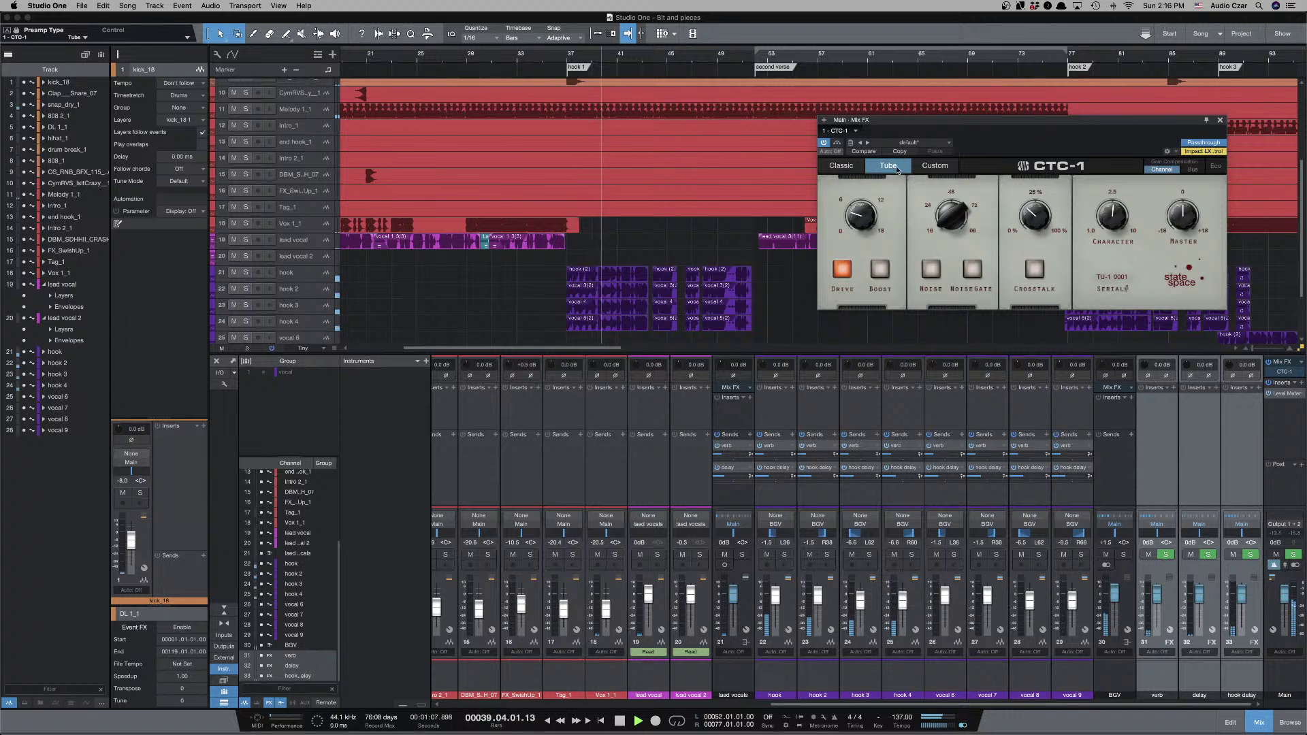
pyautogui.click(940, 167)
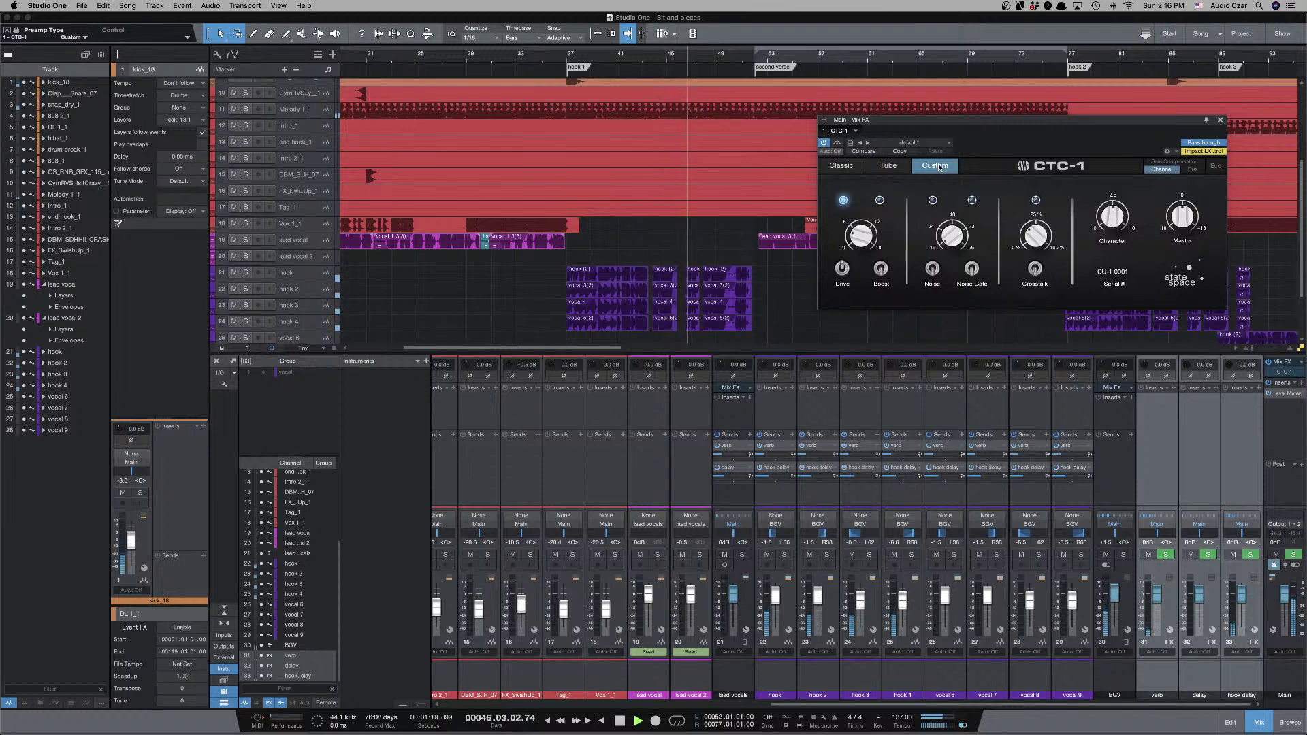
pyautogui.click(894, 169)
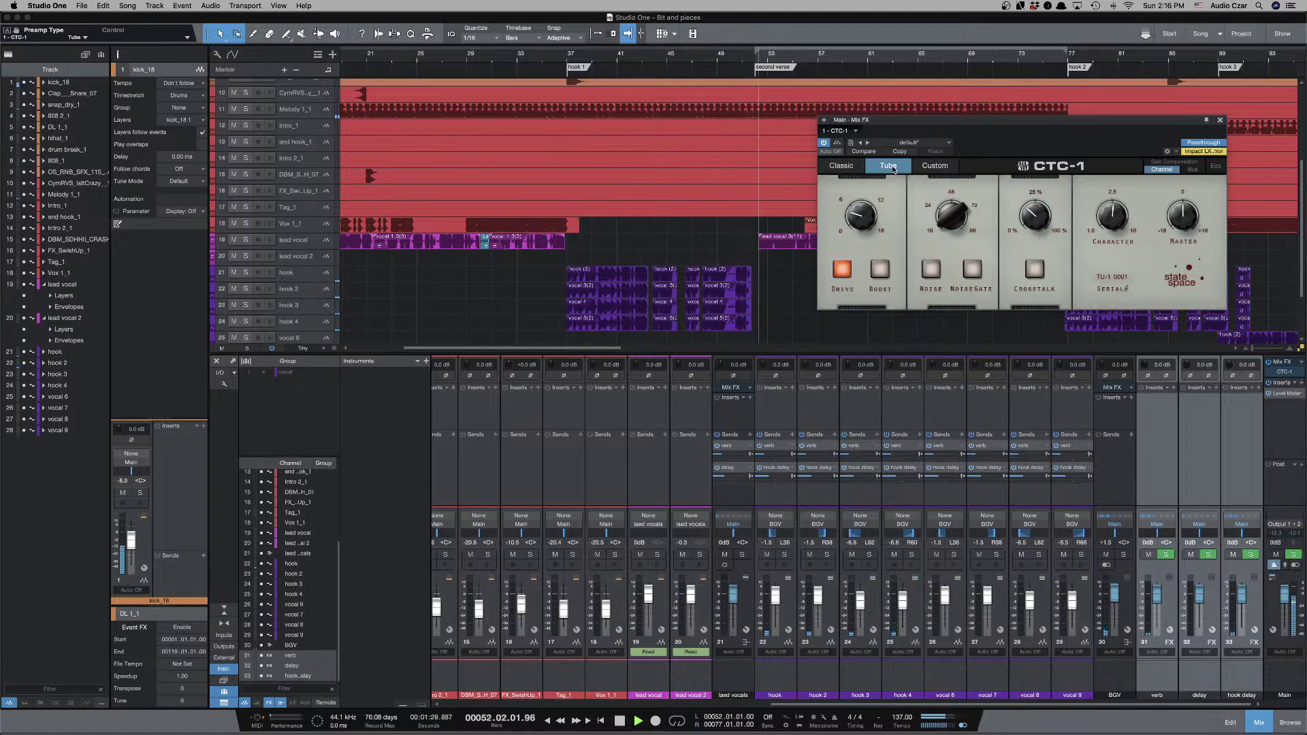
pyautogui.click(933, 167)
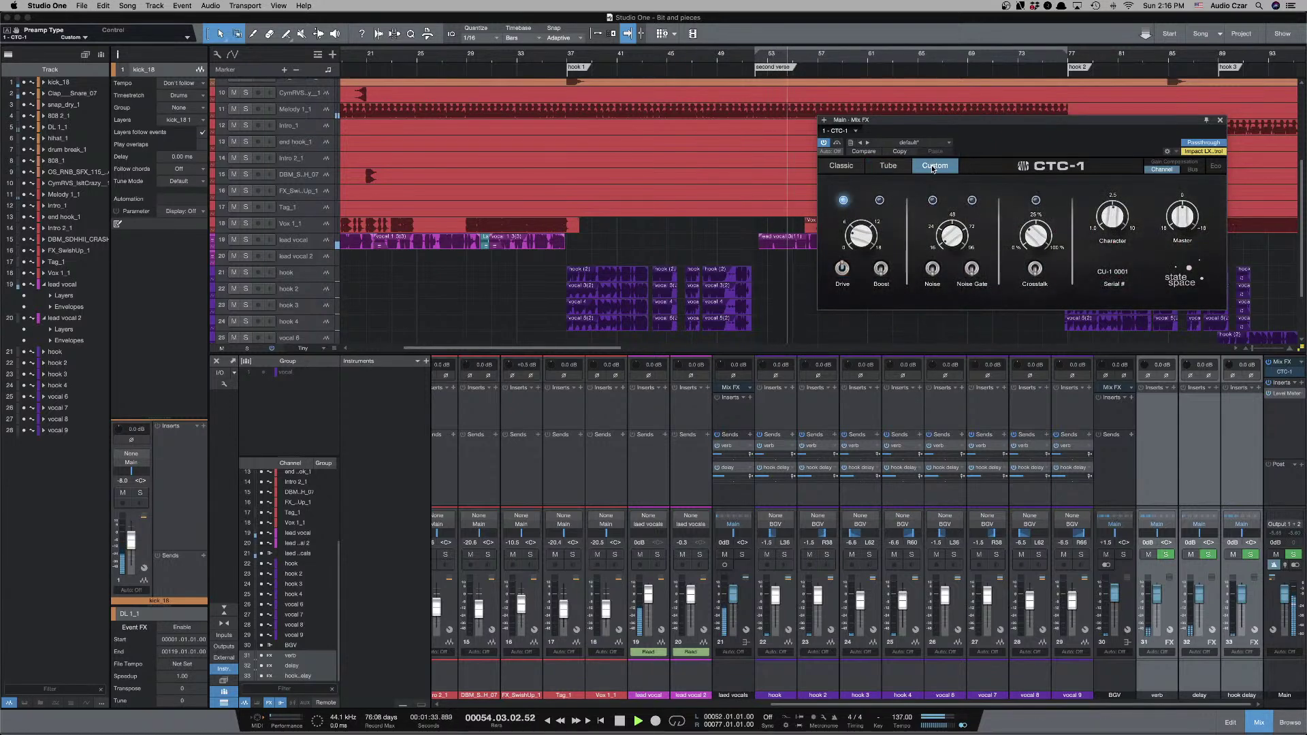
pyautogui.press('space')
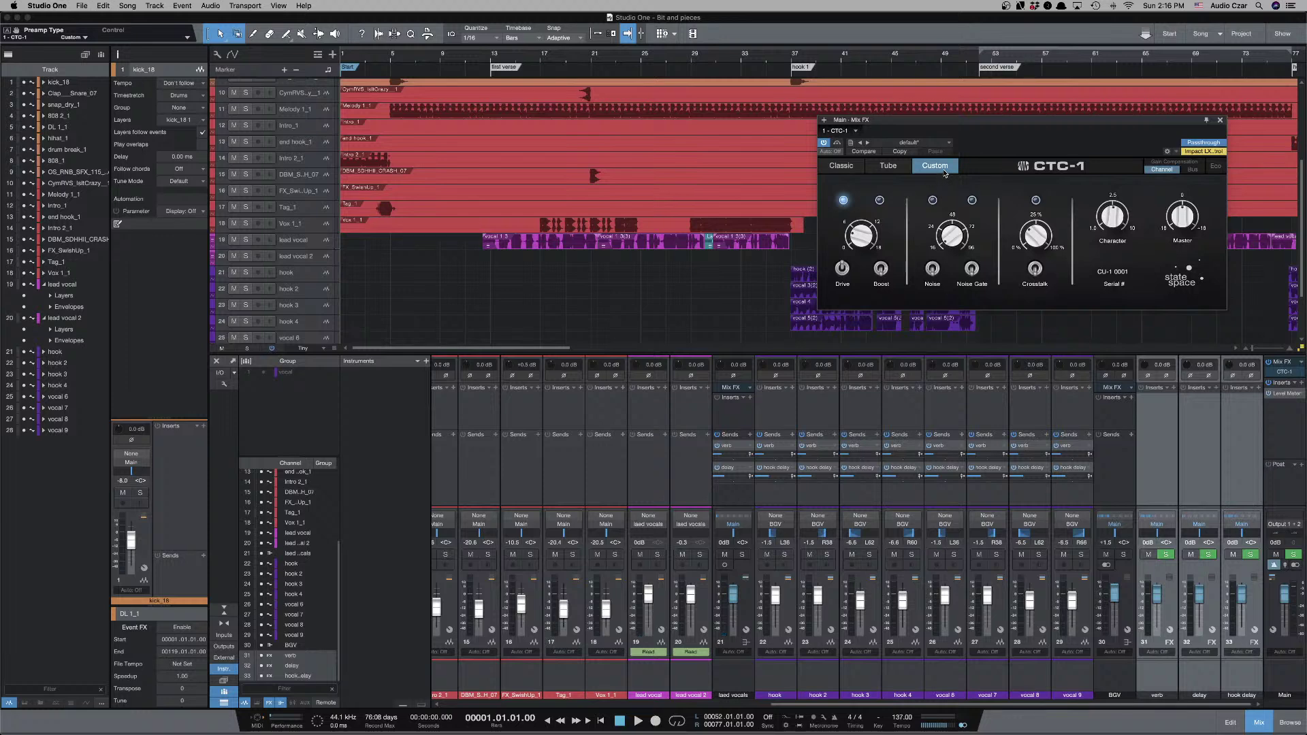
# Set the CTC-1 to the Custom preamp type and close its window.
pyautogui.click(888, 166)
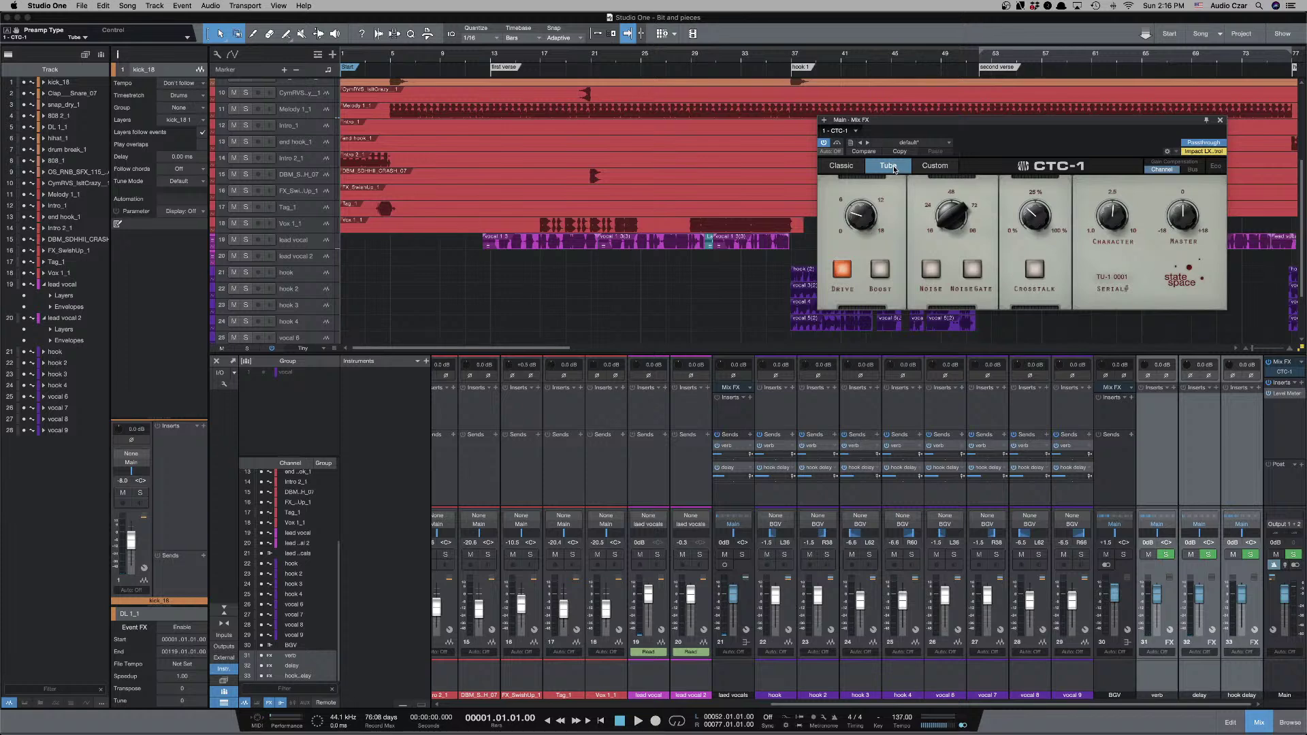
pyautogui.click(933, 167)
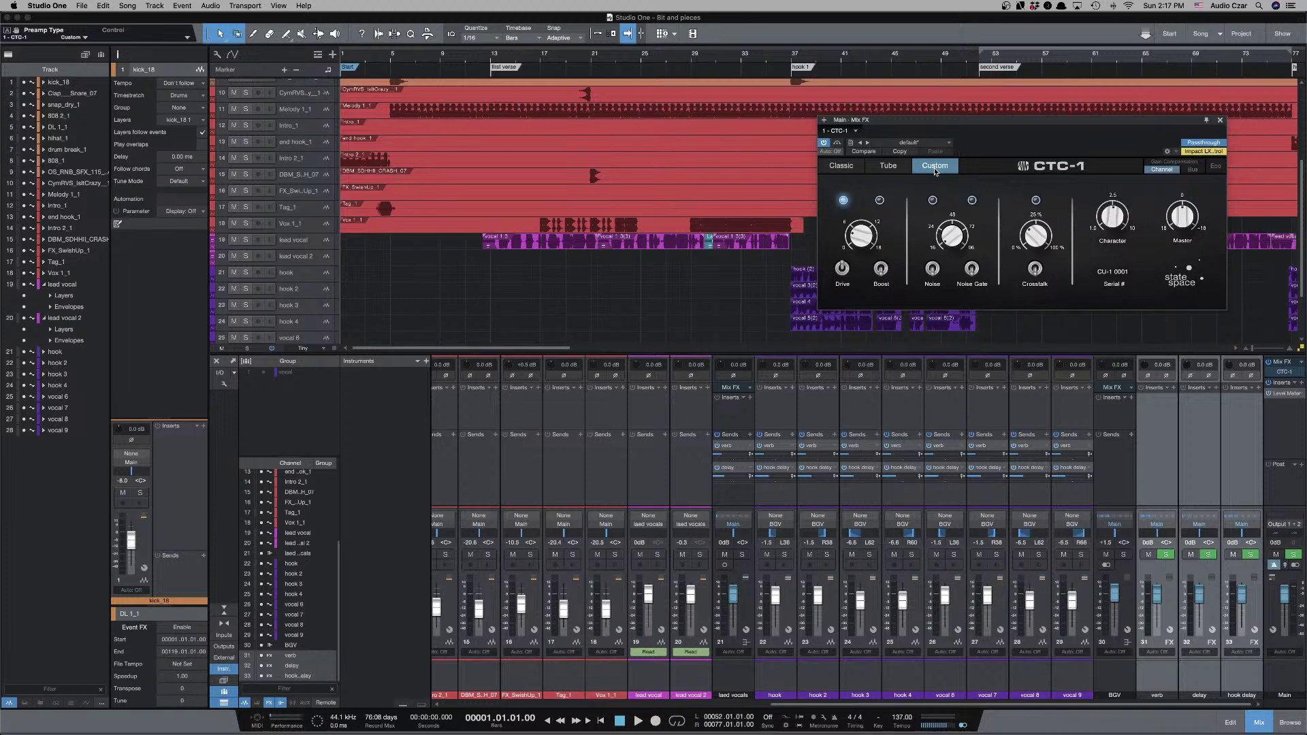
pyautogui.click(1221, 121)
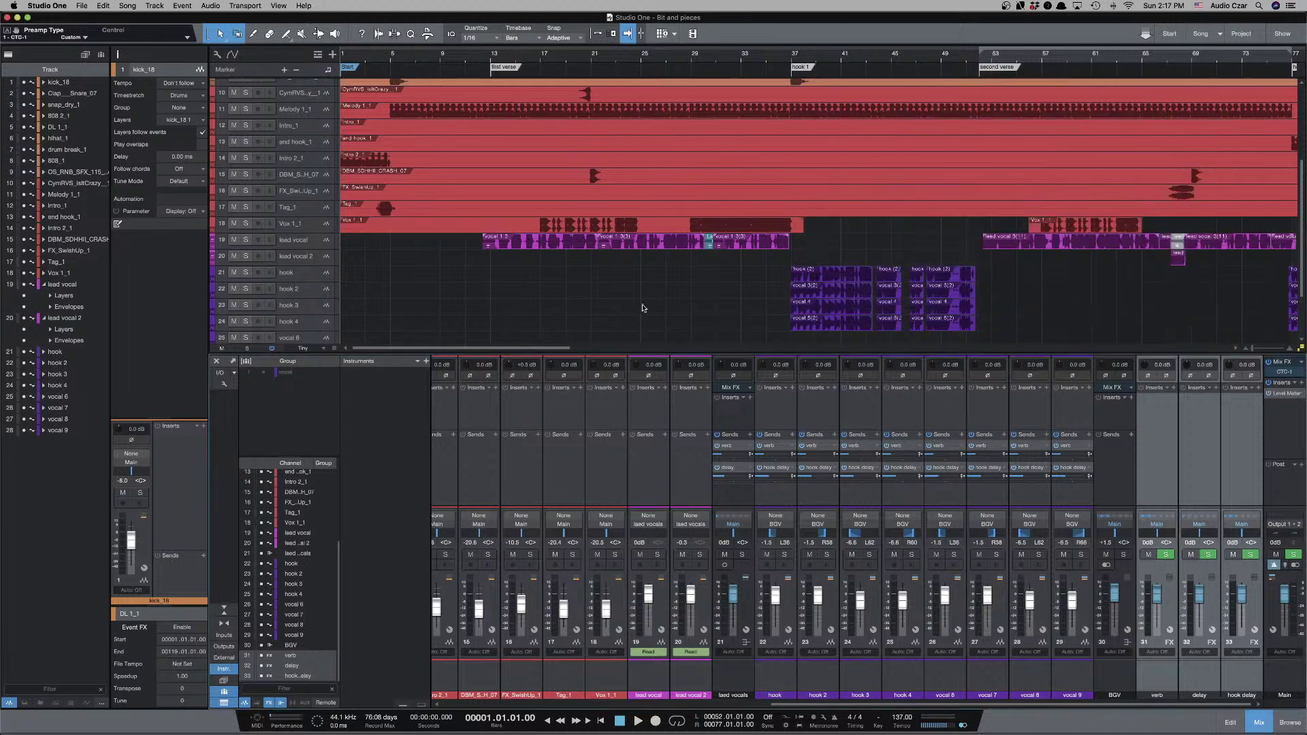
# Select the hook through hook 4 tracks together, and select the BGV bus channel in the mixer.
pyautogui.press('w')
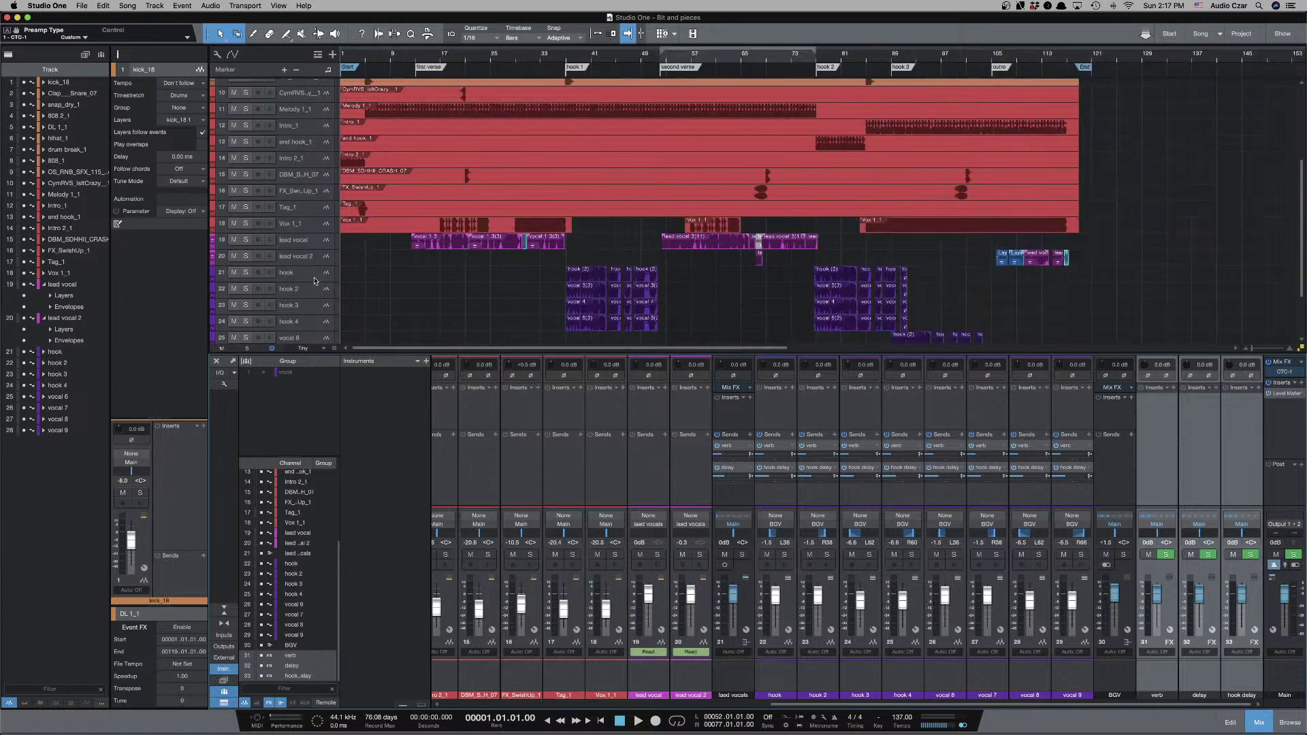
pyautogui.click(314, 280)
pyautogui.scroll(-1, 318, 312)
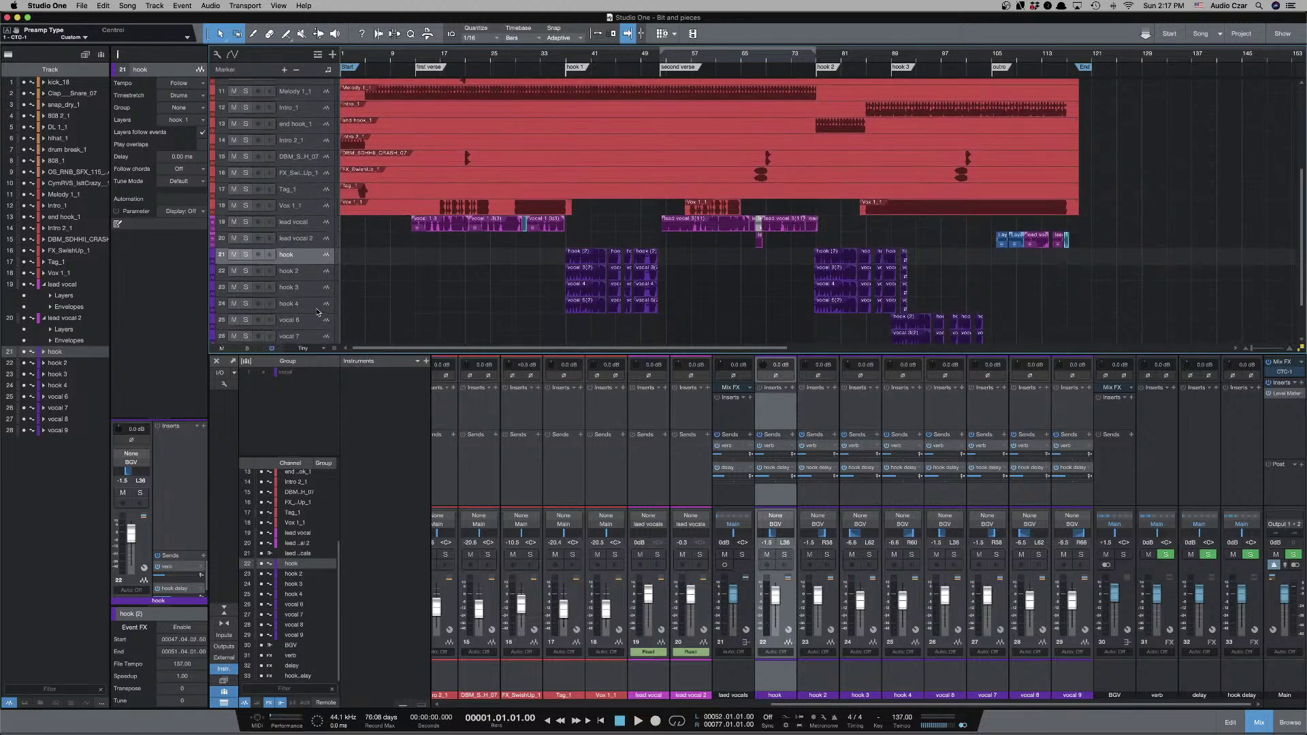
pyautogui.keyDown('shift'); pyautogui.click(311, 309); pyautogui.keyUp('shift')
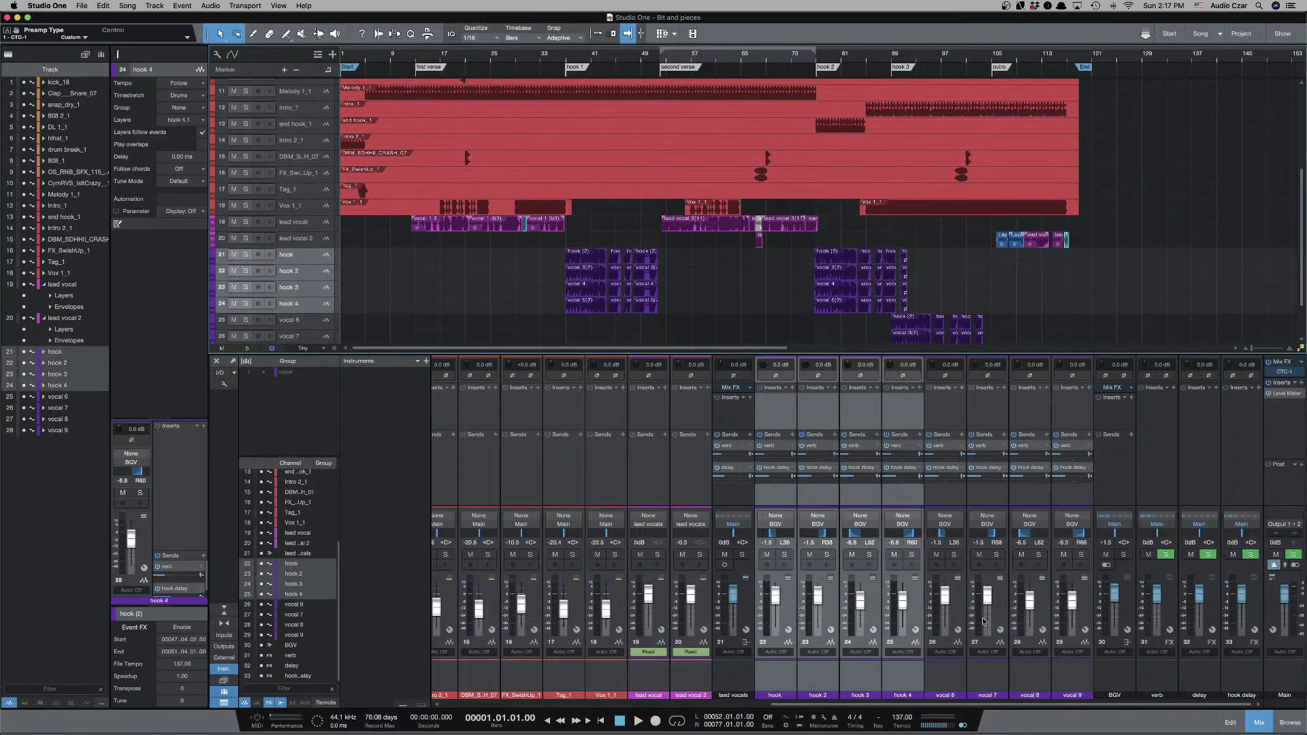
pyautogui.click(1118, 478)
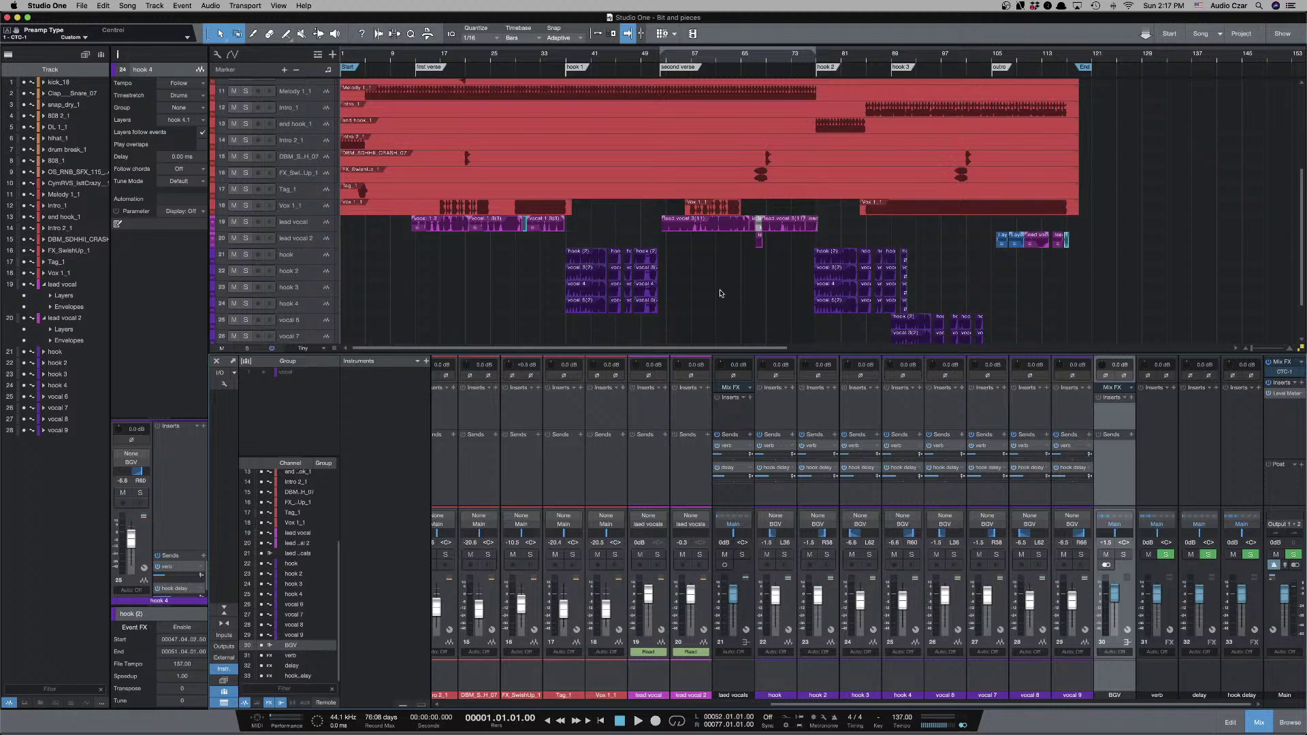
# Select the lead vocal and lead vocal 2 tracks together at the second verse, and select the lead vocals bus channel.
pyautogui.scroll(10, 721, 293)
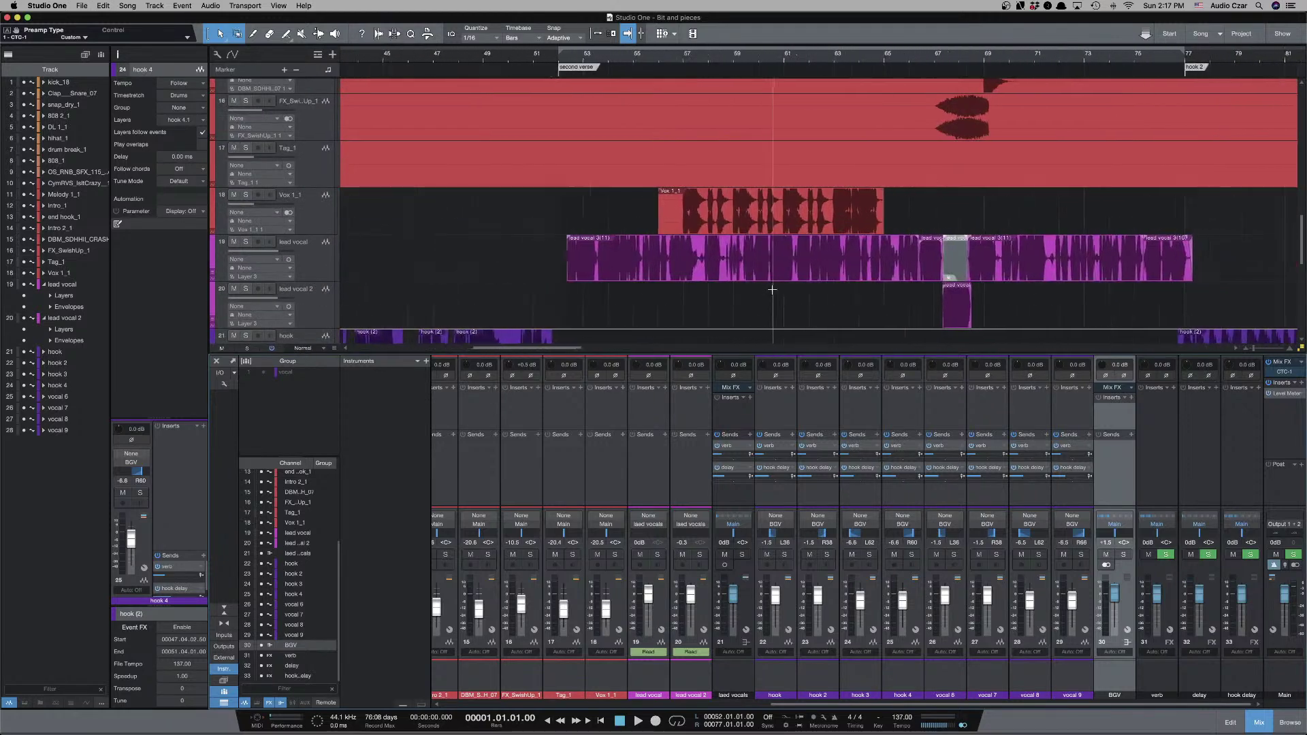
pyautogui.hscroll(3, 772, 289)
pyautogui.click(876, 312)
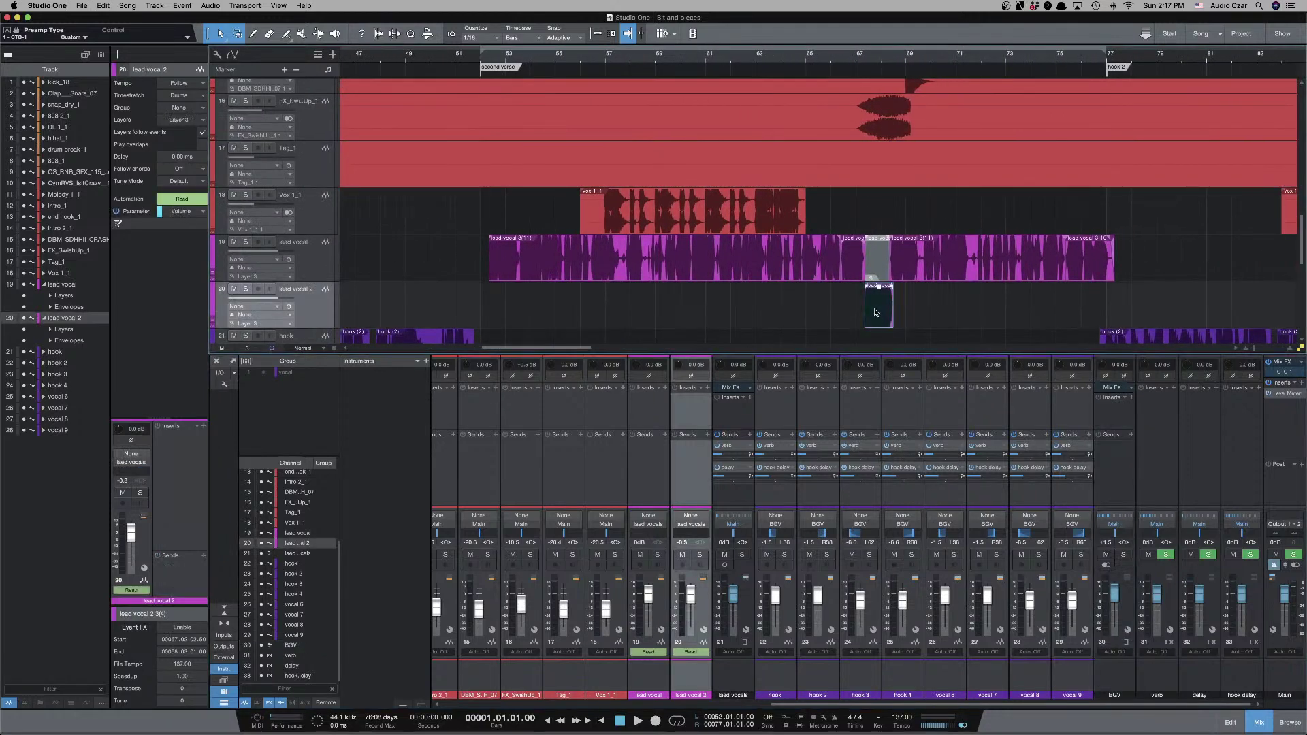
pyautogui.click(310, 268)
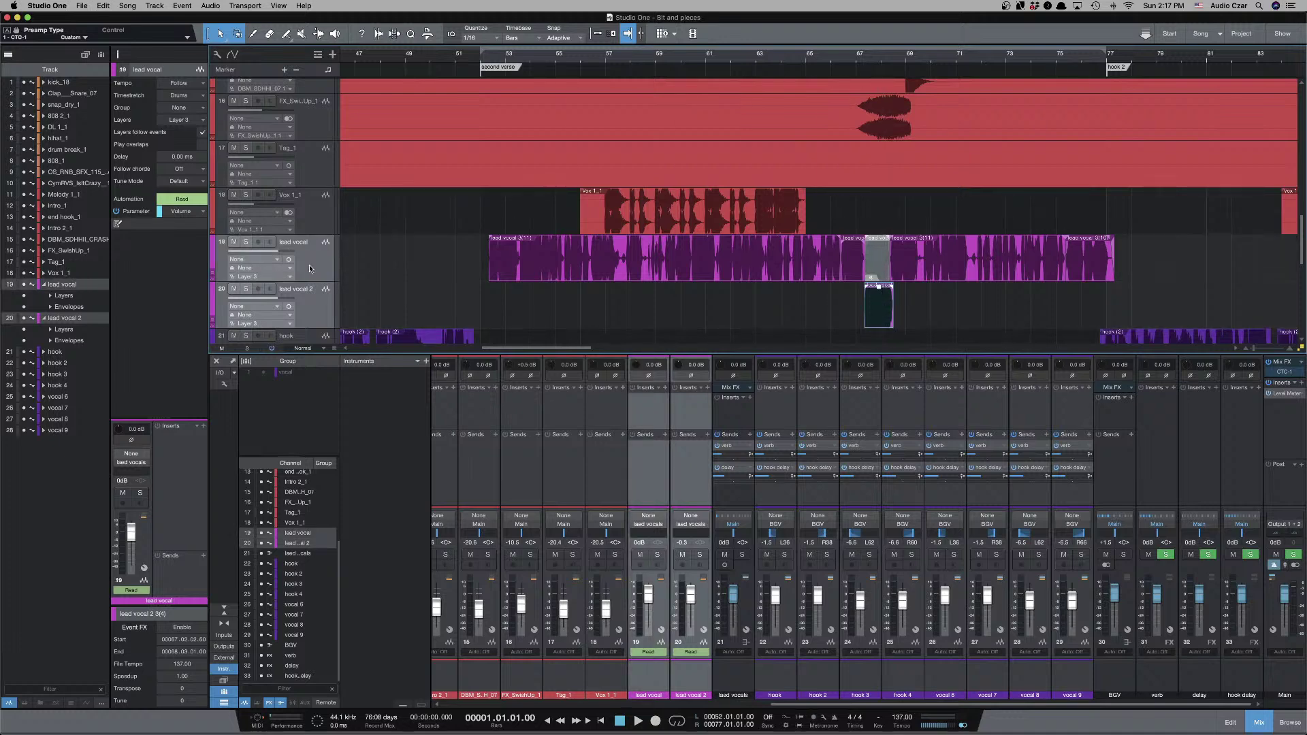
pyautogui.click(742, 677)
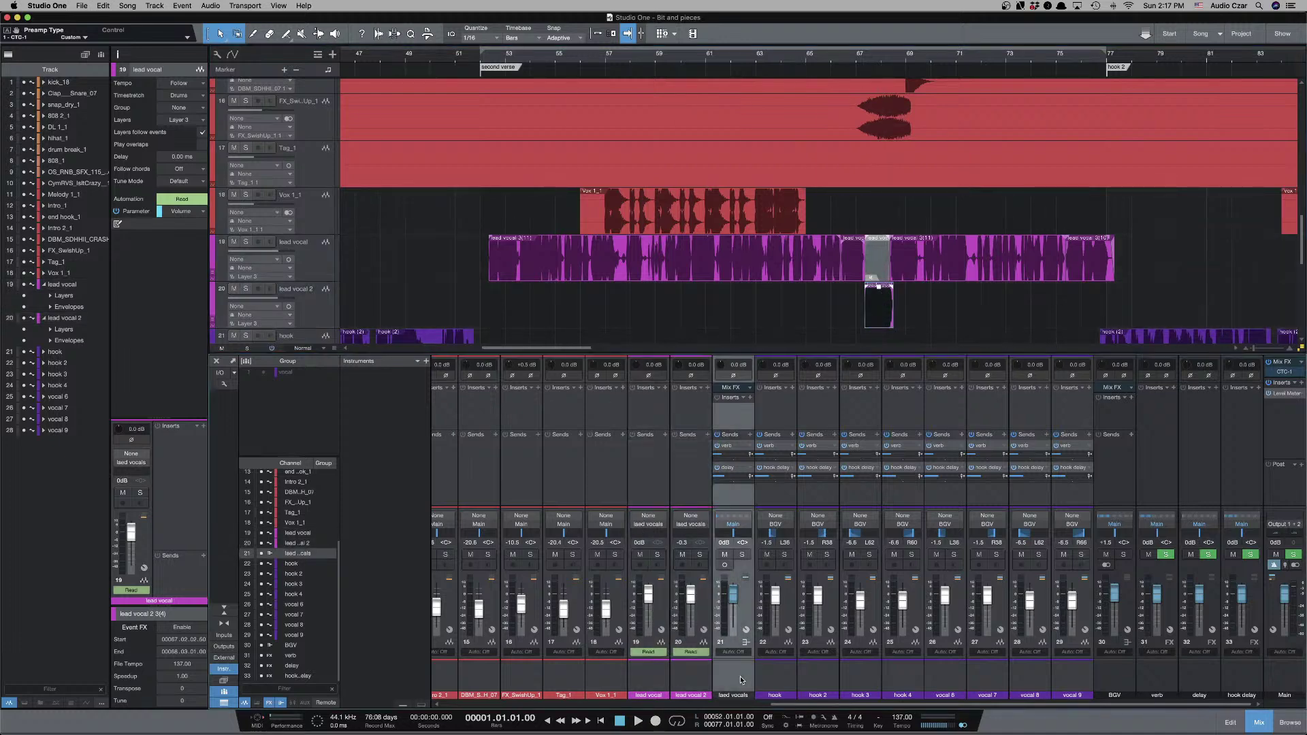
# Deselect the lead vocal 2 event and bring the mixer's first channels, starting with kick_18, into view.
pyautogui.click(679, 313)
pyautogui.hscroll(-7, 692, 310)
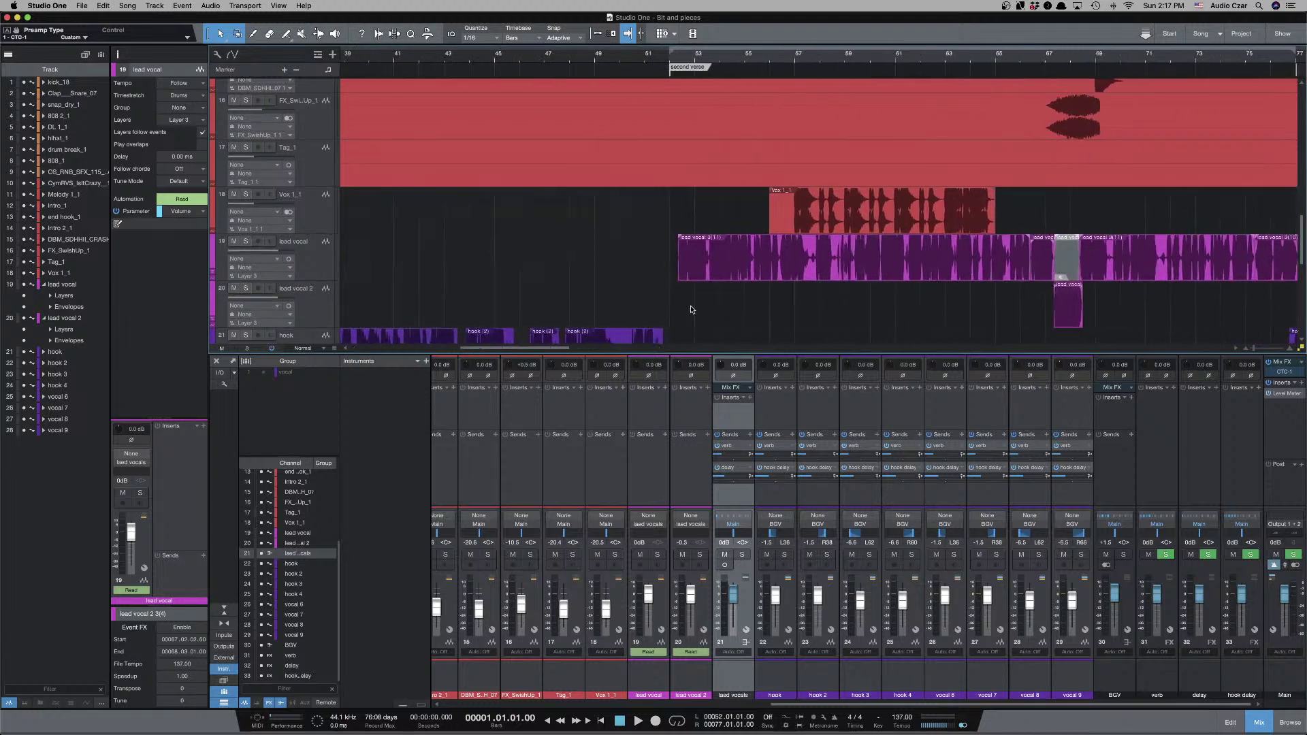
pyautogui.moveTo(782, 709); pyautogui.dragTo(422, 695)
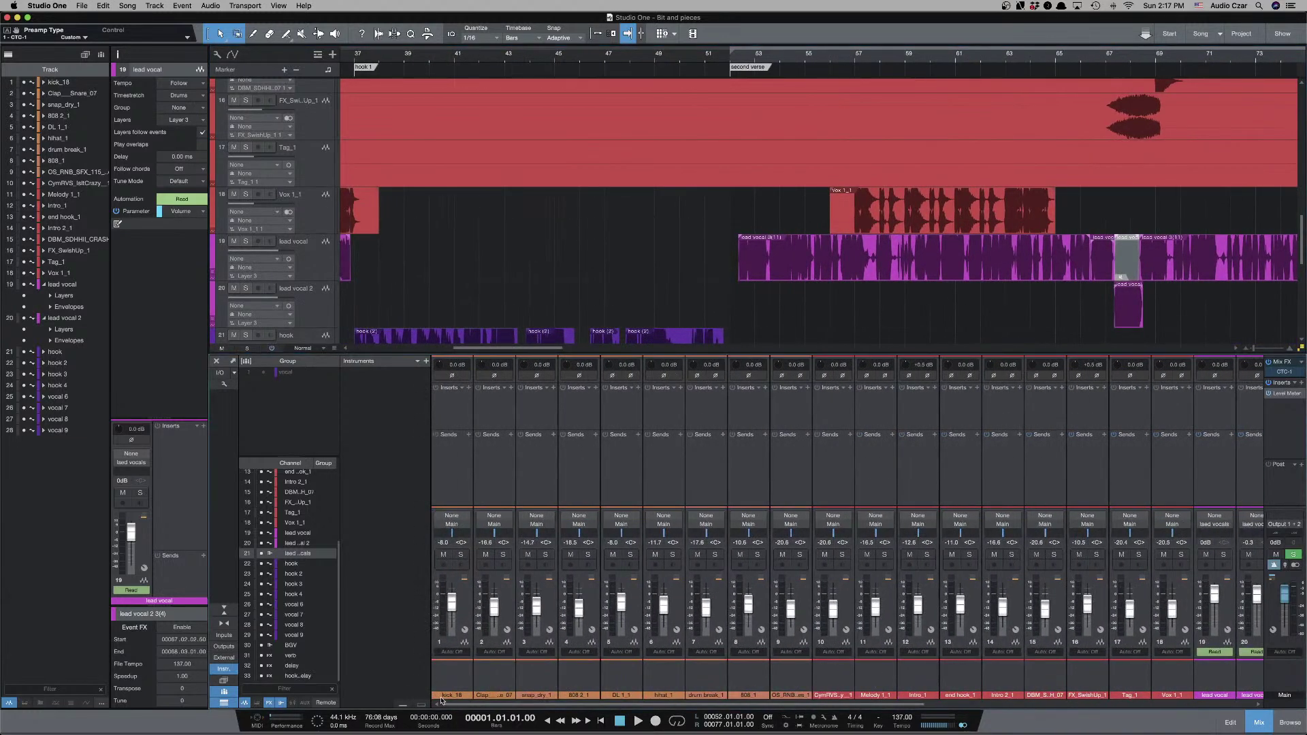
# Add one VCA for the channels from kick_18 through OS_RNB_SFX and name it Drums.
pyautogui.scroll(-5, 604, 285)
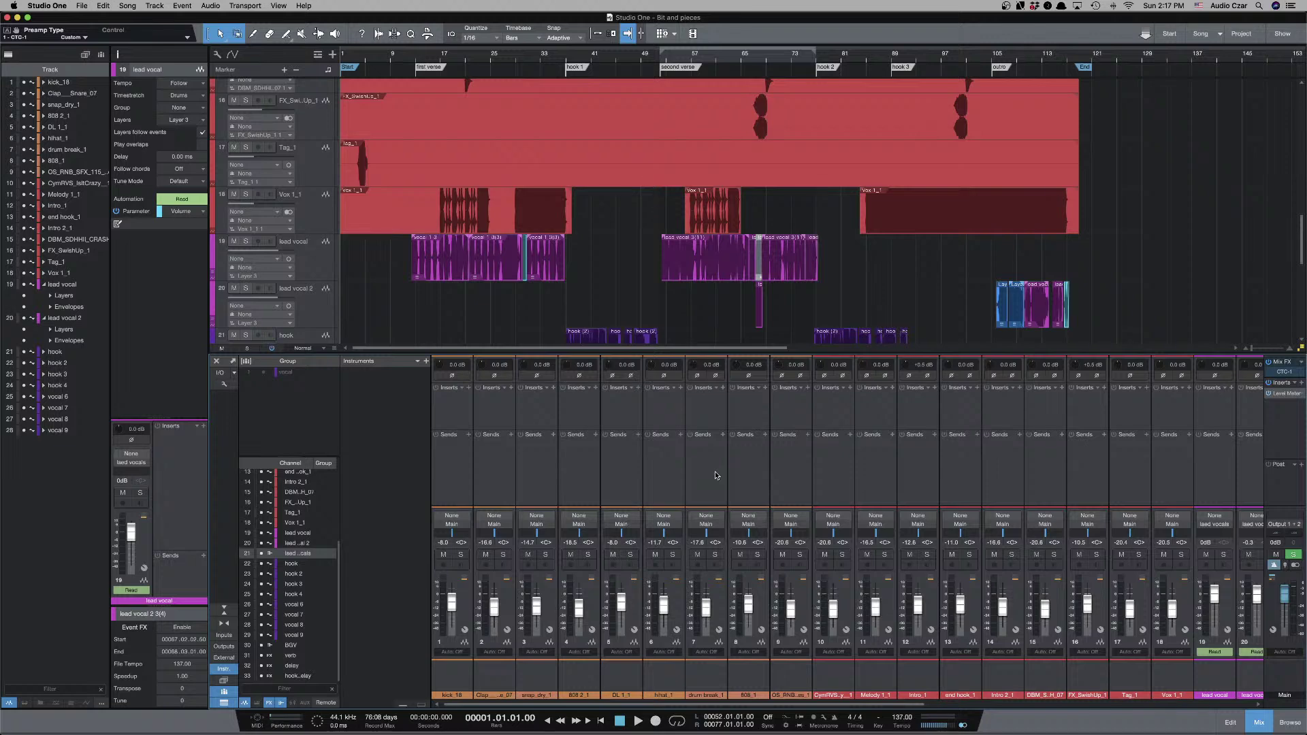
pyautogui.hscroll(2, 716, 475)
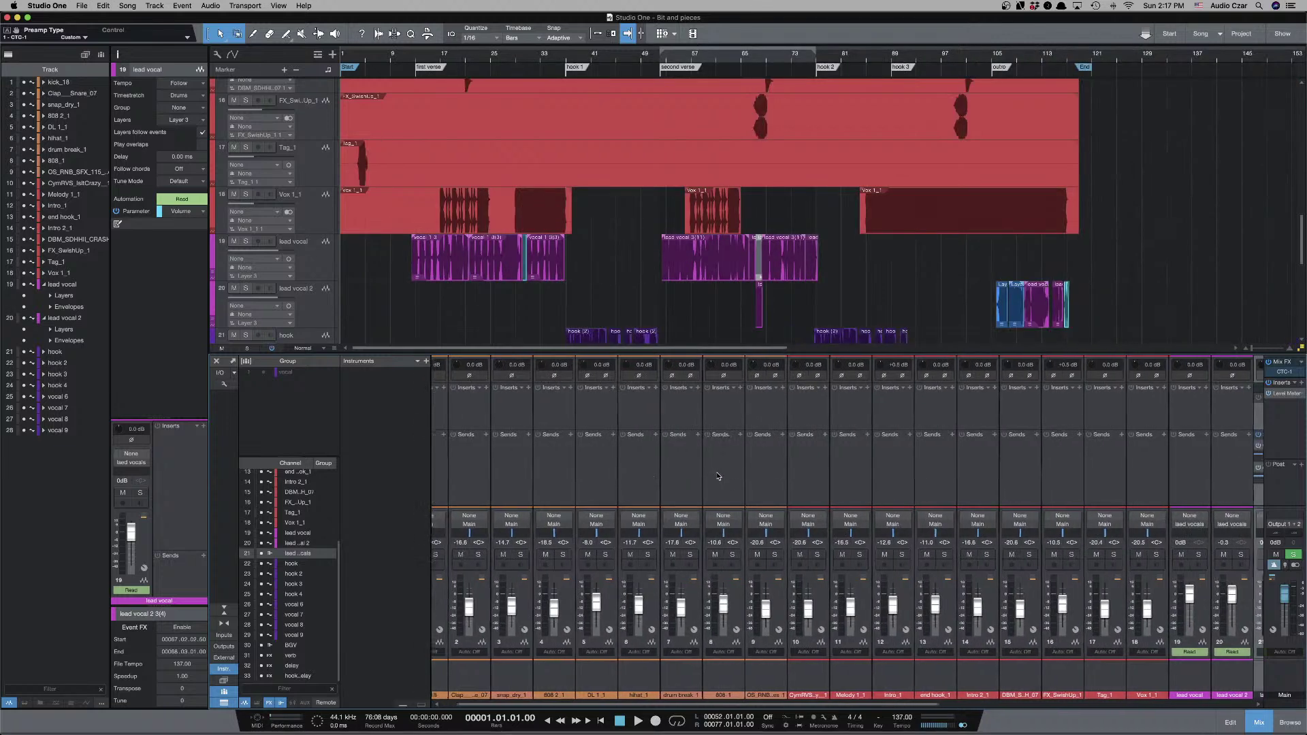
pyautogui.click(763, 472)
pyautogui.hscroll(-2, 756, 471)
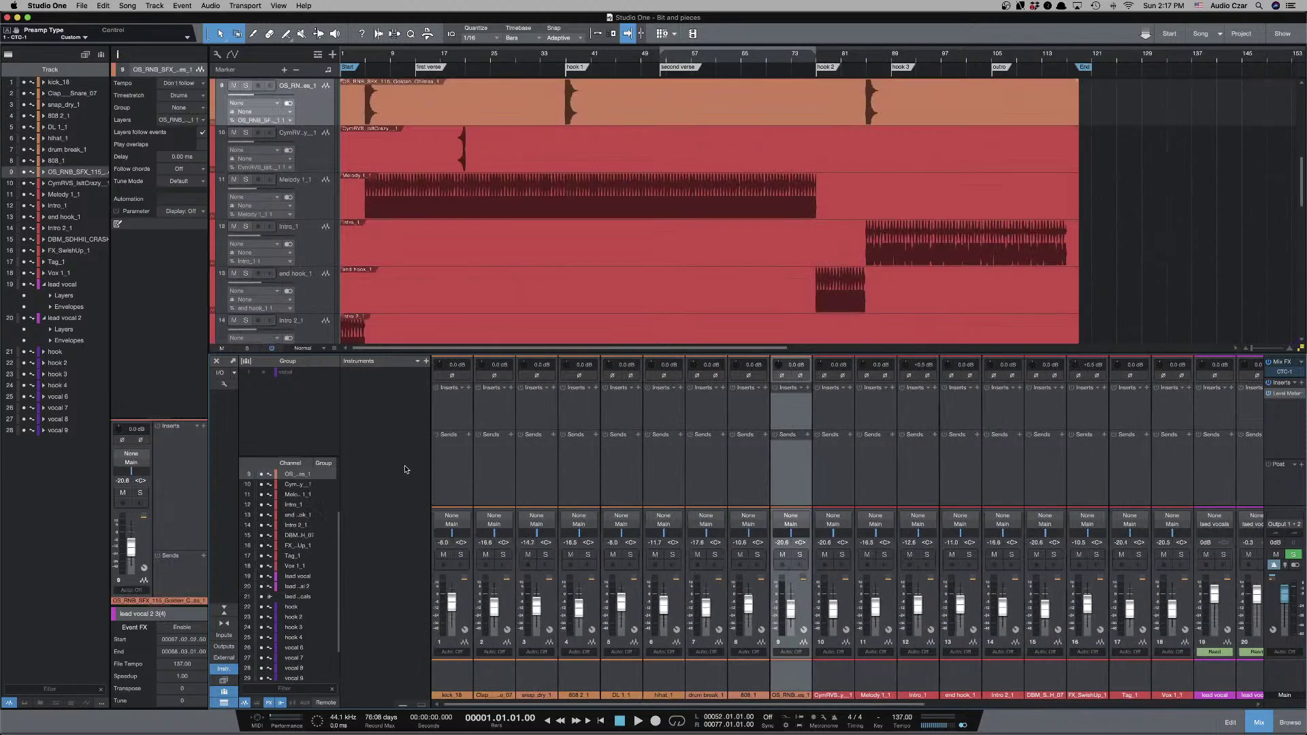
pyautogui.click(449, 475)
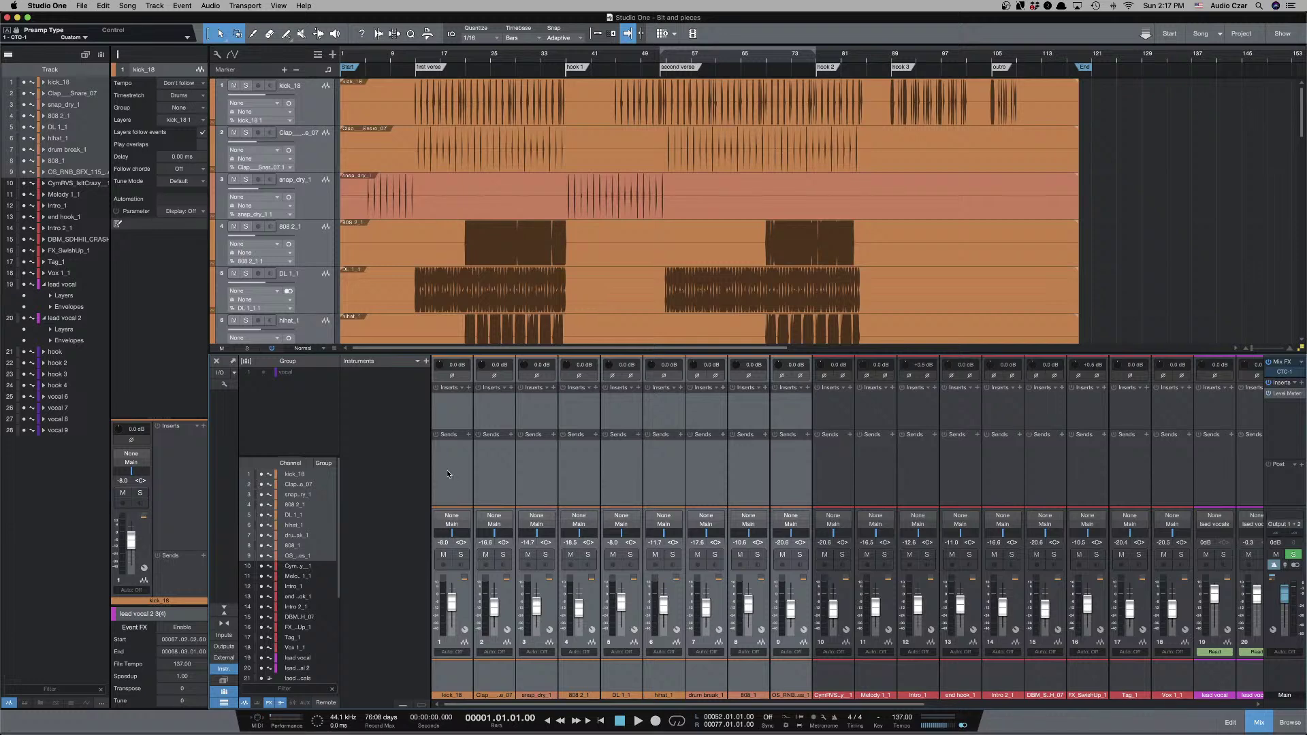
pyautogui.rightClick(468, 471)
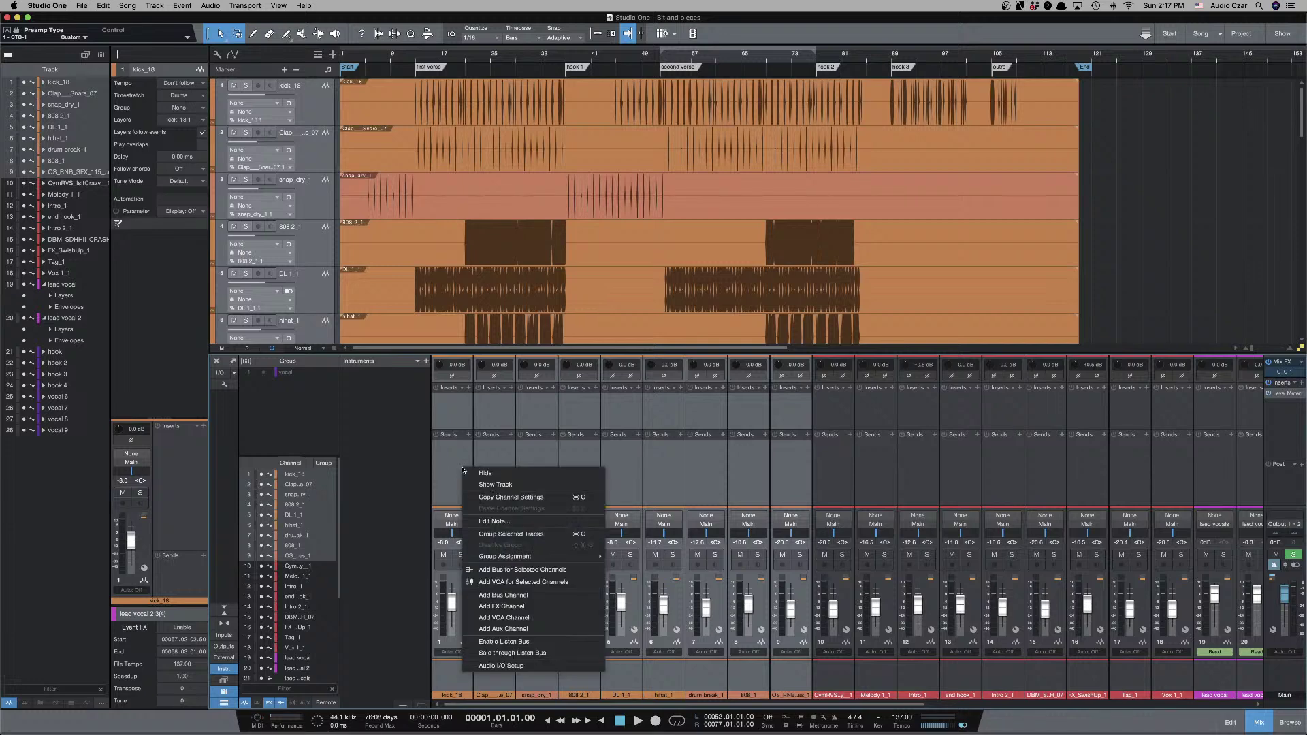
pyautogui.click(526, 582)
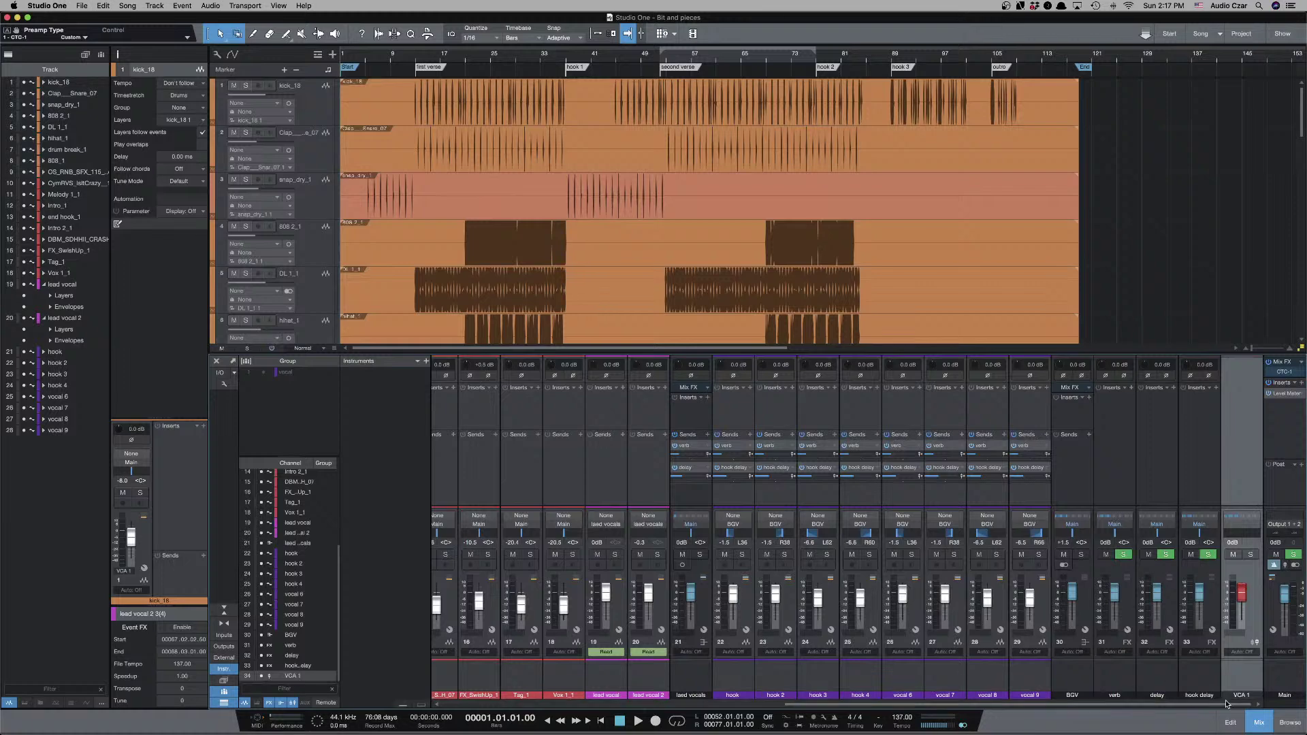
pyautogui.doubleClick(1241, 696)
pyautogui.write('Drums')
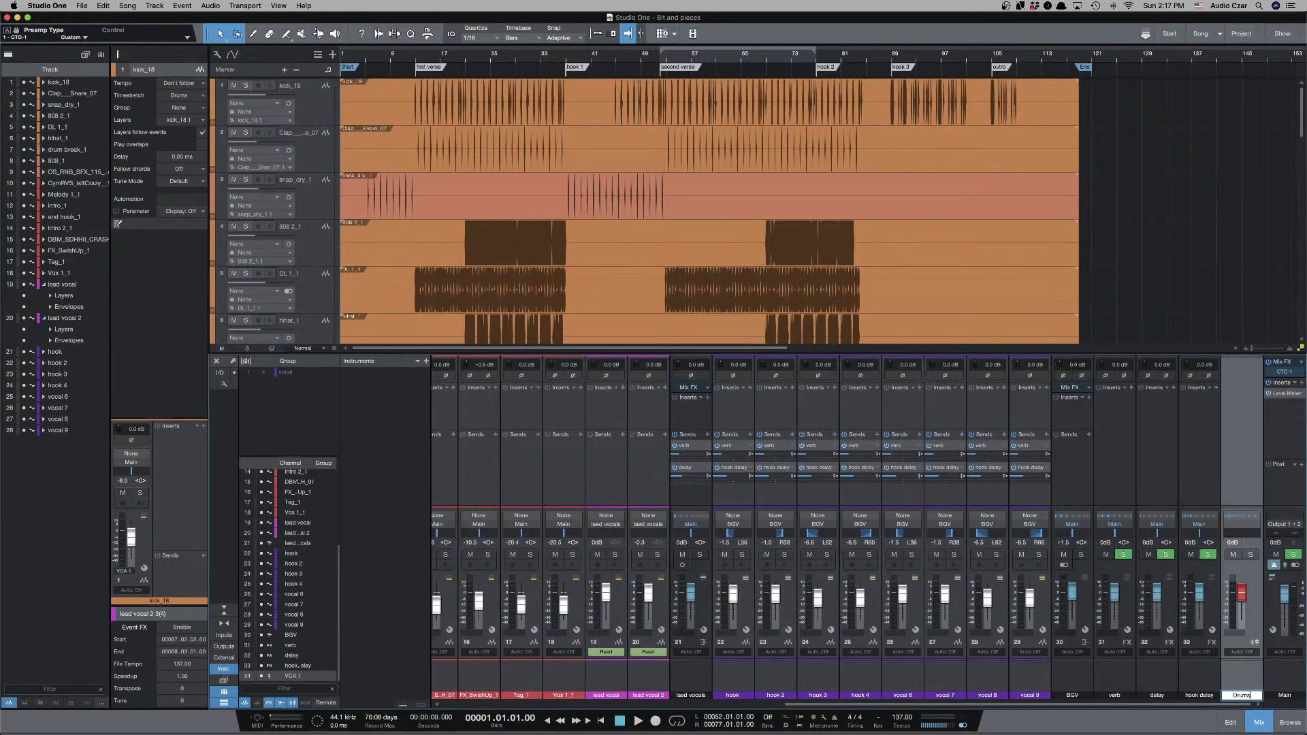
pyautogui.press('Return')
# Select the tracks from drum break_1 through OS_RNB_SFX together to check their Drums VCA assignment.
pyautogui.scroll(-5, 375, 185)
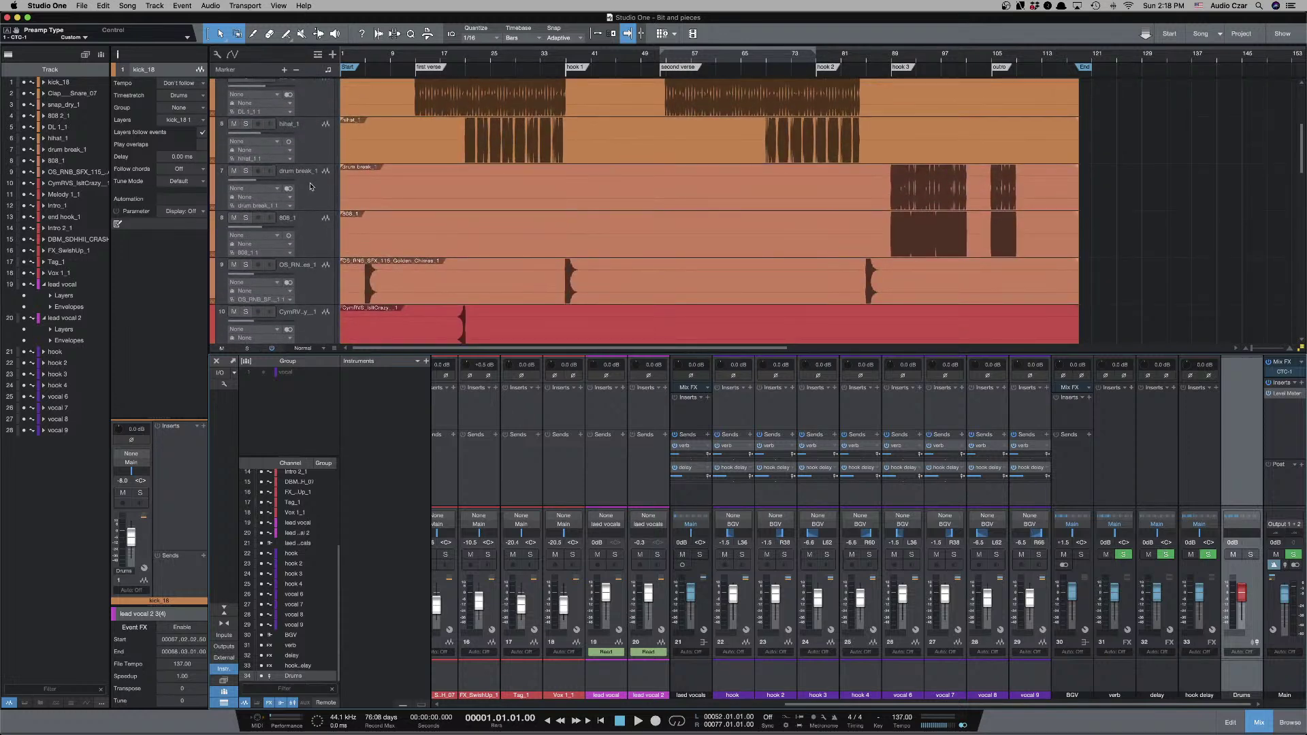
pyautogui.click(310, 185)
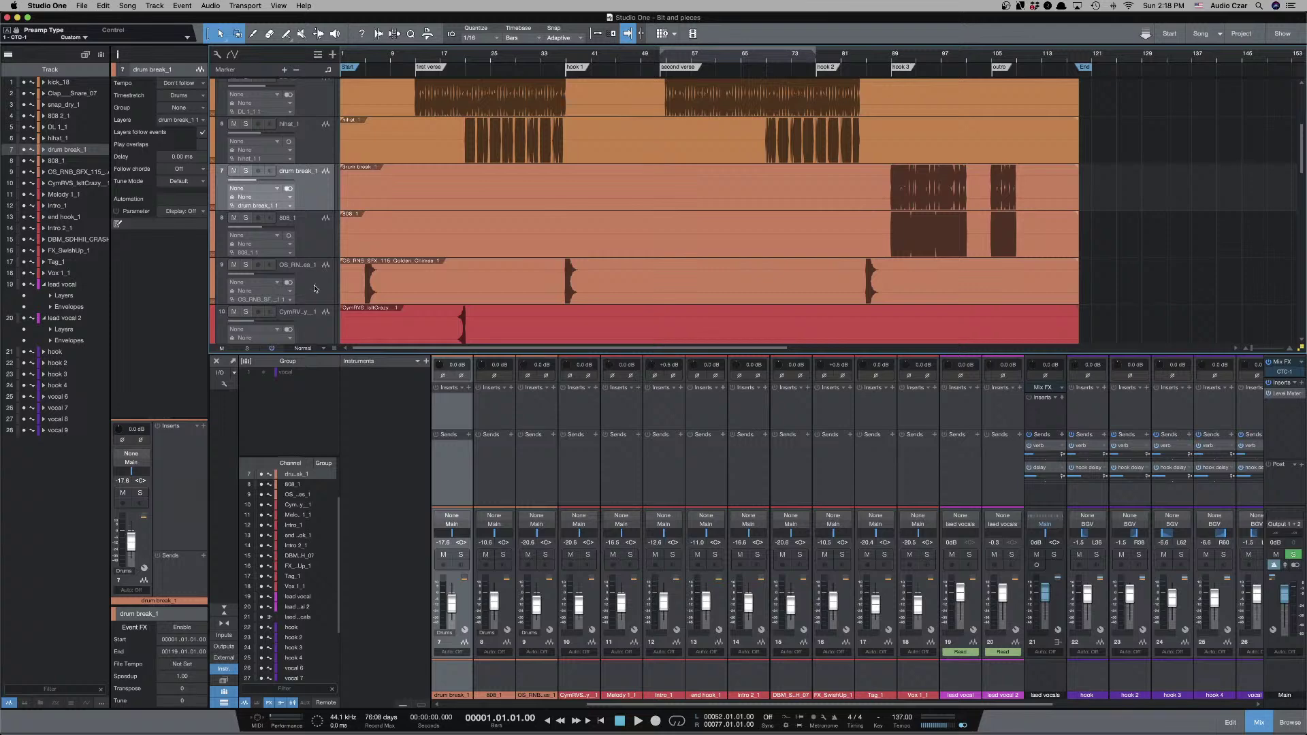
pyautogui.keyDown('shift'); pyautogui.click(315, 288); pyautogui.keyUp('shift')
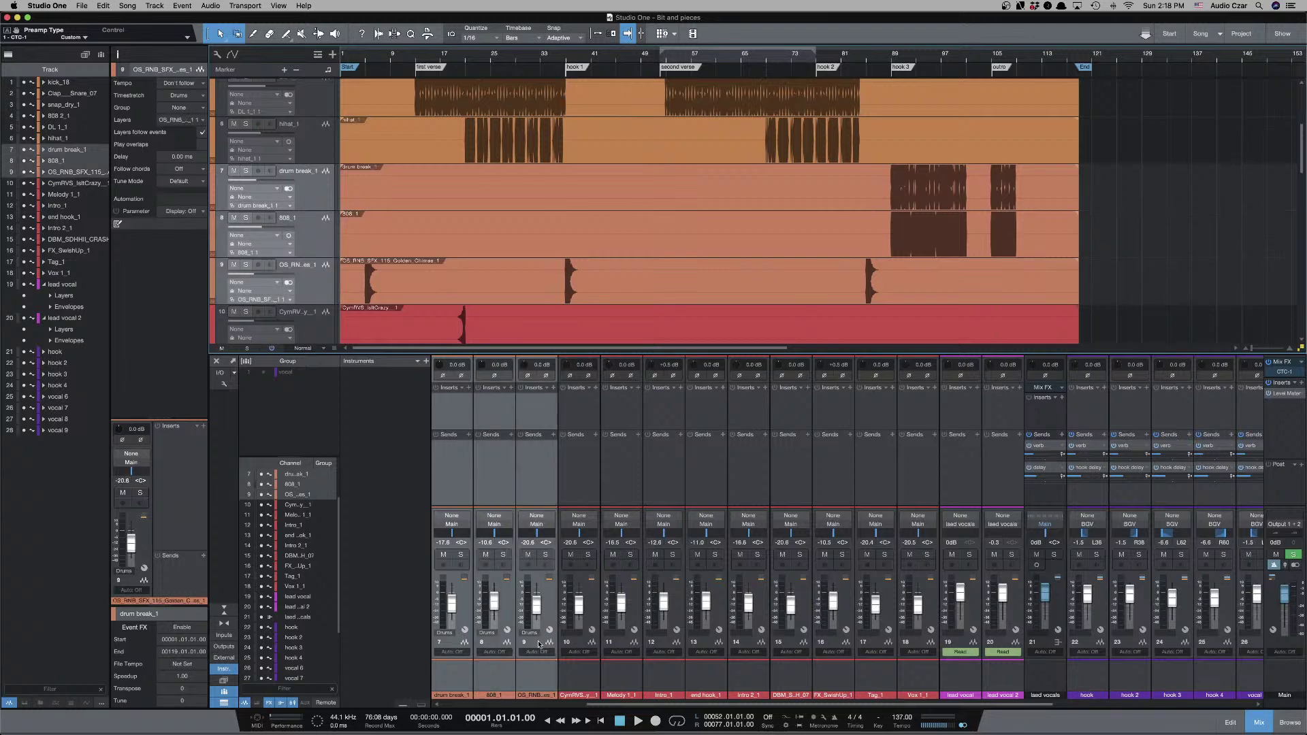
# Add one VCA for the channels from CymRVS through Vox 1_1 and name it Music.
pyautogui.click(574, 473)
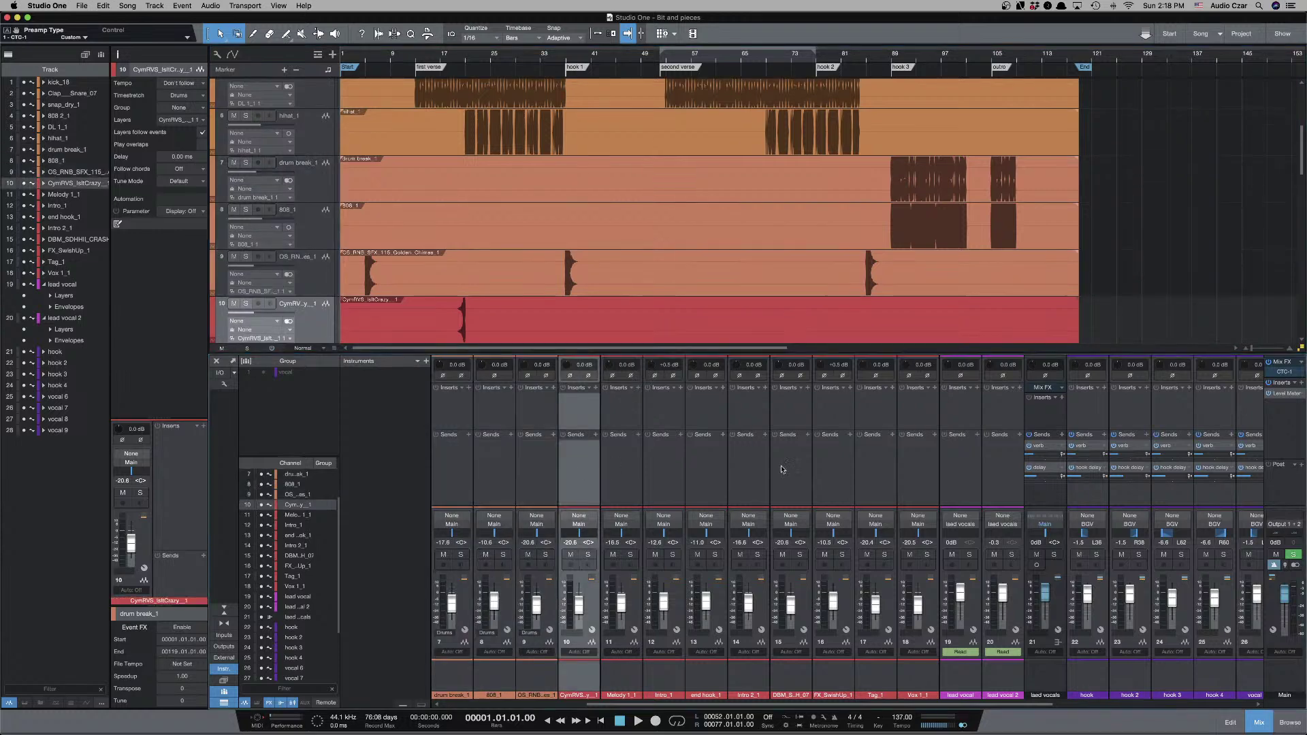
pyautogui.keyDown('shift'); pyautogui.click(927, 473); pyautogui.keyUp('shift')
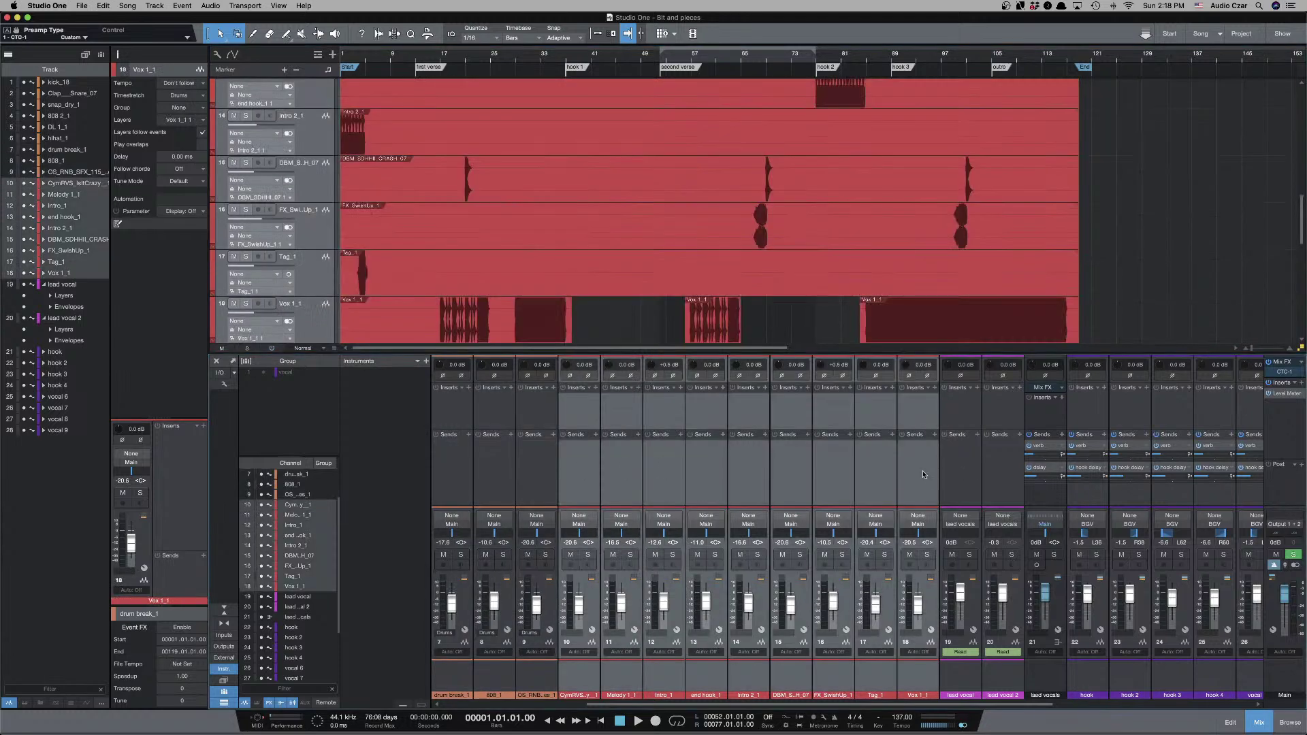
pyautogui.rightClick(591, 476)
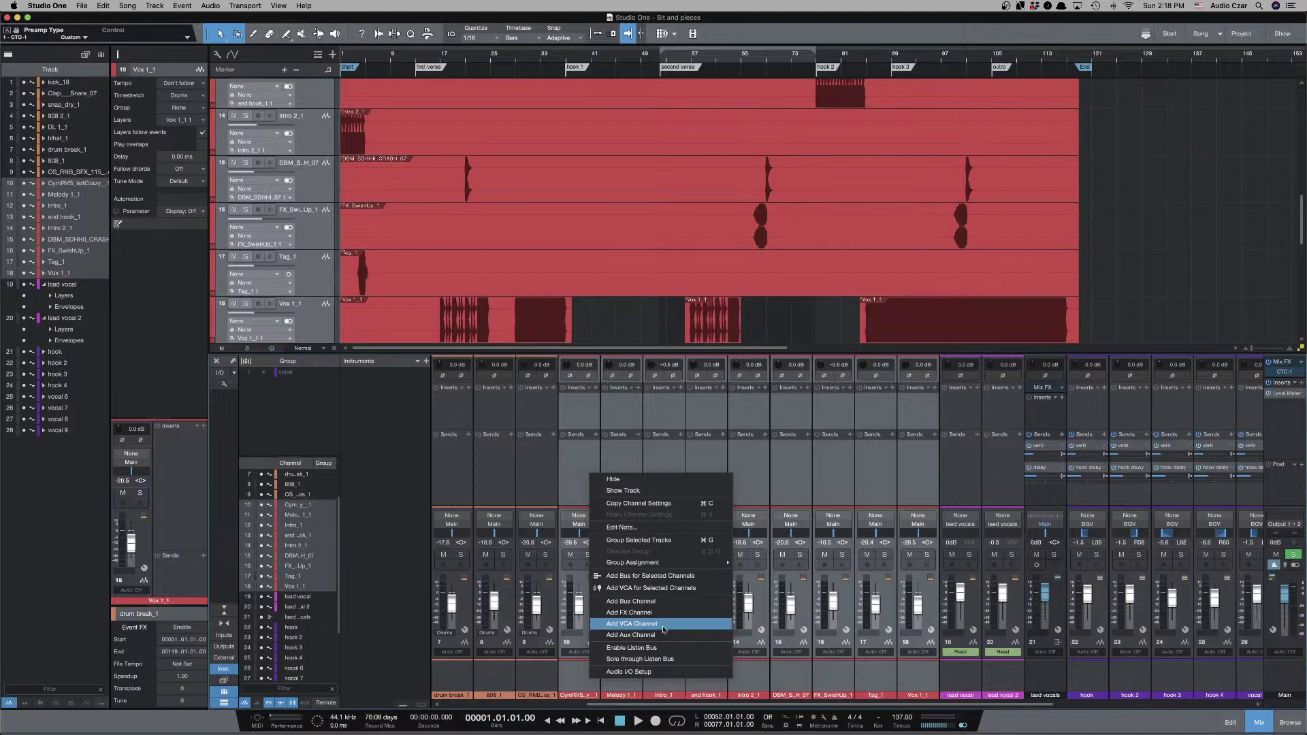
pyautogui.click(663, 588)
pyautogui.moveTo(1045, 705); pyautogui.dragTo(1186, 706)
pyautogui.doubleClick(1241, 695)
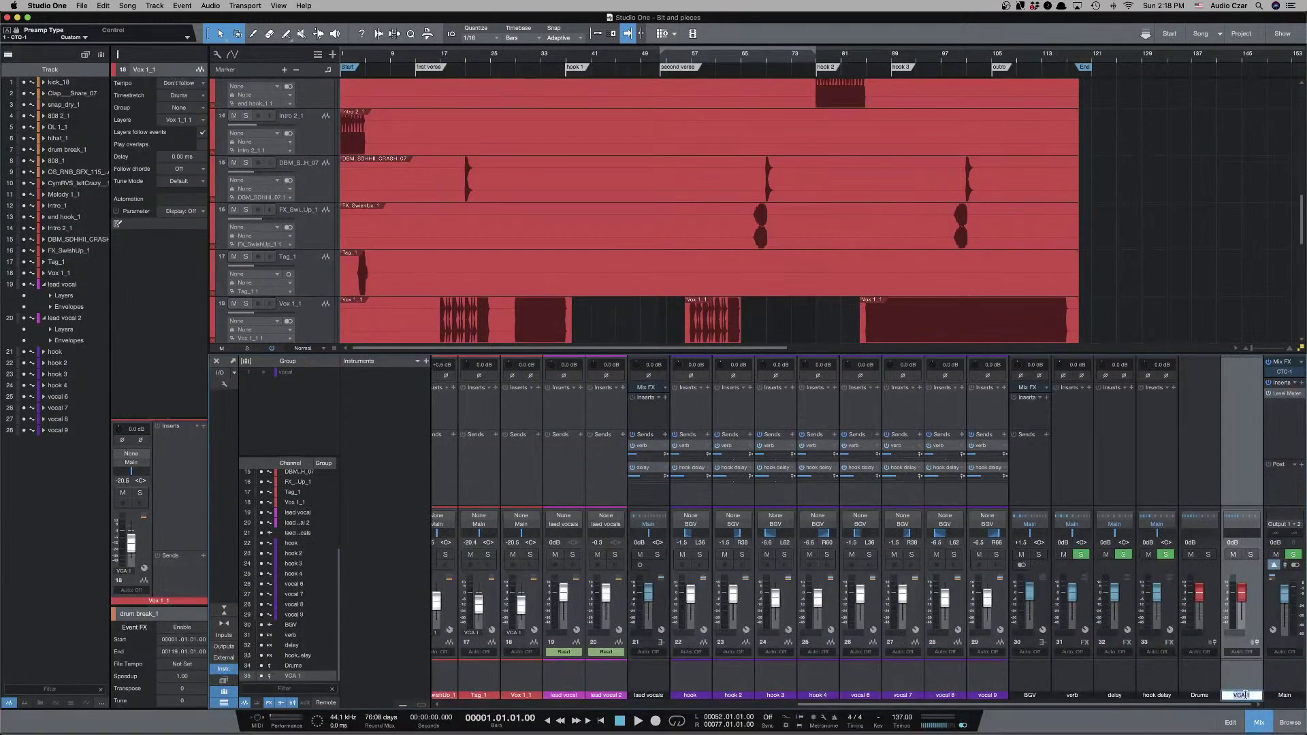
pyautogui.write('Music')
pyautogui.press('Return')
# Add one VCA for the tracks from lead vocal through vocal 9 and name it Vocals.
pyautogui.scroll(-3, 585, 280)
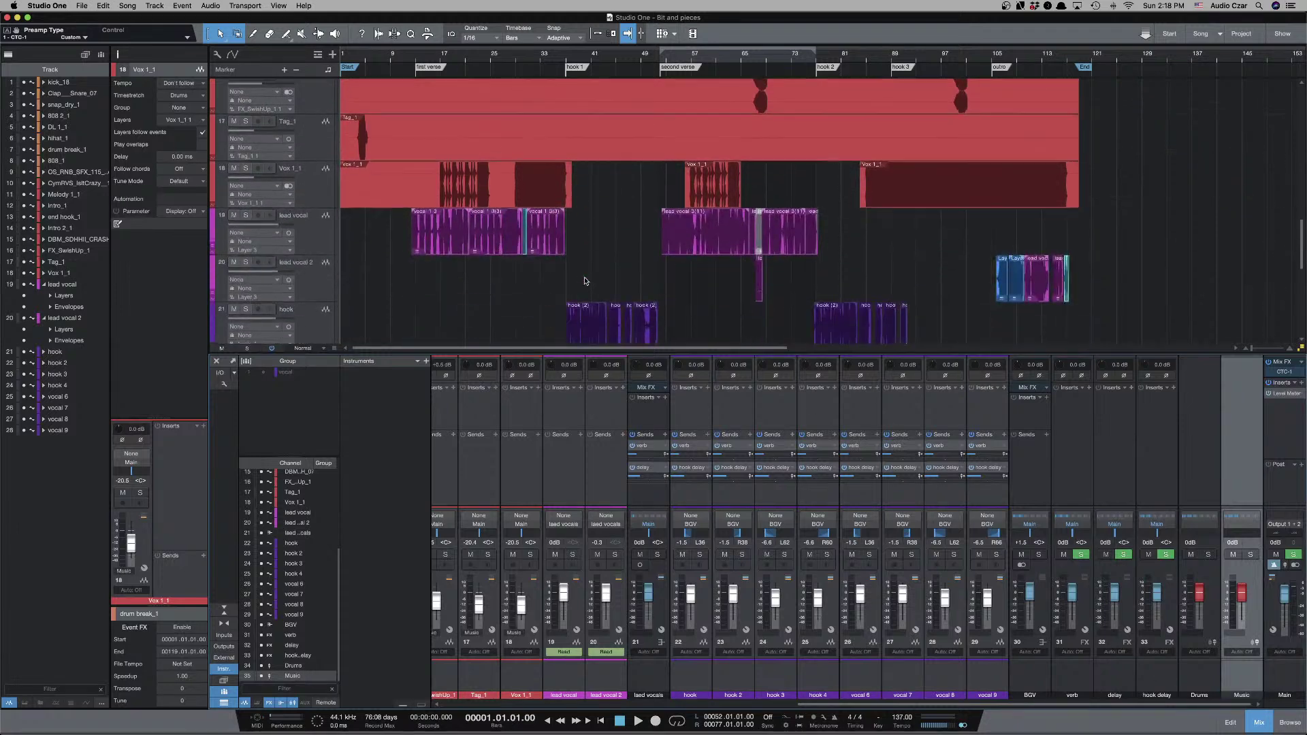
pyautogui.click(312, 228)
pyautogui.scroll(-7, 415, 286)
pyautogui.scroll(-2, 424, 288)
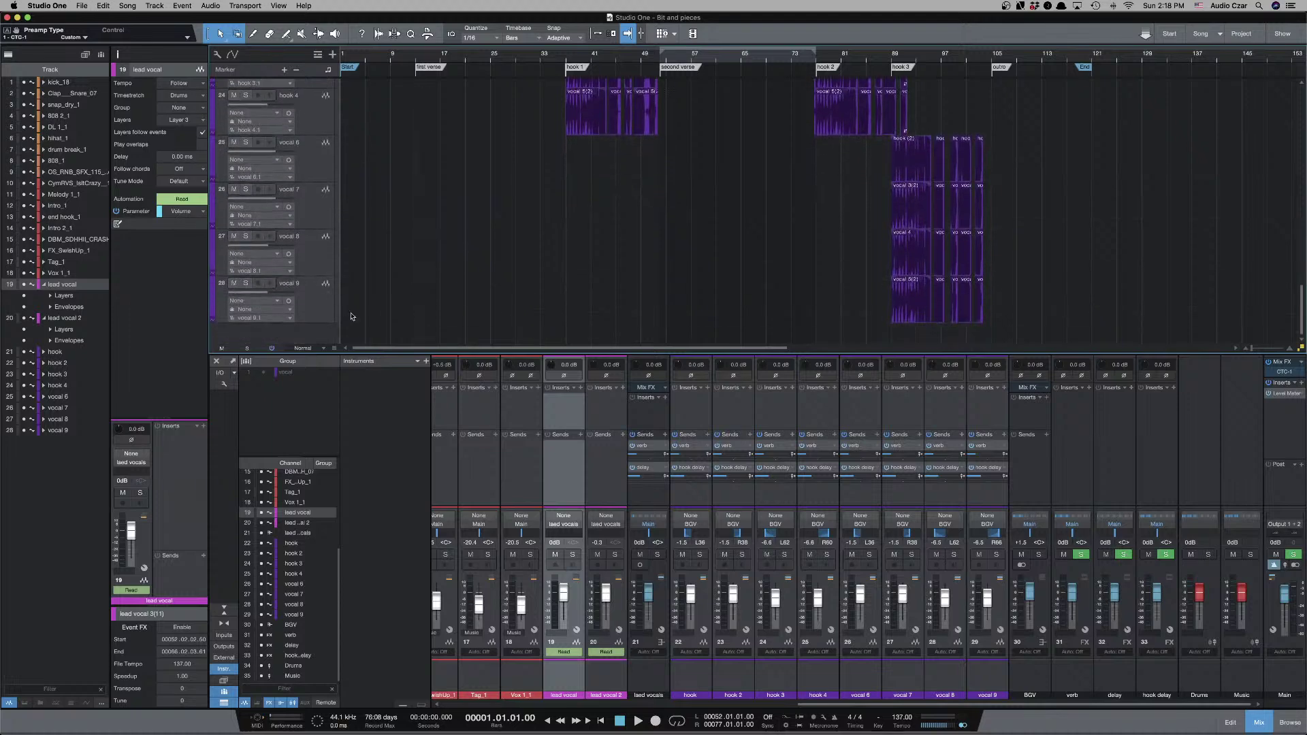
pyautogui.keyDown('shift'); pyautogui.click(324, 312); pyautogui.keyUp('shift')
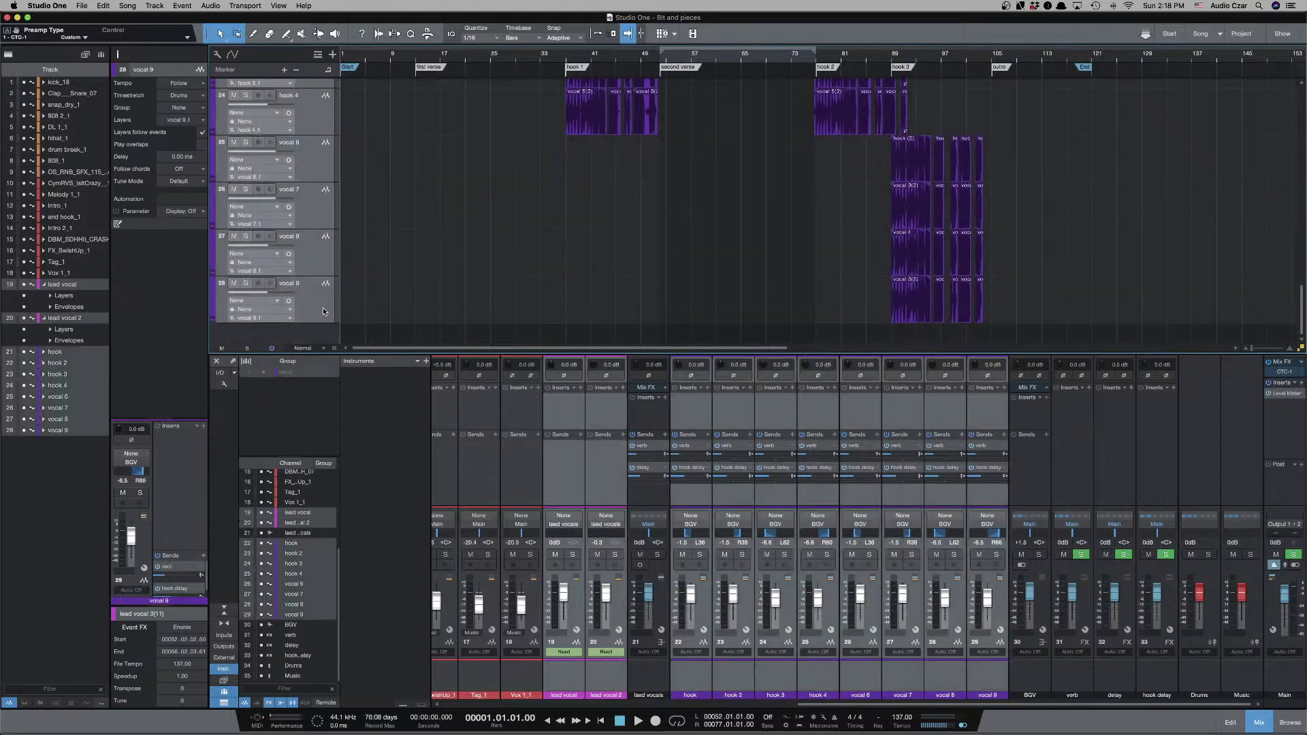
pyautogui.rightClick(562, 474)
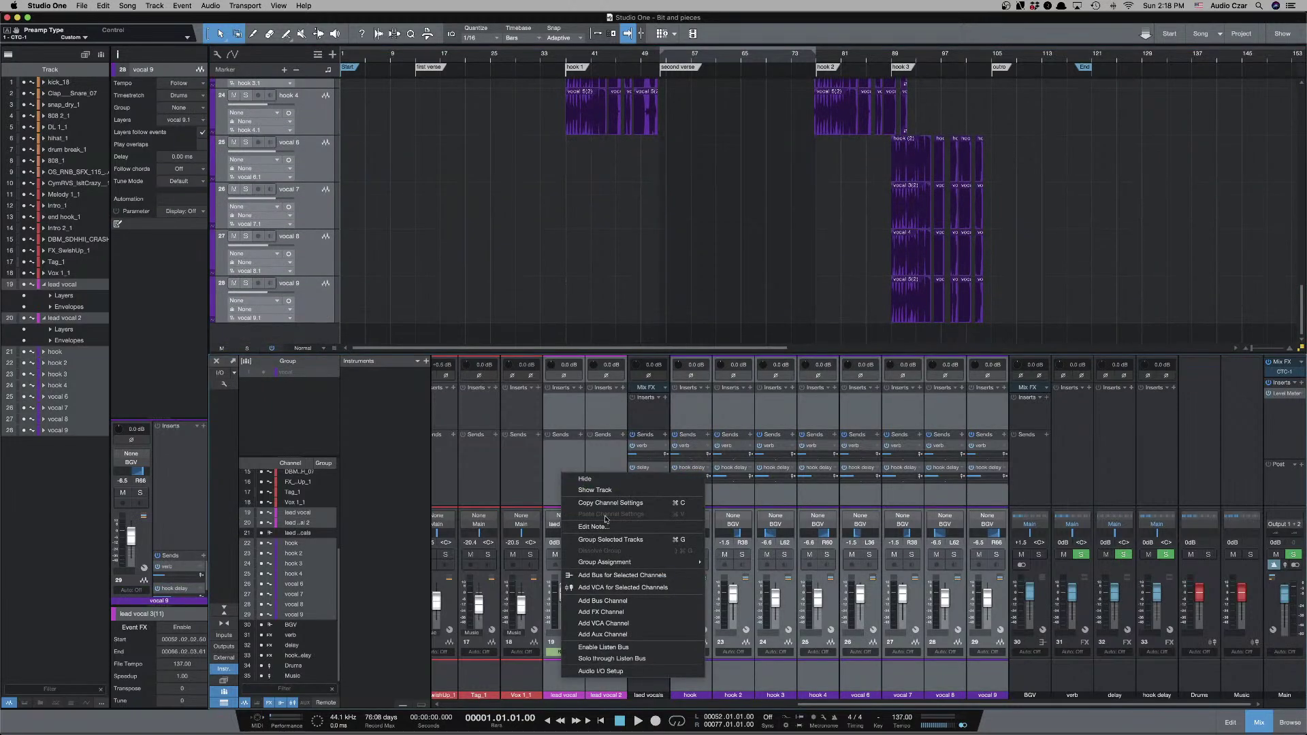
pyautogui.click(643, 588)
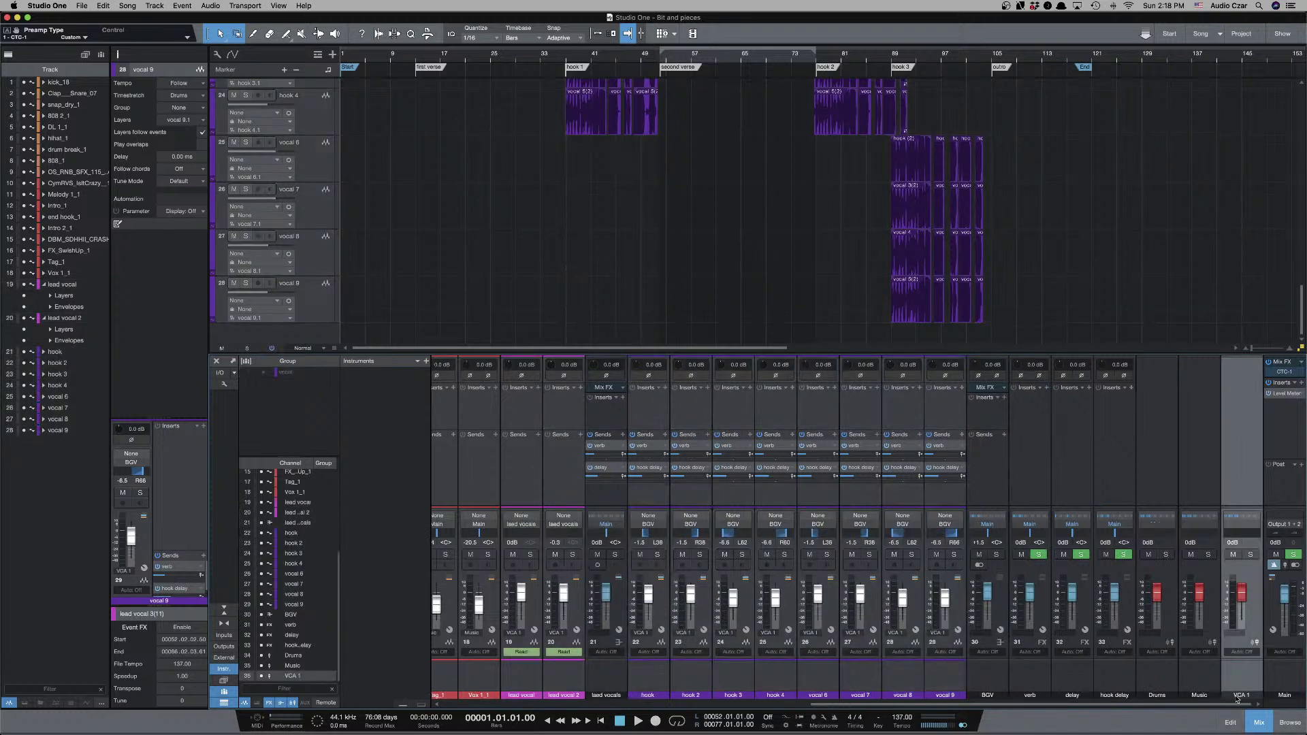
pyautogui.doubleClick(1237, 695)
pyautogui.write('Vocals')
pyautogui.press('Return')
# Mute the Drums, Music and Vocals VCA channels, and unmute Drums so only the drum tracks can be heard.
pyautogui.click(1148, 554)
pyautogui.click(1192, 555)
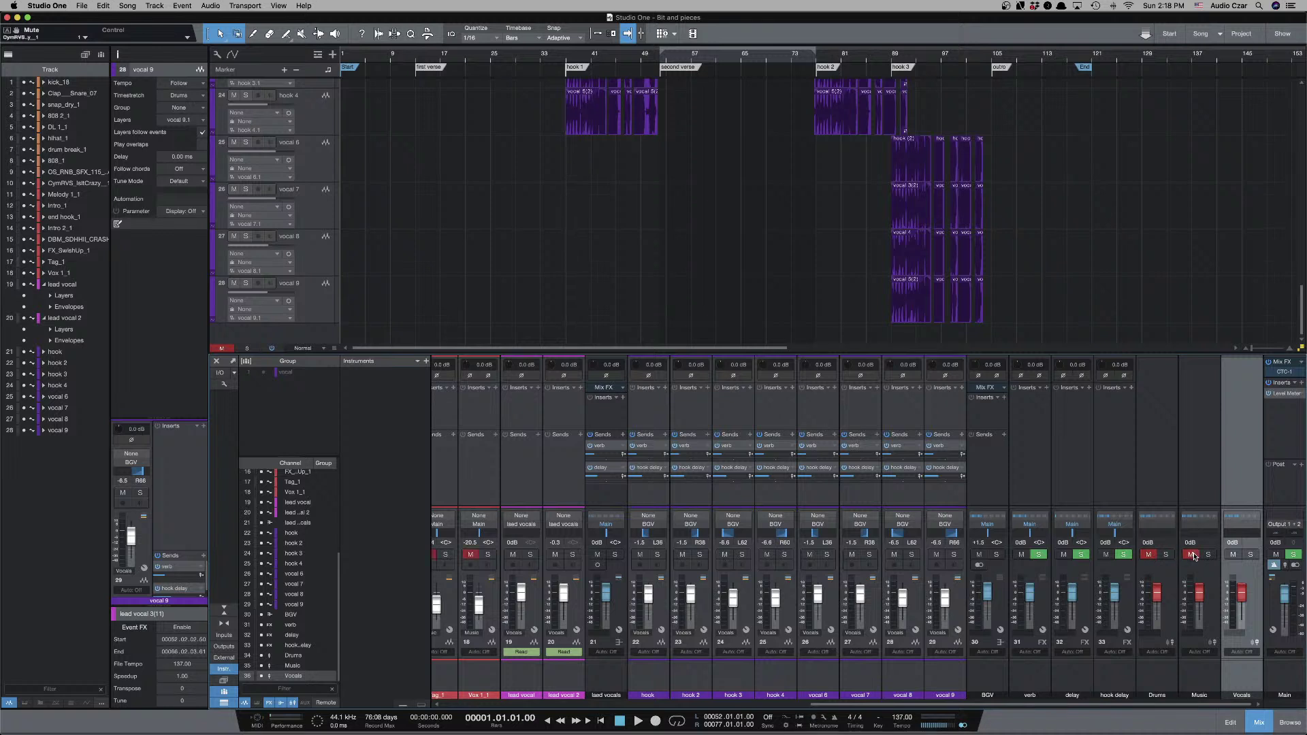
pyautogui.click(1233, 554)
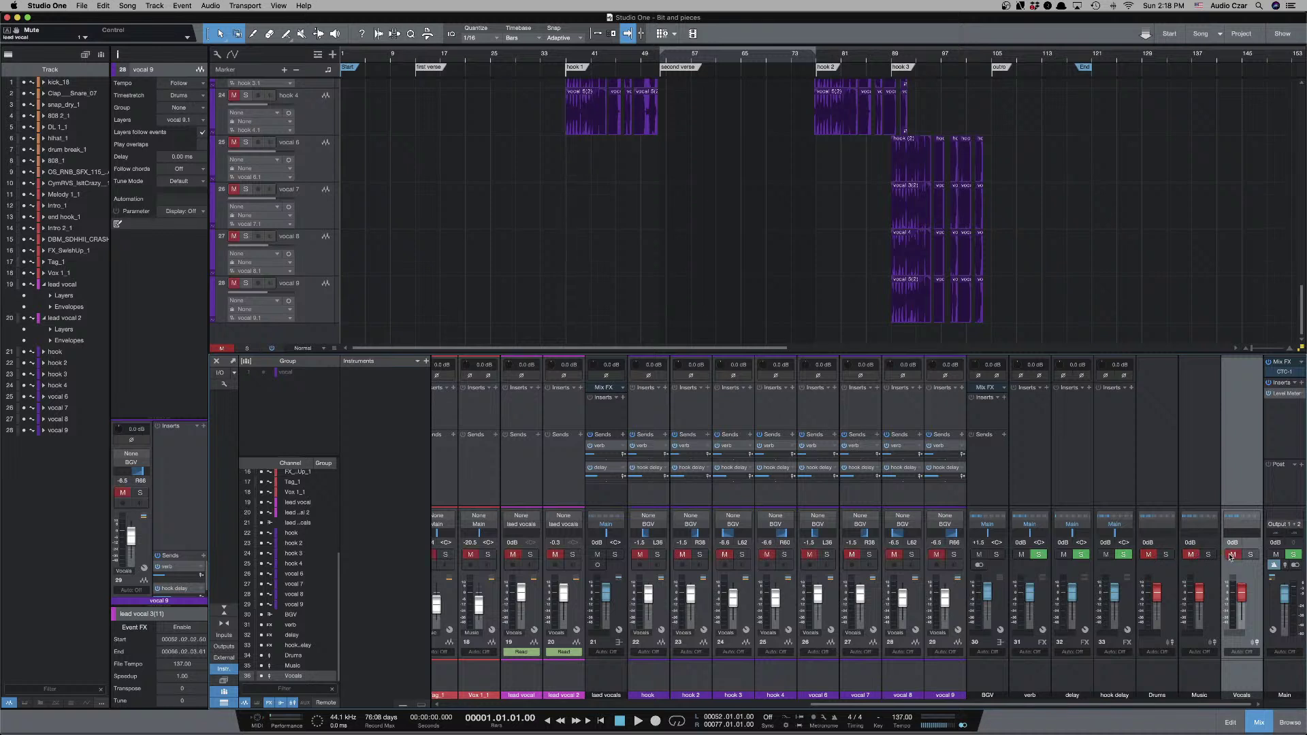
pyautogui.click(1149, 555)
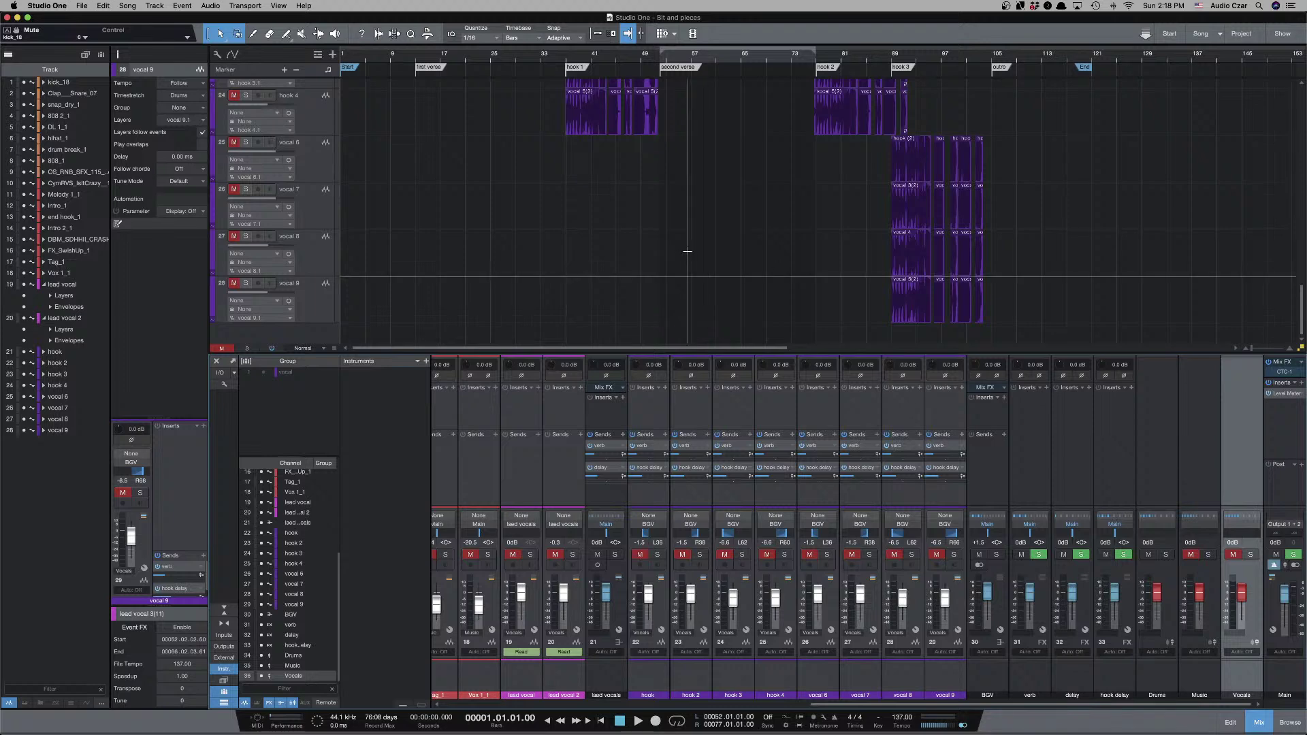
# Hide the mixer, select the kick_18 track, and zoom in with the playback cursor just before the first verse.
pyautogui.scroll(4, 683, 250)
pyautogui.scroll(10, 683, 250)
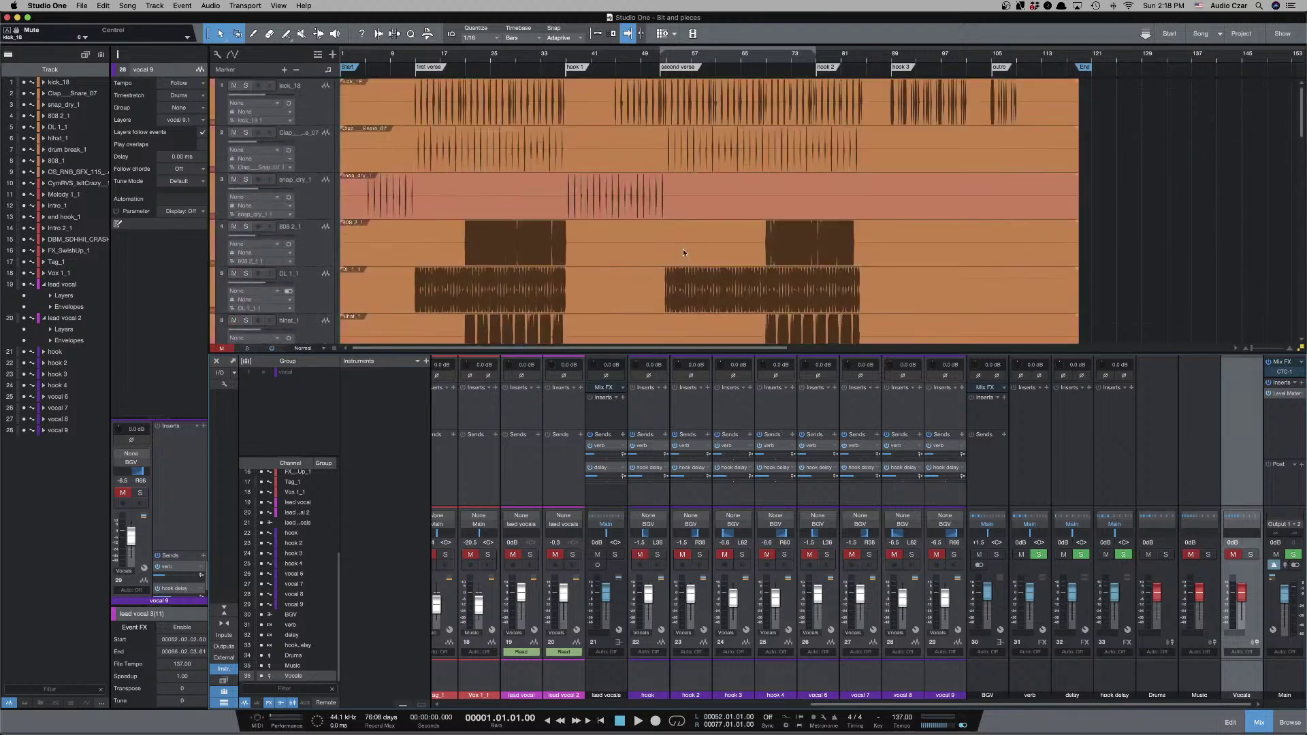
pyautogui.press('F3')
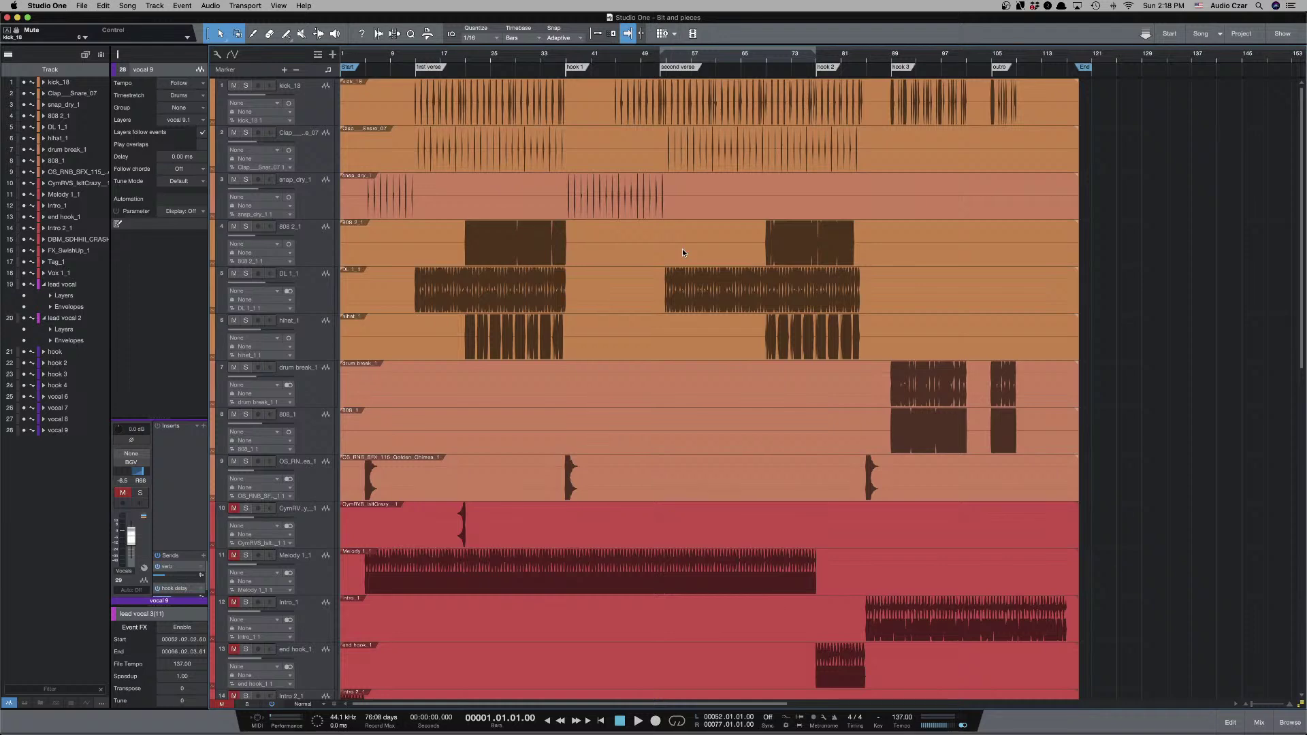
pyautogui.press('e')
pyautogui.press('w')
pyautogui.click(316, 107)
pyautogui.click(409, 105)
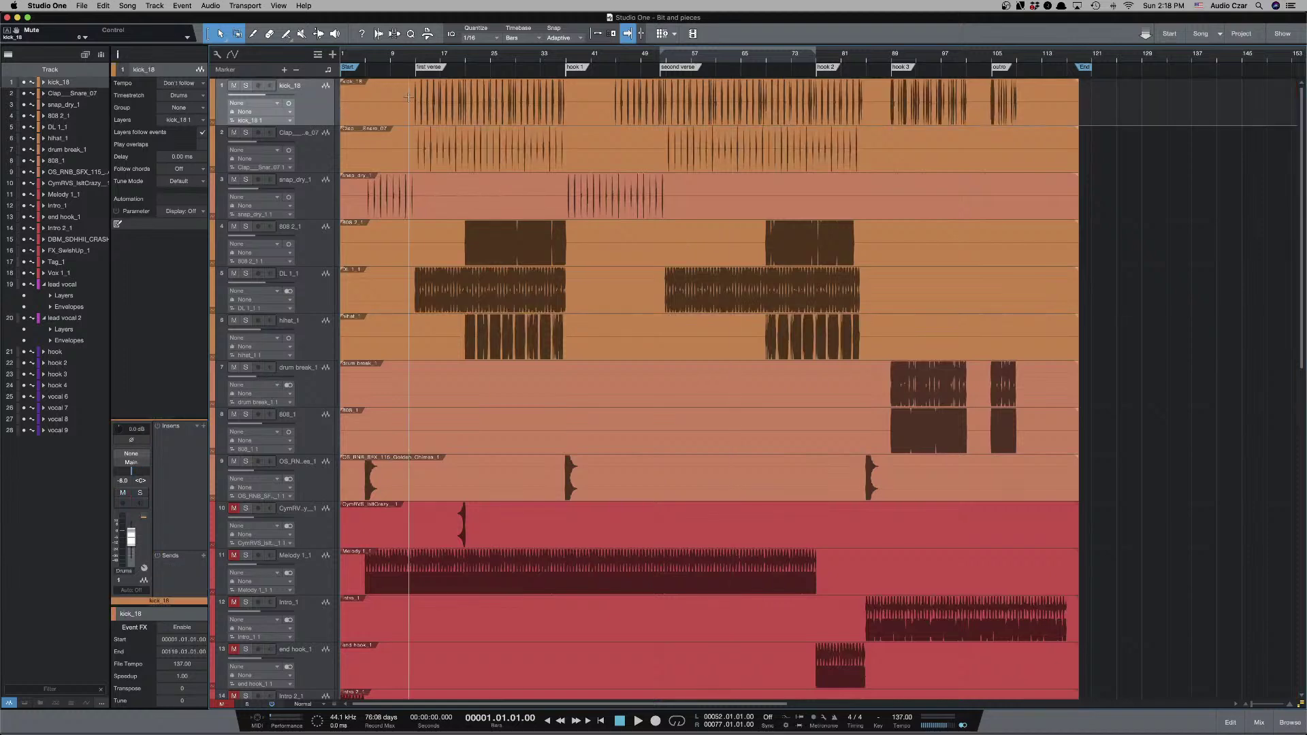
pyautogui.press('e')
pyautogui.press('e')
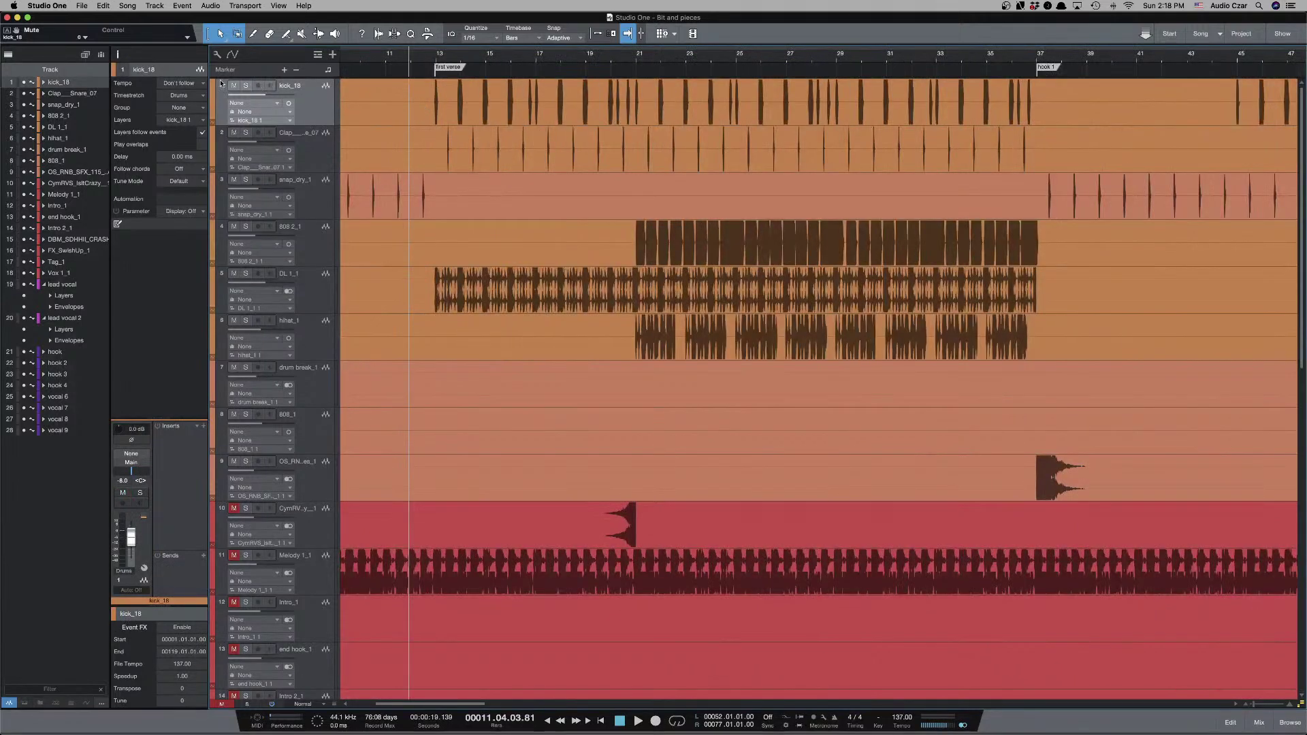
# Solo kick_18, play it from just before the first verse, and turn its solo off.
pyautogui.press('s')
pyautogui.press('space')
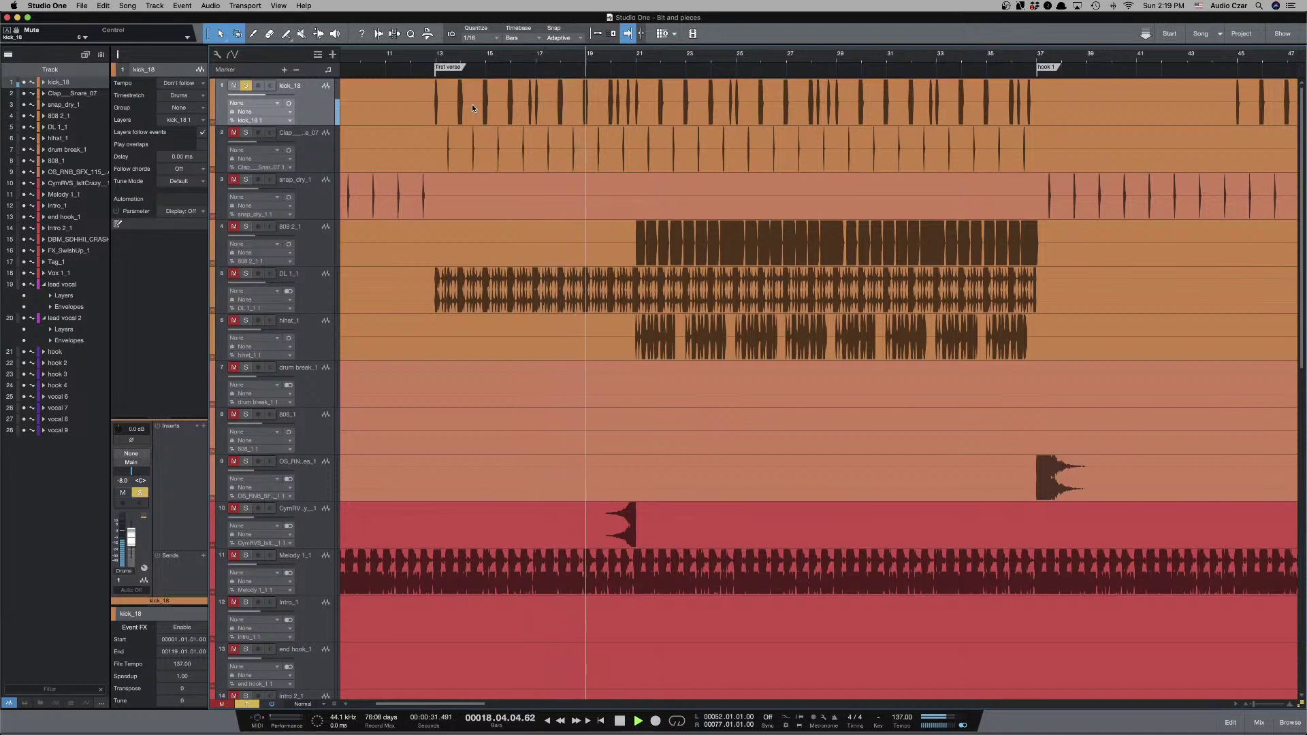
pyautogui.press('space')
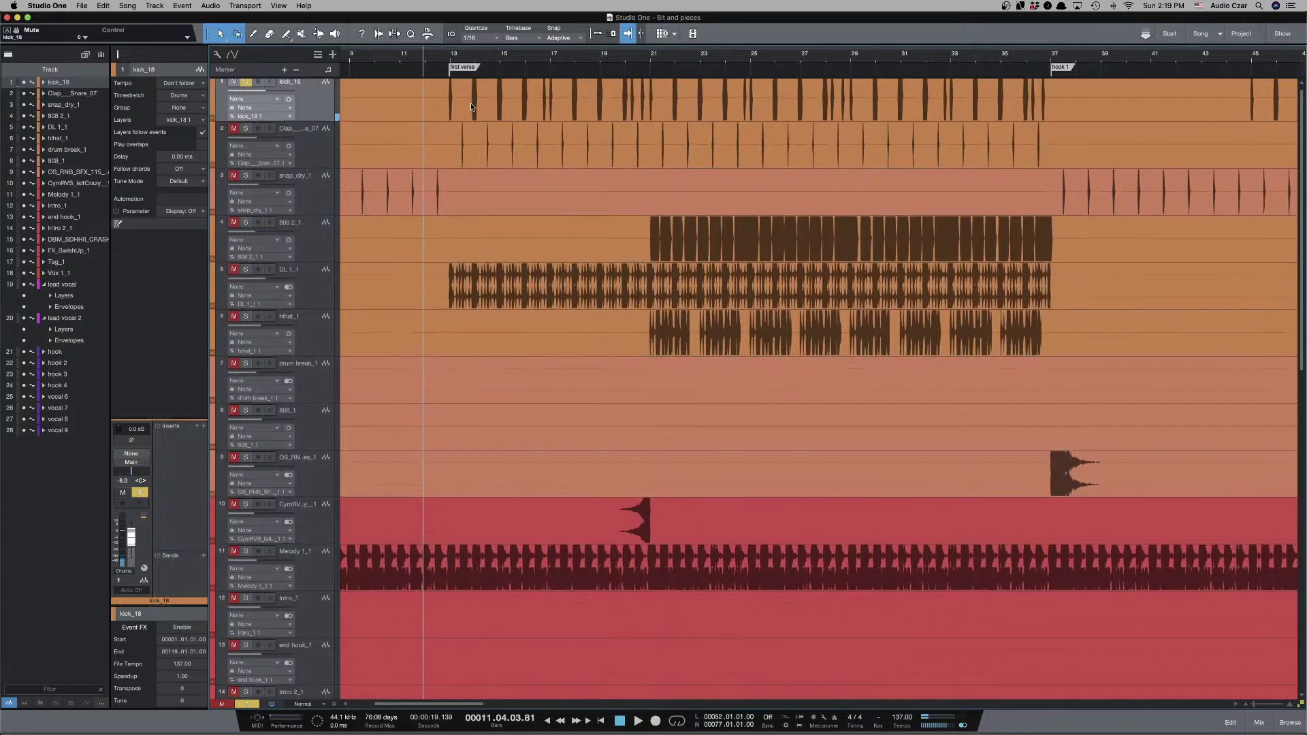
pyautogui.click(245, 80)
# Play all the unmuted drum tracks together through the first verse.
pyautogui.scroll(1, 246, 85)
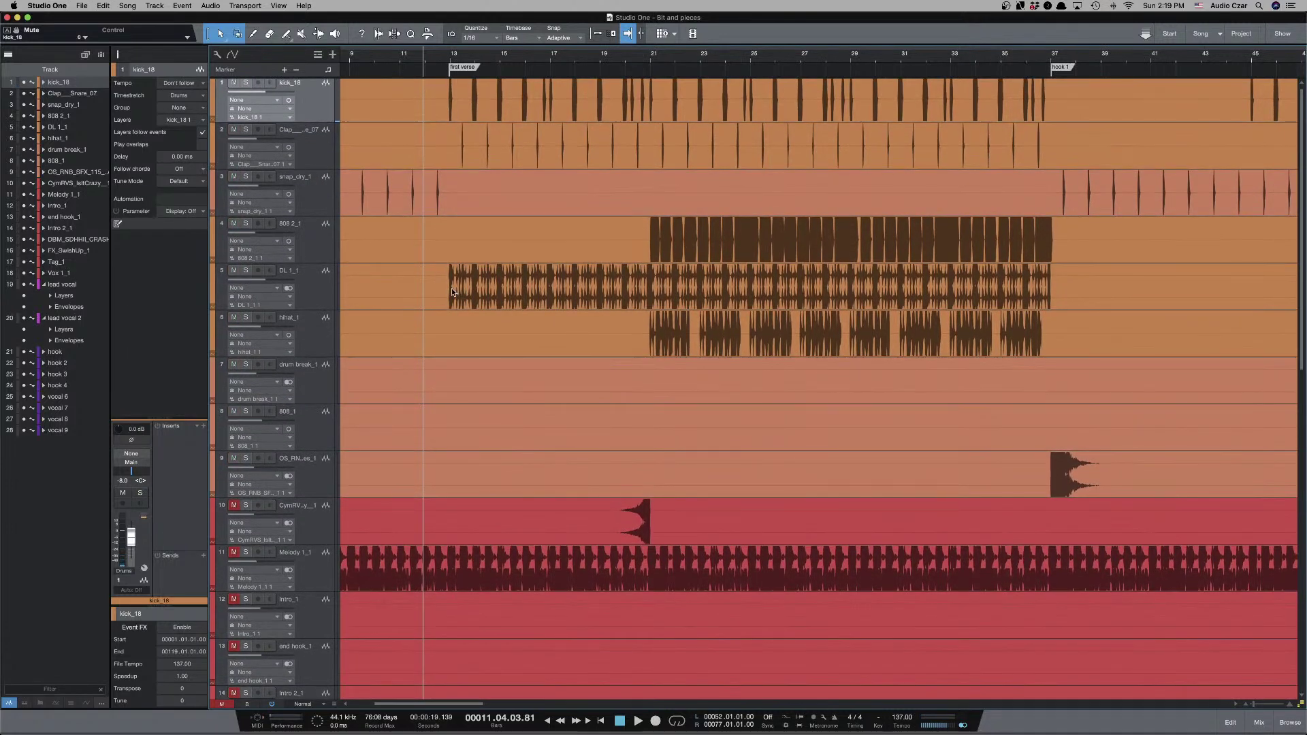
pyautogui.press('space')
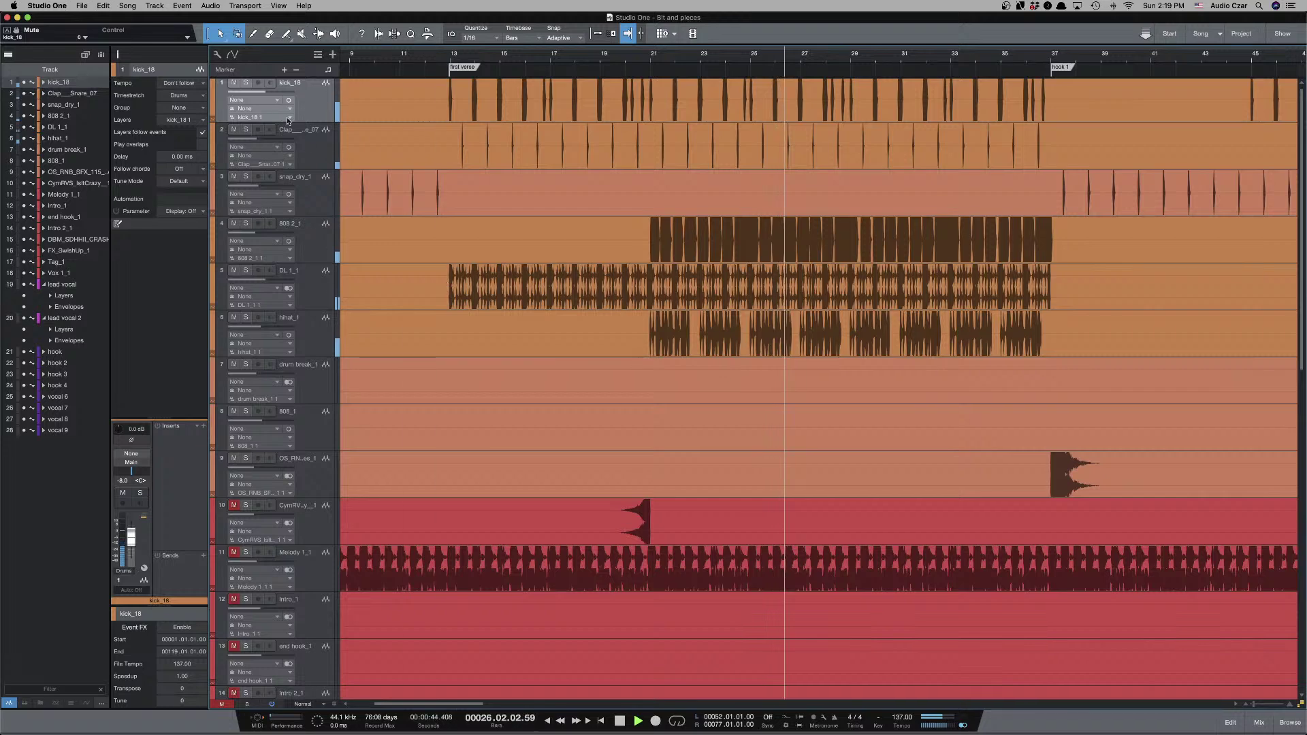
pyautogui.press('space')
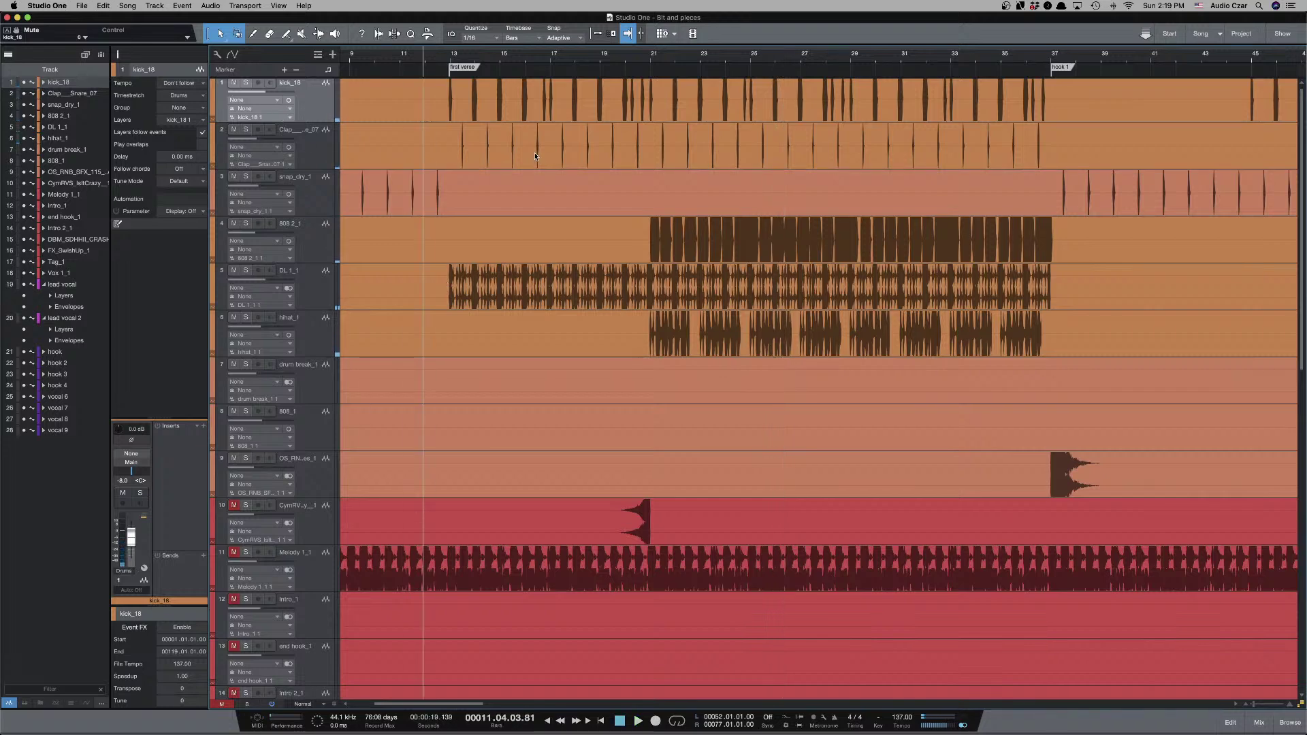
# Show the mixer and insert a Fat Channel on the kick_18 channel.
pyautogui.scroll(1, 353, 100)
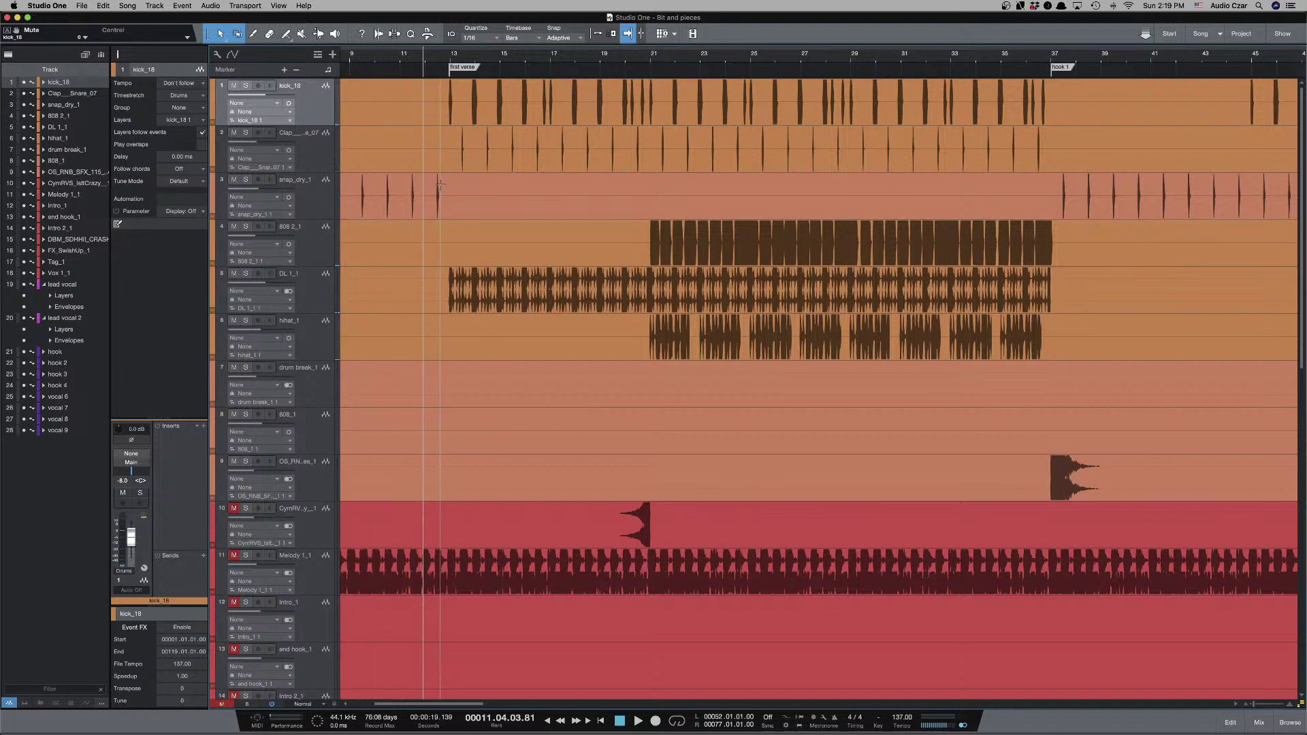
pyautogui.press('F3')
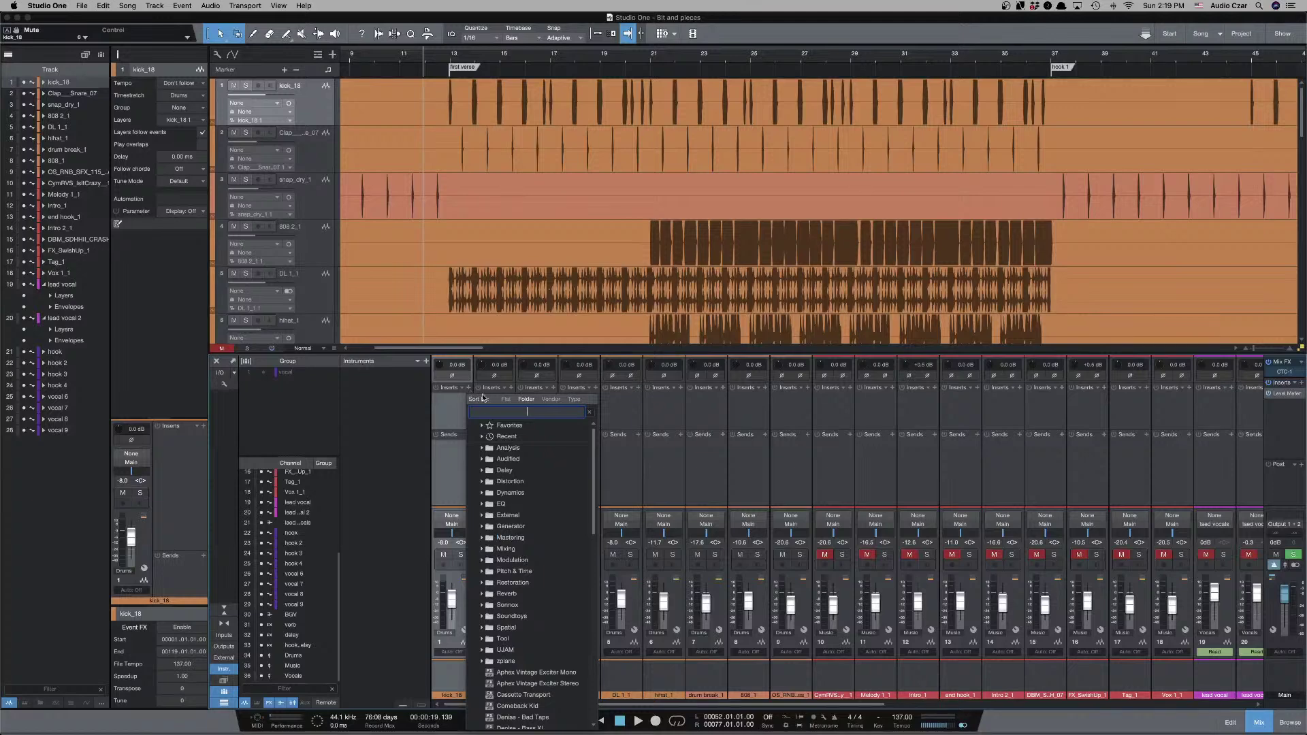
pyautogui.write('fat')
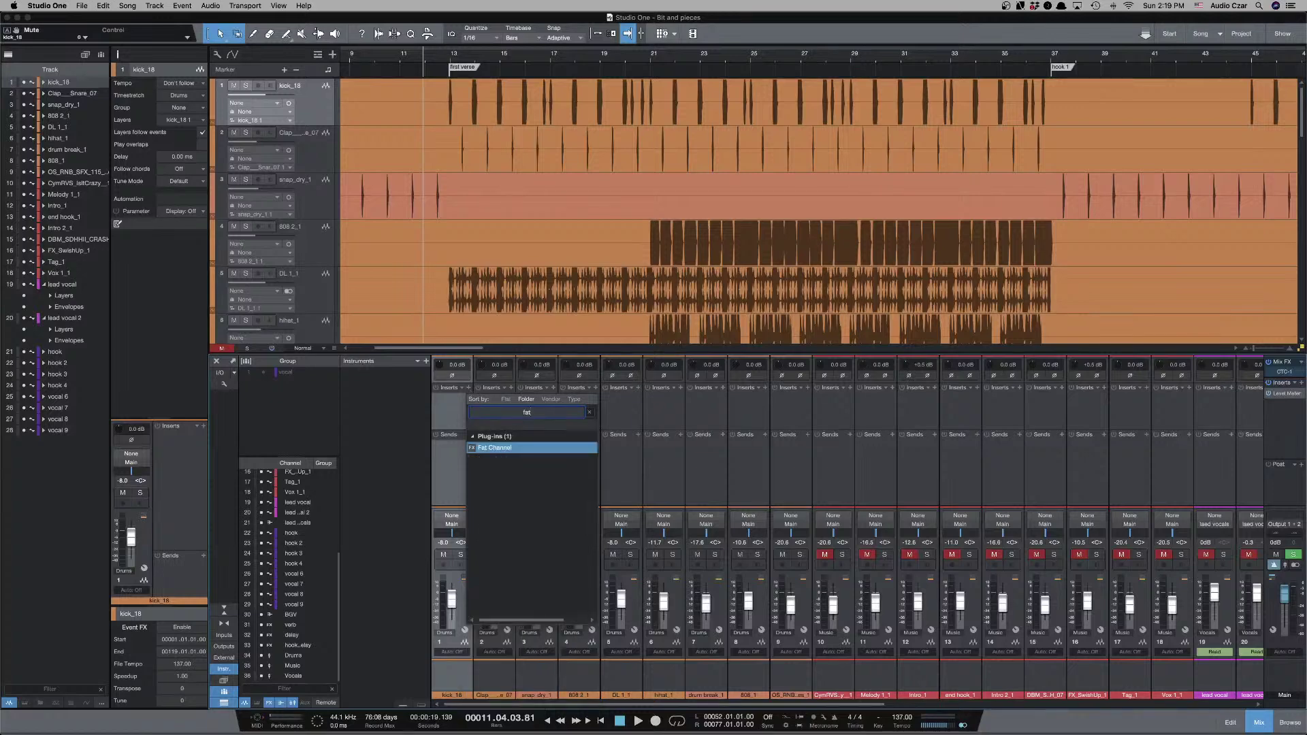
pyautogui.press('Return')
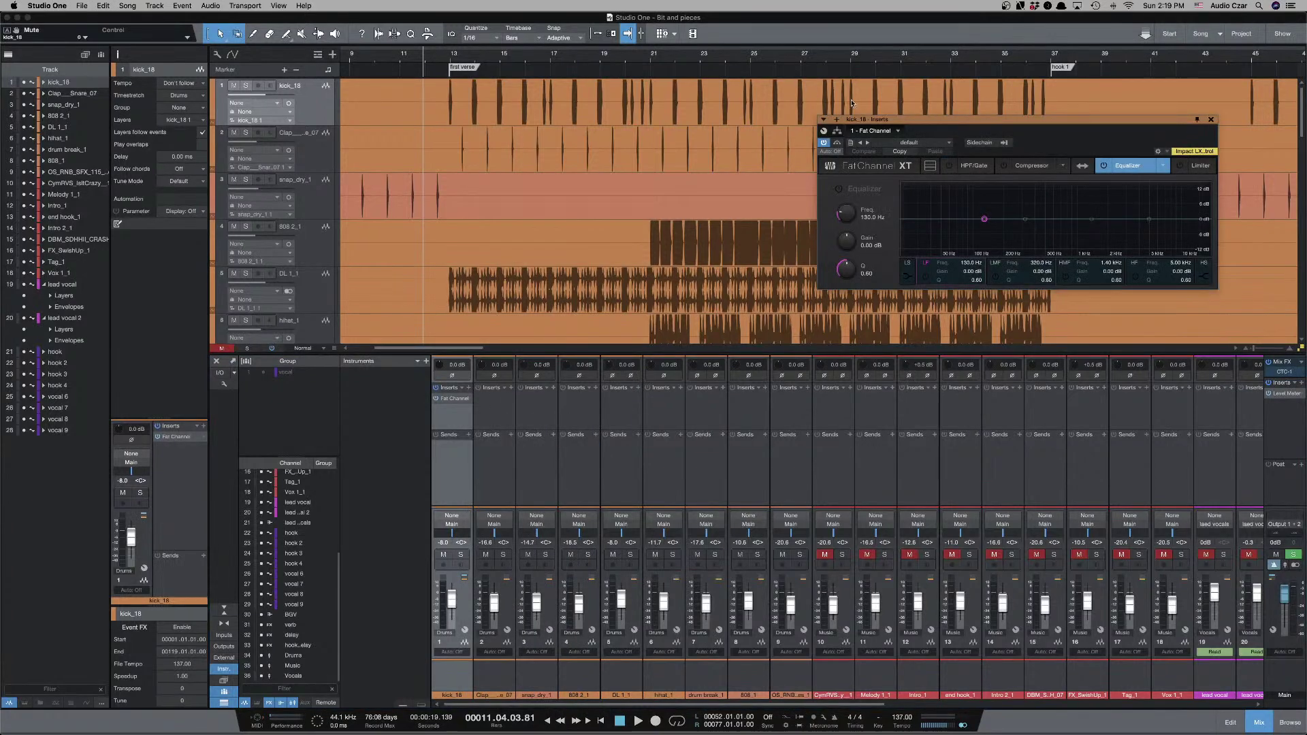
# Enable the equalizer in kick_18's Fat Channel and switch its EQ model to The Tube EQ.
pyautogui.moveTo(935, 122); pyautogui.dragTo(781, 224)
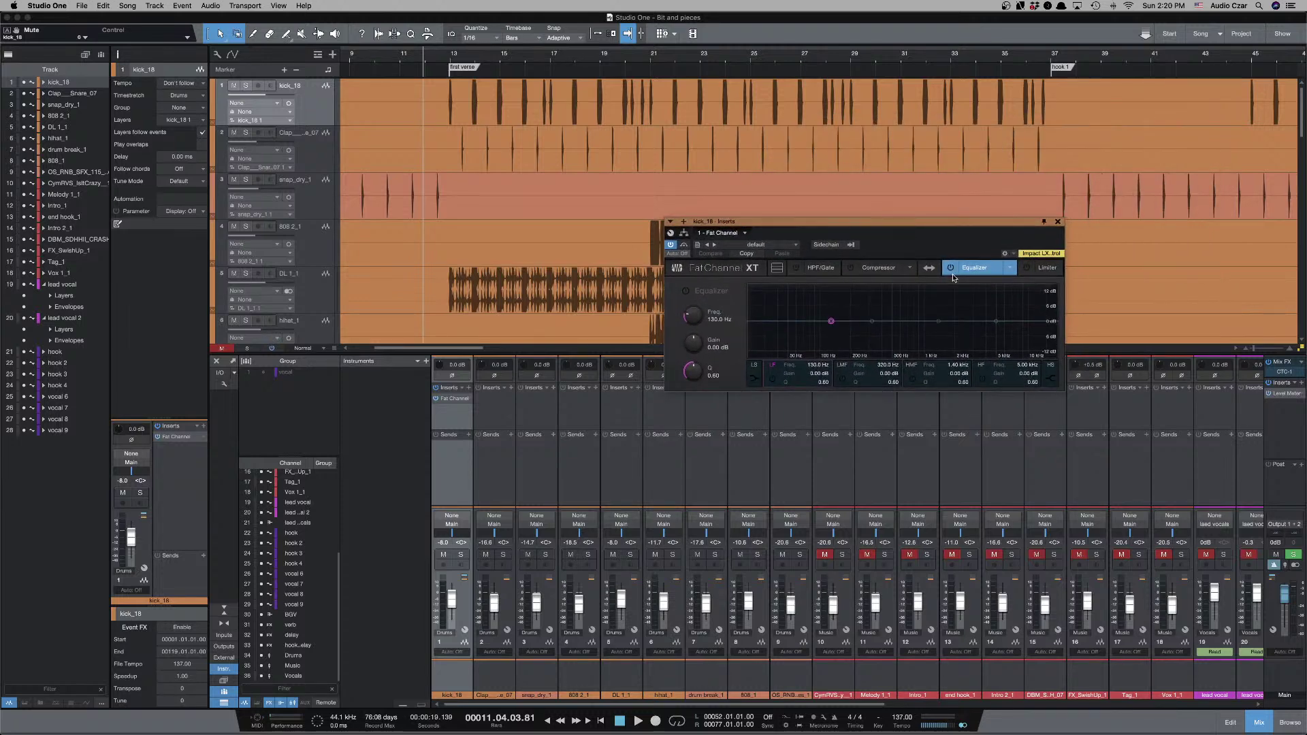
pyautogui.click(951, 268)
pyautogui.click(1015, 269)
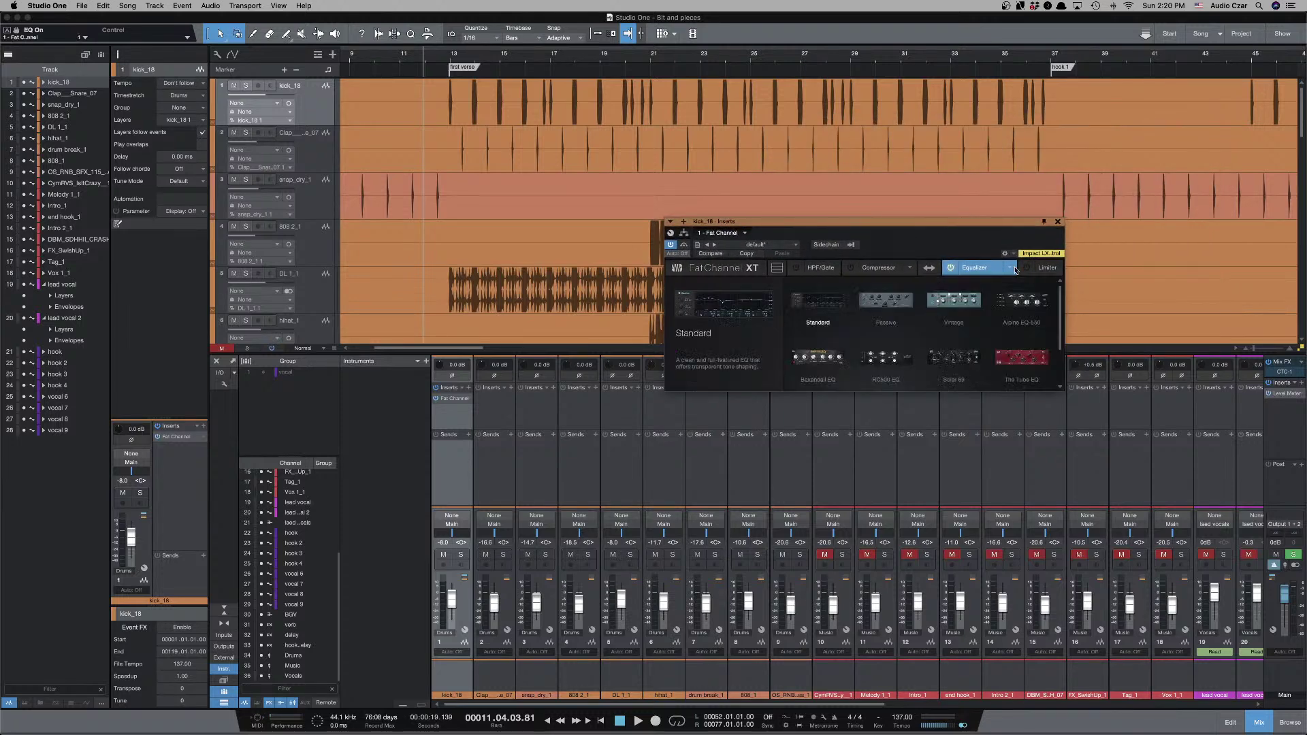
pyautogui.click(1021, 358)
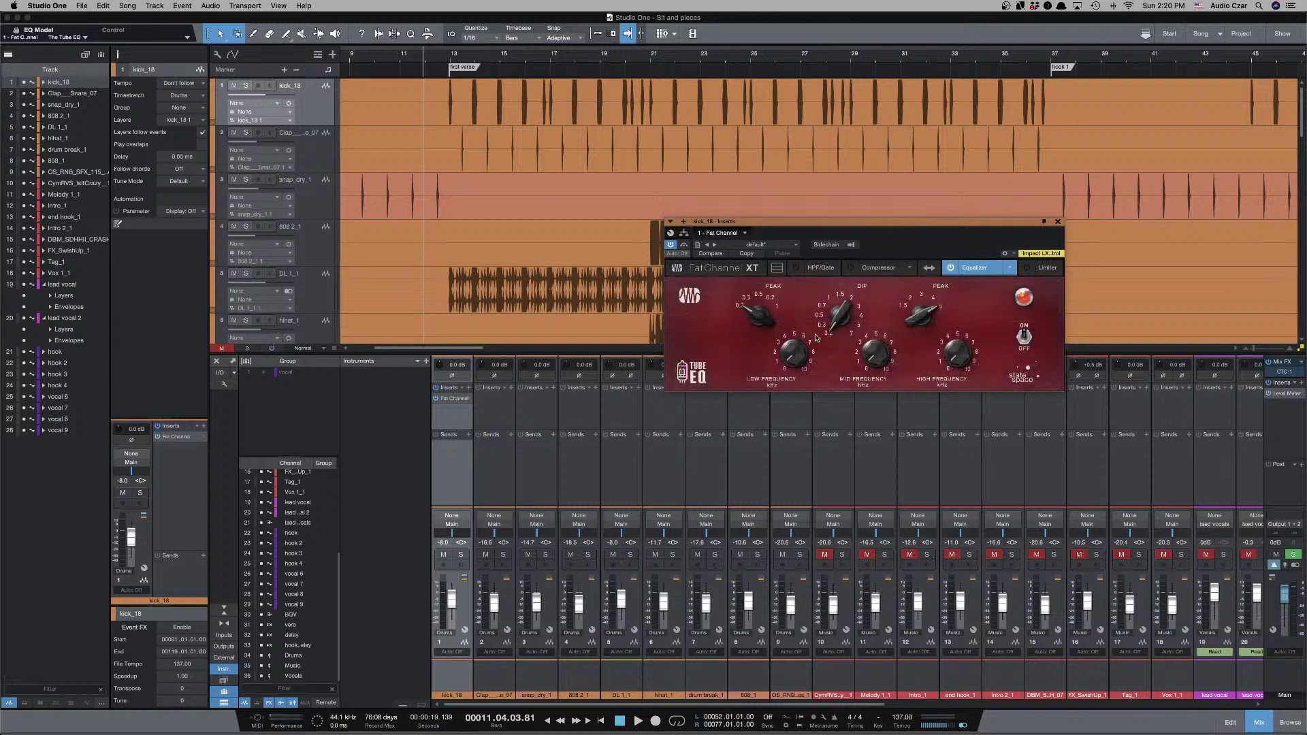
# Solo and play kick_18 while setting the Tube EQ's mid-frequency dip amount to 10.
pyautogui.moveTo(841, 315); pyautogui.dragTo(836, 304)
pyautogui.press('space')
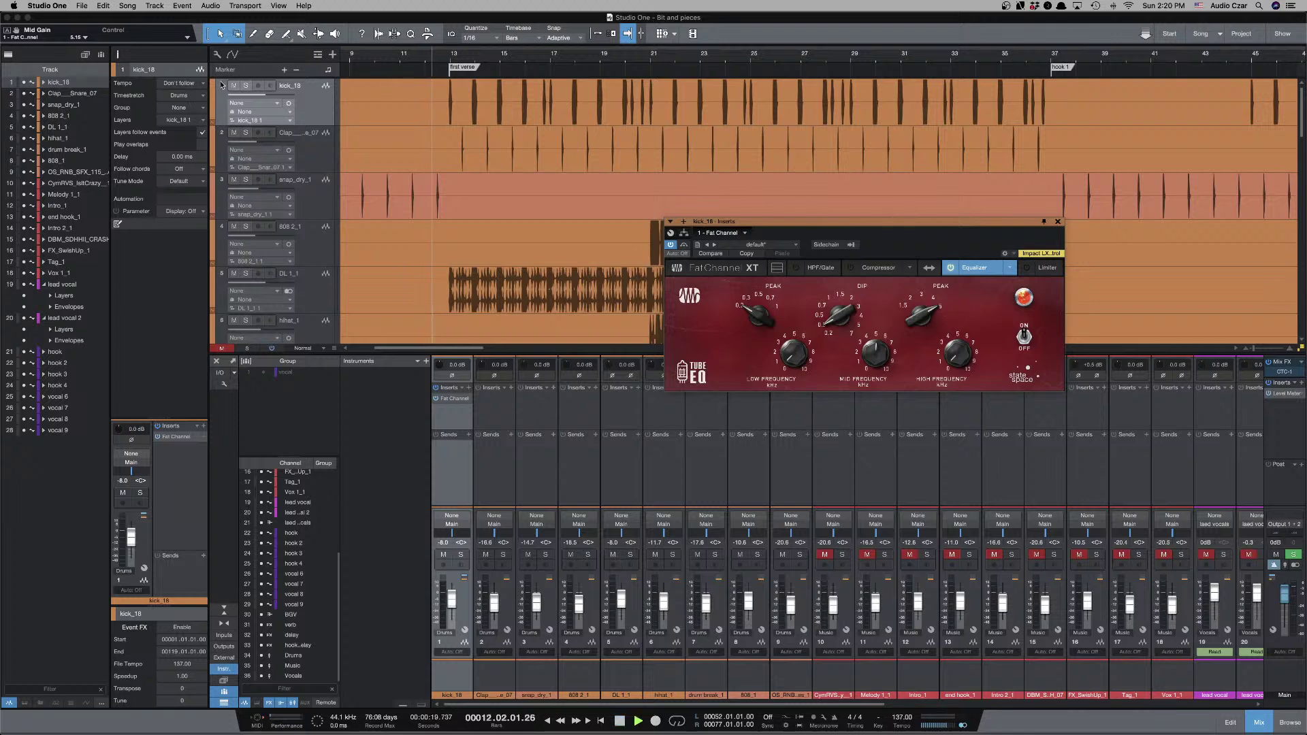
pyautogui.press('s')
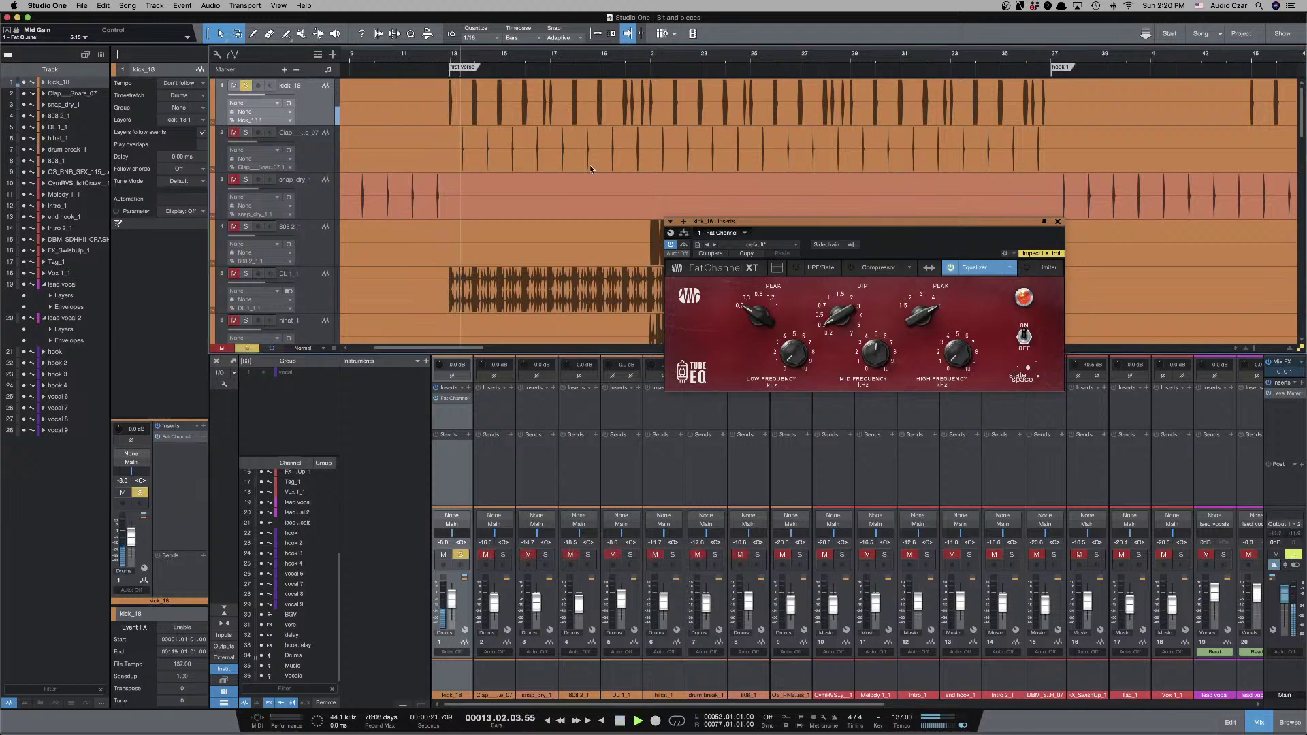
pyautogui.moveTo(869, 353); pyautogui.dragTo(876, 298)
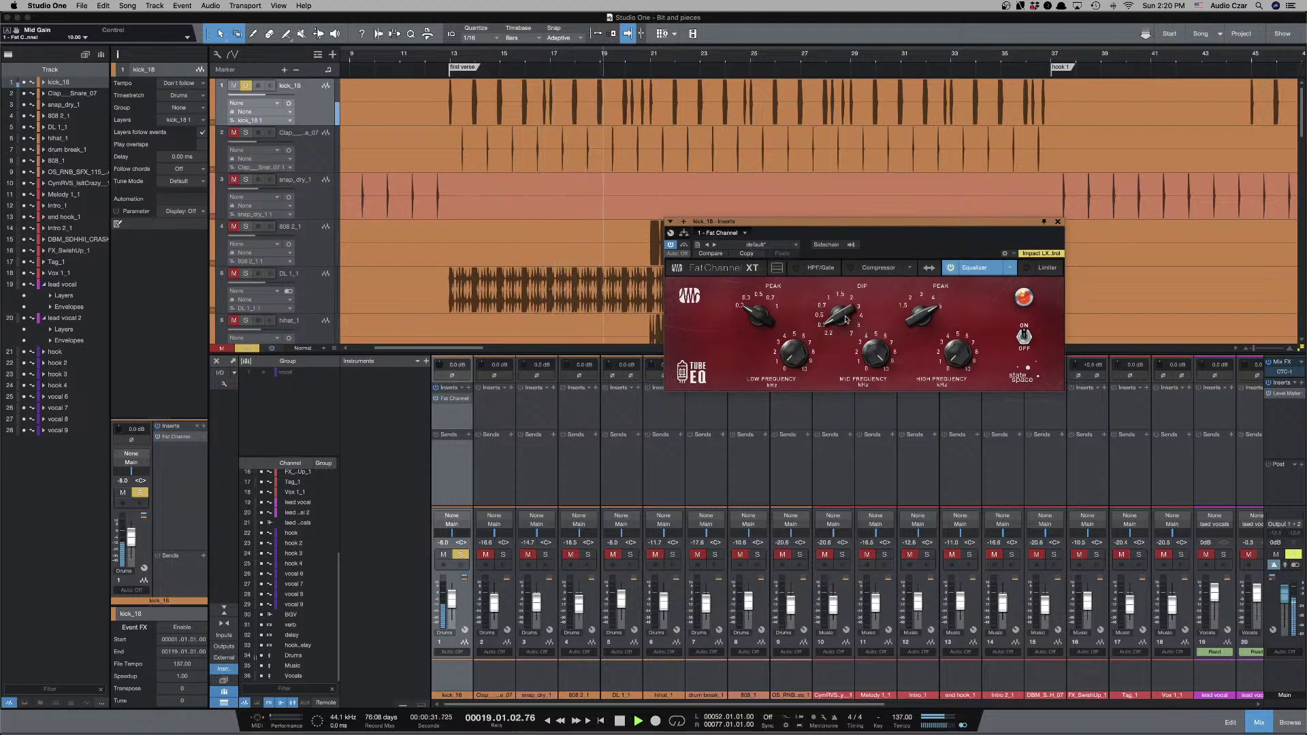
# Sweep the Tube EQ's mid dip frequency on the soloed kick, settle on 0.5 kHz, and stop playback.
pyautogui.moveTo(845, 313); pyautogui.dragTo(845, 305)
pyautogui.moveTo(839, 317); pyautogui.dragTo(844, 347)
pyautogui.moveTo(826, 315); pyautogui.dragTo(829, 296)
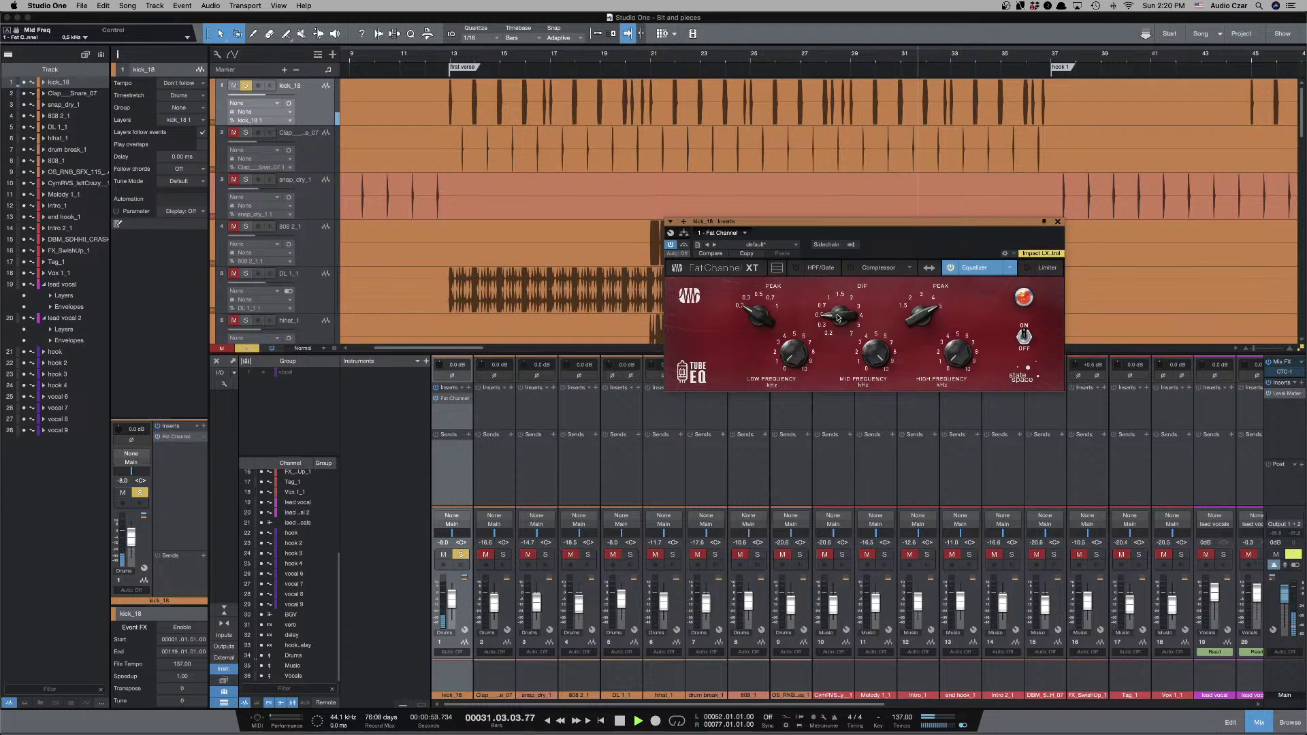
pyautogui.moveTo(838, 317); pyautogui.dragTo(838, 314)
pyautogui.scroll(1, 837, 314)
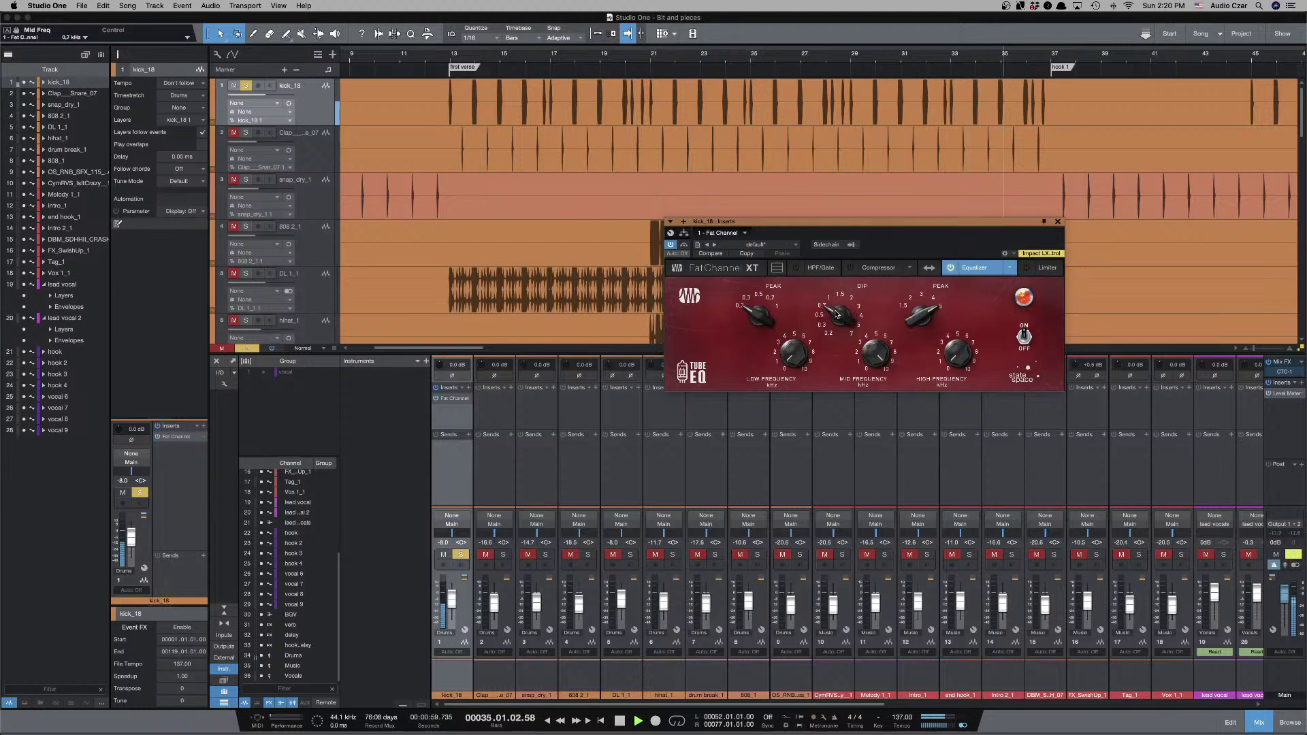
pyautogui.press('space')
pyautogui.scroll(-1, 831, 314)
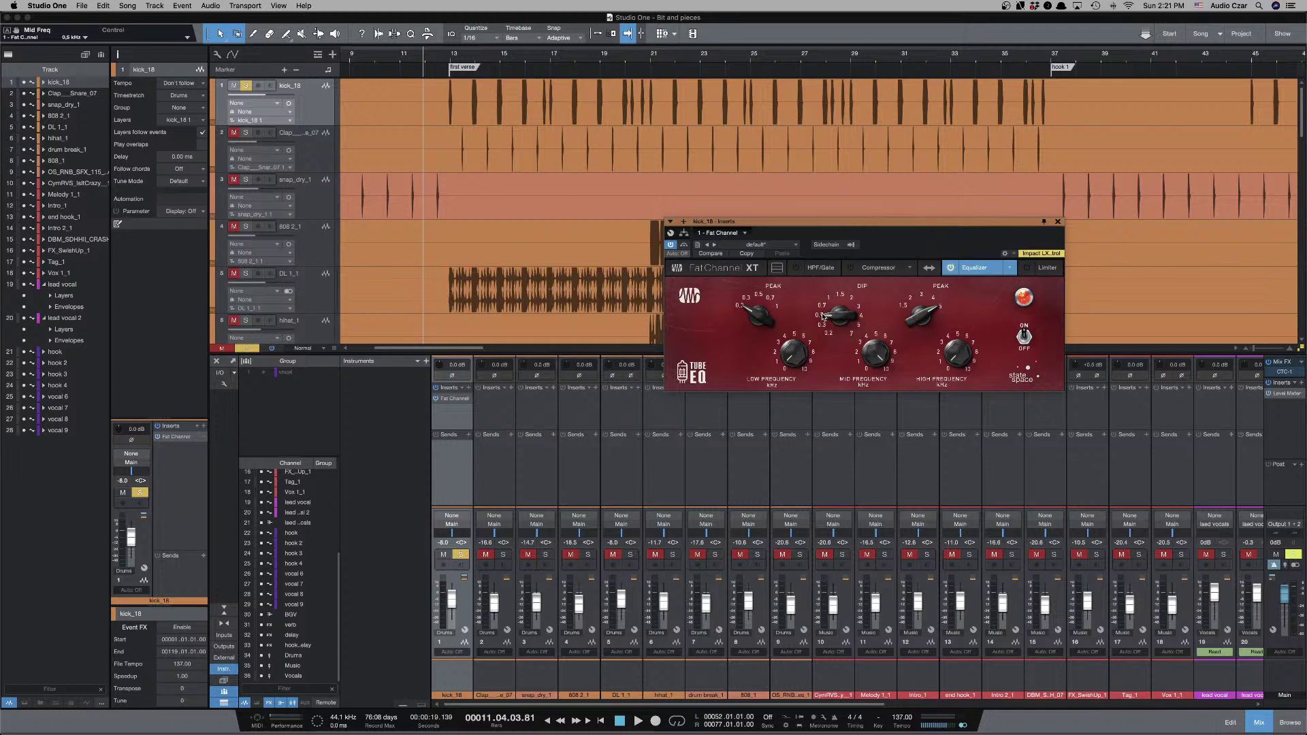
# Unsolo kick_18 and play the full drums while comparing 0.7 kHz and 0.5 kHz for the mid dip, keeping 0.5 kHz.
pyautogui.click(245, 86)
pyautogui.press('space')
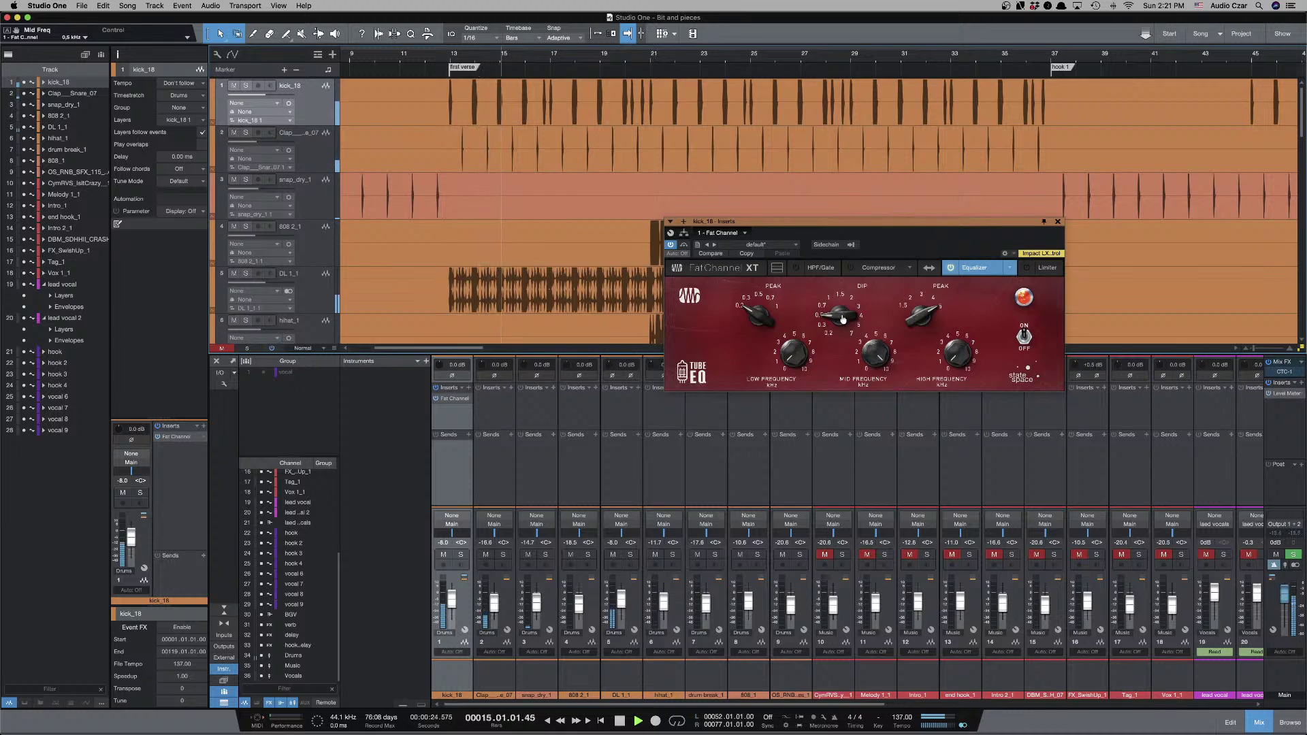
pyautogui.moveTo(843, 319); pyautogui.dragTo(842, 313)
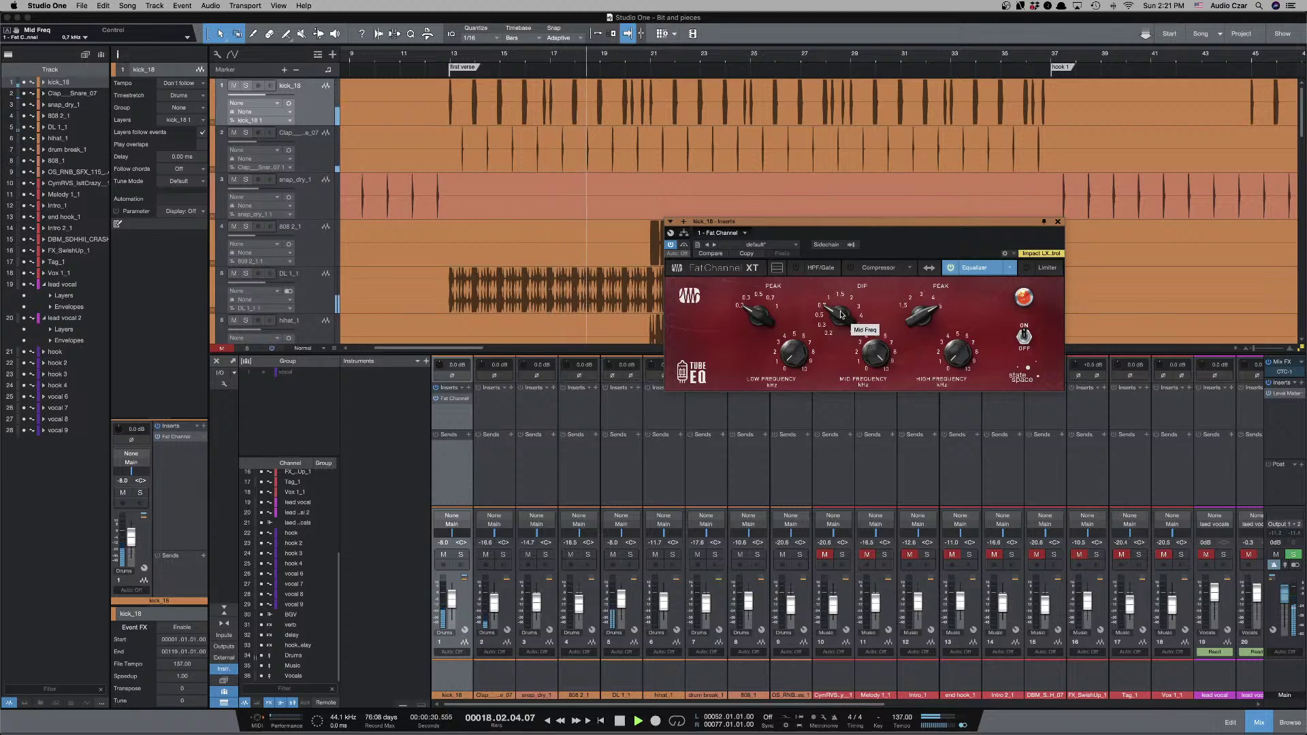
pyautogui.moveTo(840, 315); pyautogui.dragTo(839, 322)
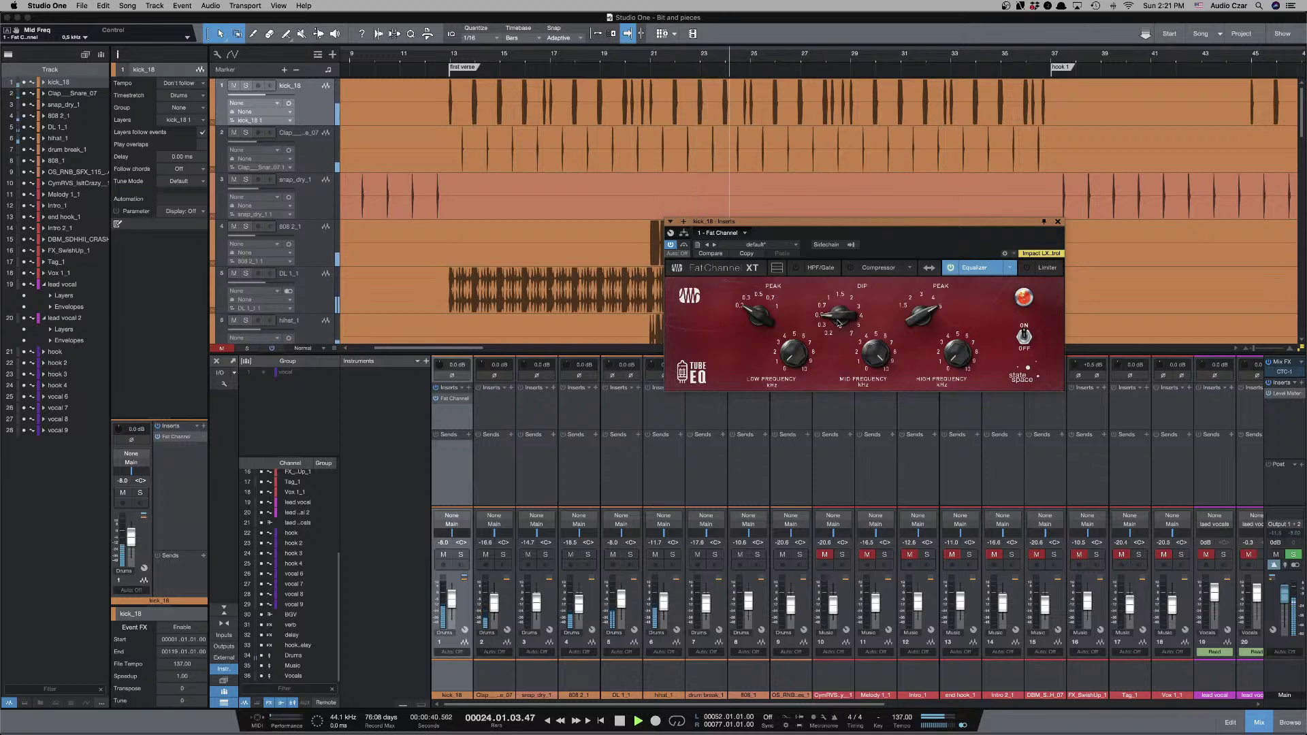
# Compare the kick in the full drum mix with its equalizer off and on, and stop playback.
pyautogui.click(951, 268)
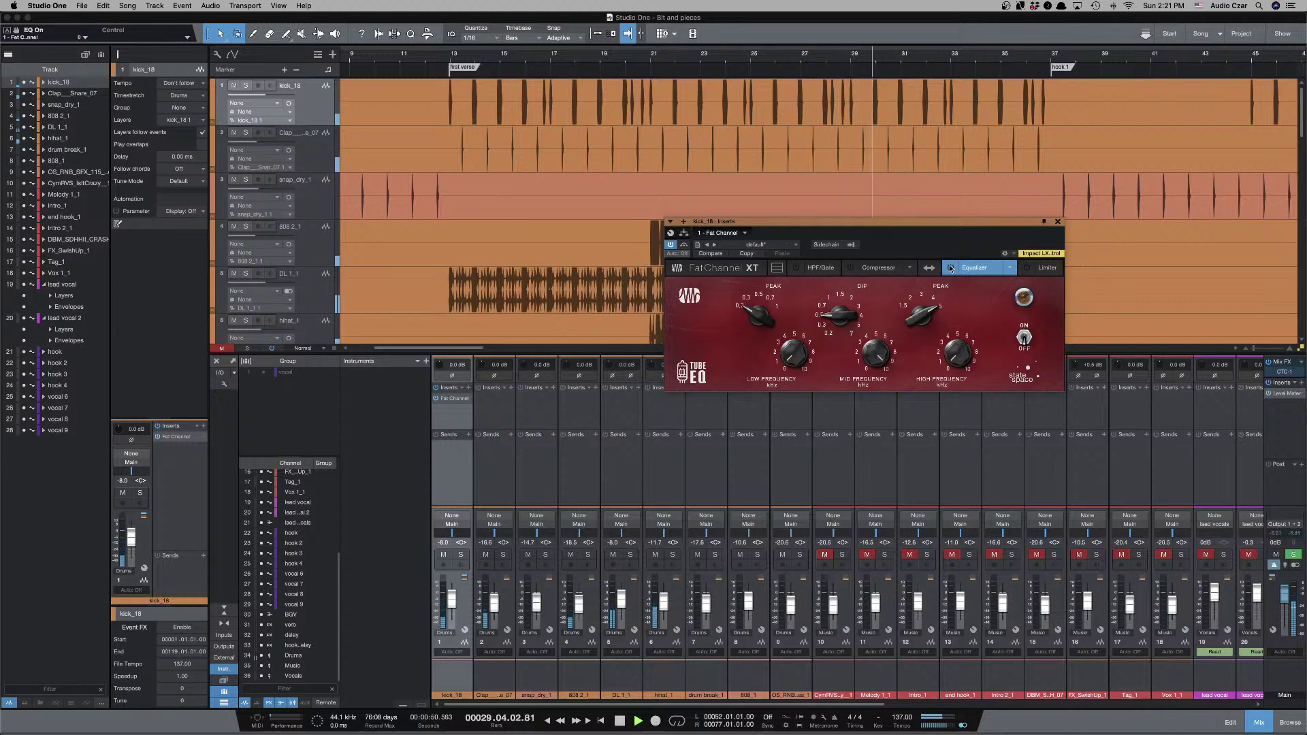
pyautogui.click(951, 267)
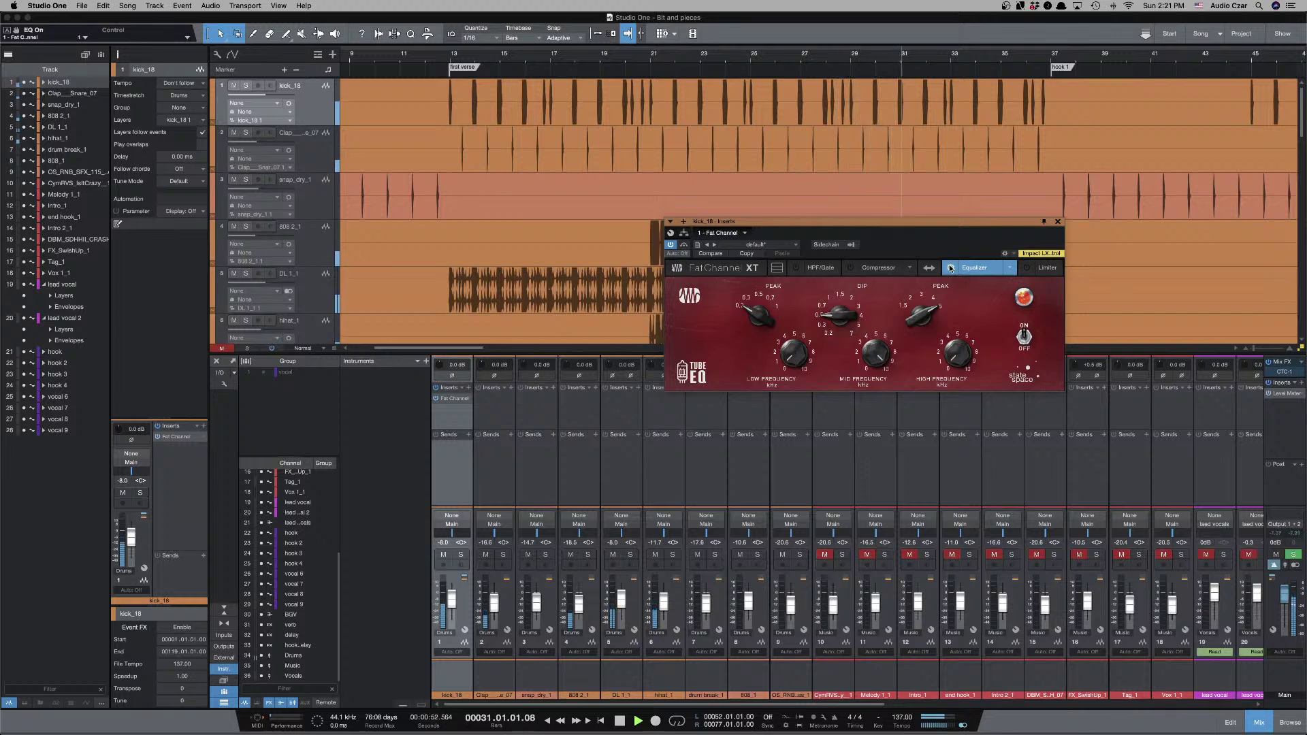
pyautogui.press('space')
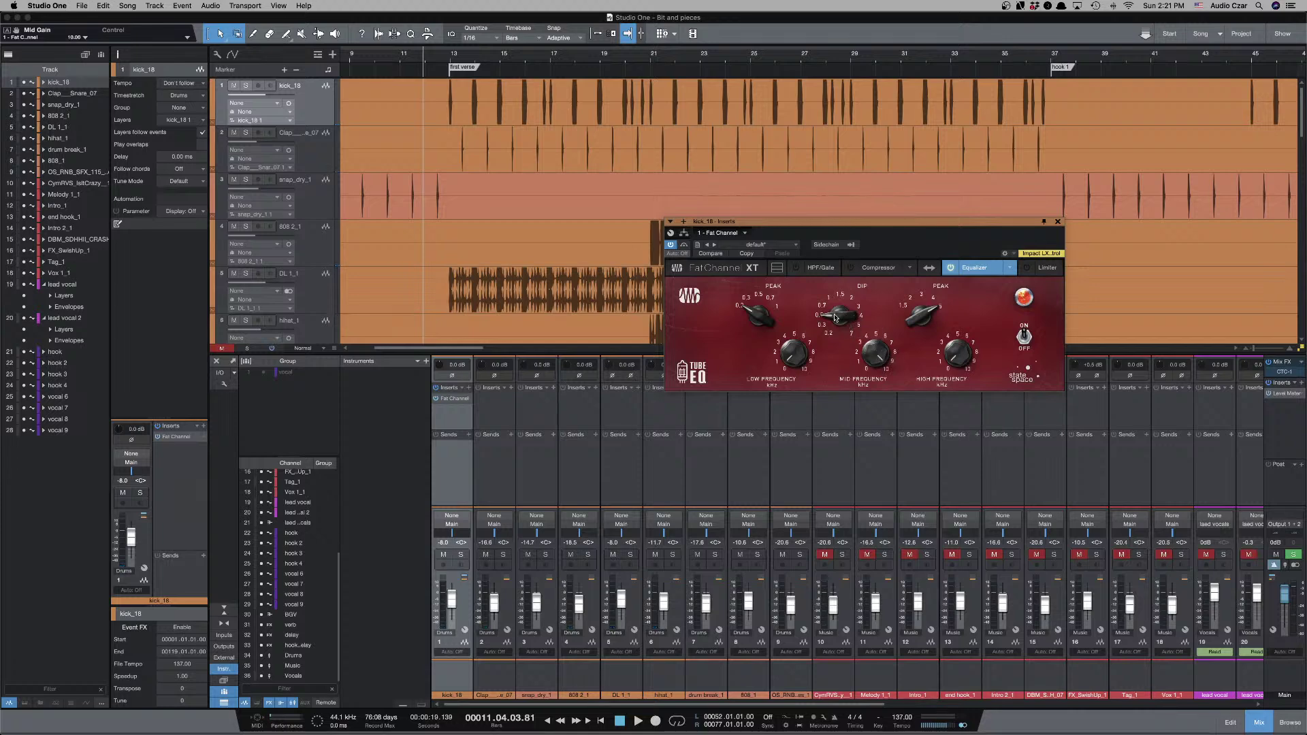
# Solo kick_18 and play it from just before the first verse, comparing the Fat Channel bypassed and active.
pyautogui.click(471, 86)
pyautogui.click(246, 85)
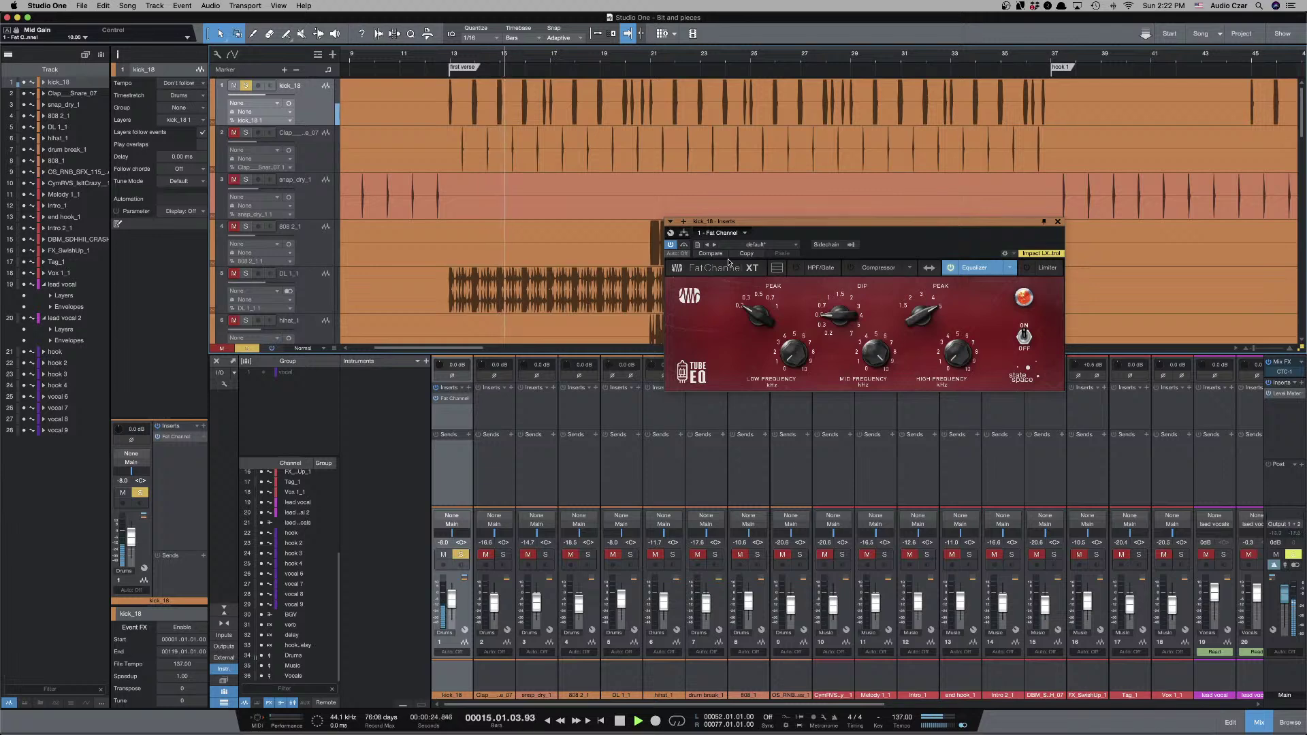
pyautogui.press('space')
pyautogui.click(684, 245)
pyautogui.press('space')
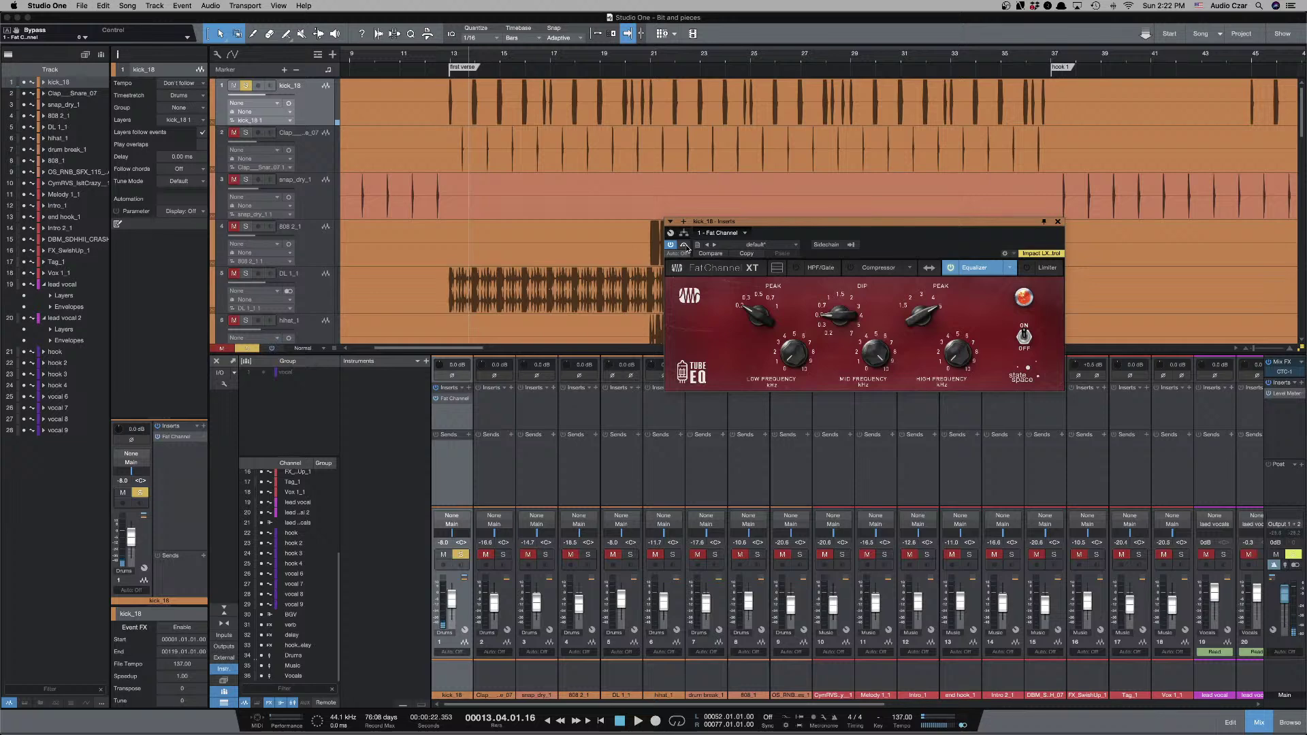
# Solo Clap___Snare_07 and kick_18 together, close the clap's inserts window, and play both tracks through the first verse.
pyautogui.click(318, 159)
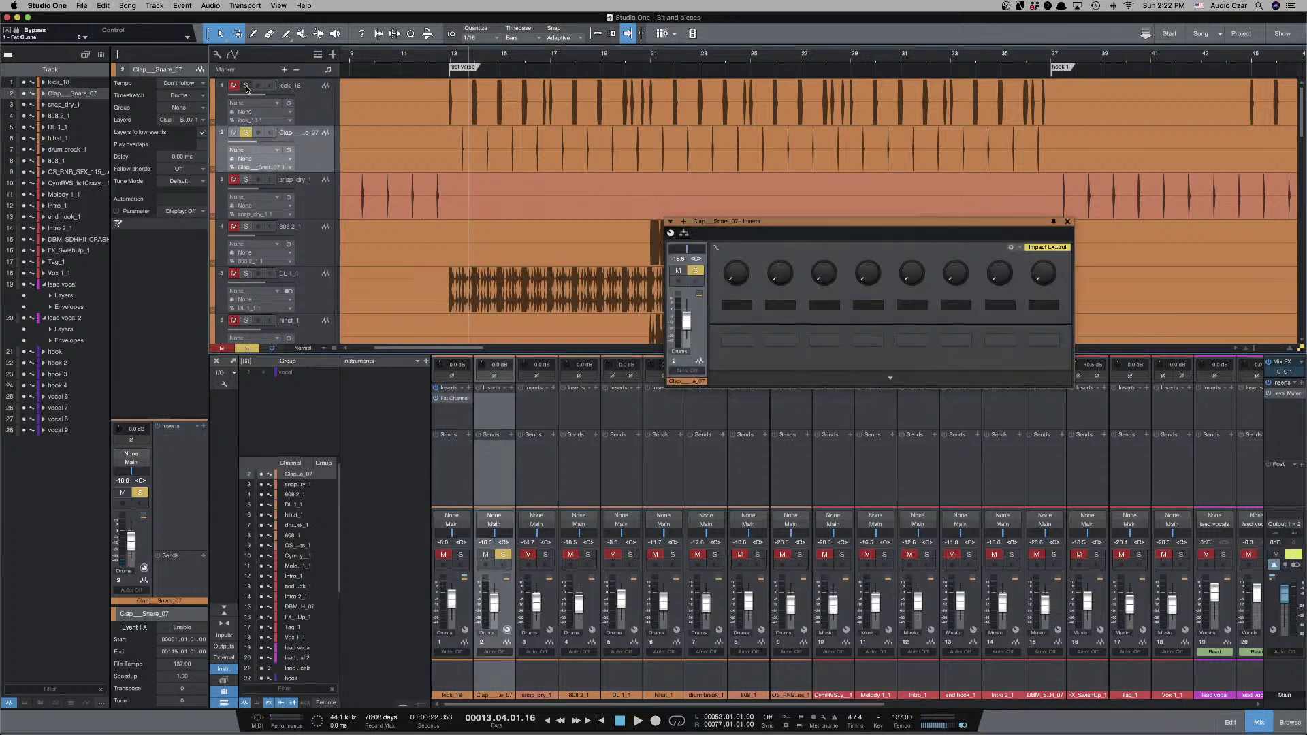
pyautogui.click(245, 86)
pyautogui.press('space')
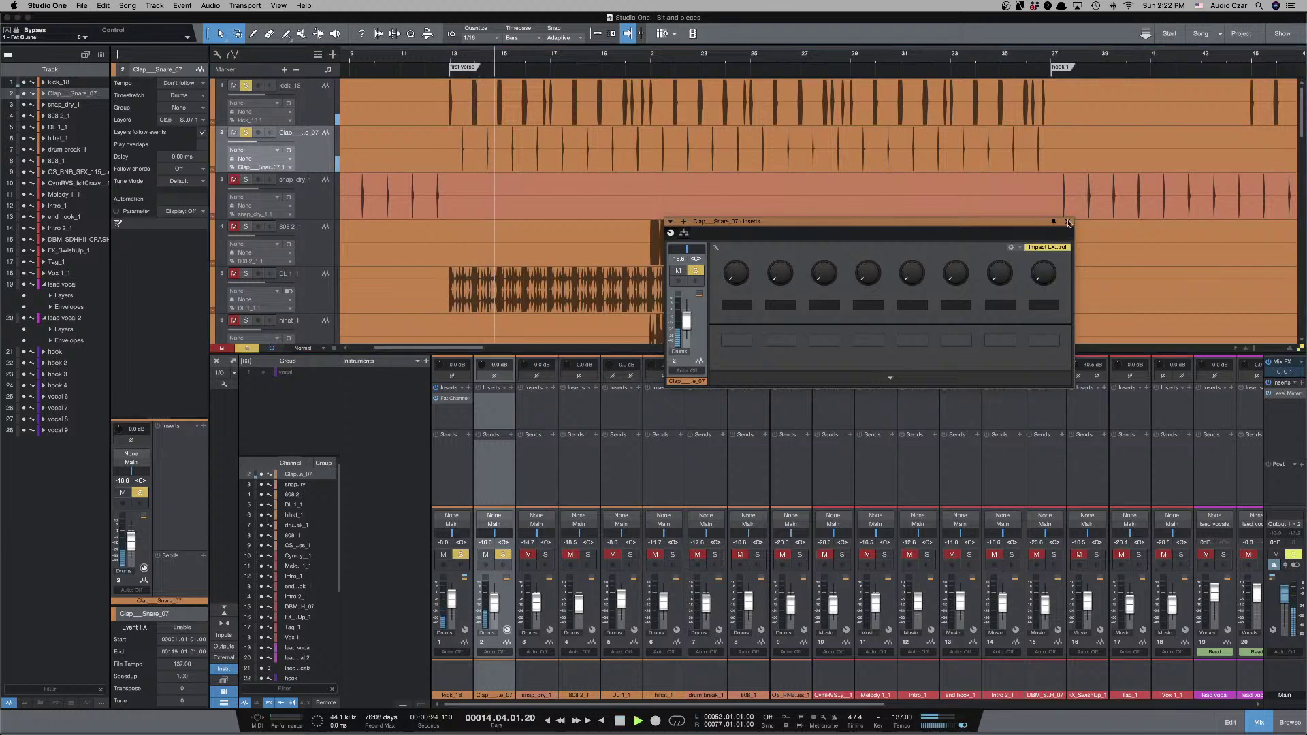
pyautogui.click(1068, 222)
pyautogui.press('e')
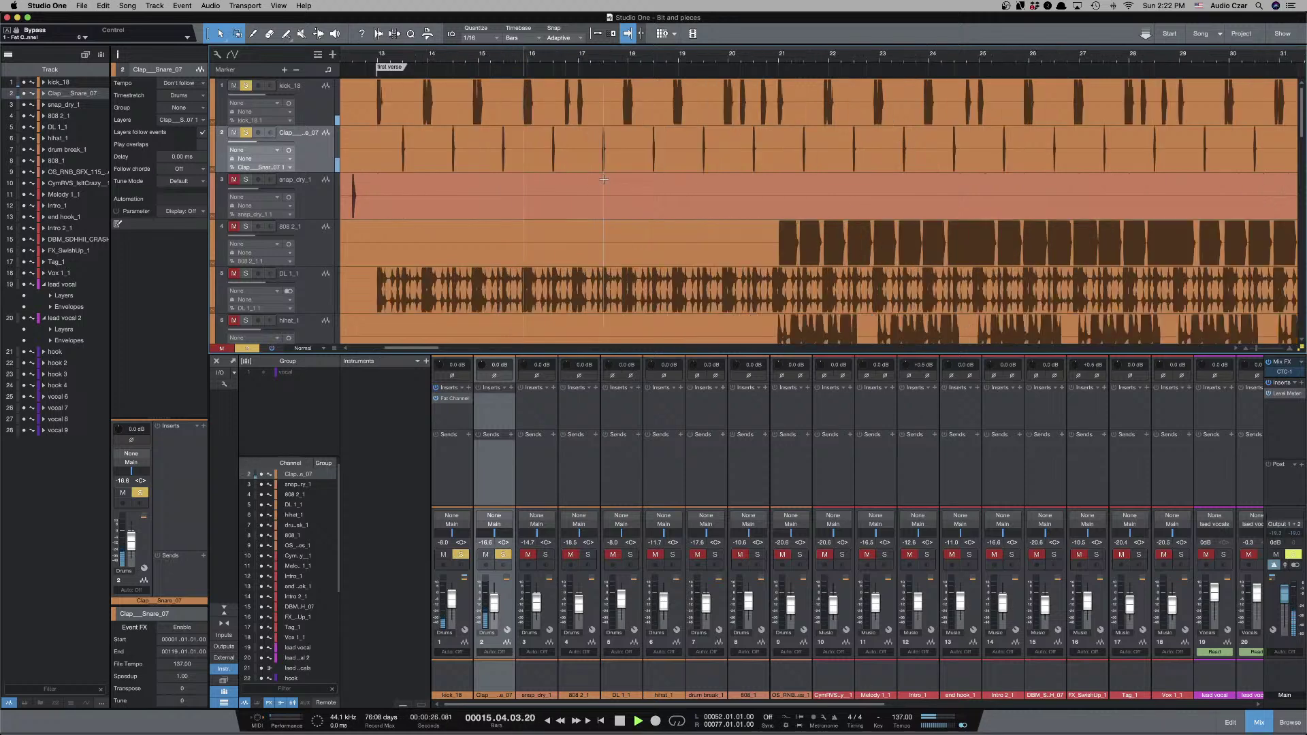
pyautogui.press('w')
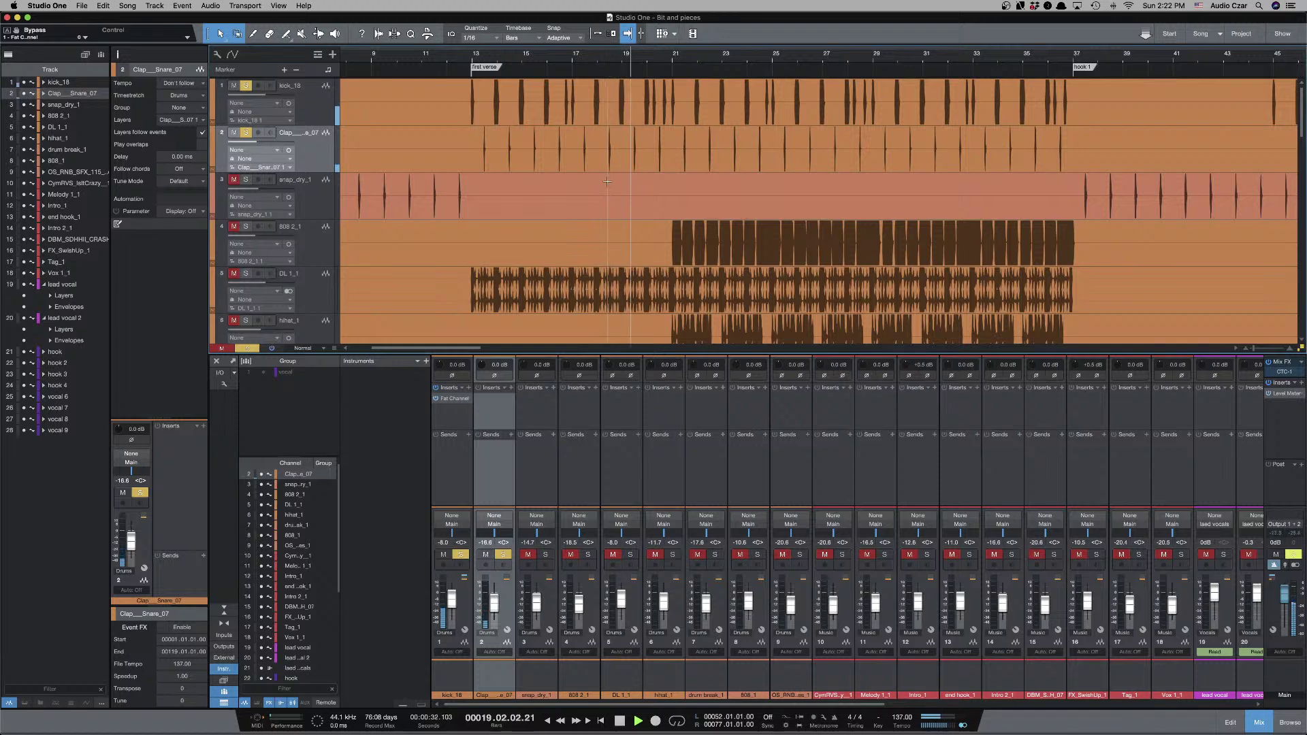
pyautogui.press('e')
pyautogui.press('e')
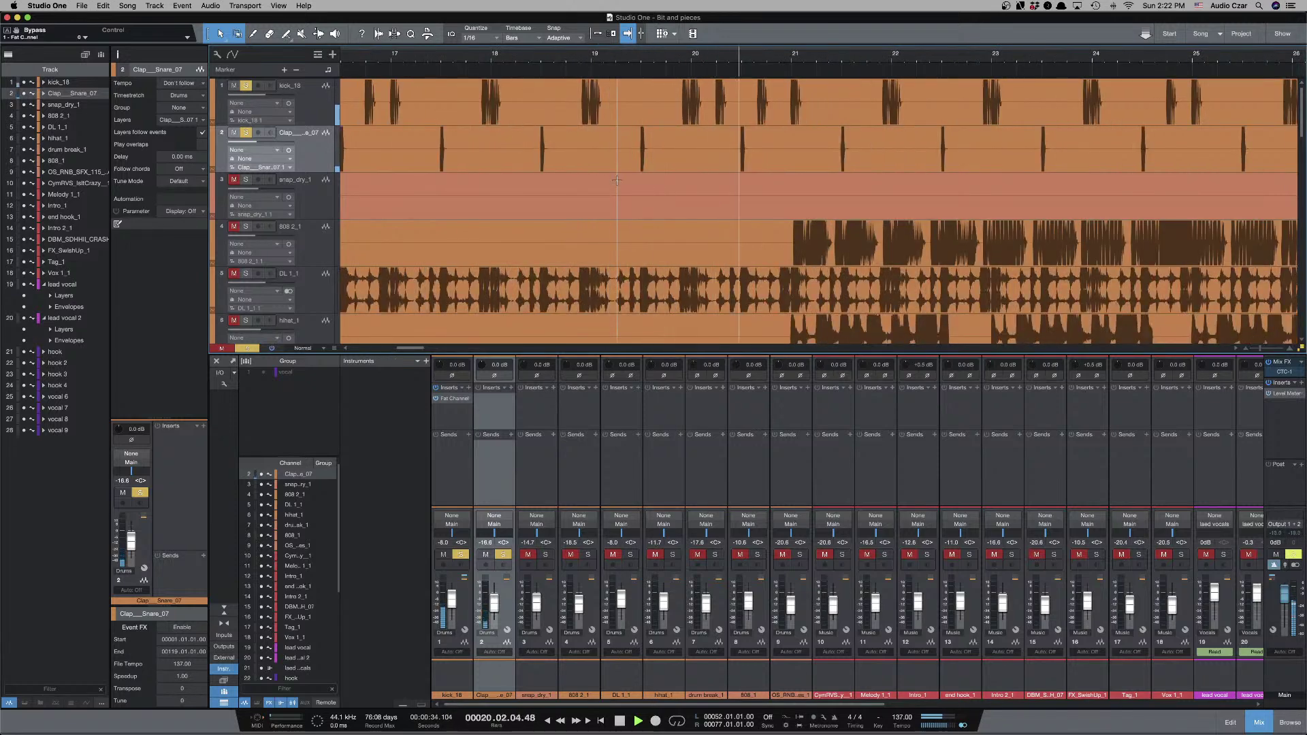
pyautogui.press('space')
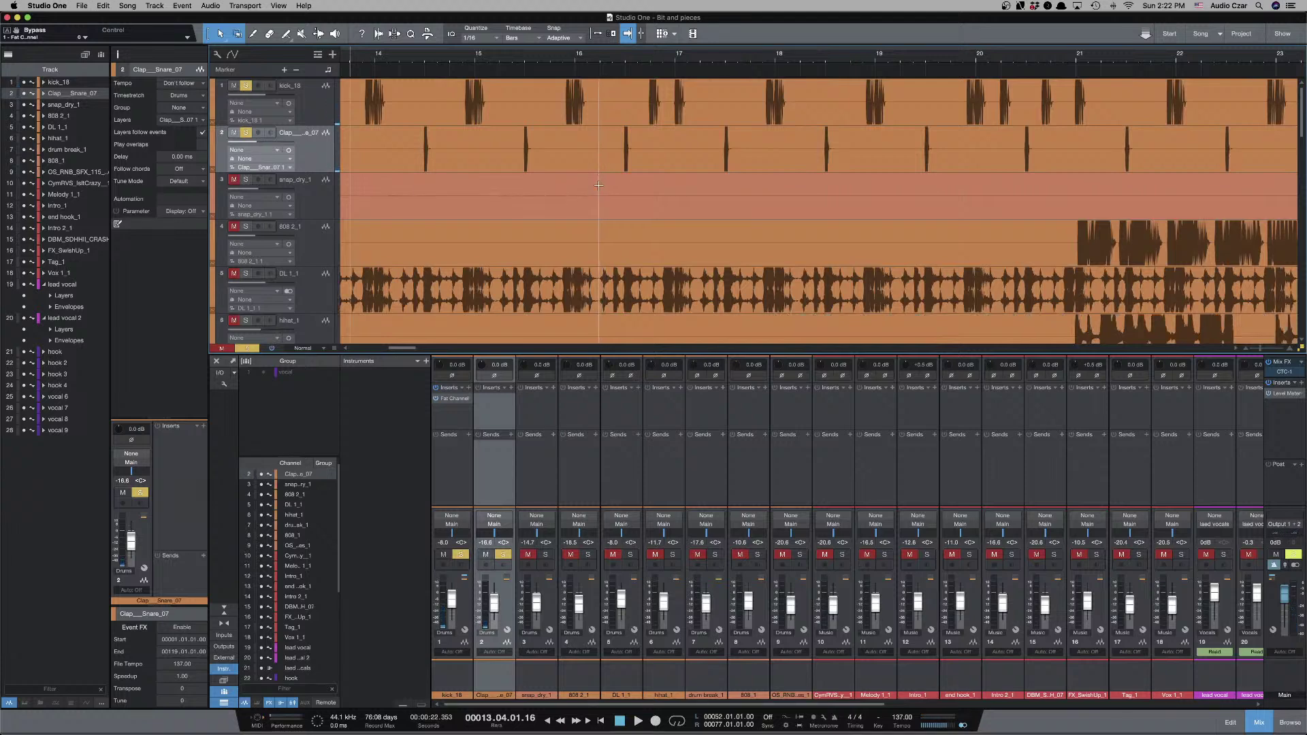
# Insert a Fat Channel on the Clap___Snare_07 channel and enable its equalizer with the Alpine EQ-550 model.
pyautogui.click(510, 388)
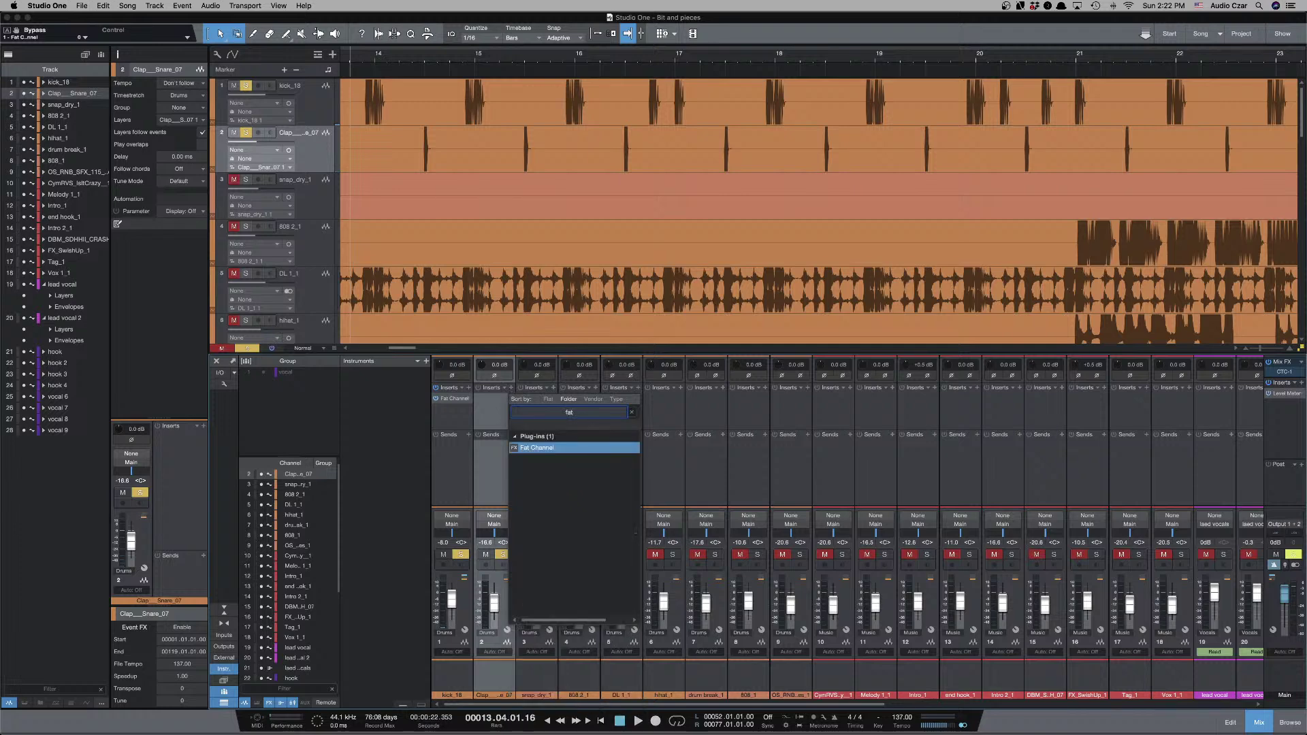
pyautogui.press('Return')
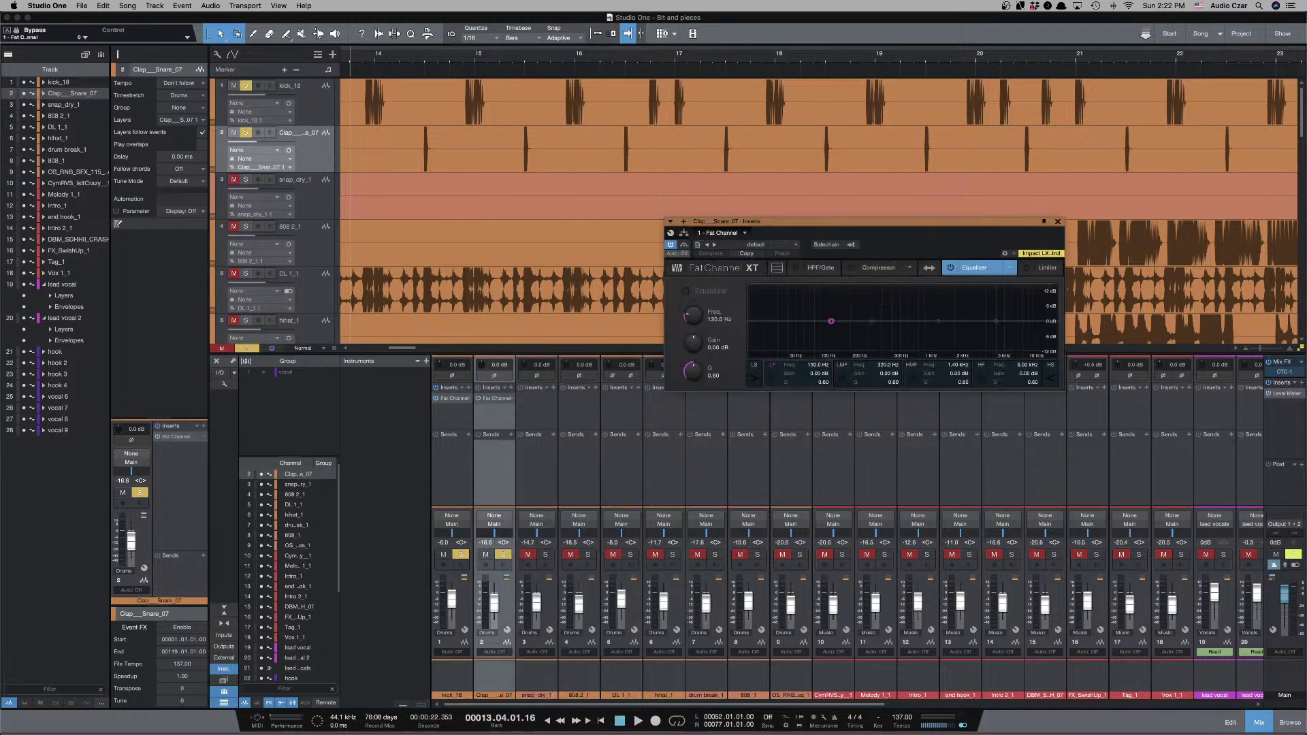
pyautogui.click(952, 268)
pyautogui.click(974, 268)
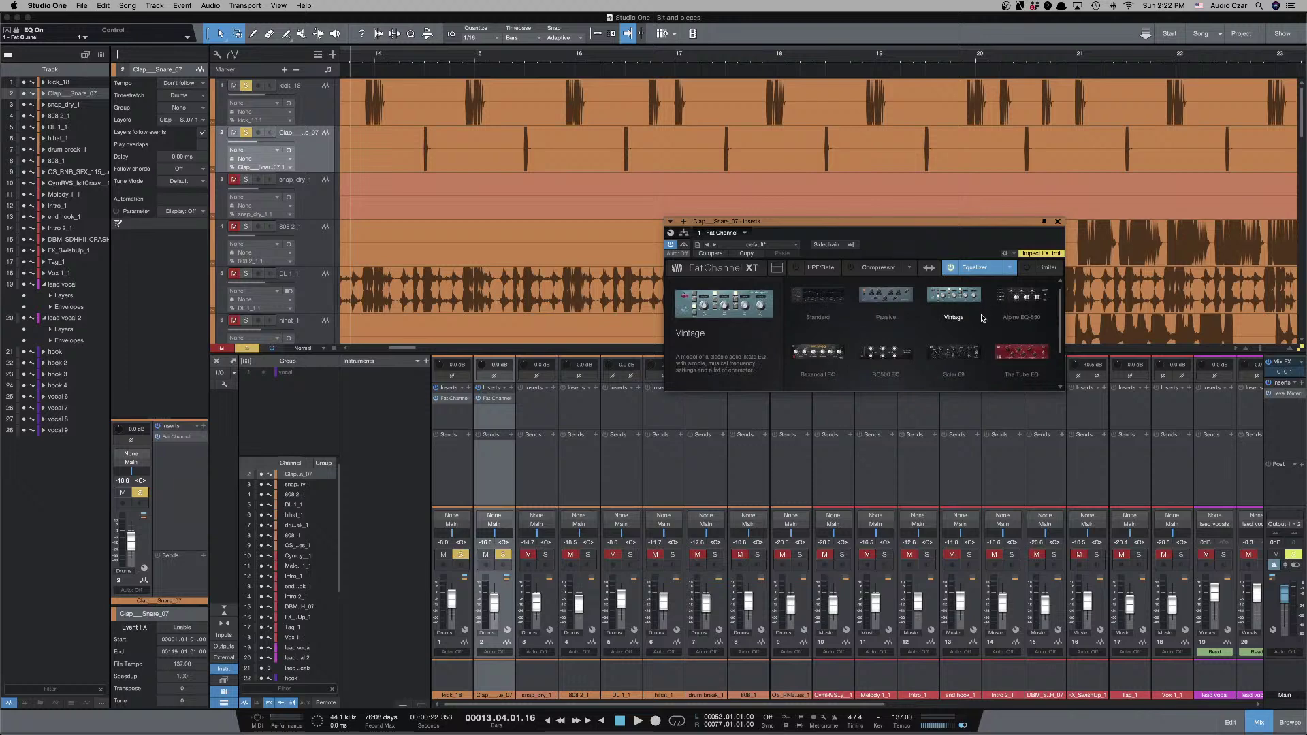
pyautogui.scroll(-3, 982, 318)
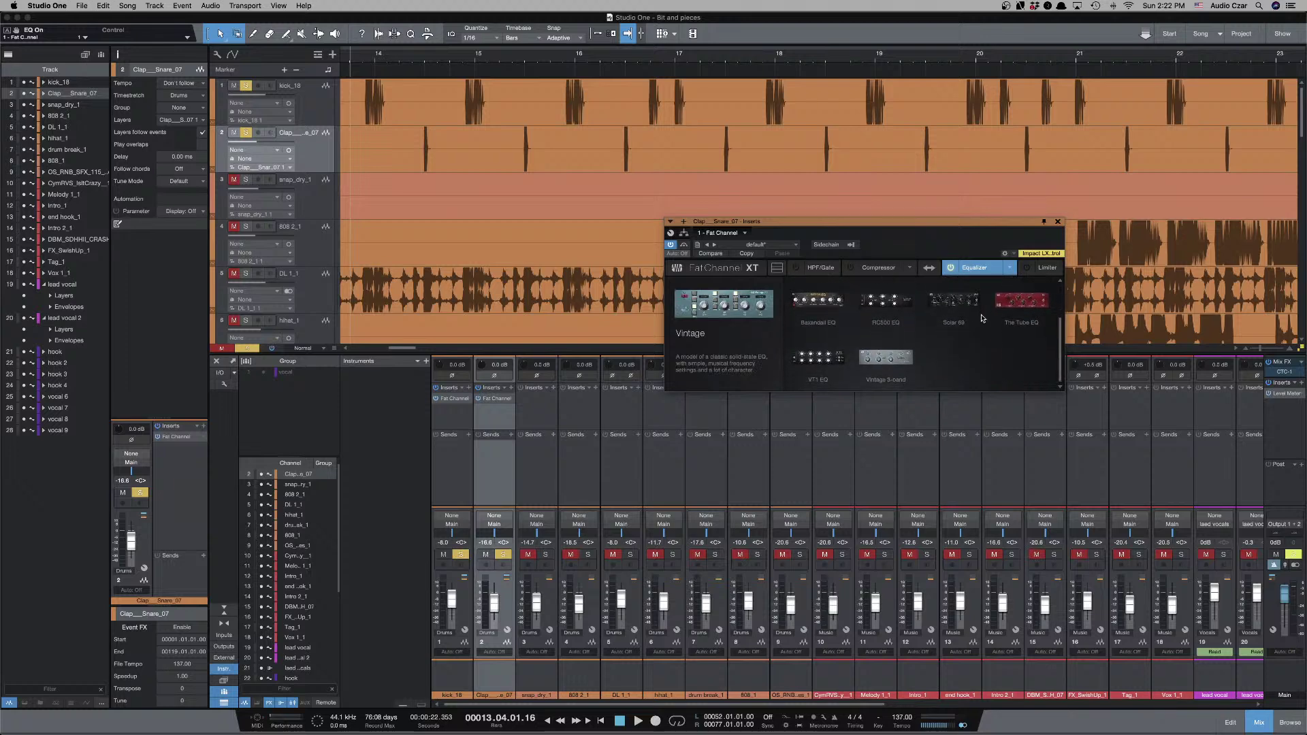
pyautogui.scroll(3, 983, 318)
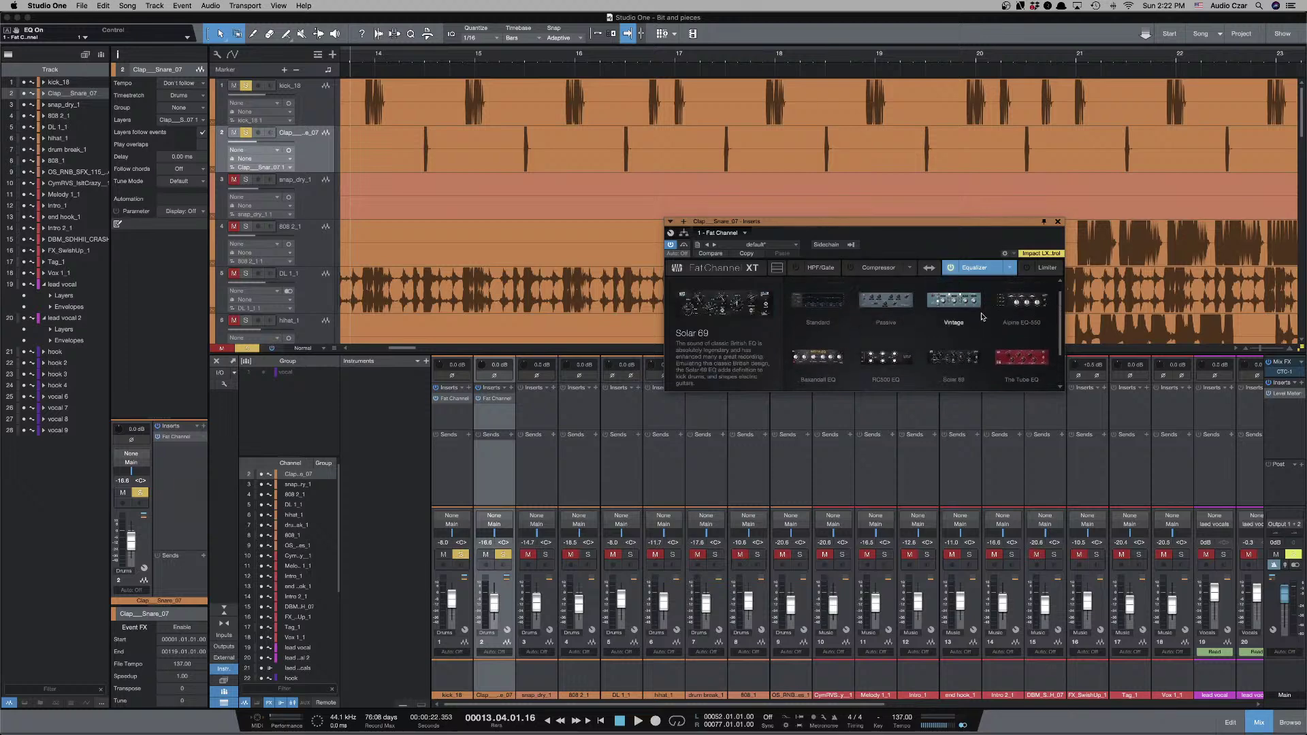
pyautogui.click(1021, 301)
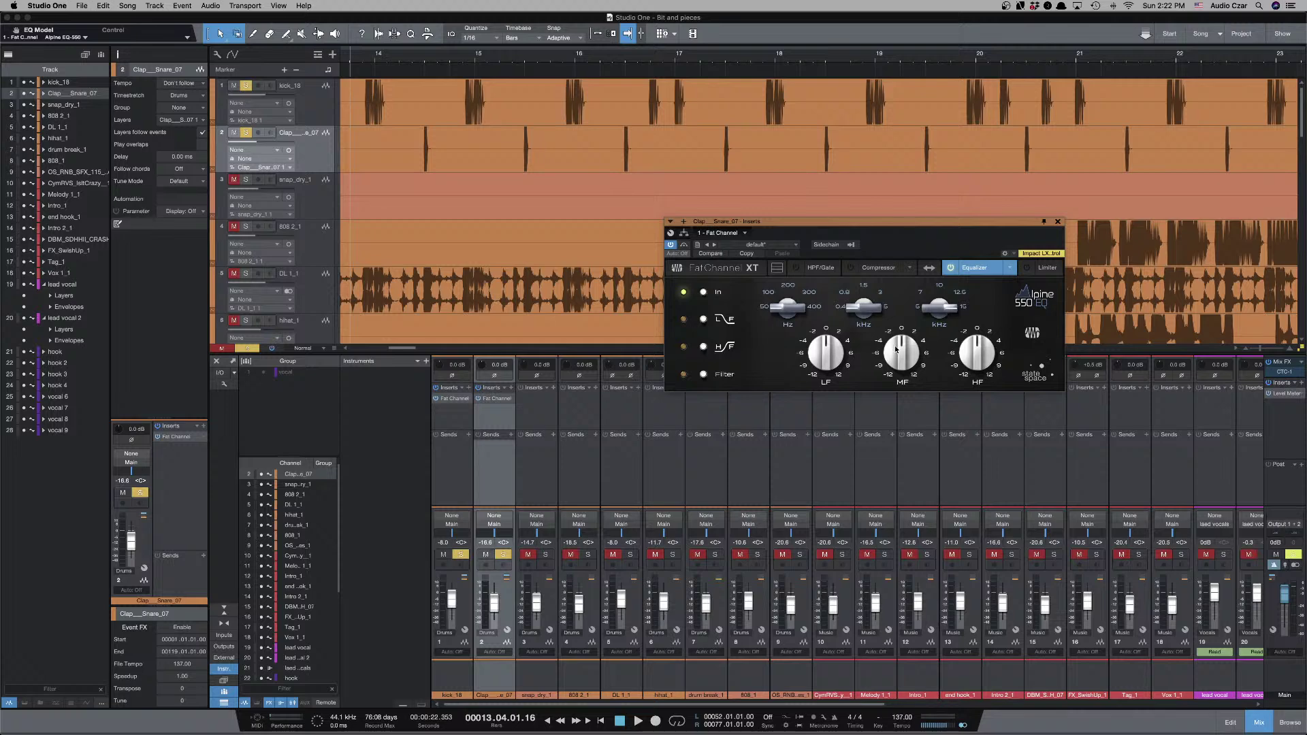
# On the clap's Alpine 550 EQ, set the mid gain to 4 dB and boost the low band 6 dB at 200 Hz.
pyautogui.moveTo(896, 350); pyautogui.dragTo(907, 327)
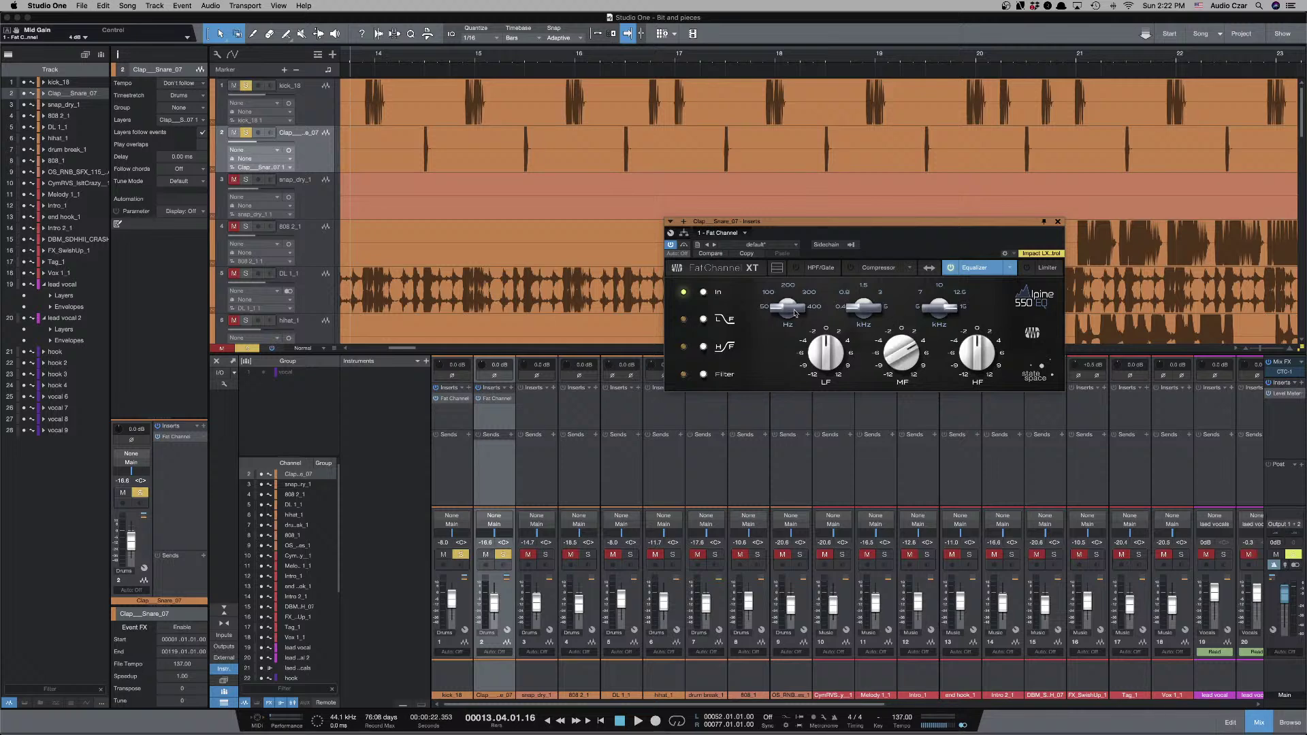
pyautogui.moveTo(794, 313); pyautogui.dragTo(789, 261)
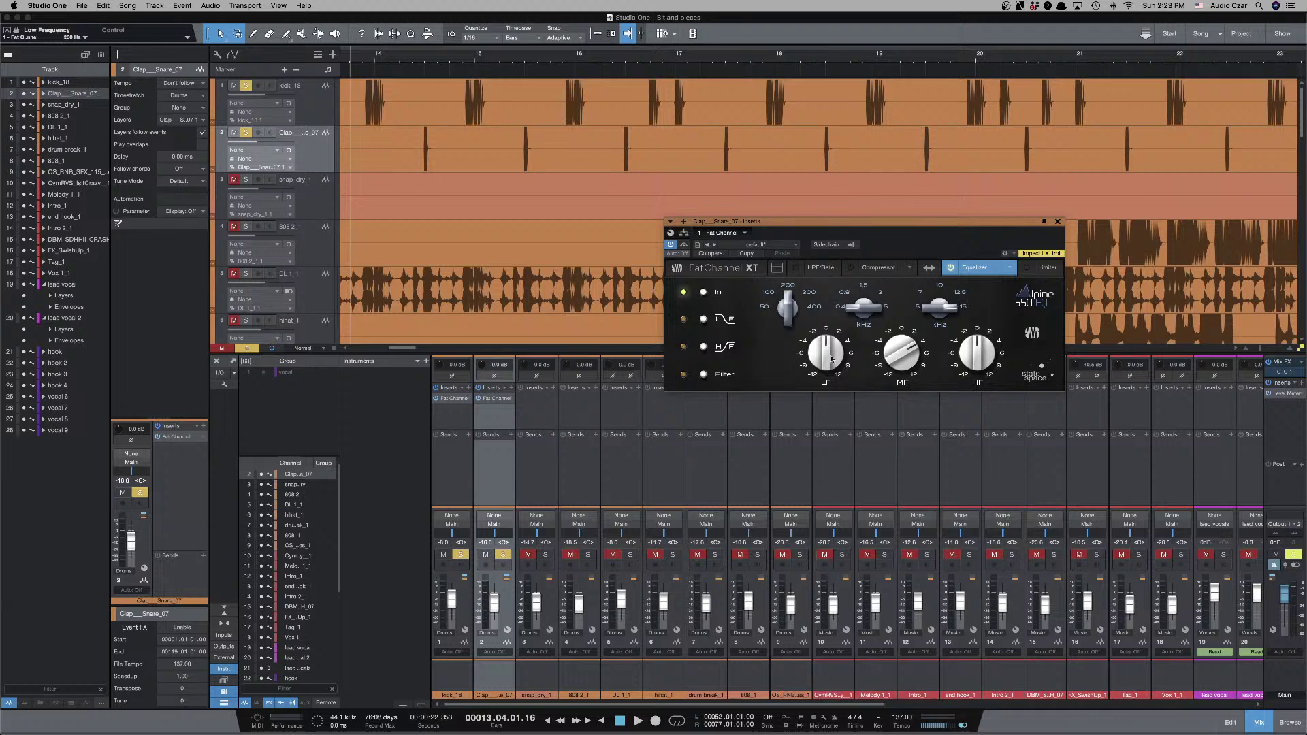
pyautogui.moveTo(831, 359); pyautogui.dragTo(834, 324)
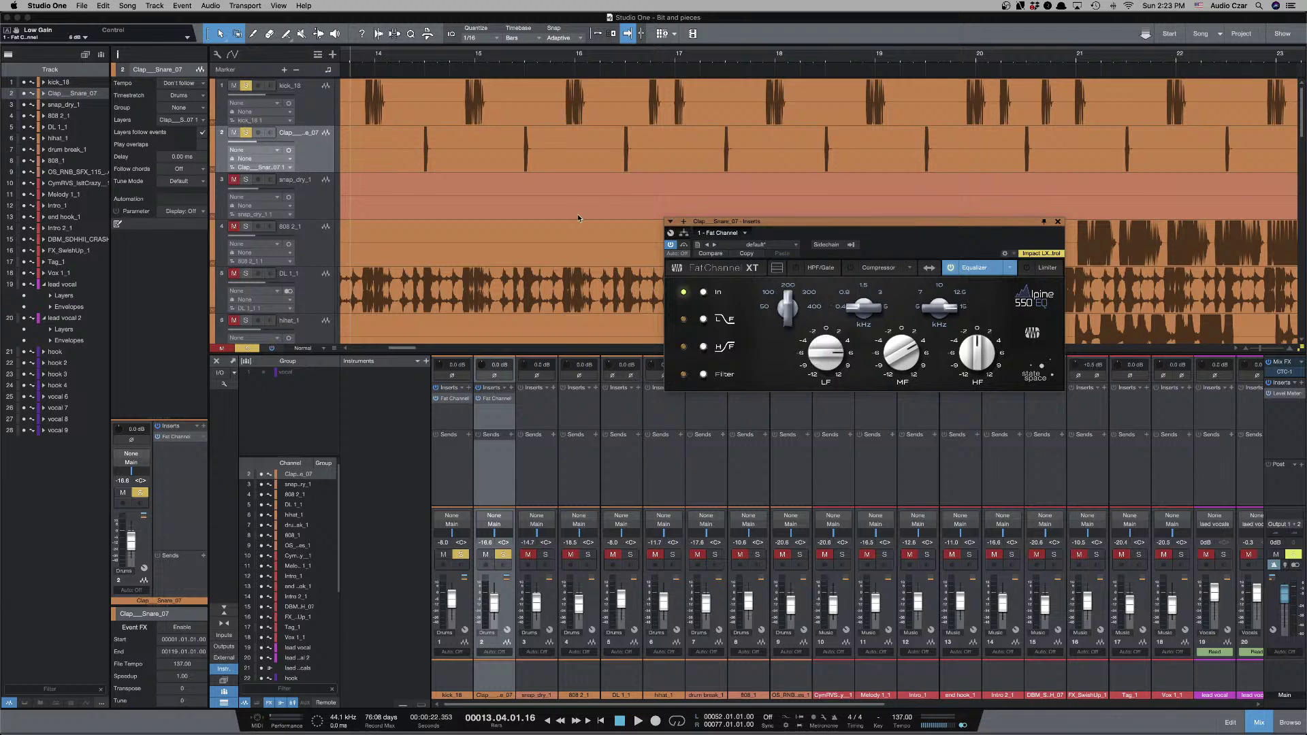
# Play the soloed kick and clap, comparing the clap's Fat Channel bypassed and active.
pyautogui.press('space')
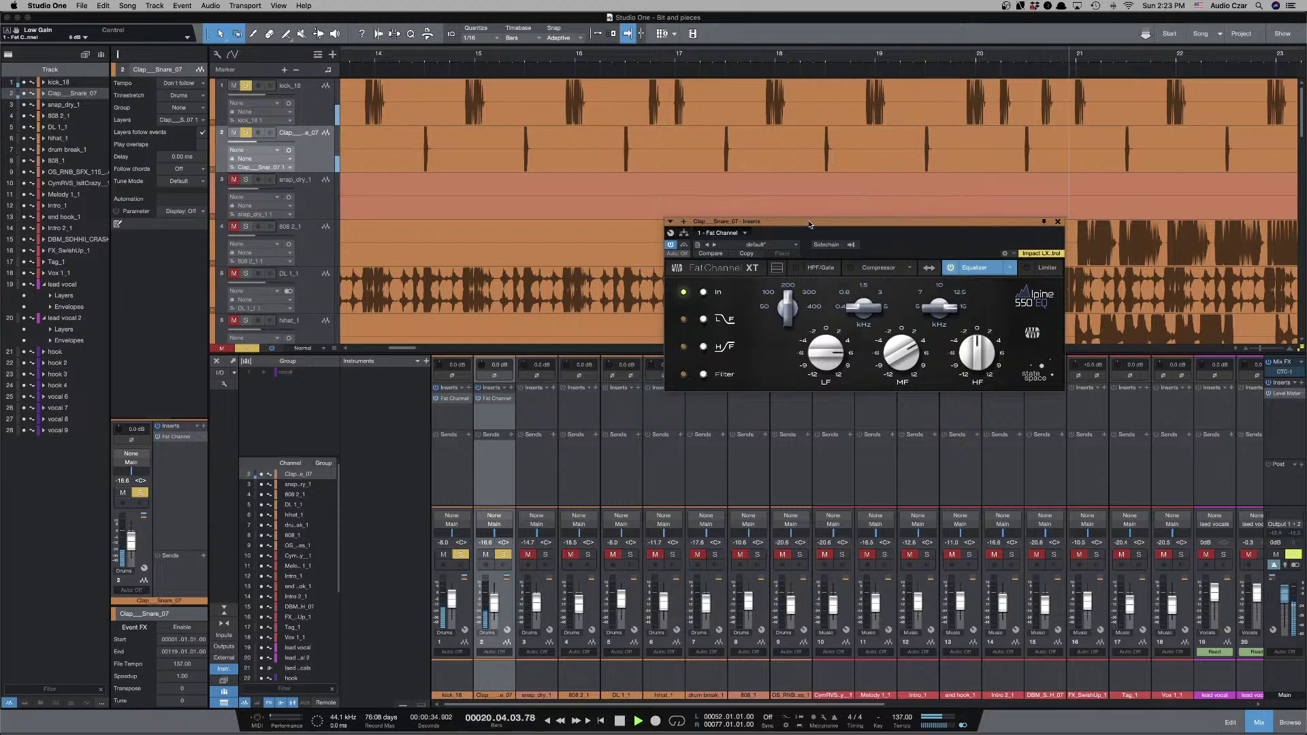
pyautogui.click(684, 246)
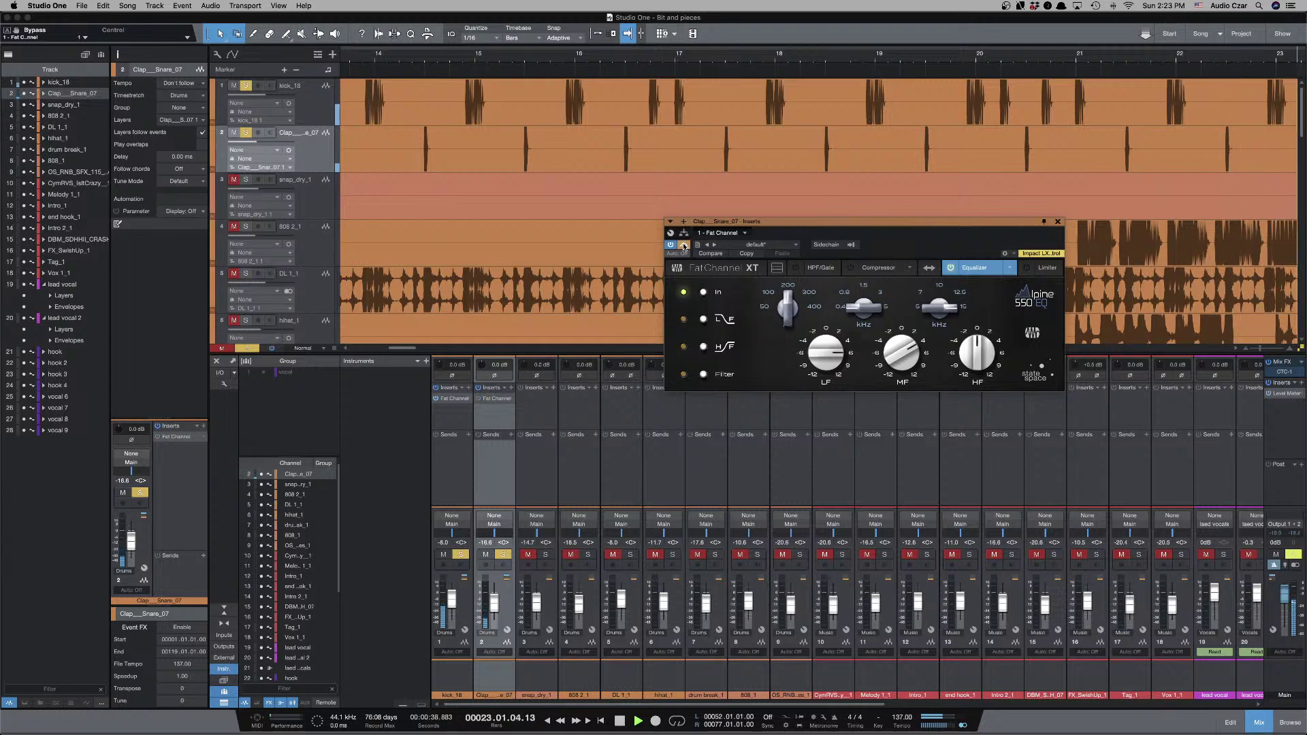
pyautogui.click(684, 246)
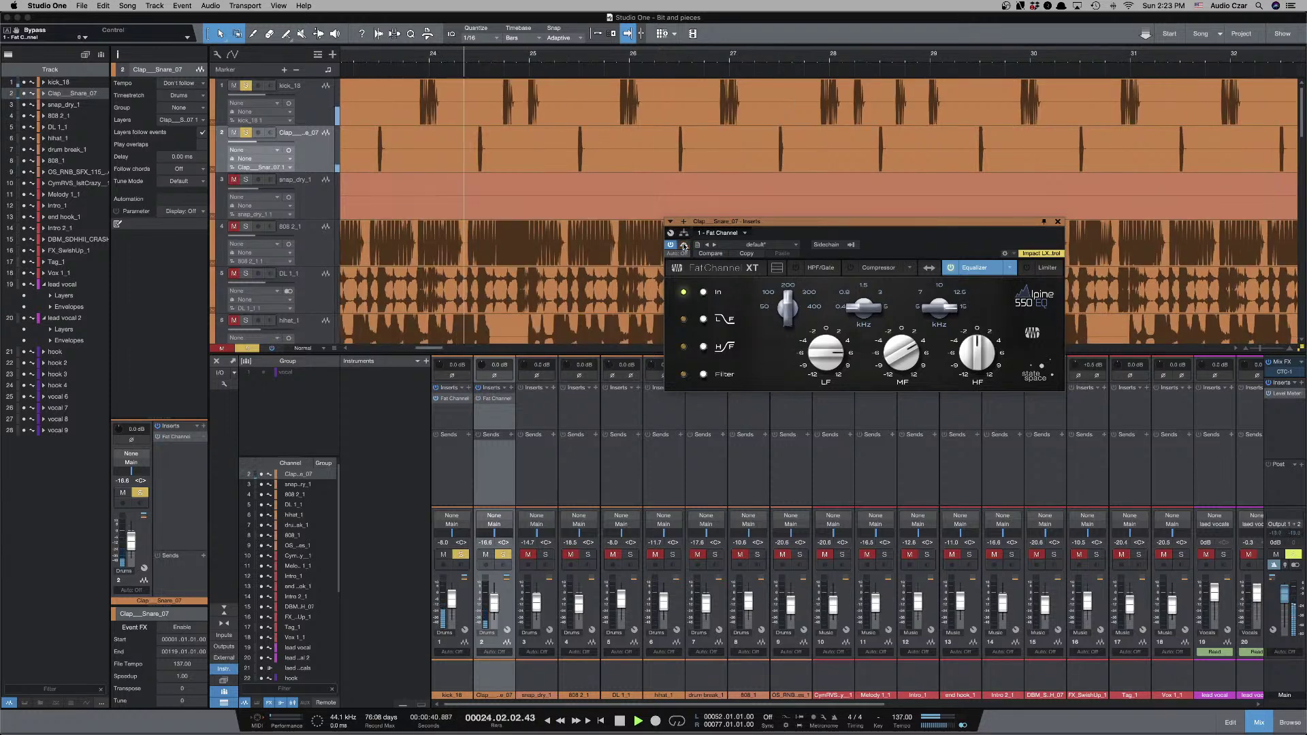
# On the clap's Alpine 550 EQ, raise the mid gain to 6 dB and turn on the low-band shelf (L/F).
pyautogui.moveTo(897, 358); pyautogui.dragTo(897, 339)
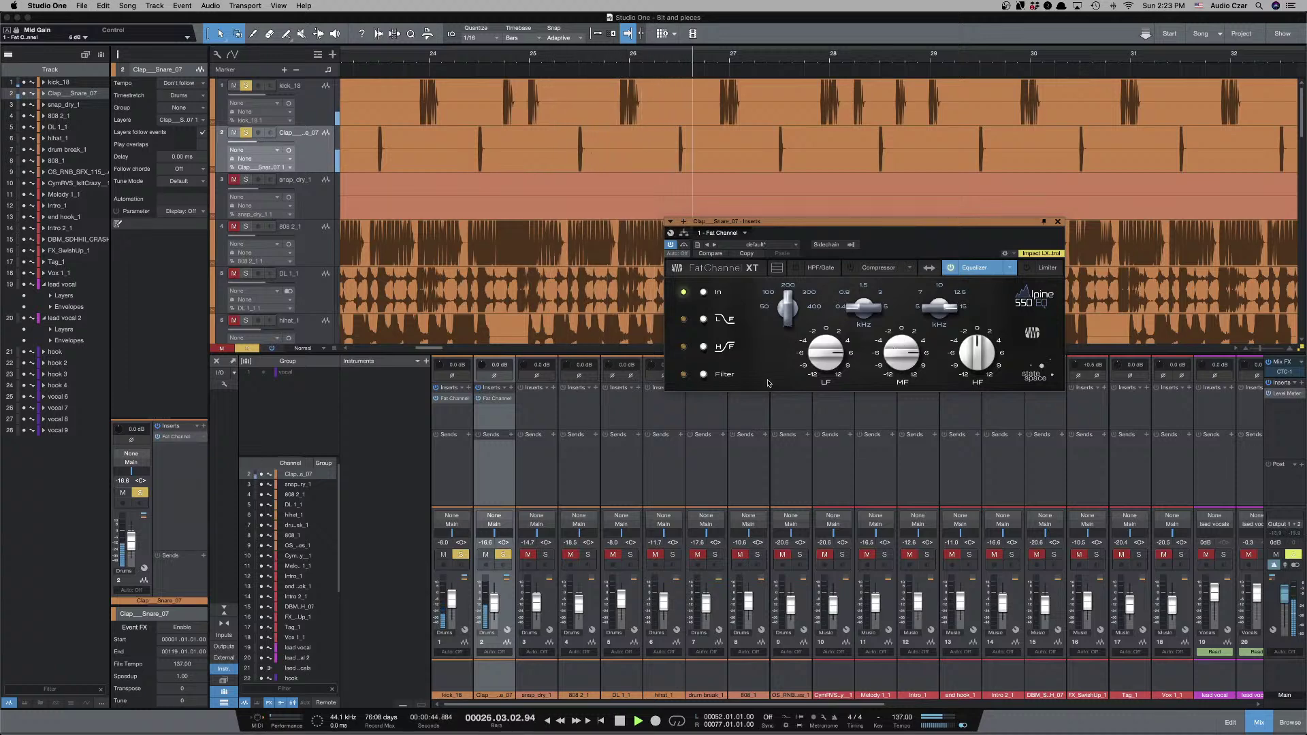
pyautogui.click(703, 318)
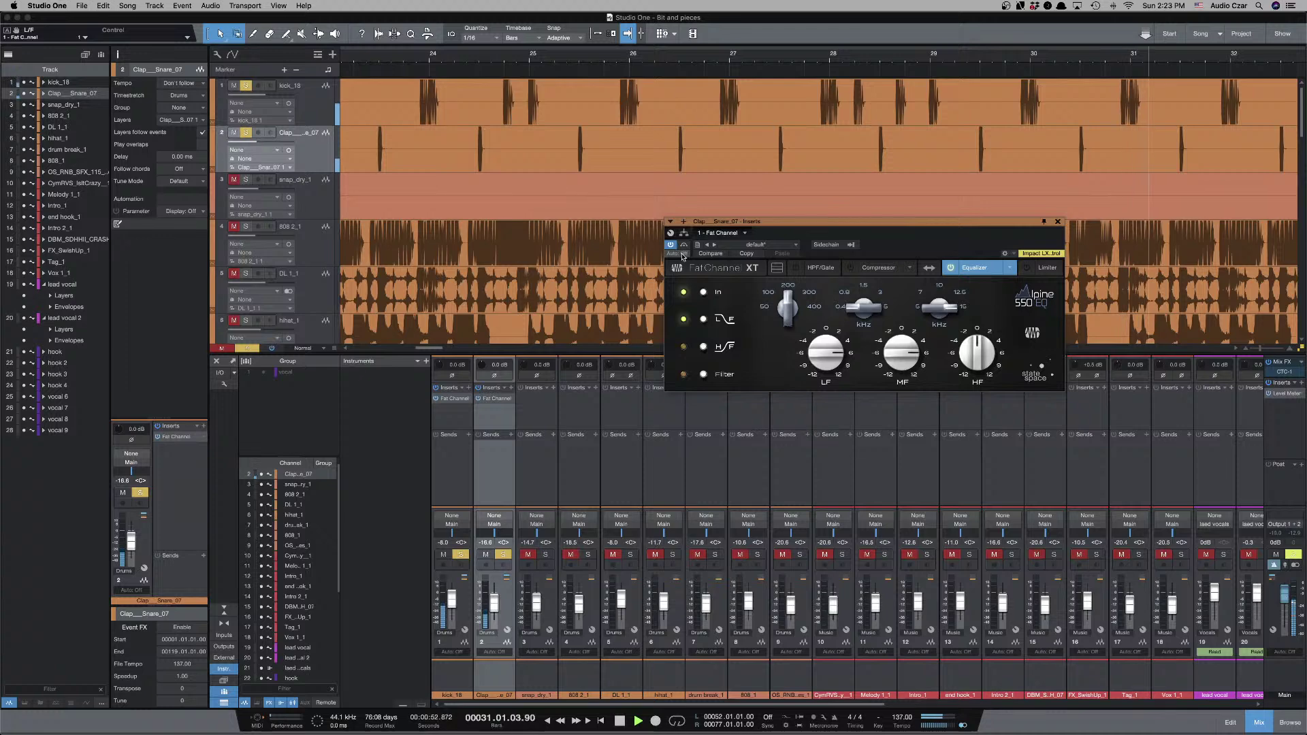
pyautogui.press('space')
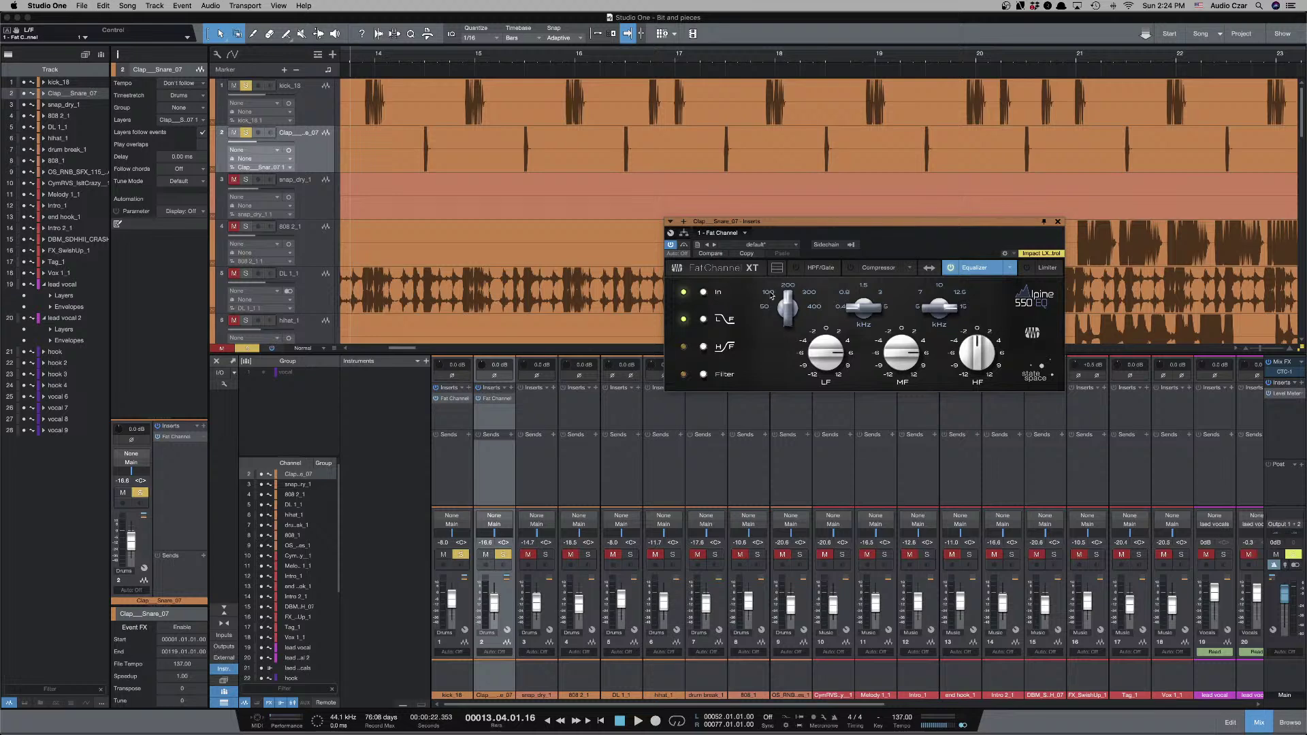
# Play the soloed kick and clap from the first verse, comparing the adjusted Fat Channel bypassed and active.
pyautogui.moveTo(885, 224); pyautogui.dragTo(889, 210)
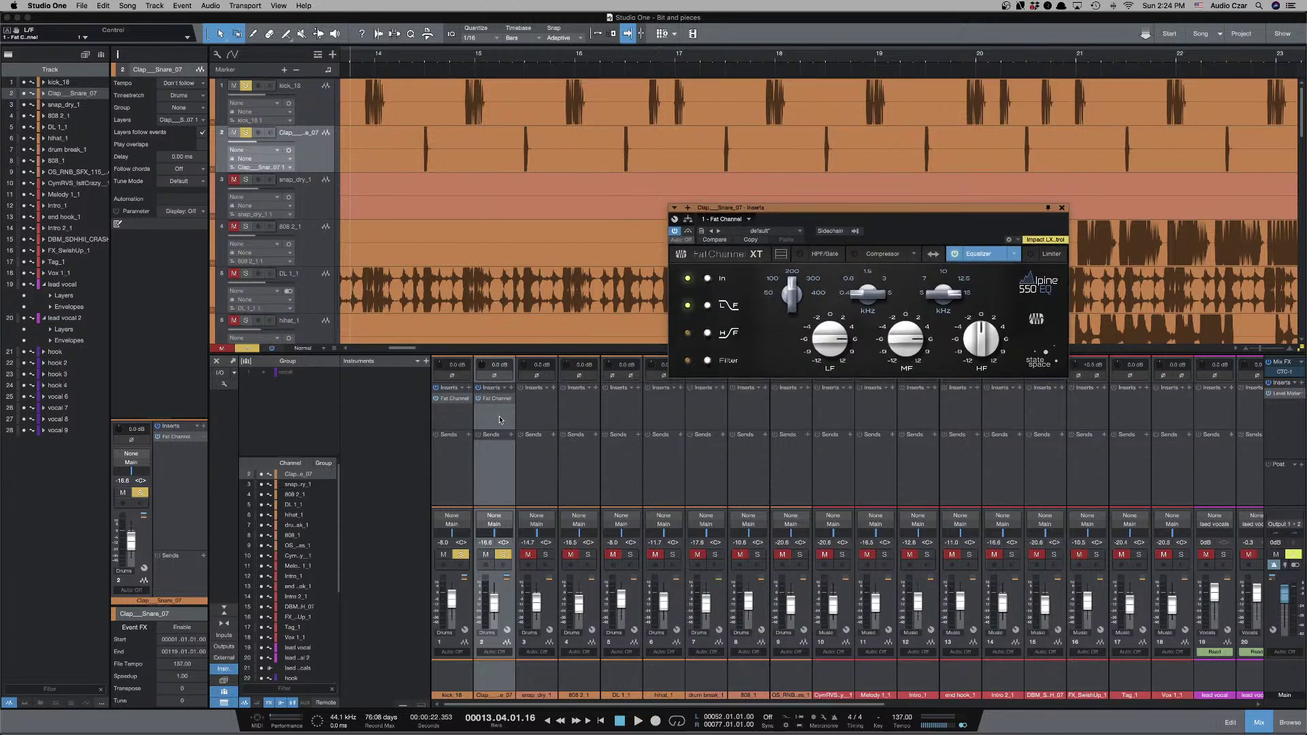
pyautogui.click(501, 420)
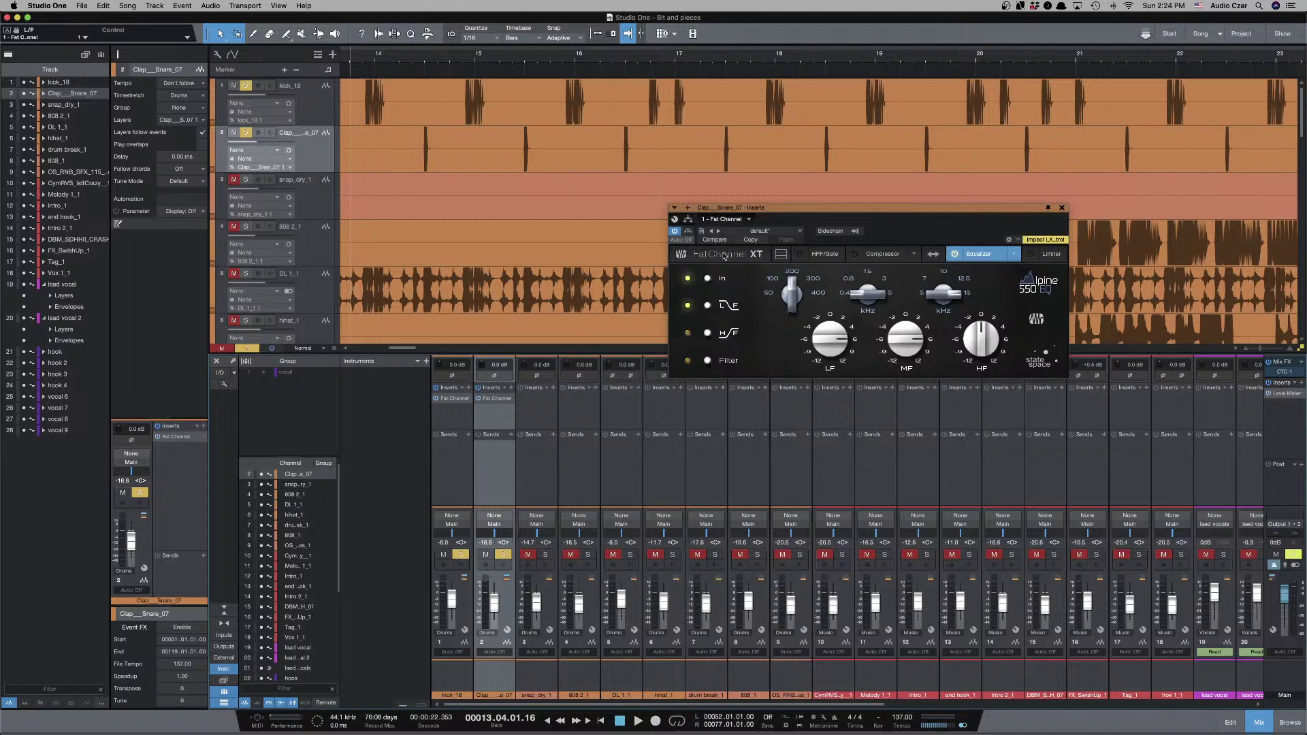
pyautogui.press('space')
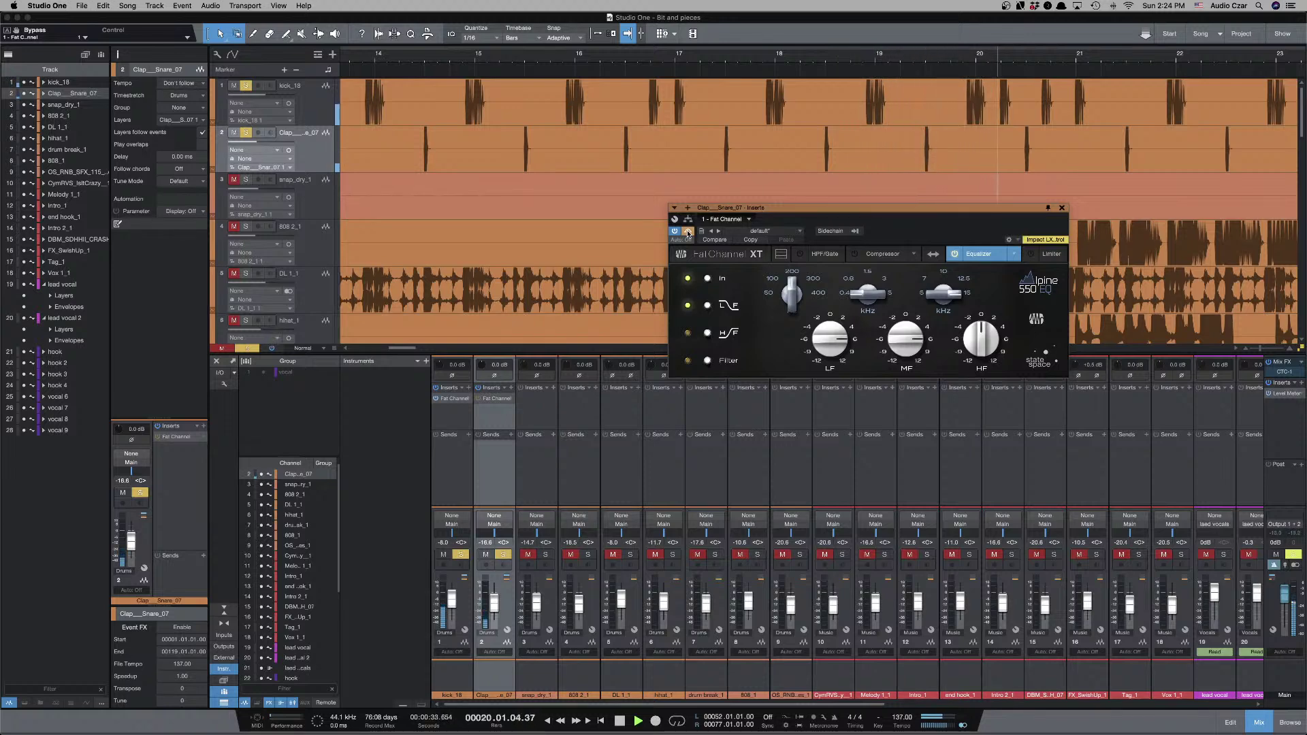
pyautogui.click(688, 233)
pyautogui.press('space')
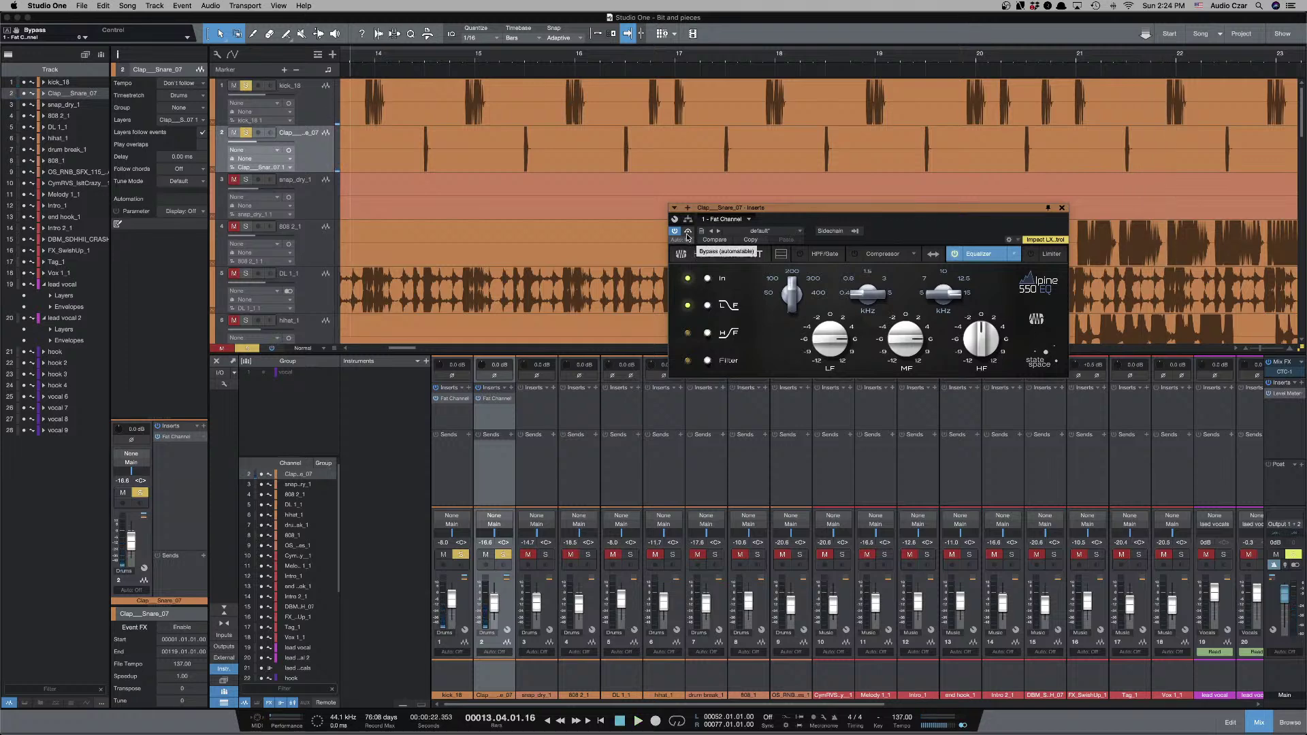
# Unsolo Clap___Snare_07 and kick_18, play the first verse with the other drums, and close the clap's inserts window.
pyautogui.click(244, 133)
pyautogui.click(245, 87)
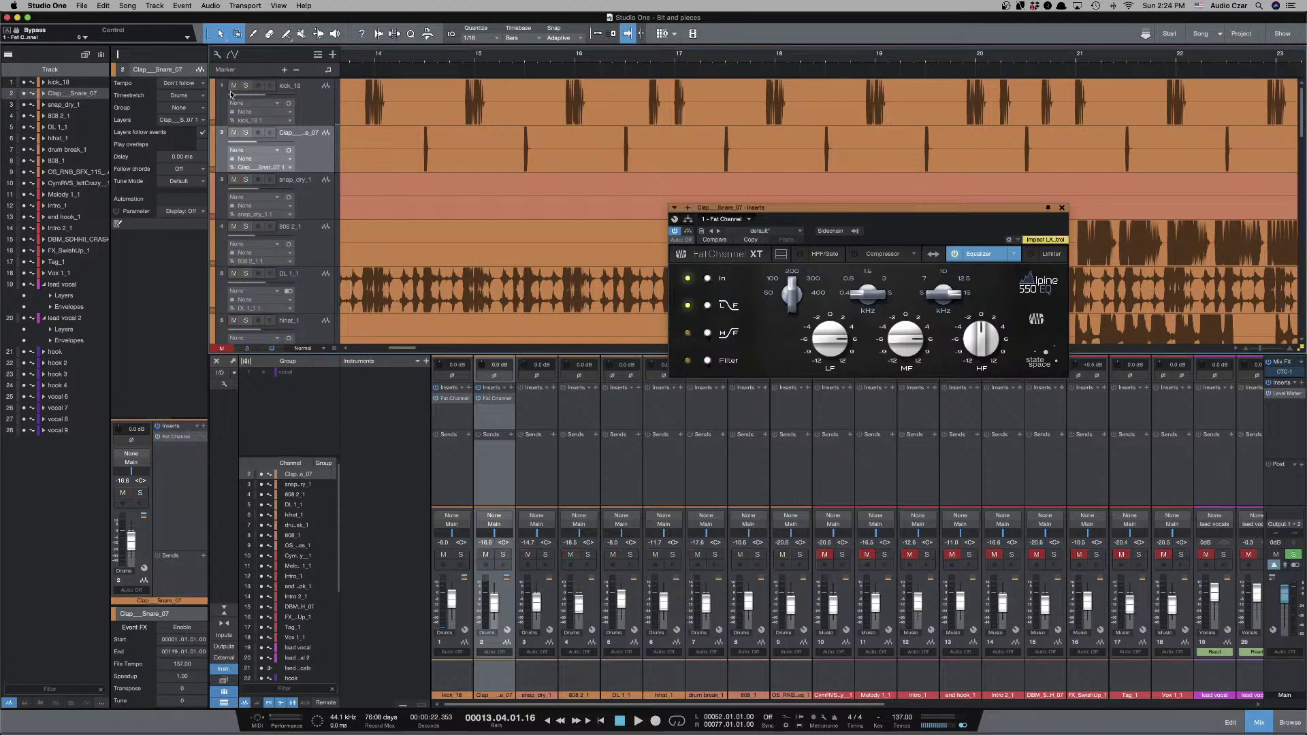
pyautogui.press('space')
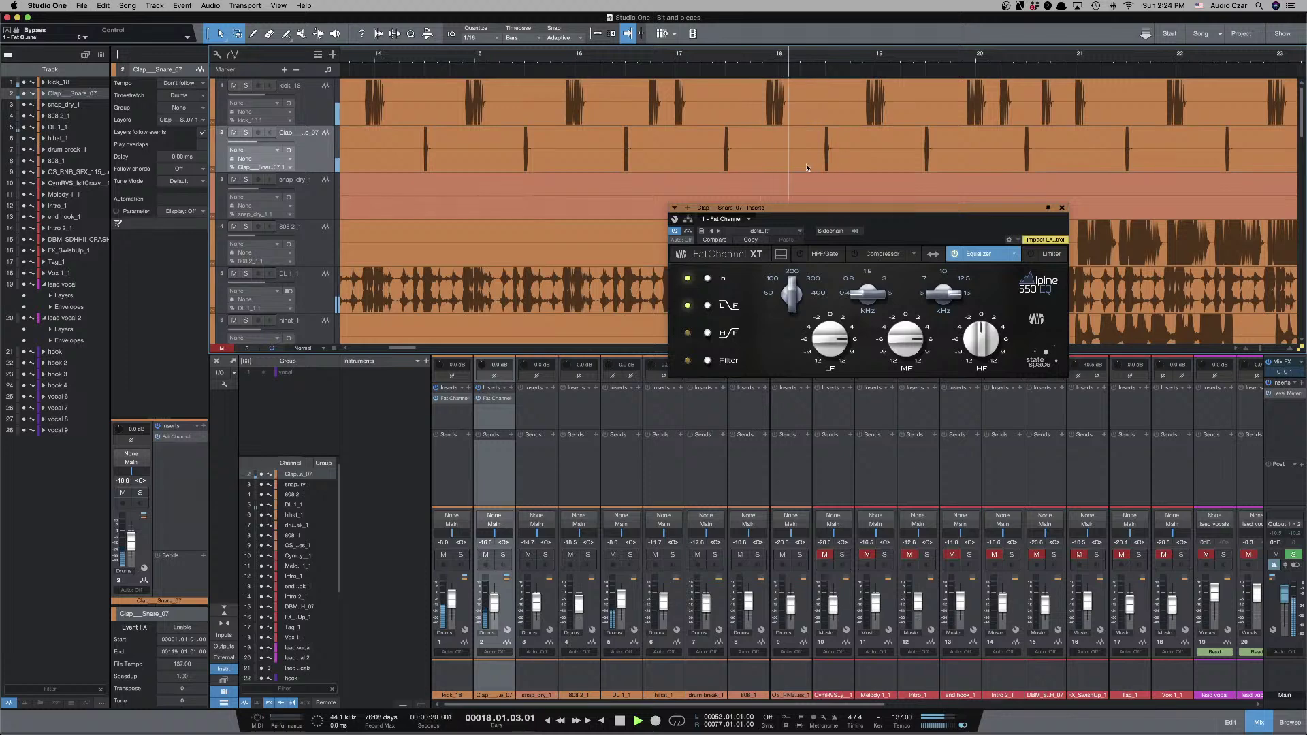
pyautogui.click(1061, 208)
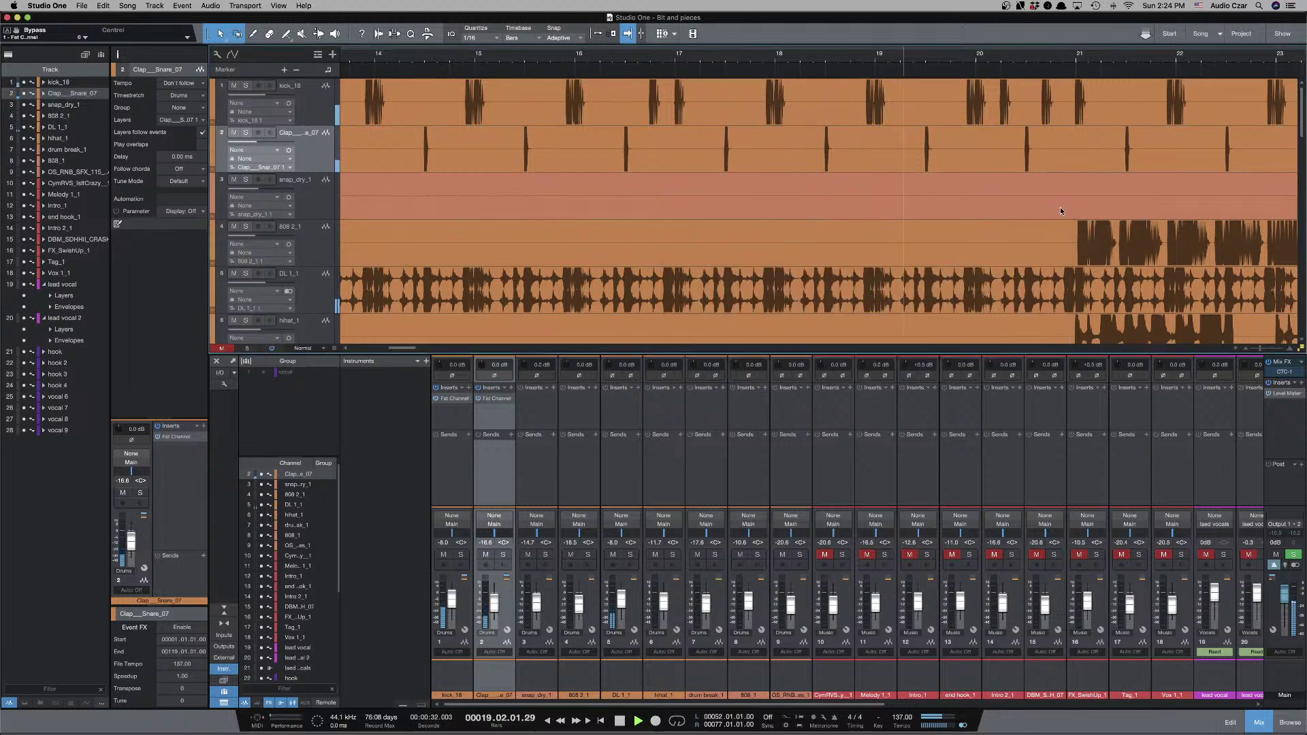
pyautogui.press('w')
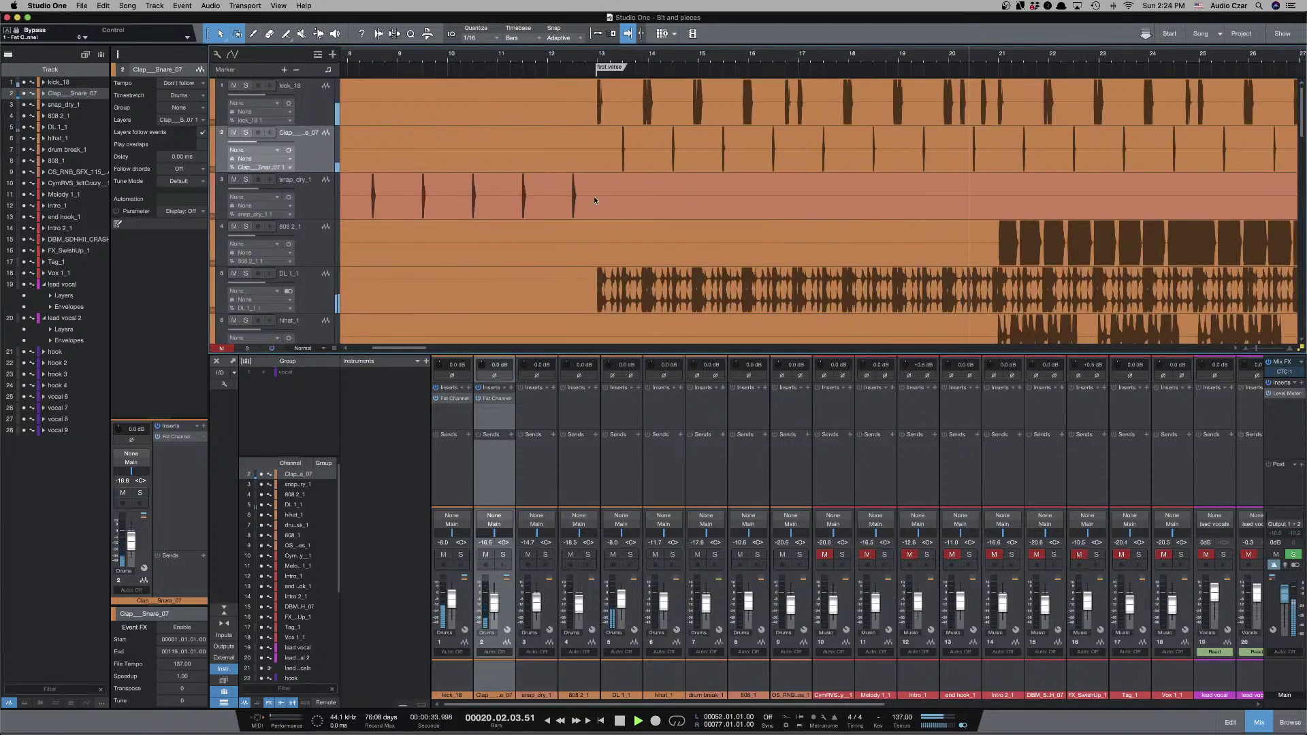
pyautogui.hscroll(-10, 613, 197)
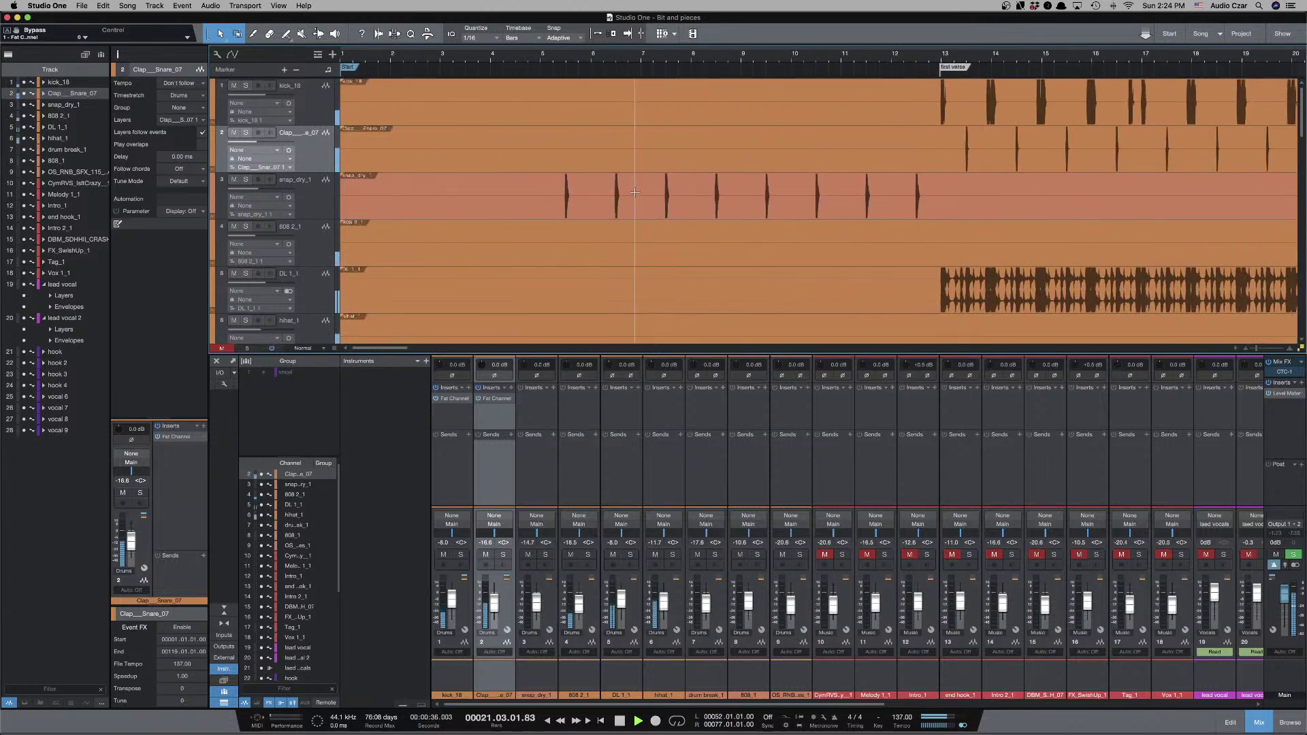
pyautogui.press('space')
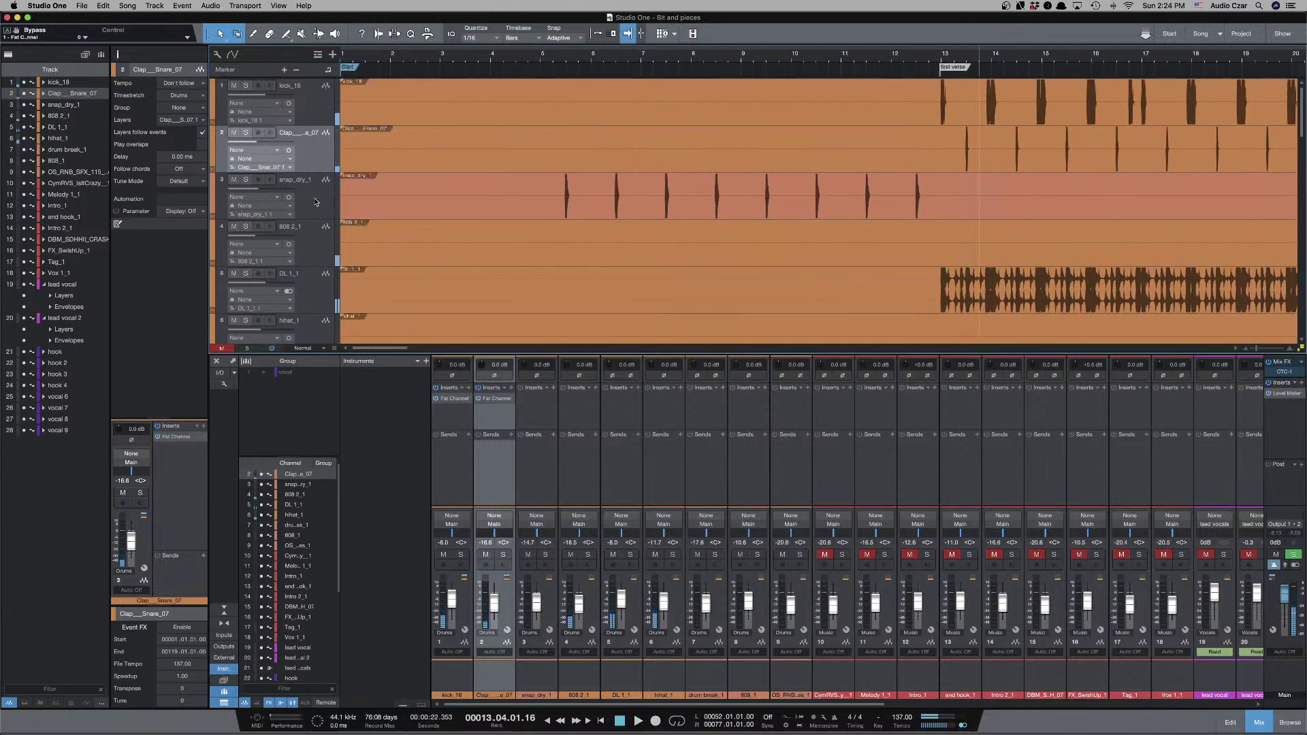
# Select the snap_dry_1 track and play its snaps in the intro from the song start.
pyautogui.click(316, 202)
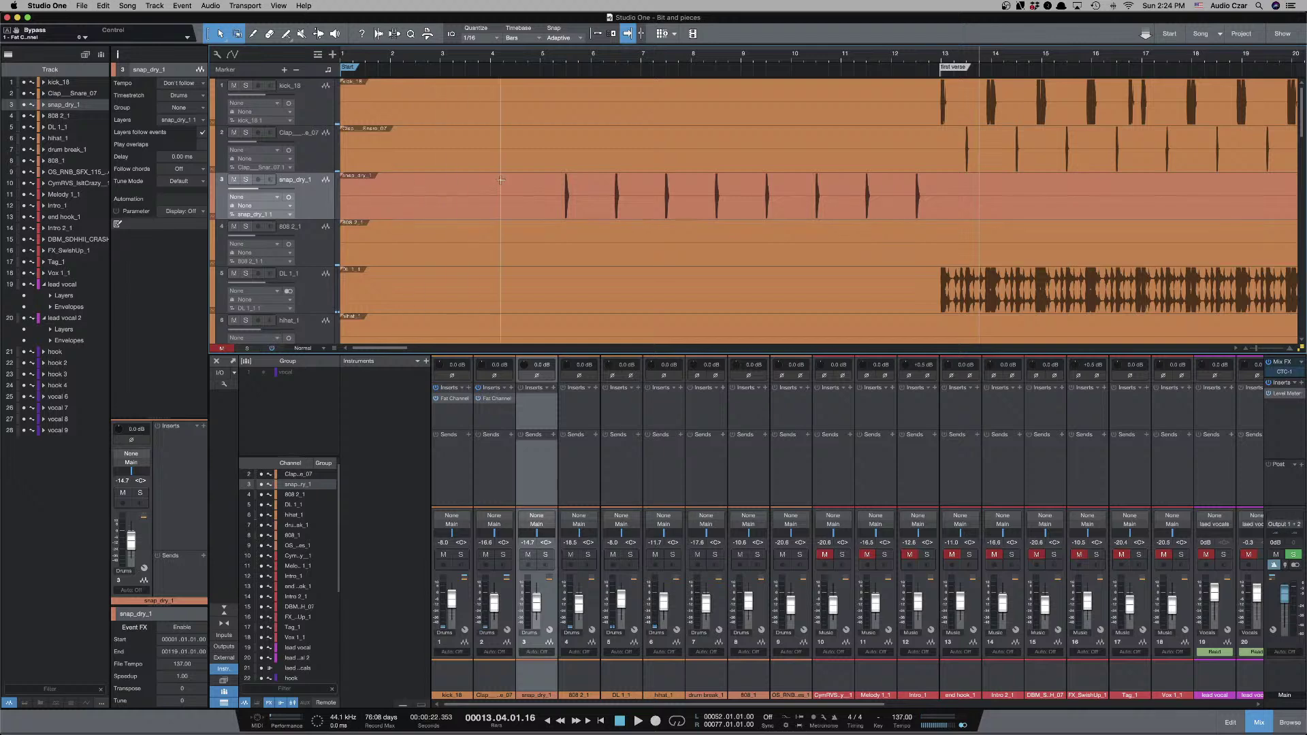
pyautogui.hscroll(10, 546, 204)
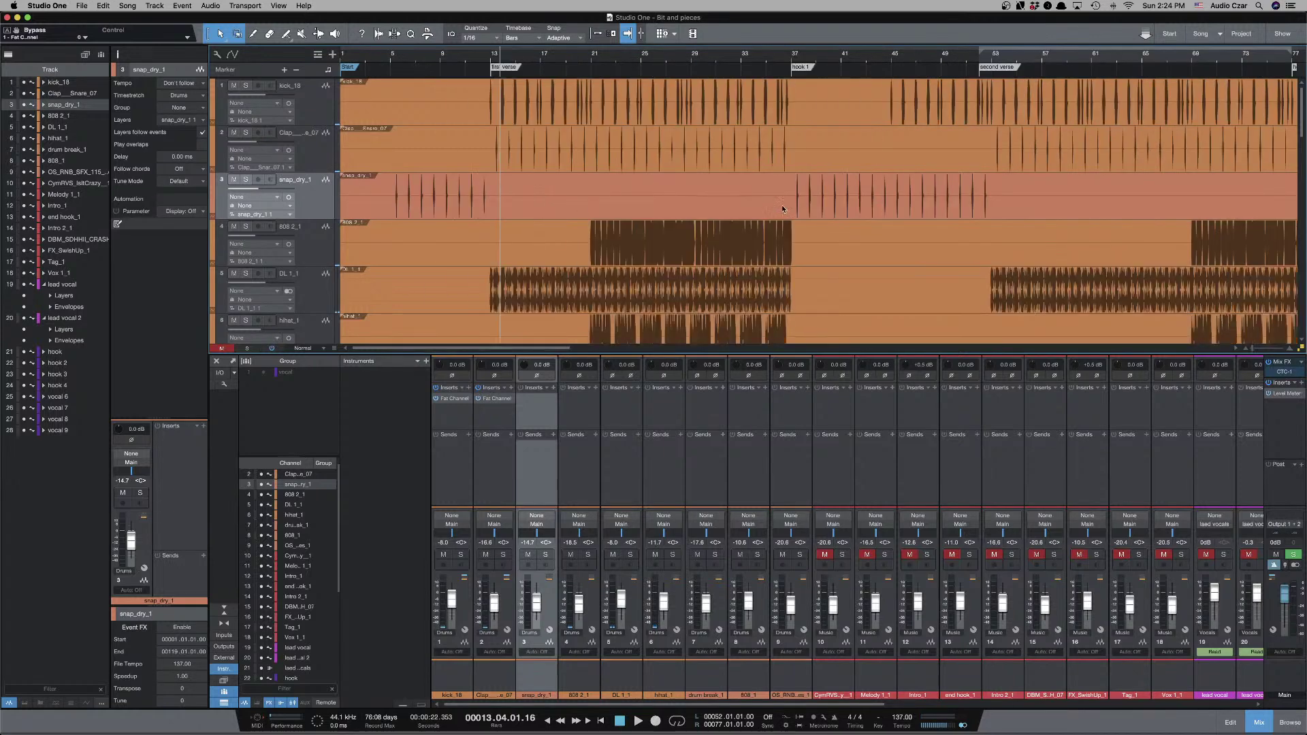
pyautogui.press('Home')
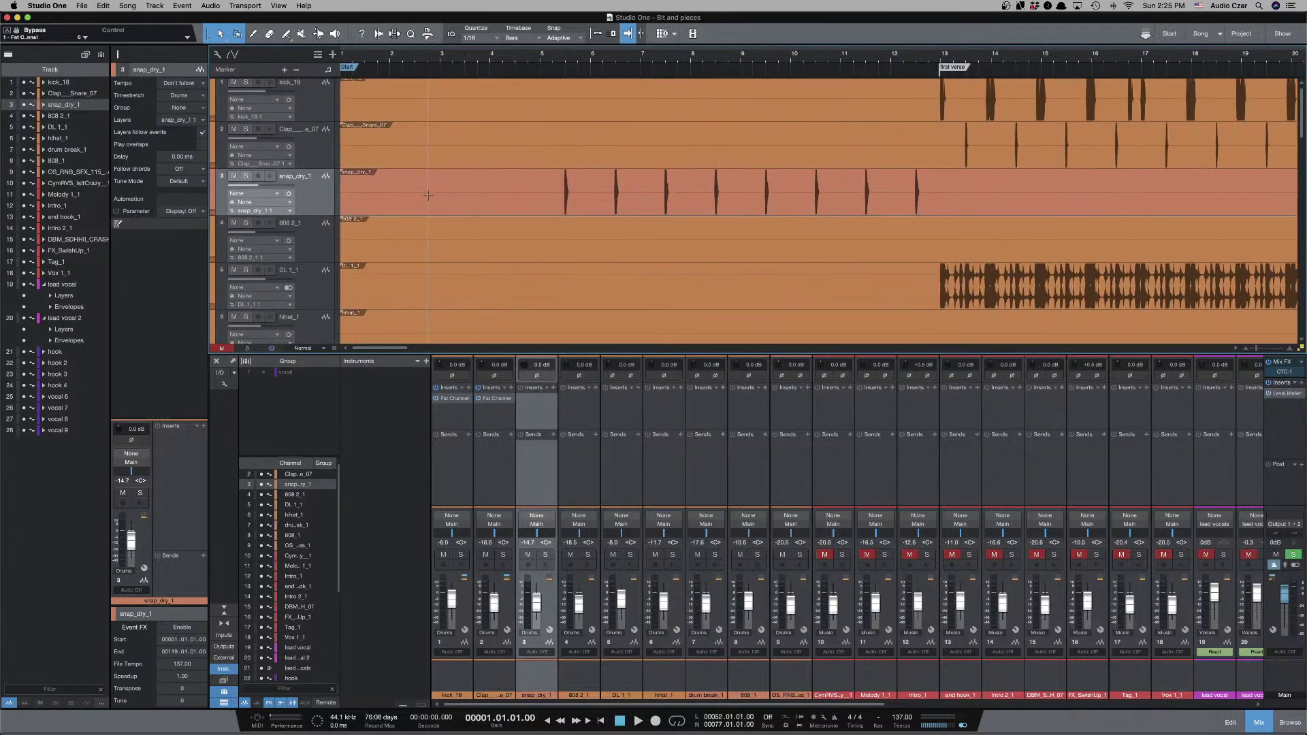
pyautogui.press('space')
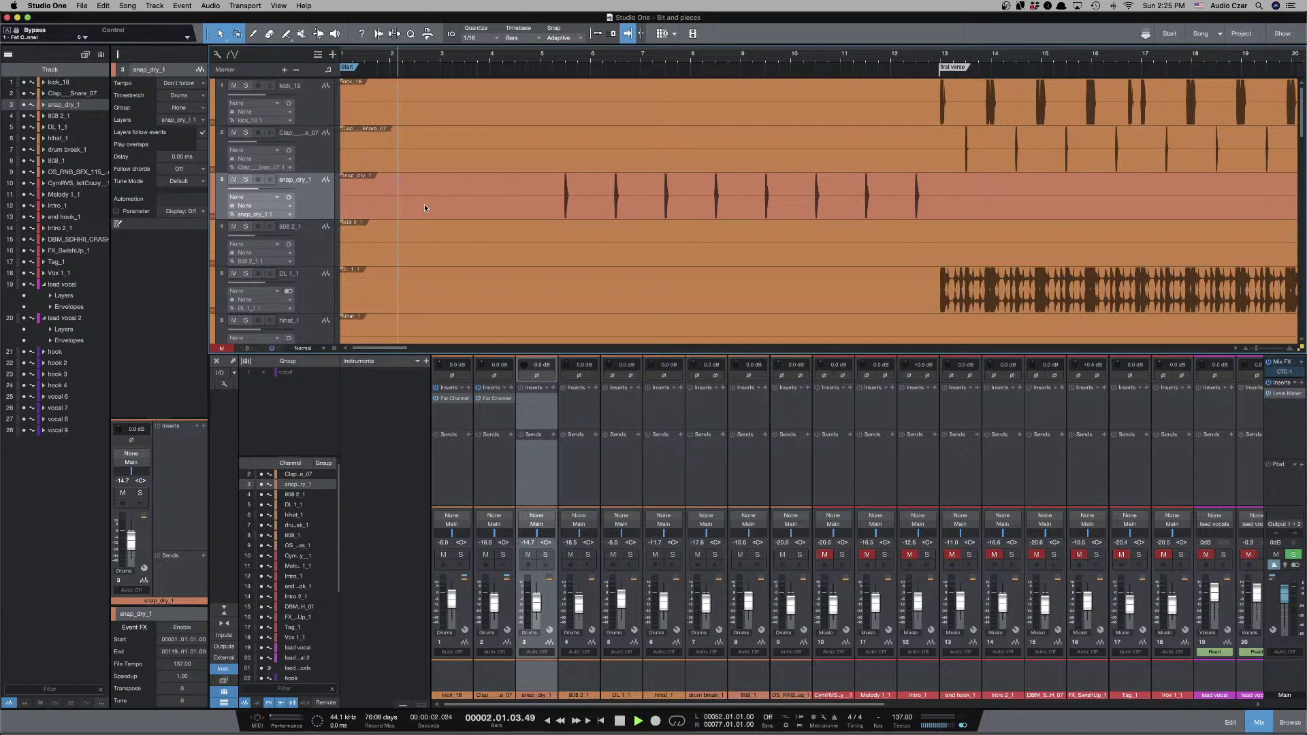
pyautogui.click(553, 197)
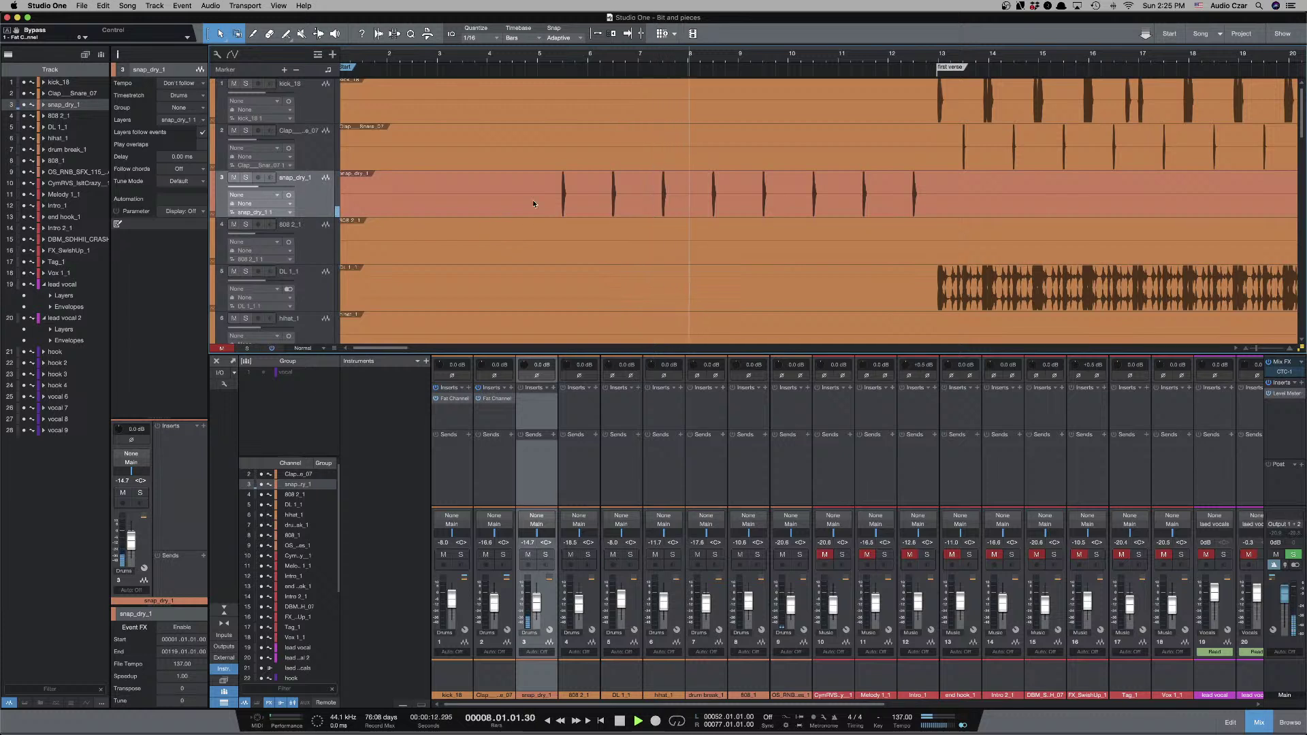
pyautogui.press('space')
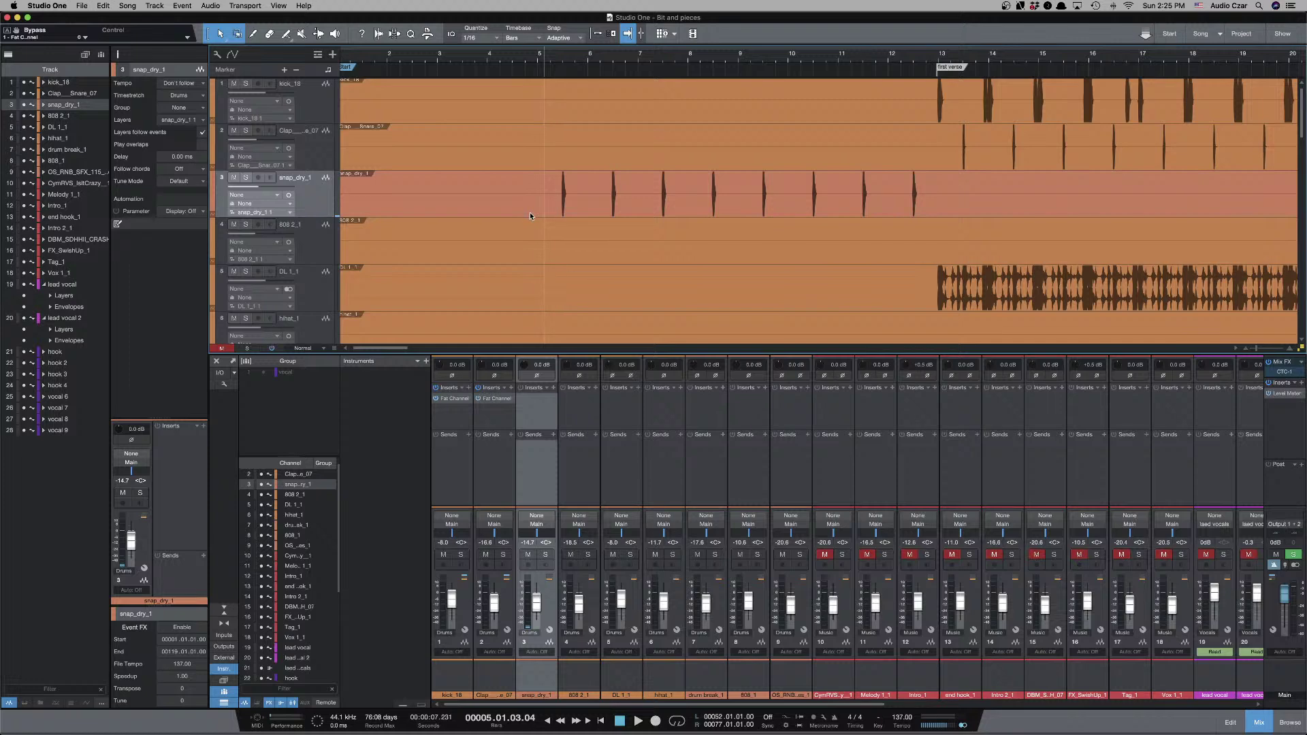
# Unmute the Music VCA and play the intro from the song start to hear the snaps with the music.
pyautogui.press('w')
pyautogui.hotkey('shift', 'w')
pyautogui.hotkey('shift', 'w')
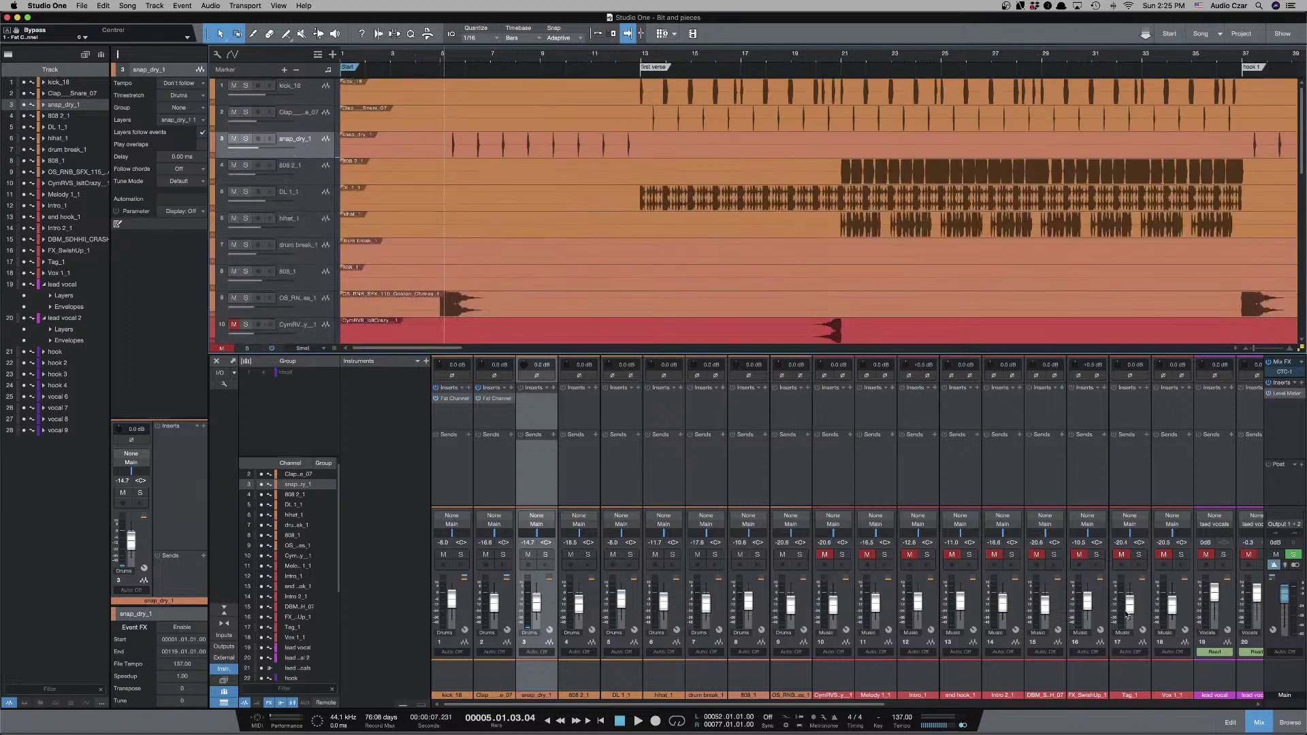
pyautogui.hscroll(10, 1037, 484)
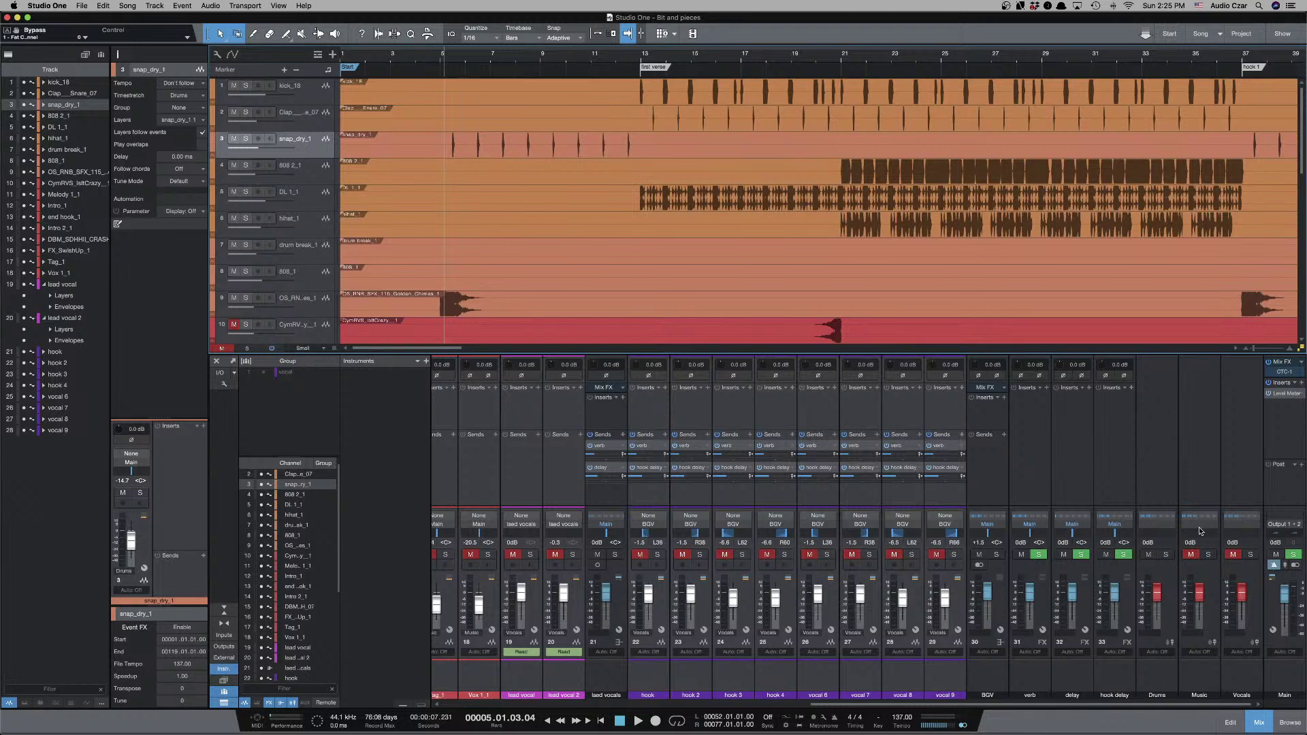
pyautogui.click(1191, 555)
pyautogui.press(',')
pyautogui.press('space')
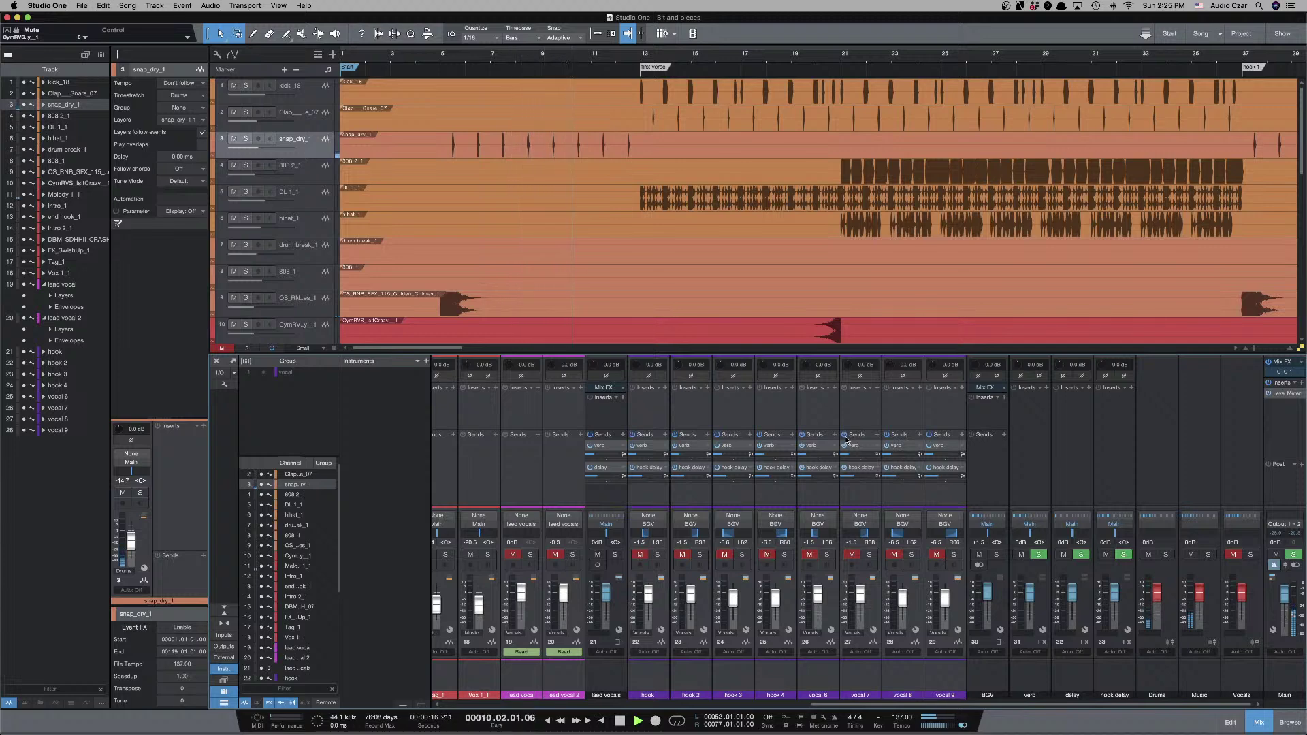
pyautogui.press('space')
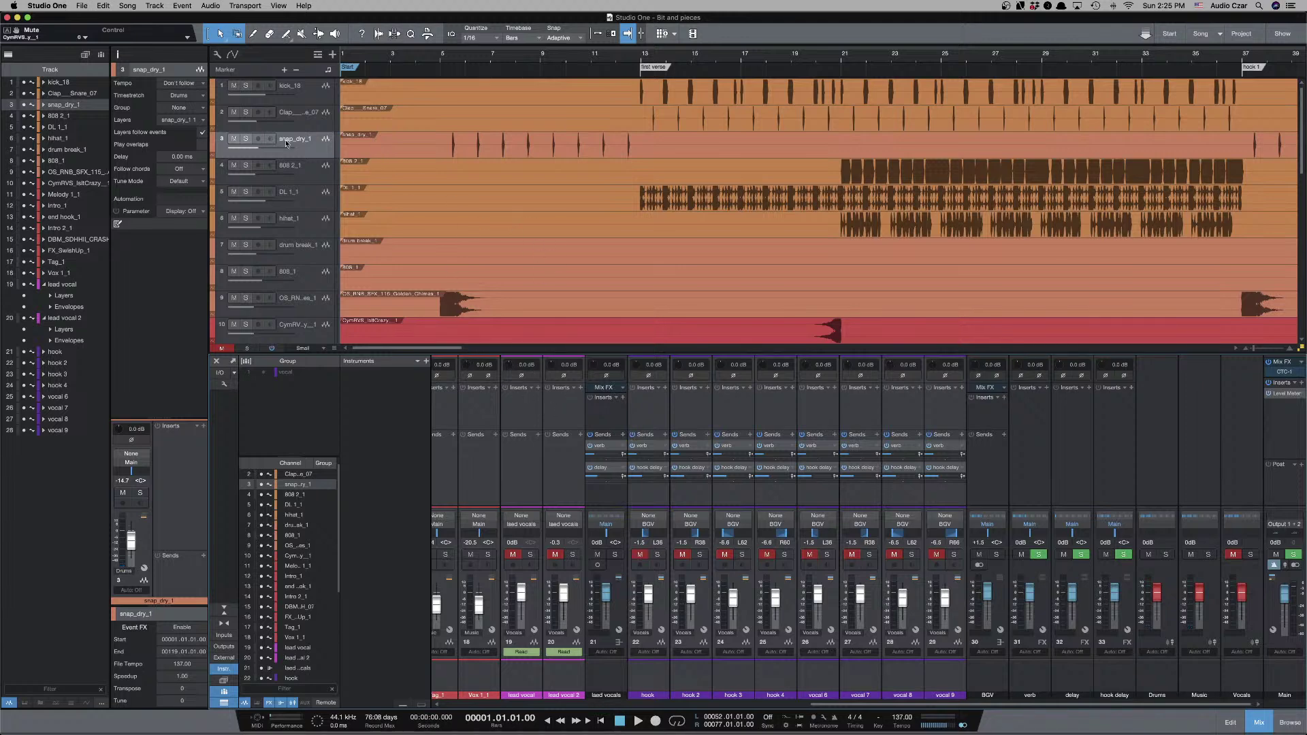
# Insert a Pro EQ on the snap_dry_1 channel.
pyautogui.click(326, 143)
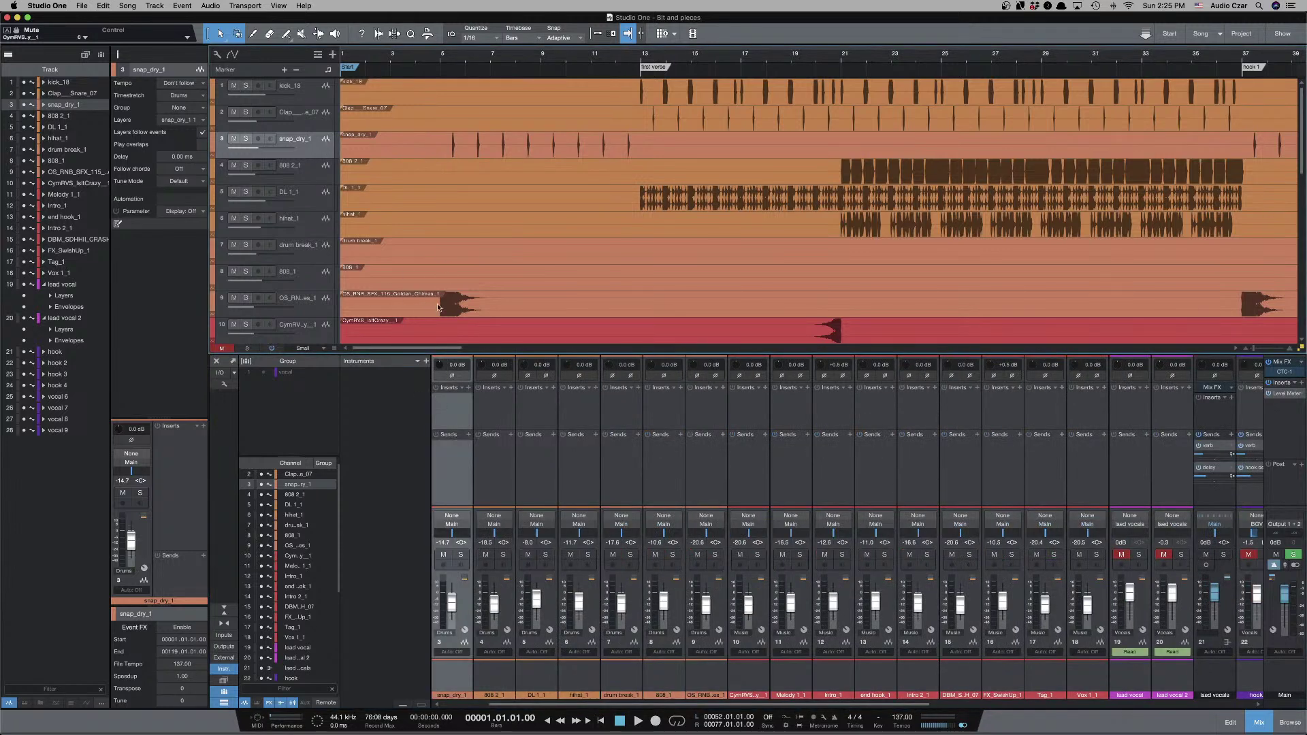
pyautogui.hscroll(-3, 626, 414)
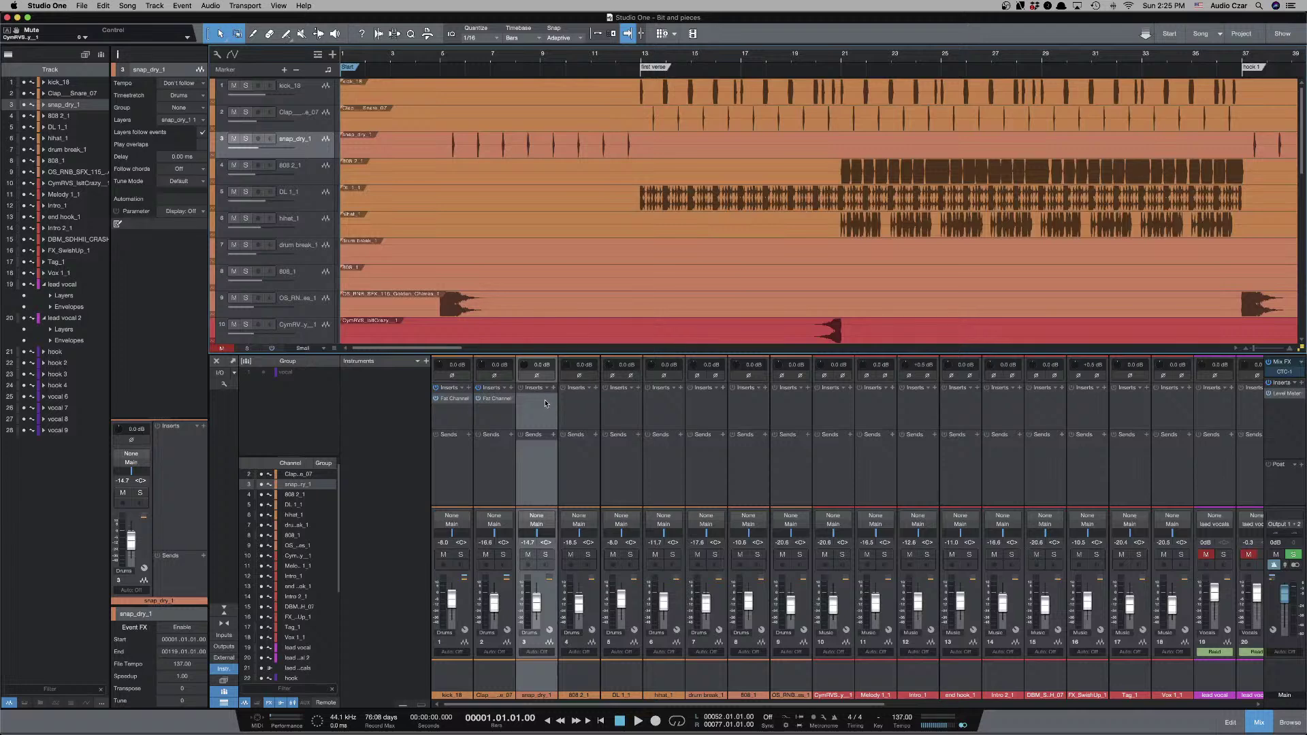
pyautogui.click(554, 388)
pyautogui.write('p')
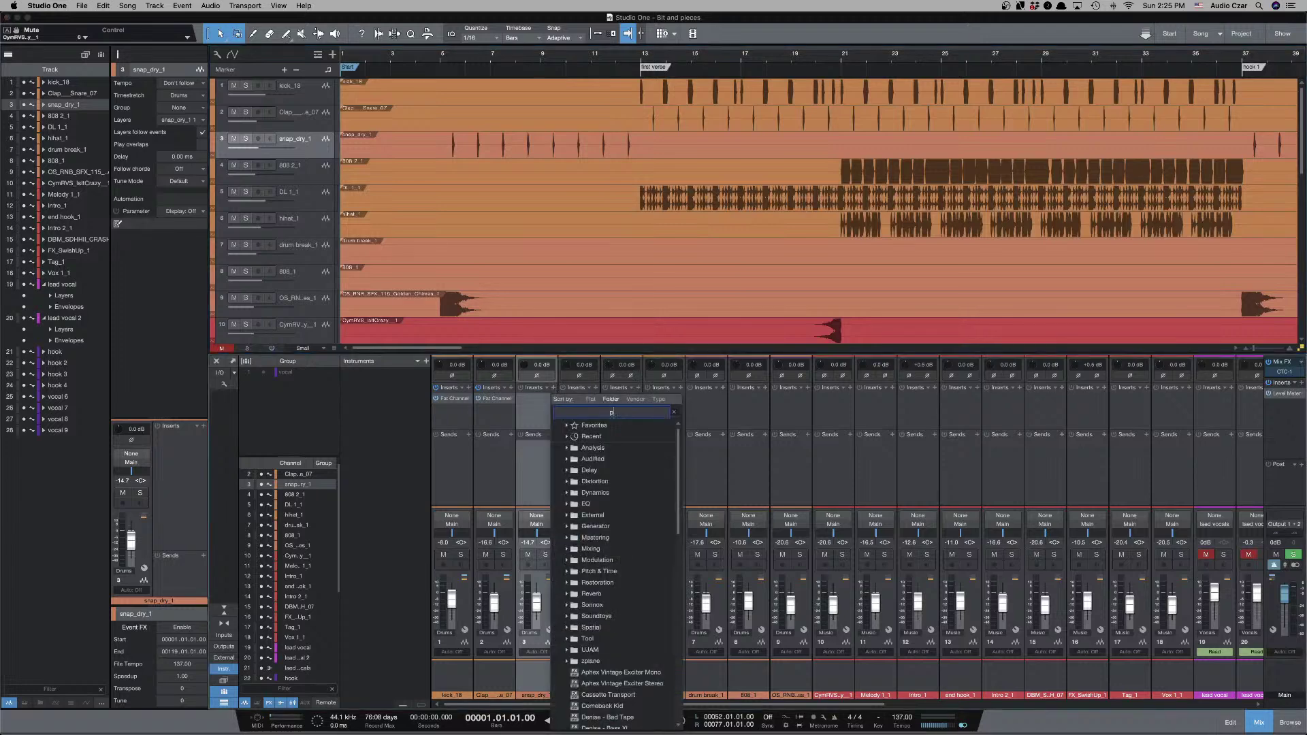
pyautogui.write('ro')
pyautogui.press('Return')
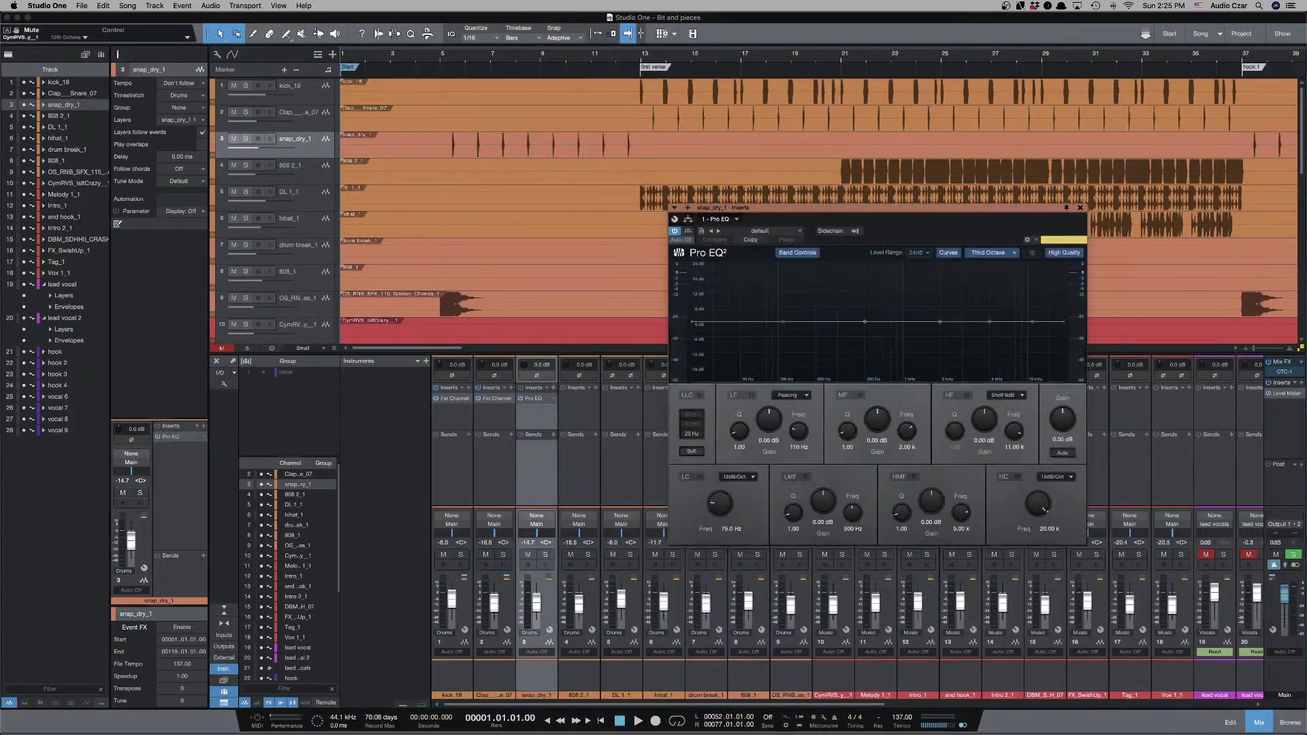
# While the intro plays from bar 5, enable the snap's Pro EQ low cut at 24 dB/Oct and 130 Hz.
pyautogui.click(443, 144)
pyautogui.press('space')
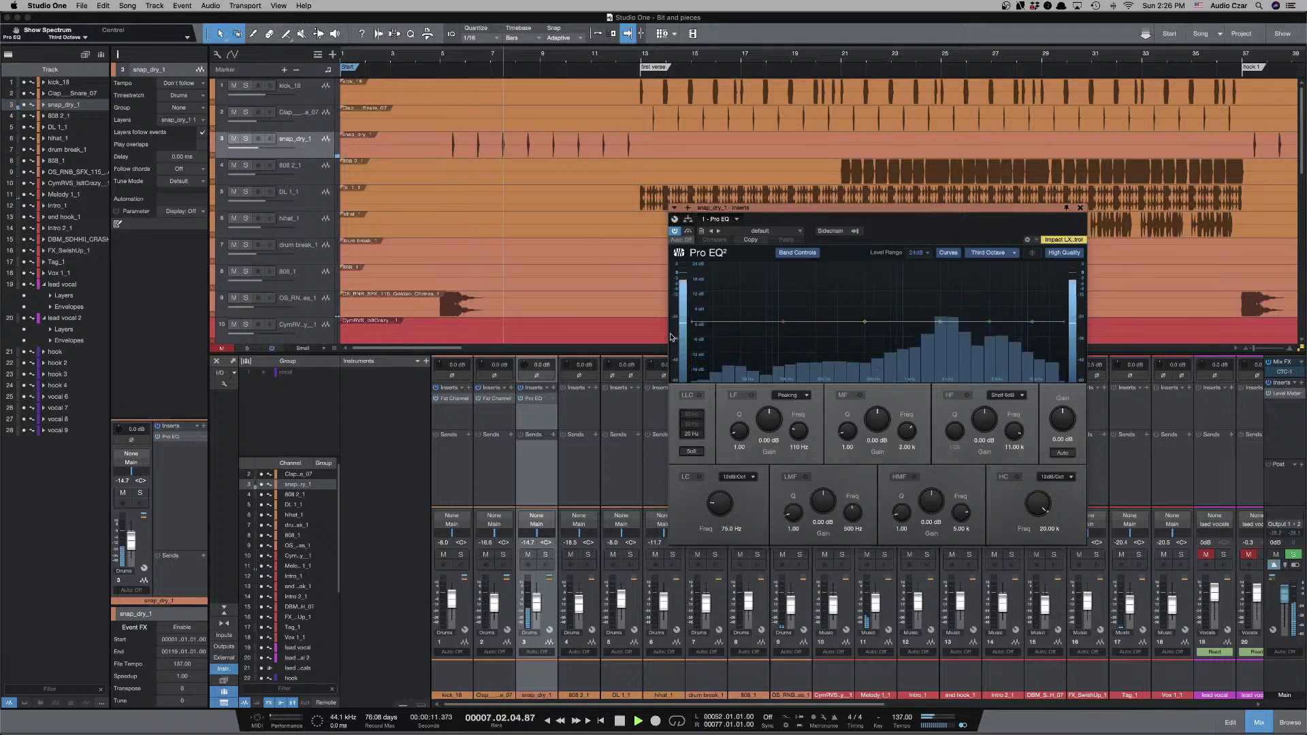
pyautogui.click(699, 477)
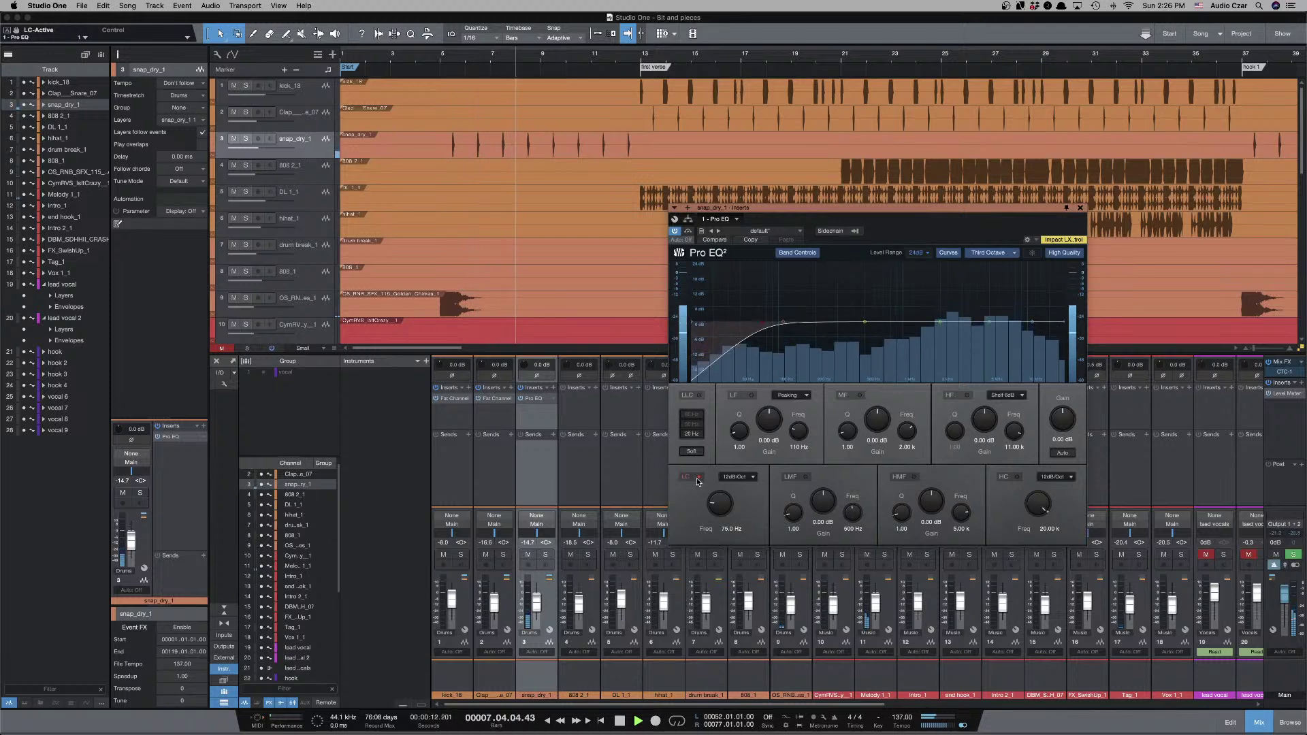
pyautogui.click(738, 476)
pyautogui.click(747, 510)
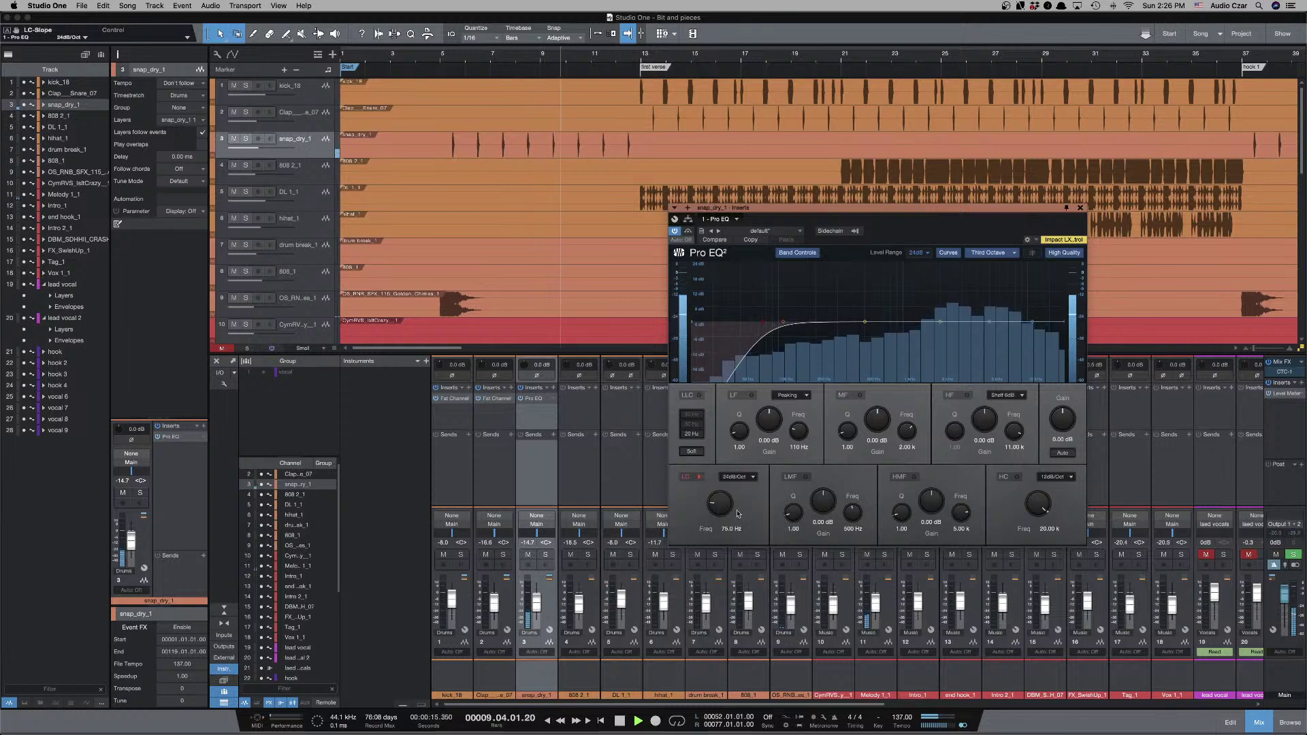
pyautogui.moveTo(723, 503); pyautogui.dragTo(725, 492)
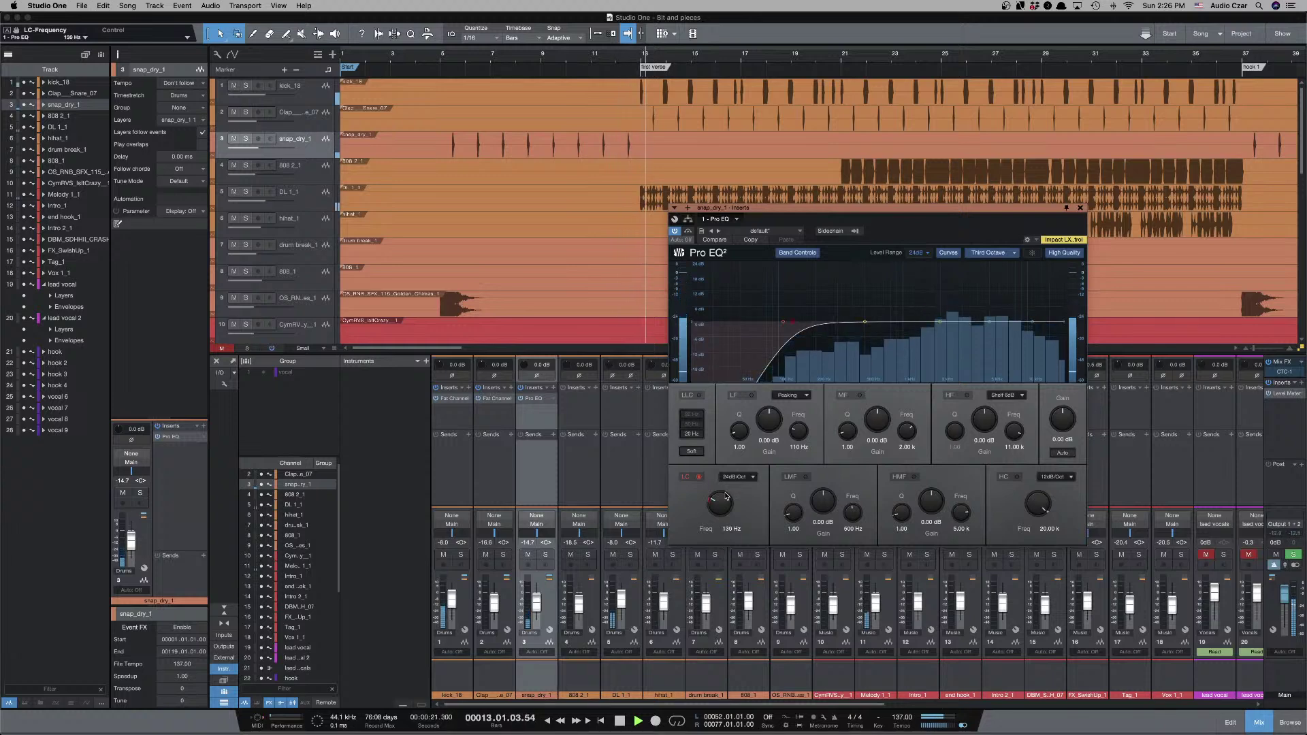
pyautogui.press('space')
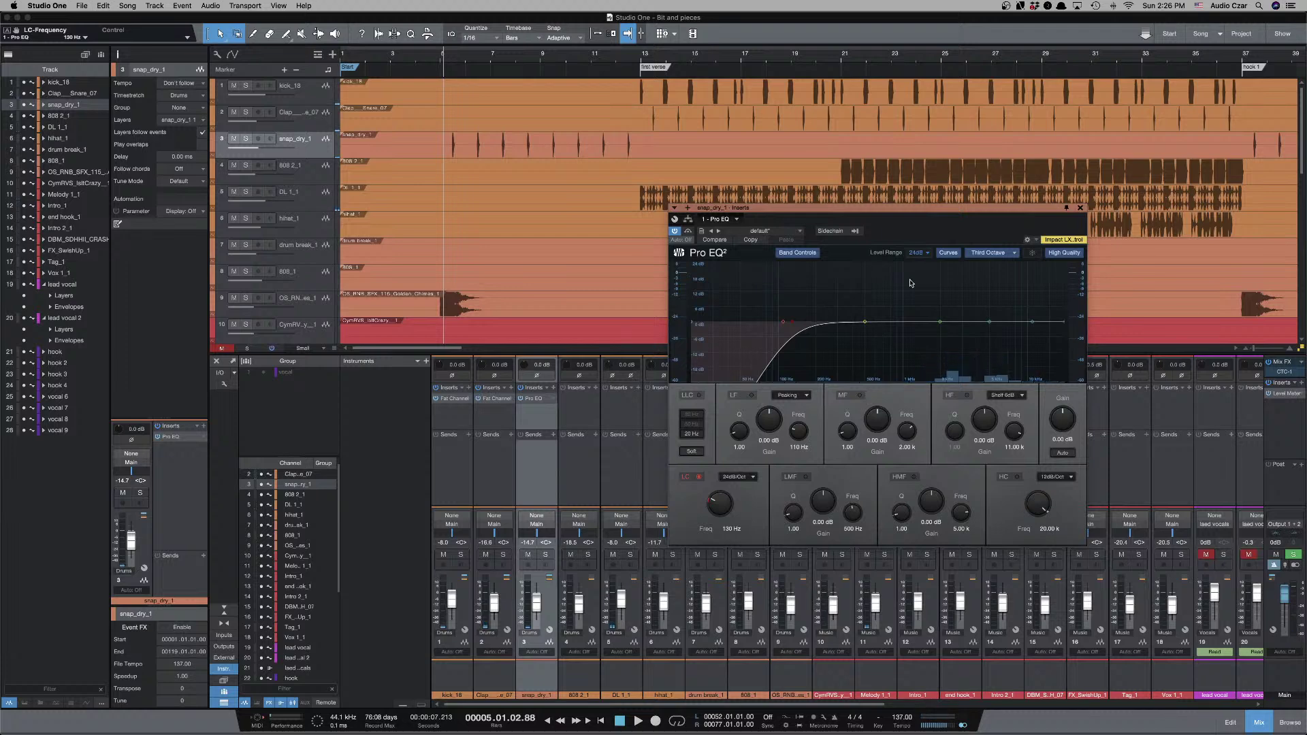
pyautogui.click(1079, 209)
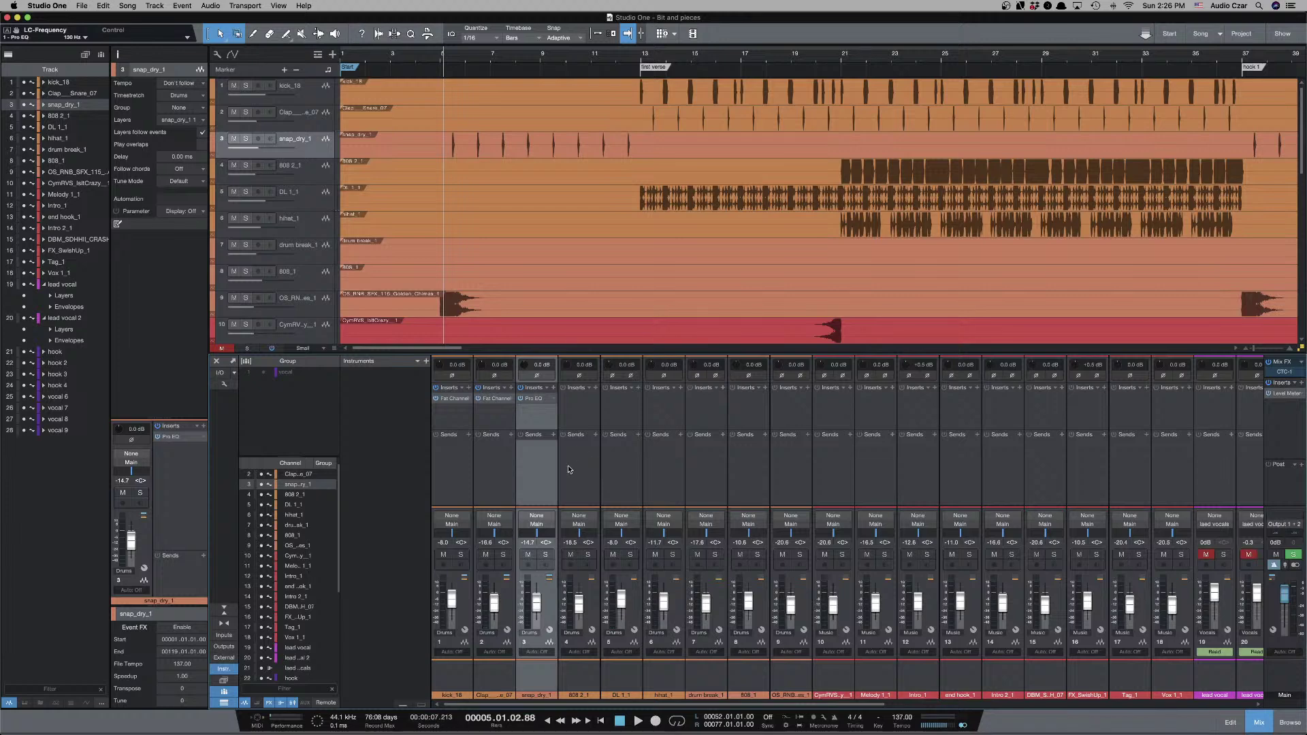
# Find the Room Reverb effect and add it as a send on the snap_dry_1 channel with its own FX channel.
pyautogui.press('F5')
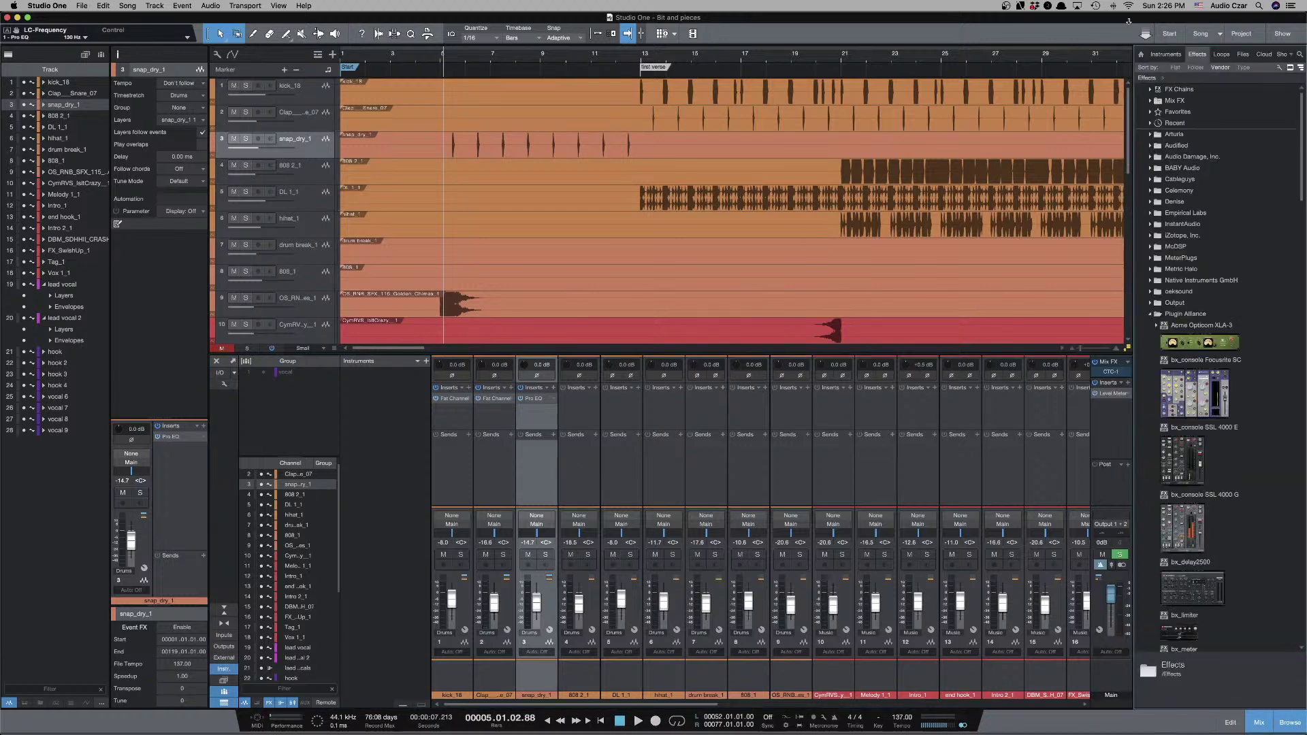
pyautogui.click(1300, 55)
pyautogui.write('room')
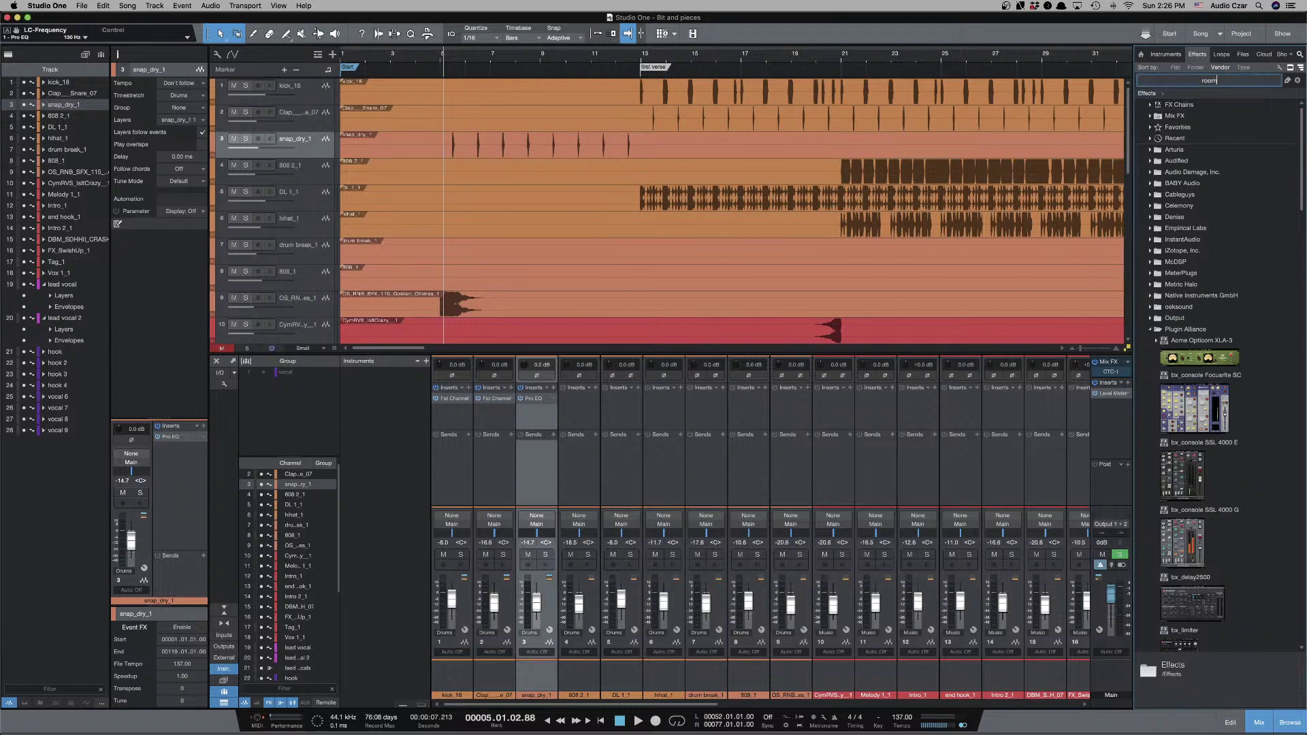
pyautogui.moveTo(1163, 133); pyautogui.dragTo(572, 484)
pyautogui.moveTo(533, 477); pyautogui.dragTo(535, 477)
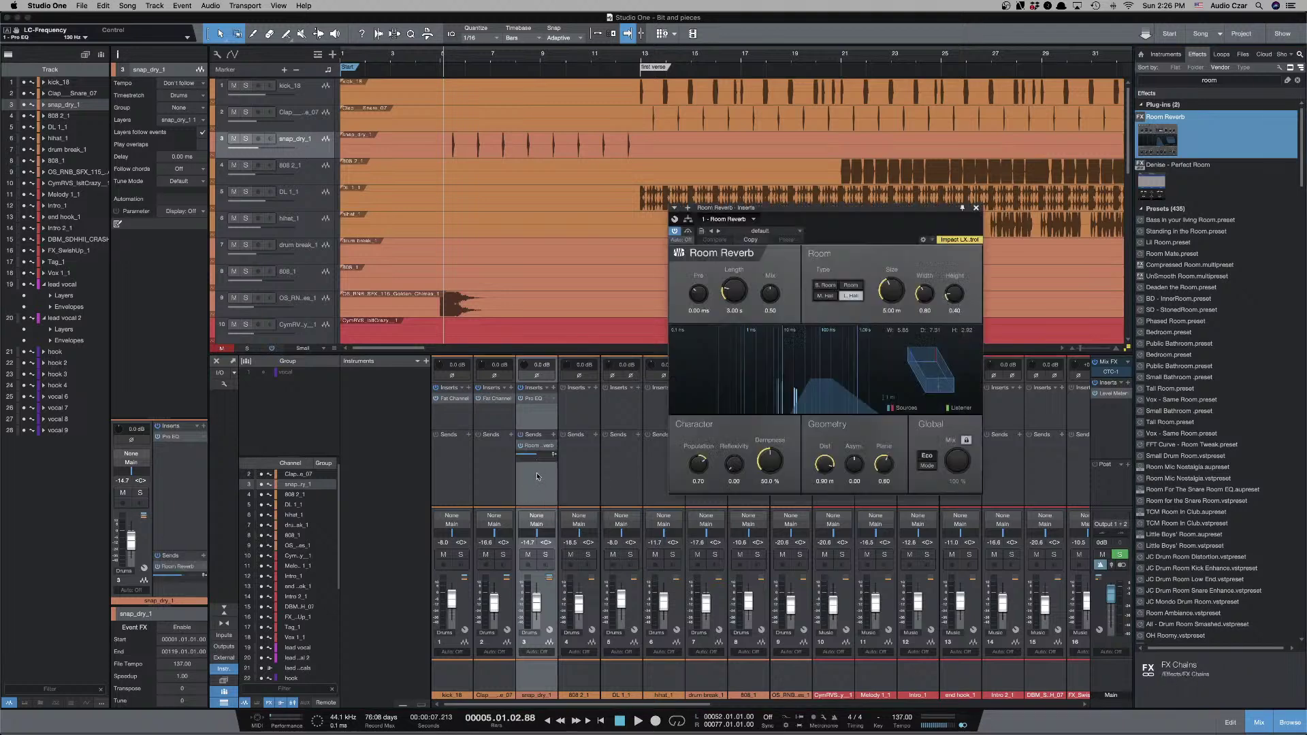
pyautogui.press('F5')
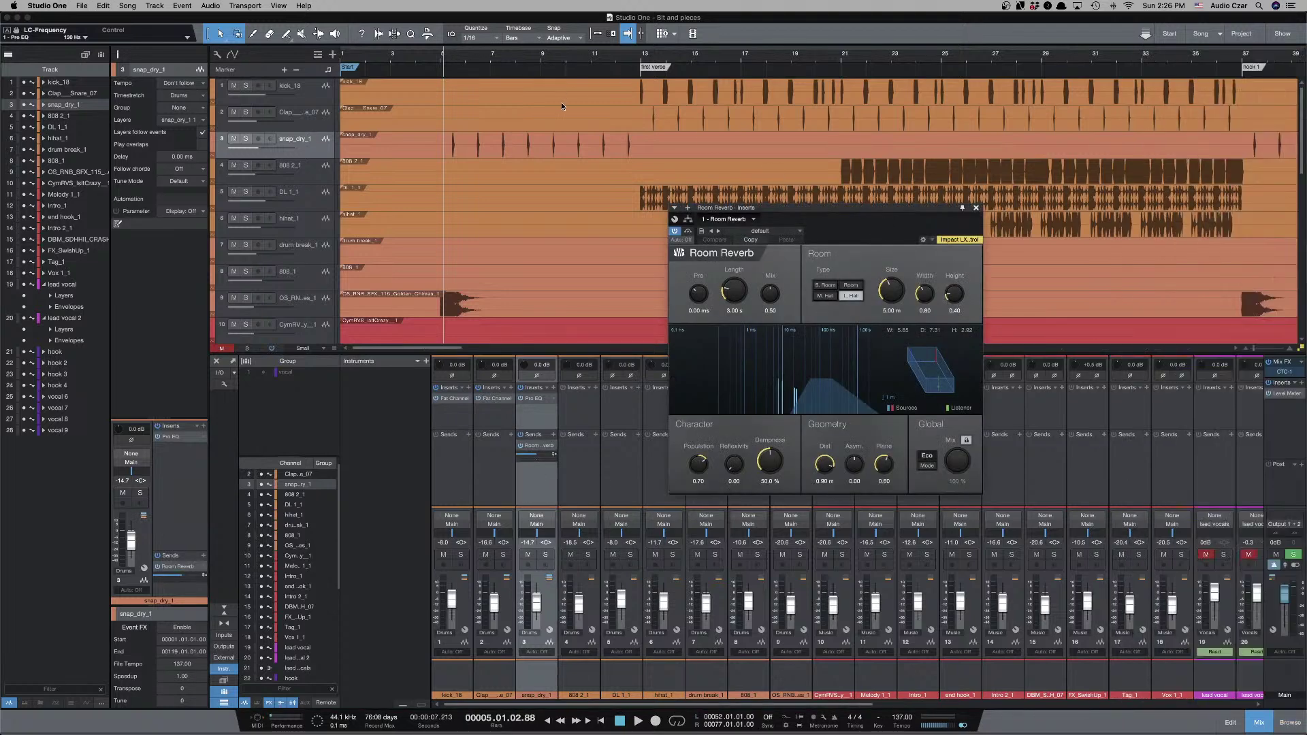
# Play the song from bar 5 and replay it to hear the snaps with the new reverb.
pyautogui.press('space')
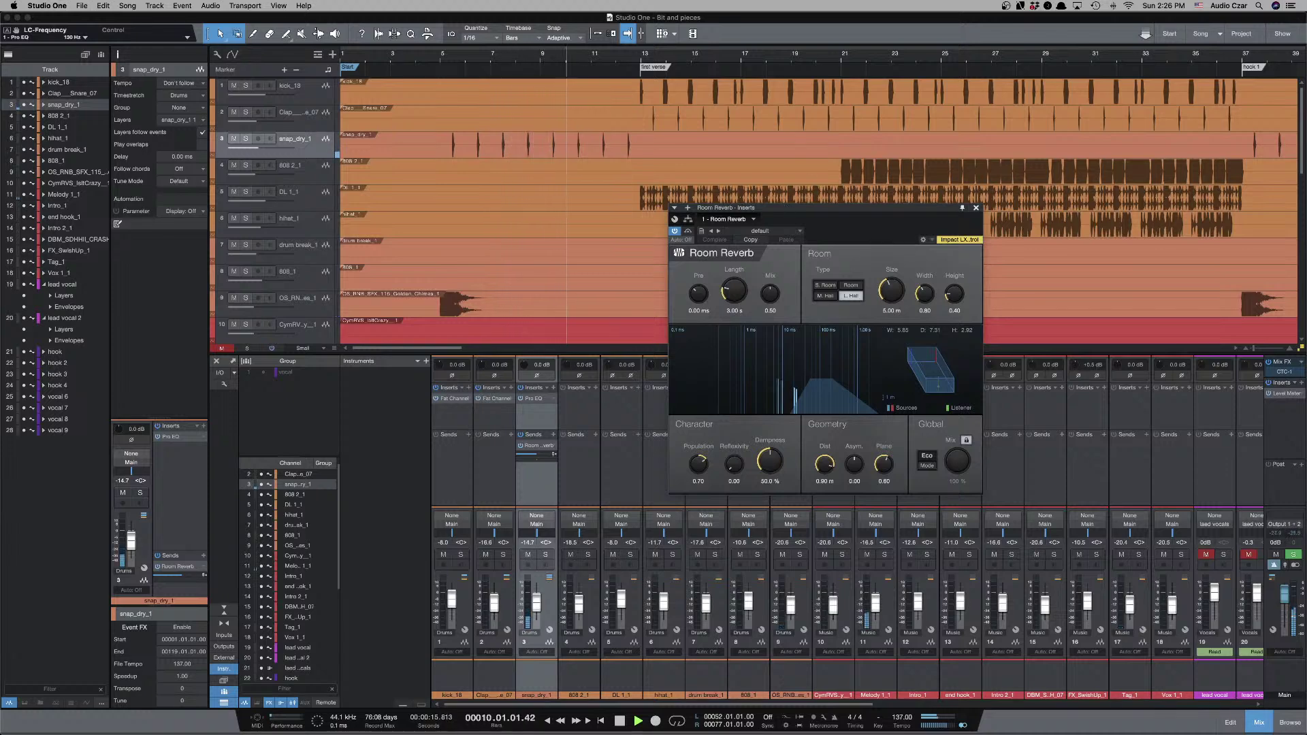
pyautogui.press('super+Tab')
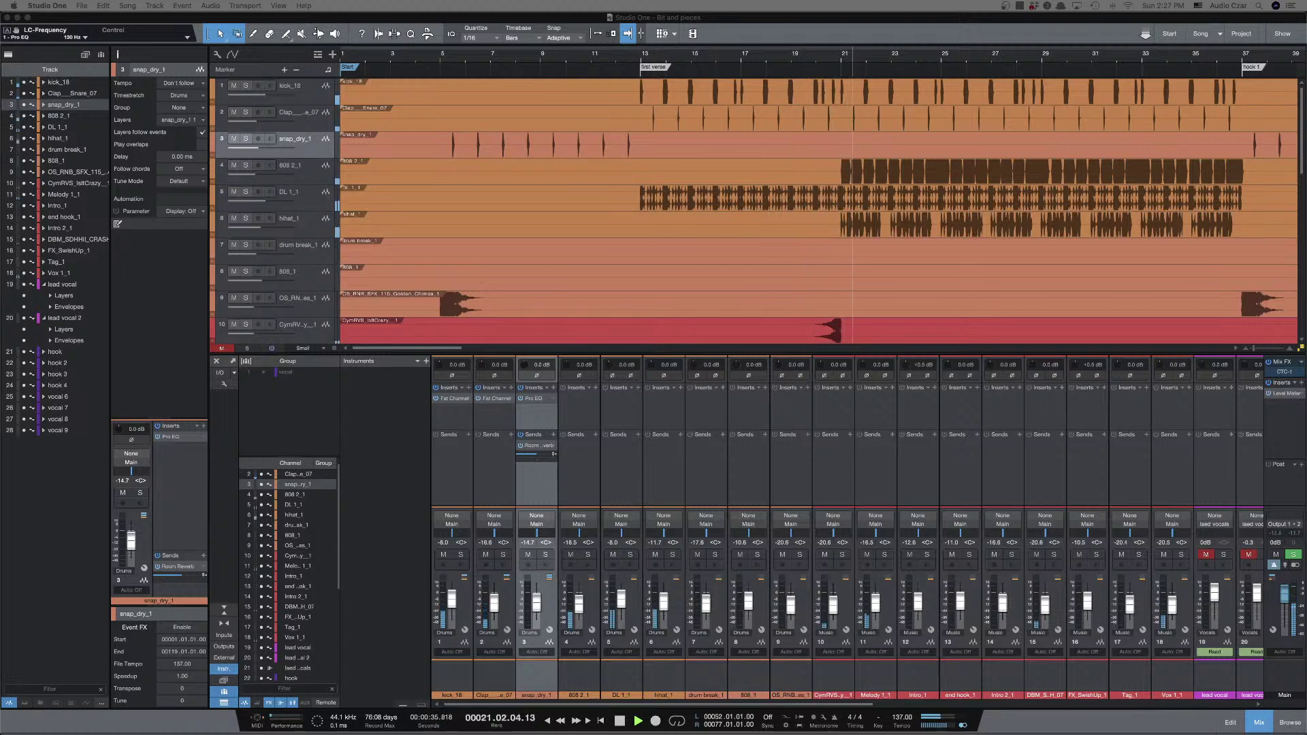
pyautogui.press('space')
pyautogui.press('space')
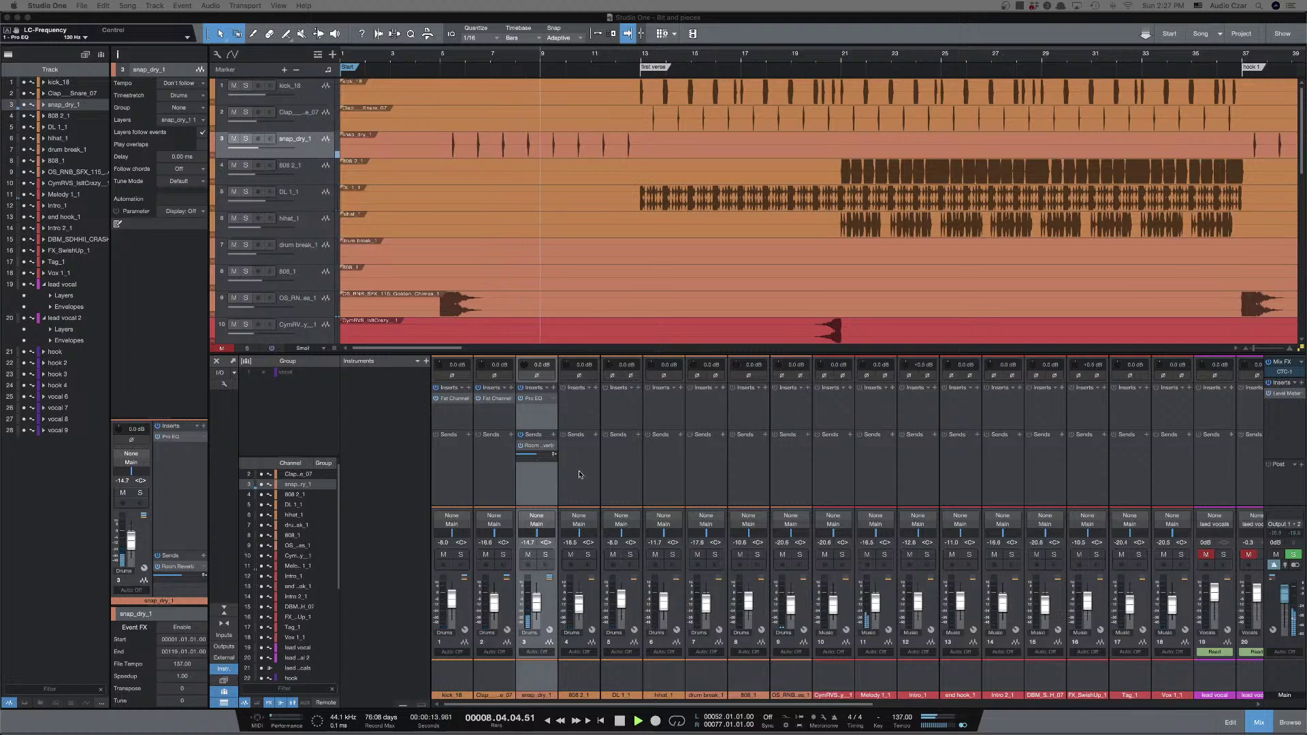
# Rename the Room Reverb FX channel as snap verb.
pyautogui.hscroll(10, 579, 475)
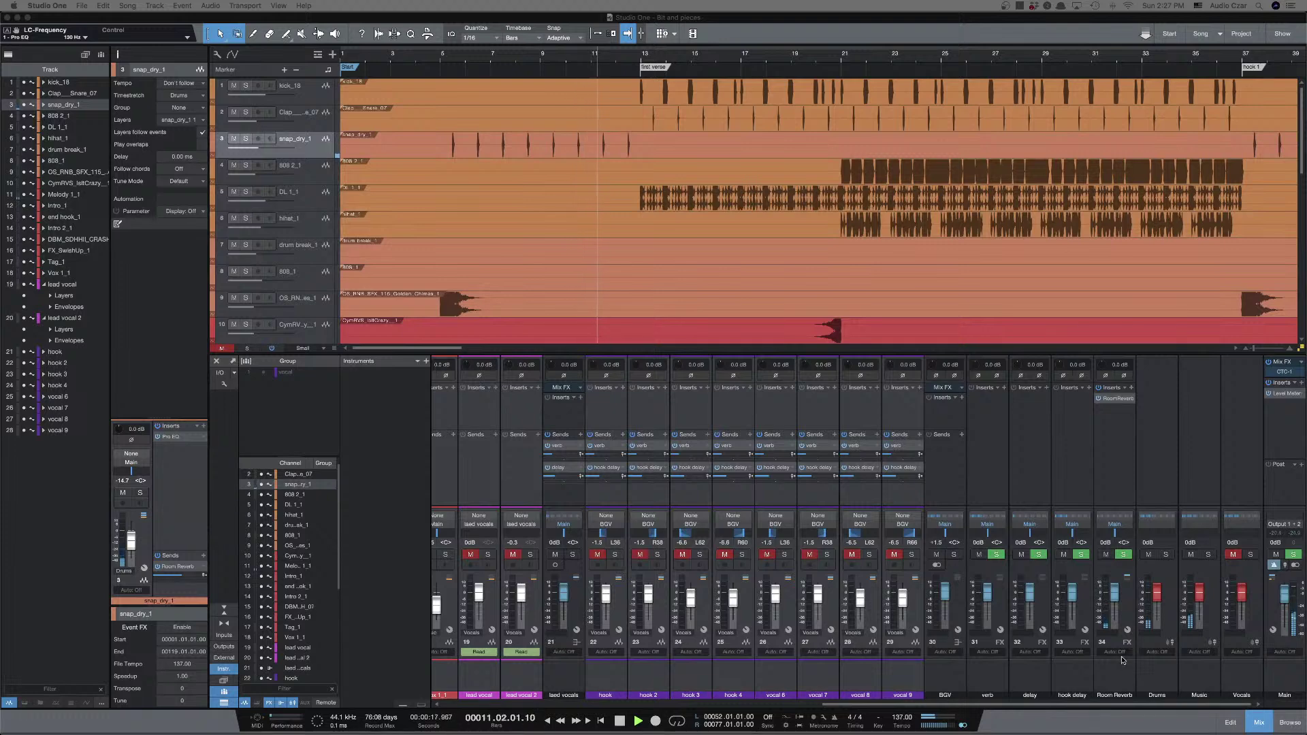
pyautogui.doubleClick(1115, 698)
pyautogui.write('snap ver')
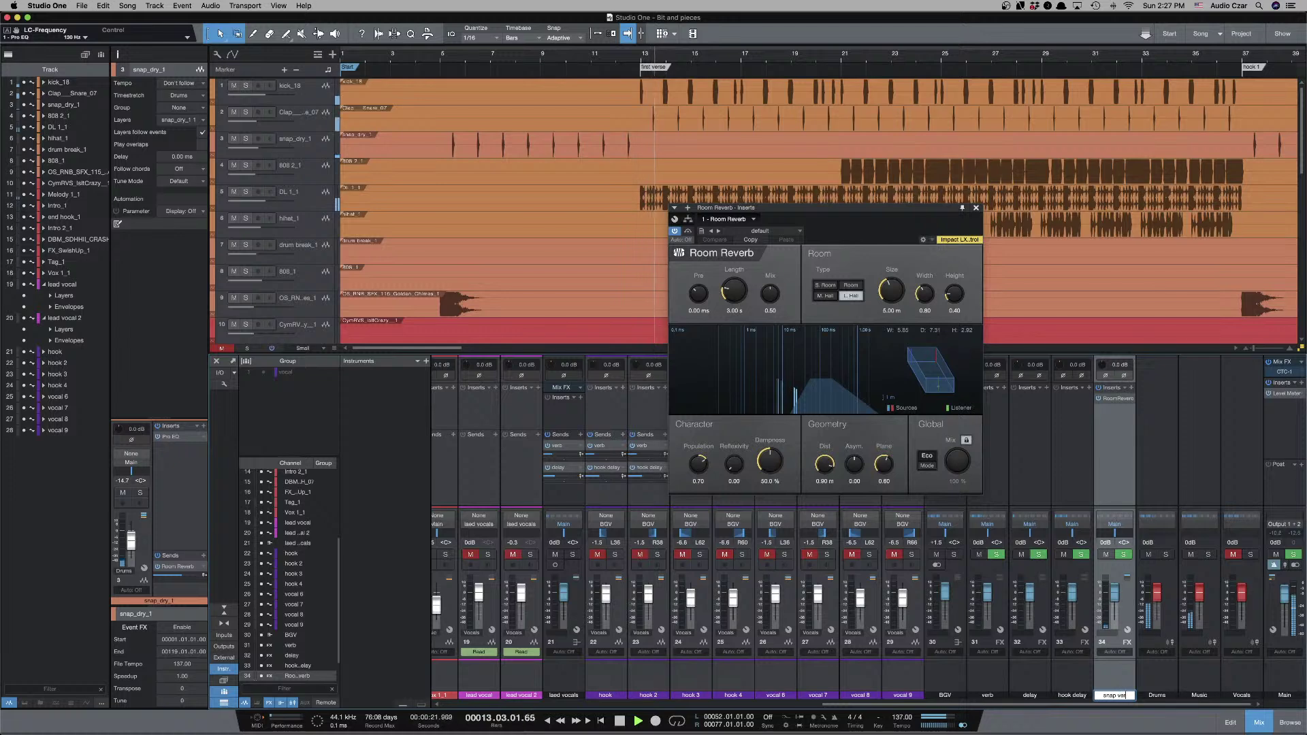
pyautogui.write('b')
pyautogui.press('Return')
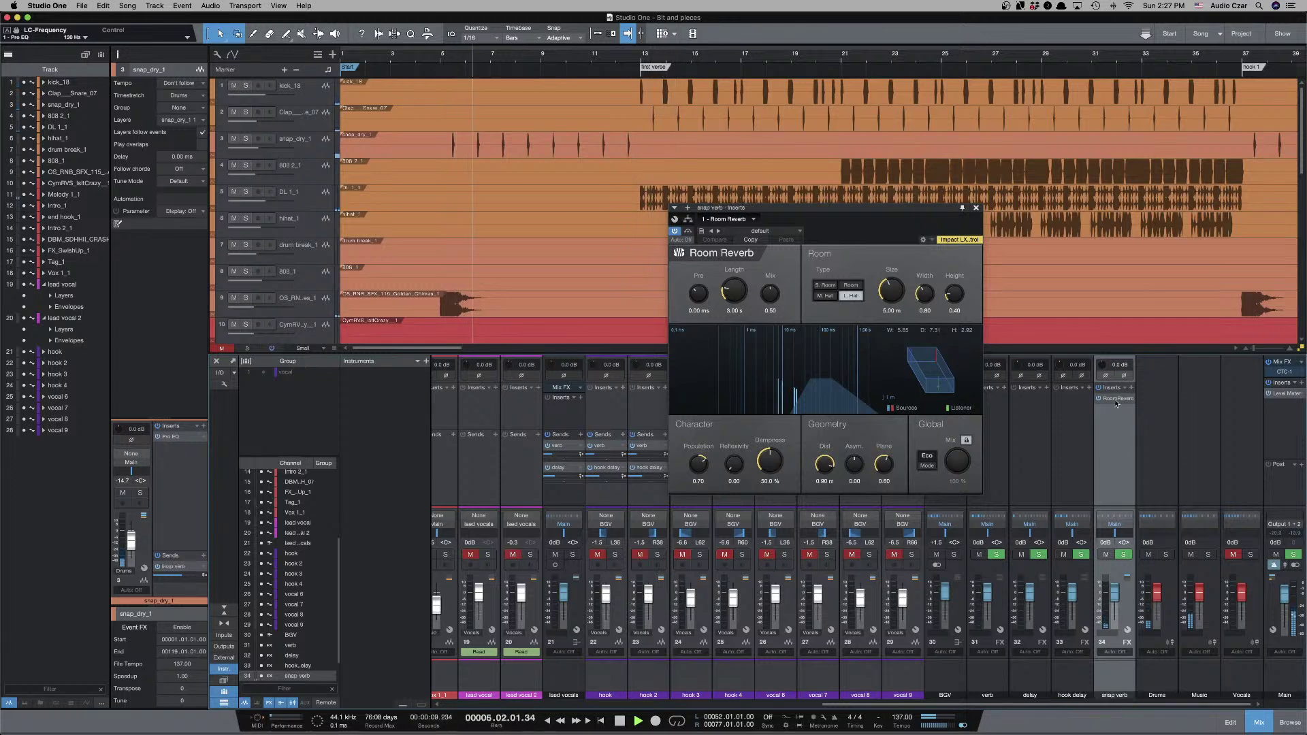
# During playback, set the snap verb's room size to 2.82 m and reverb length to 1.20 s, and restart from bar 5.
pyautogui.moveTo(891, 291); pyautogui.dragTo(889, 304)
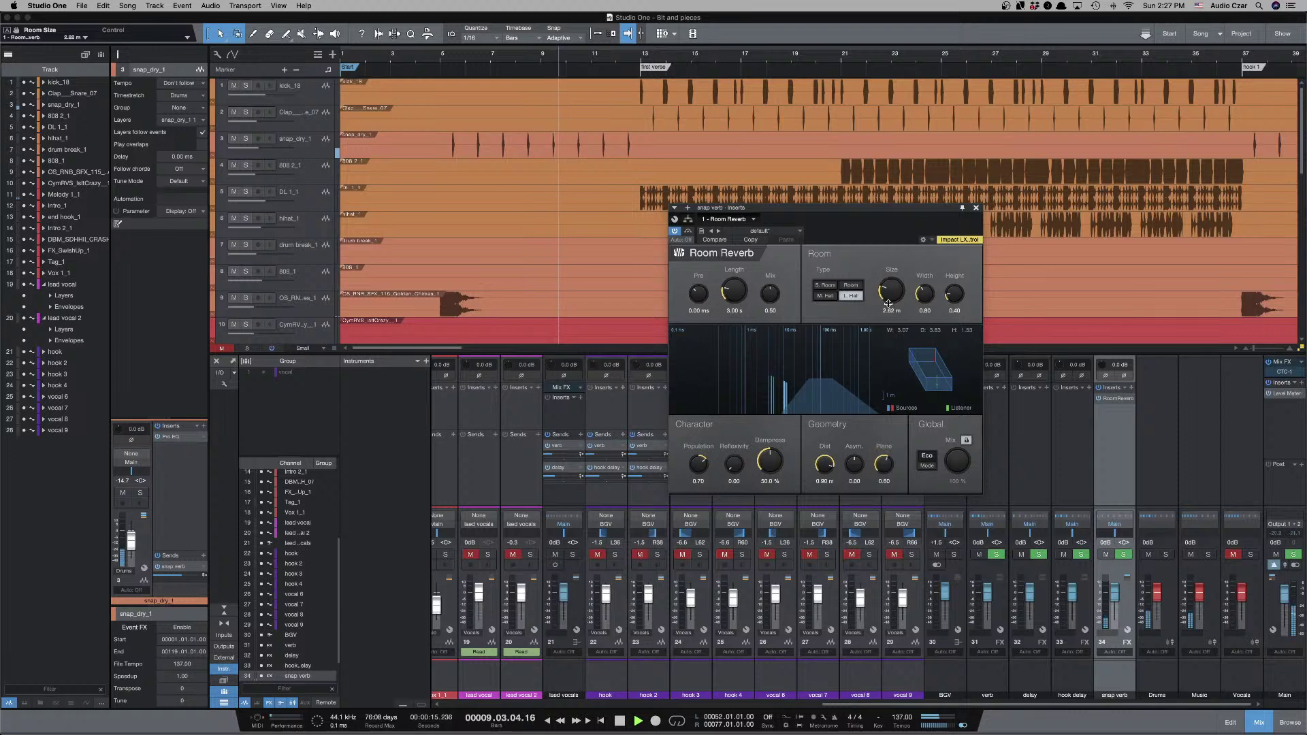
pyautogui.moveTo(736, 291); pyautogui.dragTo(740, 296)
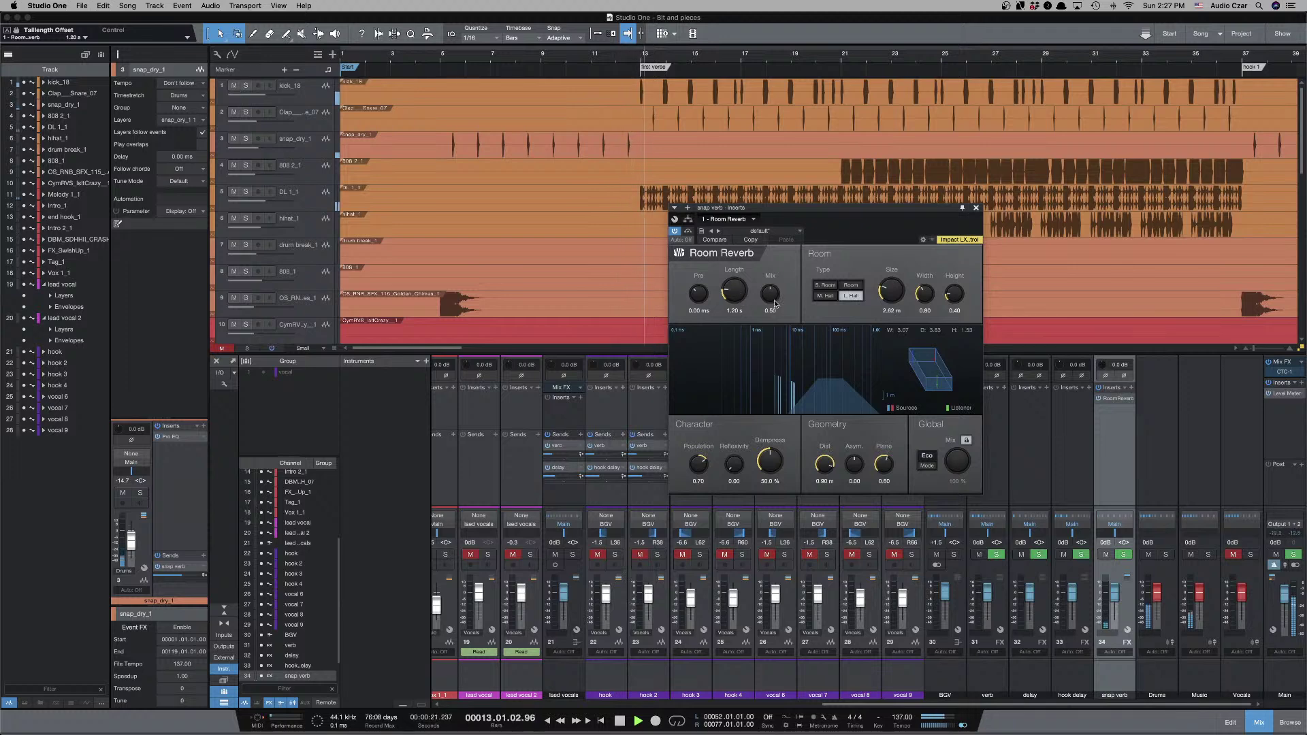
pyautogui.press('space')
pyautogui.press('space')
# Change the snap verb's room type to Medium Hall, set its width to 1.60, and close the reverb after stopping playback.
pyautogui.click(828, 298)
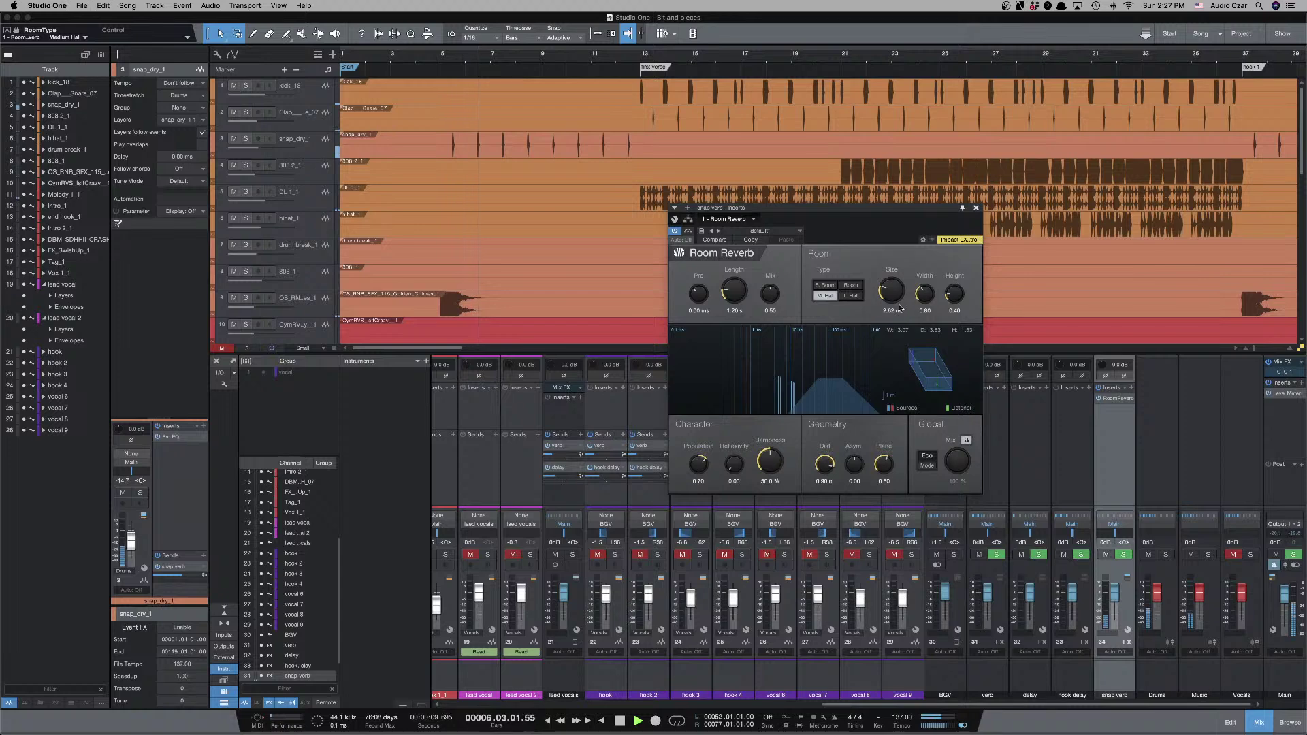
pyautogui.moveTo(924, 292); pyautogui.dragTo(924, 269)
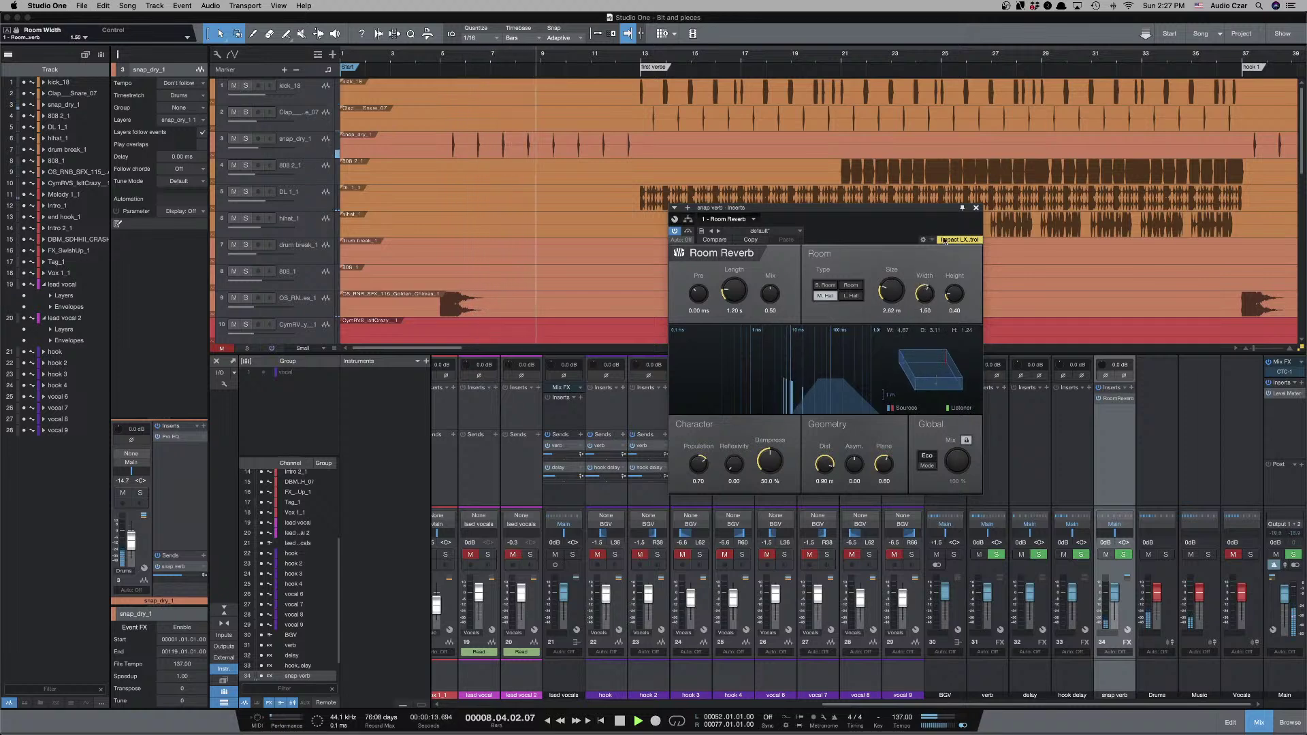
pyautogui.press('space')
pyautogui.click(976, 209)
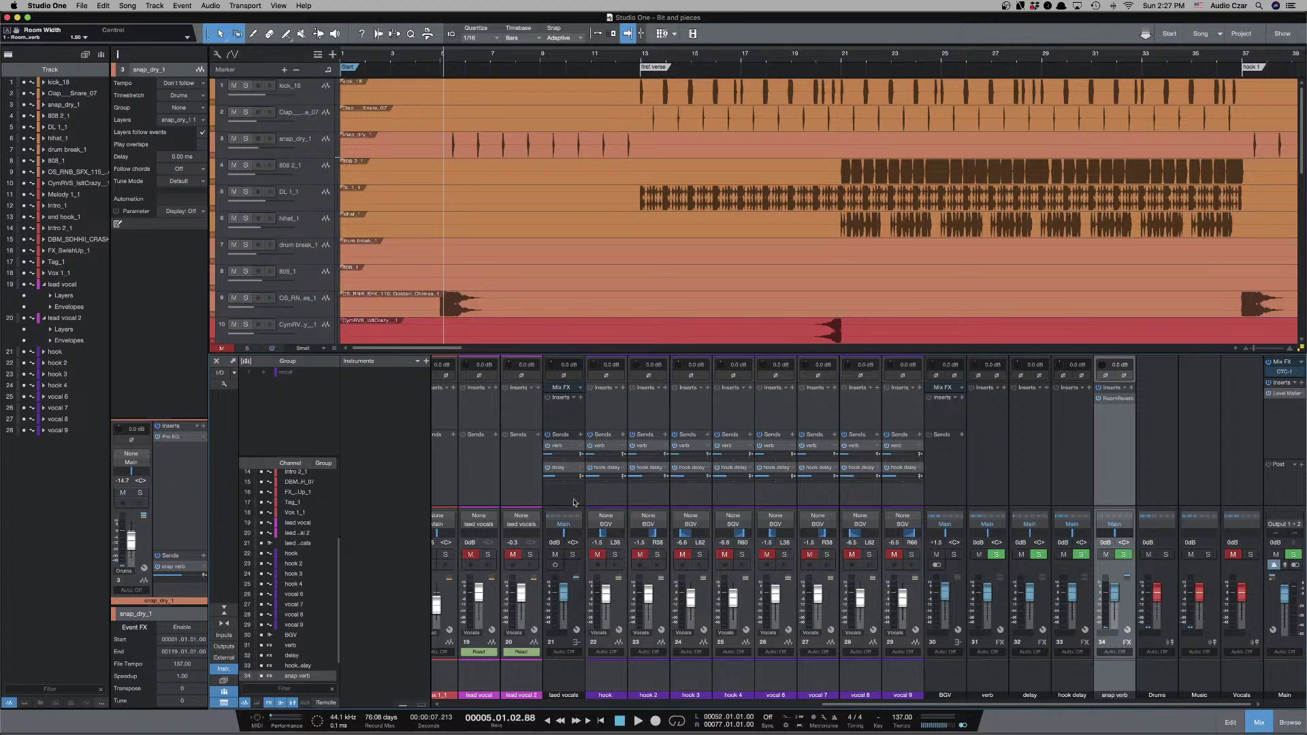
# Set the snap_dry_1 channel's snap verb send level to about -10 dB while playing from bar 5.
pyautogui.hscroll(-10, 568, 507)
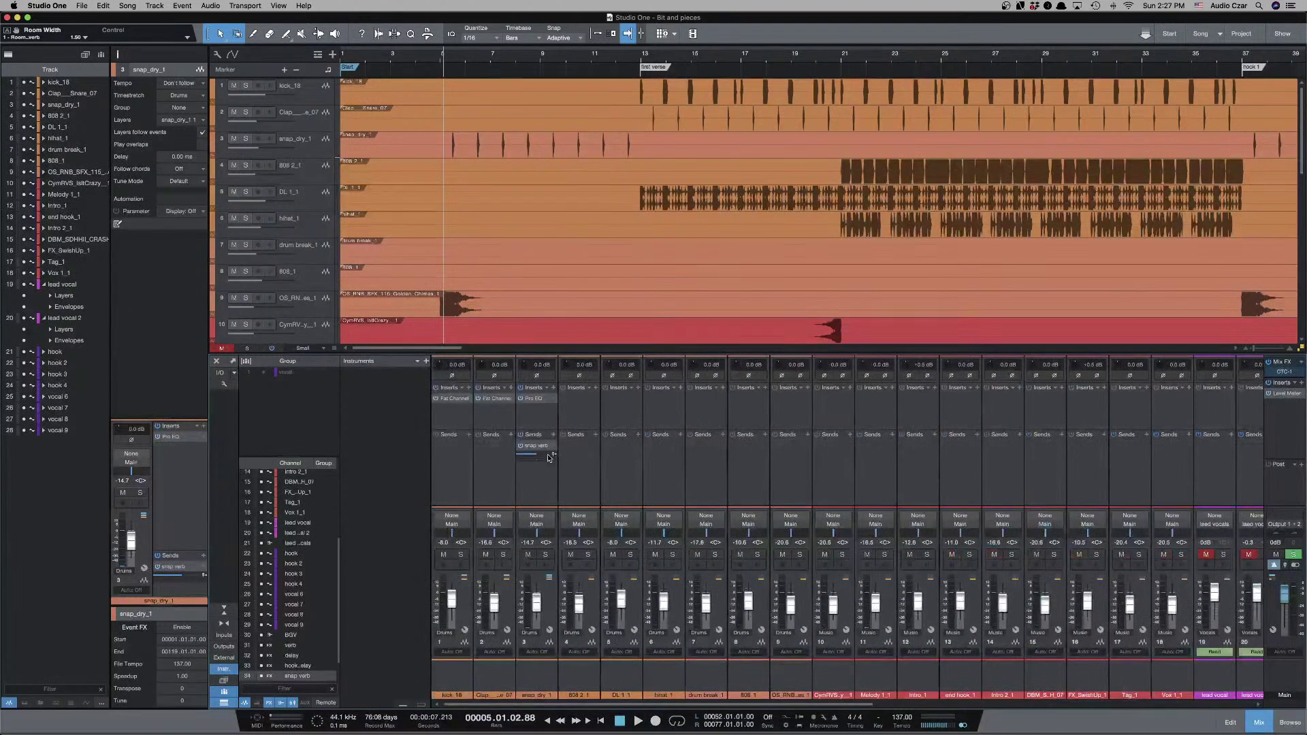
pyautogui.moveTo(540, 458)
pyautogui.press('space')
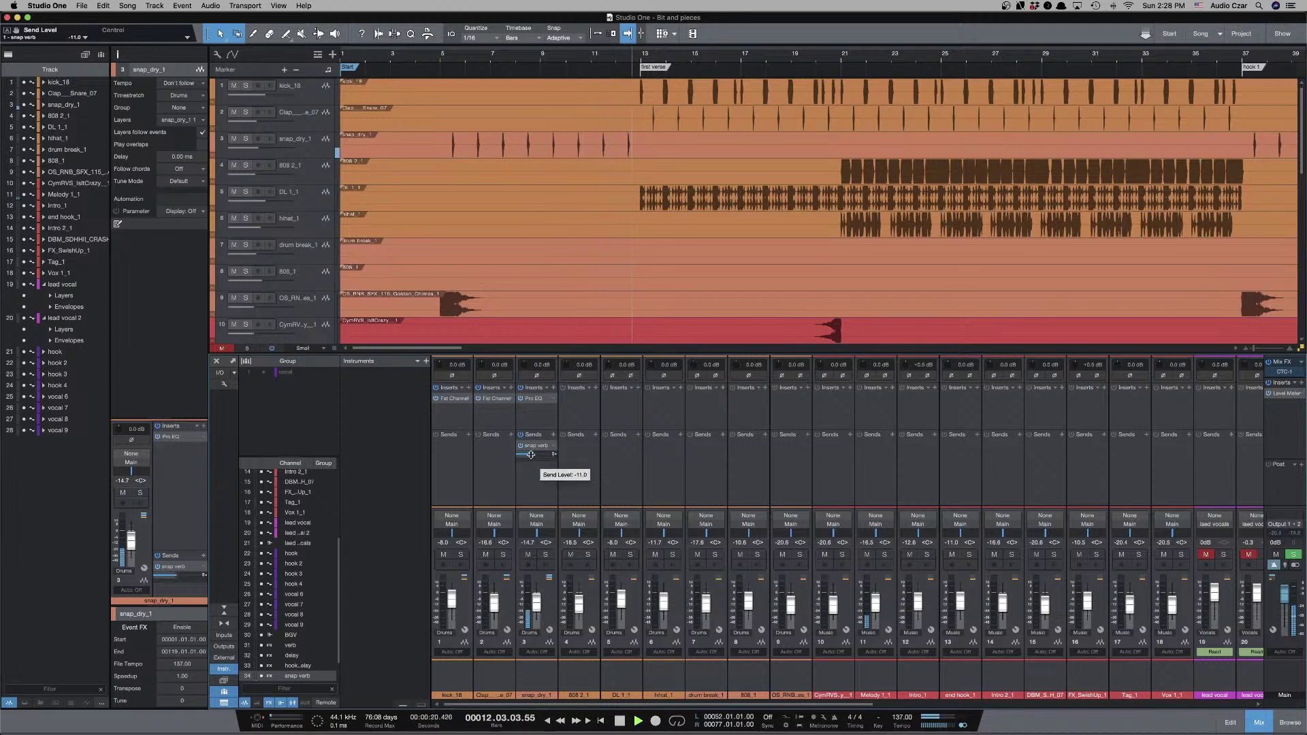
pyautogui.moveTo(531, 455); pyautogui.dragTo(538, 458)
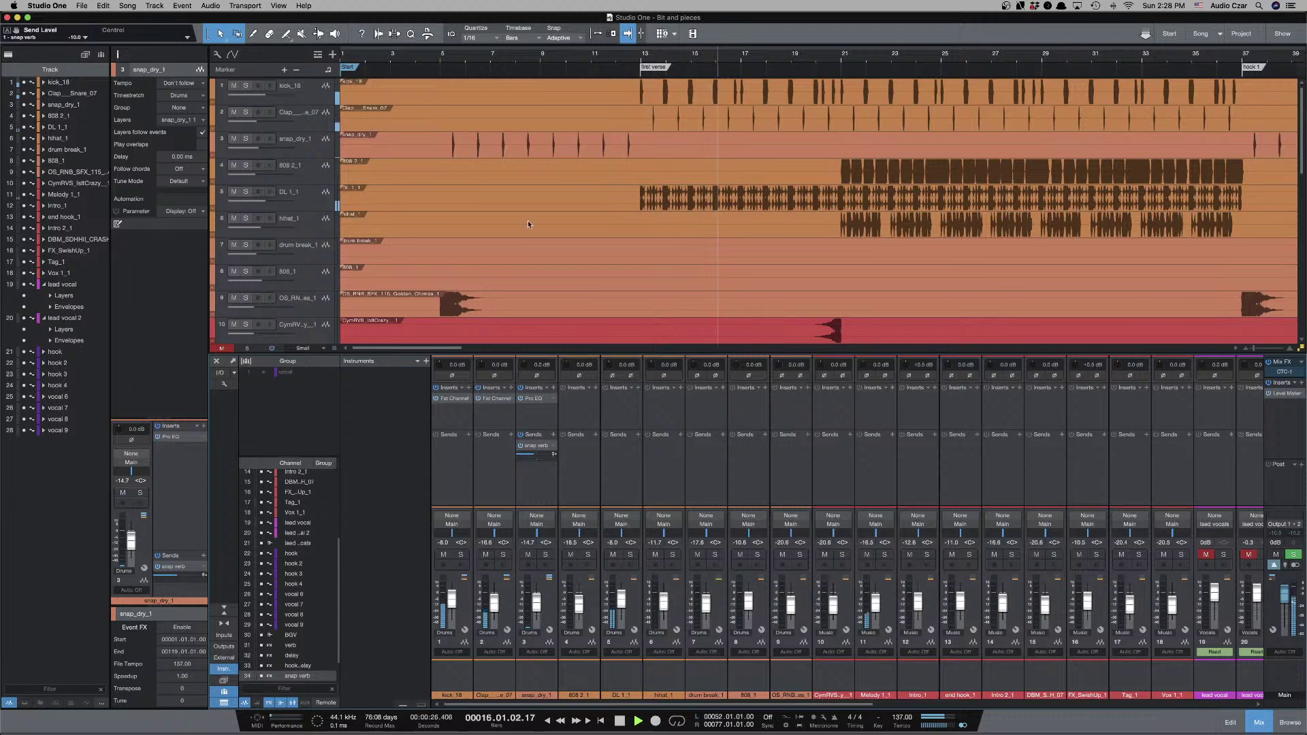
pyautogui.press('space')
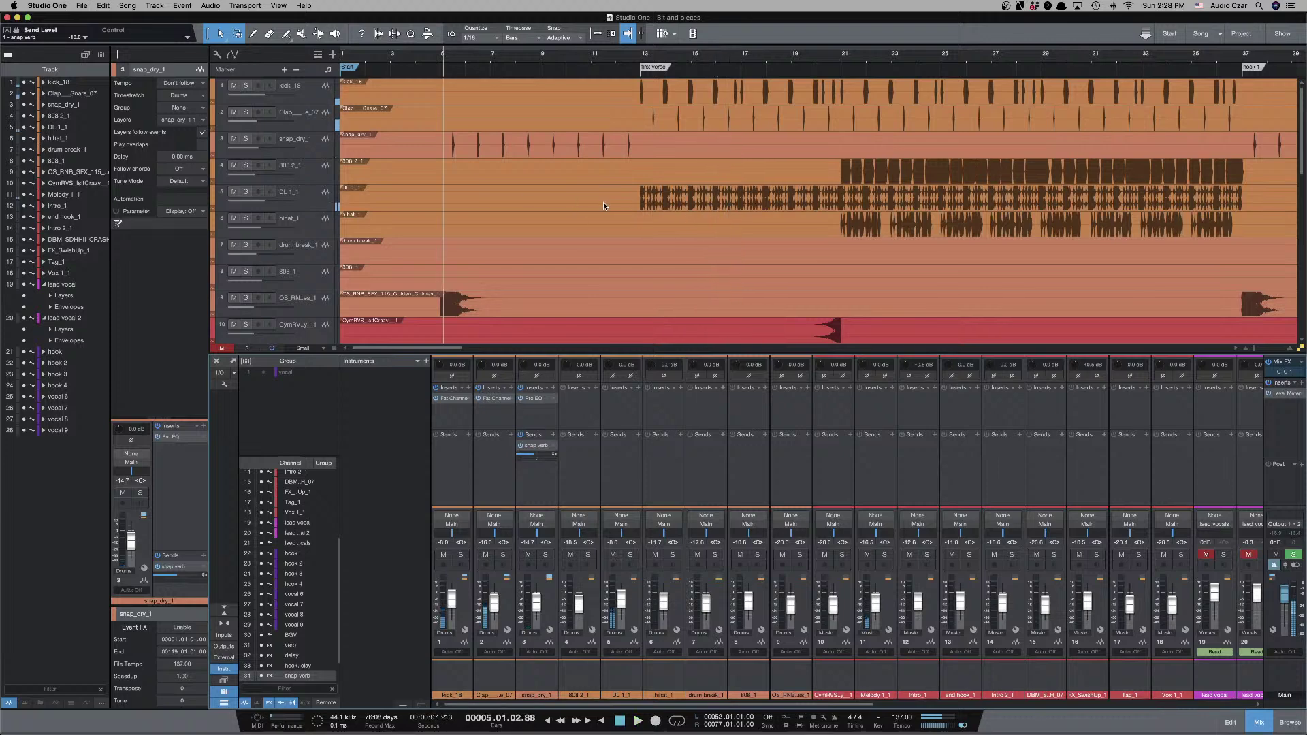
# Select the 808 2_1 track and place the playhead just before its first part, near bar 21.
pyautogui.scroll(-1, 604, 206)
pyautogui.hscroll(1, 603, 206)
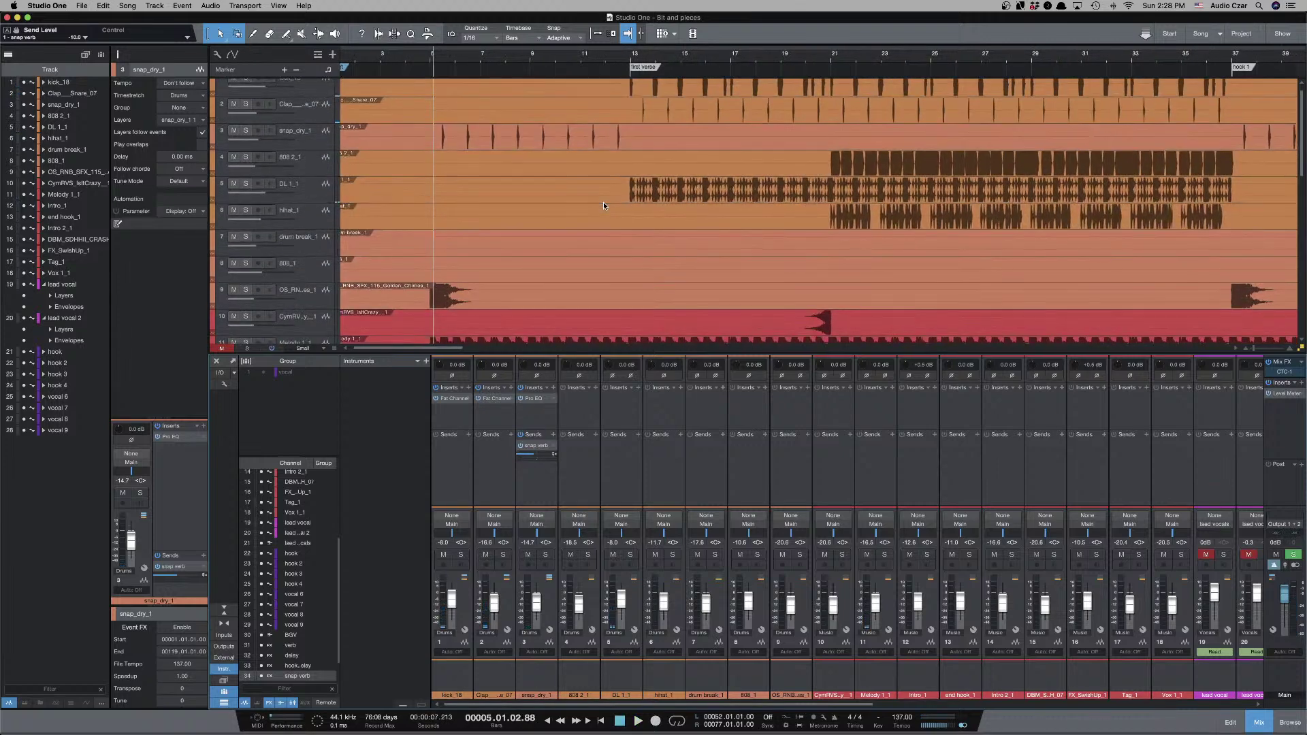
pyautogui.press('w')
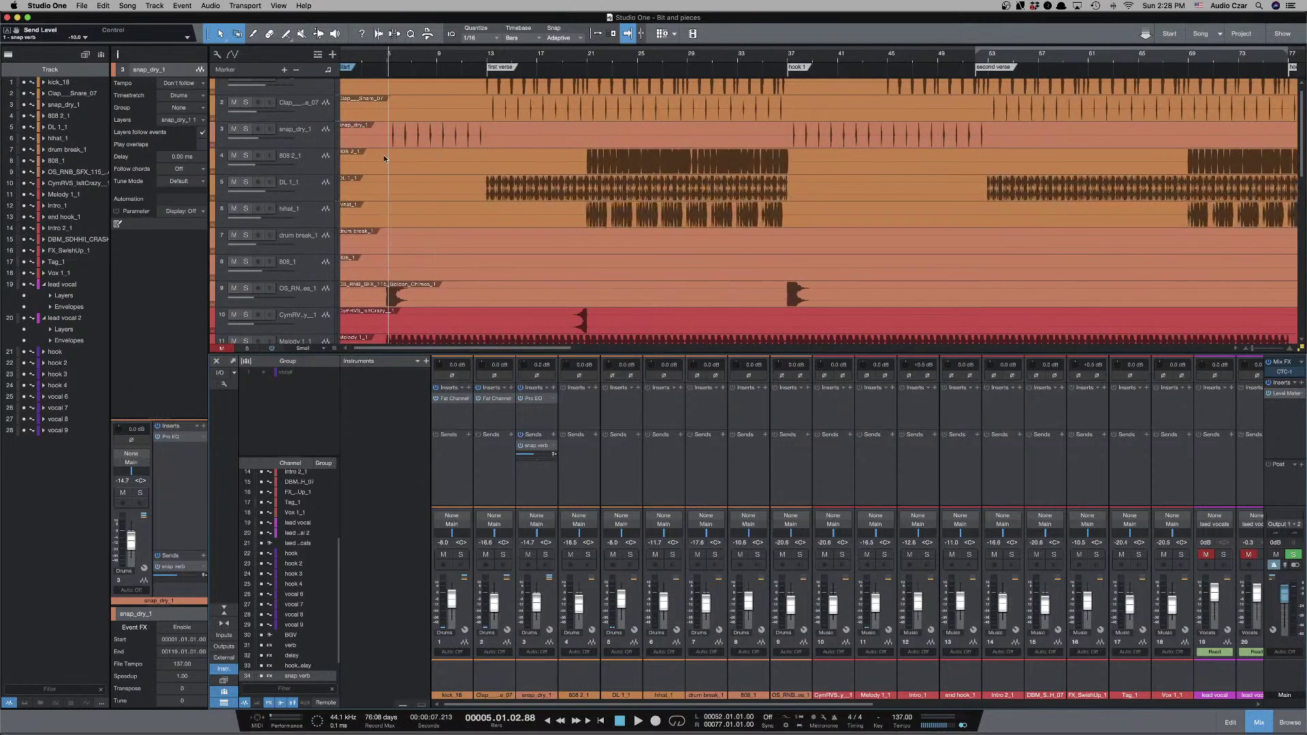
pyautogui.click(315, 168)
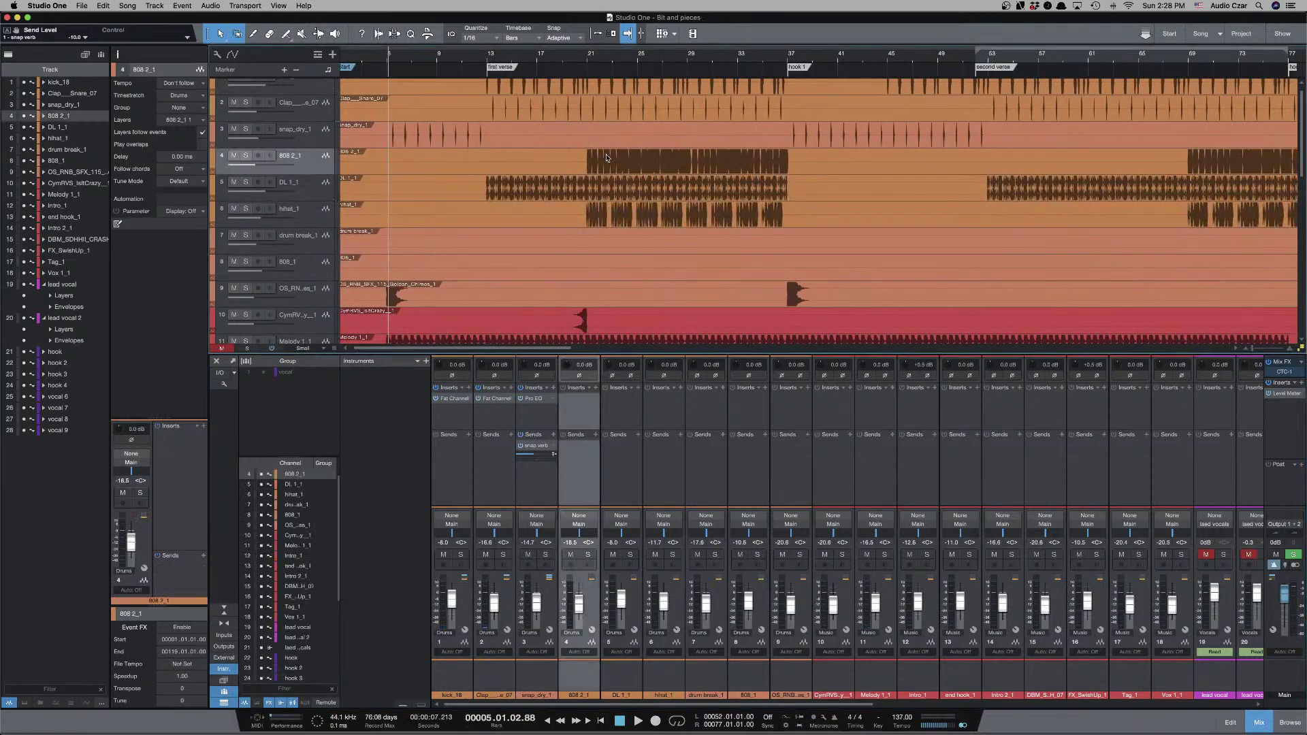
pyautogui.click(583, 161)
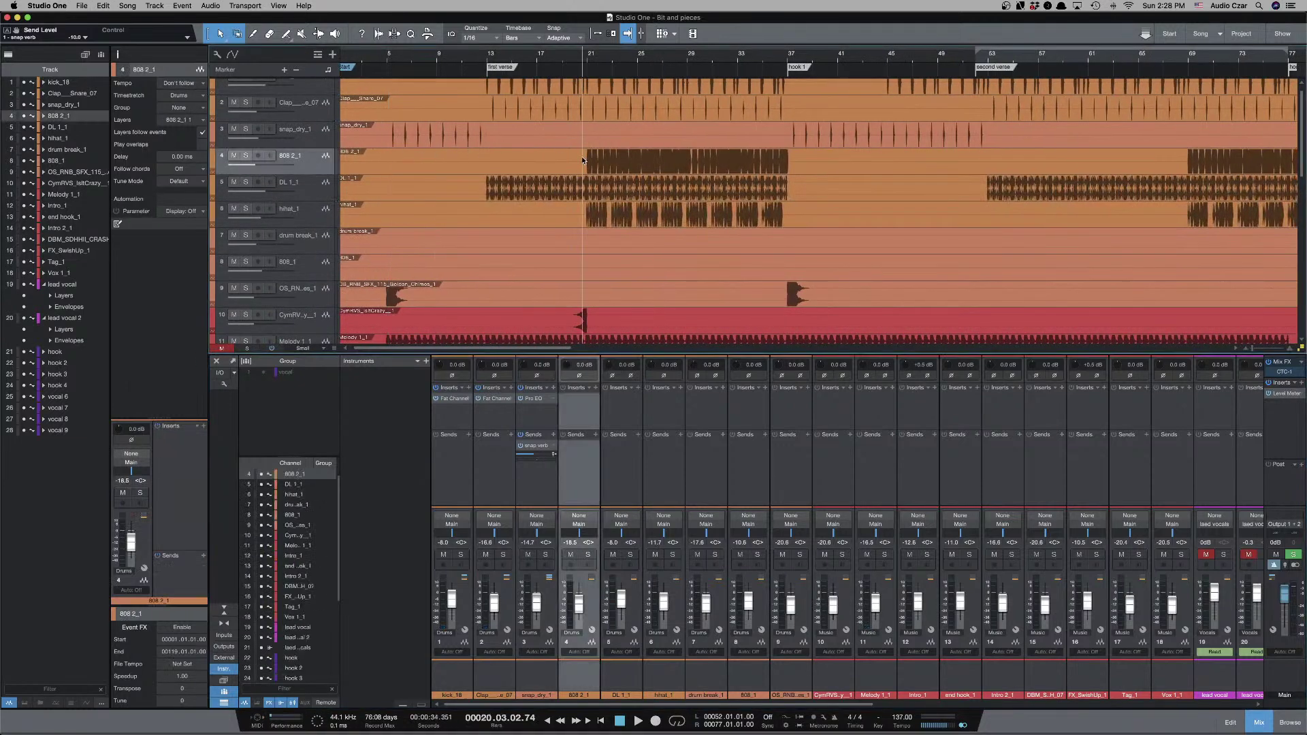
# Solo the 808 2_1 track, listen to its part in the first verse, and unsolo it.
pyautogui.click(246, 157)
pyautogui.press('e')
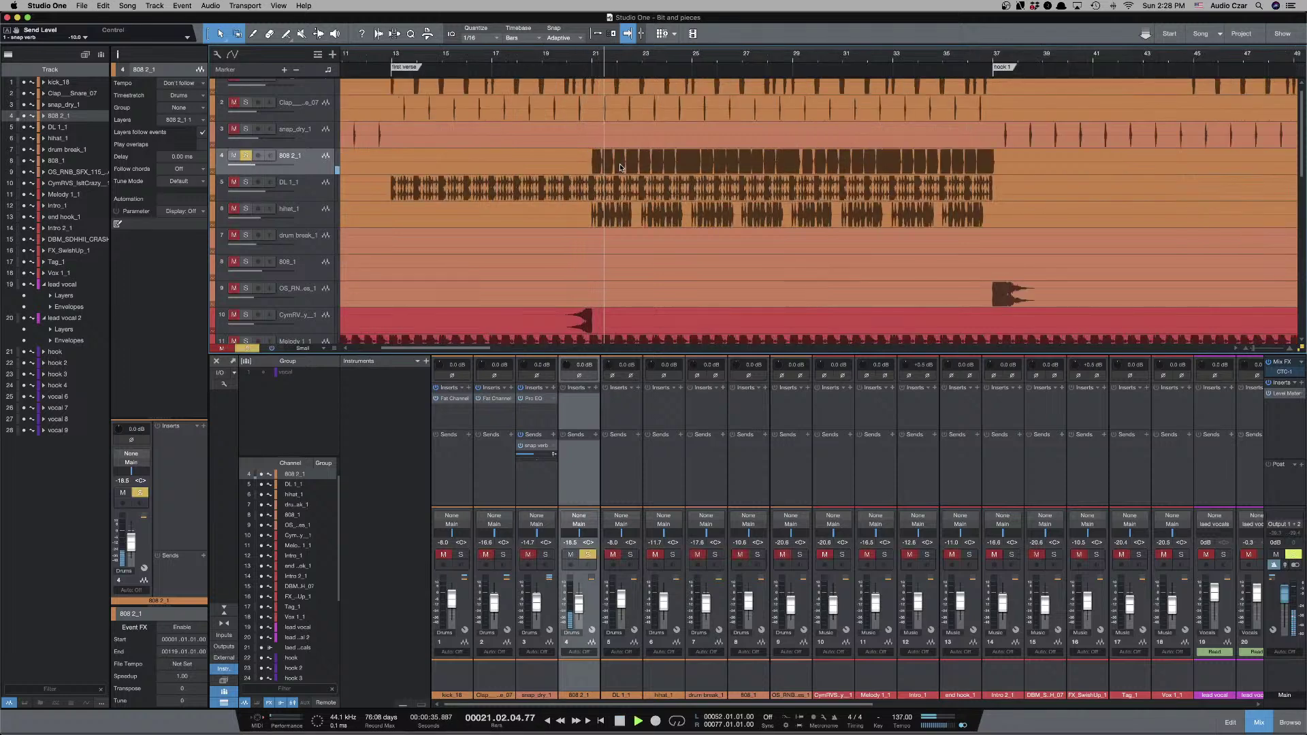
pyautogui.press('e')
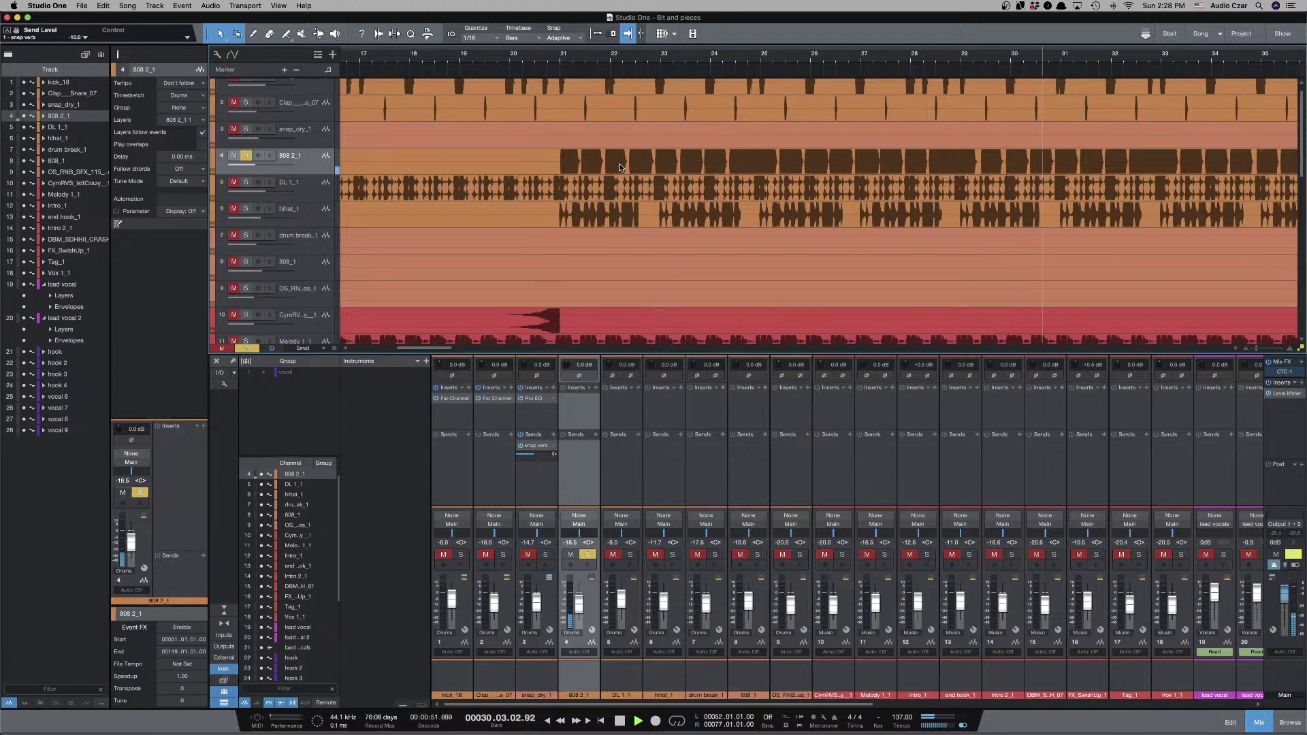
pyautogui.press('w')
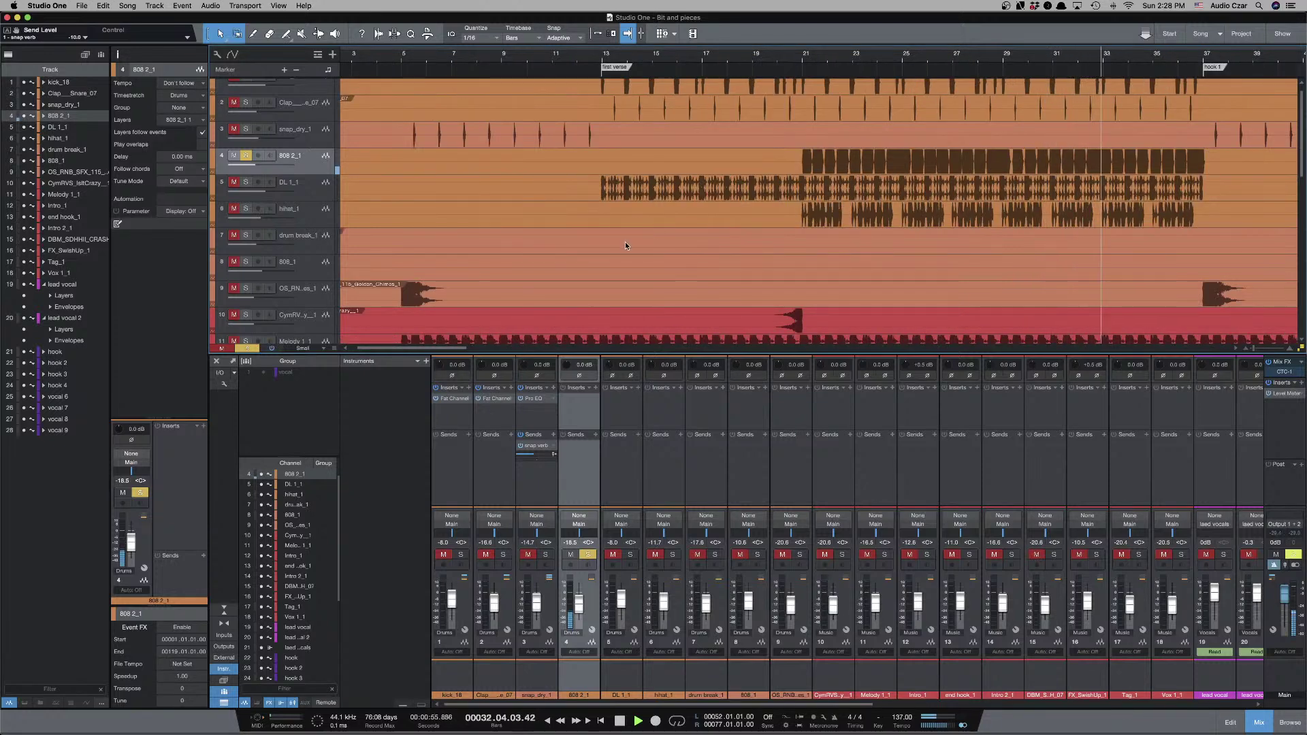
pyautogui.press('space')
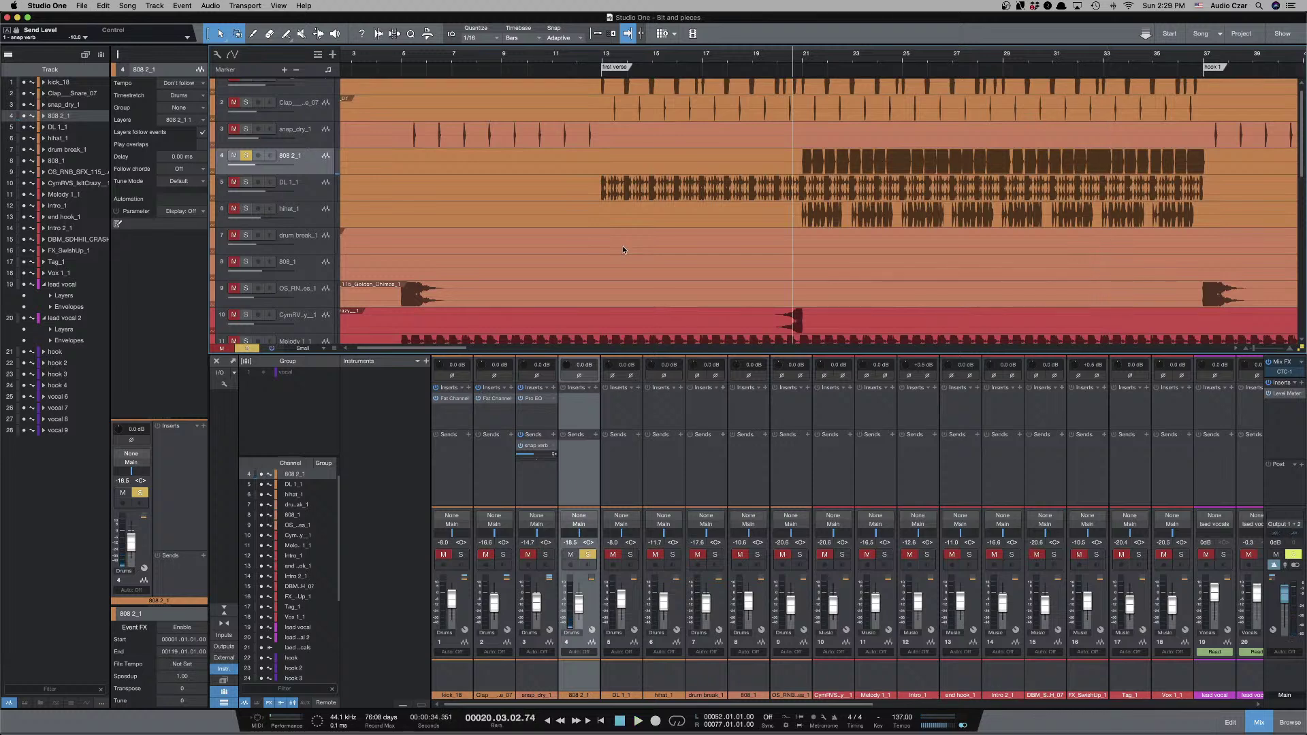
pyautogui.click(245, 156)
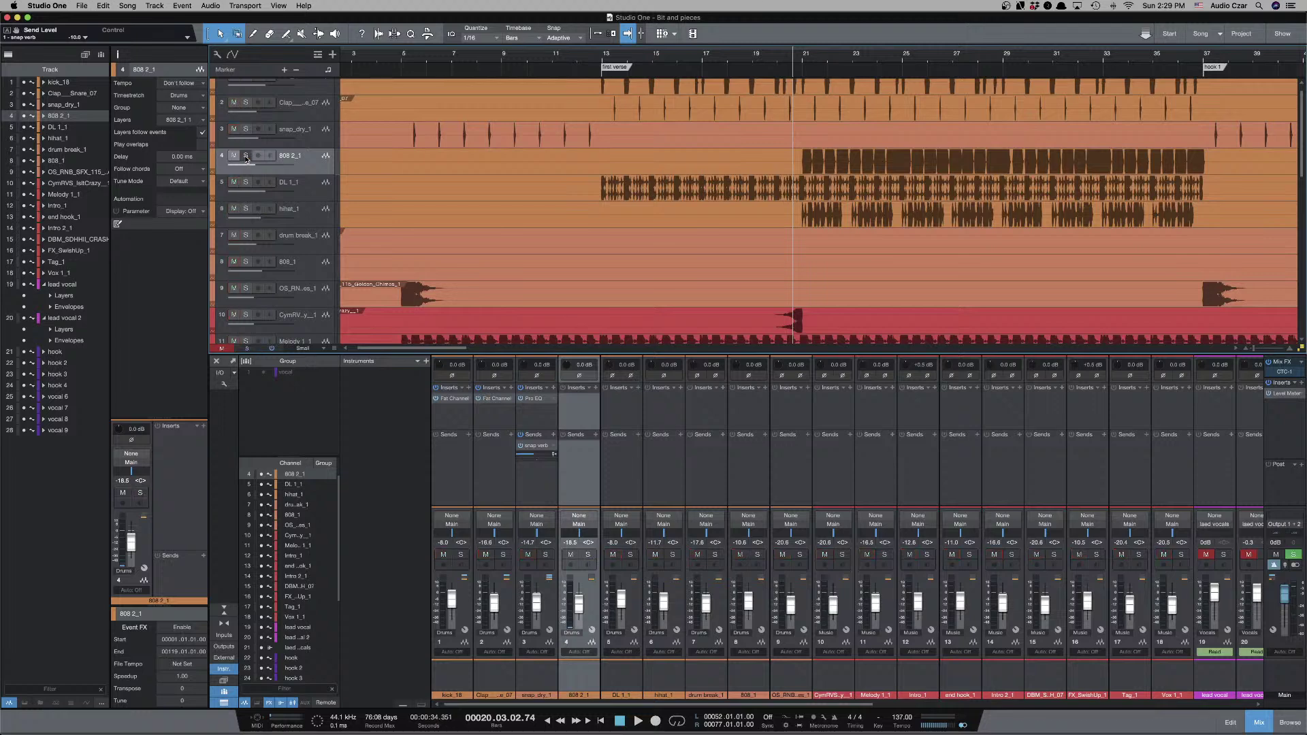
# Insert a Fat Channel on the 808 2_1 channel and load the Czar pultec kick preset.
pyautogui.scroll(-1, 742, 199)
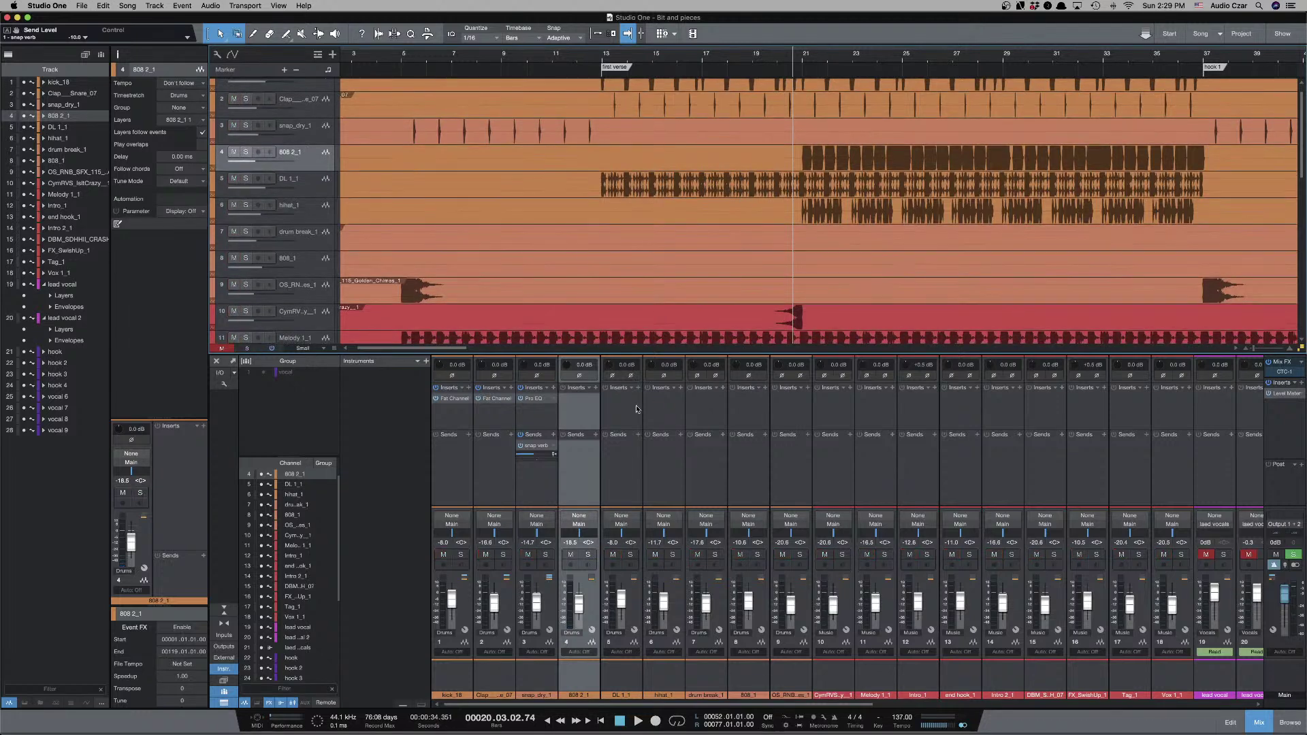
pyautogui.click(595, 388)
pyautogui.write('fat')
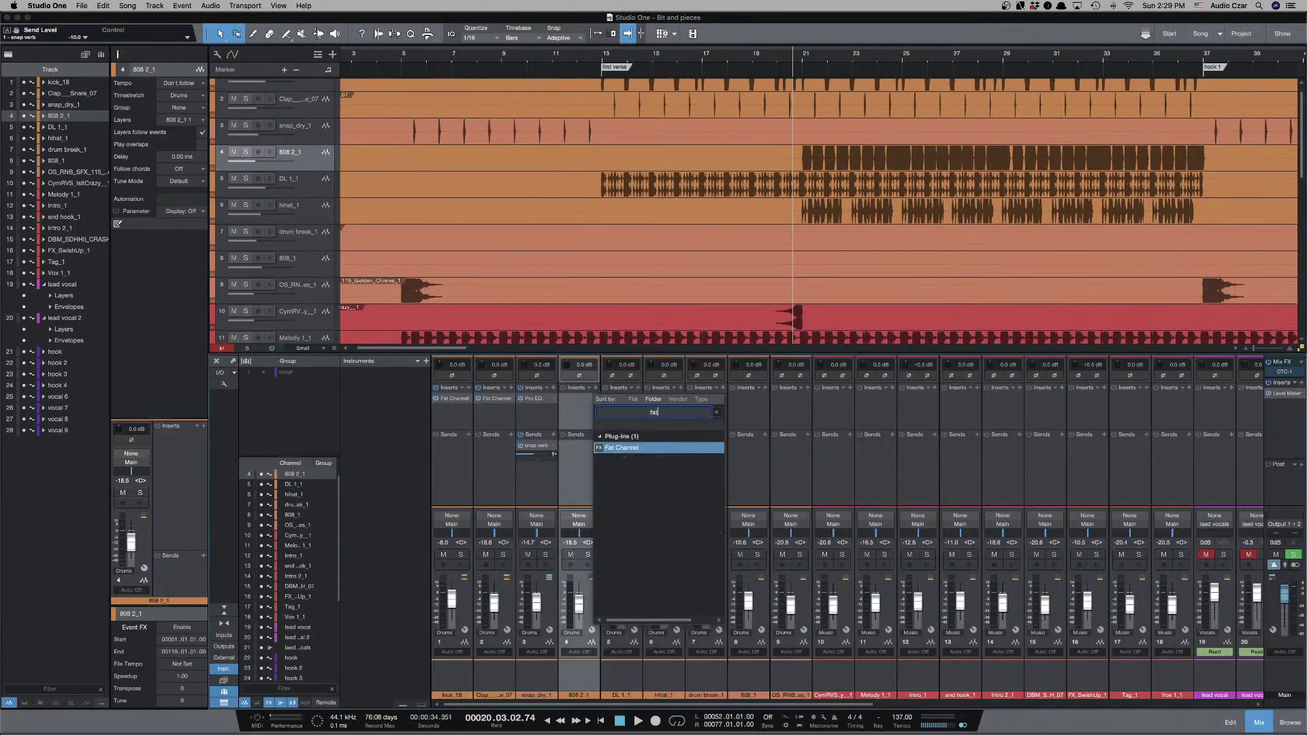
pyautogui.press('Return')
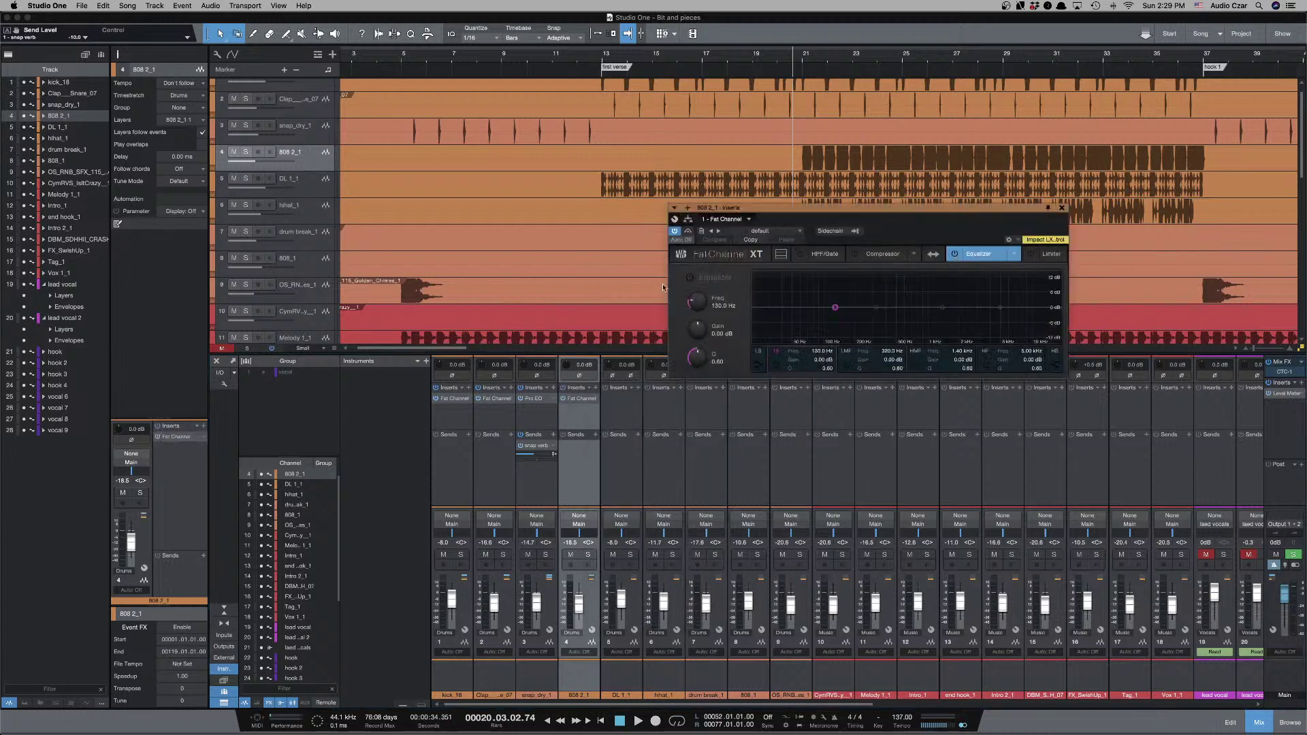
pyautogui.click(799, 232)
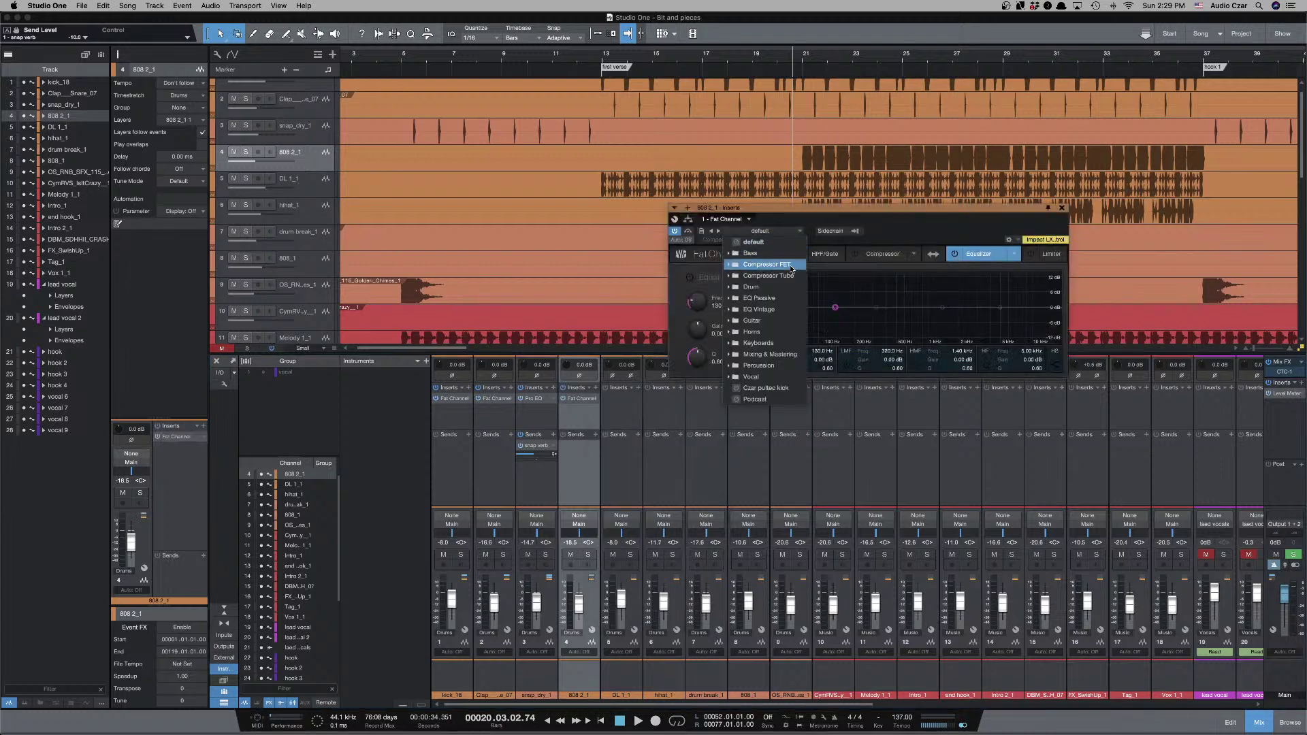
pyautogui.click(788, 388)
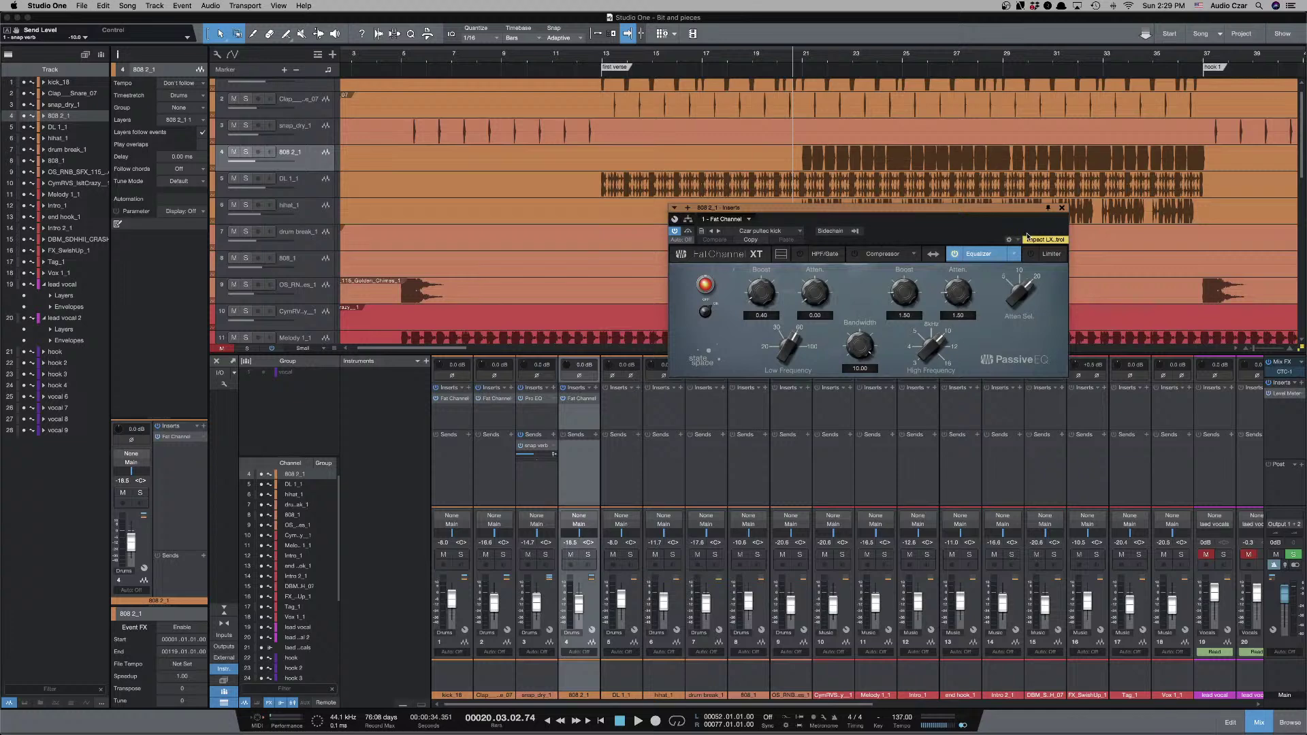
# Raise the low boost in the 808 2_1 Fat Channel's passive EQ to 0.70 while listening soloed, and check it in the full mix.
pyautogui.press('space')
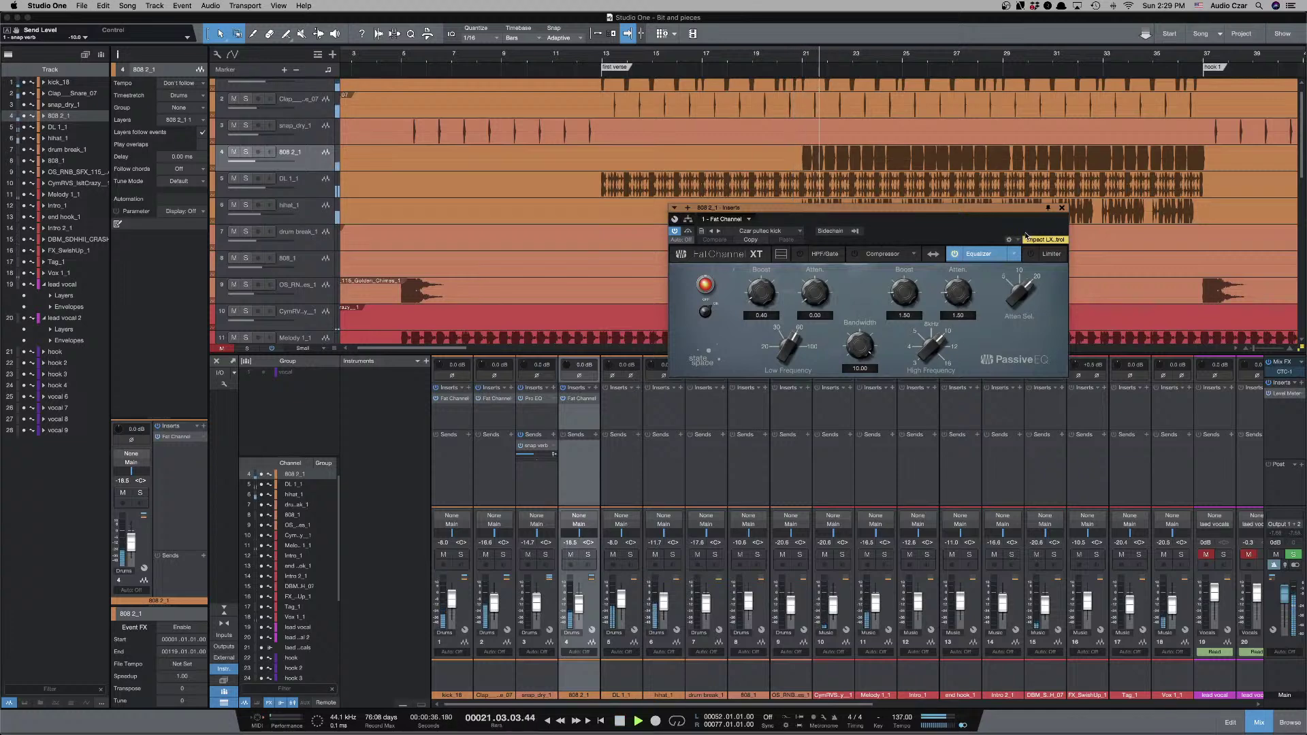
pyautogui.click(245, 152)
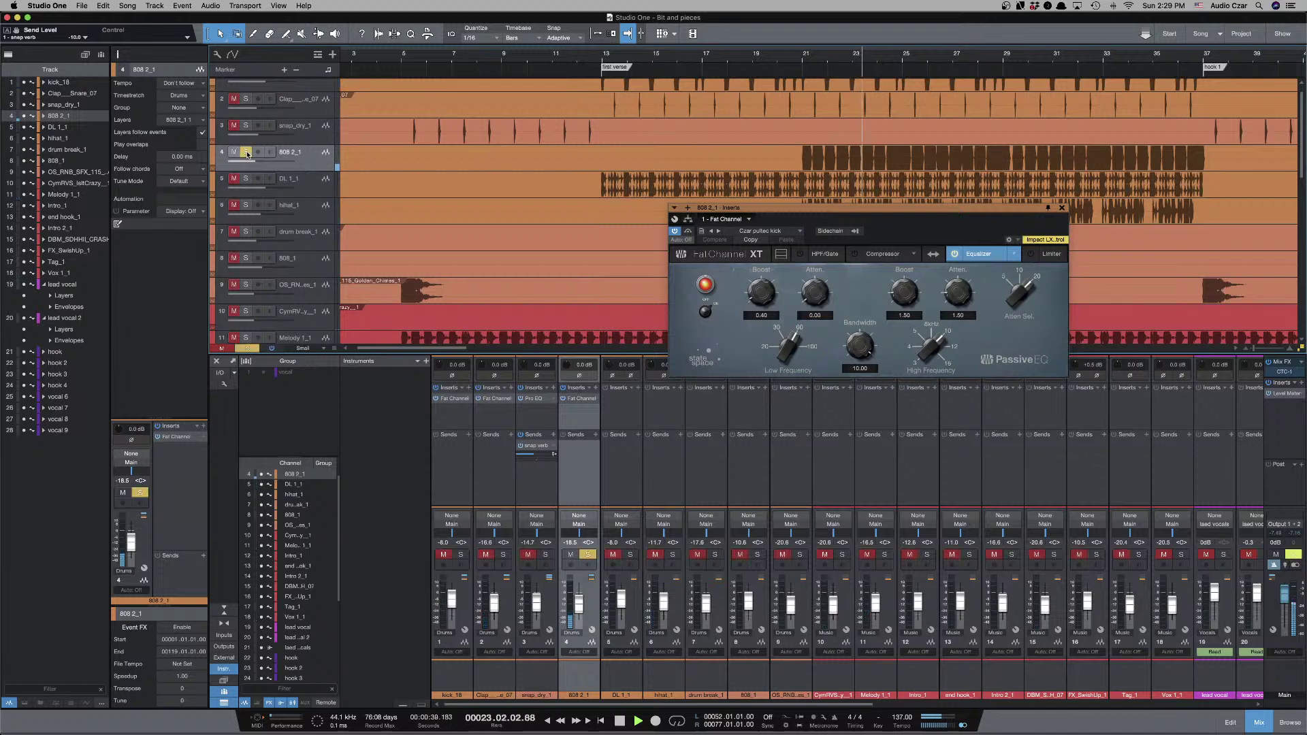
pyautogui.click(689, 231)
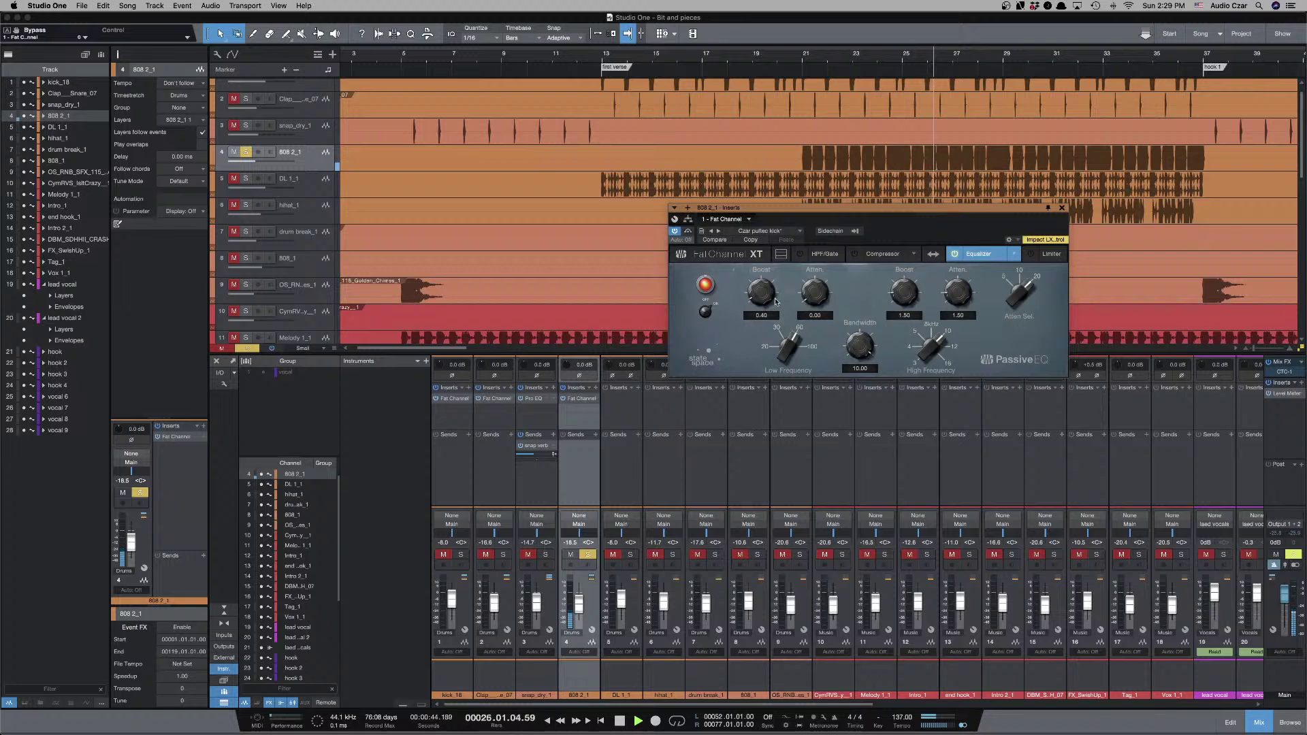
pyautogui.moveTo(768, 290); pyautogui.dragTo(765, 284)
pyautogui.press('s')
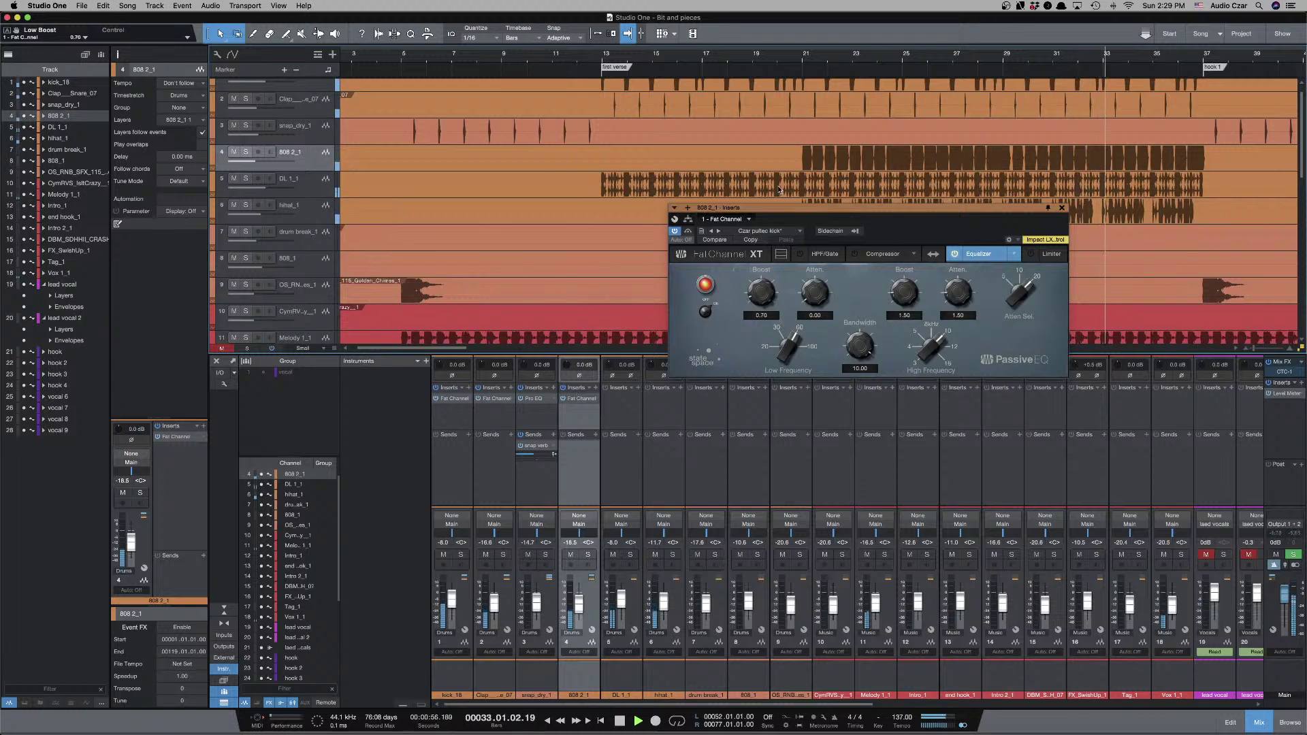
pyautogui.press('space')
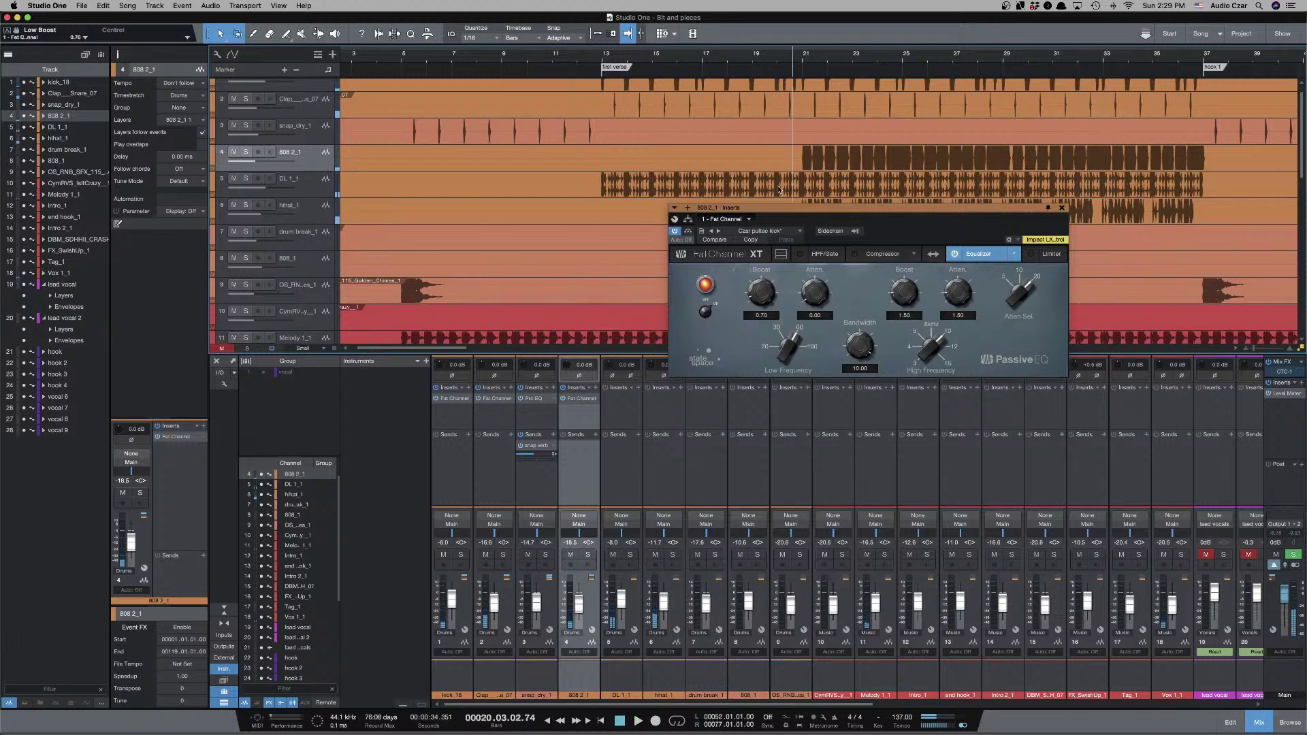
pyautogui.scroll(1, 779, 191)
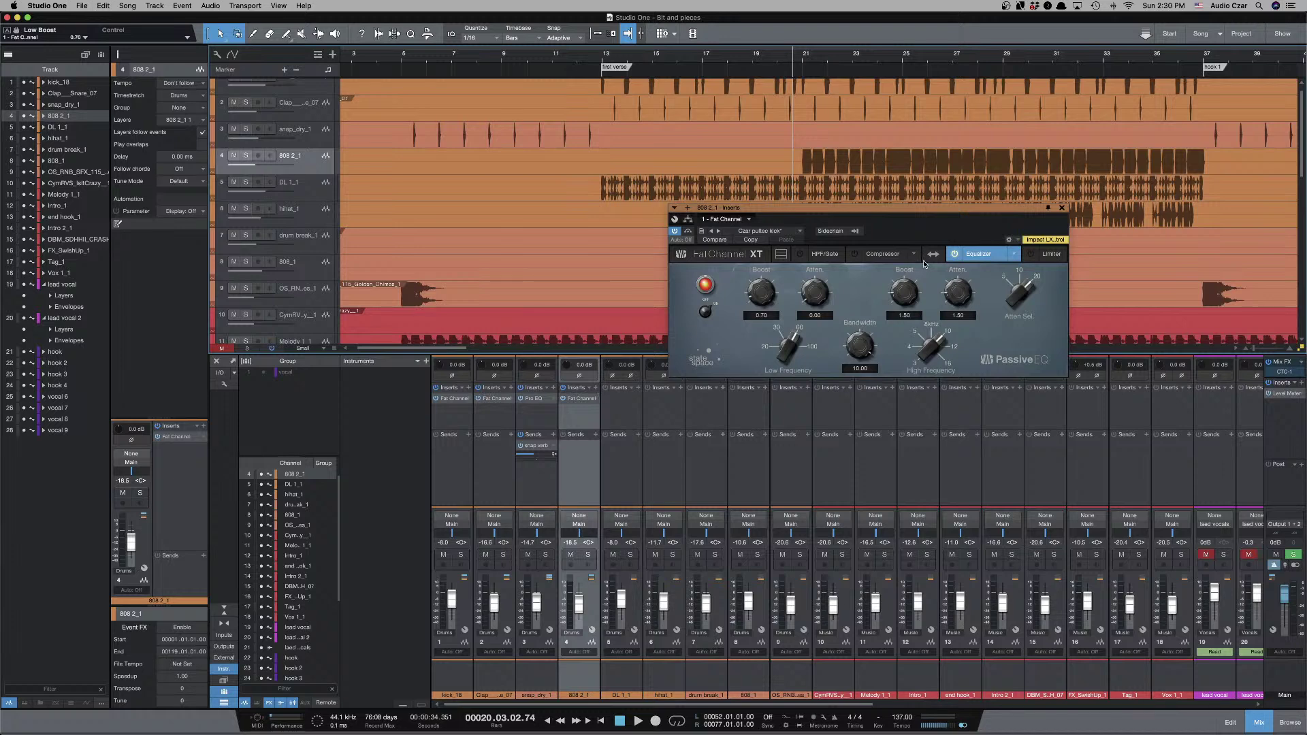
pyautogui.click(880, 254)
pyautogui.click(854, 254)
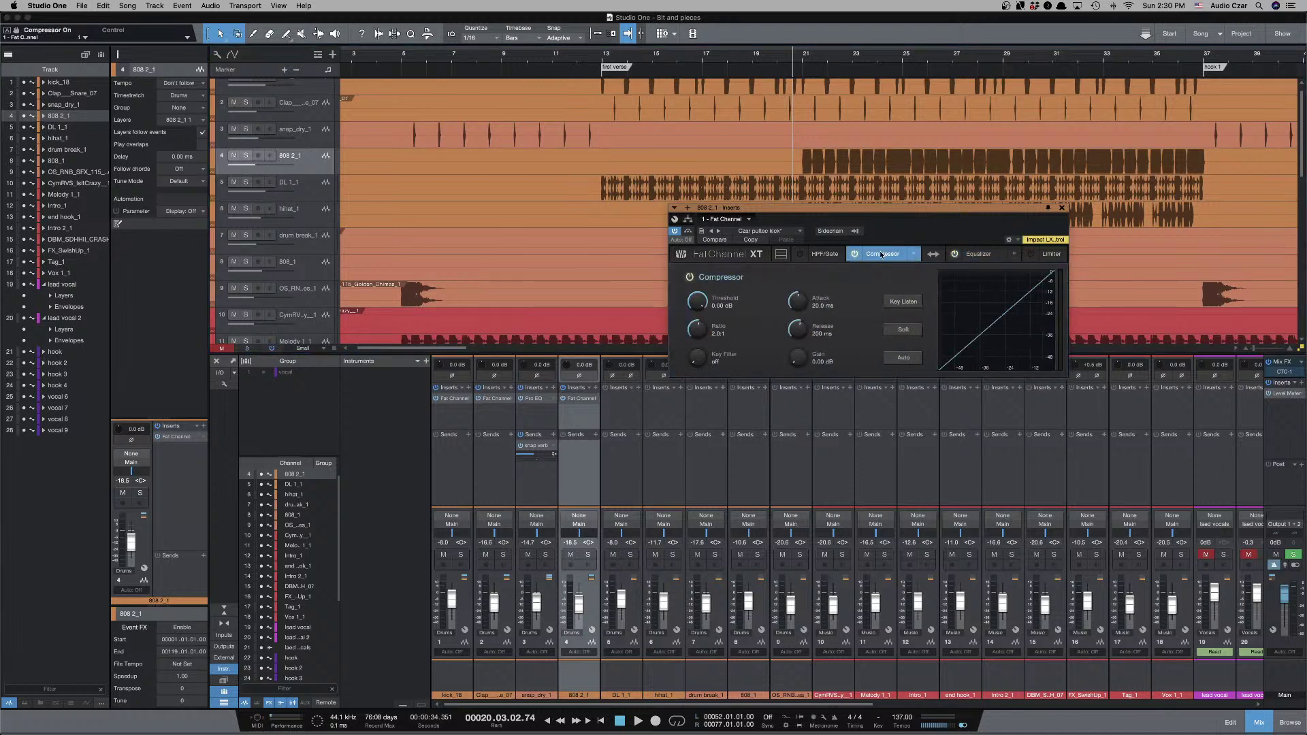
pyautogui.click(916, 254)
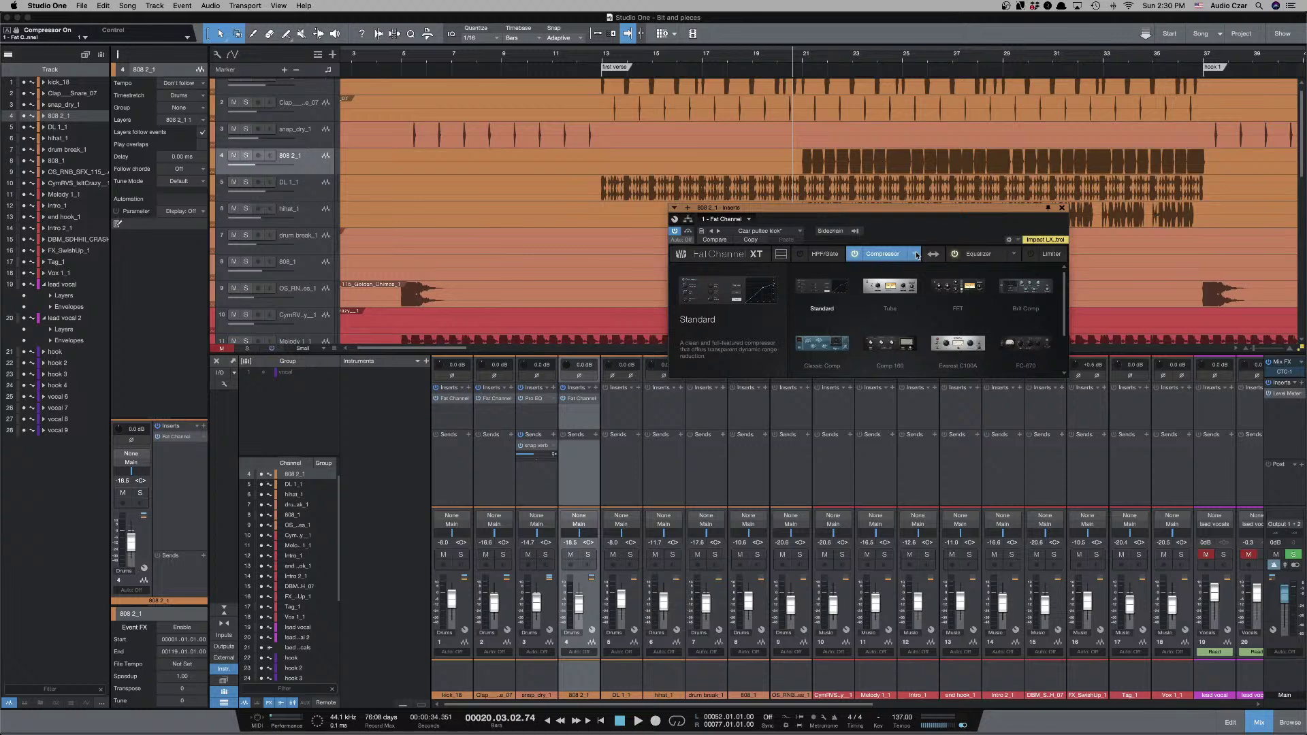
pyautogui.click(950, 303)
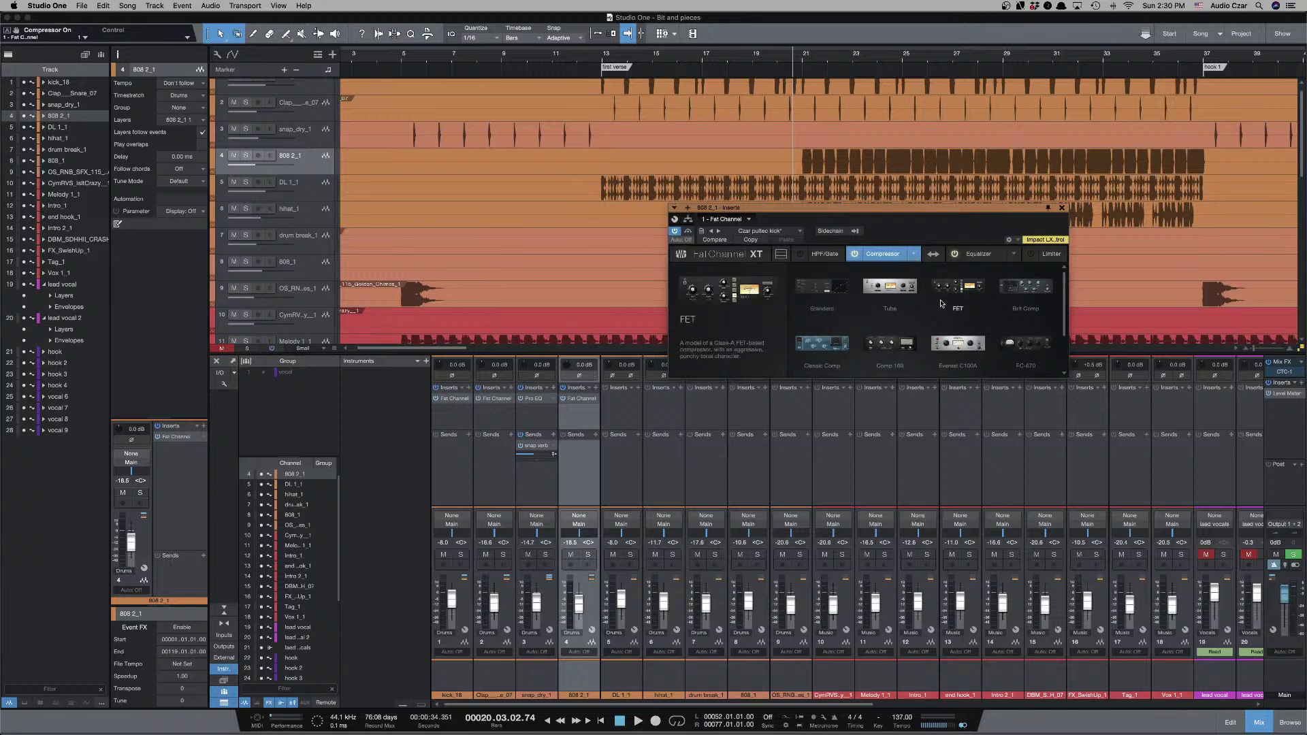
pyautogui.scroll(-1, 947, 305)
pyautogui.scroll(-2, 948, 305)
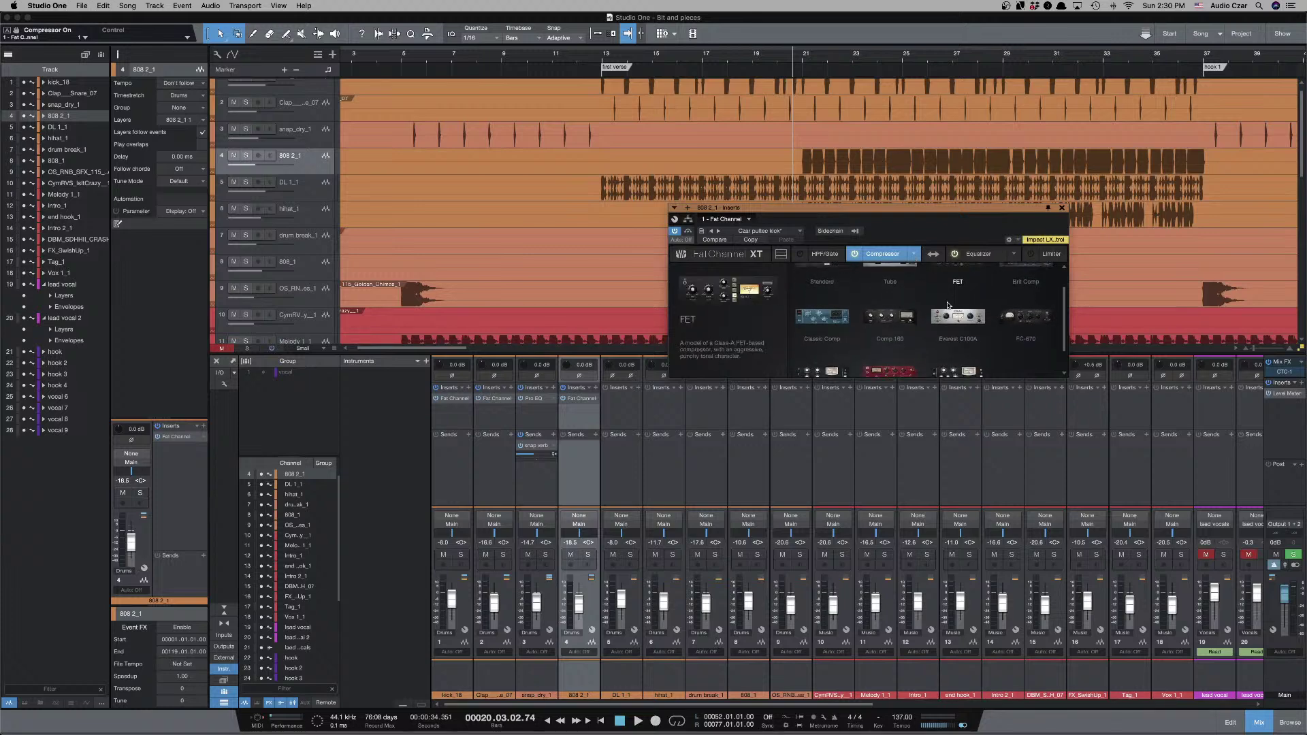
pyautogui.click(896, 336)
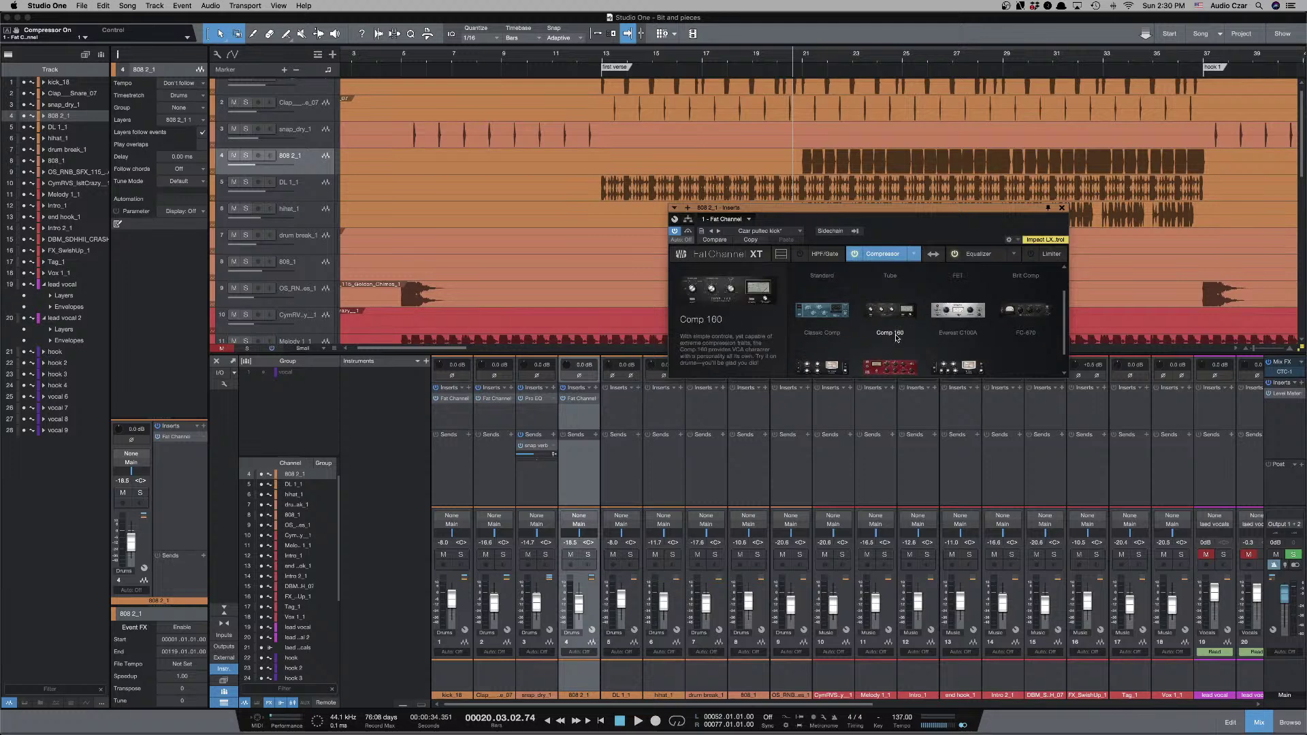
pyautogui.scroll(-1, 896, 338)
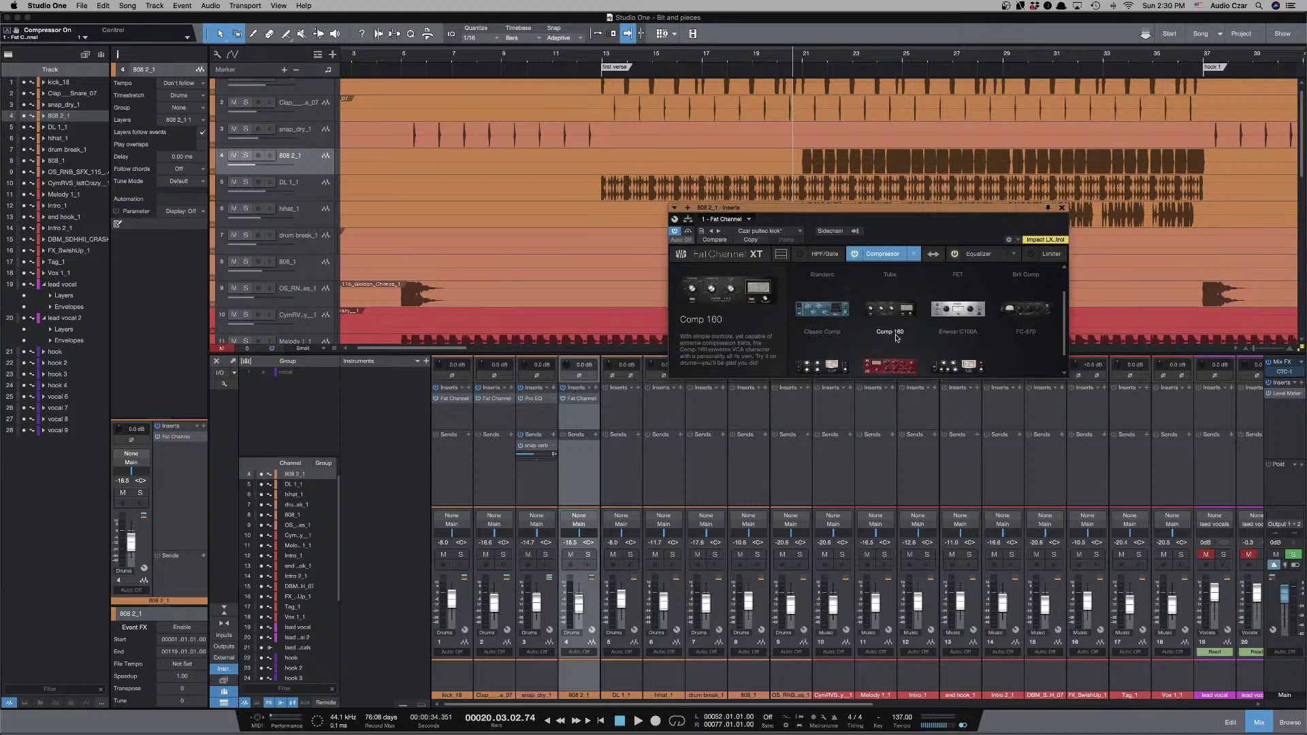
pyautogui.scroll(-2, 895, 338)
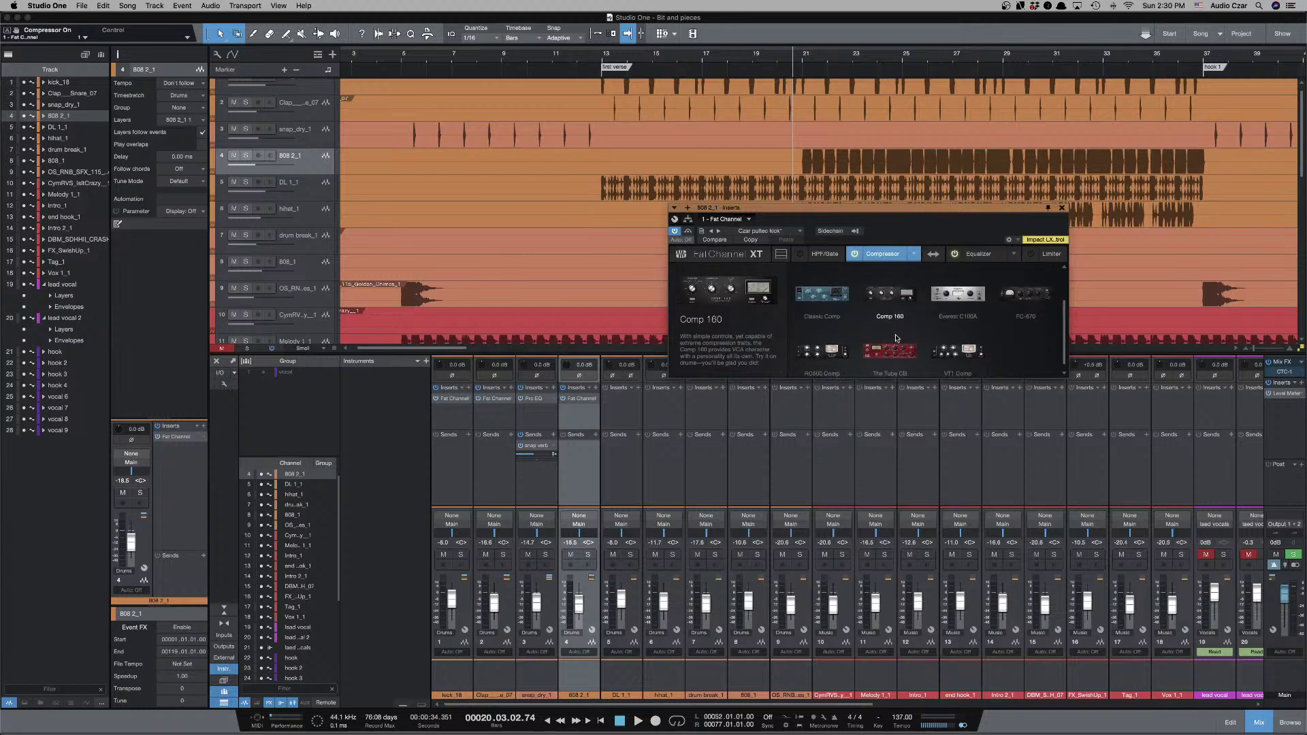
pyautogui.click(897, 338)
pyautogui.click(856, 254)
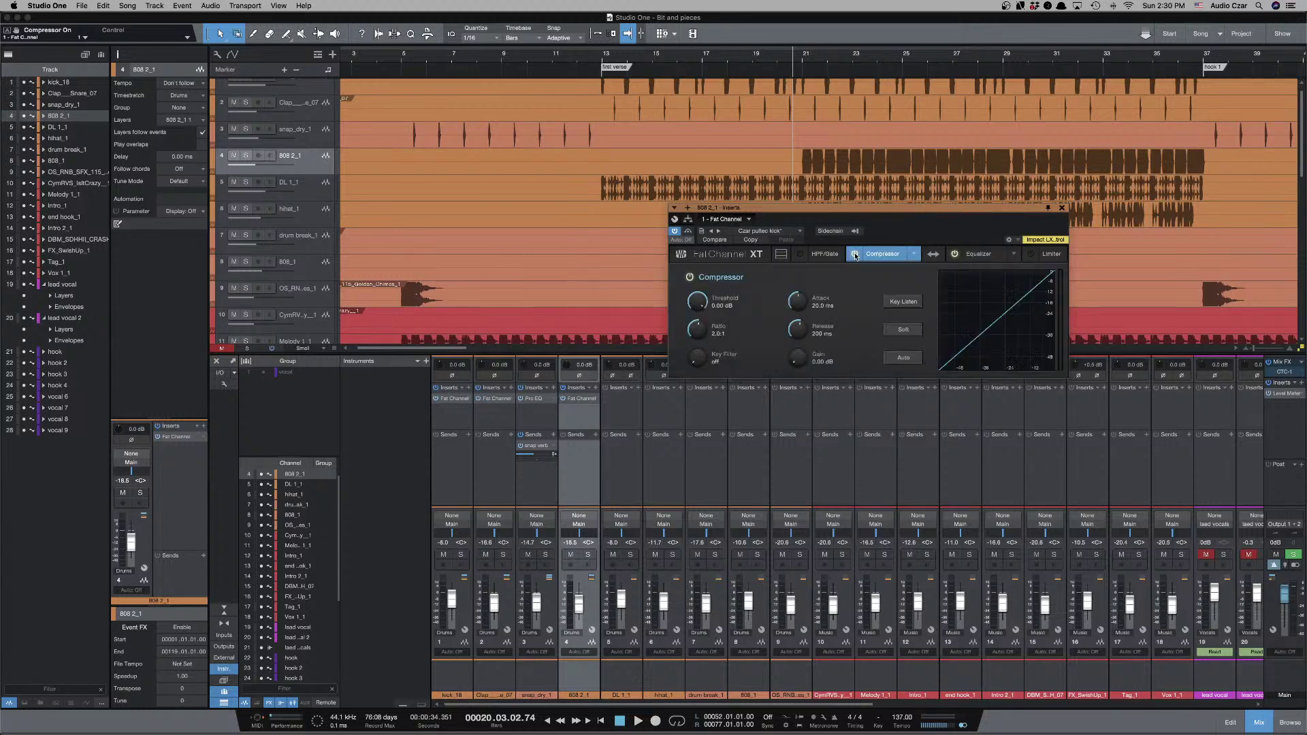
pyautogui.click(854, 254)
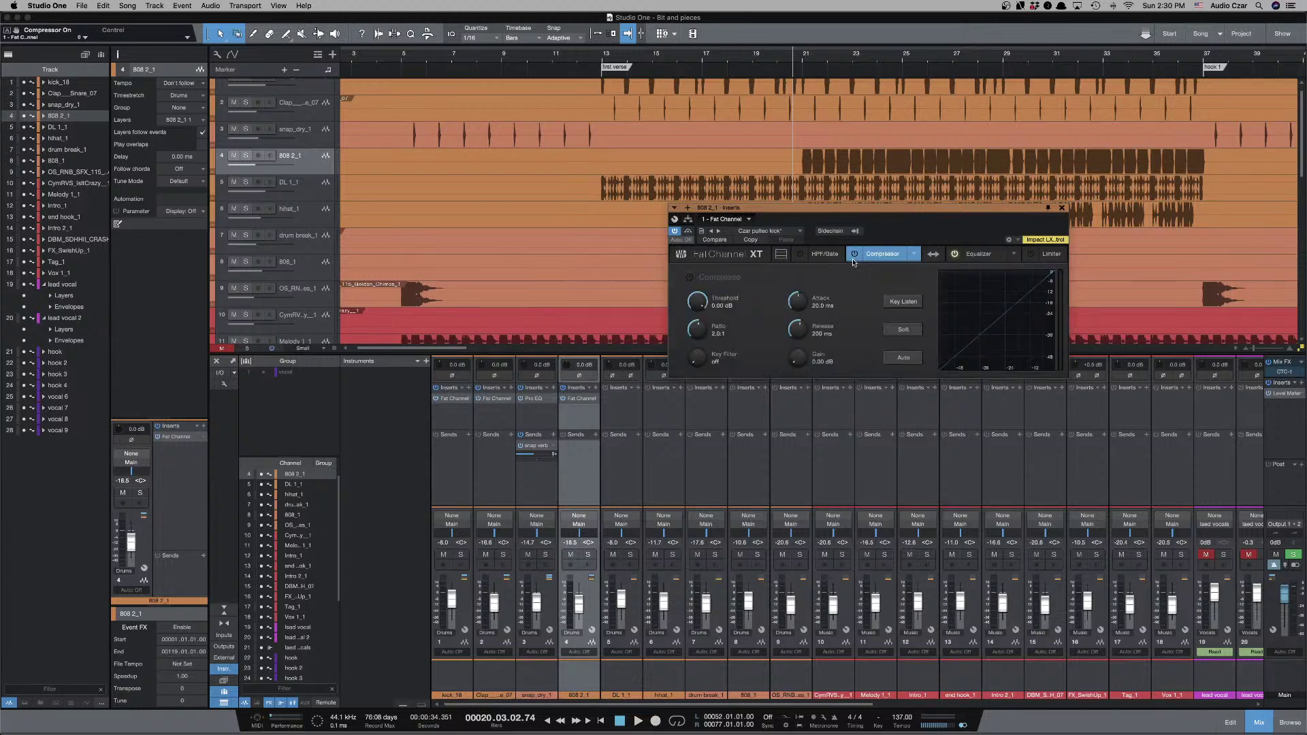
# Search the effects for "comp" and insert the standard Compressor on the 808 2_1 channel after the Fat Channel.
pyautogui.click(596, 388)
pyautogui.write('comp')
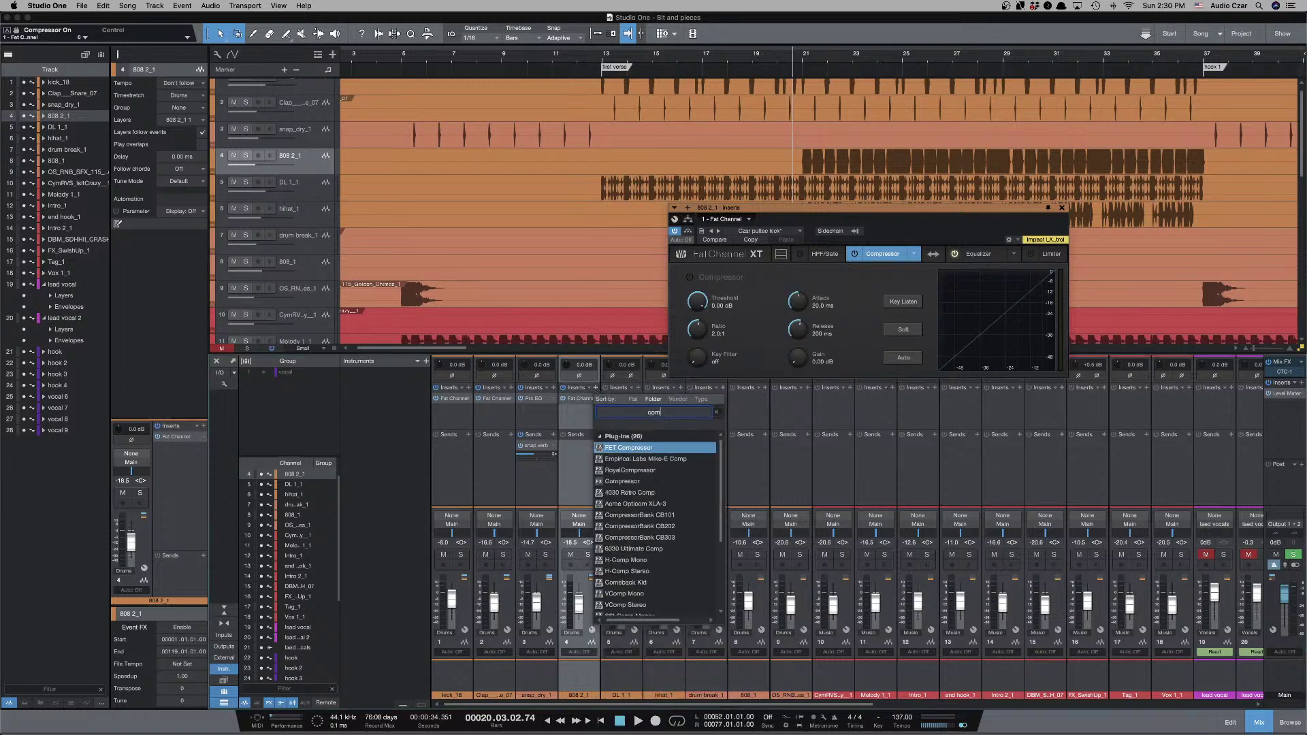
pyautogui.press('Down')
pyautogui.press('Down')
pyautogui.press('Down')
pyautogui.press('Return')
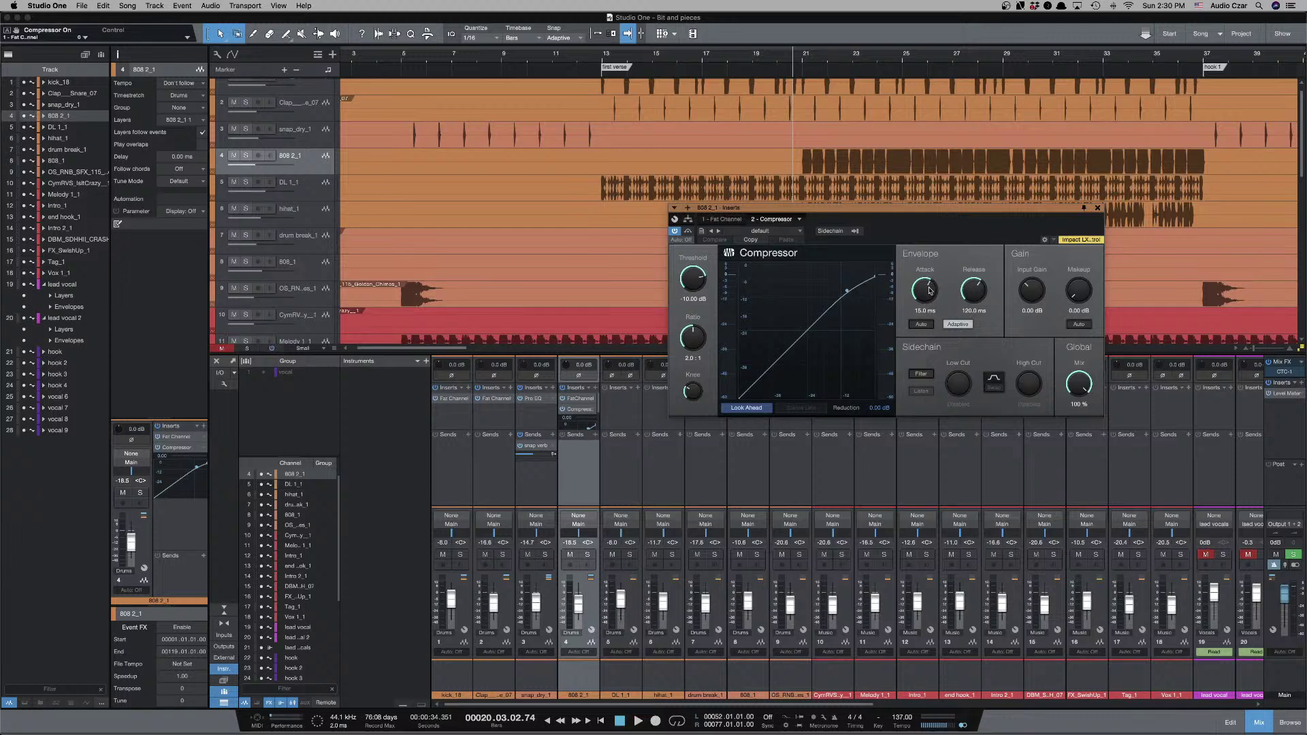
# Set the 808 2_1 compressor's attack to about 6 ms, release to about 204 ms and ratio to 4:1.
pyautogui.moveTo(929, 295); pyautogui.dragTo(925, 300)
pyautogui.moveTo(979, 289); pyautogui.dragTo(979, 278)
pyautogui.moveTo(697, 341); pyautogui.dragTo(695, 331)
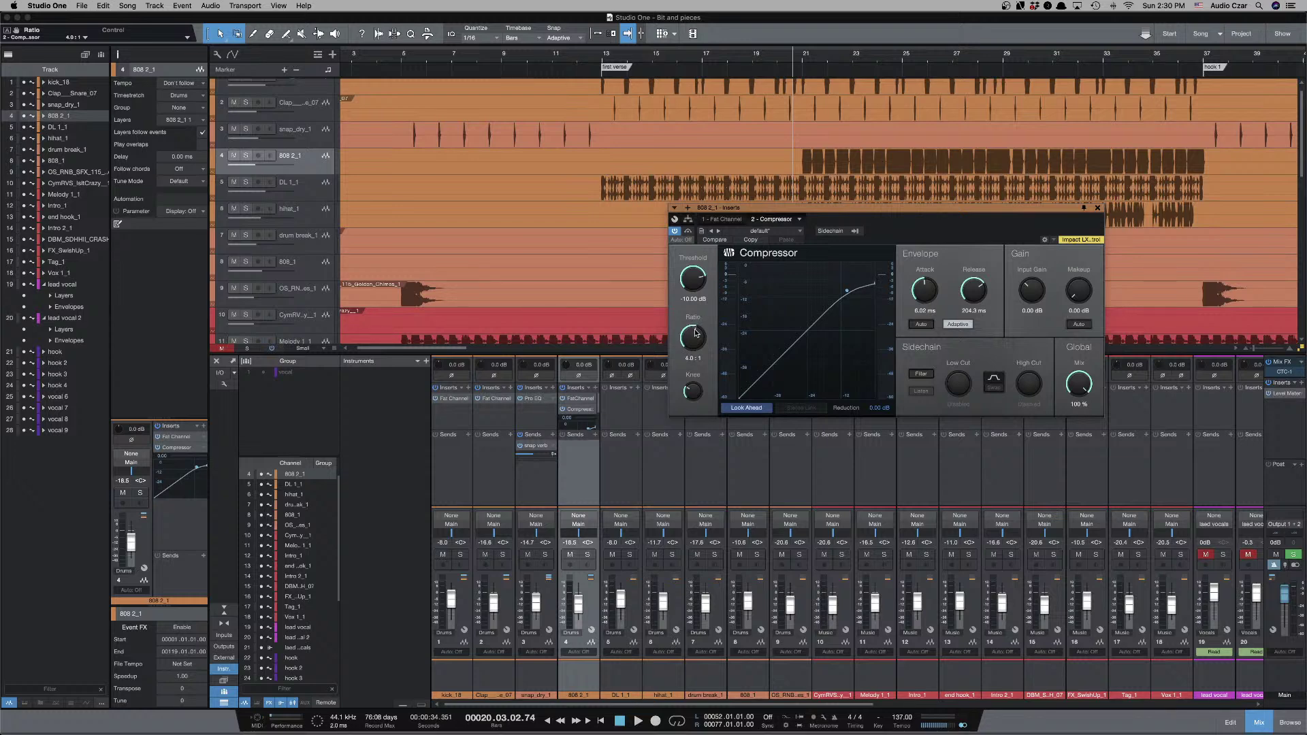
# Enable the external sidechain on the 808 2_1 compressor and choose kick_18 as its source.
pyautogui.click(829, 232)
pyautogui.click(856, 232)
pyautogui.click(857, 244)
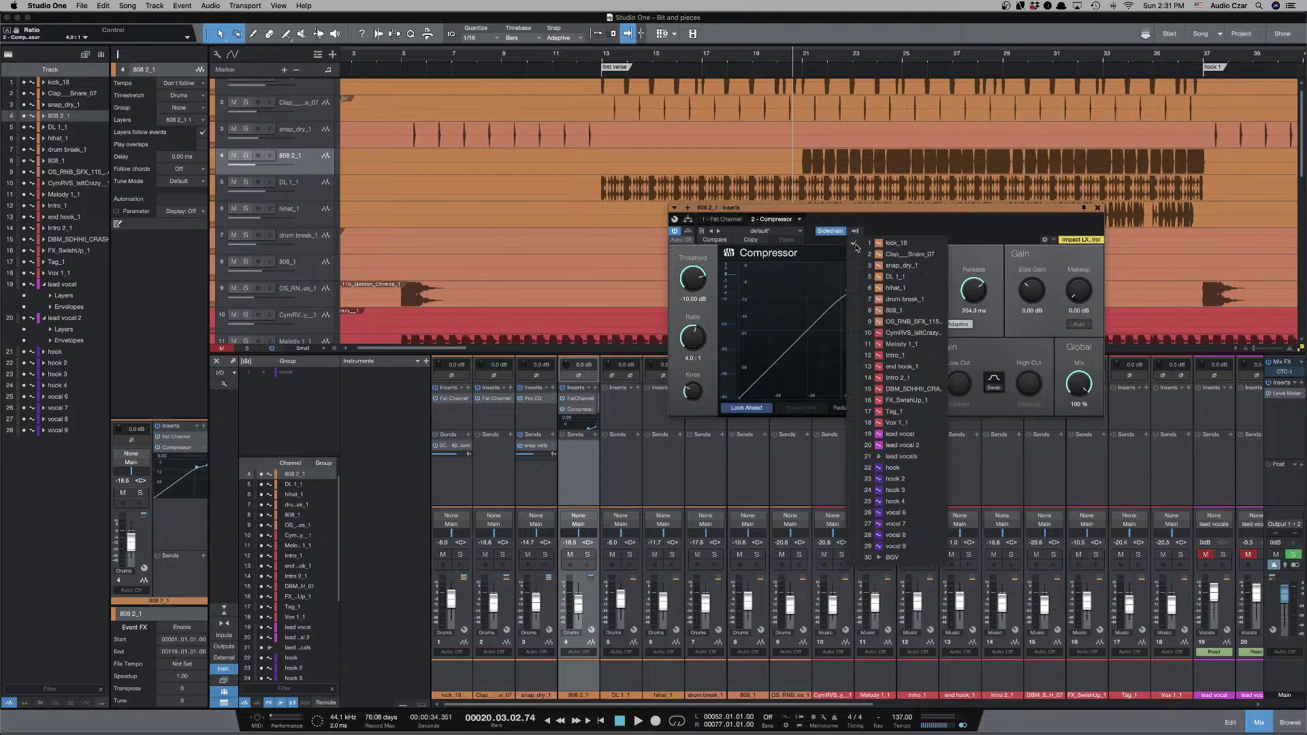
pyautogui.click(908, 227)
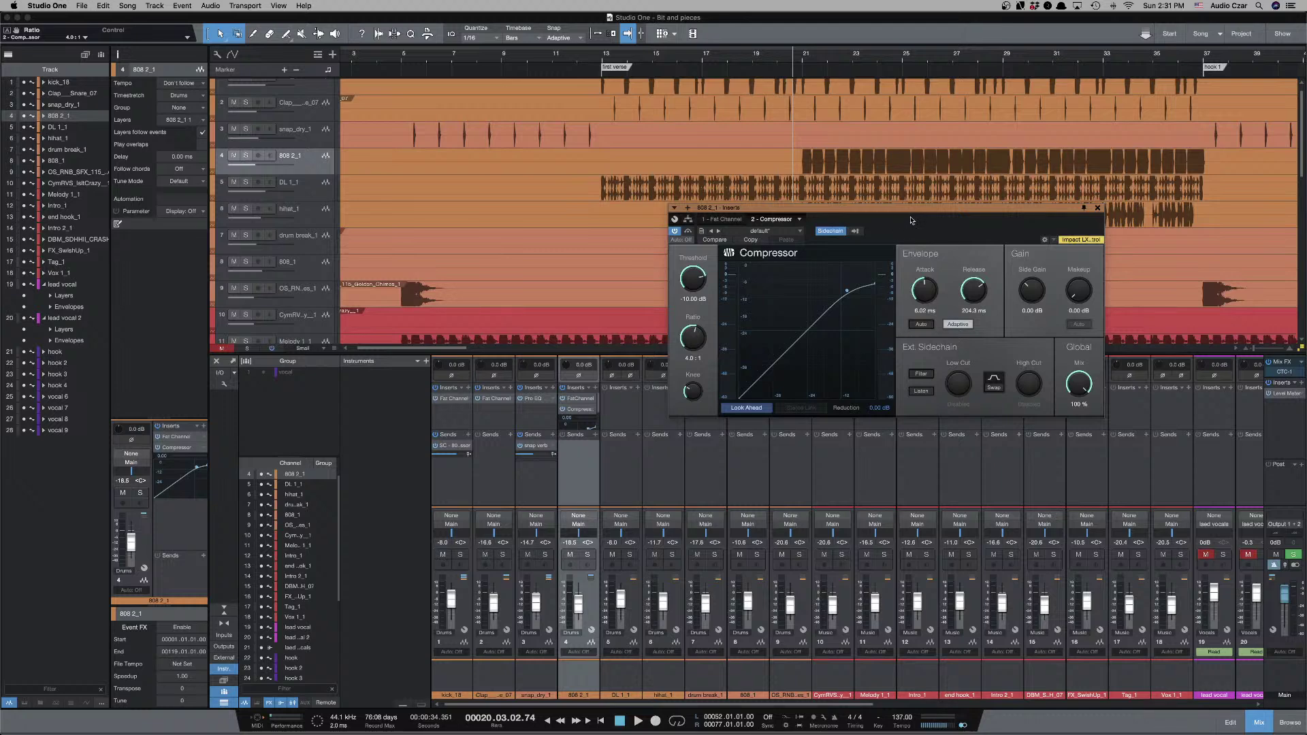
# Lower the 808 2_1 compressor's threshold to about -17 dB during playback, and close the plug-in window.
pyautogui.press('space')
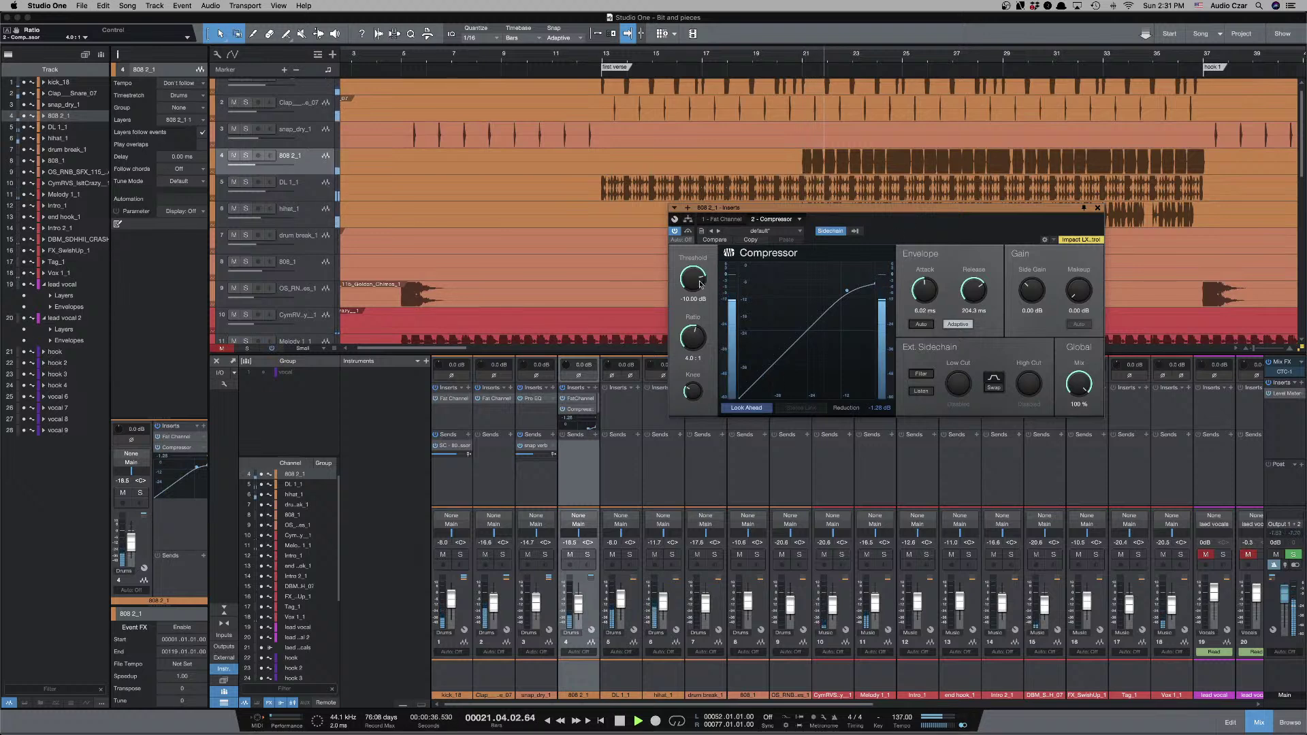
pyautogui.moveTo(692, 282); pyautogui.dragTo(697, 286)
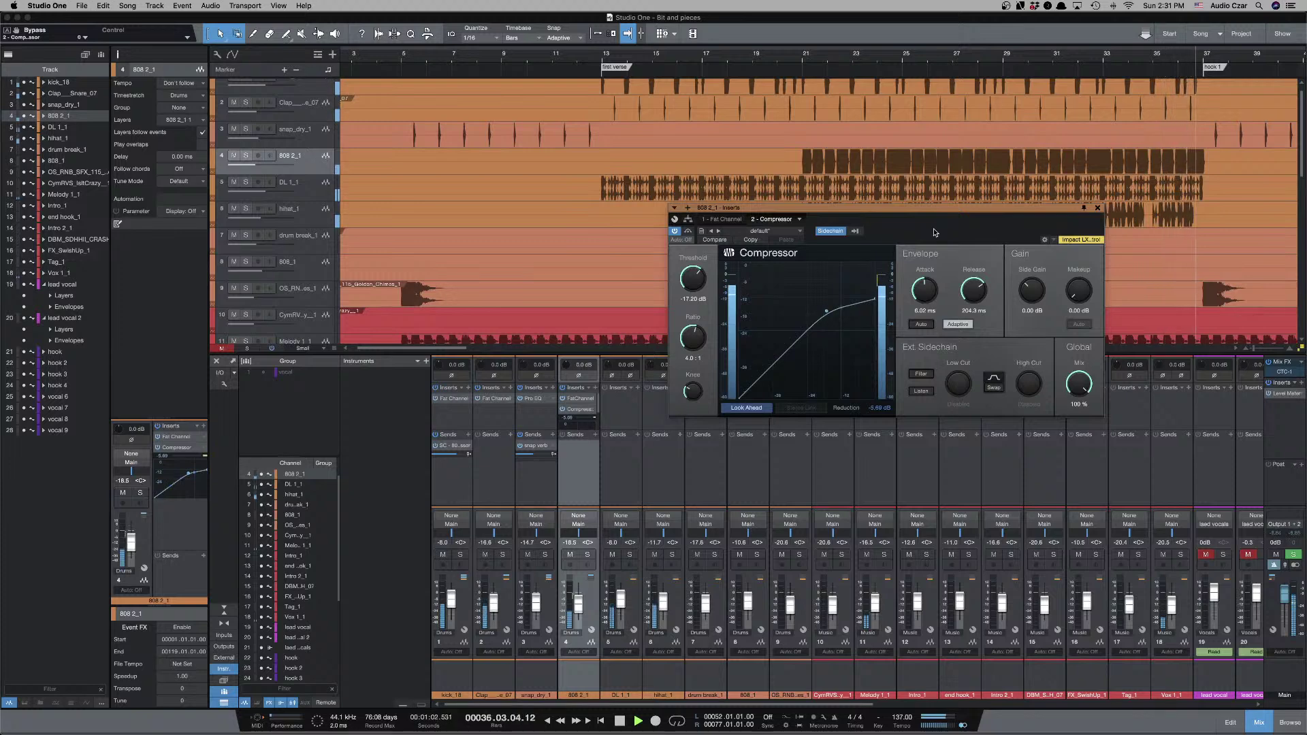
pyautogui.press('space')
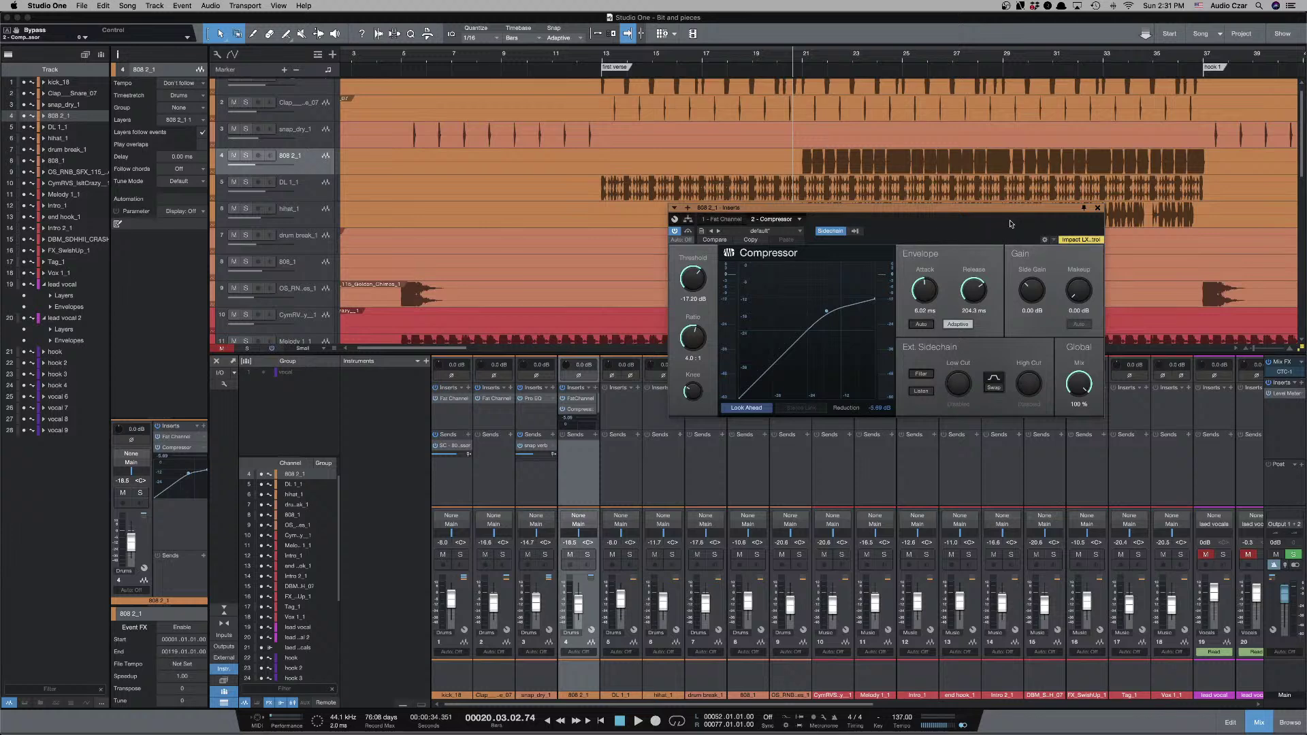
pyautogui.click(1096, 208)
# Select the DL 1_1 track and compare it soloed and in the full mix, playing from just before bar 13.
pyautogui.click(302, 192)
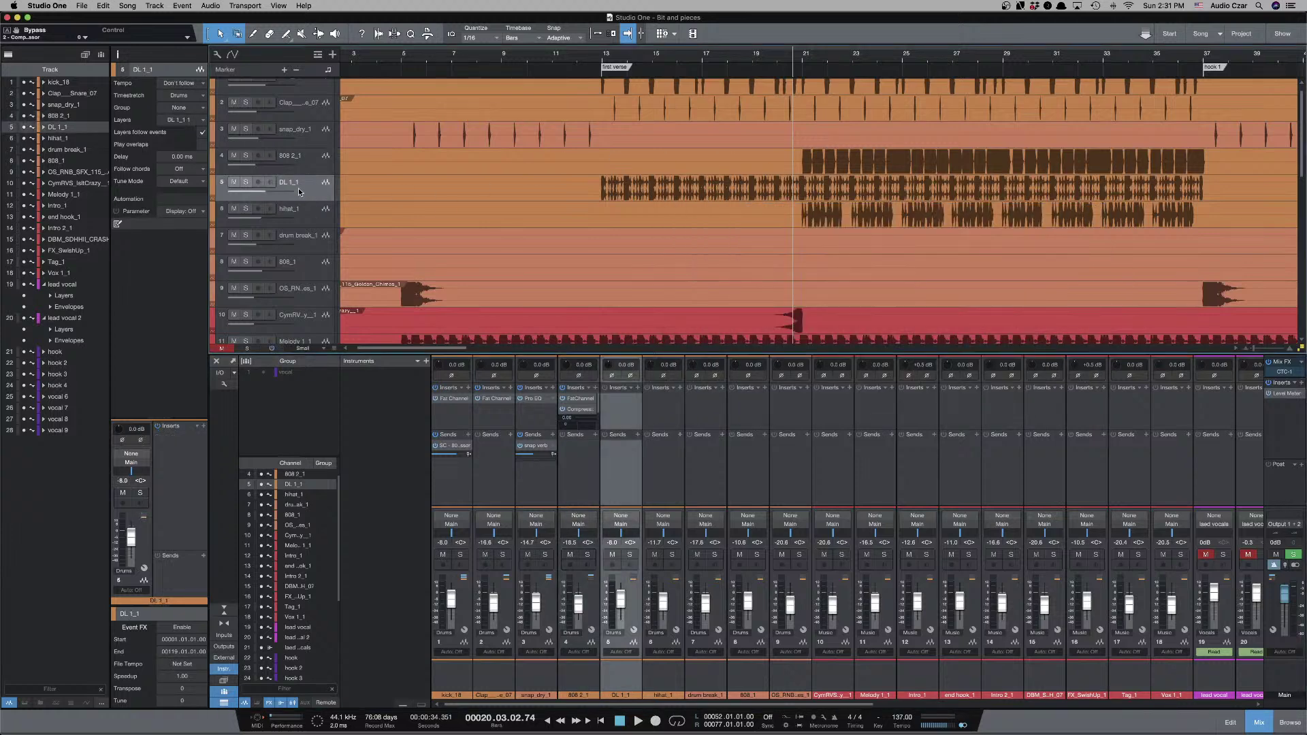
pyautogui.click(598, 186)
pyautogui.click(245, 182)
pyautogui.press('space')
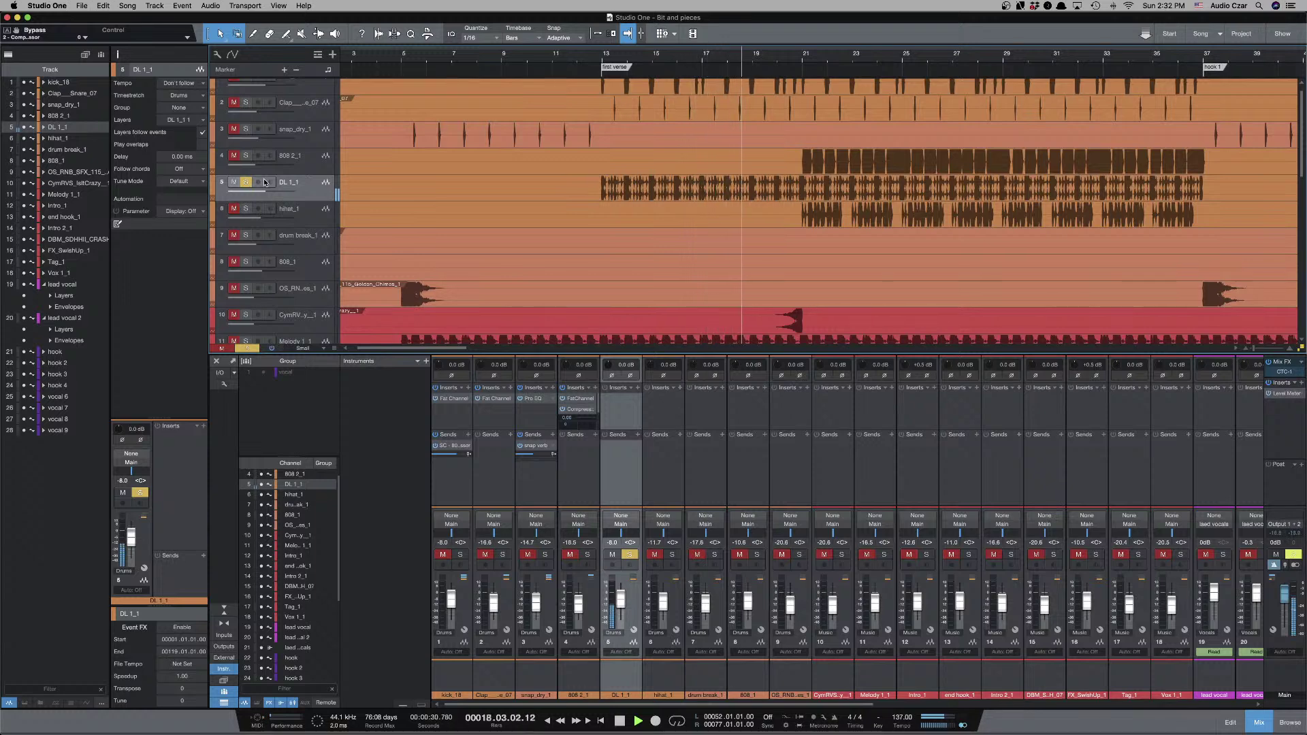
pyautogui.press('s')
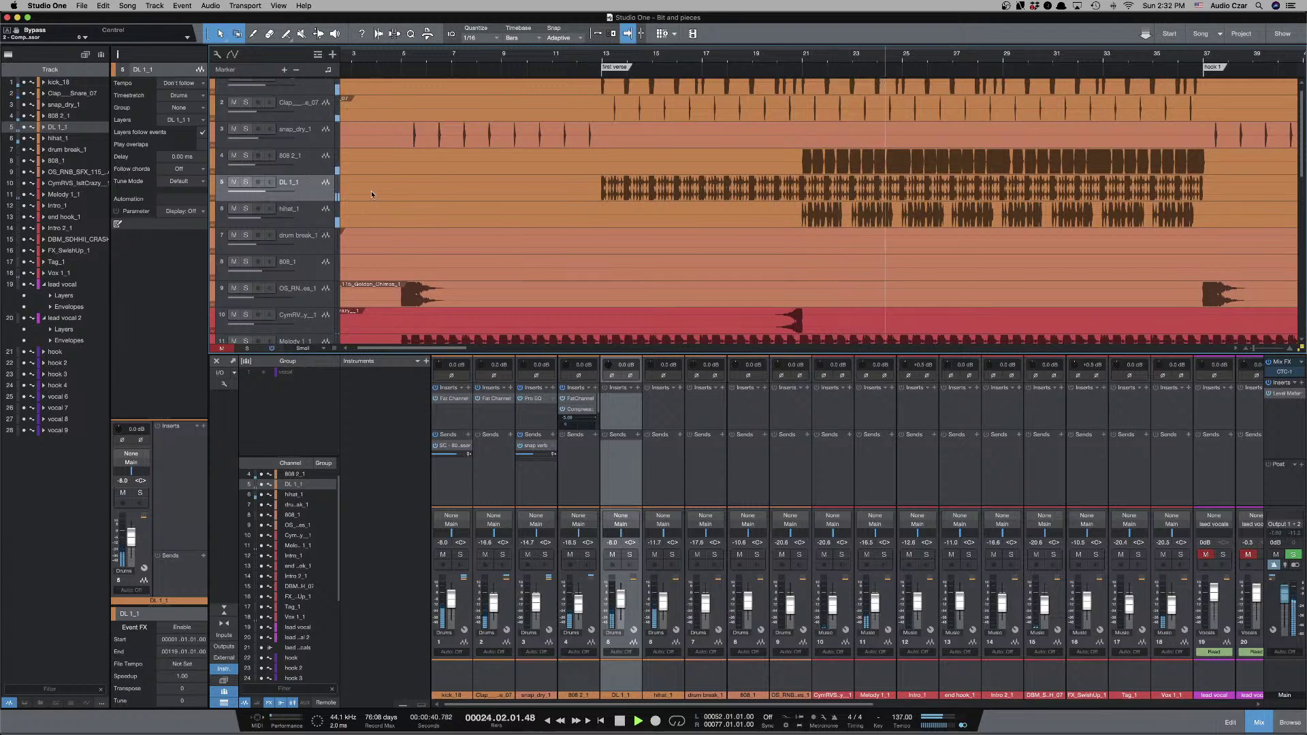
pyautogui.click(245, 183)
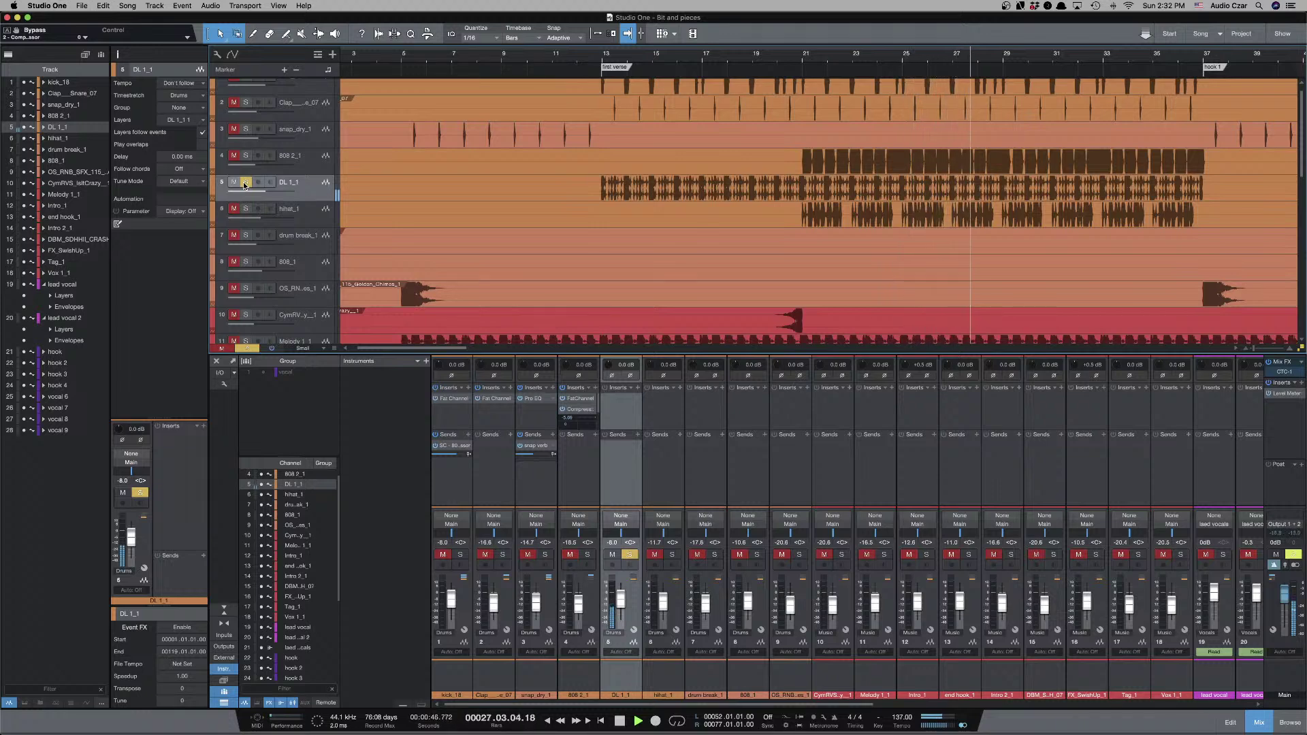
pyautogui.press('space')
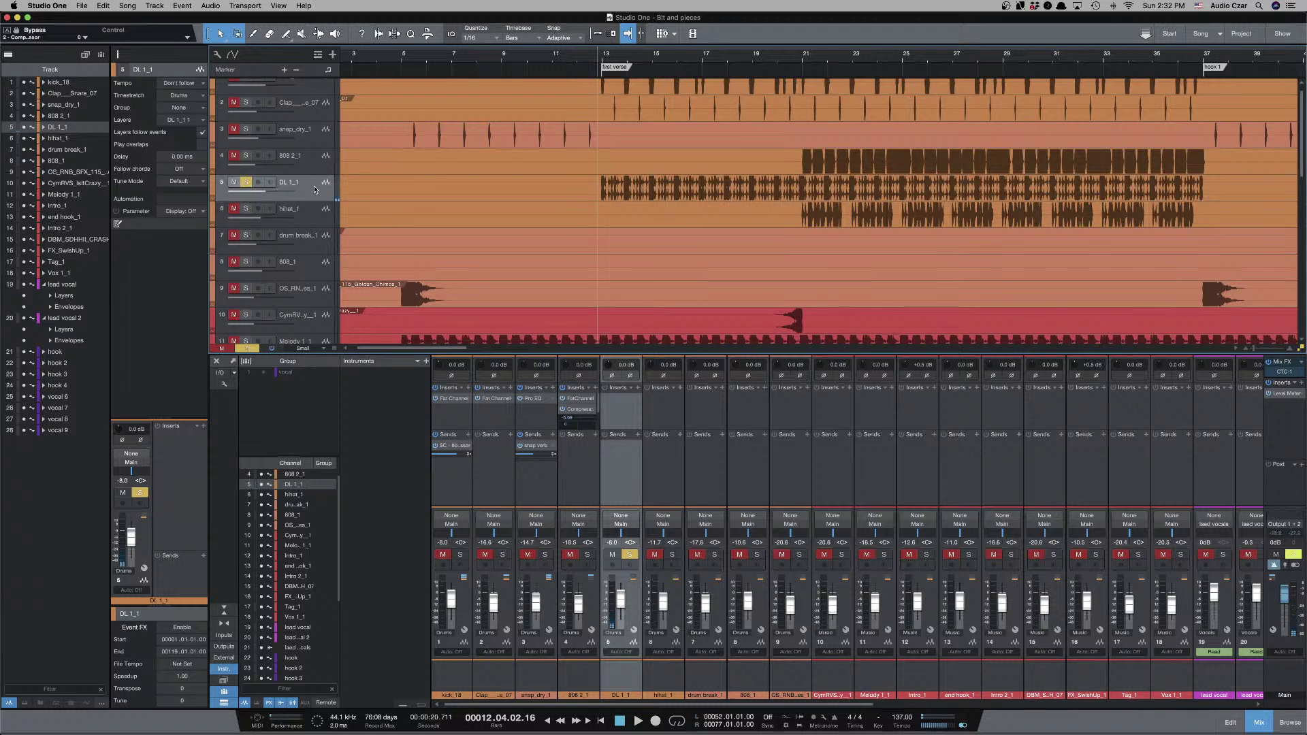
# Insert a Pro EQ on the DL 1_1 channel with a third-octave spectrum display and play the soloed part through it.
pyautogui.click(637, 388)
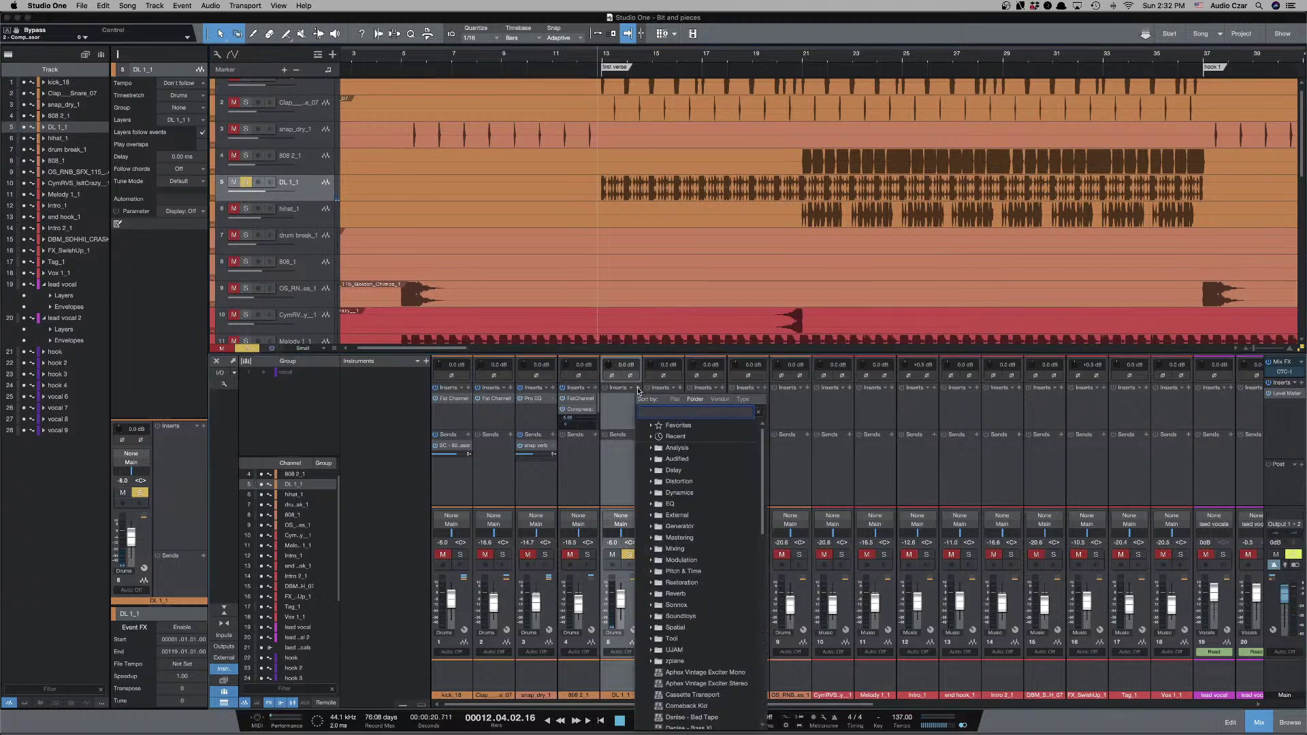
pyautogui.write('pro')
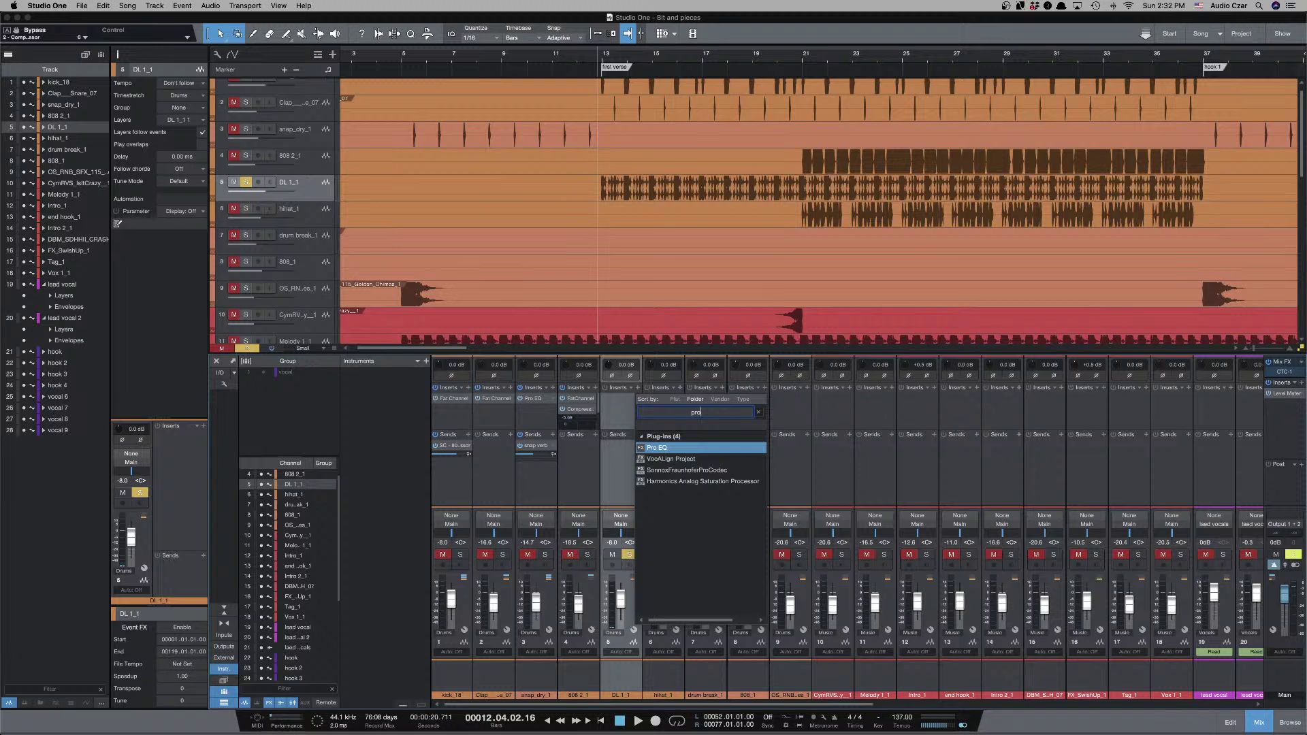
pyautogui.press('Return')
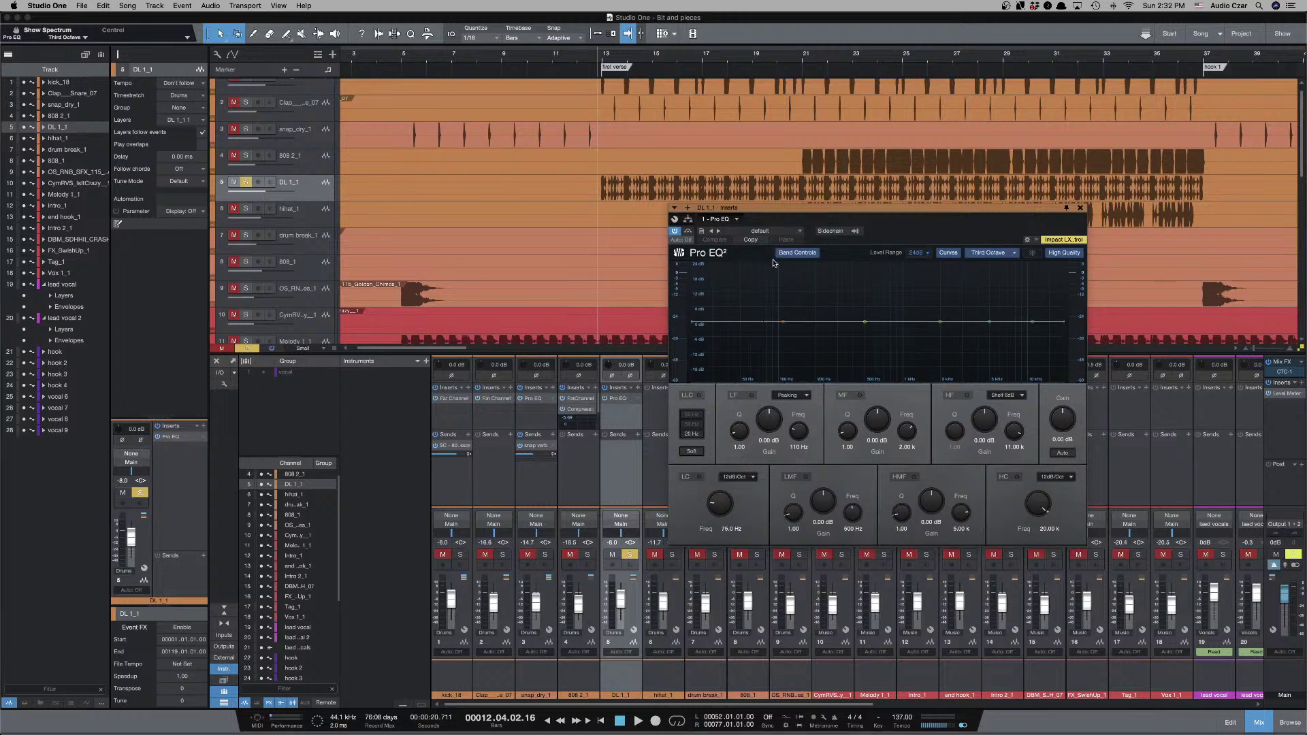
pyautogui.press('space')
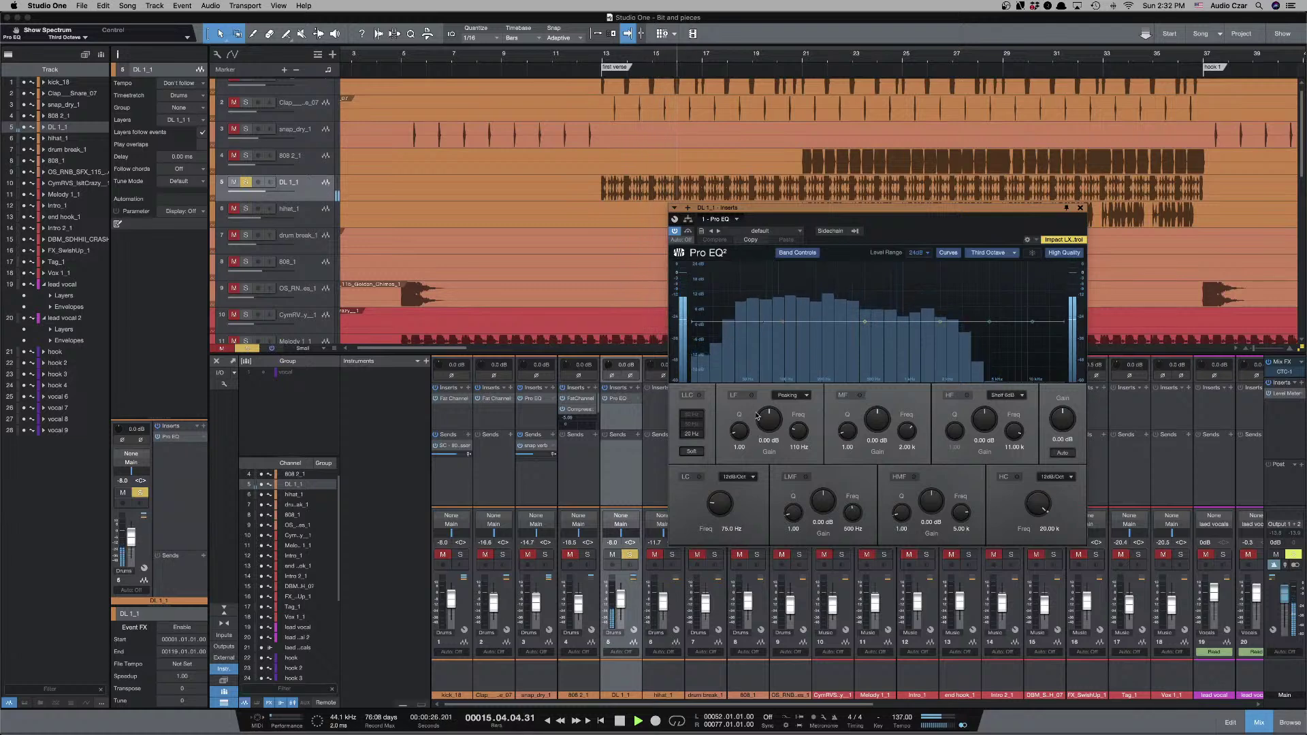
pyautogui.press('space')
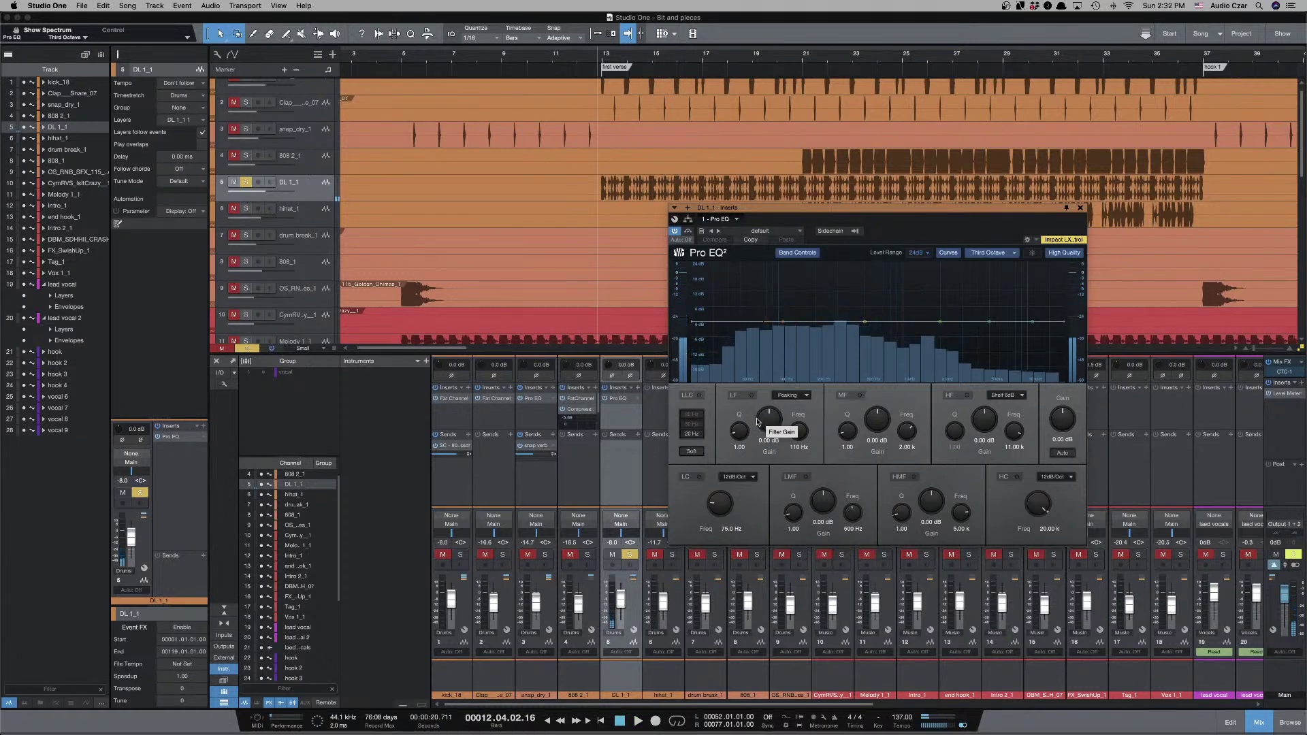
# Enable the low cut on the DL 1_1 Pro EQ with a 24 dB/Oct slope and a frequency of about 51 Hz.
pyautogui.click(691, 452)
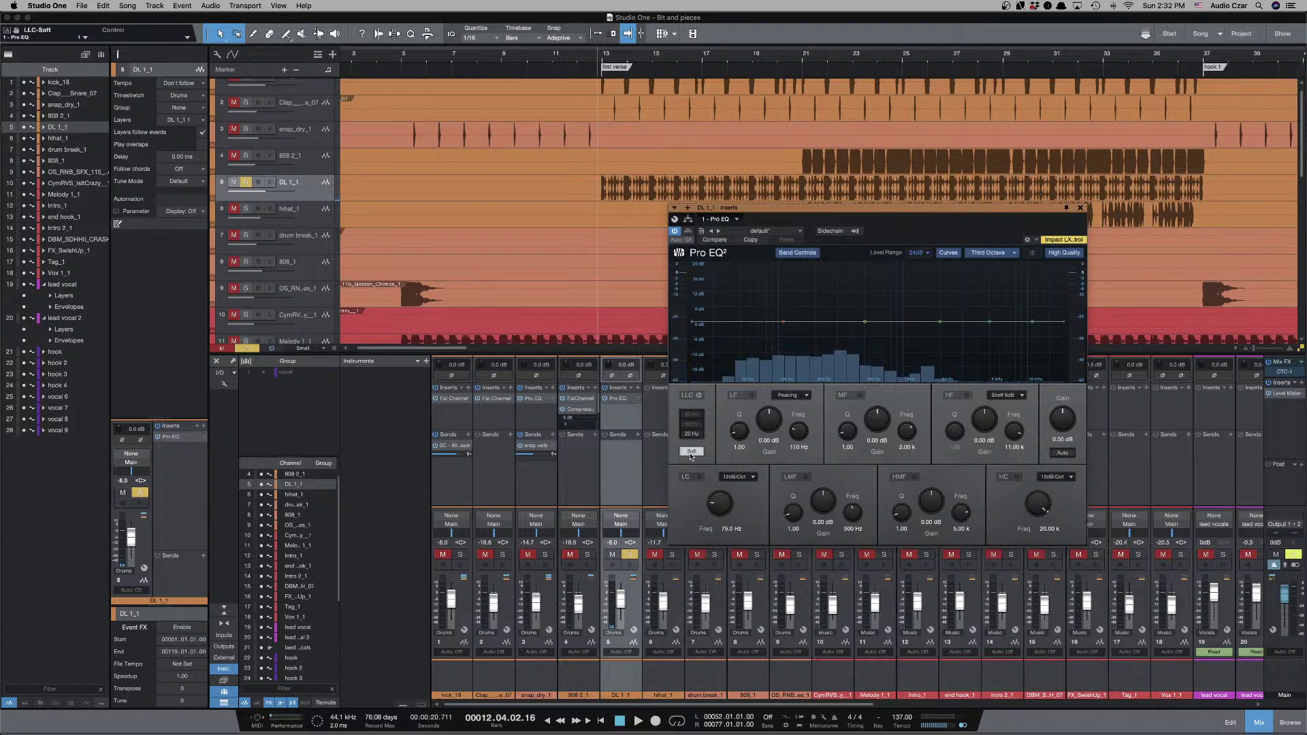
pyautogui.click(699, 477)
pyautogui.click(743, 477)
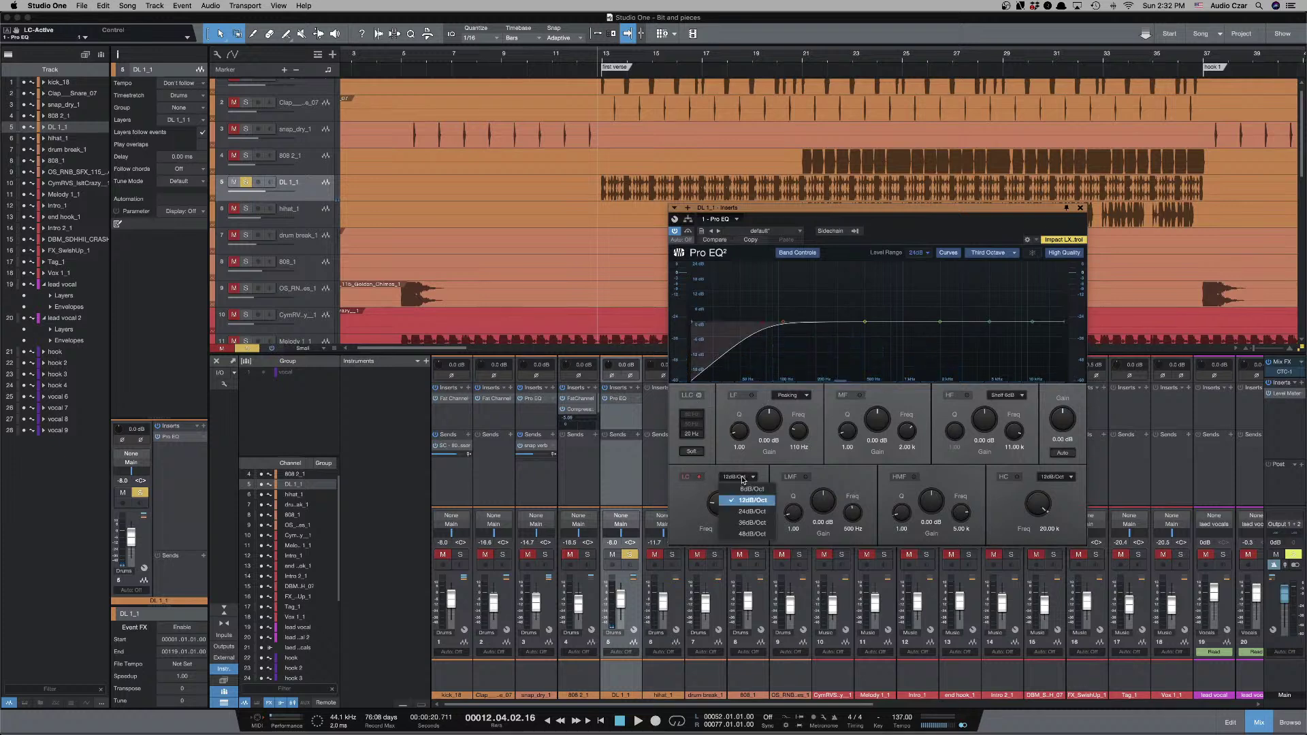
pyautogui.click(743, 511)
pyautogui.moveTo(720, 507); pyautogui.dragTo(718, 508)
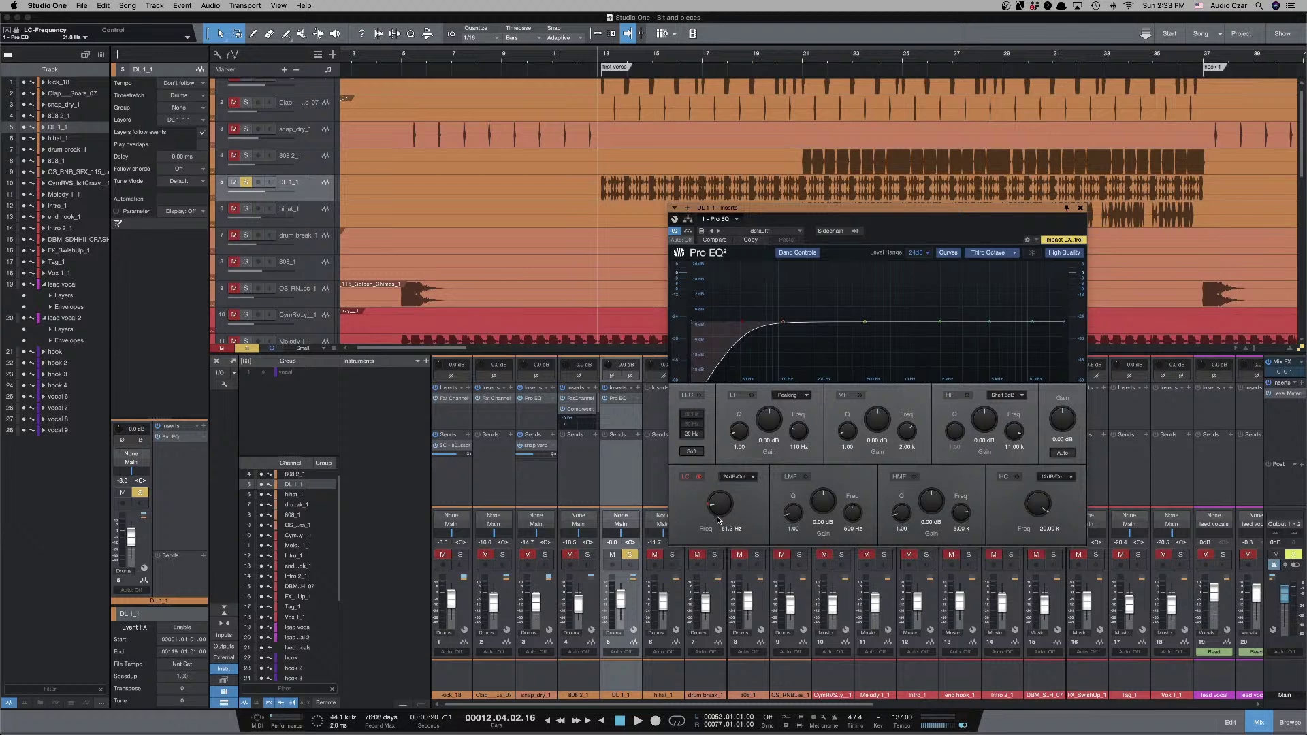
# Play the soloed DL 1_1 loop and compare it with the Pro EQ bypassed and active.
pyautogui.press('space')
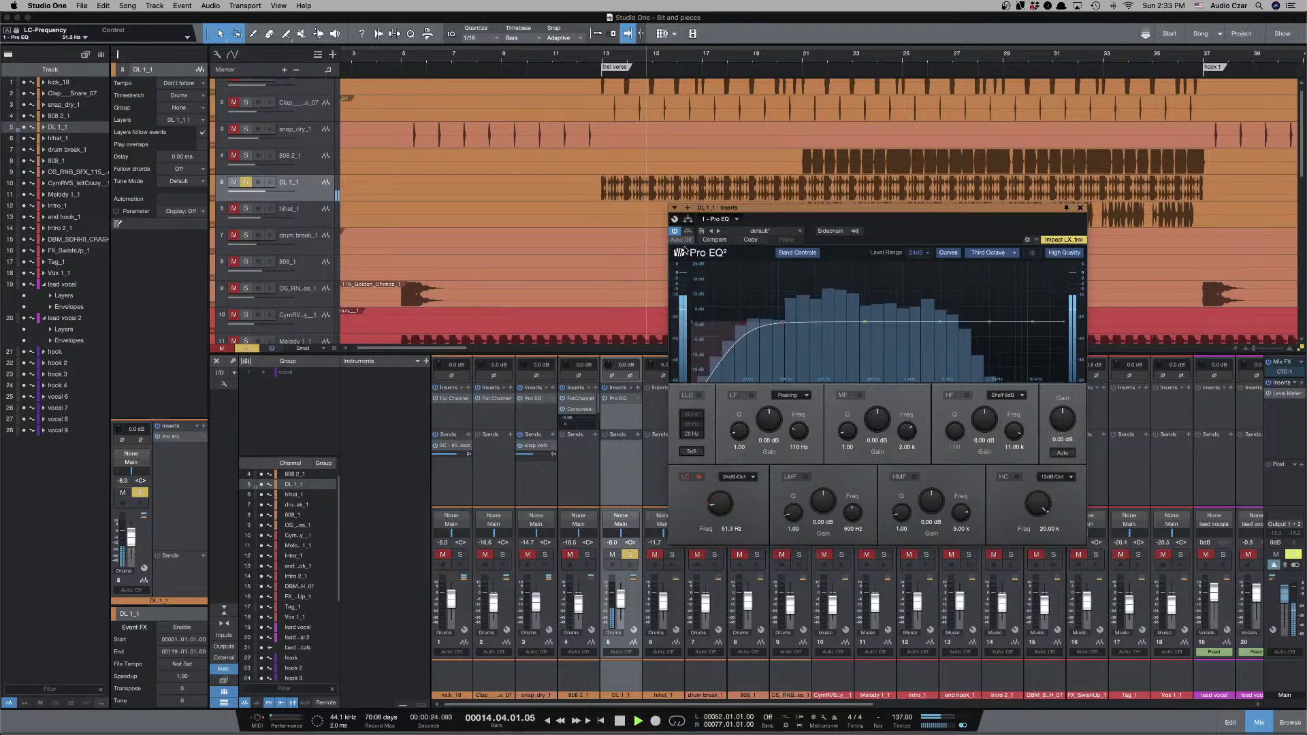
pyautogui.click(687, 232)
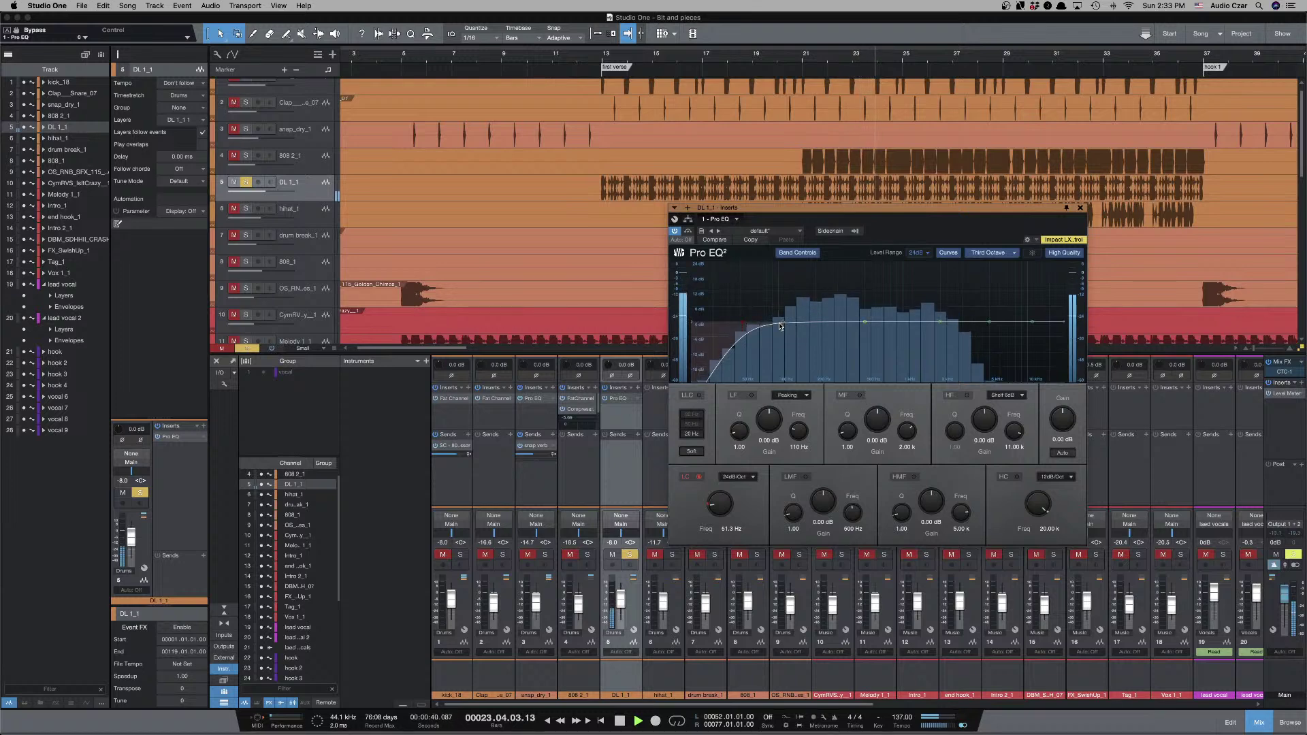
pyautogui.press('space')
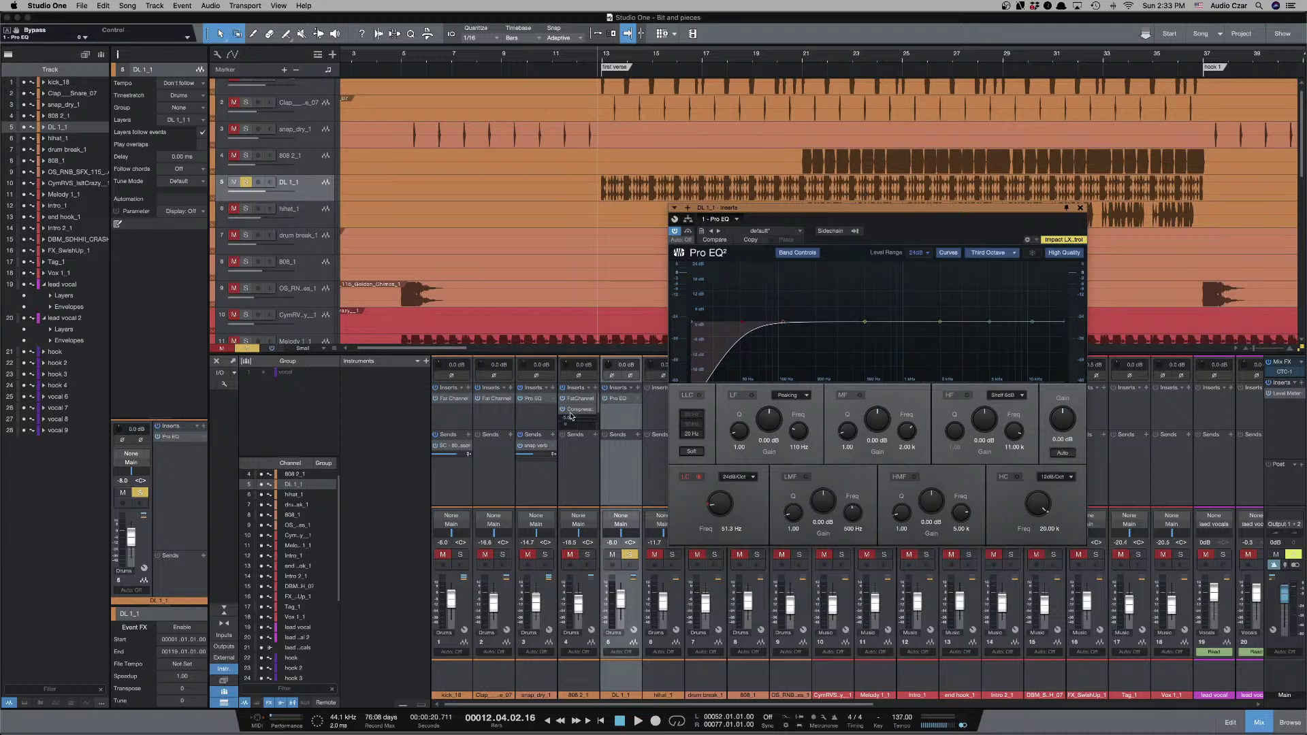
# Remove the Pro EQ from the DL 1_1 channel and insert H-EQ Mono in its place.
pyautogui.click(636, 401)
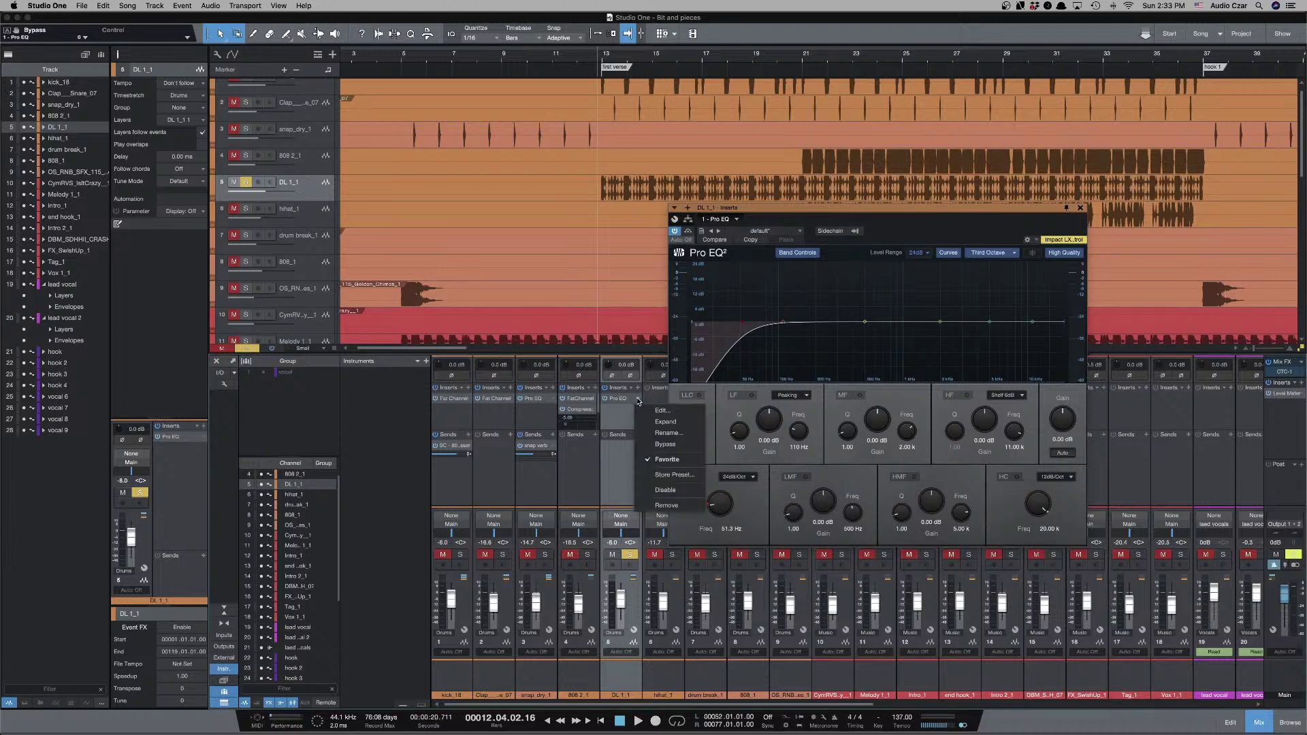
pyautogui.click(655, 505)
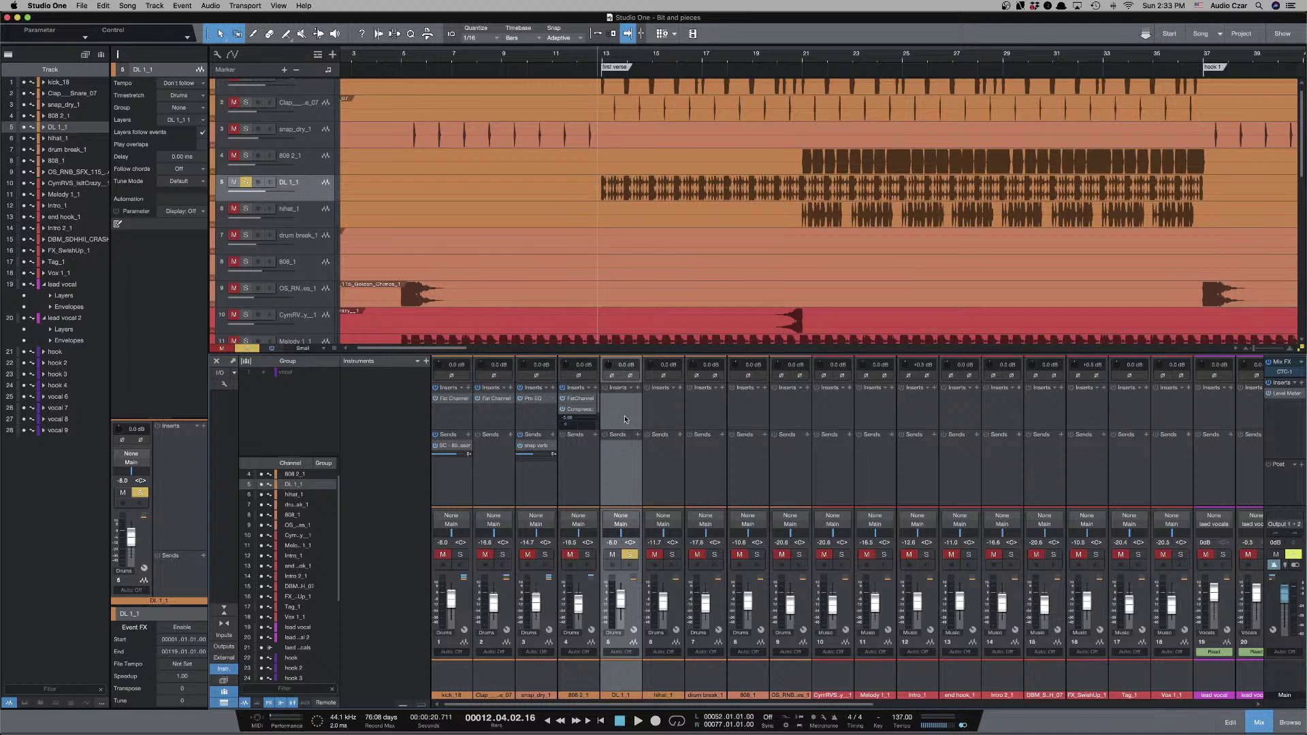
pyautogui.click(632, 389)
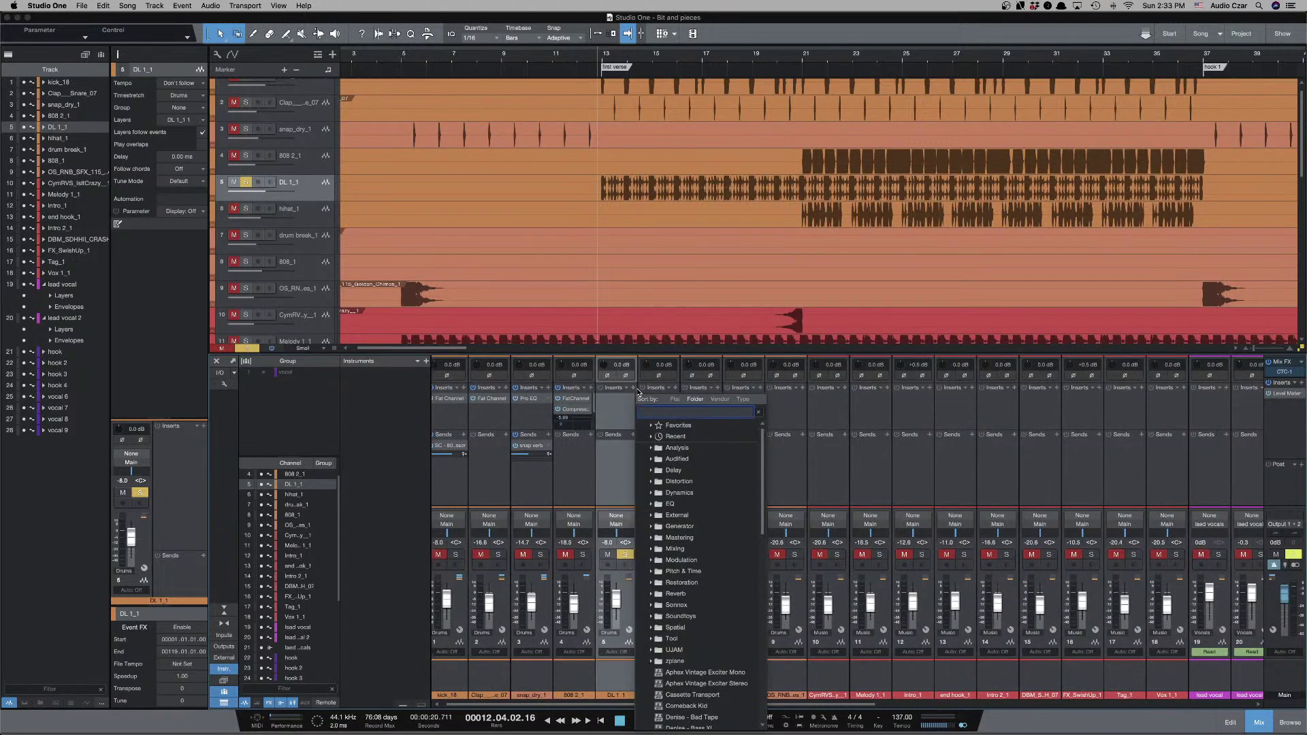
pyautogui.write('f6')
pyautogui.write('h-eq')
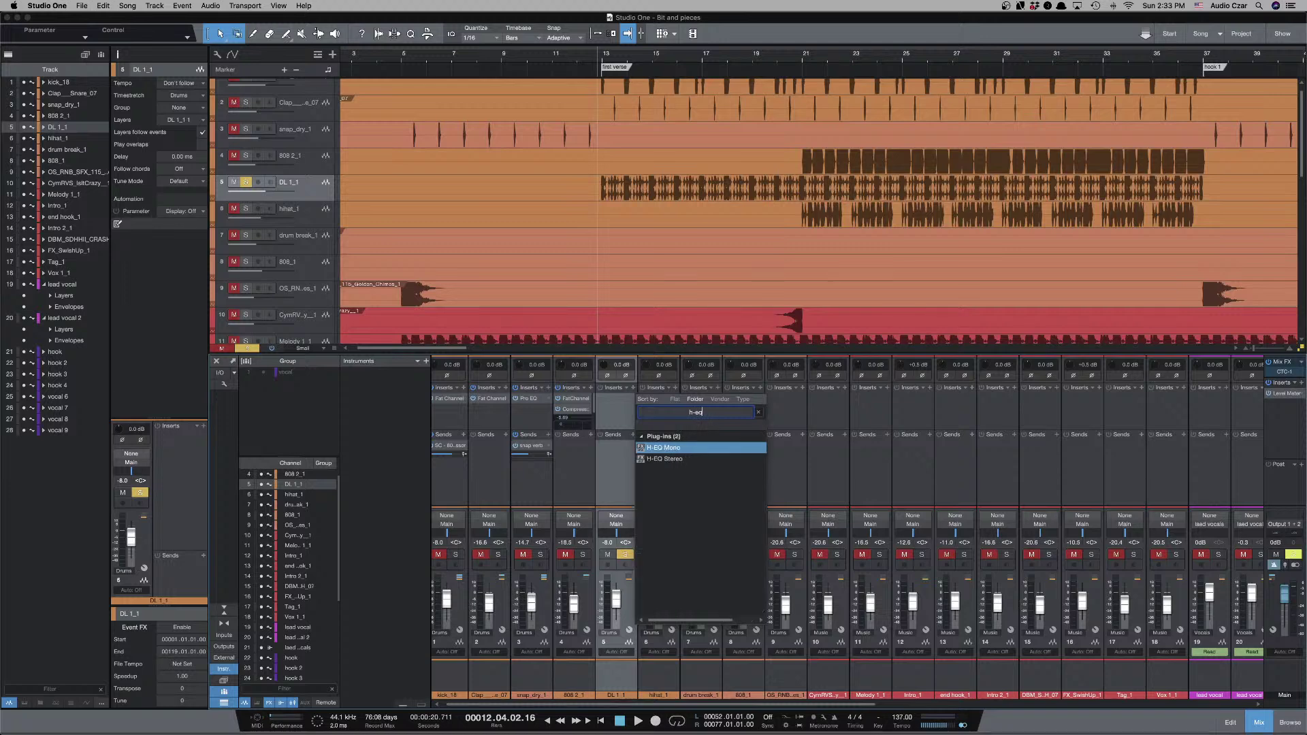
pyautogui.press('Return')
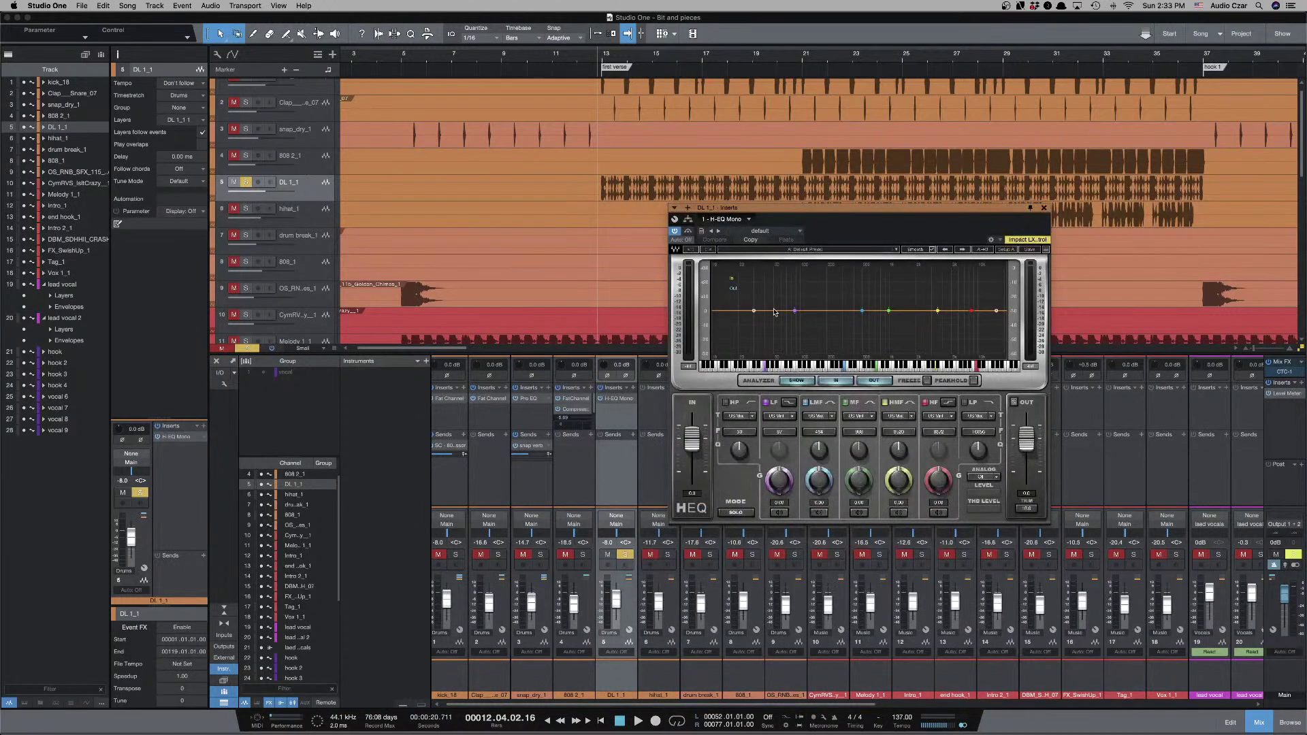
# Enable the H-EQ high-pass filter on DL 1_1 and raise its Q to give a slight bump at the cutoff.
pyautogui.click(726, 403)
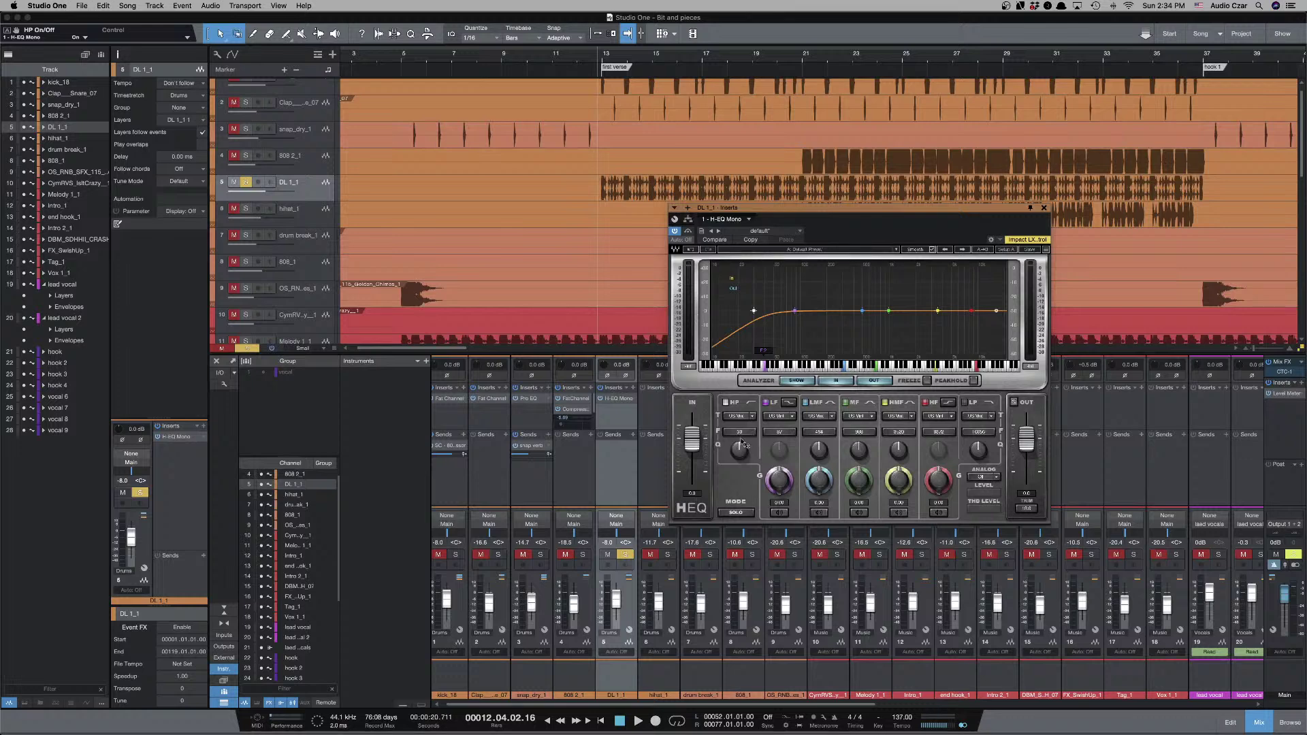
pyautogui.click(740, 449)
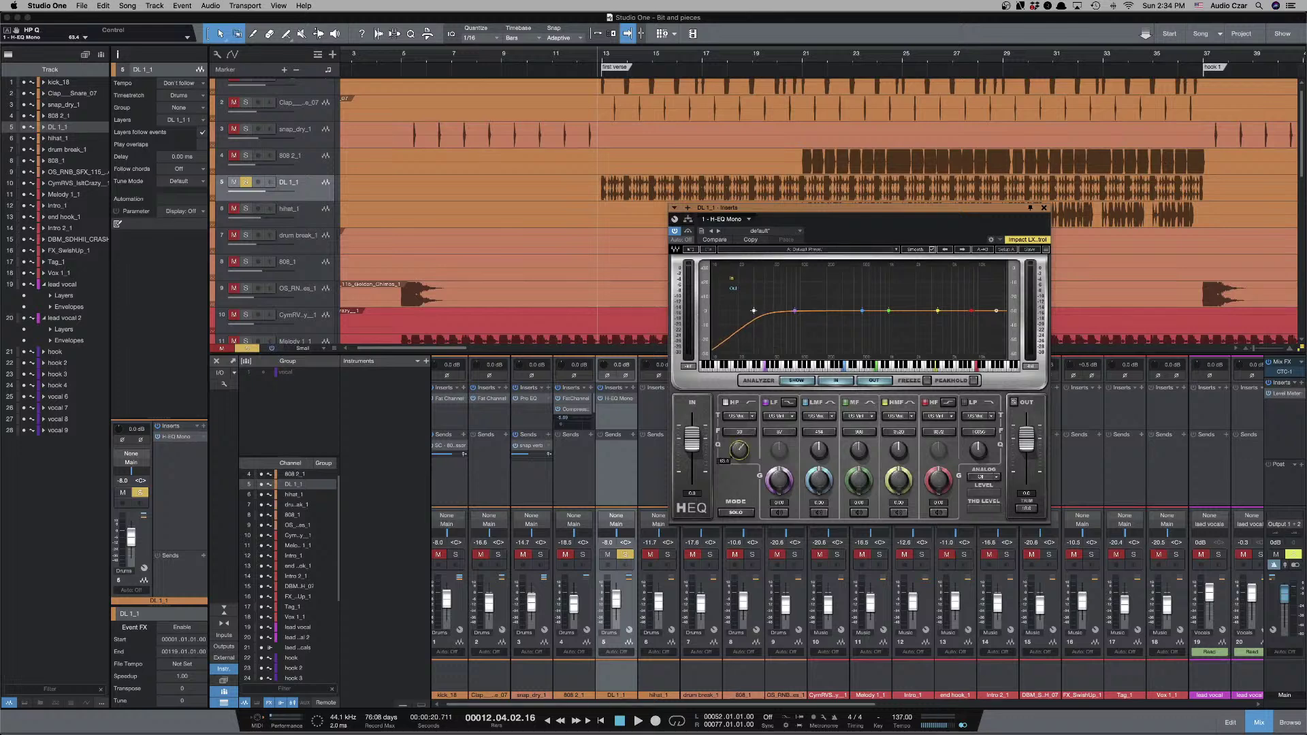
pyautogui.moveTo(739, 443); pyautogui.dragTo(739, 419)
# Try the UK Vintage 1, UK Vintage 2, US Modern and UK Modern high-pass types, and return to US Vintage.
pyautogui.click(751, 415)
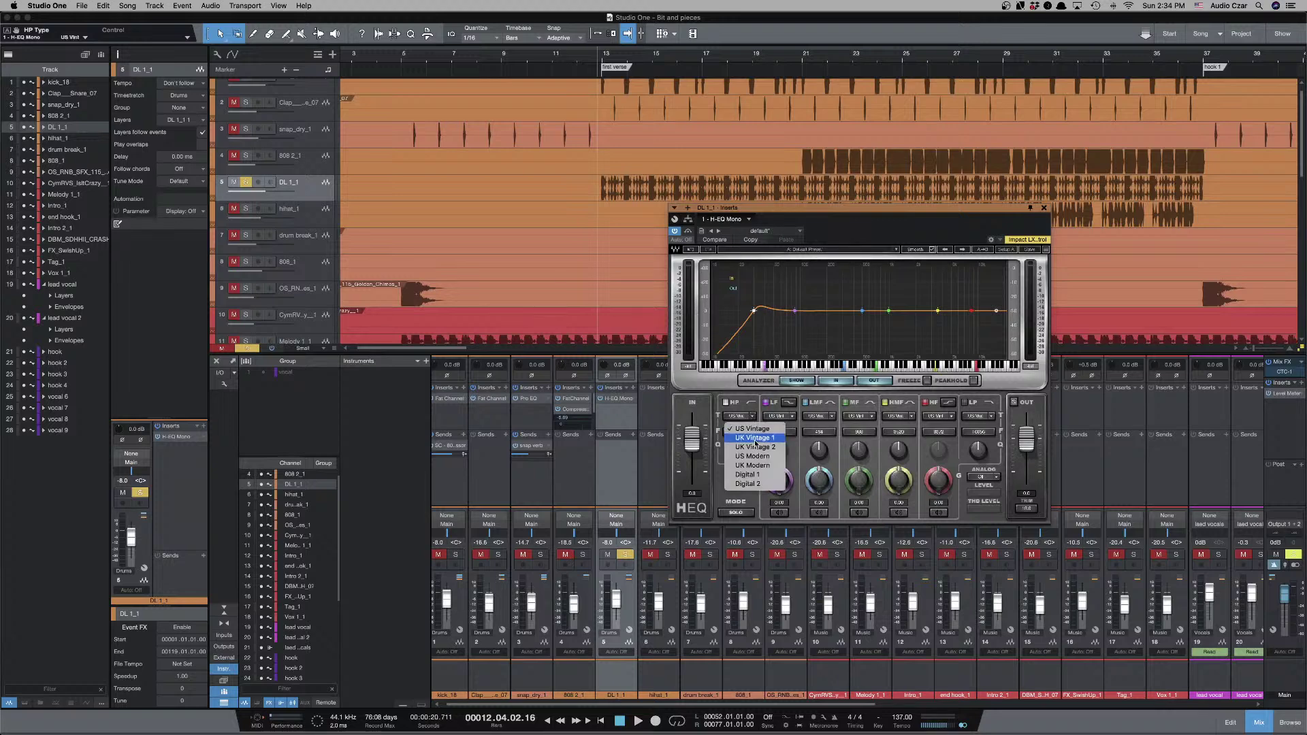
pyautogui.click(754, 427)
pyautogui.click(752, 416)
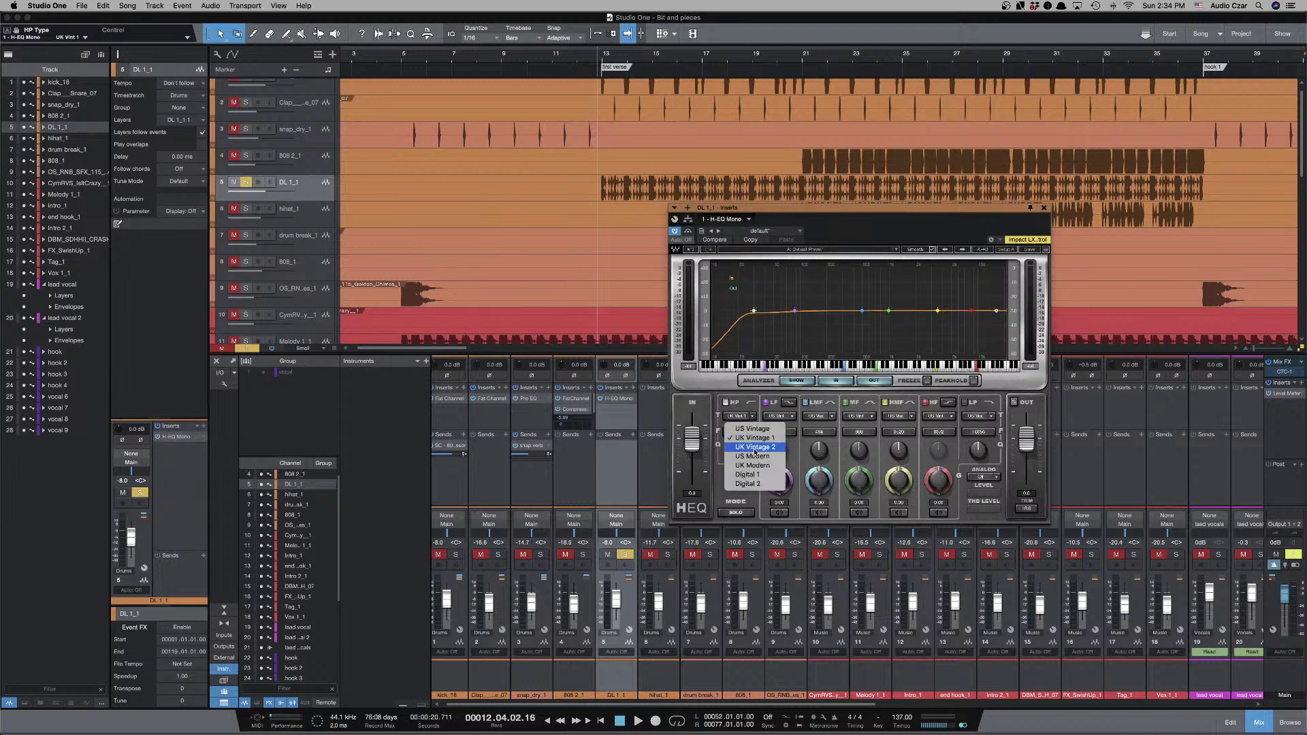
pyautogui.click(754, 416)
pyautogui.click(752, 416)
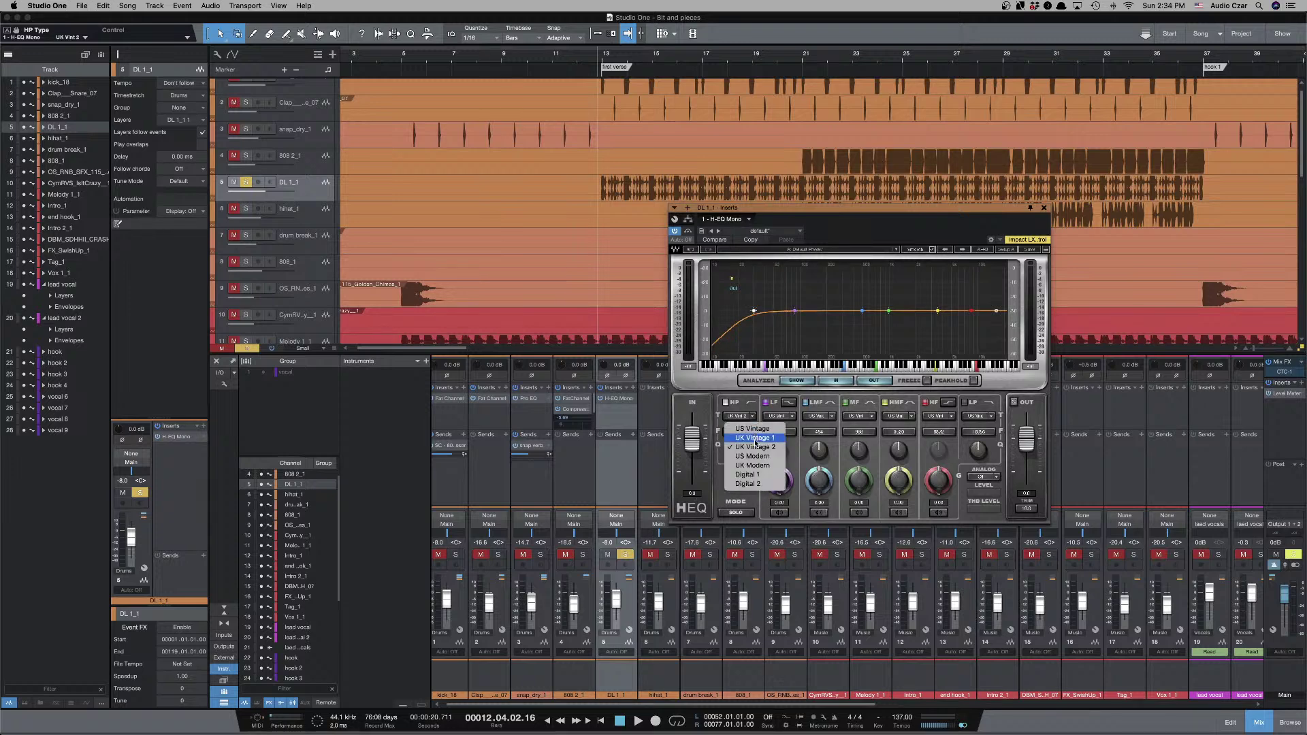
pyautogui.click(754, 424)
pyautogui.click(752, 416)
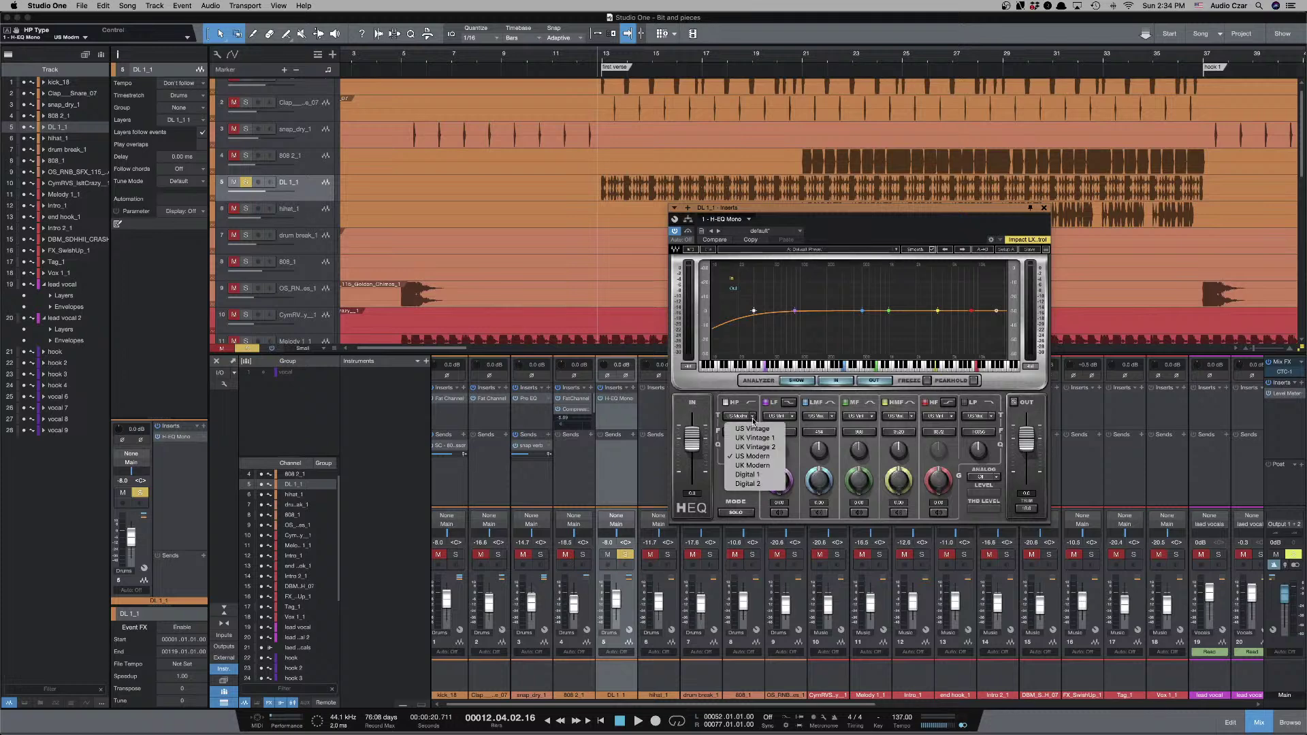
pyautogui.click(753, 421)
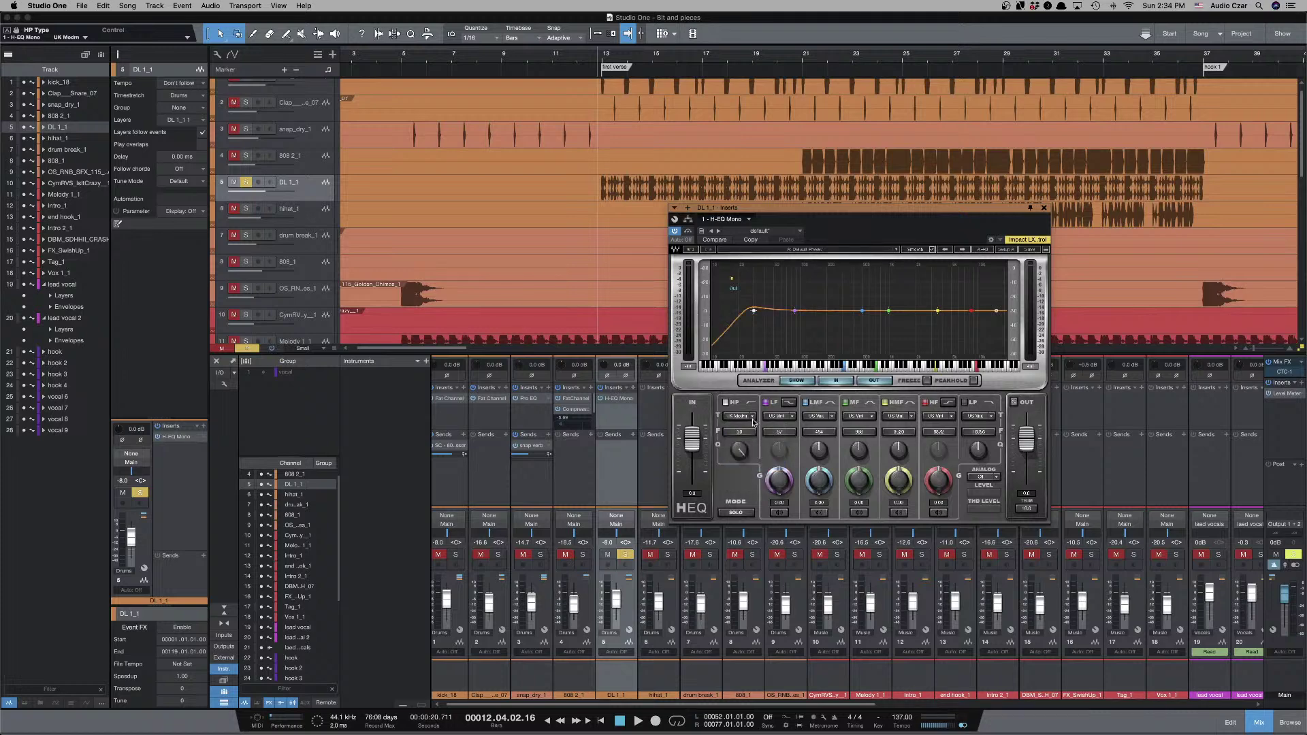
pyautogui.click(753, 417)
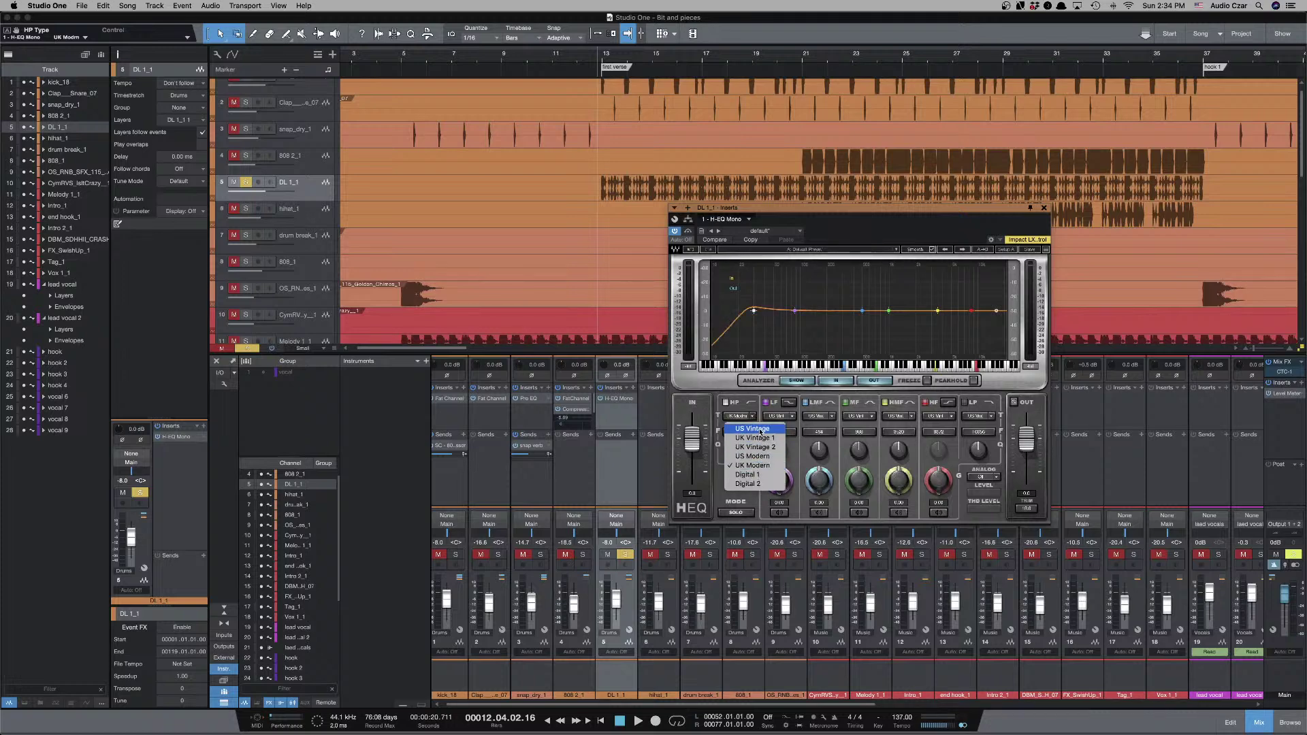
pyautogui.click(761, 430)
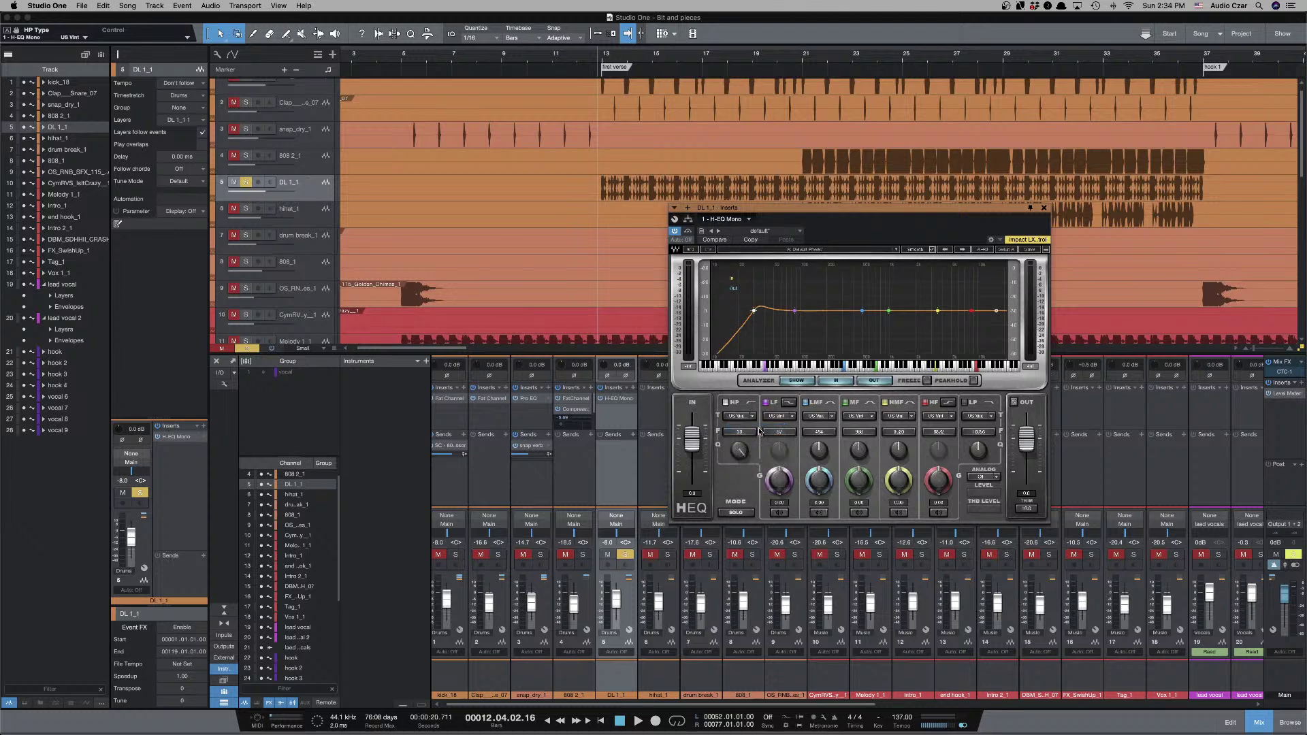
# Try the Digital 1 and Digital 2 types on the high-pass filter, and switch back to US Vintage.
pyautogui.click(755, 417)
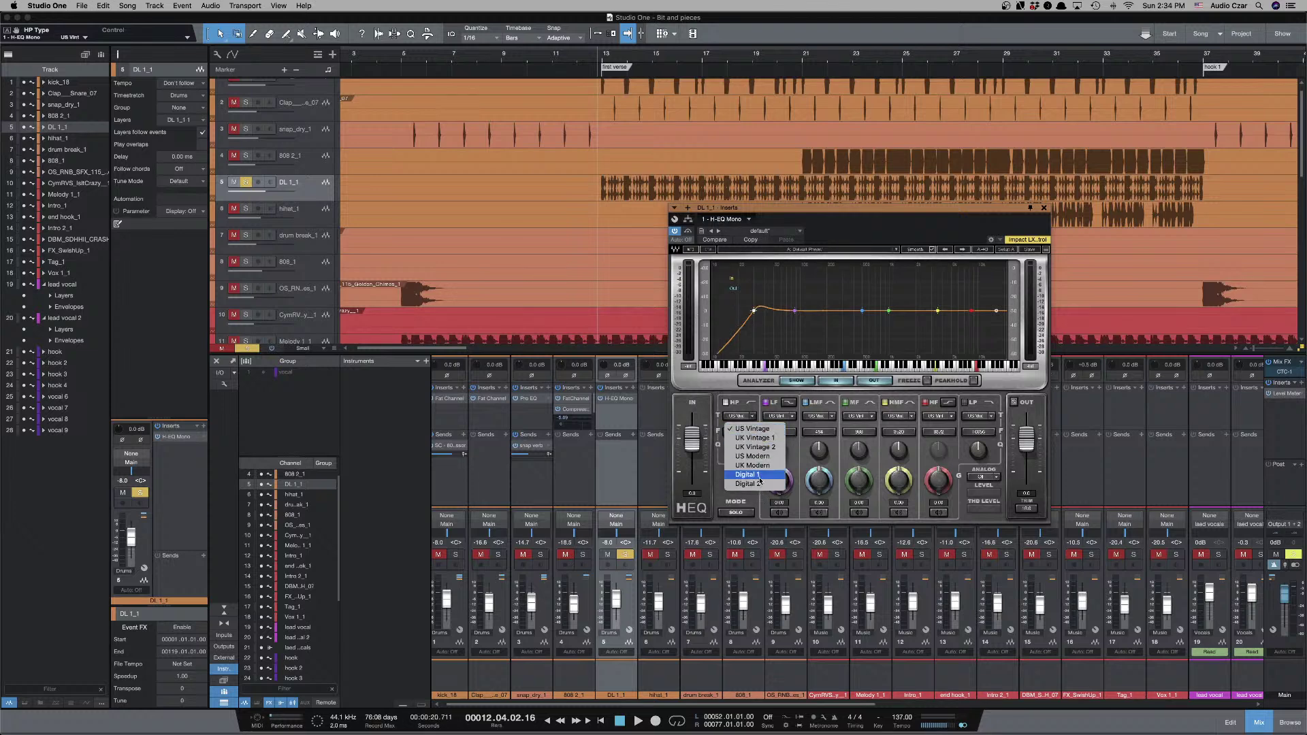
pyautogui.click(760, 480)
pyautogui.click(755, 417)
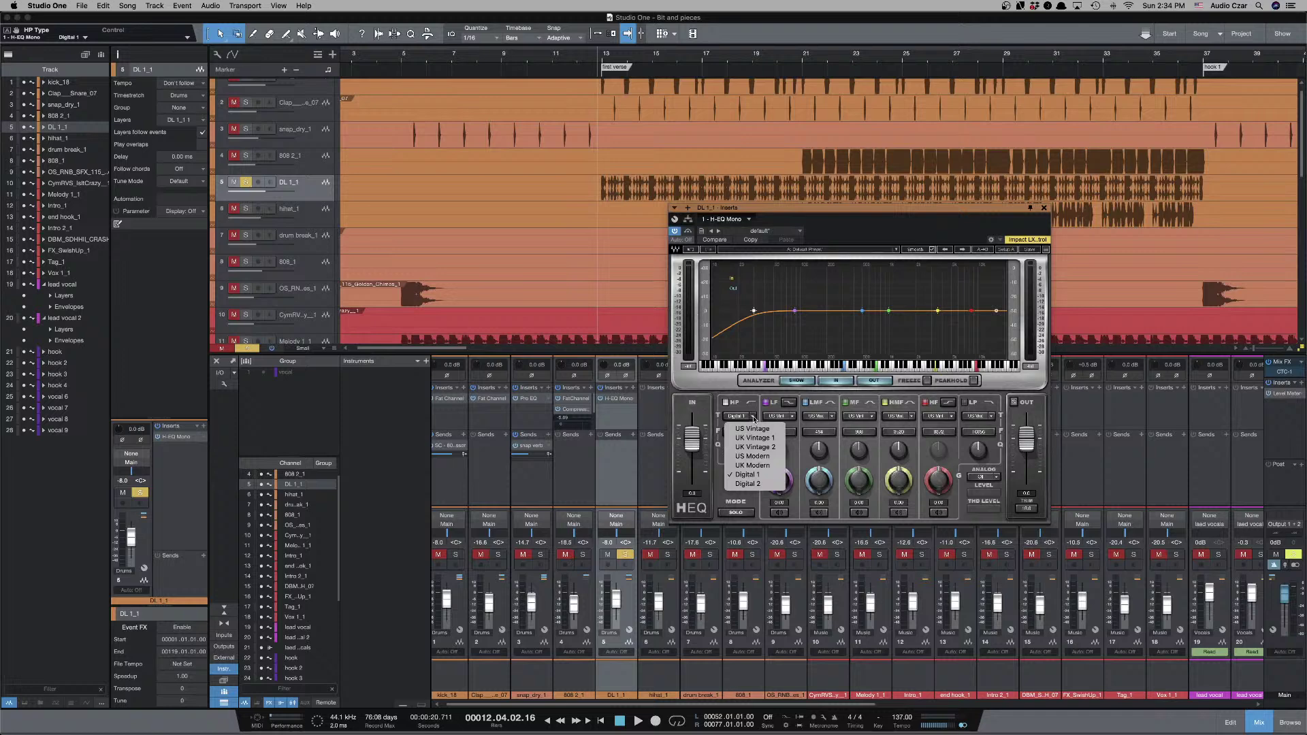
pyautogui.click(761, 484)
pyautogui.click(750, 420)
pyautogui.click(755, 433)
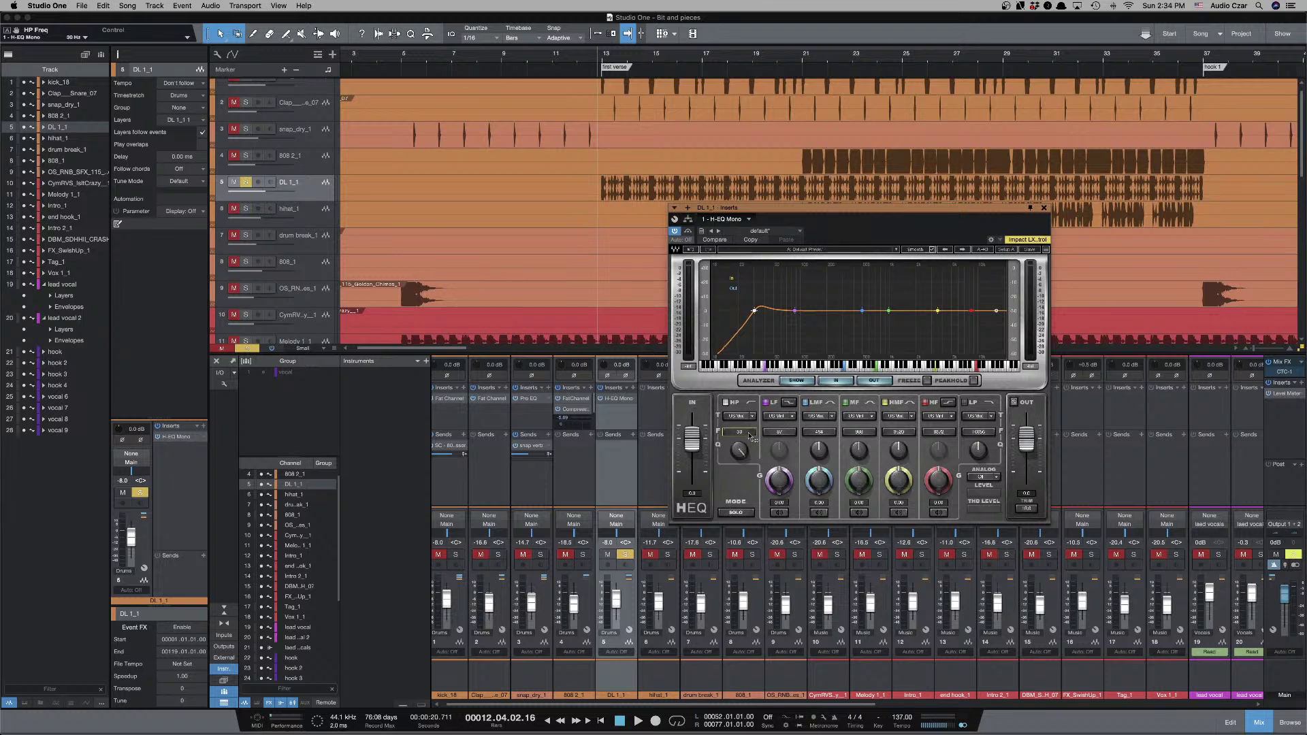
# Raise the H-EQ high-pass frequency, compare the filter off and on during playback, and close the plug-in window.
pyautogui.moveTo(739, 431); pyautogui.dragTo(740, 420)
pyautogui.press('space')
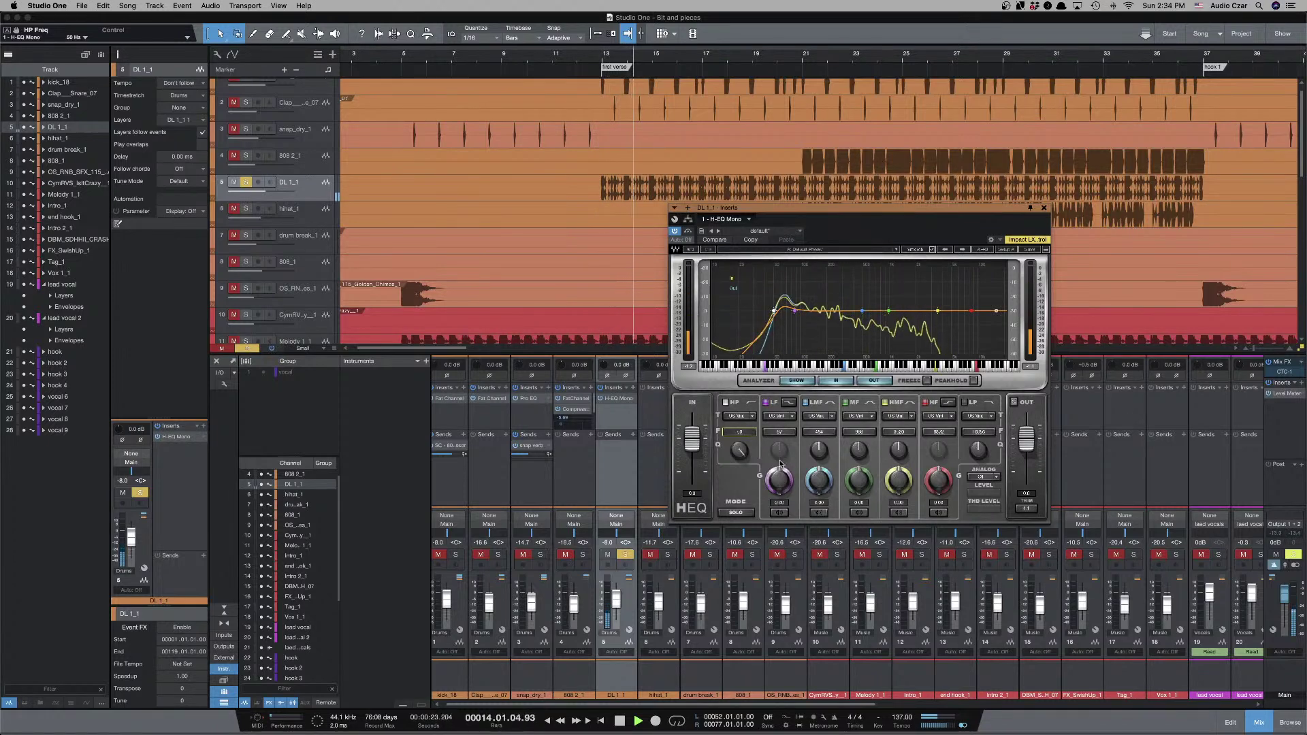
pyautogui.click(726, 403)
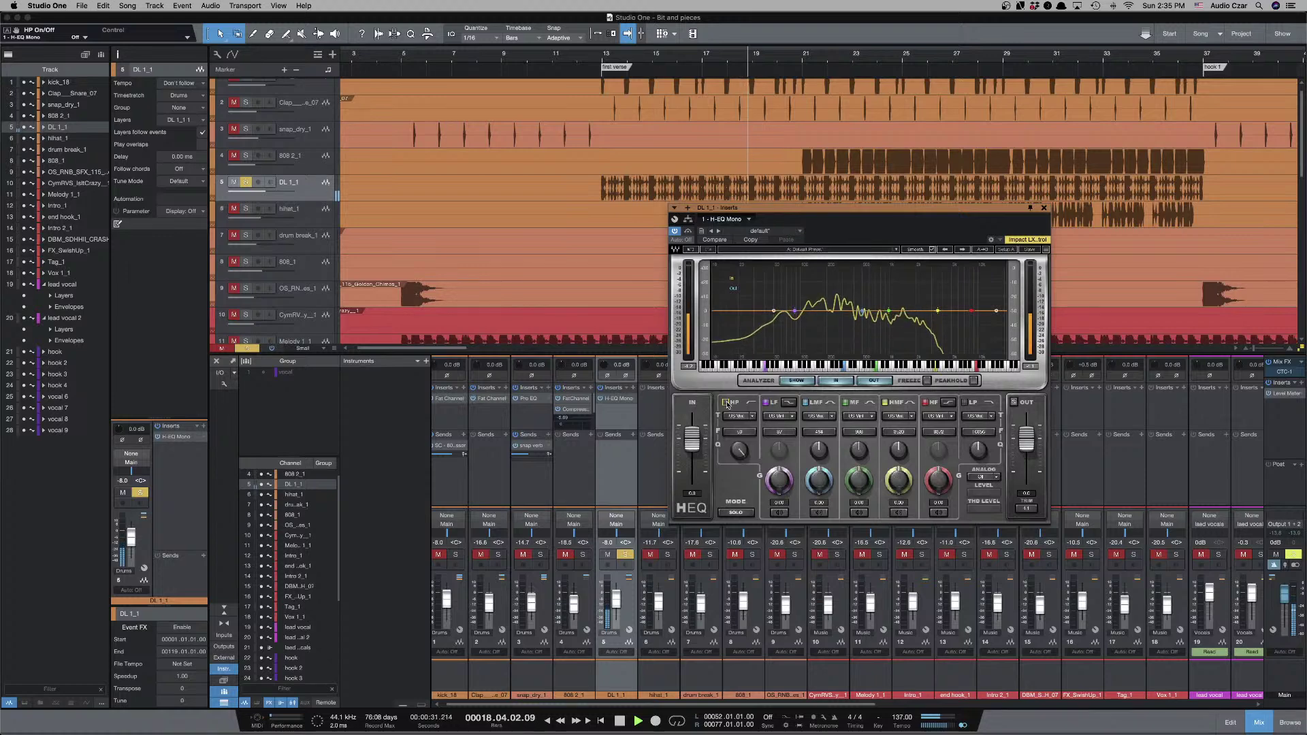
pyautogui.click(726, 403)
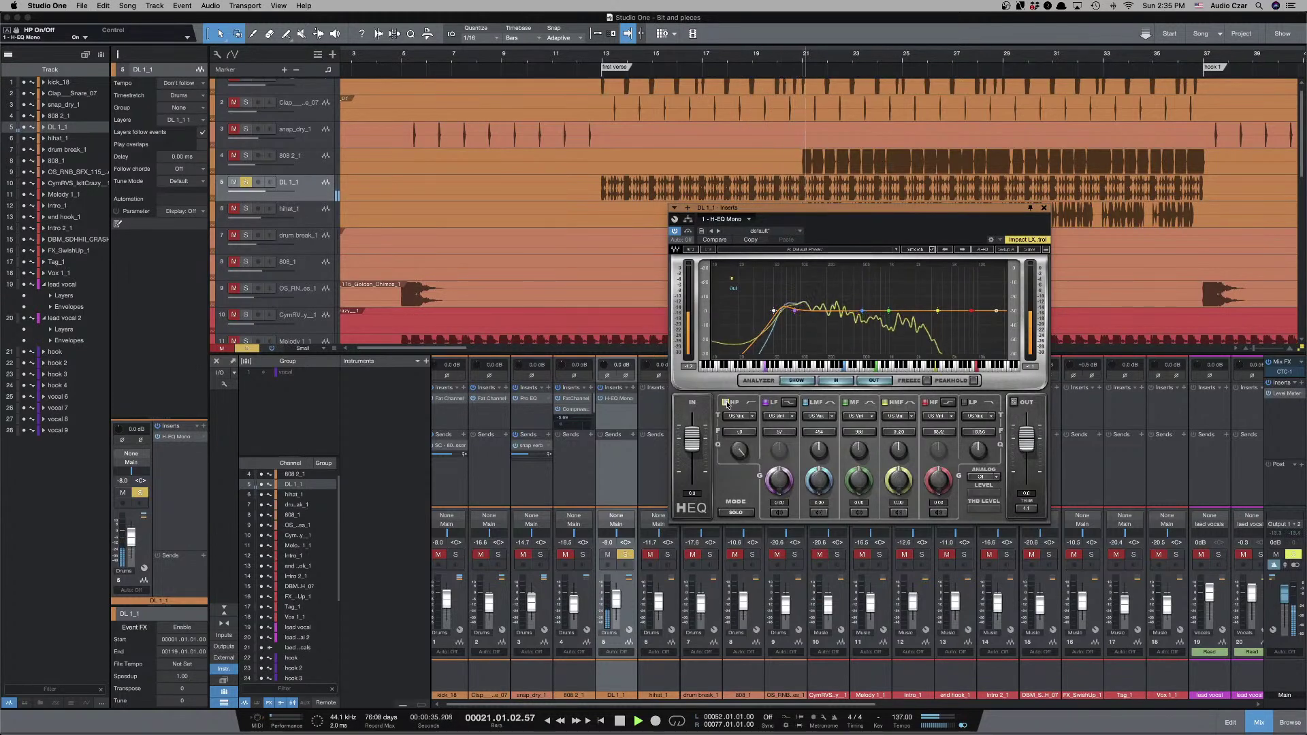
pyautogui.press('space')
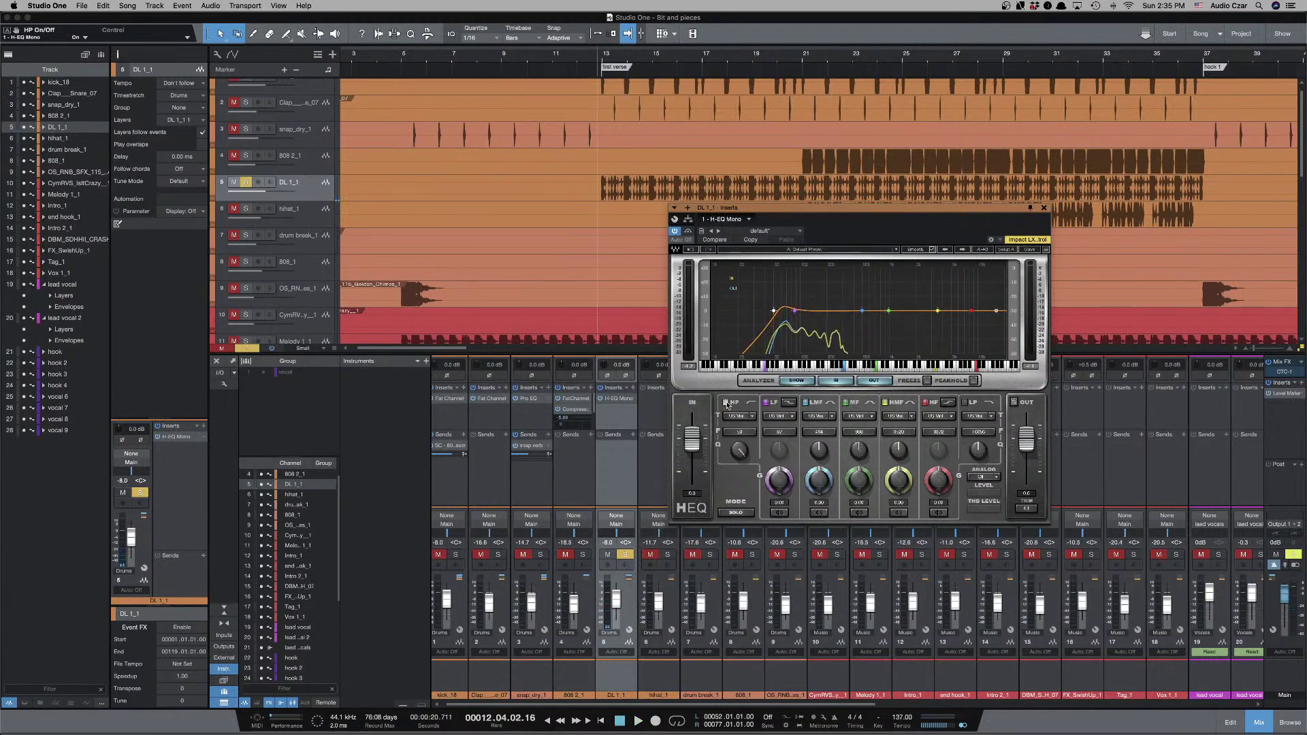
pyautogui.click(1045, 208)
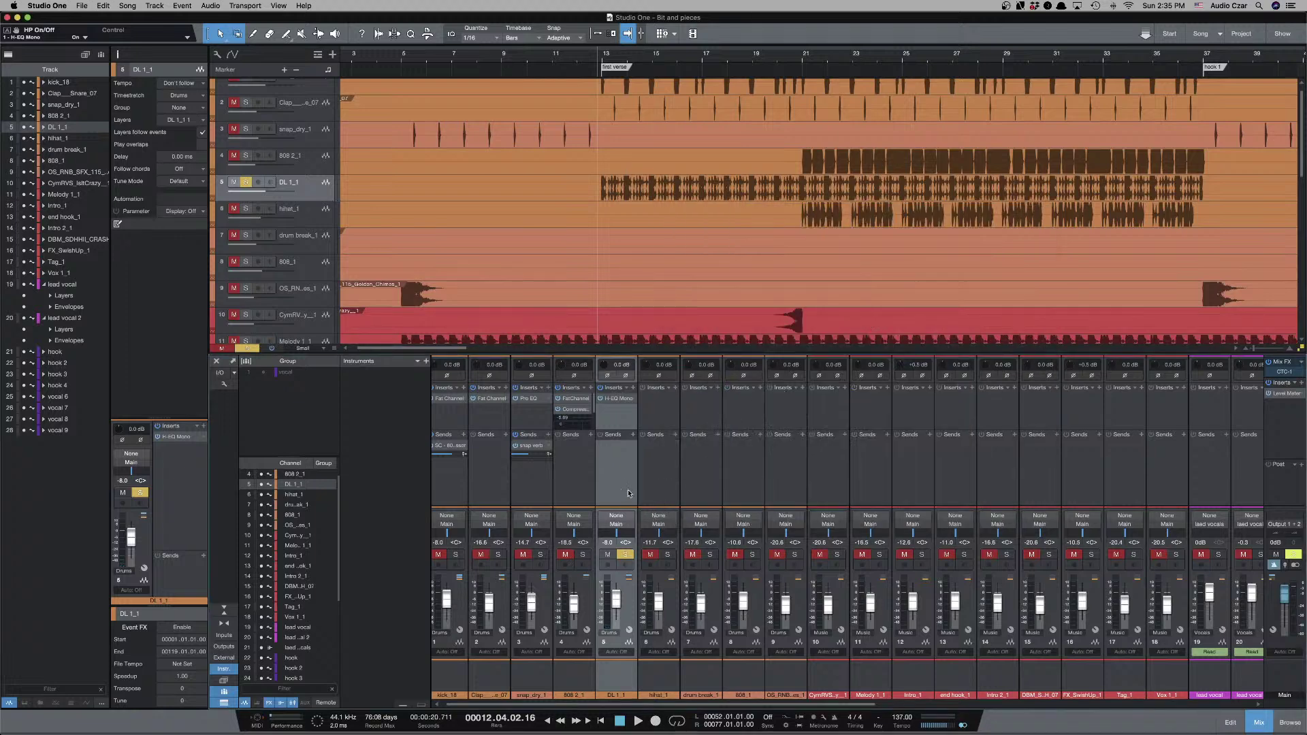
# Select the hihat_1 track and compare it soloed and in the full mix, playing from just before bar 21.
pyautogui.click(659, 419)
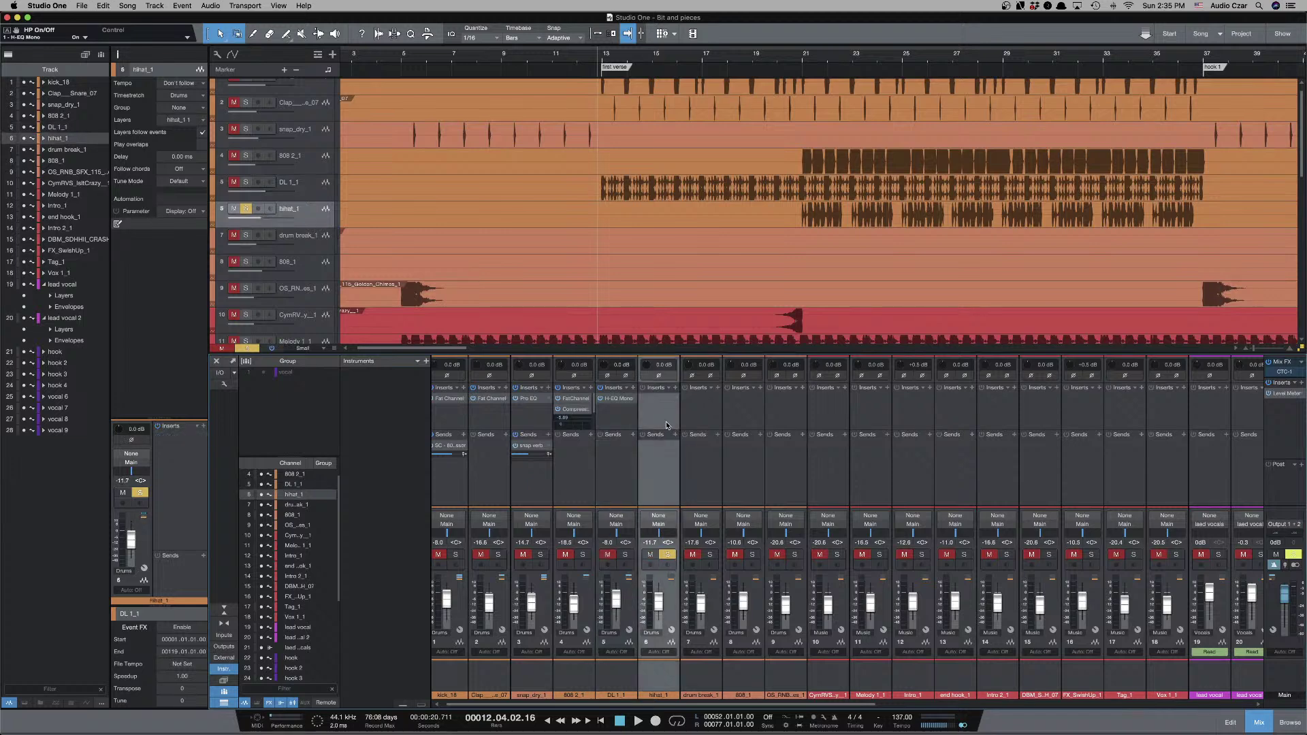
pyautogui.scroll(1, 277, 231)
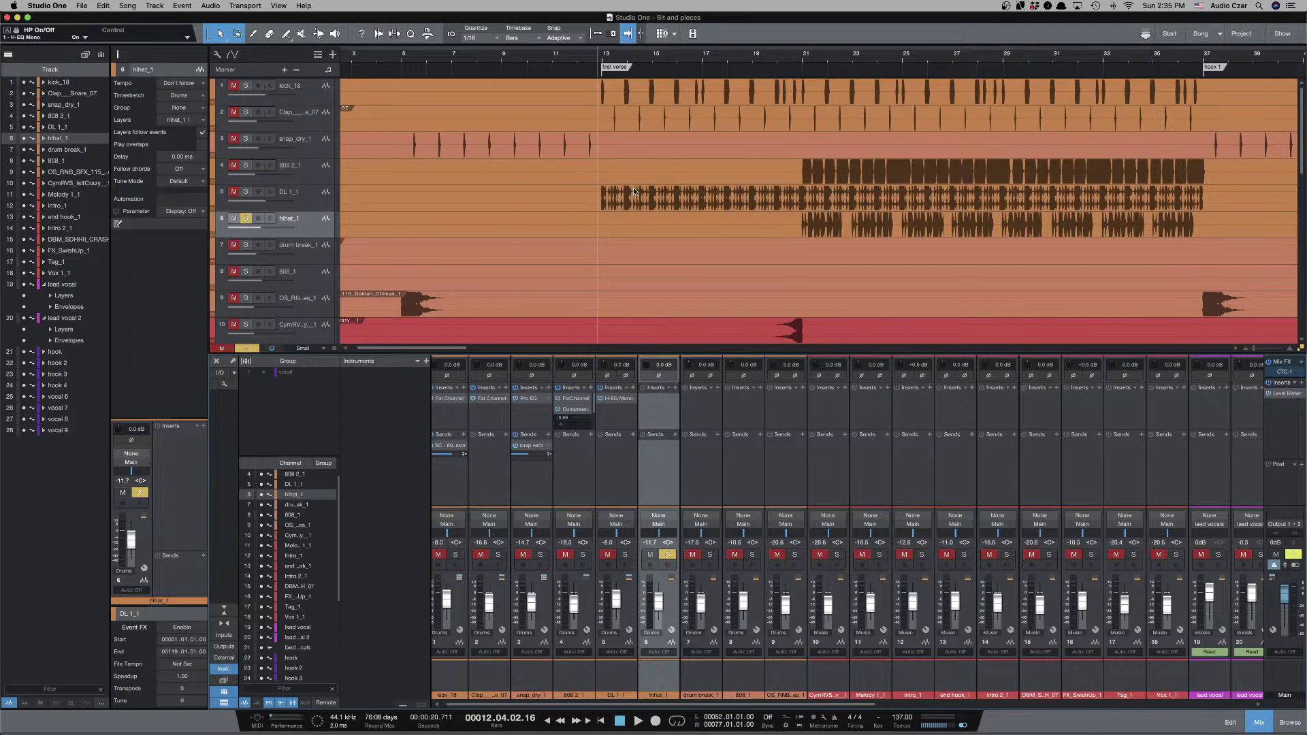
pyautogui.click(799, 214)
pyautogui.press('space')
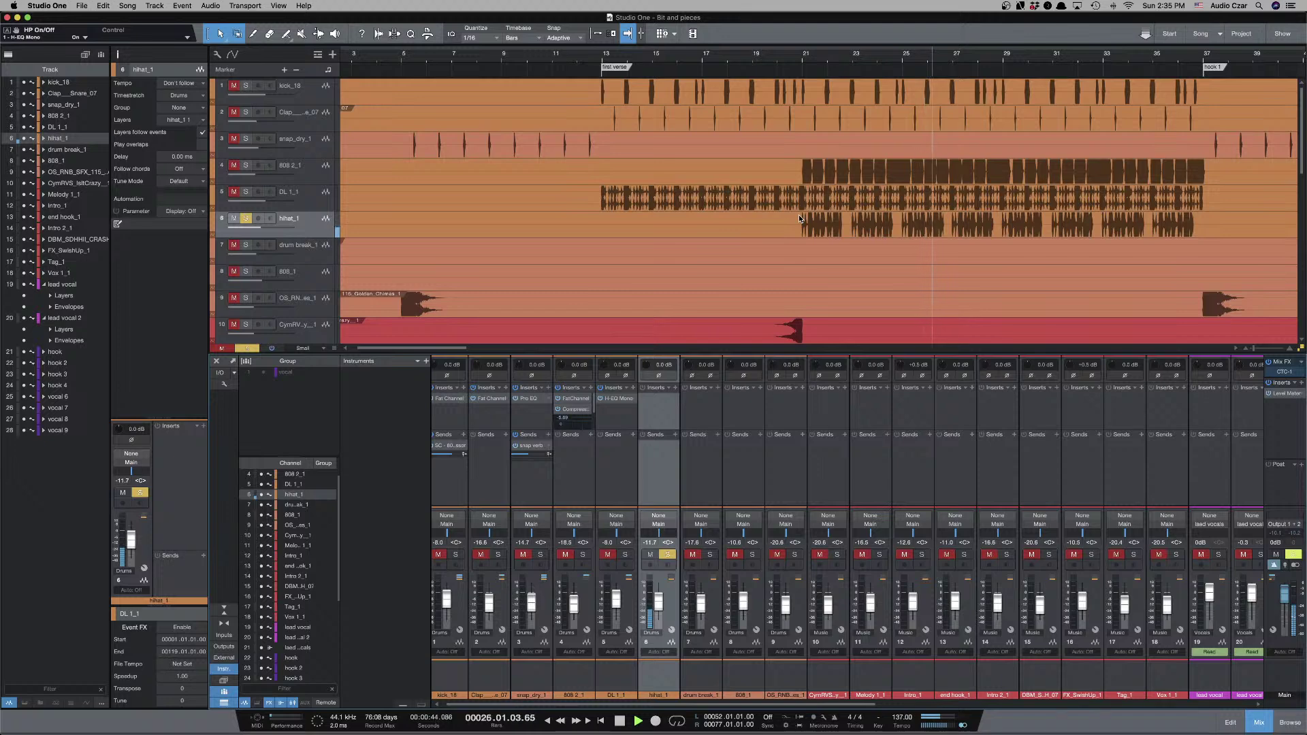
pyautogui.press('space')
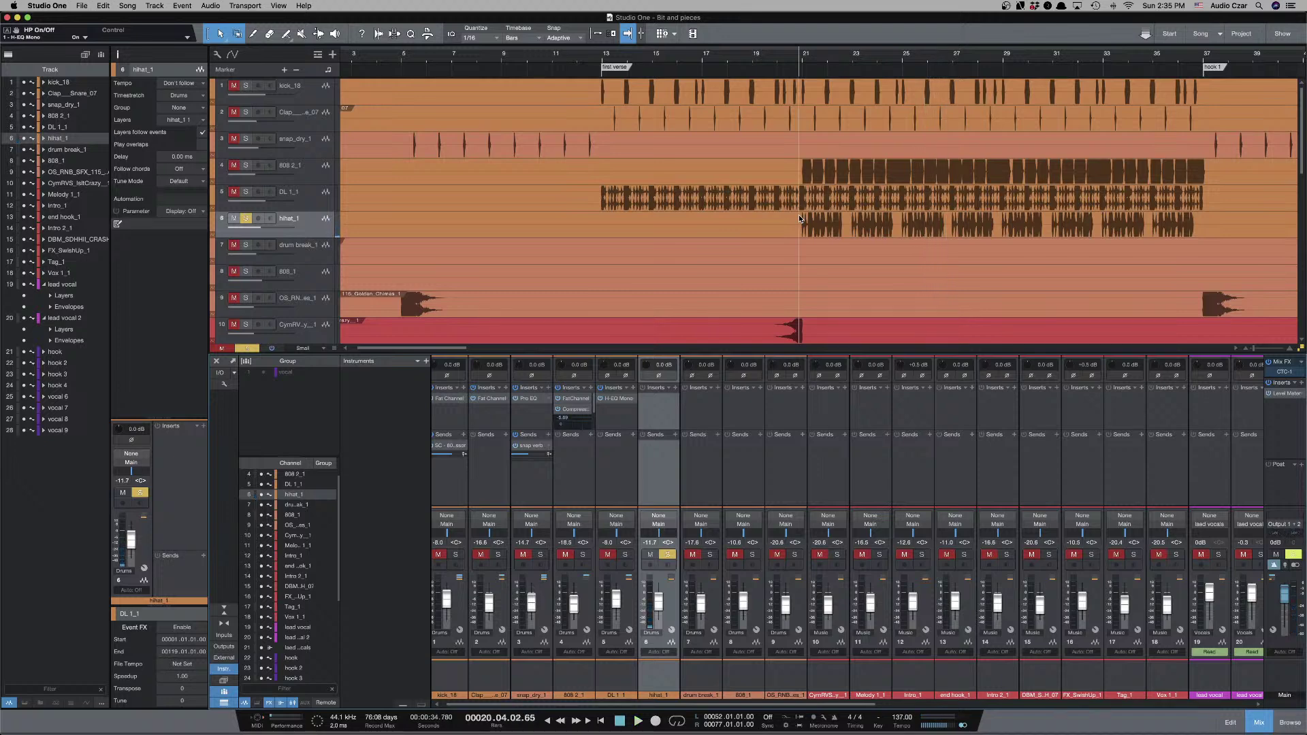
pyautogui.click(246, 218)
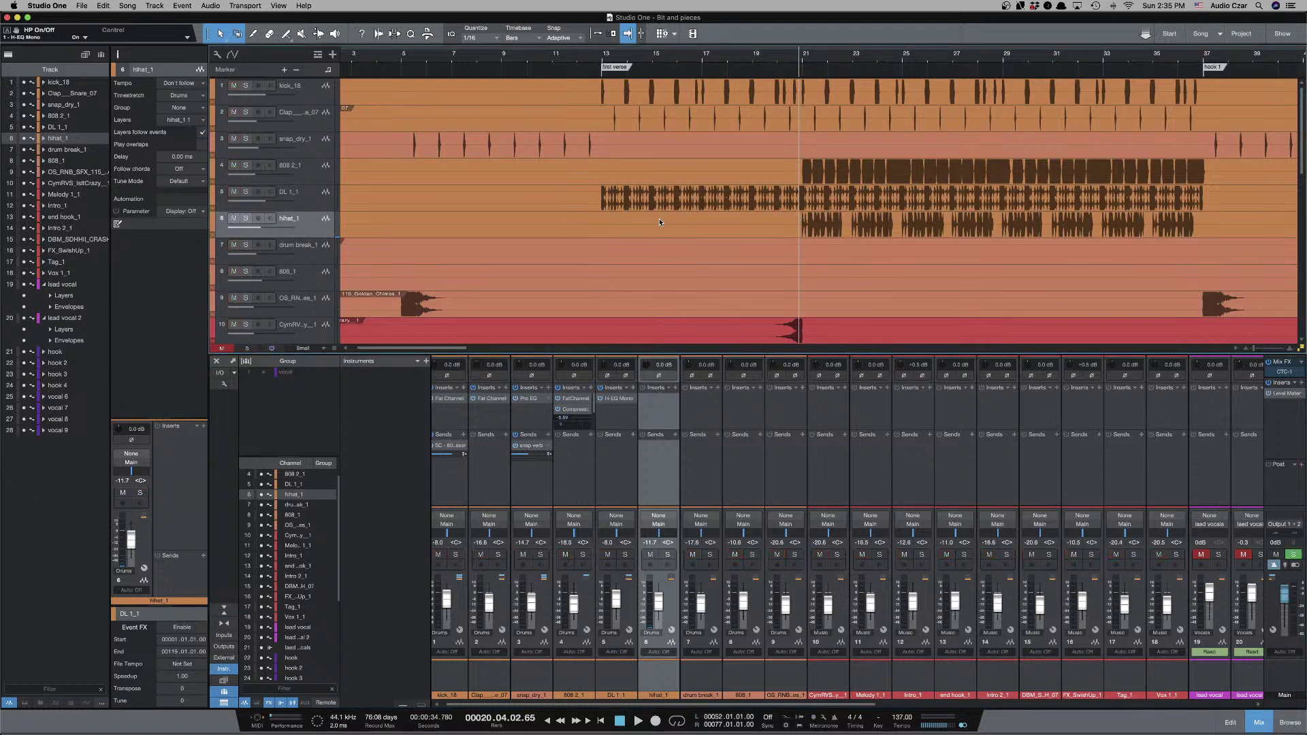
pyautogui.press('space')
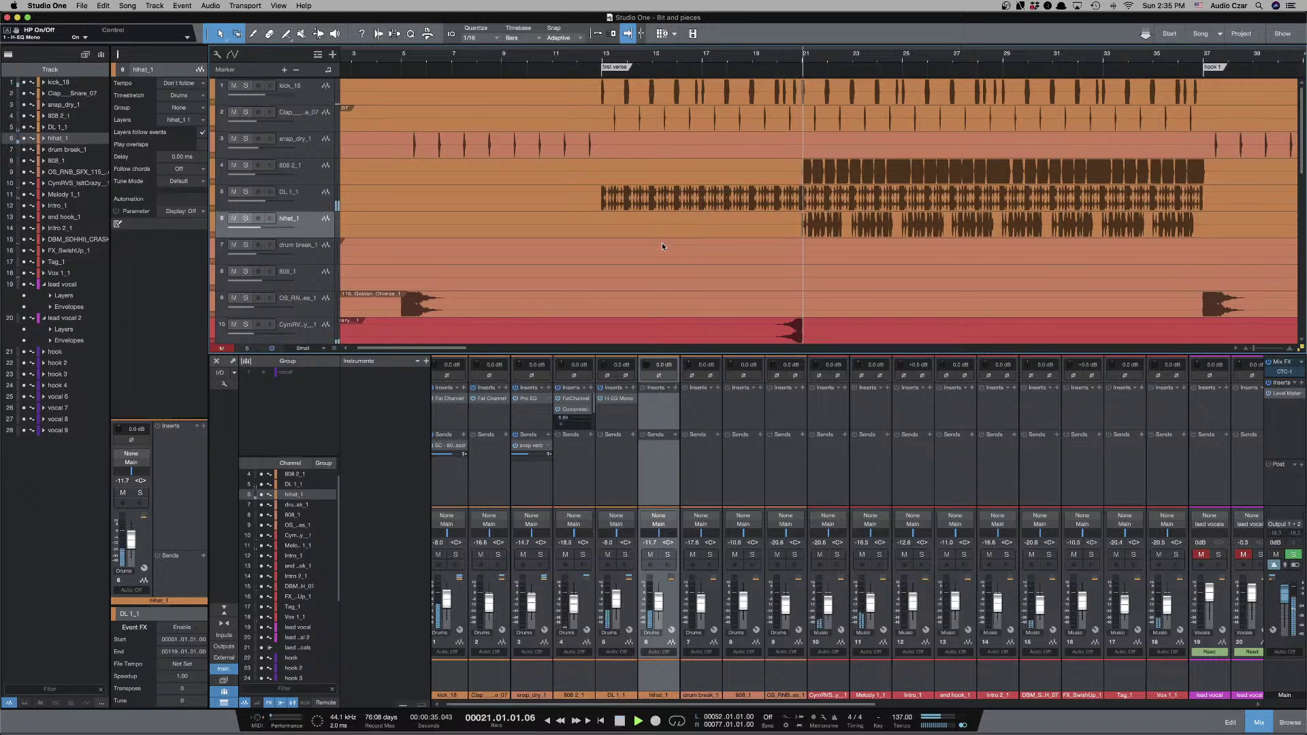
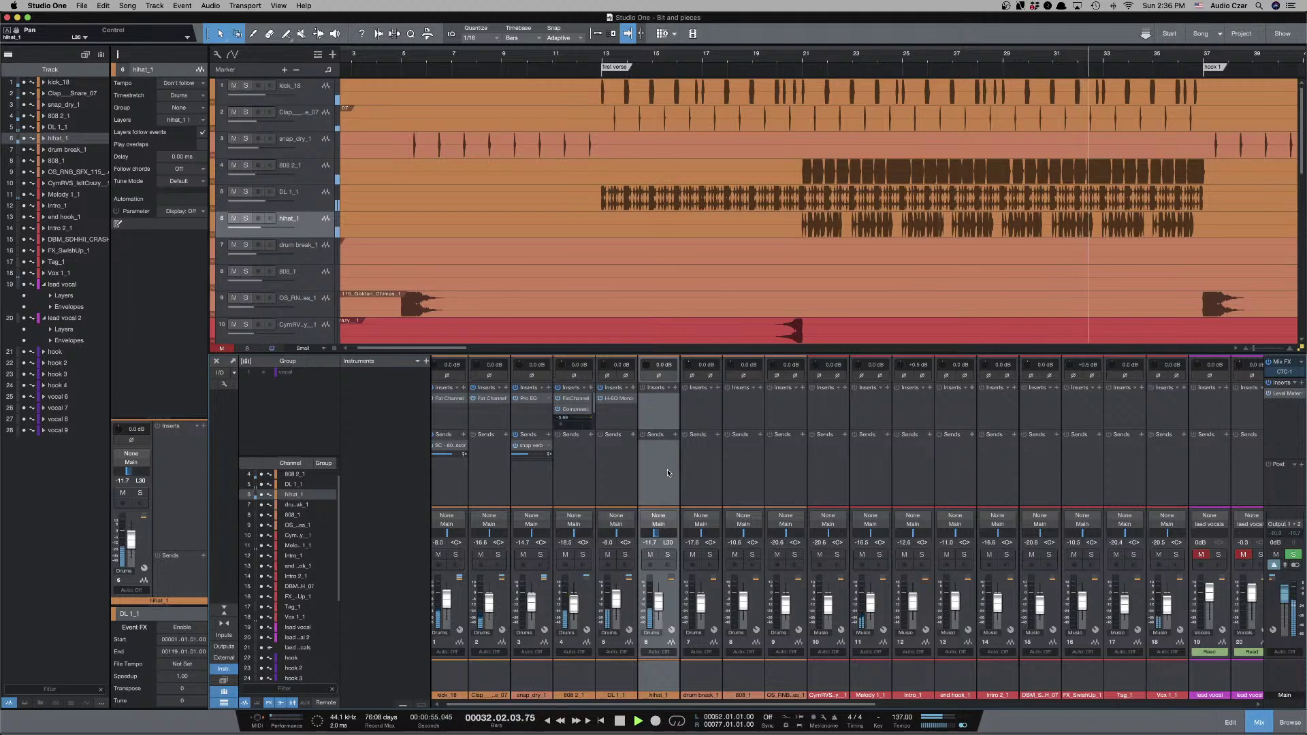
# Stop the hi-hat playback, select the drum break_1 track and play the song from just before hook 3.
pyautogui.press('space')
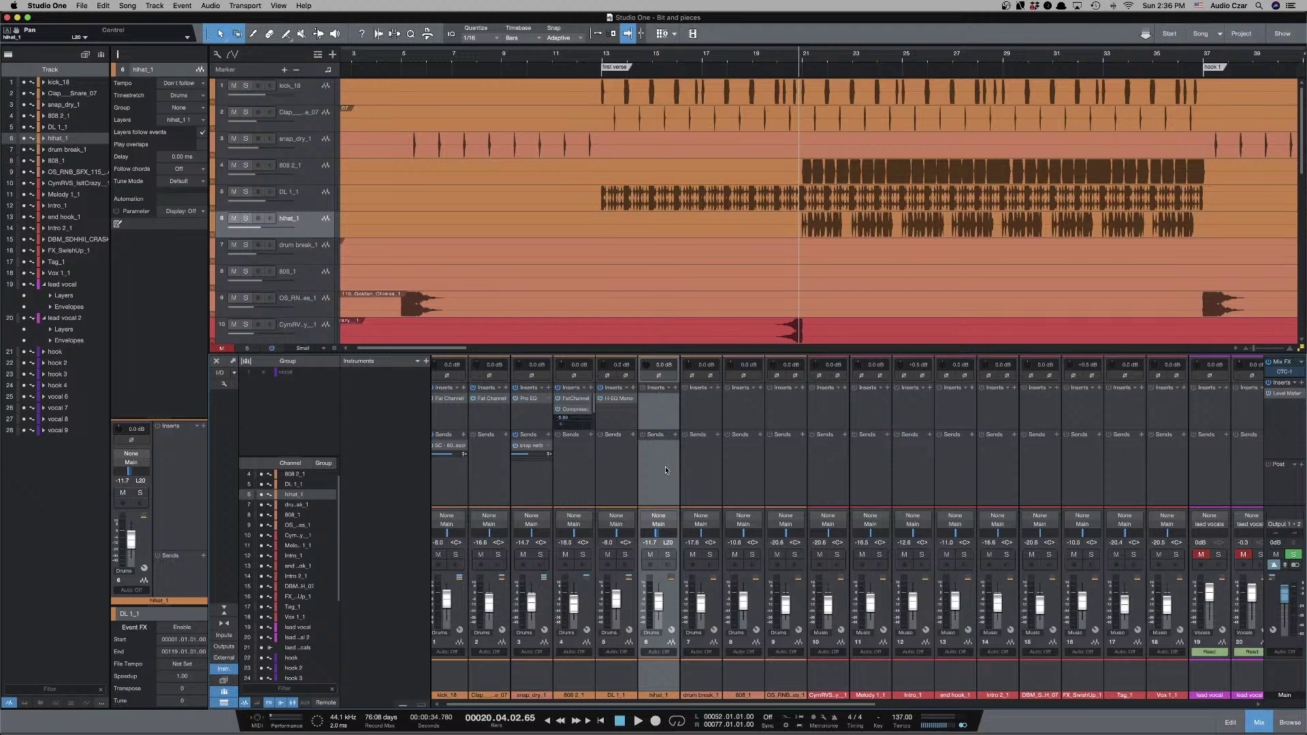
pyautogui.click(708, 481)
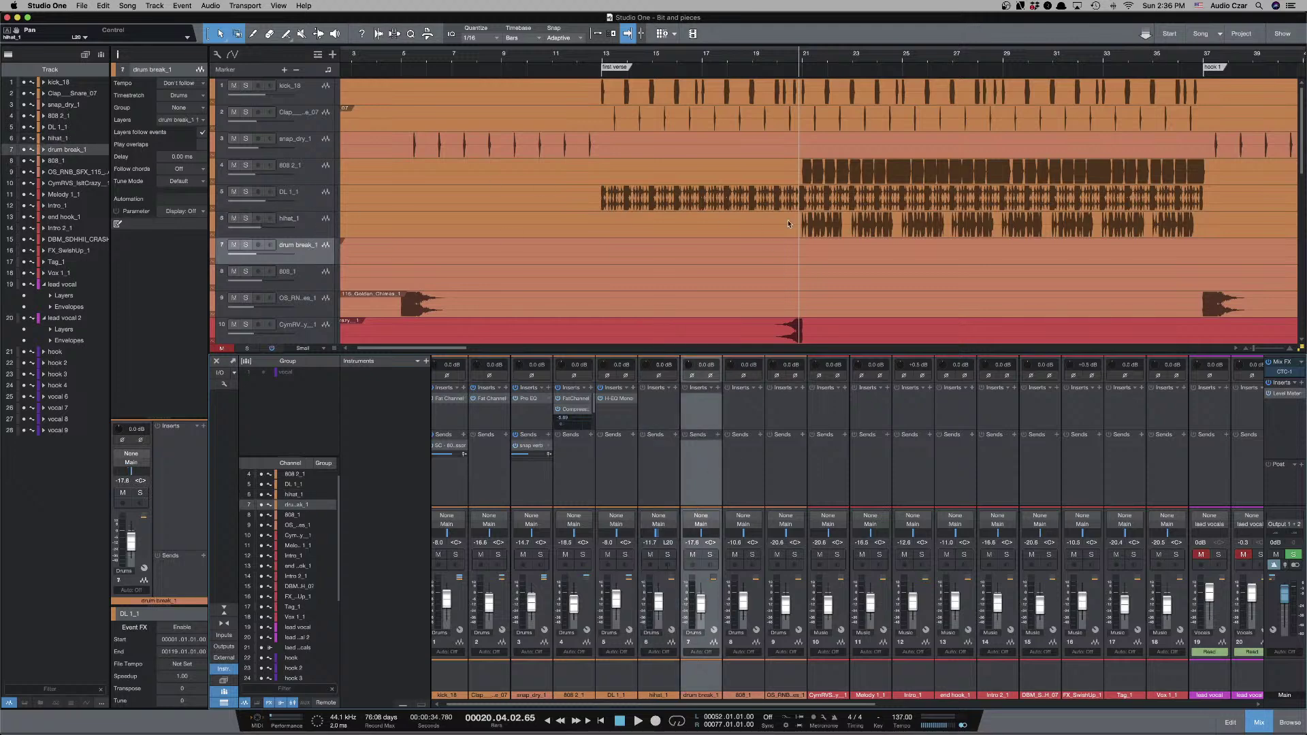
pyautogui.press('w')
pyautogui.press('w')
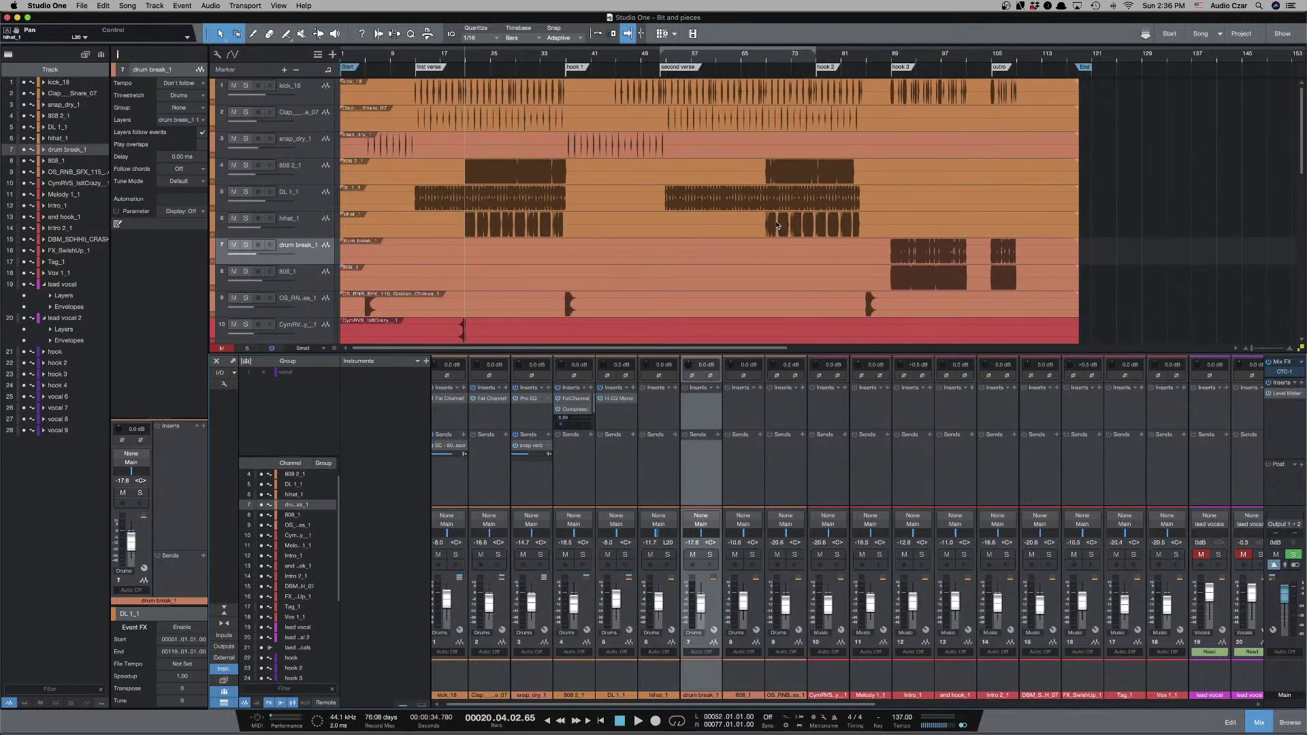
pyautogui.hscroll(5, 777, 225)
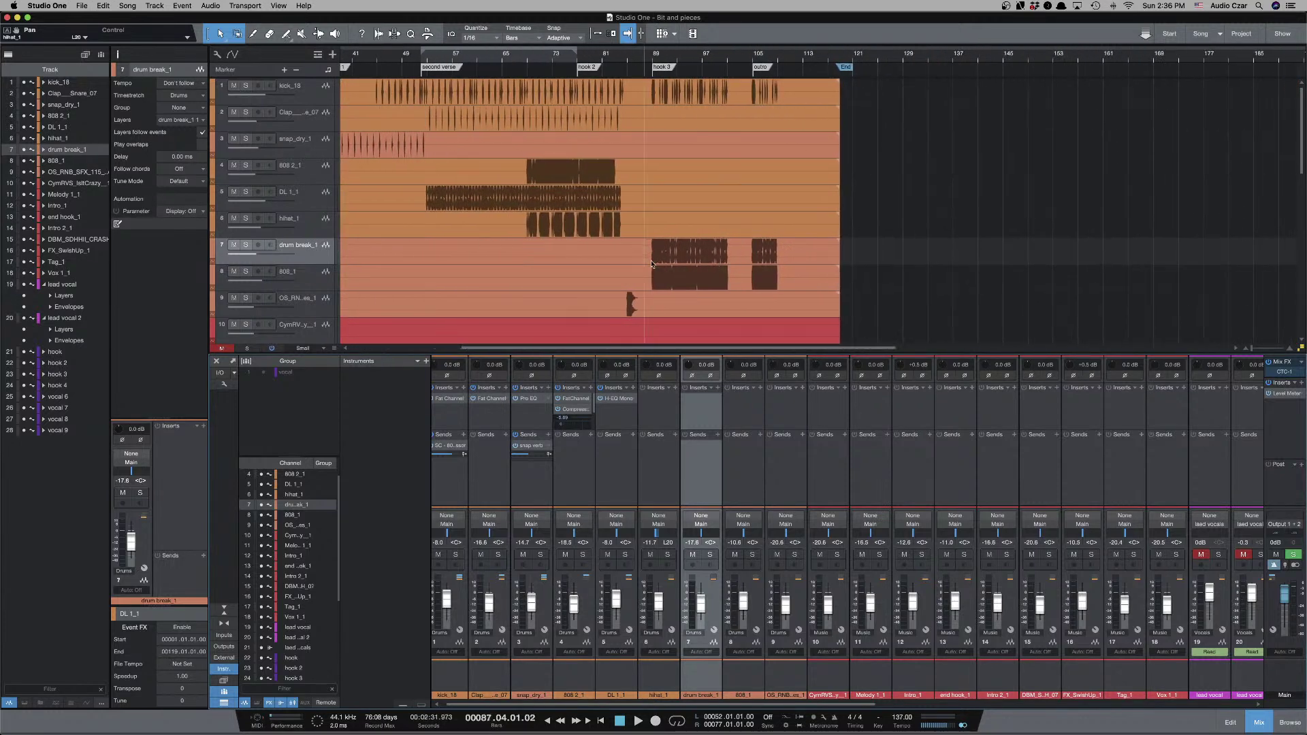
pyautogui.scroll(-1, 651, 266)
pyautogui.press('space')
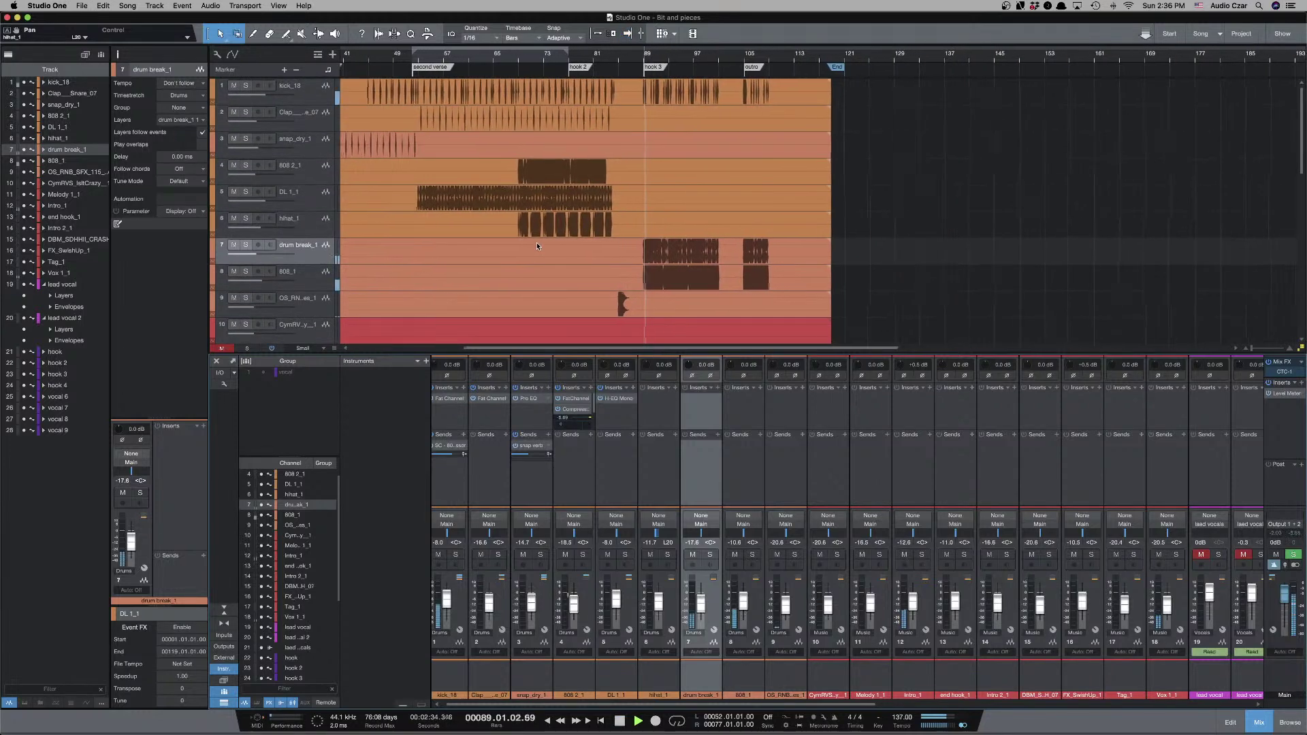
# Compare the drum break_1 track soloed and in the full mix while hook 3 plays.
pyautogui.hscroll(1, 537, 248)
pyautogui.scroll(1, 537, 246)
pyautogui.hscroll(-1, 537, 247)
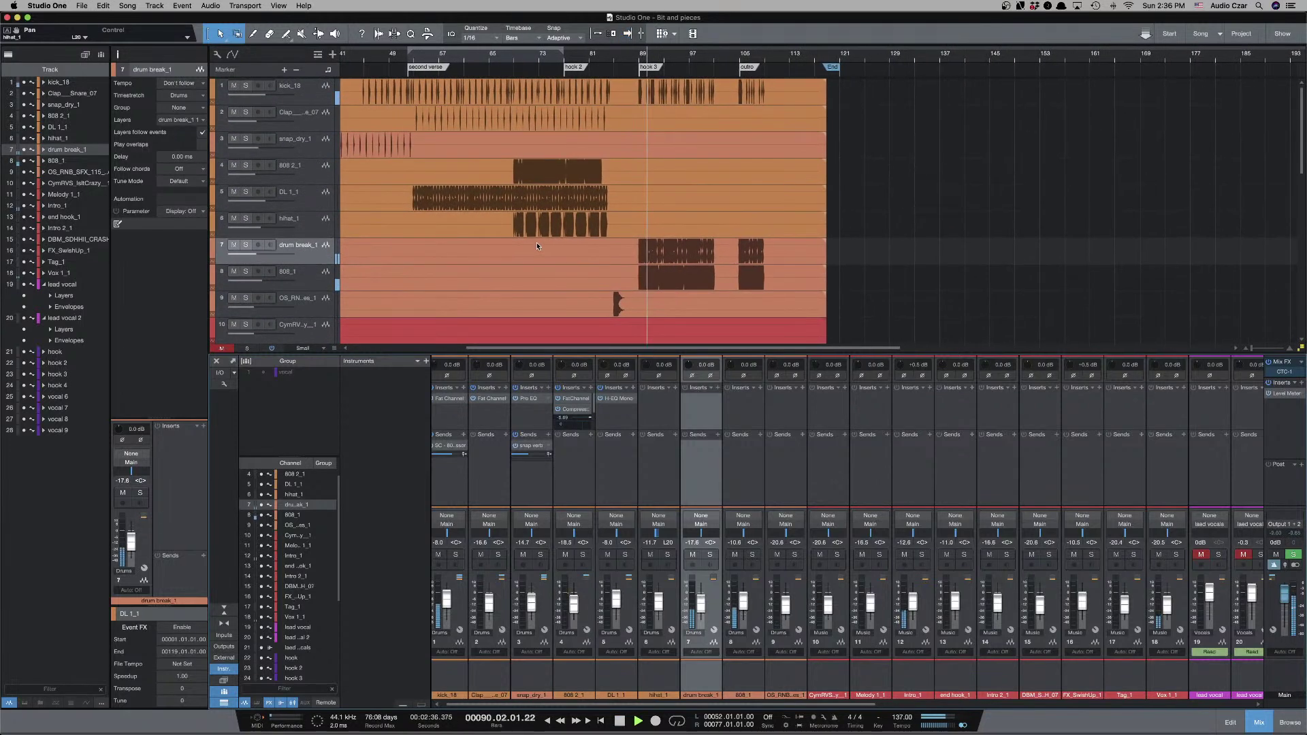
pyautogui.hscroll(1, 537, 246)
pyautogui.scroll(-1, 537, 247)
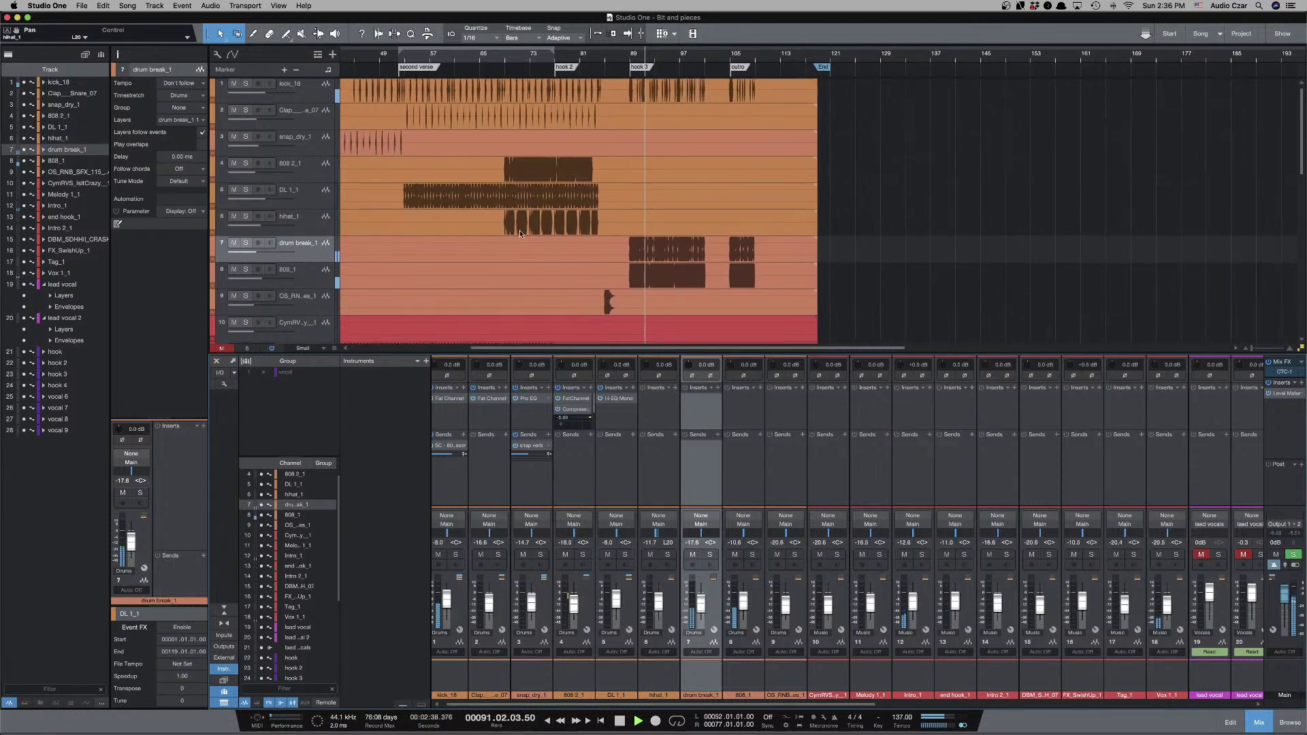
pyautogui.click(246, 246)
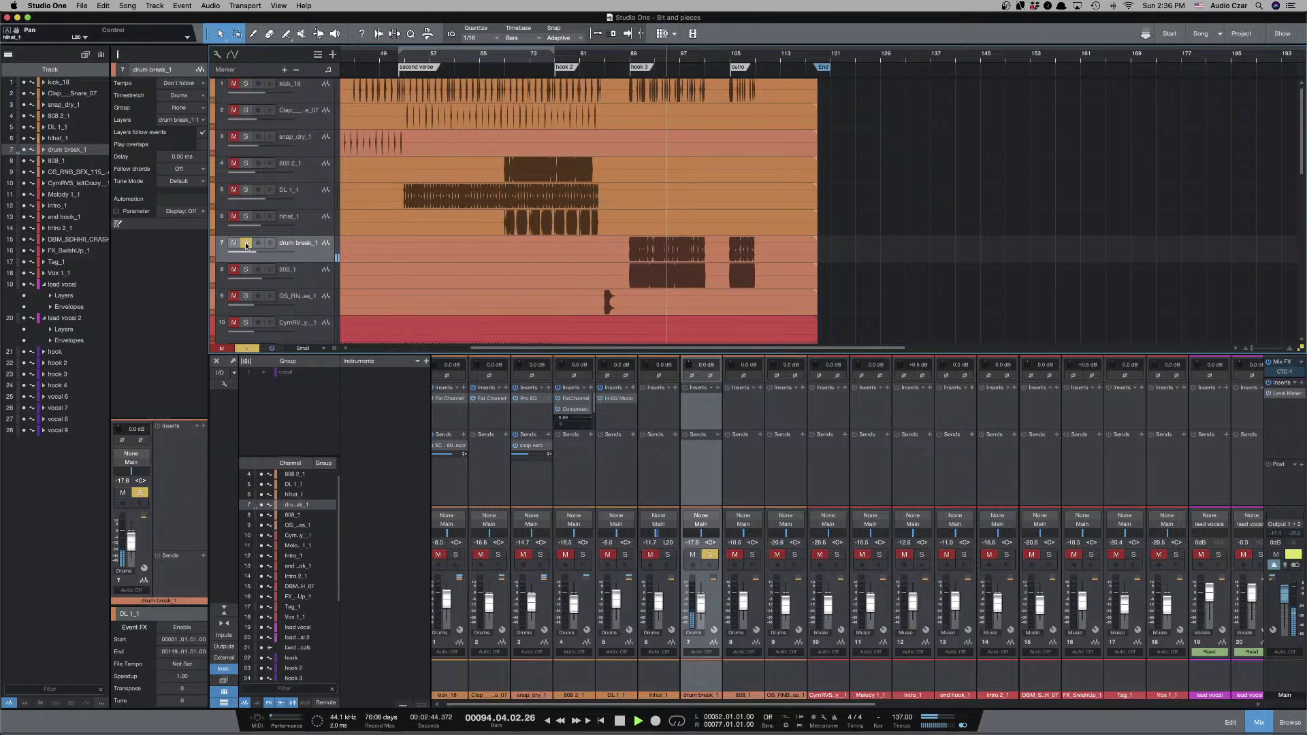
pyautogui.click(246, 244)
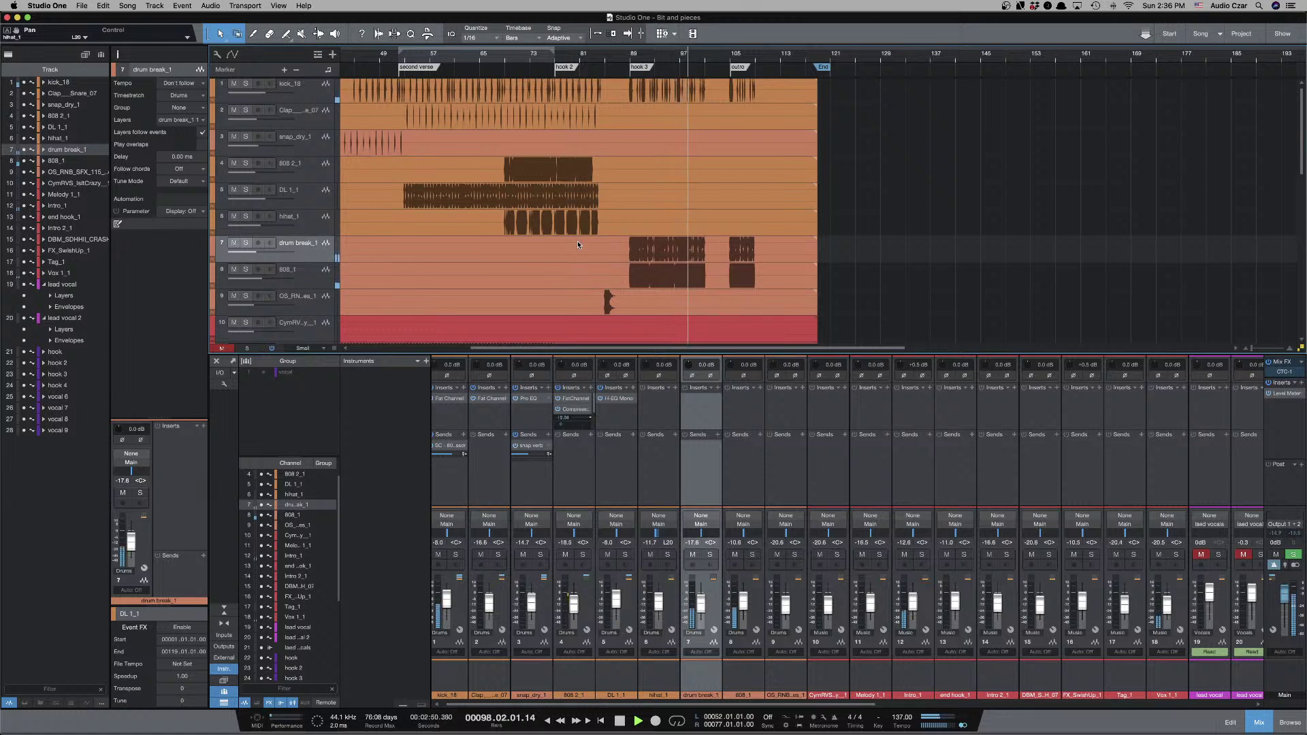
# Select the 808_1 track and listen to it soloed, restarting playback from the beginning of hook 3.
pyautogui.click(308, 282)
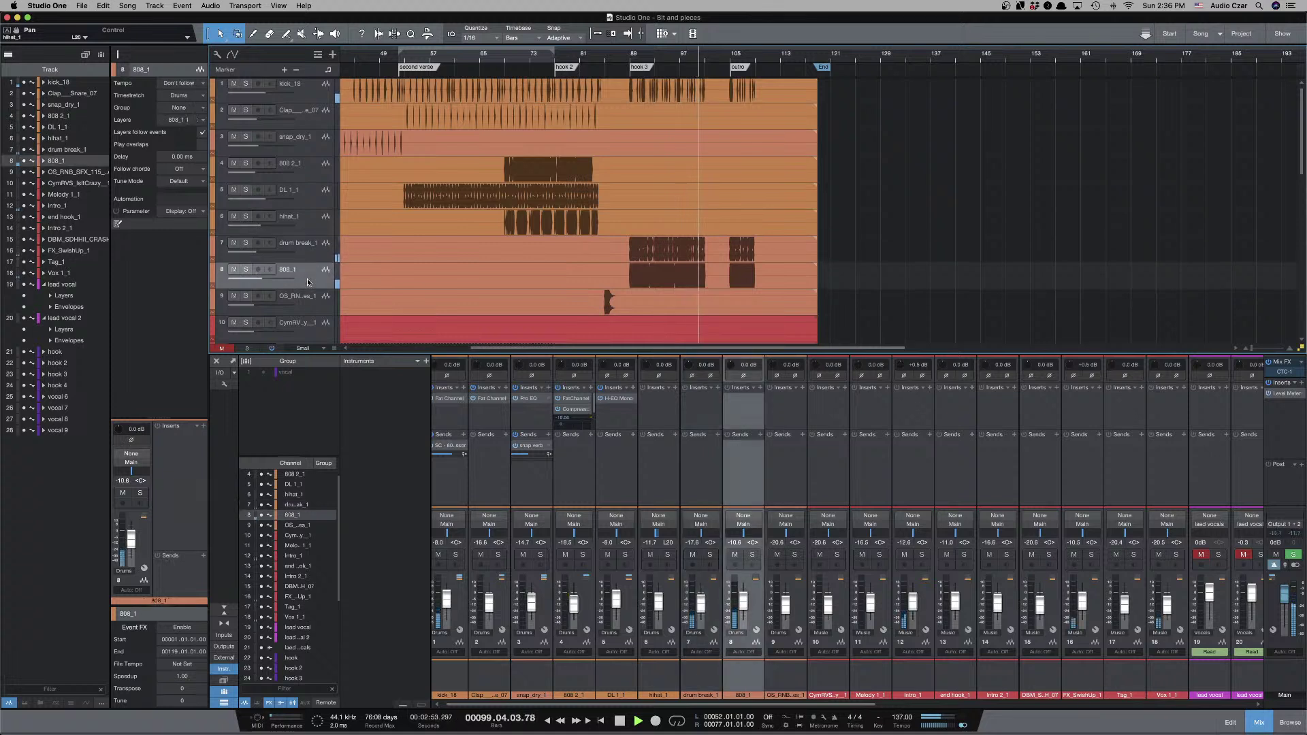
pyautogui.click(247, 271)
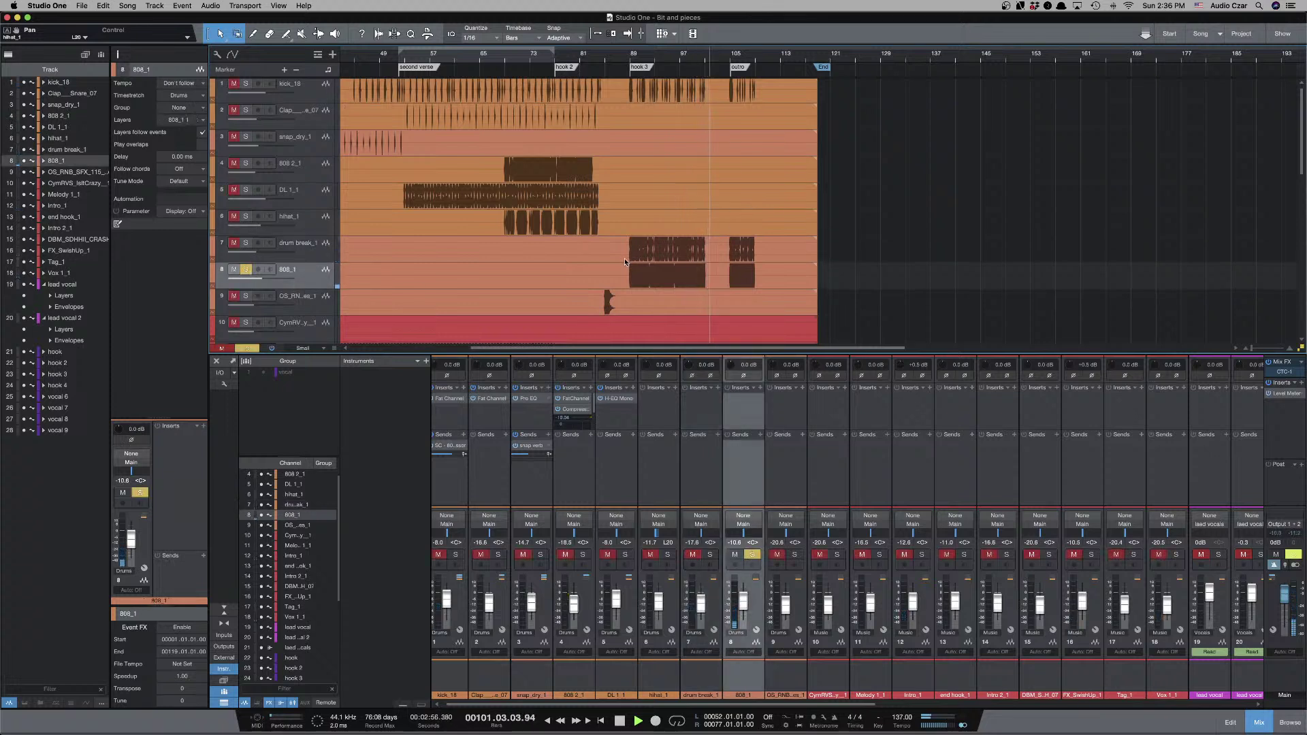
pyautogui.hotkey('ctrl', 'space')
pyautogui.press('e')
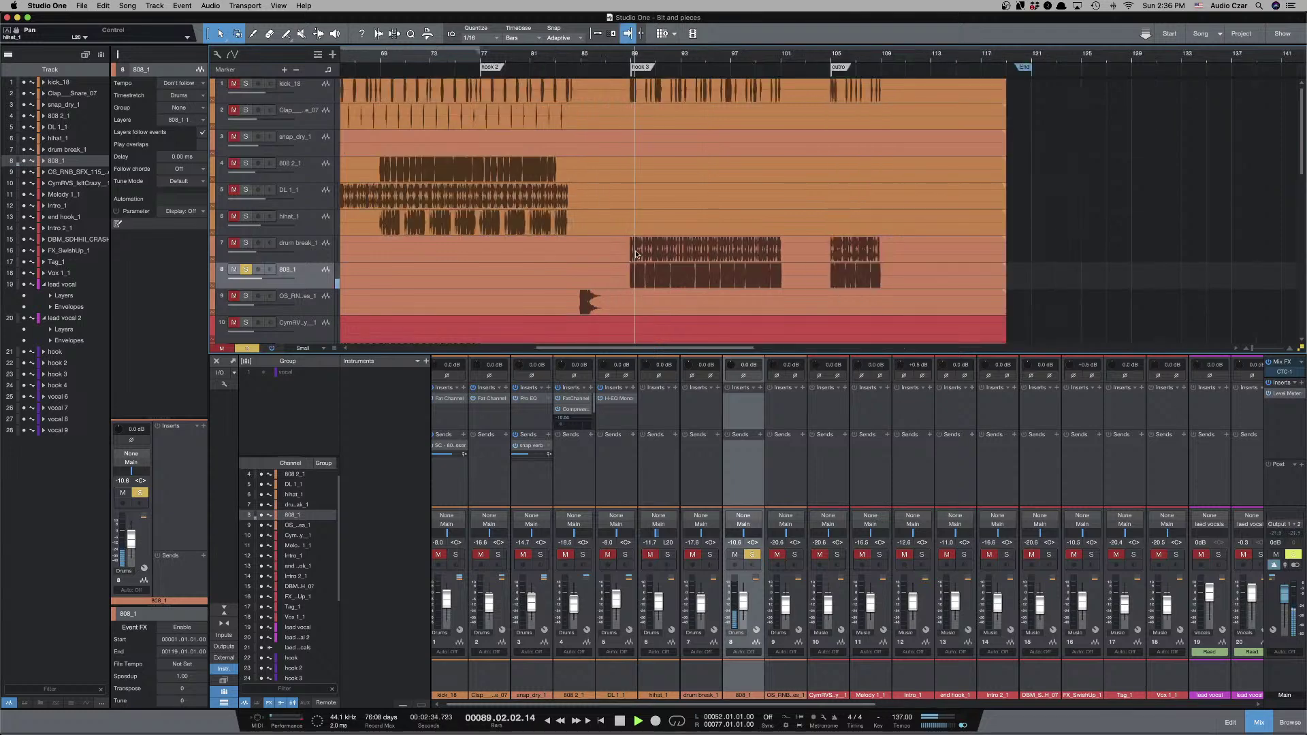
pyautogui.click(245, 270)
pyautogui.press('space')
# Solo the 808 2_1 track, play it briefly around bar 74, and return to the full mix.
pyautogui.click(245, 163)
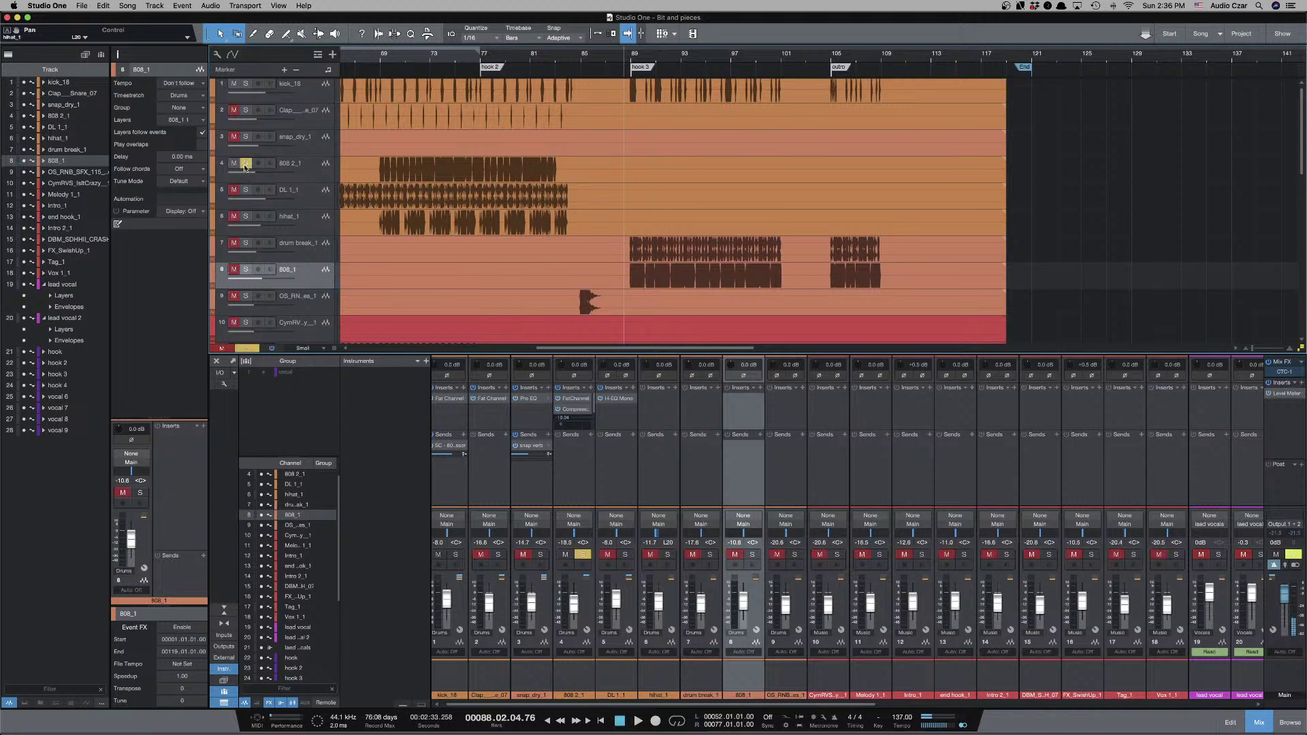
pyautogui.click(452, 164)
pyautogui.press('space')
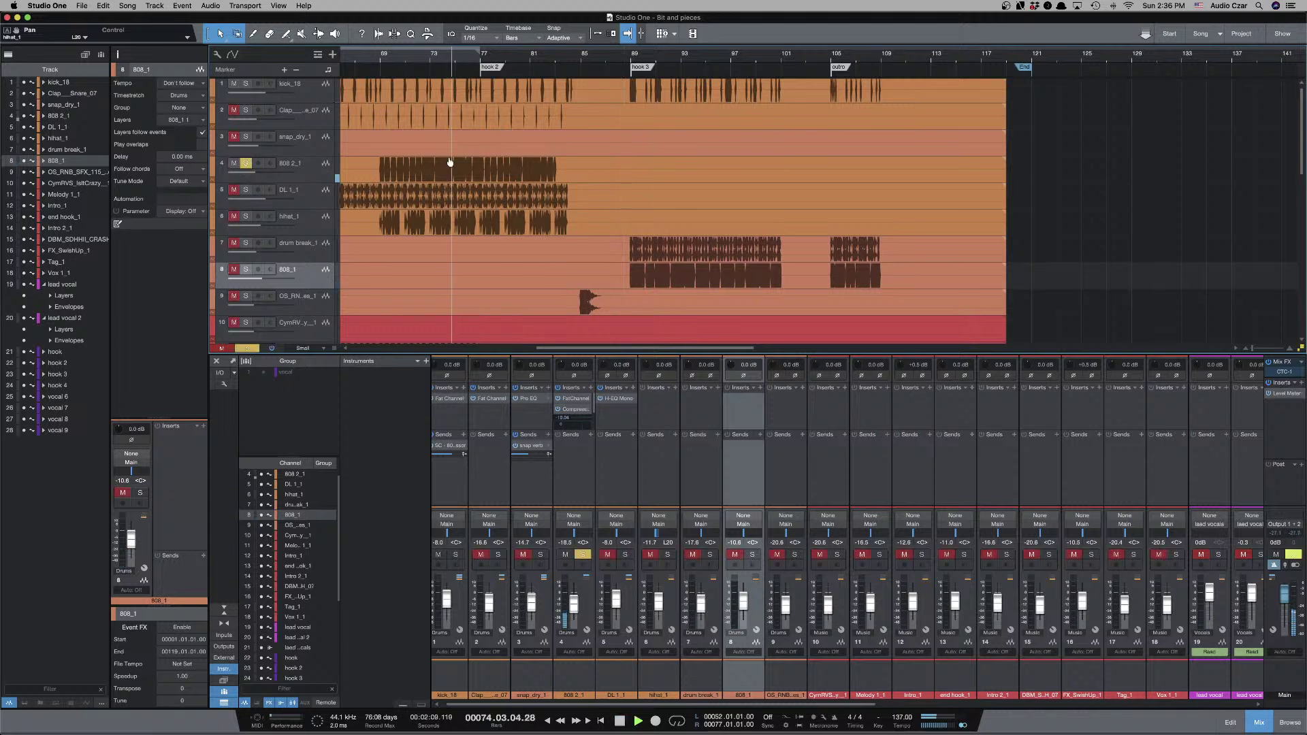
pyautogui.press('space')
pyautogui.click(246, 164)
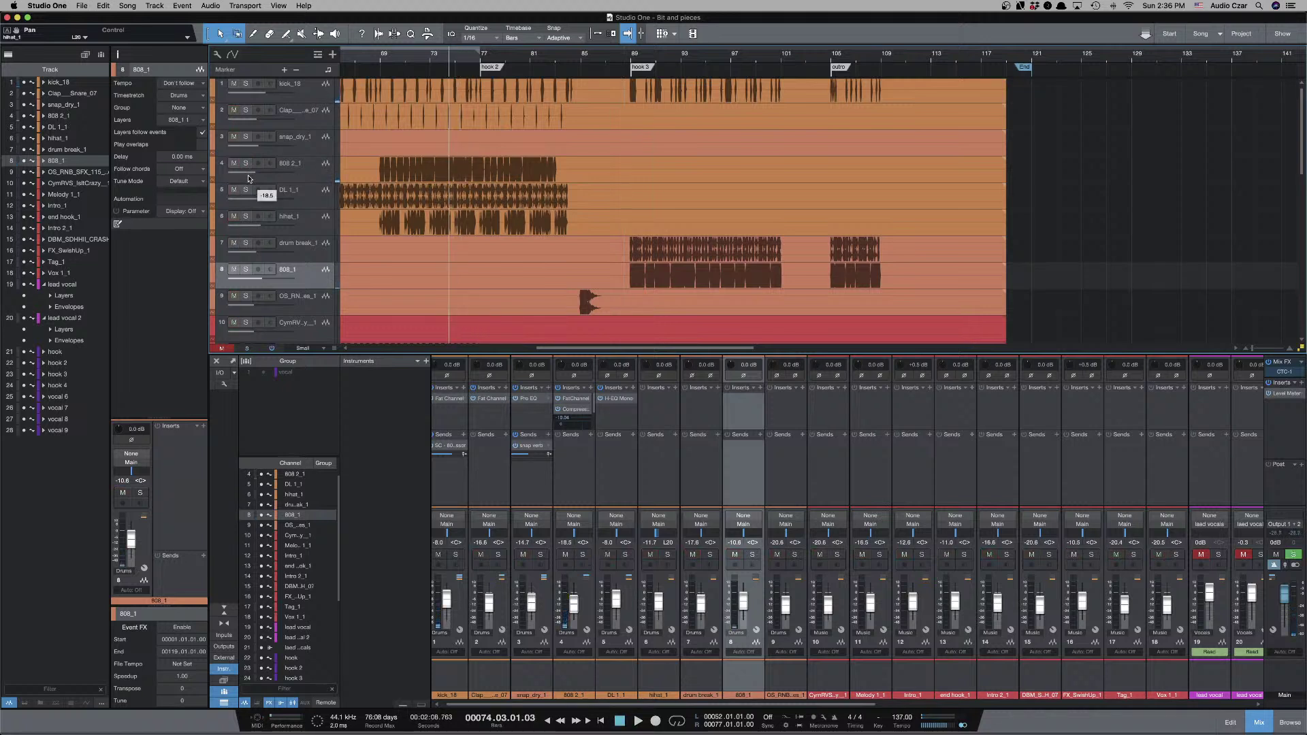
# Select the OS_RNB_SFX_115 Golden Chimes track and play its first hit in the full mix from bar 4.
pyautogui.press('w')
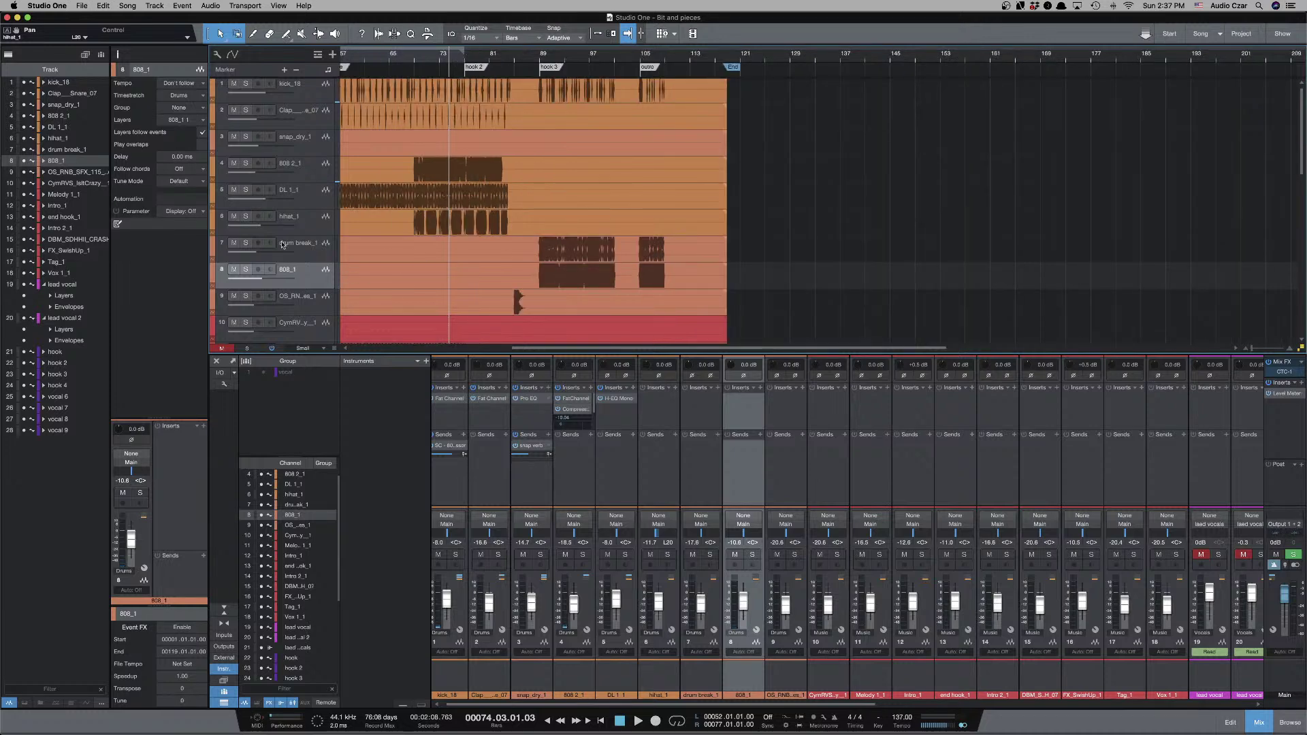
pyautogui.click(303, 256)
pyautogui.hscroll(-5, 538, 249)
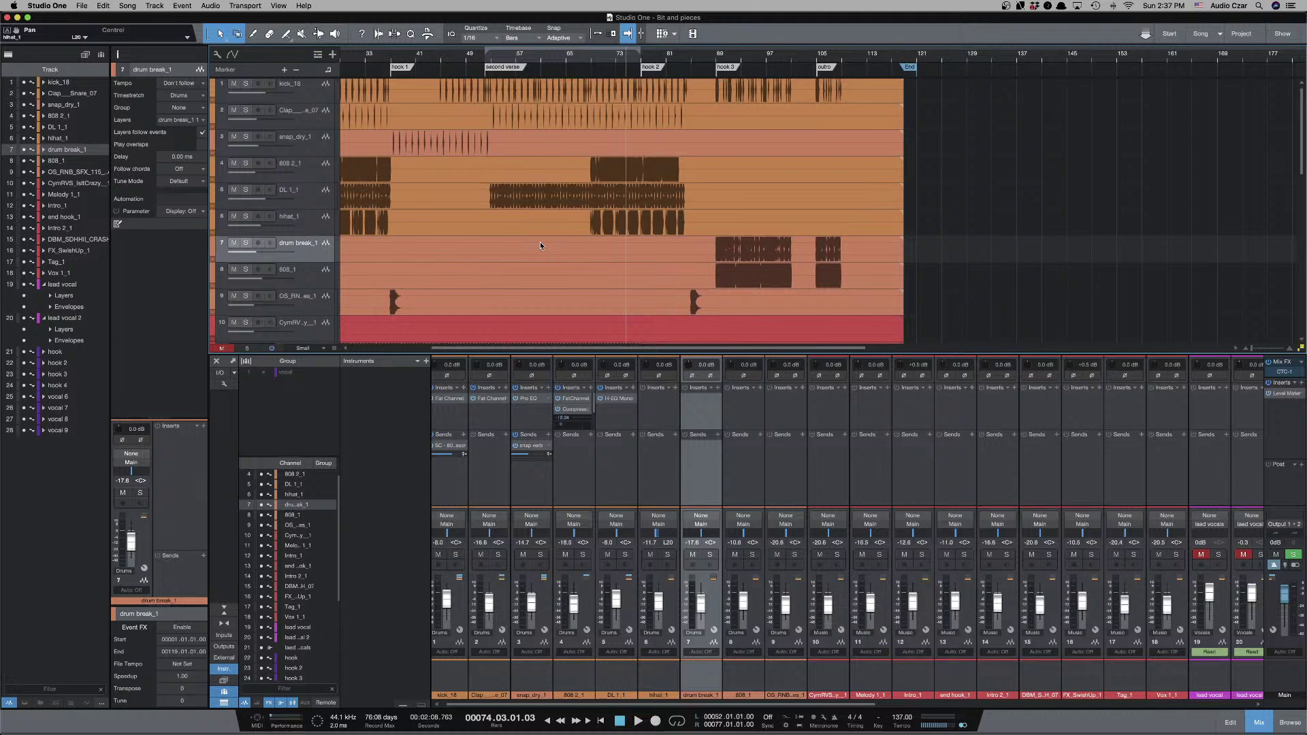
pyautogui.hscroll(-6, 541, 243)
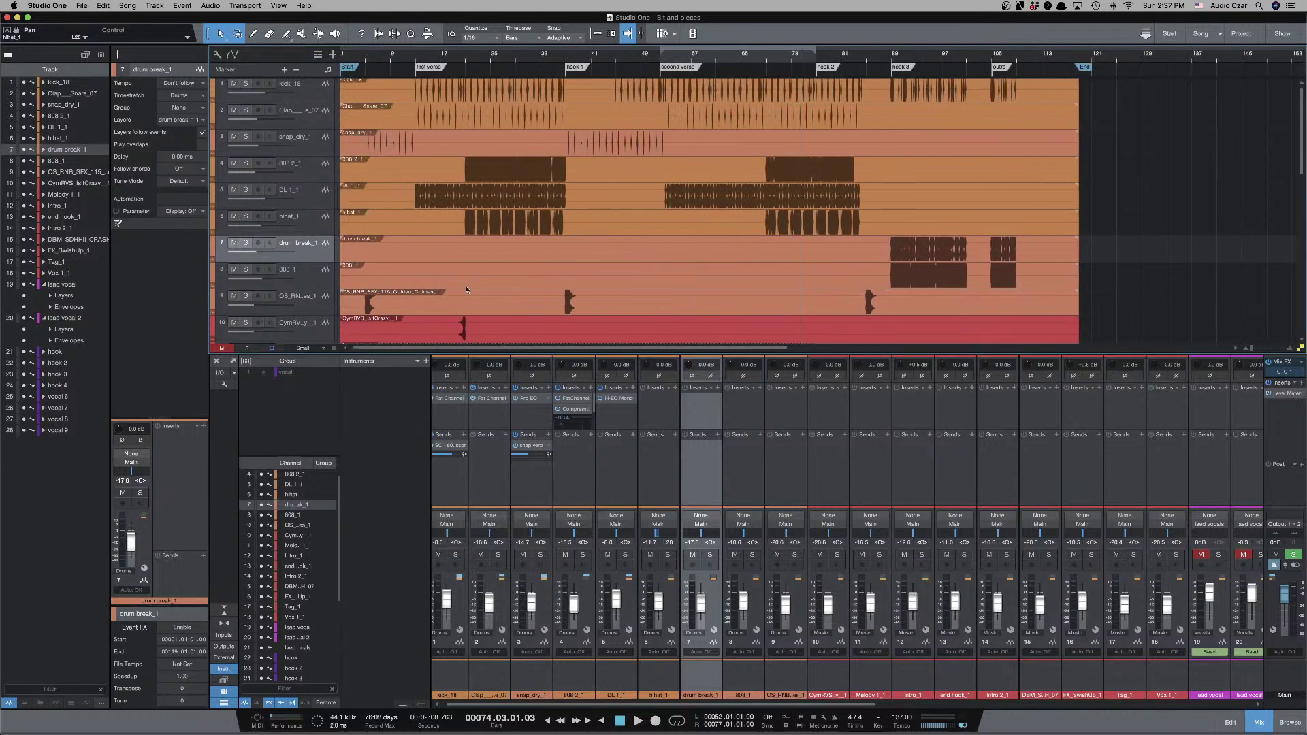
pyautogui.click(301, 309)
pyautogui.click(366, 309)
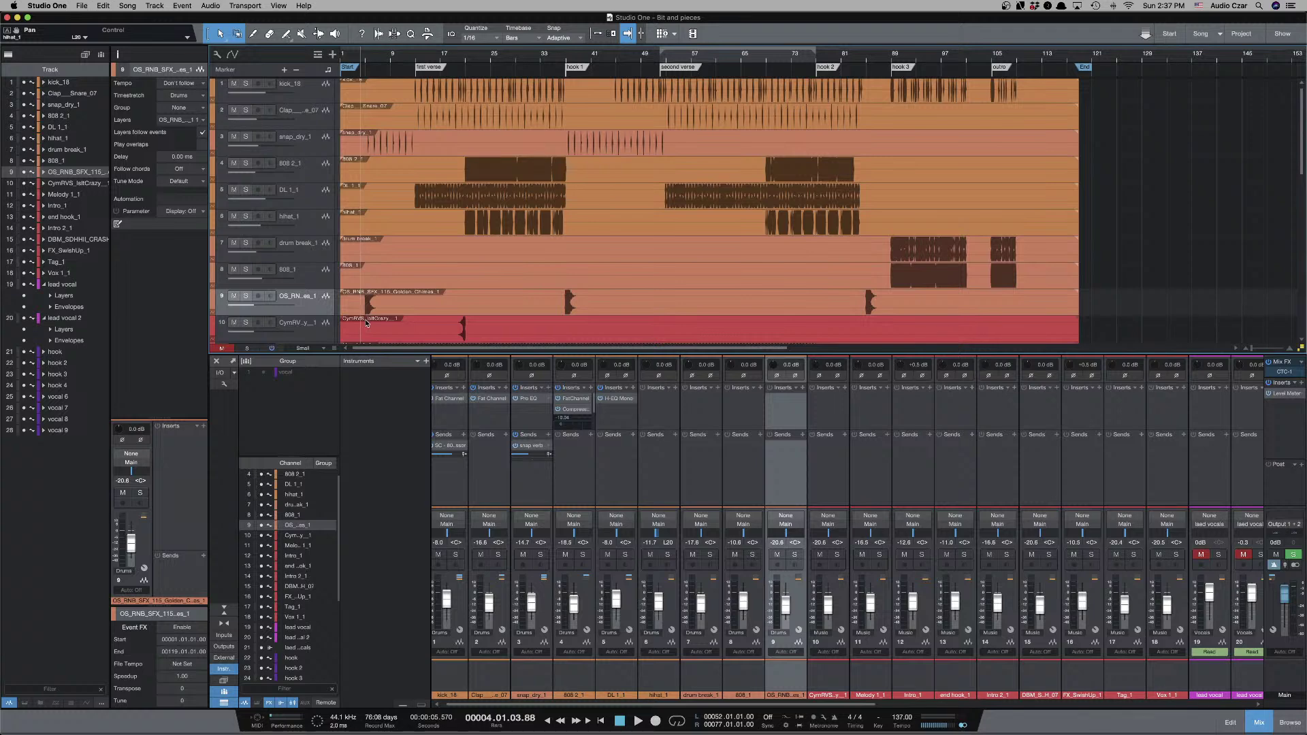
pyautogui.press('space')
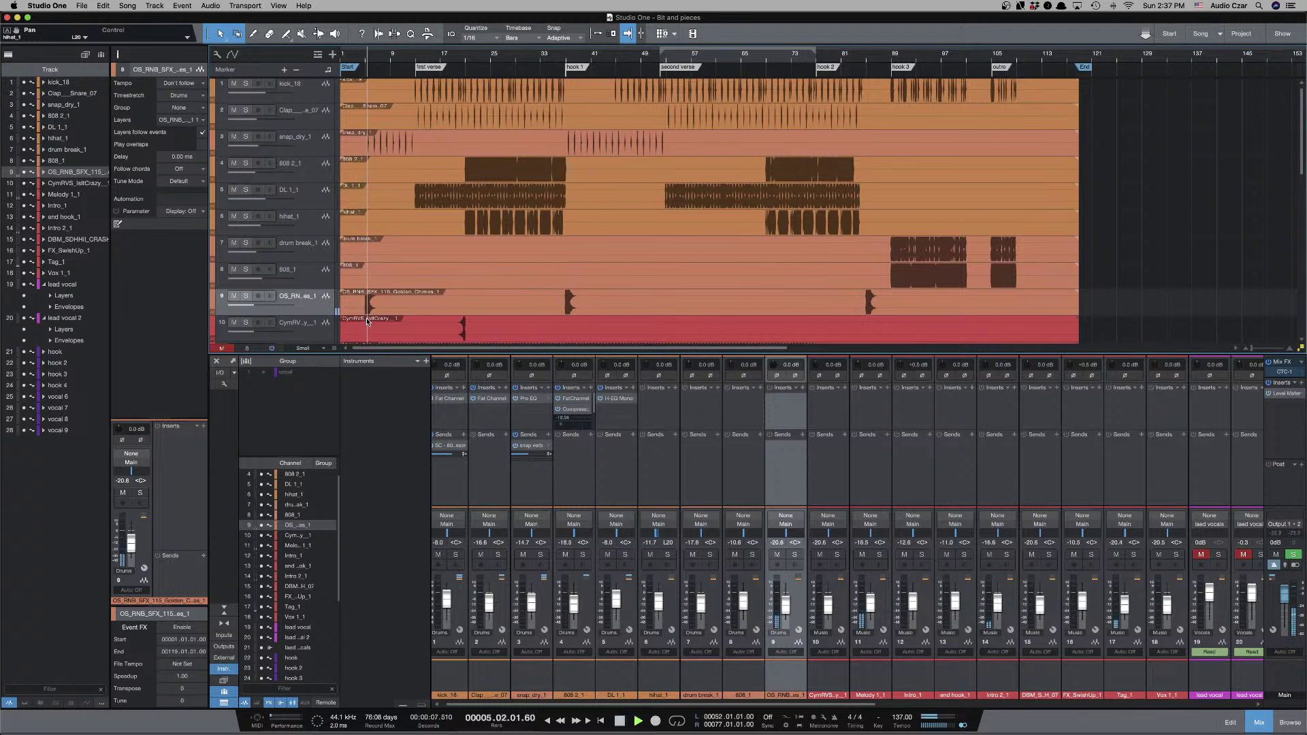
pyautogui.press('e')
pyautogui.press('e')
pyautogui.press('e')
pyautogui.press('w')
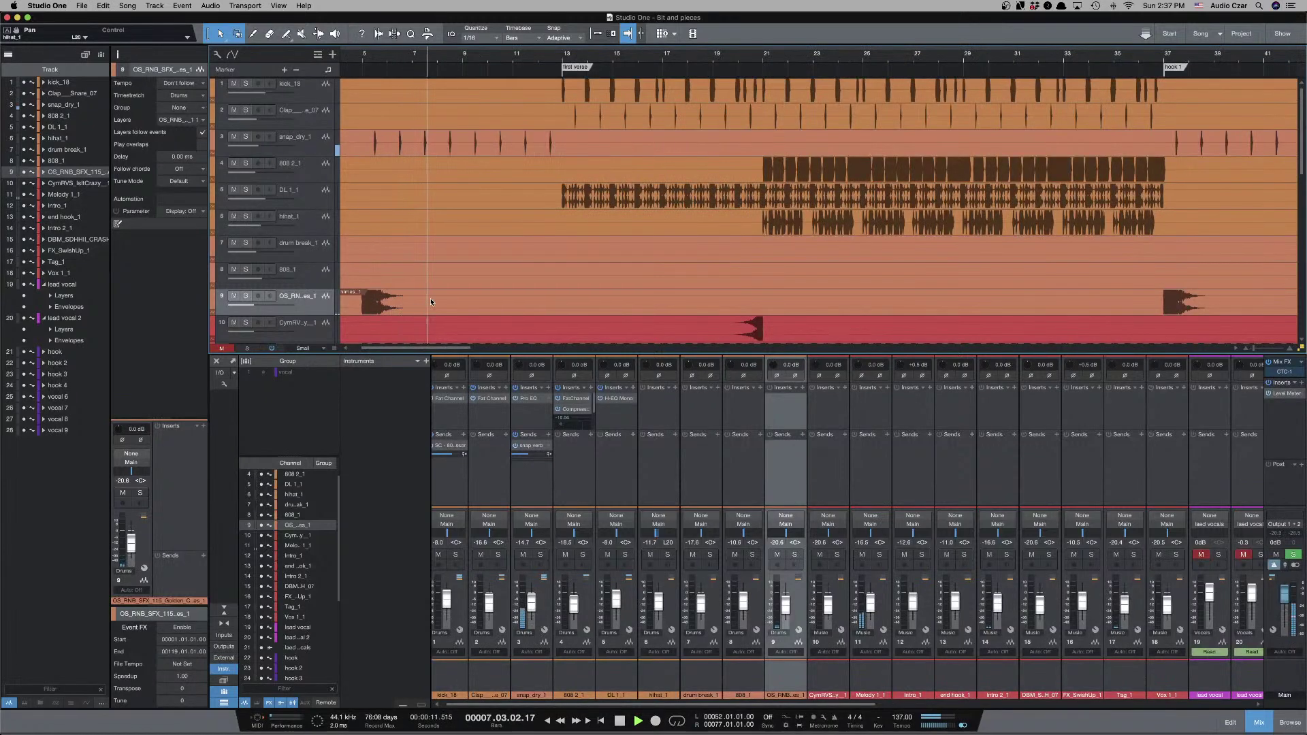
pyautogui.press('space')
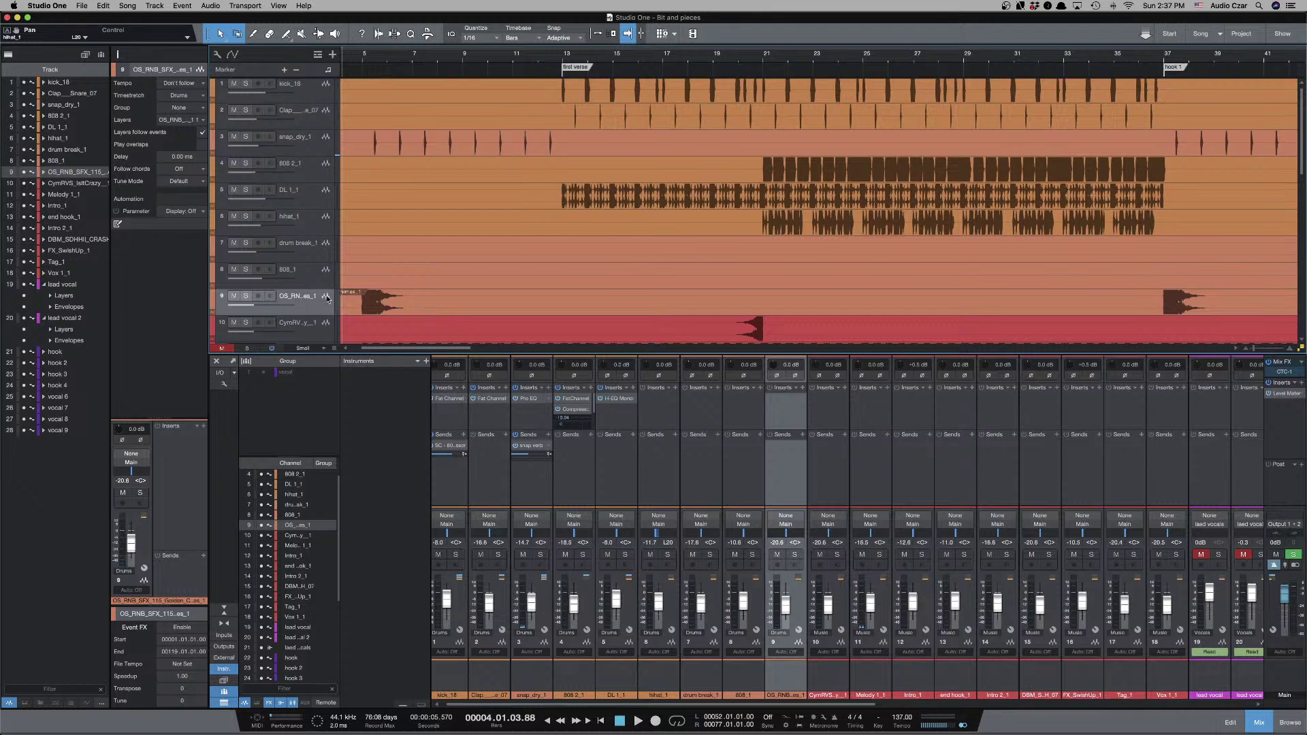
# Insert Pro EQ on the Golden Chimes track and play the track soloed from just before bar 5.
pyautogui.click(802, 388)
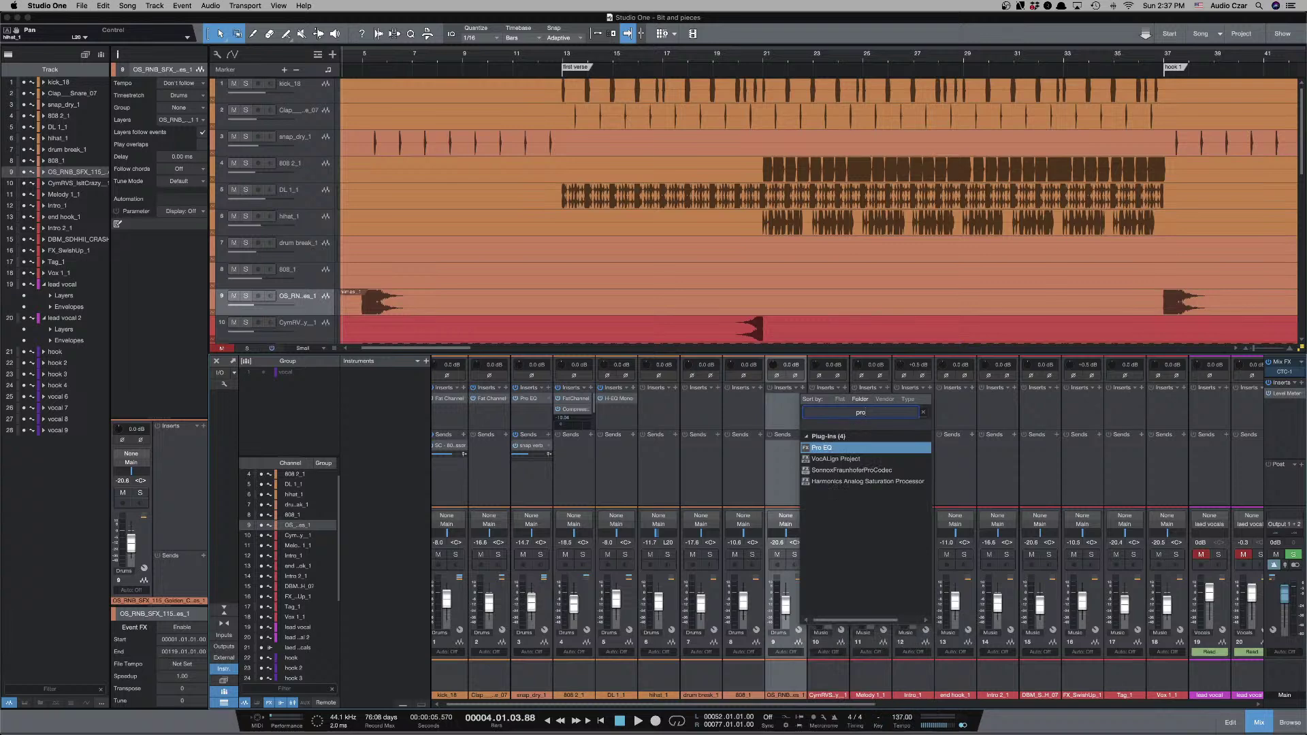
pyautogui.press('Return')
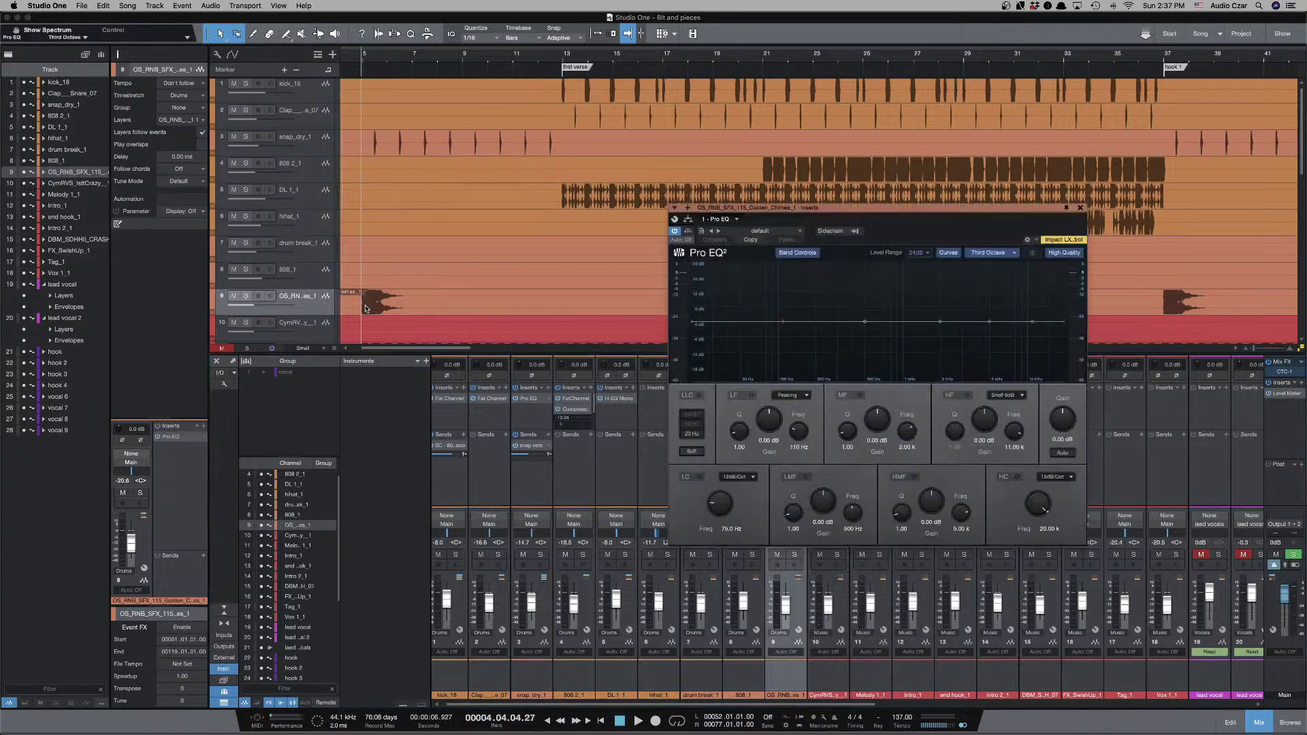
pyautogui.click(246, 297)
pyautogui.press('space')
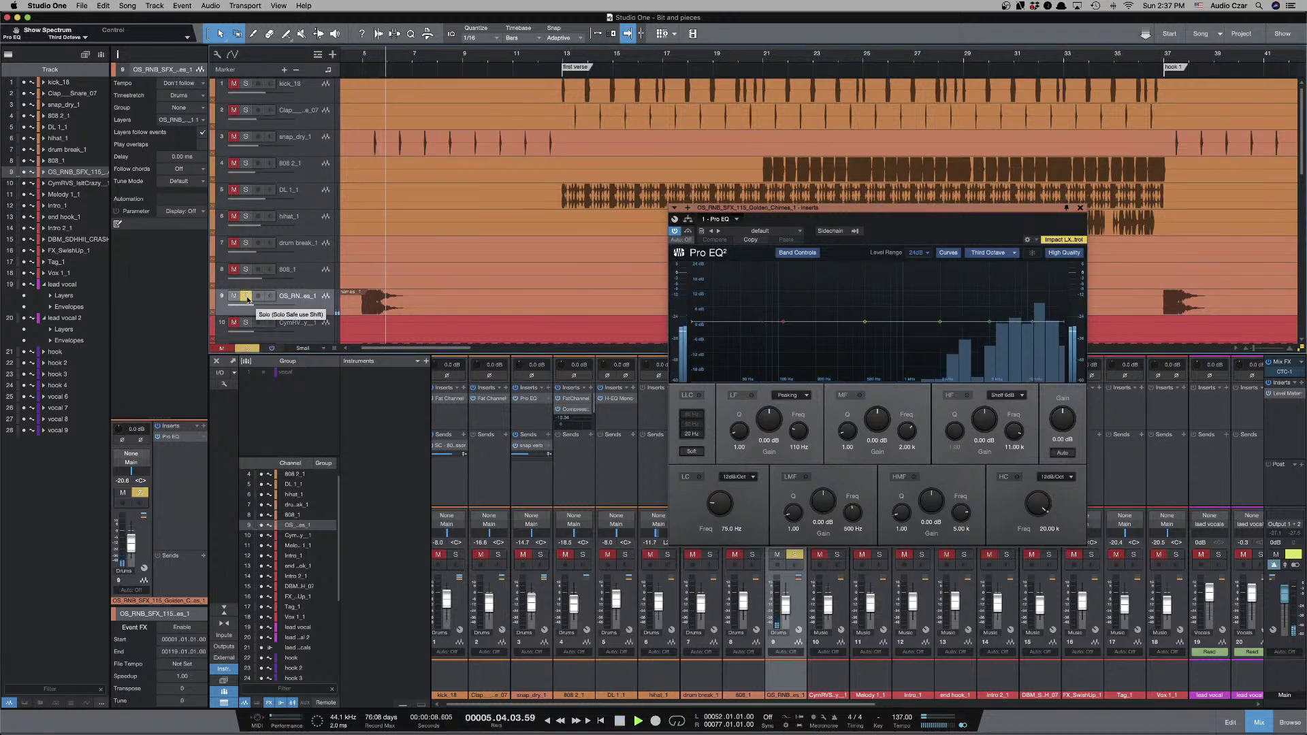
# Return the Golden Chimes track to the full mix, close its Pro EQ window and pan it to R20.
pyautogui.press('space')
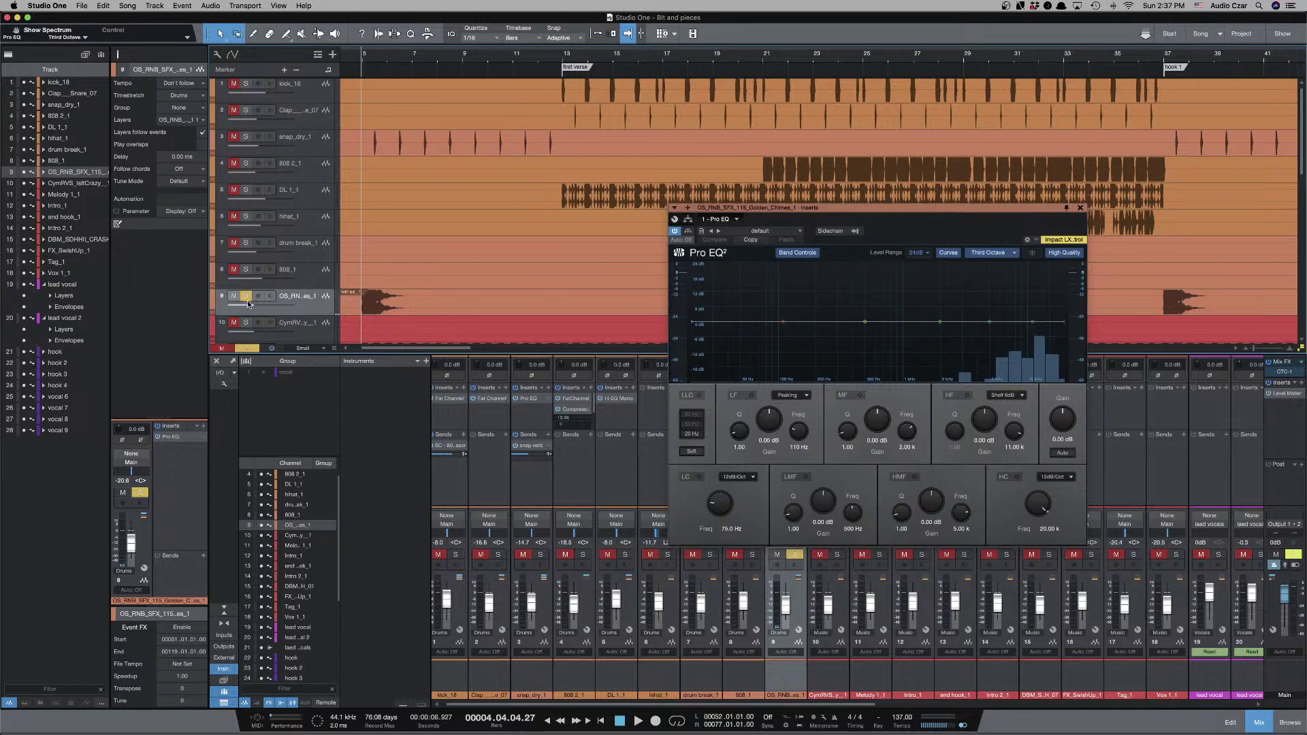
pyautogui.click(246, 296)
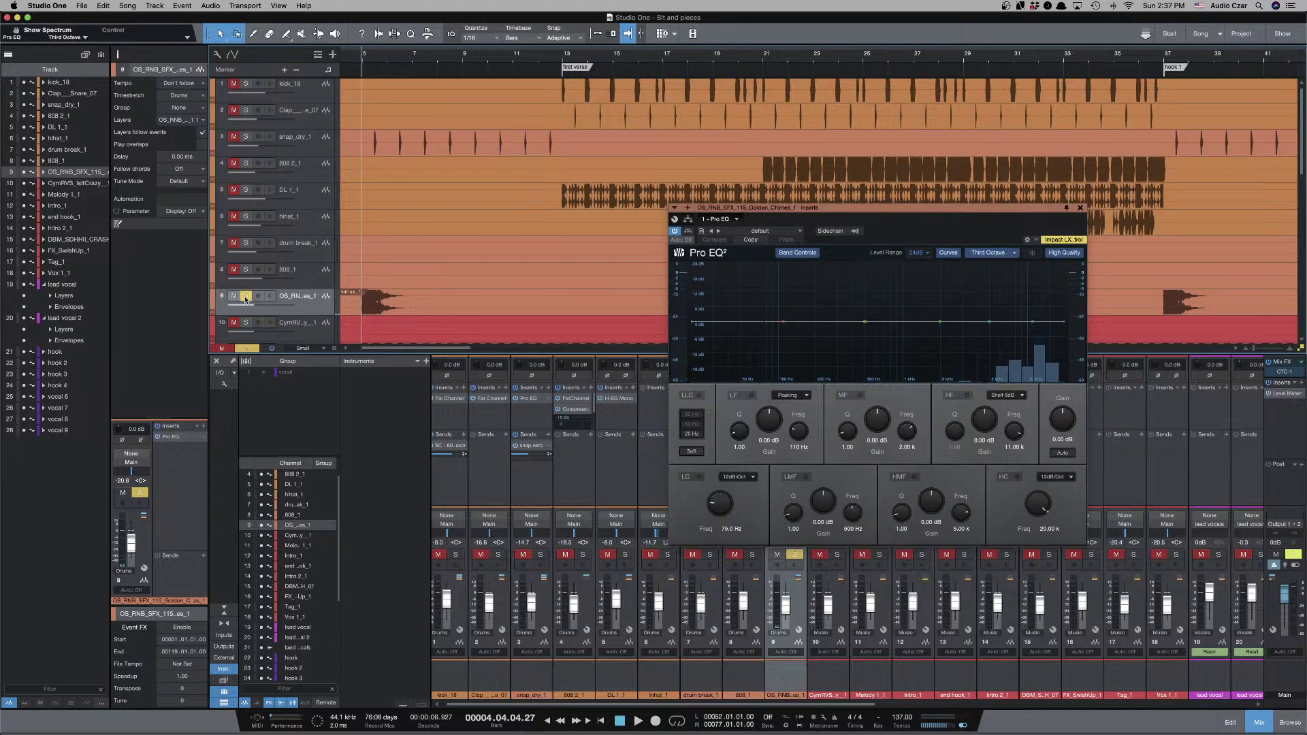
pyautogui.click(1080, 209)
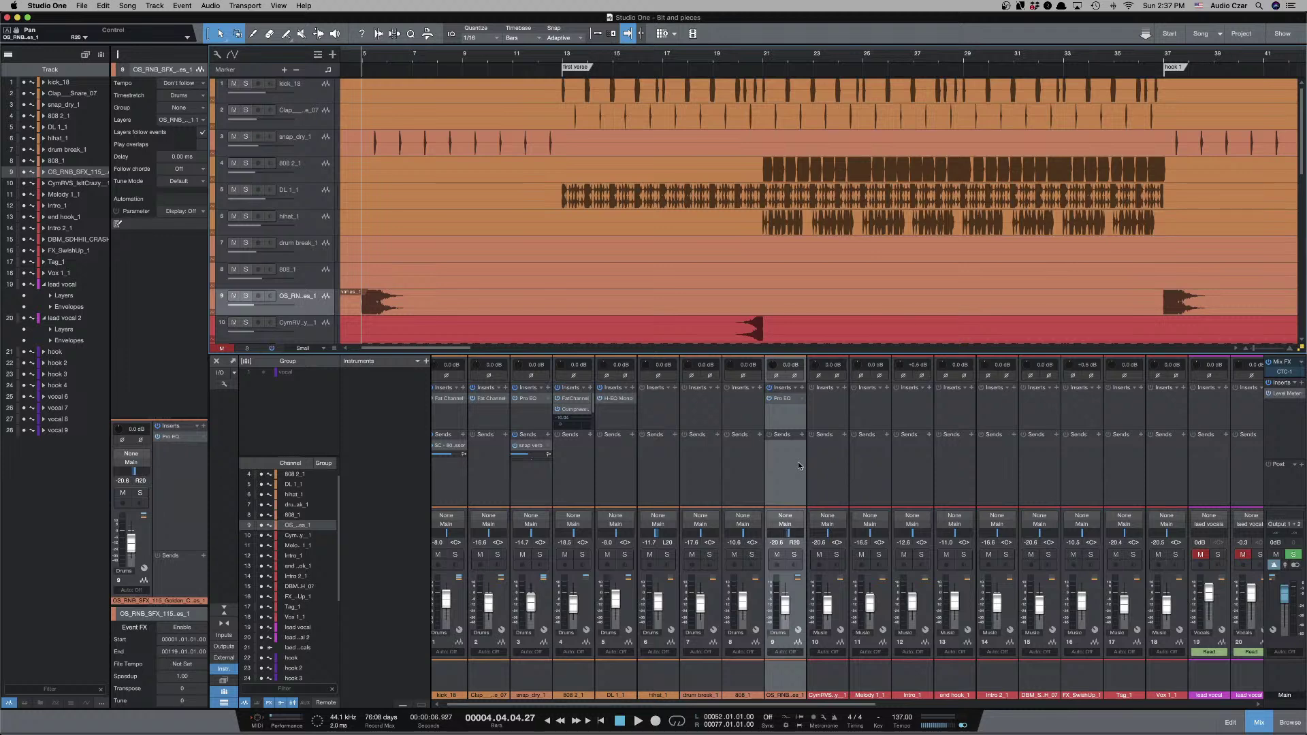
# Select the CymRVS_IsItCrazy track and place the playhead in bar 19, just before its reverse cymbal.
pyautogui.press('s')
pyautogui.scroll(-5, 639, 243)
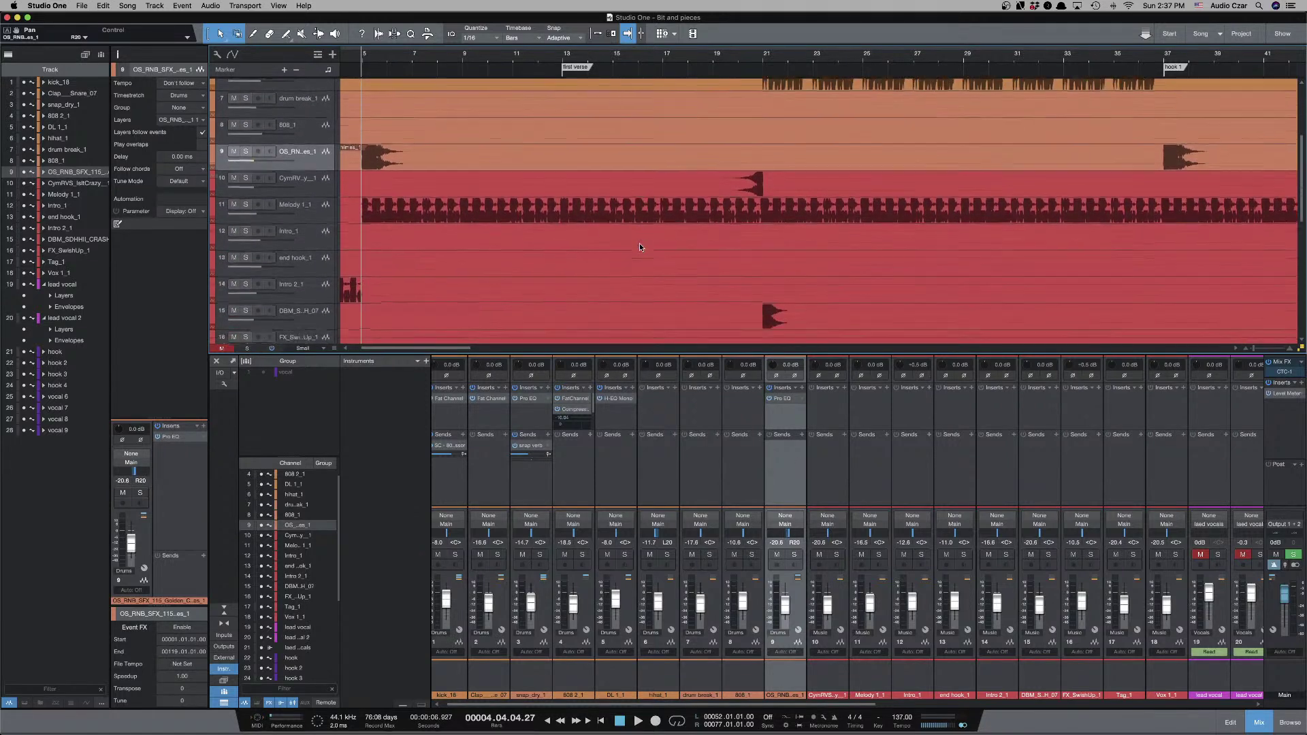
pyautogui.press('s')
pyautogui.press('w')
pyautogui.press('w')
pyautogui.press('w')
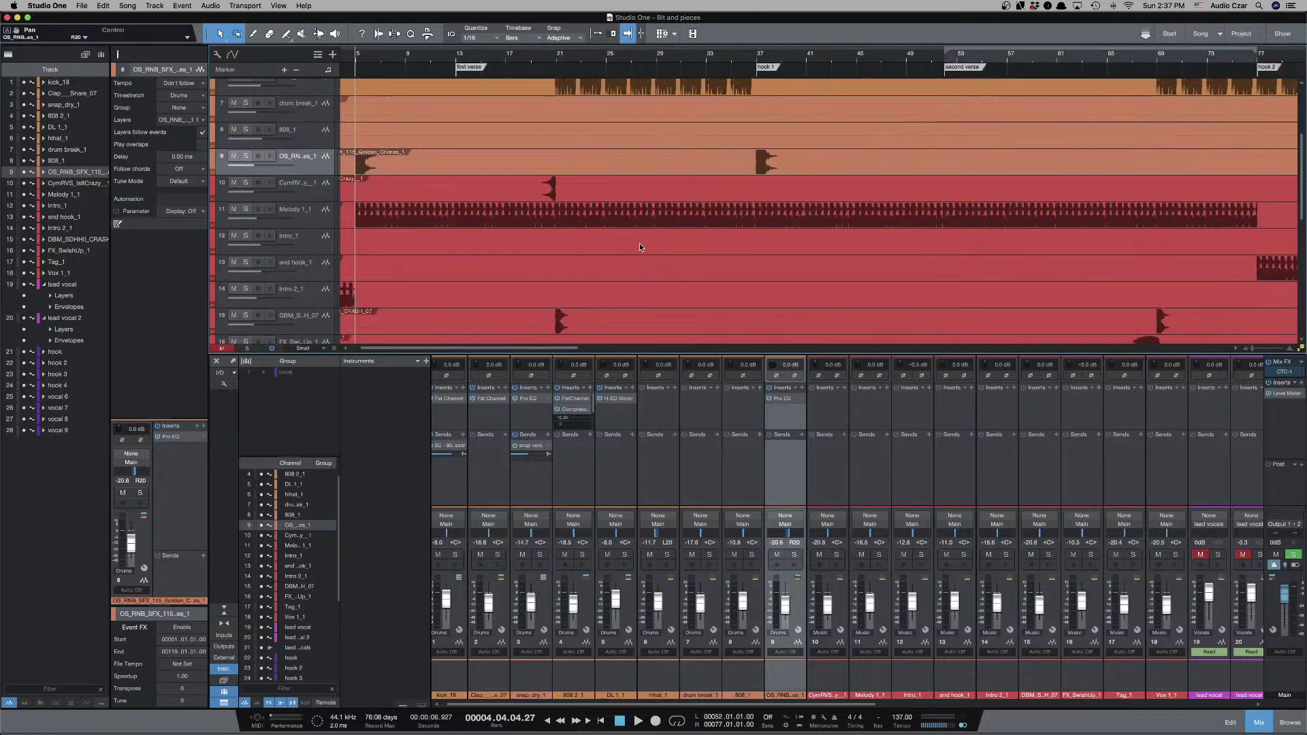
pyautogui.click(489, 197)
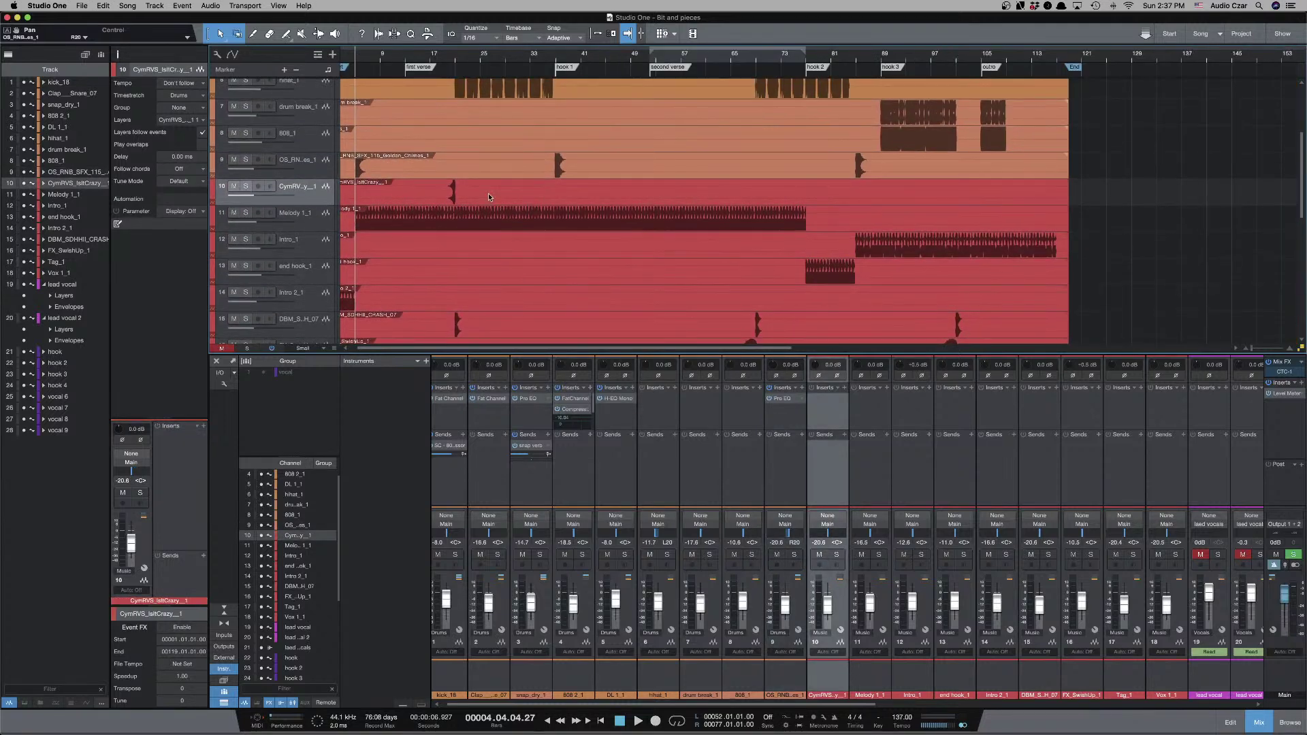
pyautogui.click(453, 191)
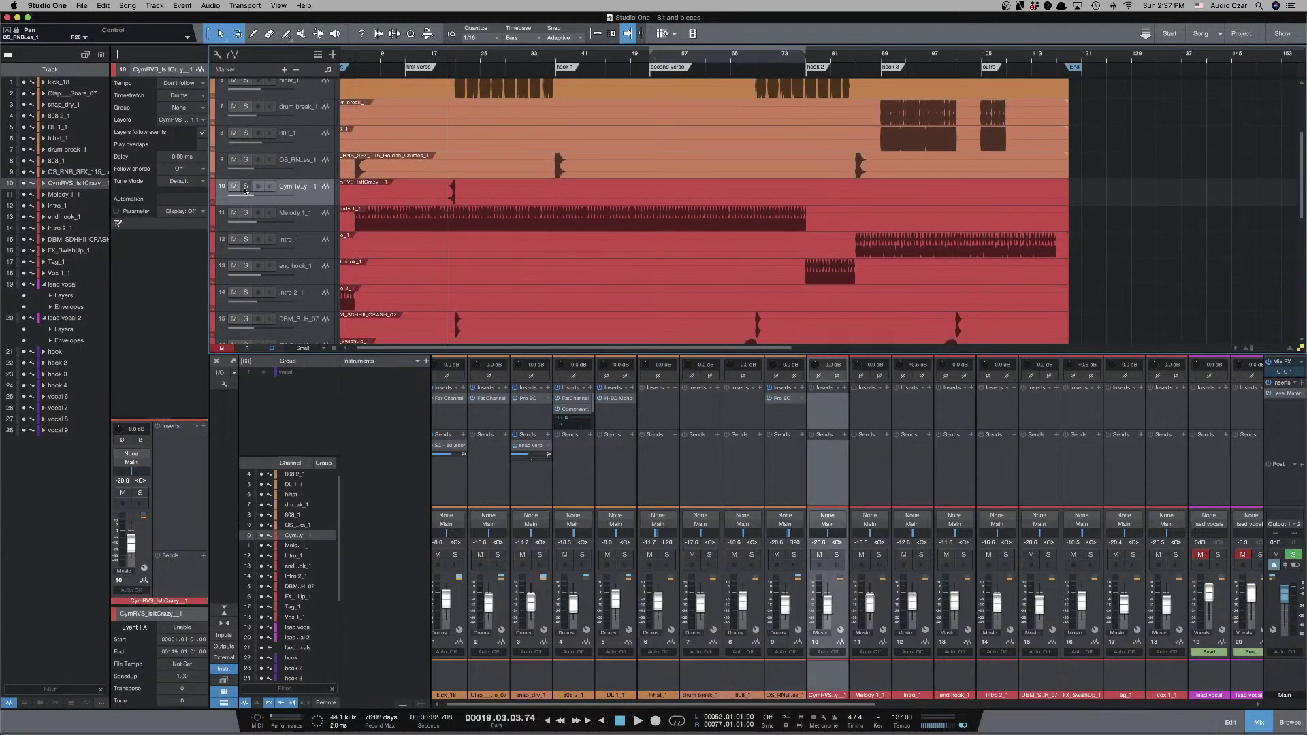
# Solo the CymRVS_IsItCrazy track and play its reverse cymbal from bar 19.
pyautogui.hotkey('shift', 'w')
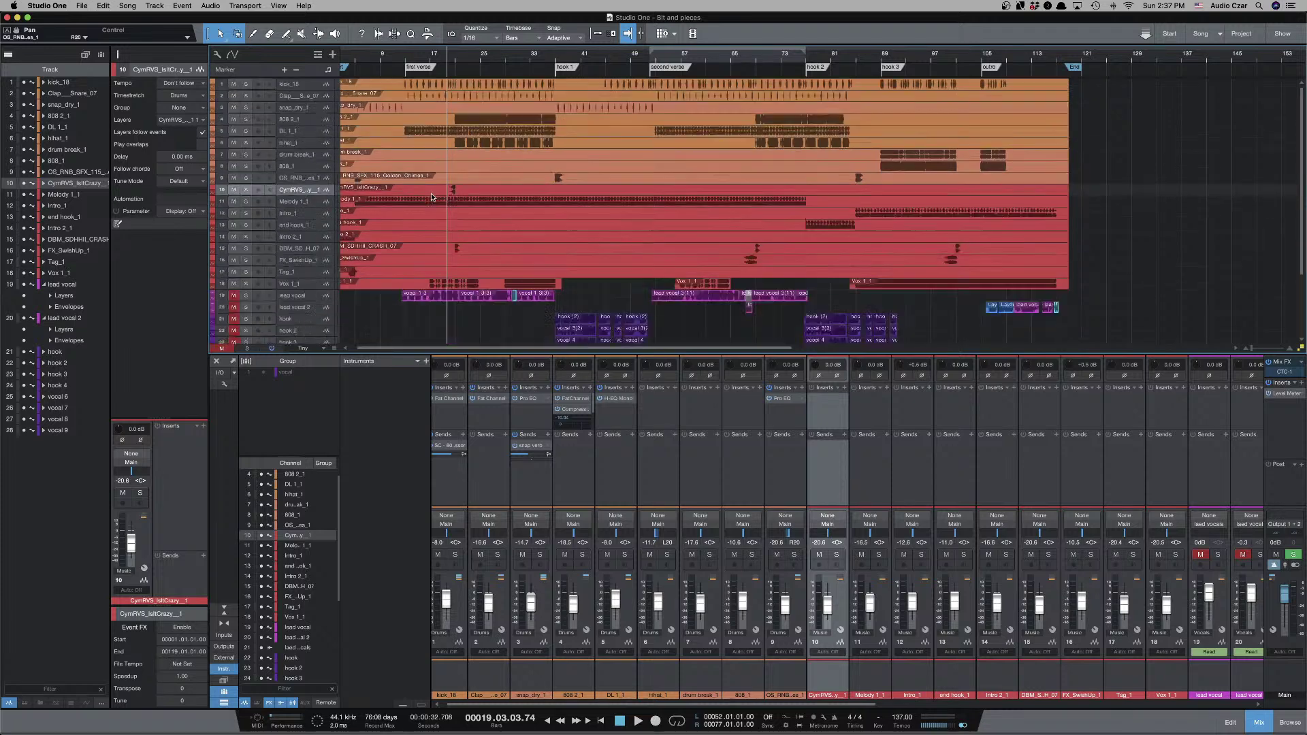
pyautogui.hotkey('shift', 'e')
pyautogui.hotkey('shift', 'e')
pyautogui.press('e')
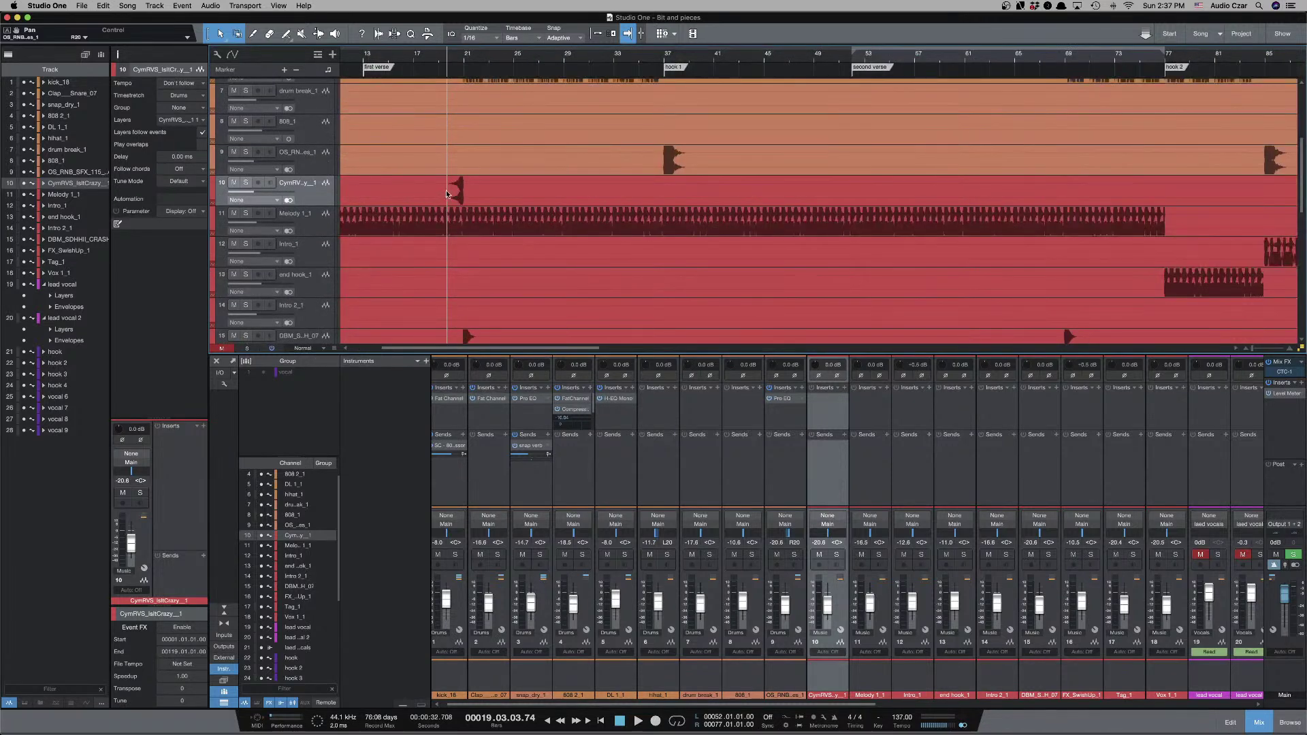
pyautogui.click(245, 183)
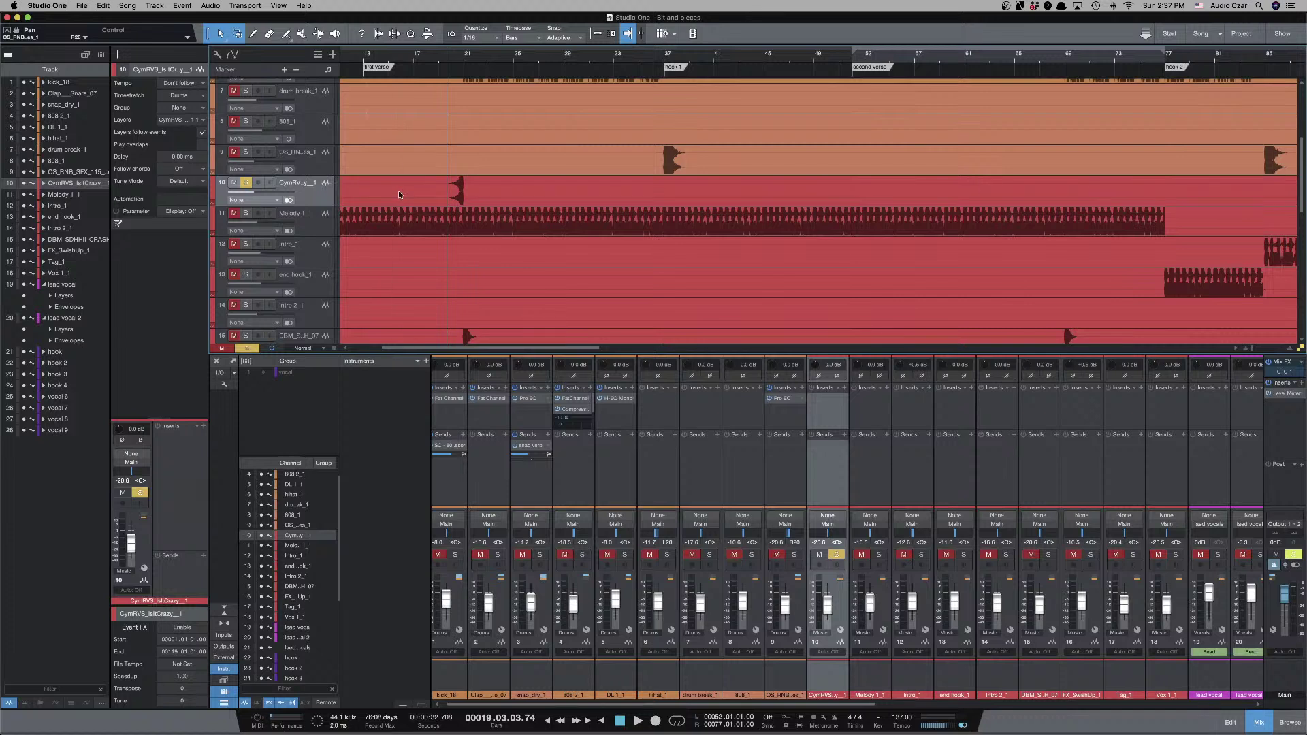
pyautogui.press('space')
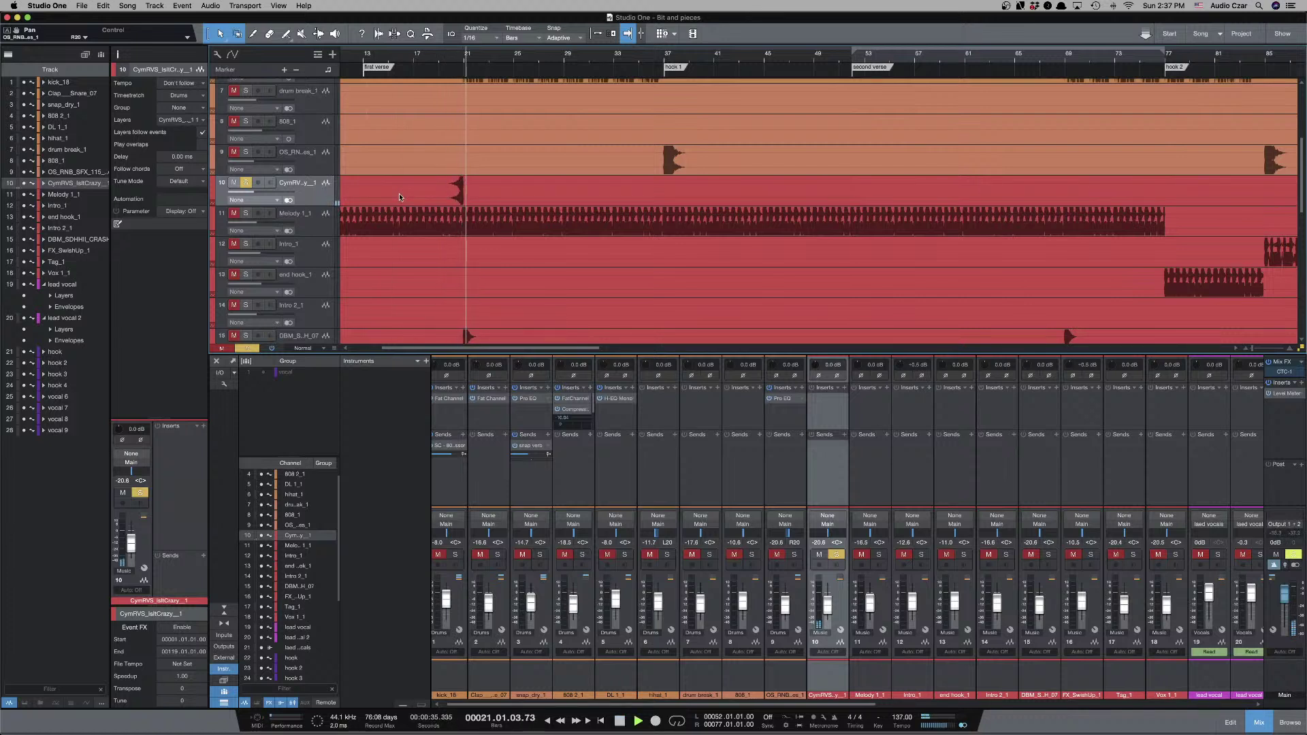
pyautogui.press('space')
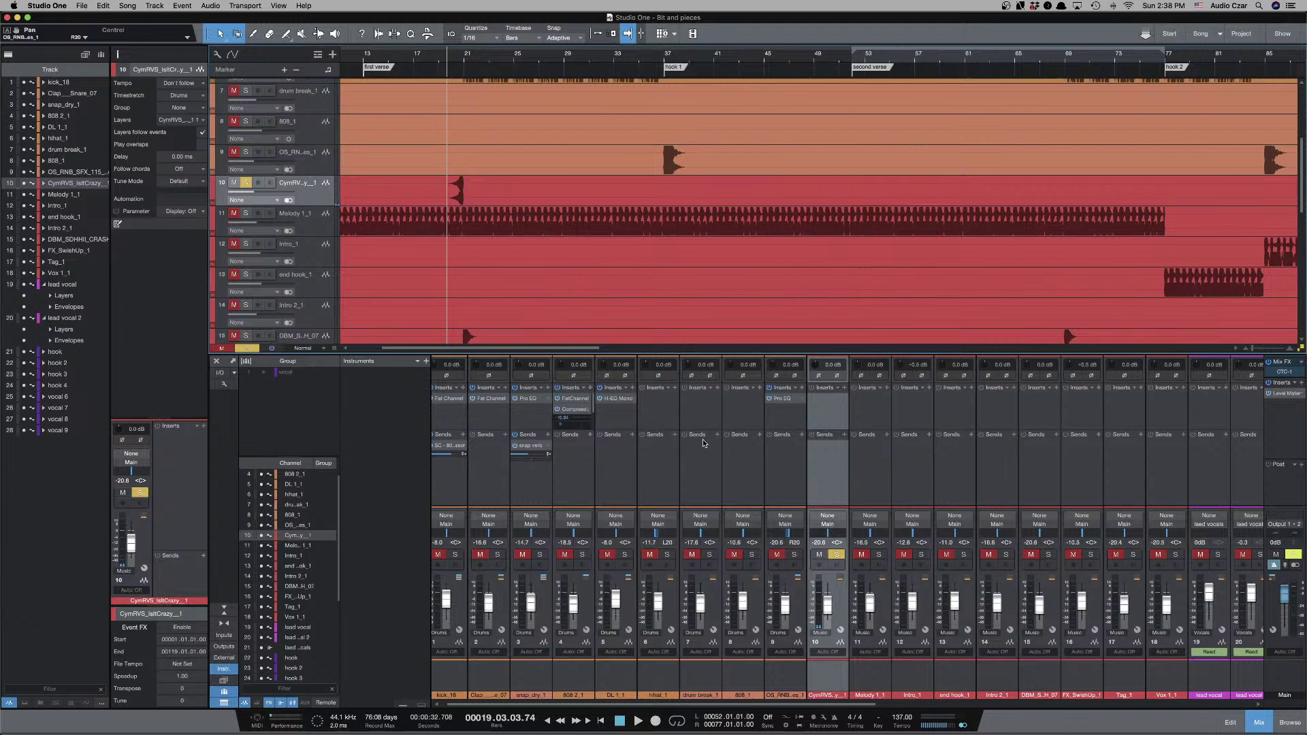
# Assign the CymRVS_IsItCrazy channel to the Drums VCA.
pyautogui.click(822, 637)
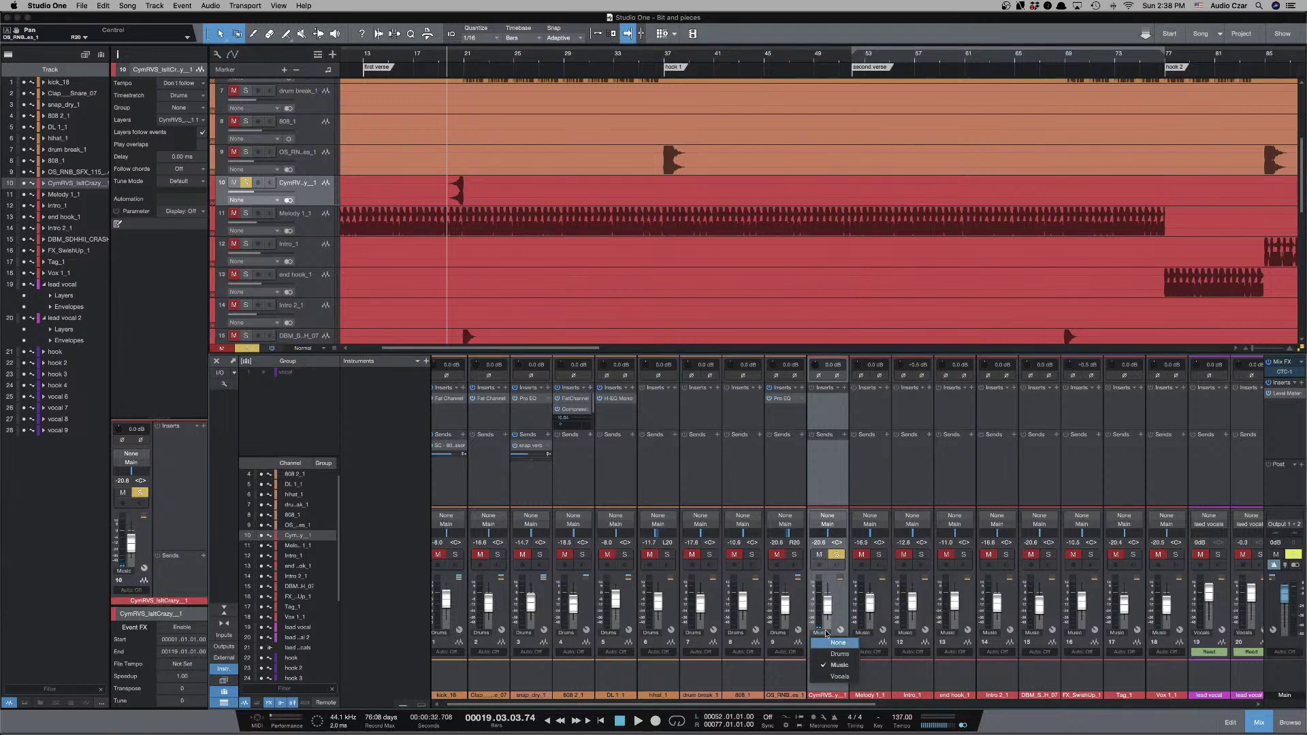
pyautogui.click(835, 650)
pyautogui.hscroll(-1, 826, 707)
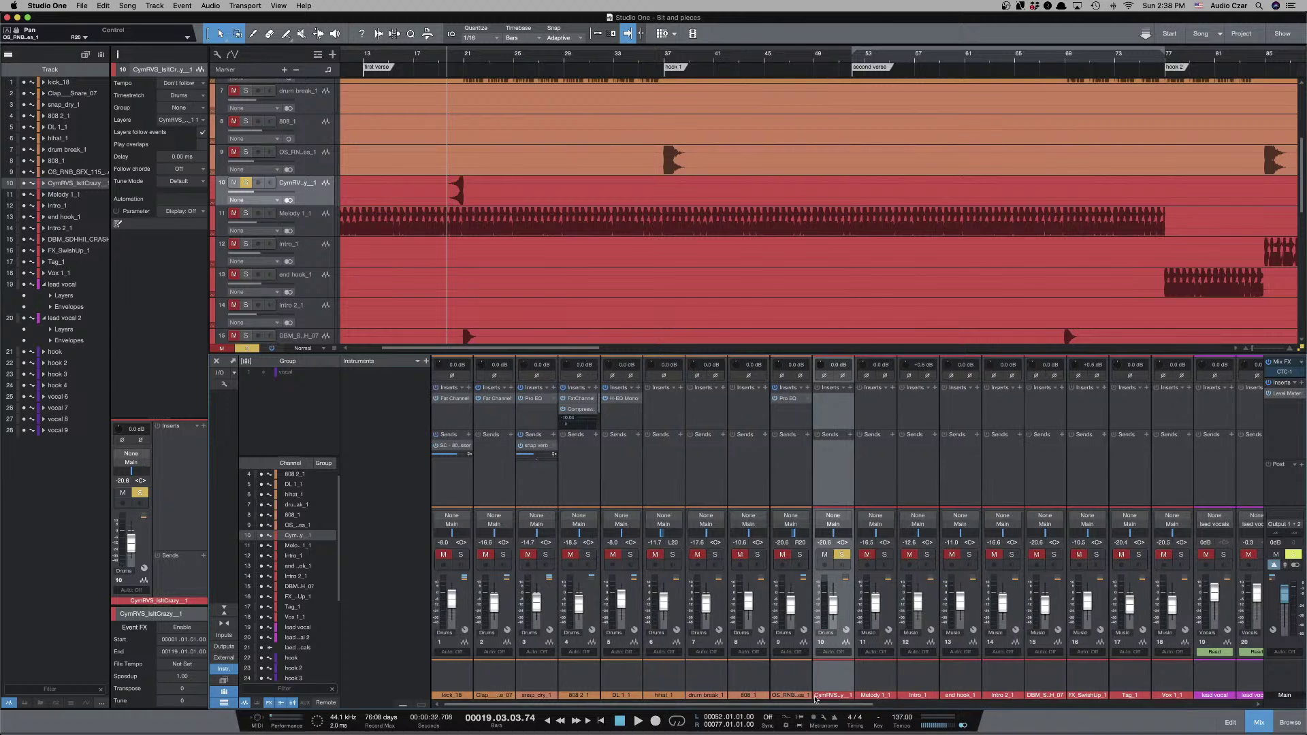
# Recolour the CymRVS_IsItCrazy track in the same orange as the Golden Chimes and drum tracks.
pyautogui.click(793, 696)
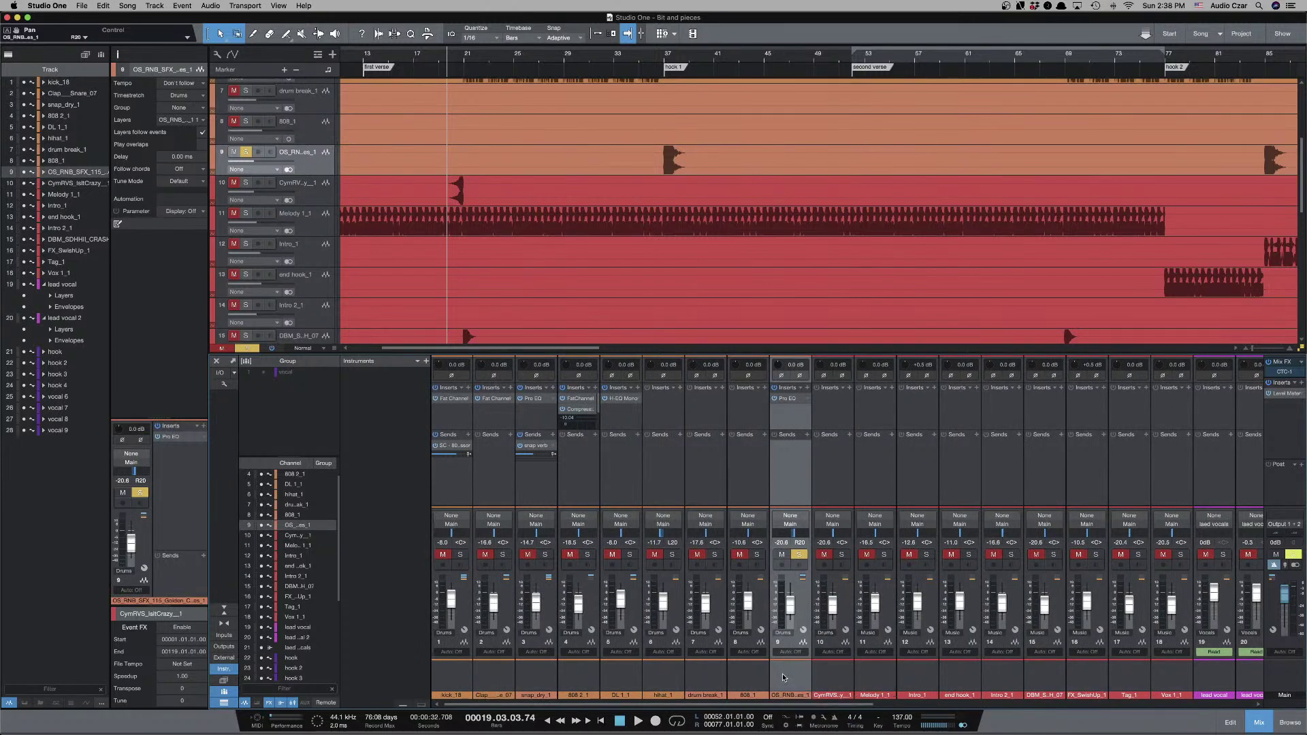
pyautogui.click(211, 156)
pyautogui.click(578, 141)
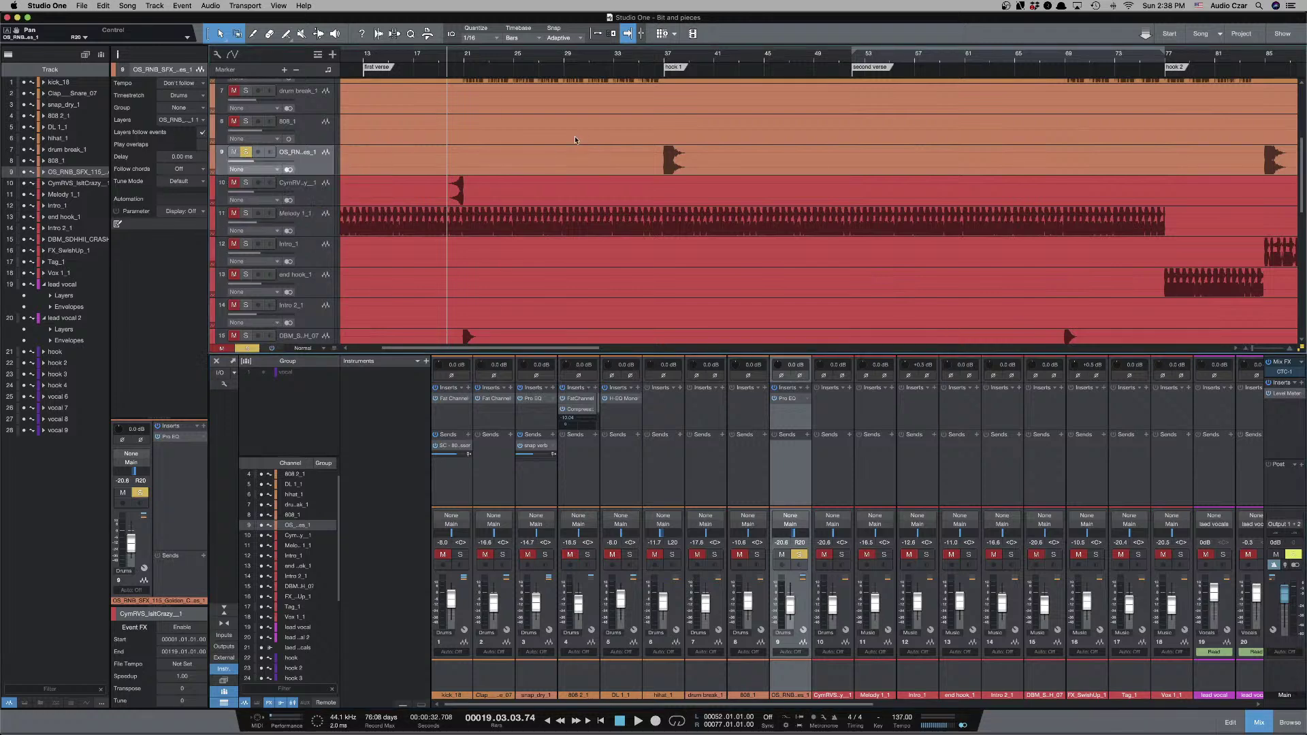
pyautogui.click(211, 193)
pyautogui.click(211, 193)
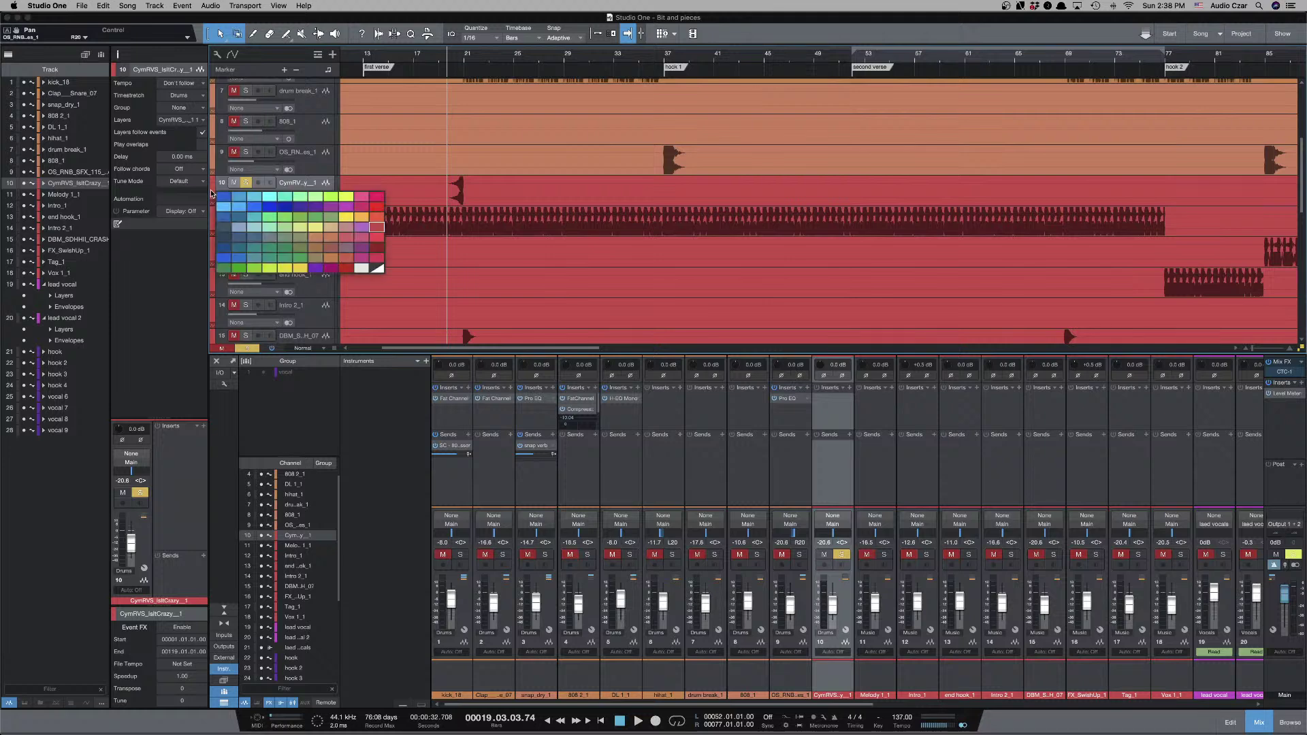
pyautogui.click(332, 237)
pyautogui.click(662, 278)
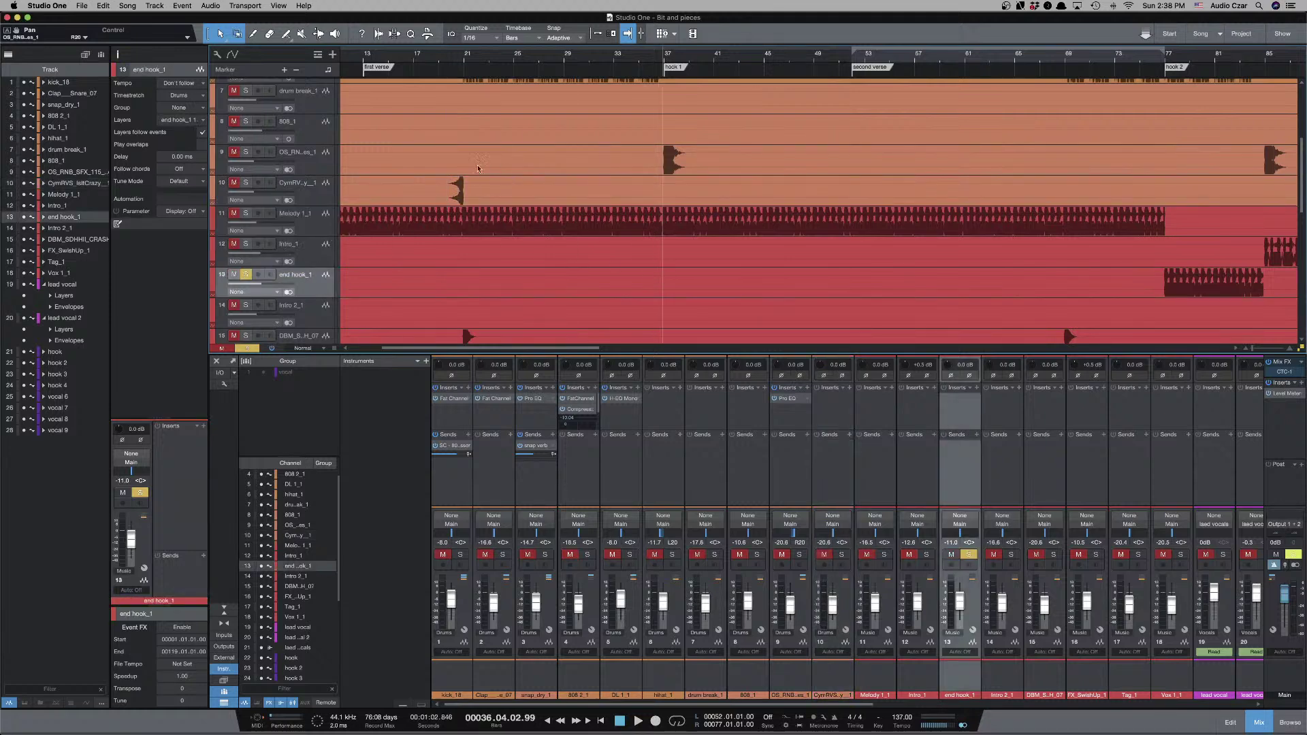
# Select the CymRVS_IsItCrazy track and play it soloed from bar 20, just before the end of its reverse cymbal.
pyautogui.press('w')
pyautogui.click(460, 187)
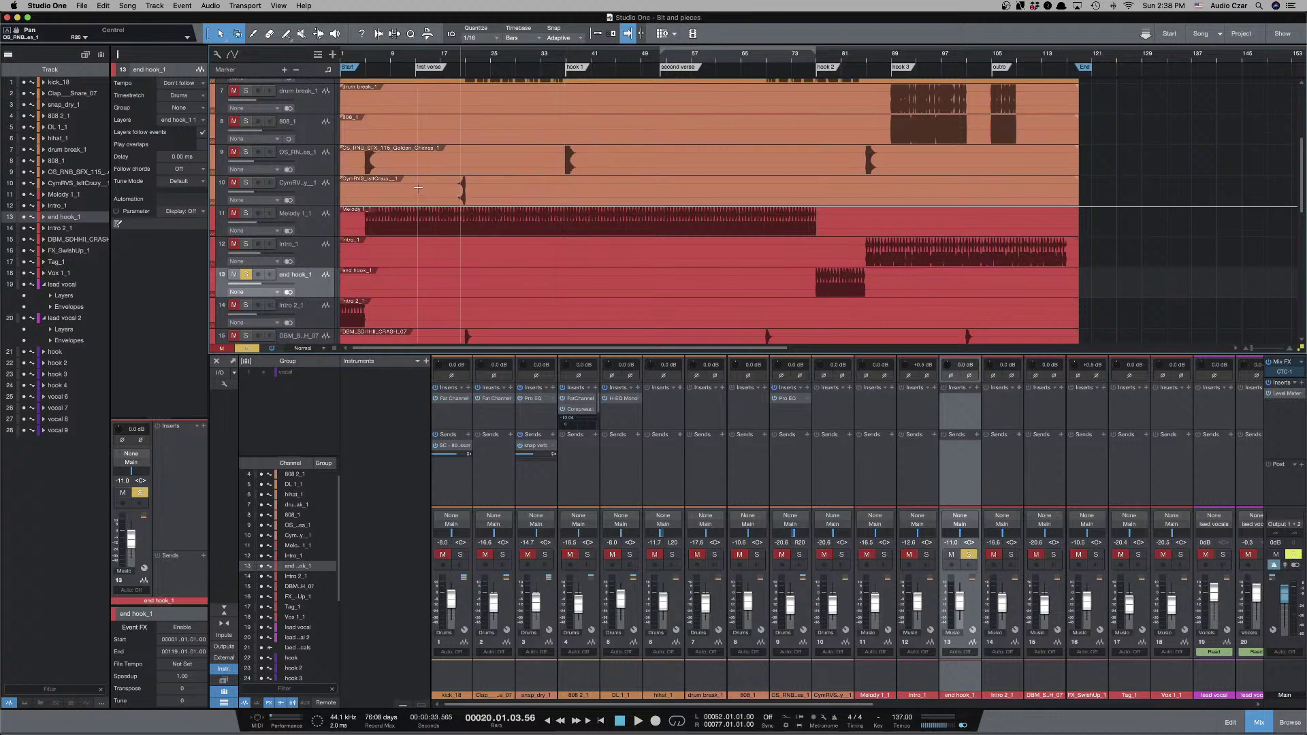
pyautogui.click(299, 193)
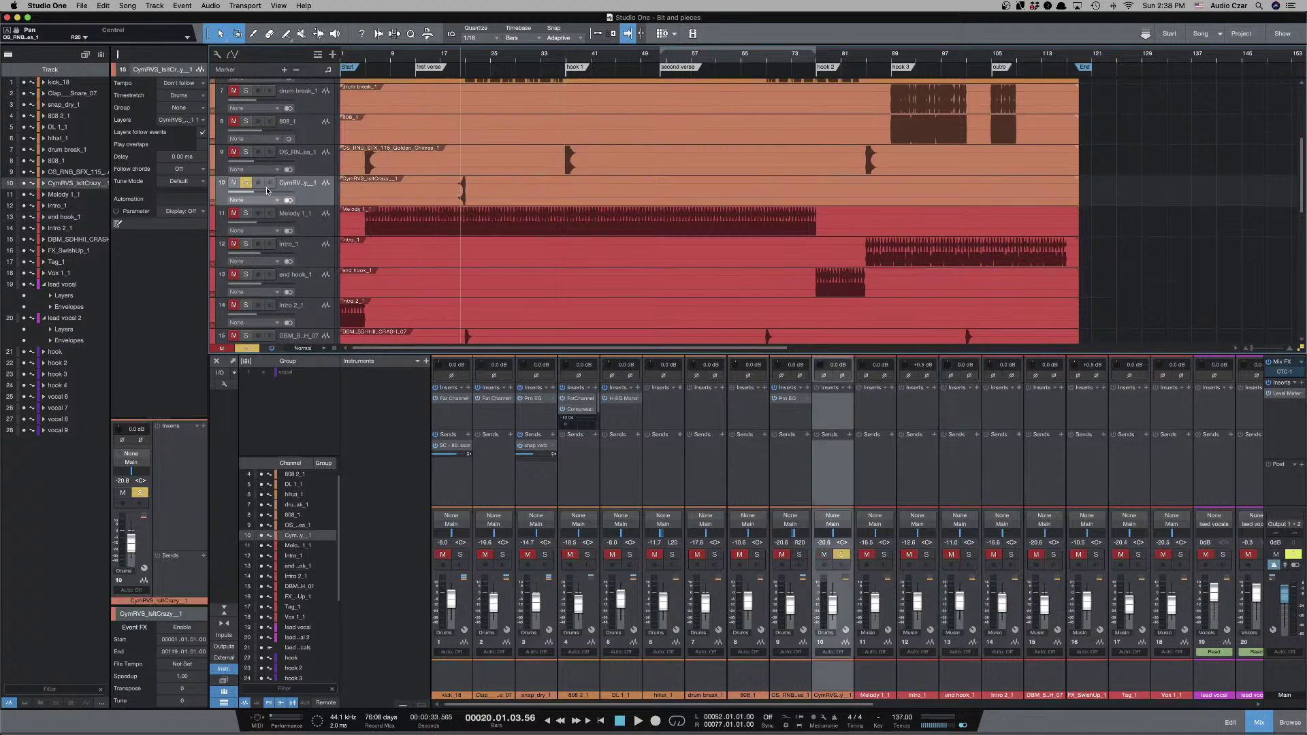
pyautogui.press('space')
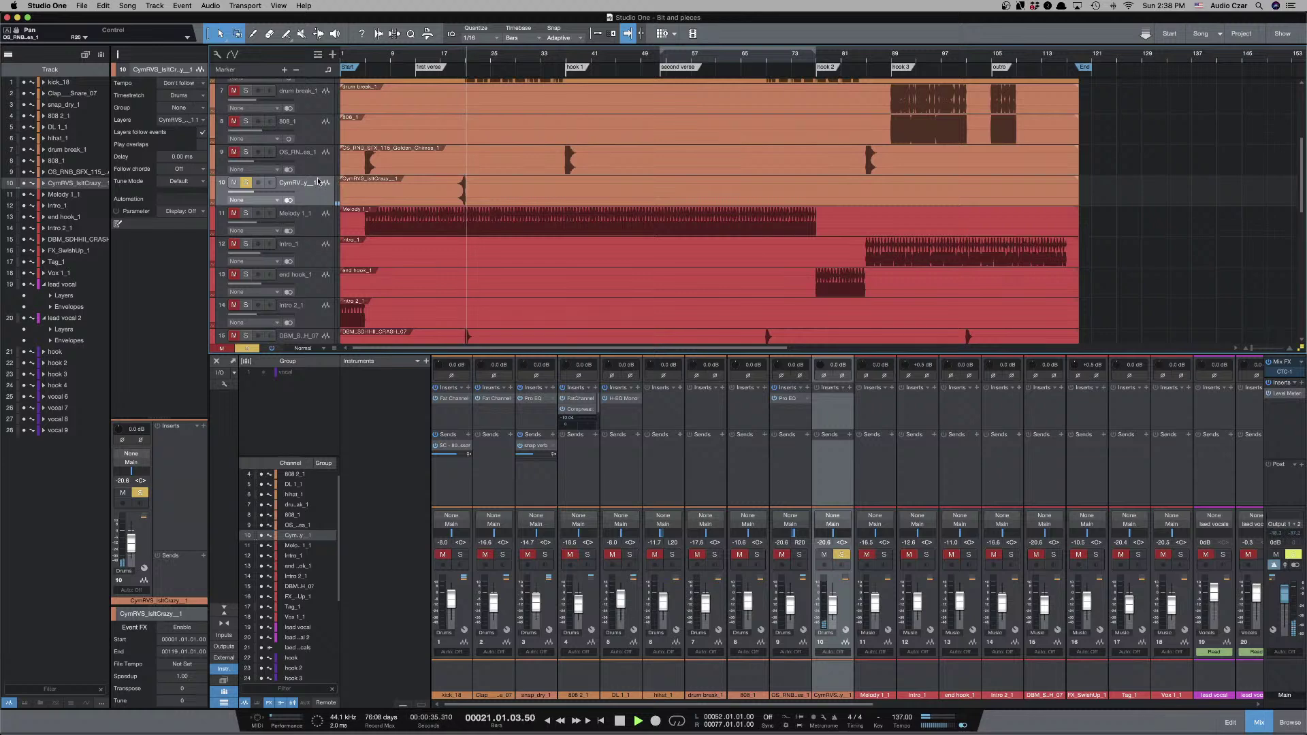
pyautogui.press('e')
pyautogui.press('e')
# Unsolo the CymRVS_IsItCrazy track and play it in the full mix, restarting from bar 16.
pyautogui.click(246, 184)
pyautogui.press('space')
pyautogui.press('space')
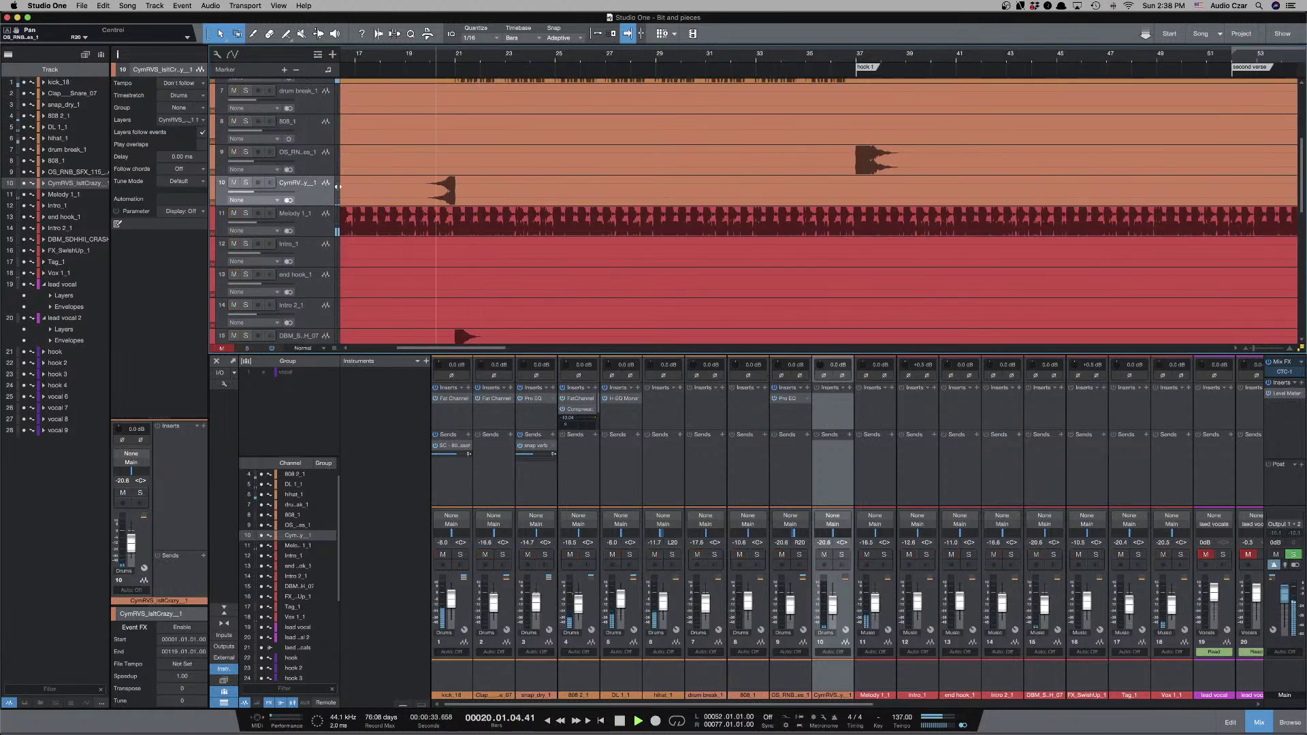
pyautogui.press('w')
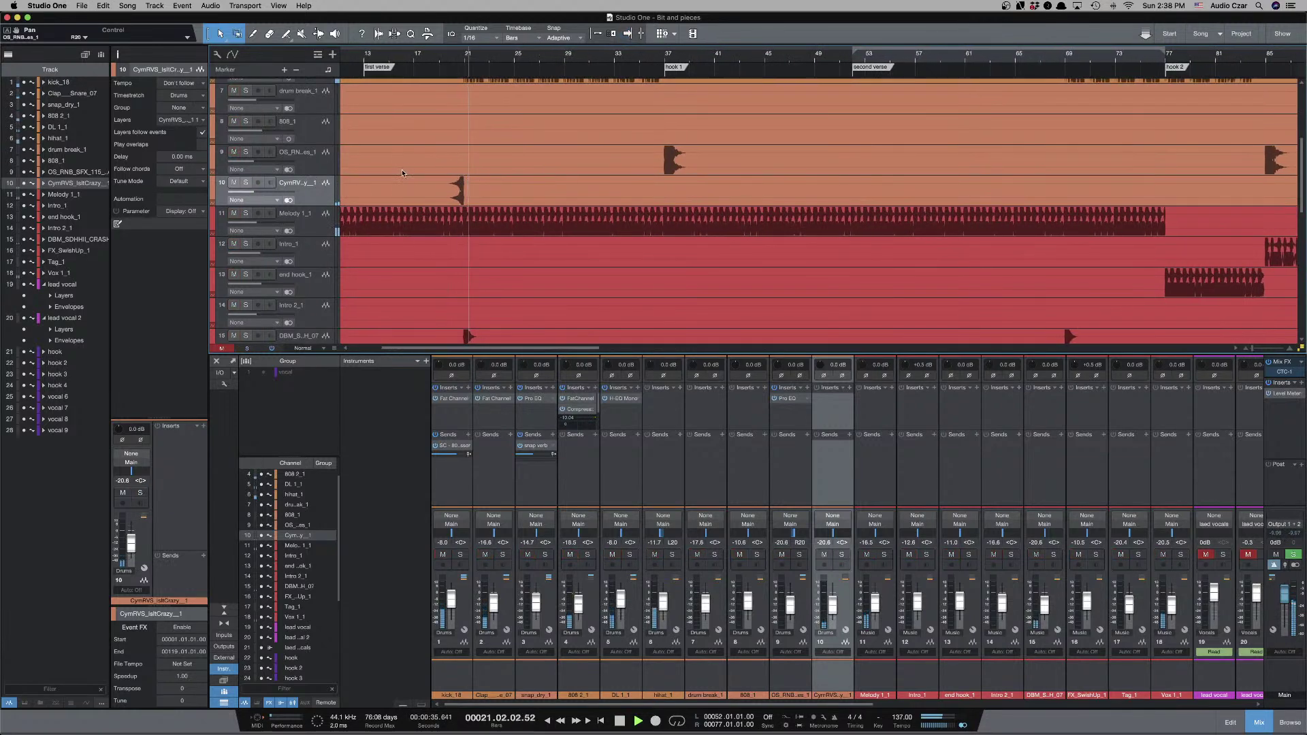
pyautogui.hotkey('ctrl', 'space')
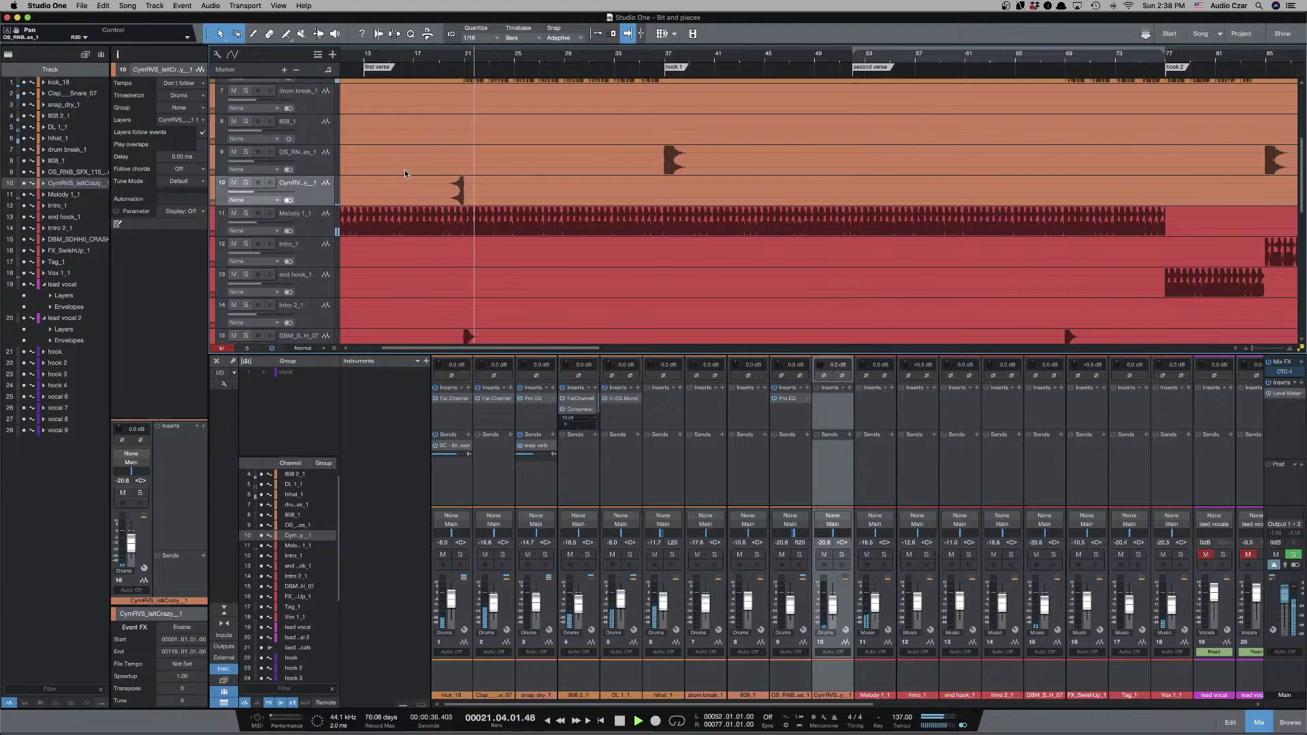
pyautogui.press('space')
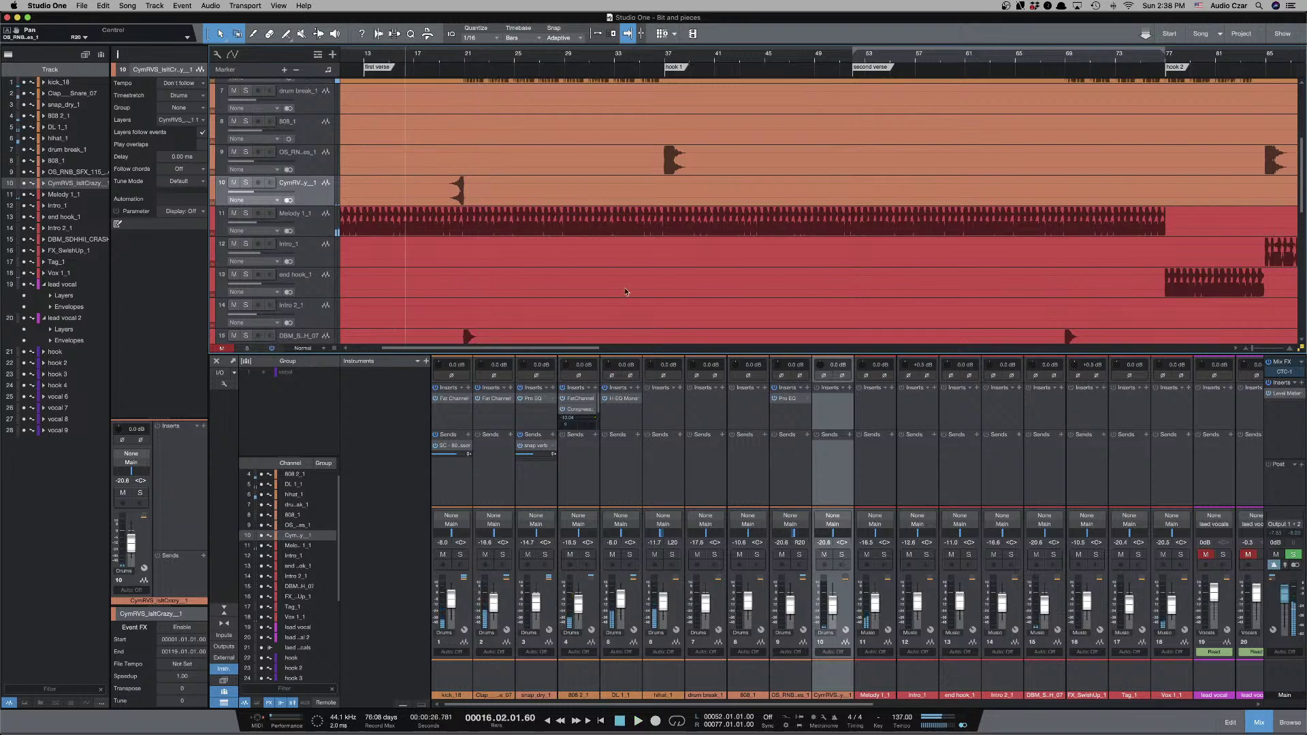
# Insert Pro EQ on the CymRVS_IsItCrazy track and boost the HF band by 3.12 dB at 6.11 kHz with a Shelf 12dB type.
pyautogui.click(850, 389)
pyautogui.write('pro')
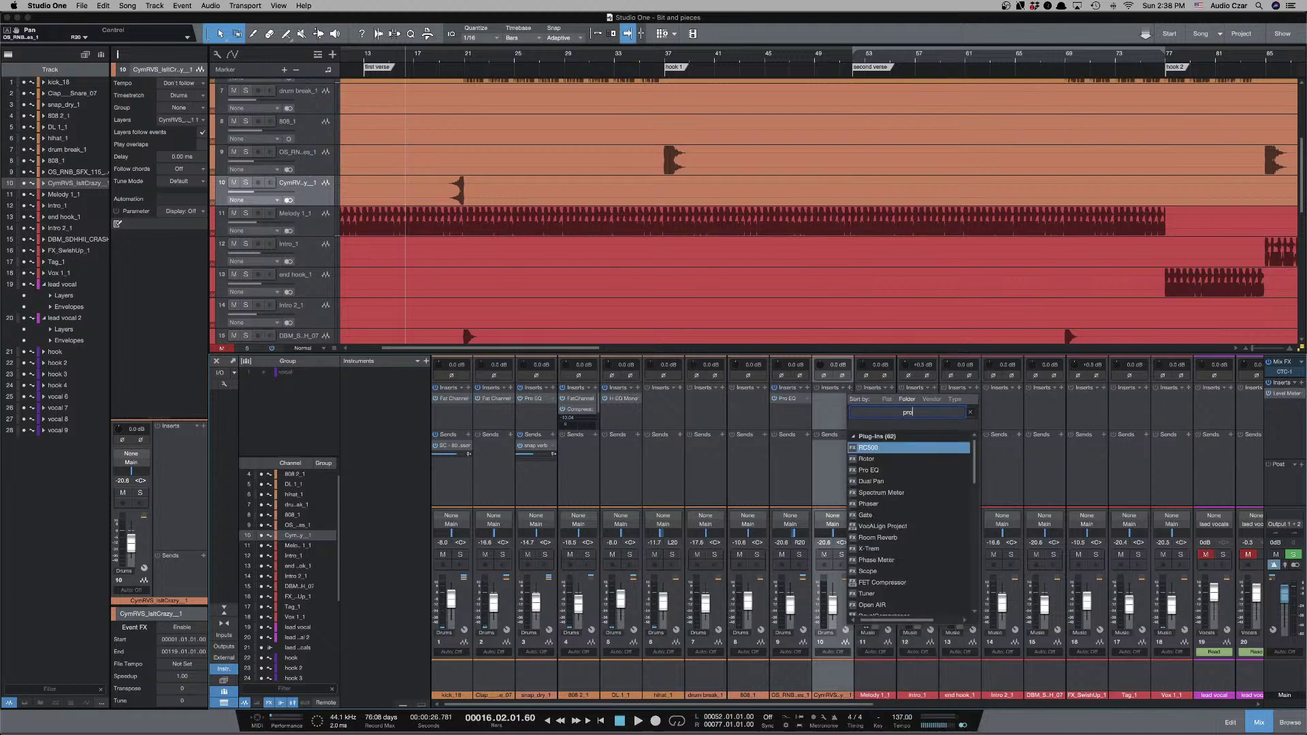
pyautogui.press('Return')
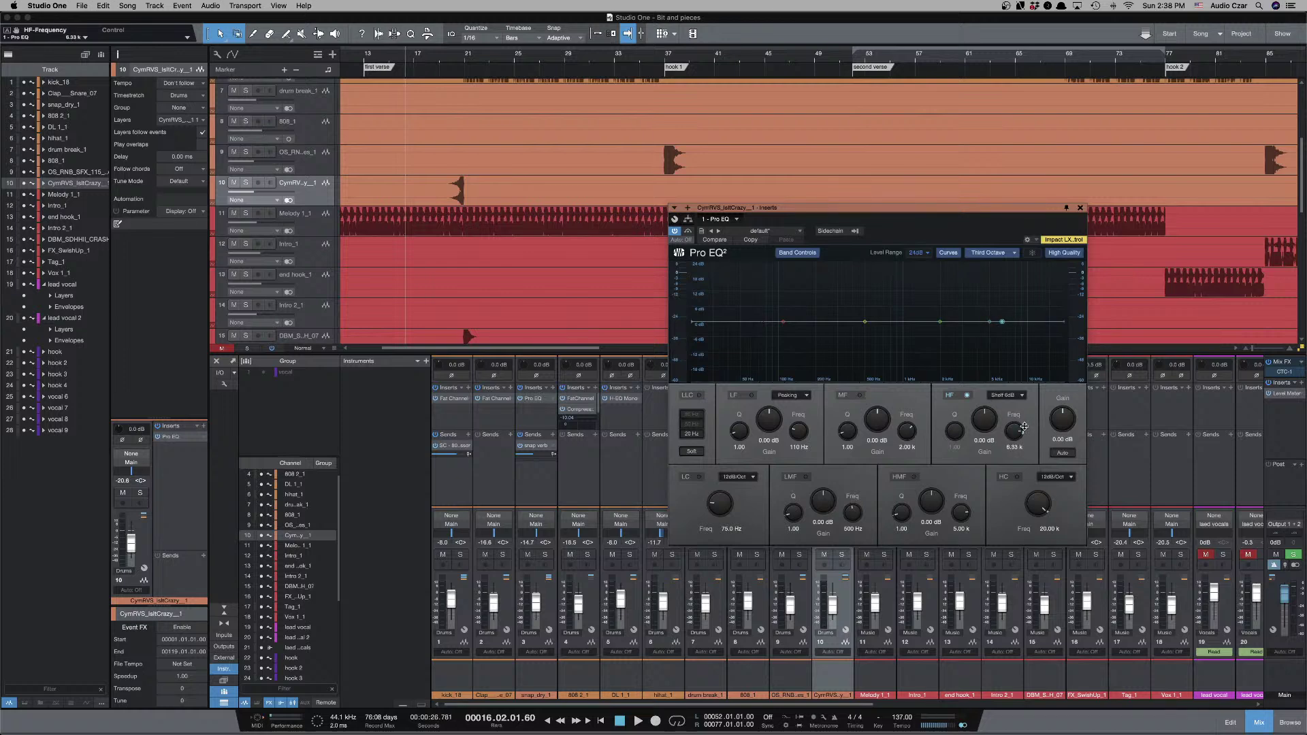
pyautogui.moveTo(991, 418); pyautogui.dragTo(981, 410)
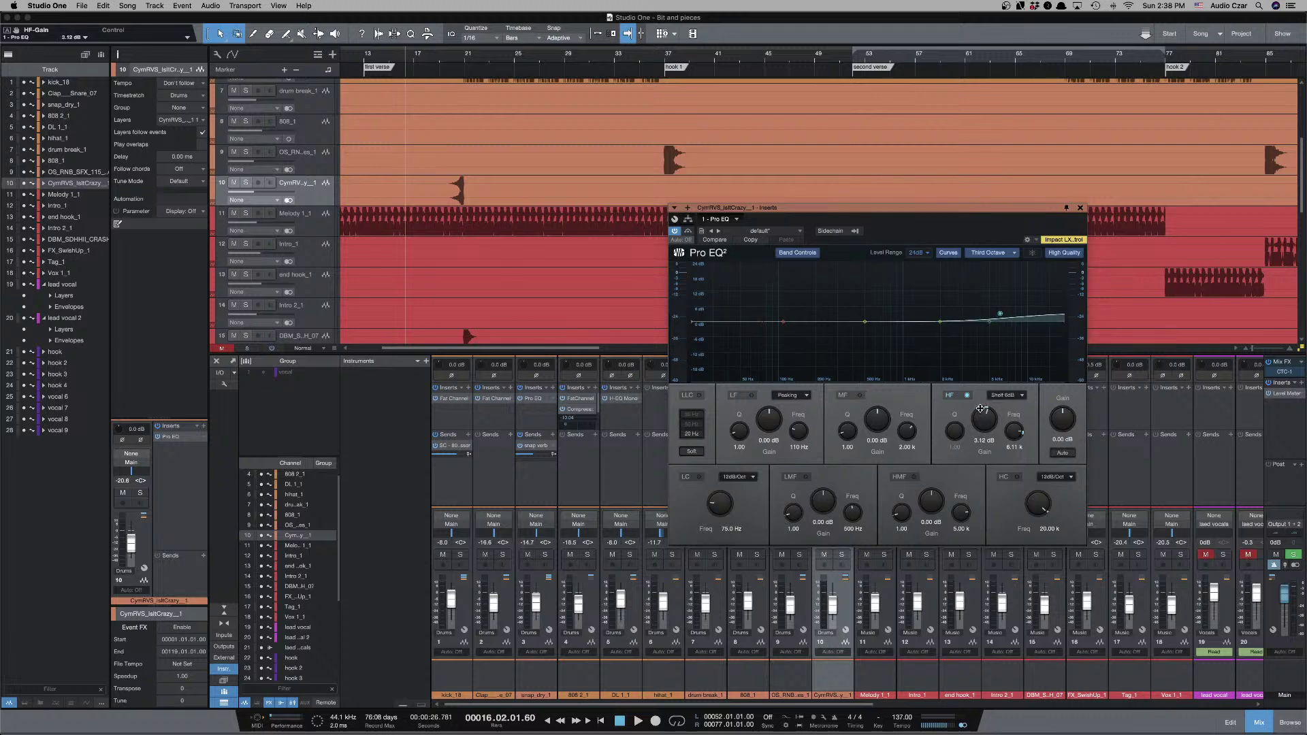
pyautogui.click(997, 402)
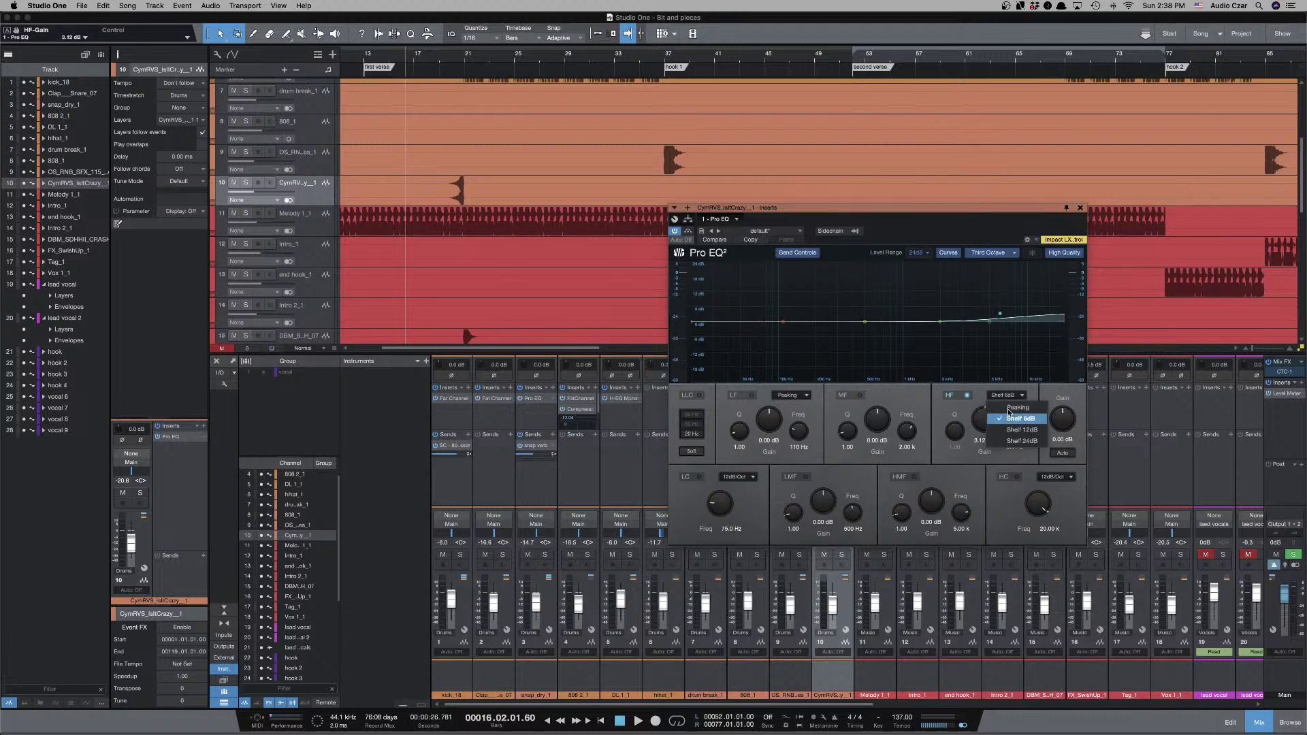
pyautogui.click(1002, 412)
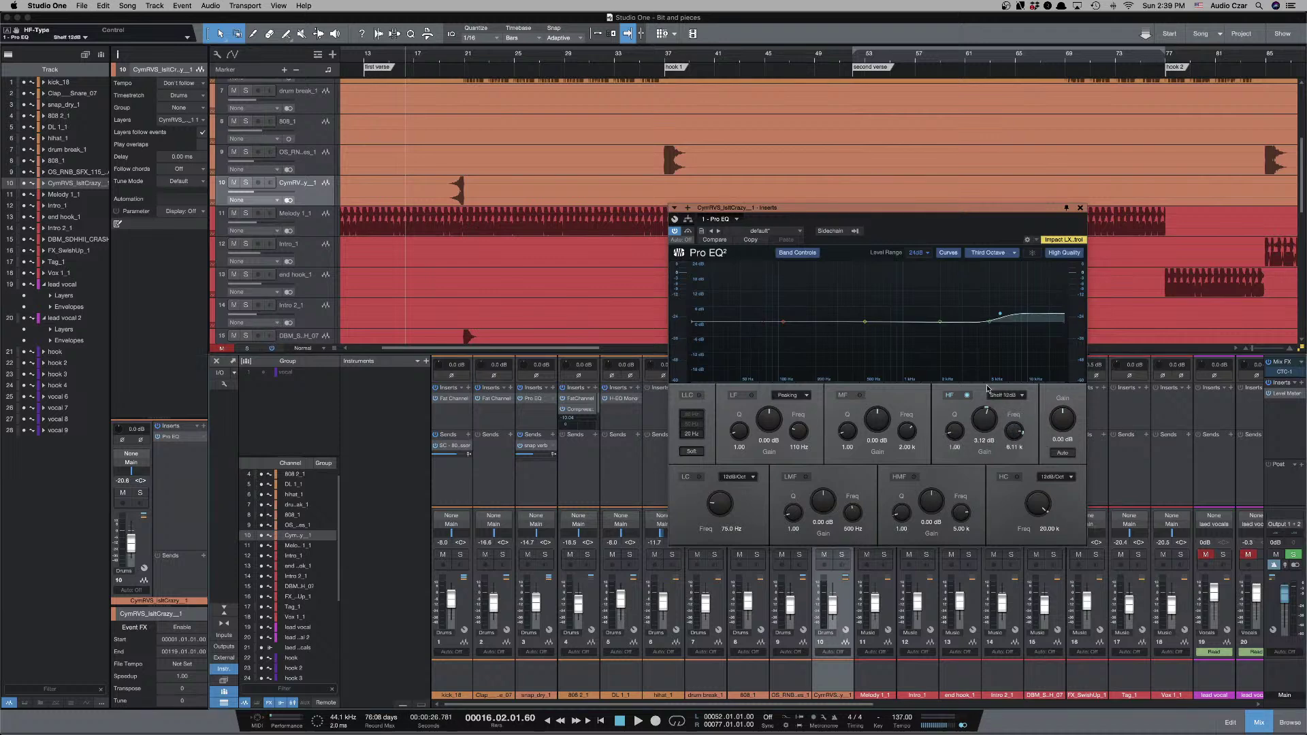
# Play the equalised CymRVS_IsItCrazy track in the full mix from bar 16 and close its Pro EQ window.
pyautogui.press('space')
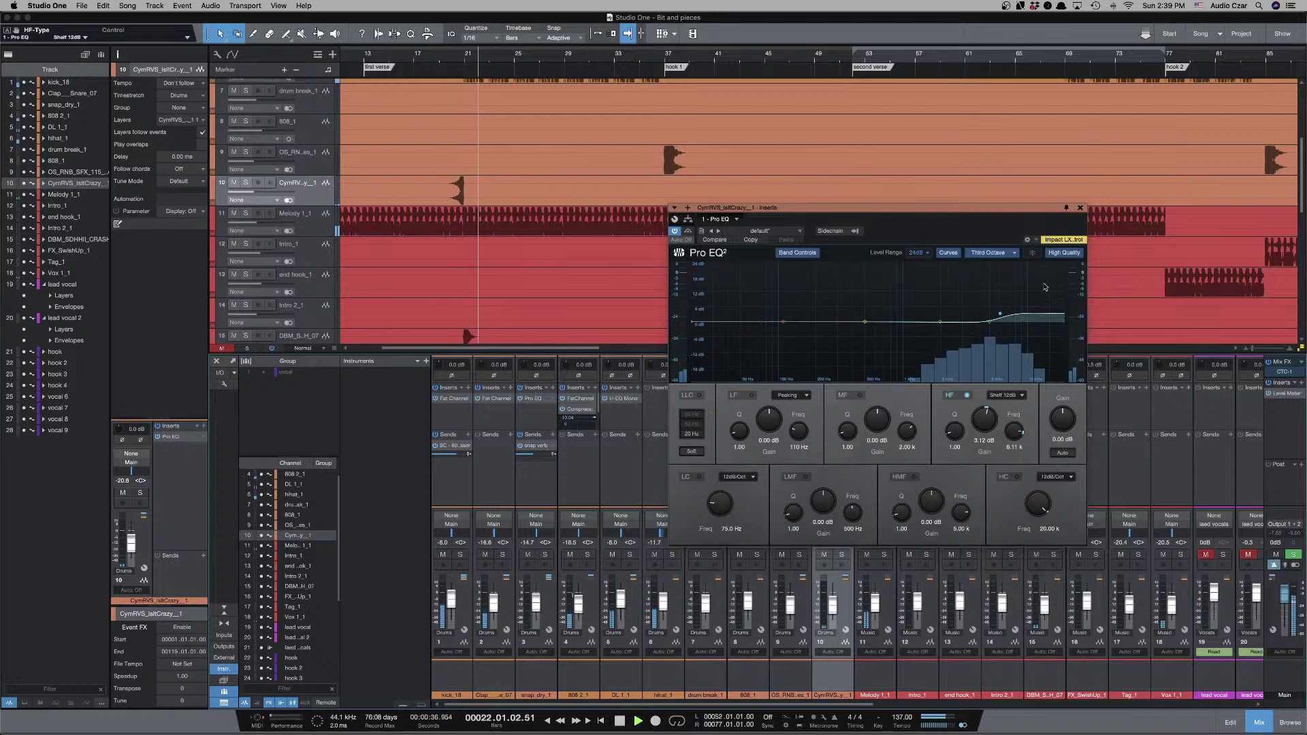
pyautogui.scroll(4, 521, 149)
pyautogui.scroll(-6, 521, 148)
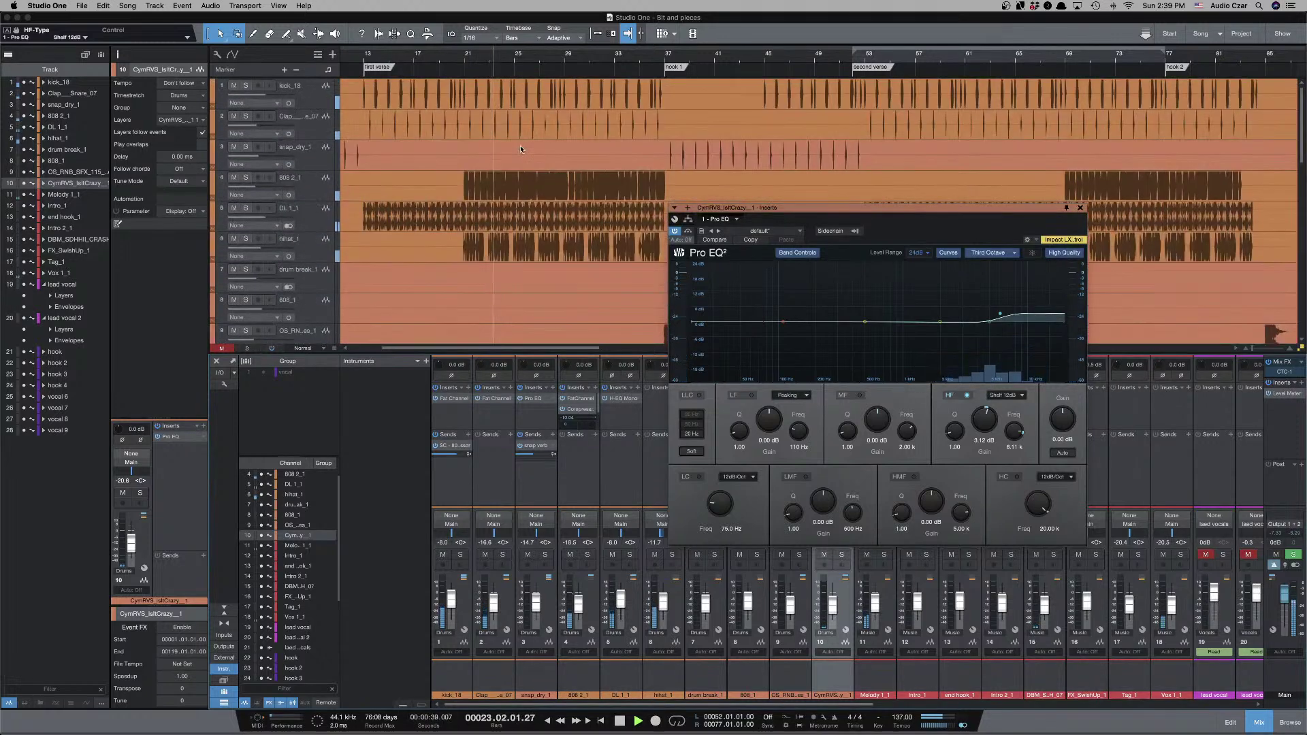
pyautogui.scroll(-4, 521, 150)
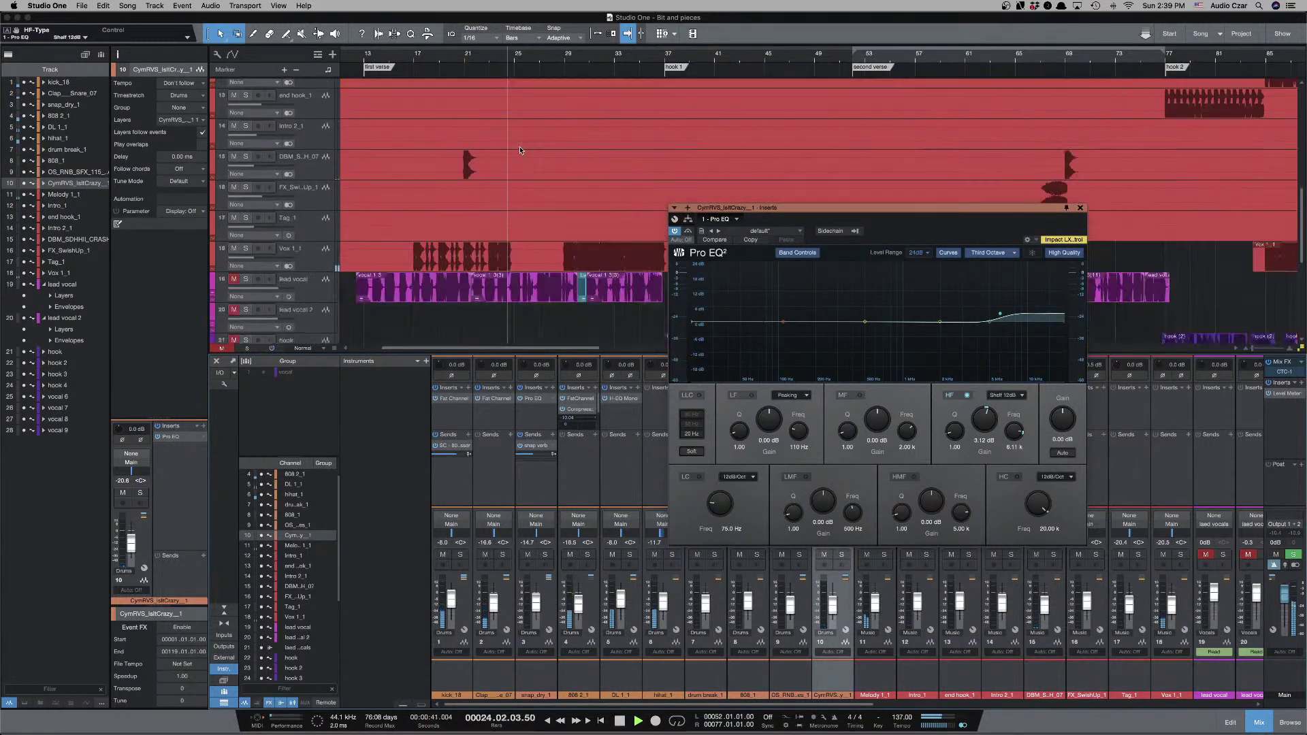
pyautogui.press('space')
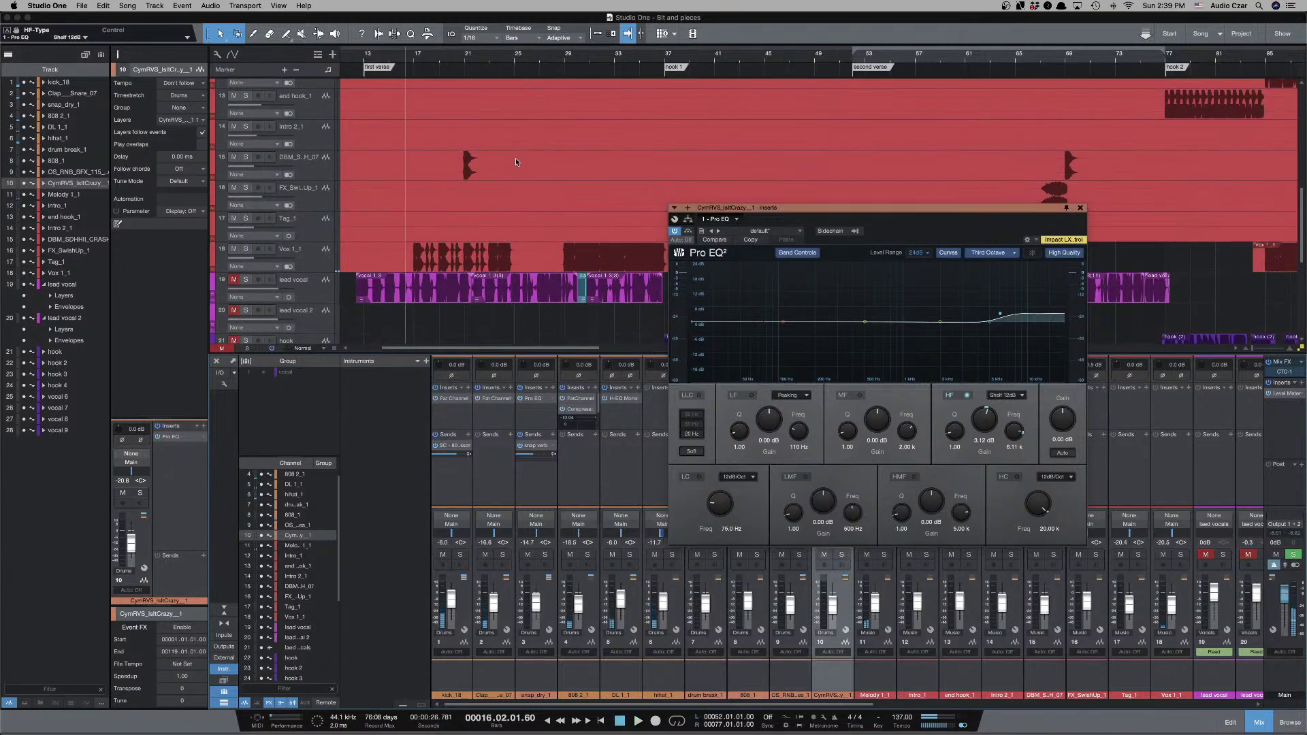
pyautogui.scroll(5, 516, 164)
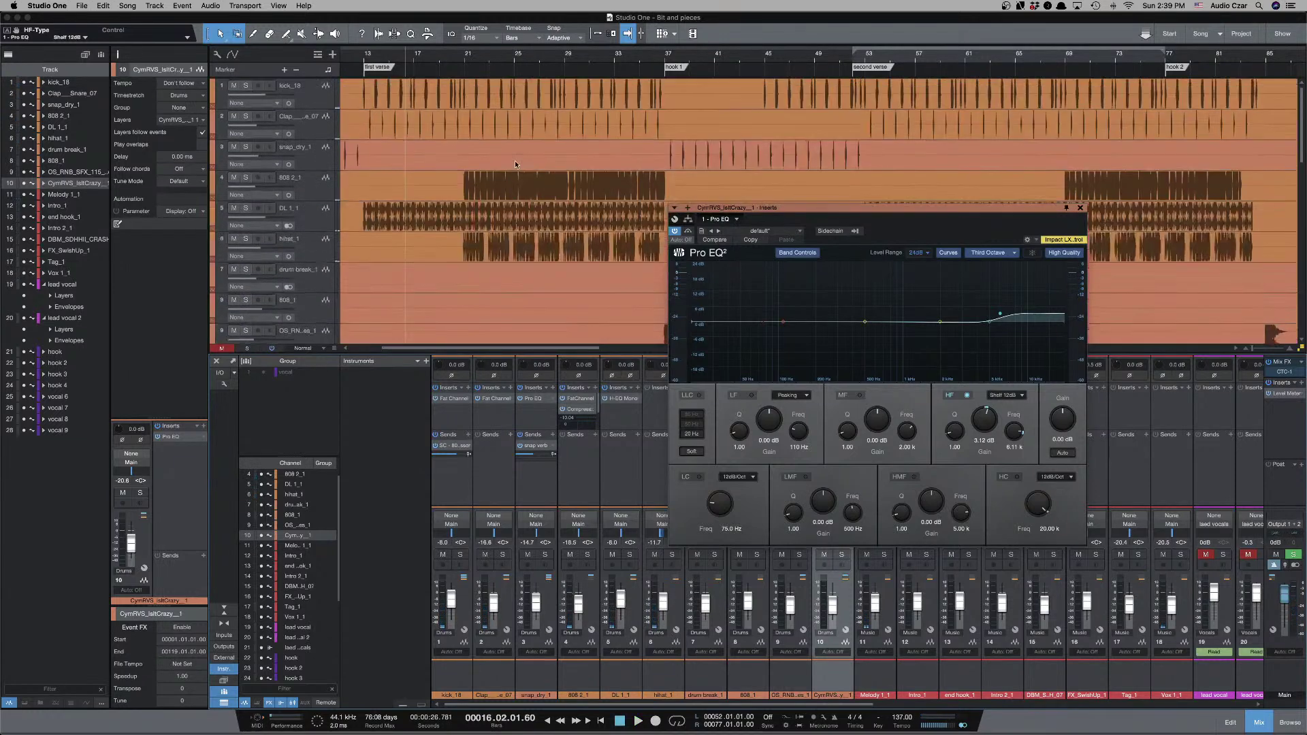
pyautogui.scroll(-2, 515, 166)
pyautogui.scroll(2, 516, 166)
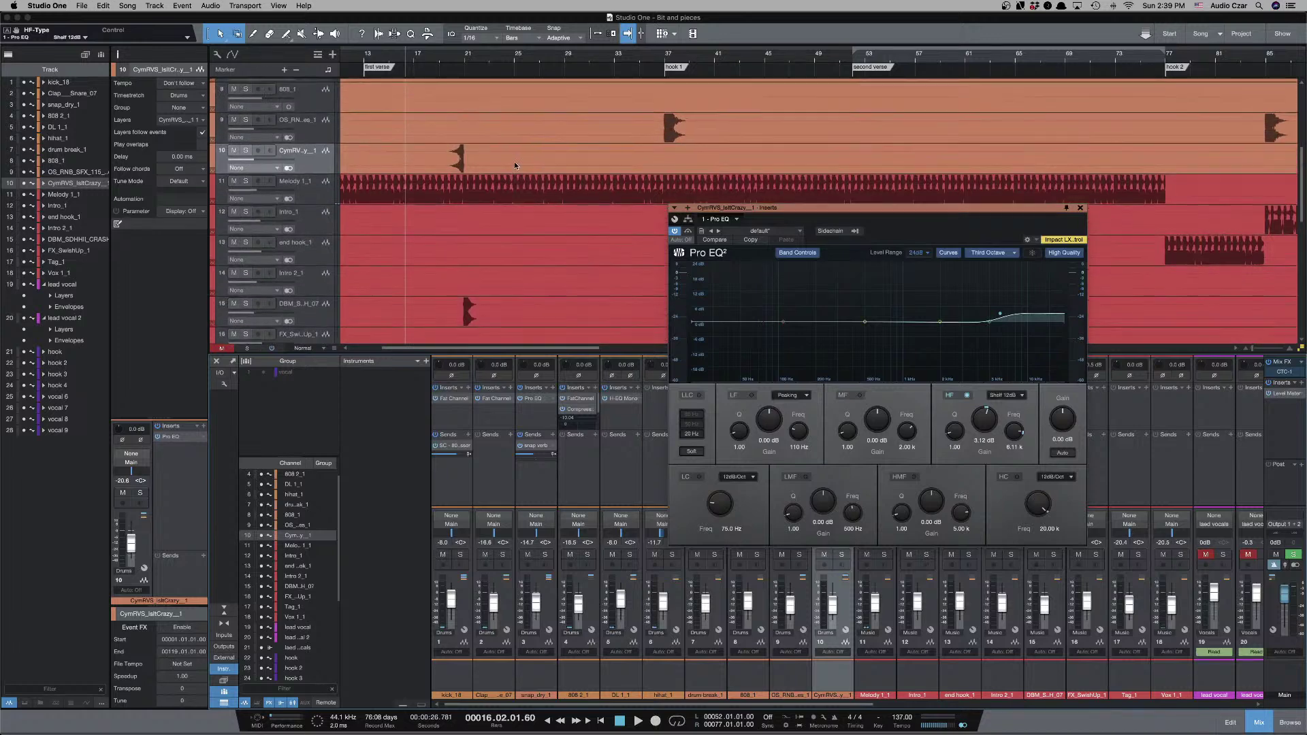
pyautogui.press('e')
pyautogui.scroll(1, 572, 171)
pyautogui.scroll(1, 570, 171)
pyautogui.press('e')
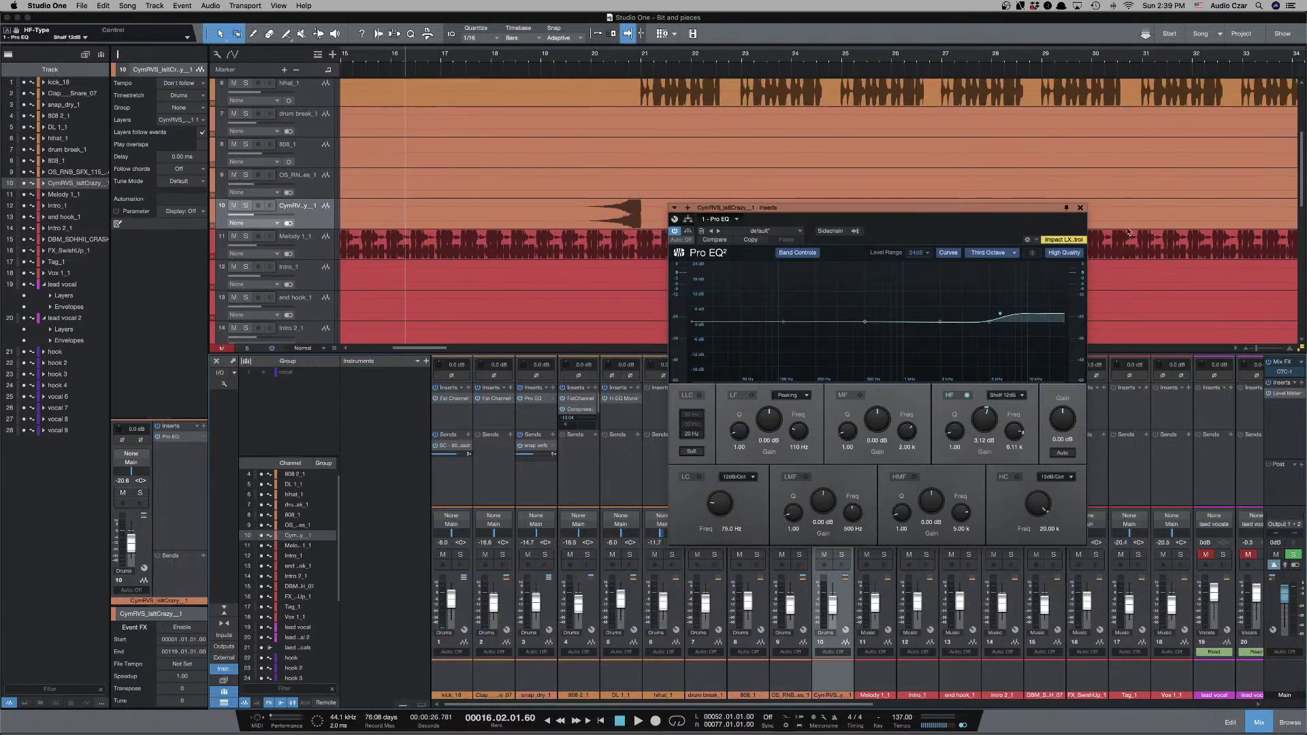
pyautogui.click(1080, 208)
# Solo the DBM_SDHHII_CRASH_07 track and place the playhead at the end of bar 20, just before its crash.
pyautogui.scroll(5, 762, 247)
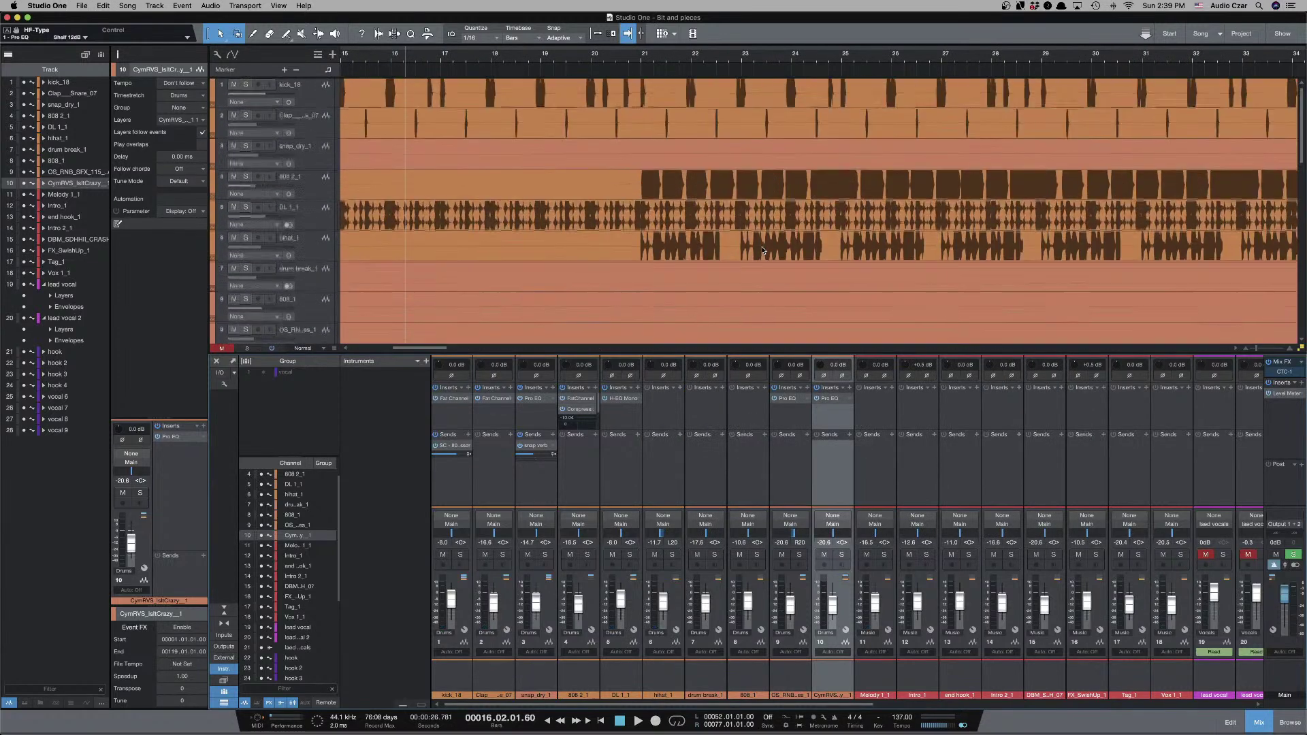
pyautogui.scroll(-7, 761, 247)
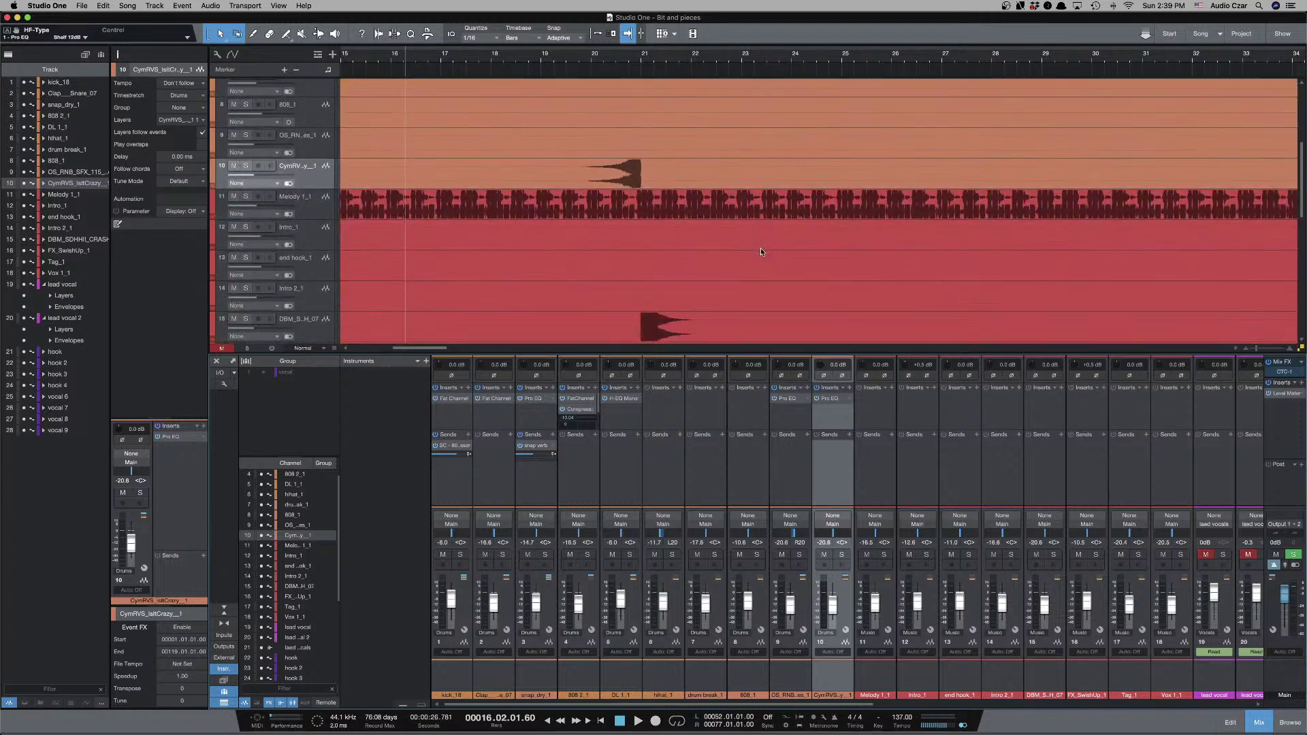
pyautogui.click(614, 320)
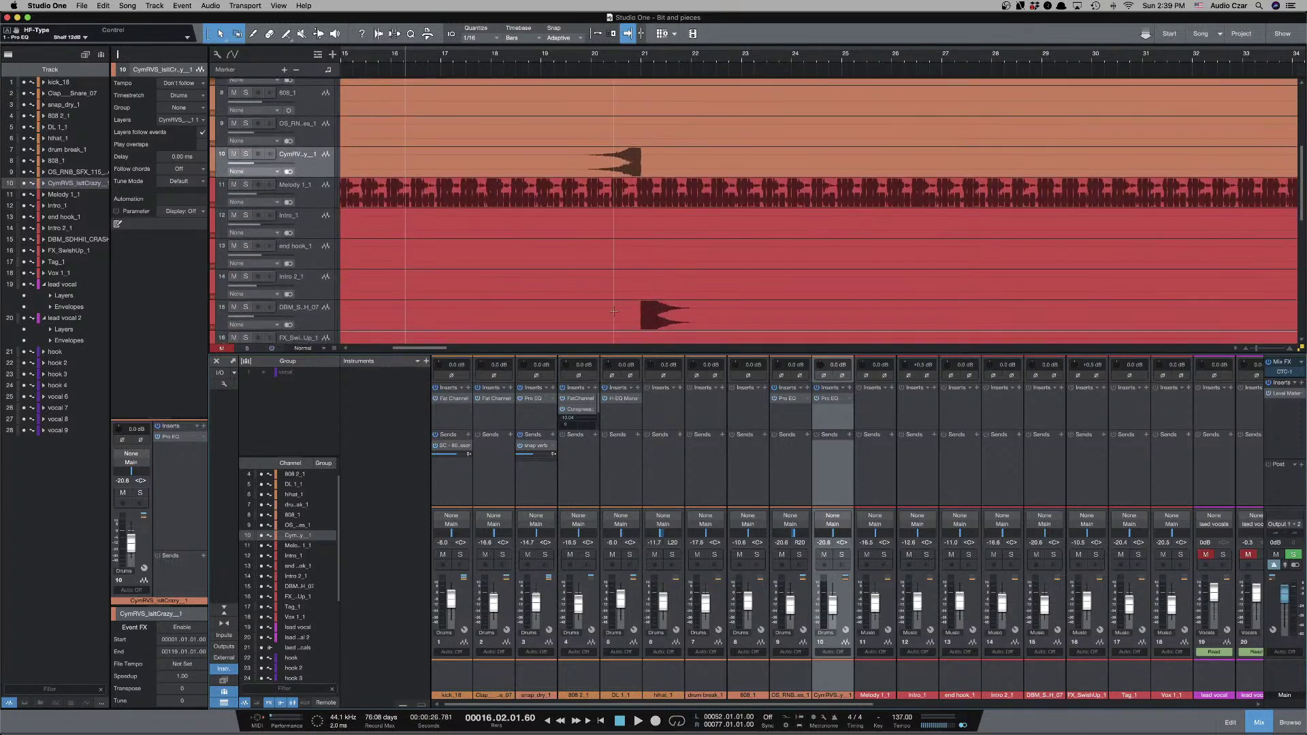
pyautogui.click(246, 308)
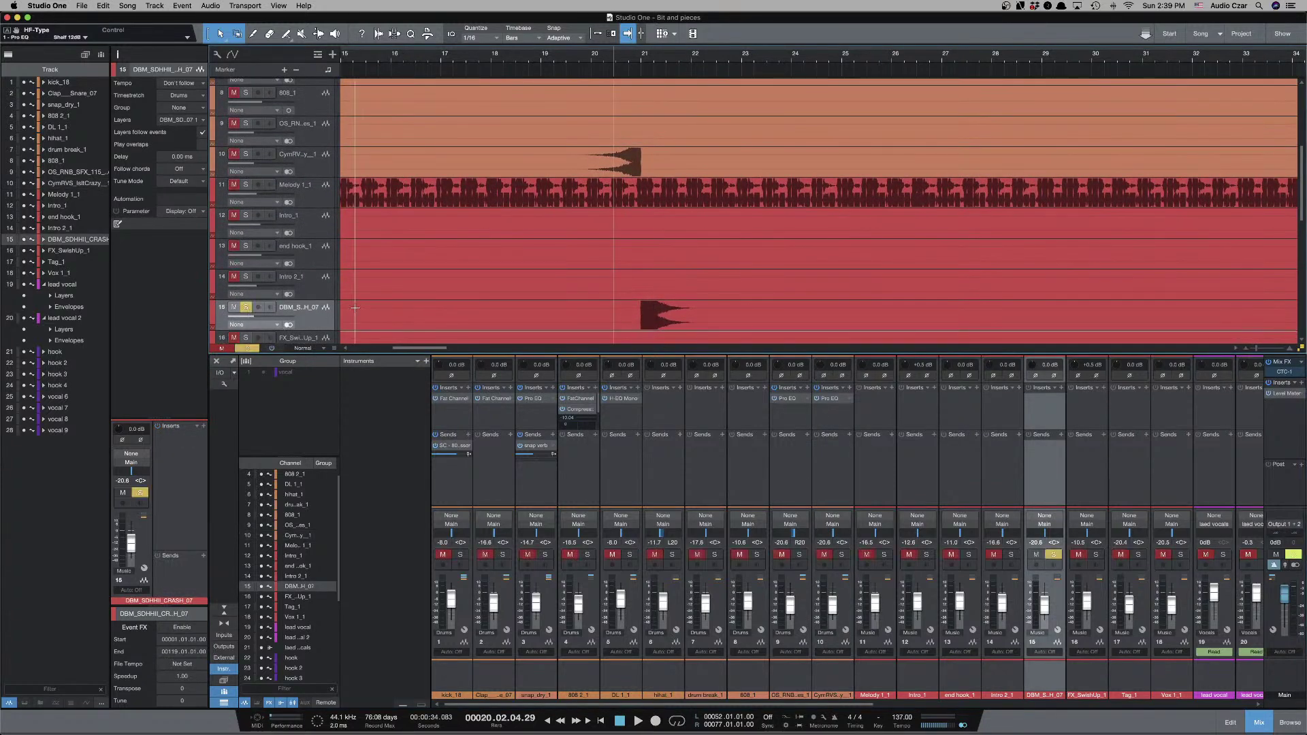
pyautogui.click(637, 305)
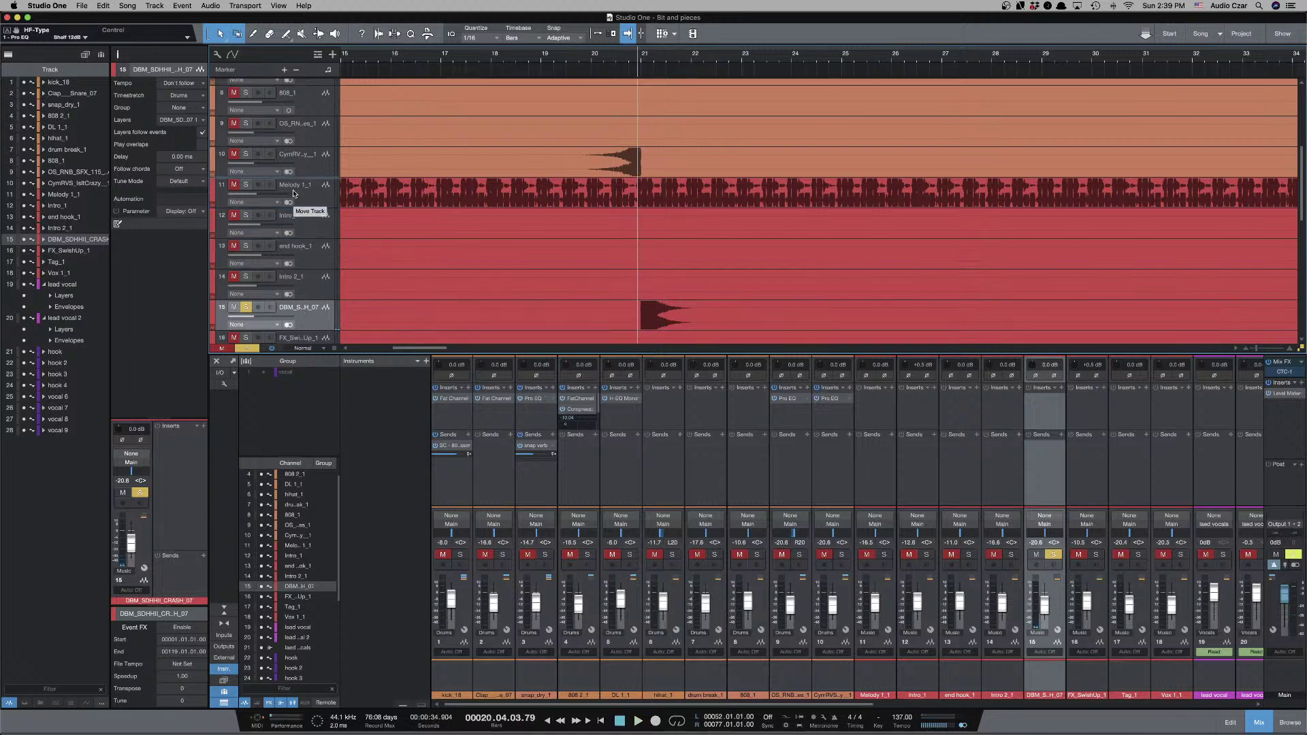
# Move the DBM_SDHHII_CRASH_07 track directly above Melody 1_1 and recolour it with the orange of the drum tracks.
pyautogui.moveTo(294, 193); pyautogui.dragTo(293, 192)
pyautogui.click(211, 193)
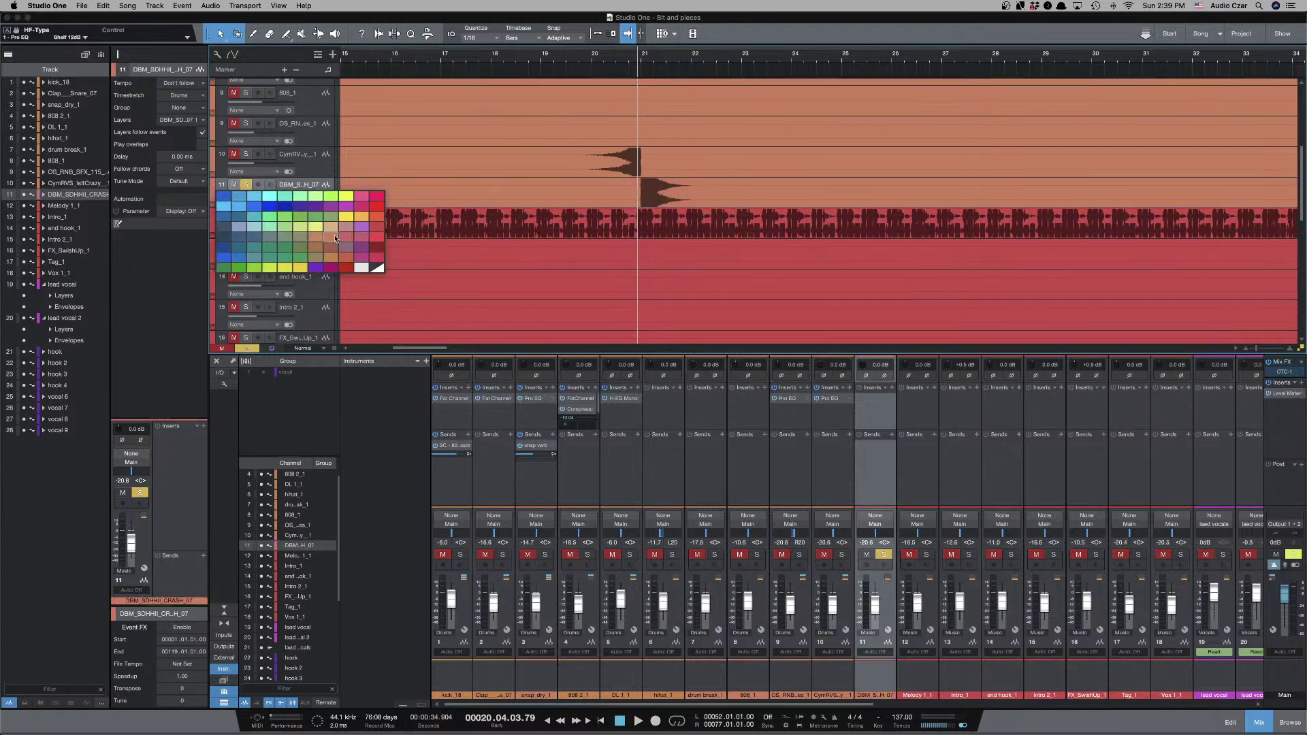
pyautogui.click(335, 238)
# Reassign the DBM_SDHHII_CRASH_07 channel from the Music VCA to the Drums VCA.
pyautogui.click(862, 640)
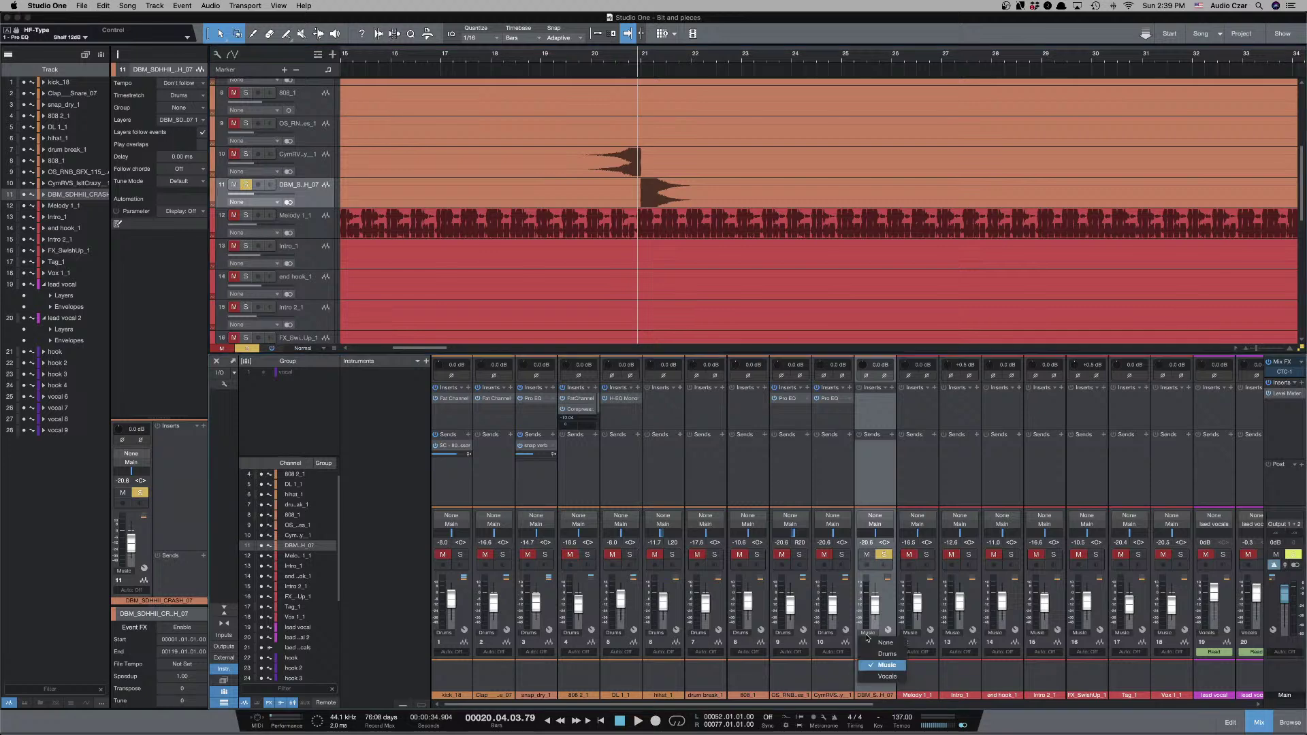
pyautogui.click(877, 659)
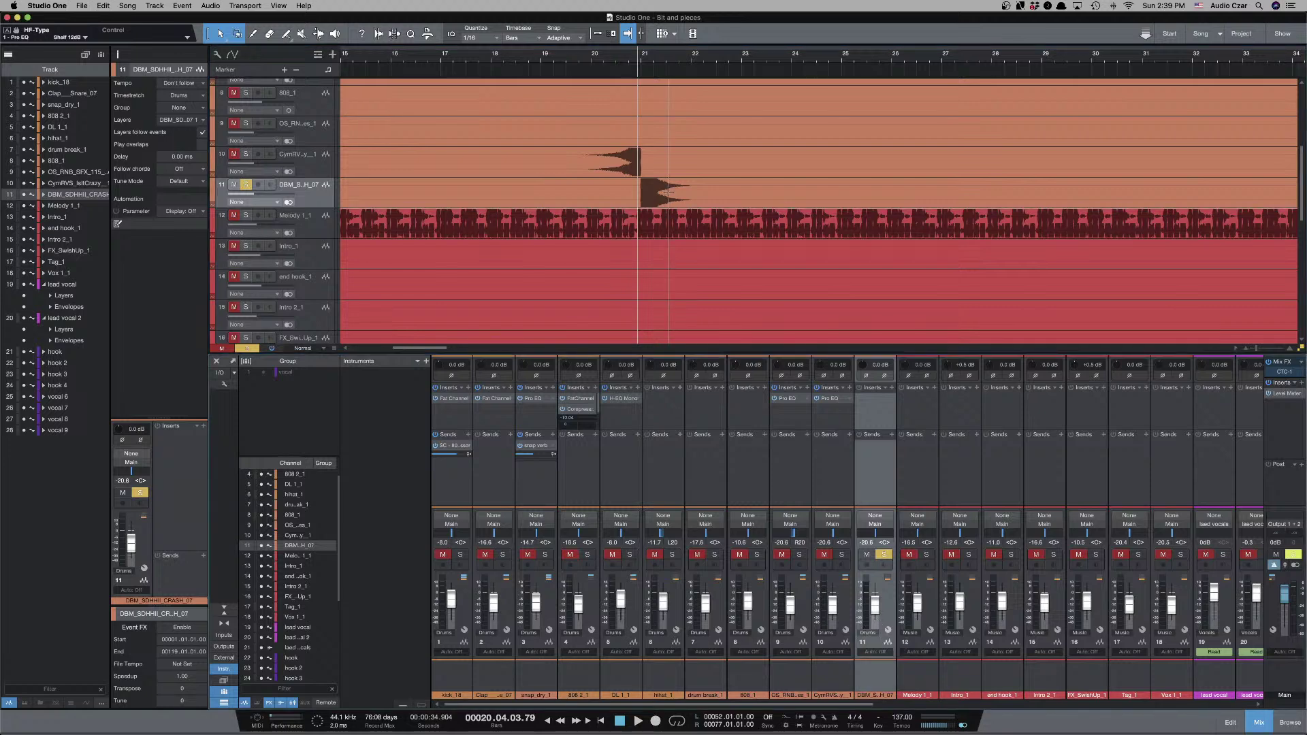
# Unsolo the DBM_SDHHII_CRASH_07 track and play it in the full mix from bar 18, including a replay.
pyautogui.click(243, 185)
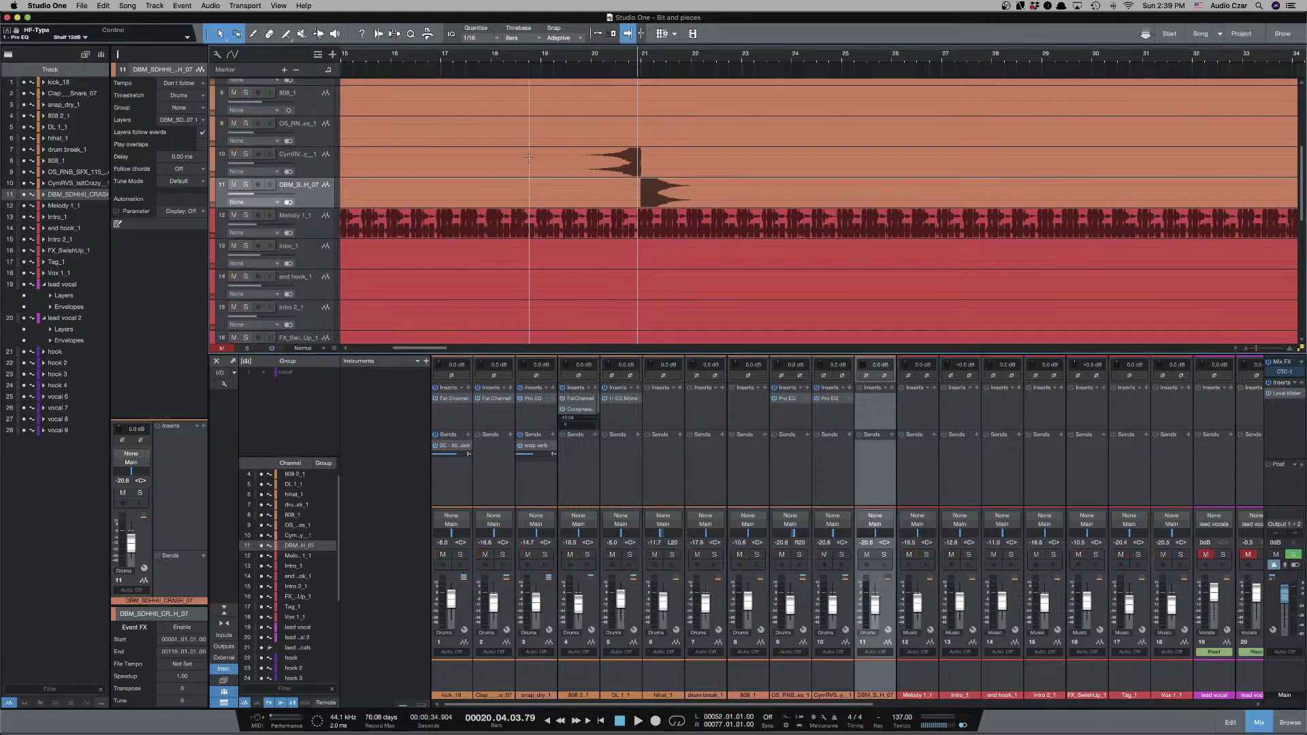
pyautogui.click(501, 146)
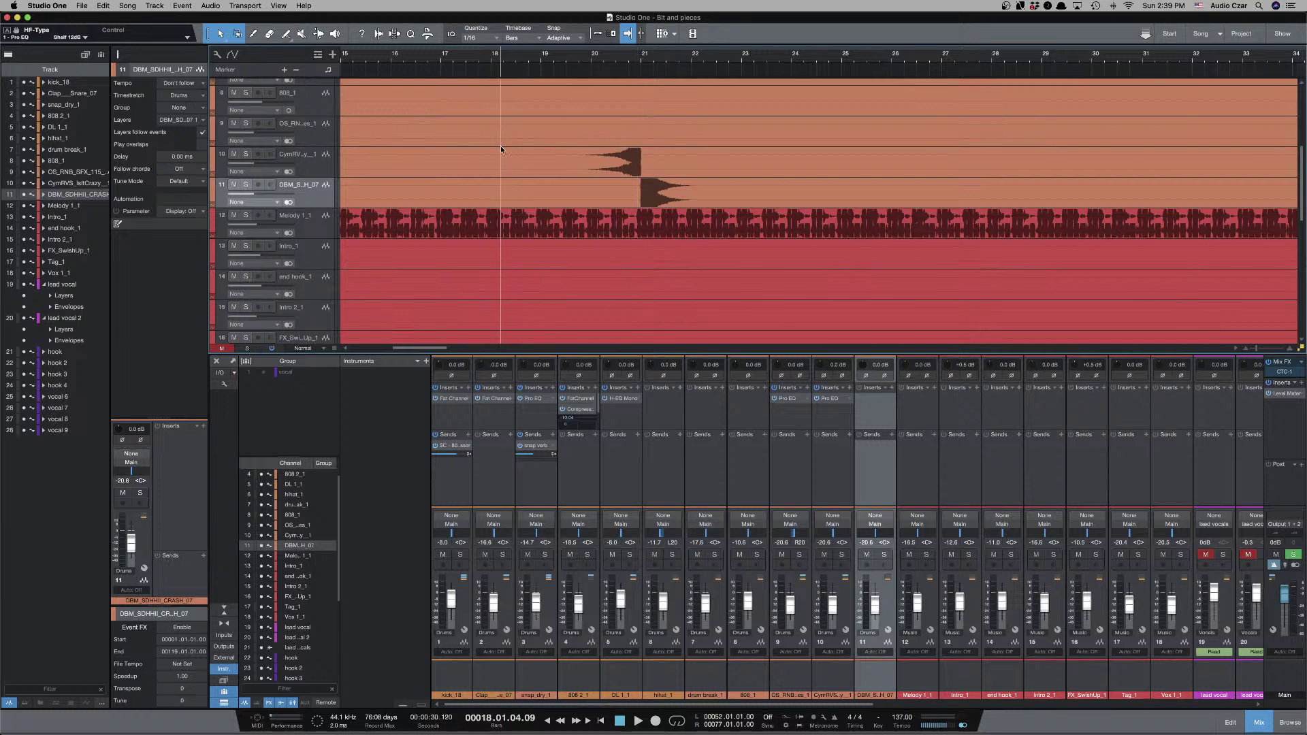
pyautogui.press('space')
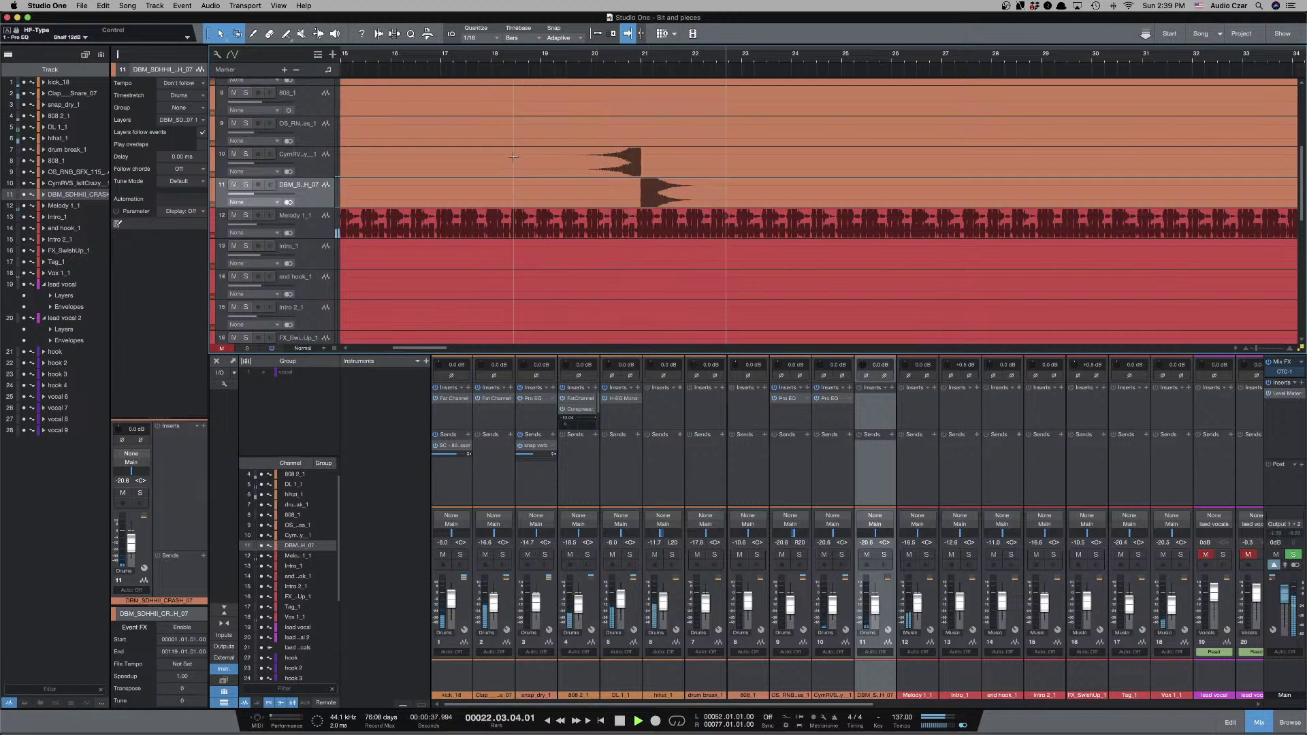
pyautogui.press('space')
pyautogui.press('space')
pyautogui.press('space')
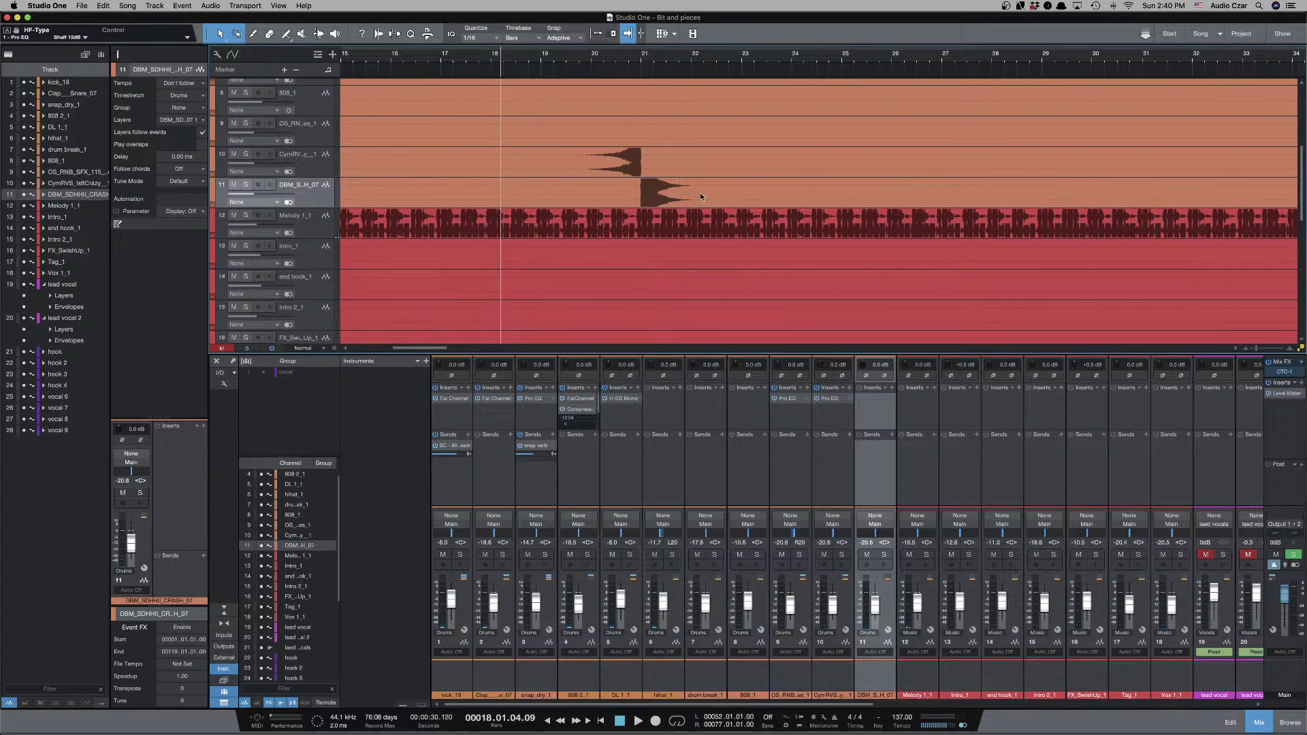
# Show the whole song in the arrangement, solo the Melody 1_1 track and play it alone from bar 18.
pyautogui.press('w')
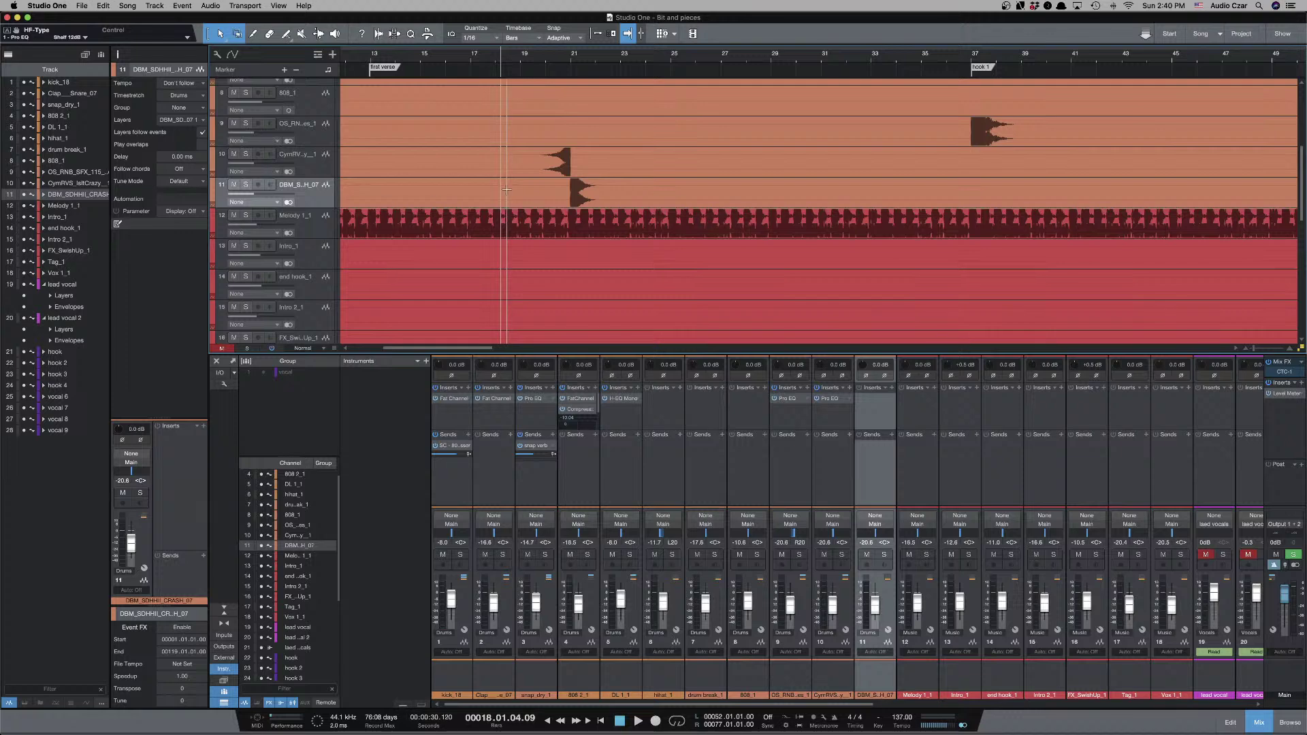
pyautogui.click(632, 227)
pyautogui.press('w')
pyautogui.press('w')
pyautogui.press('w')
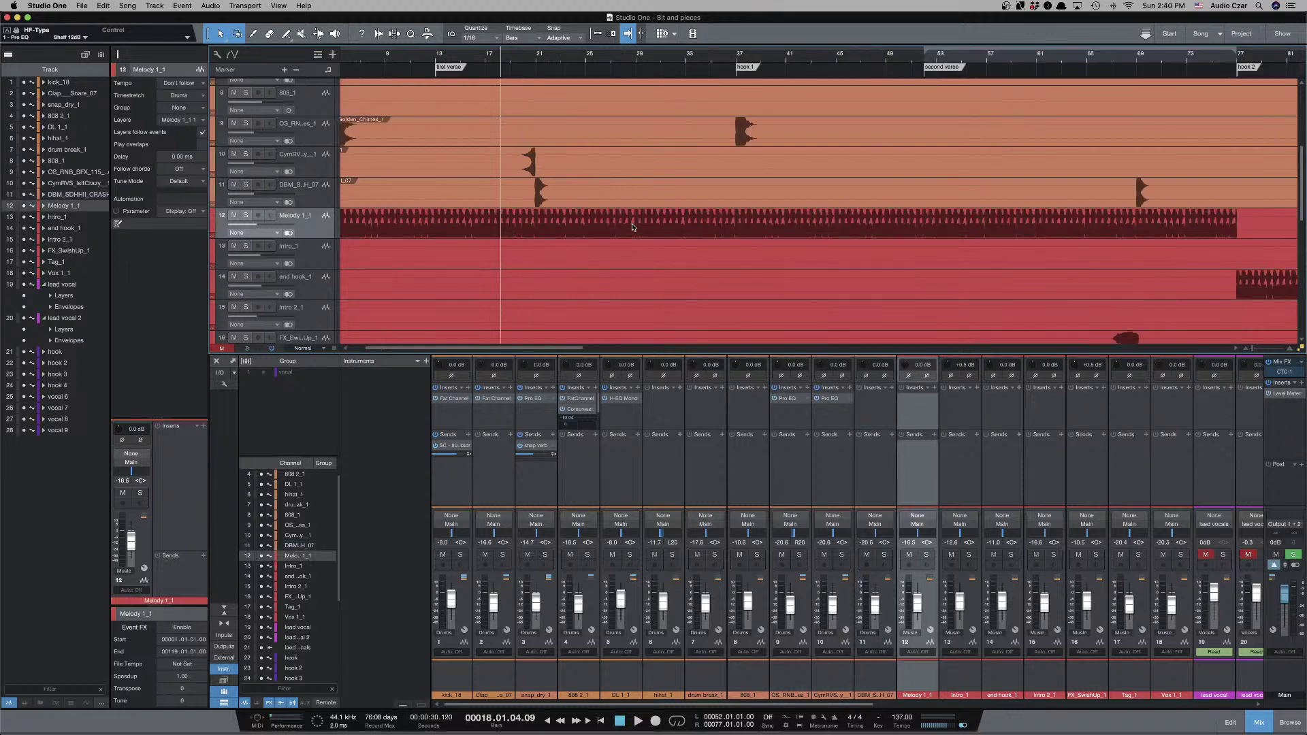
pyautogui.press('e')
pyautogui.press('w')
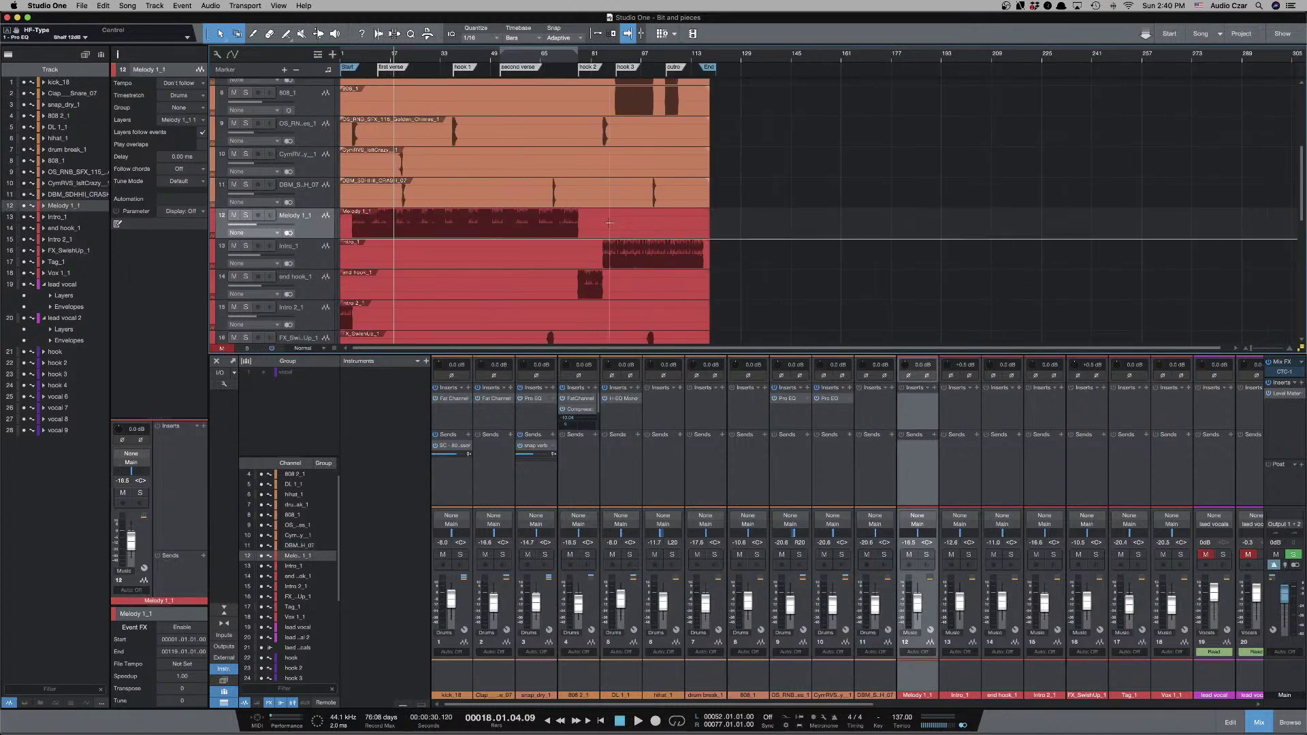
pyautogui.click(246, 215)
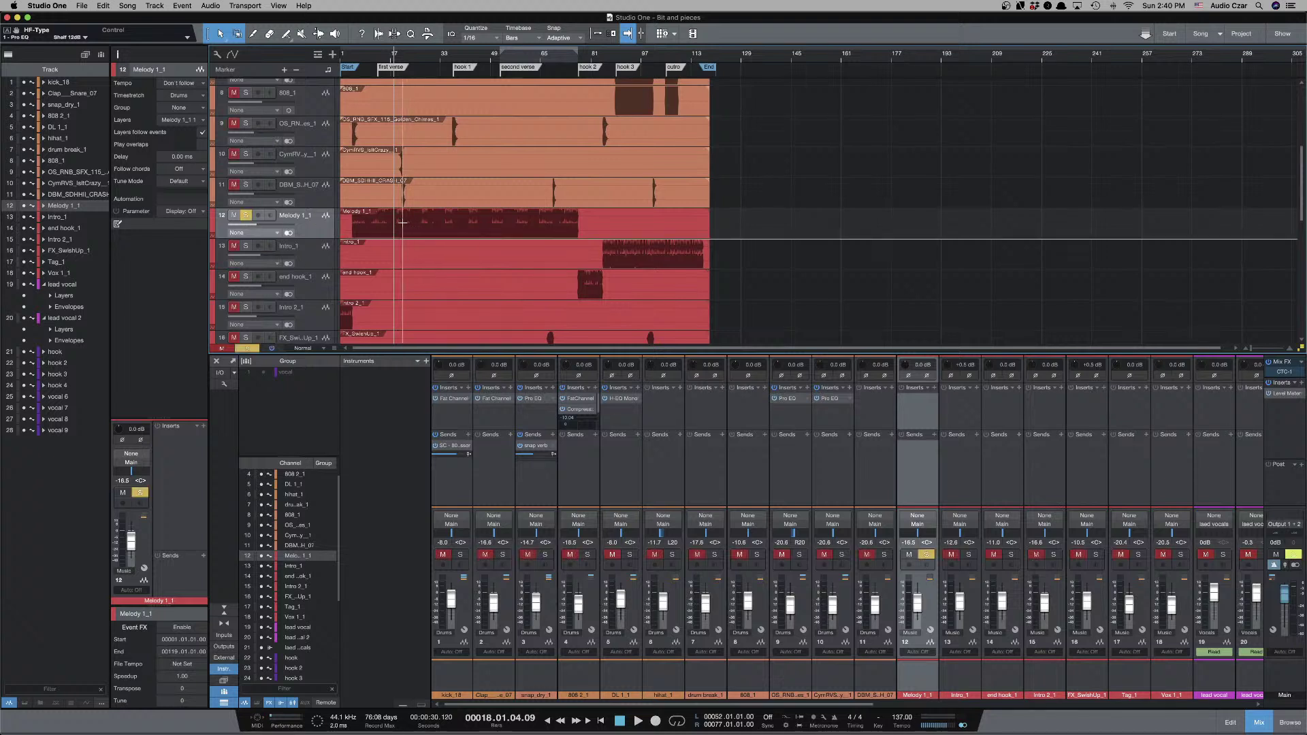
pyautogui.press('space')
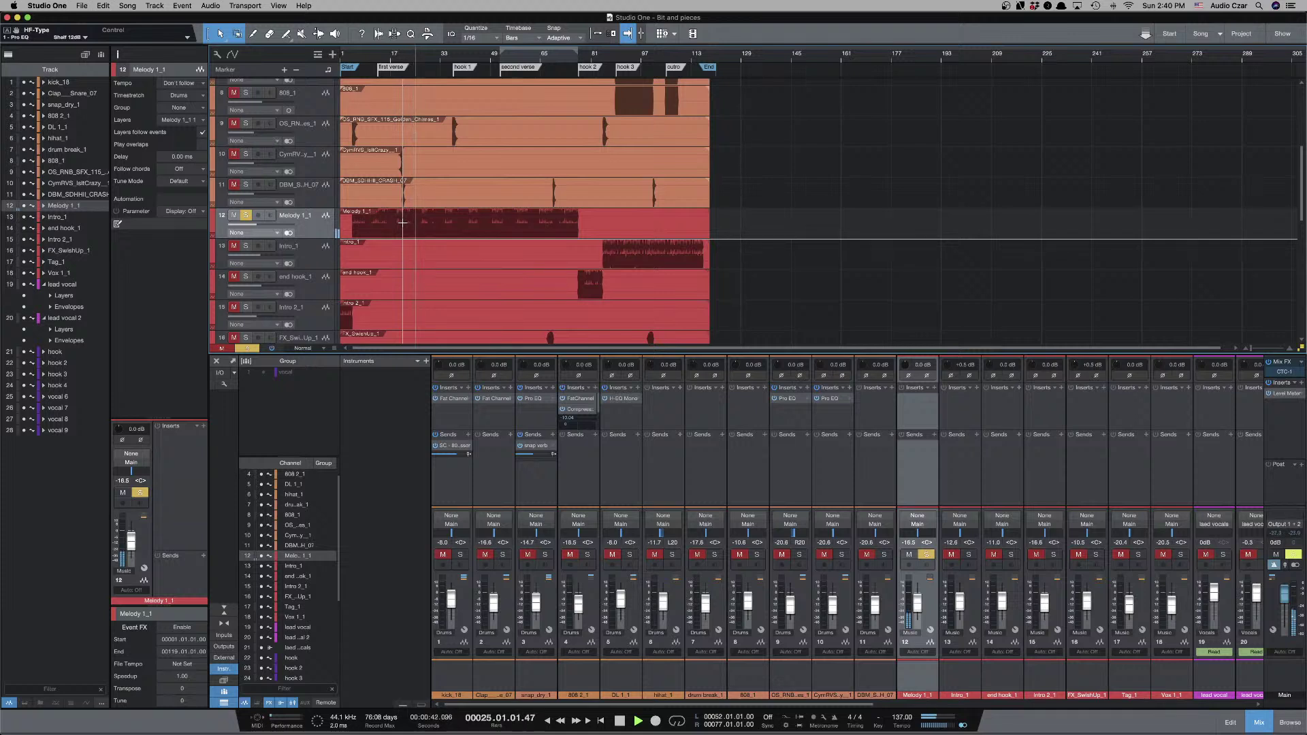
# Unsolo the Melody 1_1 track and play it in the full mix, restarting from bar 5.
pyautogui.press('s')
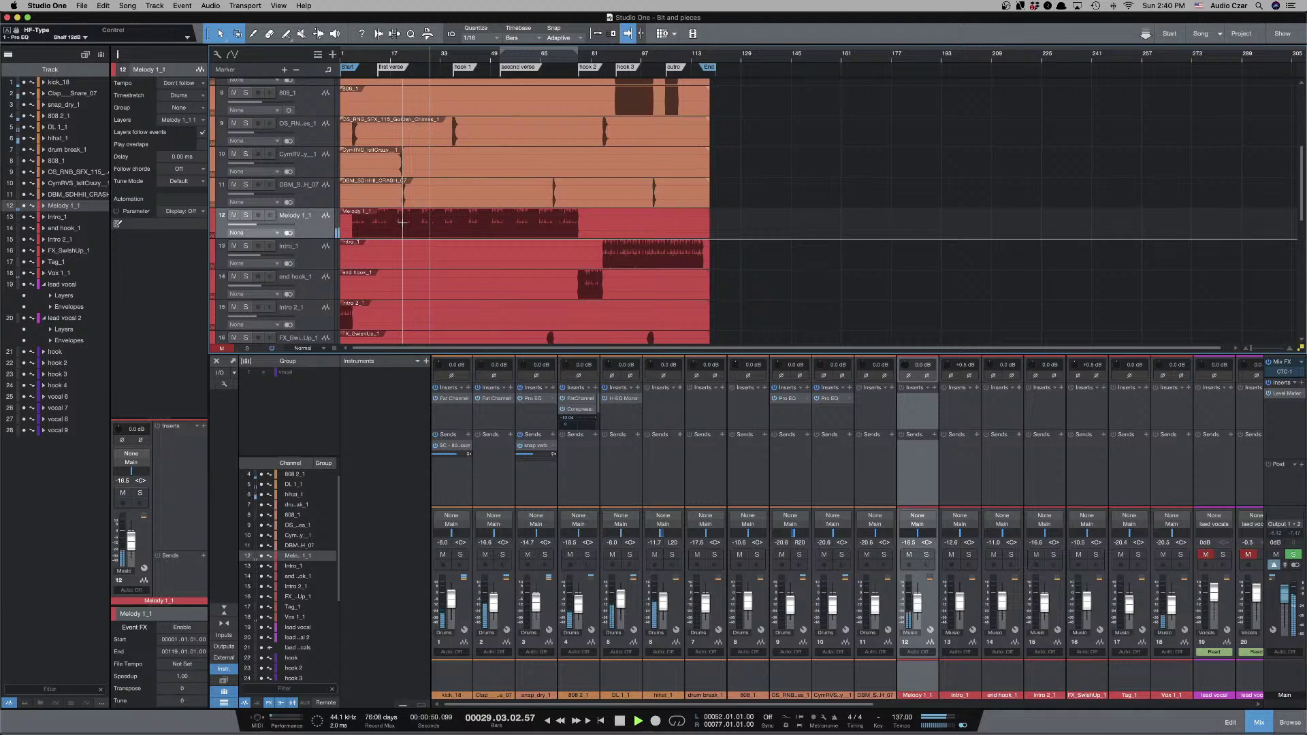
pyautogui.press('space')
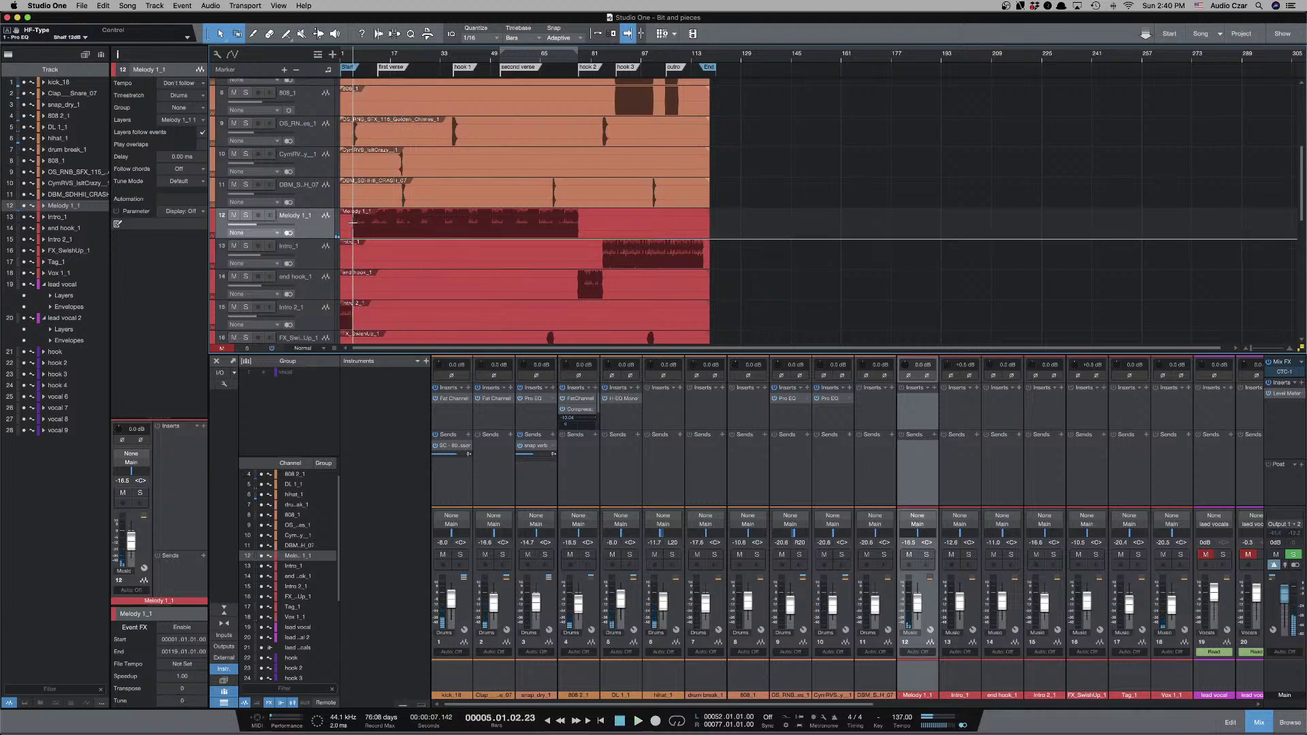
pyautogui.press('space')
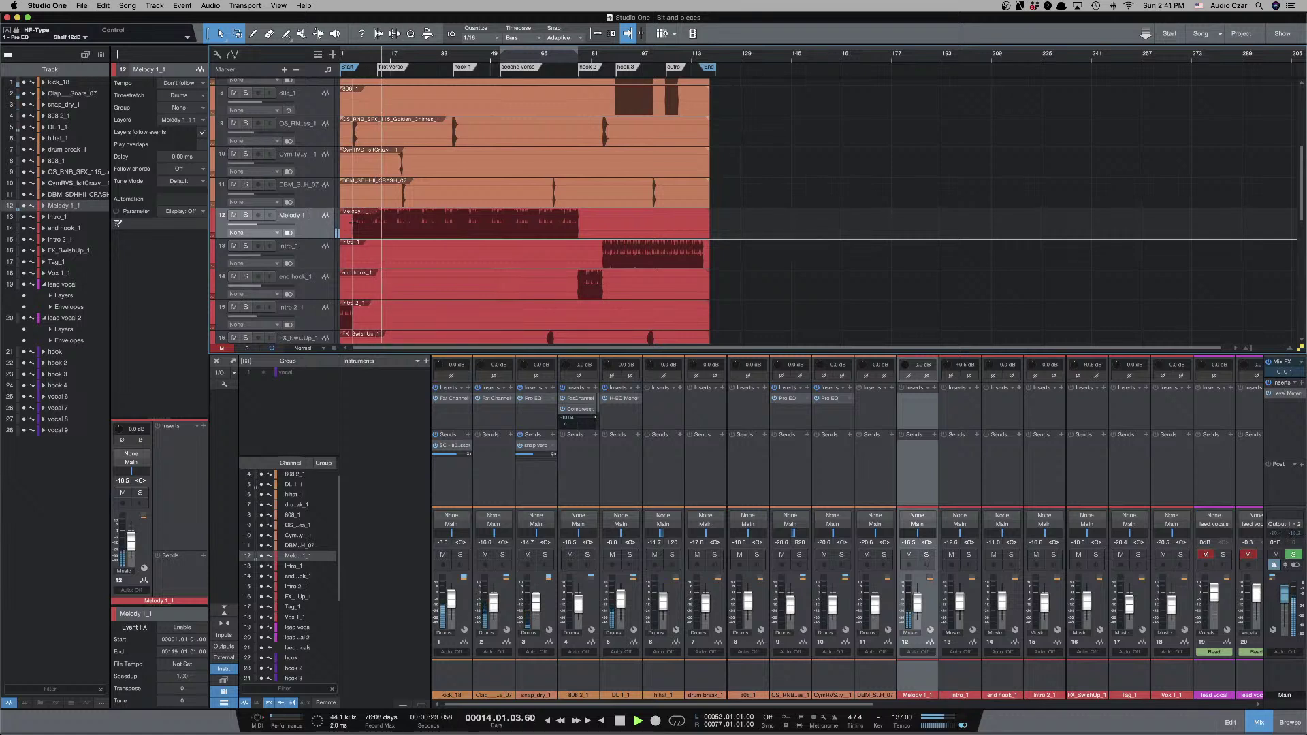
# Insert Pro EQ on the Melody 1_1 channel and play the song to examine the melody's frequency spectrum.
pyautogui.press('space')
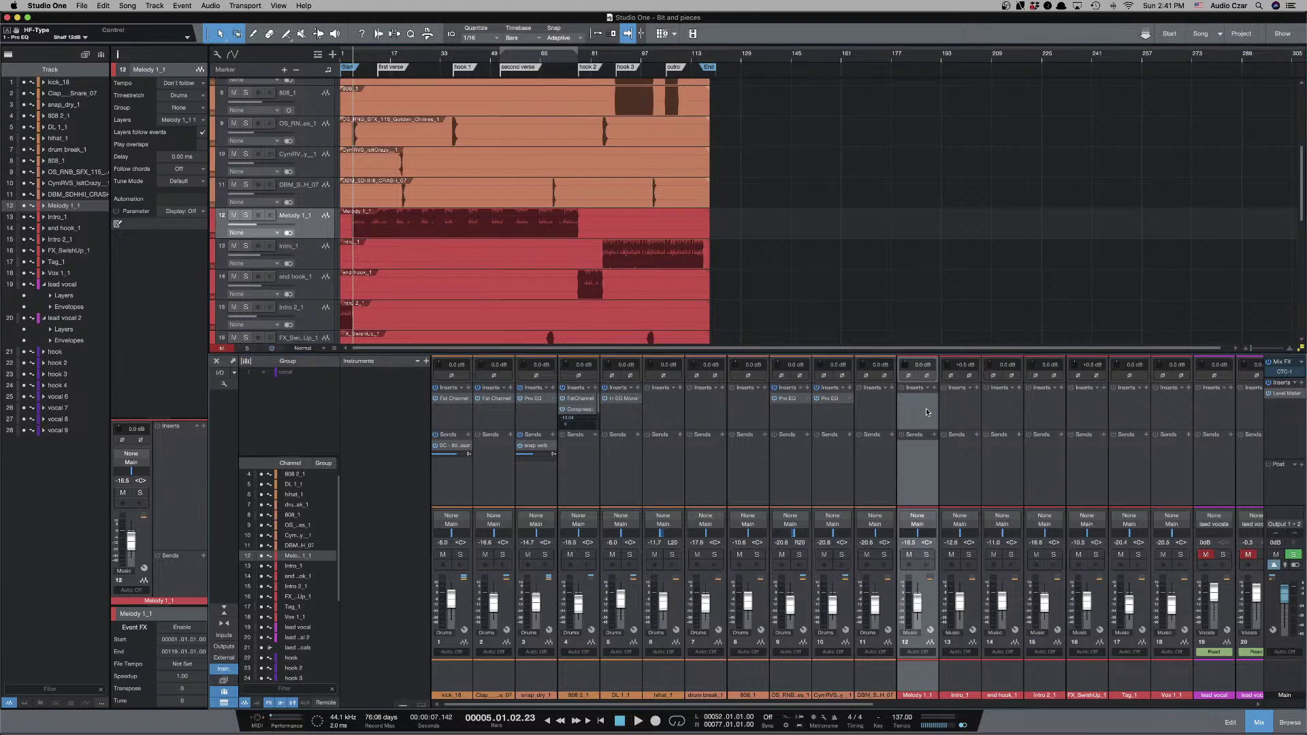
pyautogui.click(935, 387)
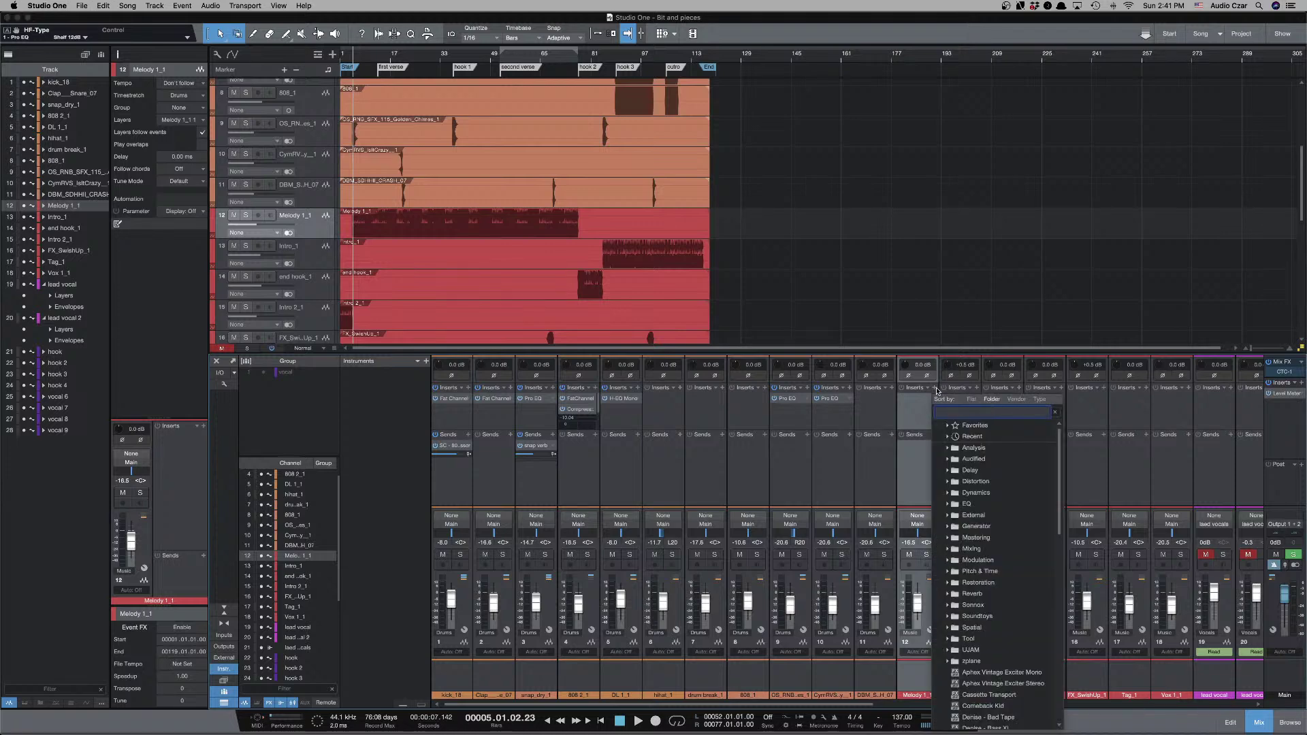
pyautogui.write('pro')
pyautogui.press('Return')
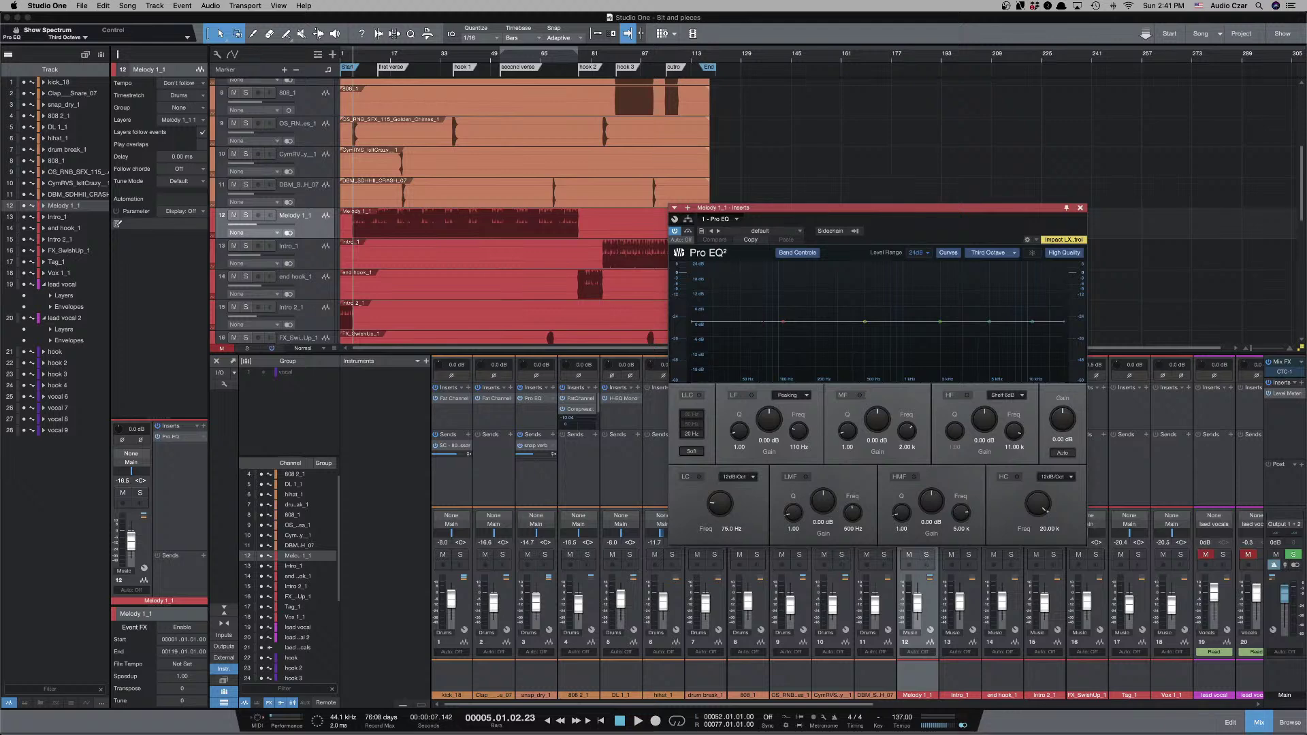
pyautogui.press('space')
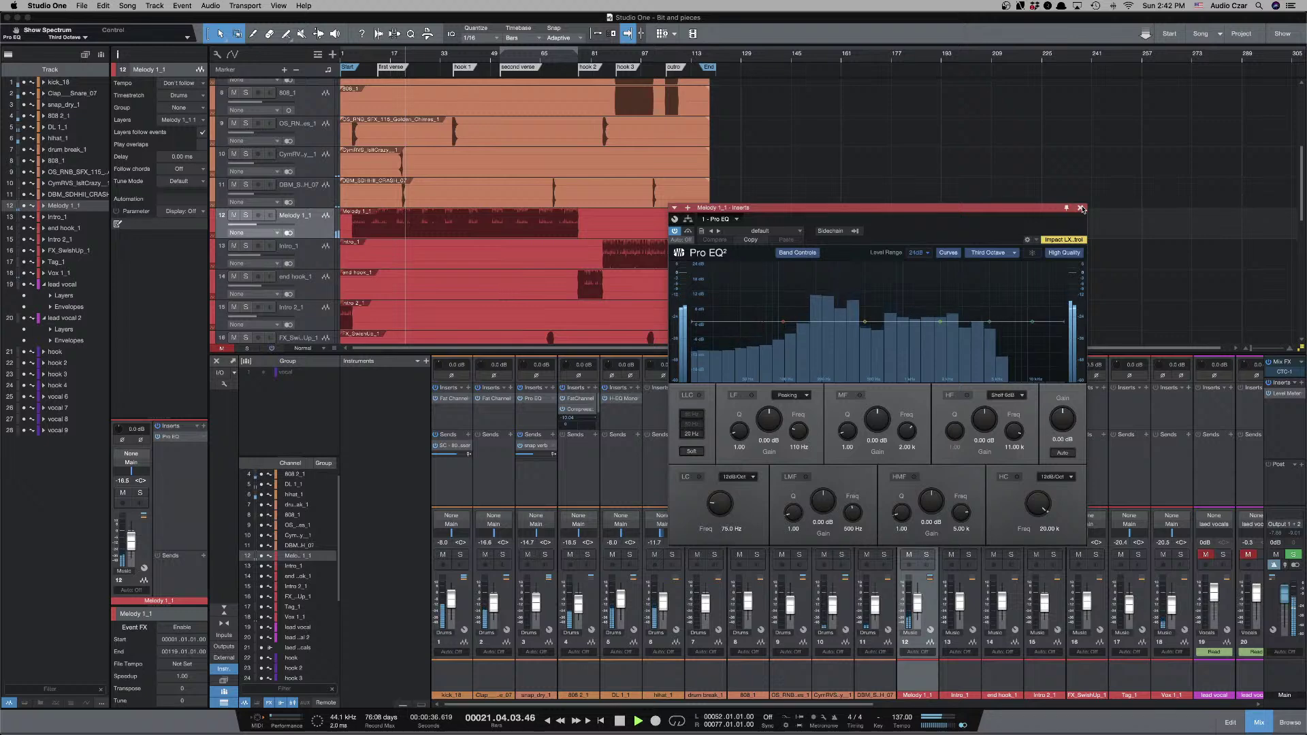
pyautogui.press('space')
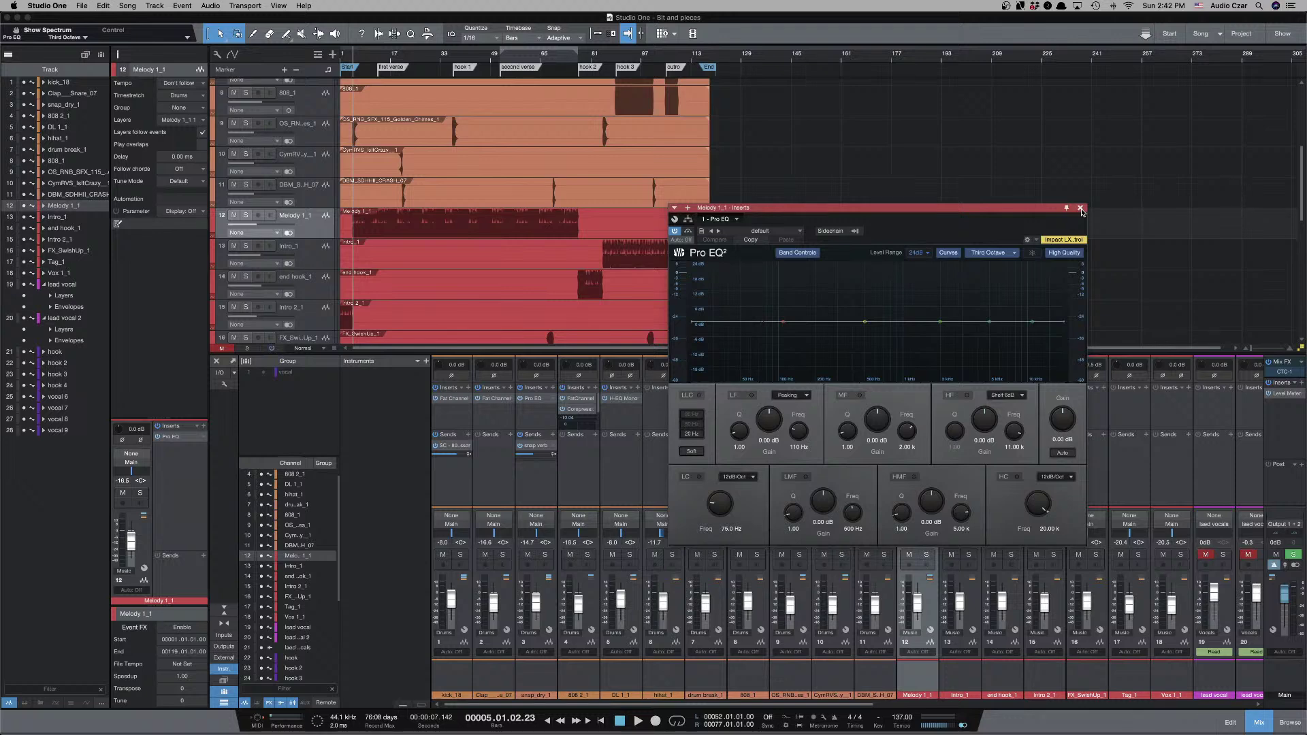
# Close Pro EQ and remove it from the Melody 1_1 channel's inserts.
pyautogui.click(1080, 208)
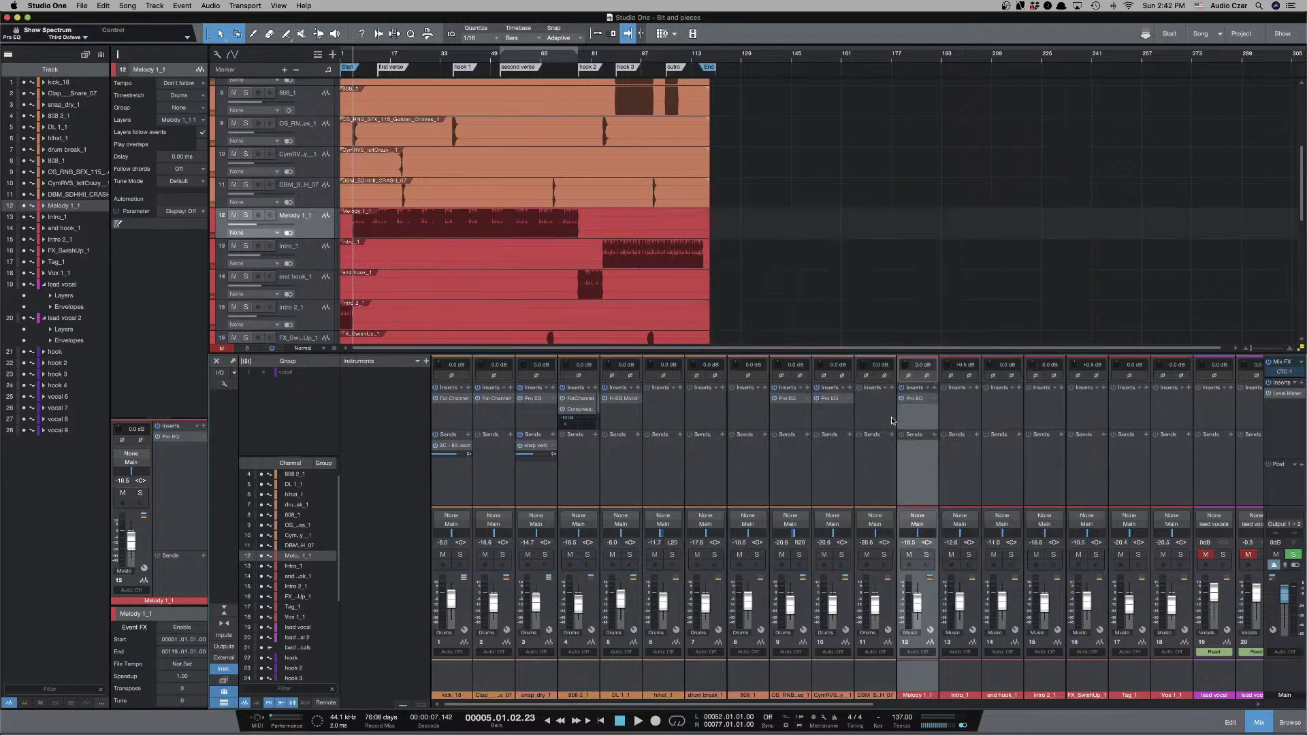
pyautogui.rightClick(934, 400)
pyautogui.click(966, 505)
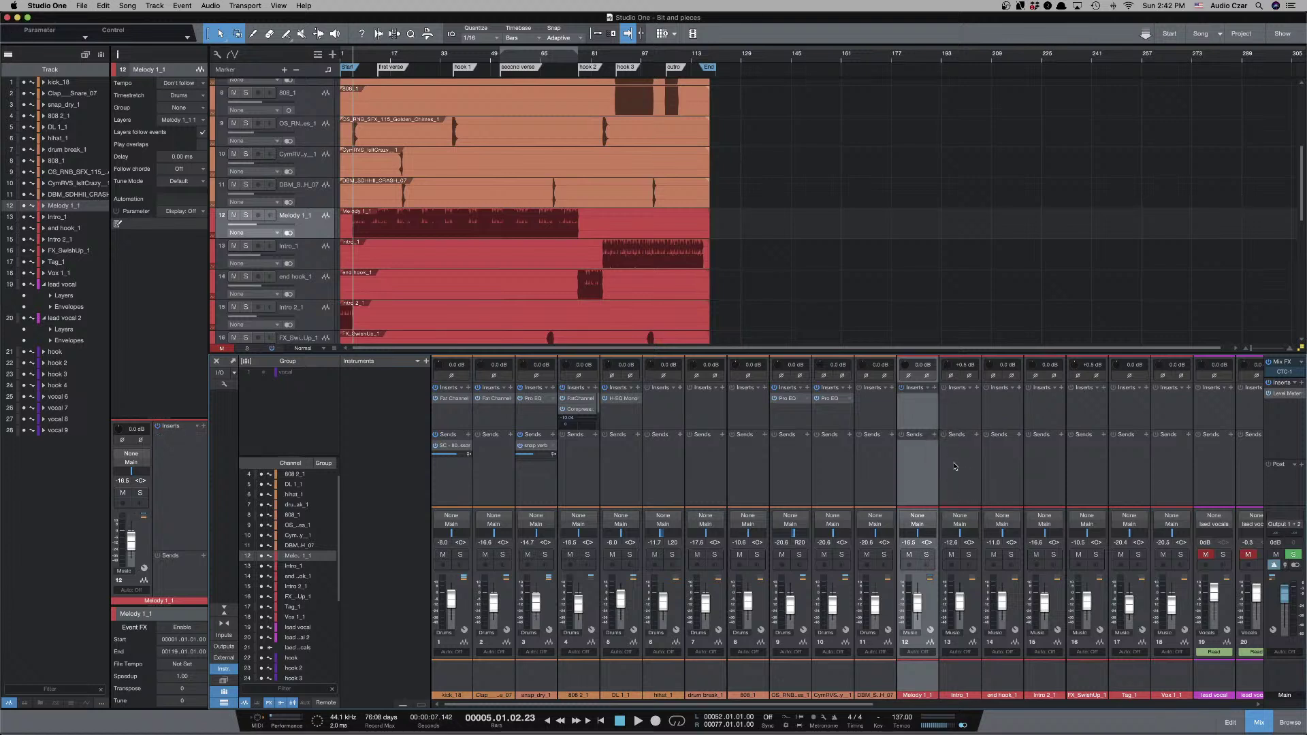
# Insert CLA MixHub Stereo on the Melody 1_1 channel and reposition its plug-in window.
pyautogui.click(935, 388)
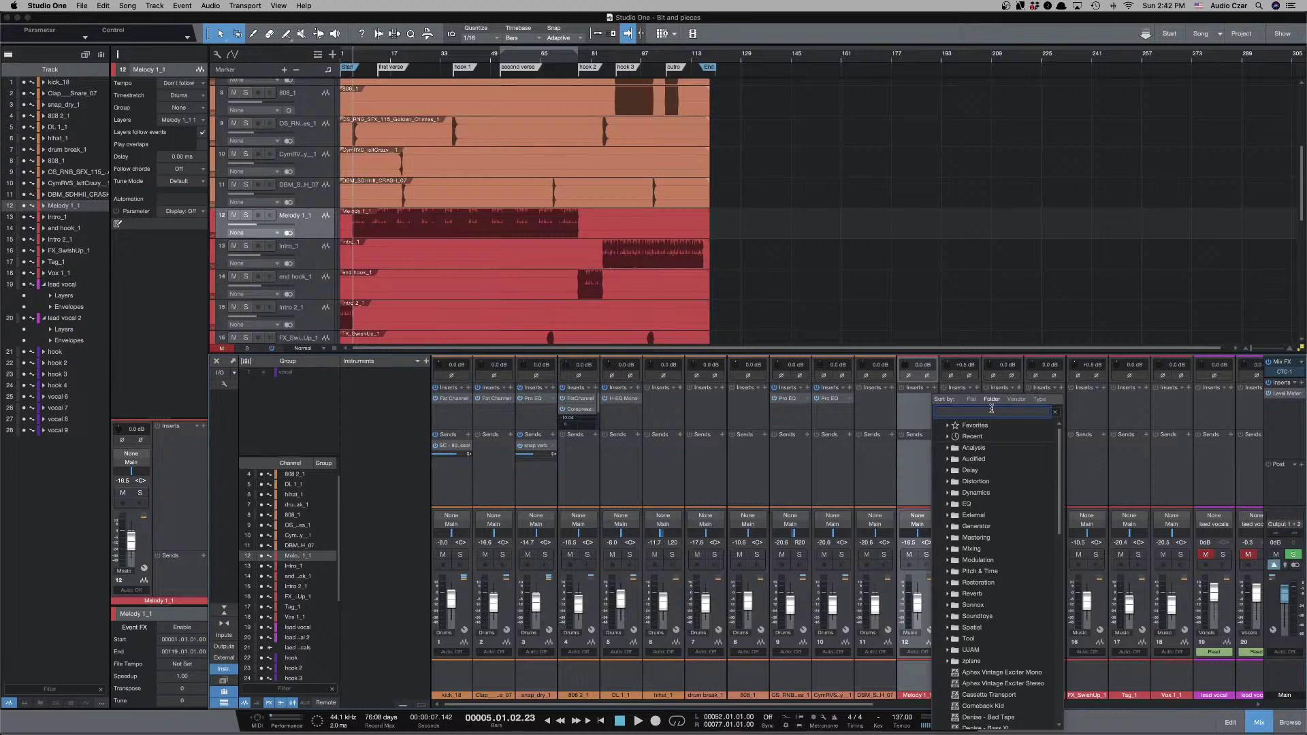
pyautogui.write('om')
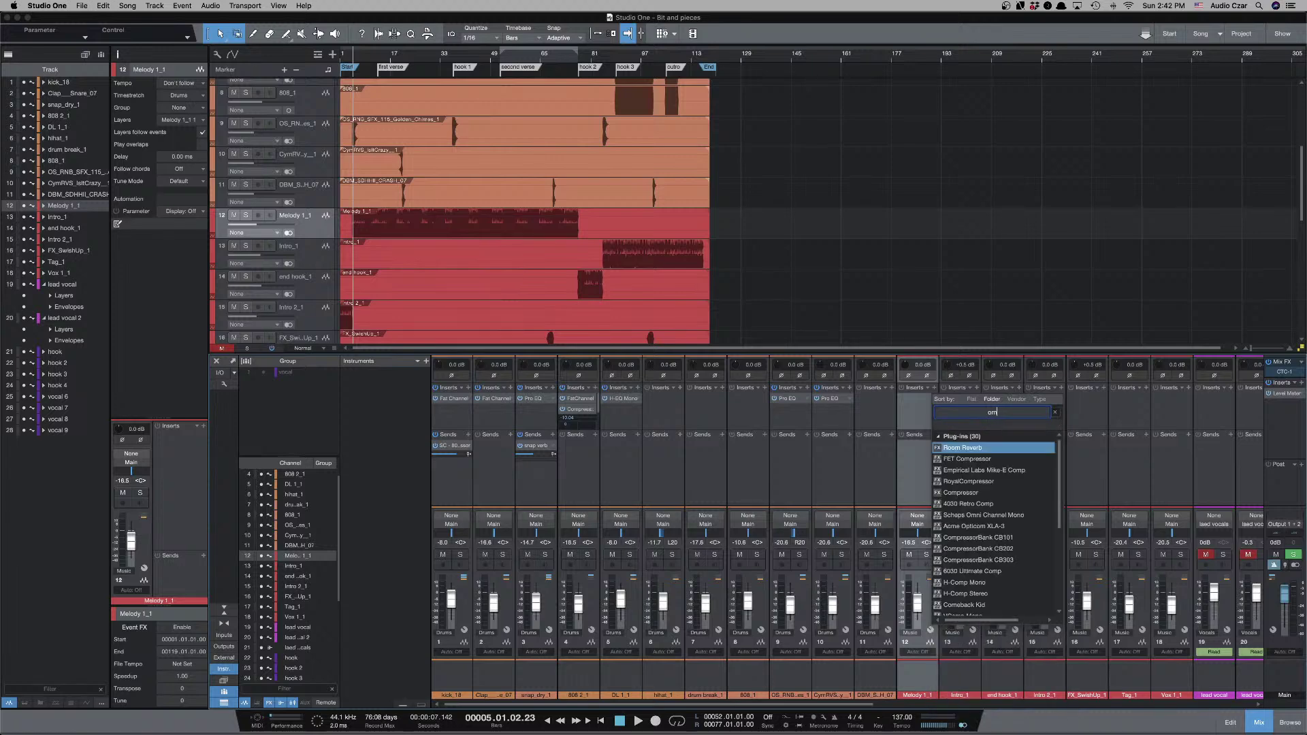
pyautogui.press('BackSpace')
pyautogui.press('BackSpace')
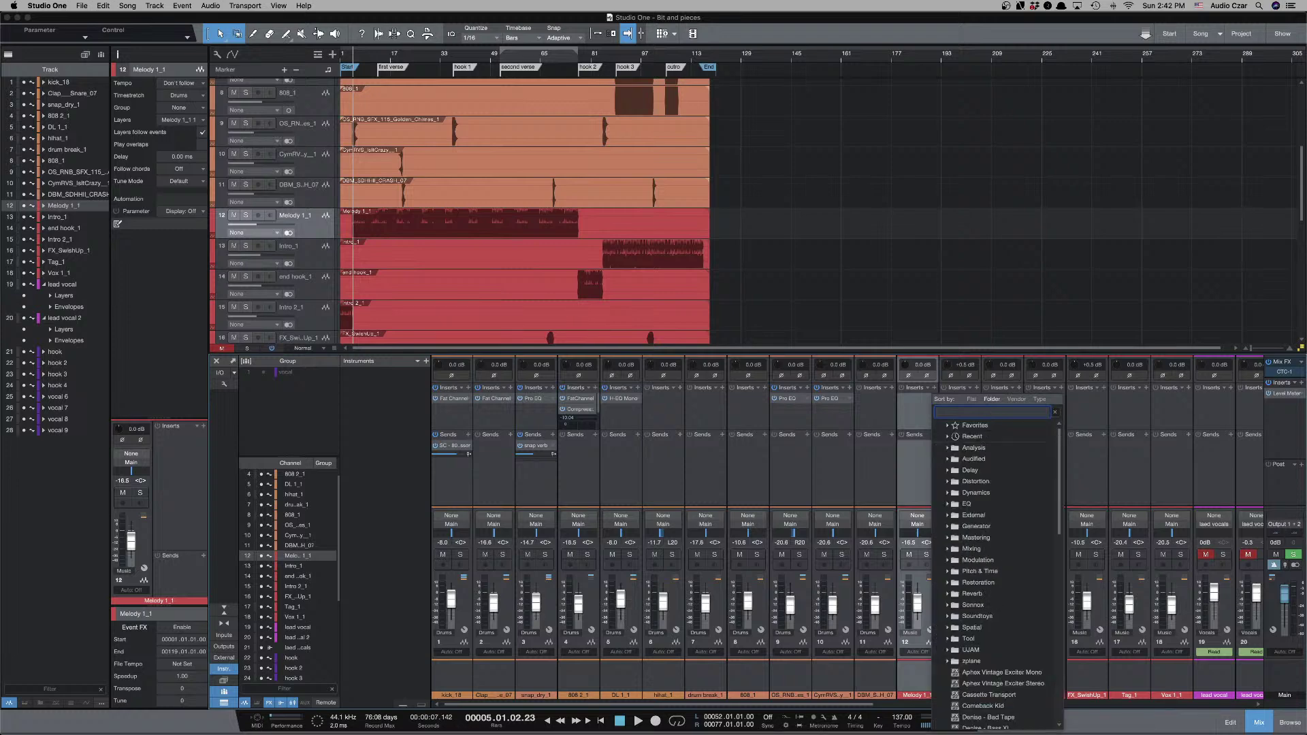
pyautogui.write('mix')
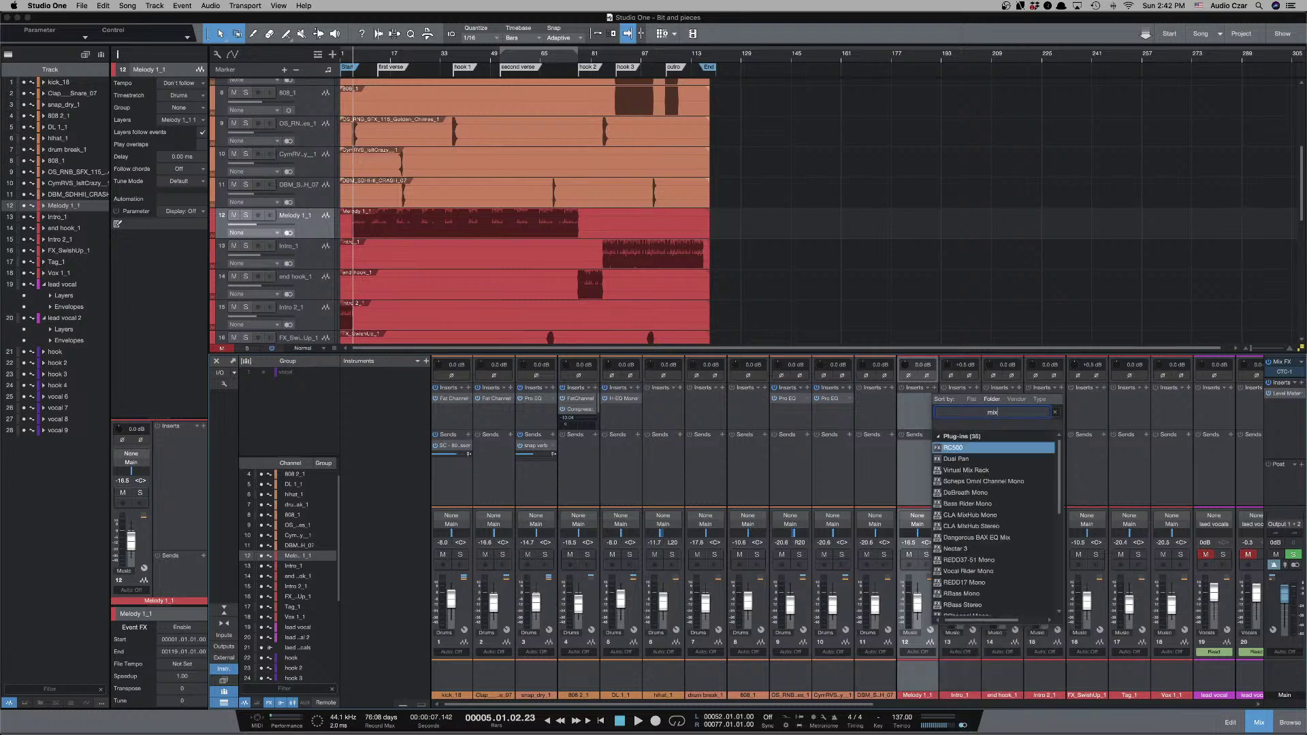
pyautogui.write('hub')
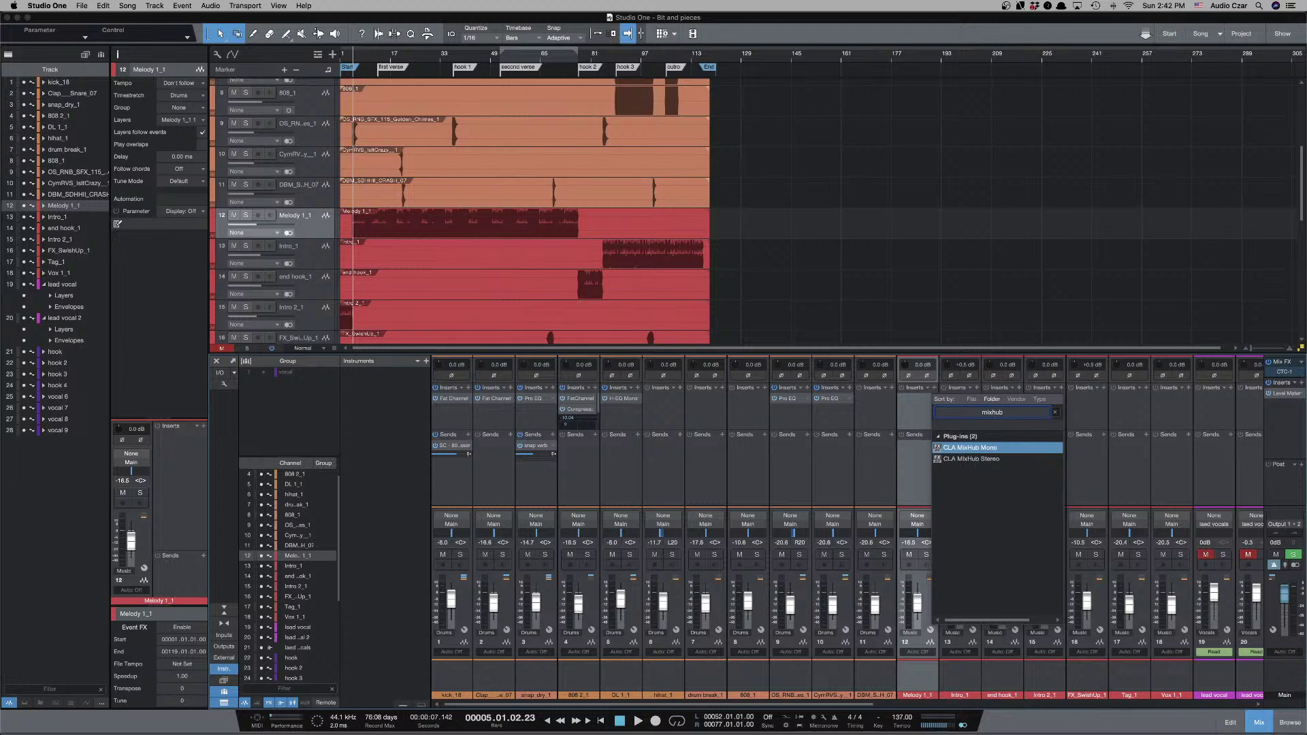
pyautogui.press('Down')
pyautogui.press('Return')
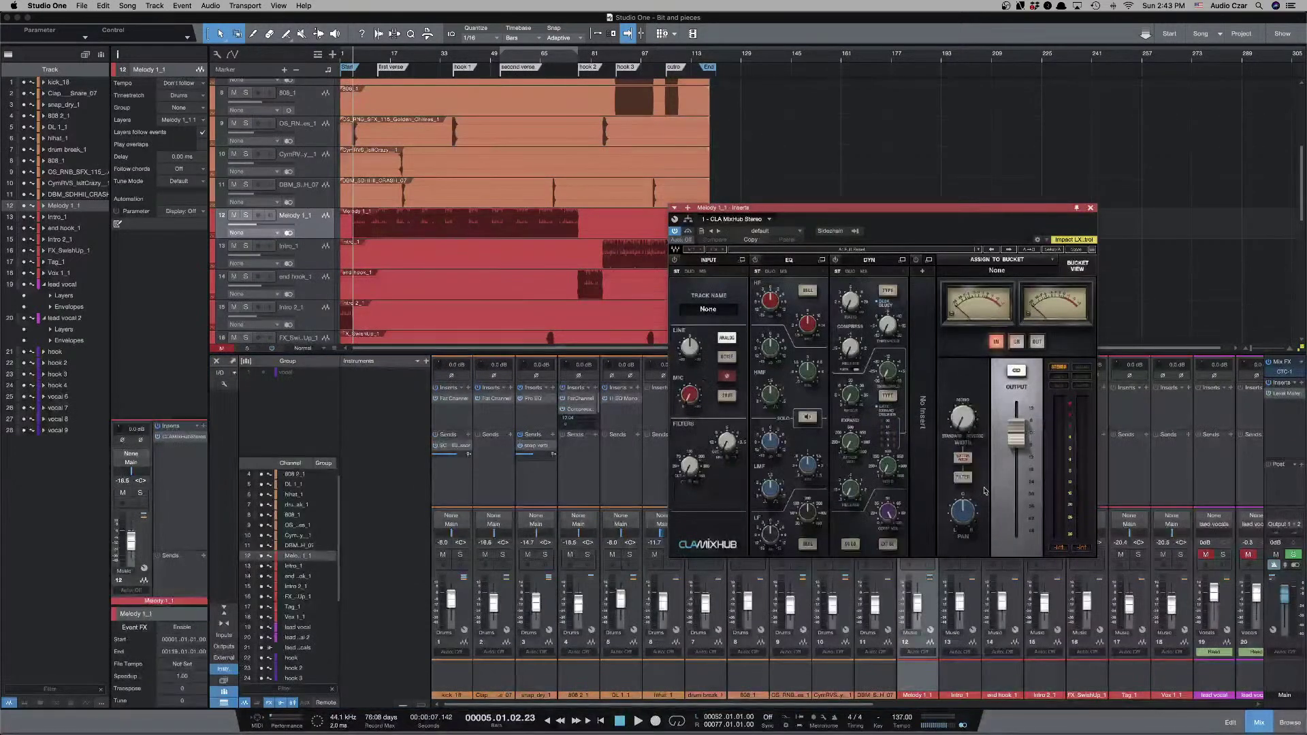
pyautogui.moveTo(825, 209); pyautogui.dragTo(871, 243)
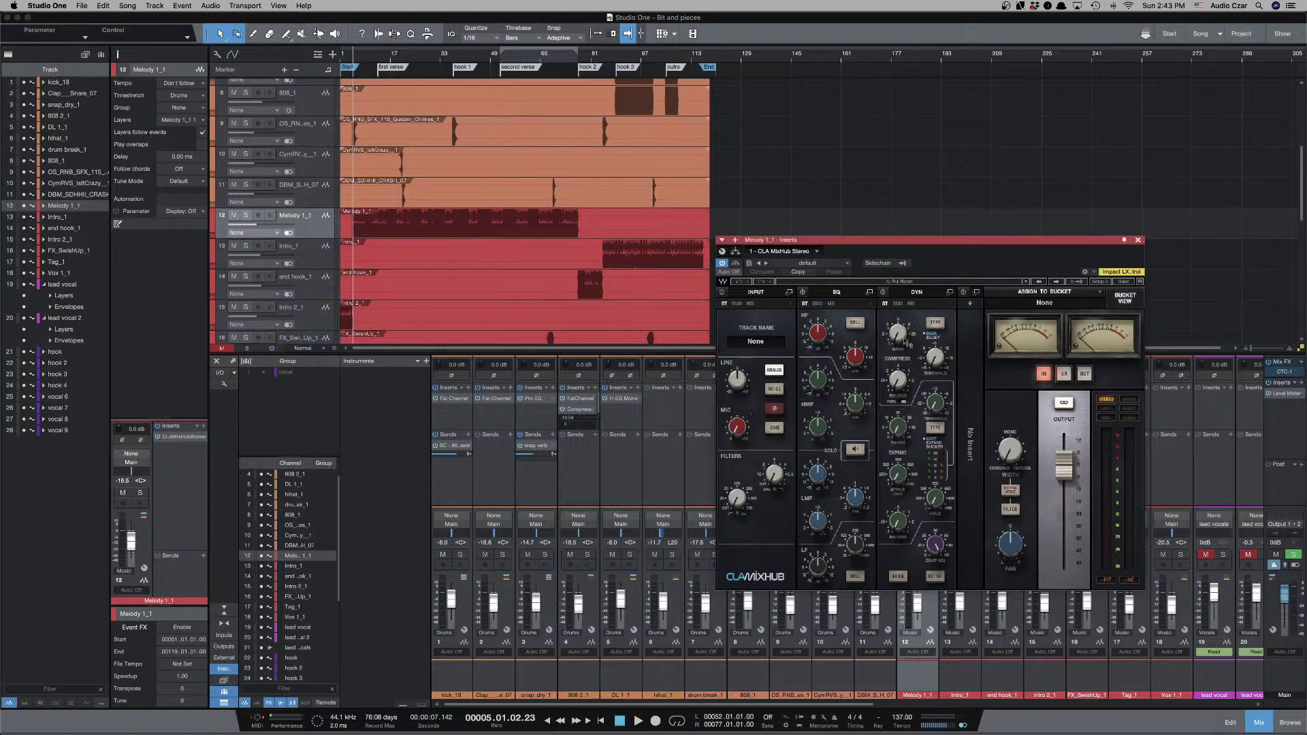
# Enable MixHub's dynamics section, adjust the compressor including its release, and switch the VU meters to gain reduction.
pyautogui.click(883, 292)
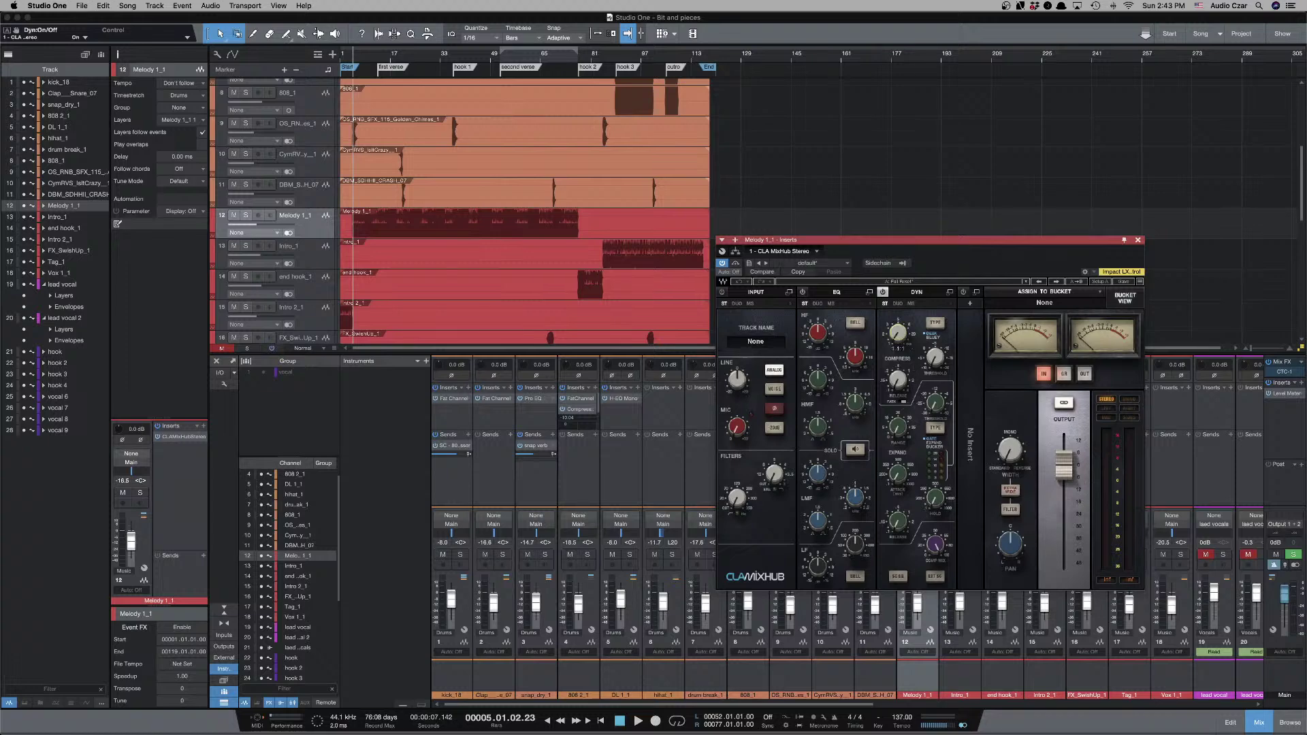
pyautogui.moveTo(898, 333); pyautogui.dragTo(898, 326)
pyautogui.click(899, 381)
pyautogui.moveTo(898, 379); pyautogui.dragTo(897, 376)
pyautogui.click(1065, 375)
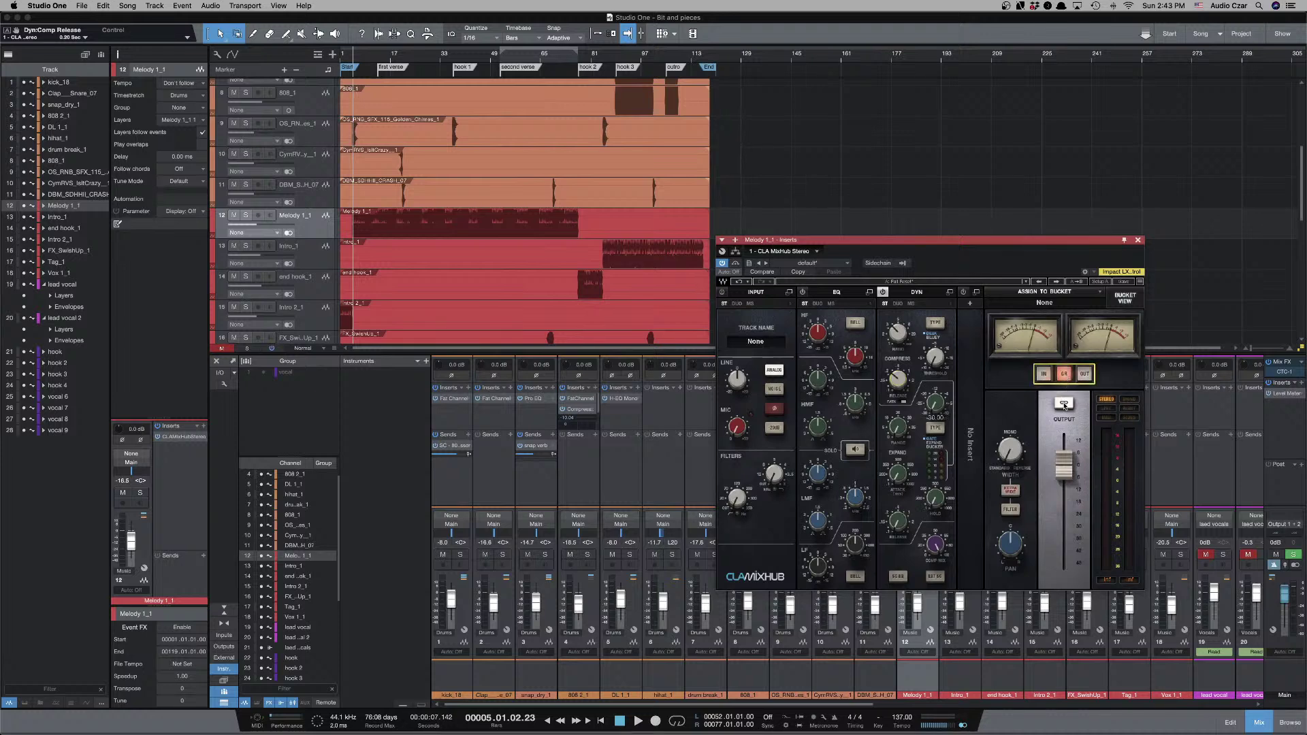
# Raise MixHub's output fader to about 3 dB during playback and audition the compressed melody.
pyautogui.press('space')
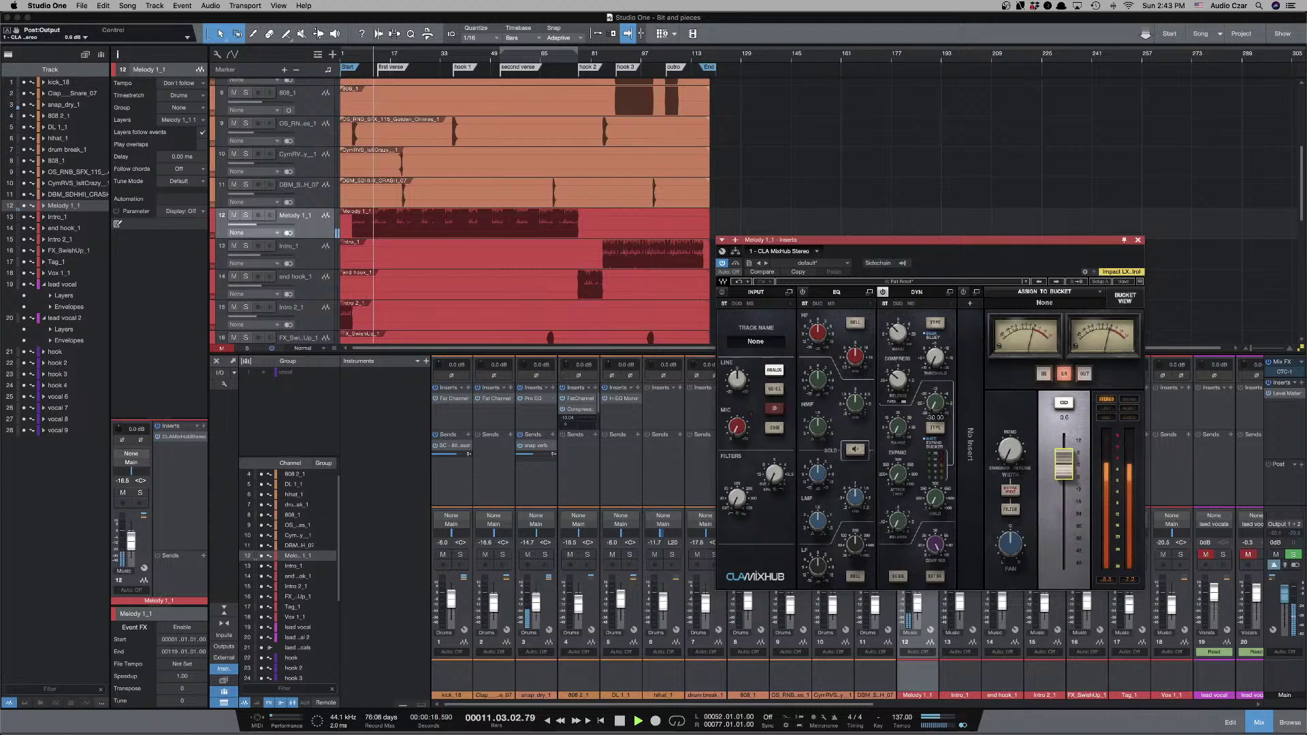
pyautogui.moveTo(1064, 468); pyautogui.dragTo(1063, 458)
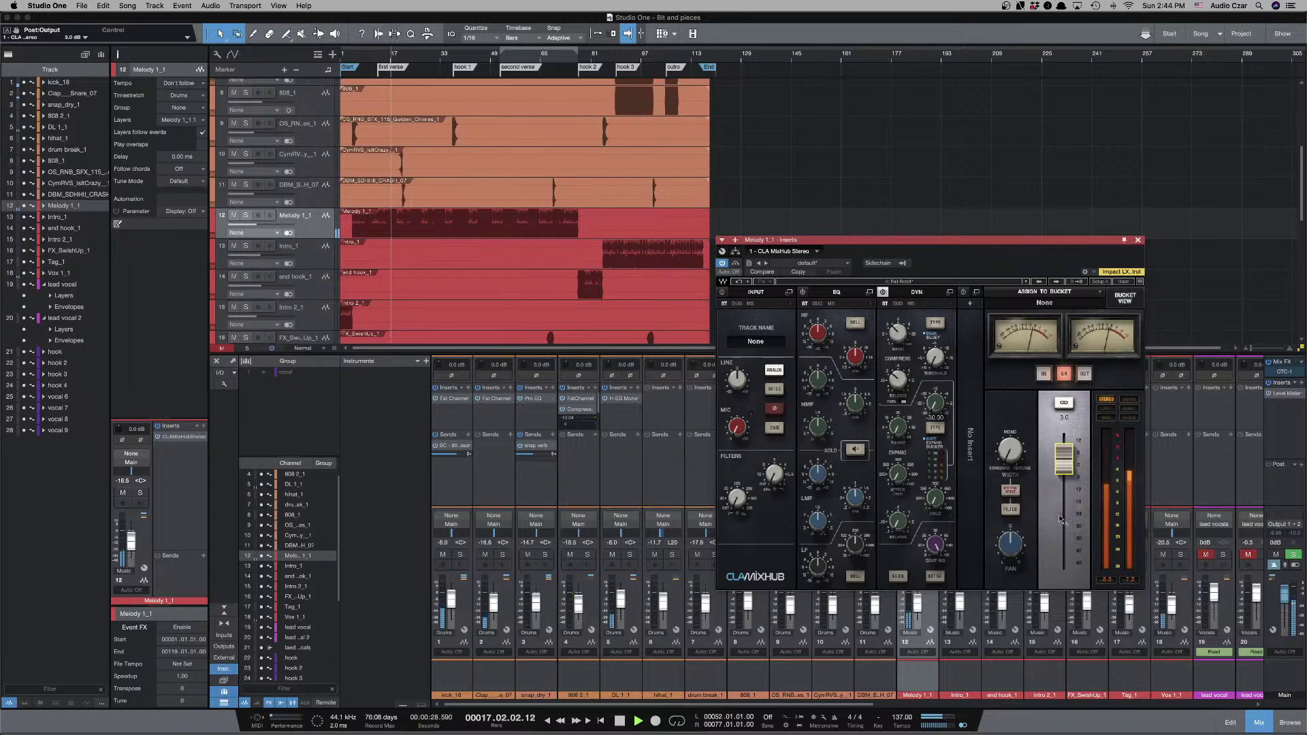
pyautogui.press('space')
pyautogui.press('space')
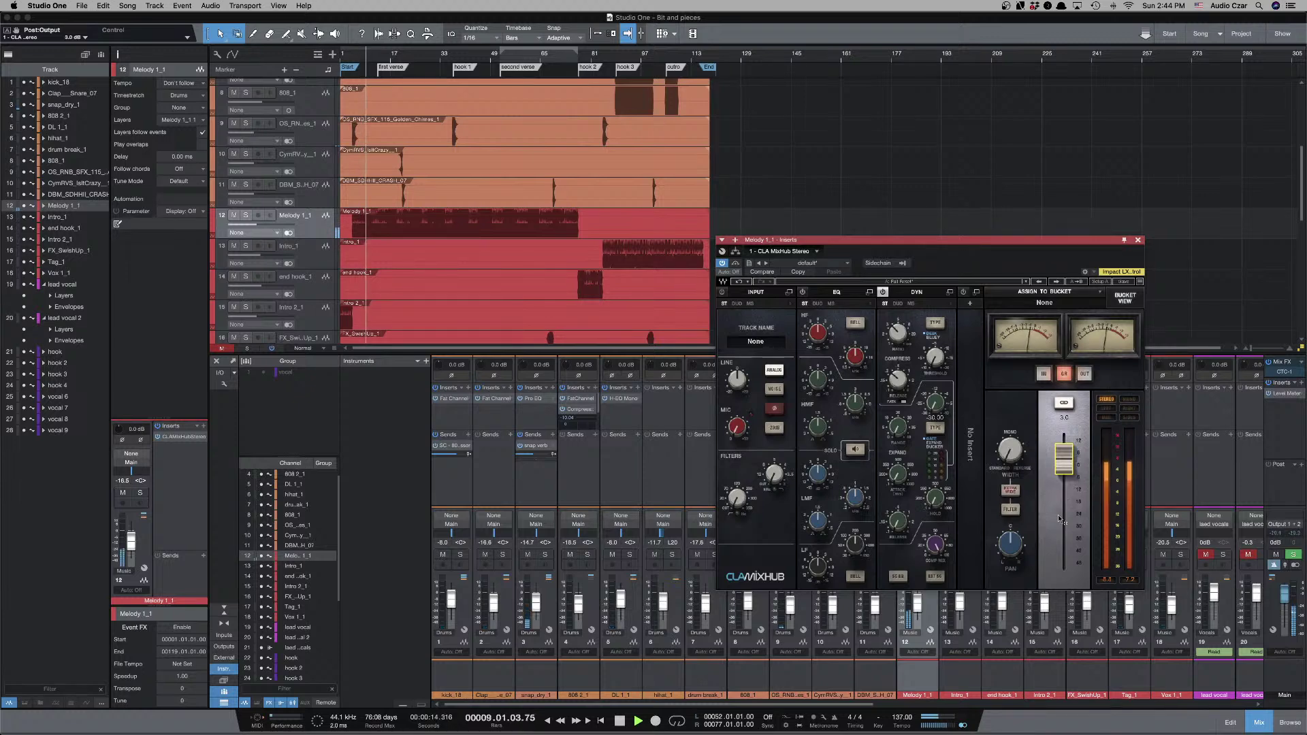
pyautogui.press('e')
pyautogui.press('e')
pyautogui.press('e')
pyautogui.press('w')
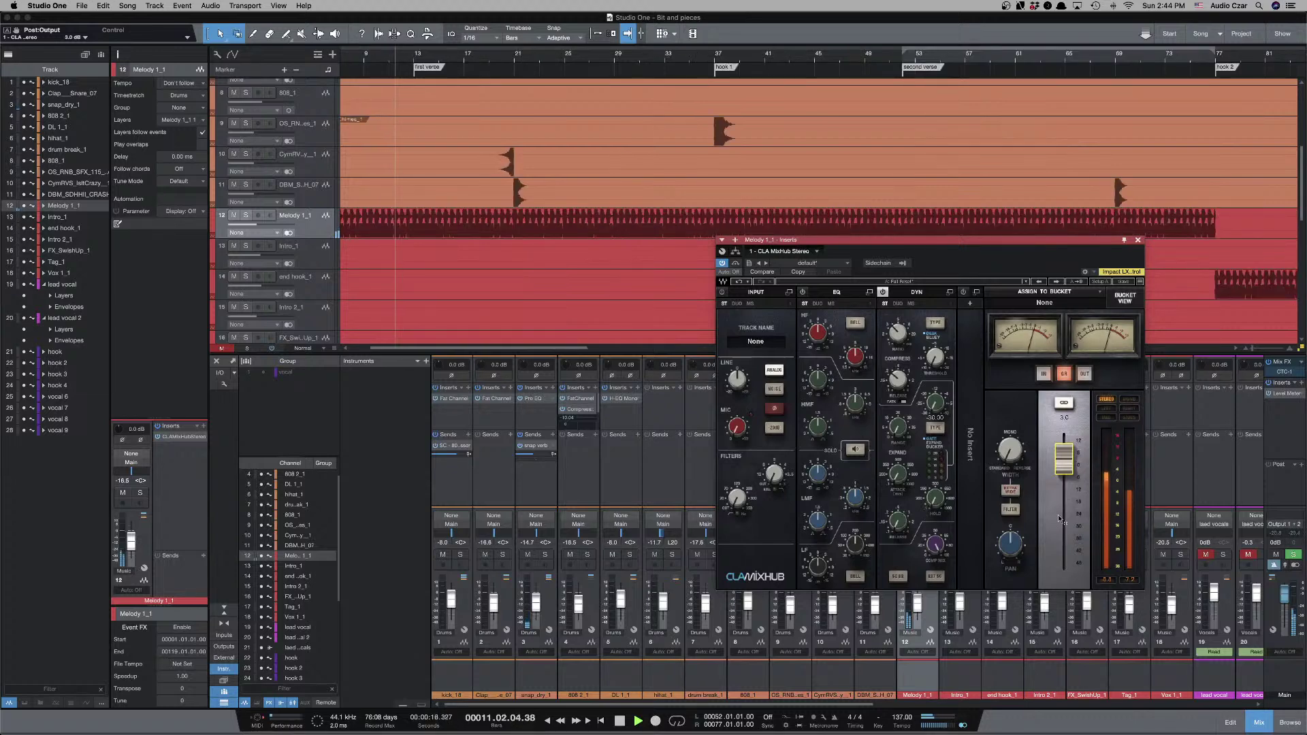
pyautogui.press('space')
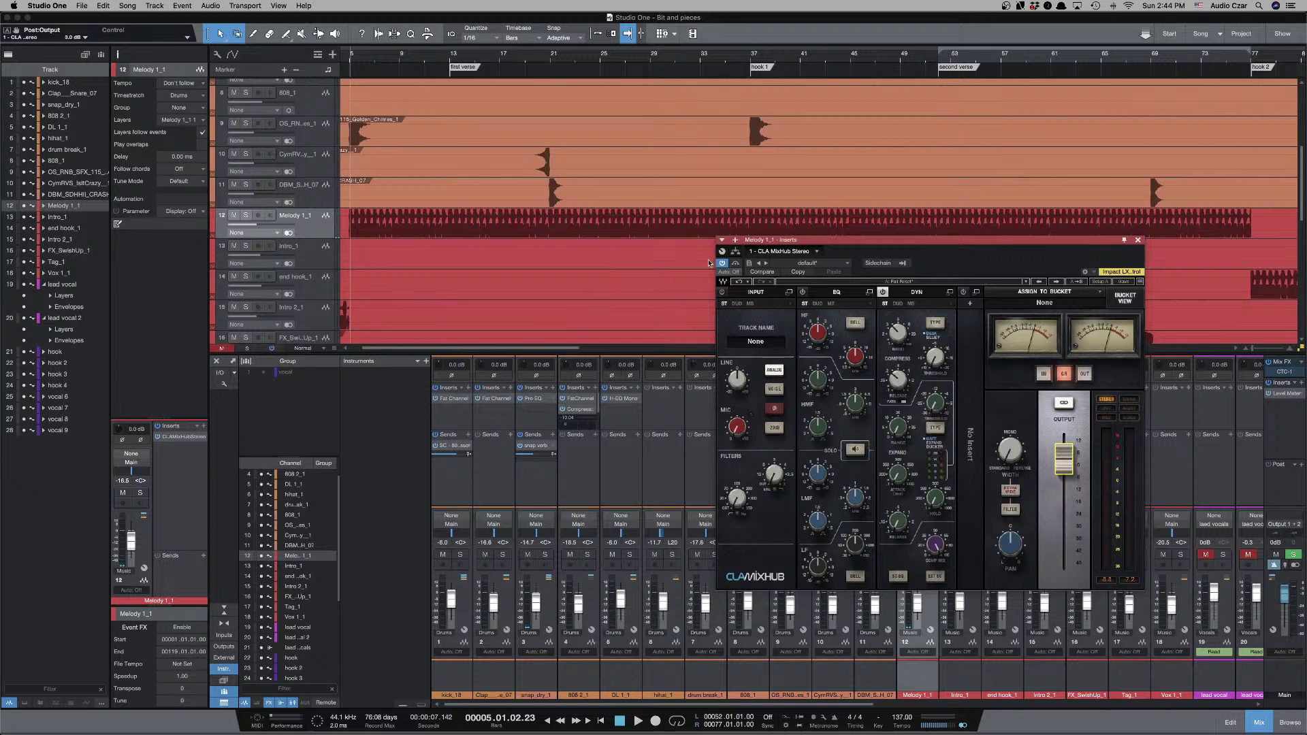
# Compare the melody during playback with CLA MixHub bypassed and active, leaving the plug-in active.
pyautogui.click(735, 263)
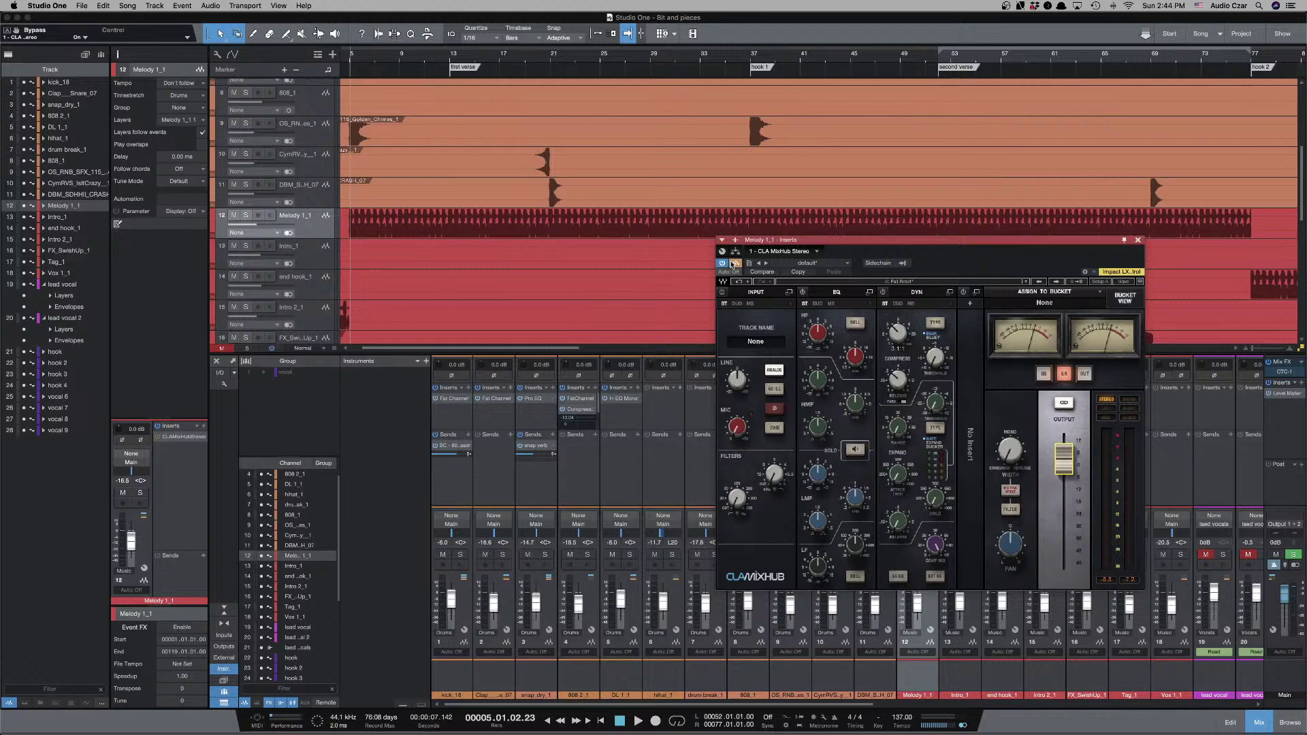
pyautogui.press('space')
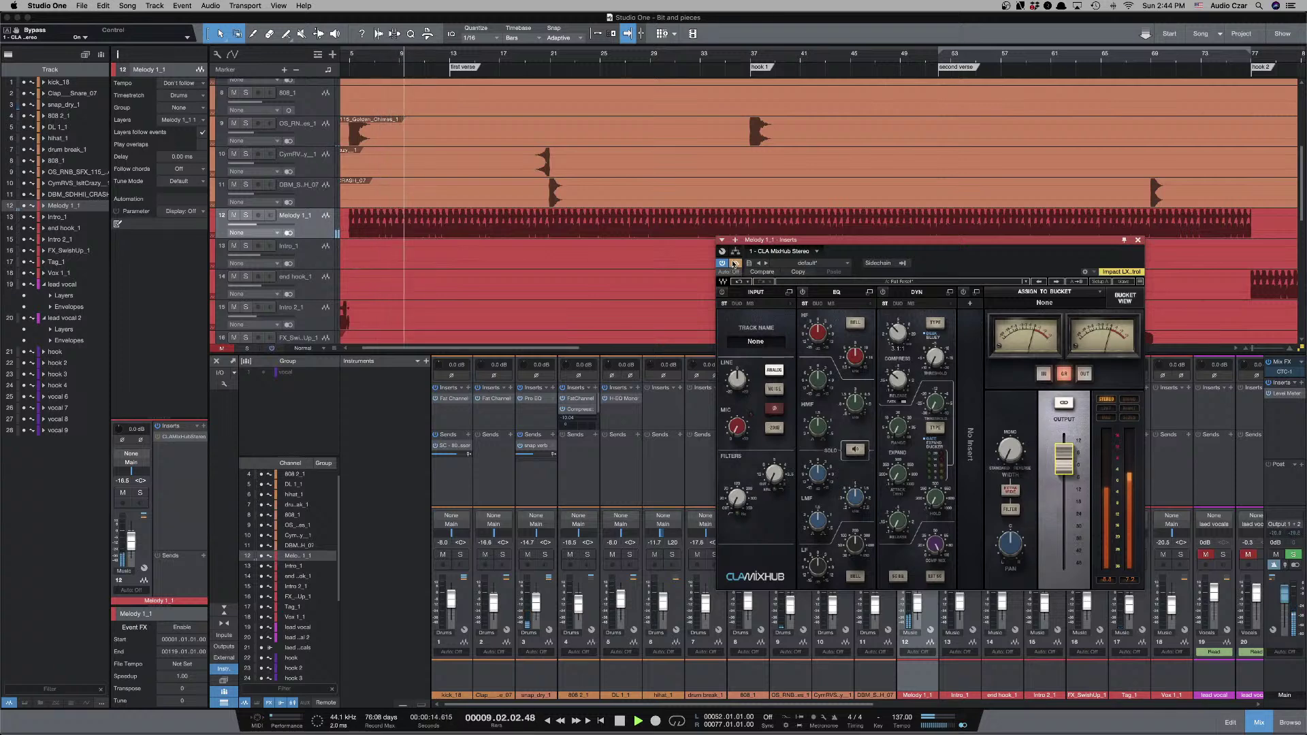
pyautogui.click(734, 263)
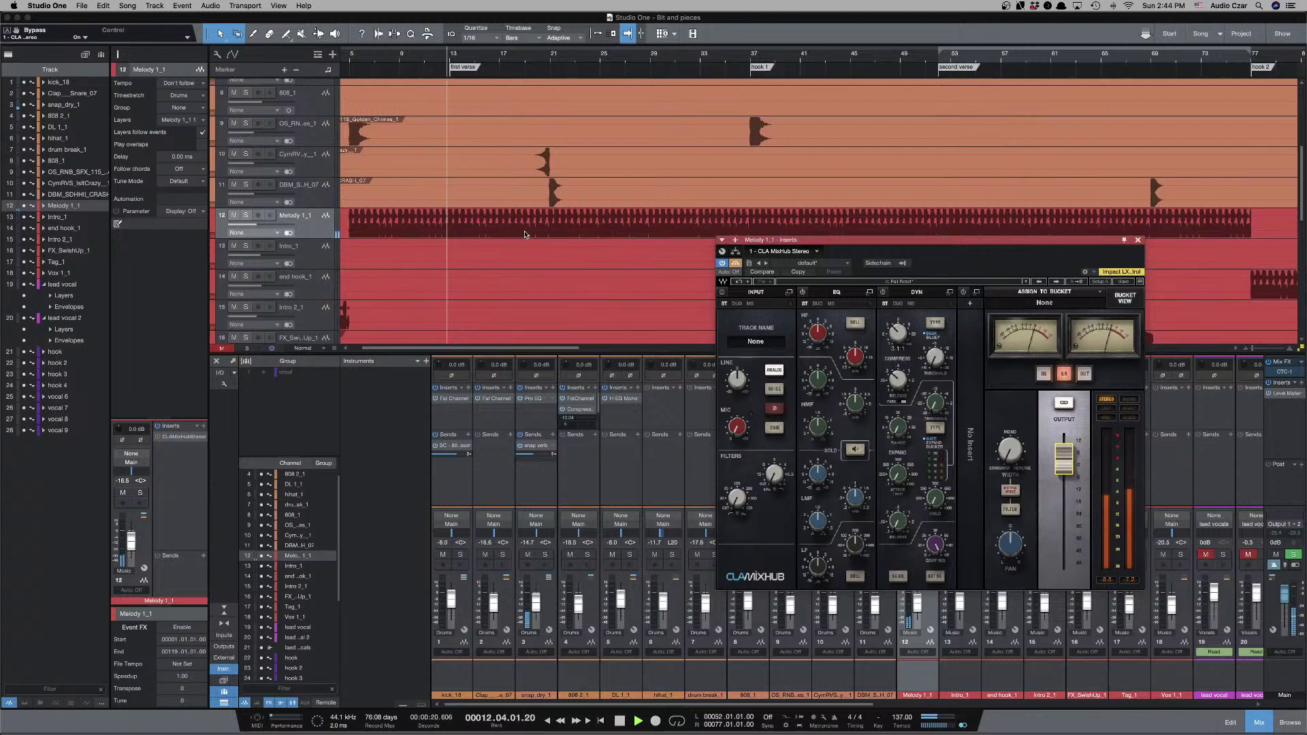
pyautogui.press('space')
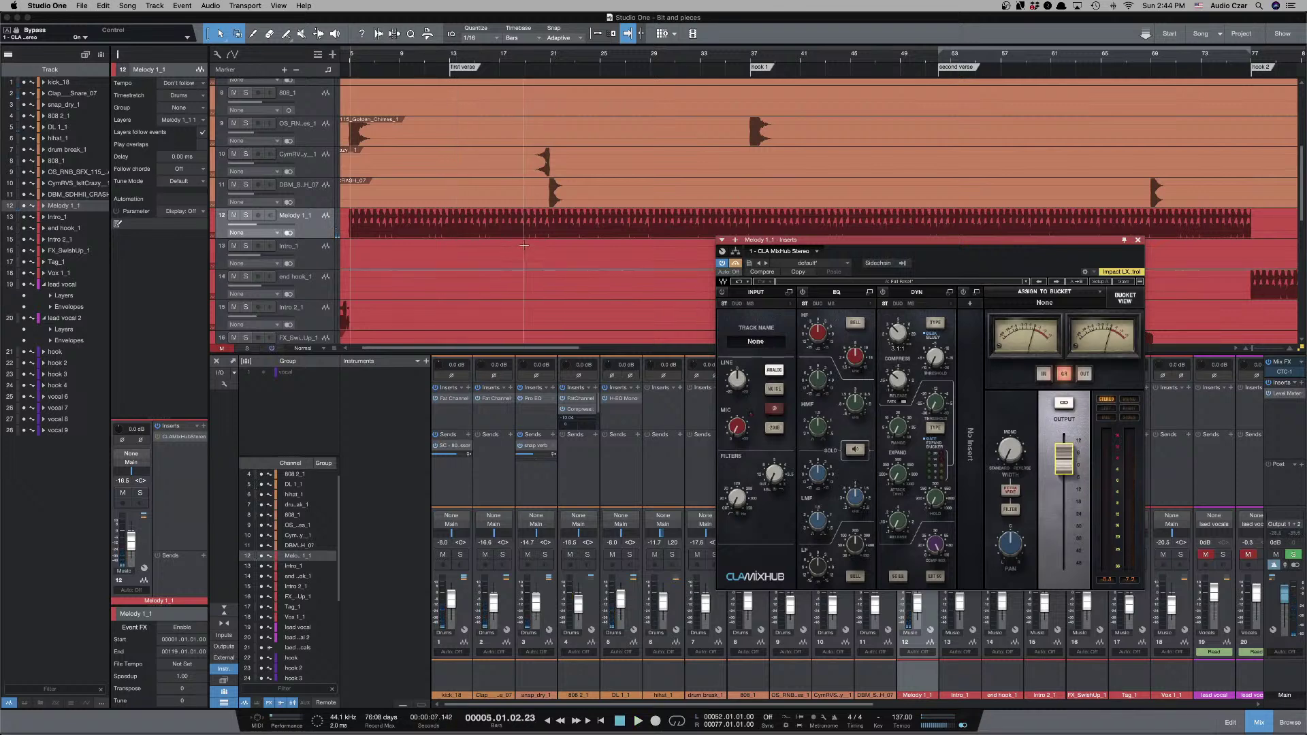
pyautogui.click(735, 263)
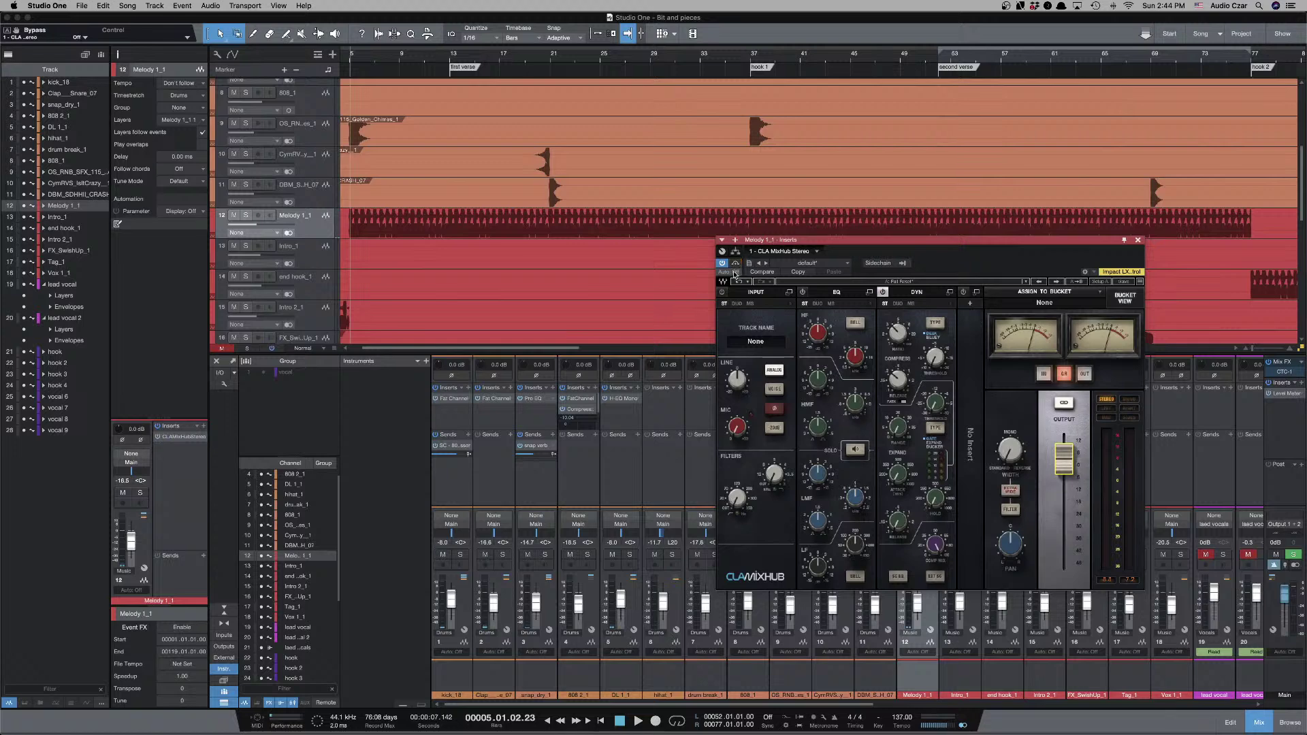
pyautogui.press('space')
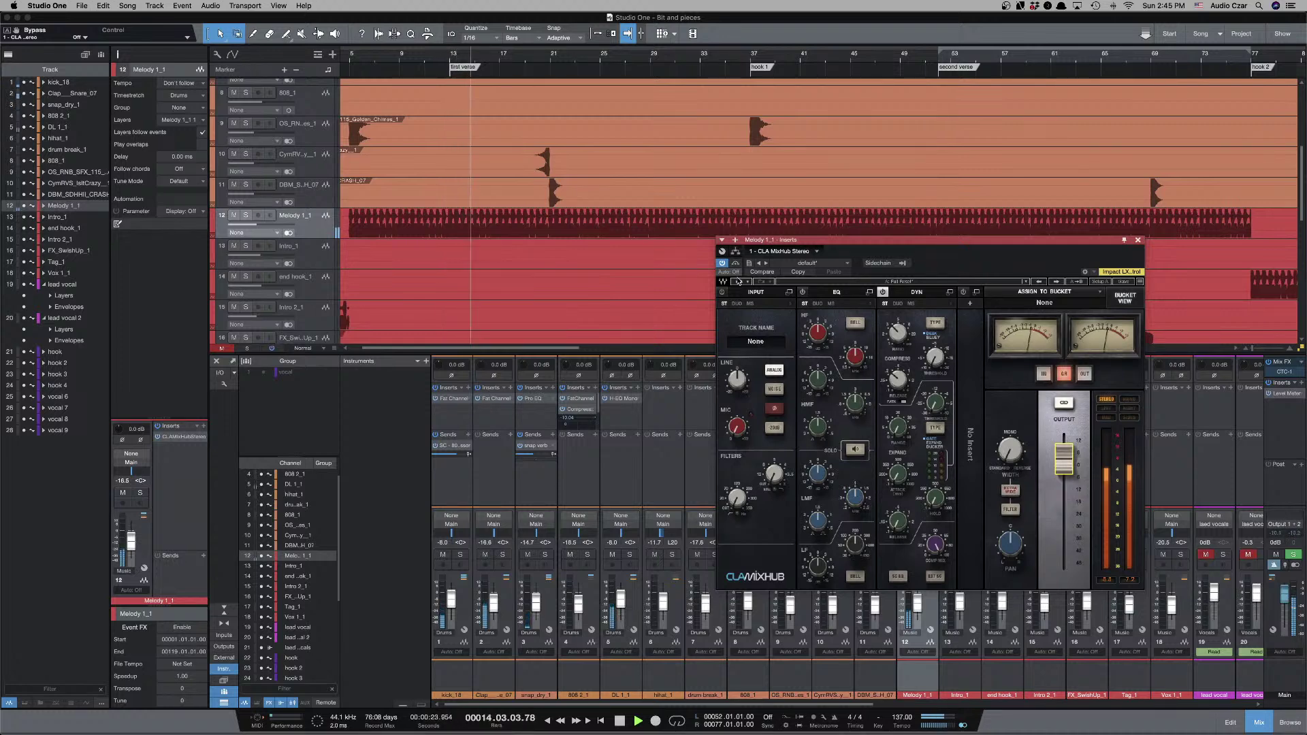
pyautogui.press('space')
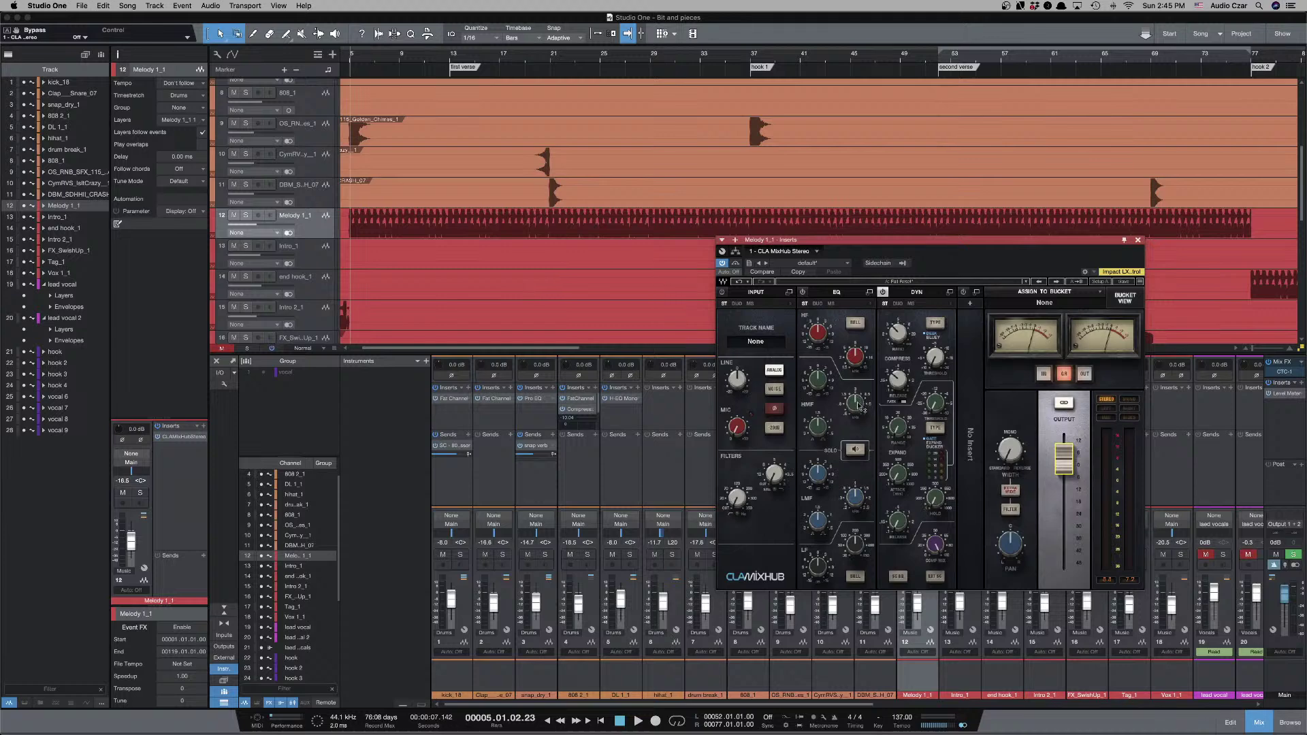
# Boost the high-mid (HMF) band in MixHub's EQ and adjust its frequency.
pyautogui.moveTo(862, 405)
pyautogui.moveTo(818, 379)
pyautogui.moveTo(818, 379); pyautogui.dragTo(818, 376)
pyautogui.moveTo(818, 428); pyautogui.dragTo(818, 423)
# Compare the melody with MixHub's EQ off and on during playback, setting the HMF gain to about 5 dB.
pyautogui.press('space')
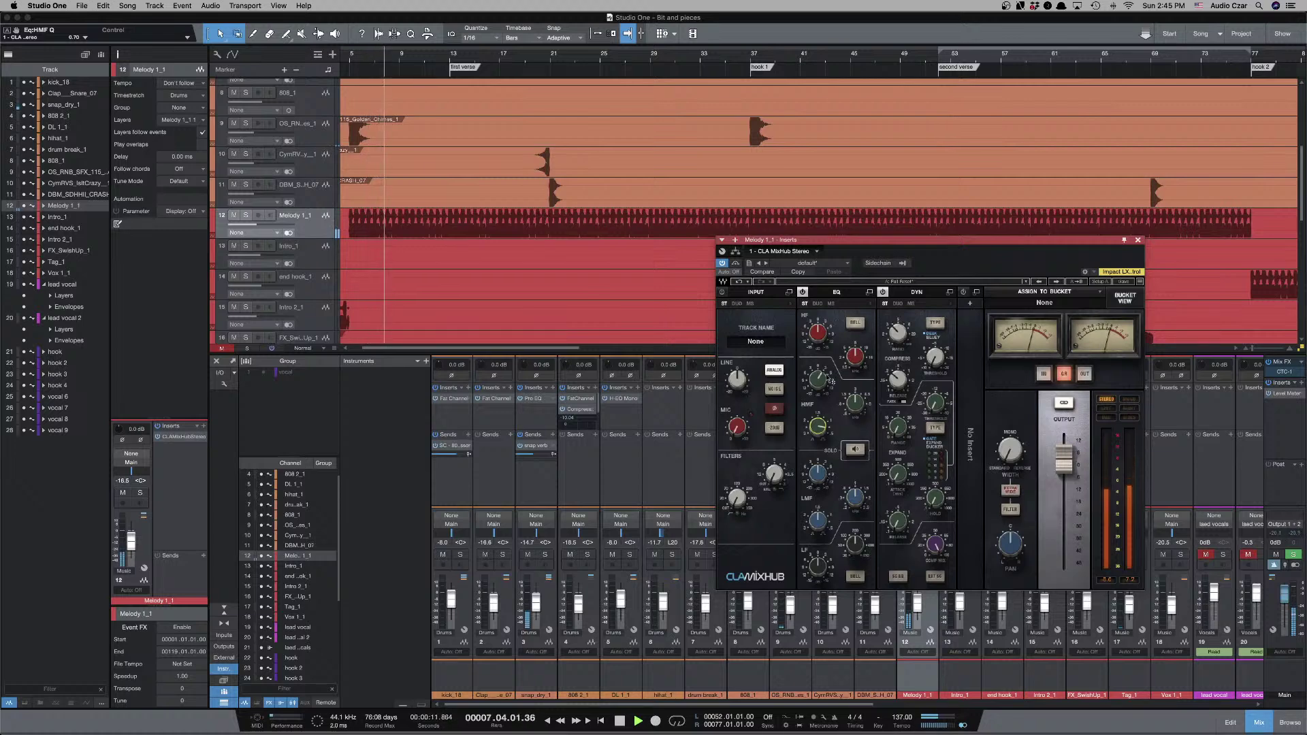
pyautogui.click(802, 293)
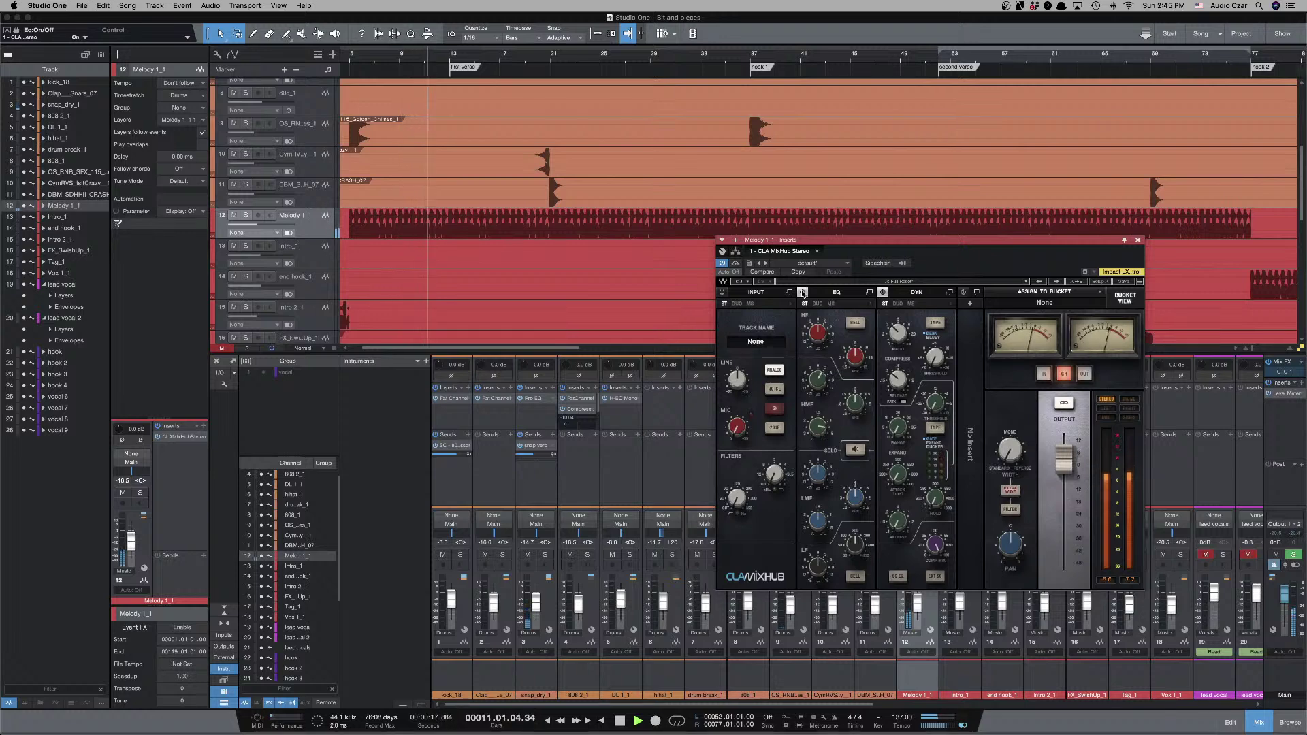
pyautogui.click(802, 293)
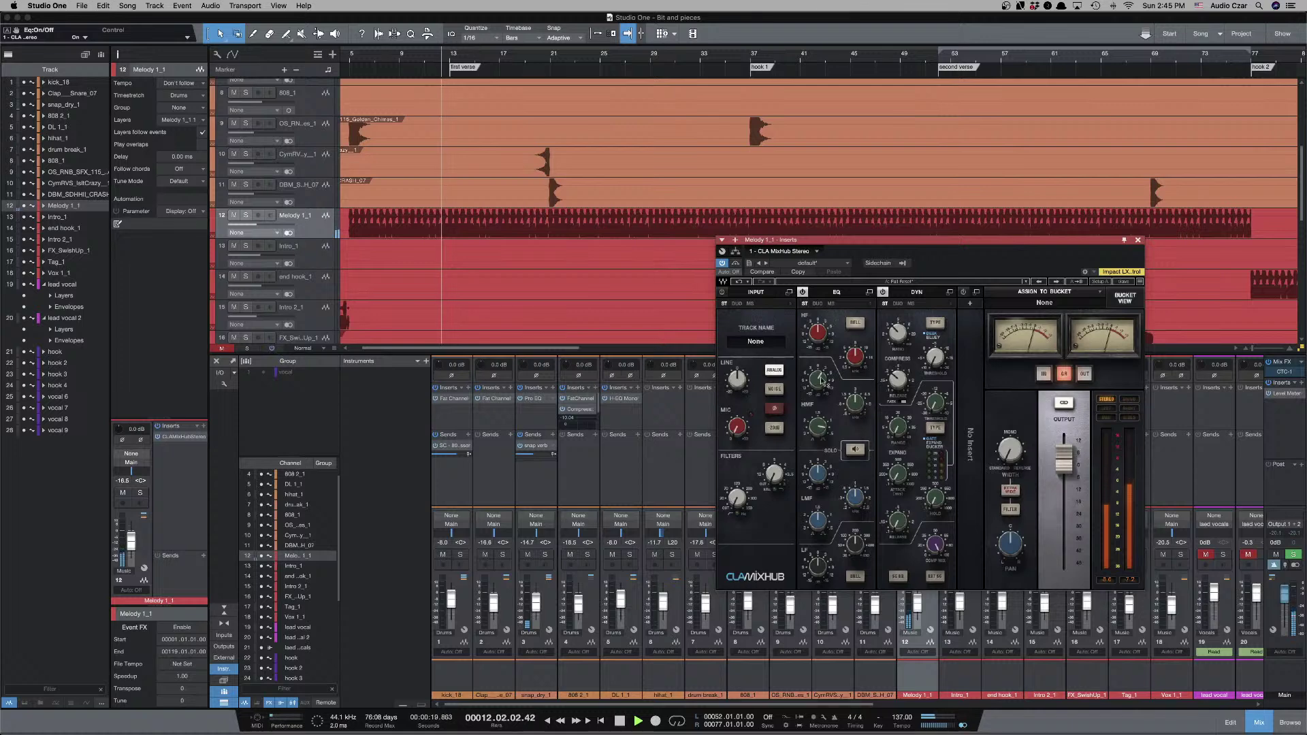
pyautogui.moveTo(818, 380); pyautogui.dragTo(818, 380)
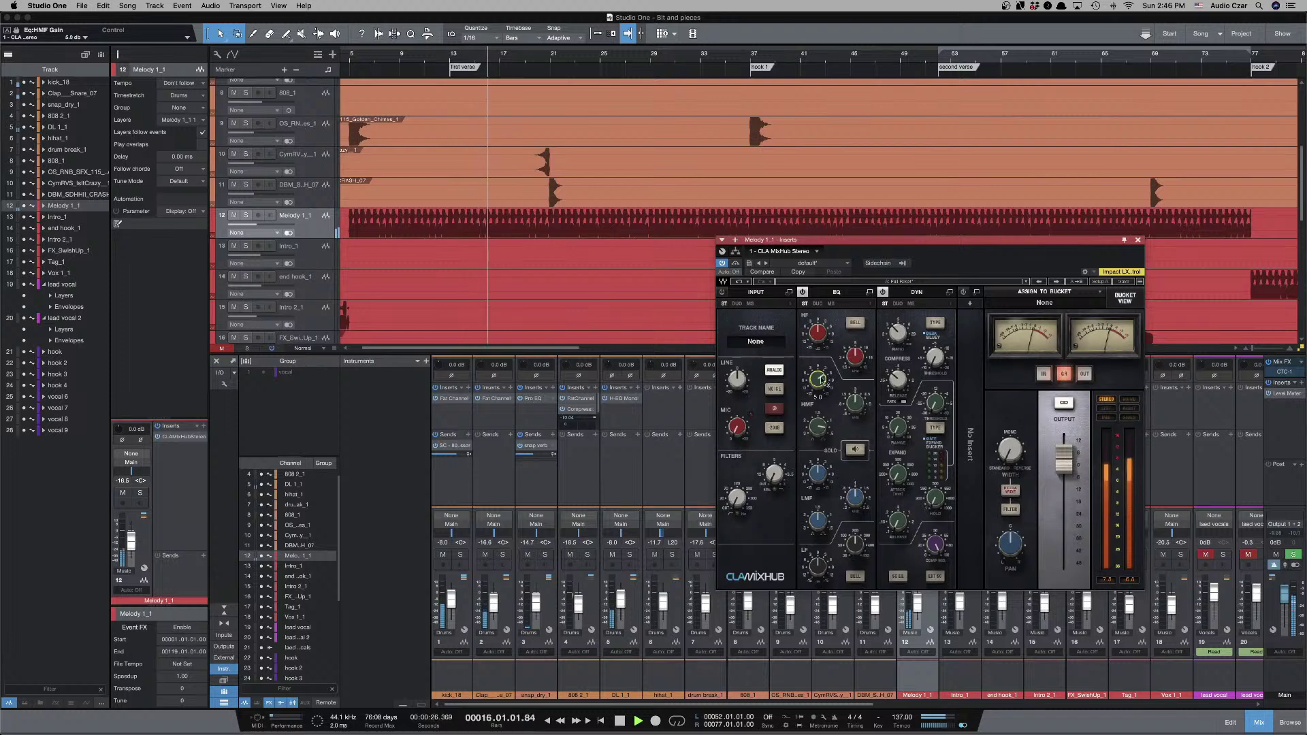
pyautogui.click(803, 293)
pyautogui.click(803, 292)
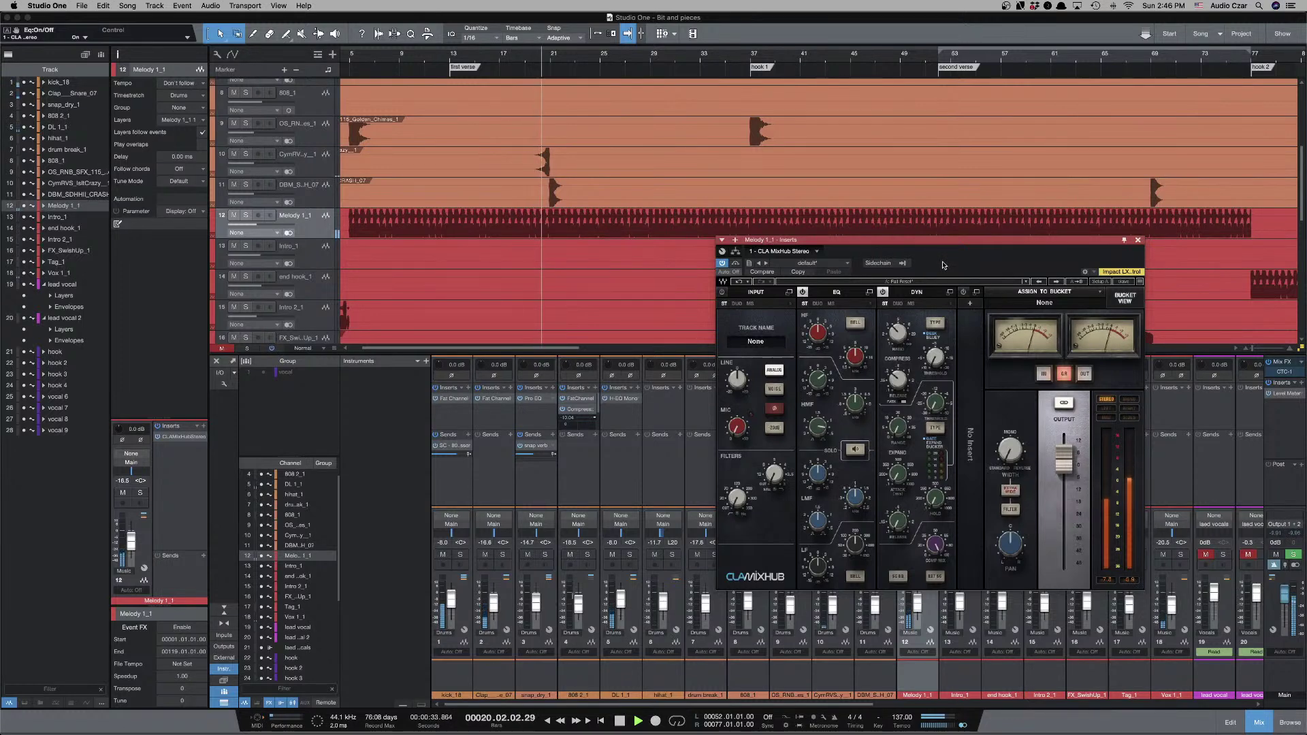
pyautogui.press('space')
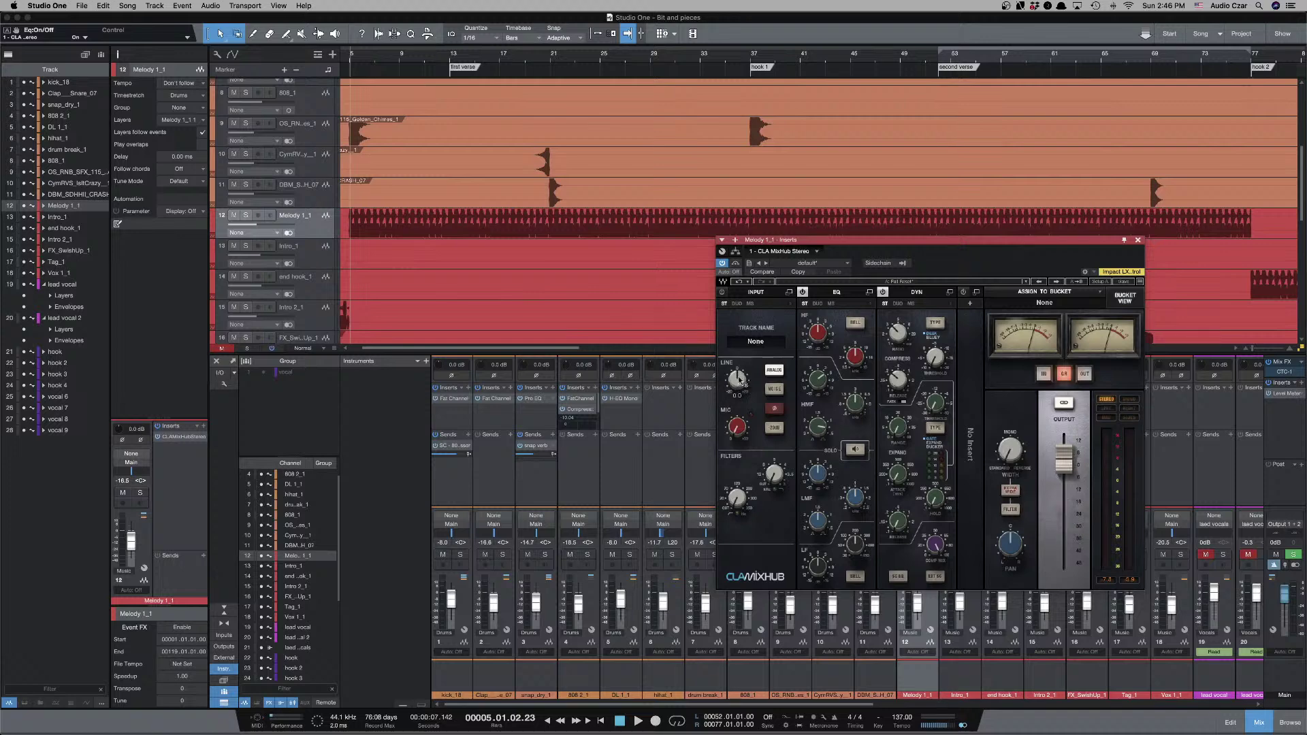
# Raise MixHub's line input gain to about 2 dB while playing the full mix.
pyautogui.moveTo(739, 376); pyautogui.dragTo(739, 372)
pyautogui.press('space')
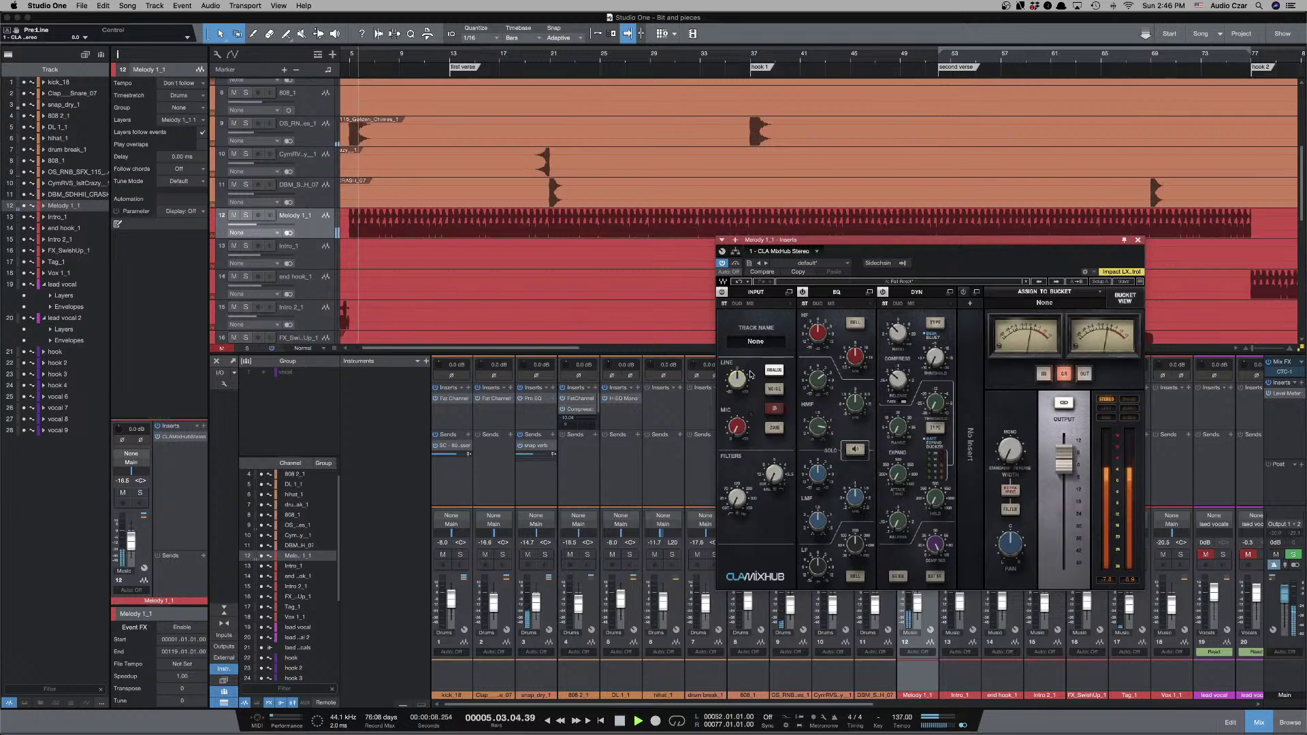
pyautogui.moveTo(741, 382); pyautogui.dragTo(741, 372)
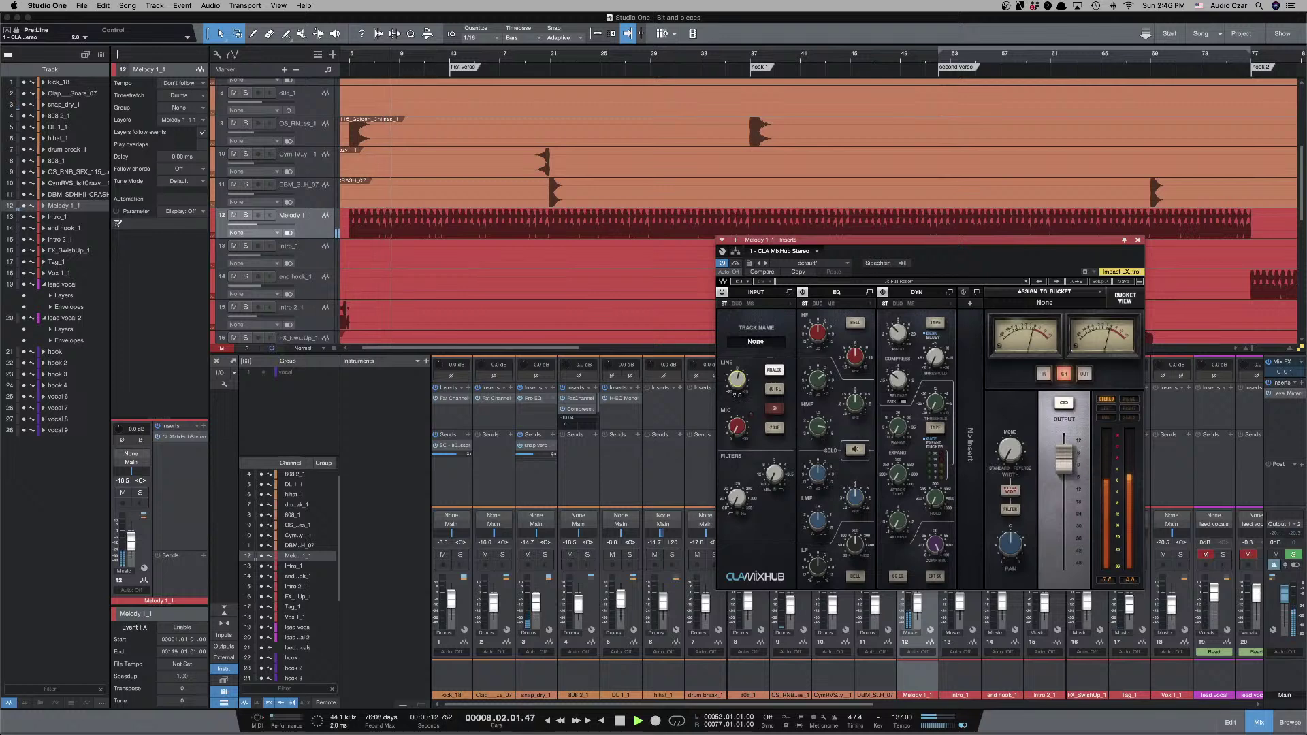
# Solo Melody 1_1, push MixHub's line input gain to about 5 dB, pull it back and compare the input section off and on.
pyautogui.click(245, 215)
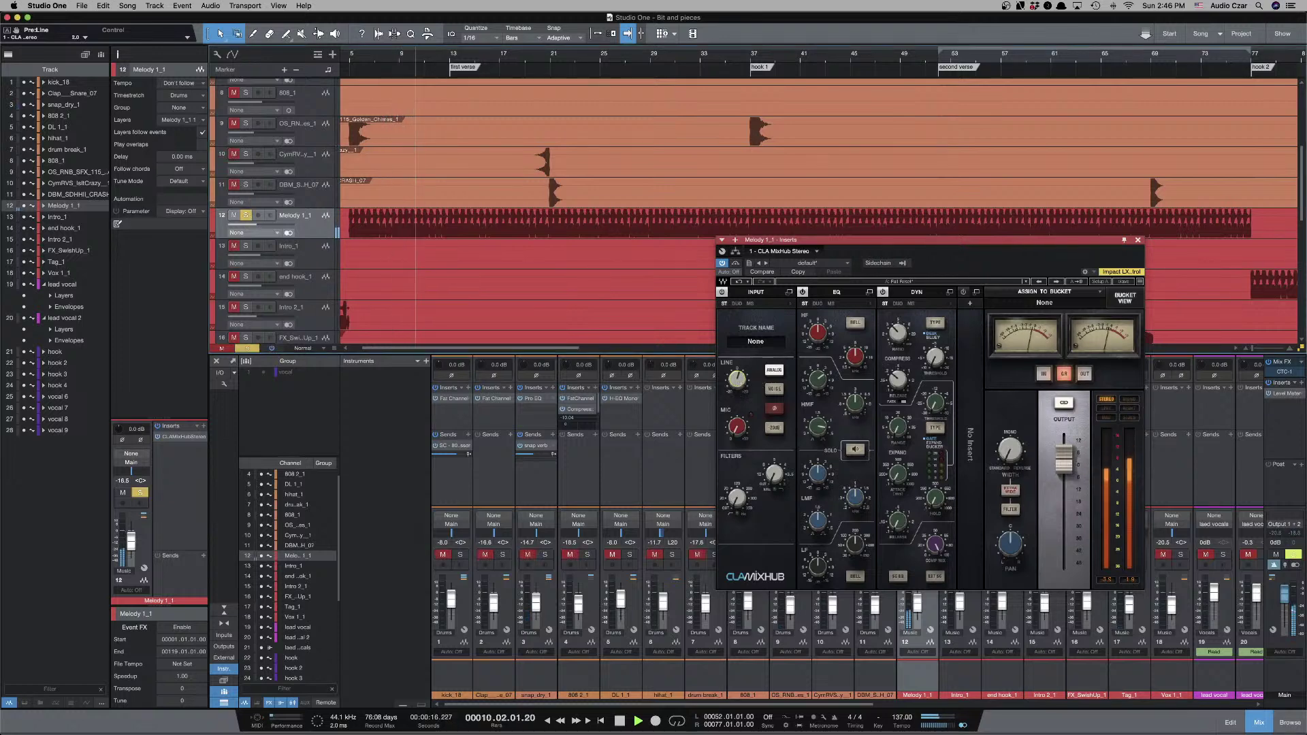
pyautogui.moveTo(738, 381); pyautogui.dragTo(739, 367)
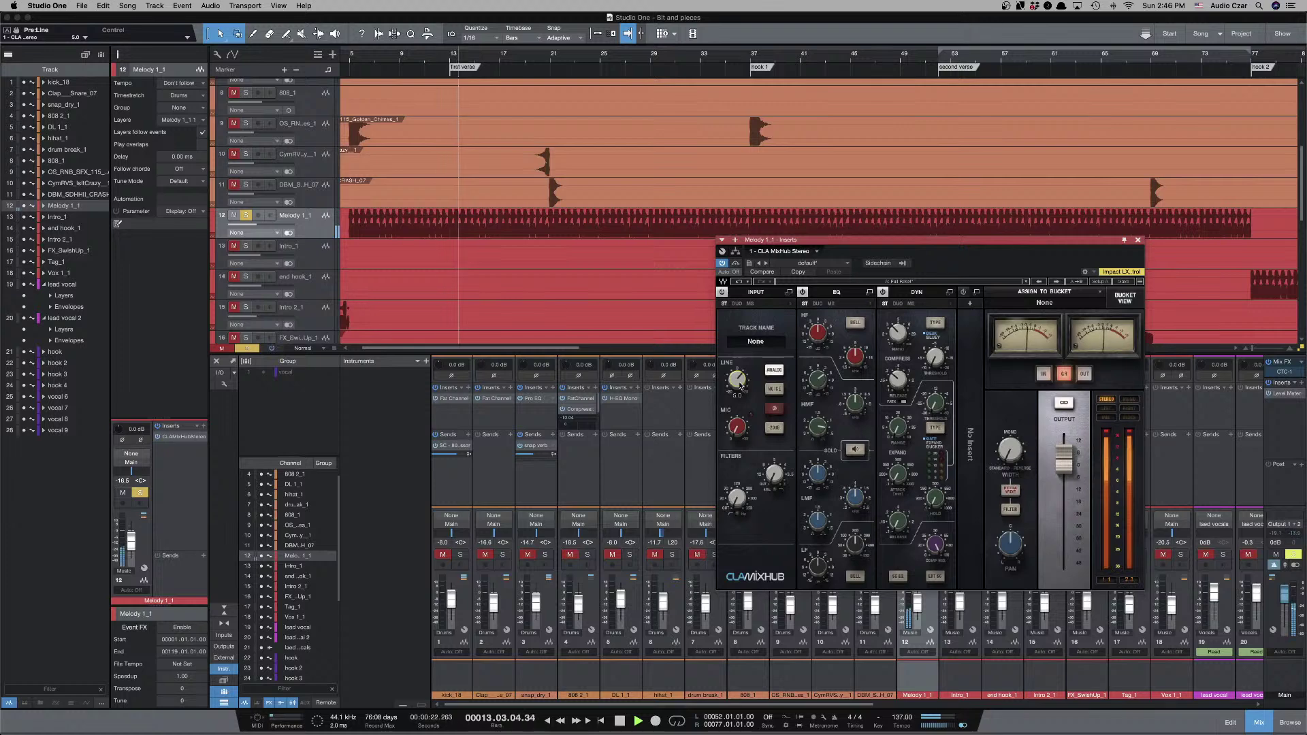
pyautogui.moveTo(740, 386); pyautogui.dragTo(741, 394)
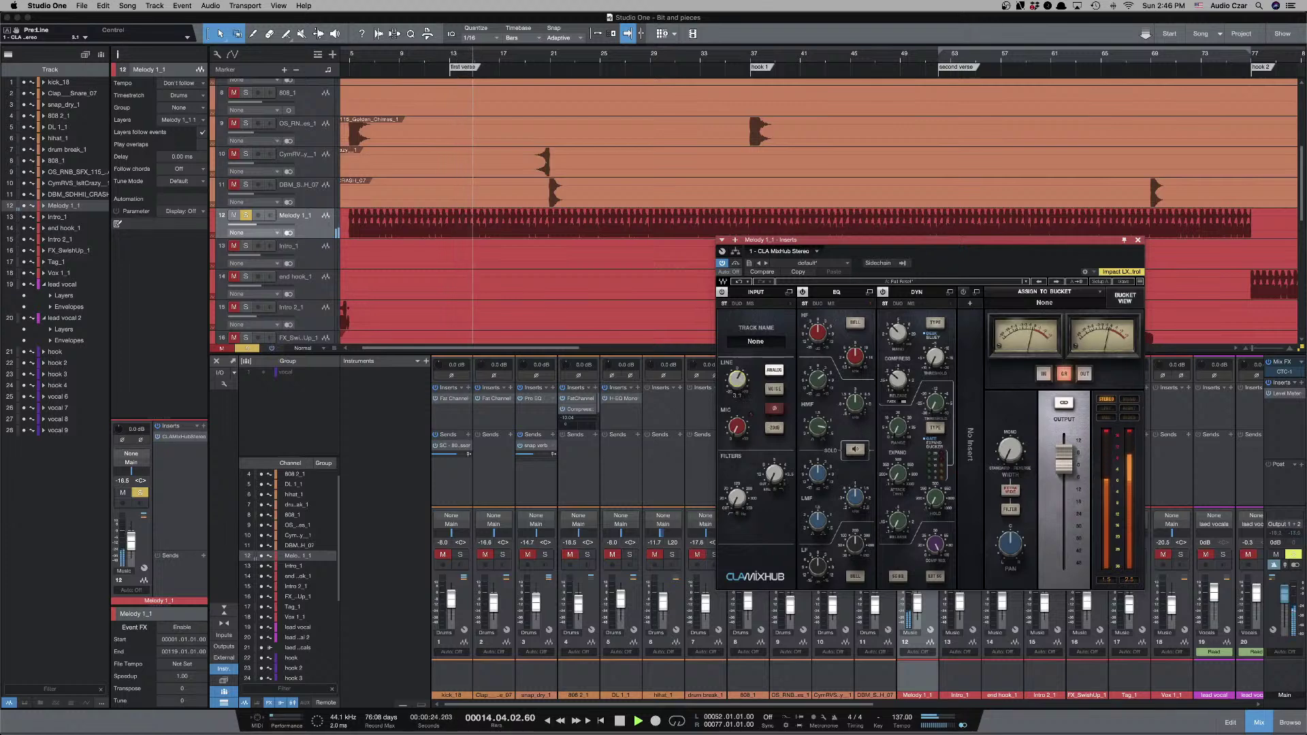
pyautogui.click(723, 293)
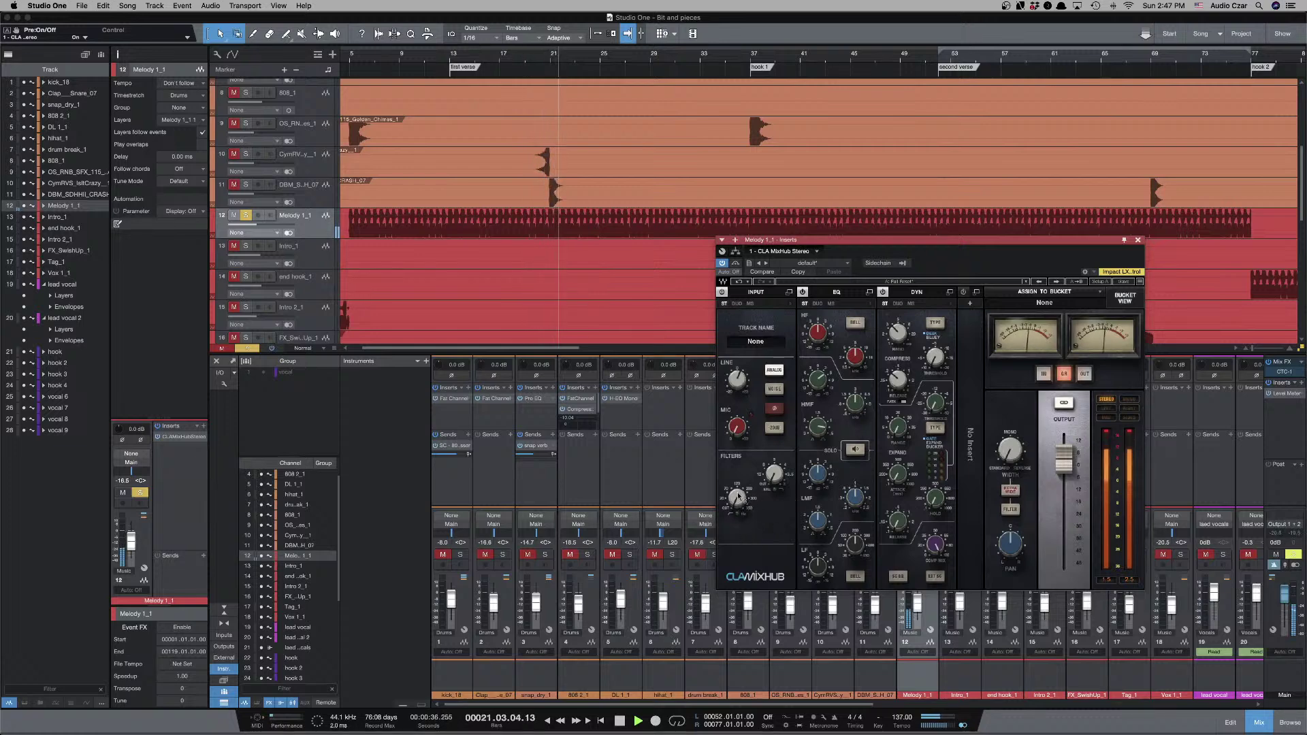
# Raise the high-pass filter cutoff in MixHub's input section to about 60 Hz and stop playback.
pyautogui.moveTo(739, 502); pyautogui.dragTo(739, 481)
pyautogui.press('space')
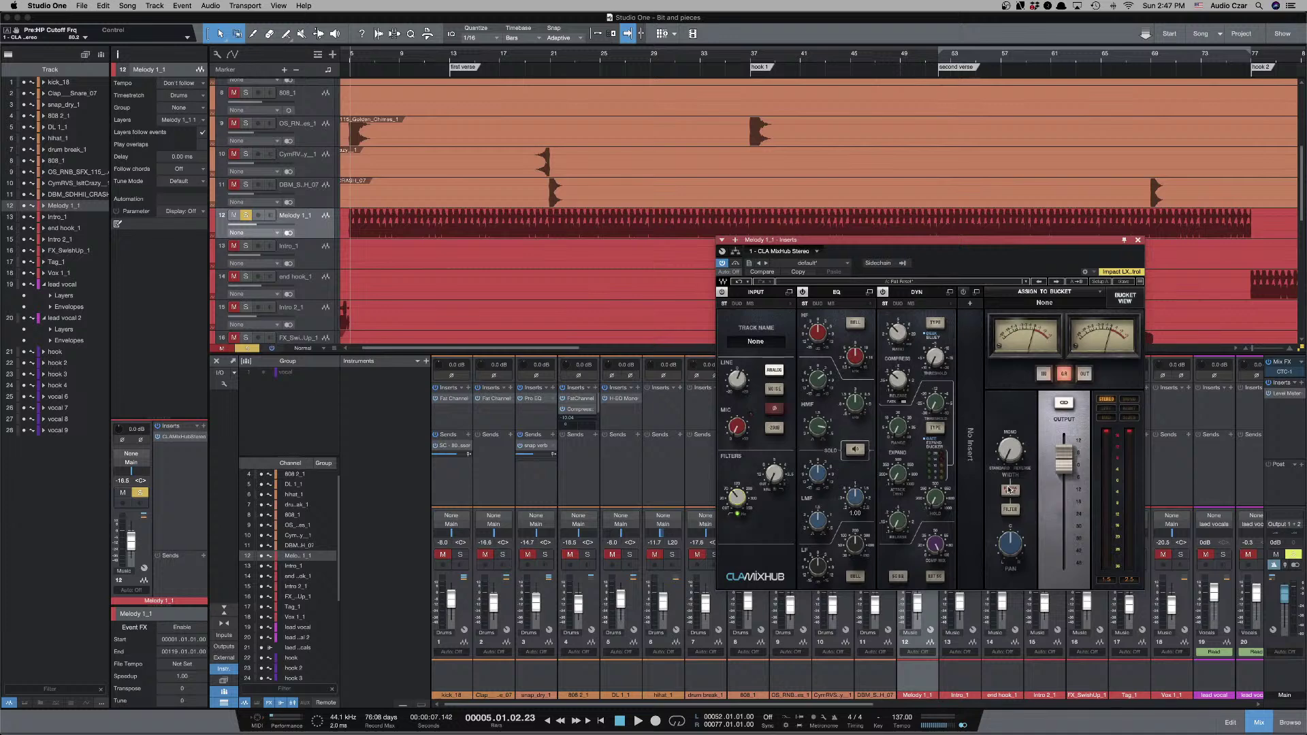
# Compare the soloed melody with MixHub's extra width on and off during playback, leaving it off.
pyautogui.press('space')
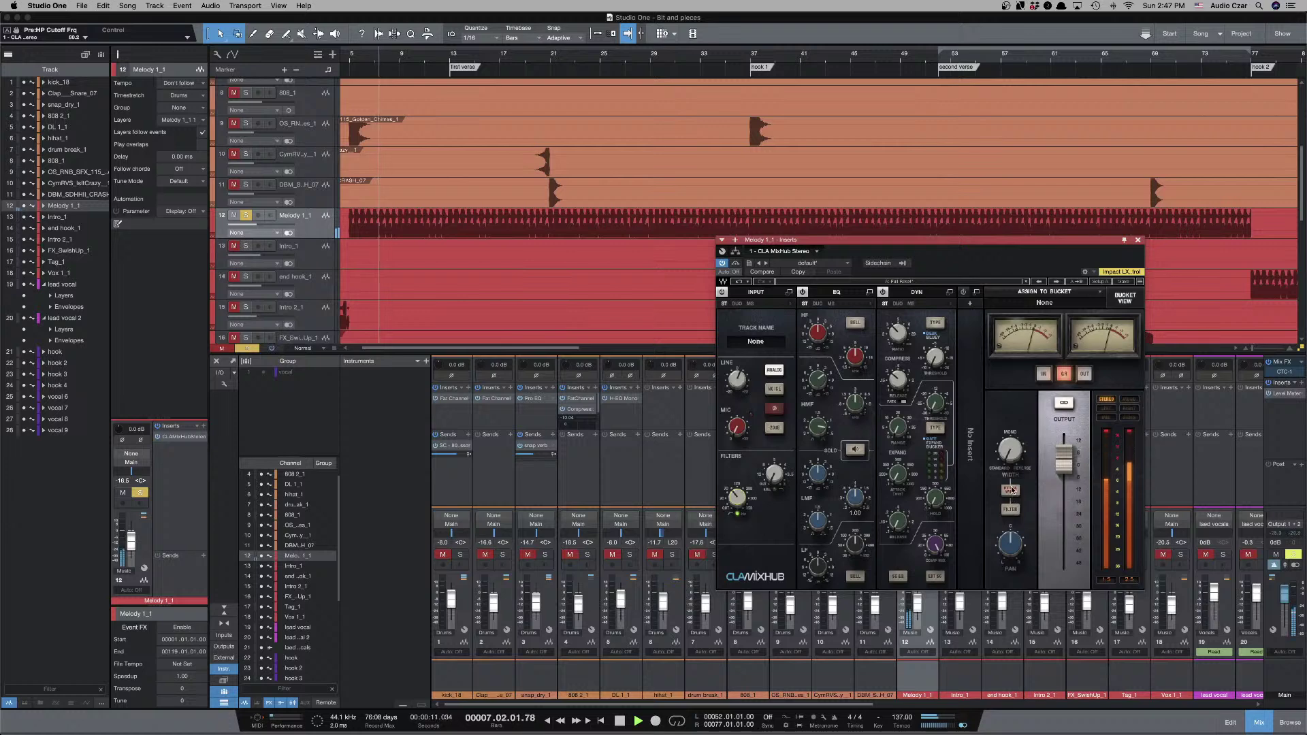
pyautogui.click(1011, 490)
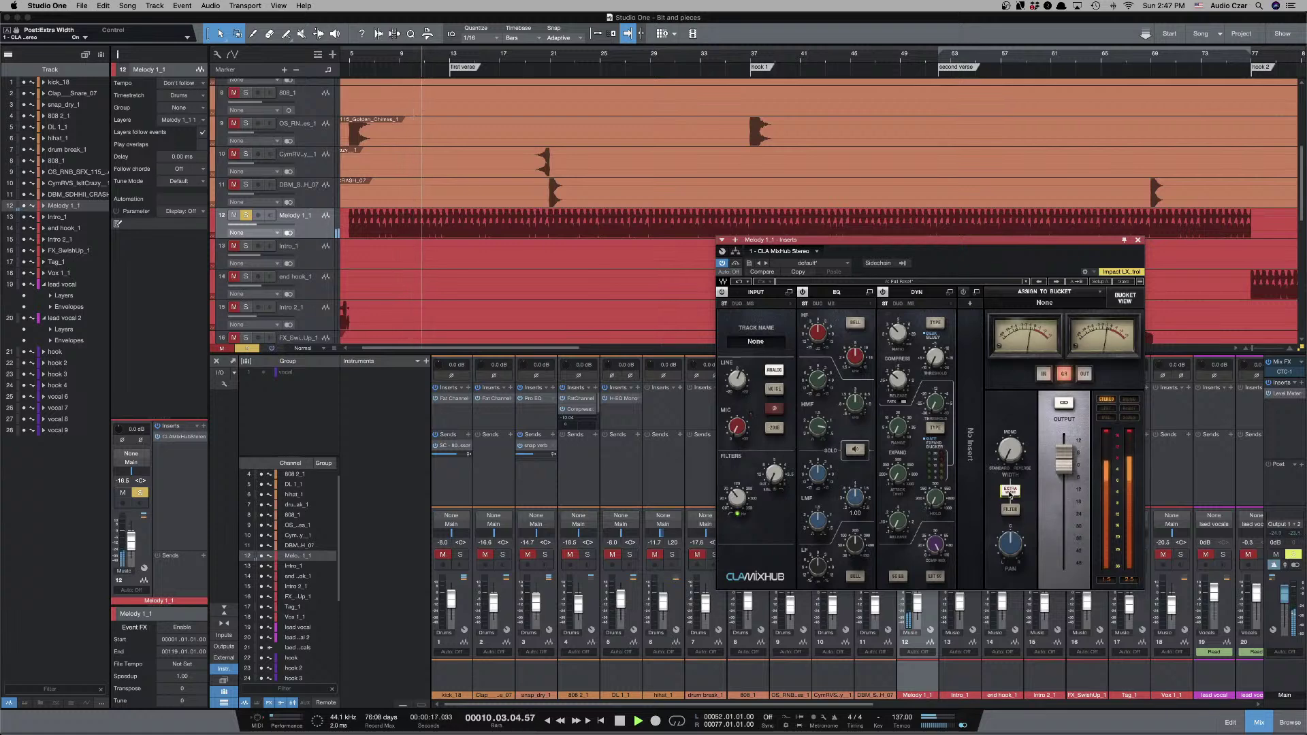
pyautogui.click(1010, 491)
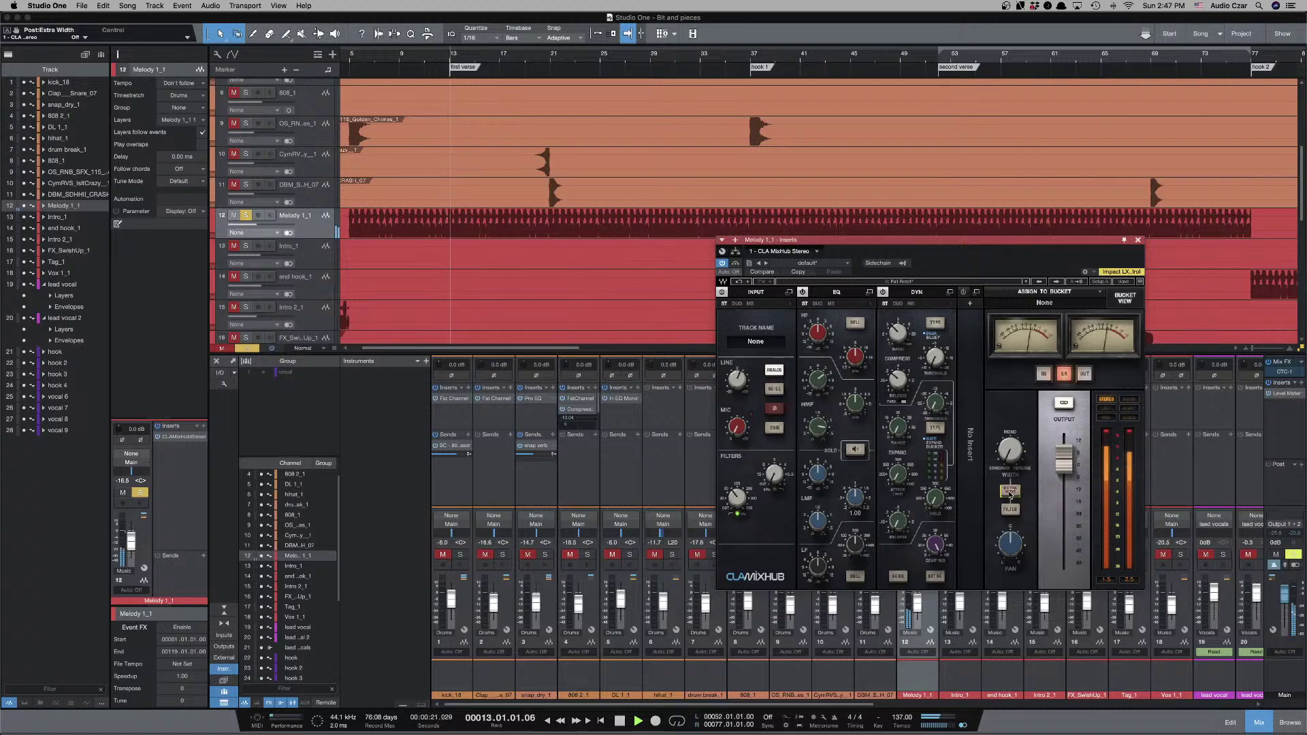
pyautogui.click(1010, 493)
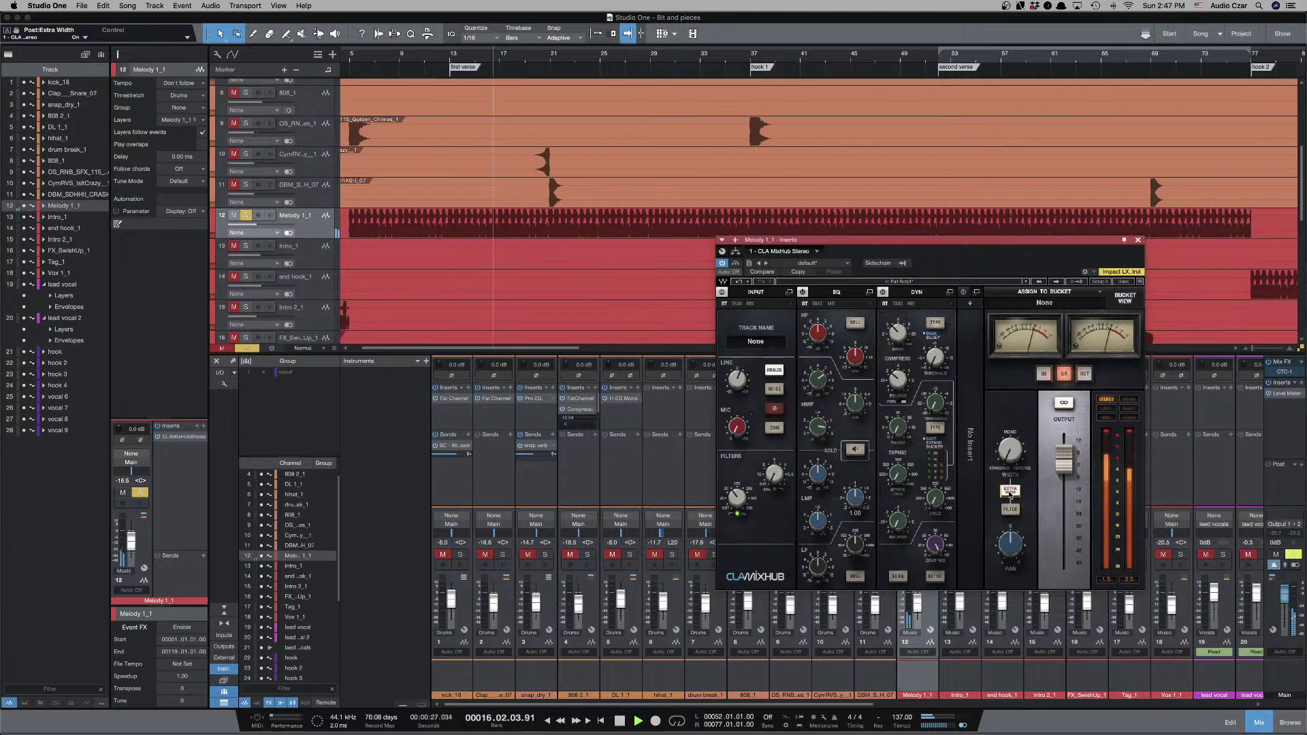
pyautogui.press('space')
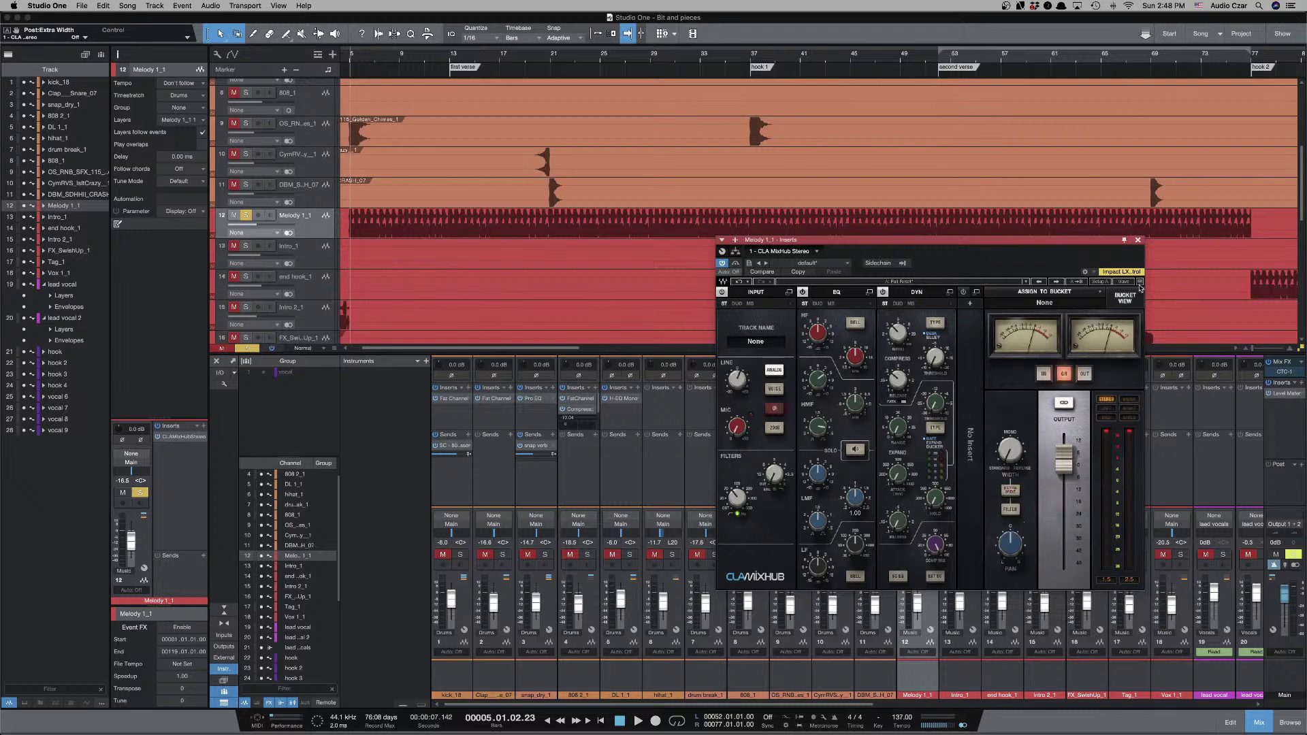
# Close the MixHub window, unsolo Melody 1_1 and play the full mix to hear the melody in context.
pyautogui.click(1138, 241)
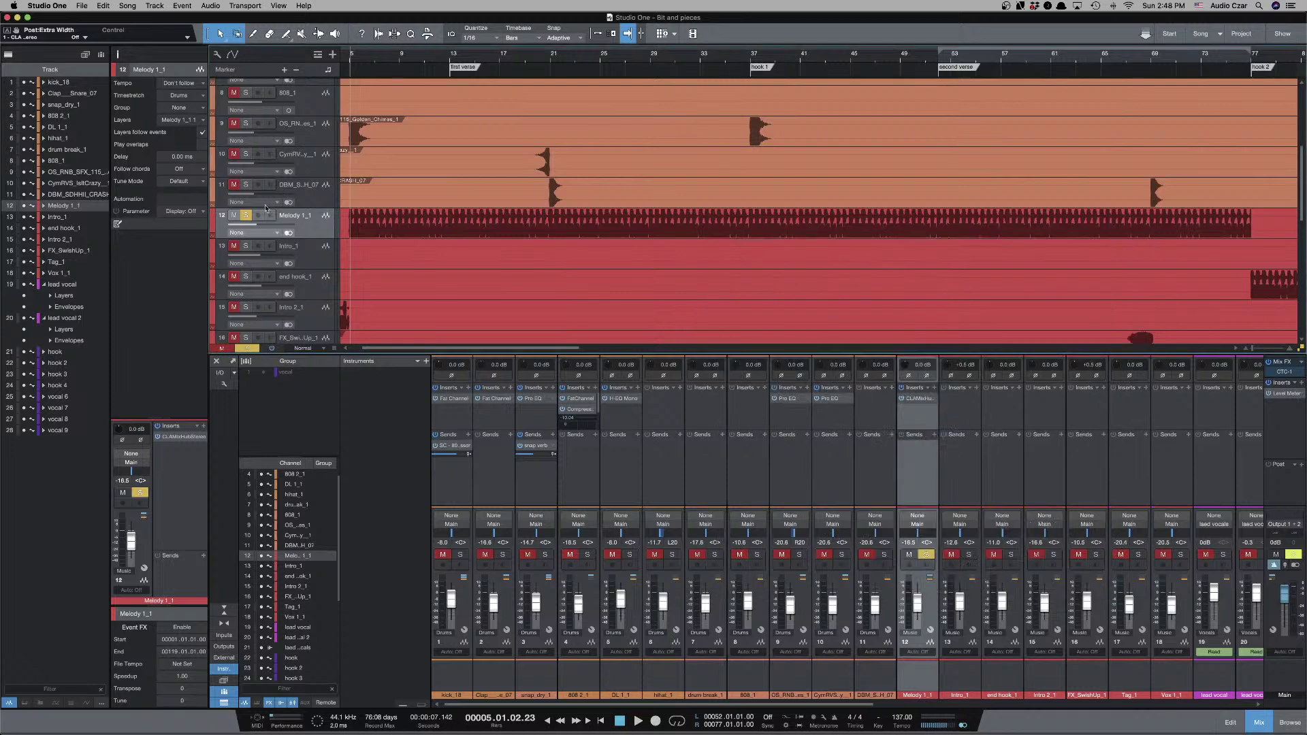
pyautogui.click(243, 216)
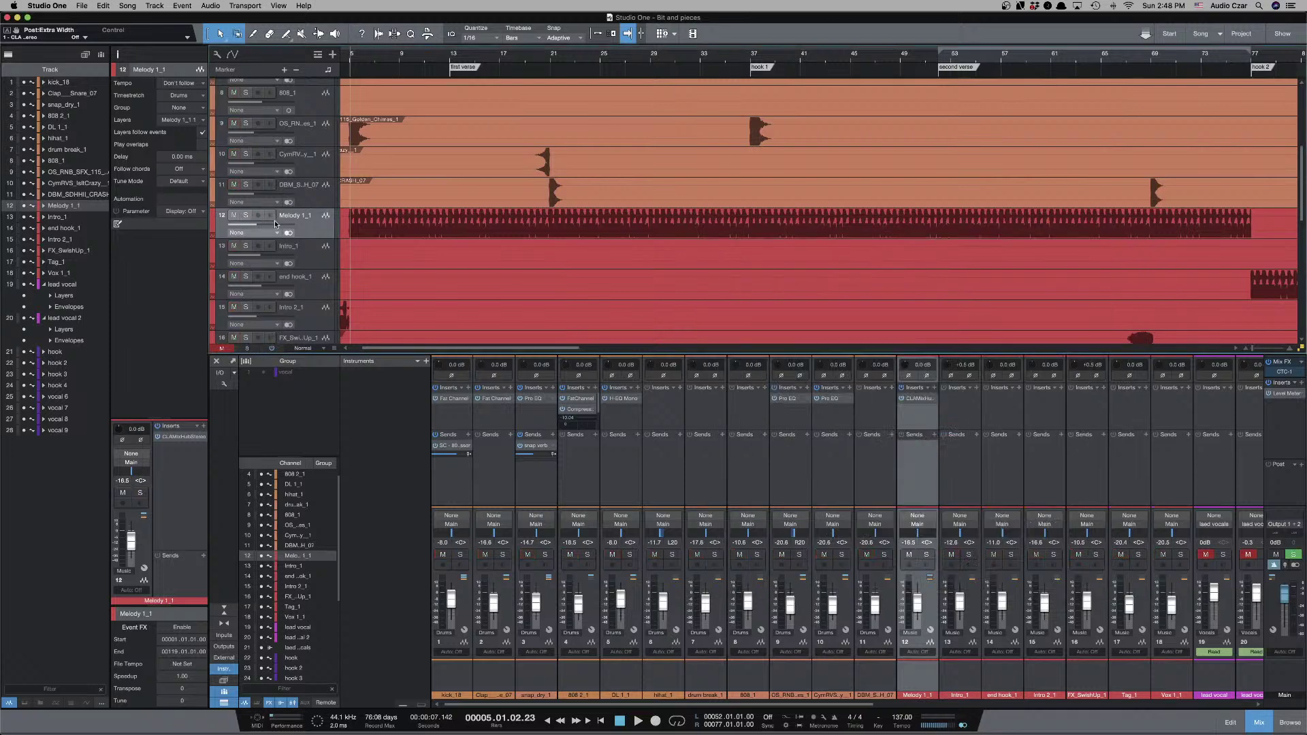
pyautogui.press('space')
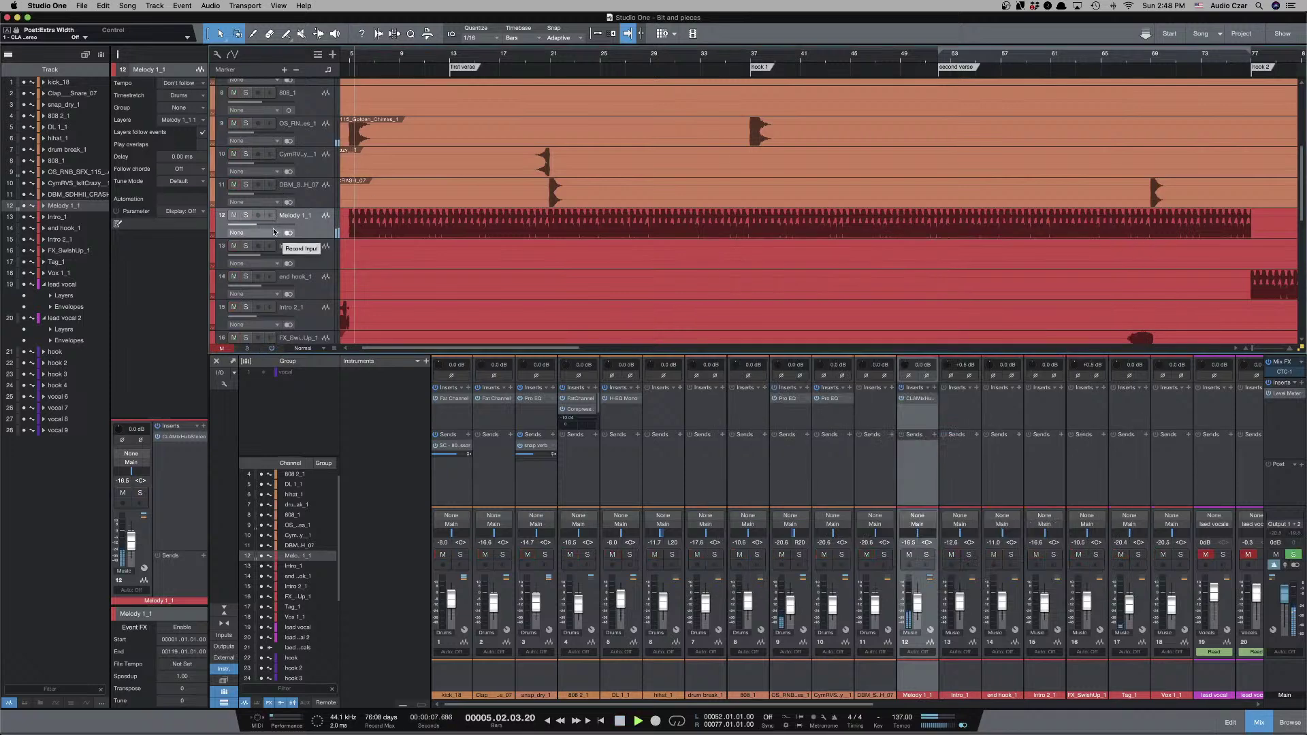
pyautogui.moveTo(276, 225)
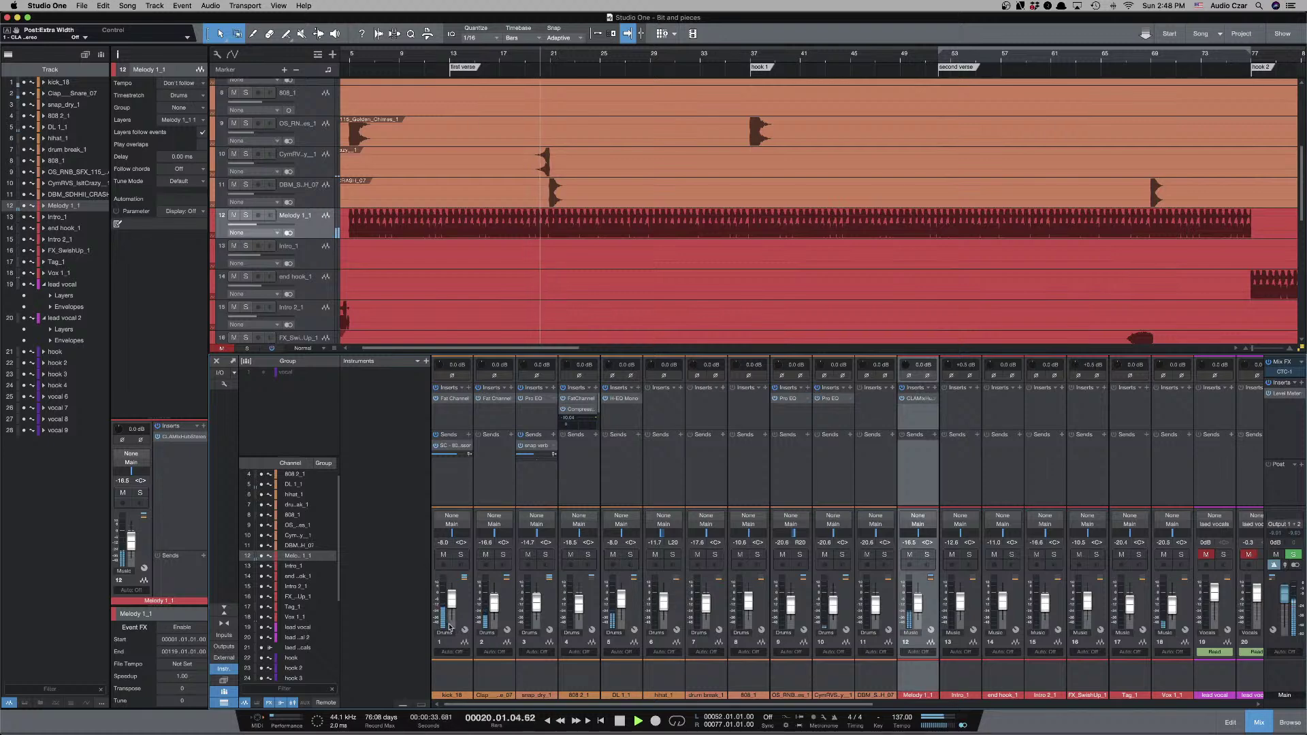
# Lower the kick_18 channel's level to about -9.5 dB while the full mix plays.
pyautogui.click(463, 591)
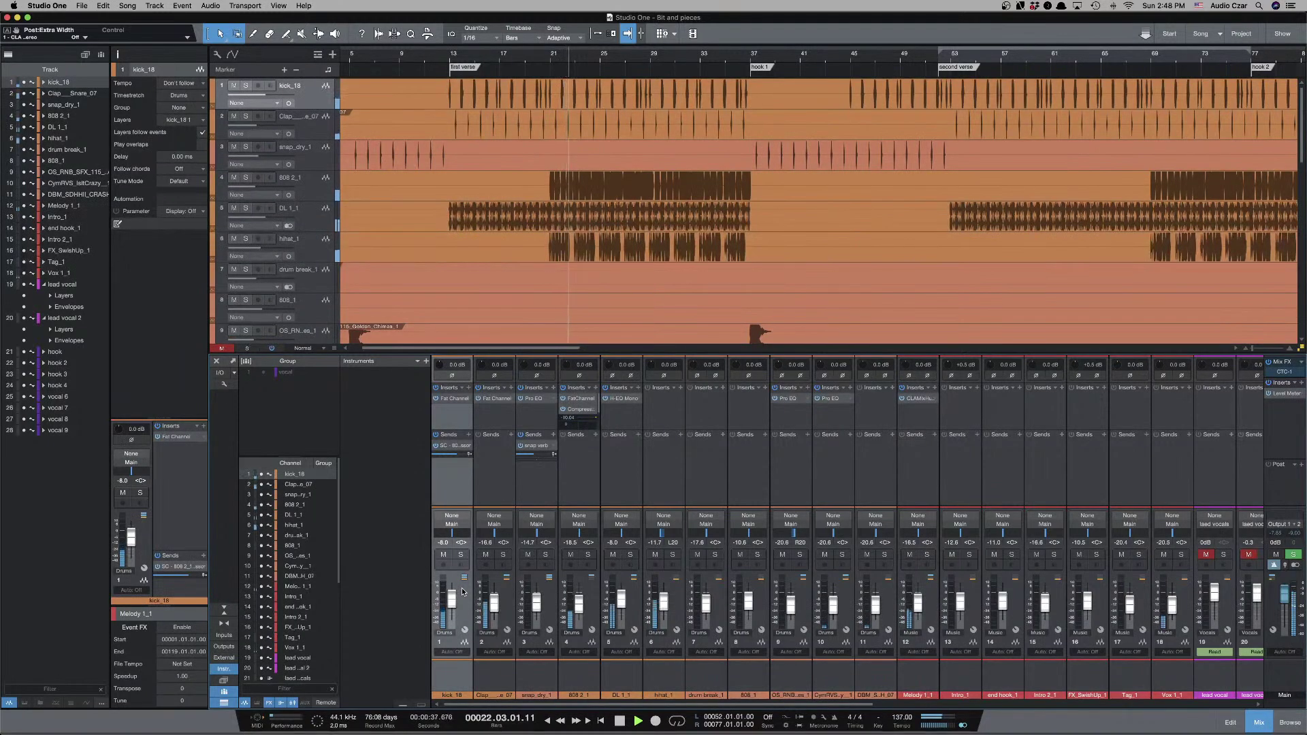
pyautogui.scroll(-4, 463, 591)
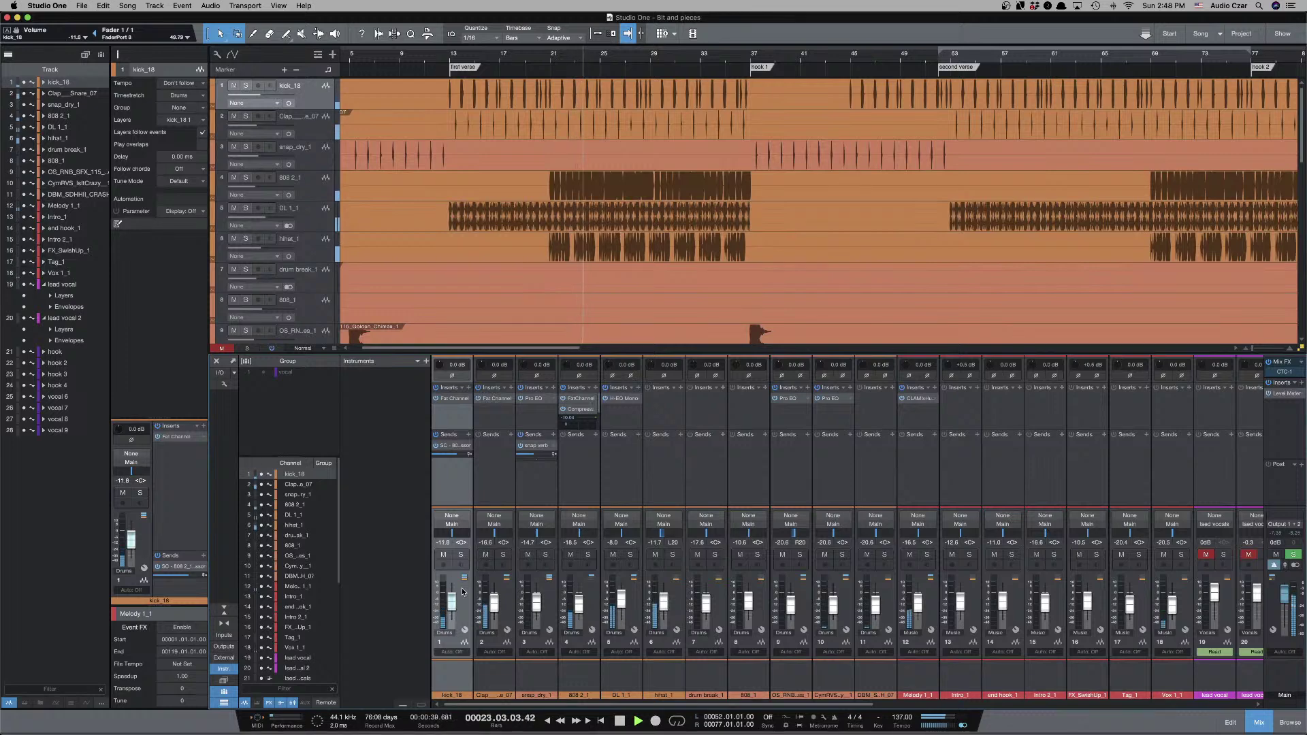
pyautogui.scroll(1, 463, 591)
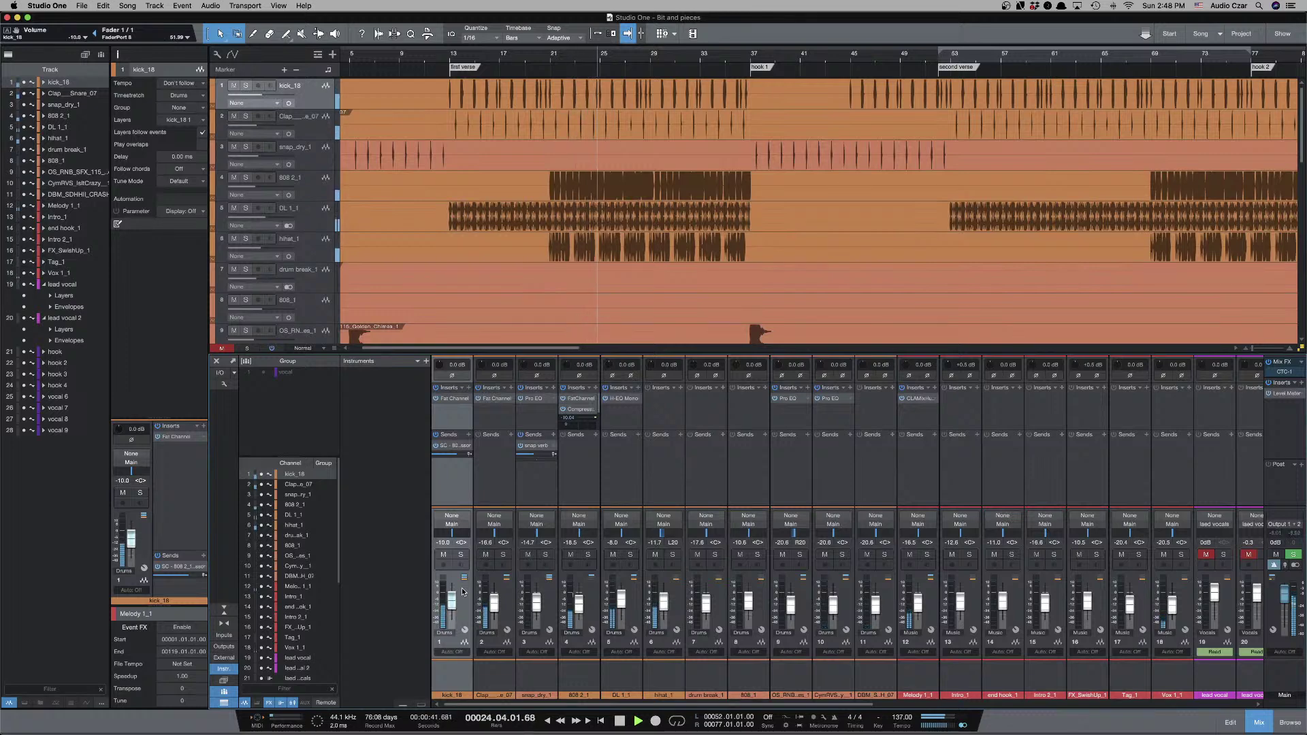
pyautogui.scroll(1, 463, 591)
pyautogui.scroll(-3, 730, 249)
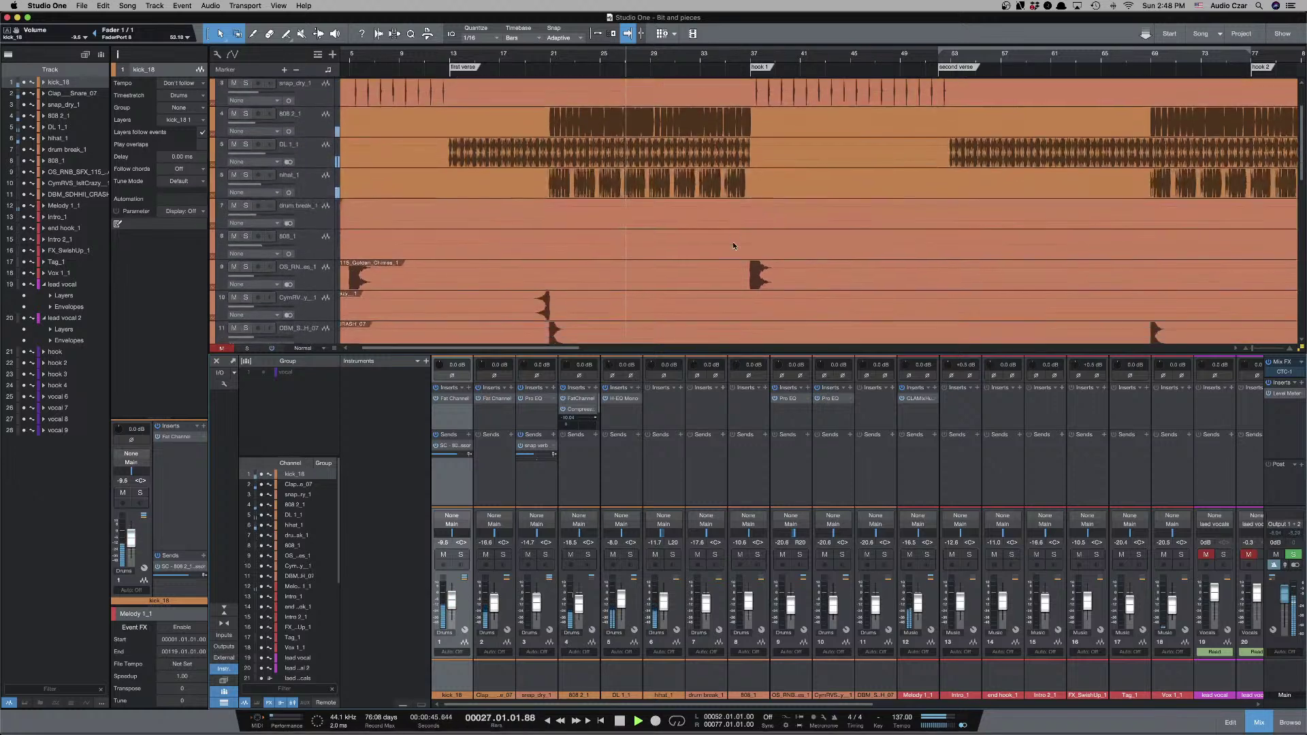
# Lower the clap/snare channel's level to about -19.8 dB during playback.
pyautogui.scroll(-2, 729, 249)
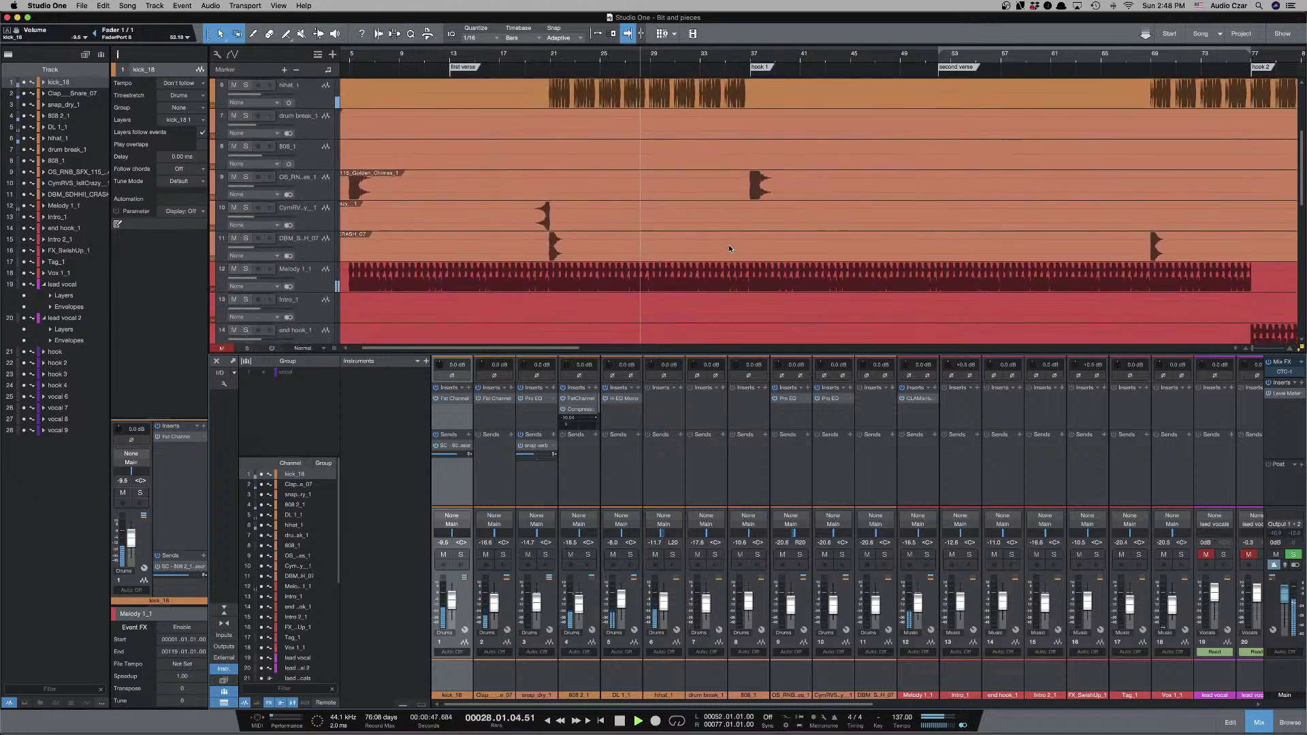
pyautogui.click(498, 489)
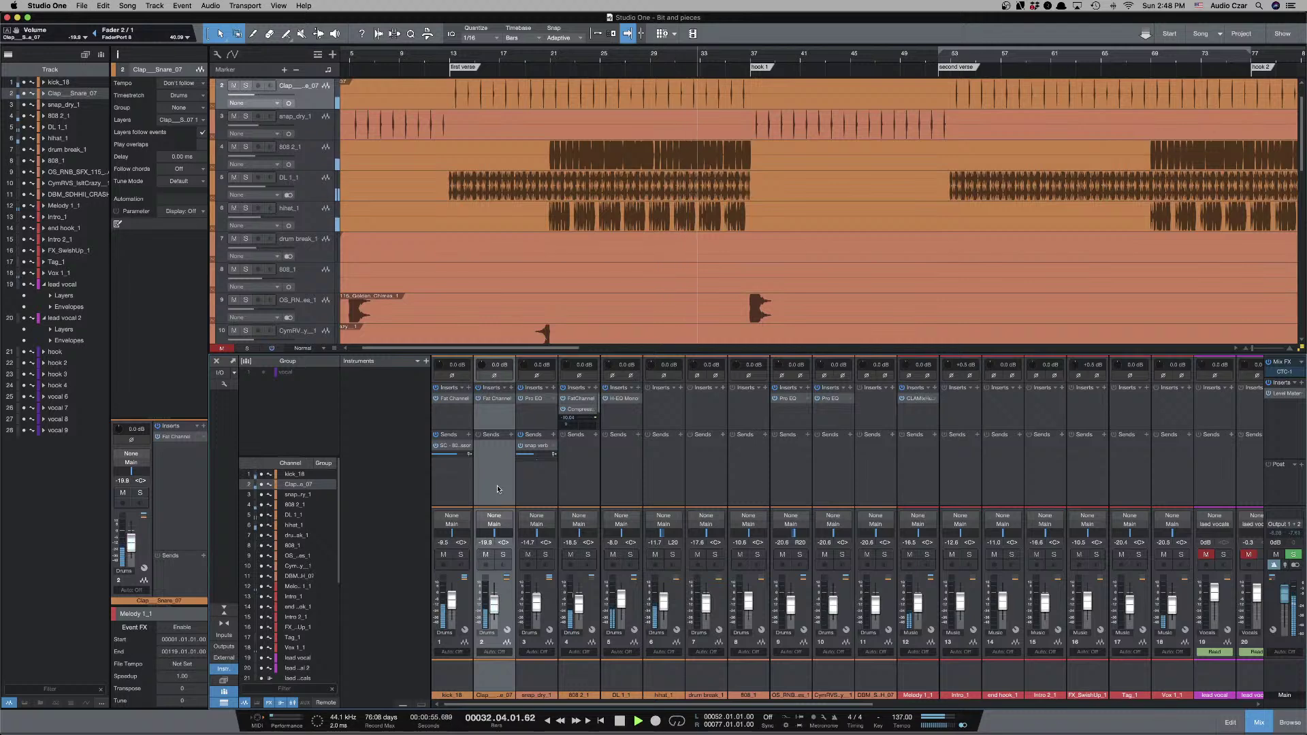
pyautogui.scroll(-6, 713, 335)
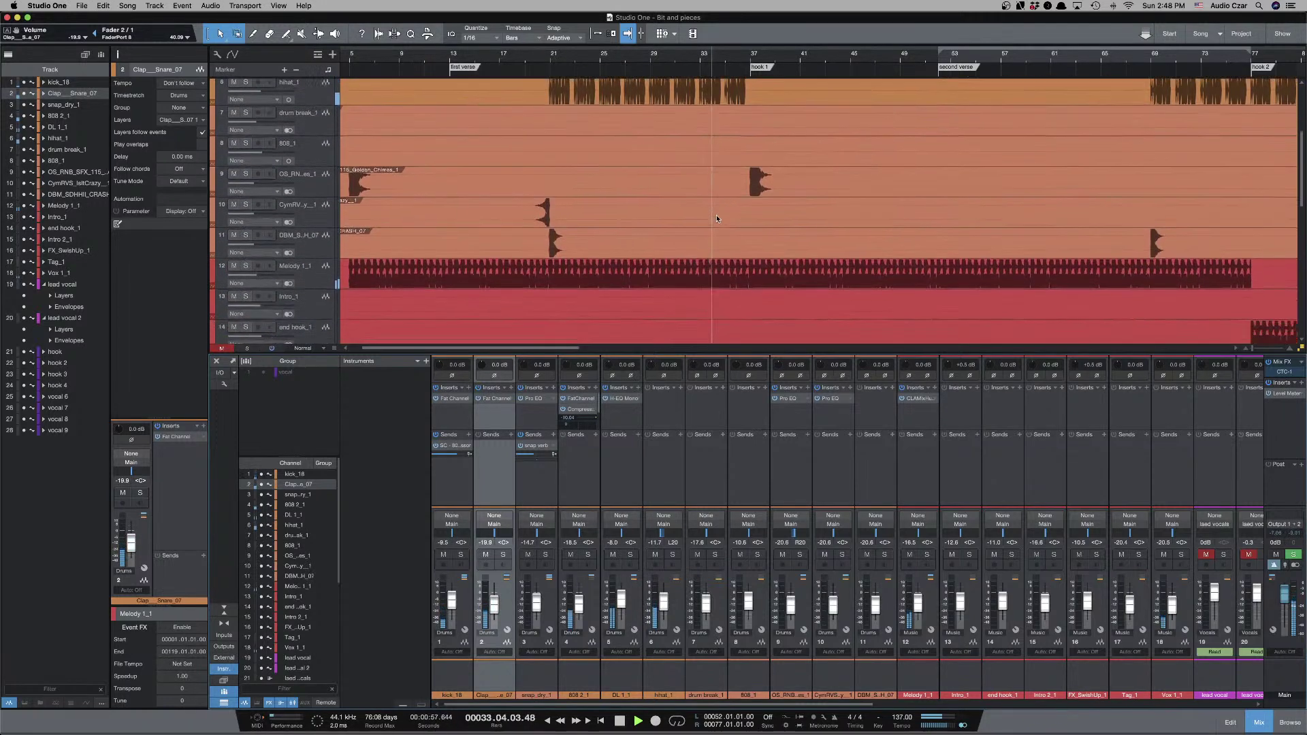
# Stop playback and examine the music tracks across the whole arrangement, selecting the end hook_1, Intro_1 and Melody 1_1 parts in turn.
pyautogui.press('w')
pyautogui.press('w')
pyautogui.scroll(-4, 716, 218)
pyautogui.scroll(1, 715, 217)
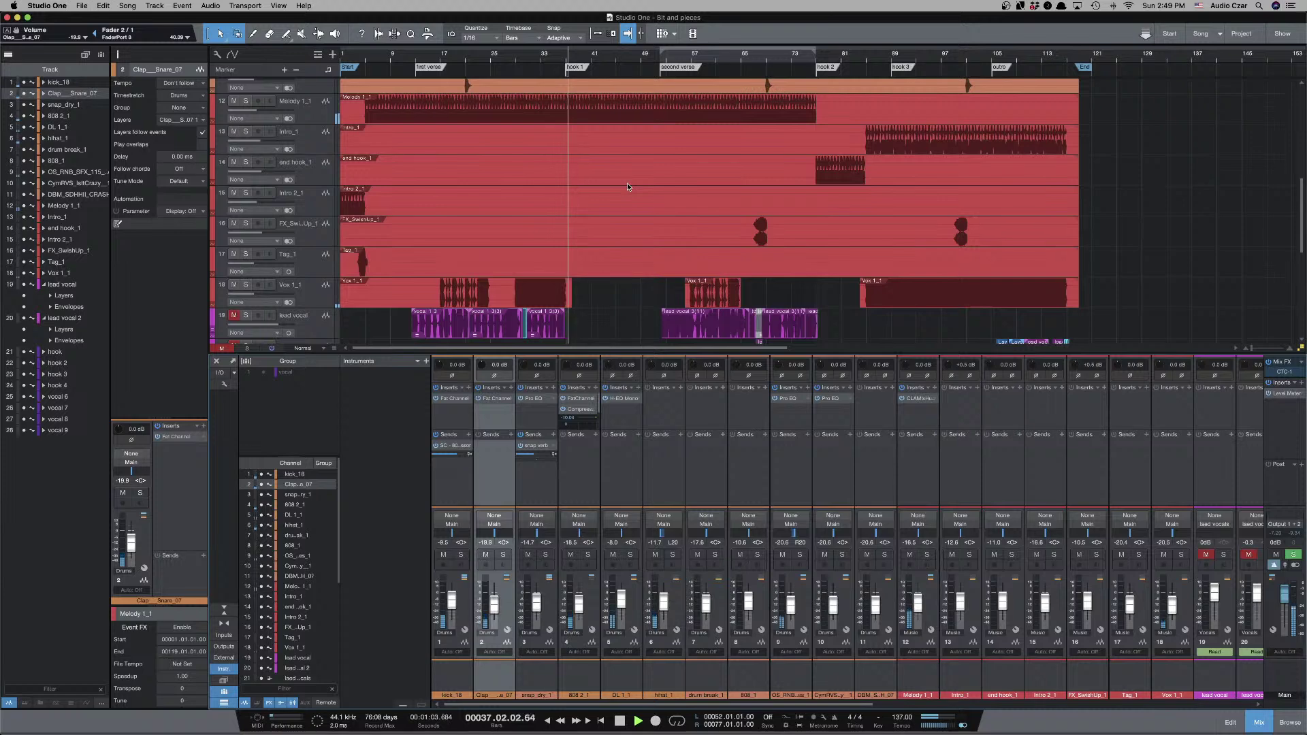
pyautogui.press('space')
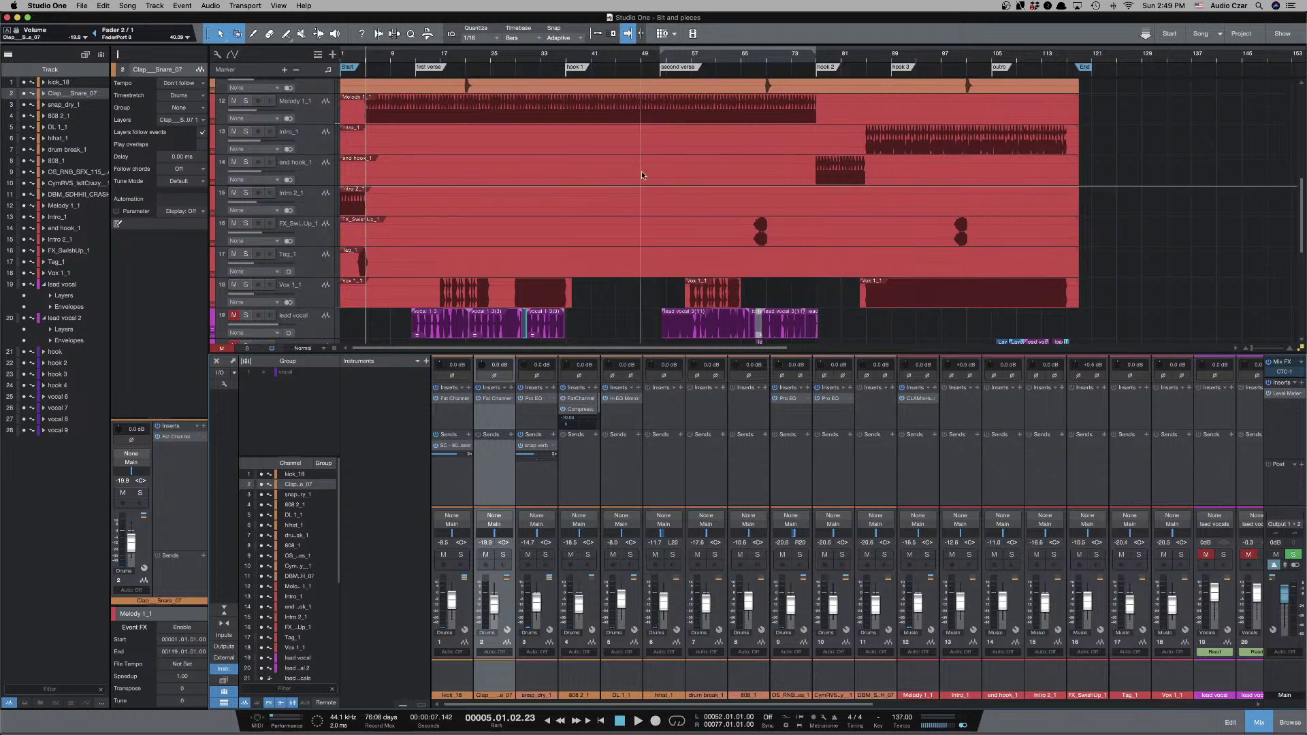
pyautogui.click(773, 179)
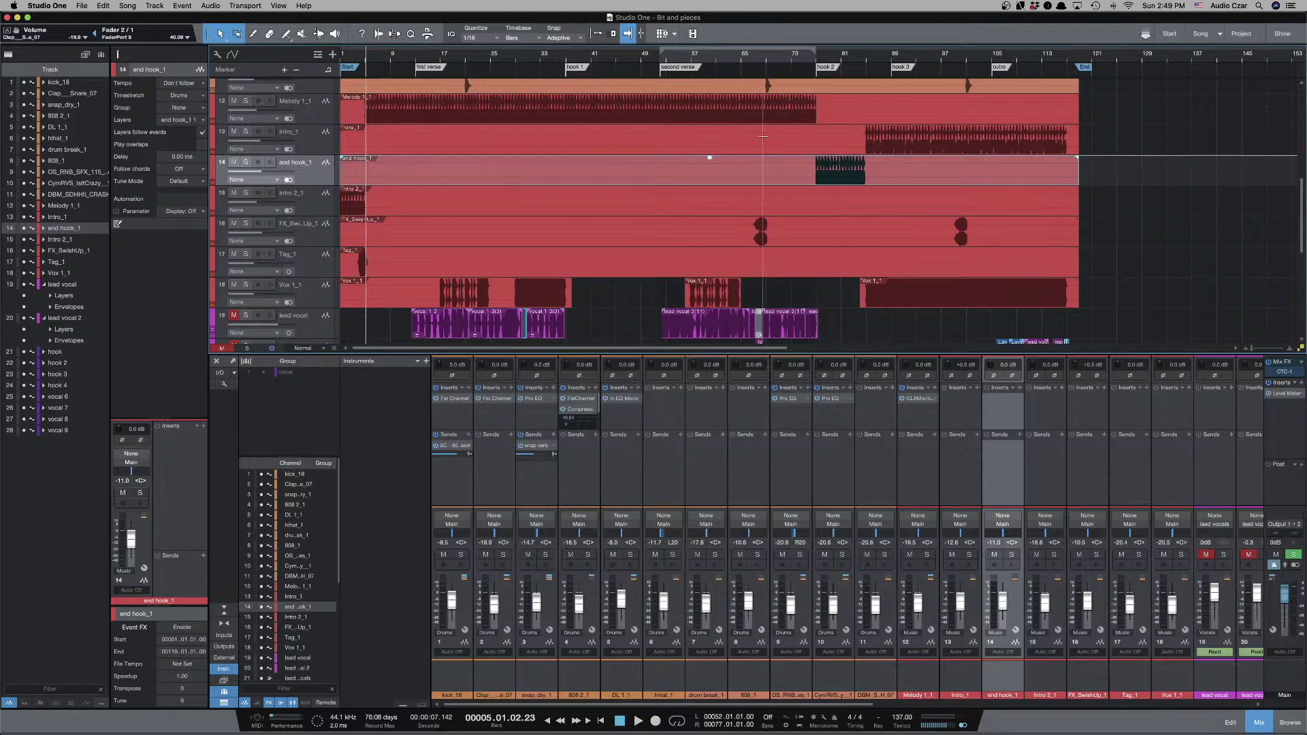
pyautogui.click(322, 146)
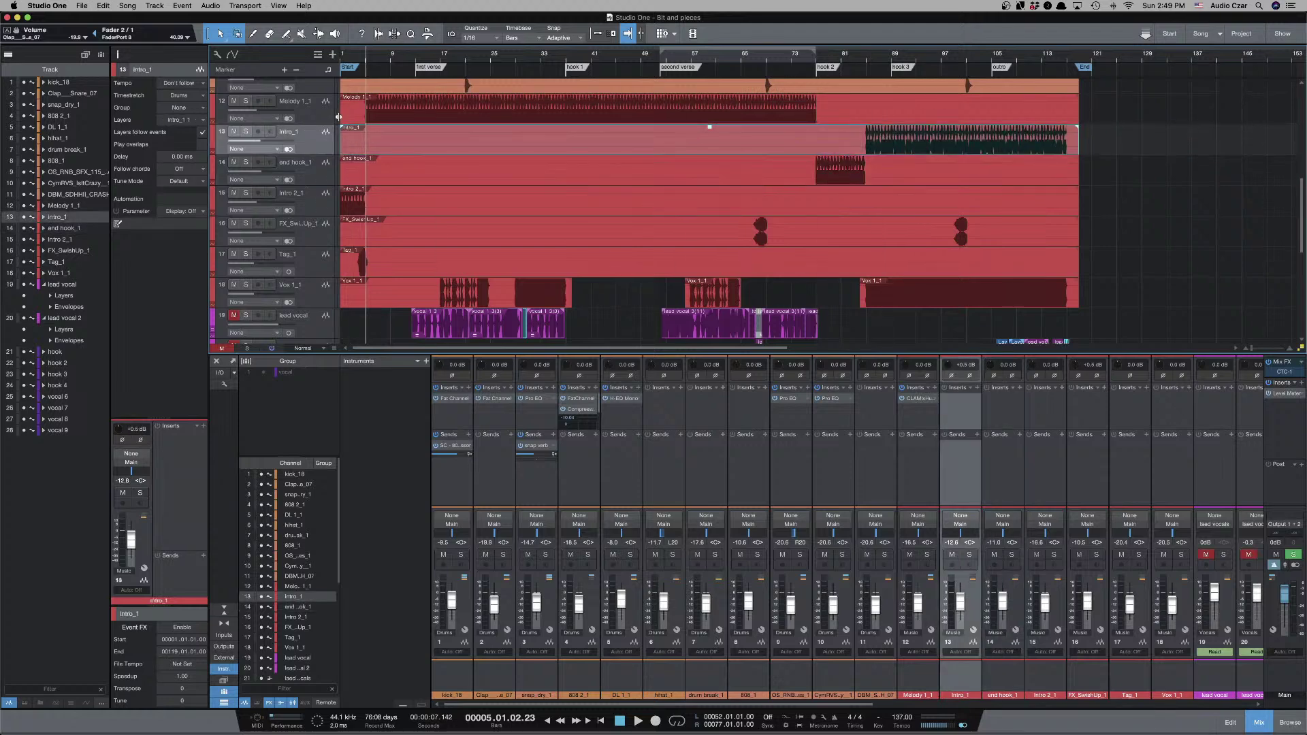
pyautogui.click(449, 117)
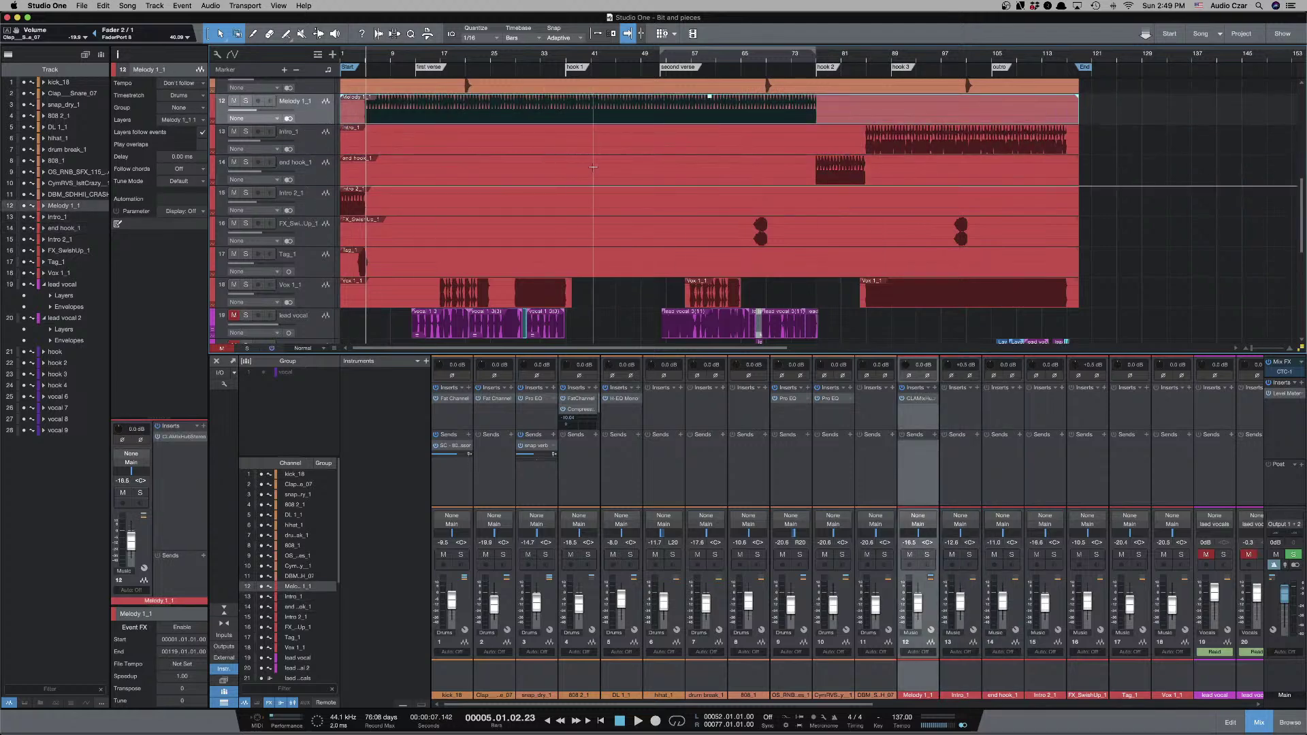
# Solo Melody 1_1 and audition the melody, Intro 2_1, Intro_1 and end hook_1 parts individually to compare their sound.
pyautogui.click(246, 101)
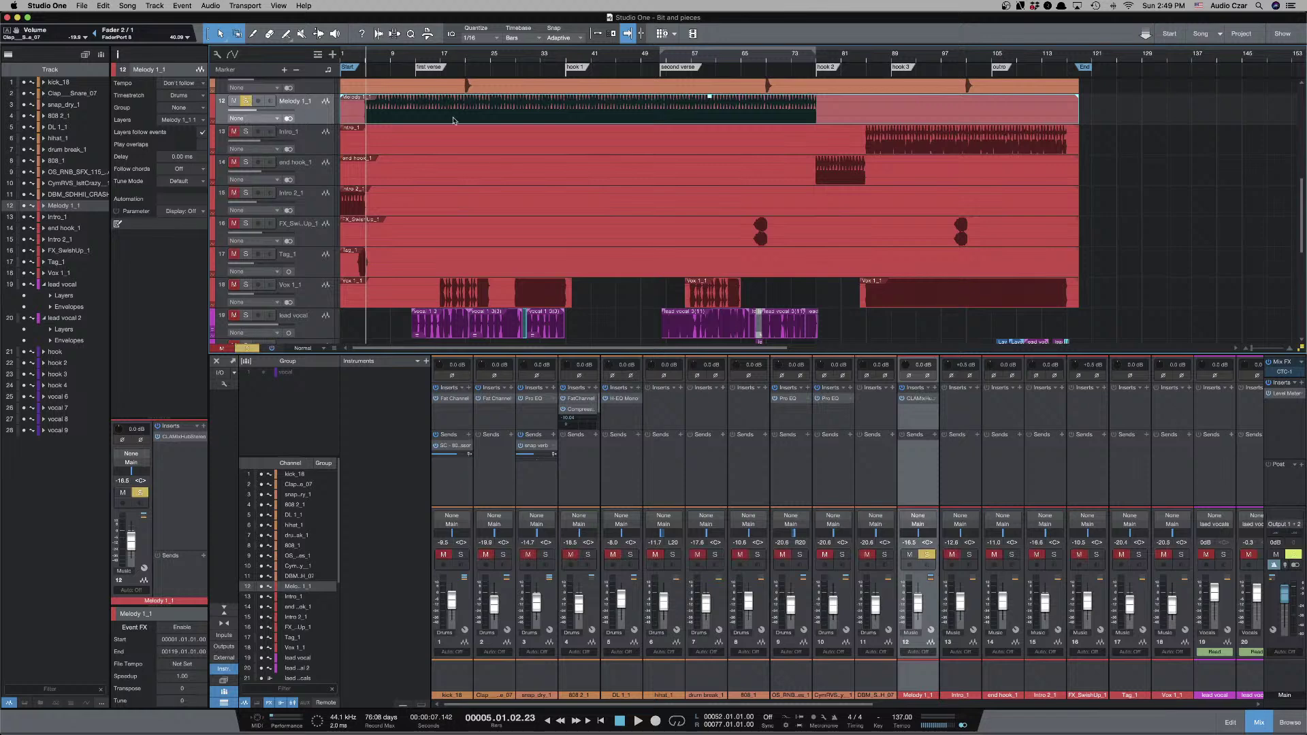
pyautogui.click(660, 59)
pyautogui.press('space')
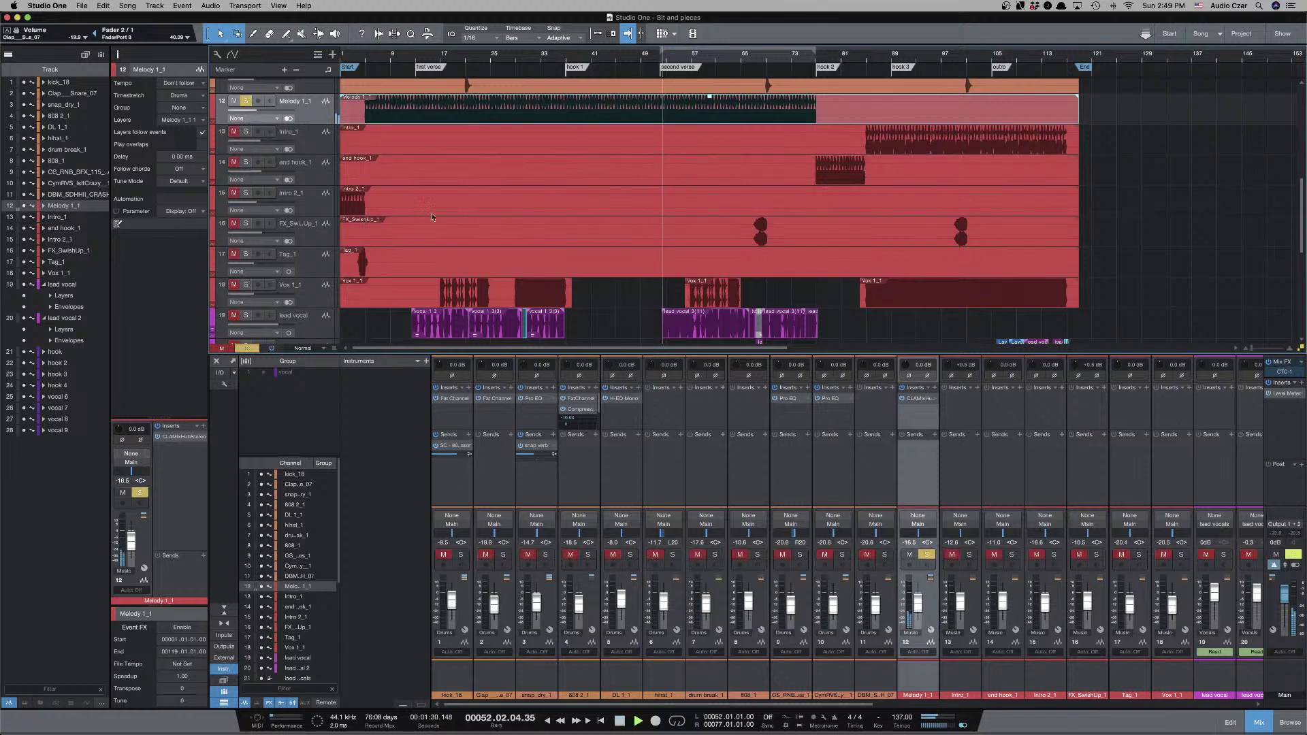
pyautogui.click(347, 197)
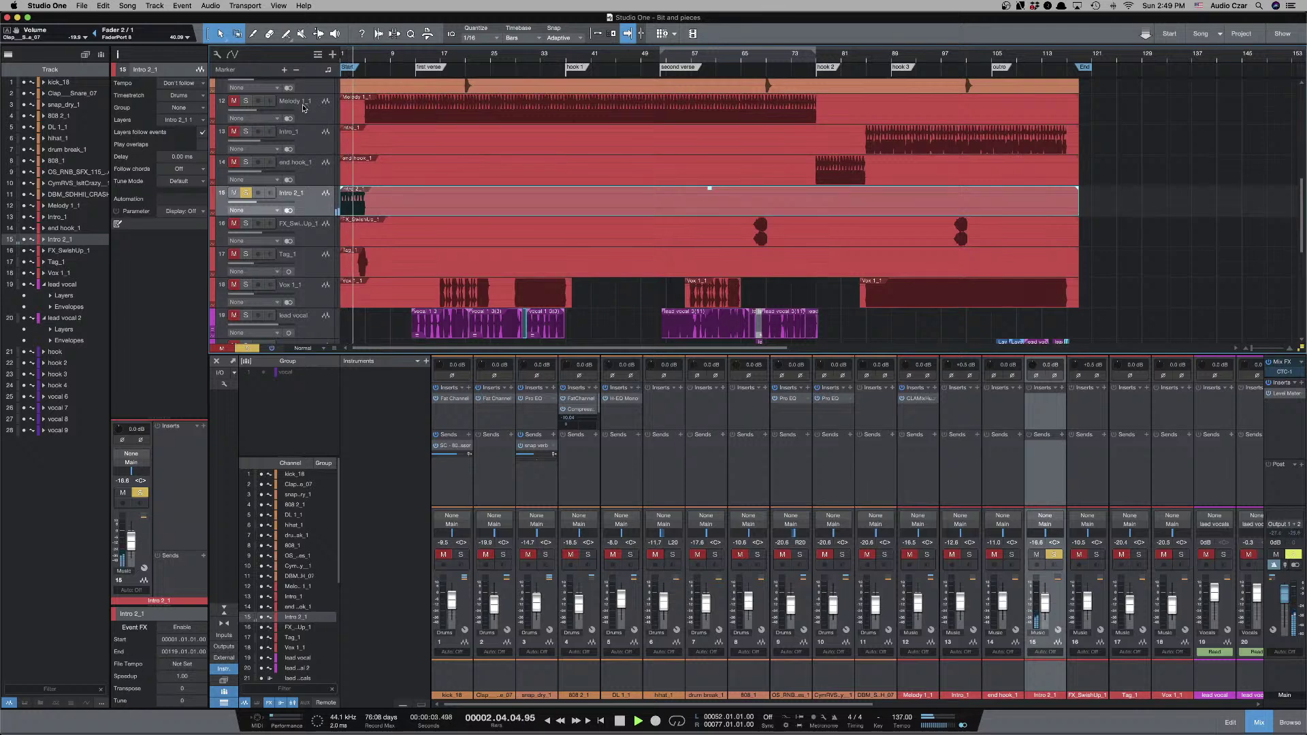
pyautogui.click(368, 108)
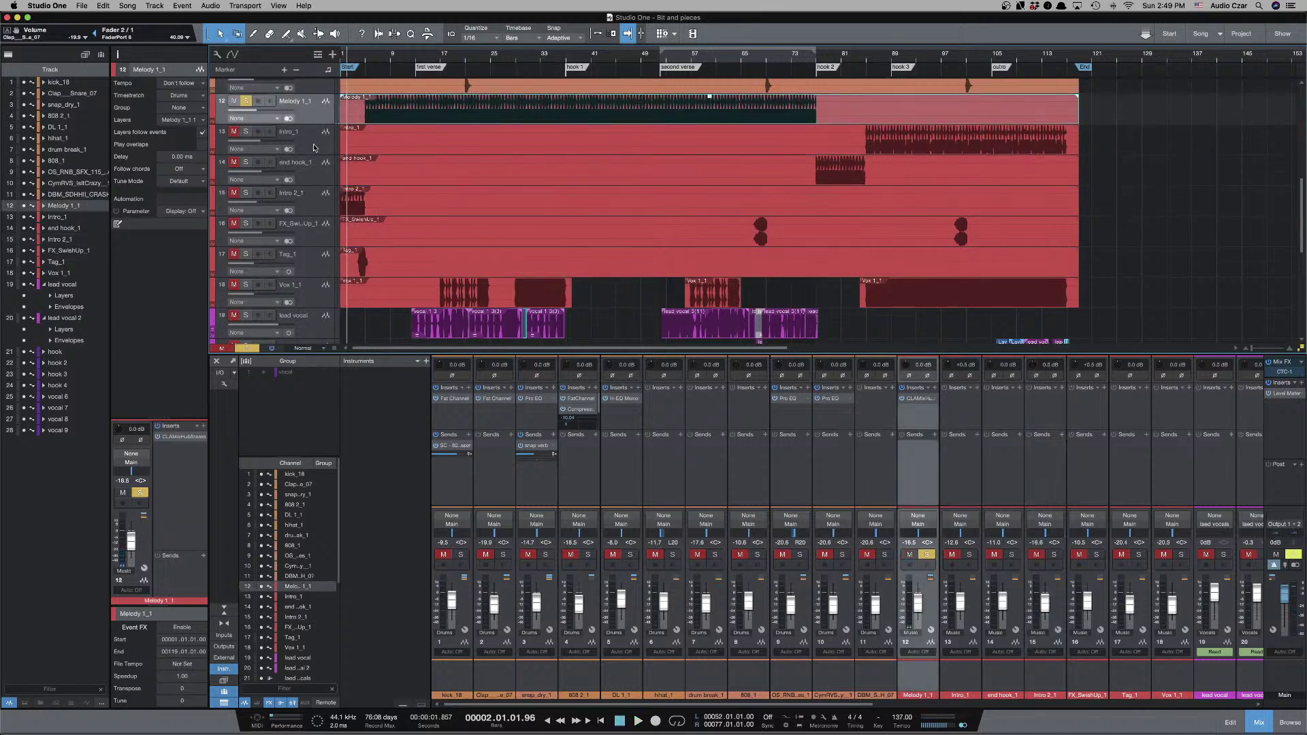
pyautogui.click(912, 136)
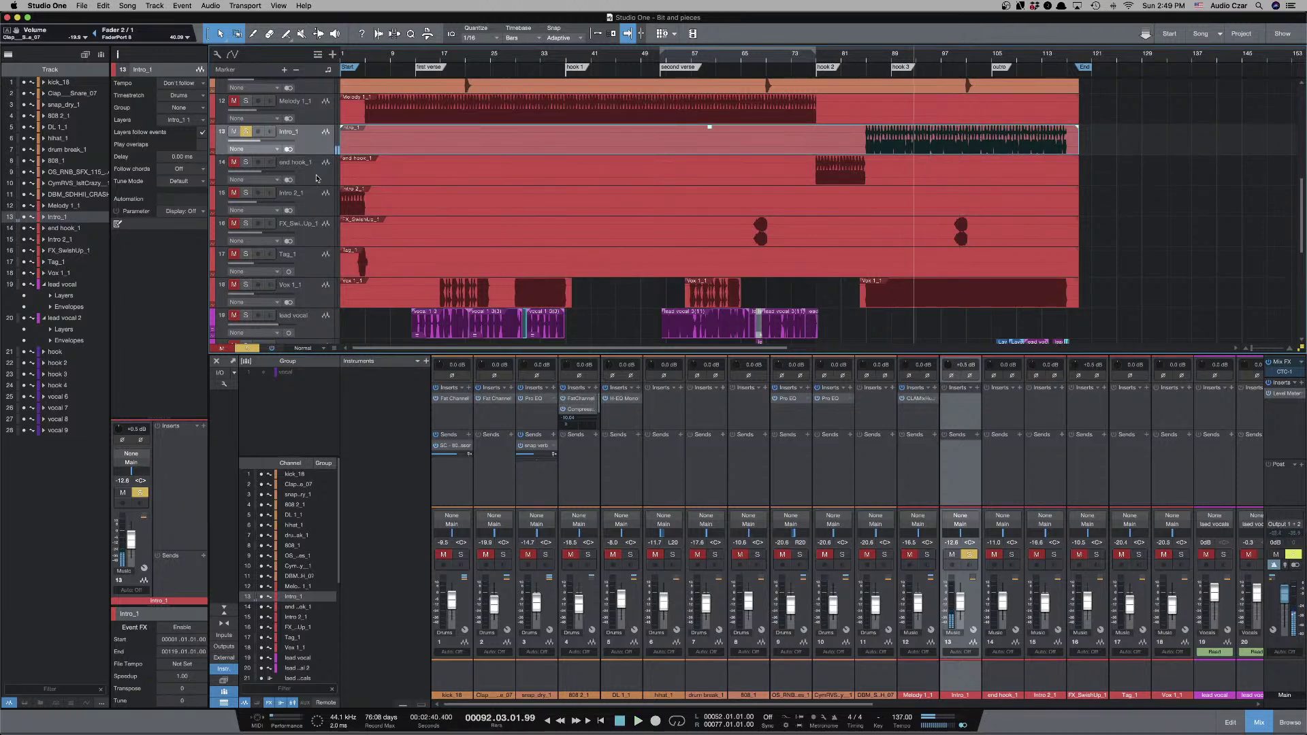
pyautogui.click(842, 167)
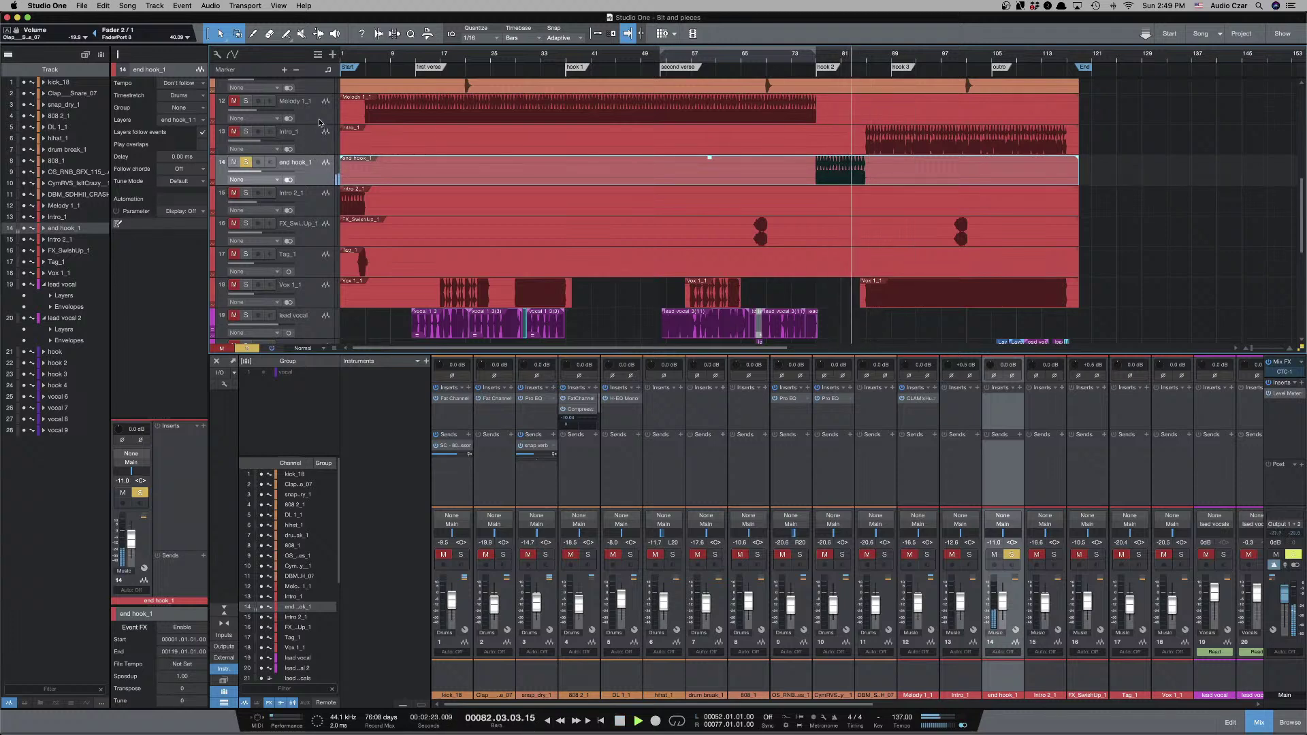
pyautogui.click(763, 118)
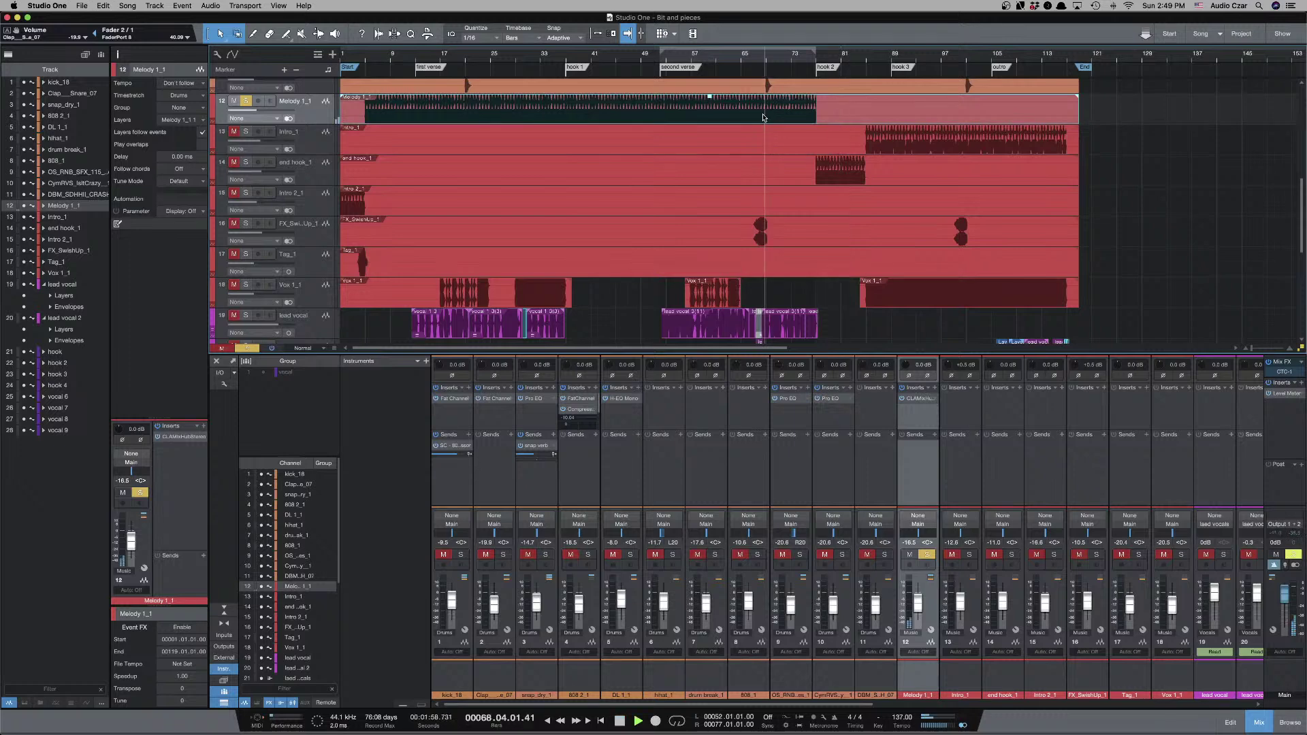
# Stop playback and move the end hook_1 track above Intro_1, directly beneath Melody 1_1.
pyautogui.press('space')
pyautogui.click(313, 171)
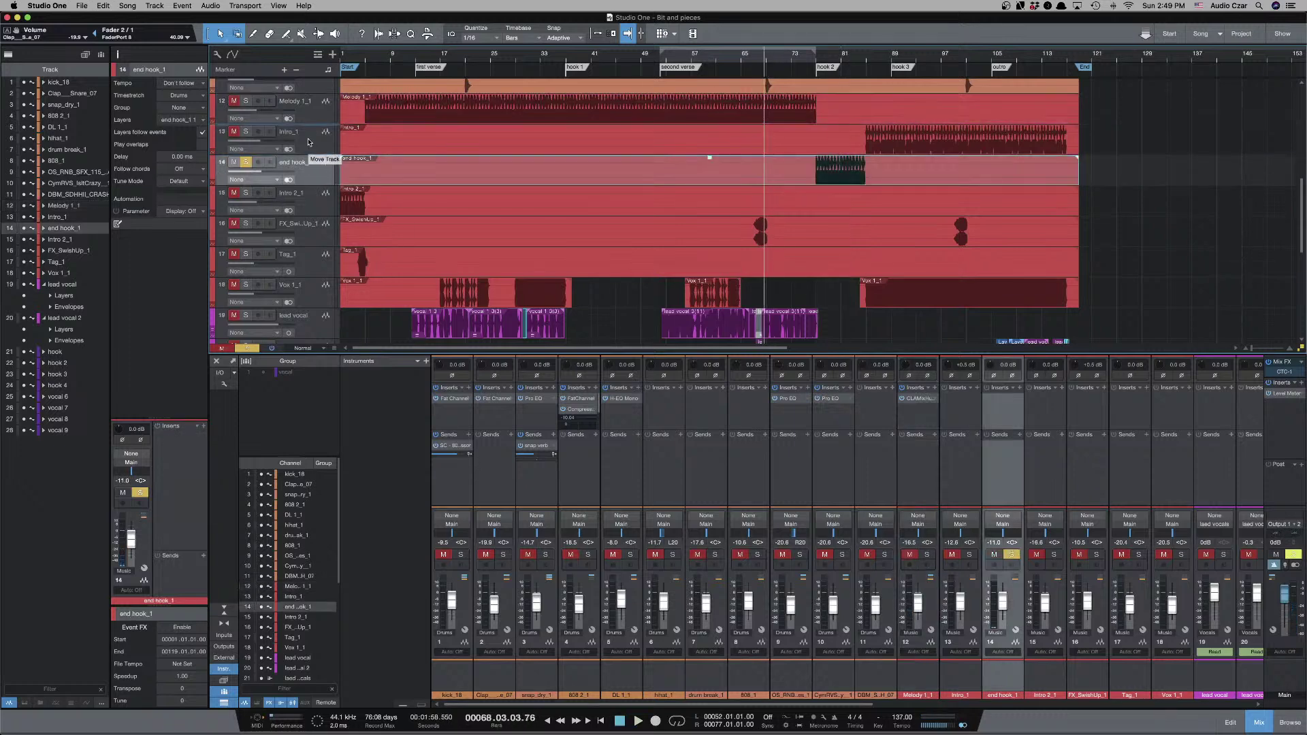
pyautogui.moveTo(309, 141); pyautogui.dragTo(310, 140)
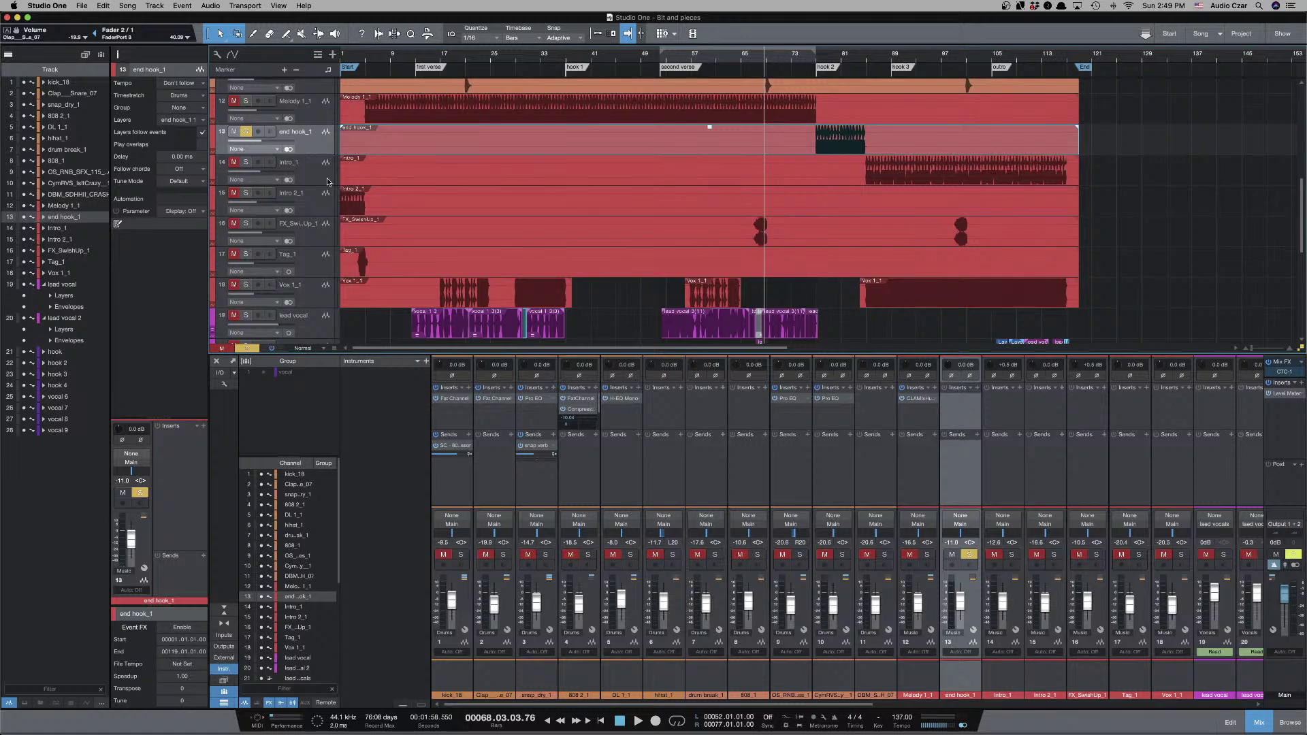
# Route Melody 1_1 and end hook_1 together into a new bus named "melody bus".
pyautogui.click(327, 179)
pyautogui.click(324, 206)
pyautogui.click(312, 142)
pyautogui.keyDown('shift'); pyautogui.click(311, 117); pyautogui.keyUp('shift')
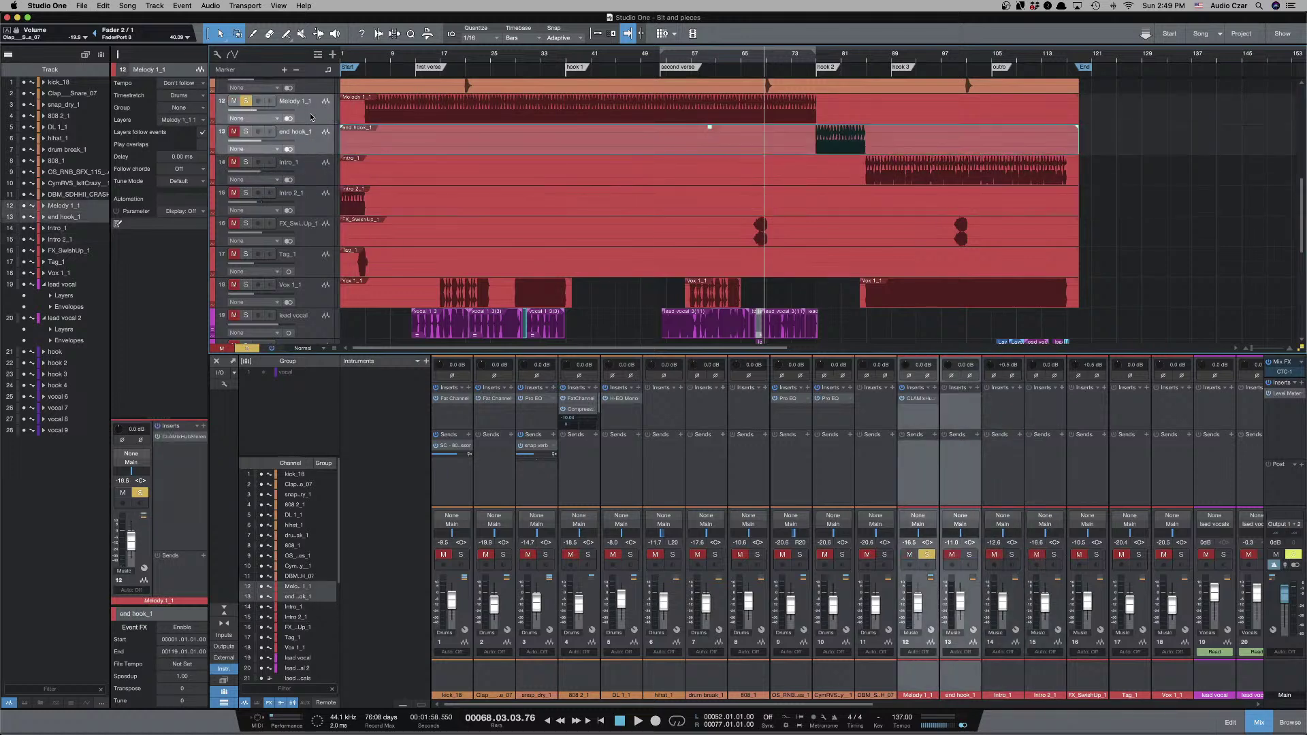
pyautogui.rightClick(922, 471)
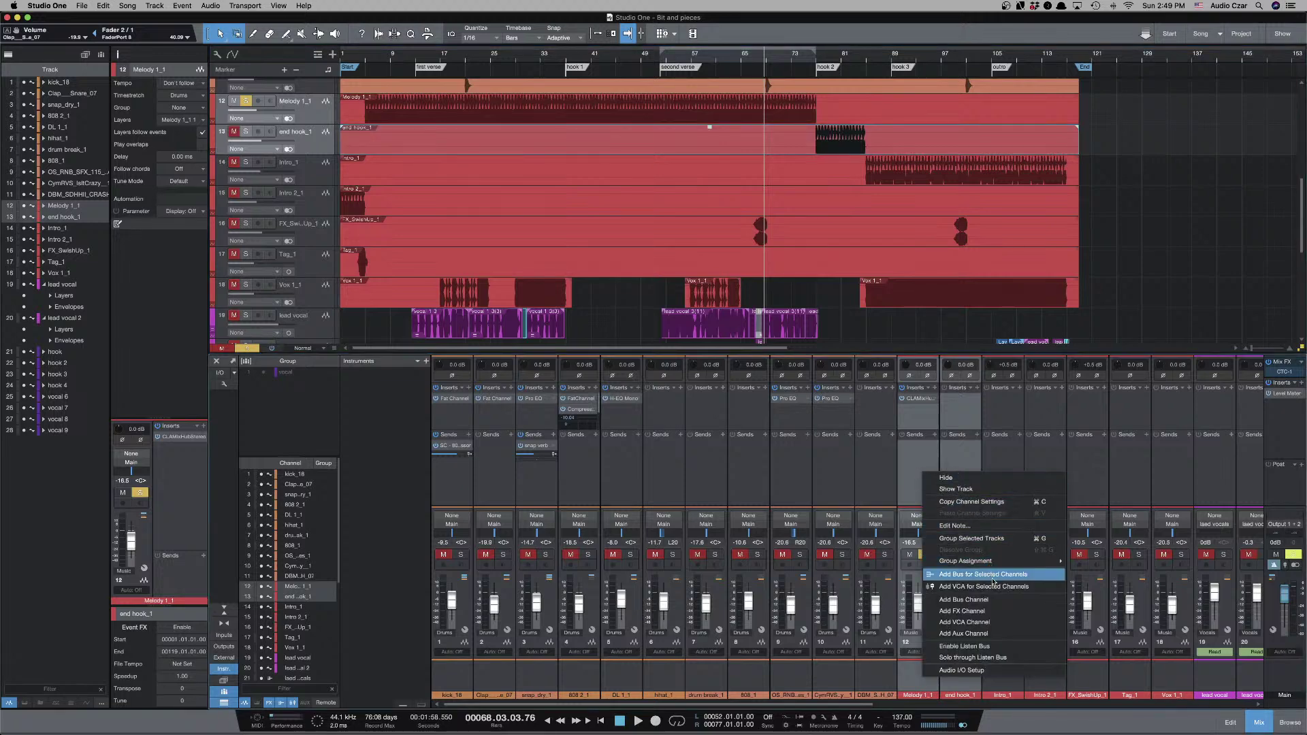
pyautogui.click(990, 576)
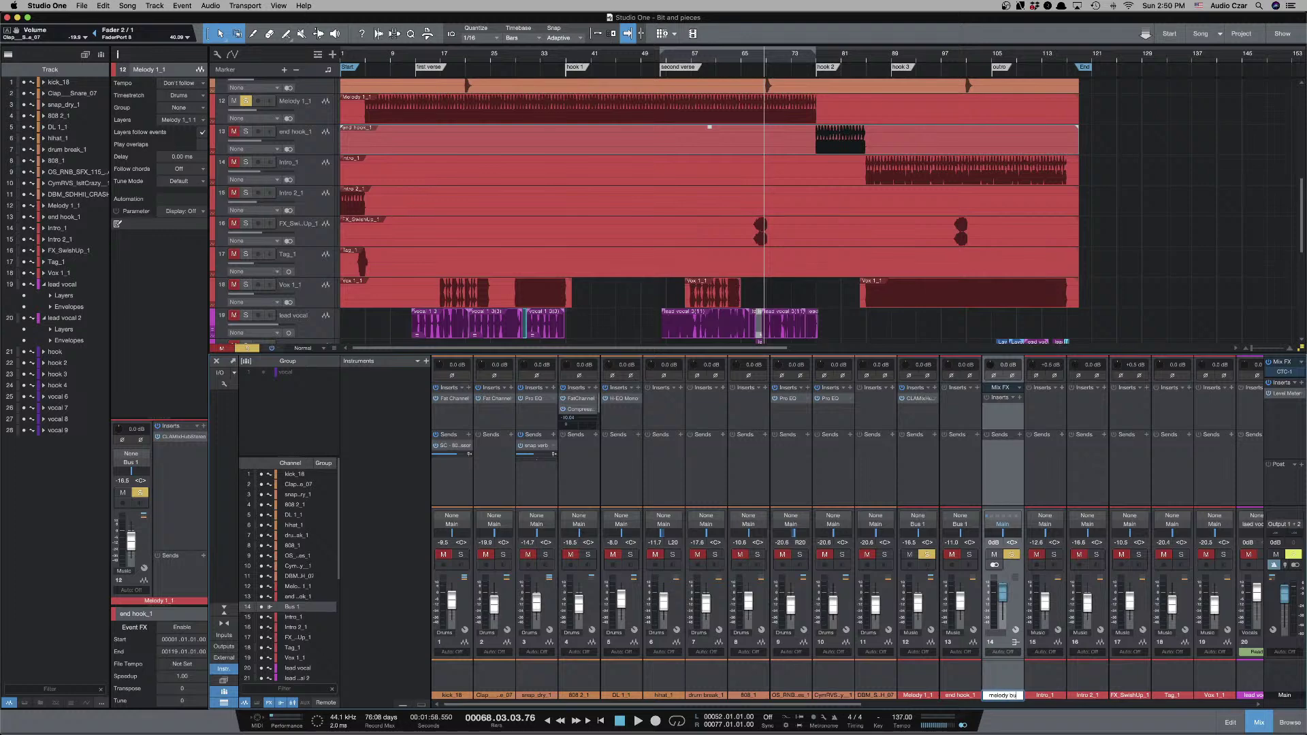
pyautogui.press('Return')
# Move the CLA MixHub insert from Melody 1_1 to the melody bus, removing the original, and unsolo Melody 1_1.
pyautogui.moveTo(972, 410); pyautogui.dragTo(1009, 409)
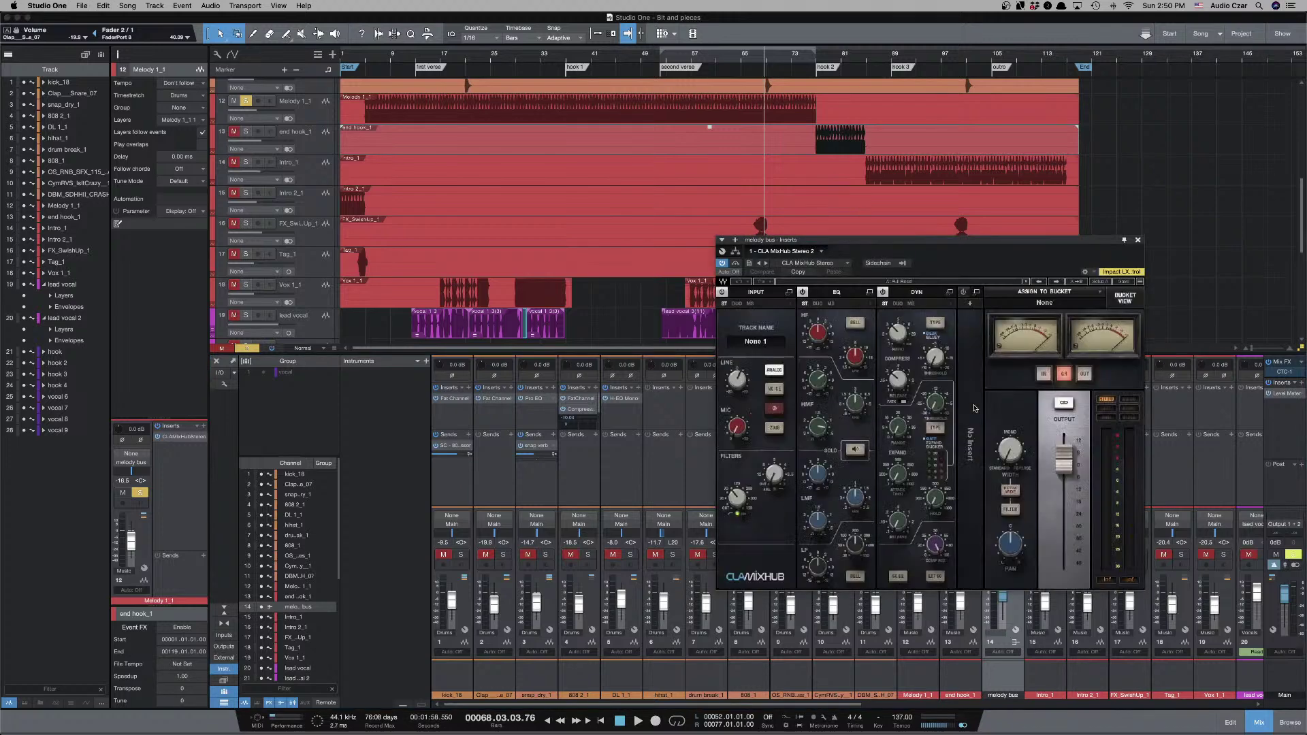
pyautogui.click(1138, 240)
pyautogui.rightClick(936, 399)
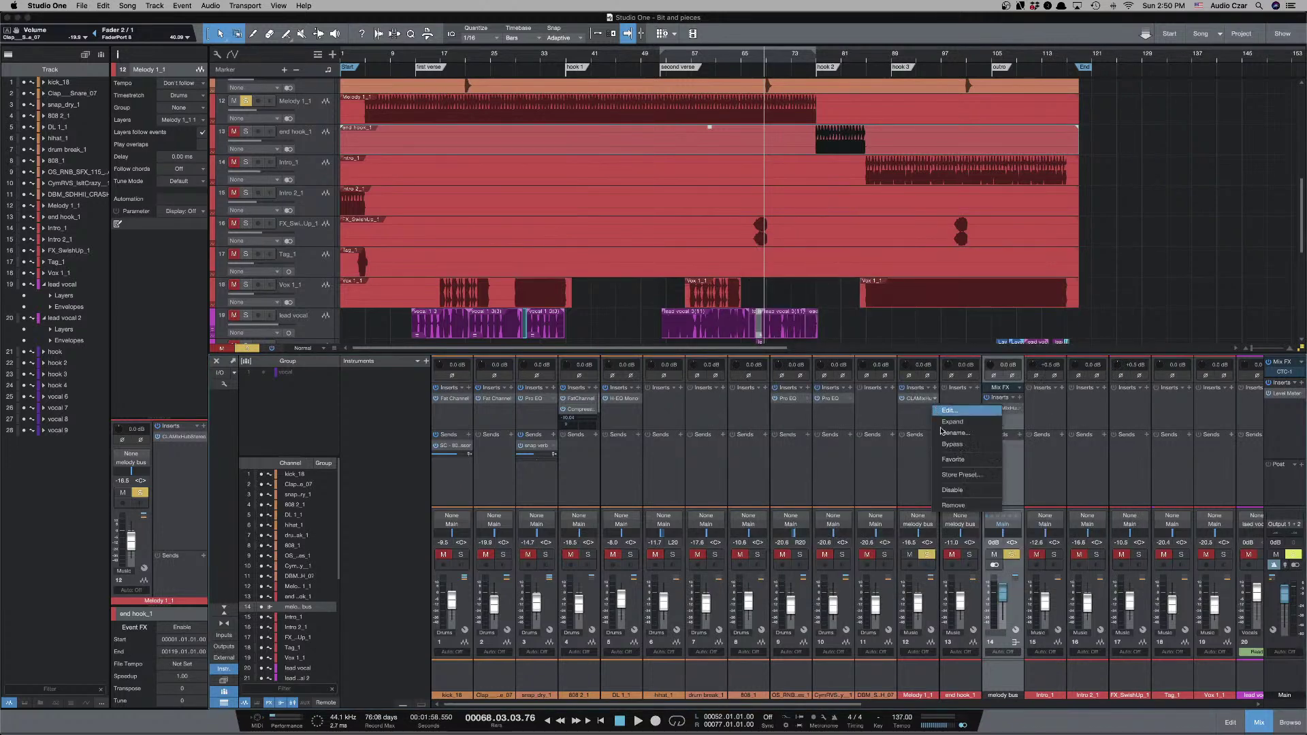
pyautogui.click(966, 509)
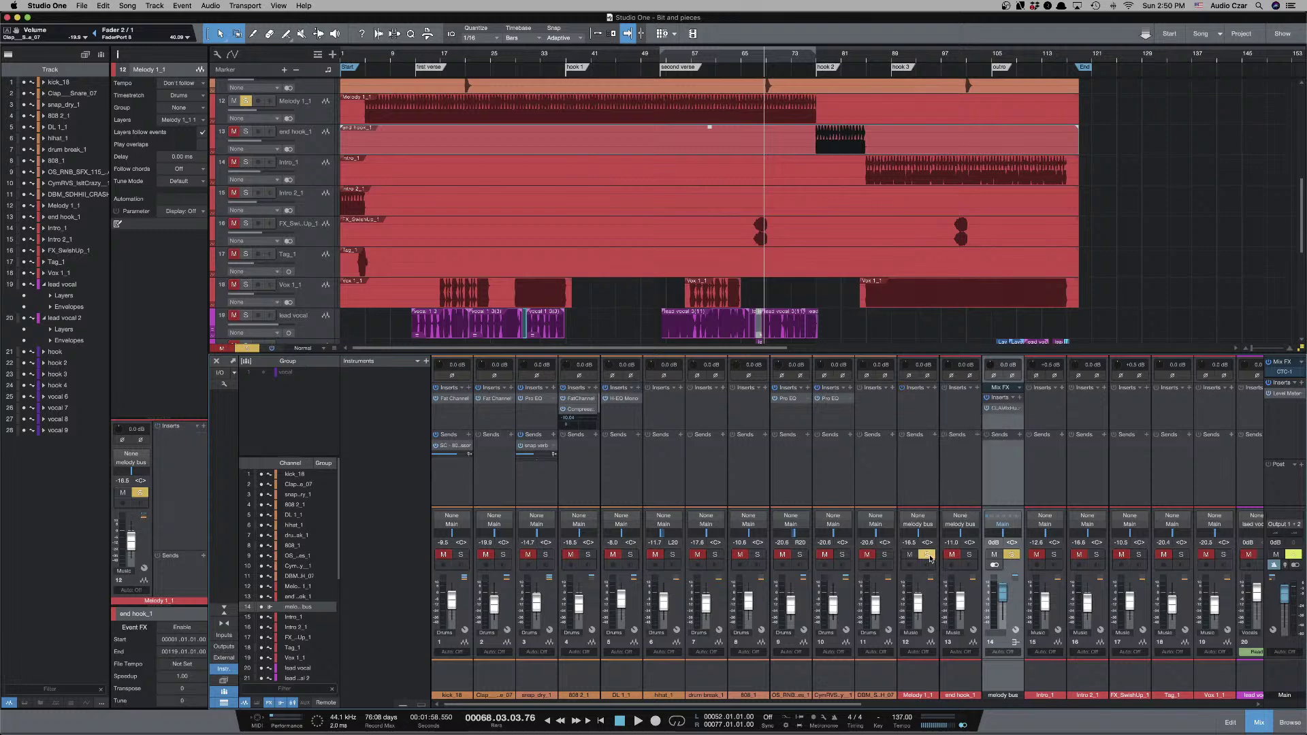
pyautogui.click(927, 554)
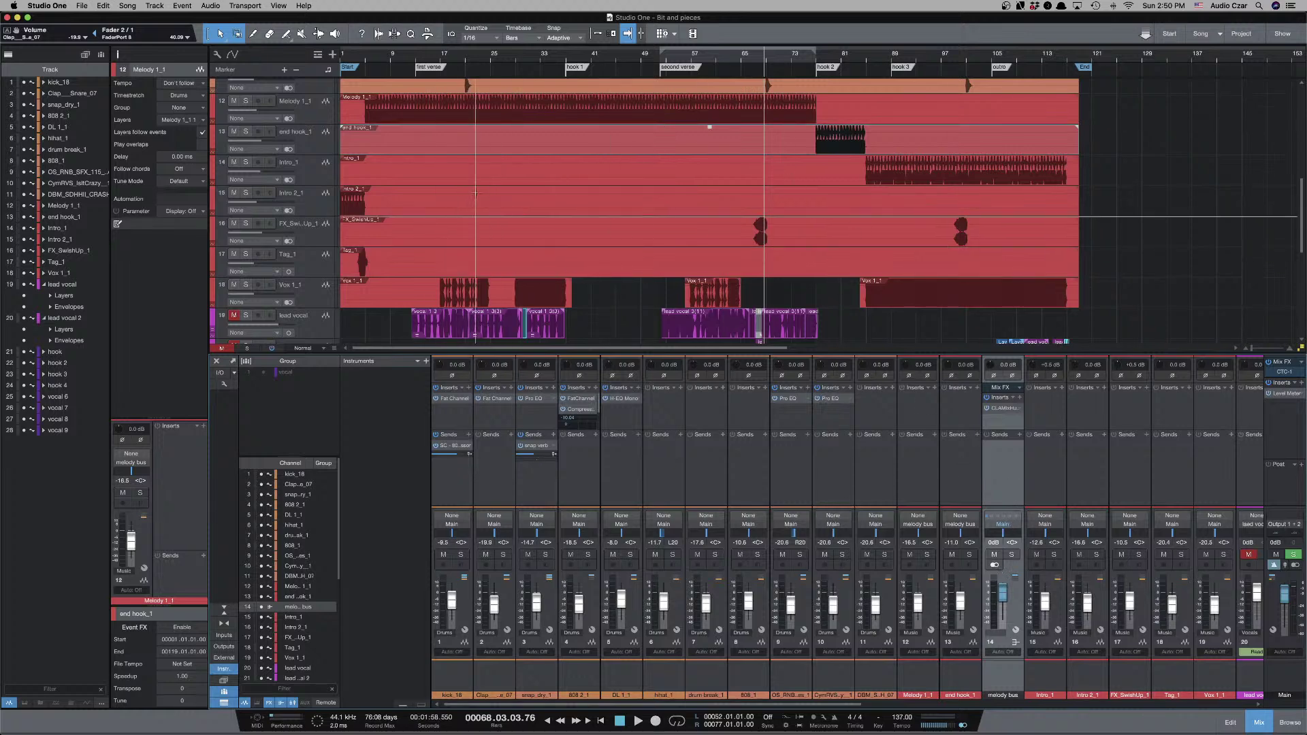
# Solo Intro_1 and audition it from where its audio starts, around bar 84.
pyautogui.click(323, 175)
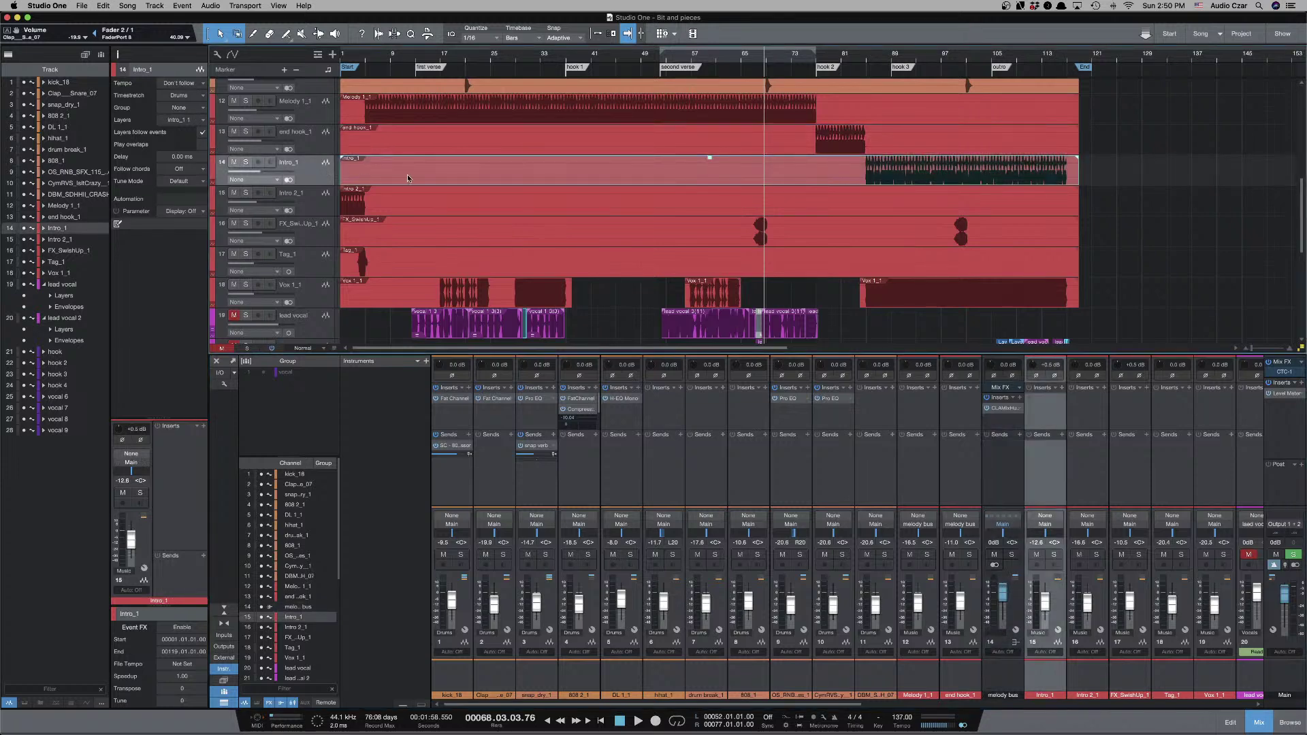
pyautogui.click(861, 162)
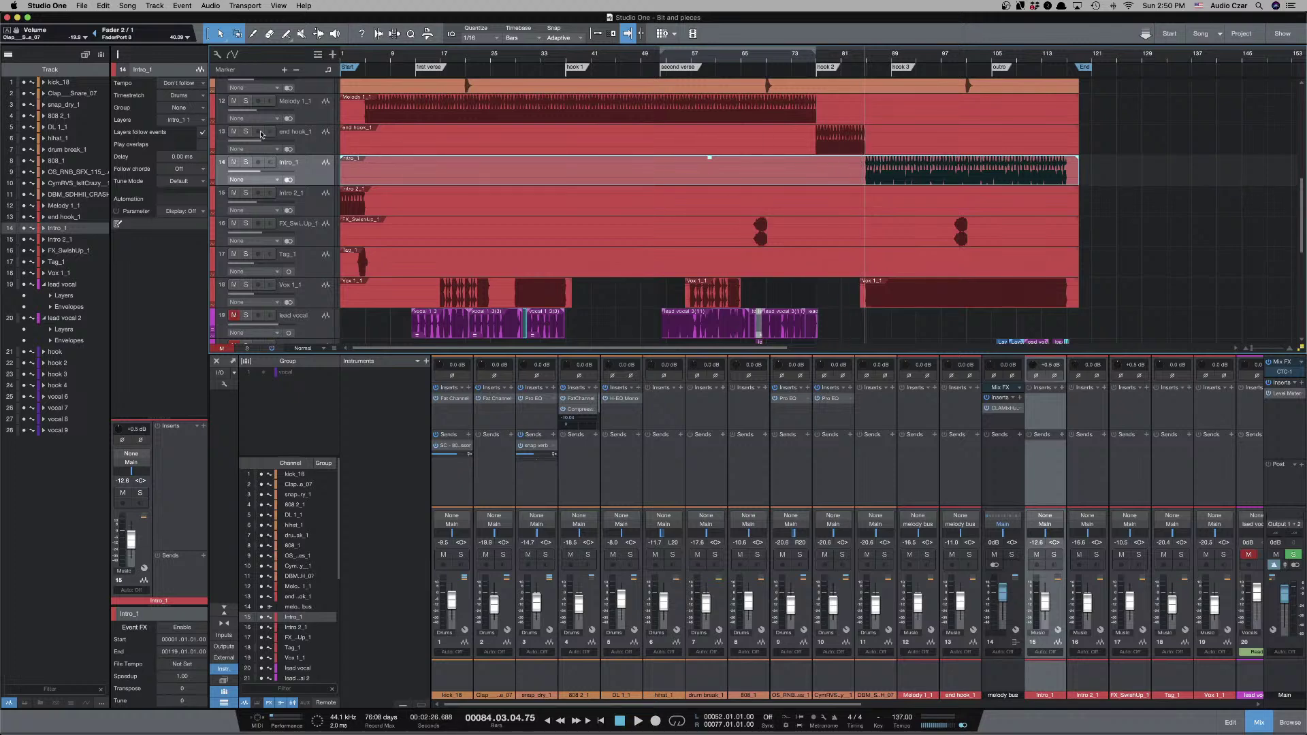
pyautogui.click(246, 162)
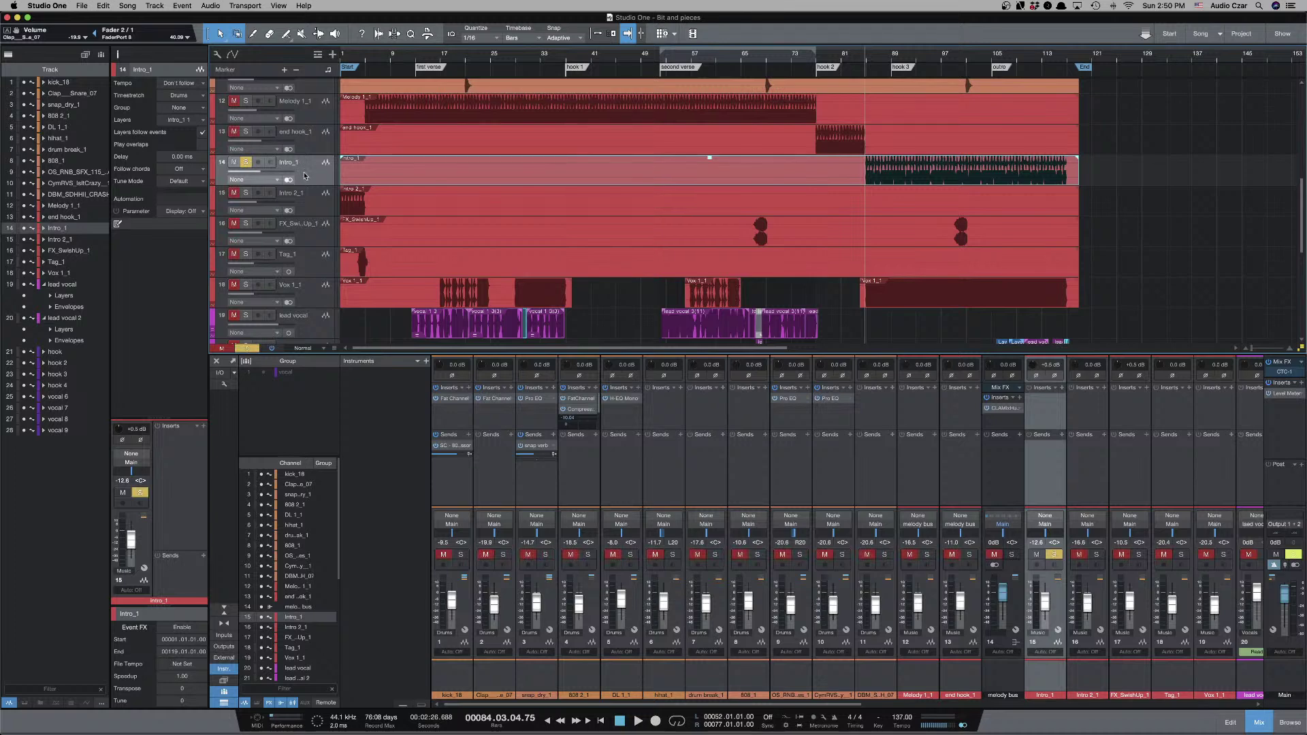
pyautogui.press('space')
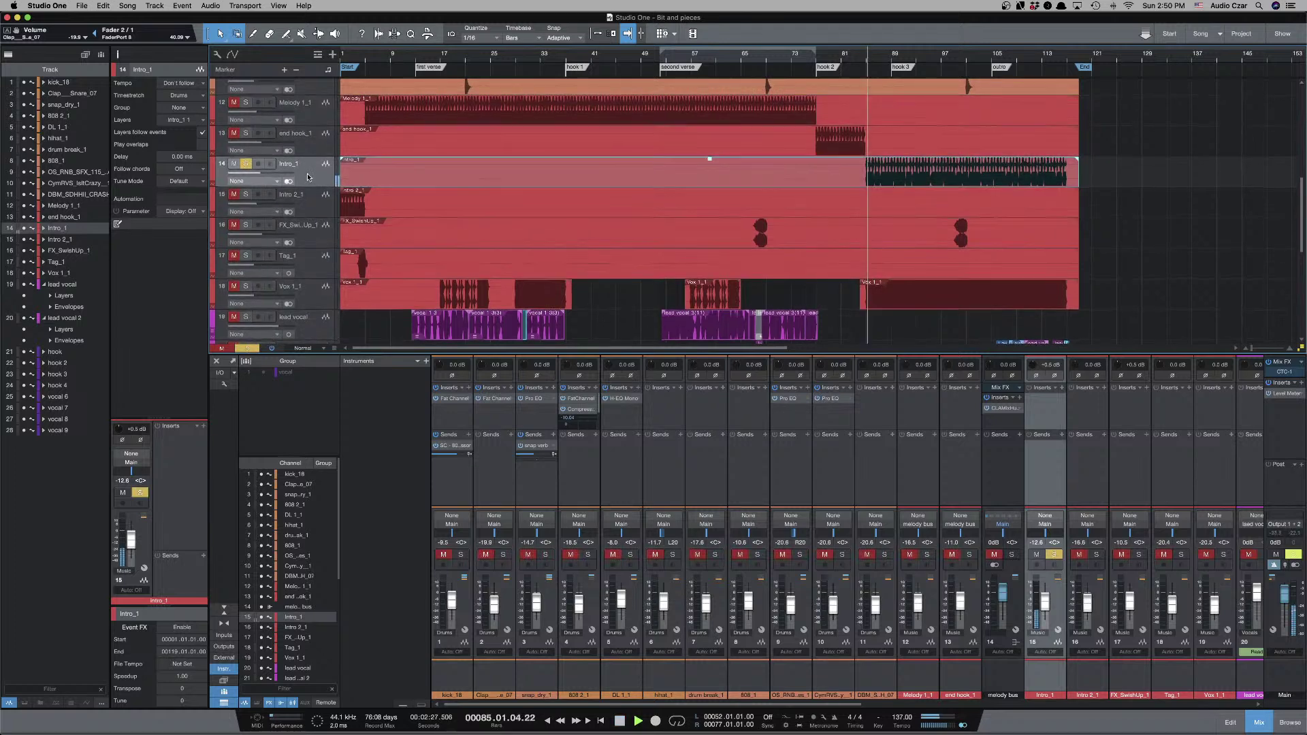
pyautogui.press('e')
pyautogui.press('w')
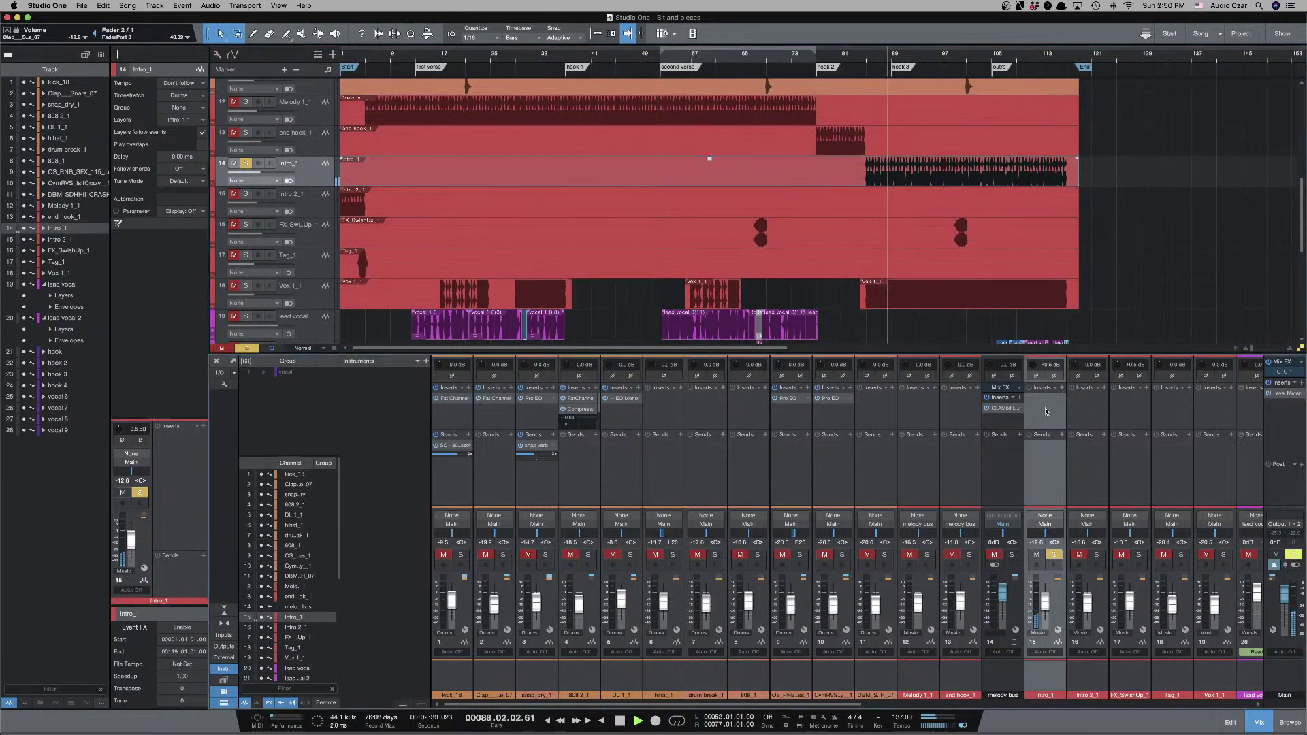
# Copy the melody bus's CLA MixHub onto Intro_1, setting its line gain to 1.0 and adjusting its output level.
pyautogui.moveTo(1045, 411); pyautogui.dragTo(1040, 410)
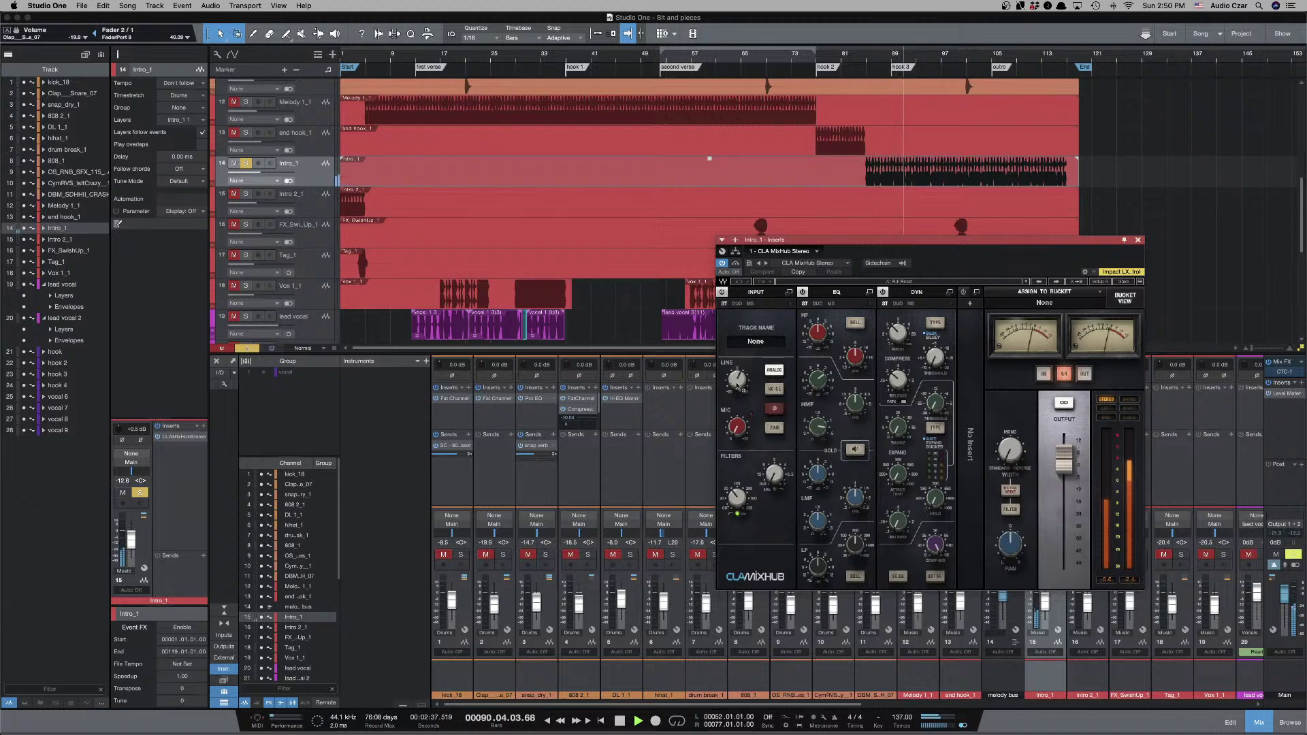
pyautogui.moveTo(737, 386); pyautogui.dragTo(738, 377)
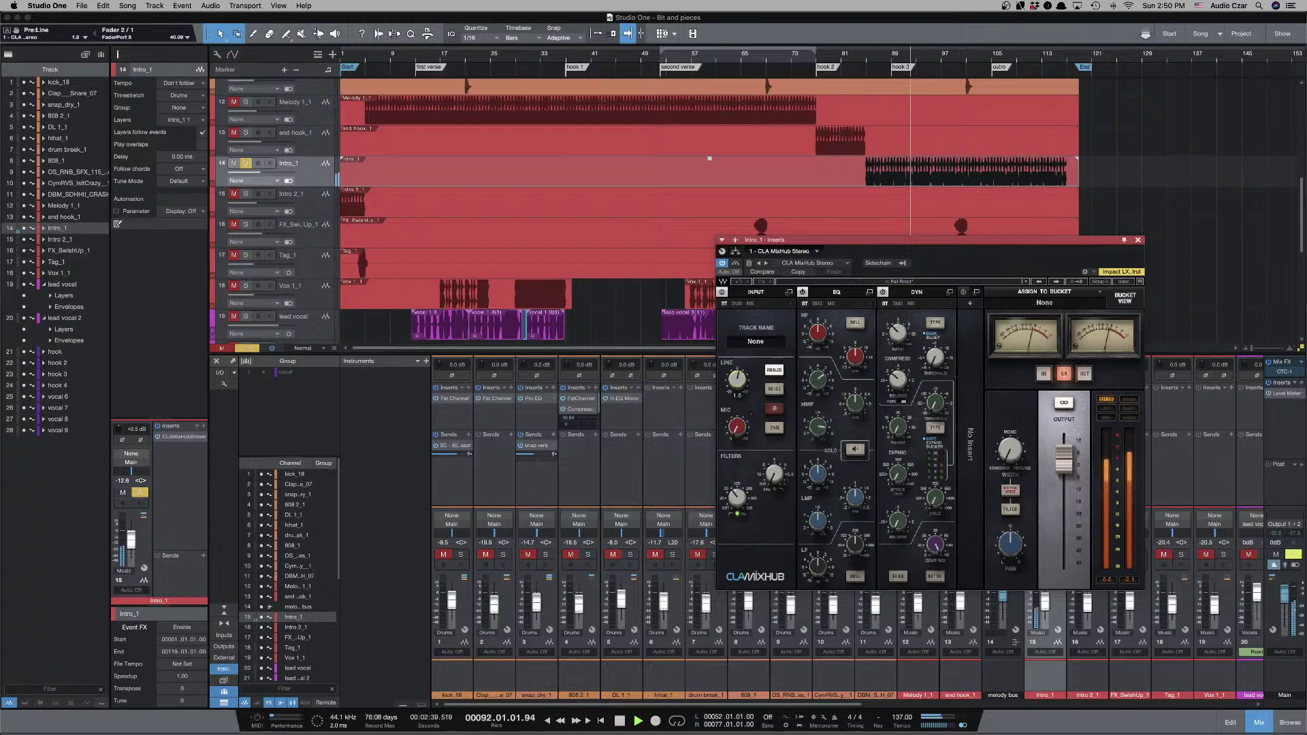
pyautogui.moveTo(1063, 459); pyautogui.dragTo(1064, 461)
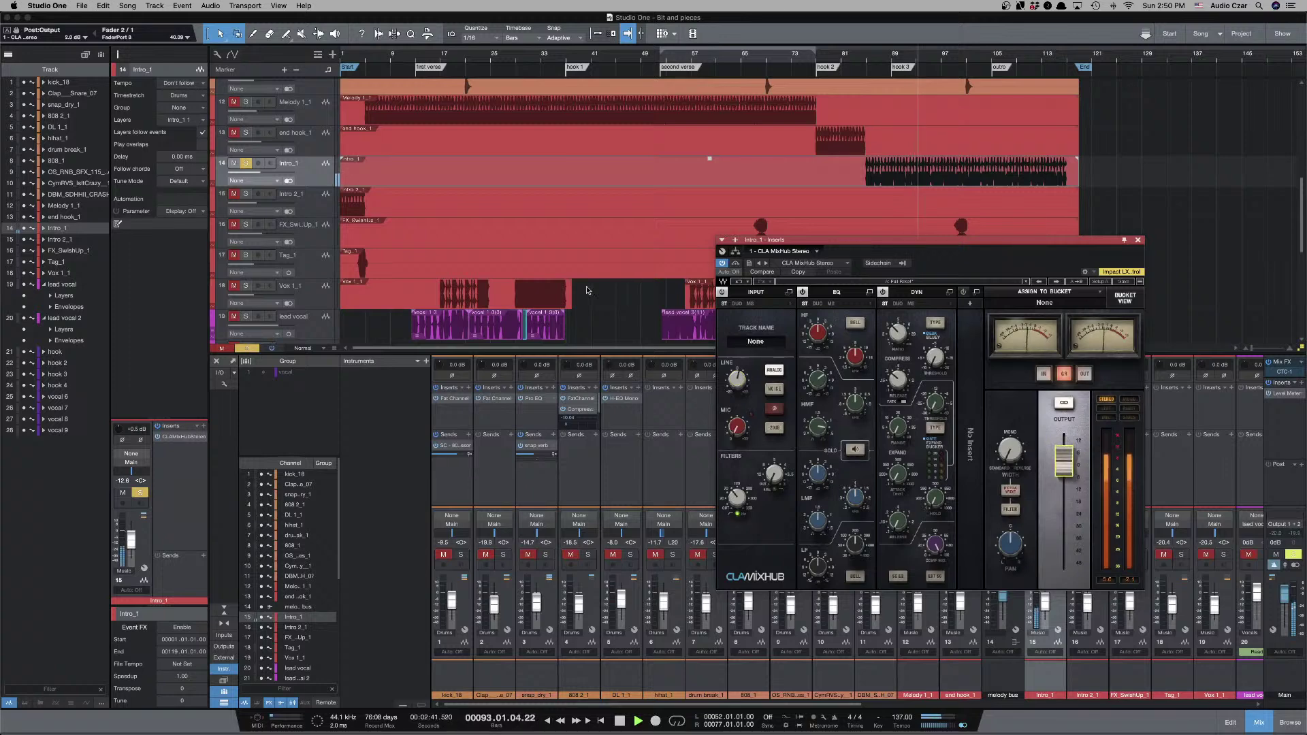
# Unsolo Intro_1, then set its CLA MixHub output to 1.0 dB and adjust the compressor release against the full mix.
pyautogui.click(246, 164)
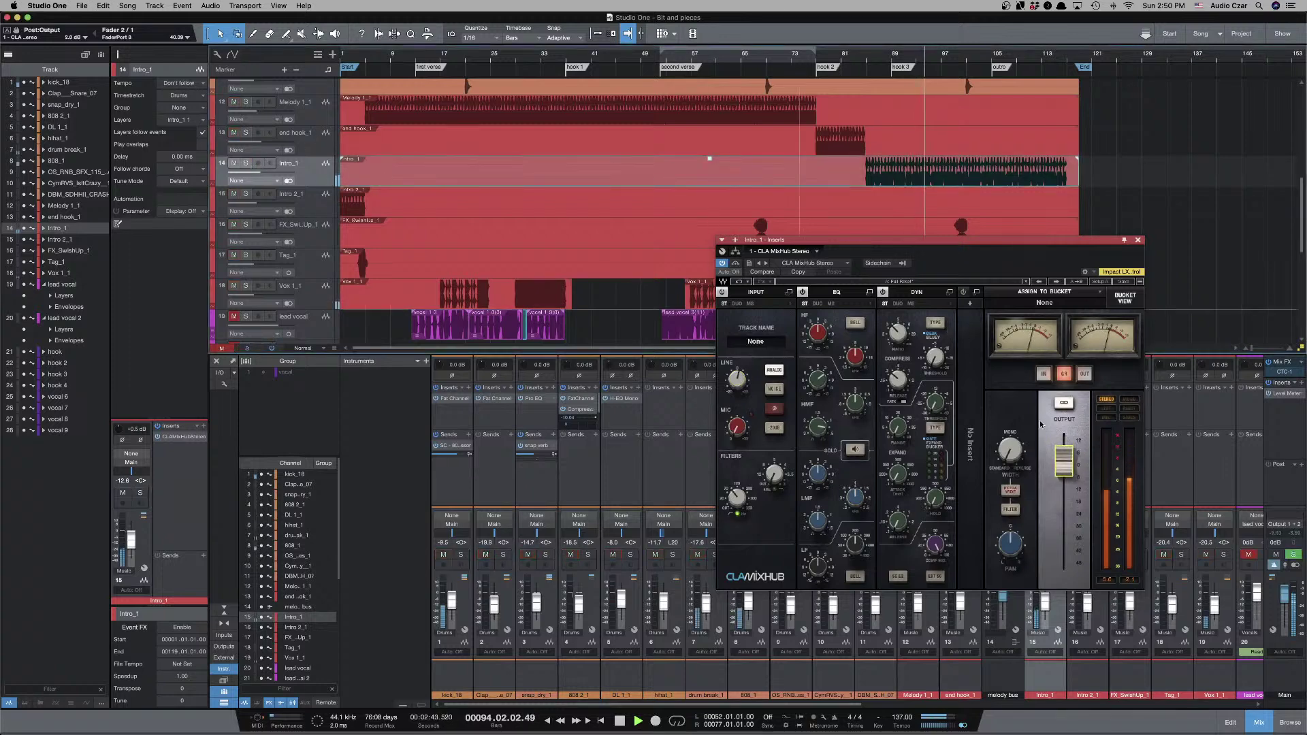
pyautogui.moveTo(1064, 459); pyautogui.dragTo(1065, 474)
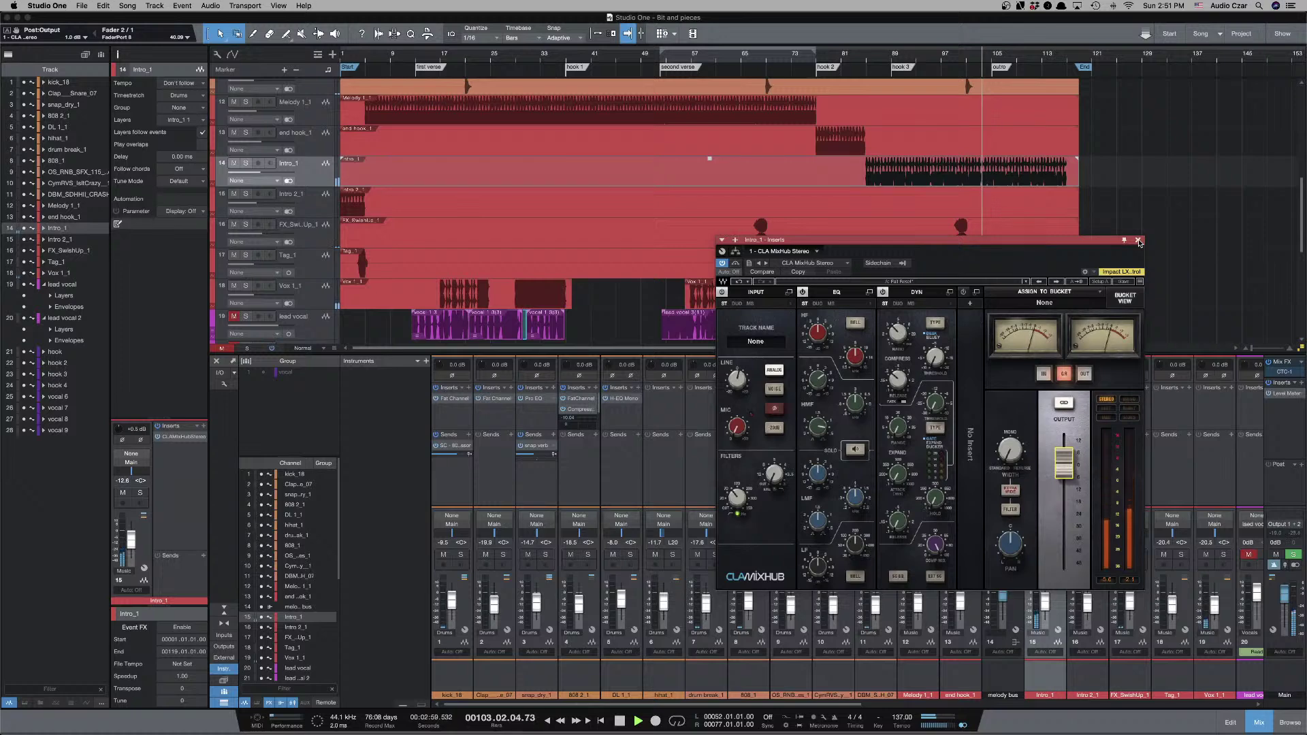
pyautogui.press('space')
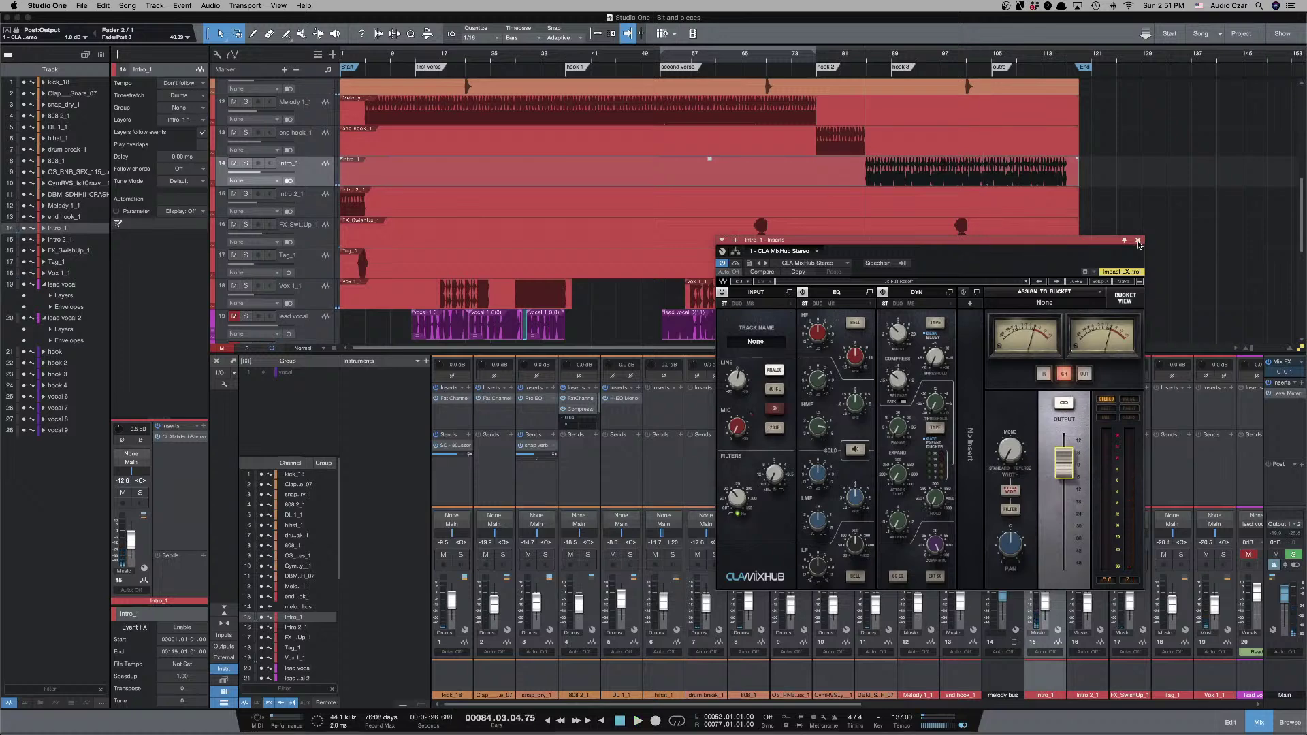
pyautogui.moveTo(1085, 241); pyautogui.dragTo(1082, 229)
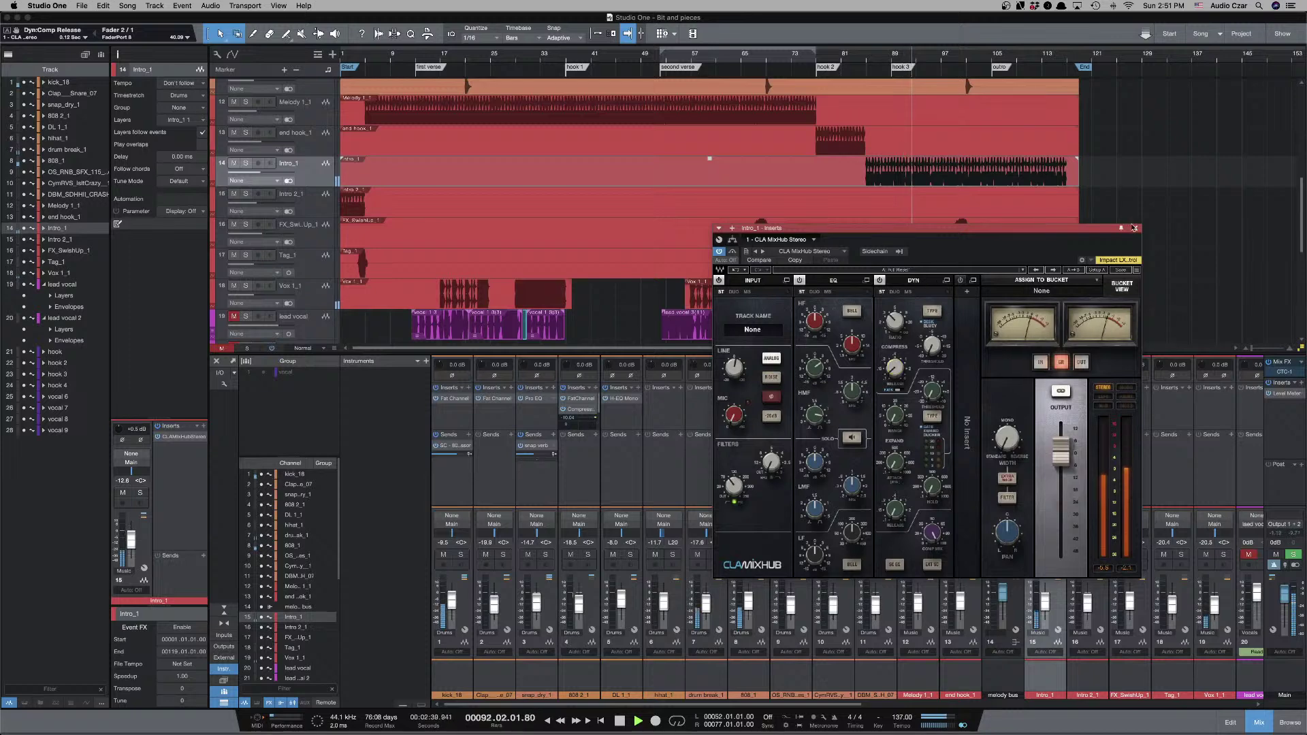
pyautogui.click(1135, 228)
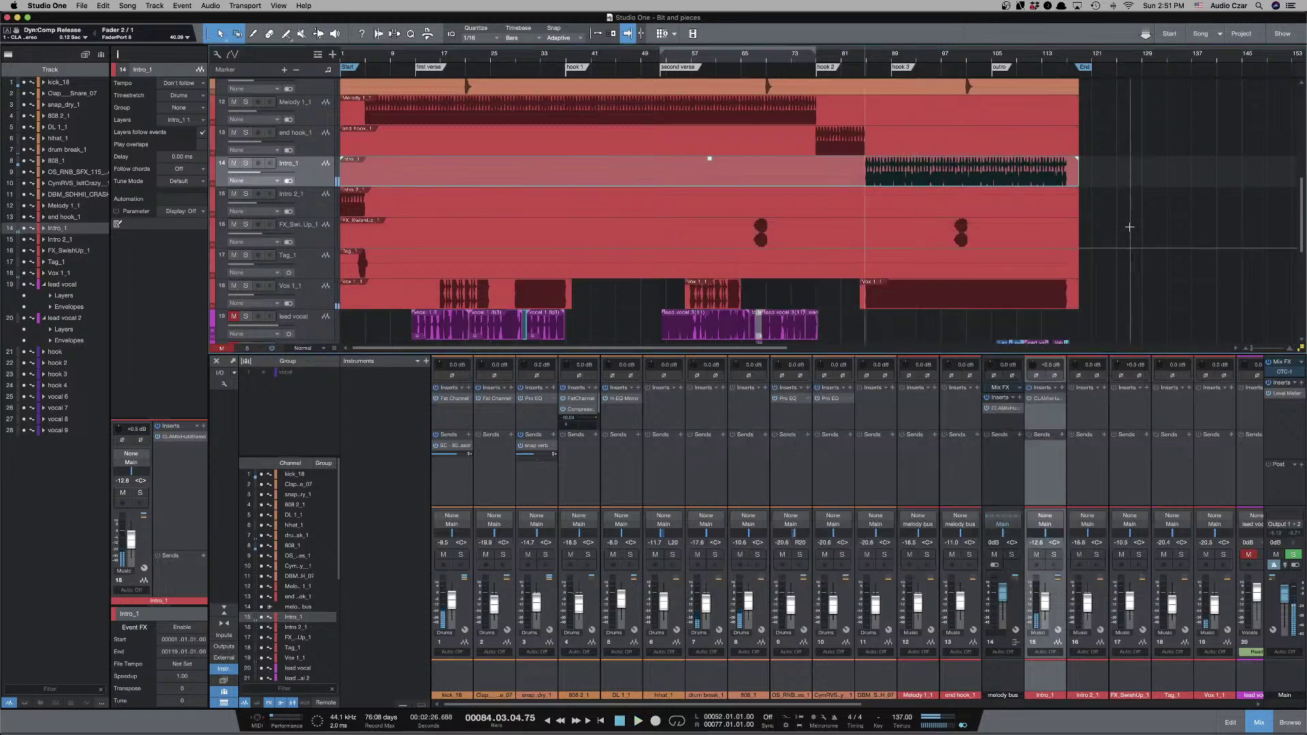
# Select Intro 2_1 and audition its section from the start of the song.
pyautogui.press('space')
pyautogui.click(319, 206)
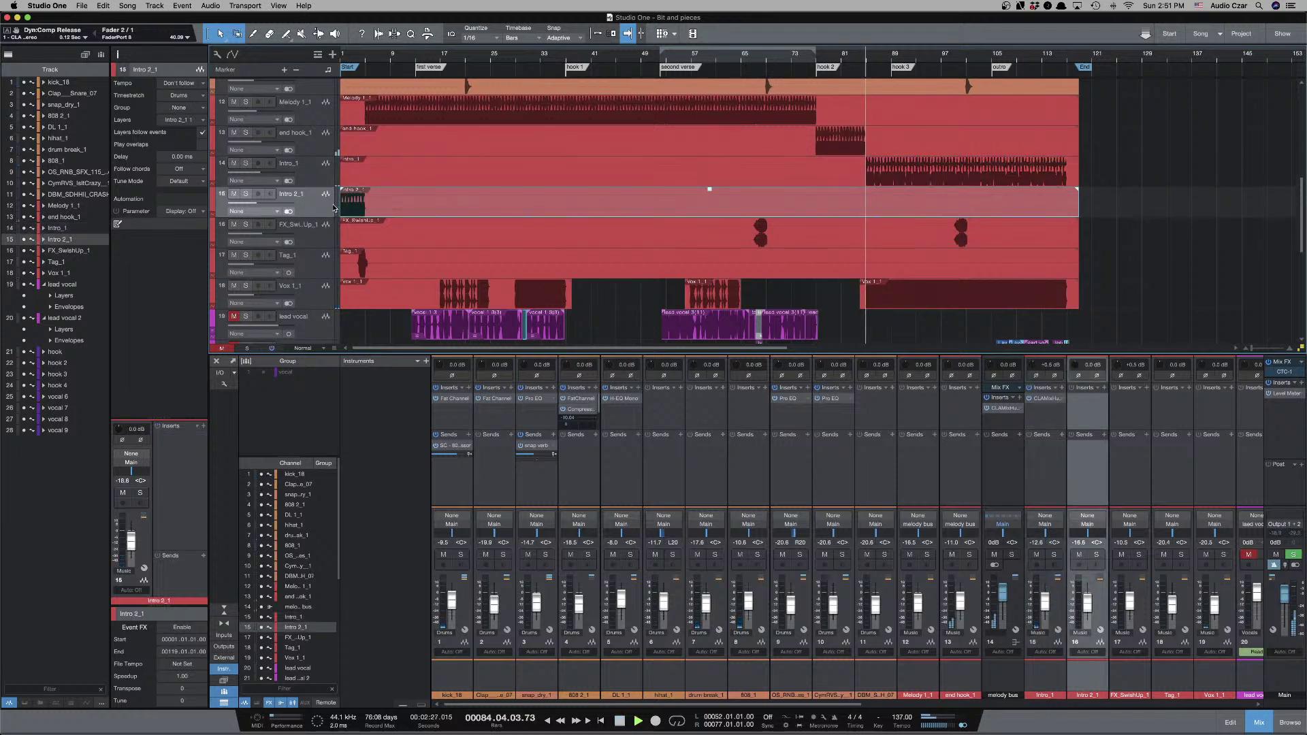
pyautogui.press('space')
pyautogui.press(',')
pyautogui.press('space')
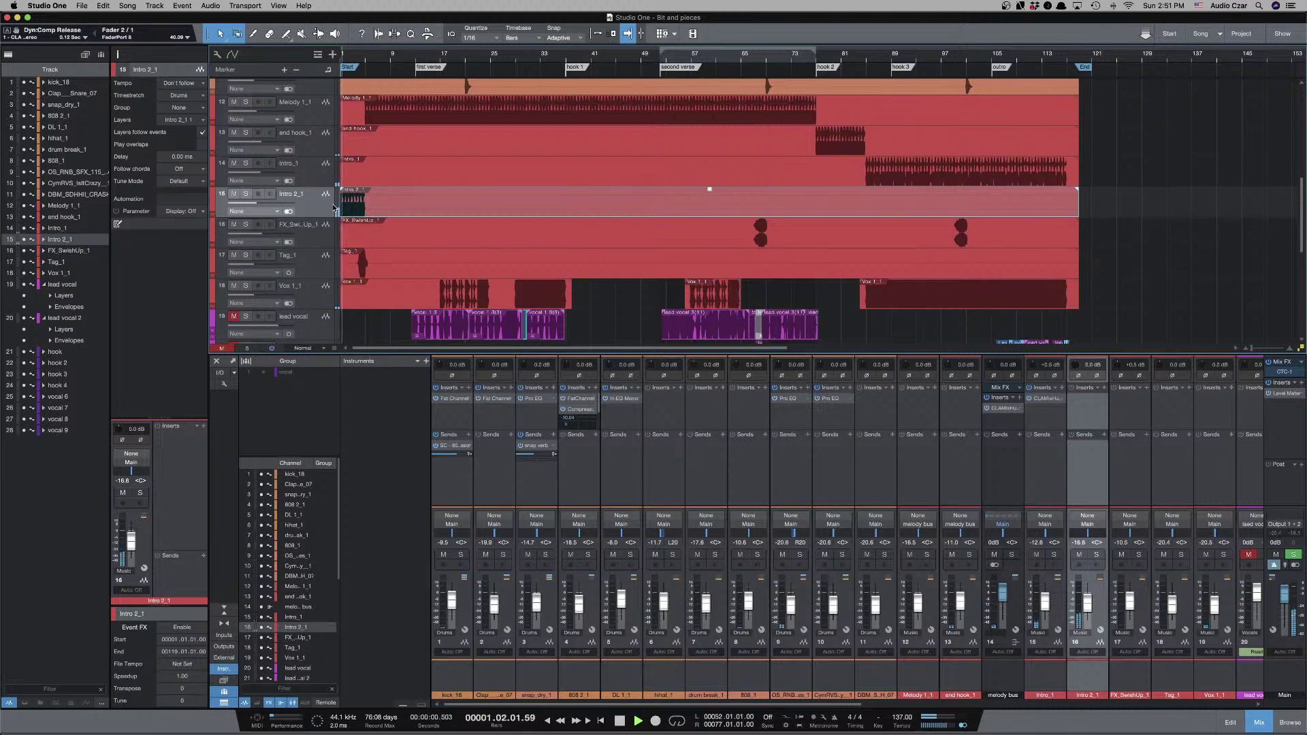
pyautogui.press('e')
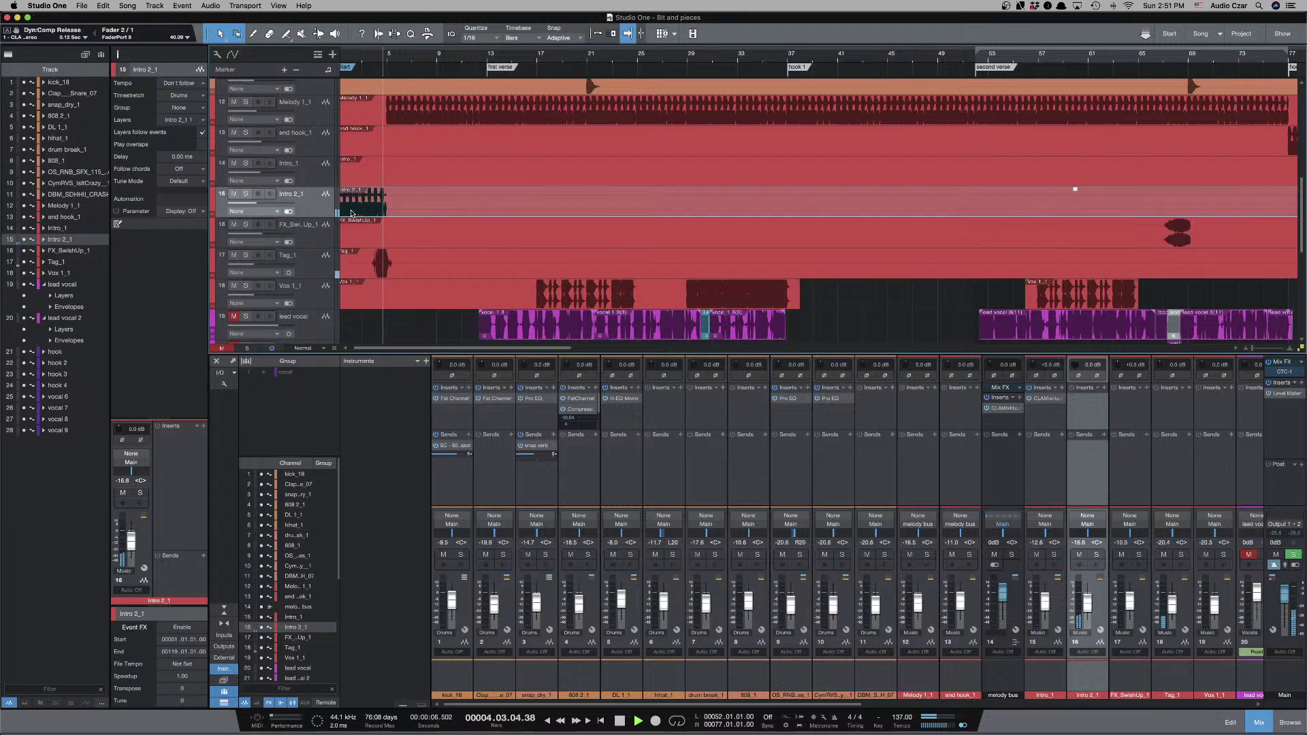
pyautogui.press(',')
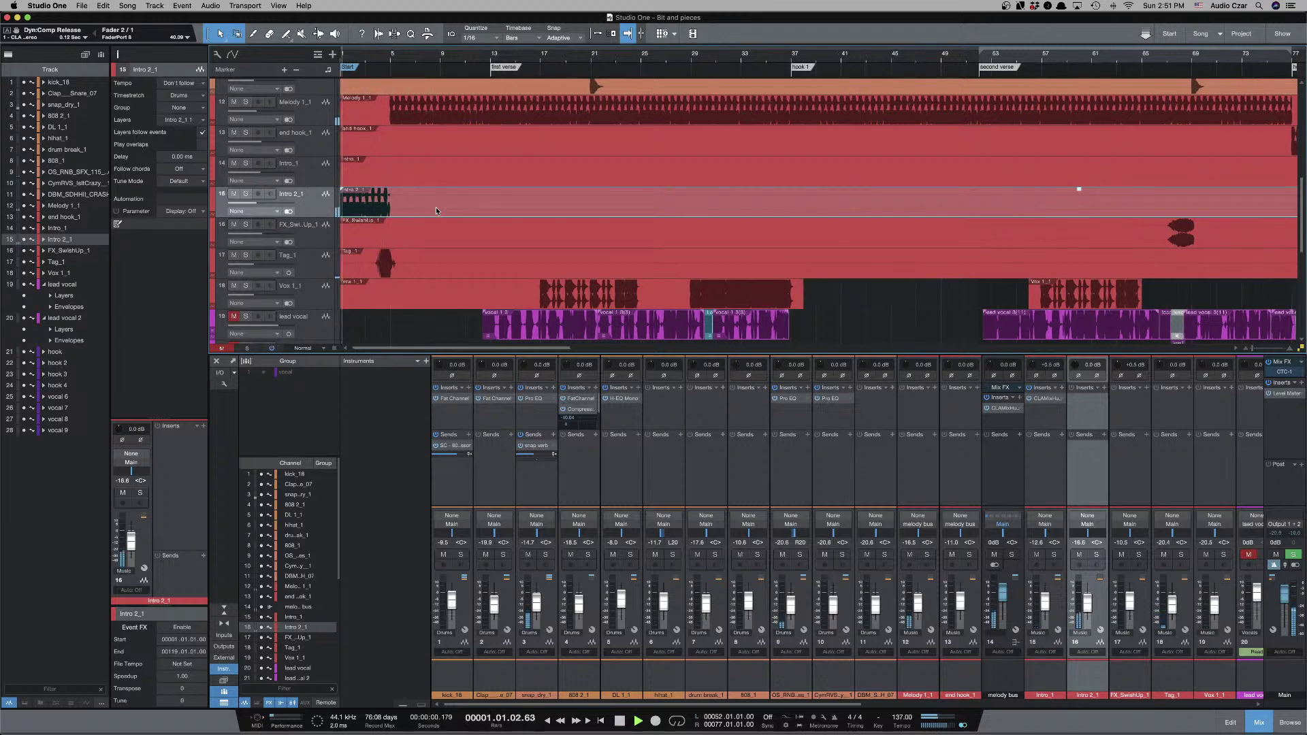
pyautogui.press('e')
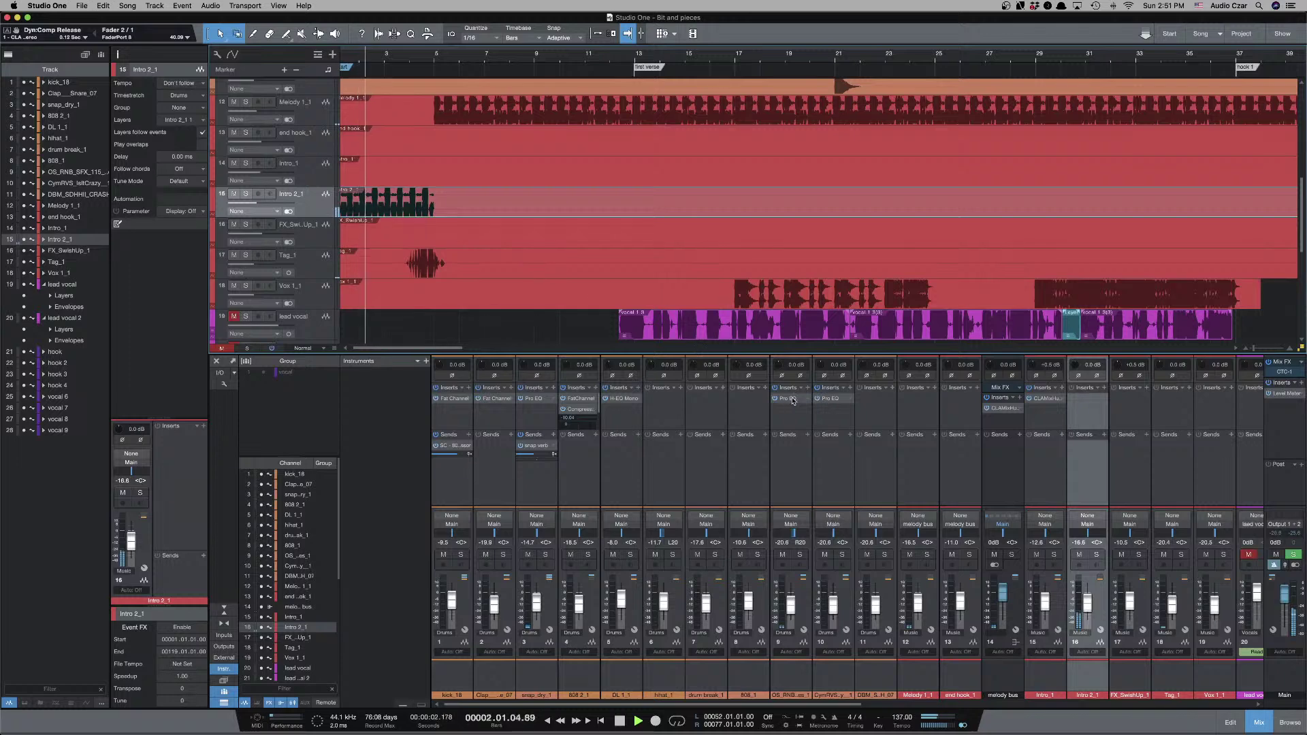
pyautogui.press('space')
pyautogui.press('w')
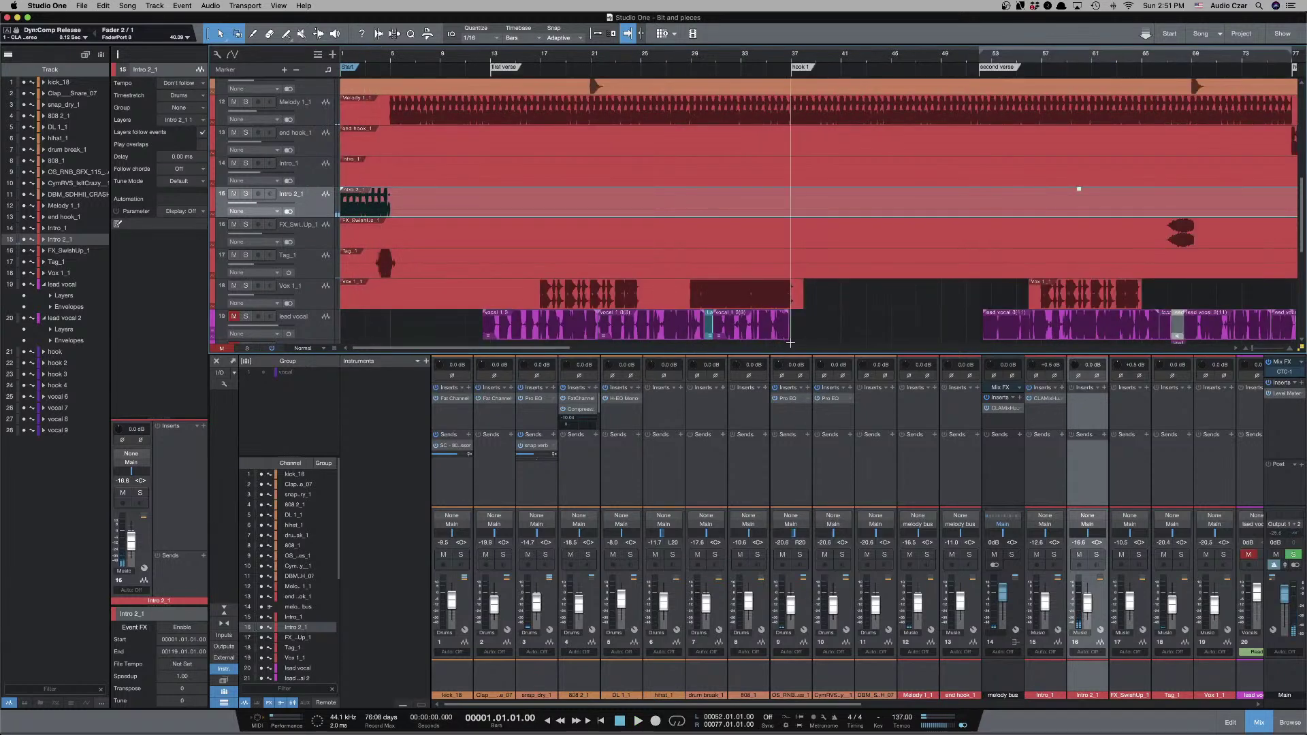
# Copy Intro_1's CLA MixHub onto Intro 2_1 and play the opening section through it.
pyautogui.moveTo(1047, 404); pyautogui.dragTo(1090, 437)
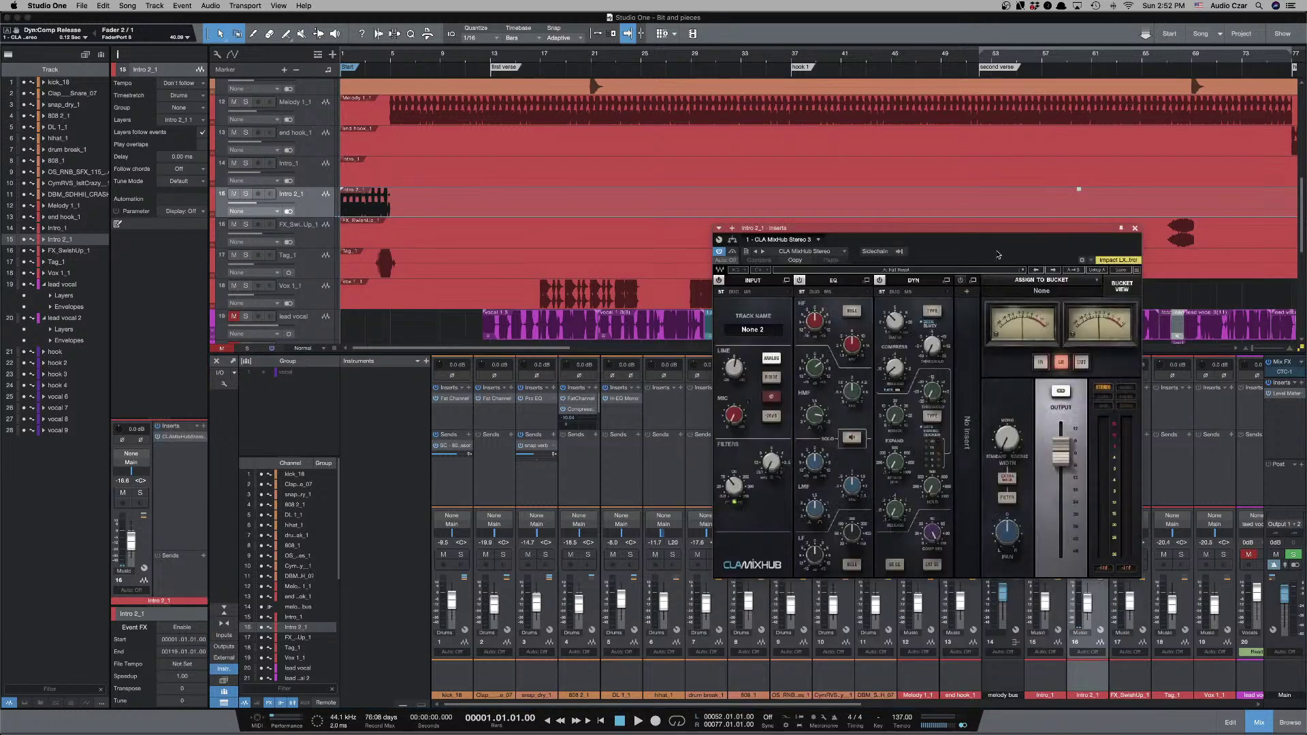
pyautogui.moveTo(950, 232); pyautogui.dragTo(837, 185)
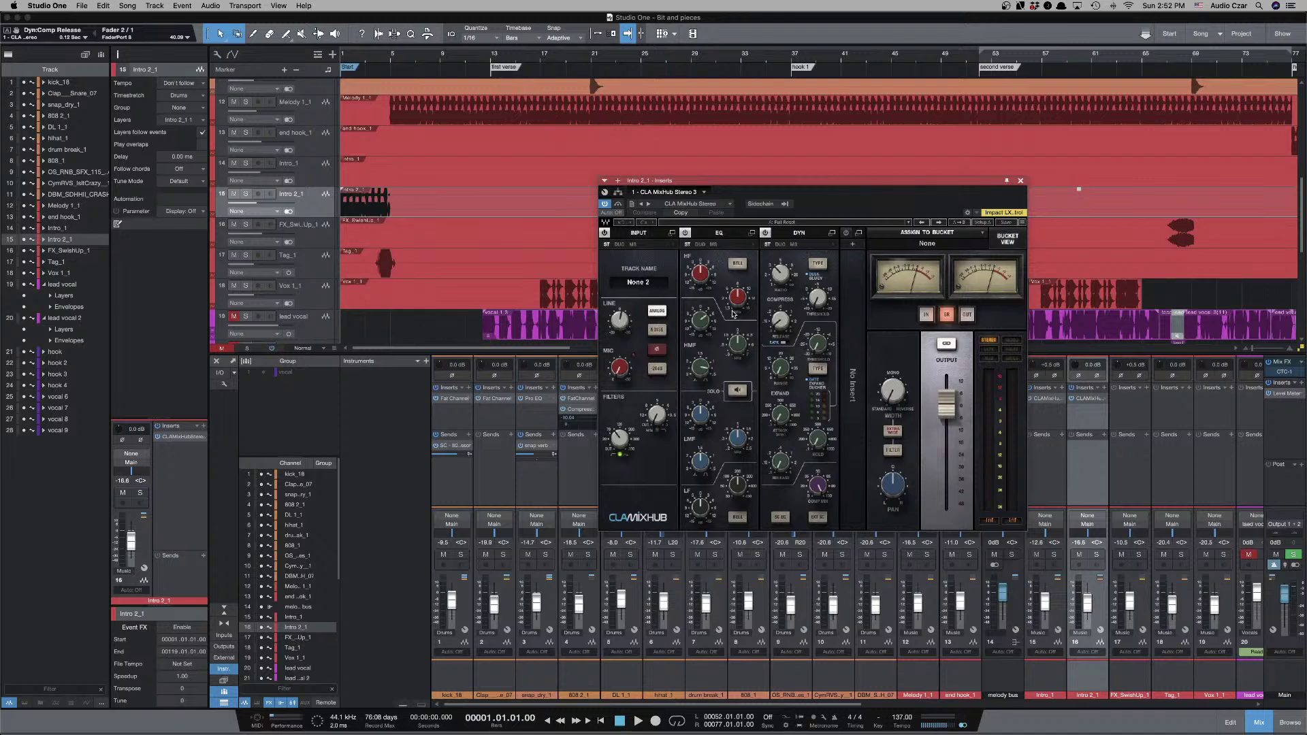
pyautogui.press('space')
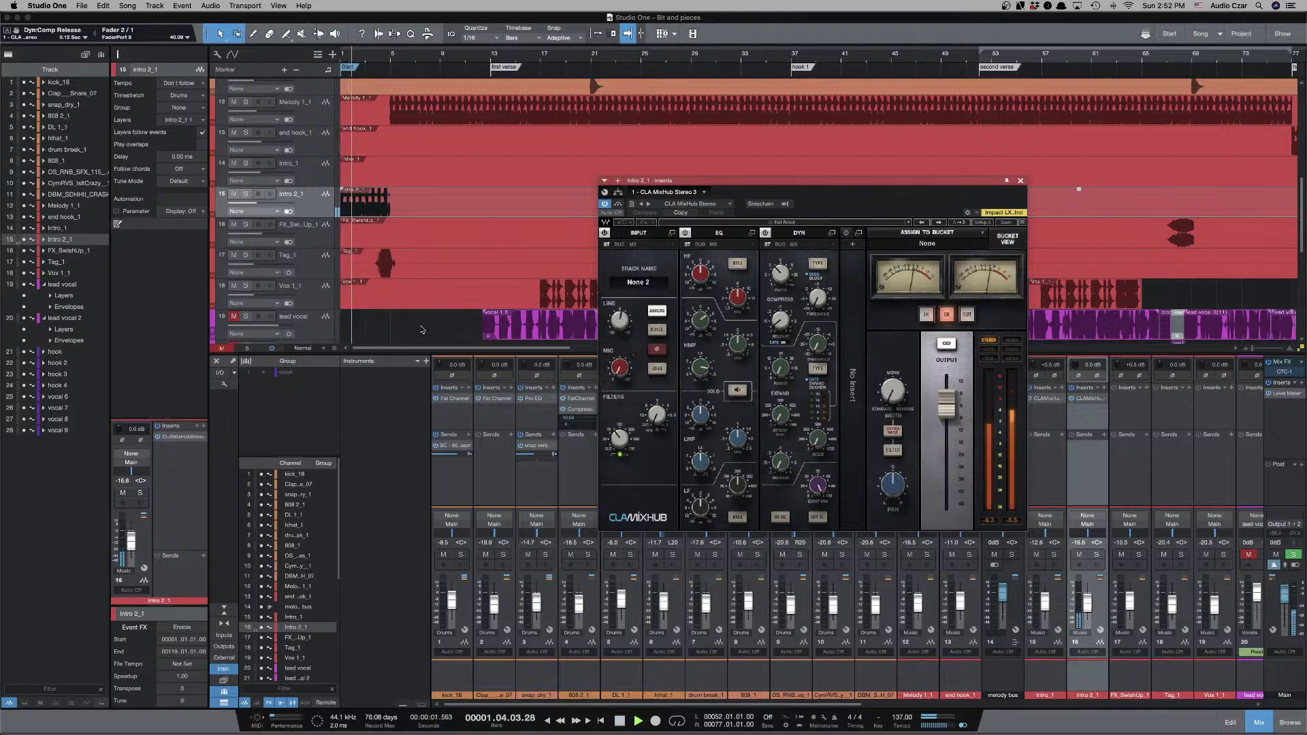
# Set the loop range to the Intro 2_1 audio, about bars 1 to 5, stop playback and close its CLA MixHub.
pyautogui.click(414, 201)
pyautogui.moveTo(393, 201); pyautogui.dragTo(293, 203)
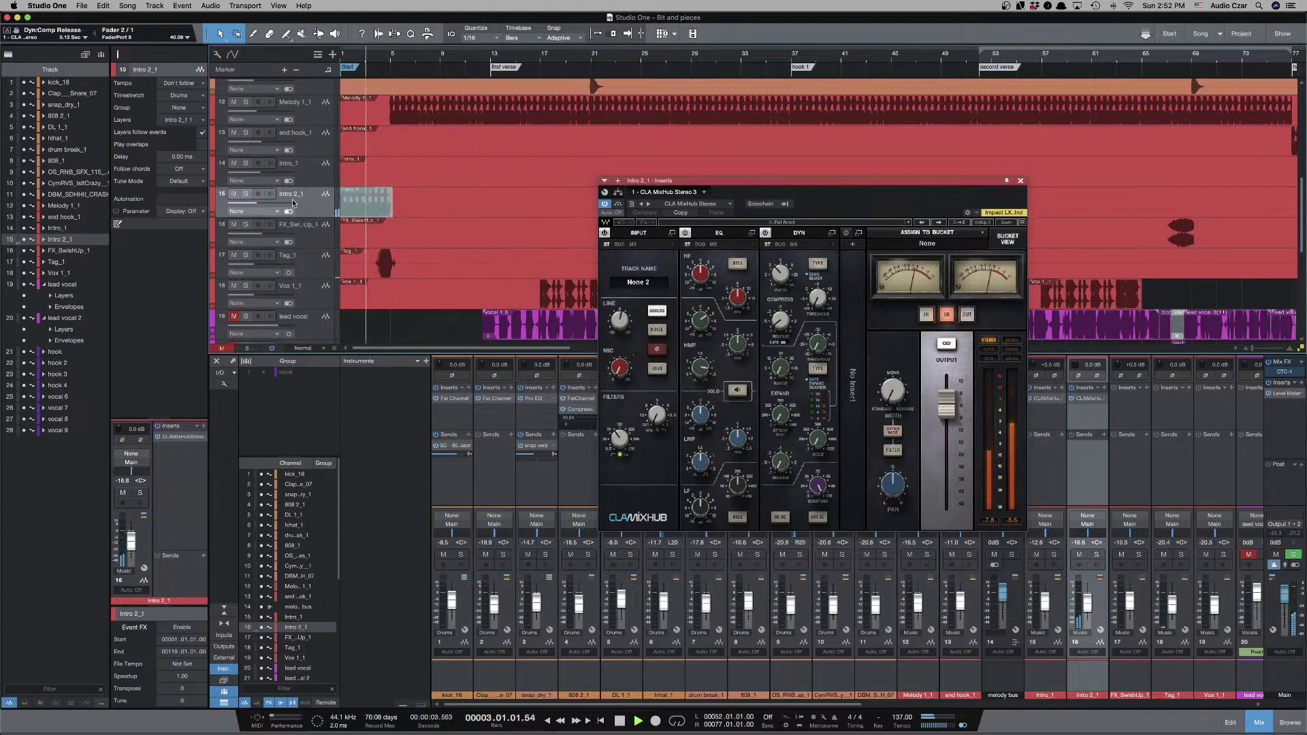
pyautogui.press('p')
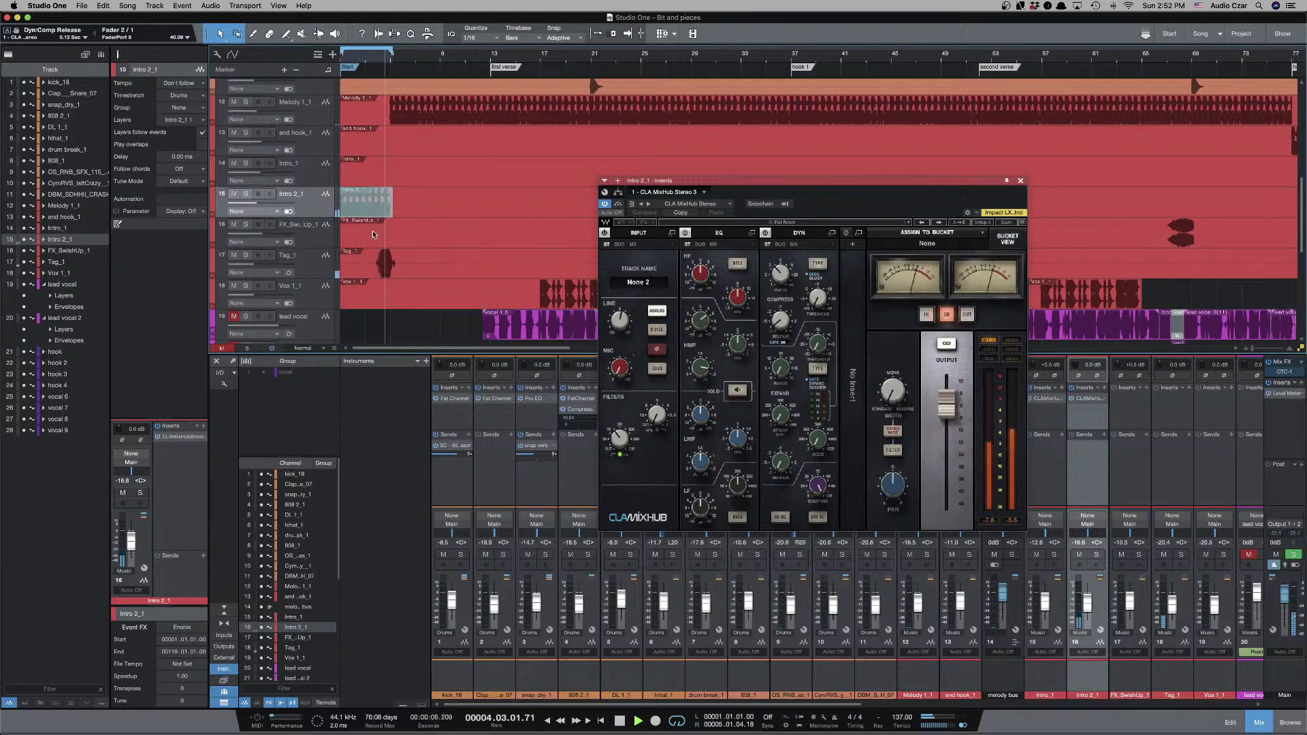
pyautogui.press('space')
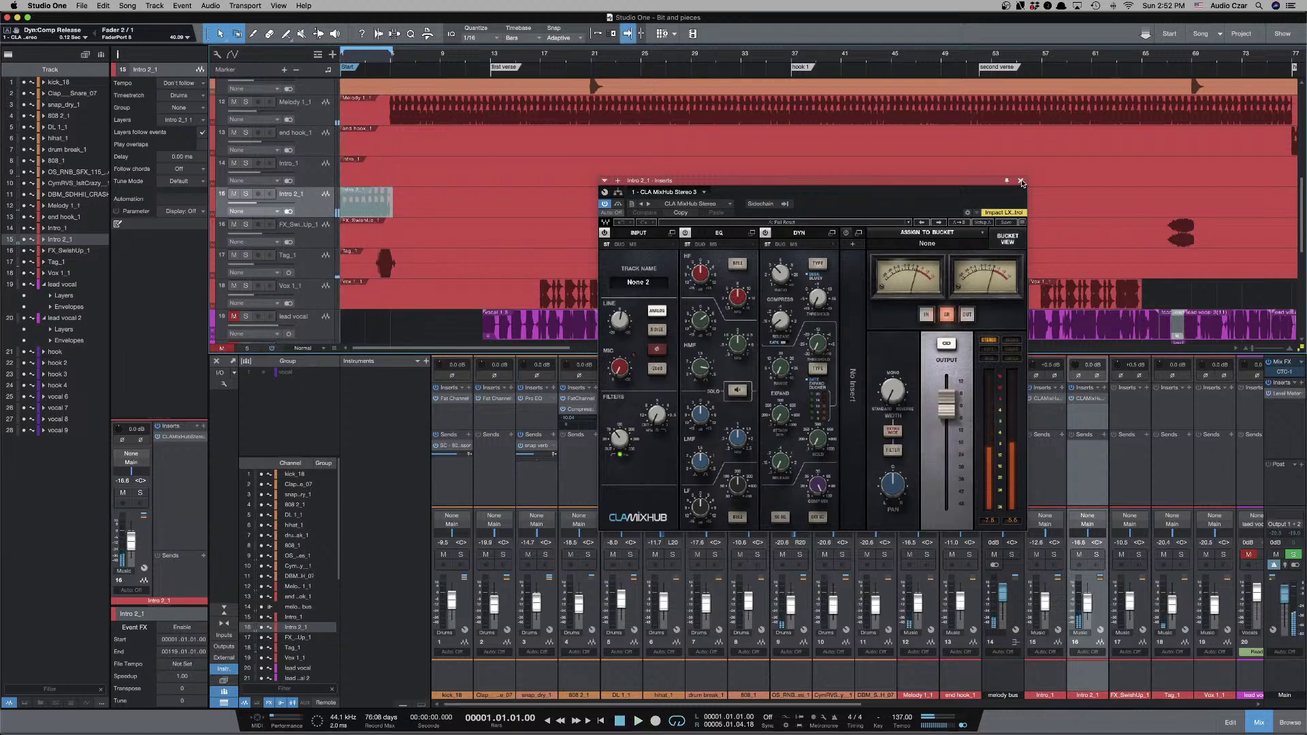
pyautogui.click(1021, 181)
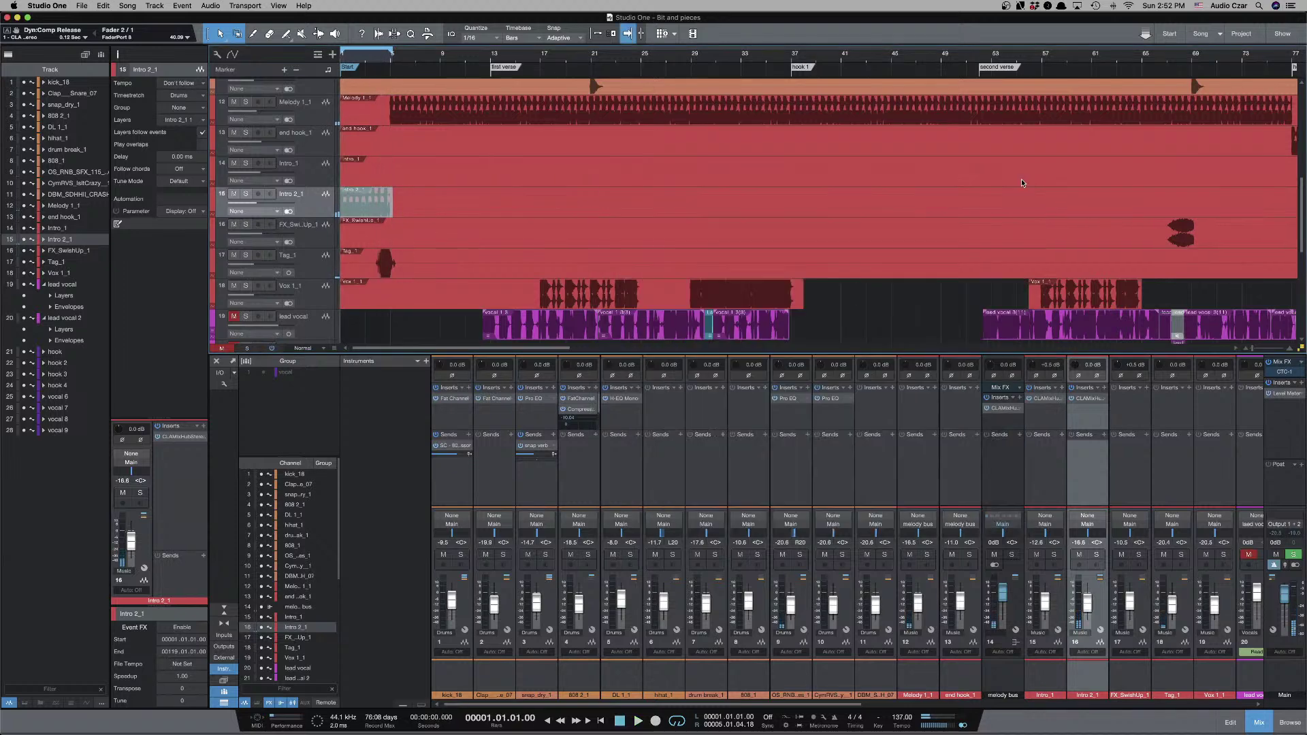
# Solo the FX_SwishUp_1 track and audition its first swish from about bar 66.
pyautogui.click(322, 236)
pyautogui.press('w')
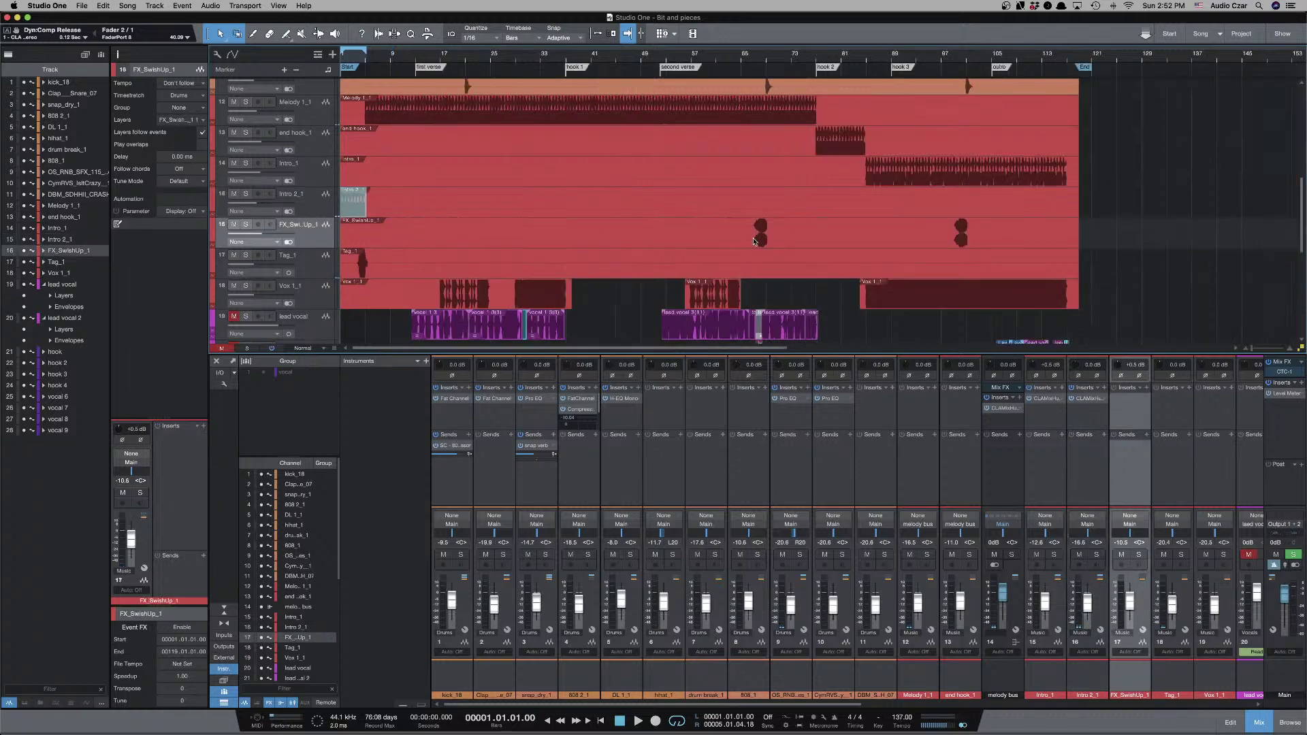
pyautogui.click(751, 240)
pyautogui.click(246, 225)
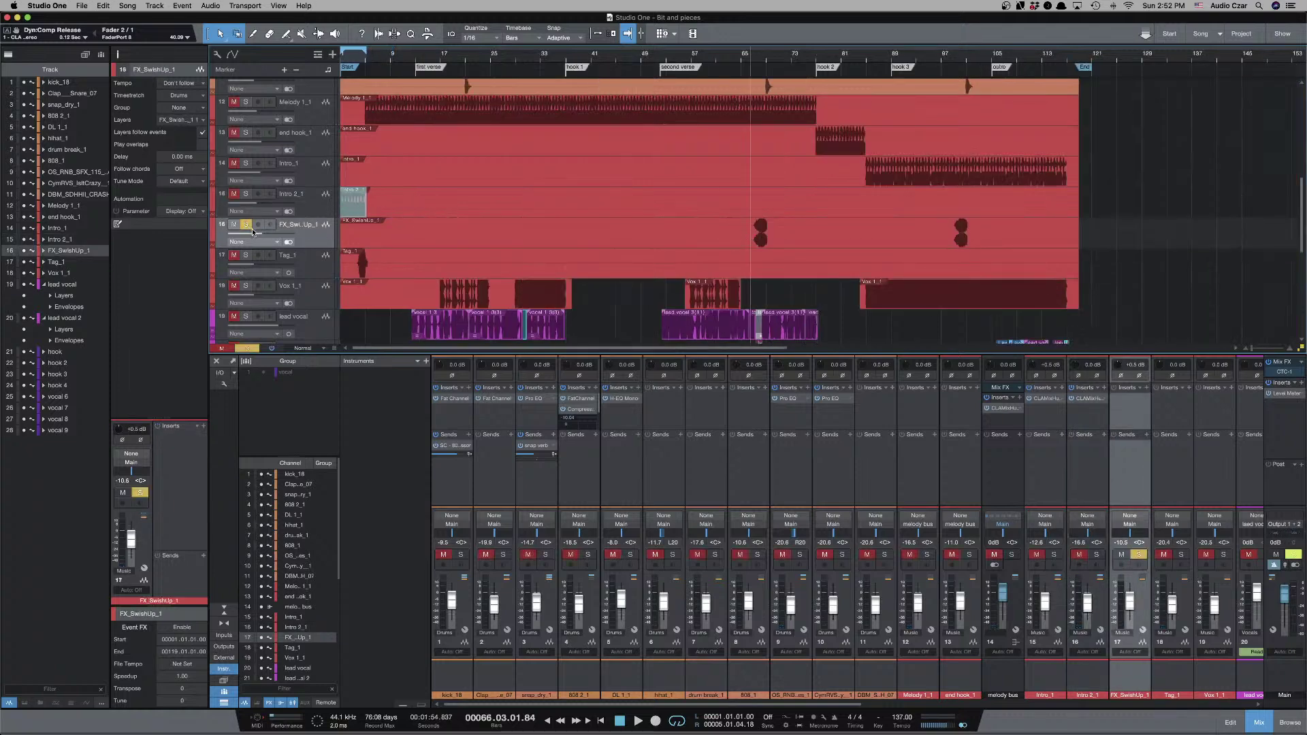
pyautogui.press('space')
pyautogui.moveTo(268, 231)
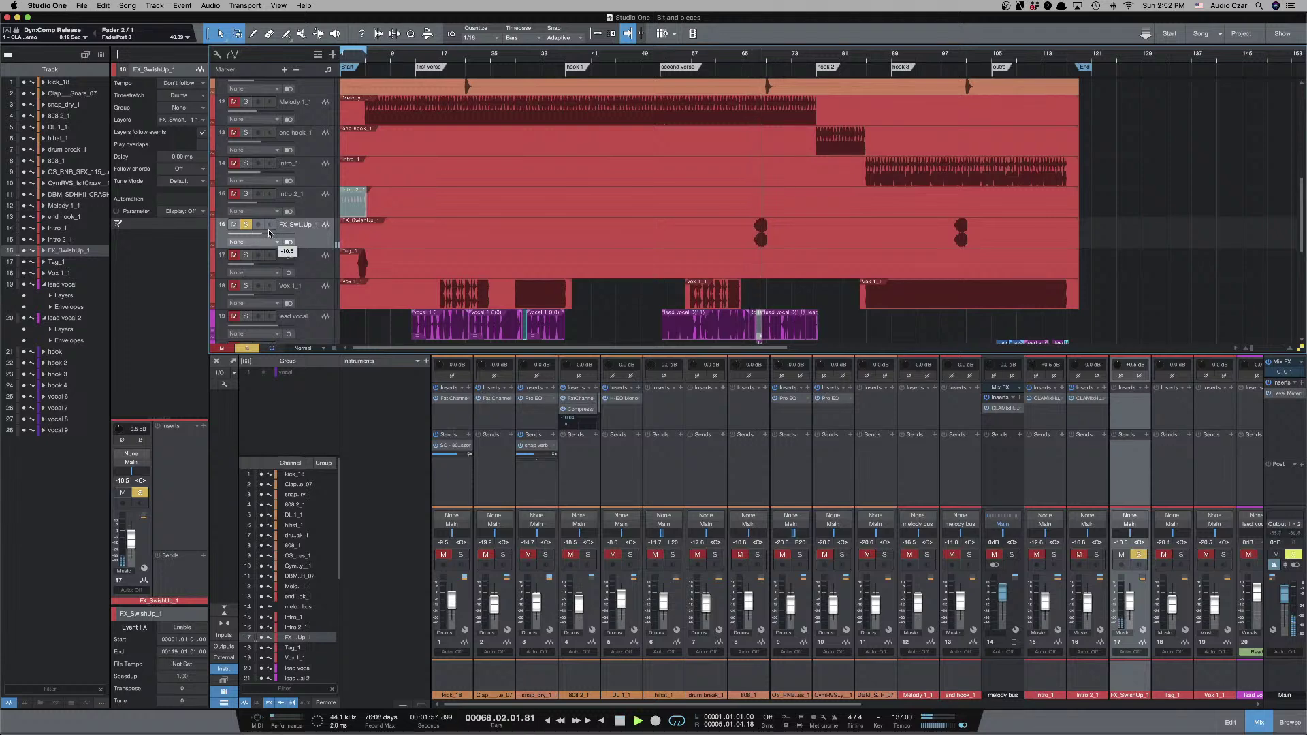
pyautogui.press('e')
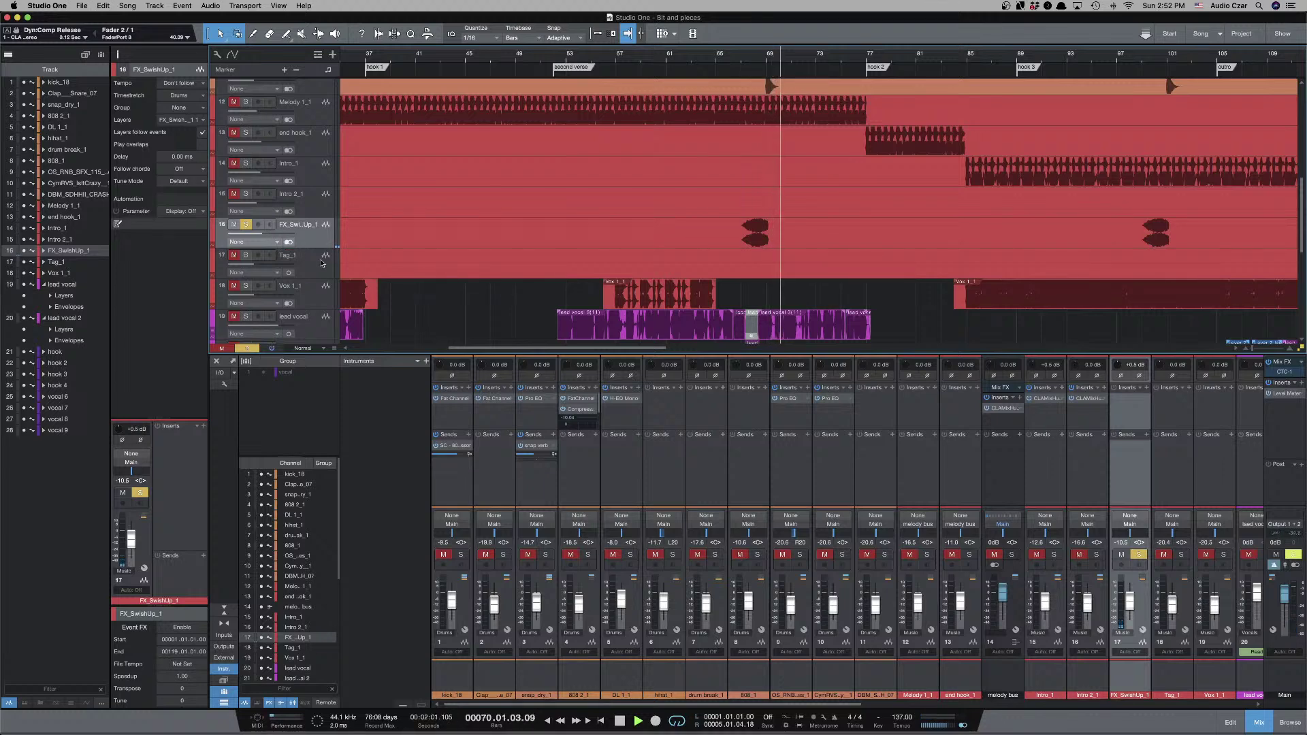
pyautogui.press('space')
# Unsolo FX_SwishUp_1 and play its first swish within the full mix from about bar 64.
pyautogui.press('s')
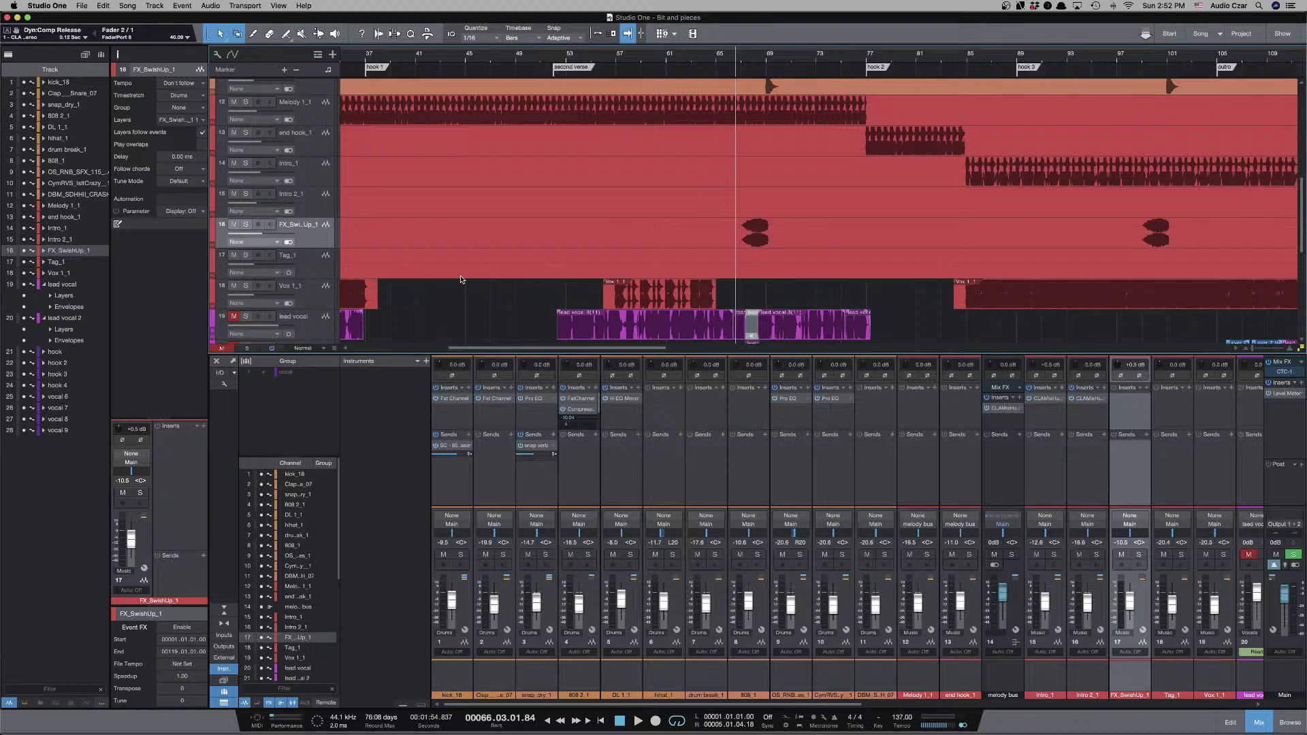
pyautogui.press('KP_Subtract')
pyautogui.press('KP_Subtract')
pyautogui.press('KP_Subtract')
pyautogui.press('KP_Subtract')
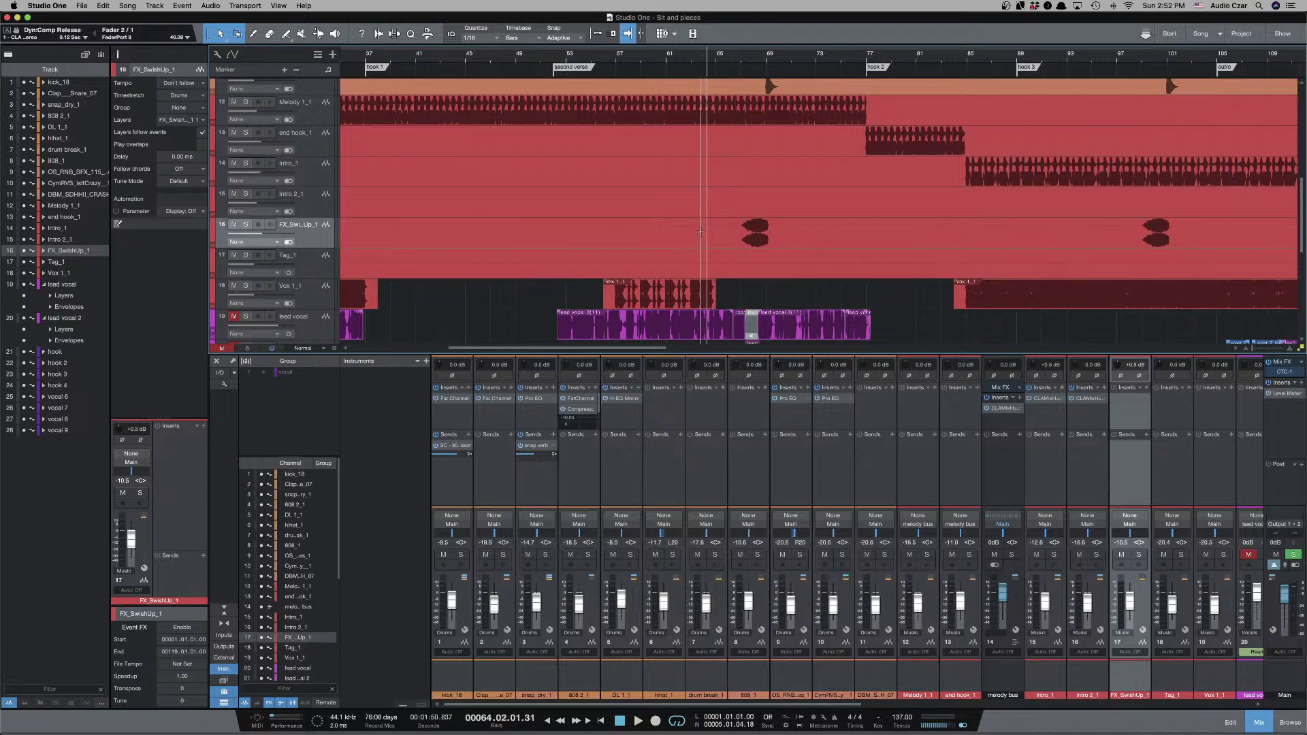
pyautogui.press('space')
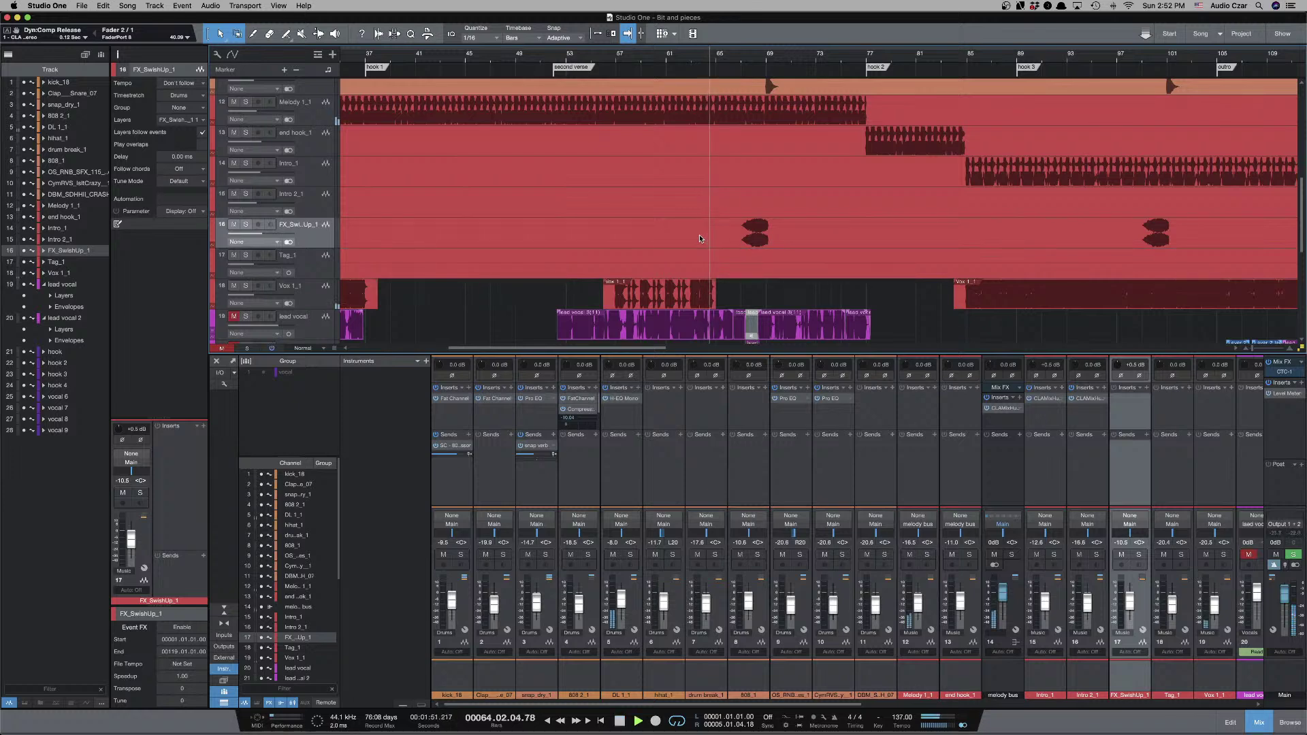
pyautogui.press('e')
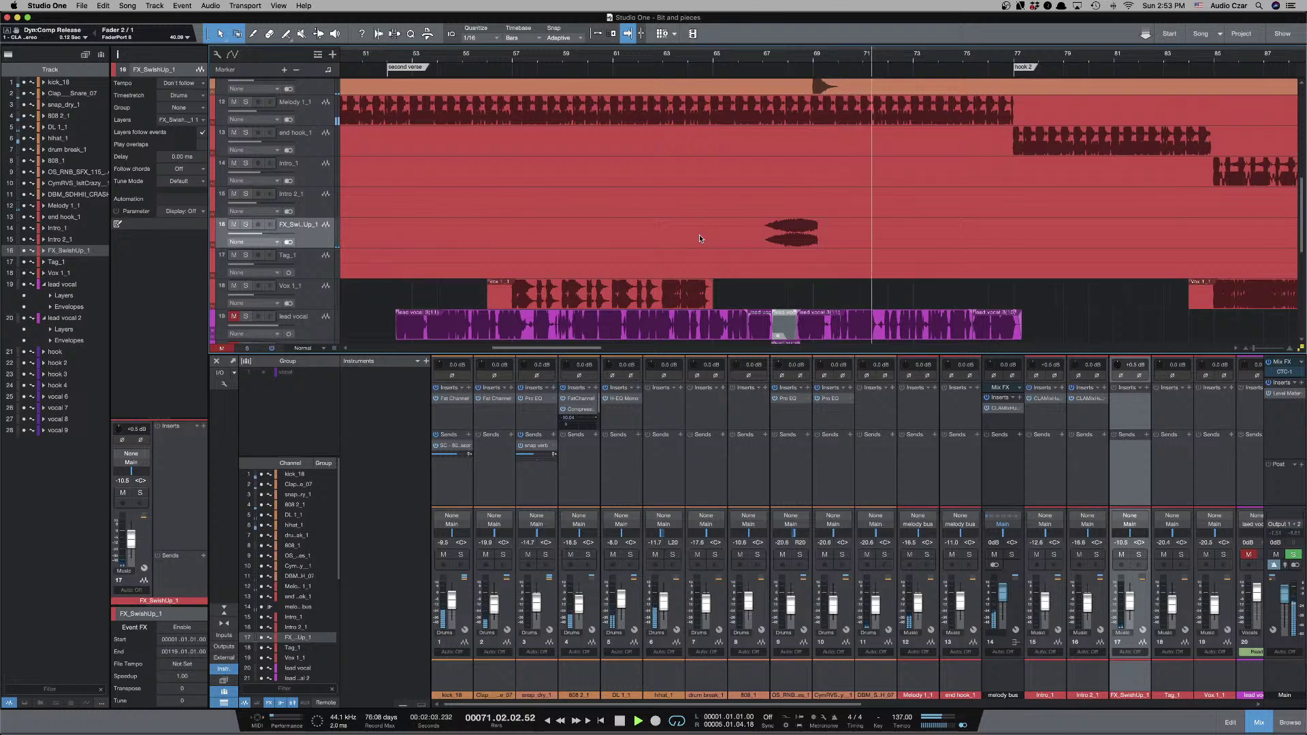
pyautogui.click(700, 238)
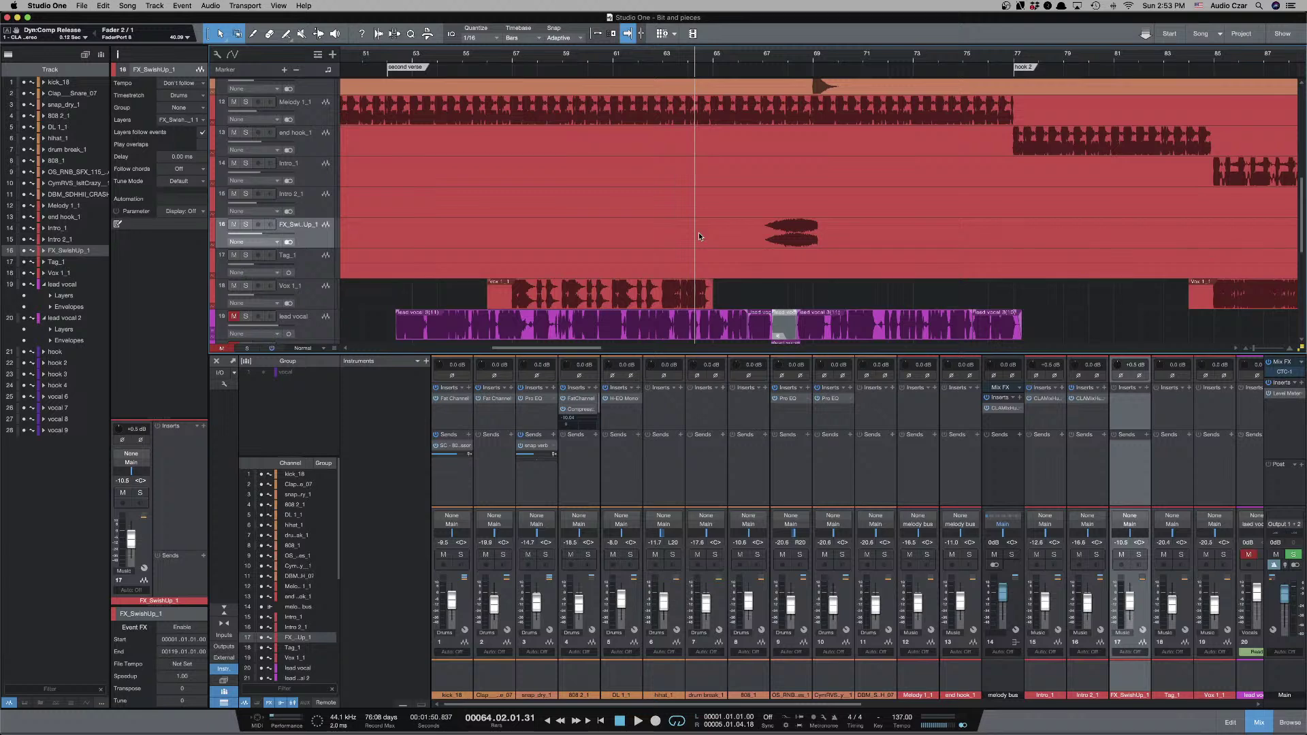
# Select the Tag_1 track and audition it in the full mix from the start of the song.
pyautogui.scroll(-10, 721, 279)
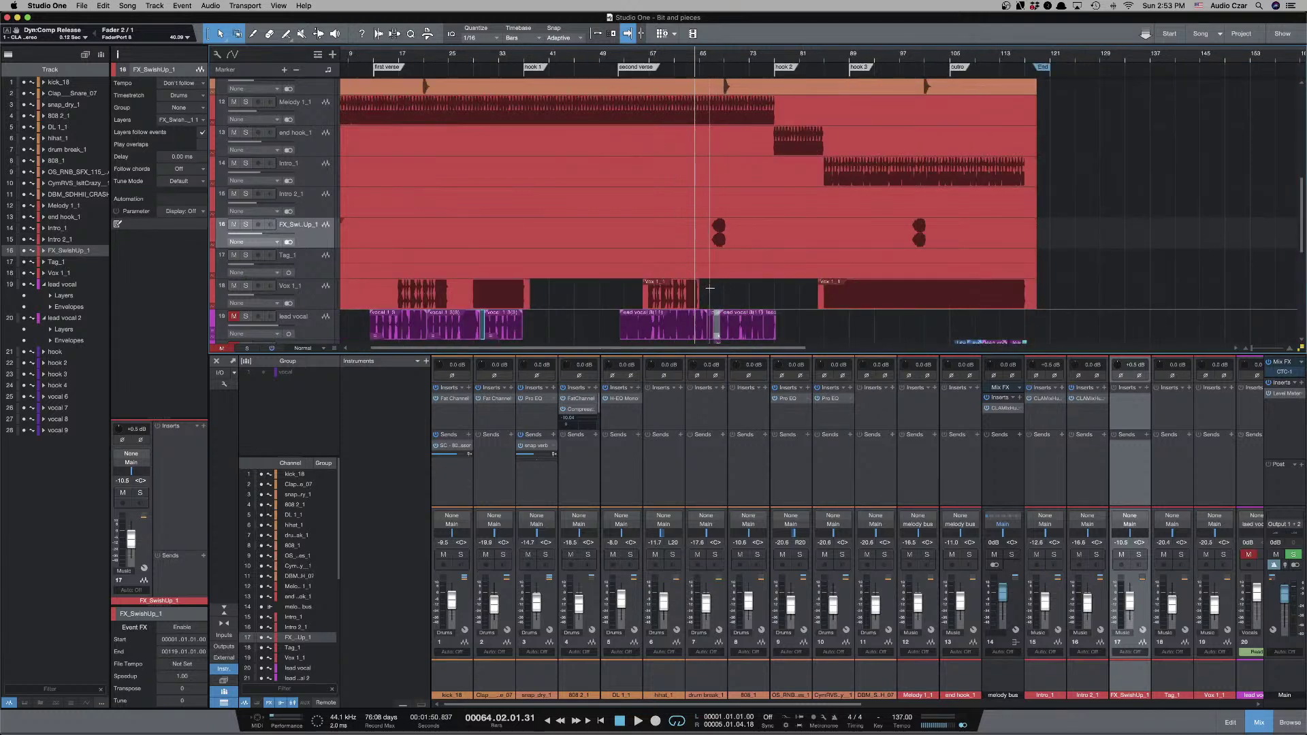
pyautogui.click(315, 269)
pyautogui.scroll(7, 379, 266)
pyautogui.hscroll(-10, 380, 266)
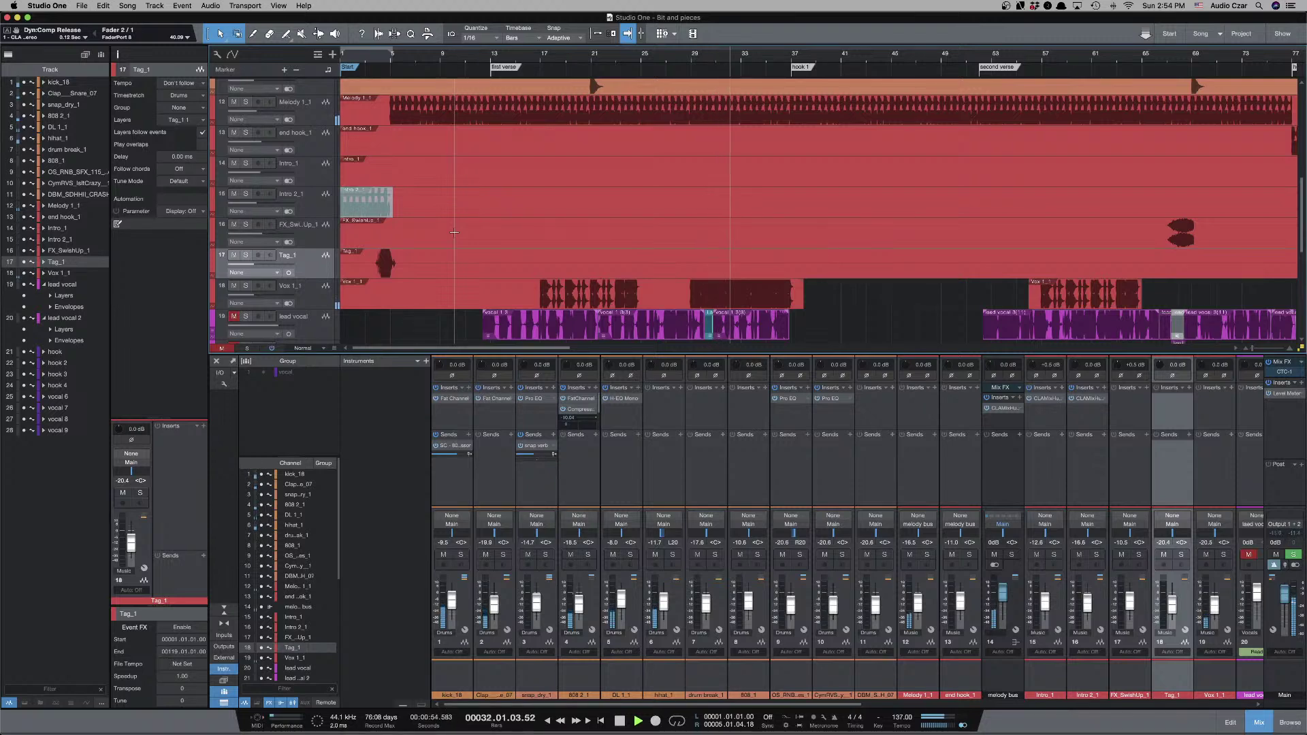
pyautogui.press('space')
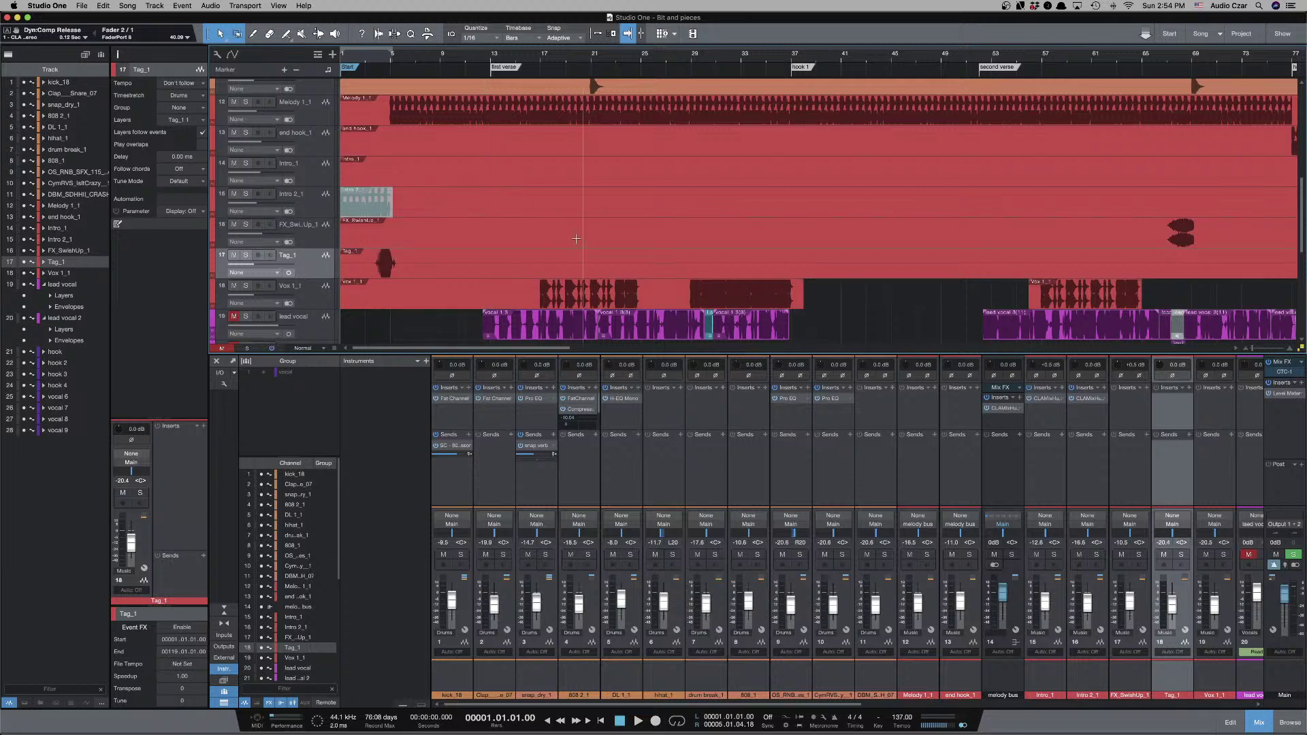
# Unmute the lead vocal track, select it and set the playback position to bar 12, just before its first phrase.
pyautogui.scroll(-7, 598, 224)
pyautogui.scroll(3, 598, 227)
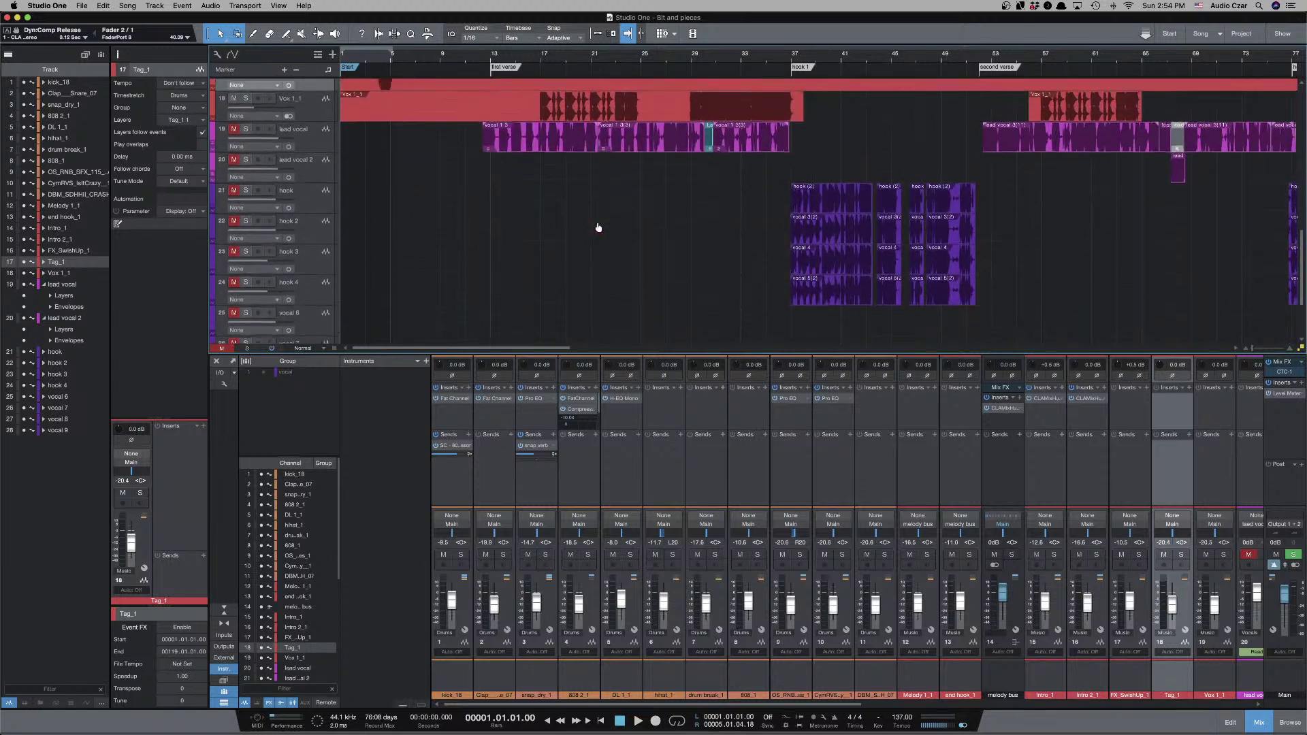
pyautogui.scroll(-1, 598, 226)
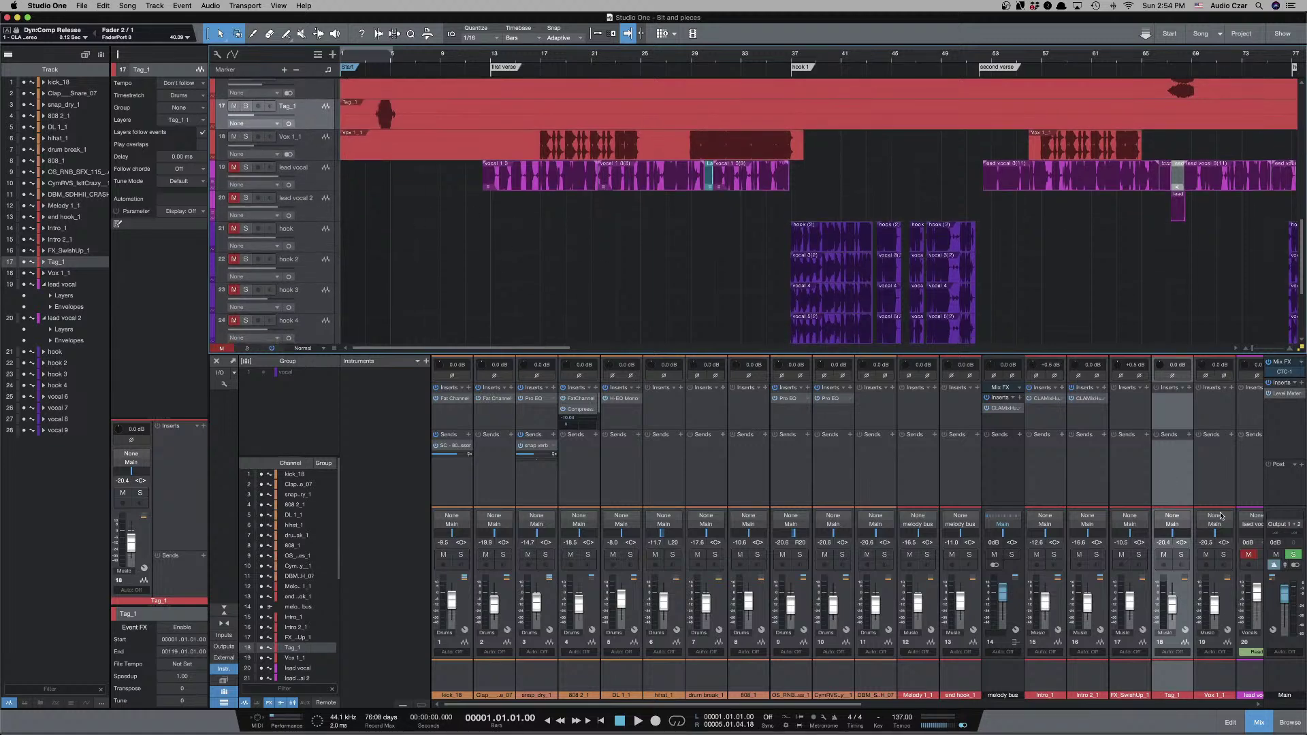
pyautogui.click(1243, 555)
pyautogui.hscroll(4, 1128, 460)
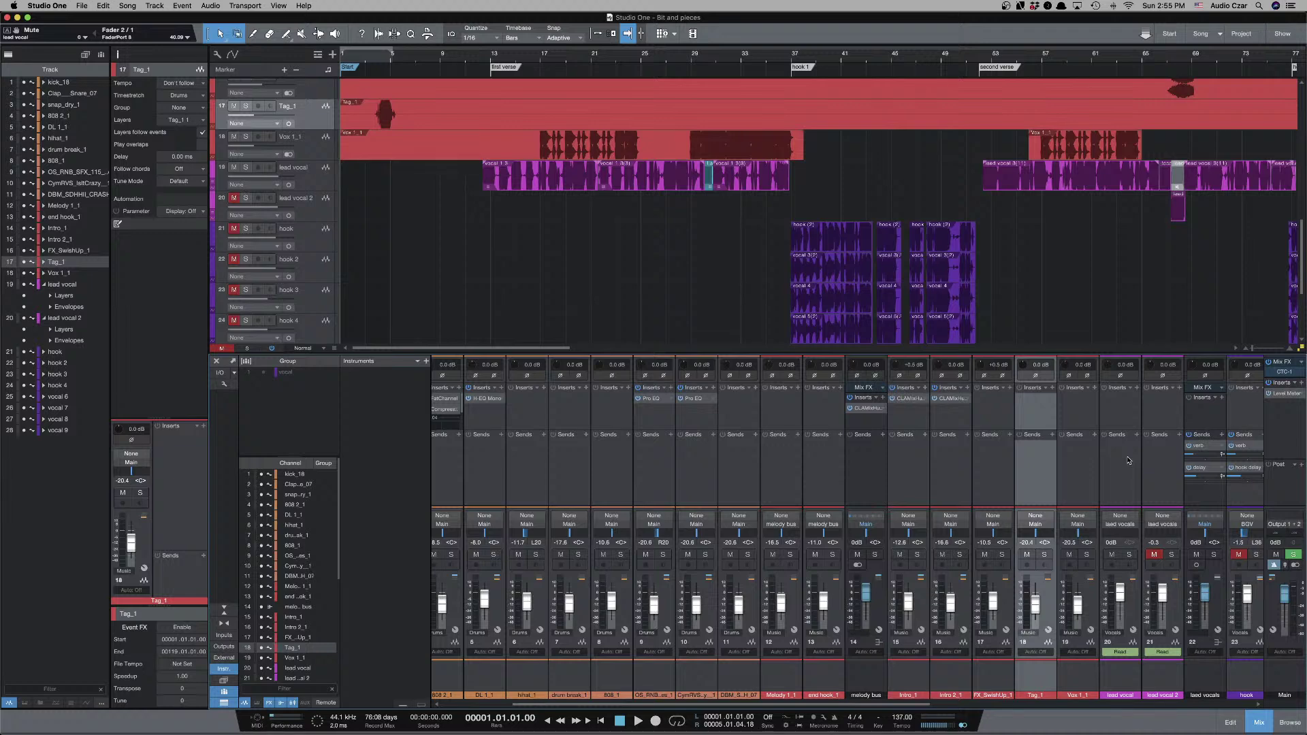
pyautogui.click(316, 186)
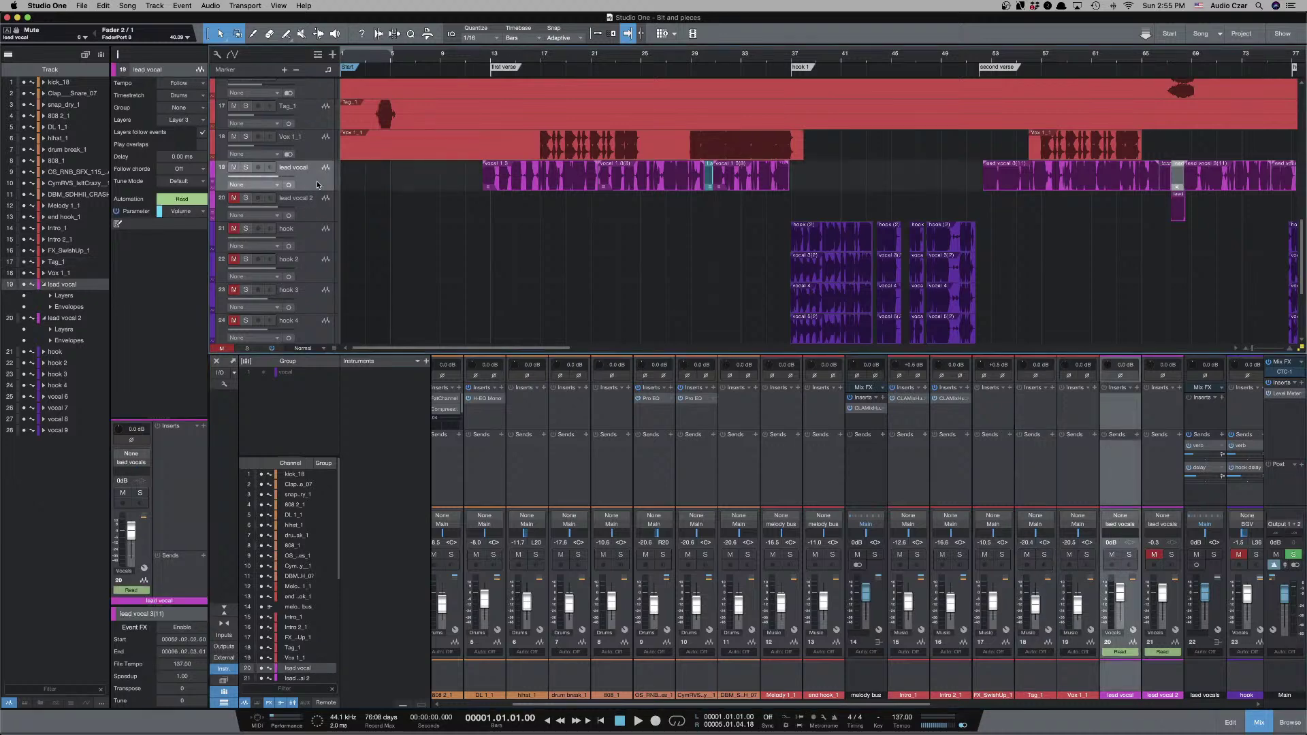
pyautogui.click(477, 176)
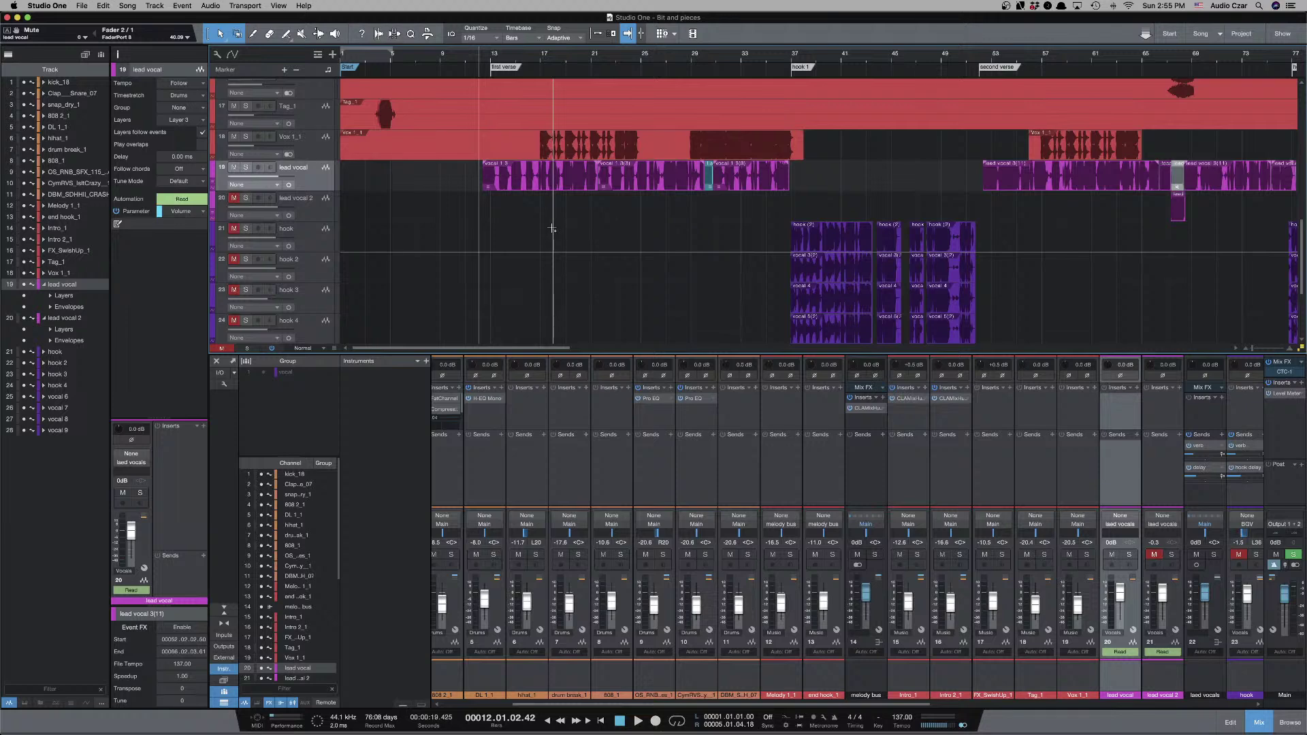
# Enlarge the lead vocal track's display and audition the first verse with the vocal in the mix, up to hook 1.
pyautogui.hotkey('shift', 'e')
pyautogui.press('e')
pyautogui.press('e')
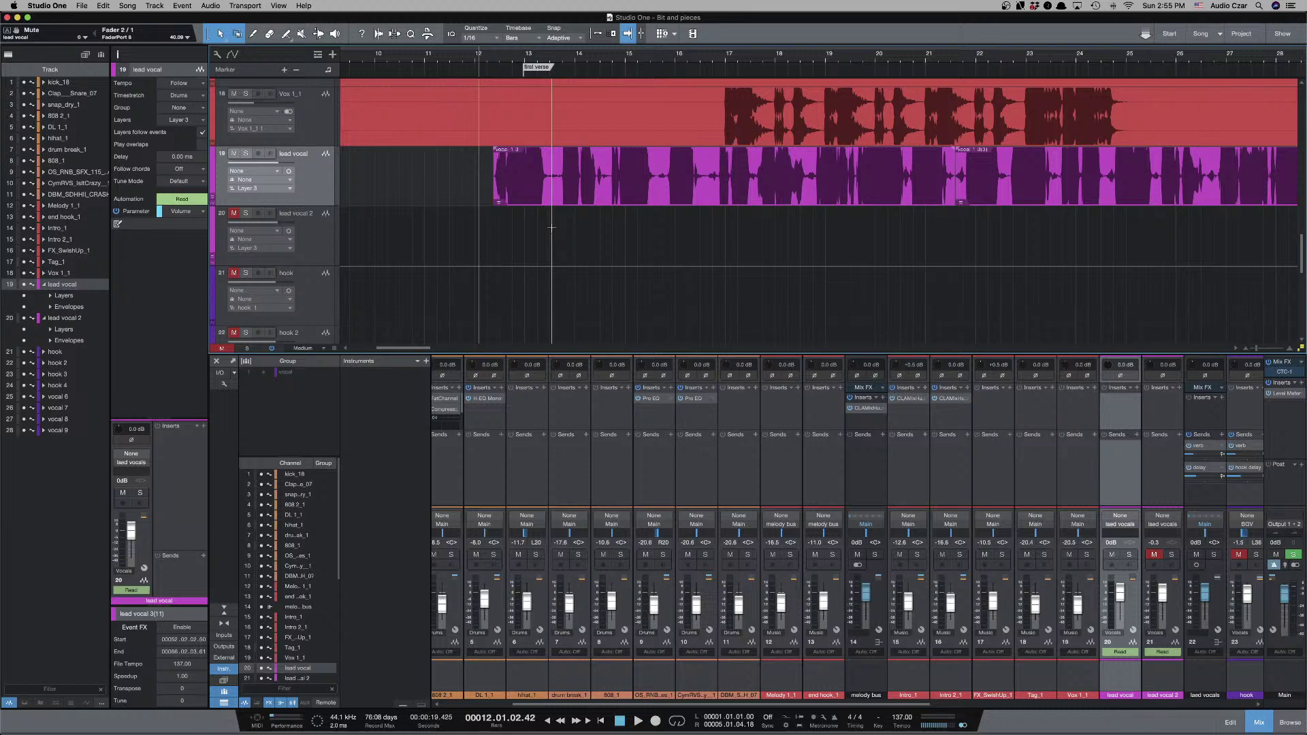
pyautogui.press('space')
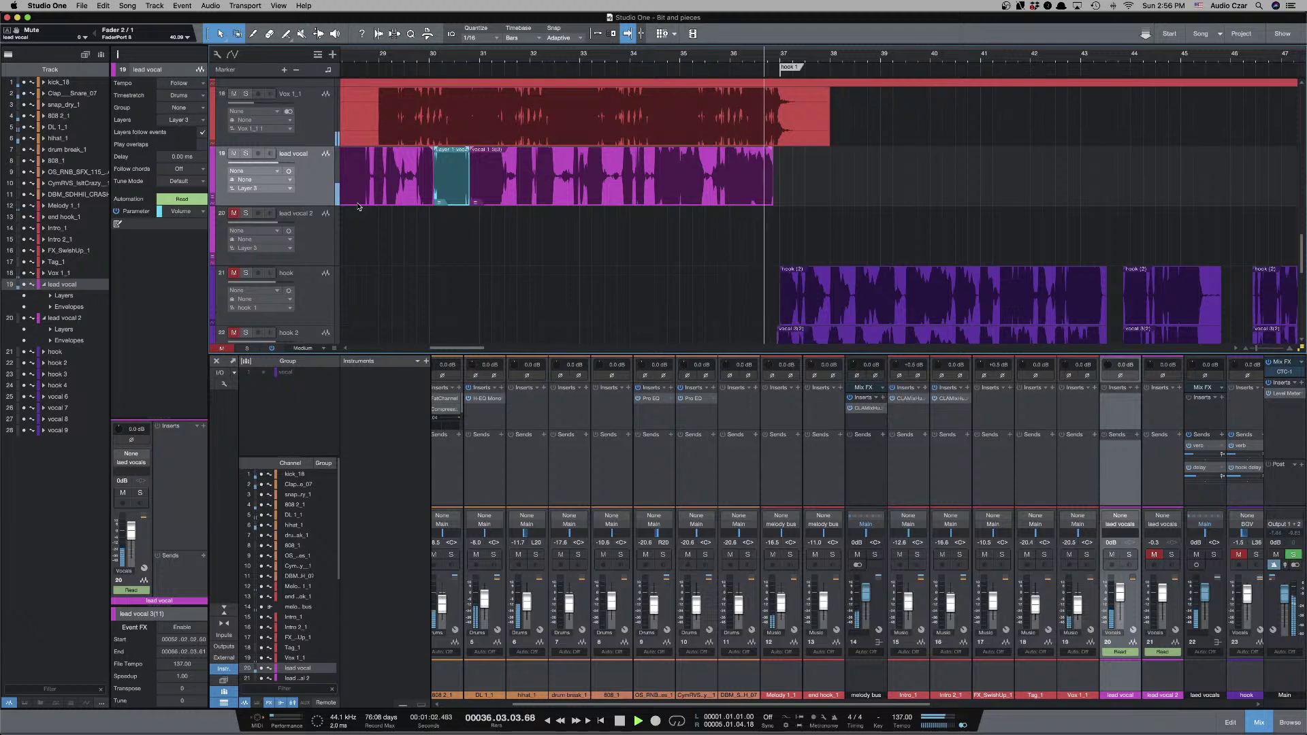
pyautogui.press('space')
pyautogui.press('space')
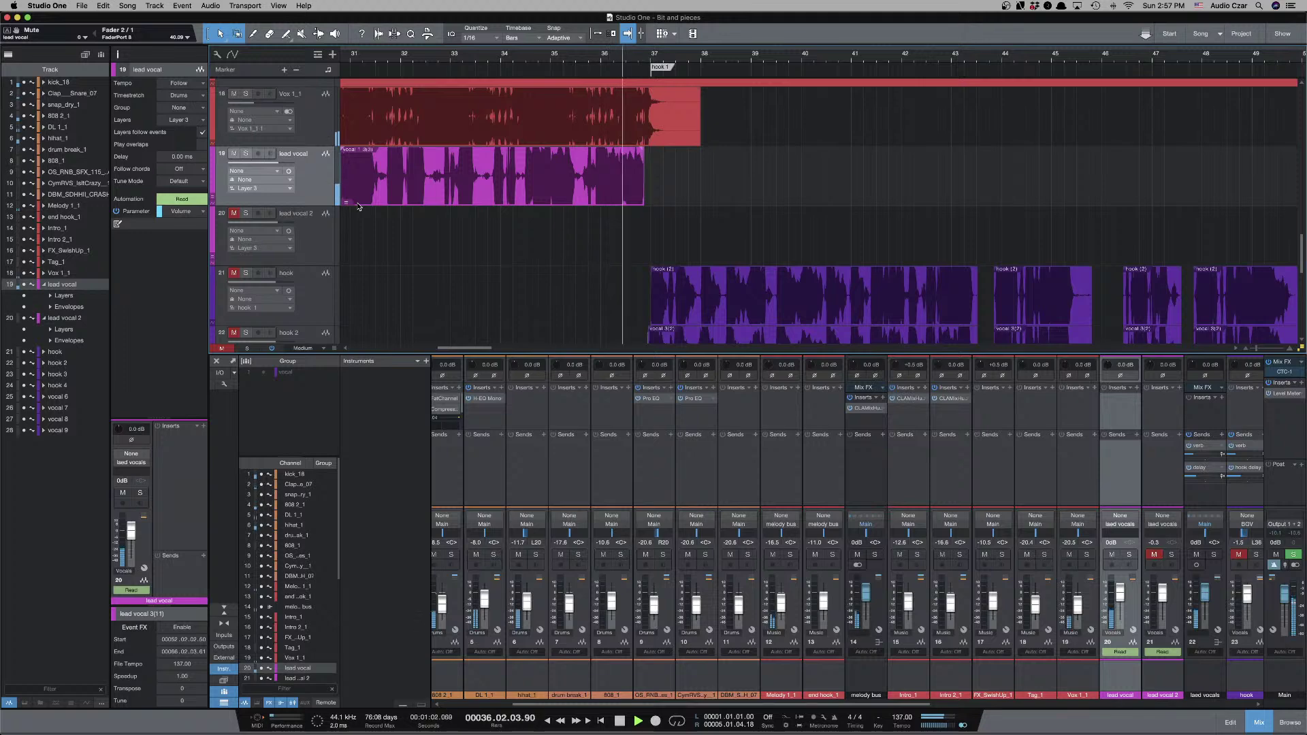
pyautogui.press('space')
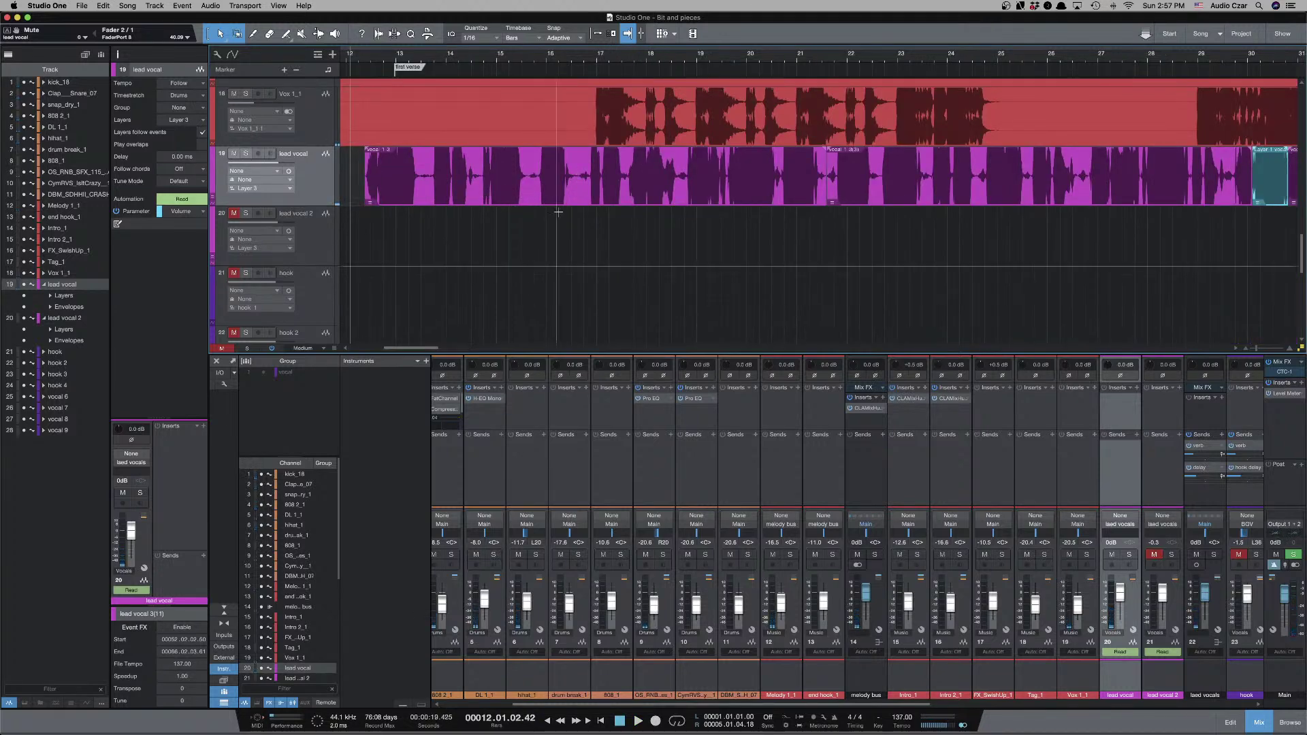
pyautogui.hscroll(5, 613, 262)
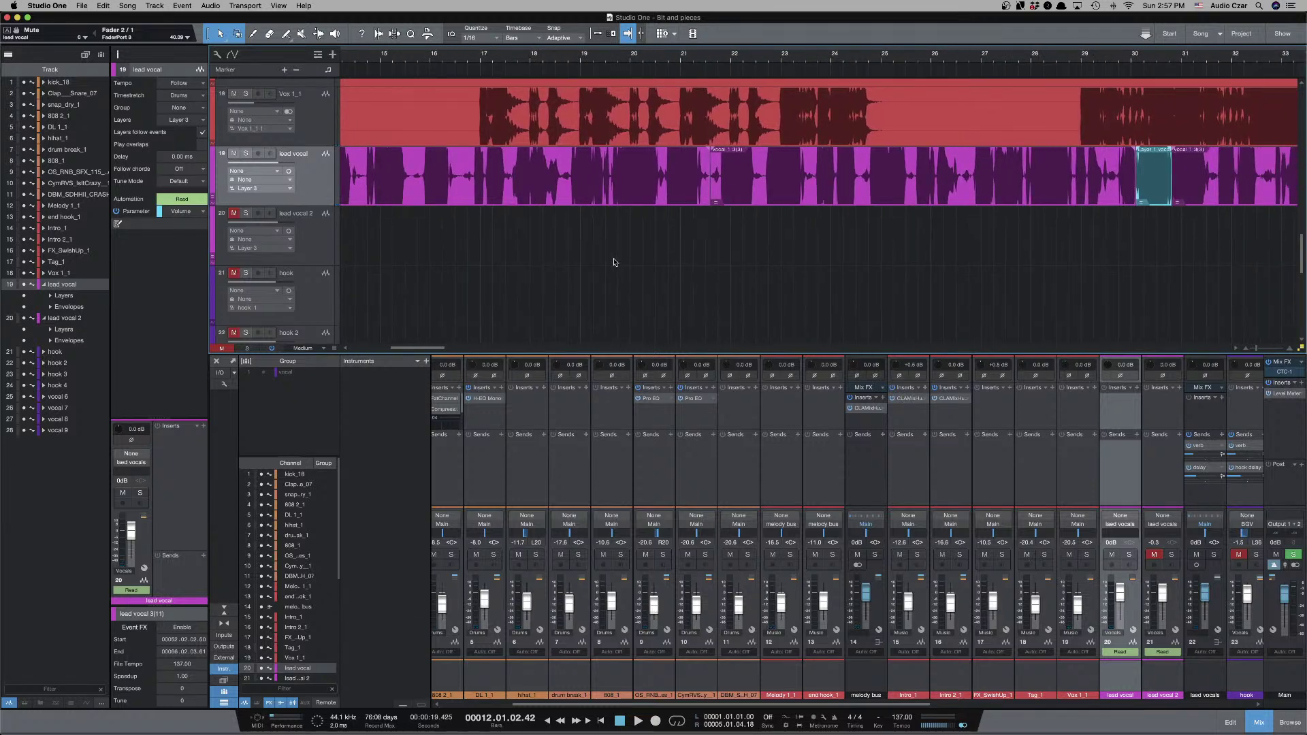
pyautogui.hscroll(10, 613, 262)
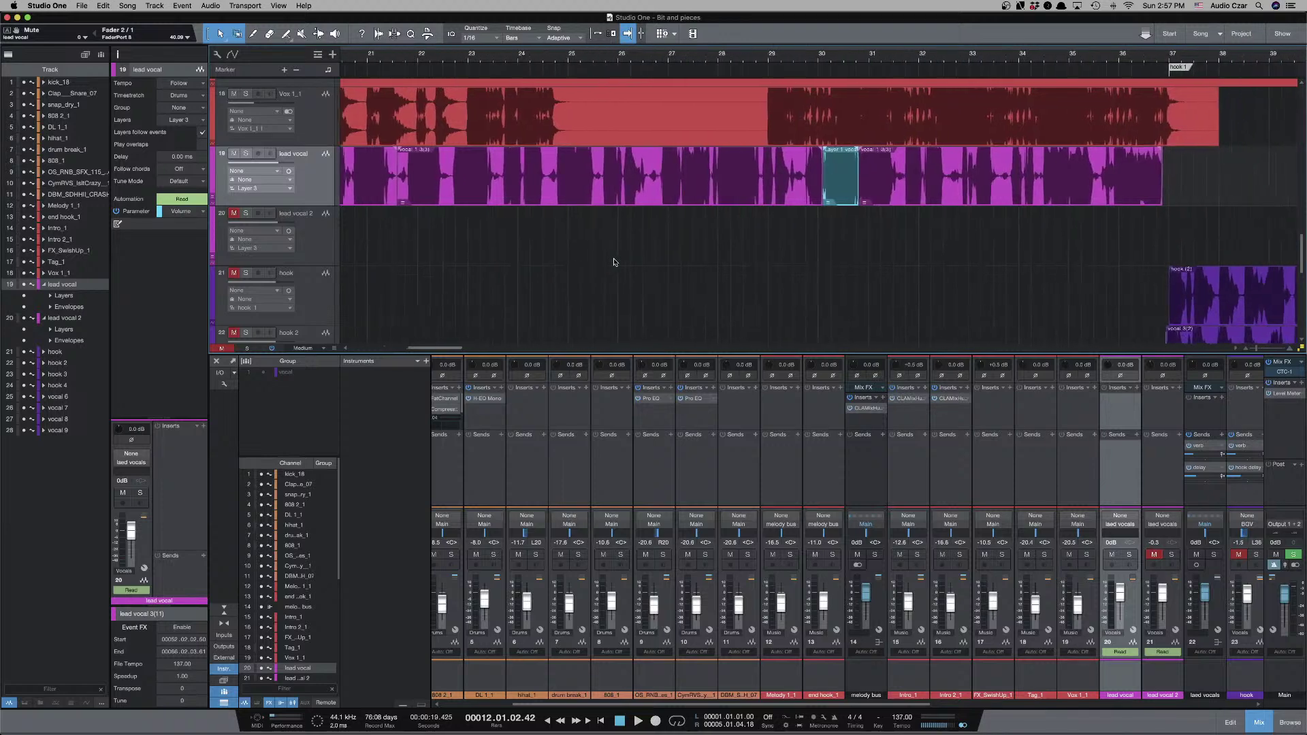
pyautogui.hscroll(1, 613, 262)
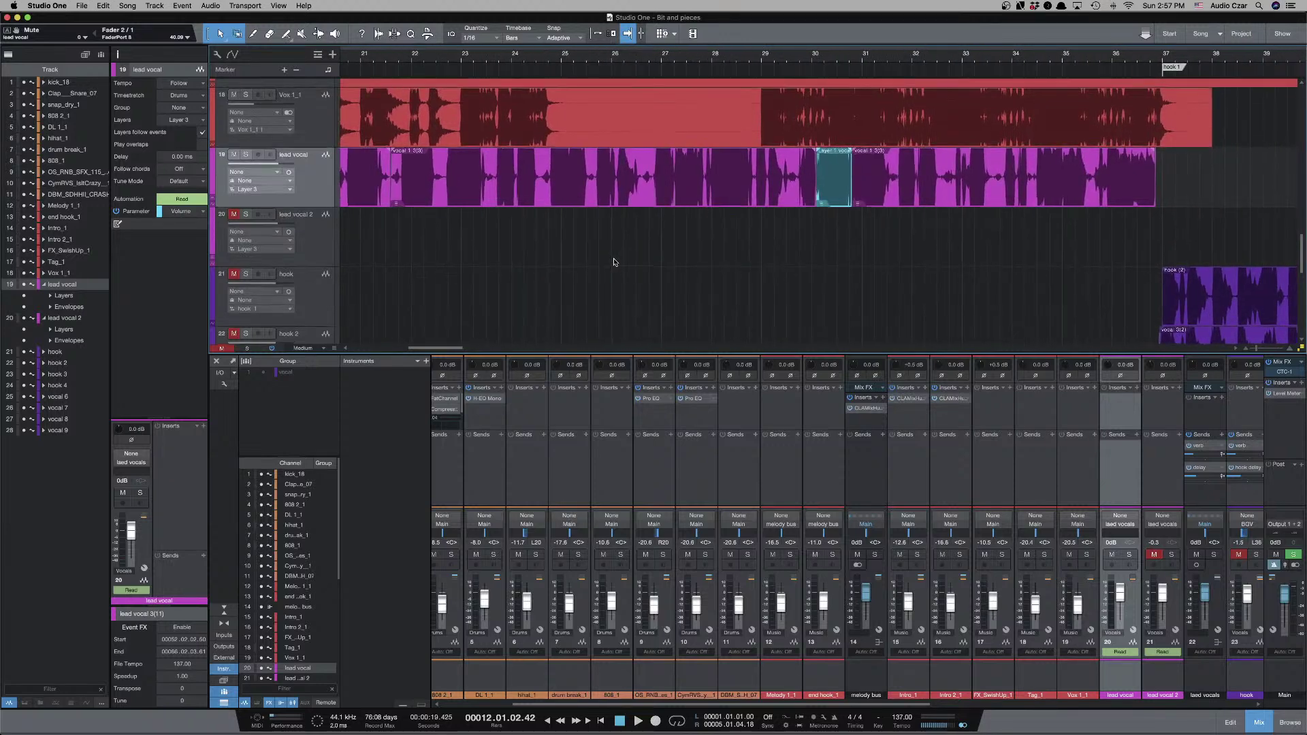
pyautogui.press('w')
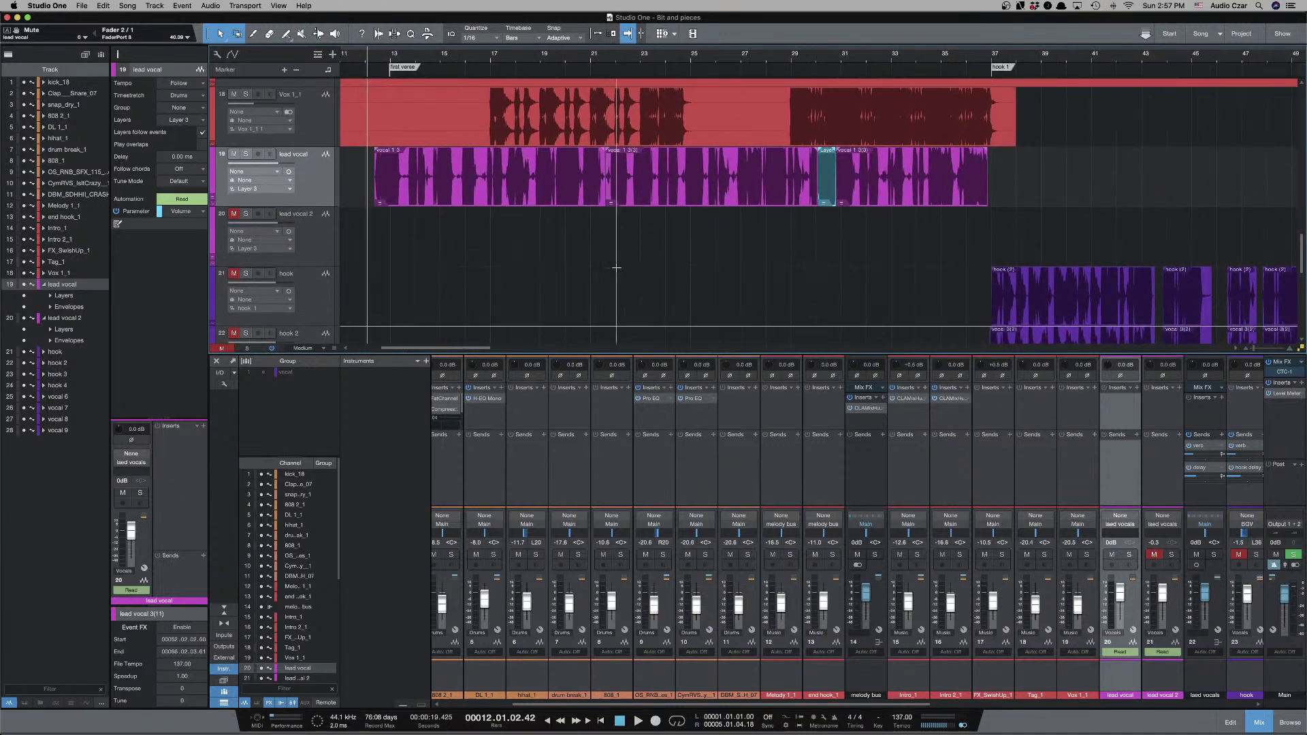
pyautogui.press('e')
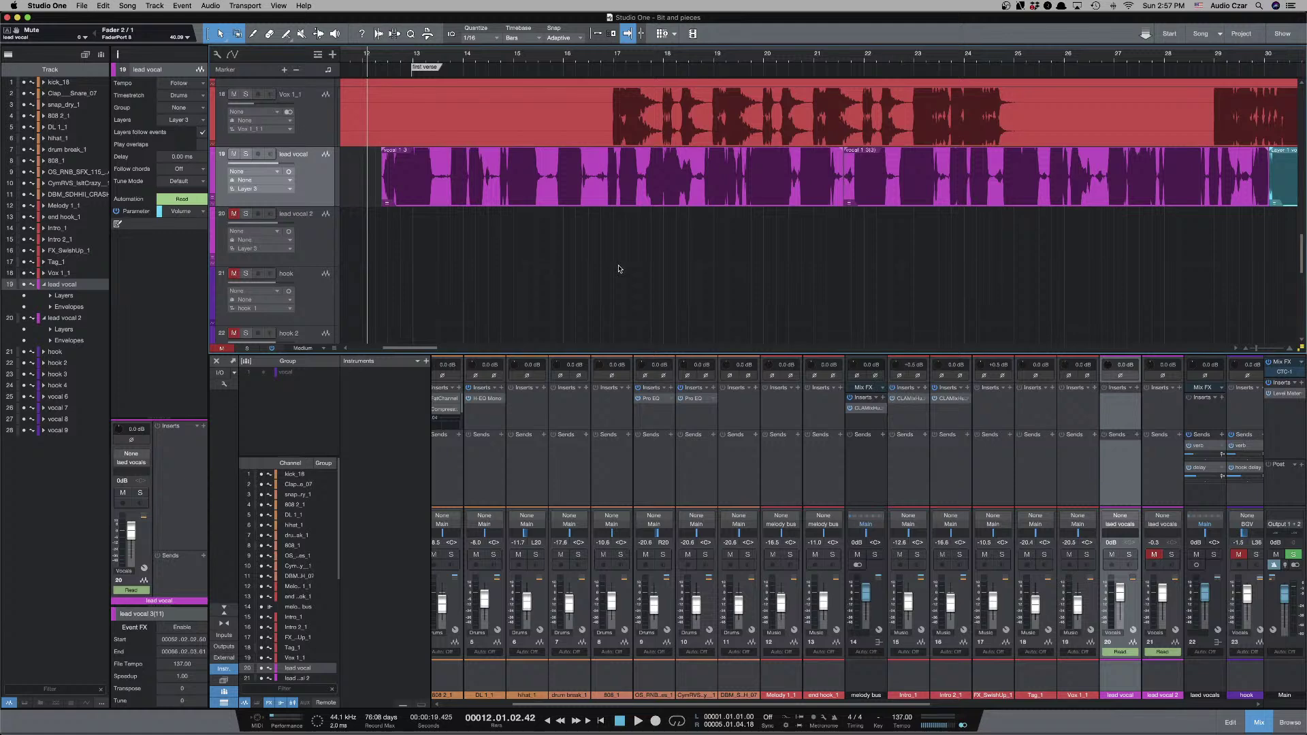
pyautogui.press('w')
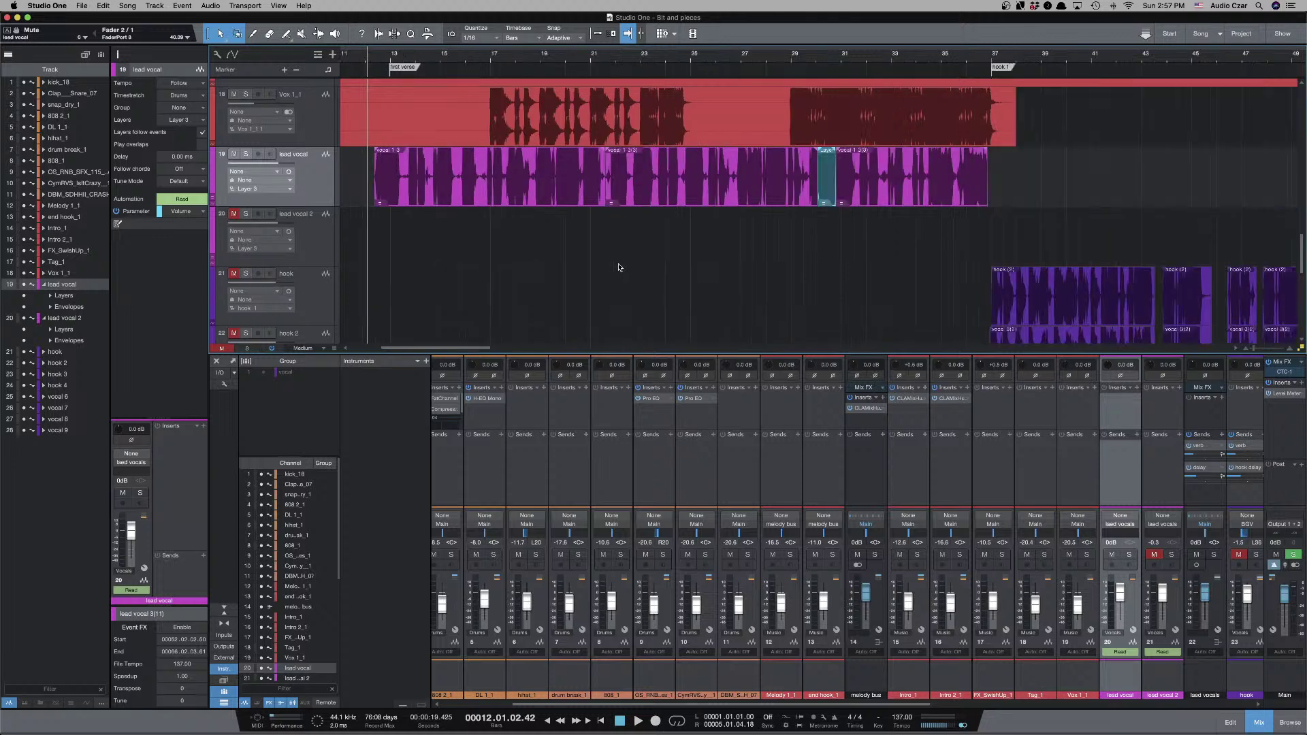
pyautogui.hscroll(5, 619, 266)
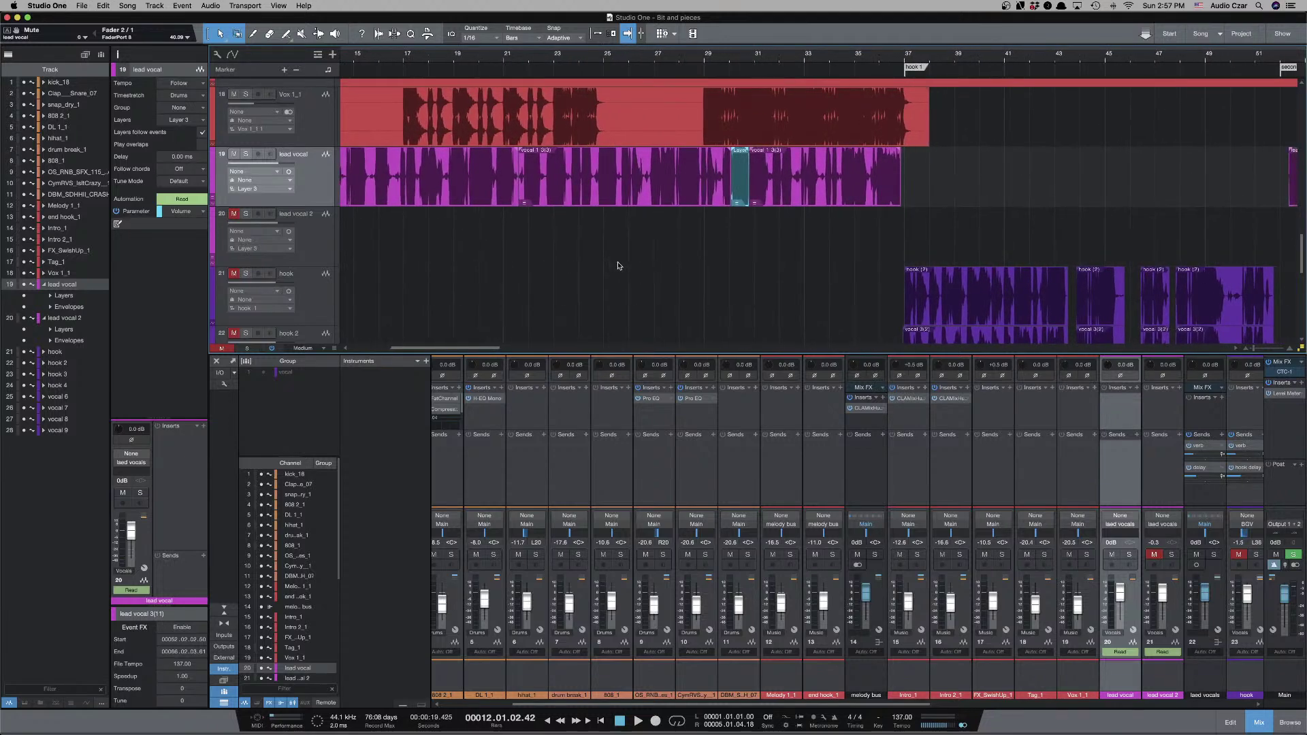
pyautogui.hscroll(2, 619, 266)
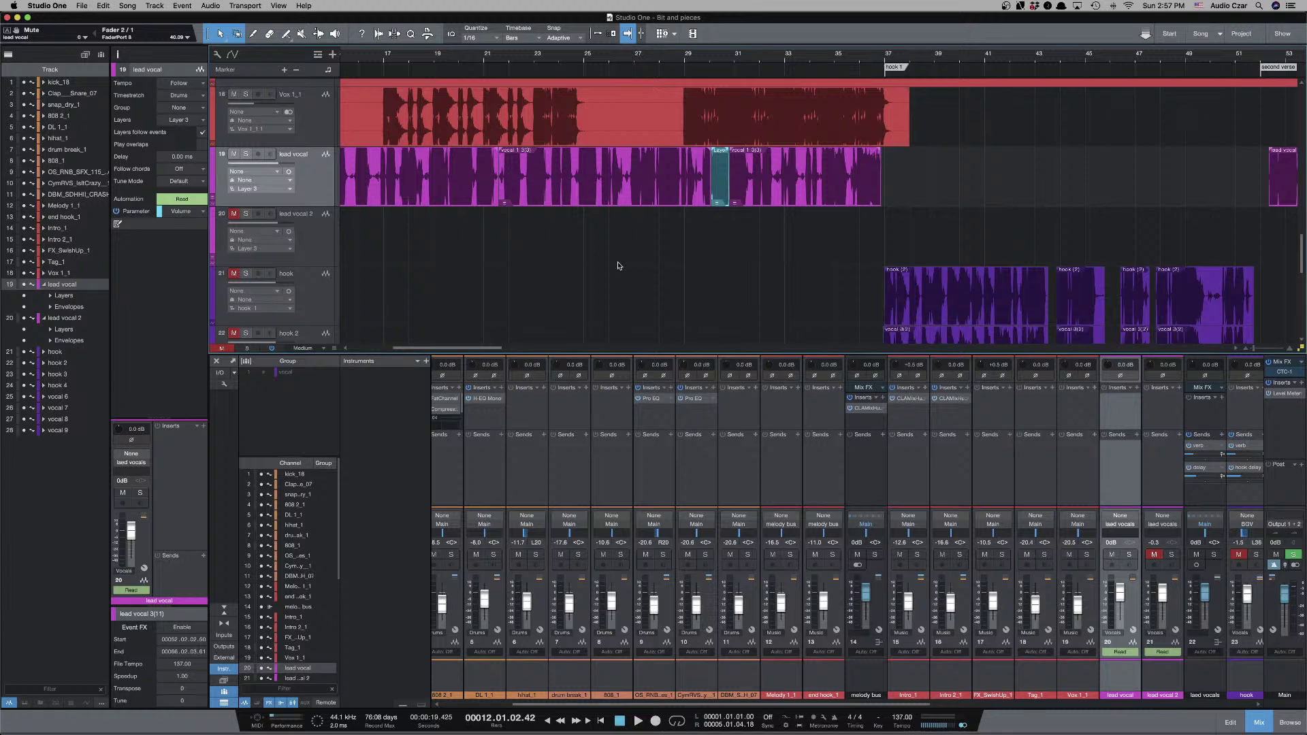
pyautogui.scroll(1, 618, 266)
pyautogui.hscroll(1, 624, 265)
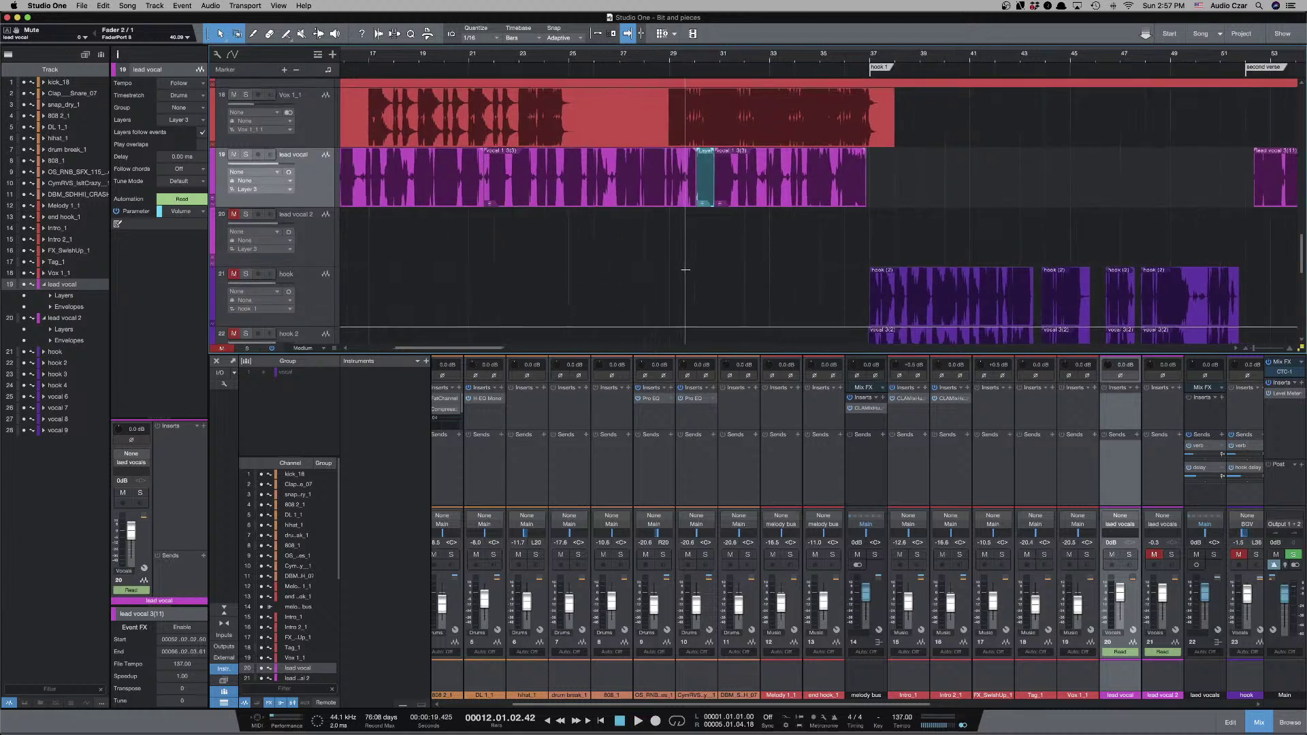
# Insert the SSLComp Stereo compressor on the Main output and move its window clear of the vocal tracks.
pyautogui.click(1301, 386)
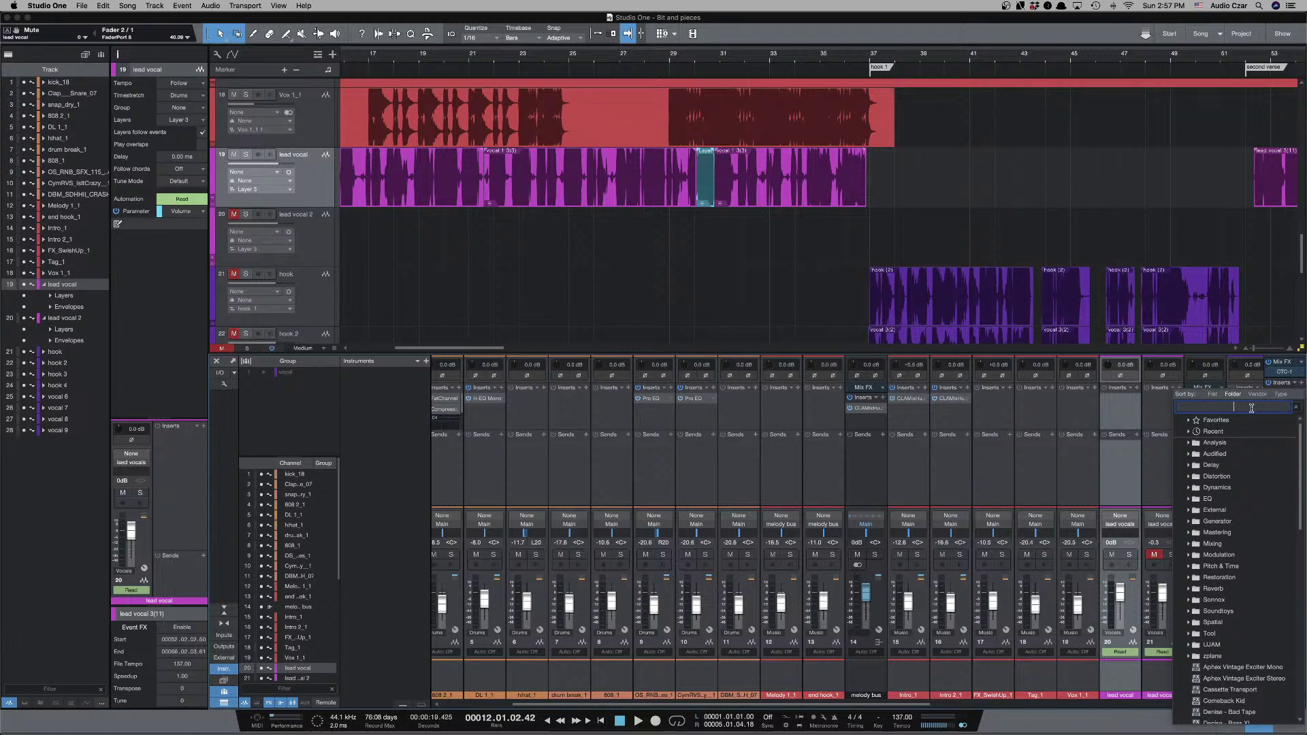
pyautogui.write('sl')
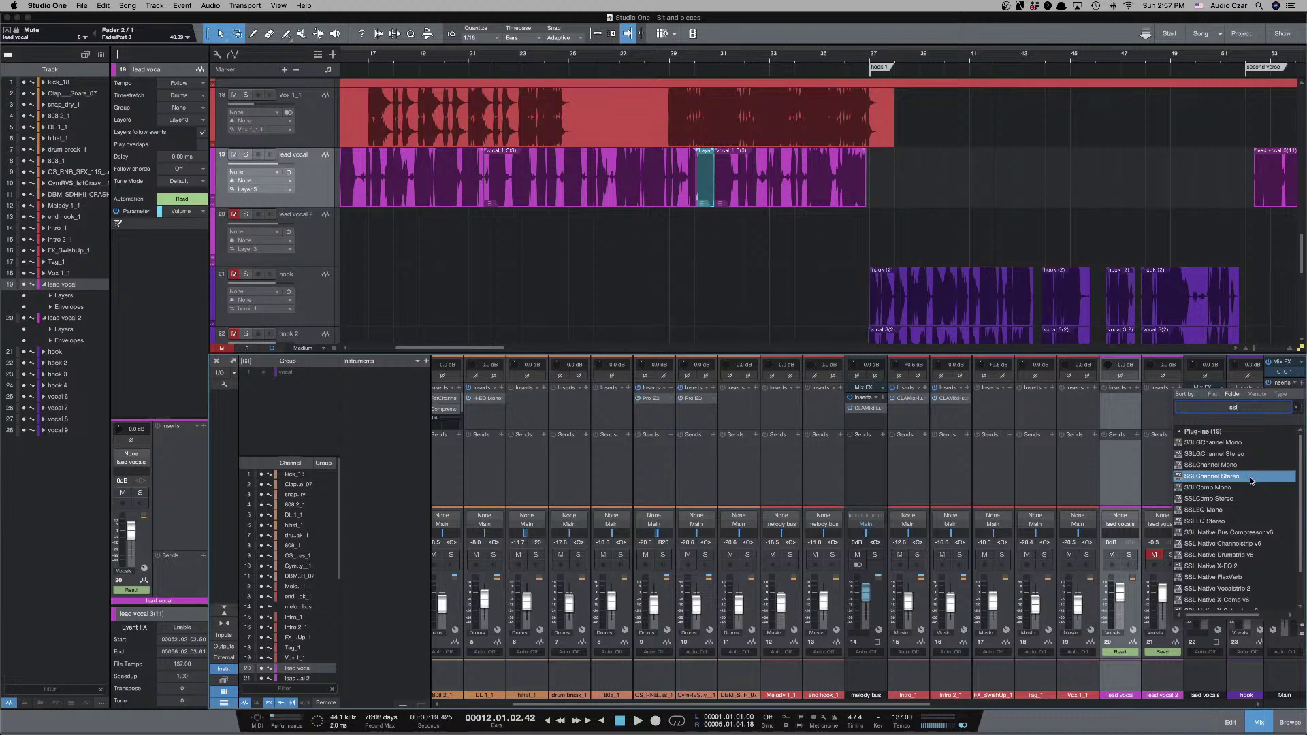
pyautogui.click(1251, 501)
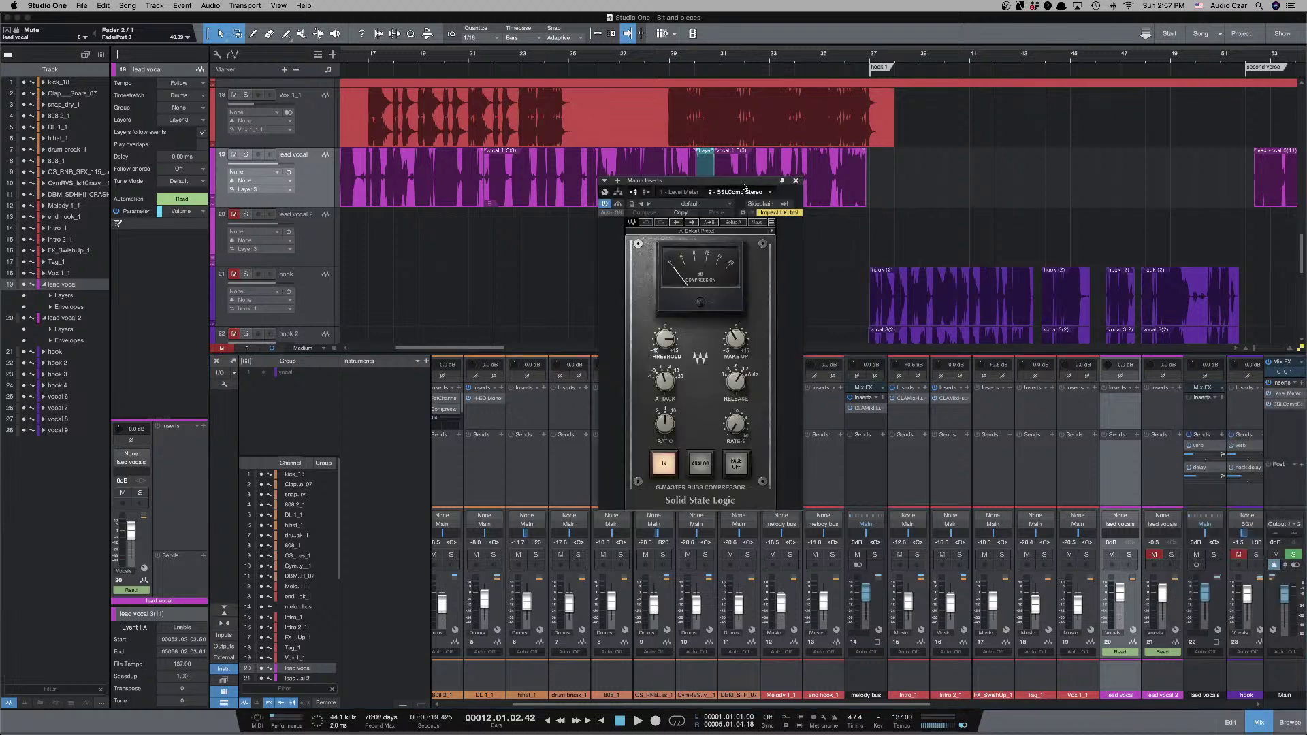
pyautogui.moveTo(743, 187); pyautogui.dragTo(1014, 190)
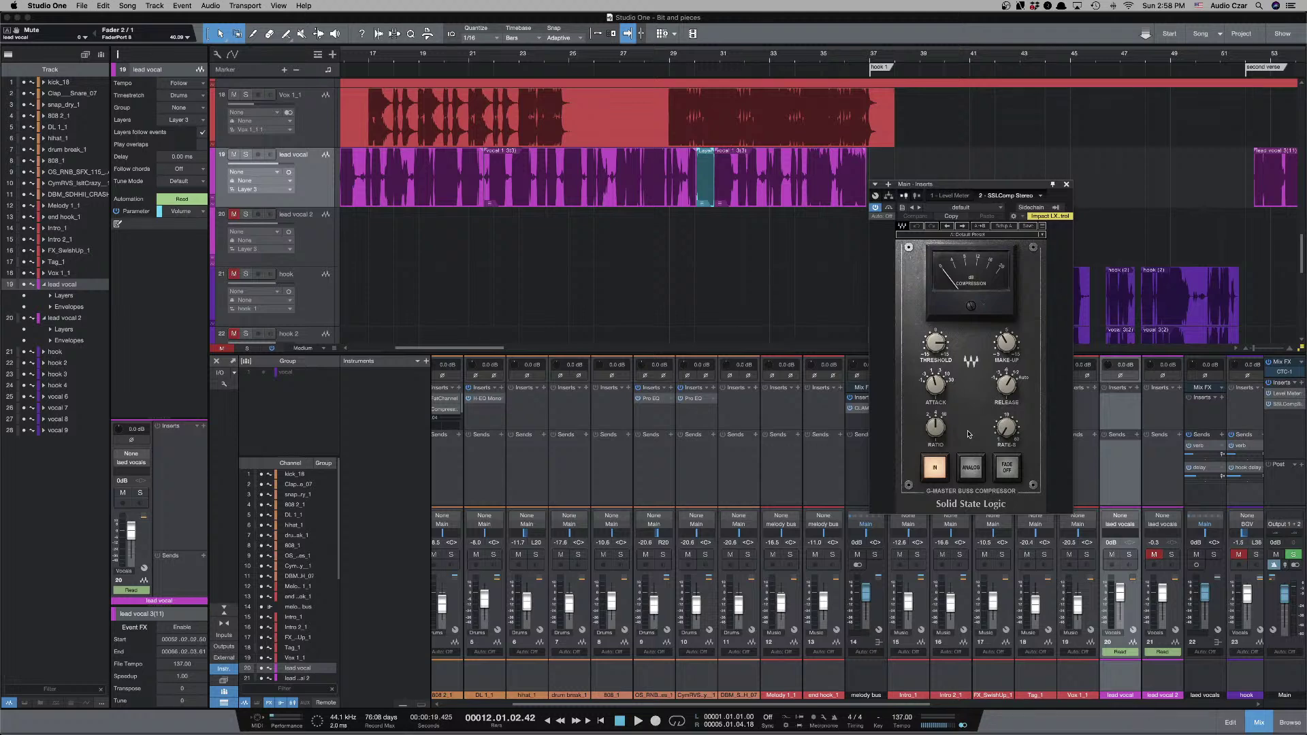
# Adjust the attack, release and ratio of the Main output's SSLComp Stereo and return the playback position to the song start.
pyautogui.moveTo(935, 385); pyautogui.dragTo(935, 377)
pyautogui.moveTo(934, 383); pyautogui.dragTo(934, 361)
pyautogui.press(',')
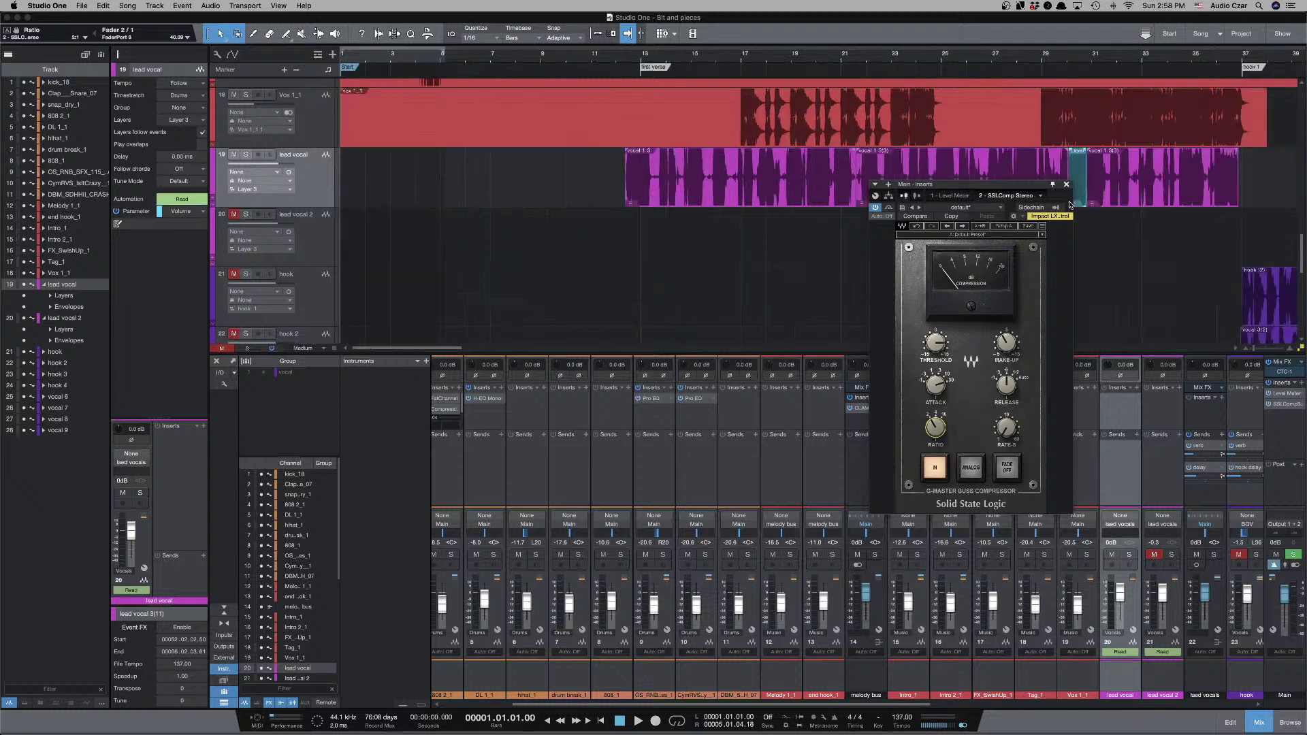
# Play the first verse, adjust the Main output's SSLComp Stereo threshold and make-up gain, and compare the mix with the compressor bypassed and active.
pyautogui.press('space')
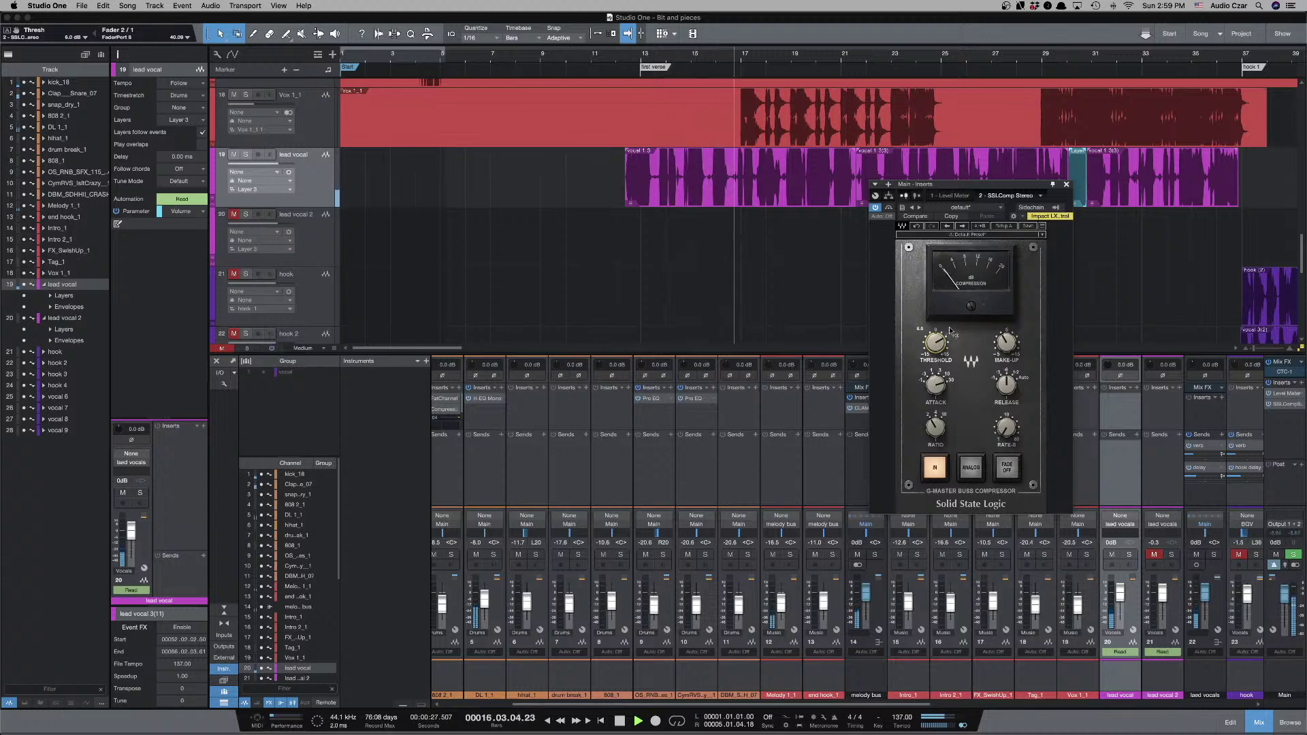
pyautogui.click(888, 209)
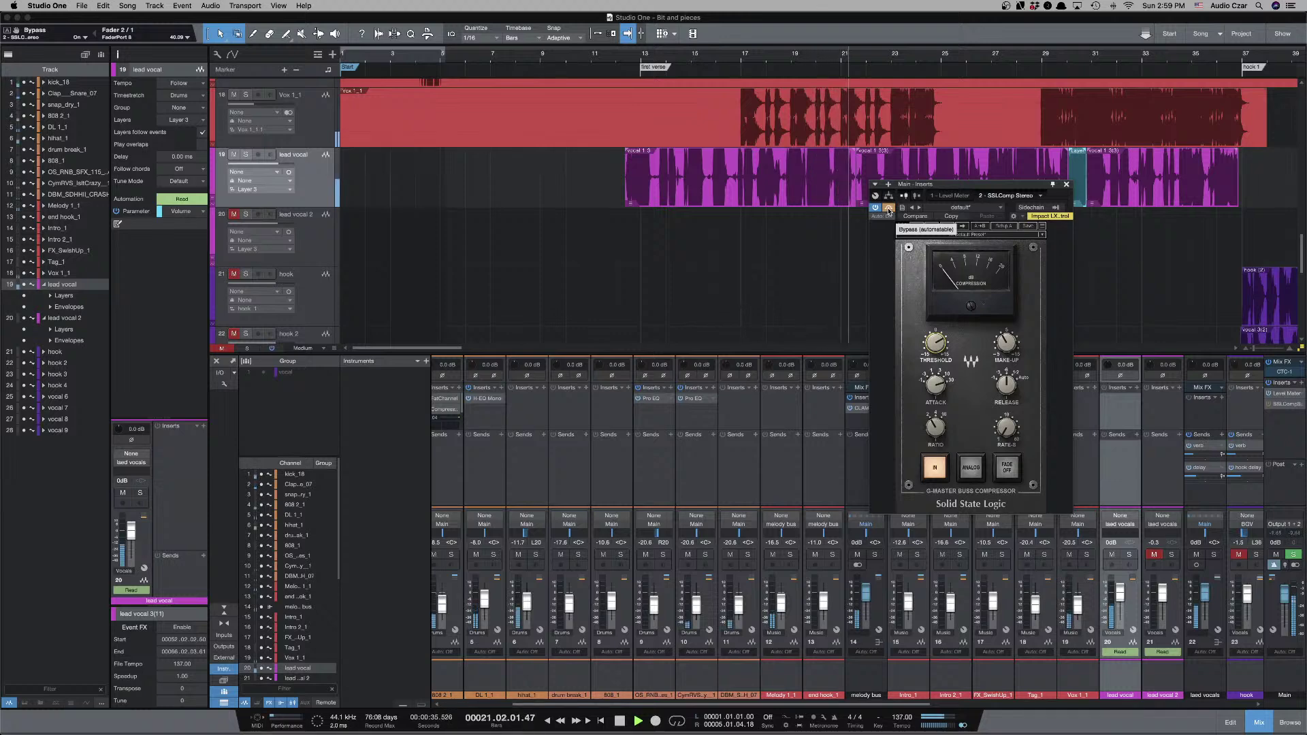
pyautogui.click(888, 208)
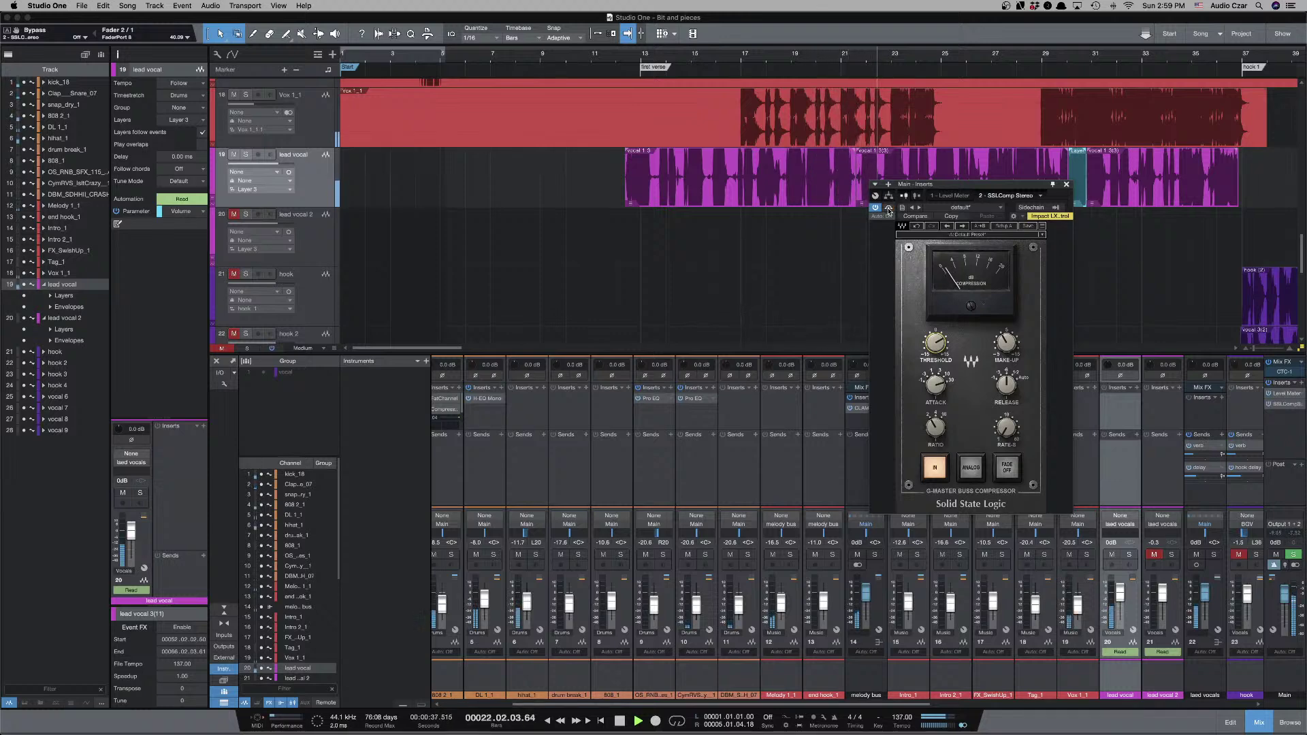
pyautogui.doubleClick(1008, 345)
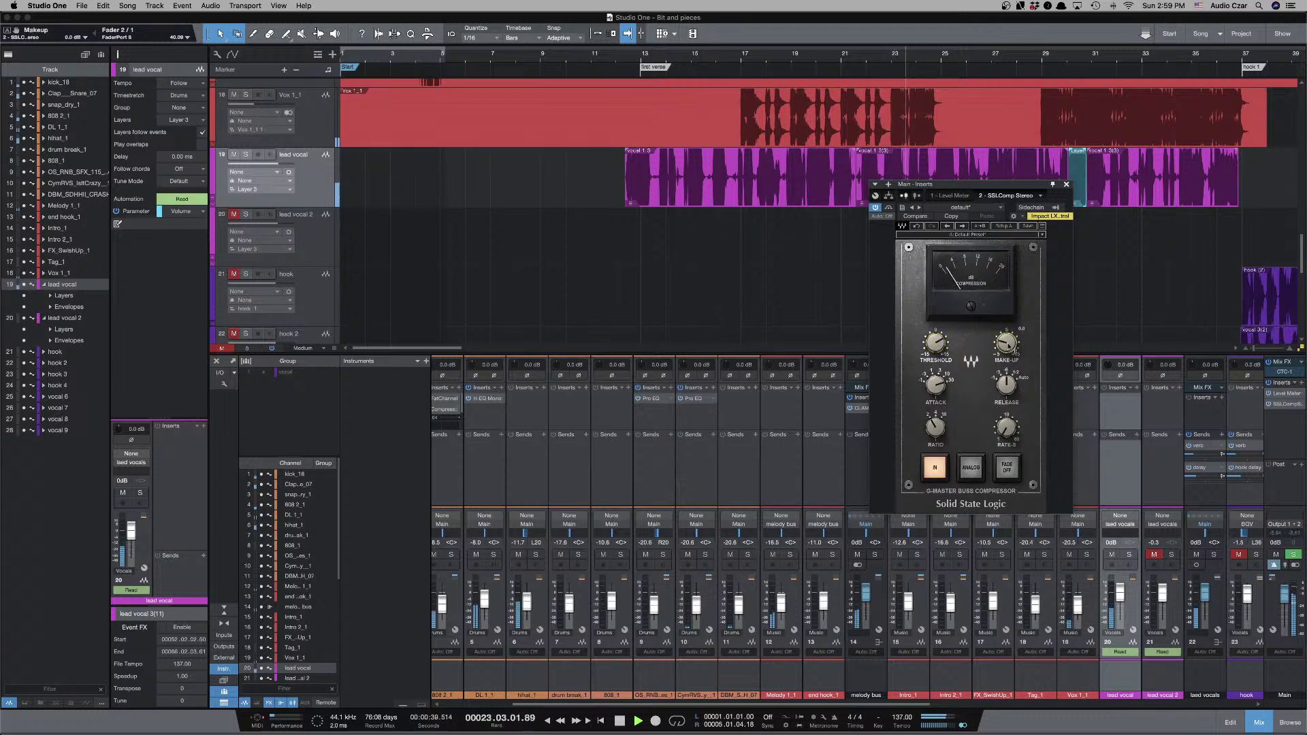
pyautogui.click(889, 210)
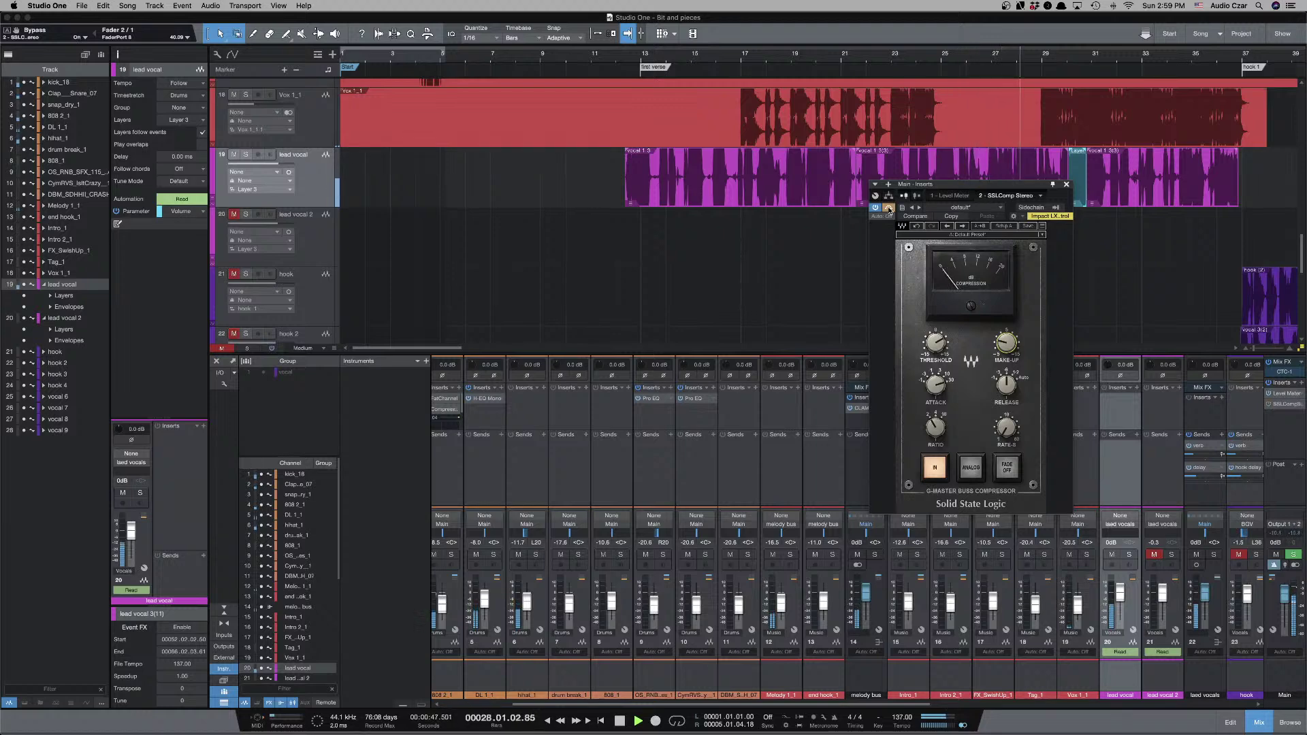
pyautogui.click(889, 208)
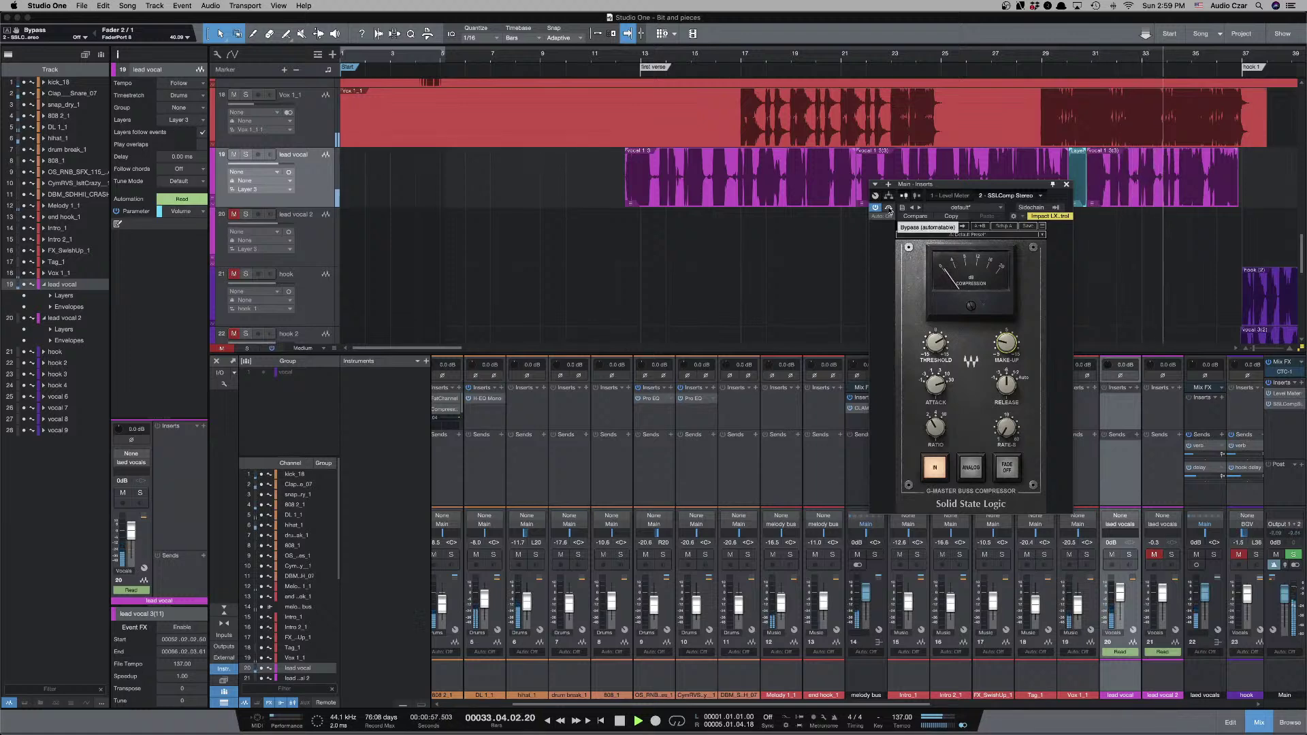
pyautogui.click(889, 208)
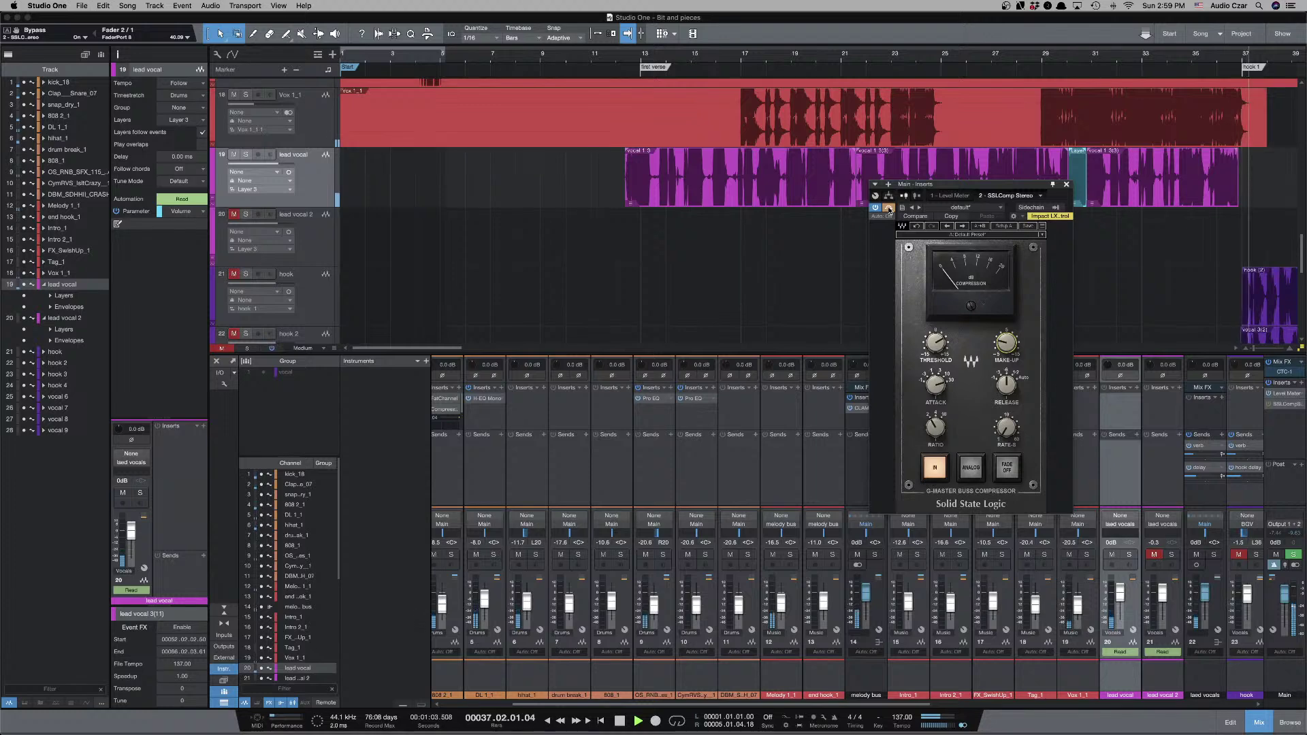
pyautogui.press('space')
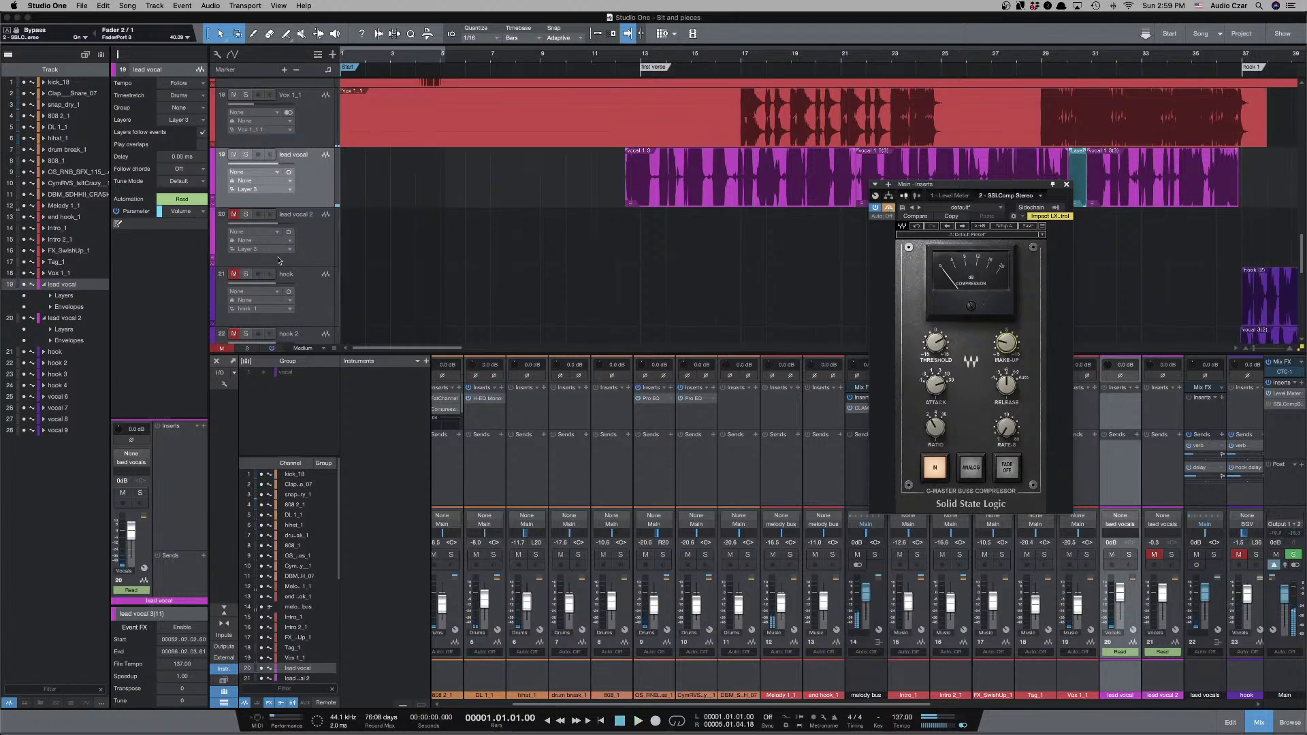
pyautogui.click(340, 253)
pyautogui.scroll(-4, 435, 258)
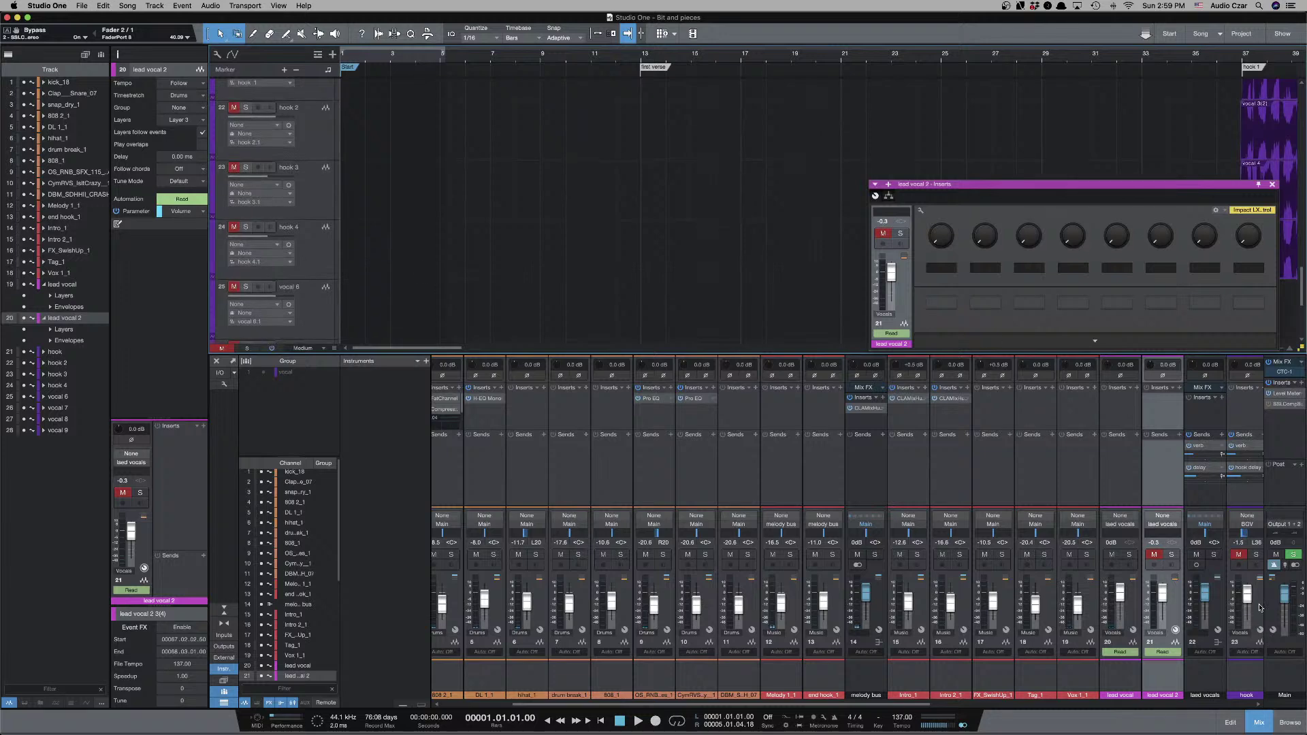
pyautogui.hscroll(6, 994, 442)
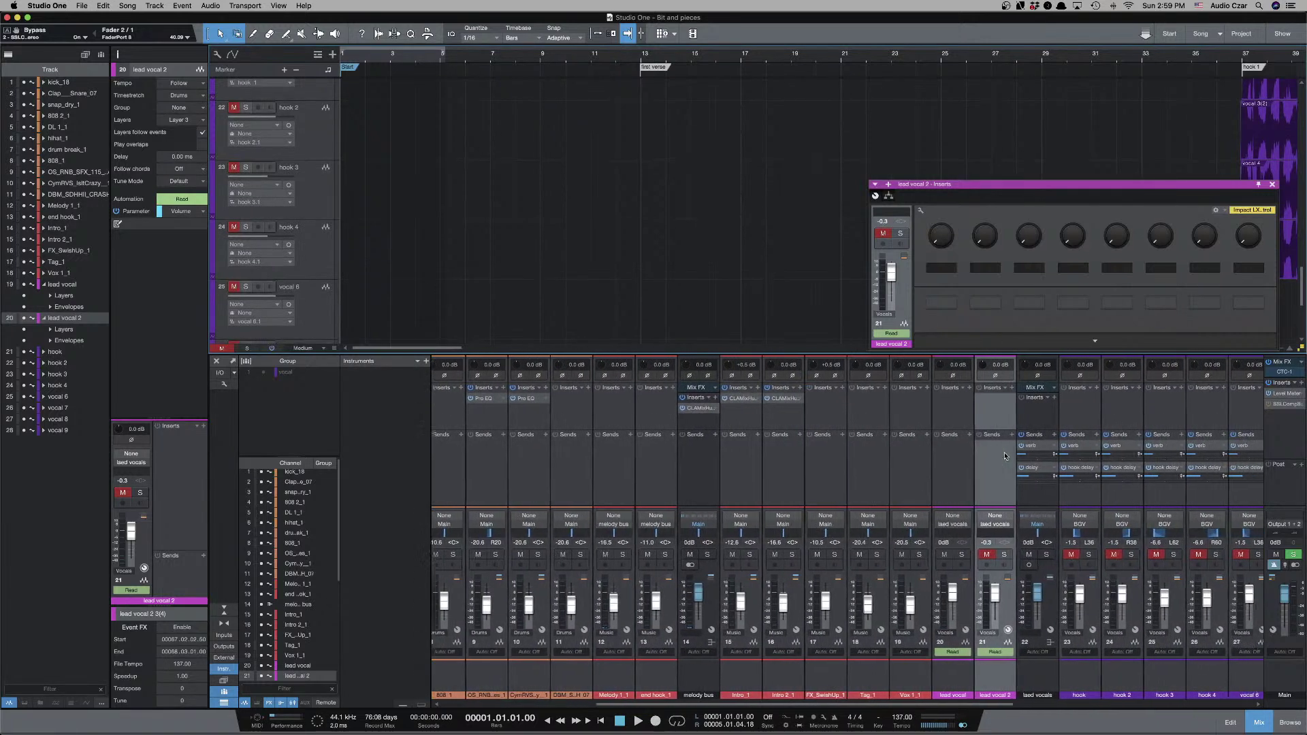
pyautogui.moveTo(1004, 457)
pyautogui.hscroll(4, 1005, 460)
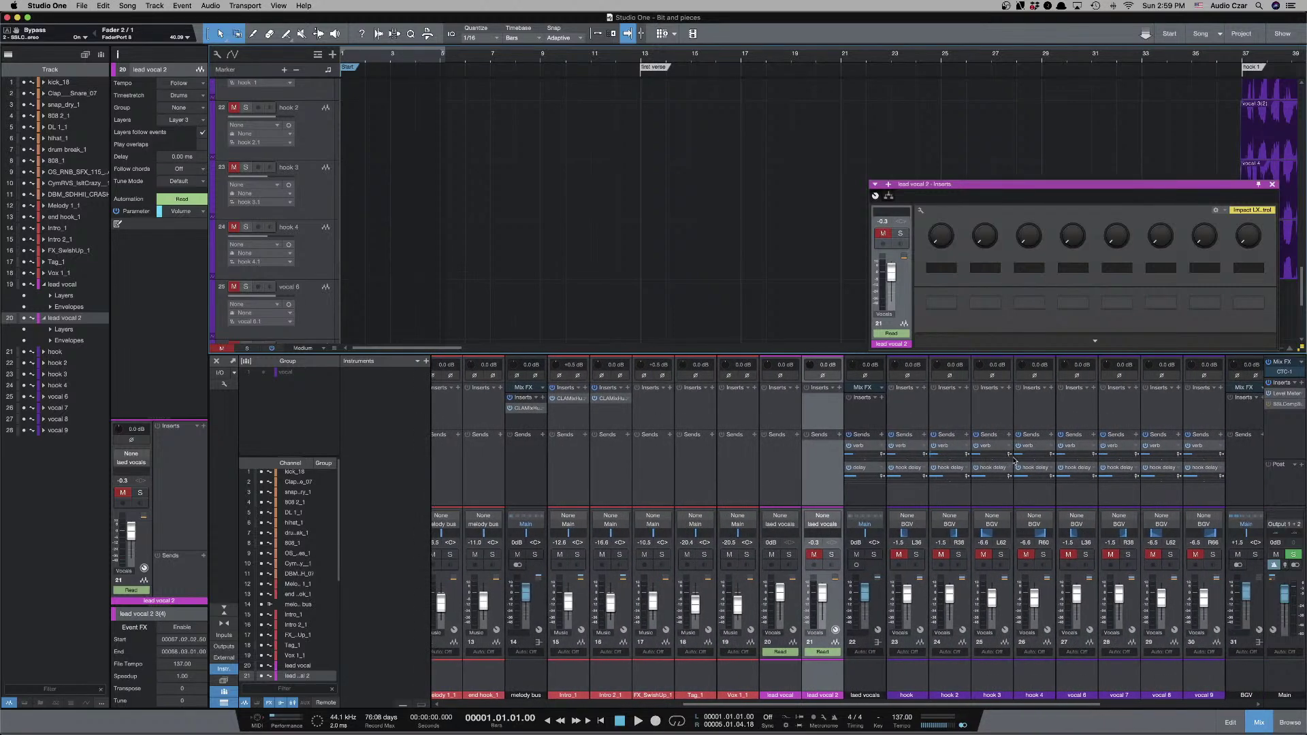
pyautogui.hscroll(1, 958, 592)
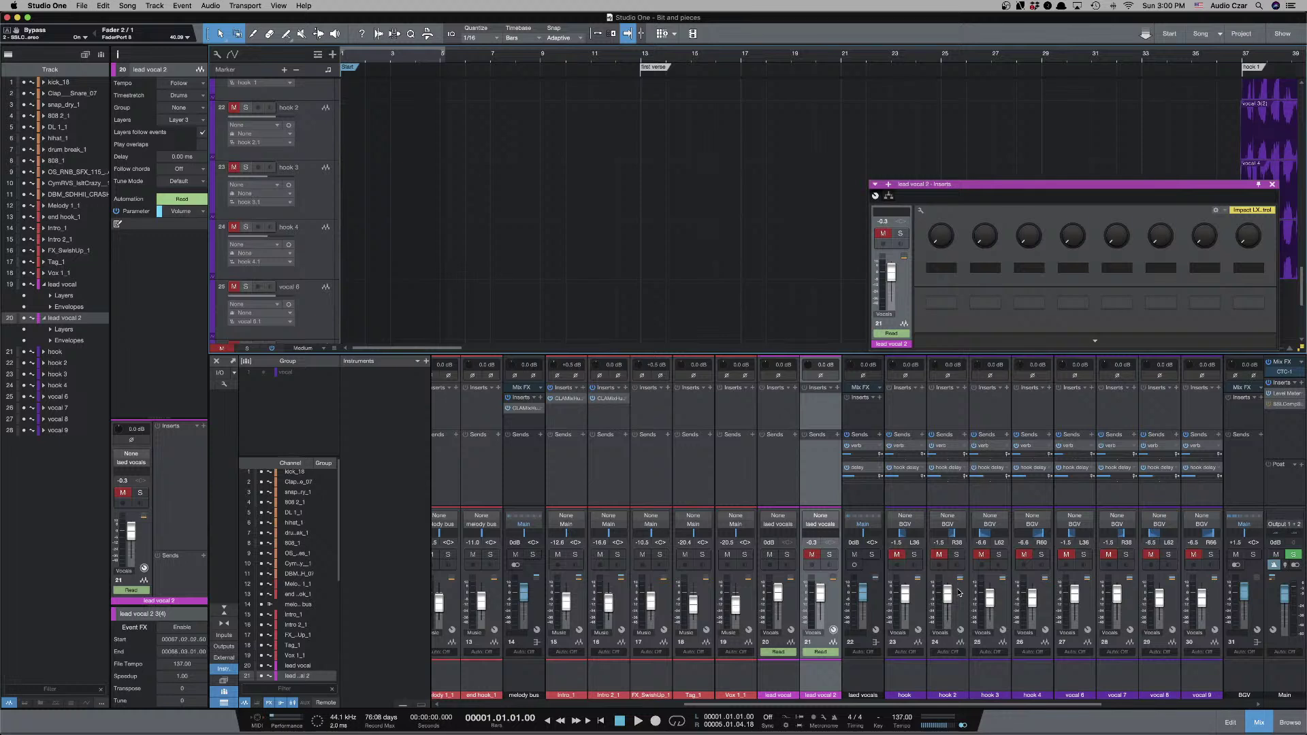
pyautogui.click(1272, 184)
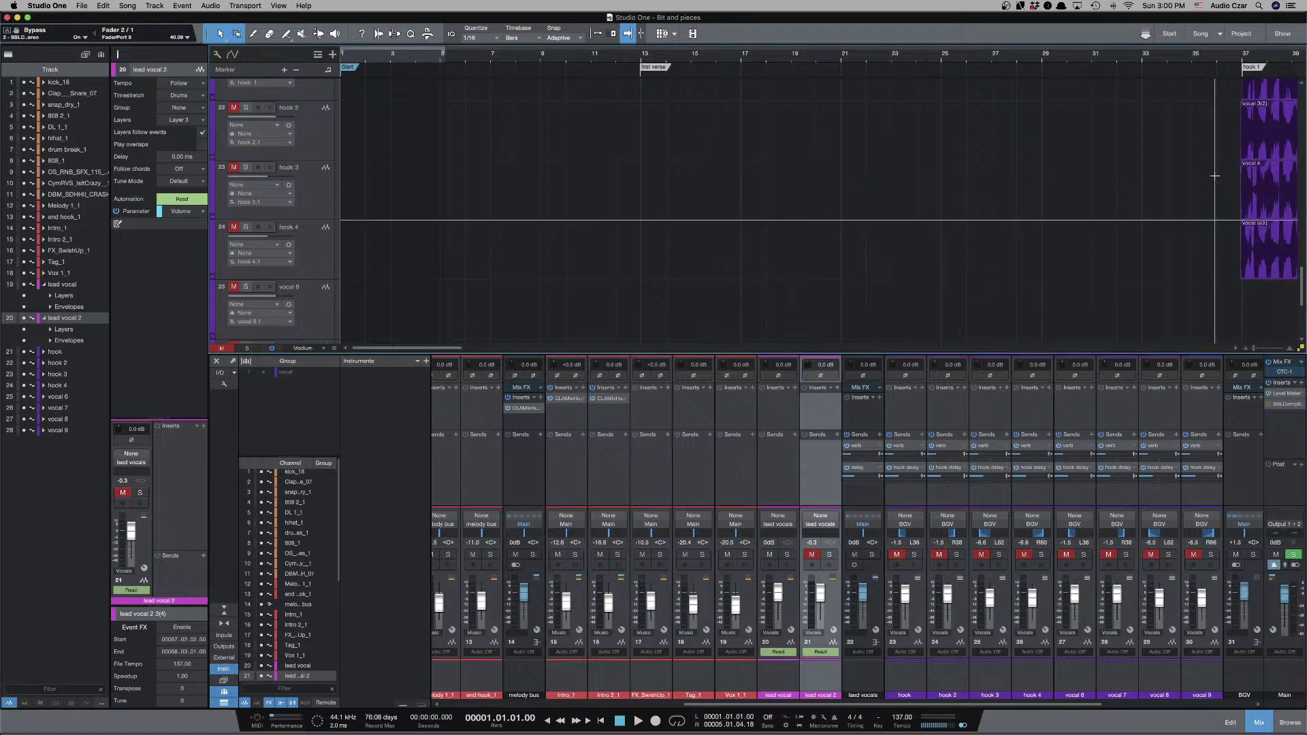
# Unmute lead vocal 2 and all the hook and background vocal tracks together through the Vocals VCA channel.
pyautogui.click(1223, 211)
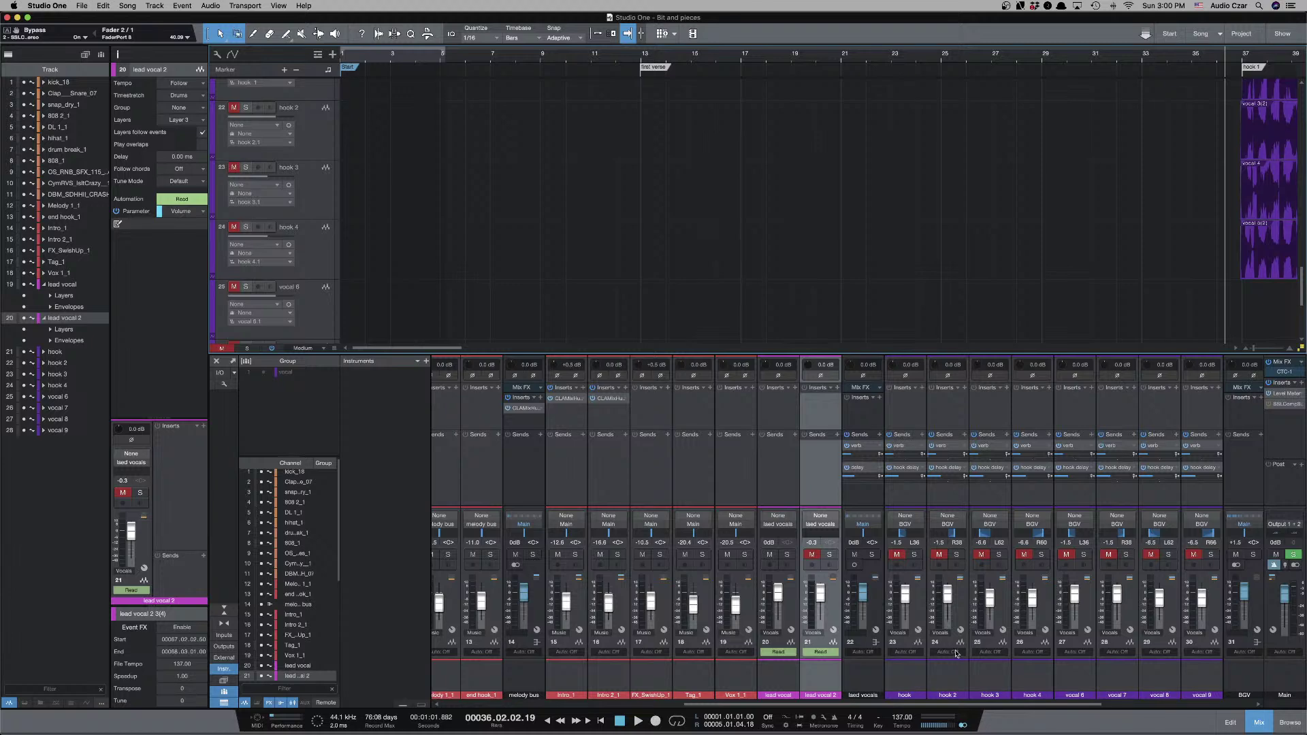
pyautogui.hscroll(4, 950, 645)
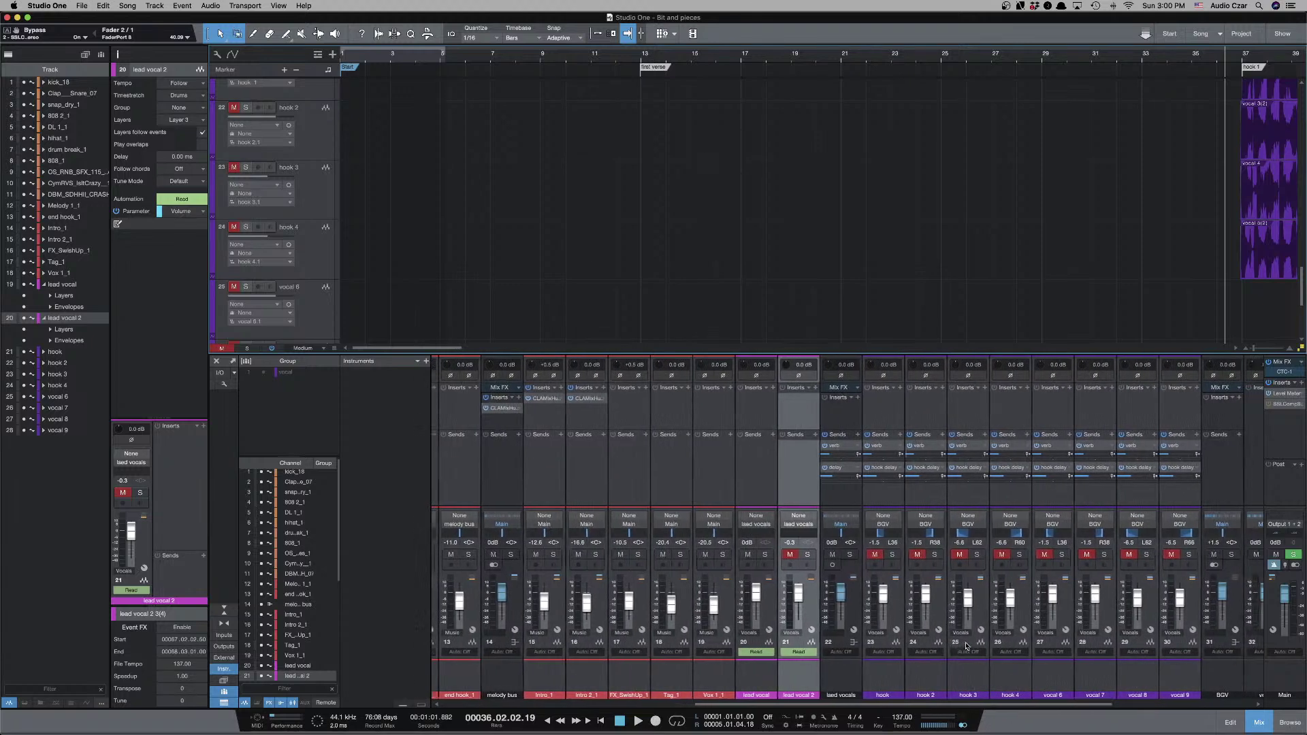
pyautogui.hscroll(2, 974, 645)
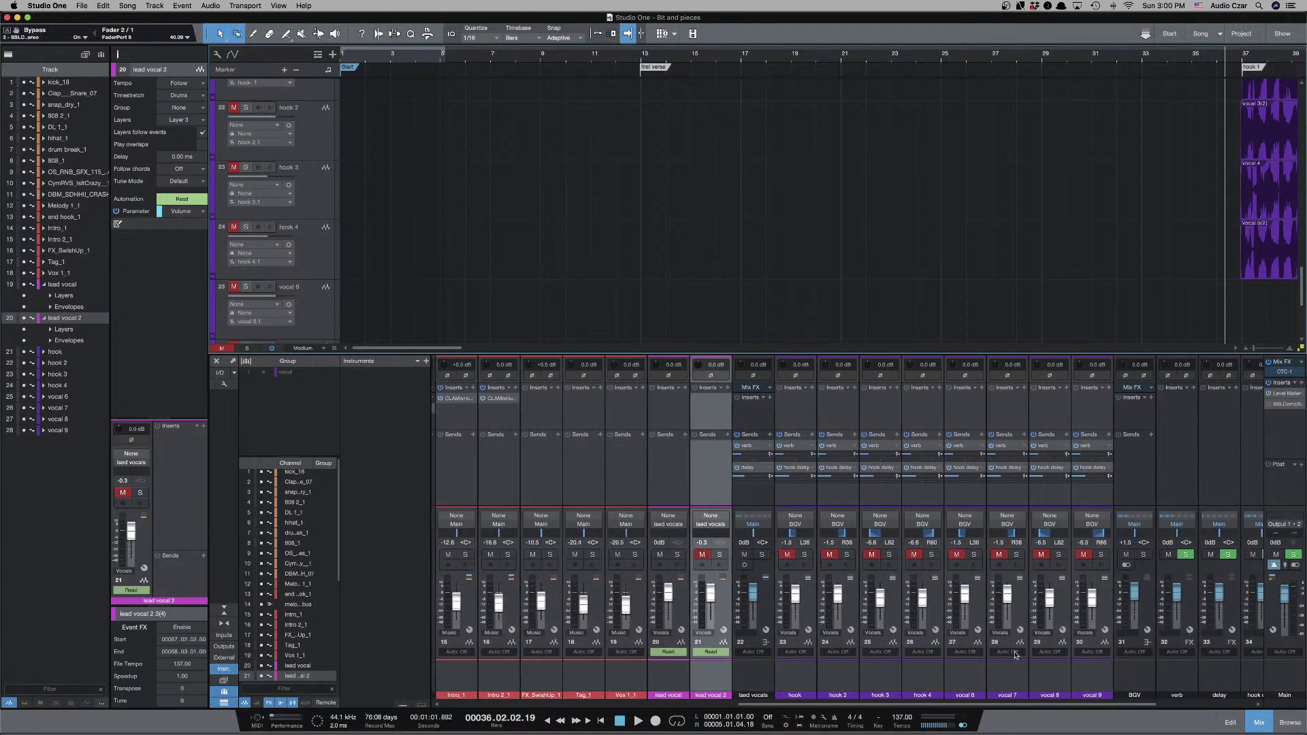
pyautogui.hscroll(8, 1016, 654)
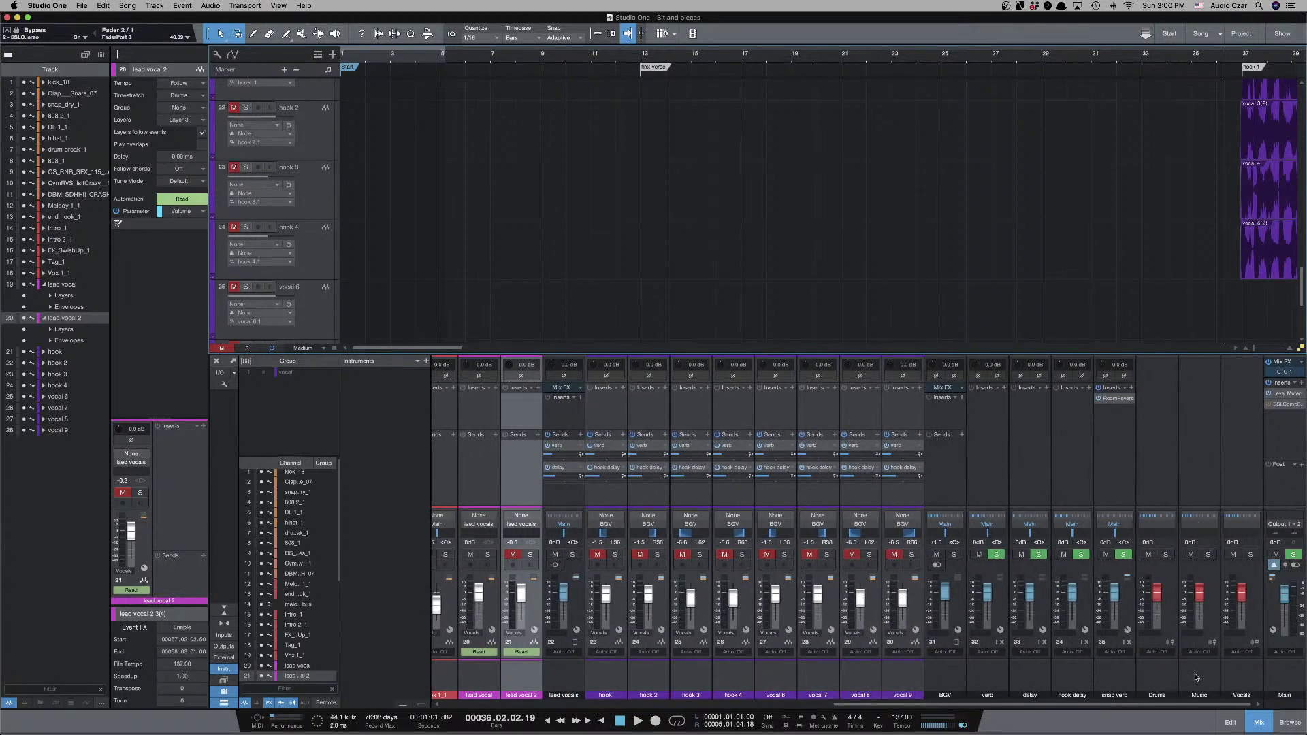
pyautogui.click(1230, 556)
pyautogui.click(1231, 556)
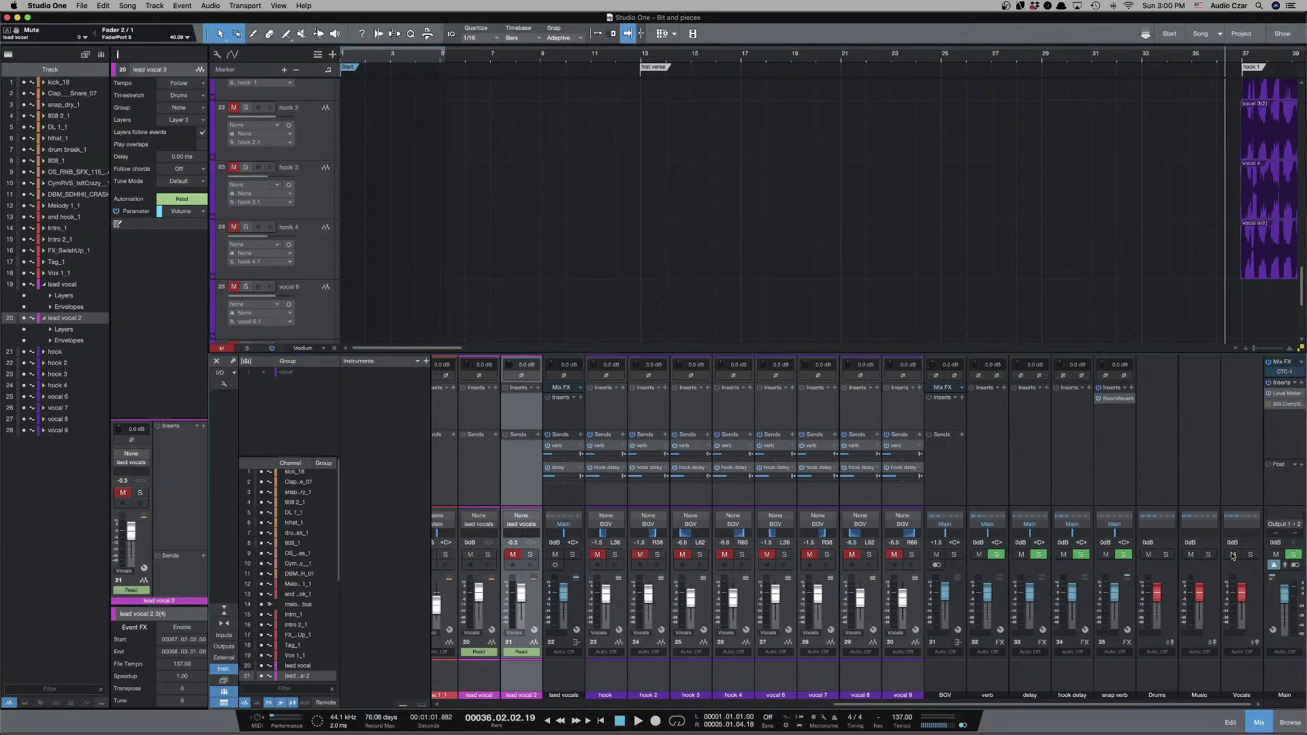
pyautogui.click(1231, 554)
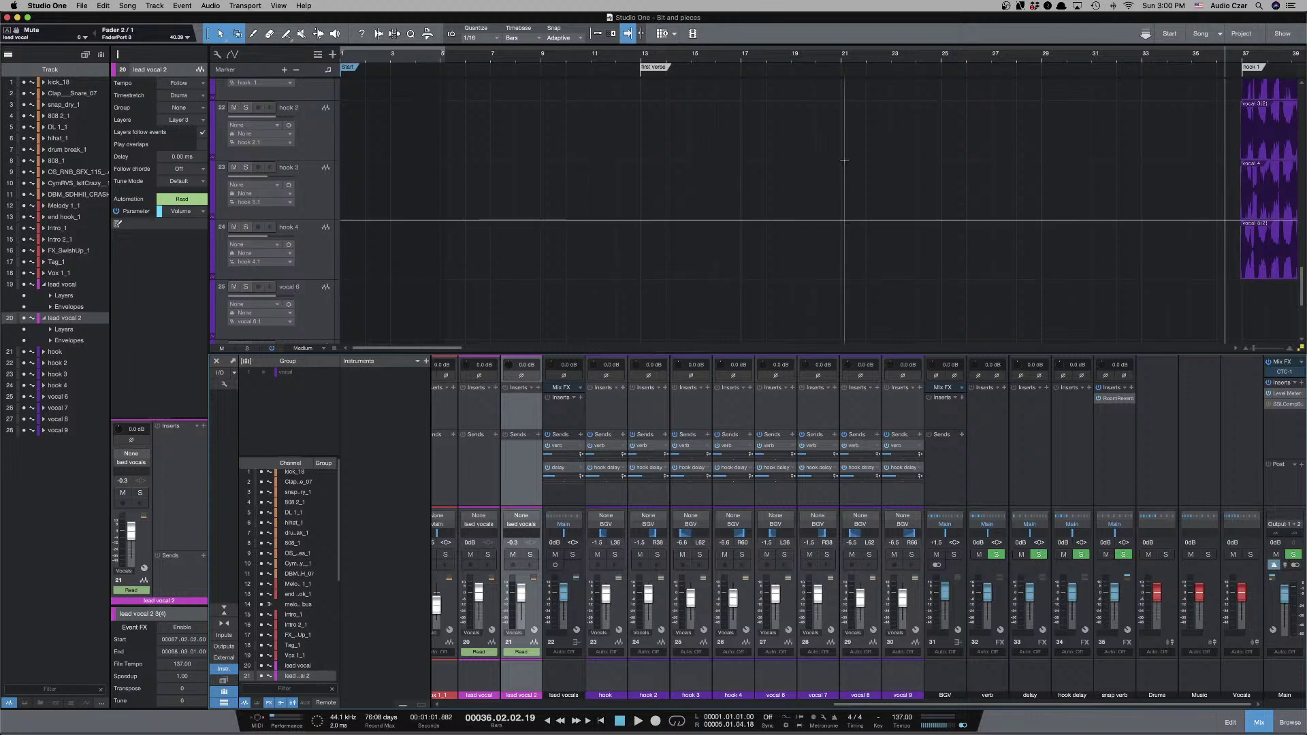
# Play the song from bar 35 into hook 1 and take the Main output's SSLComp Stereo out of bypass.
pyautogui.click(1197, 125)
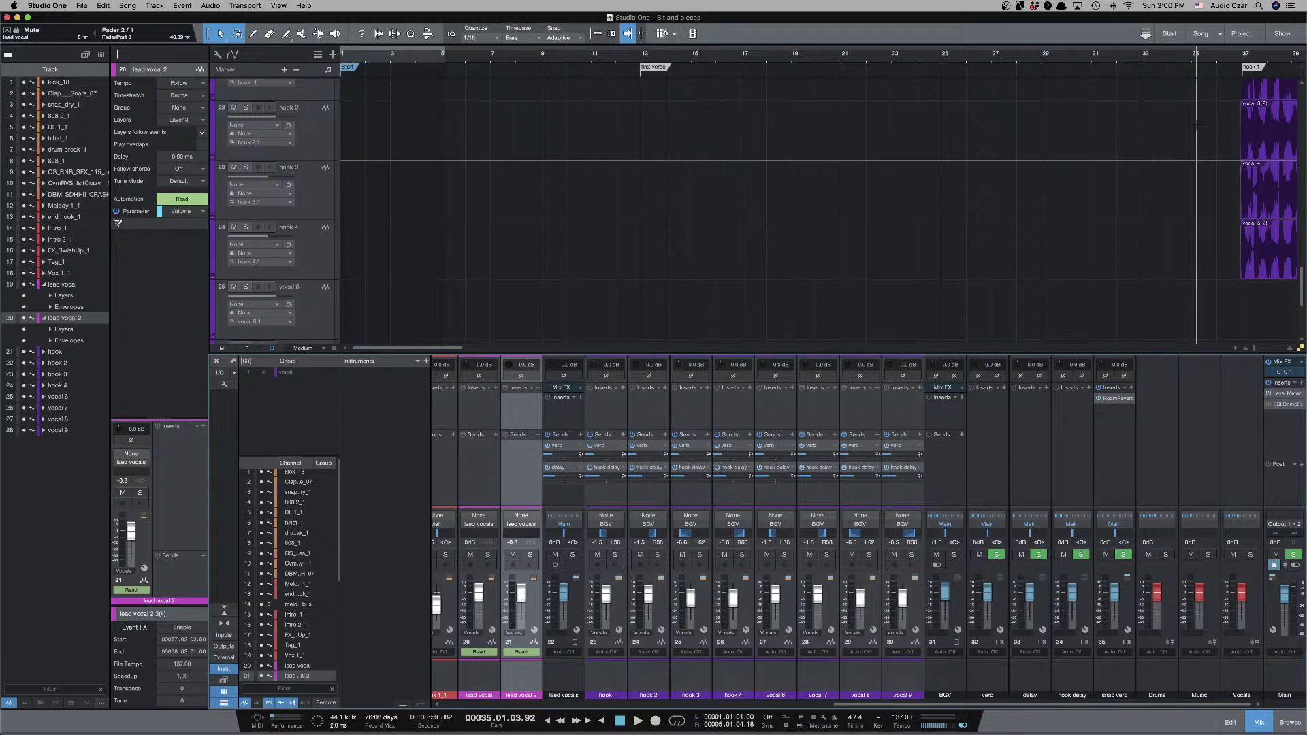
pyautogui.press('space')
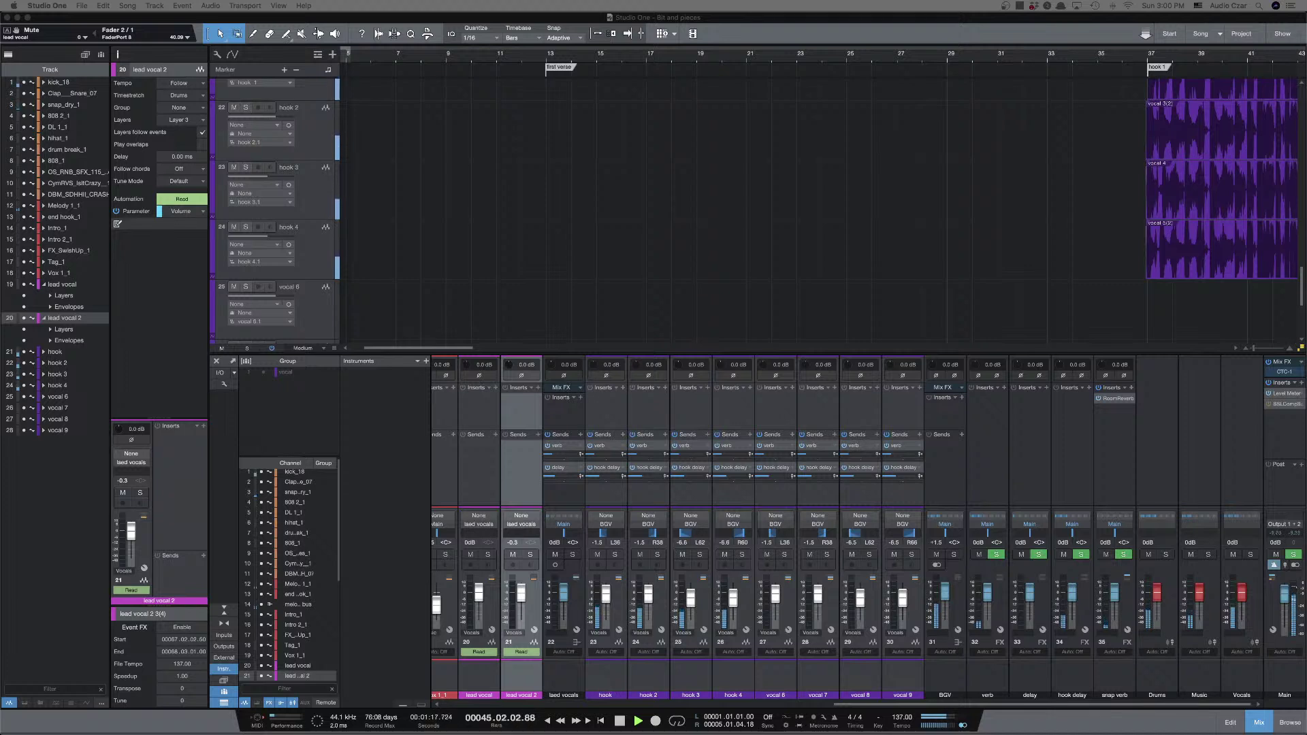
pyautogui.click(1285, 405)
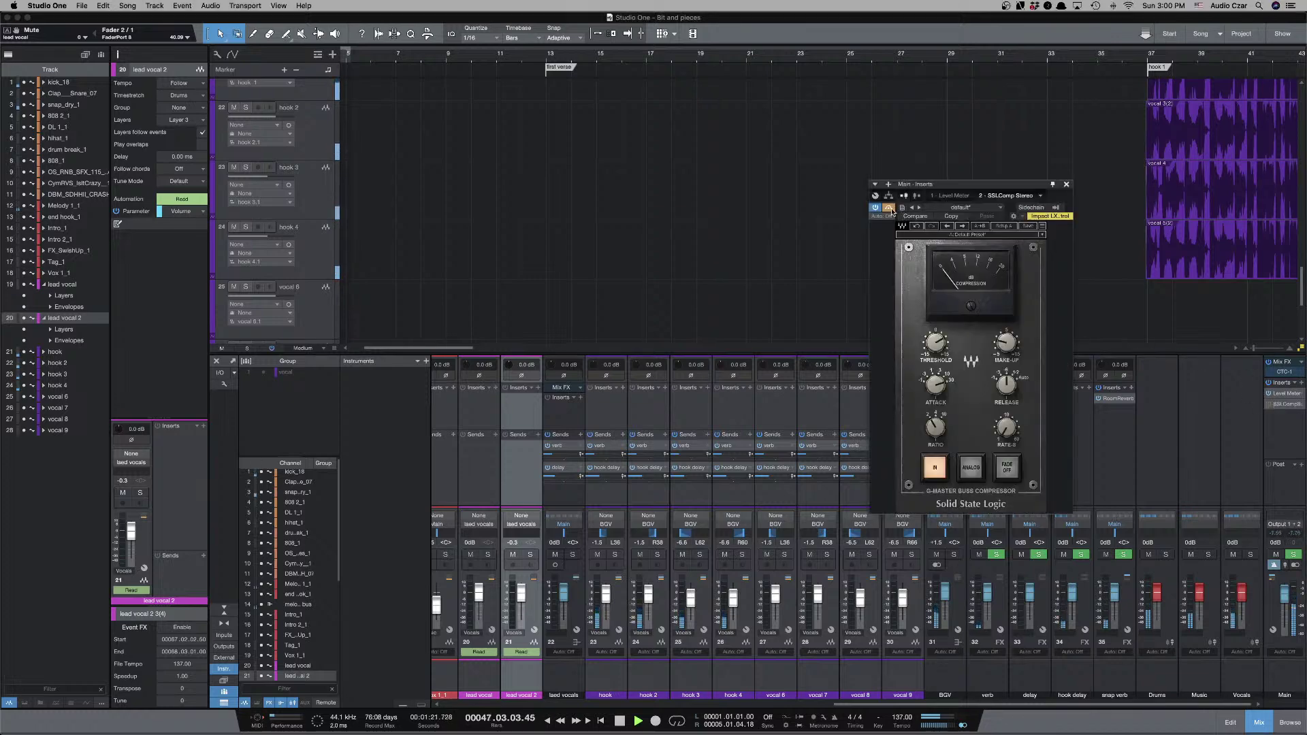
pyautogui.click(889, 208)
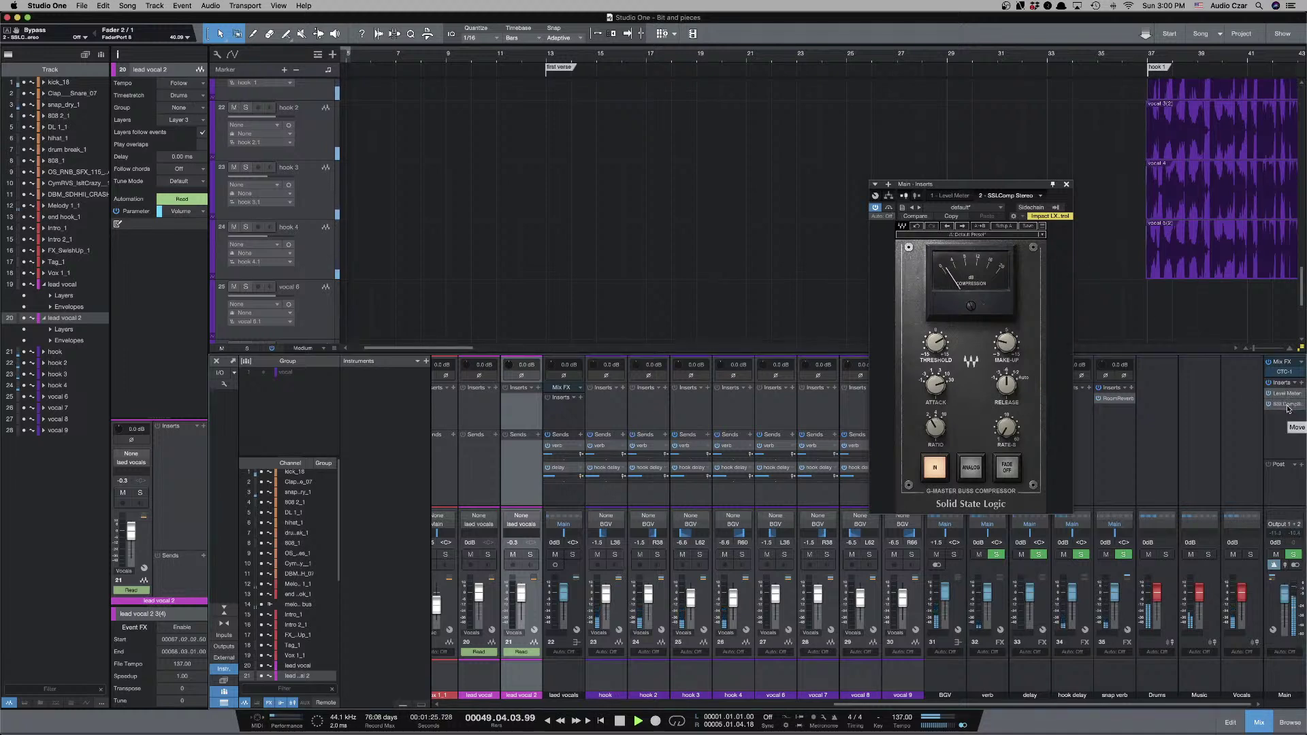
# Move SSLComp Stereo ahead of the Level Meter on the Main output and compare hook 1 with the compressor bypassed and active.
pyautogui.moveTo(1286, 405); pyautogui.dragTo(1285, 392)
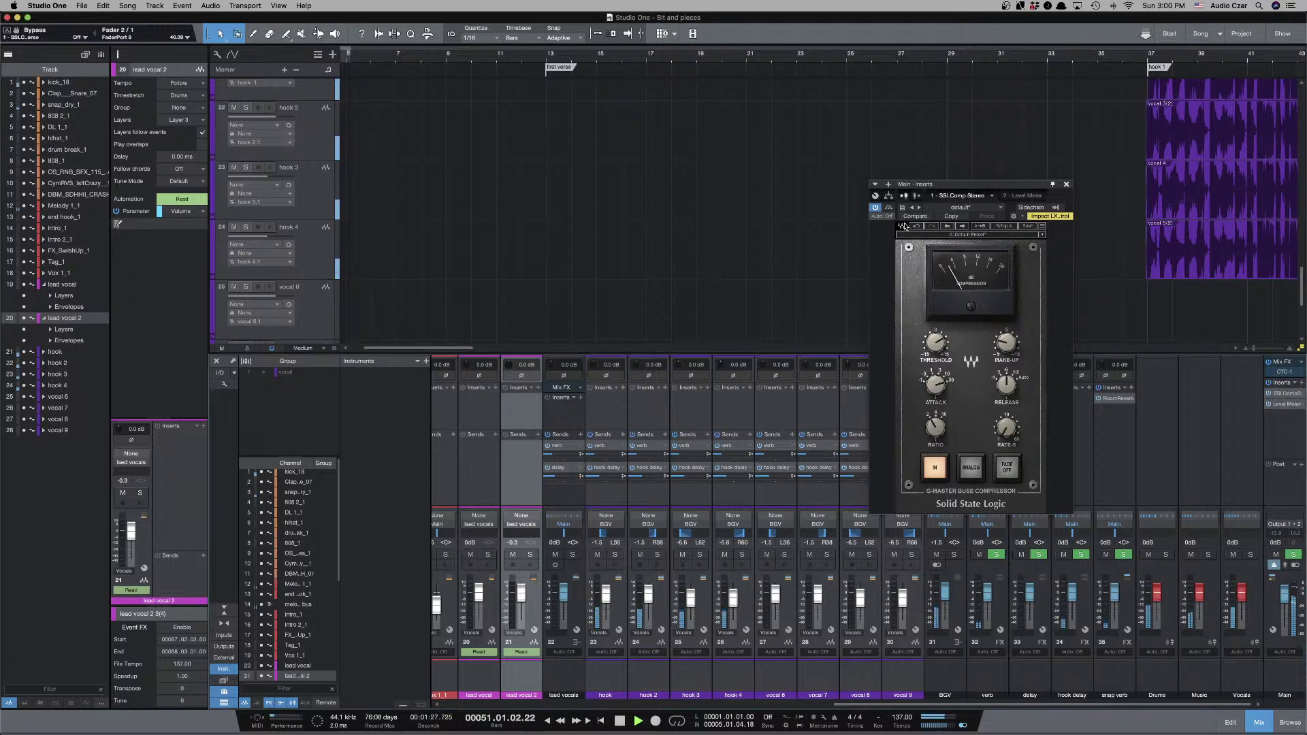
pyautogui.press('space')
pyautogui.press('space')
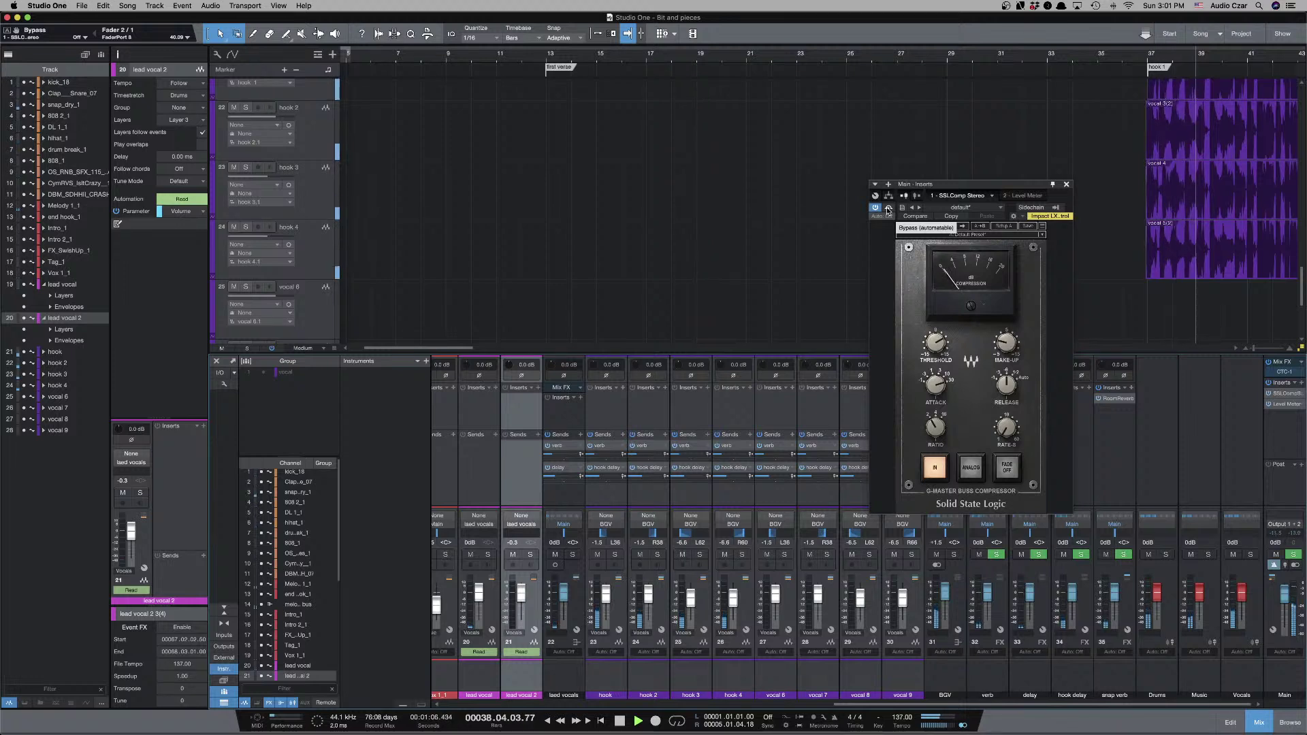
pyautogui.click(888, 209)
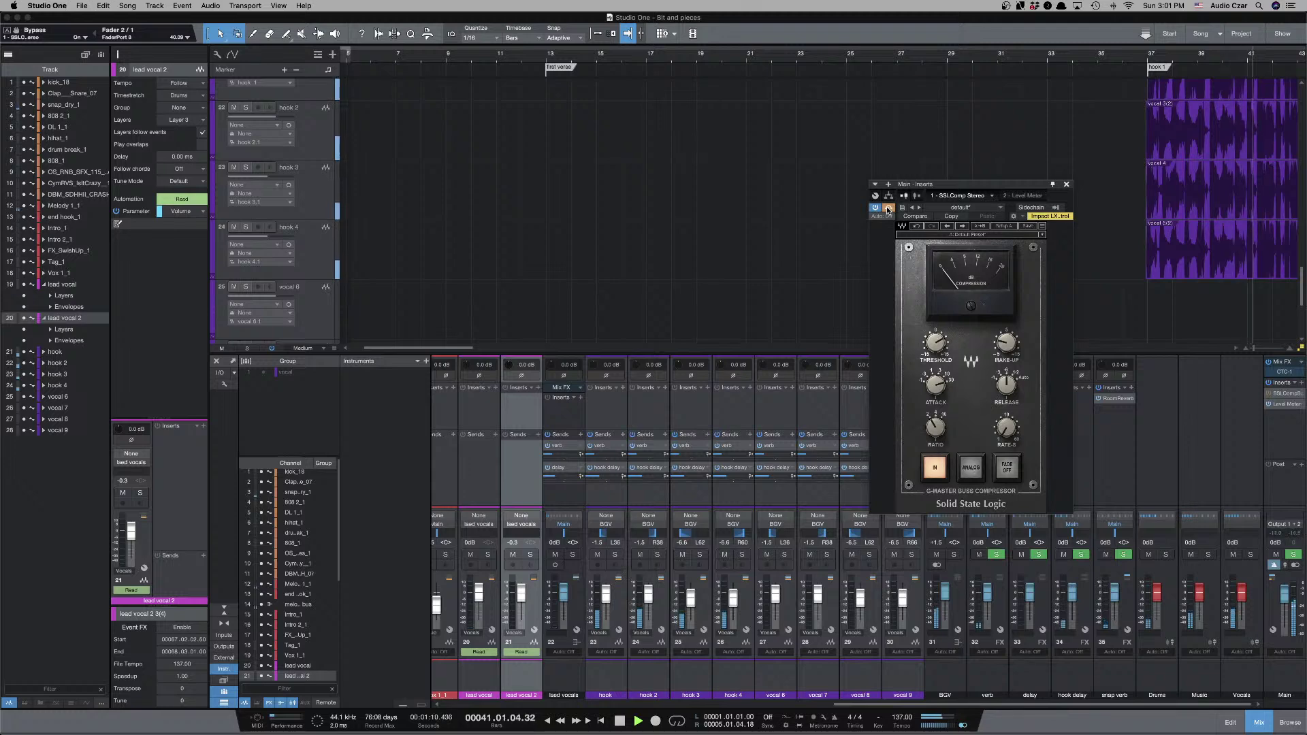
pyautogui.click(887, 209)
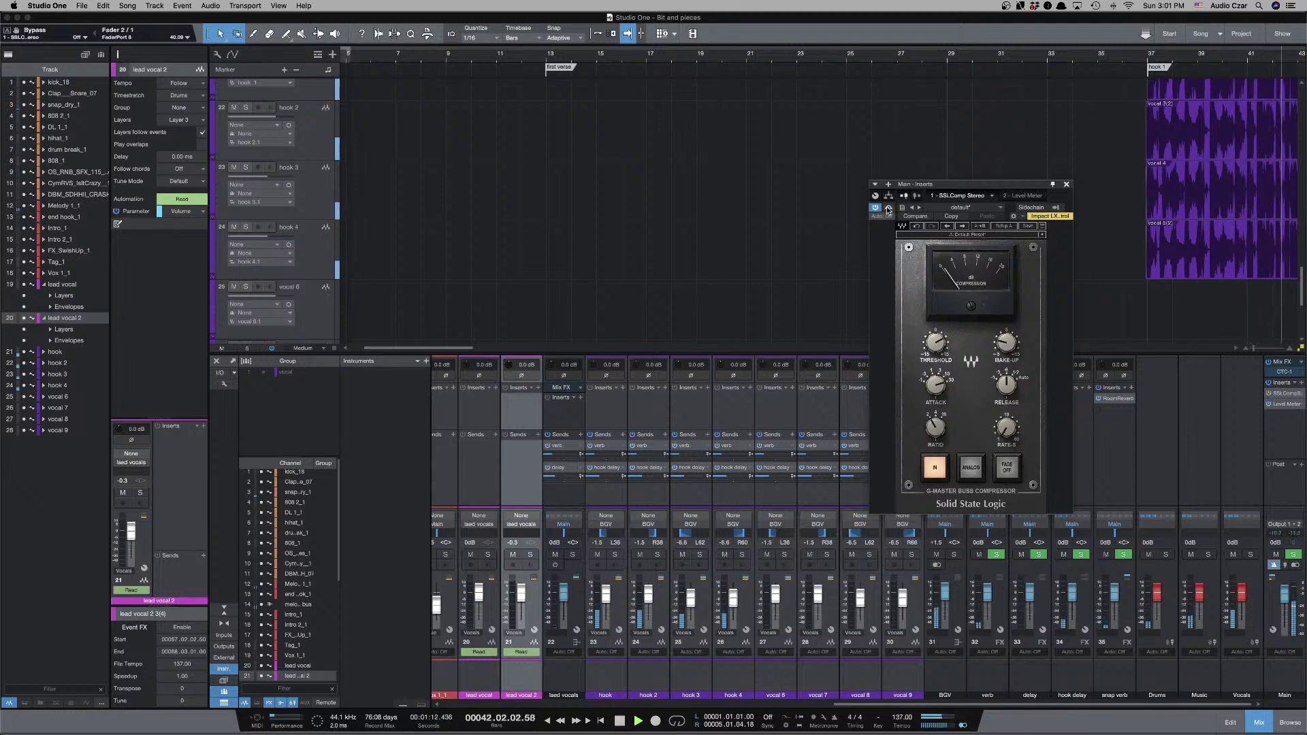
pyautogui.press('space')
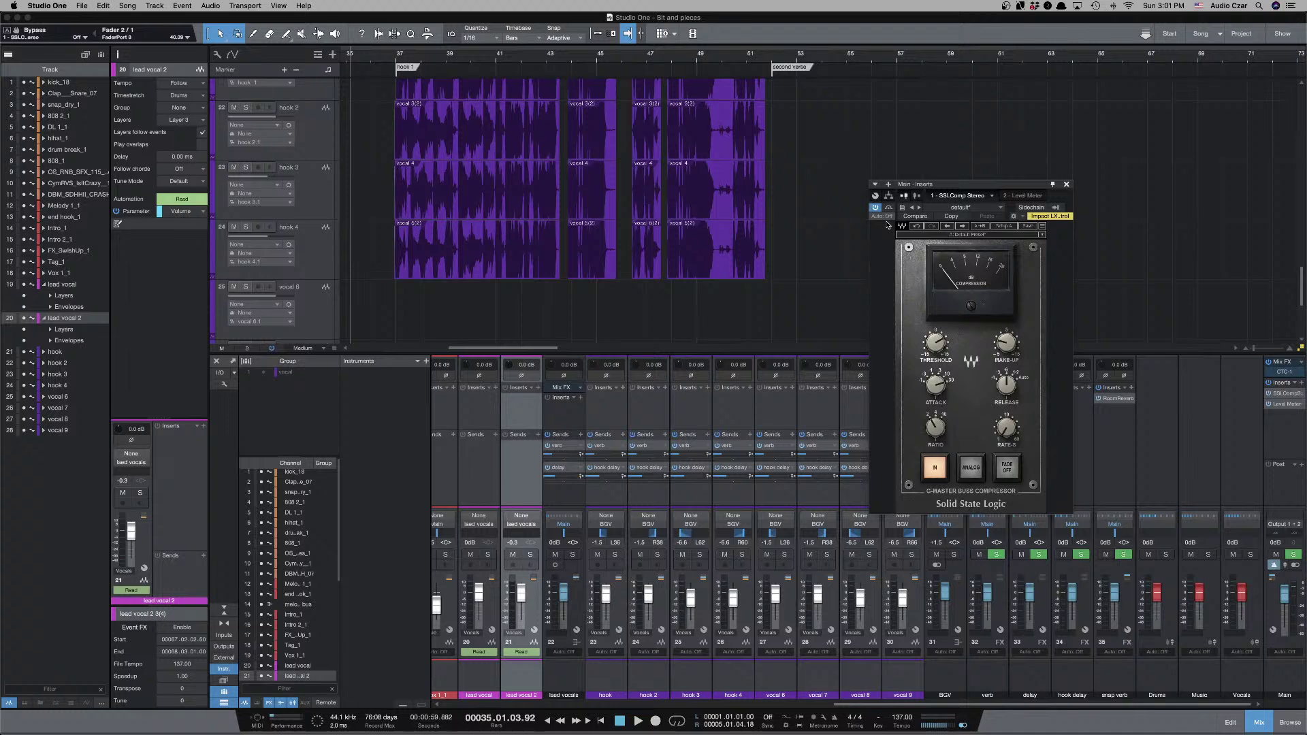
# Set the playback position to bar 11, before the lead vocal's first phrase, and close the SSLComp Stereo window.
pyautogui.press('w')
pyautogui.scroll(8, 777, 306)
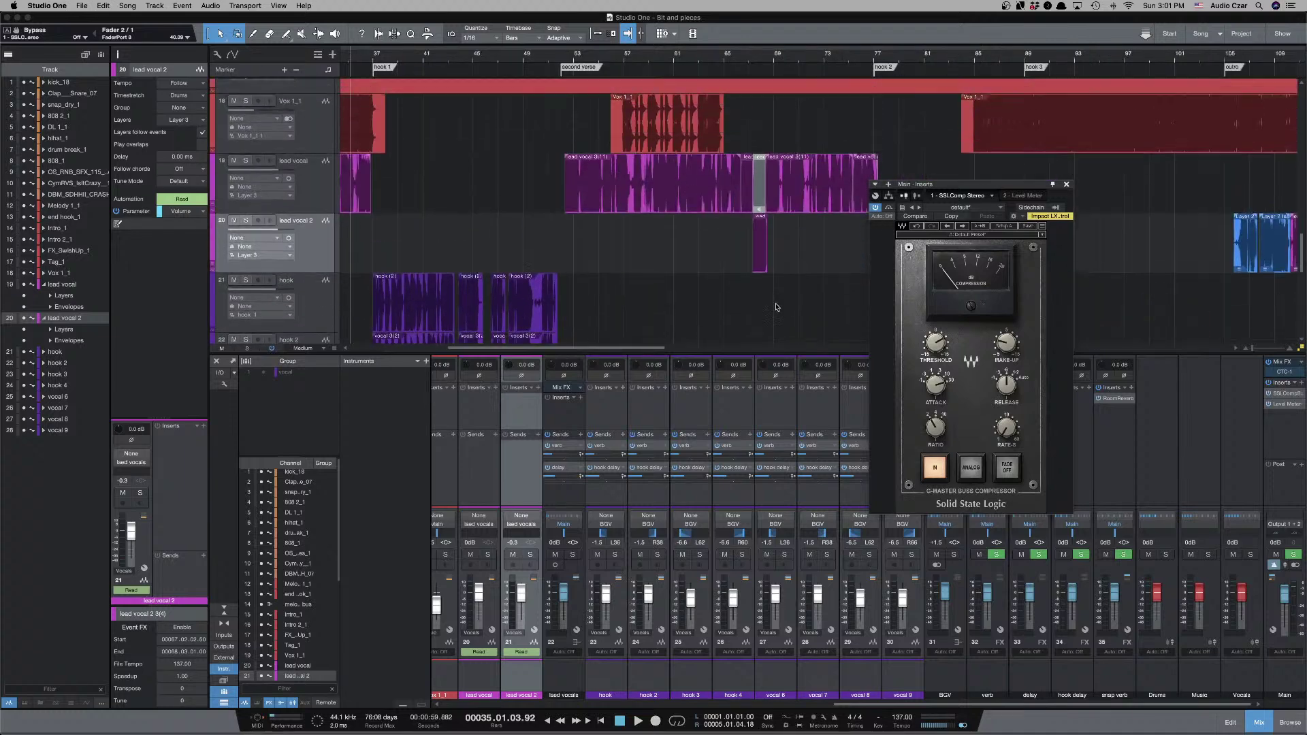
pyautogui.press('w')
pyautogui.hscroll(-5, 705, 295)
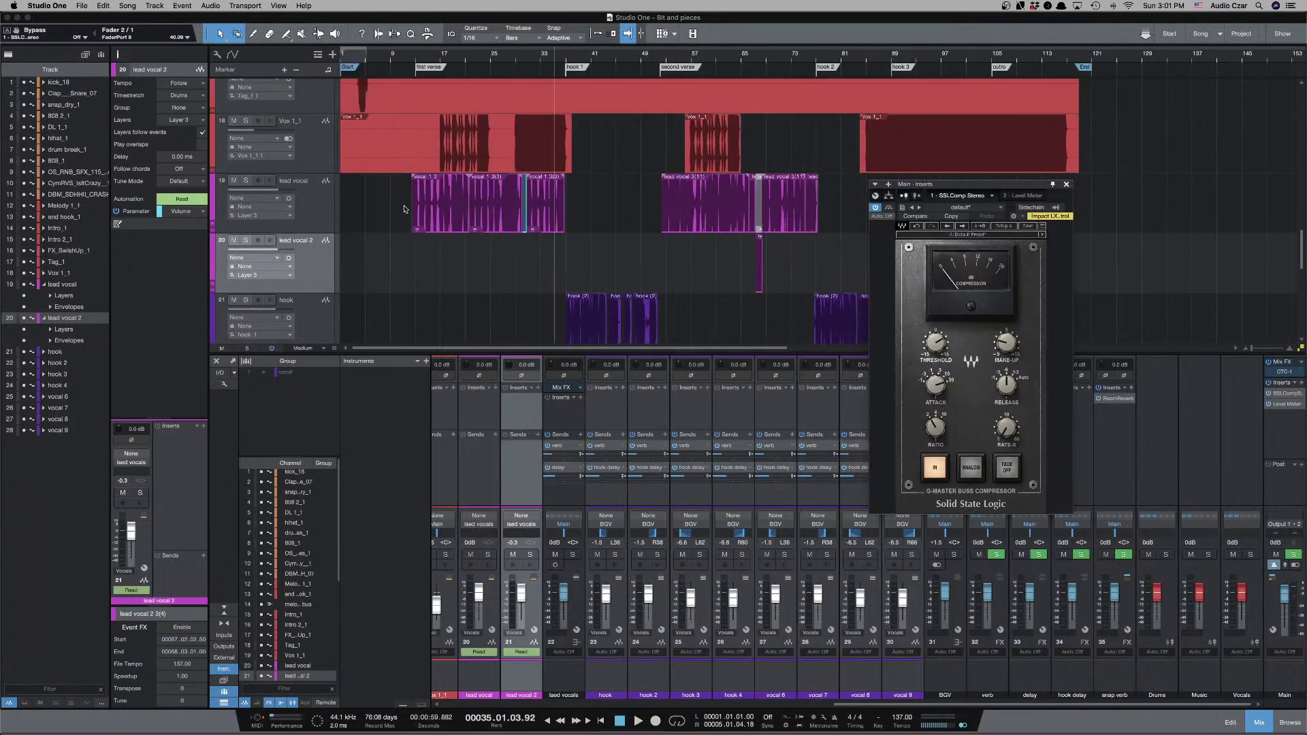
pyautogui.click(403, 209)
pyautogui.press('e')
pyautogui.press('e')
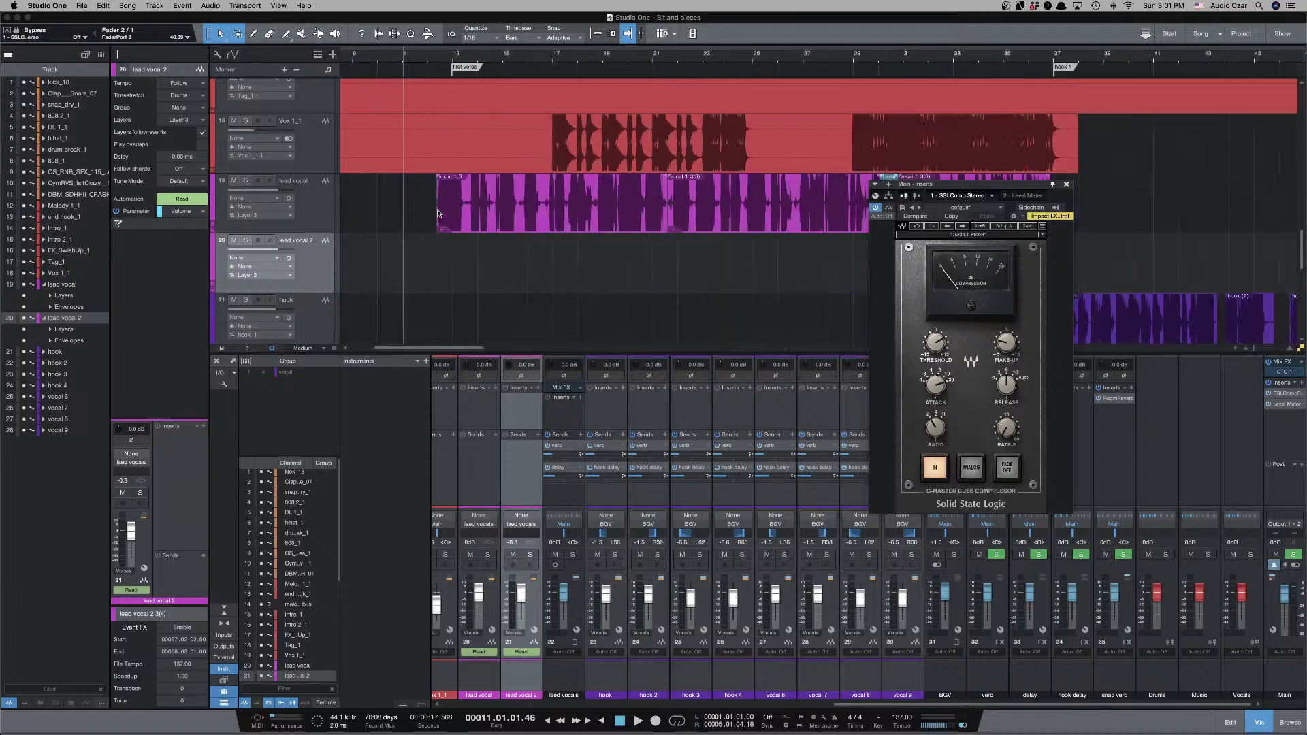
pyautogui.click(1068, 183)
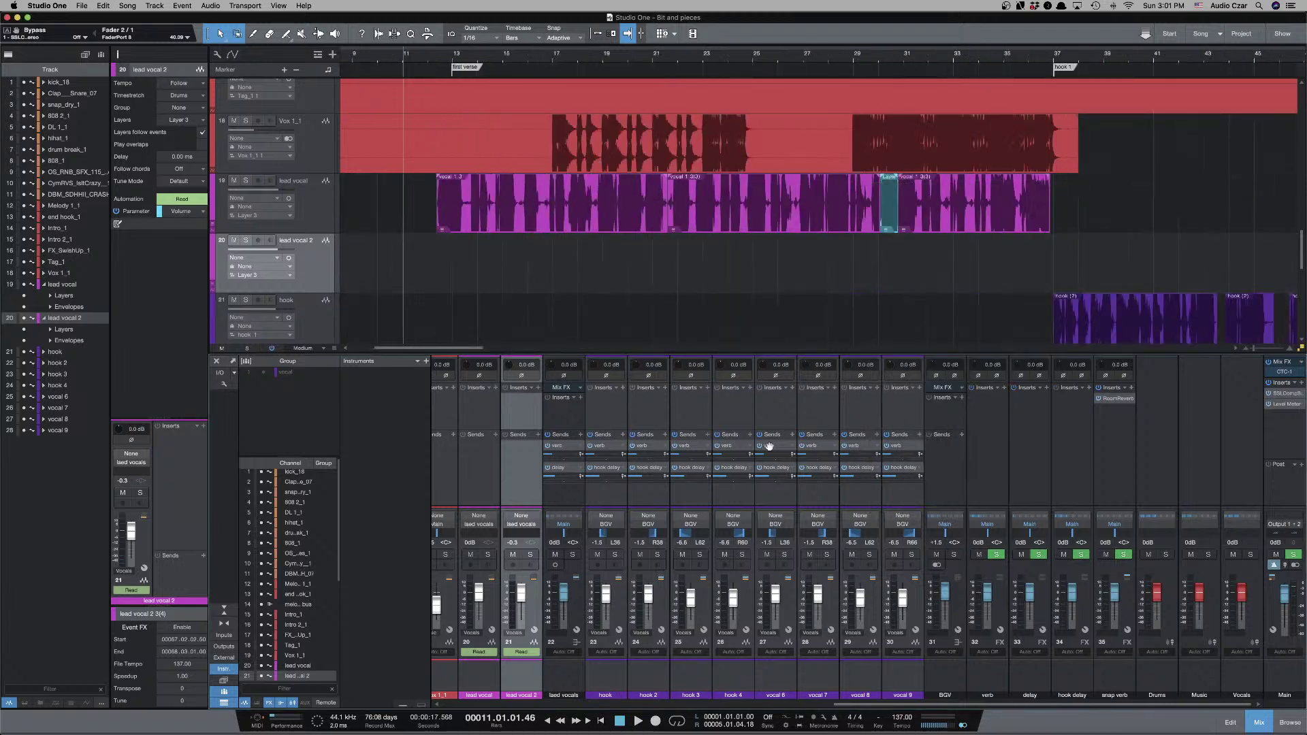
# Insert the Empirical Labs Lil FrEQ equalizer on the lead vocals bus.
pyautogui.click(581, 398)
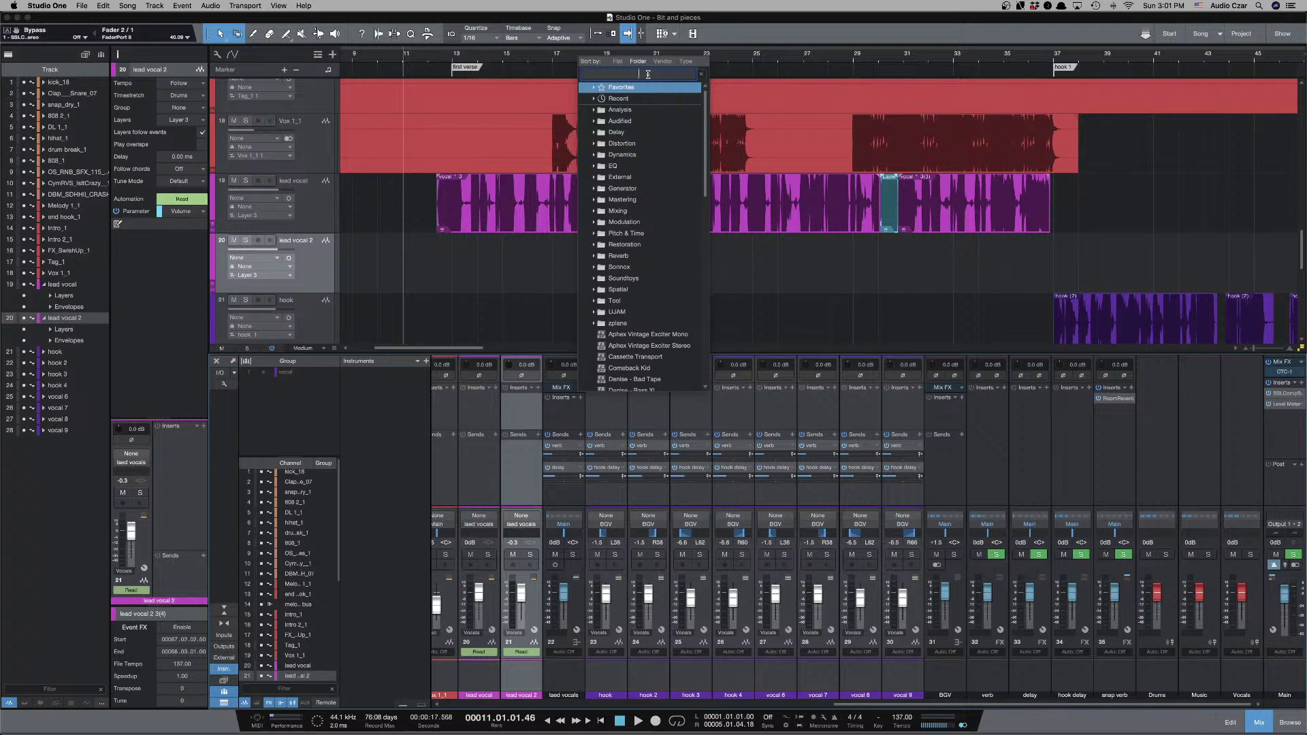
pyautogui.write('lil')
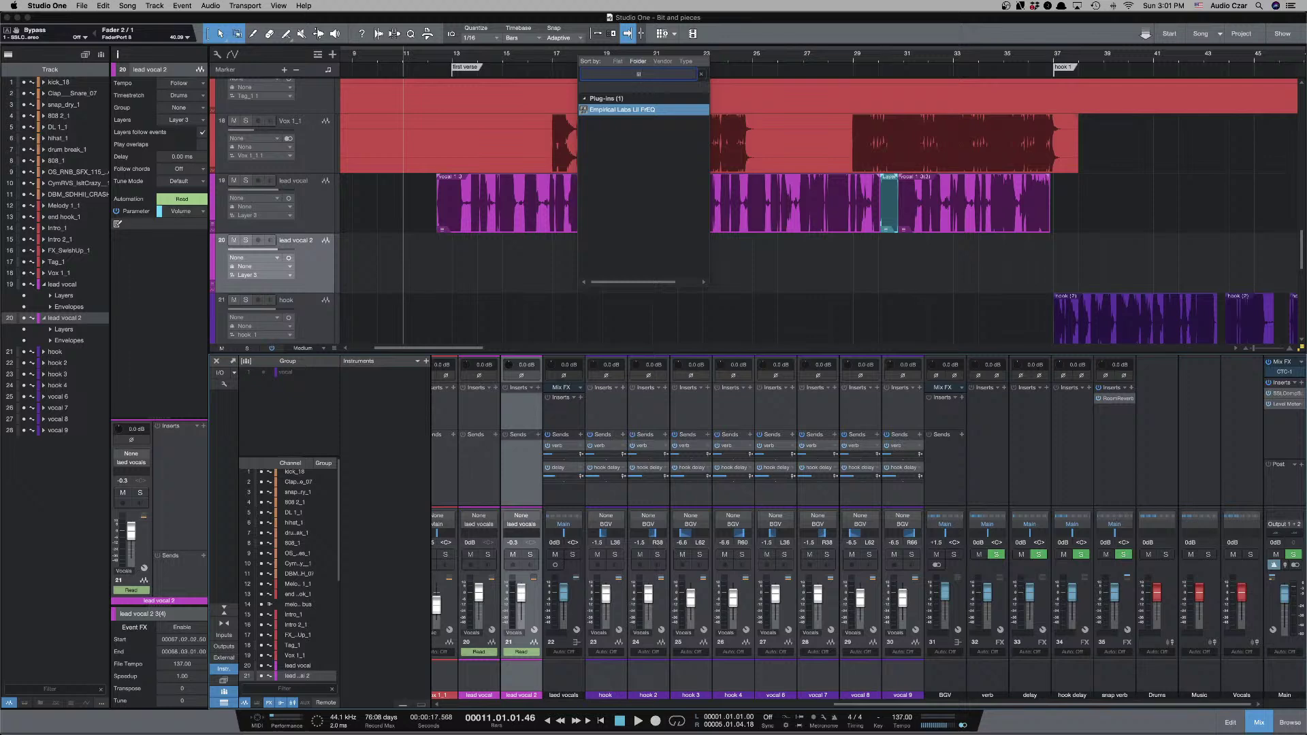
pyautogui.press('Return')
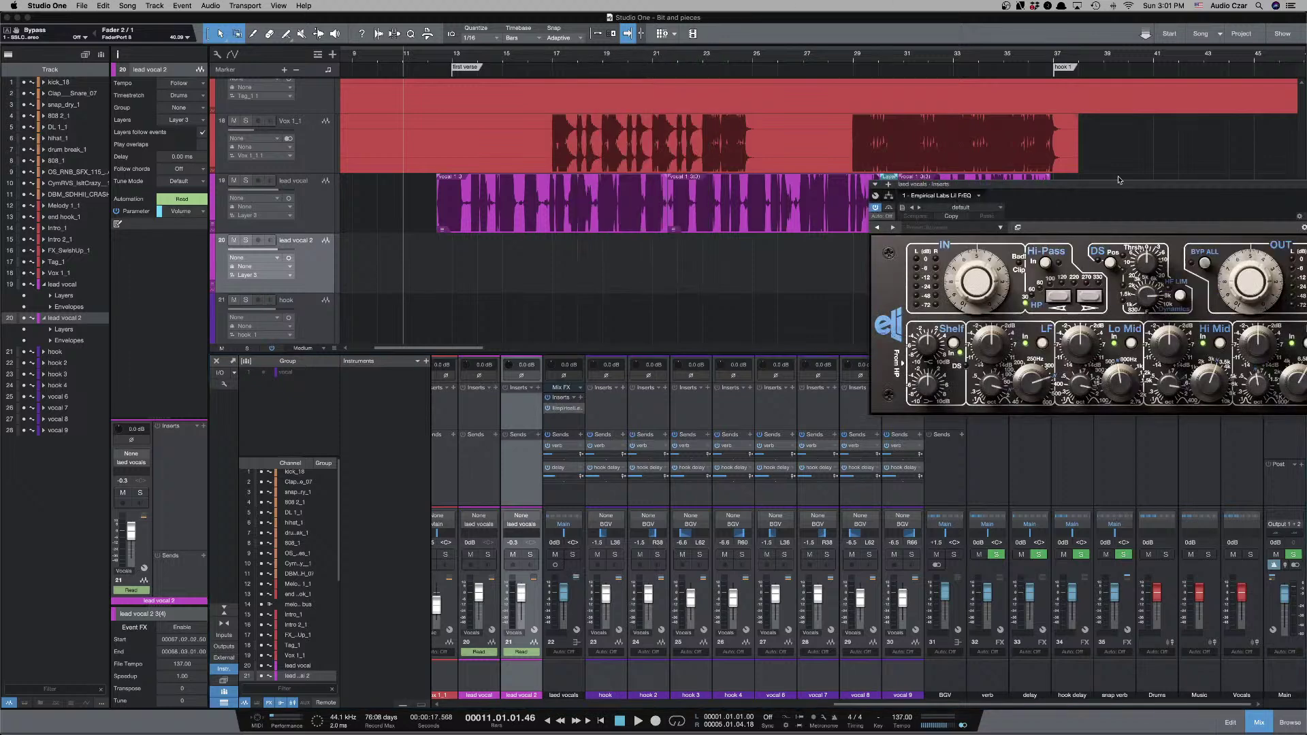
# Adjust the Lil FrEQ's high-pass cutoff on the lead vocals bus and switch on its Hi-Pass filter.
pyautogui.moveTo(1080, 237); pyautogui.dragTo(830, 220)
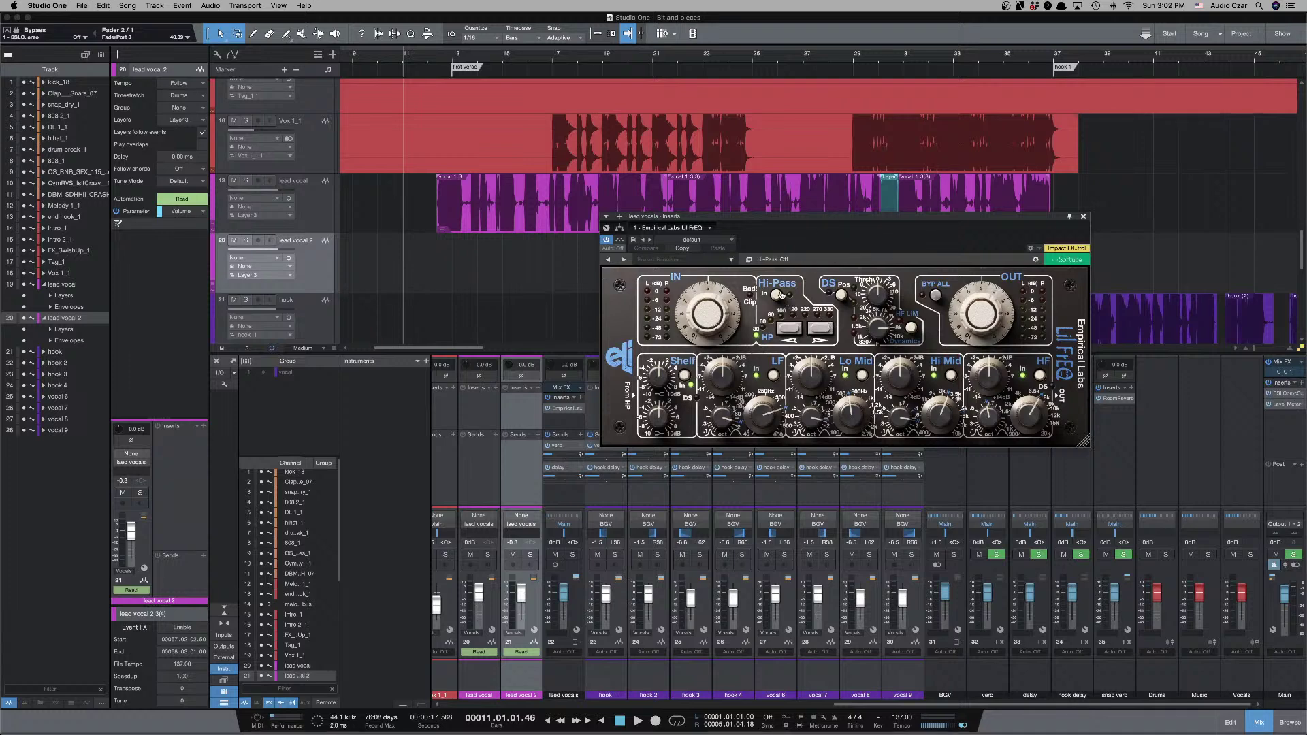
pyautogui.click(821, 330)
pyautogui.click(775, 295)
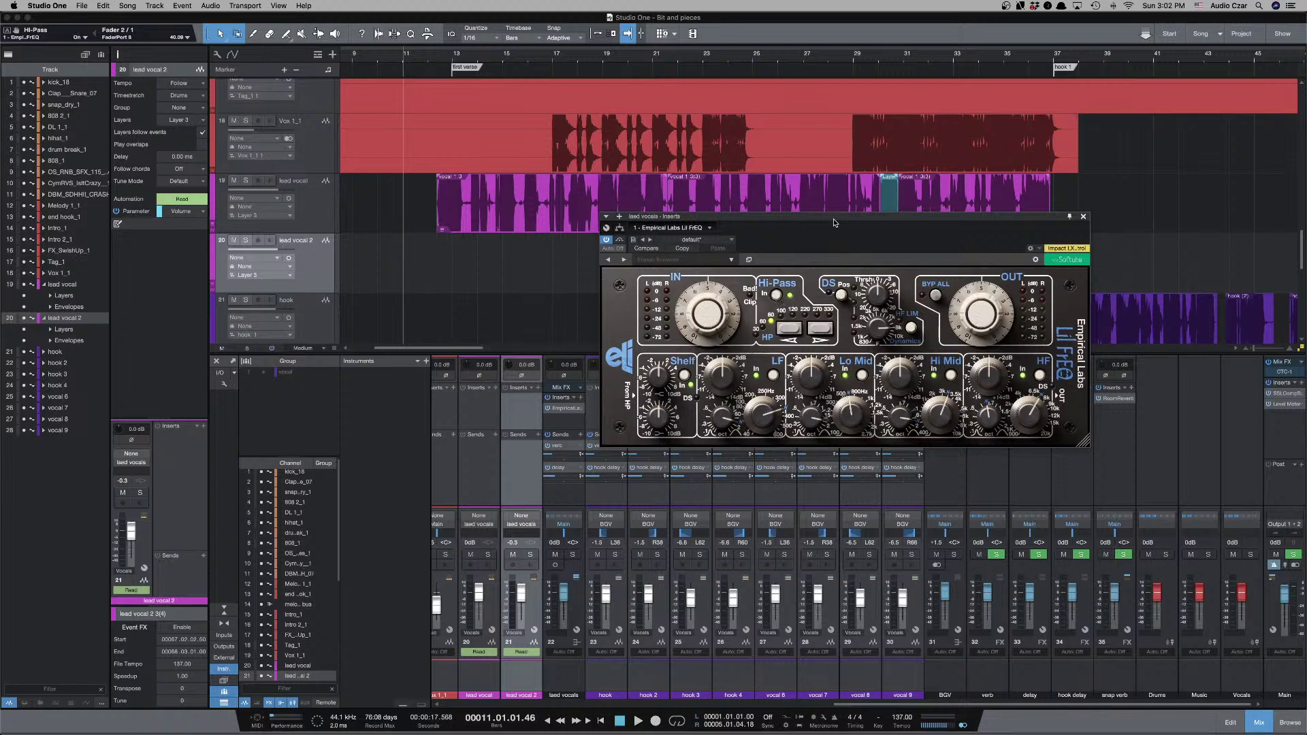
# Play the first verse from just before the lead vocal's first phrase at bar 12 and solo the lead vocal track.
pyautogui.moveTo(839, 220); pyautogui.dragTo(839, 268)
pyautogui.click(433, 204)
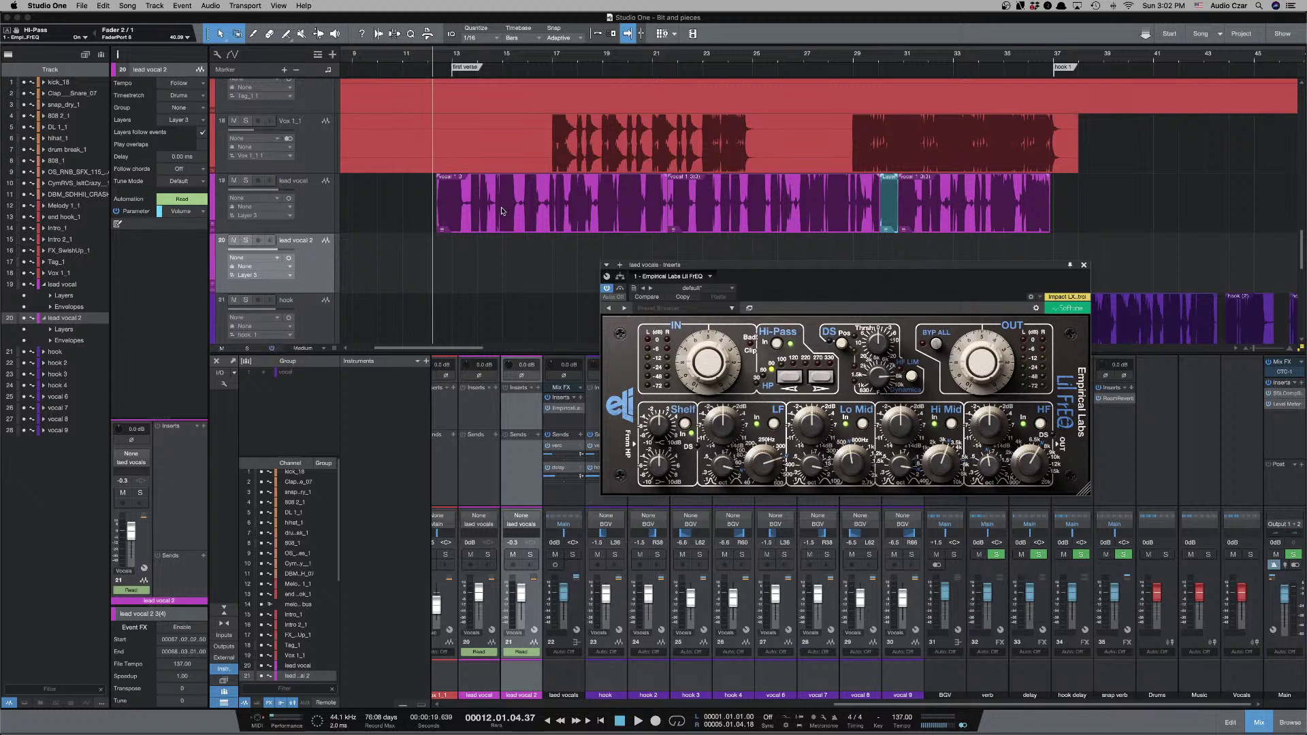
pyautogui.press('space')
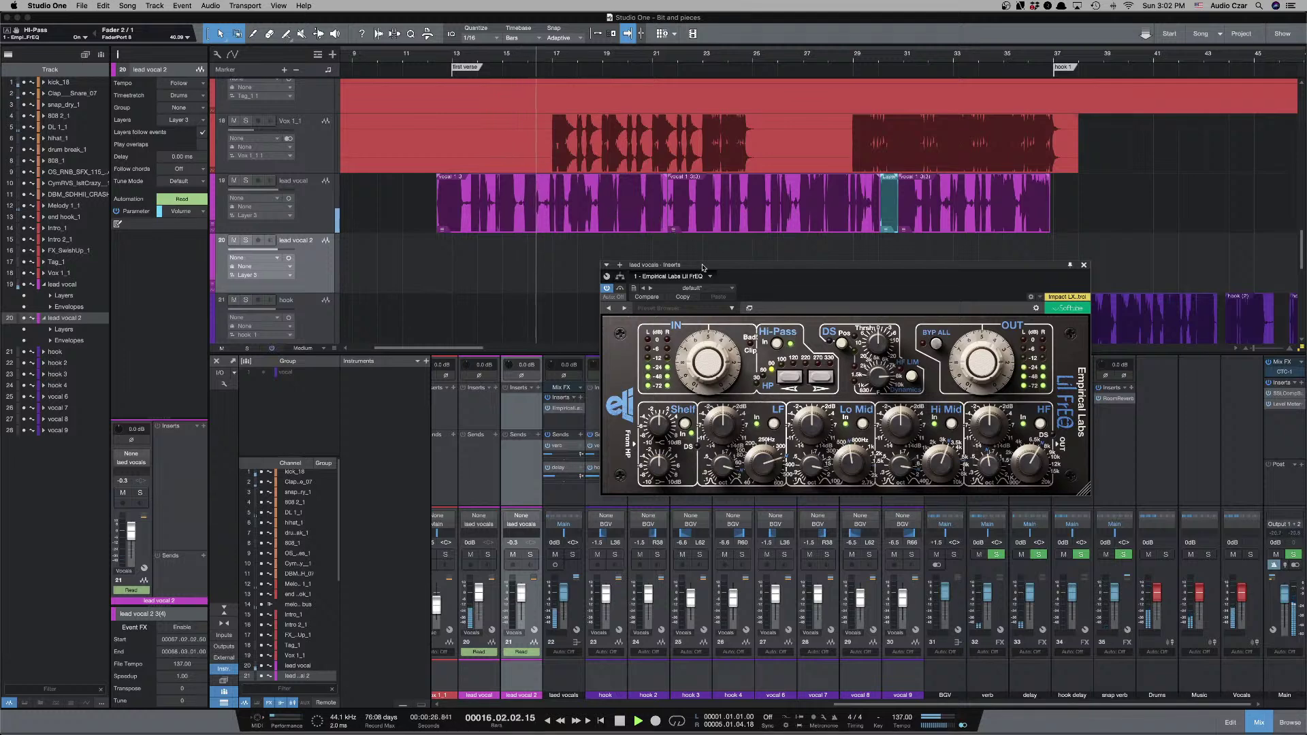
pyautogui.click(245, 181)
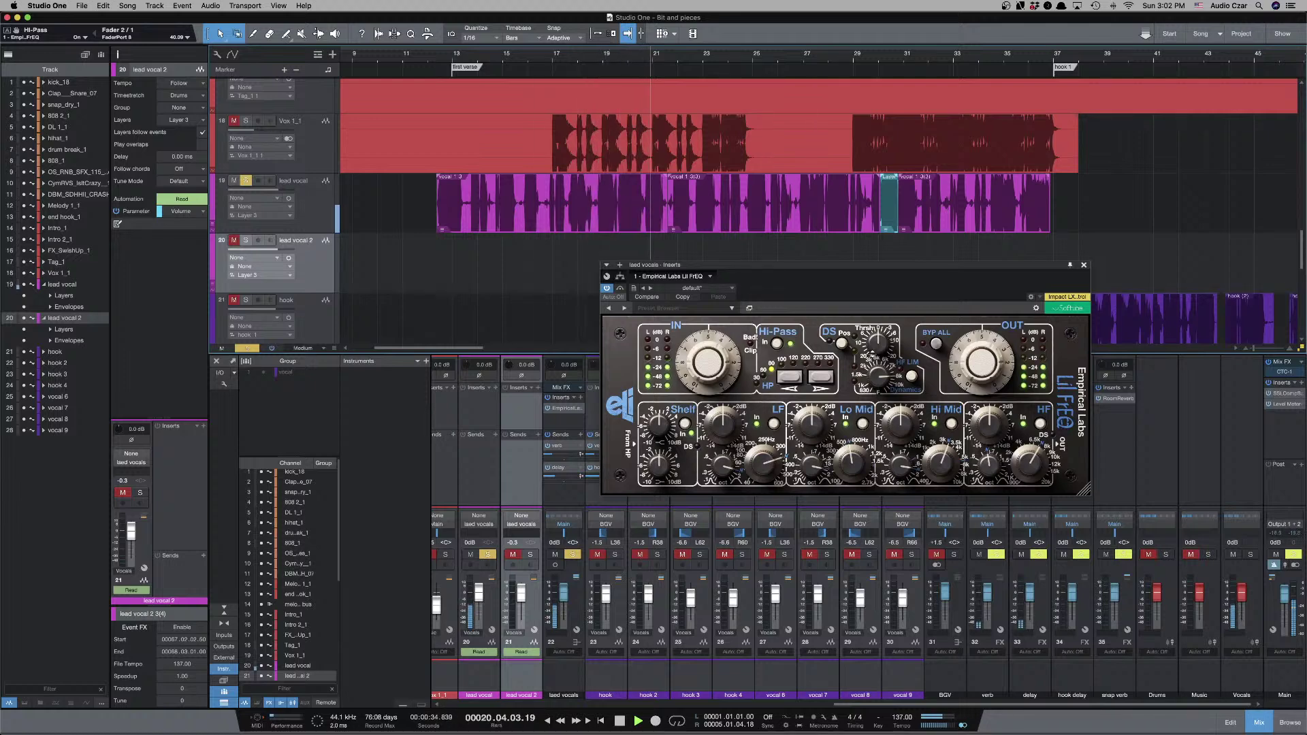
pyautogui.press('e')
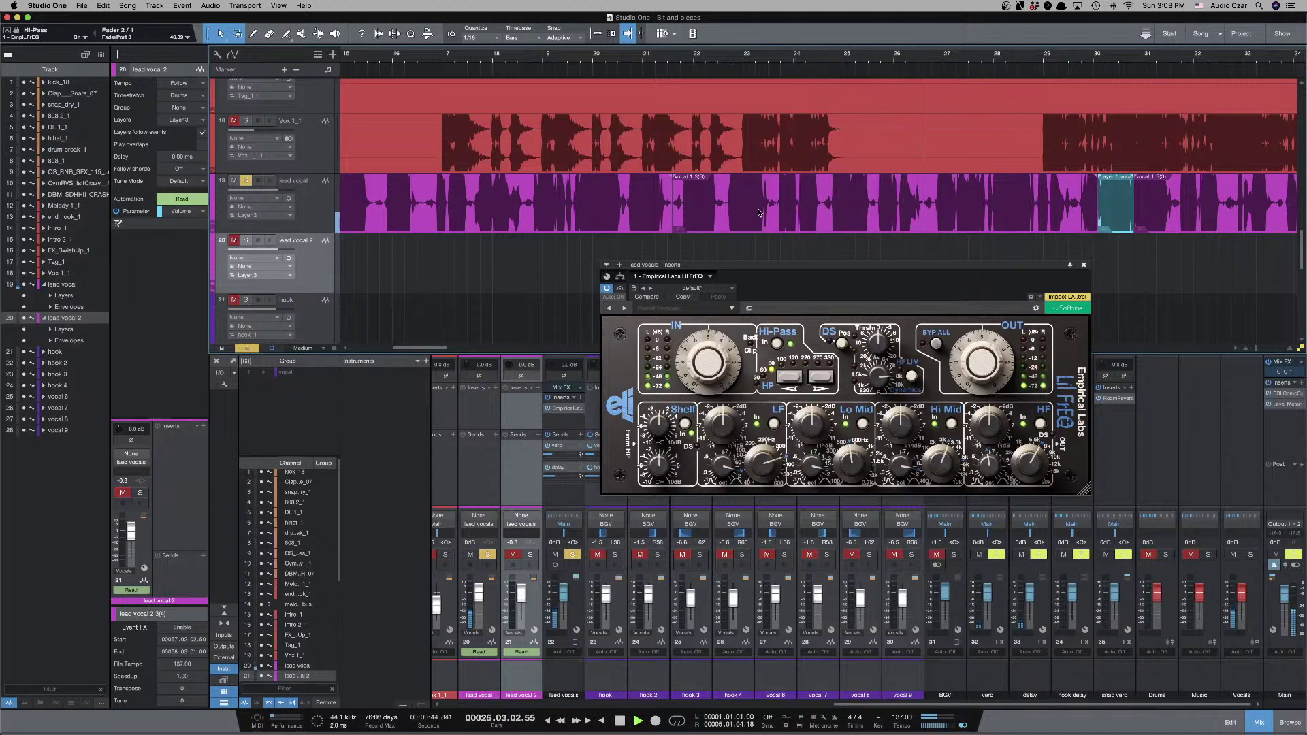
# Switch on the Lil FrEQ's DS de-esser, adjust its threshold and set its frequency to about 6.9 kHz.
pyautogui.click(841, 343)
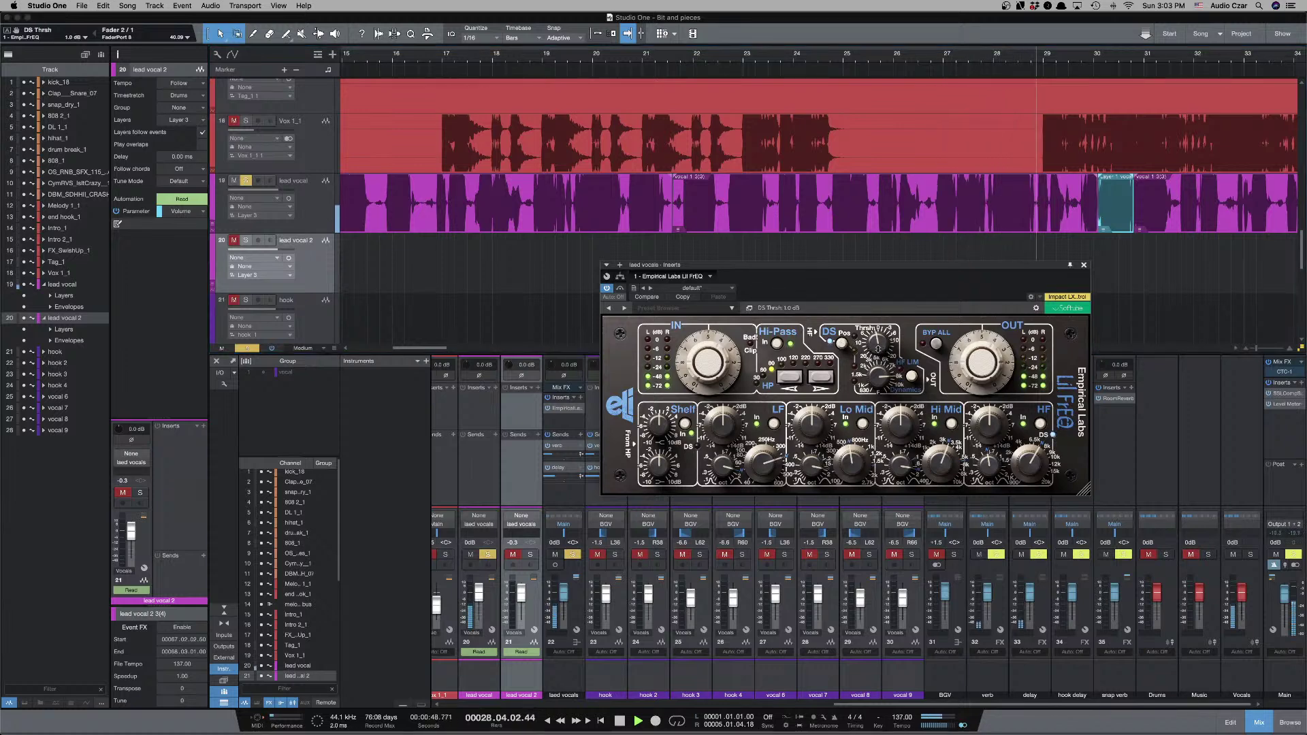
pyautogui.scroll(3, 878, 352)
pyautogui.moveTo(878, 354); pyautogui.dragTo(877, 393)
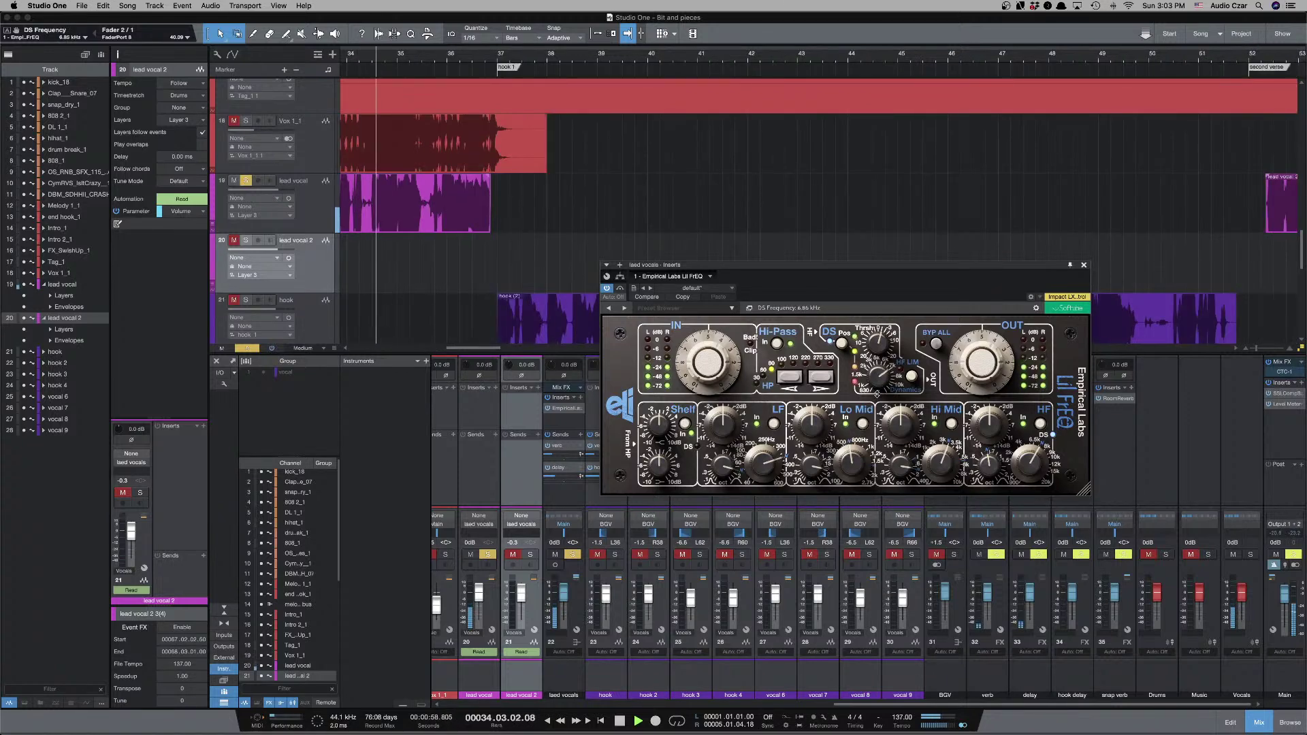
pyautogui.press('space')
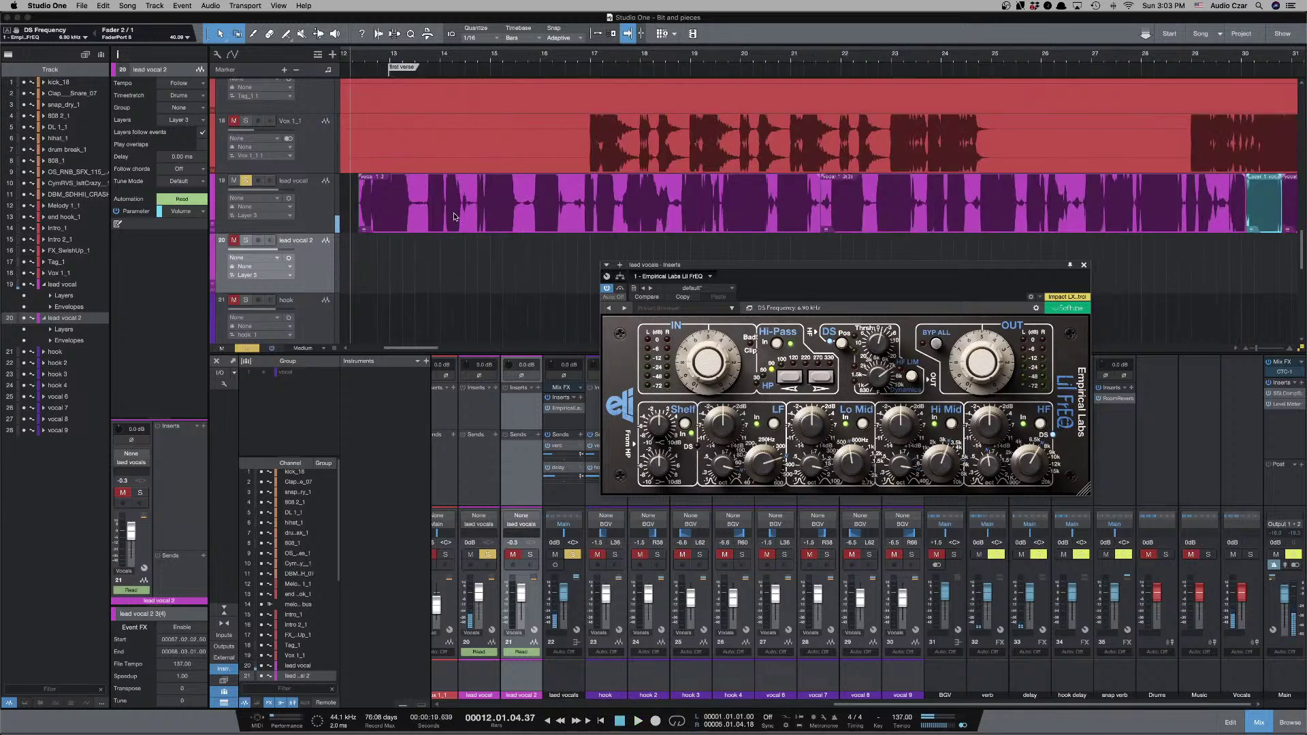
# Set a loop range over the first-verse lead vocal, from about bar 12 to bar 37, and start playback.
pyautogui.click(453, 213)
pyautogui.press('w')
pyautogui.press('w')
pyautogui.click(527, 251)
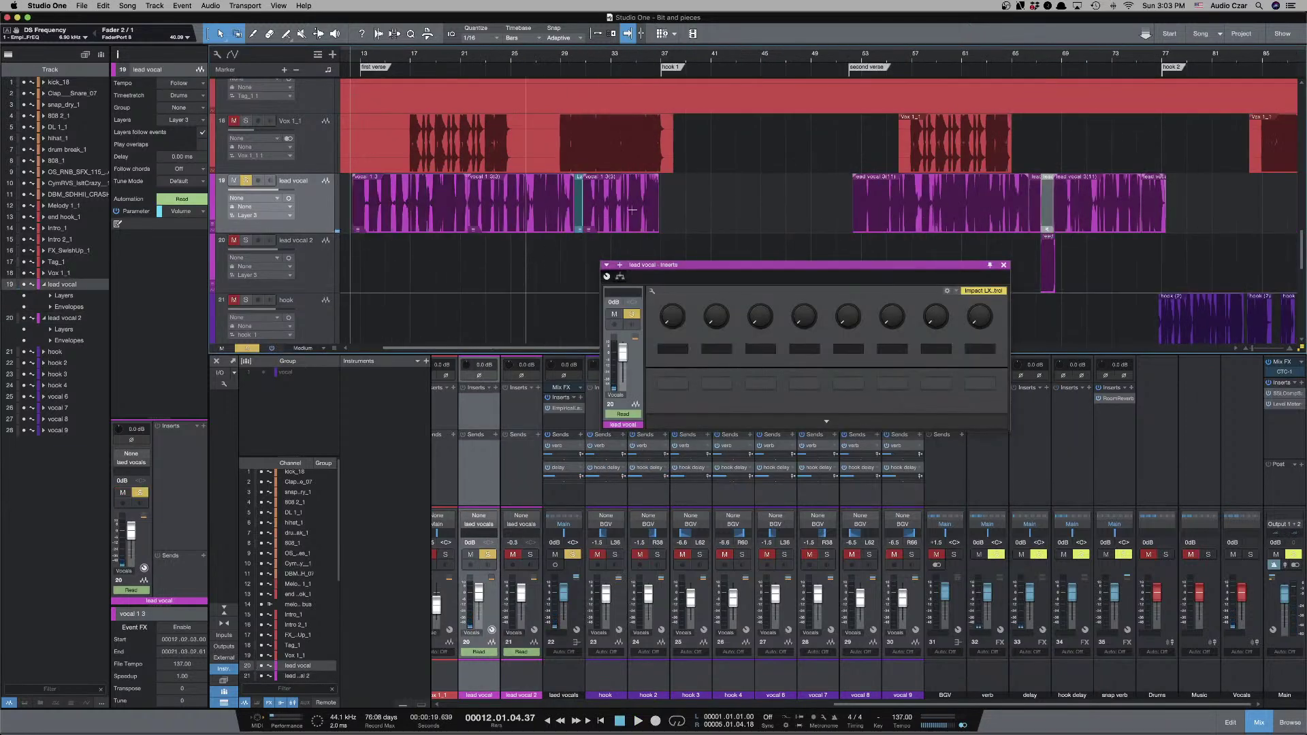
pyautogui.moveTo(668, 208); pyautogui.dragTo(354, 215)
pyautogui.press('p')
pyautogui.press('space')
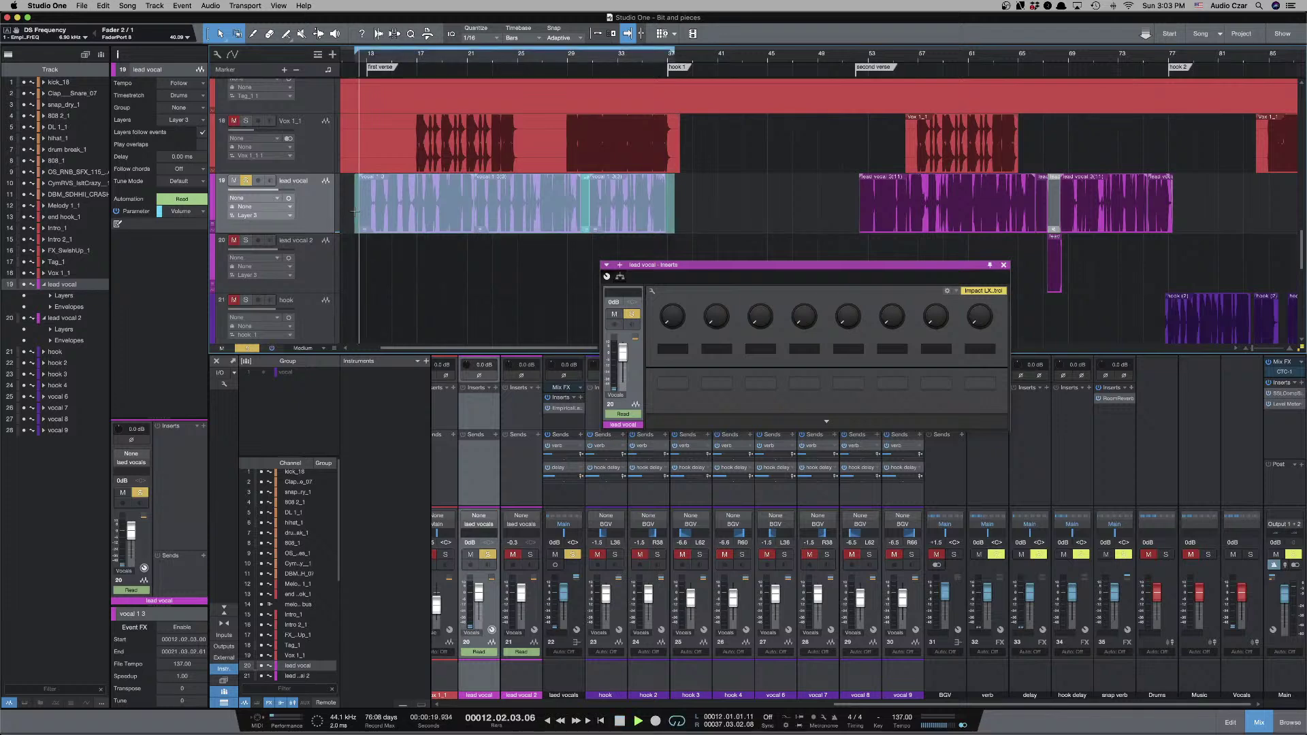
# Reopen the lead vocals bus's Lil FrEQ, switch the de-esser to work before the EQ and set its threshold to about 7.6 dB.
pyautogui.click(564, 408)
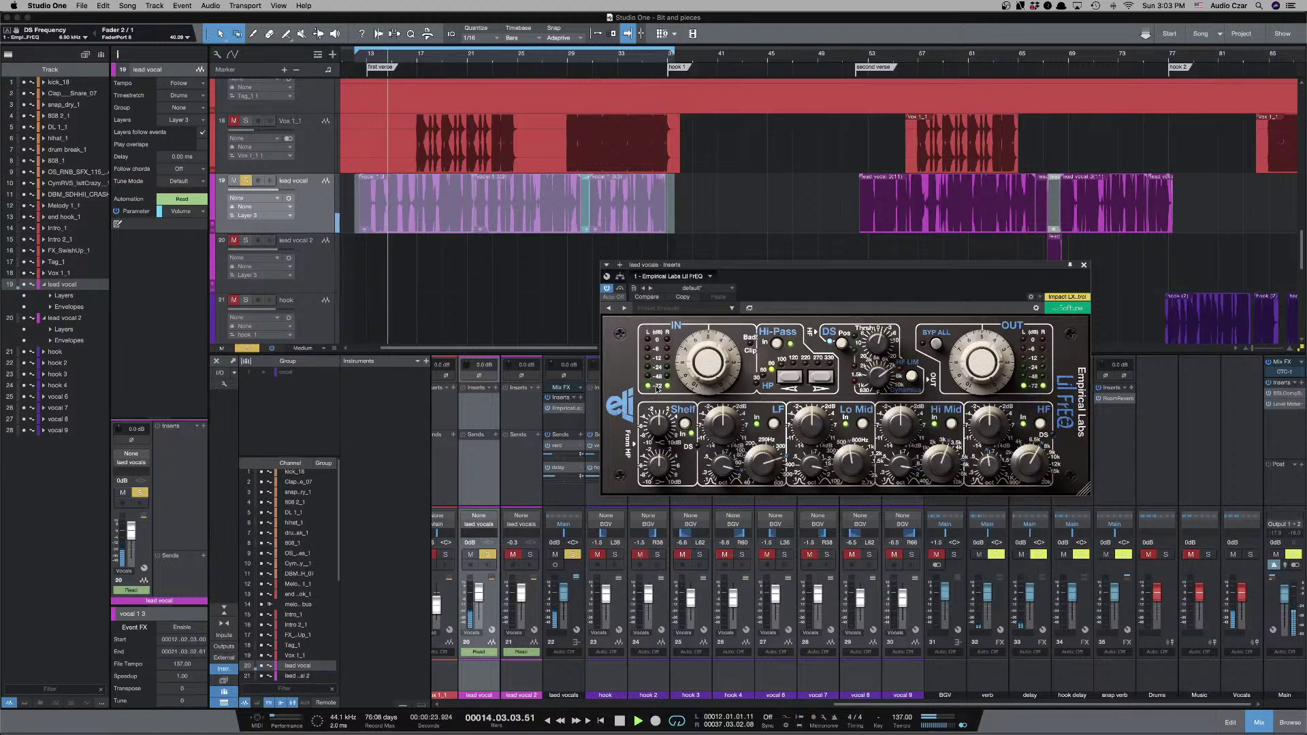
pyautogui.moveTo(882, 339)
pyautogui.moveTo(881, 339); pyautogui.dragTo(881, 327)
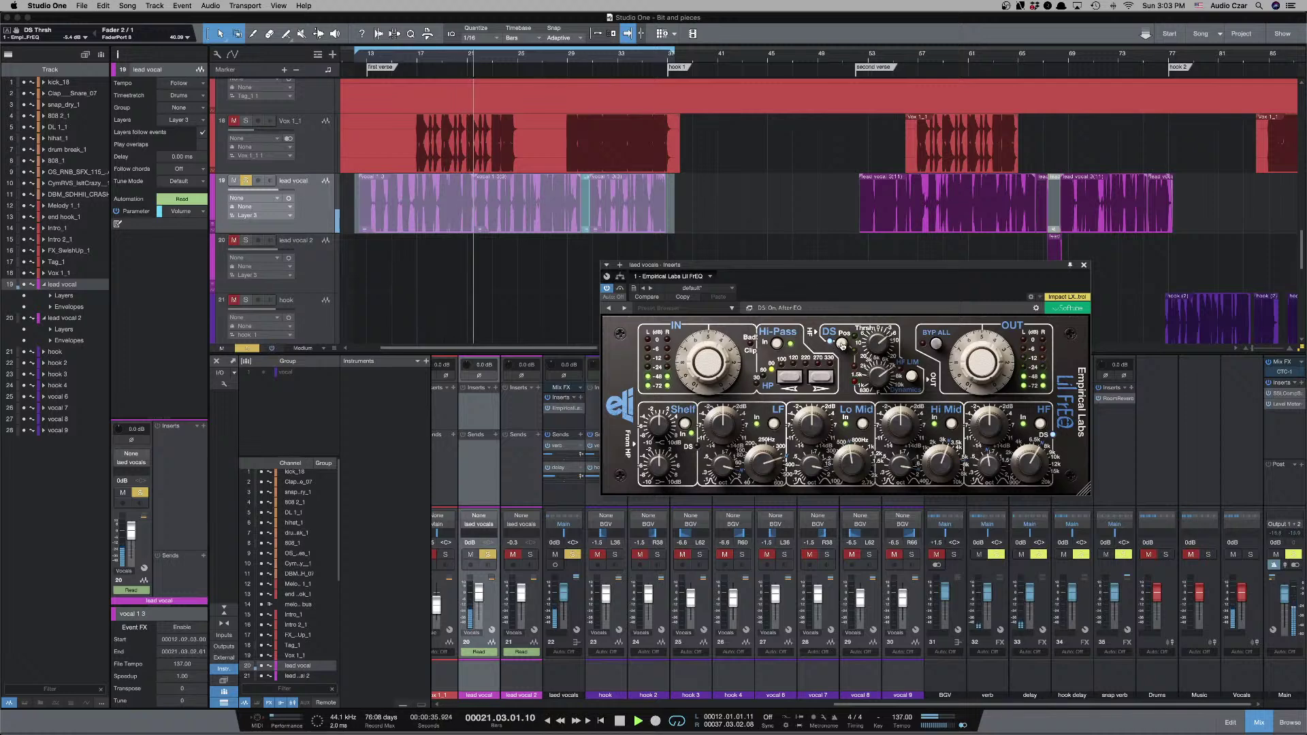
pyautogui.click(842, 345)
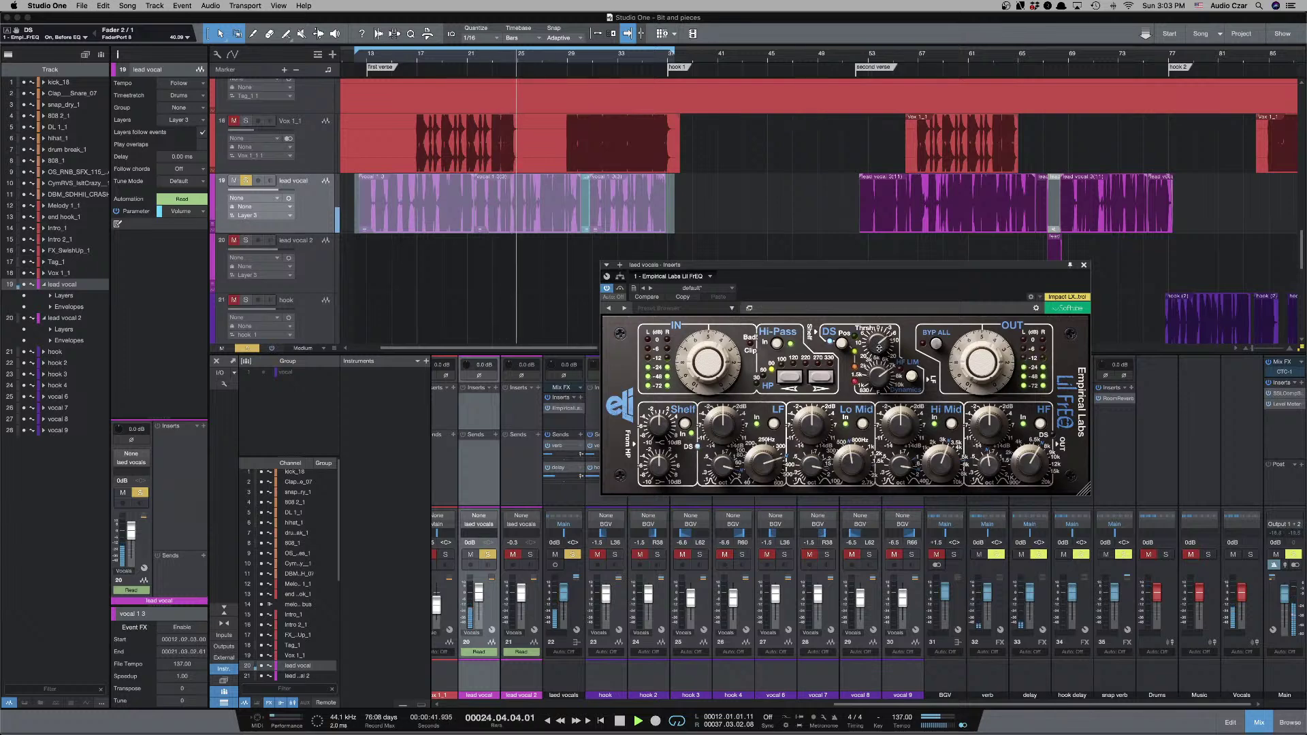
pyautogui.moveTo(879, 347); pyautogui.dragTo(872, 384)
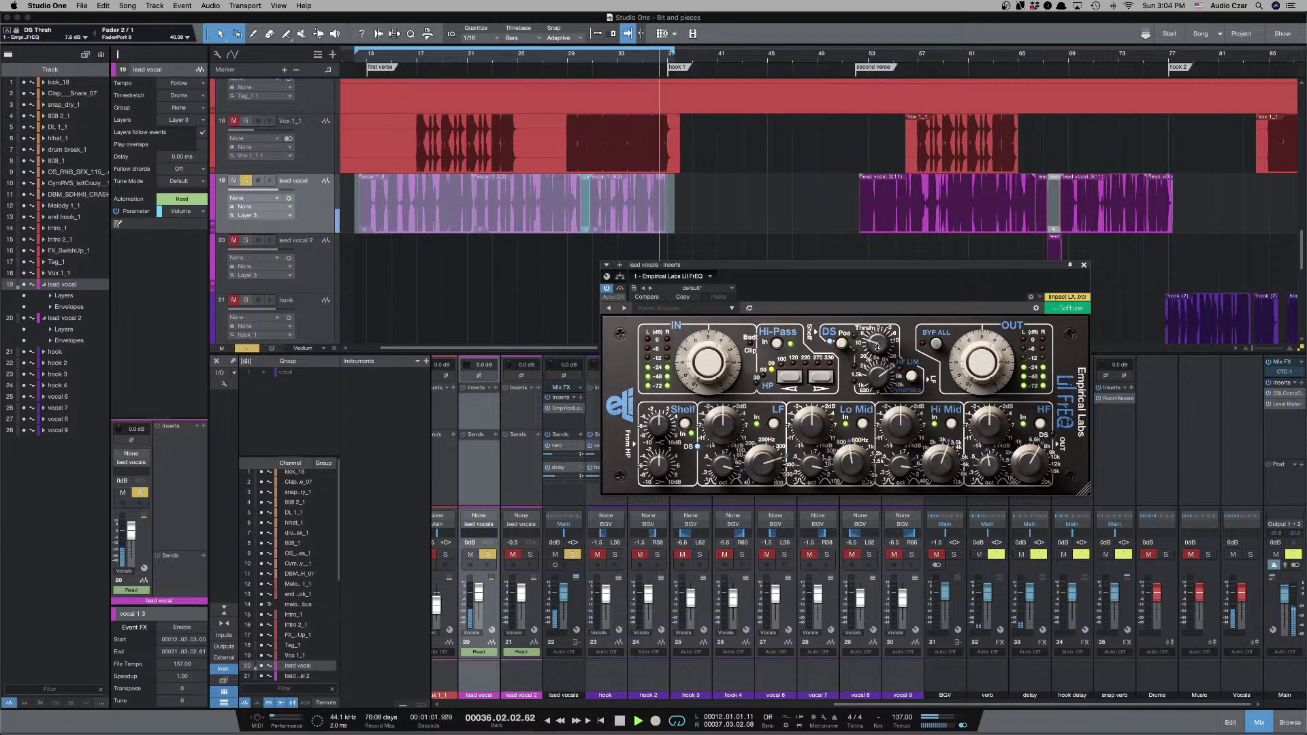
pyautogui.press('space')
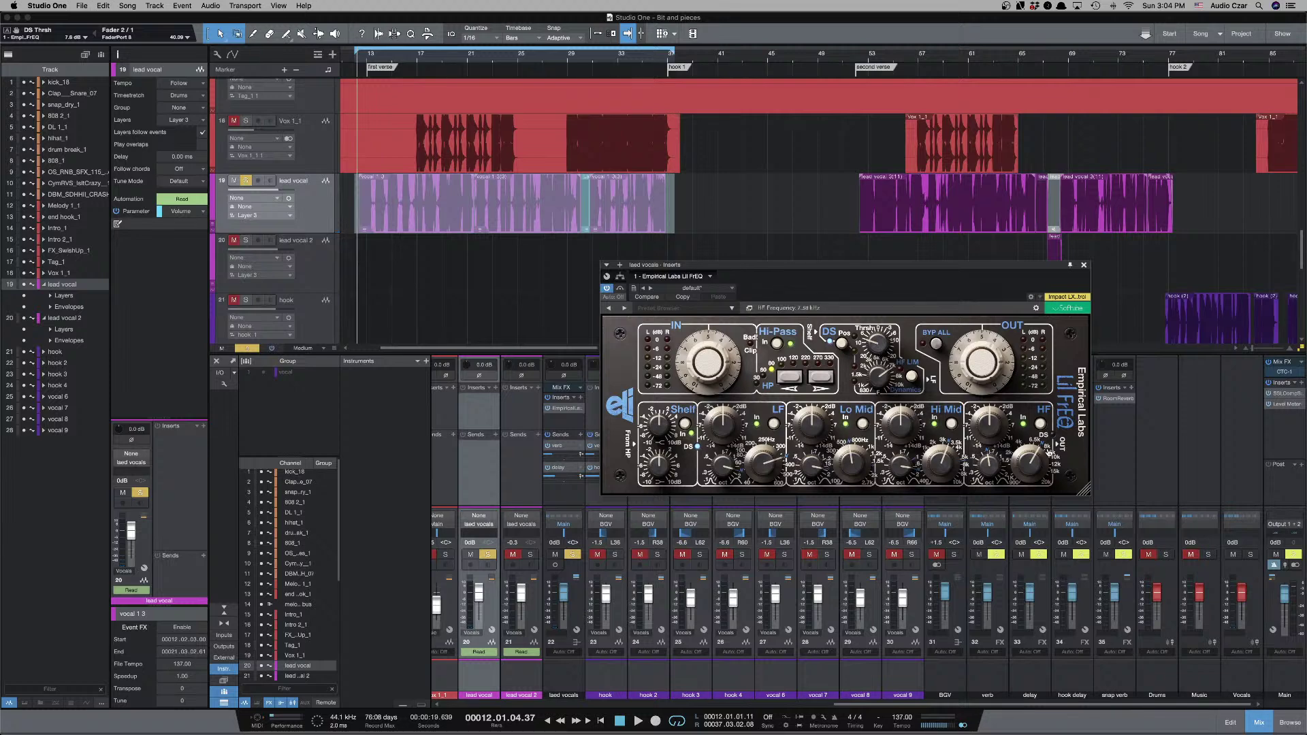
# Boost the Lil FrEQ's HF band about 3 dB with a 1.4 oct Q, and play the loop with the lead vocal unsoloed.
pyautogui.moveTo(1048, 453); pyautogui.dragTo(997, 417)
pyautogui.click(990, 468)
pyautogui.click(246, 182)
pyautogui.press('space')
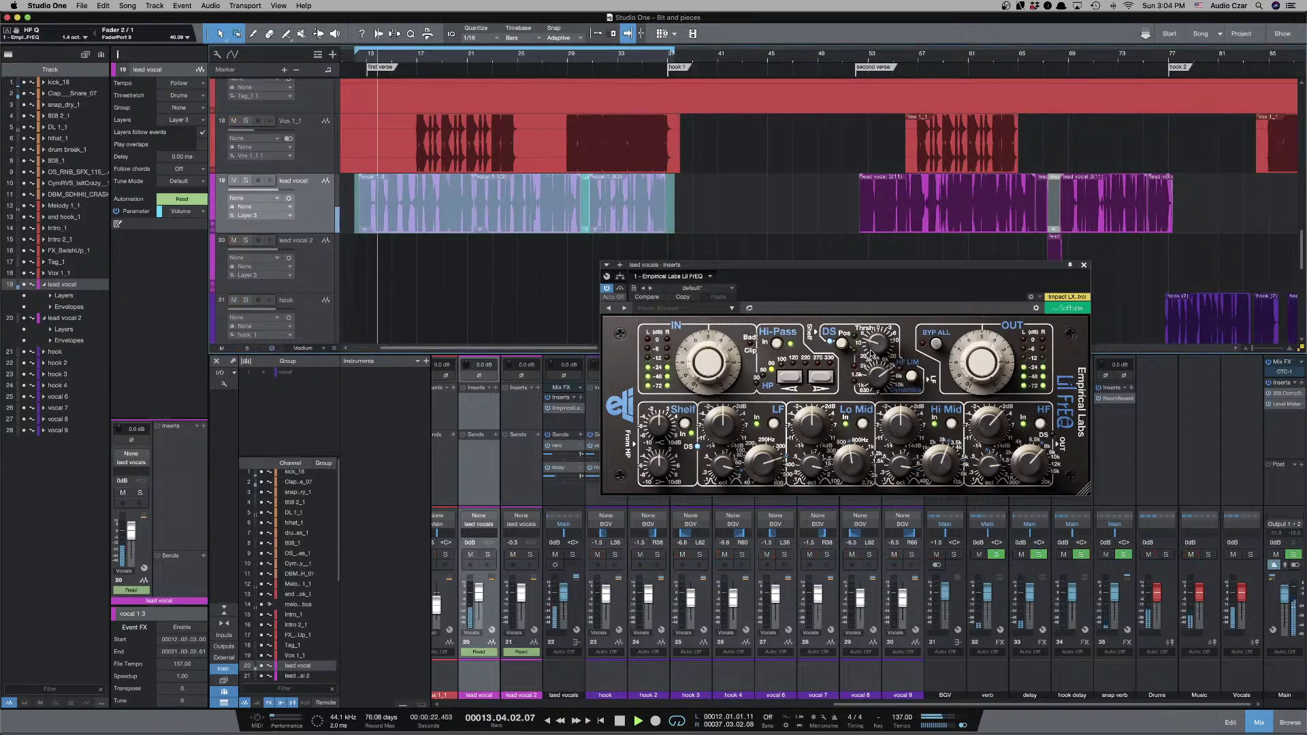
# Compare the lead vocal in the mix with the HF band off and on, leave the band on and close the Lil FrEQ window.
pyautogui.click(1041, 425)
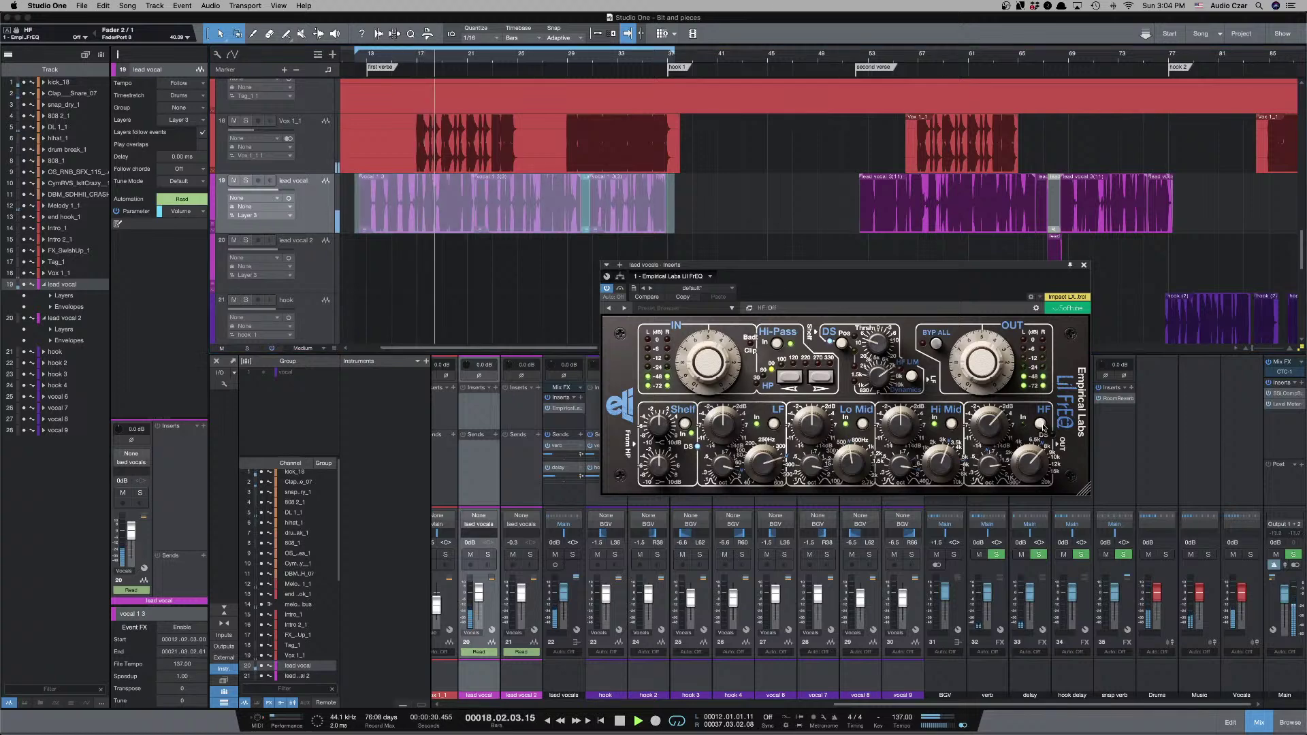
pyautogui.click(1042, 426)
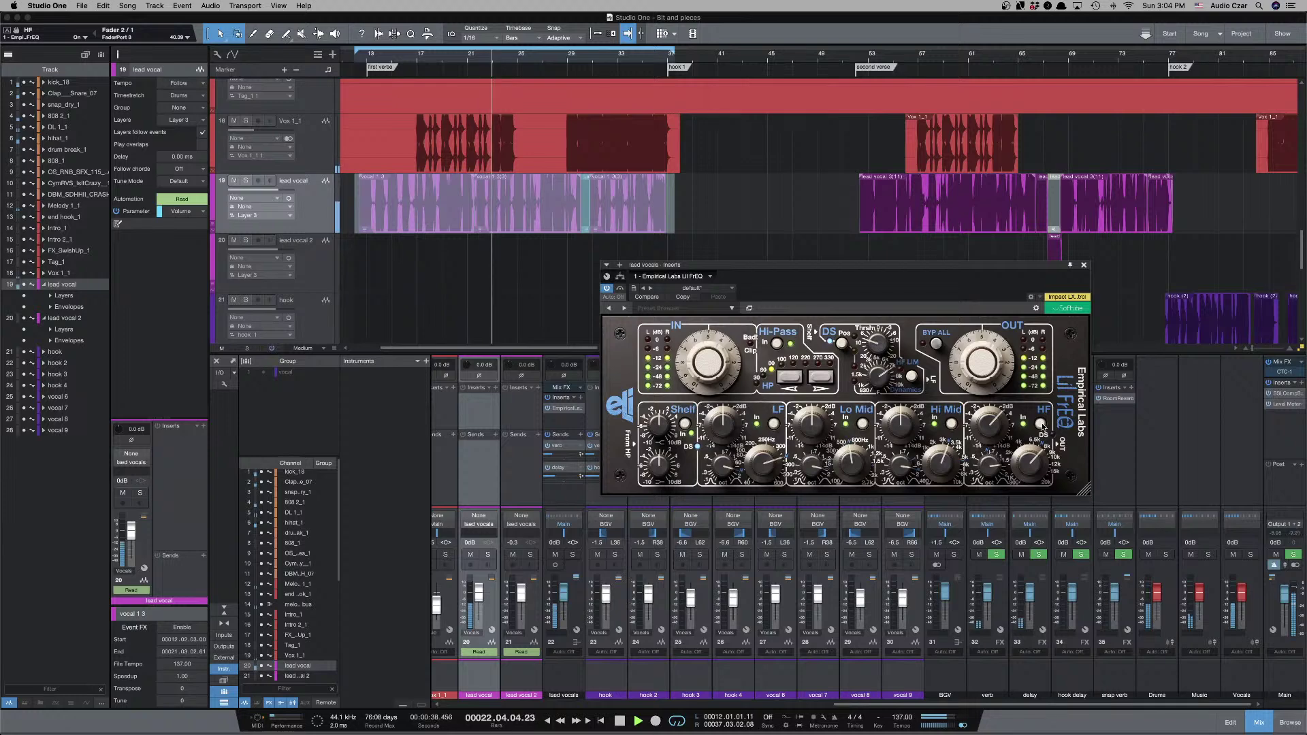
pyautogui.click(1041, 425)
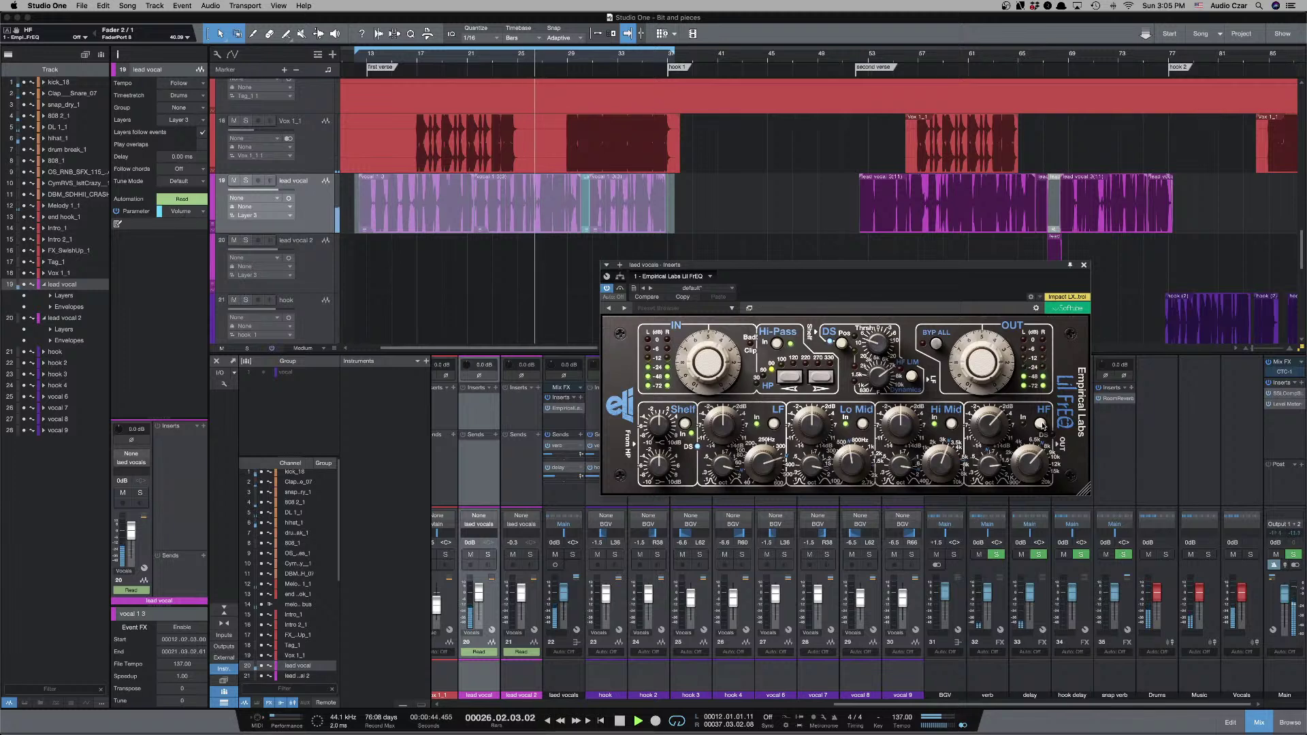
pyautogui.click(1042, 425)
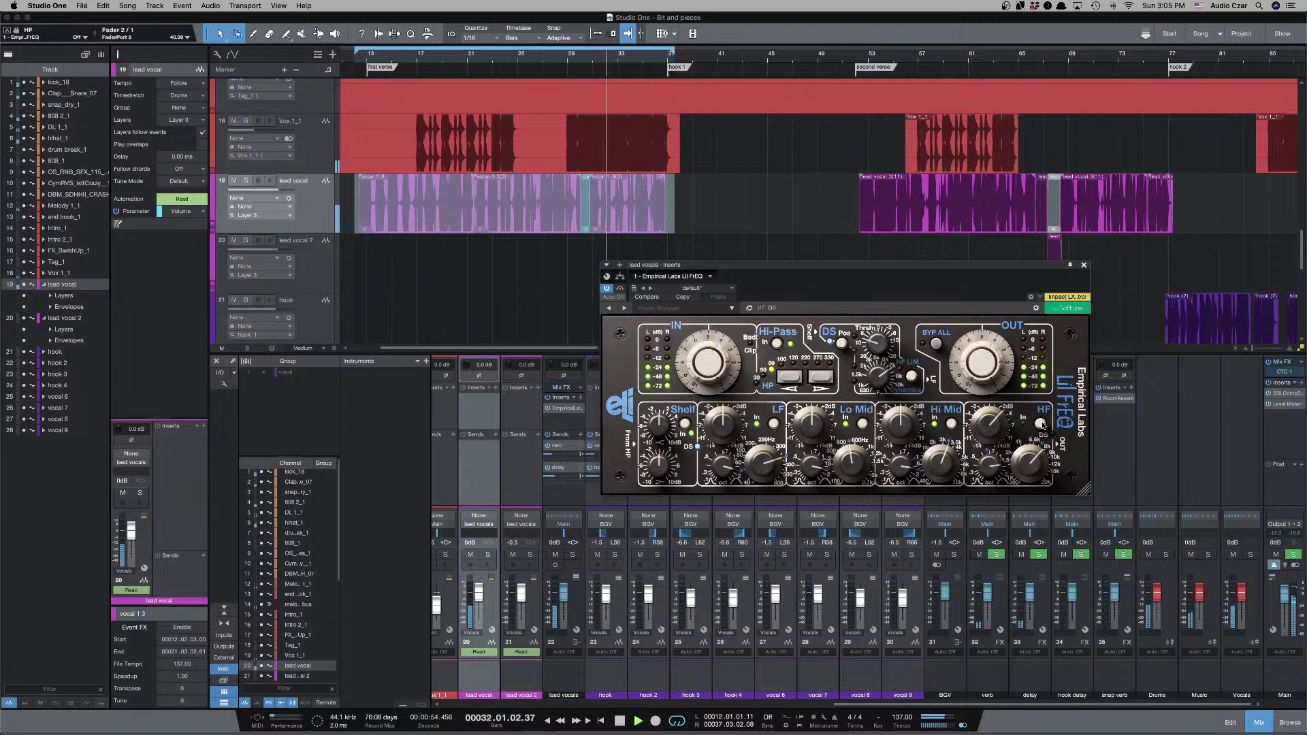
pyautogui.click(1042, 425)
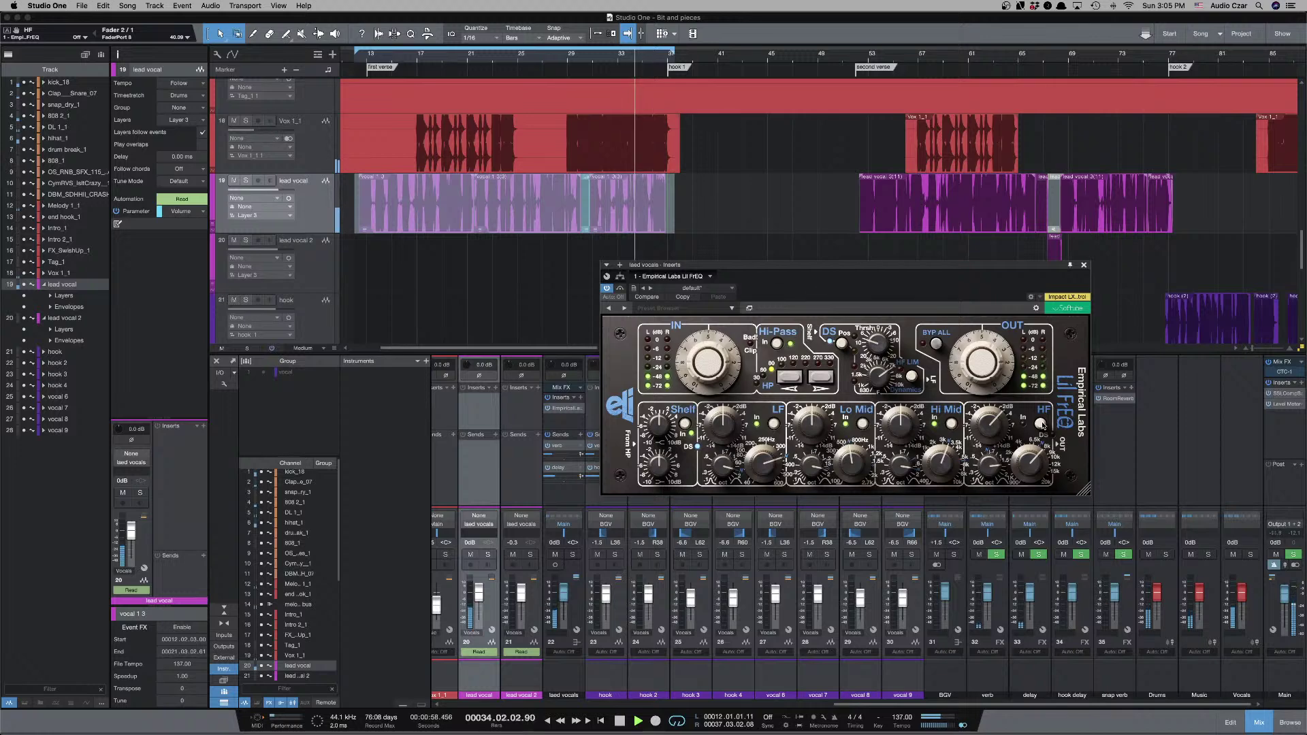
pyautogui.click(1042, 425)
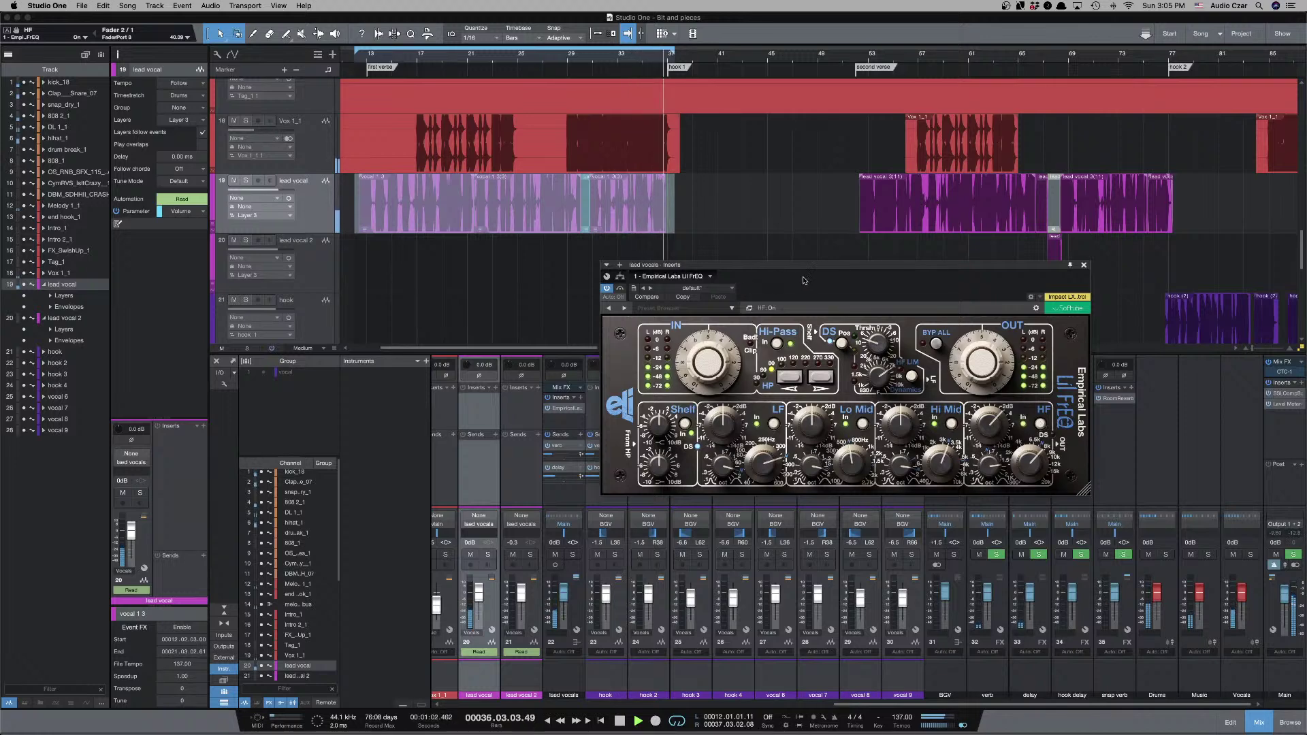
pyautogui.press('space')
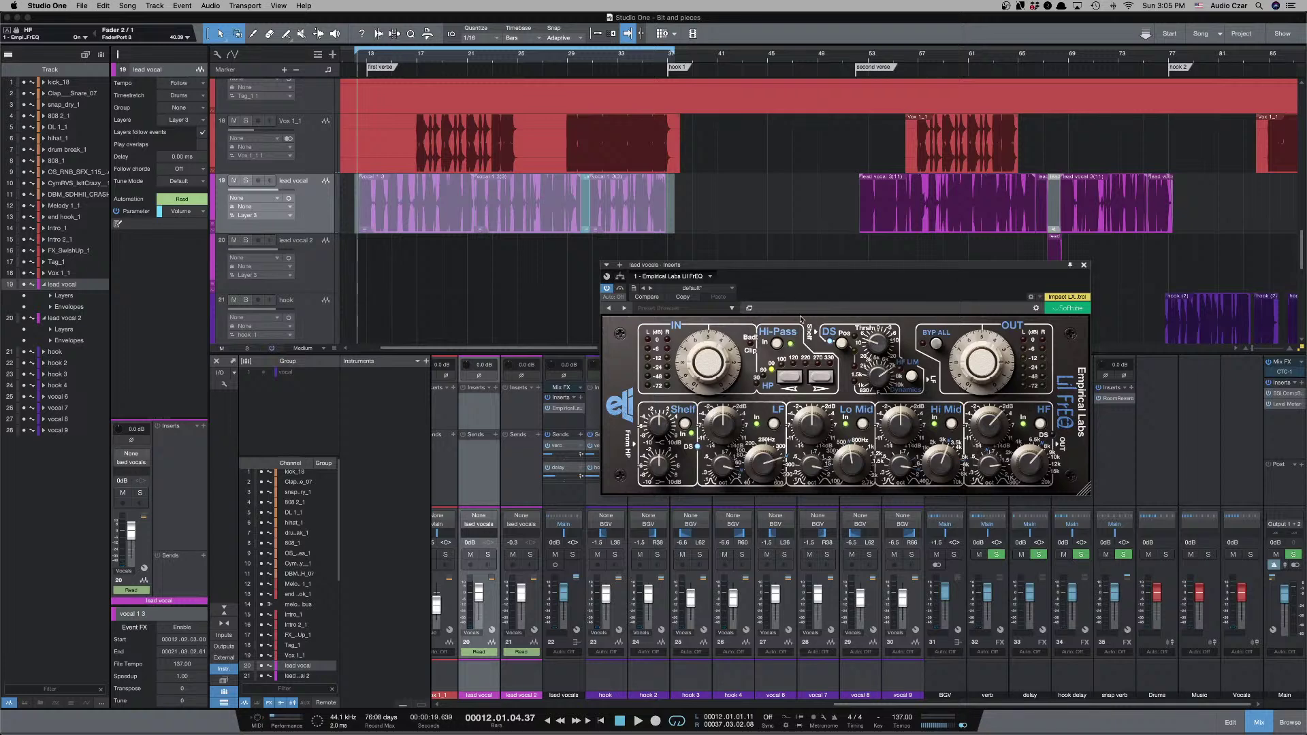
pyautogui.moveTo(997, 427)
pyautogui.click(1085, 265)
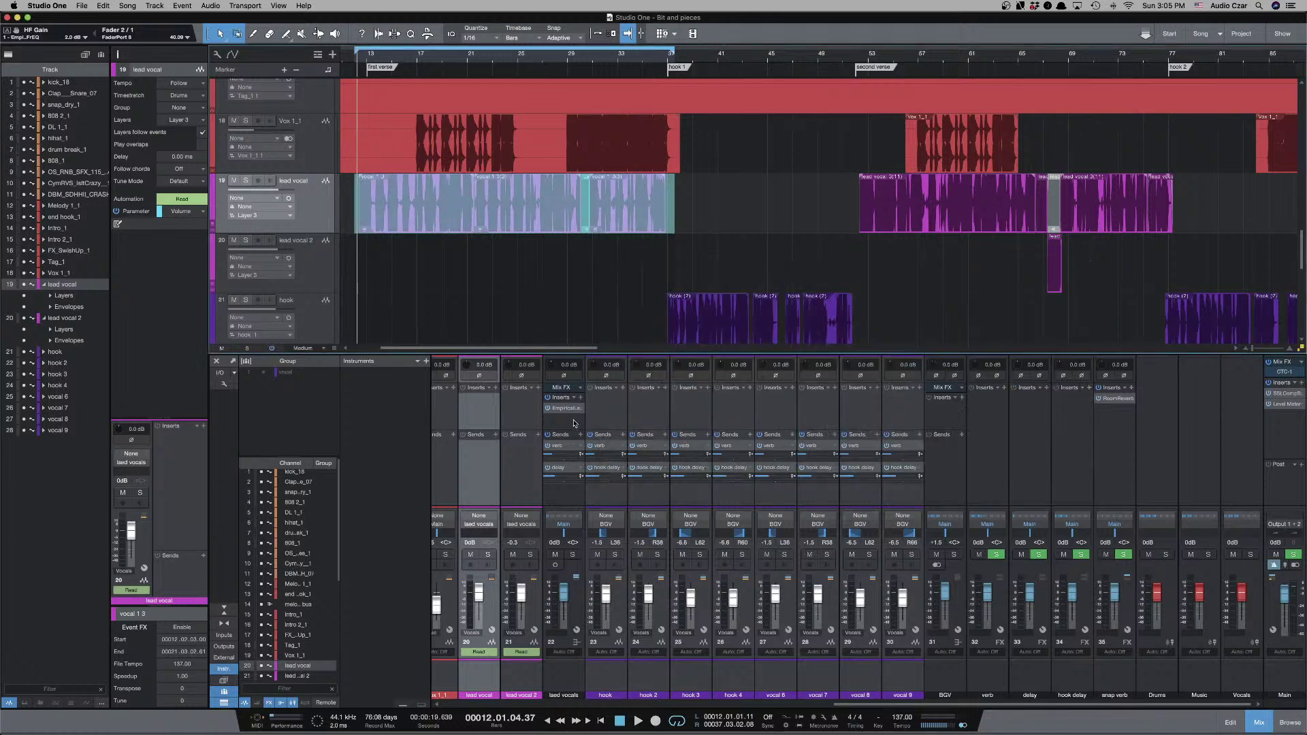
pyautogui.click(580, 398)
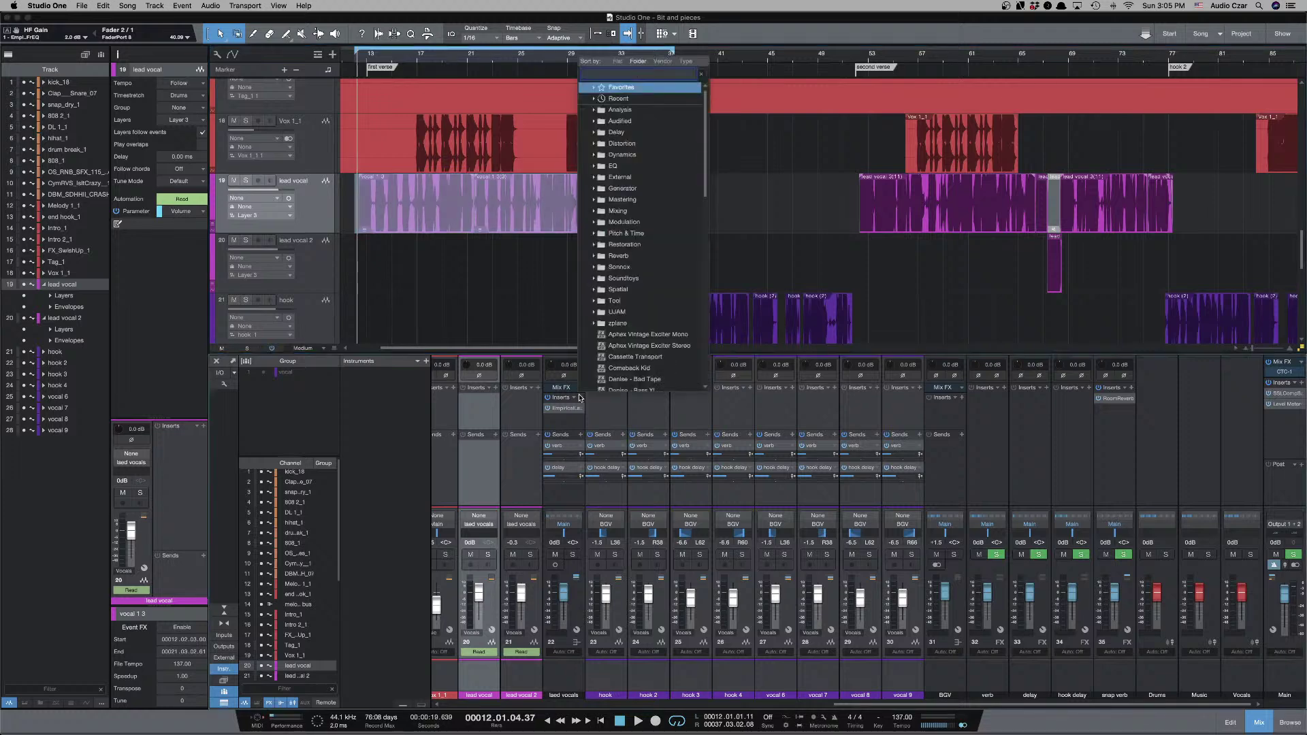
pyautogui.write('fet')
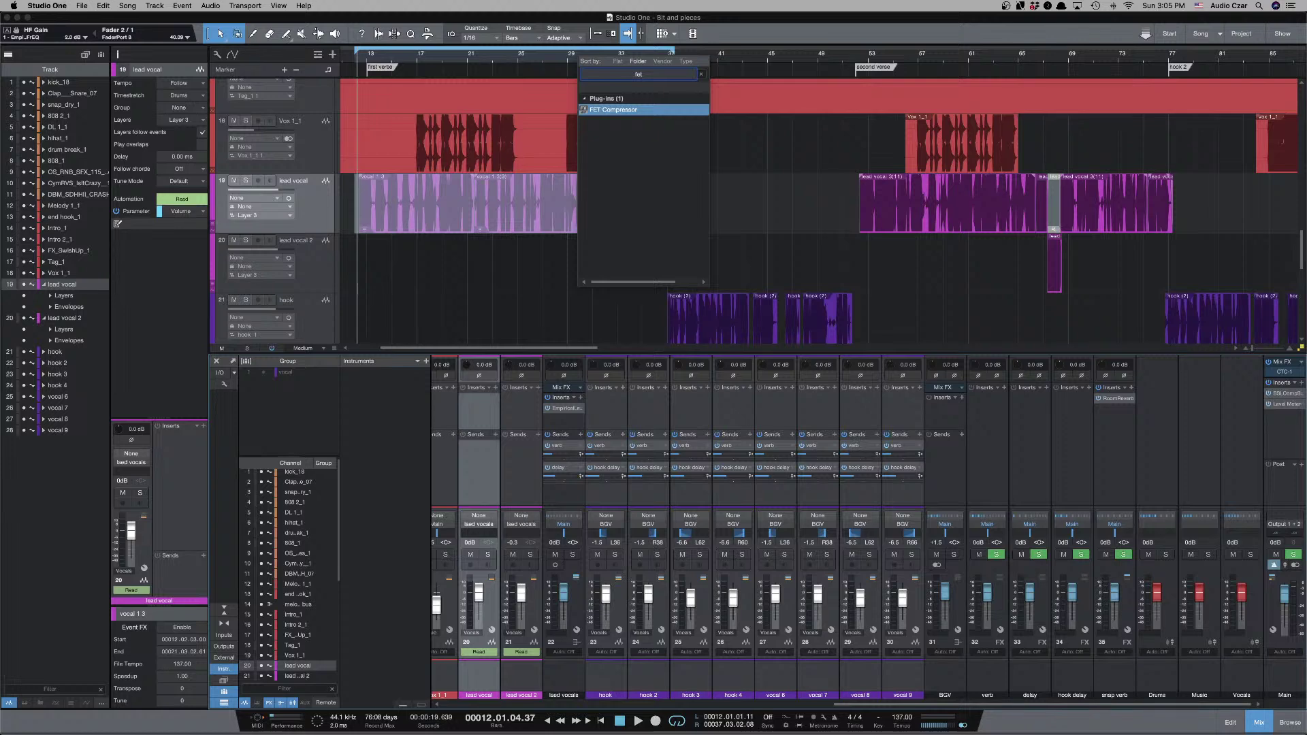
pyautogui.press('Return')
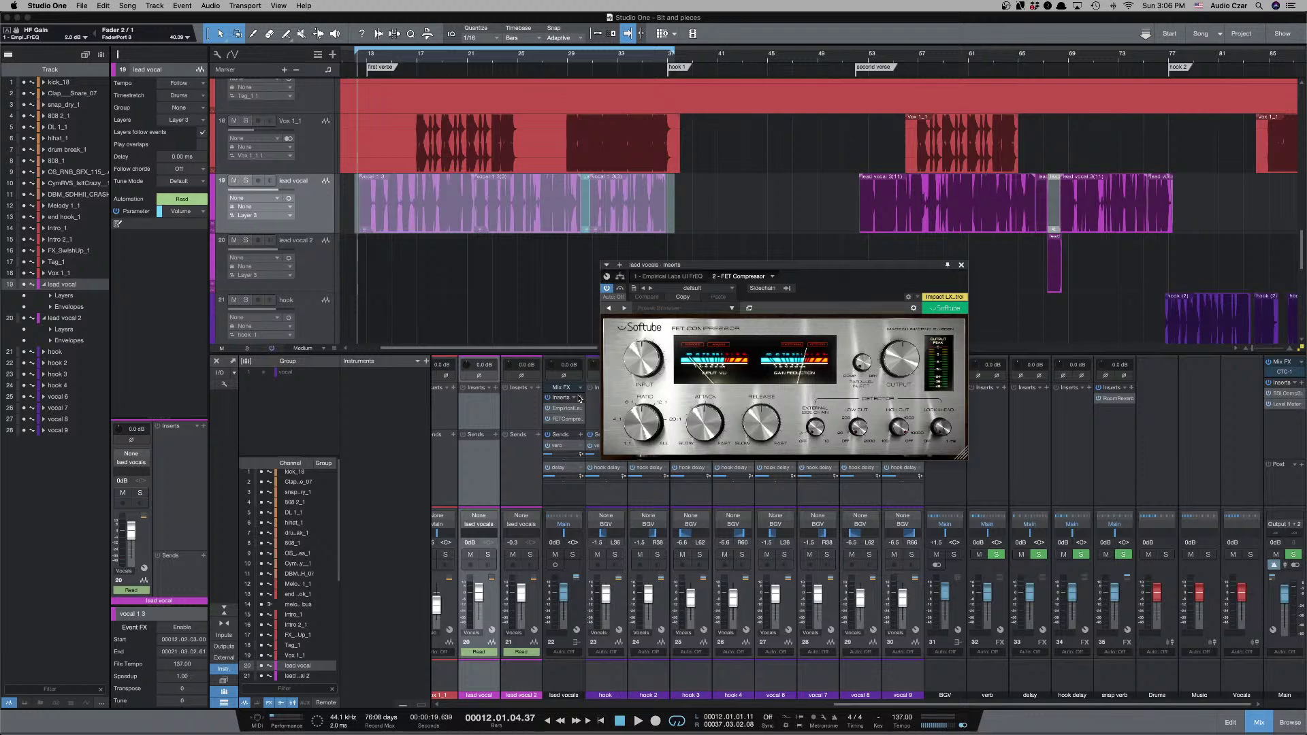
pyautogui.click(769, 278)
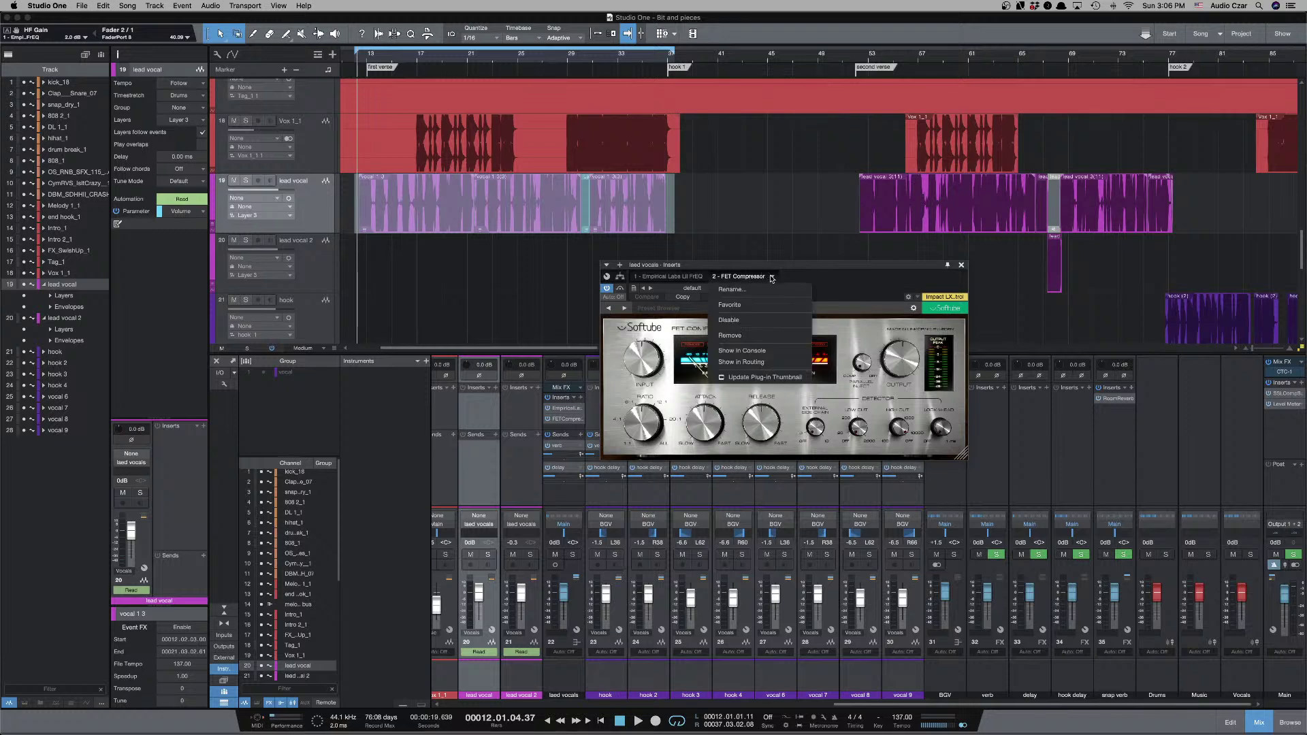
pyautogui.click(779, 337)
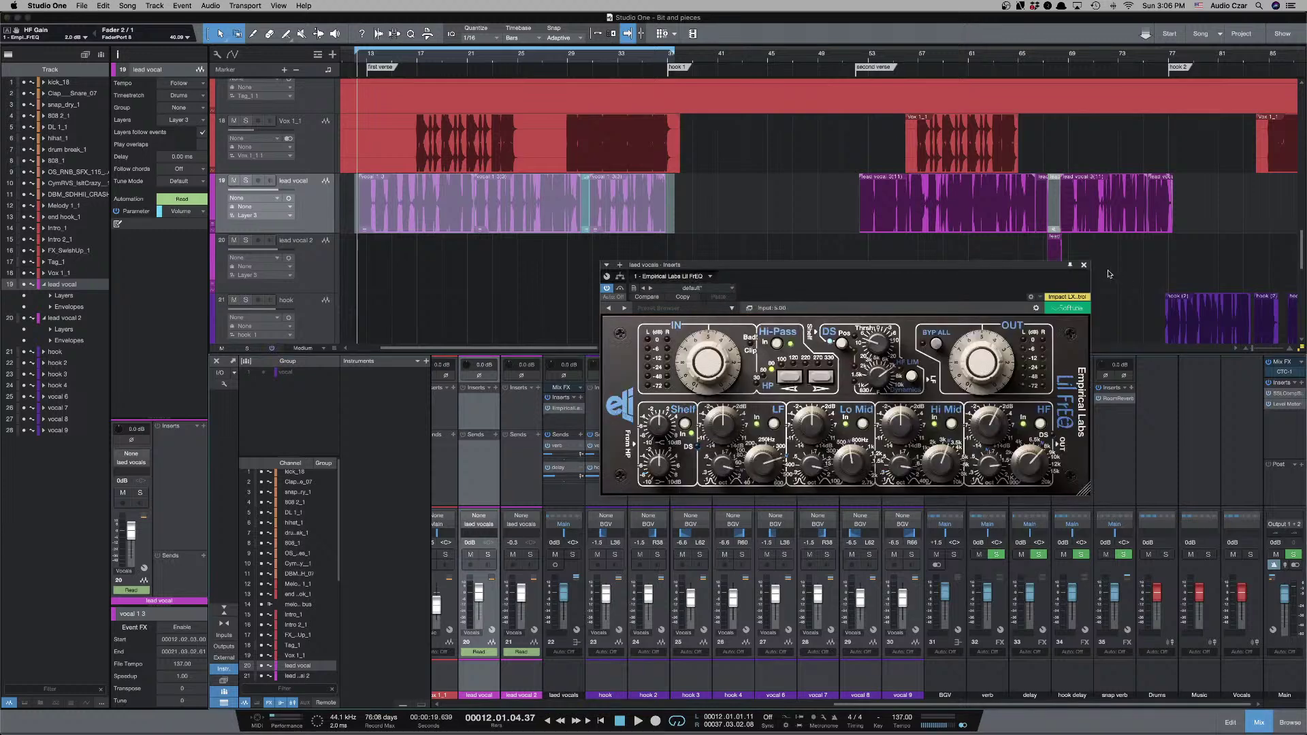
pyautogui.click(1085, 266)
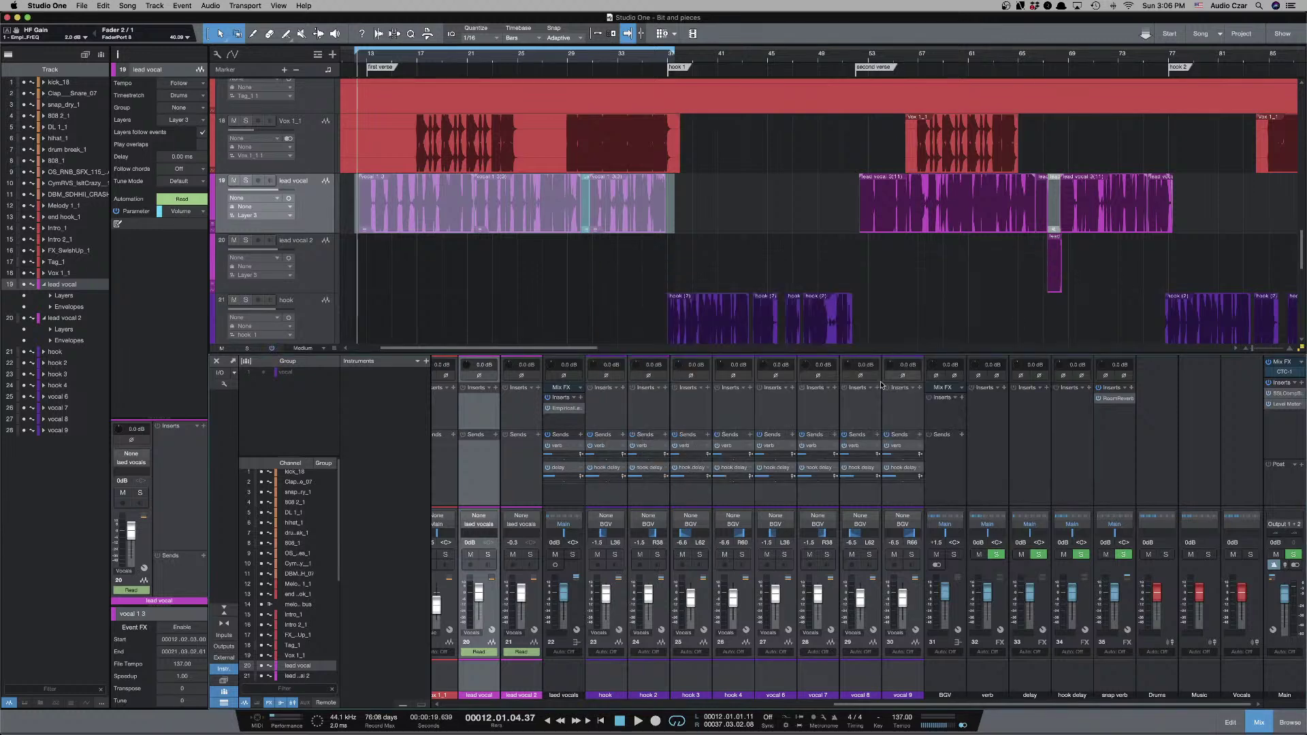
# Insert the Summit Audio TLA-100A compressor after the Lil FrEQ on the lead vocals bus.
pyautogui.click(580, 398)
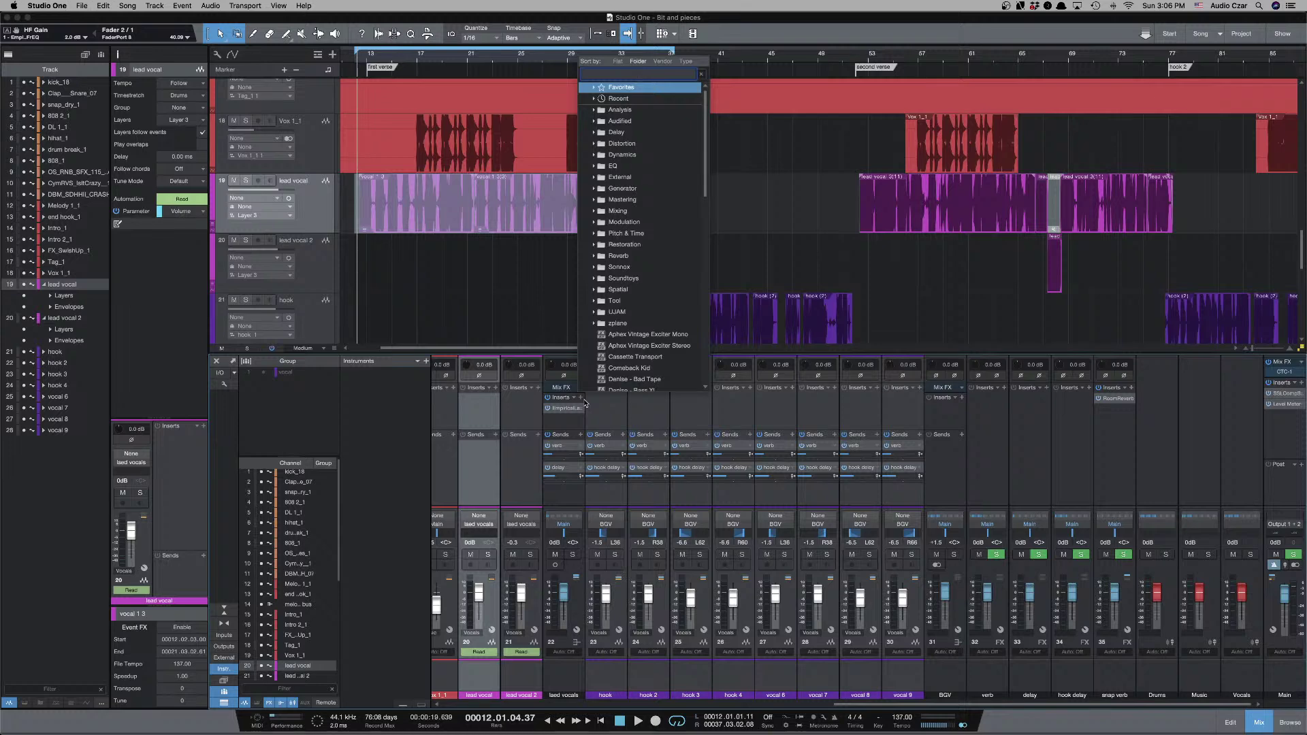
pyautogui.write('sum')
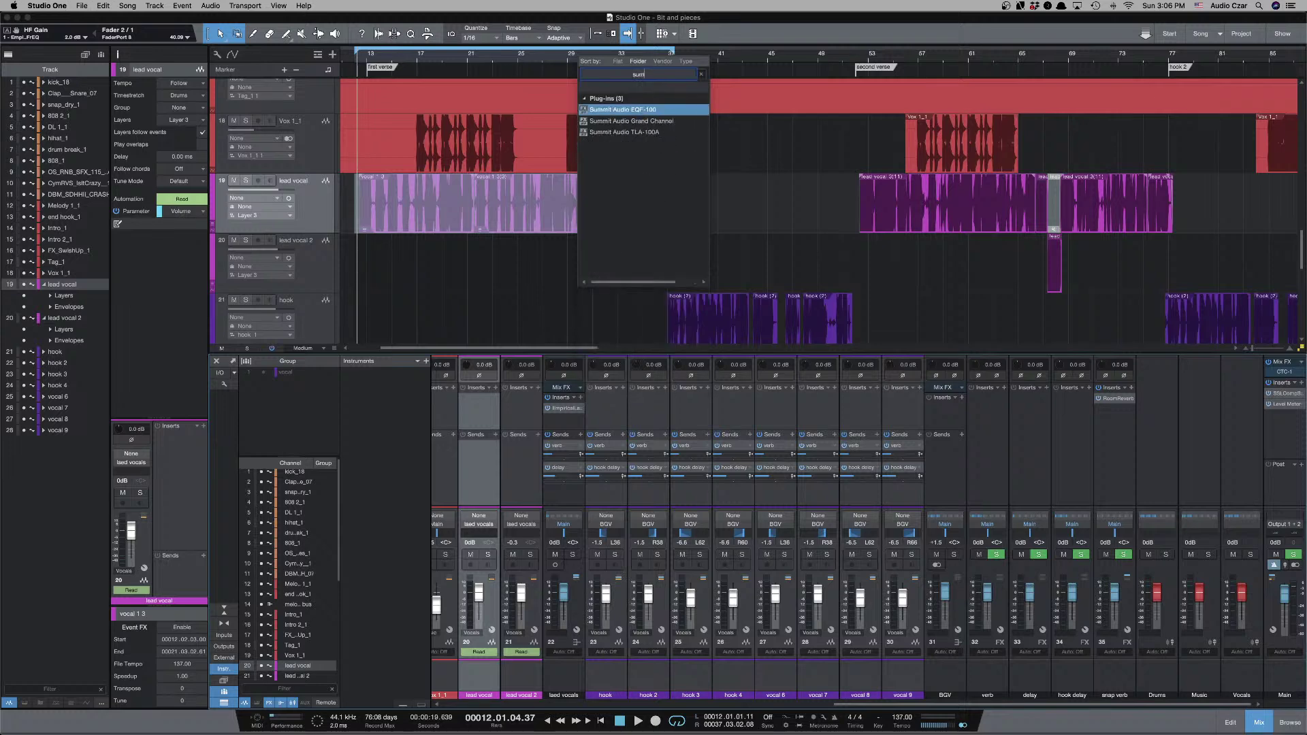
pyautogui.click(648, 131)
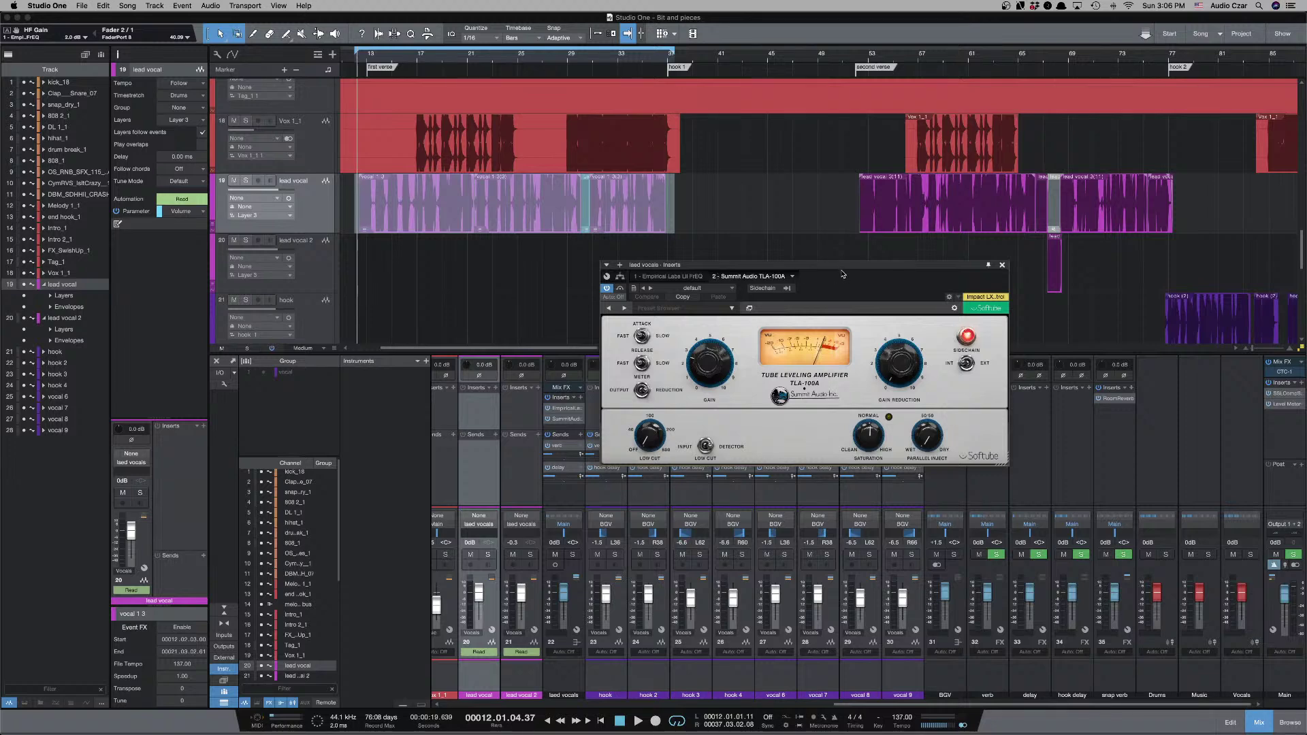
pyautogui.moveTo(841, 267); pyautogui.dragTo(840, 253)
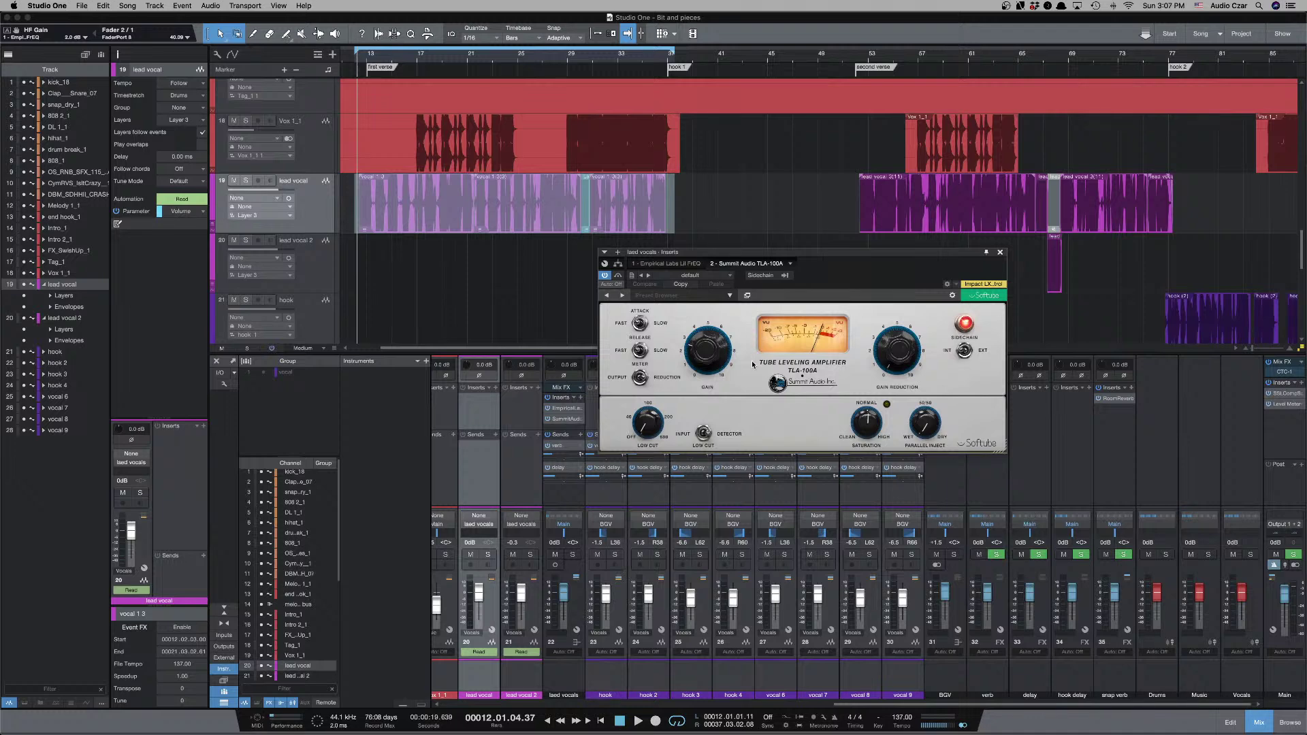
# Play the first verse and set the TLA-100A's gain reduction to about 2, raising its output gain to compensate.
pyautogui.press('space')
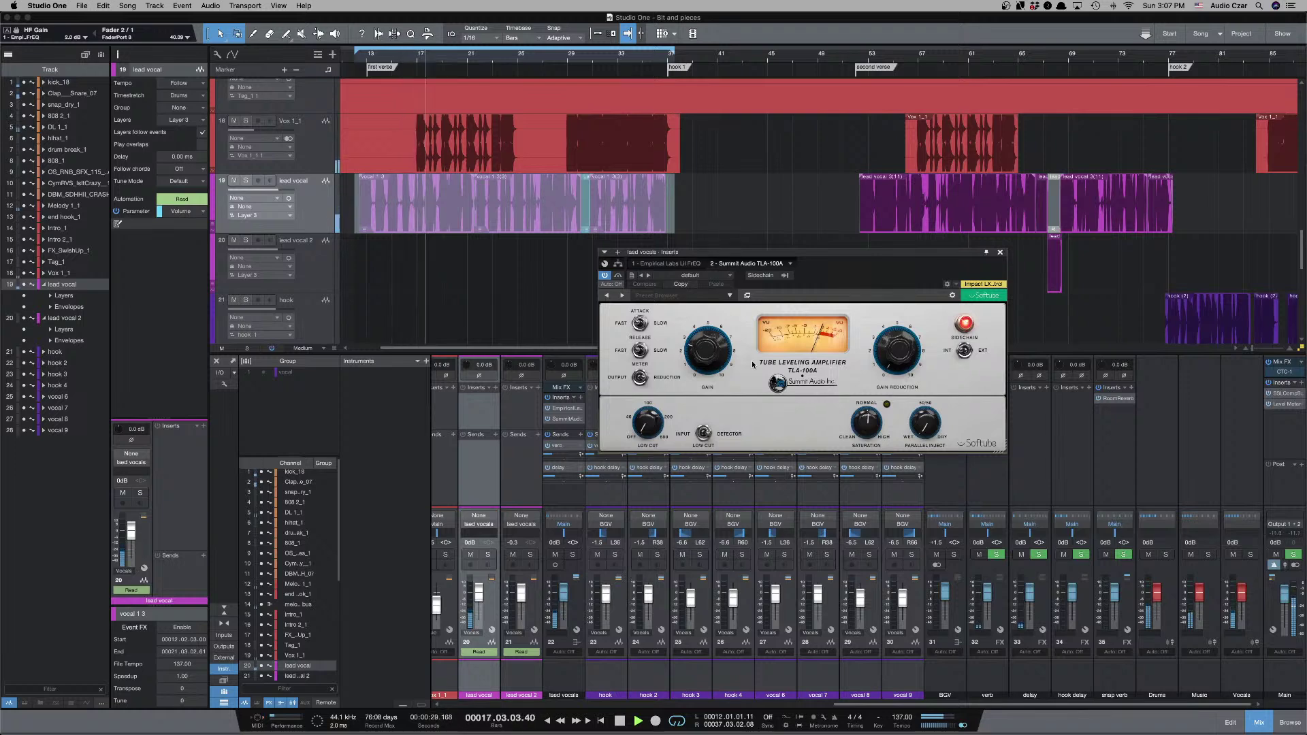
pyautogui.moveTo(890, 343); pyautogui.dragTo(887, 321)
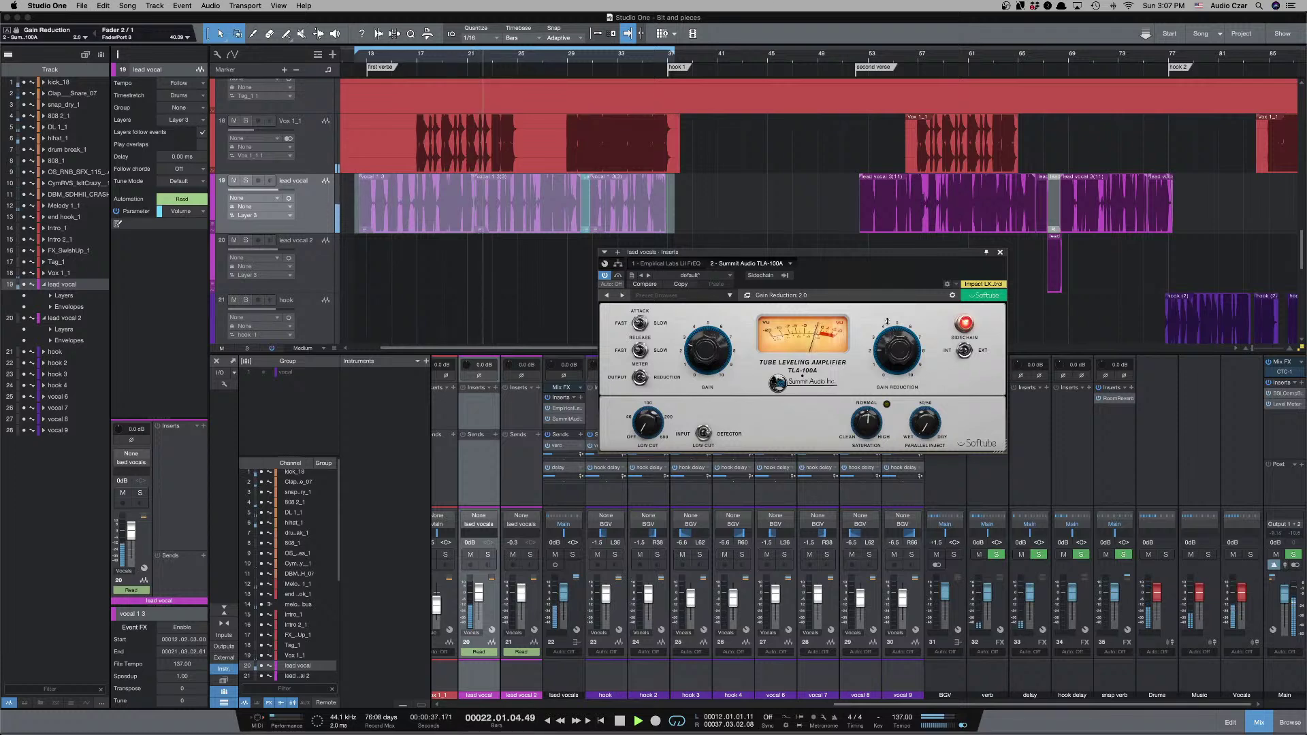
pyautogui.click(697, 356)
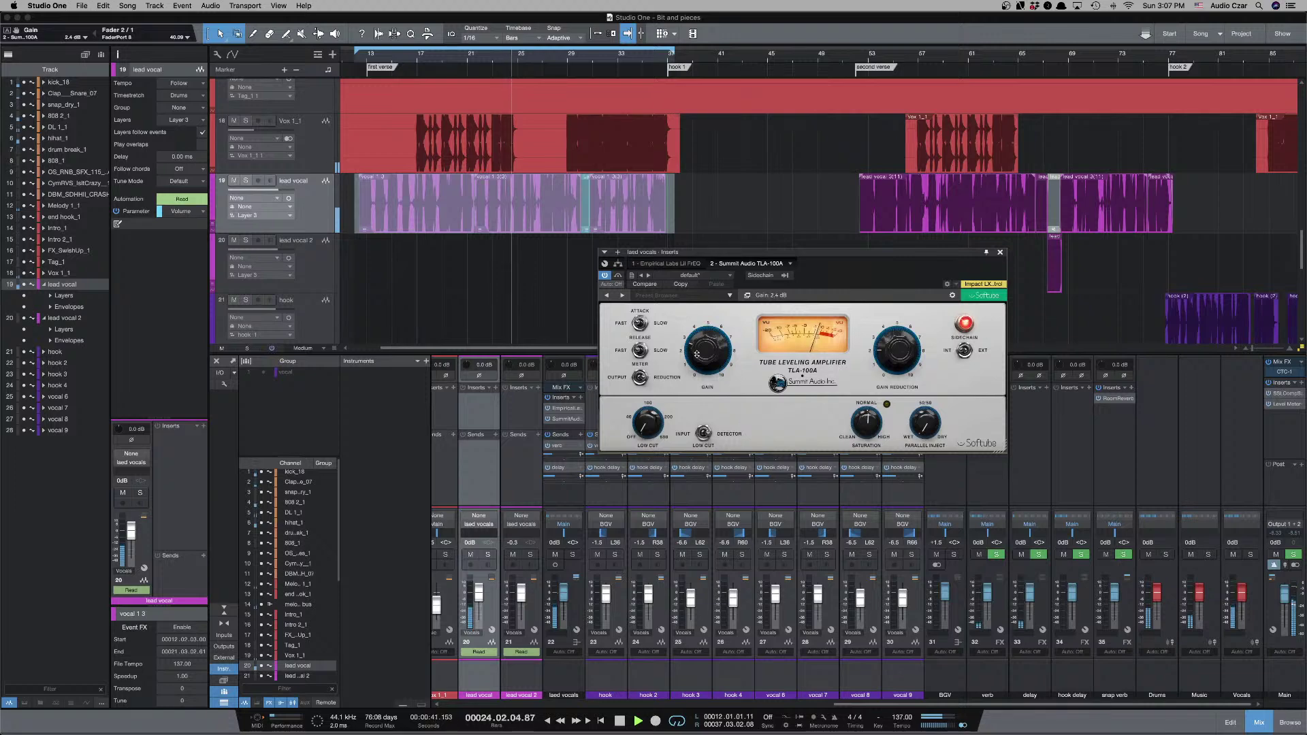
pyautogui.moveTo(697, 354); pyautogui.dragTo(697, 354)
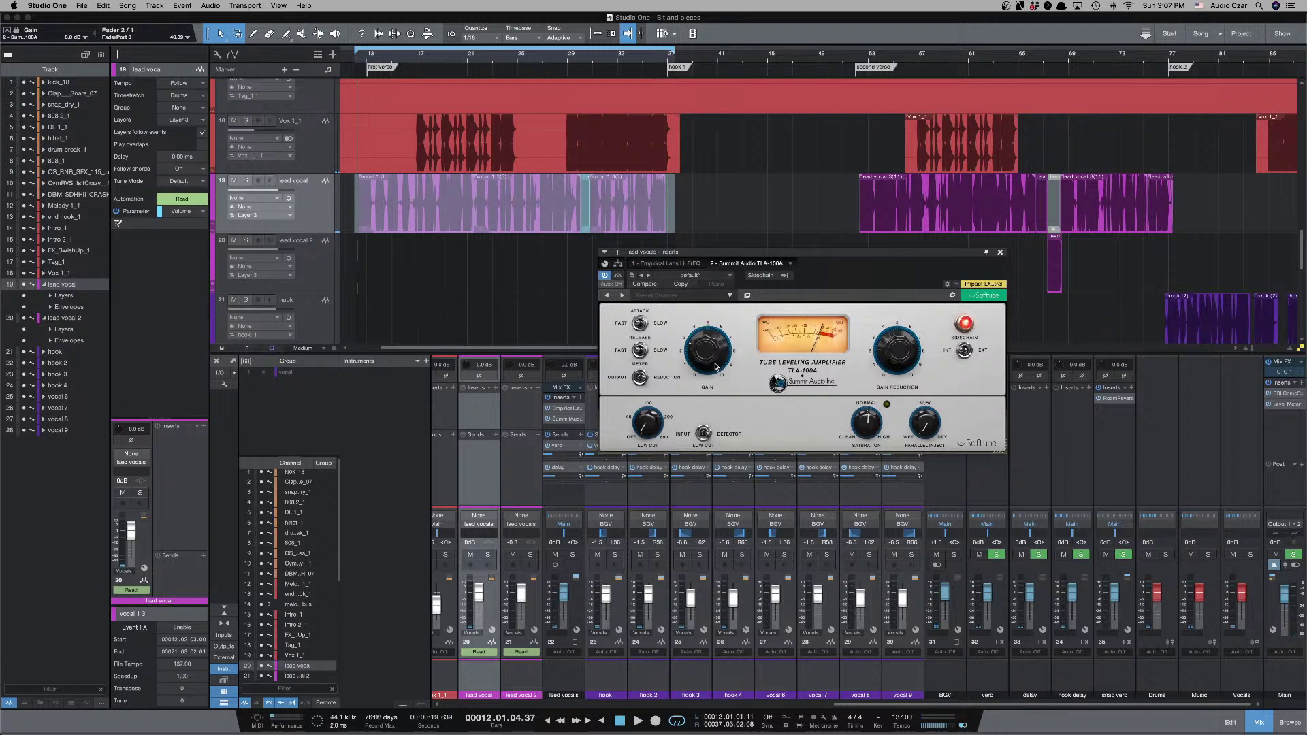
# Compare the first verse with the TLA-100A bypassed and active on the lead vocals bus, leaving the compressor active.
pyautogui.click(618, 275)
pyautogui.click(672, 264)
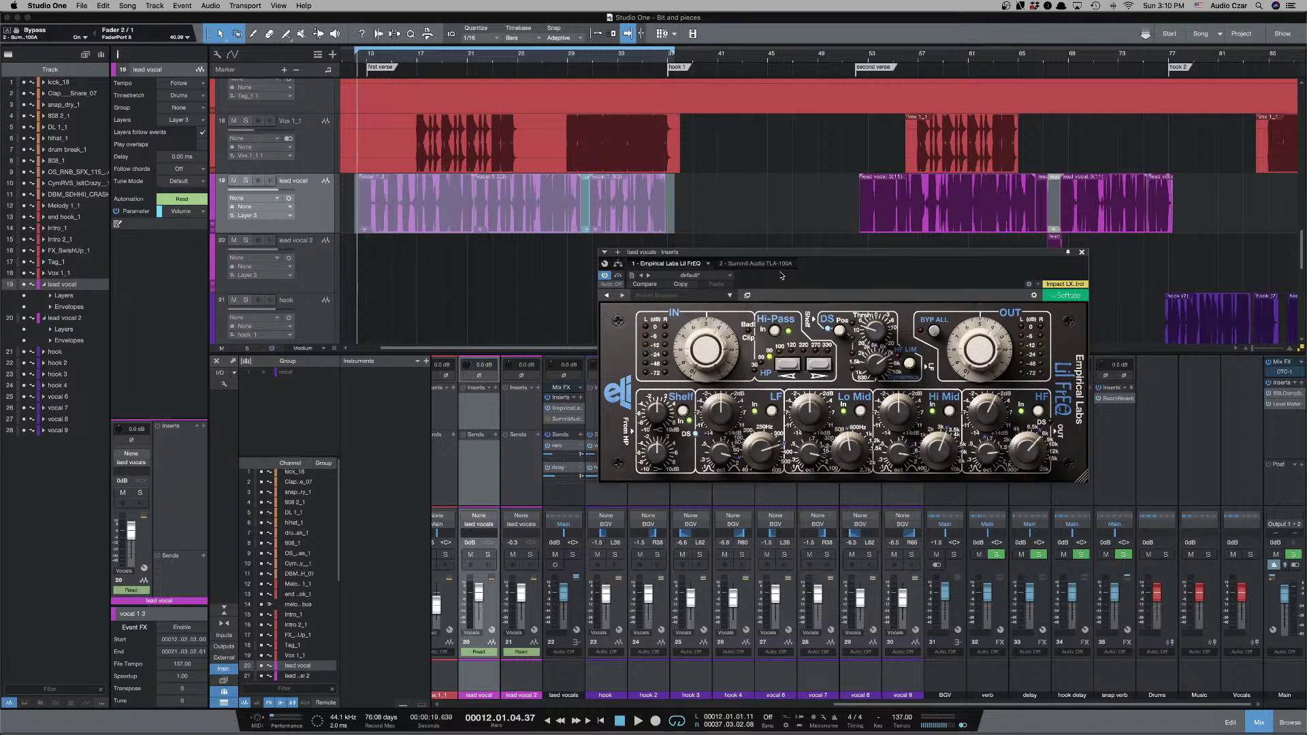
pyautogui.click(757, 267)
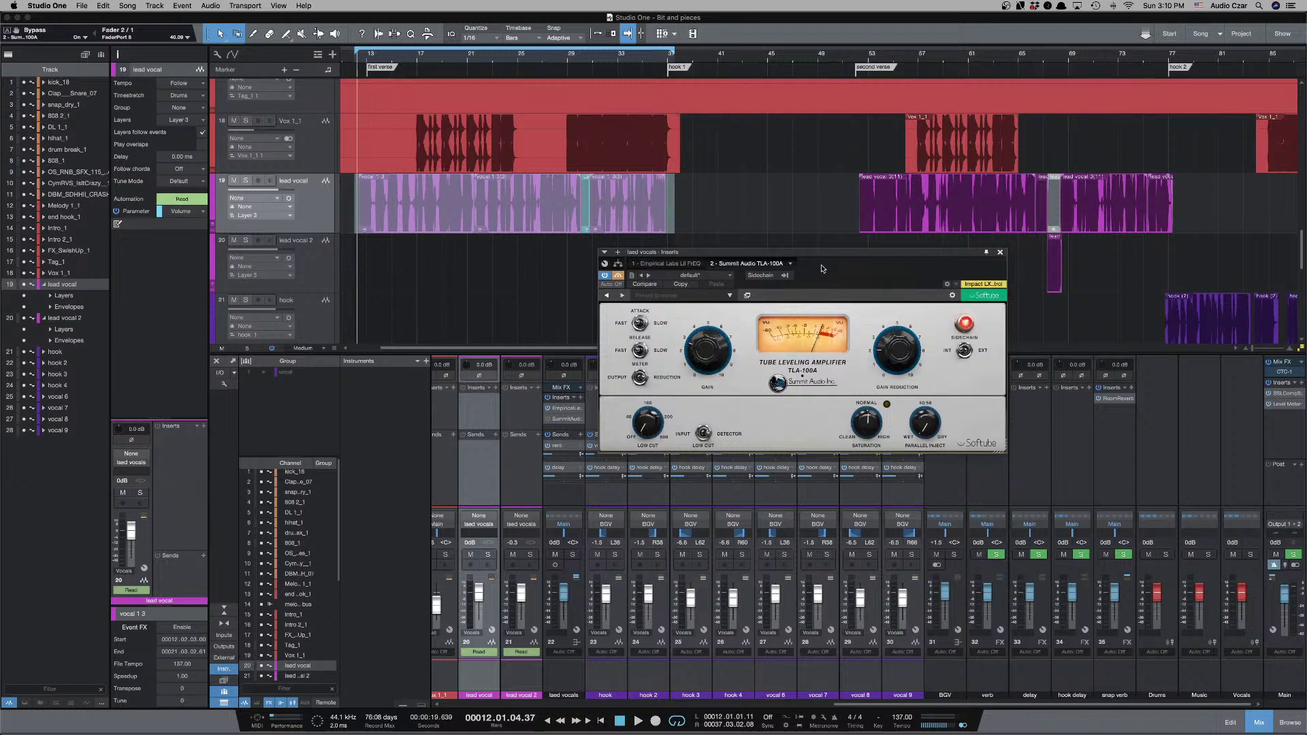
pyautogui.press('space')
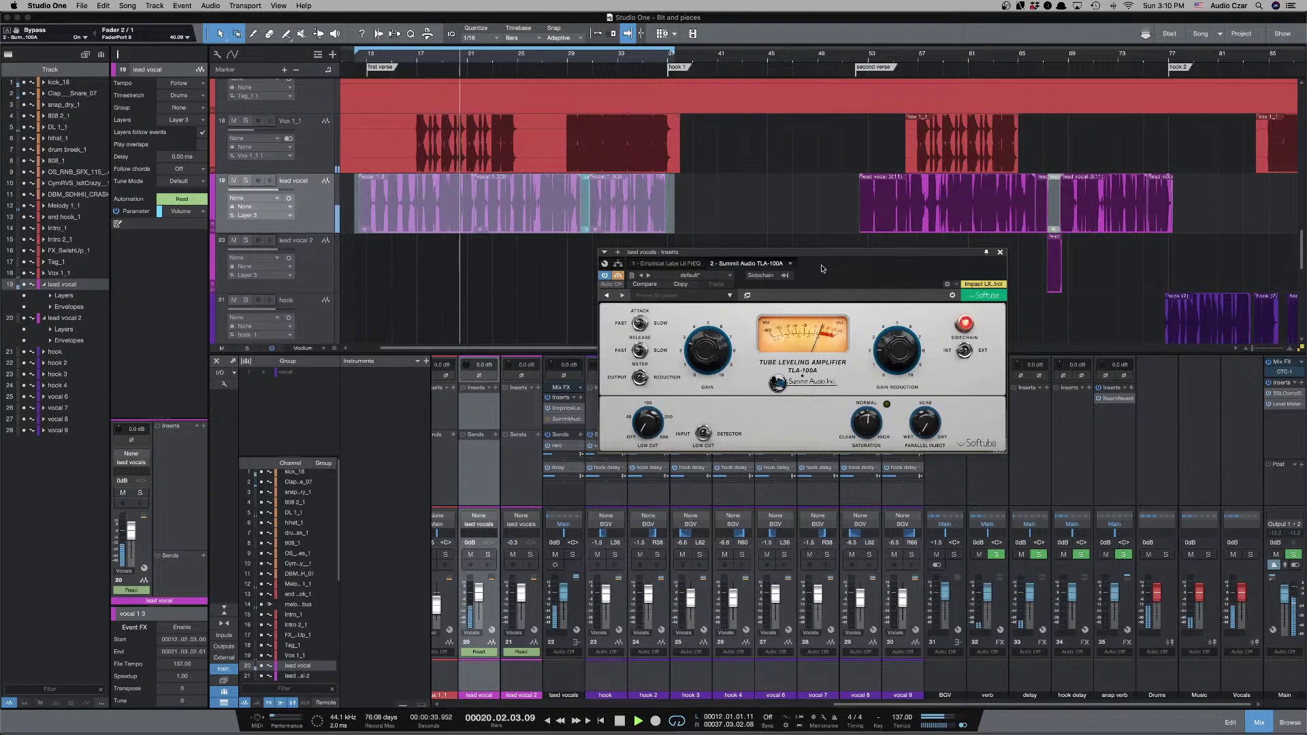
pyautogui.press('e')
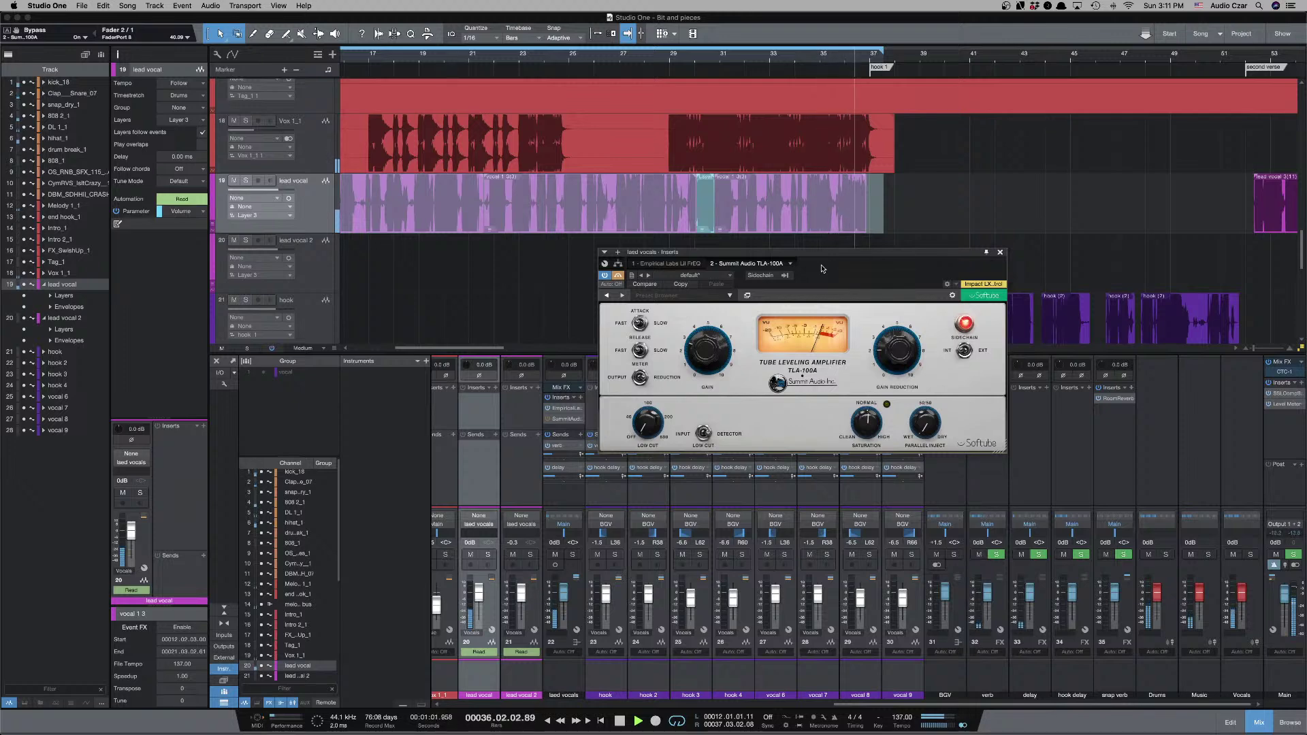
pyautogui.press('space')
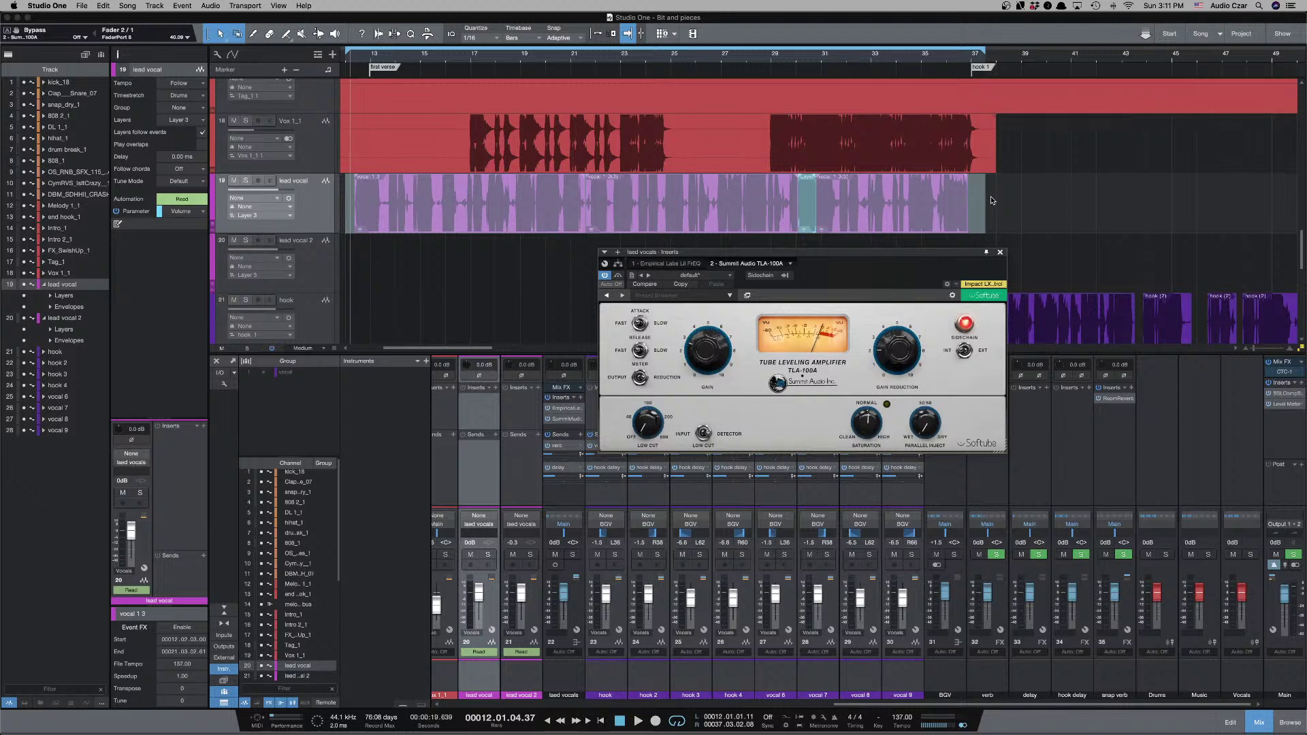
# Refine the TLA-100A during playback, with gain reduction at about 2.5, gain at 3.0 dB and a fast attack.
pyautogui.scroll(1, 1042, 216)
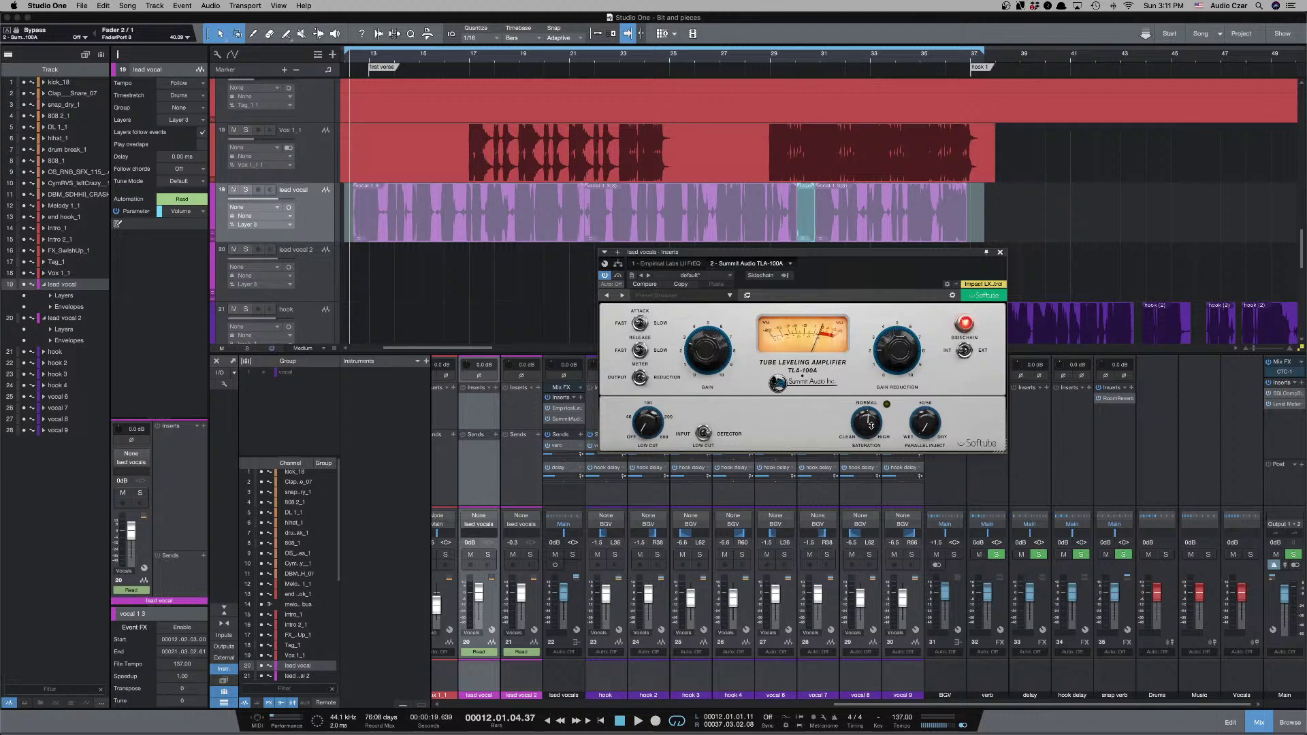
pyautogui.press('space')
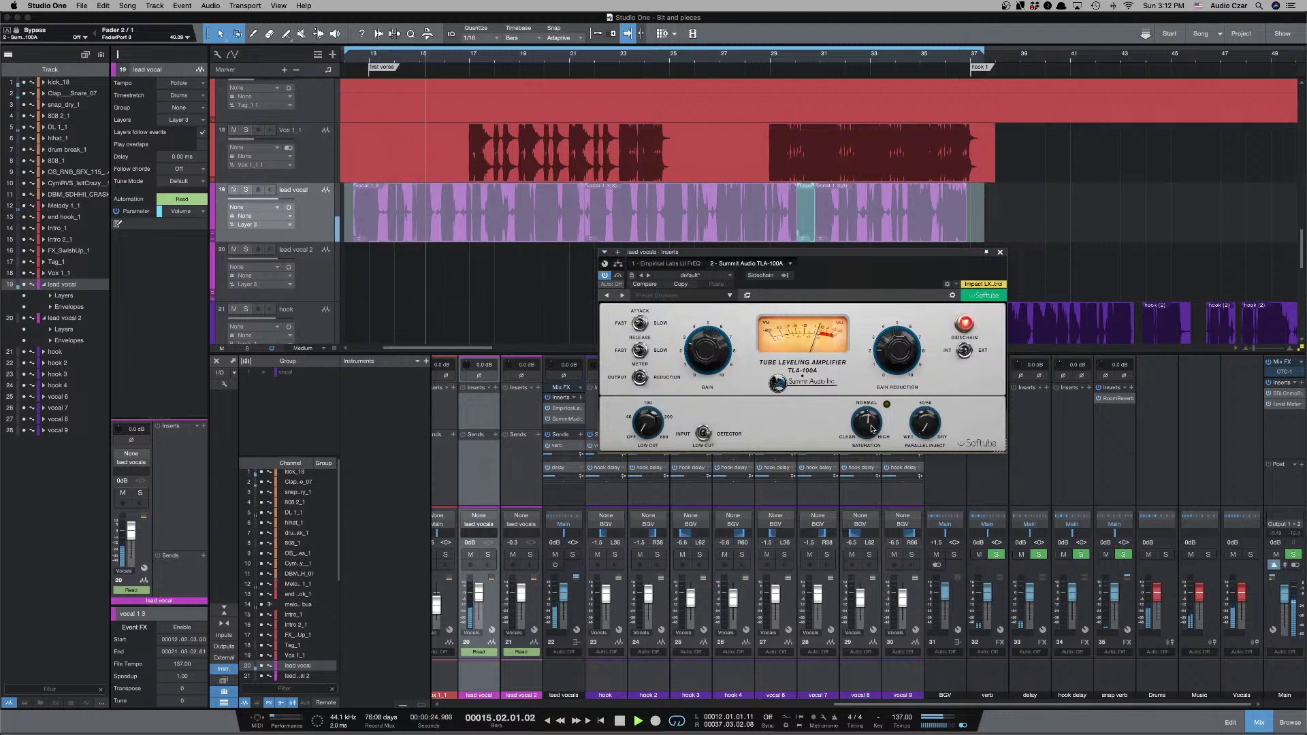
pyautogui.moveTo(872, 427); pyautogui.dragTo(874, 404)
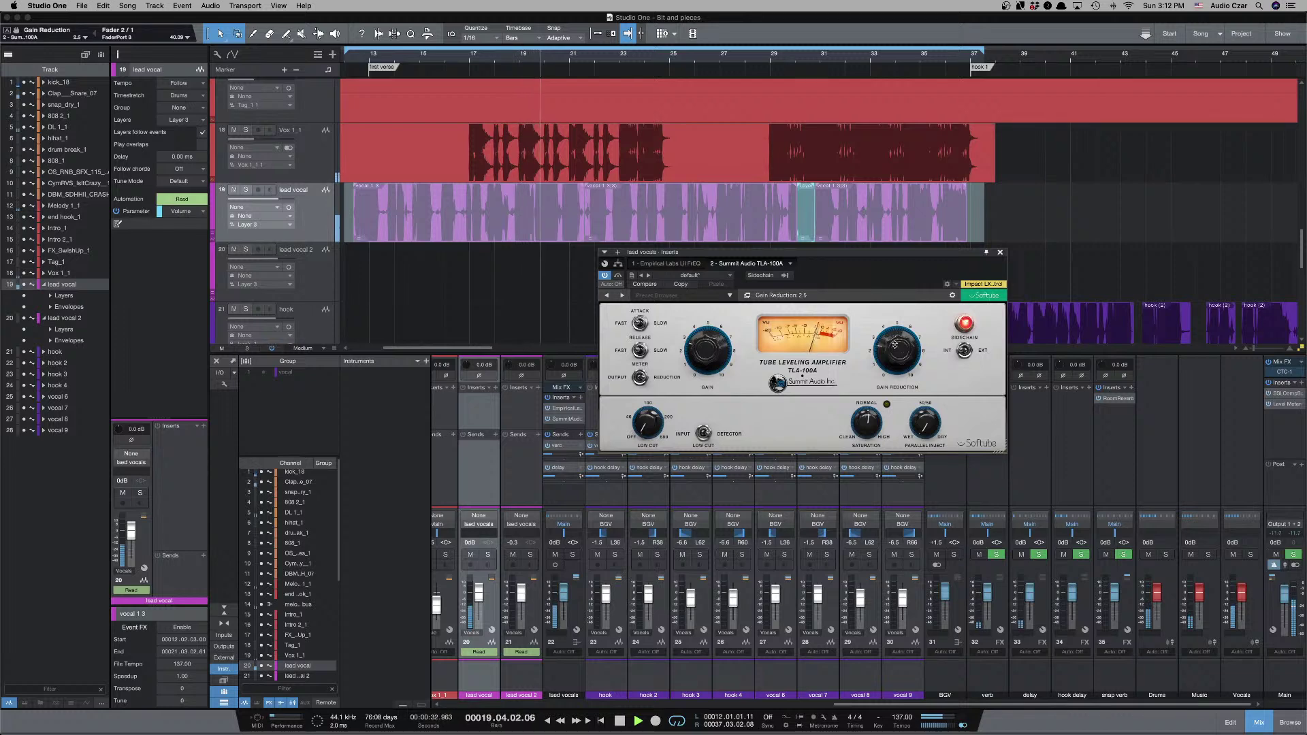
pyautogui.moveTo(895, 345); pyautogui.dragTo(890, 380)
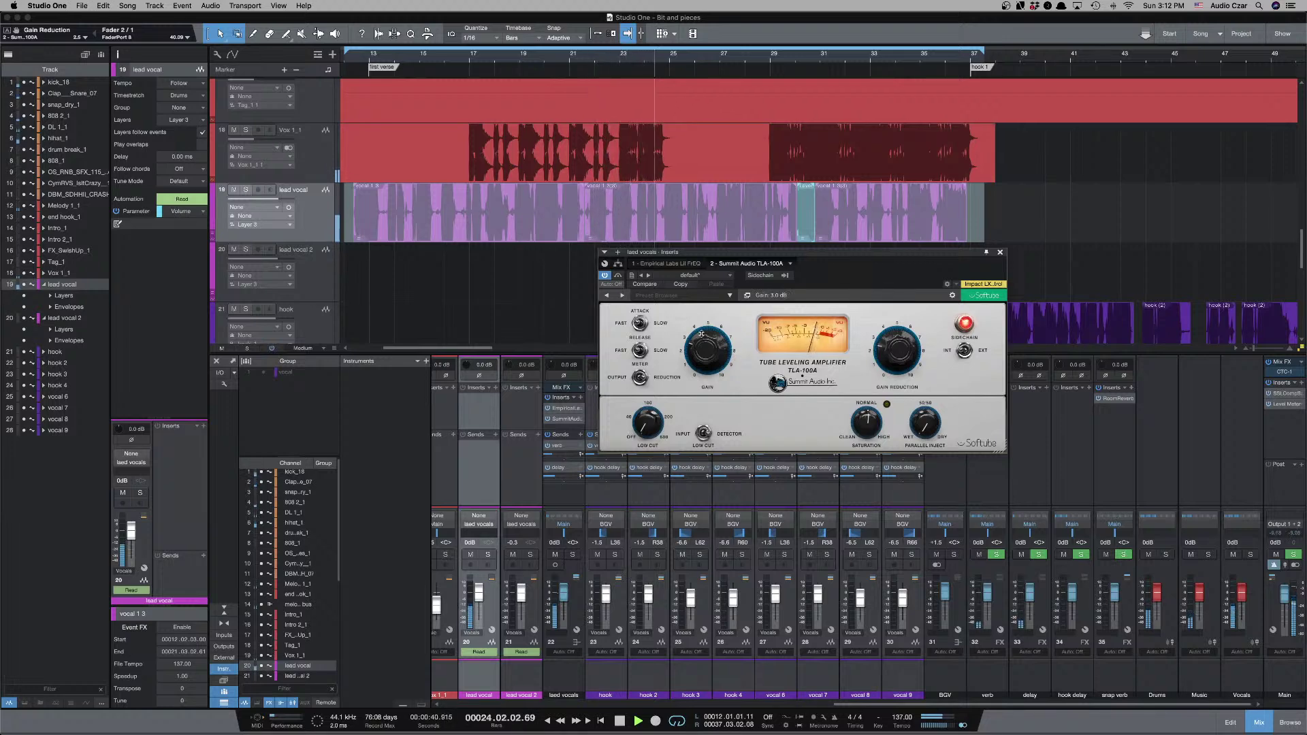
pyautogui.click(621, 327)
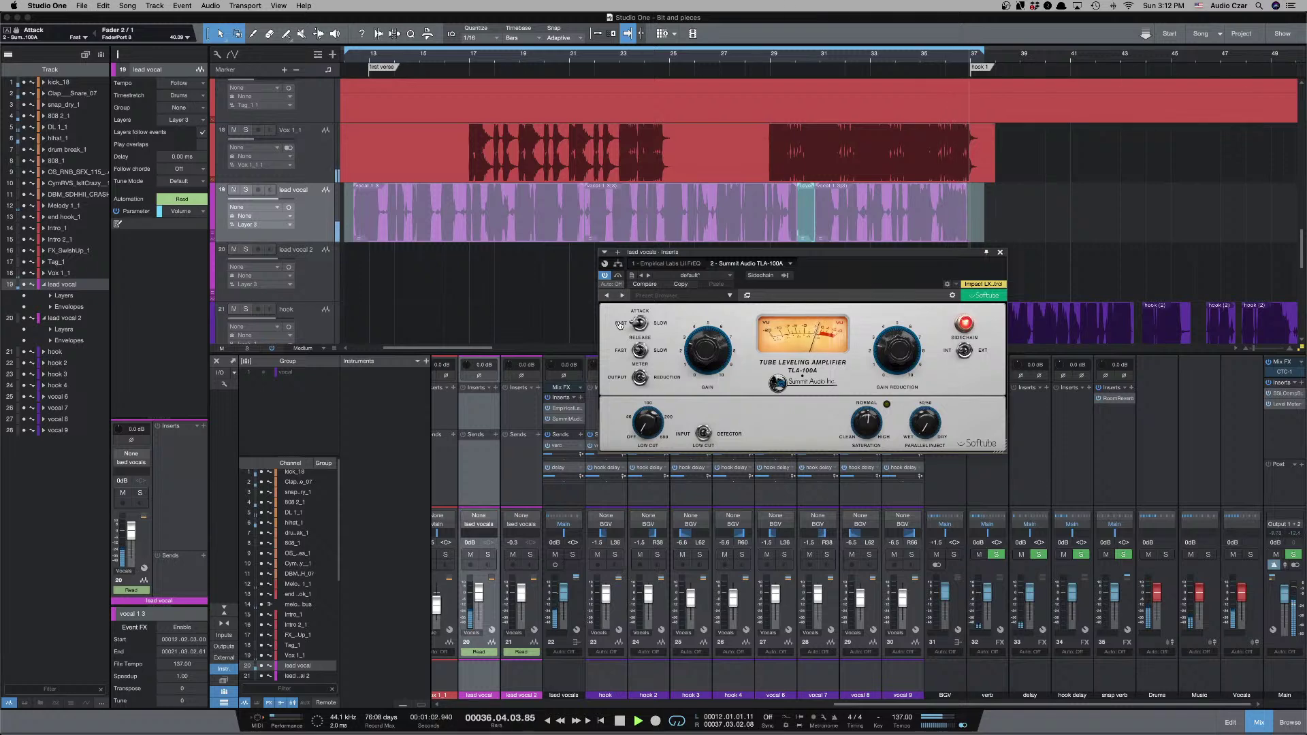
pyautogui.press('space')
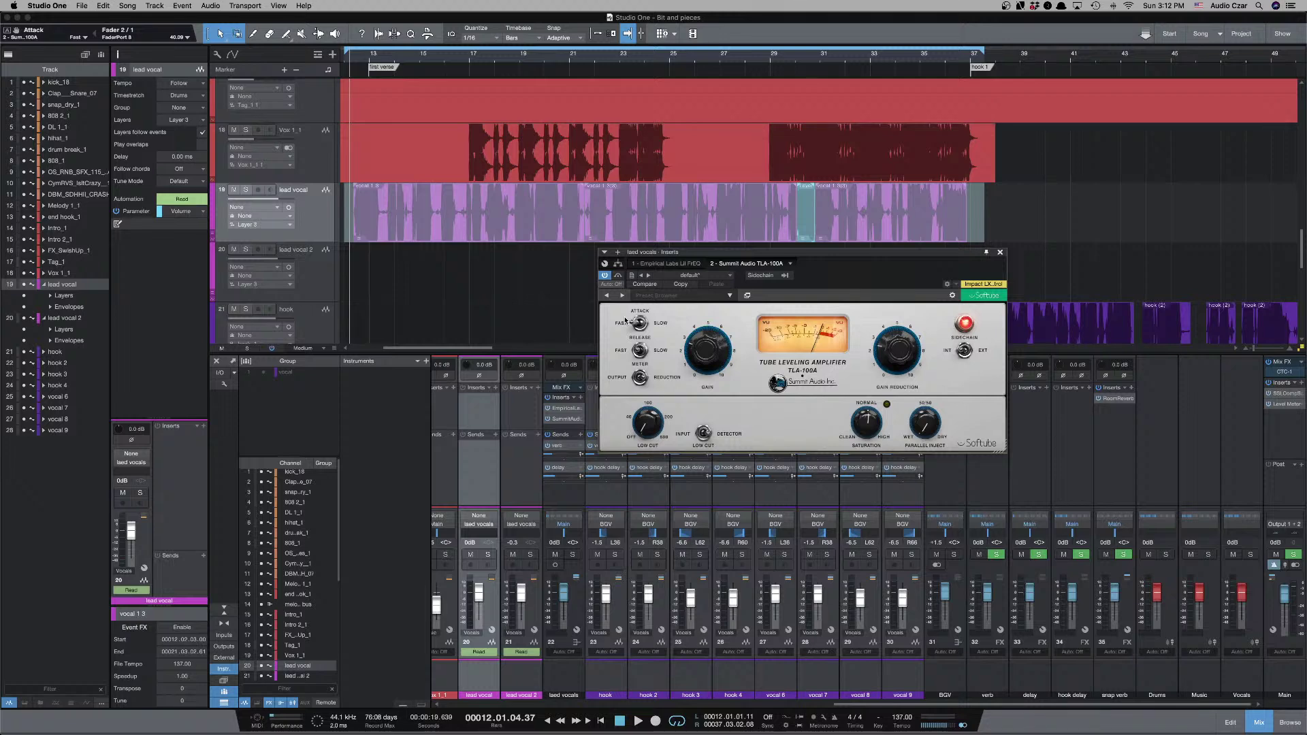
# Audition low and high saturation amounts on the TLA-100A while the verse plays, settle on about 5.2 and close its window.
pyautogui.press('space')
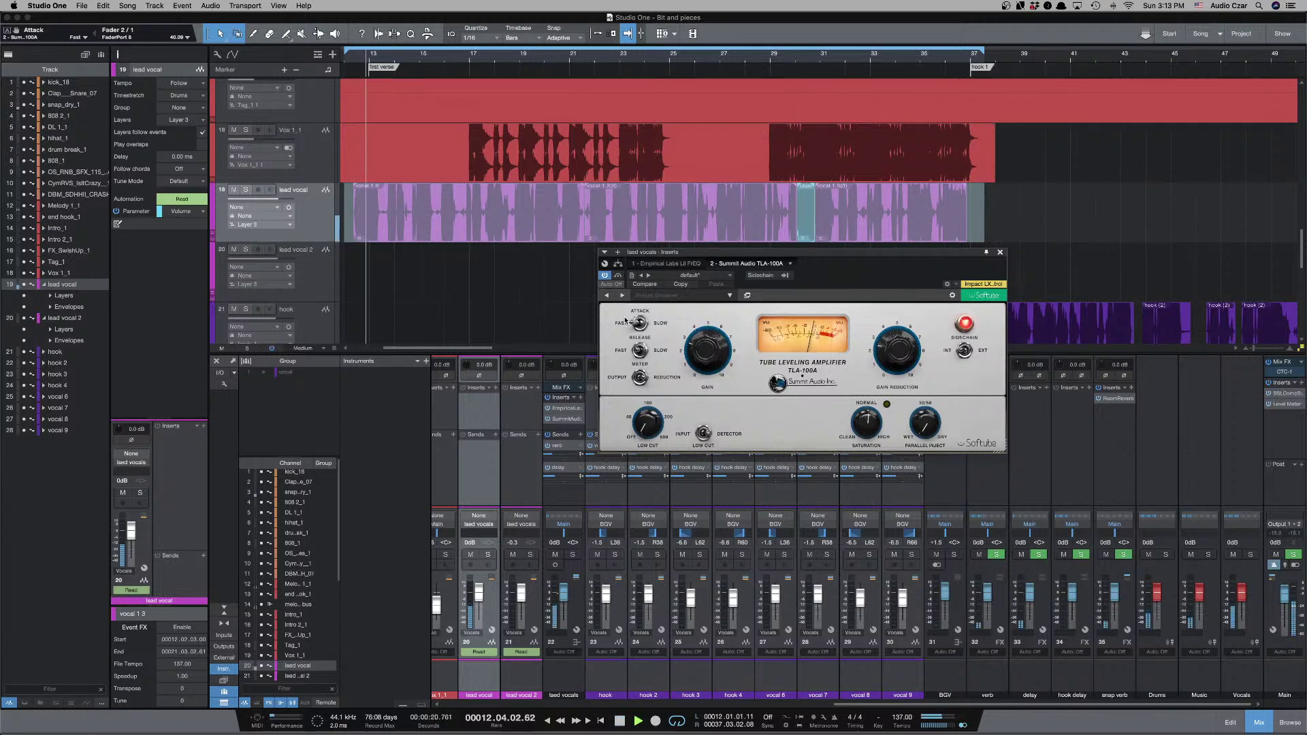
pyautogui.click(625, 321)
pyautogui.press('e')
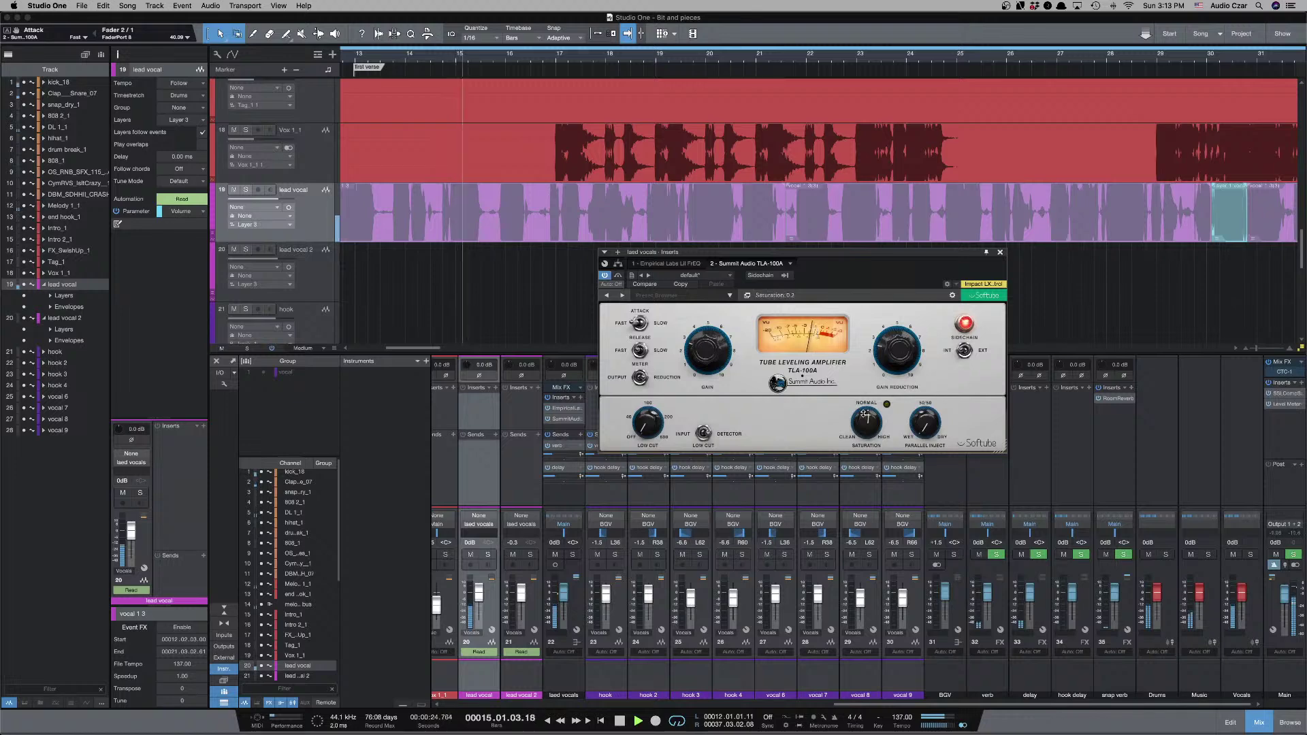
pyautogui.moveTo(865, 409); pyautogui.dragTo(866, 390)
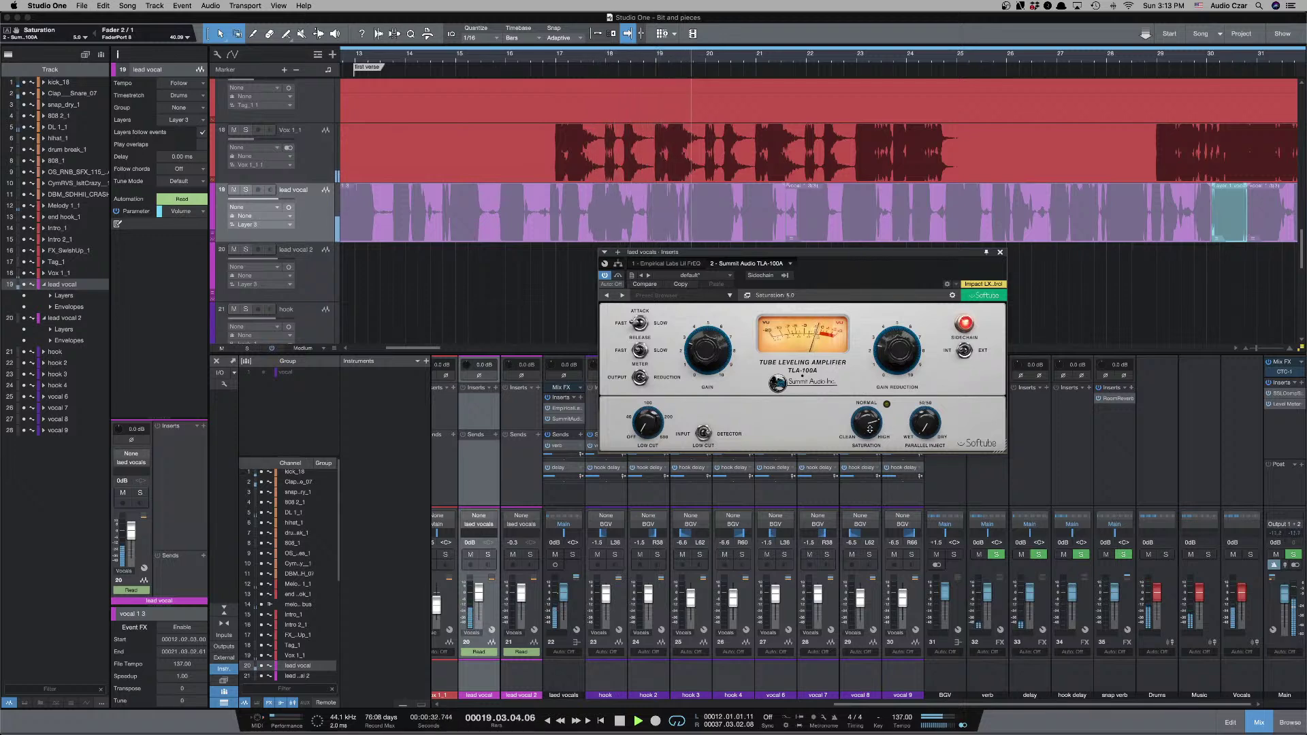
pyautogui.moveTo(868, 424); pyautogui.dragTo(865, 404)
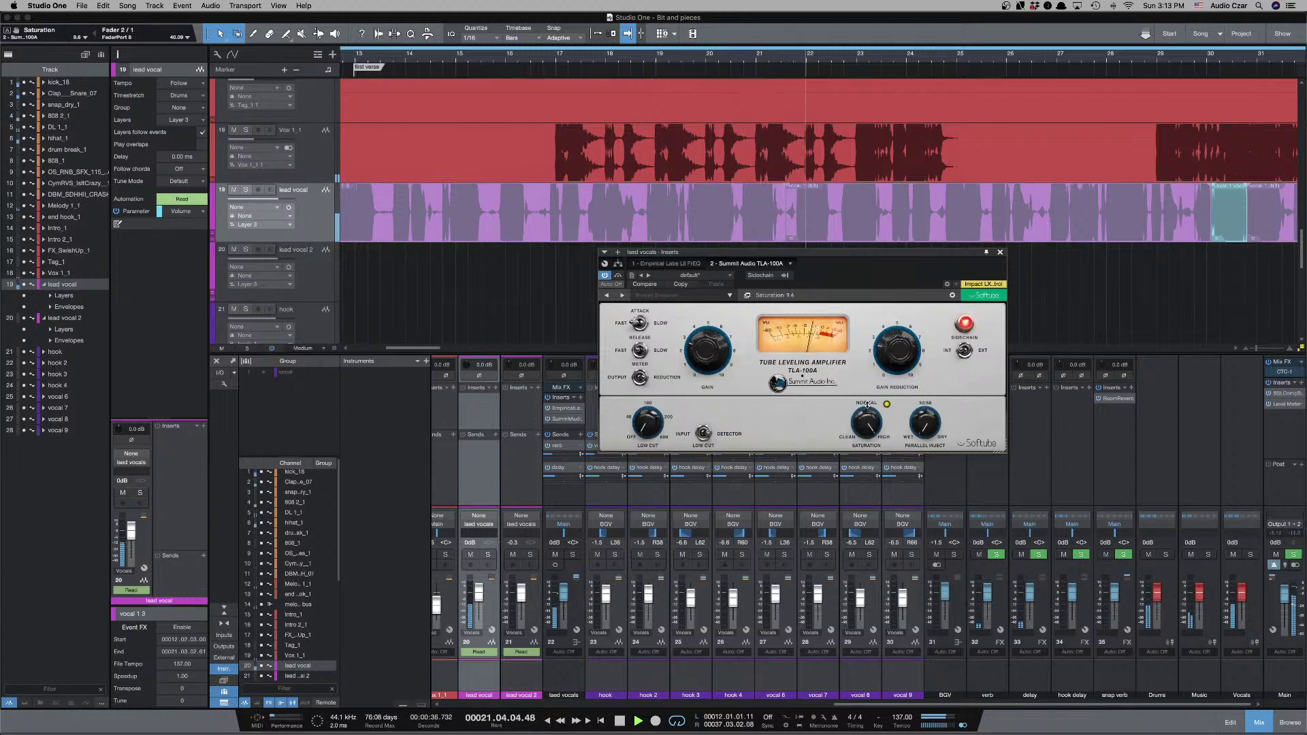
pyautogui.moveTo(866, 404); pyautogui.dragTo(867, 429)
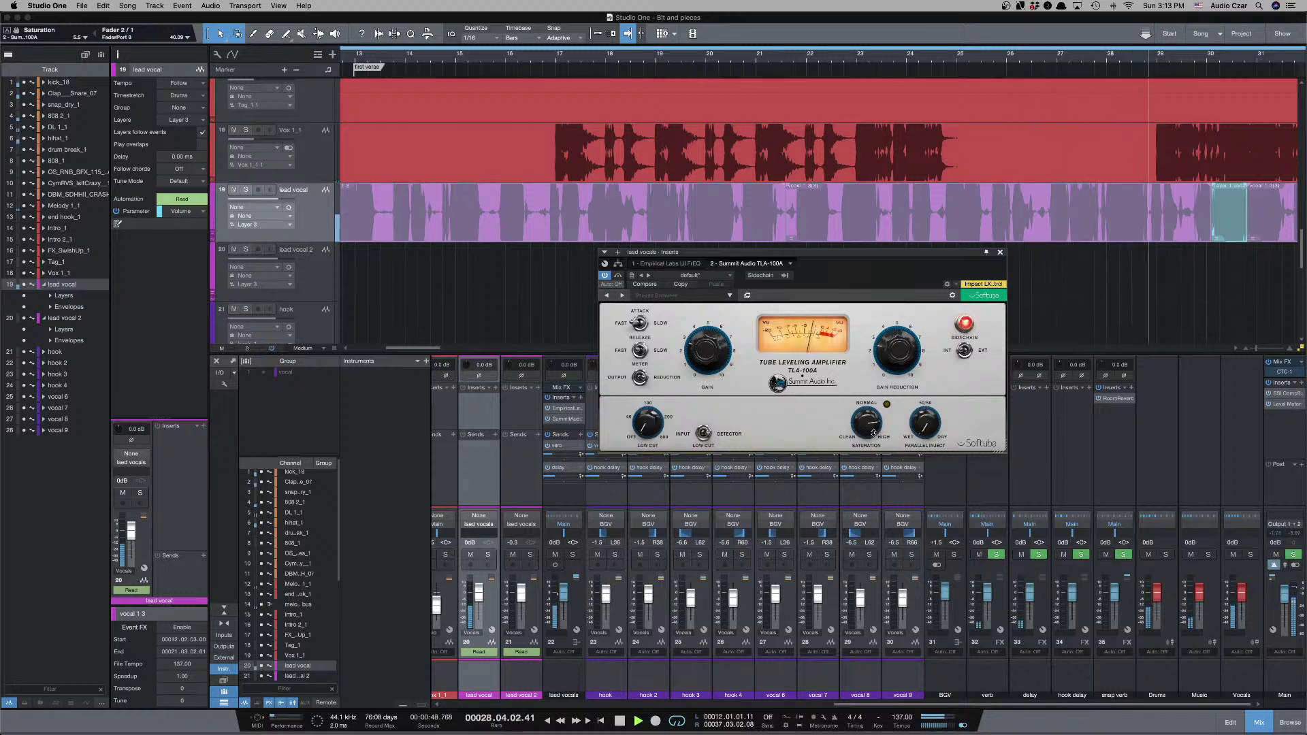
pyautogui.moveTo(871, 412); pyautogui.dragTo(871, 431)
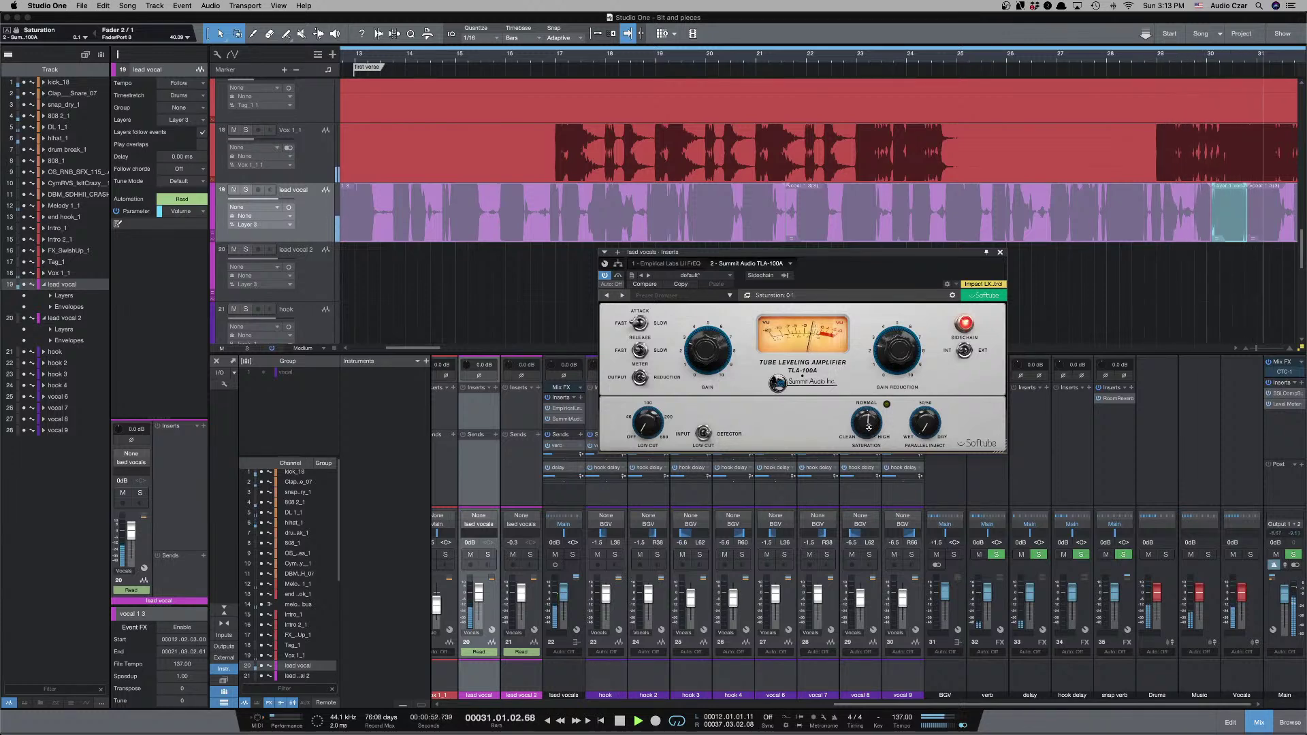
pyautogui.moveTo(868, 427); pyautogui.dragTo(867, 400)
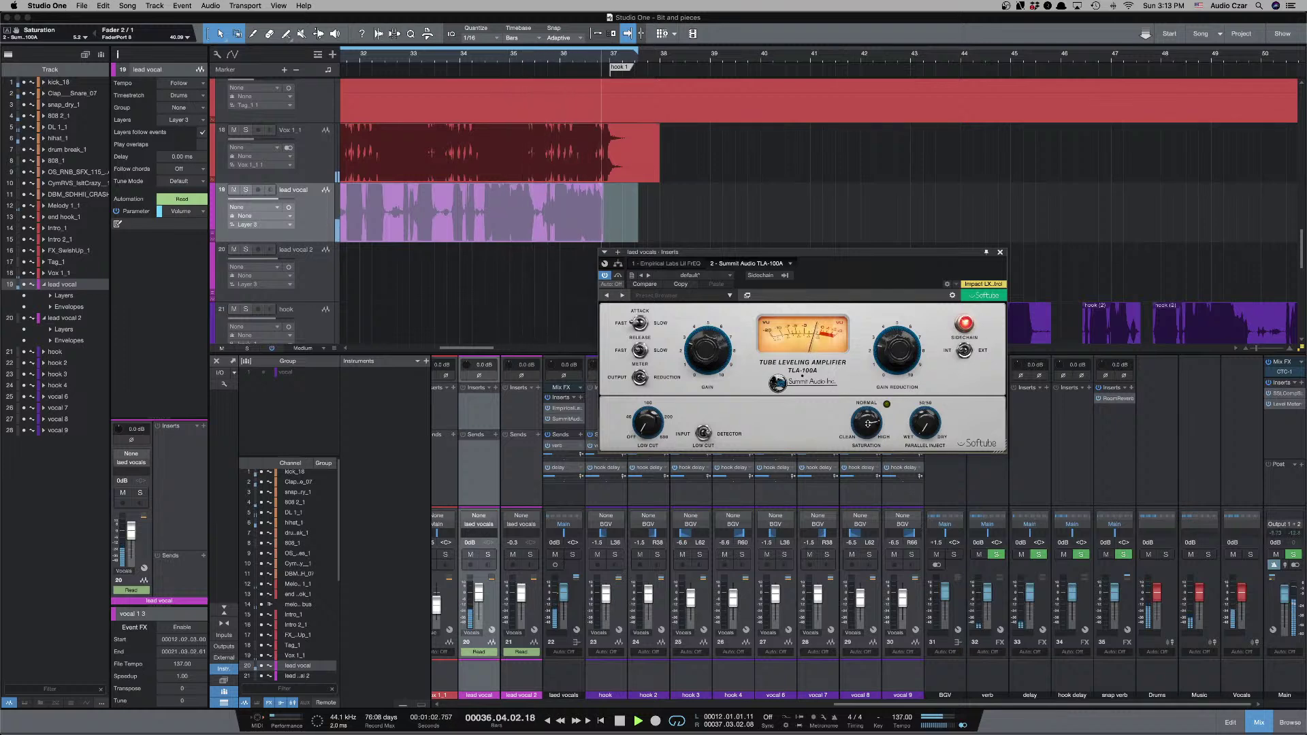
pyautogui.press('space')
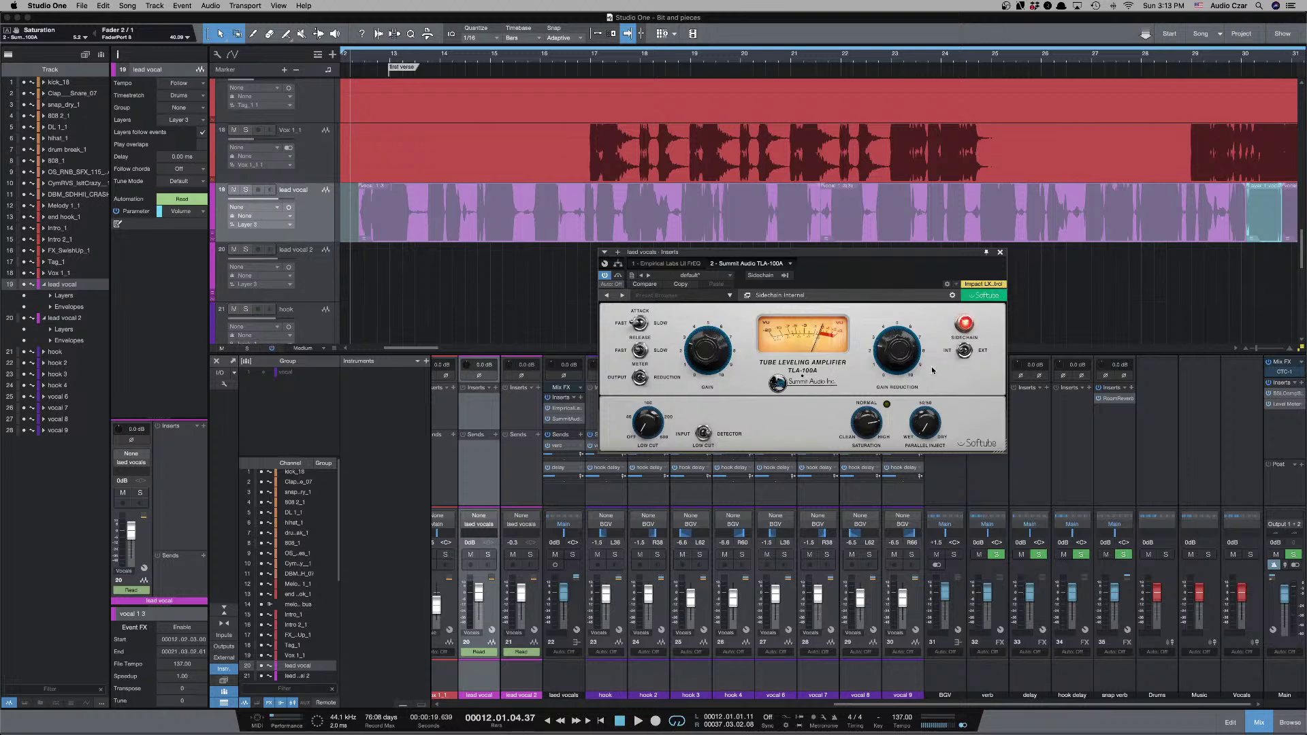
pyautogui.click(999, 253)
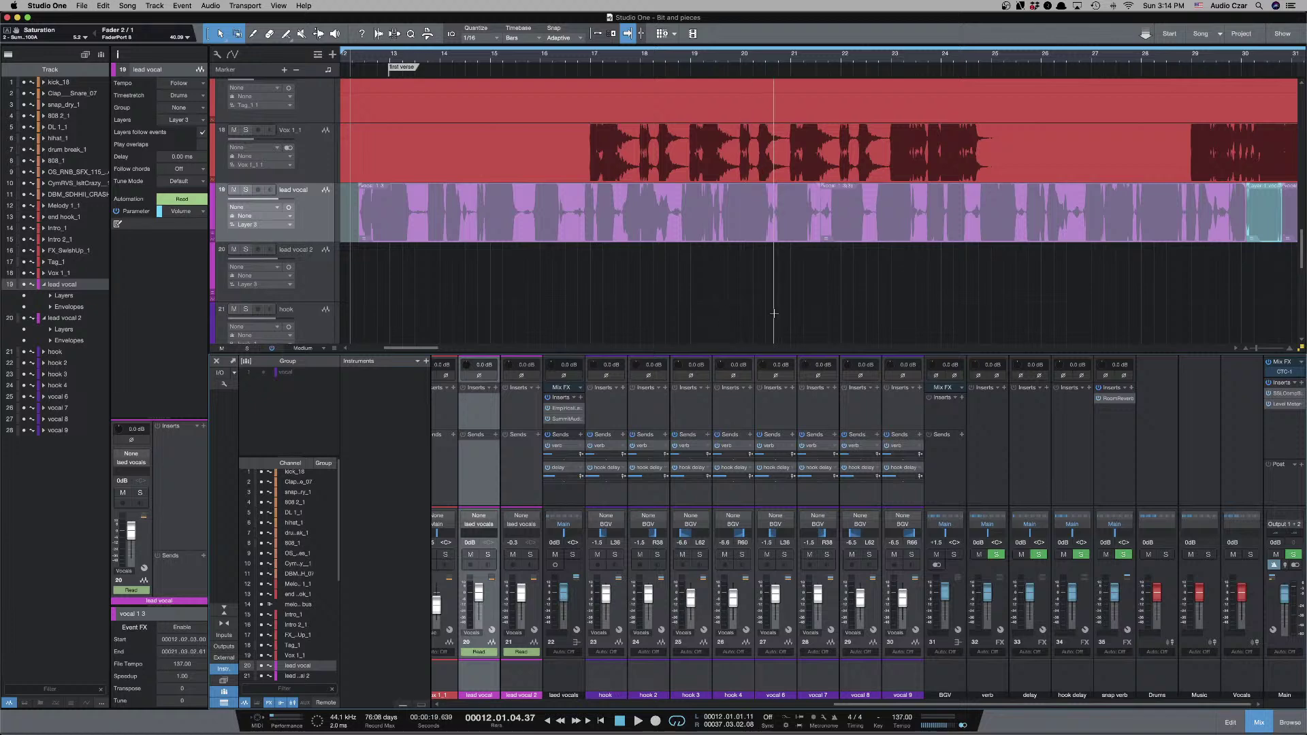
# Reopen the lead vocals bus's TLA-100A and add an automation lane for its Gain parameter to the arrangement.
pyautogui.press('w')
pyautogui.press('e')
pyautogui.hscroll(2, 773, 309)
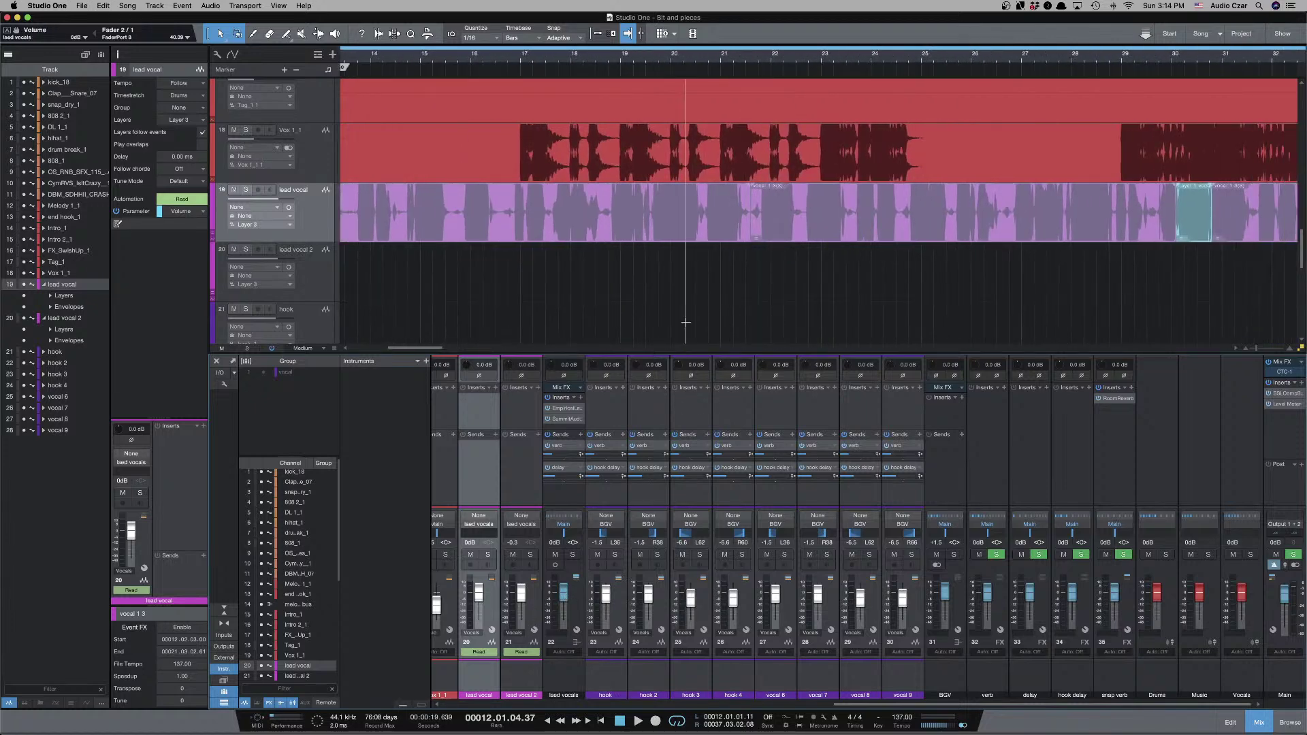
pyautogui.hscroll(-1, 597, 571)
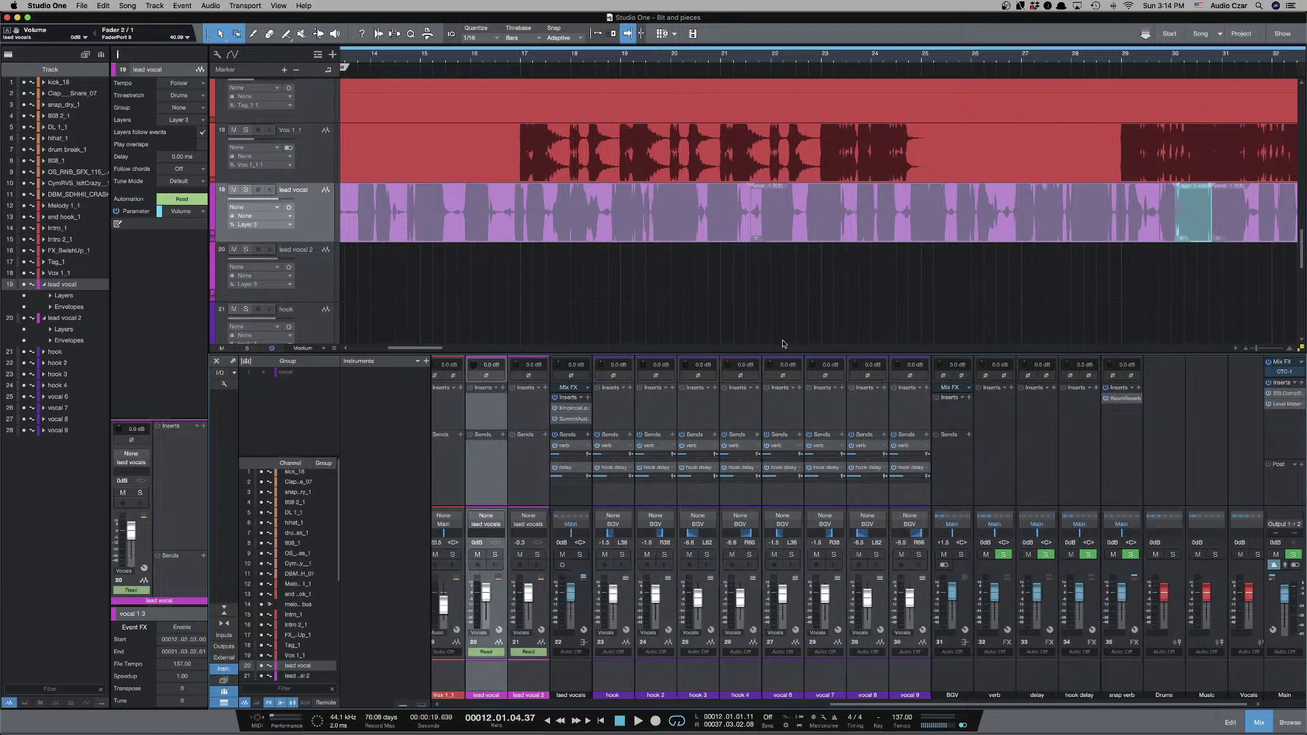
pyautogui.press('w')
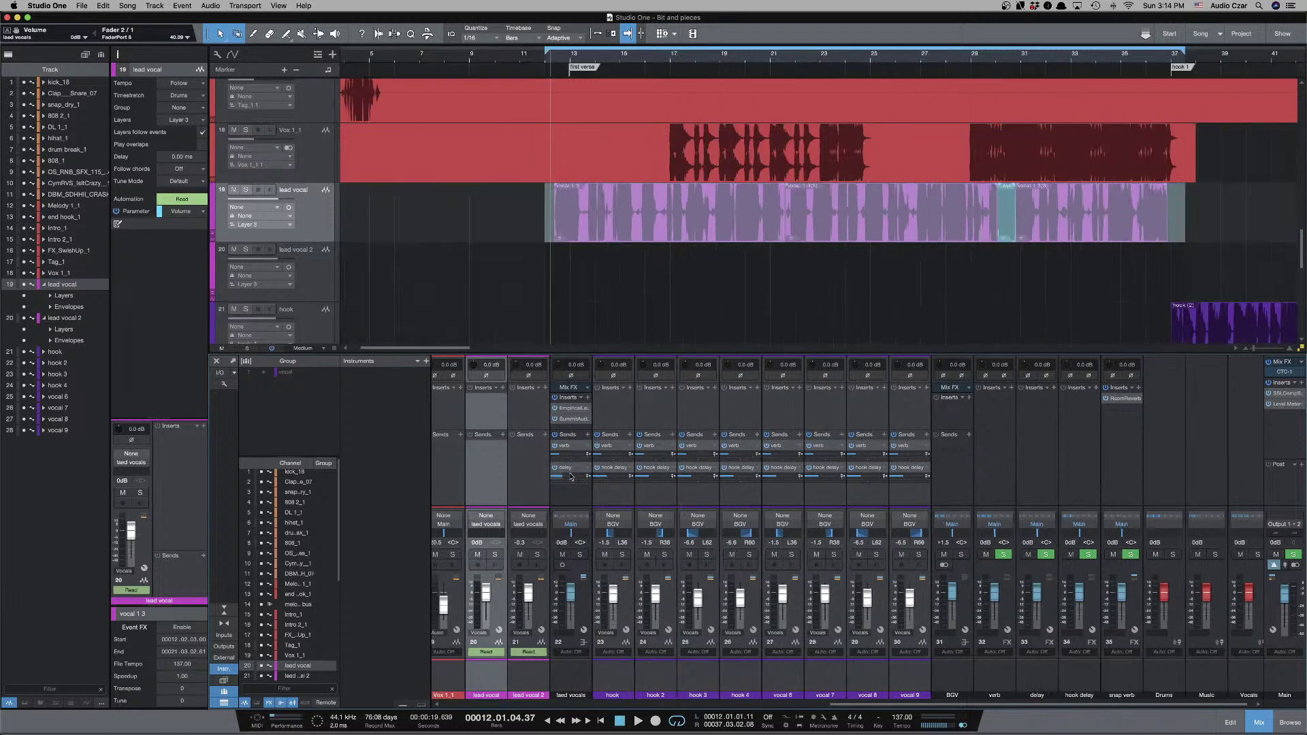
pyautogui.click(574, 419)
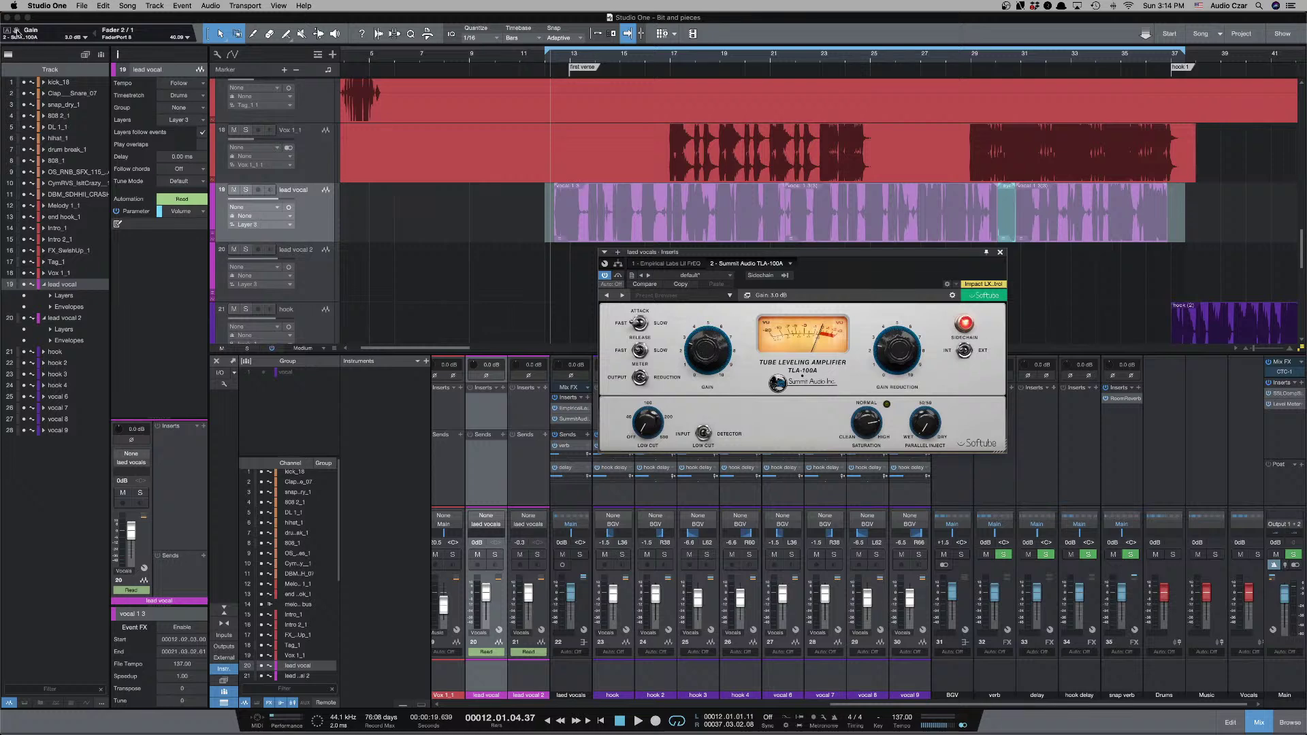
pyautogui.moveTo(17, 33); pyautogui.dragTo(322, 245)
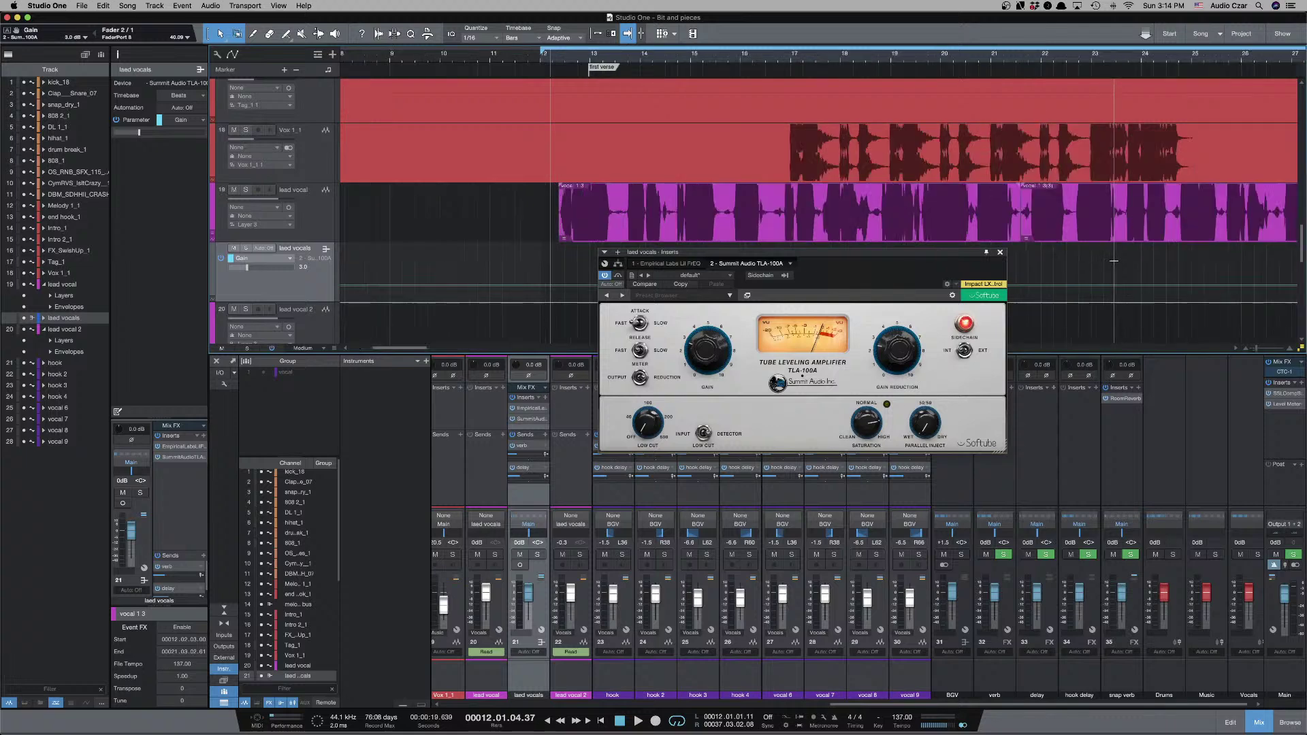
# Move the TLA-100A window clear of the Gain automation lane at the end of the first verse.
pyautogui.hscroll(10, 1113, 260)
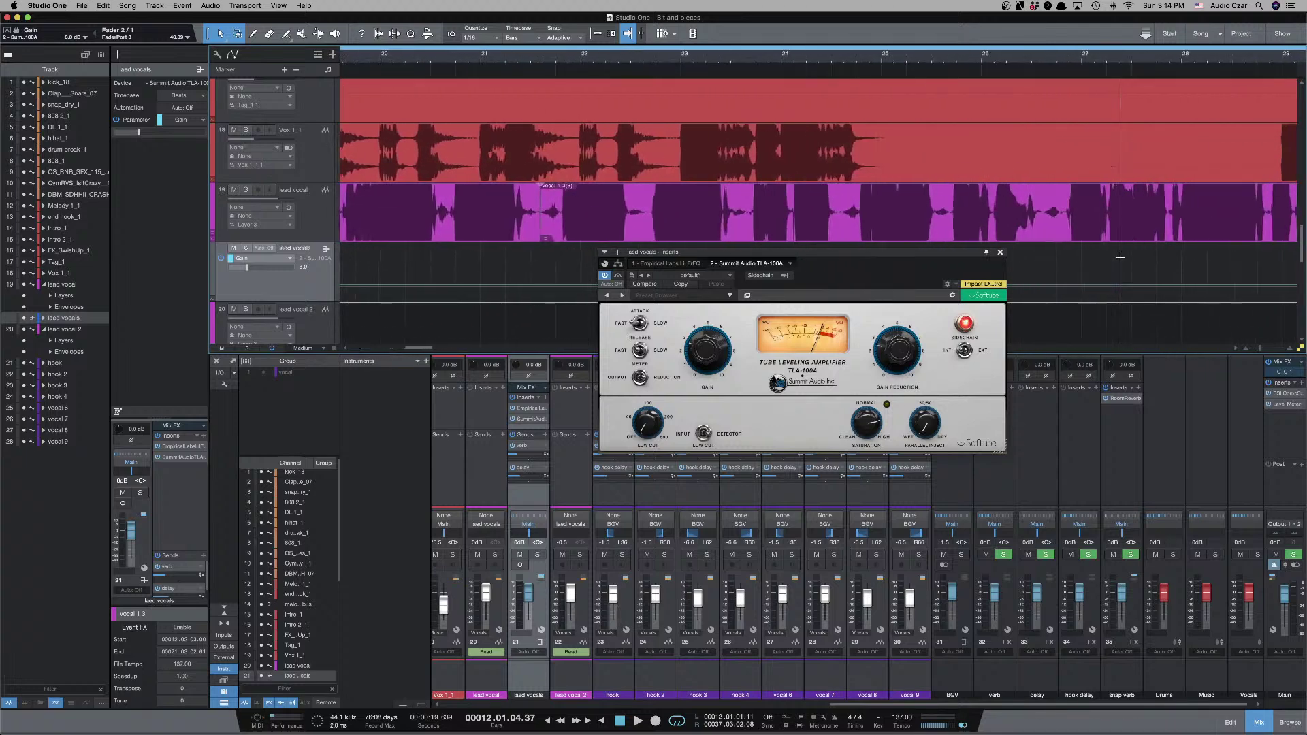
pyautogui.hscroll(10, 1121, 257)
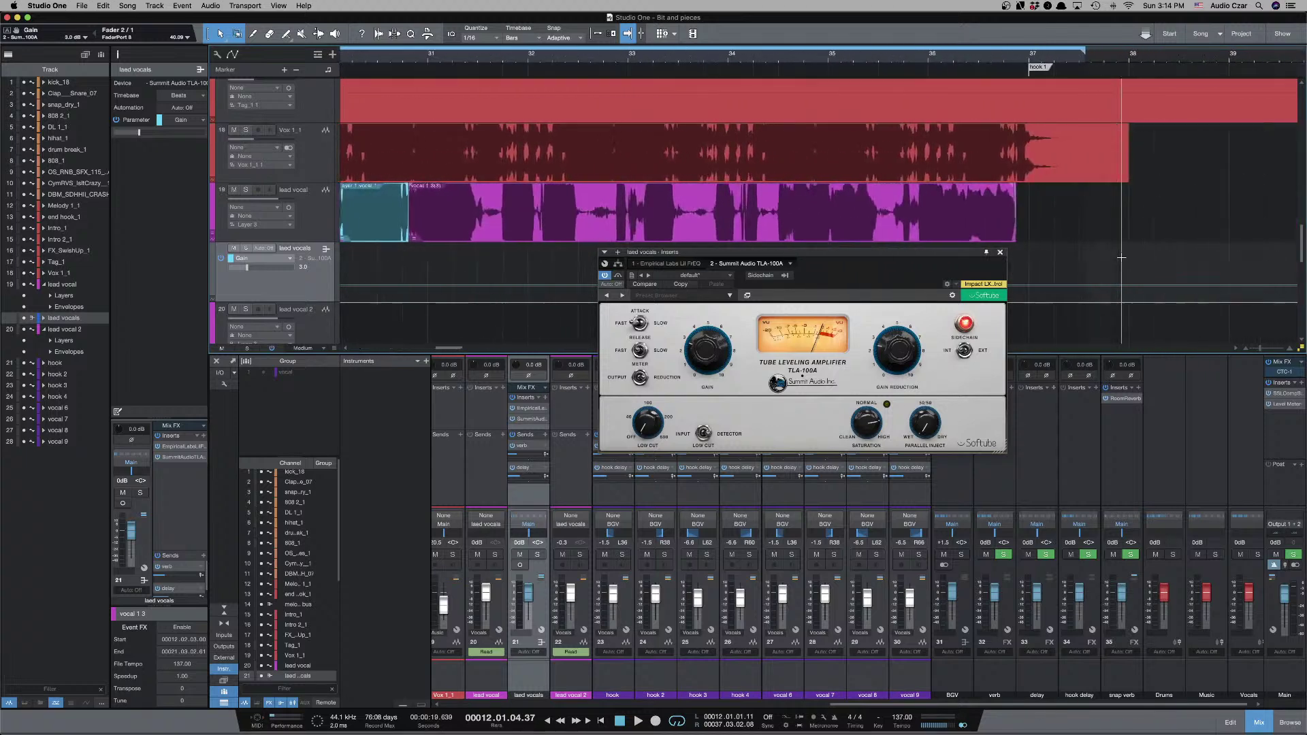
pyautogui.hscroll(-2, 1121, 257)
pyautogui.moveTo(964, 252); pyautogui.dragTo(725, 298)
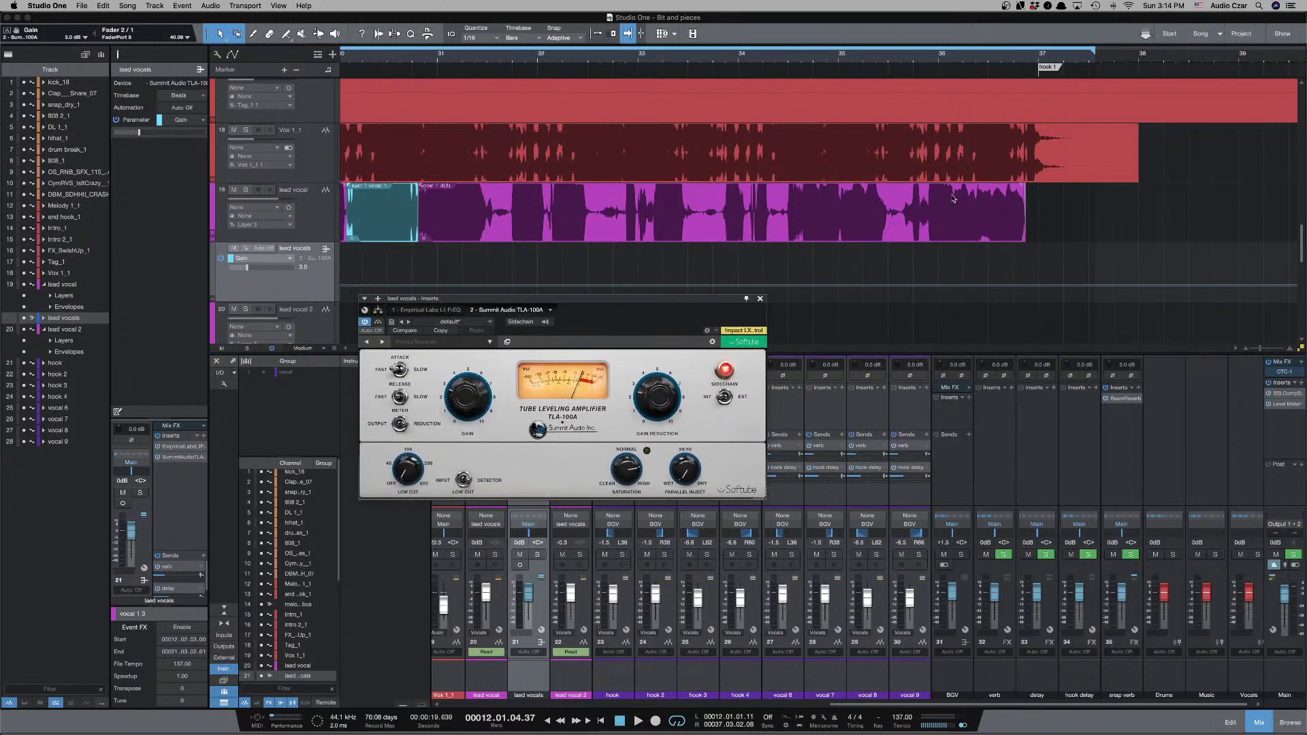
# Play the last lead vocal phrase before the hook 1 marker up close to find where its level drops.
pyautogui.click(888, 216)
pyautogui.press('space')
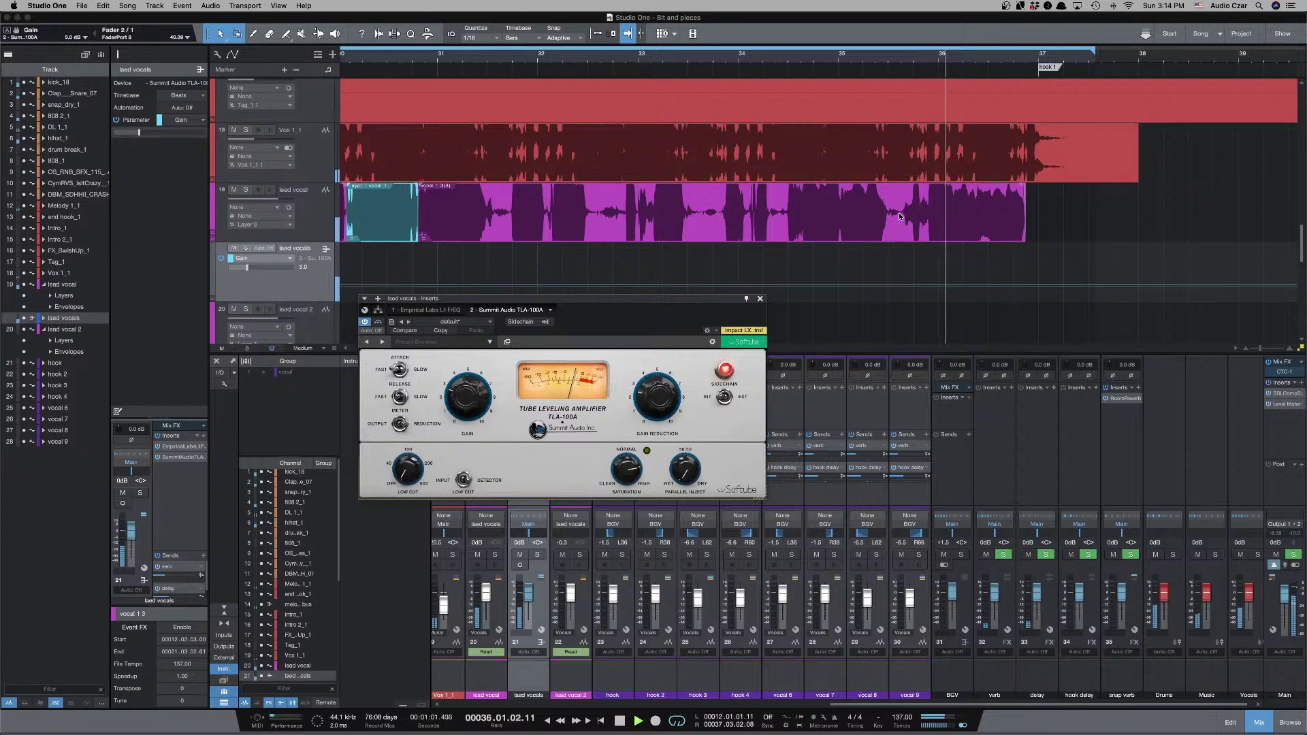
pyautogui.press('space')
pyautogui.press('space')
pyautogui.press('e')
pyautogui.press('e')
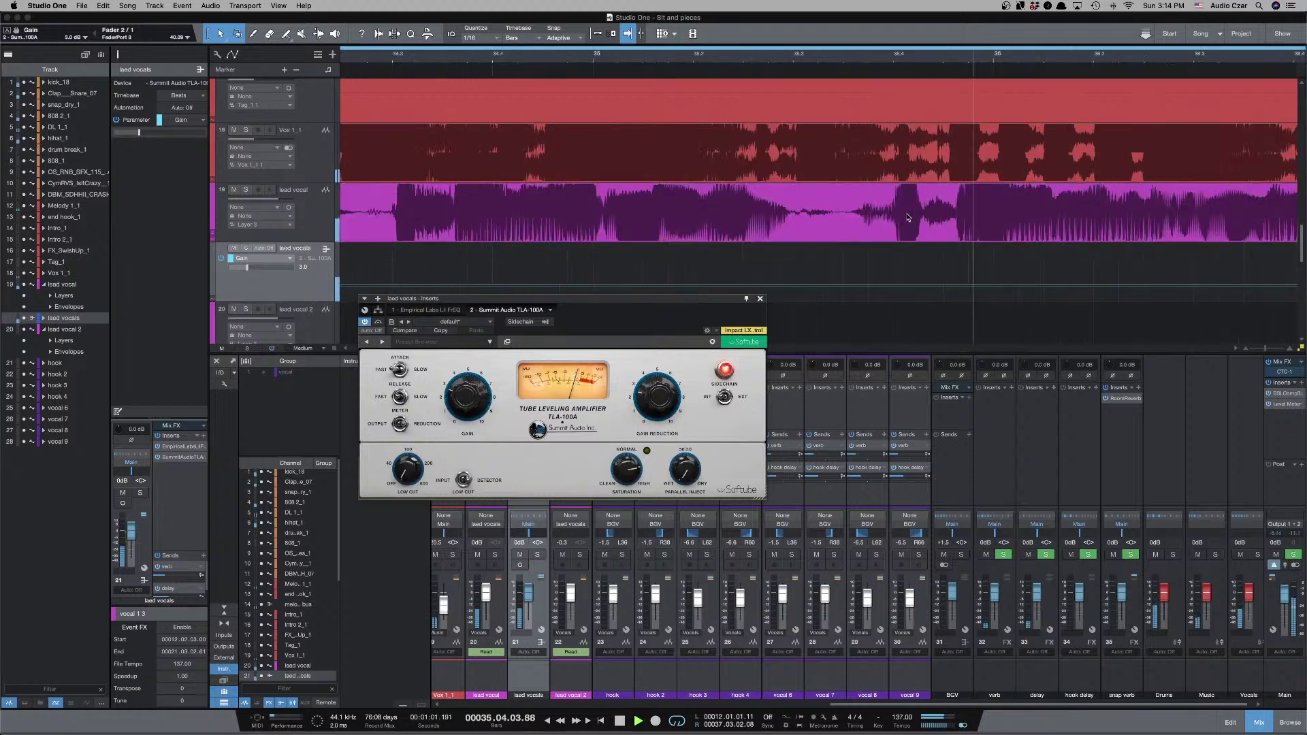
pyautogui.press('f')
pyautogui.press('space')
pyautogui.press('space')
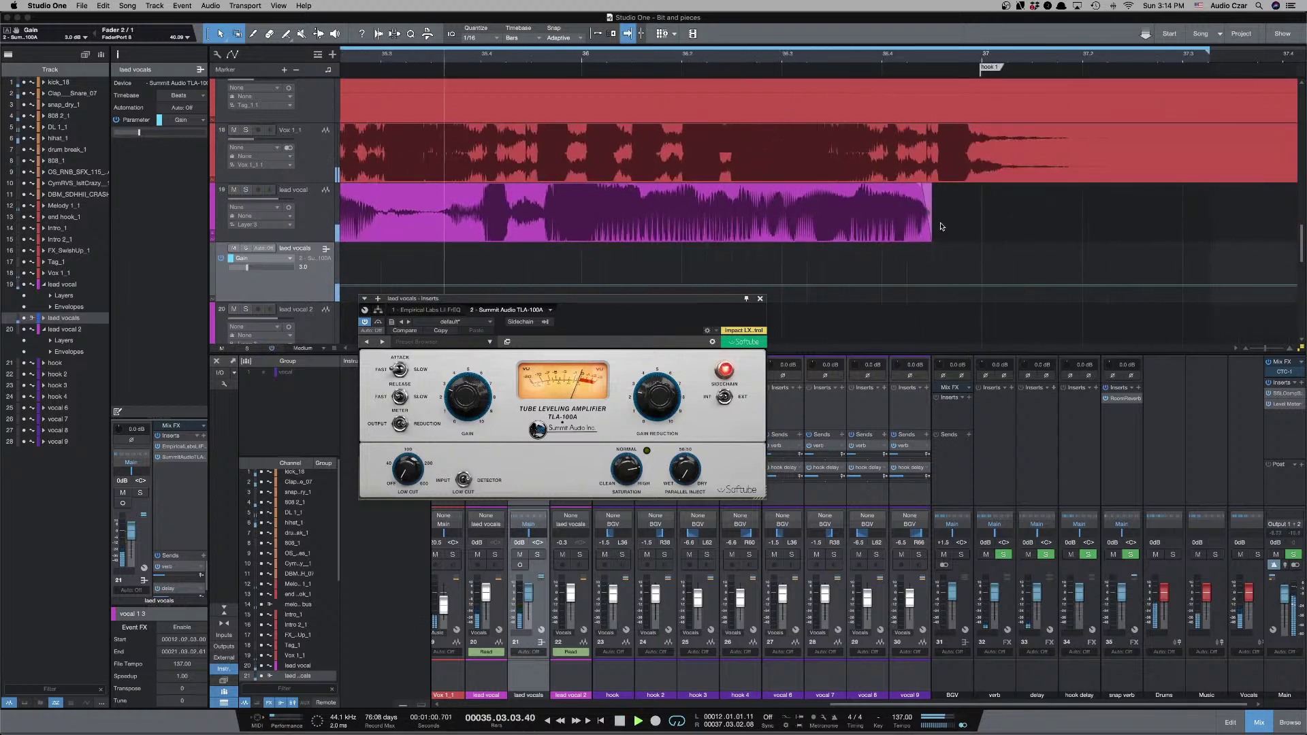
pyautogui.press('space')
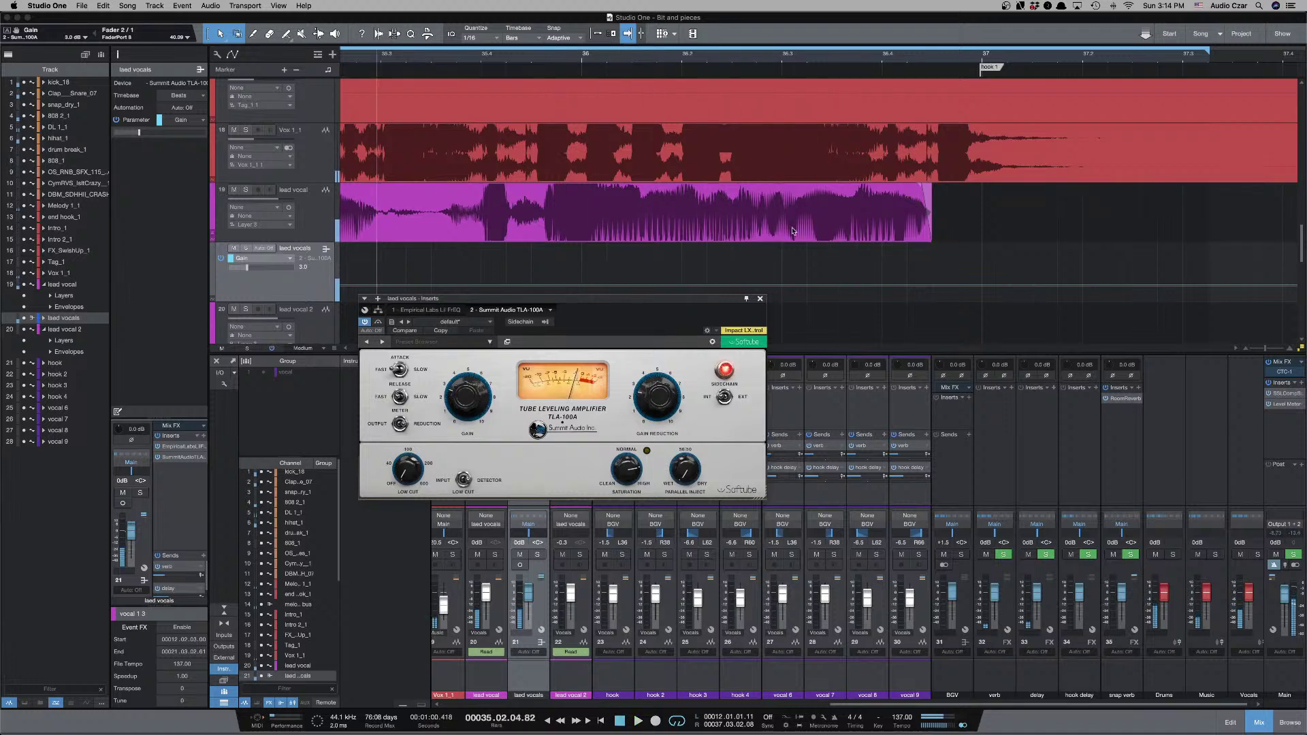
# Add two points in the Gain automation lane around the end of the last verse phrase and raise the segment between them slightly.
pyautogui.click(771, 286)
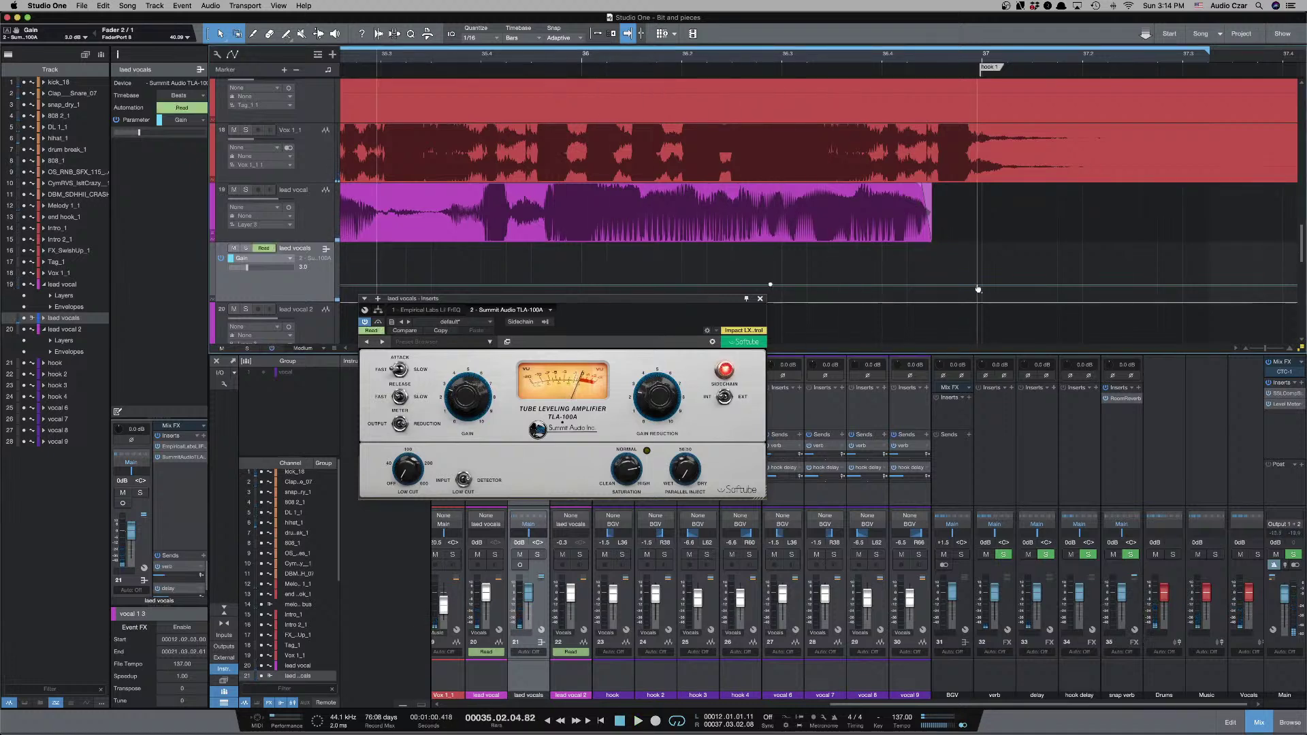
pyautogui.click(977, 285)
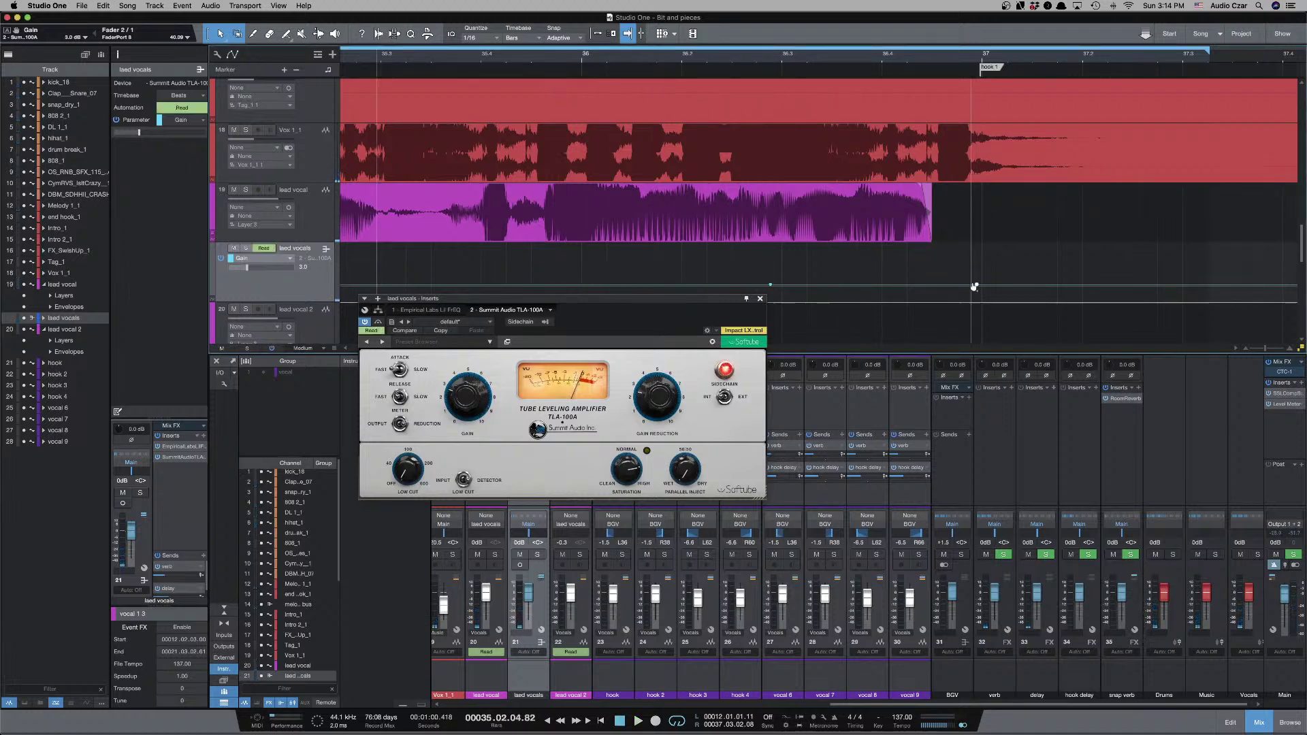
pyautogui.click(874, 247)
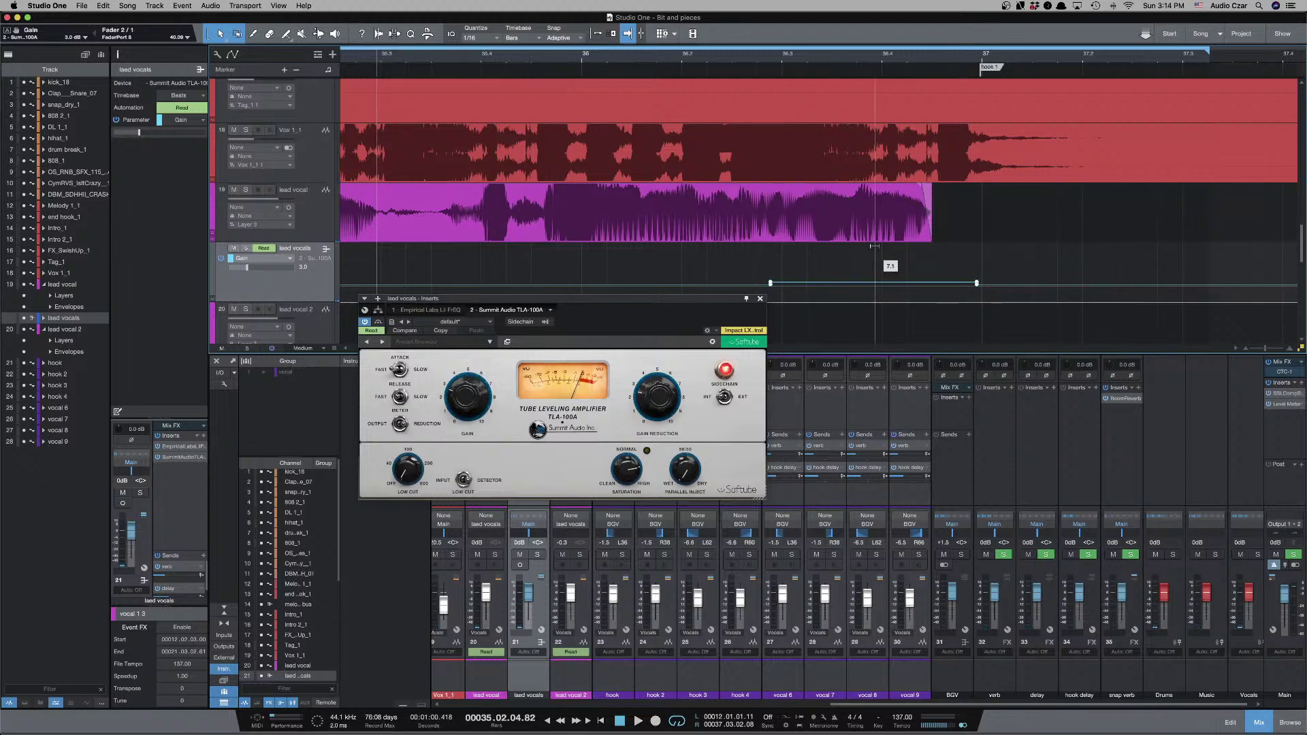
# Play the end of the first verse up to hook 1 to check the automated gain boost in context.
pyautogui.click(614, 245)
pyautogui.press('space')
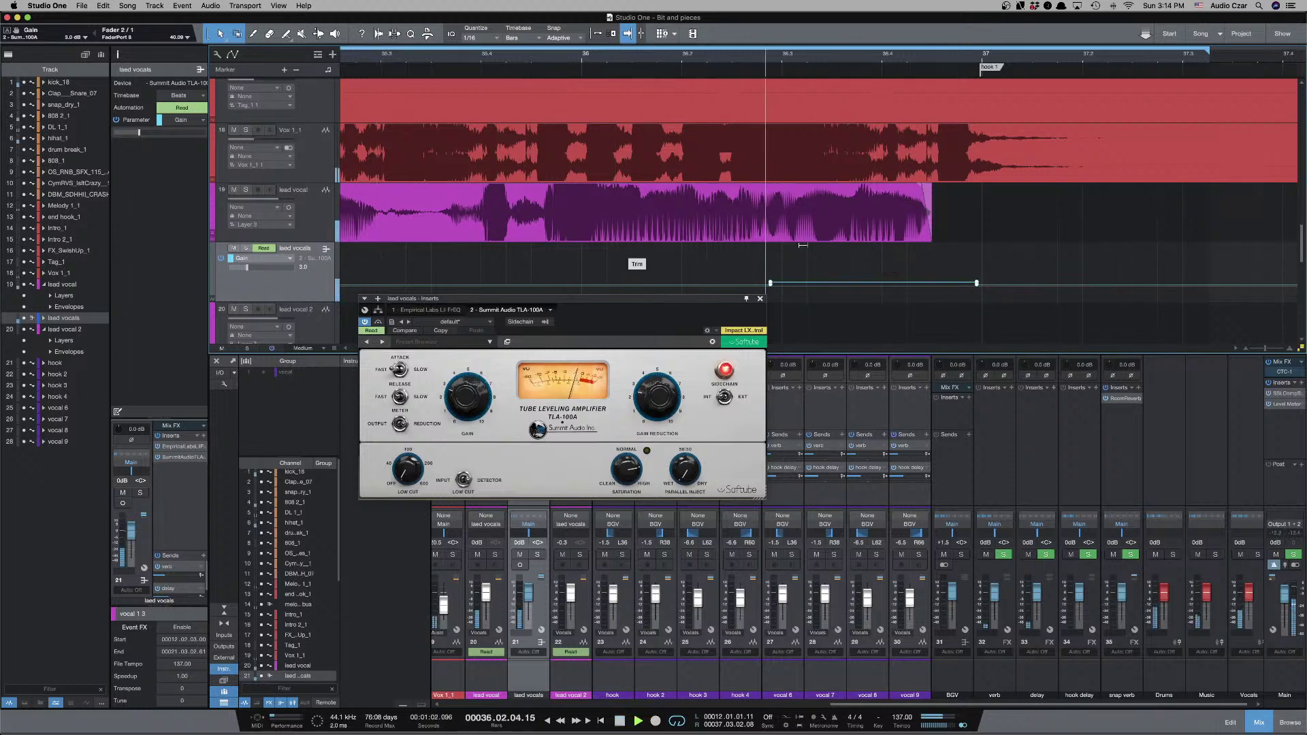
pyautogui.press('space')
pyautogui.press('w')
pyautogui.press('w')
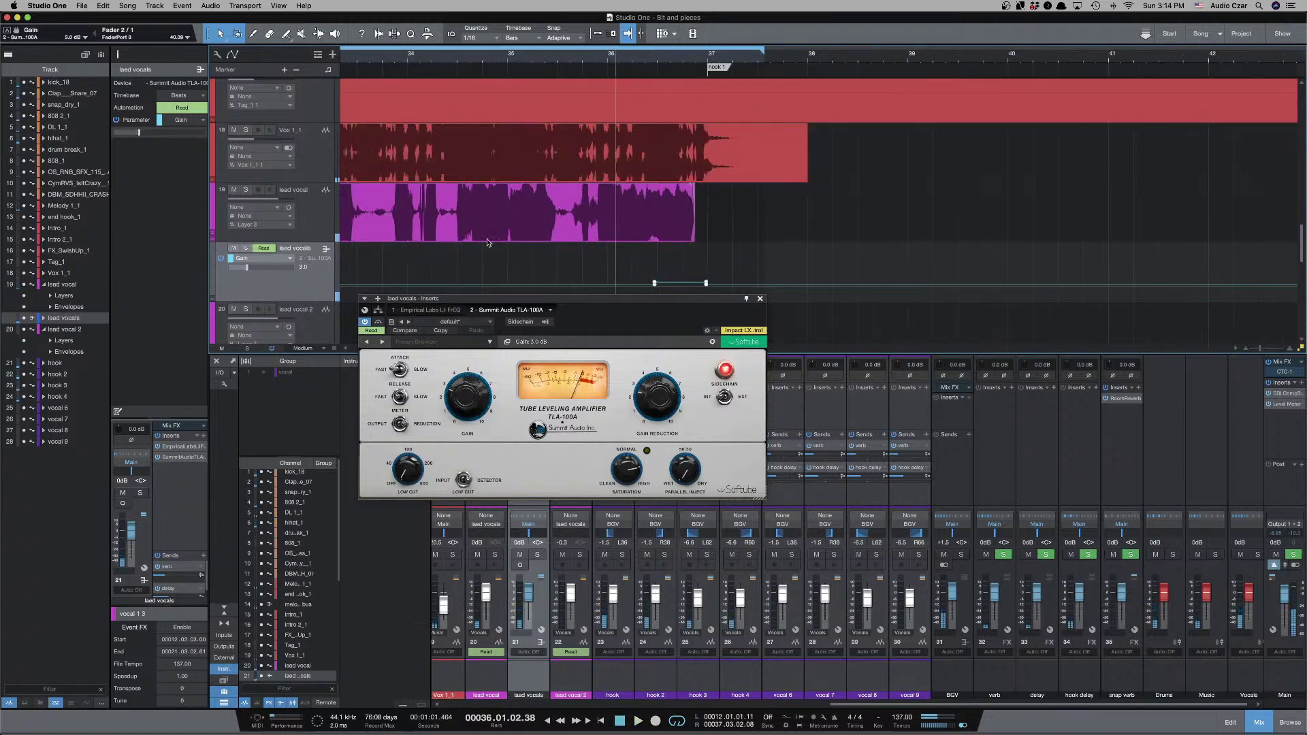
pyautogui.click(401, 243)
pyautogui.press('space')
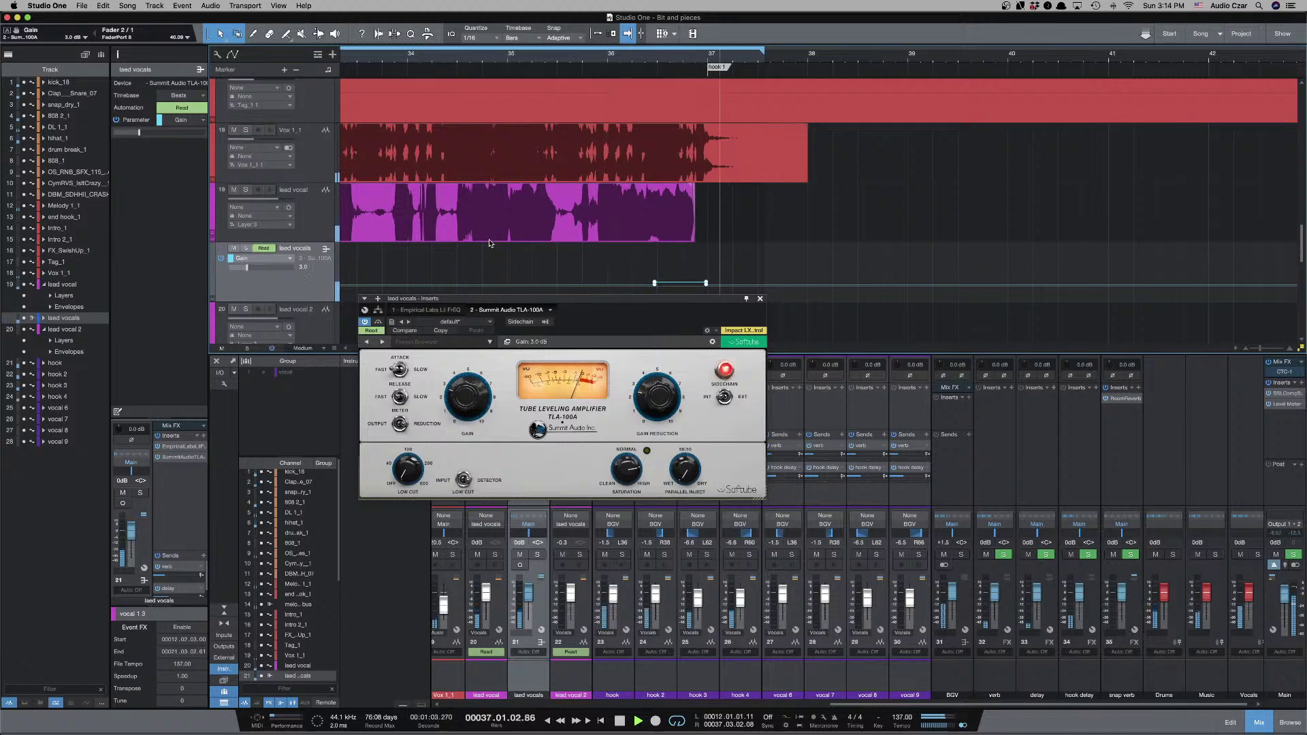
pyautogui.press('space')
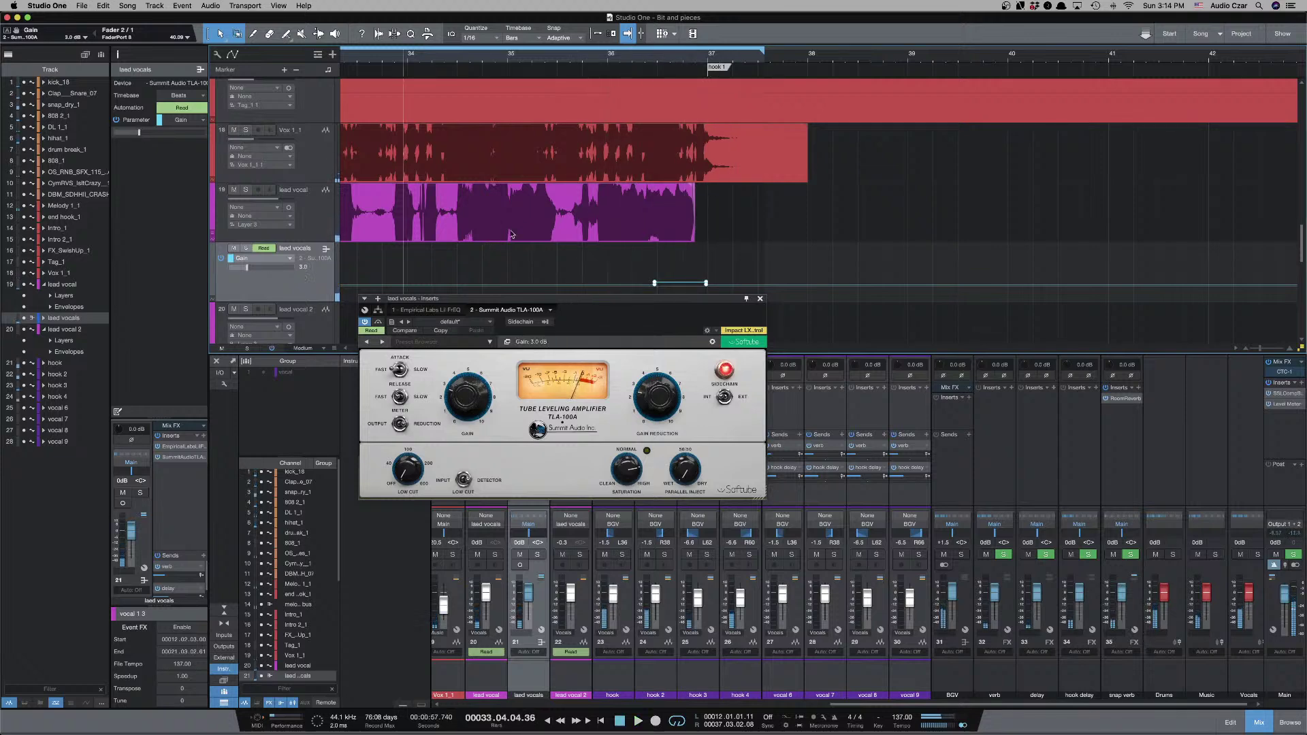
# Close the TLA-100A window and move the playback position to just before the first verse.
pyautogui.click(760, 299)
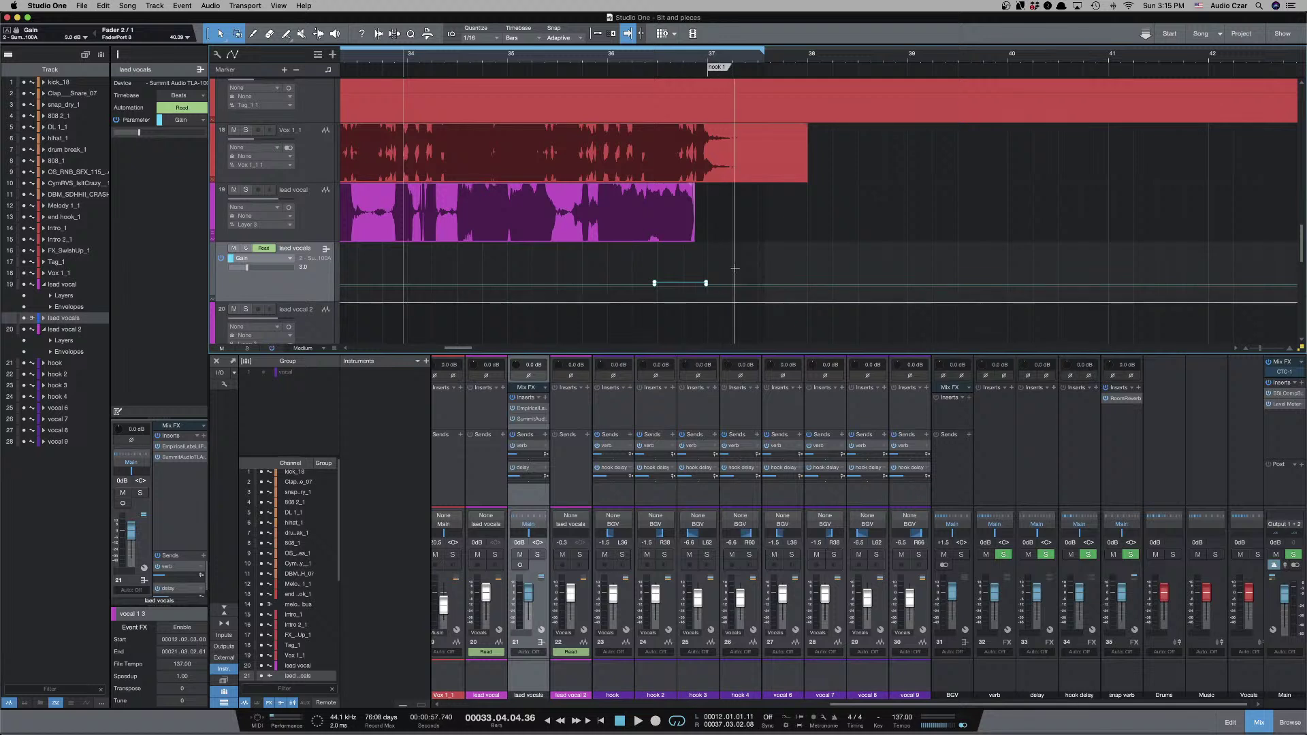
pyautogui.press('w')
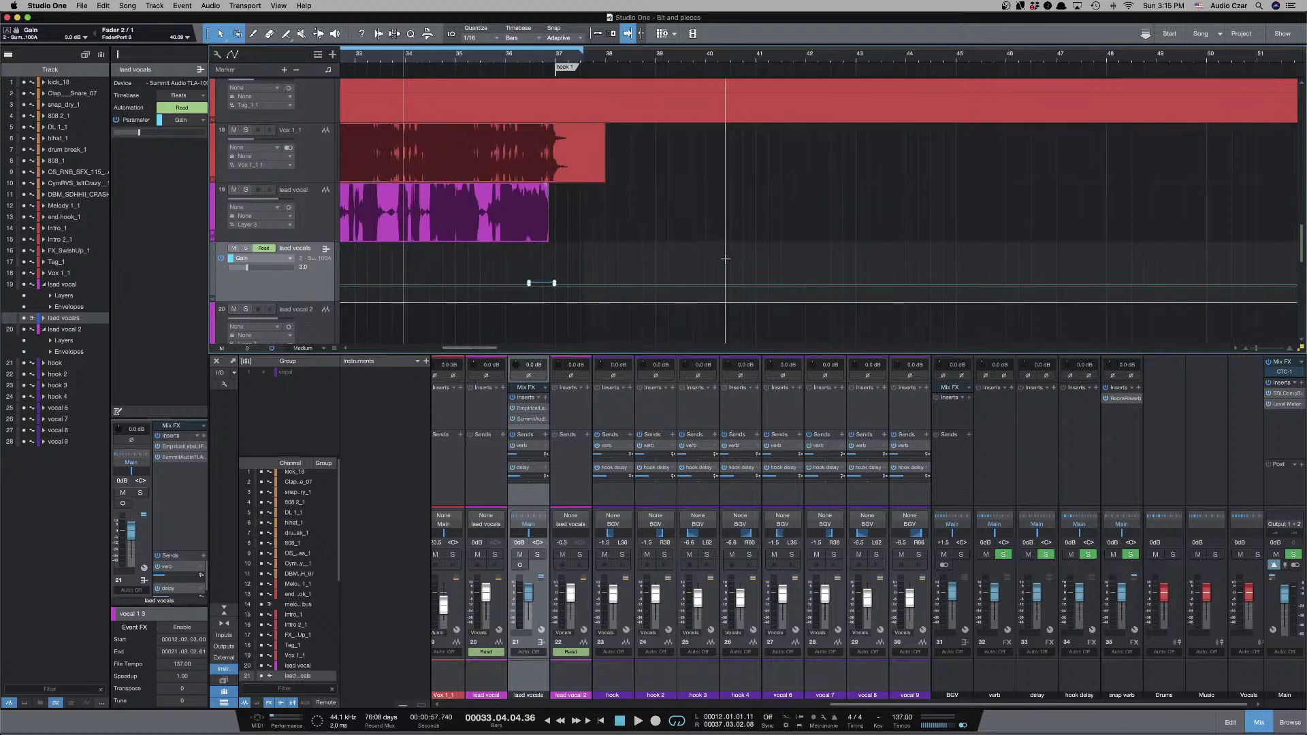
pyautogui.press('w')
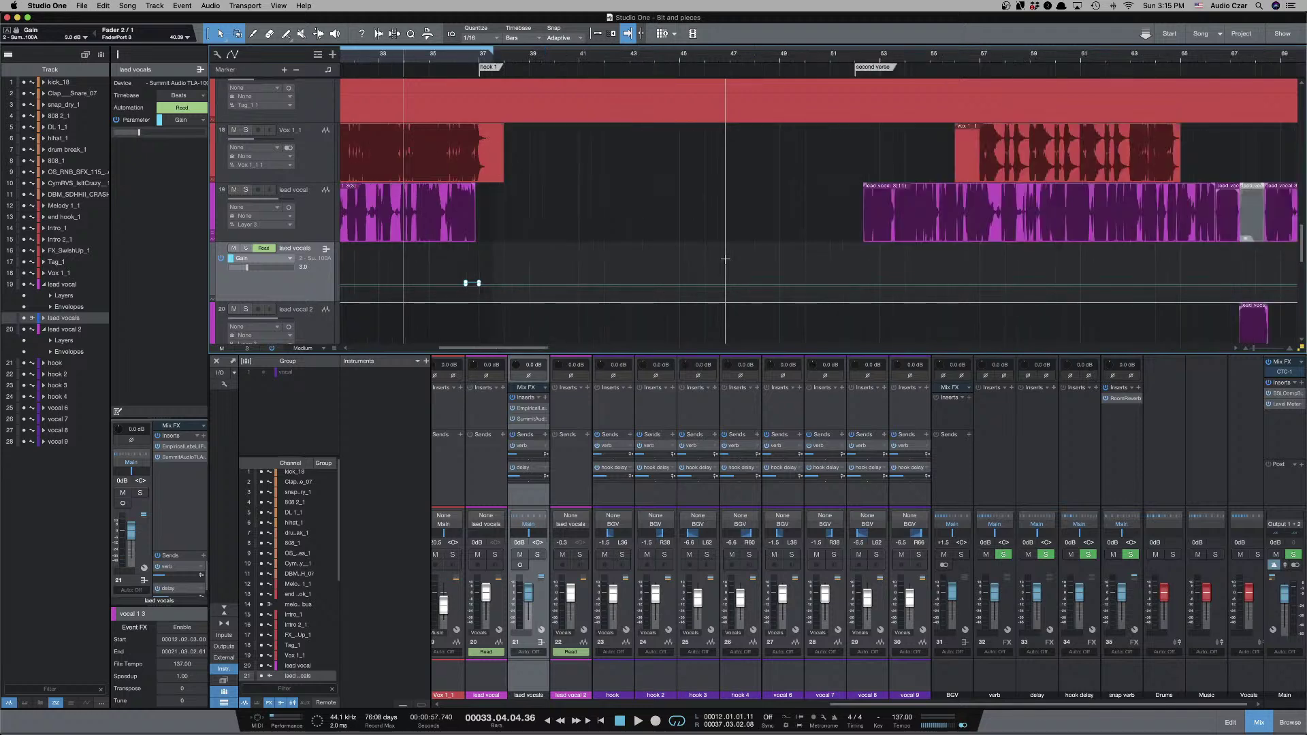
pyautogui.press('e')
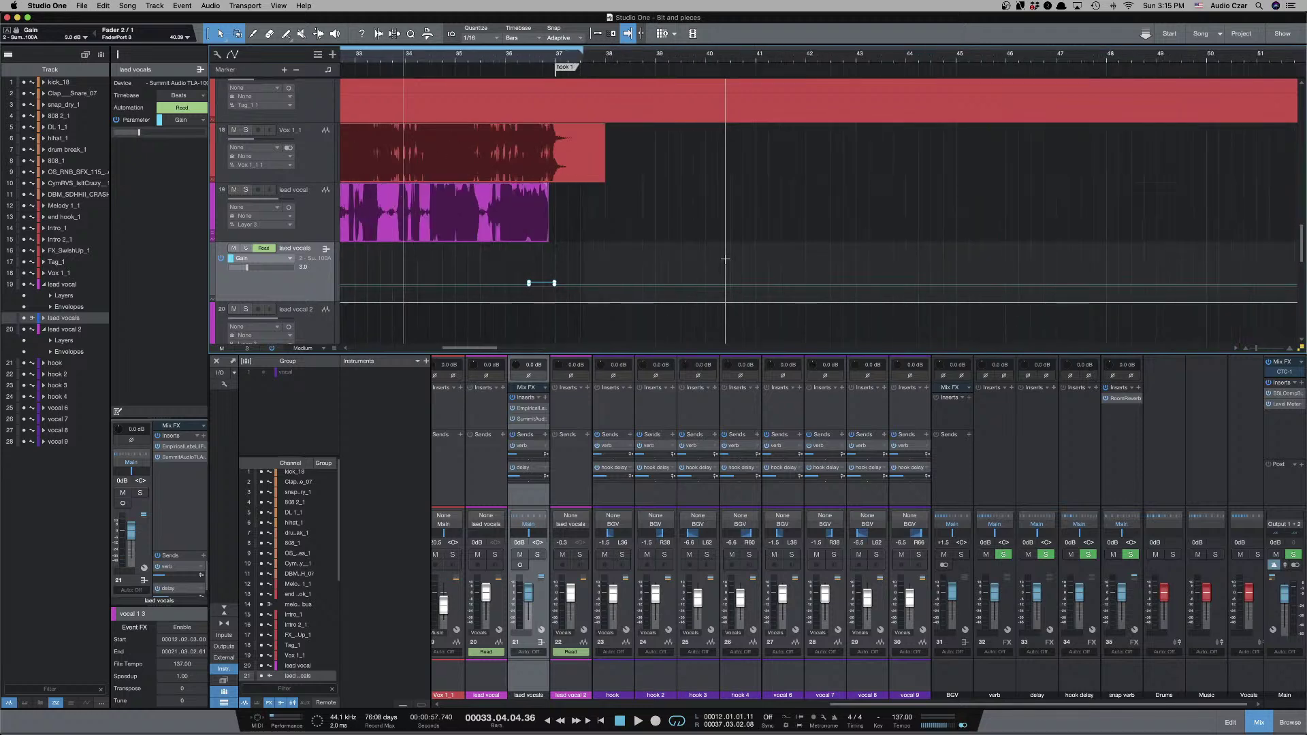
pyautogui.press('w')
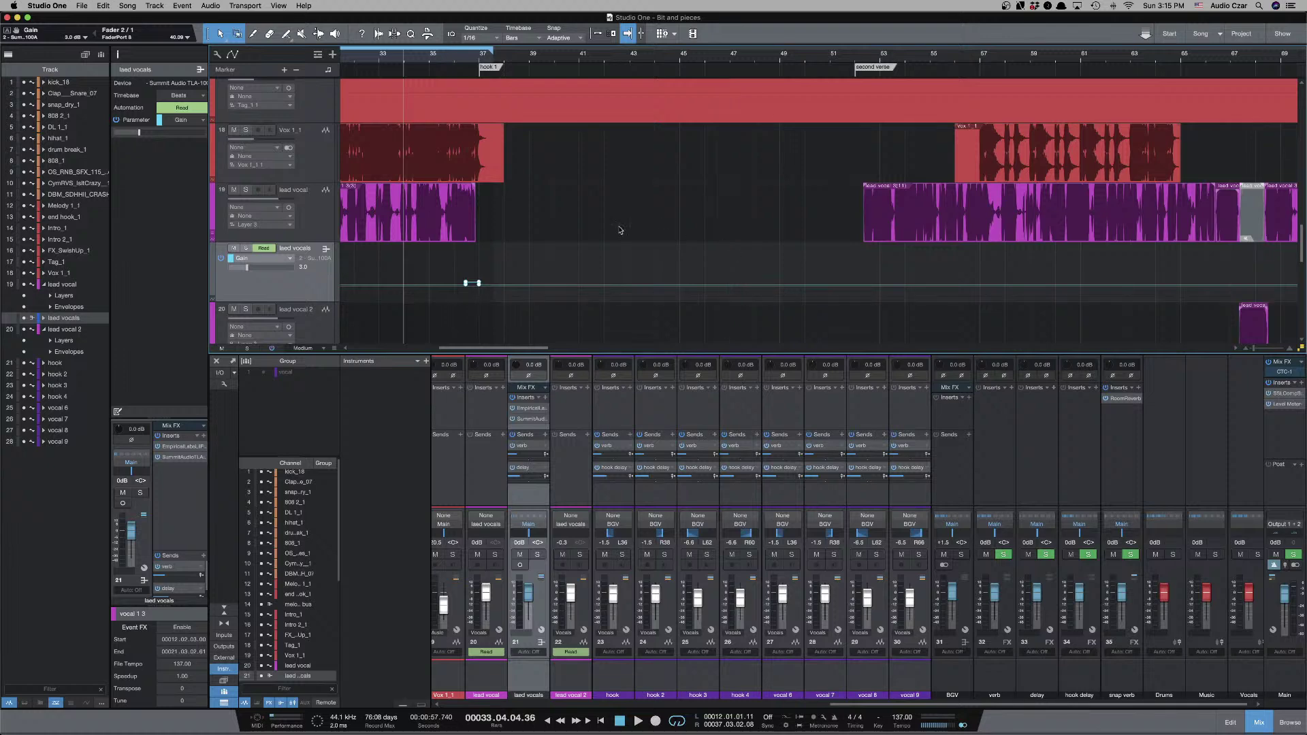
pyautogui.press('w')
pyautogui.hscroll(-5, 552, 246)
pyautogui.hscroll(-5, 553, 246)
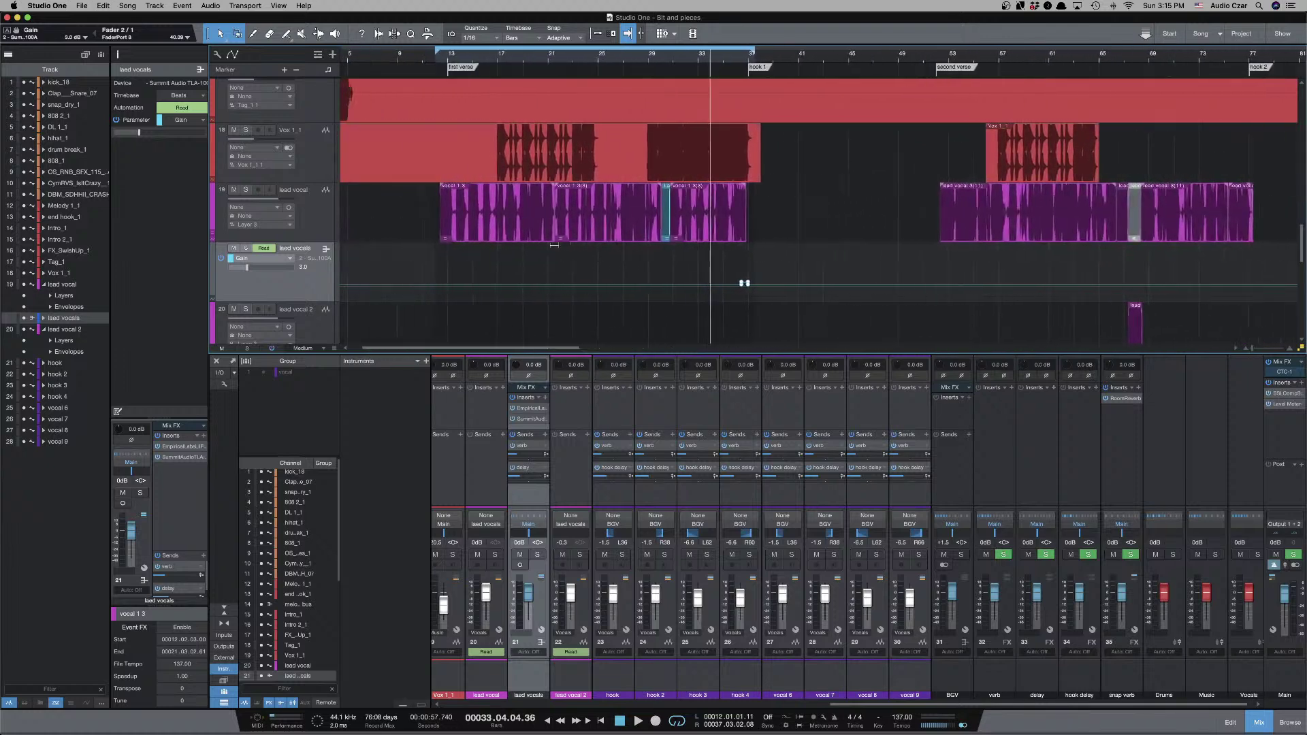
pyautogui.click(475, 216)
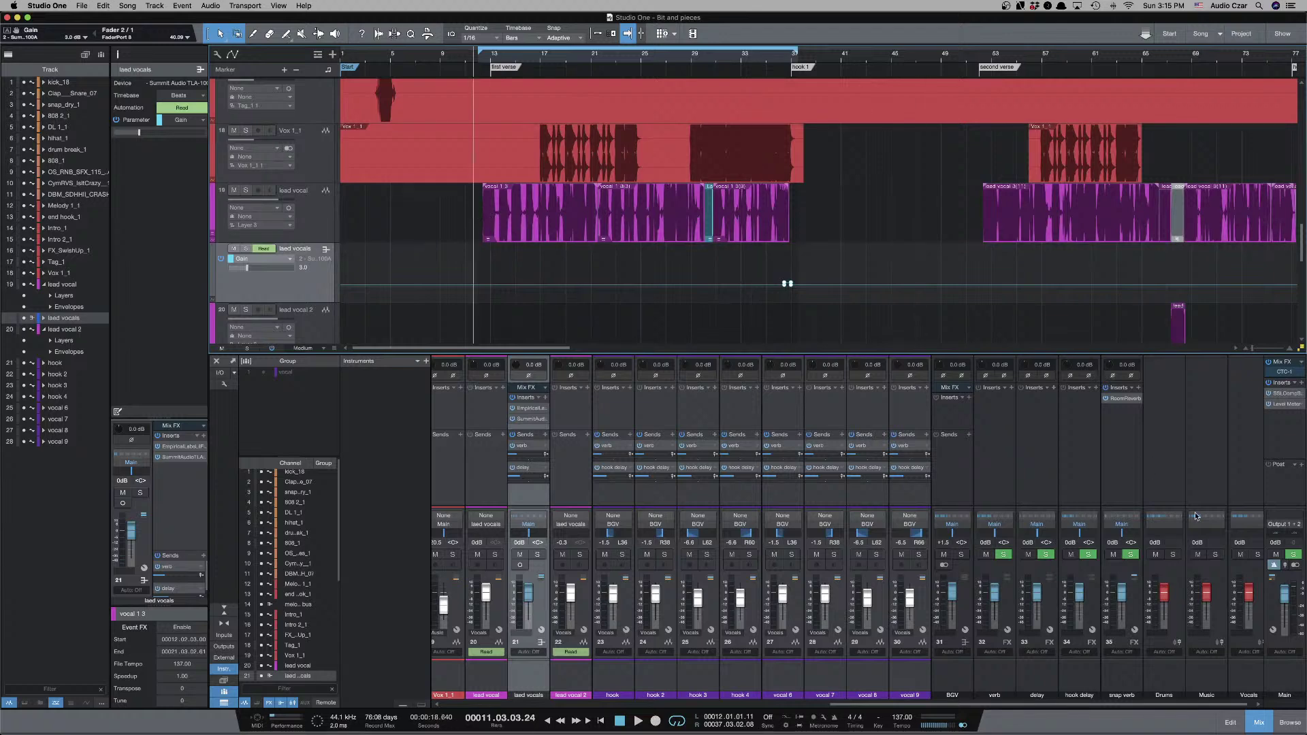
# Insert the TSAR-1 Reverb on the verb effects channel.
pyautogui.hscroll(1, 1141, 477)
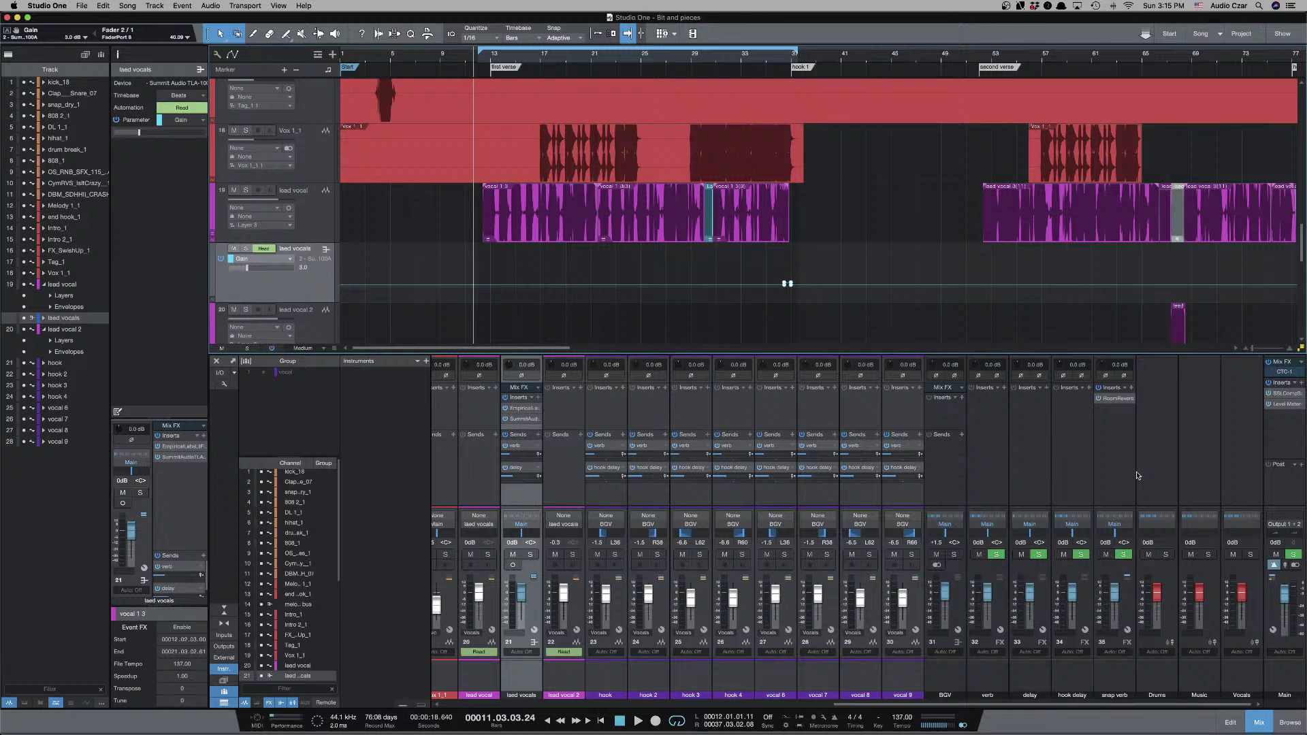
pyautogui.click(1004, 388)
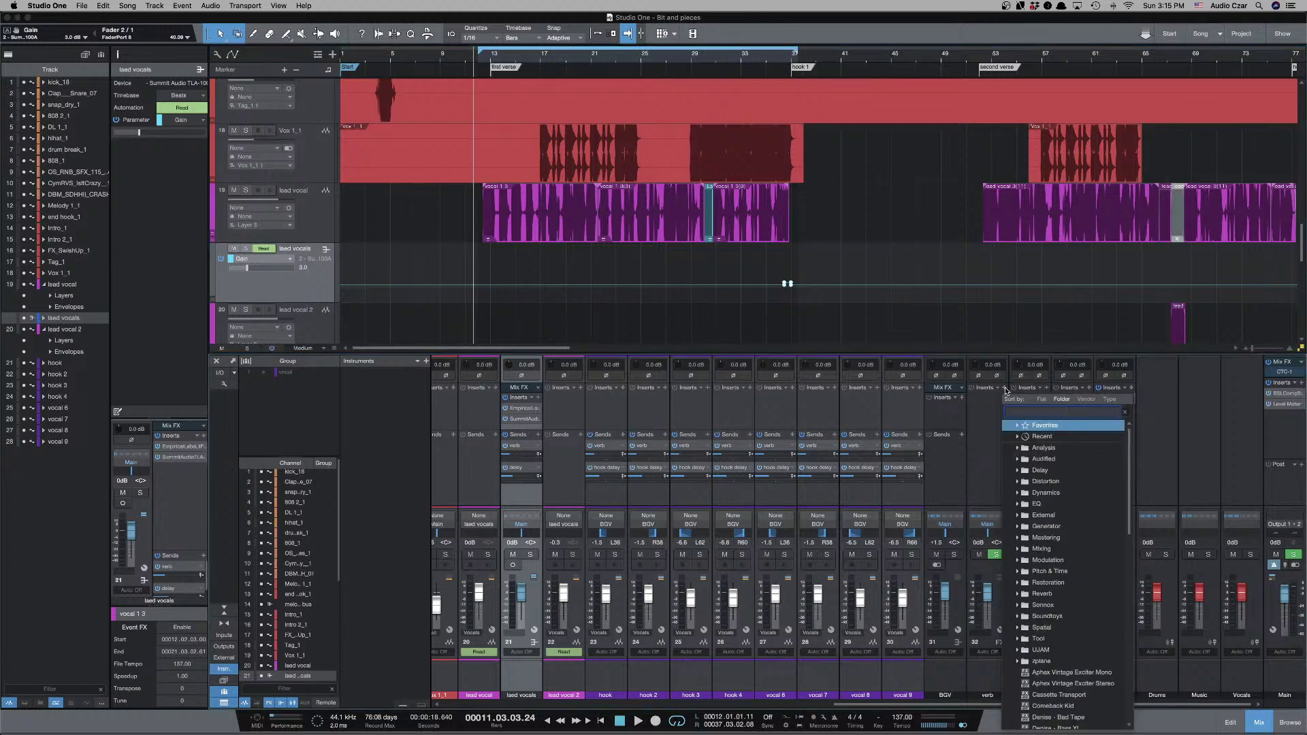
pyautogui.write('tsar')
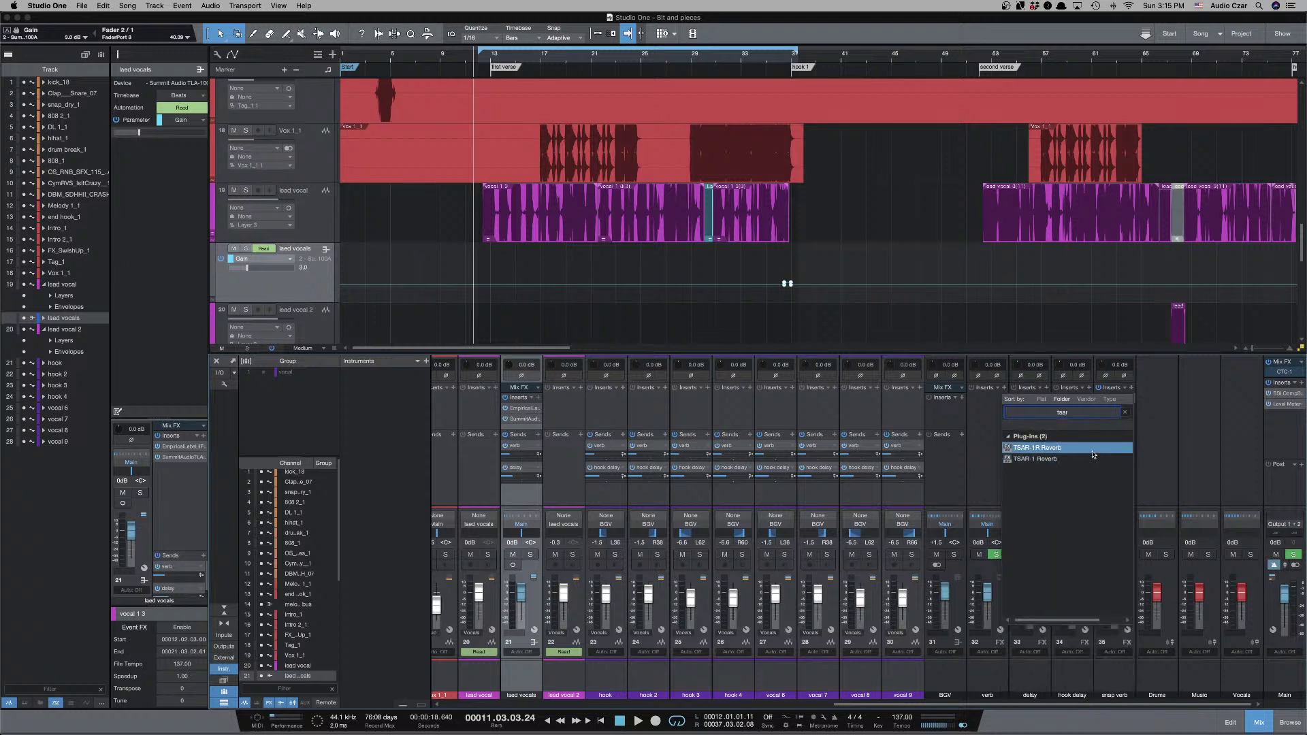
pyautogui.click(1092, 448)
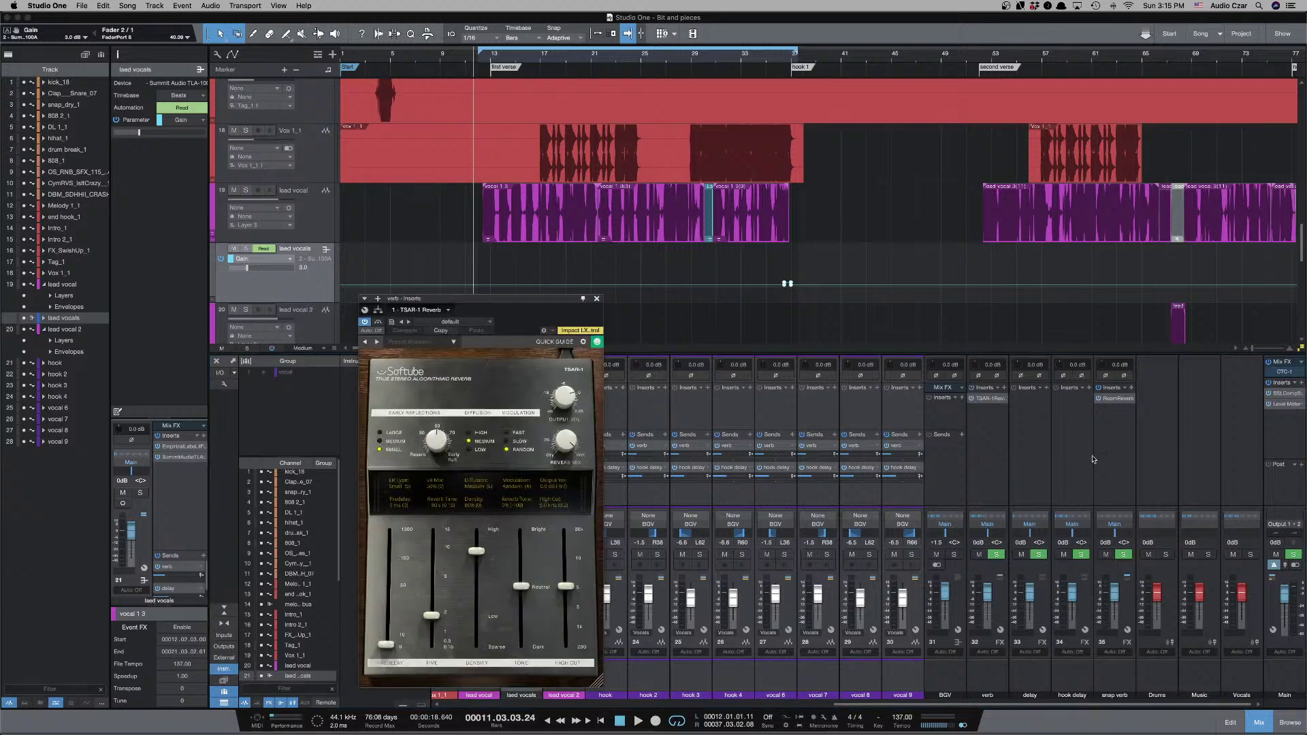
# Insert the Tube Delay plug-in on the delay effects channel.
pyautogui.click(1046, 388)
pyautogui.write('tube')
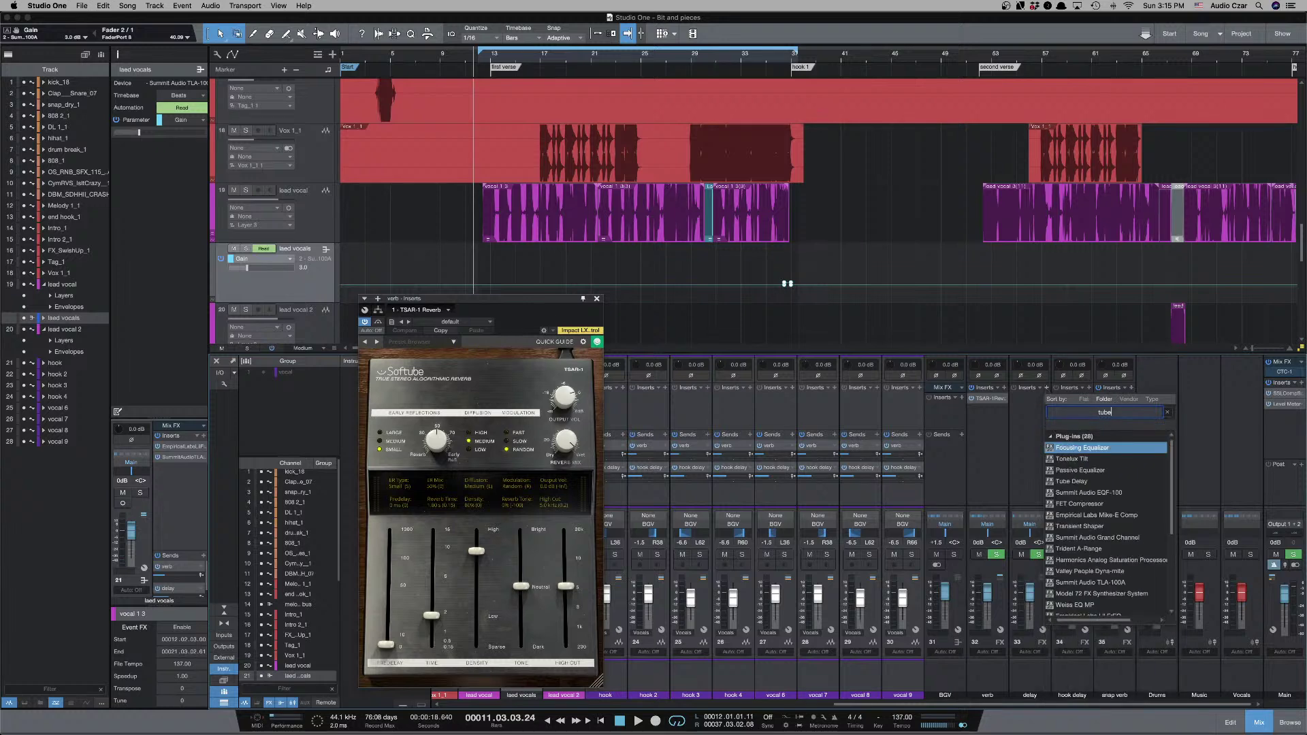
pyautogui.write(' del')
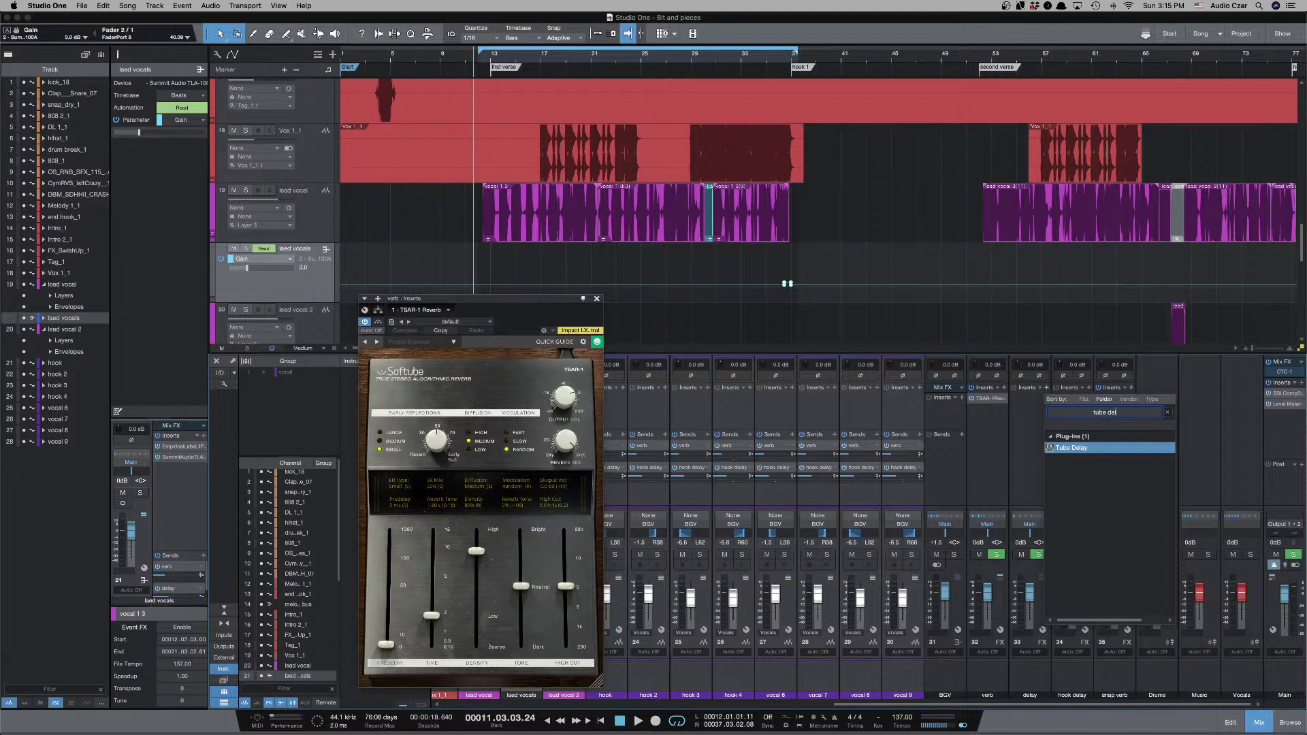
pyautogui.press('Return')
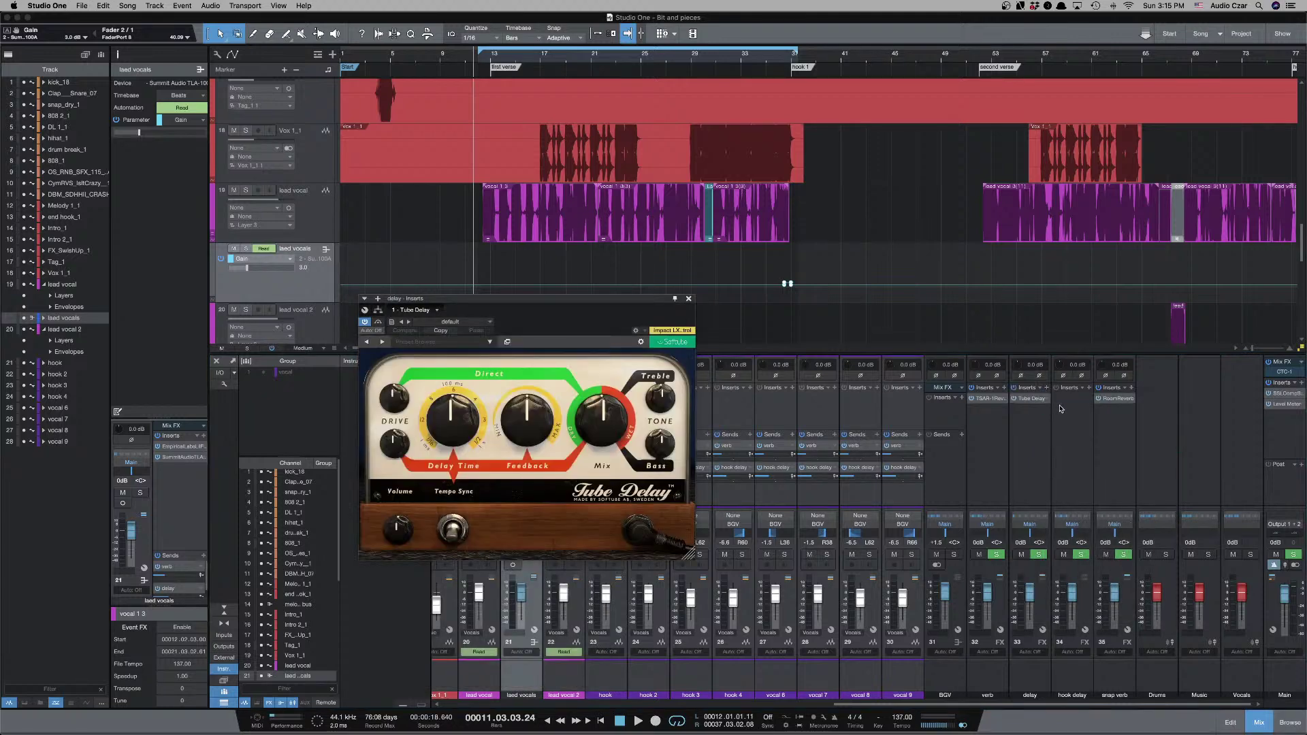
# Reopen the TSAR-1 Reverb, play the verse with its window clear of the lead vocals channel, and raise that bus's verb send.
pyautogui.doubleClick(1004, 400)
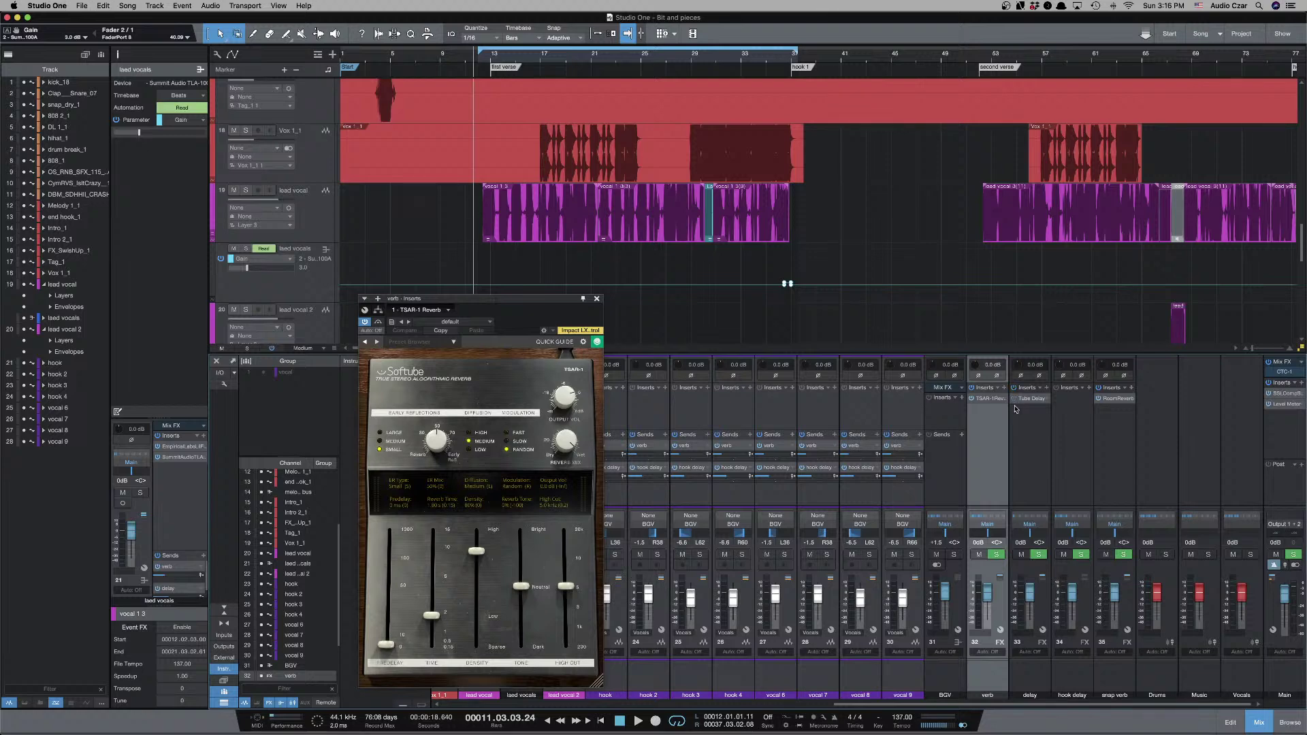
pyautogui.press('space')
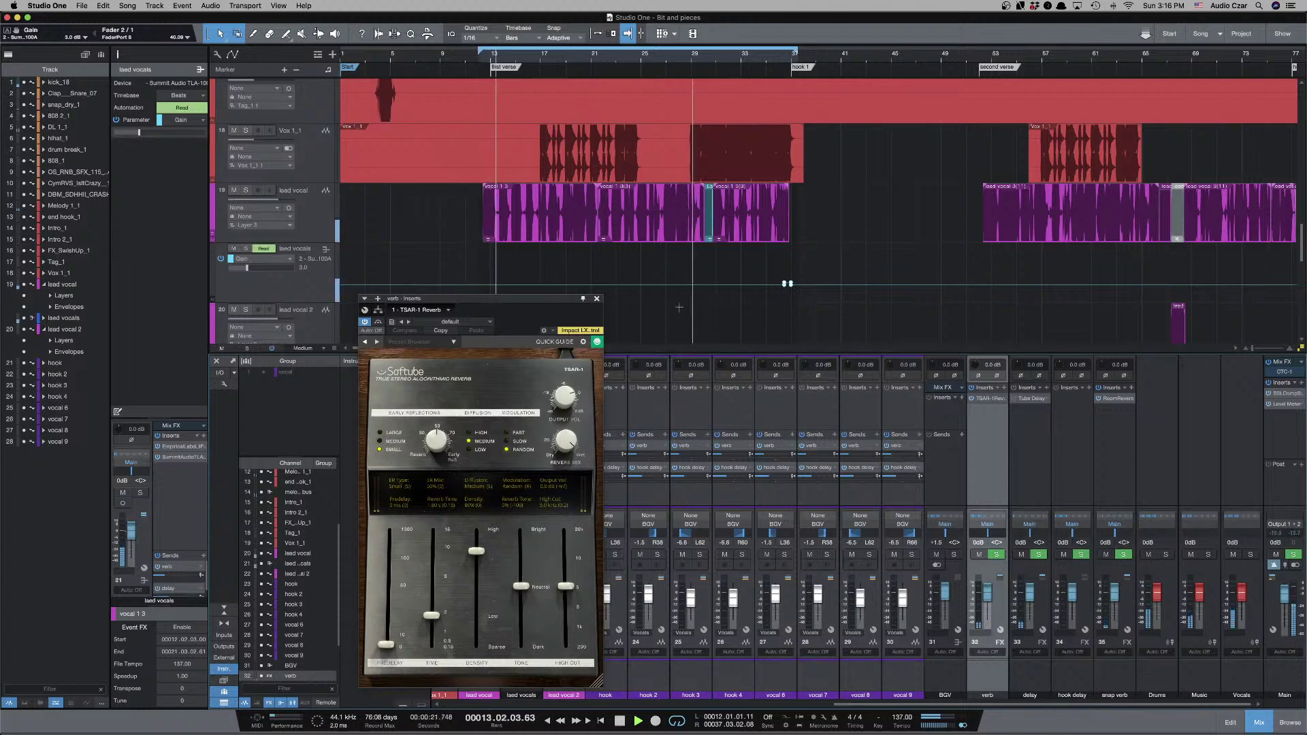
pyautogui.moveTo(555, 302); pyautogui.dragTo(923, 228)
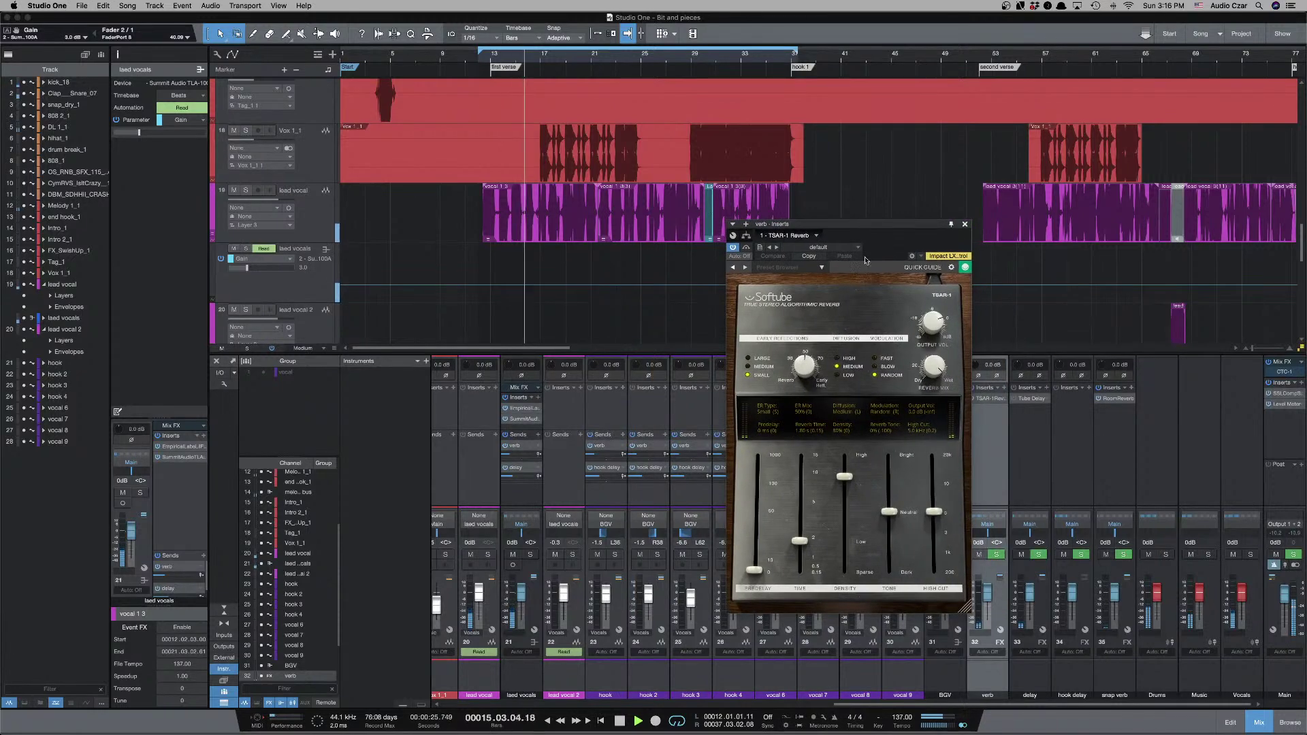
pyautogui.click(511, 456)
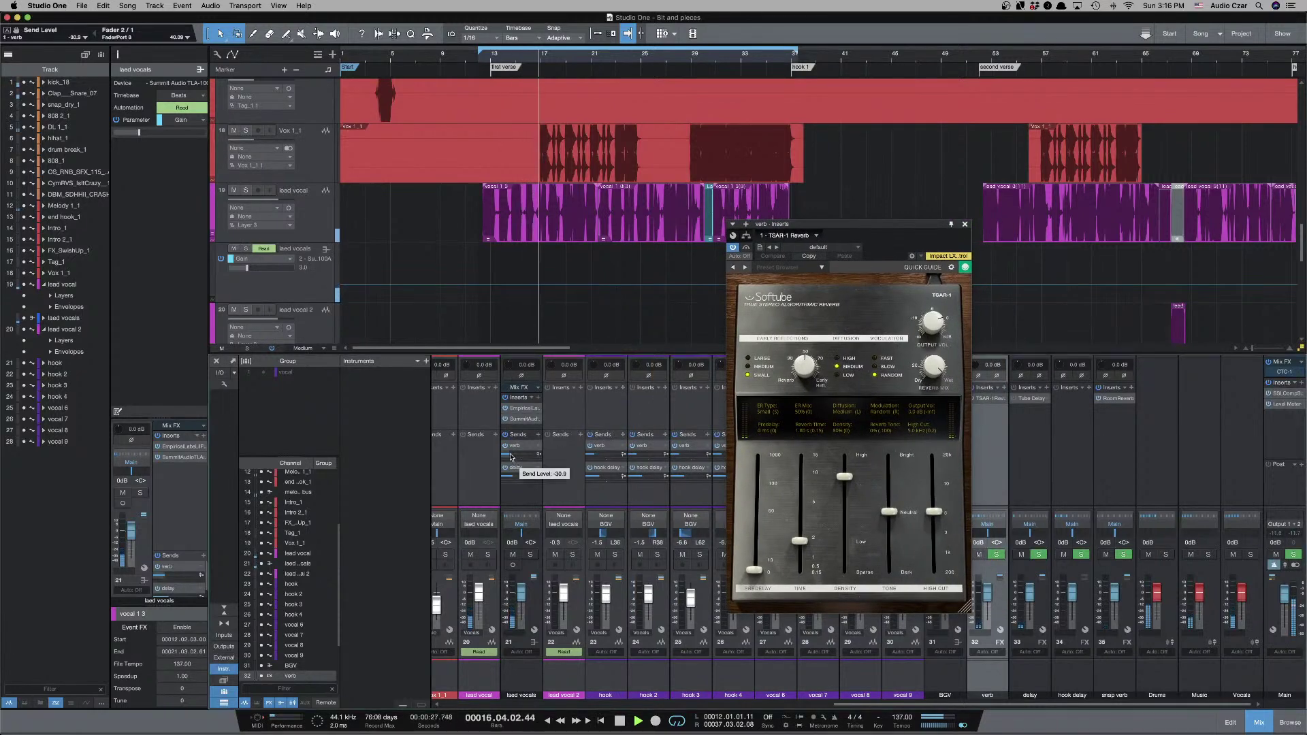
pyautogui.moveTo(512, 456); pyautogui.dragTo(514, 459)
# Give the TSAR-1 Reverb a longer predelay, a slightly shorter reverb time and a brighter tone during playback.
pyautogui.moveTo(754, 570); pyautogui.dragTo(752, 536)
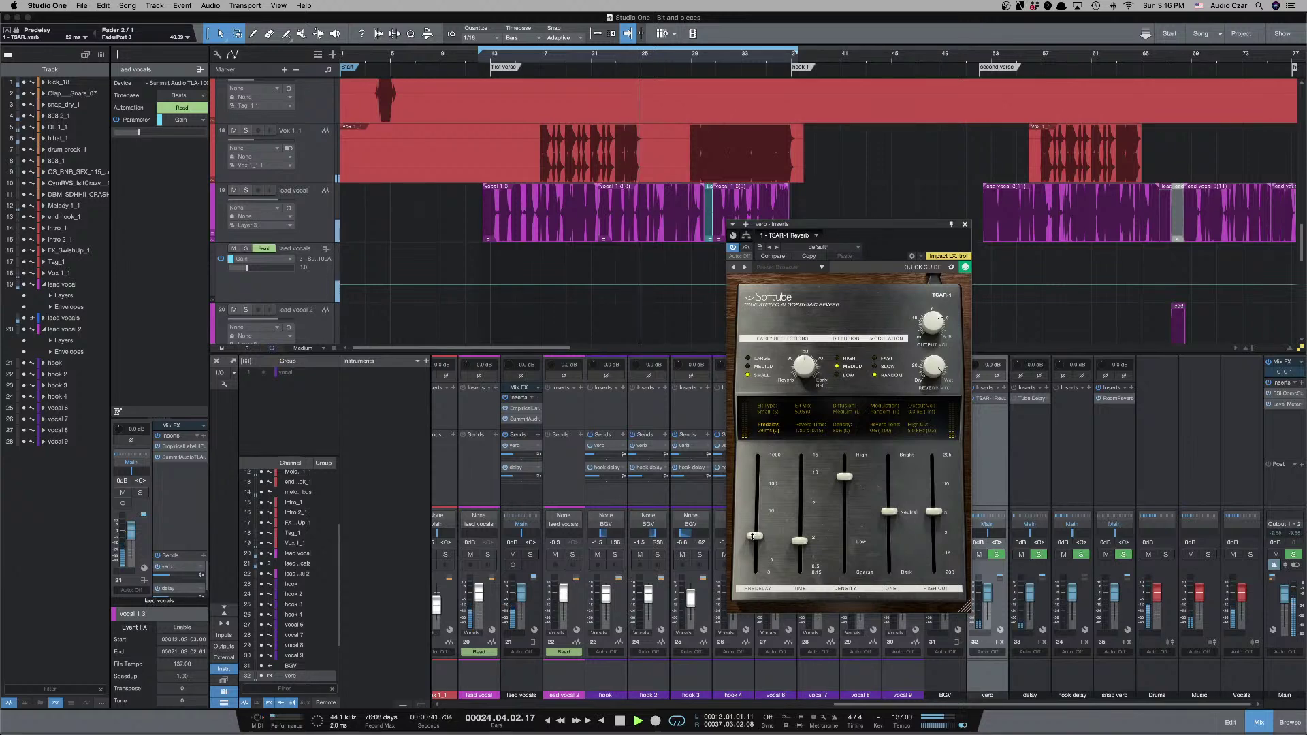
pyautogui.moveTo(797, 541); pyautogui.dragTo(805, 542)
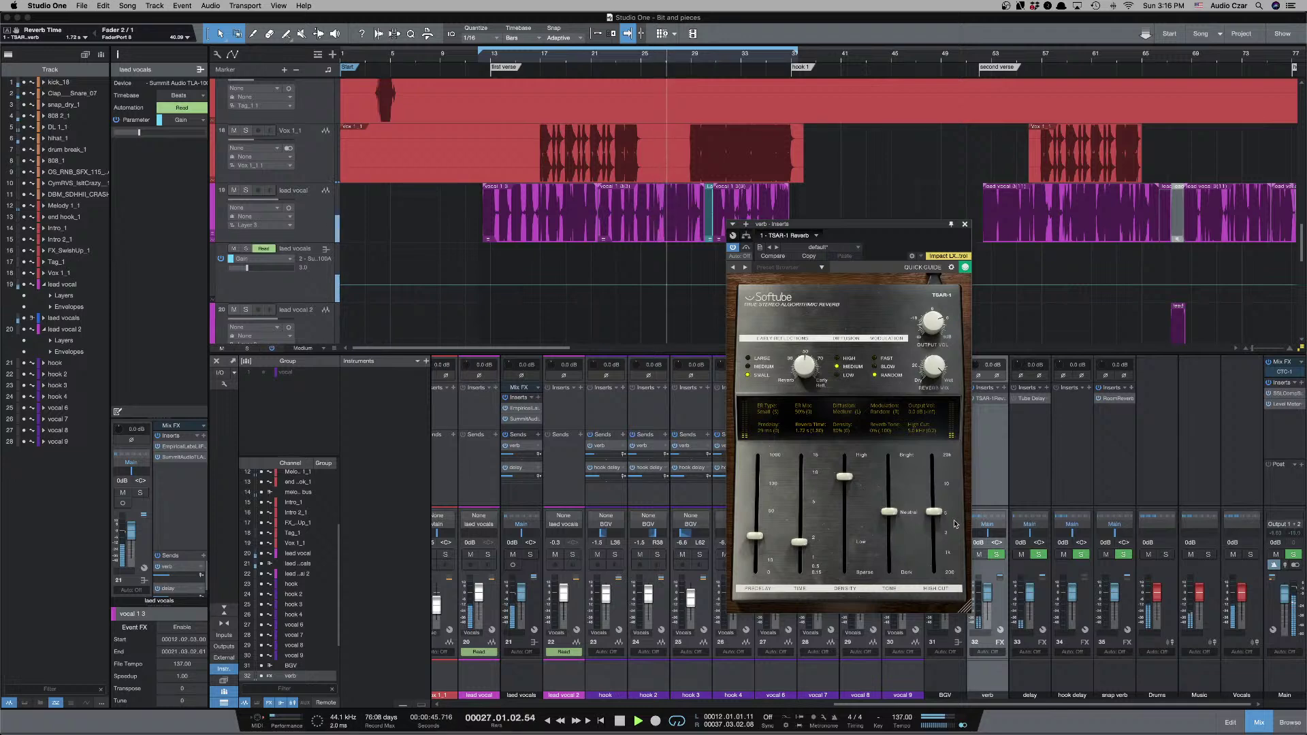
pyautogui.moveTo(889, 512); pyautogui.dragTo(890, 489)
pyautogui.moveTo(890, 488); pyautogui.dragTo(889, 486)
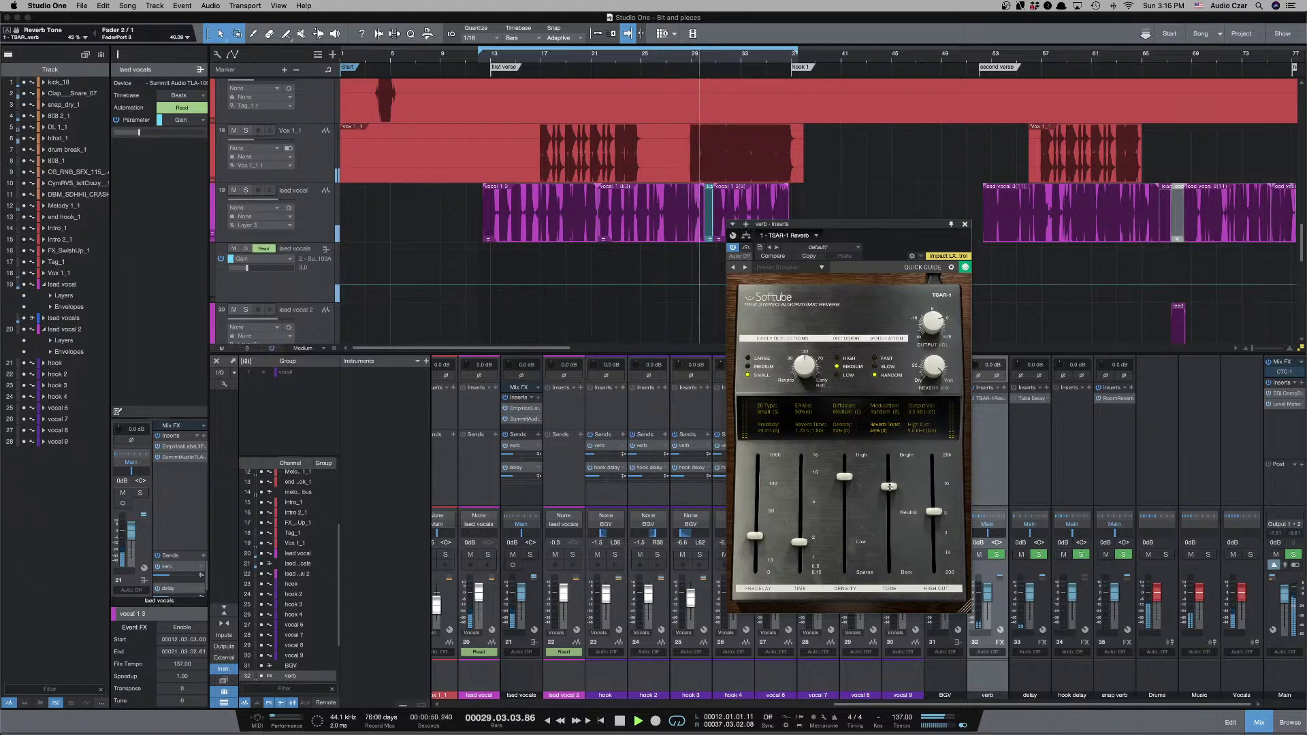
# Set the lead vocals bus's verb send to about -15.3 dB and replay the first verse to check the balance.
pyautogui.click(514, 454)
pyautogui.moveTo(514, 456); pyautogui.dragTo(516, 459)
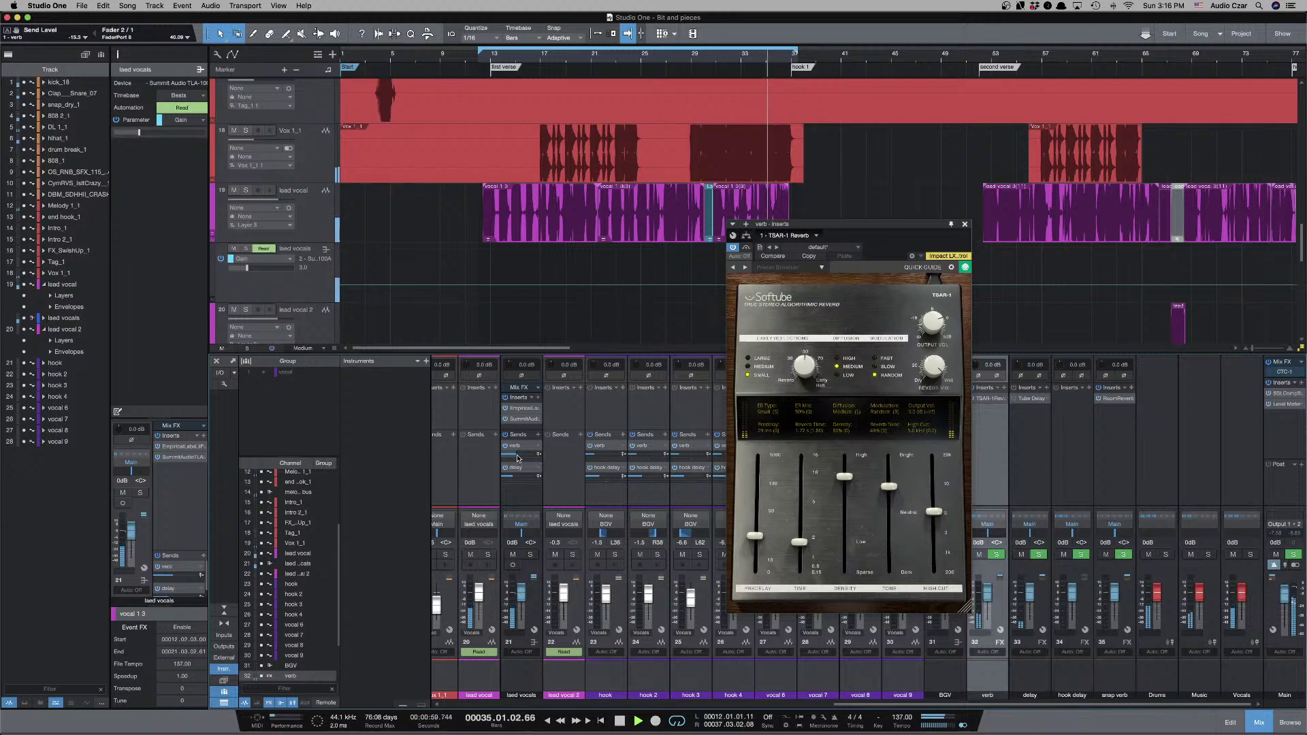
pyautogui.press('space')
pyautogui.press('space')
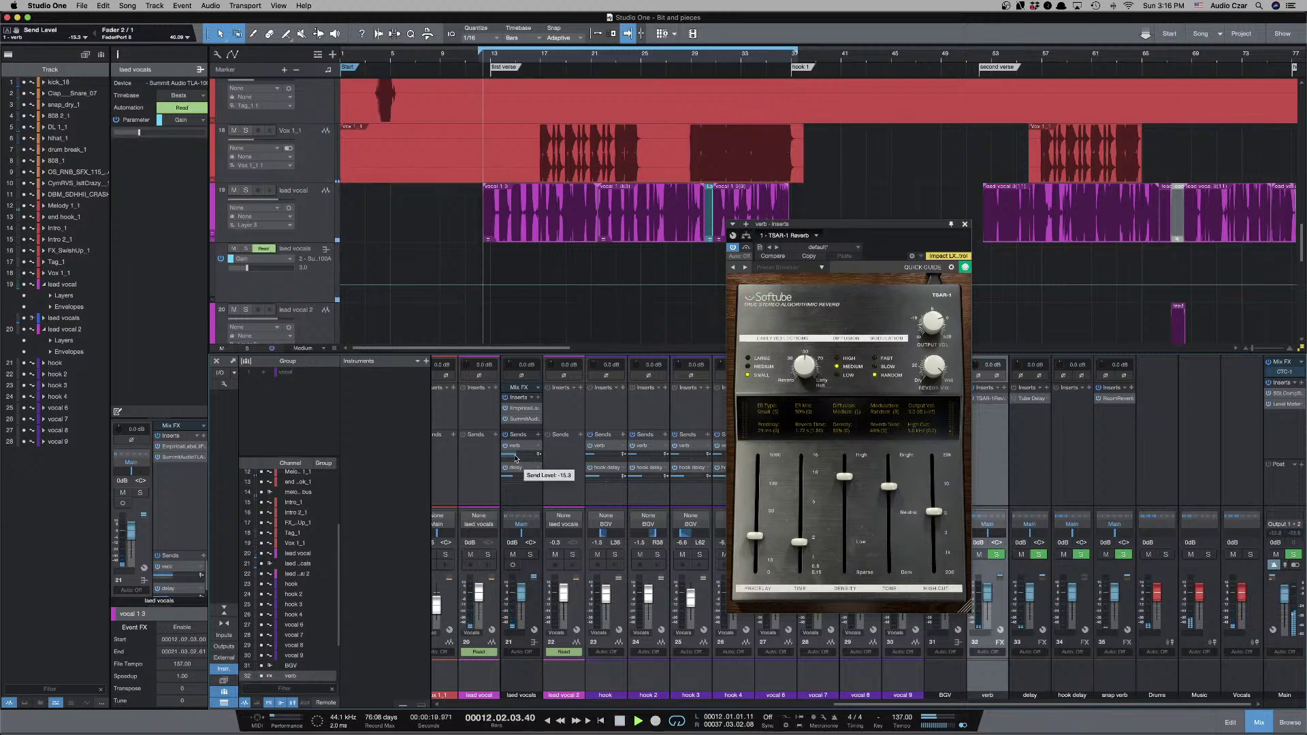
pyautogui.moveTo(516, 458); pyautogui.dragTo(516, 458)
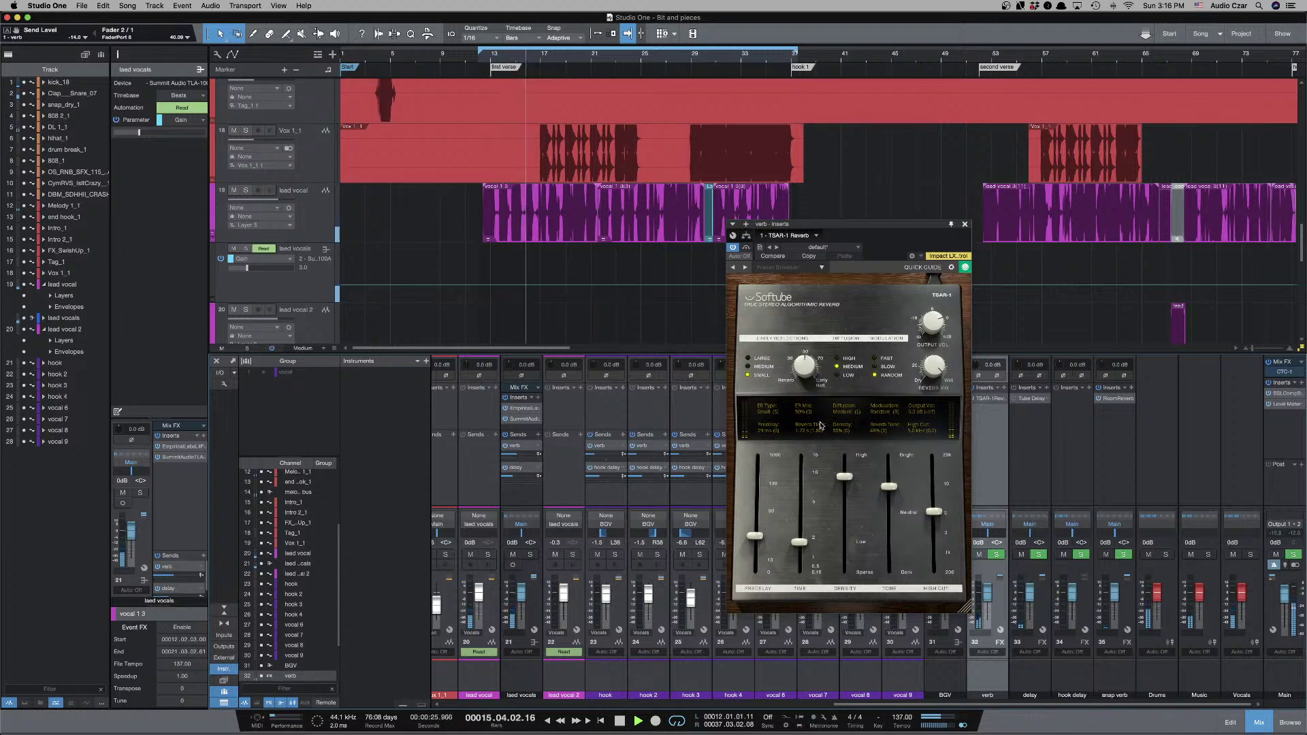
# Fine-tune the lead vocals bus's verb send to about -17.5 dB and the TSAR-1 Reverb's early reflections mix while replaying the verse.
pyautogui.moveTo(517, 459); pyautogui.dragTo(514, 458)
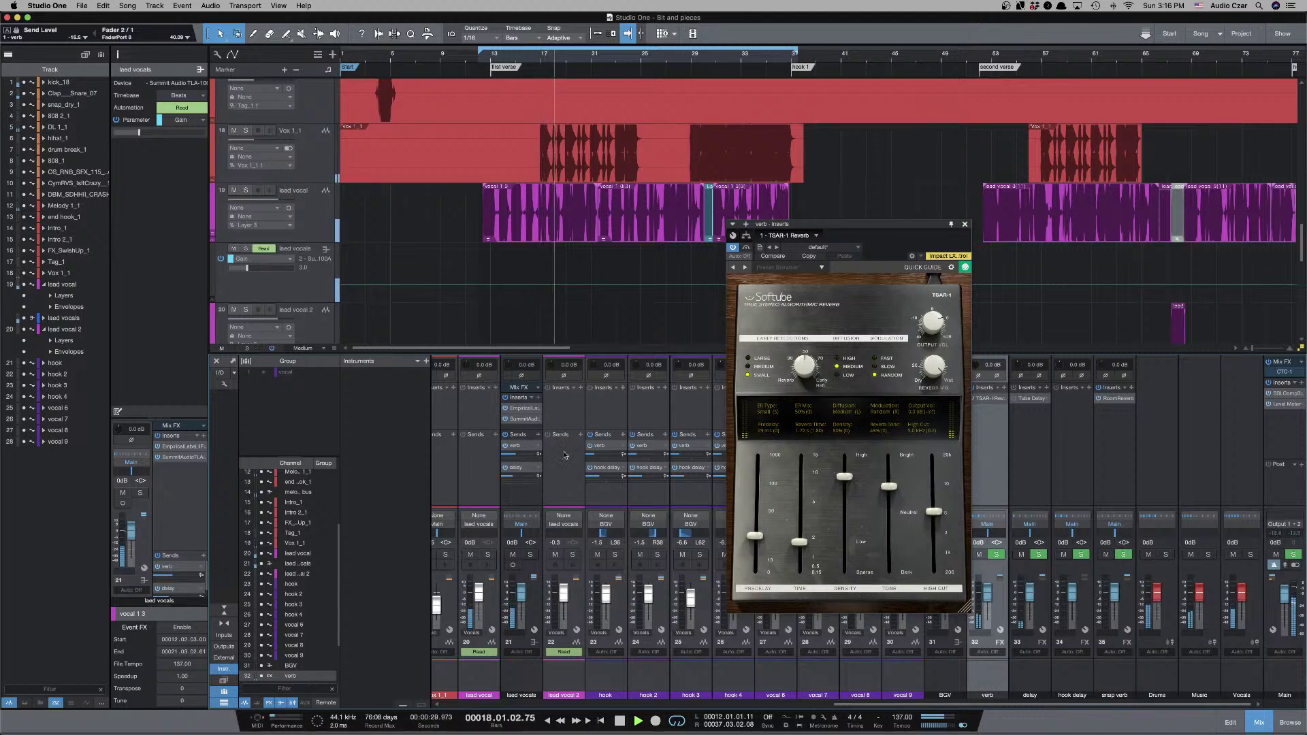
pyautogui.press('space')
pyautogui.press('space')
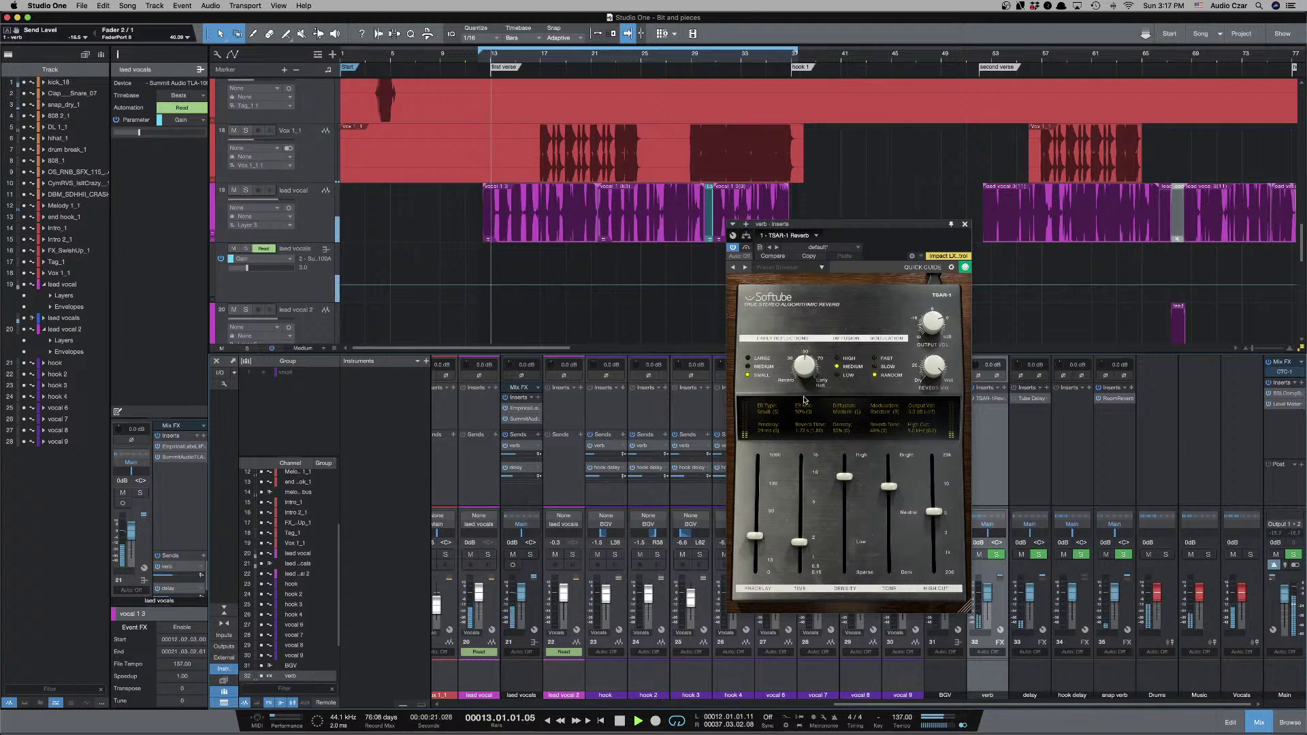
pyautogui.moveTo(808, 372); pyautogui.dragTo(807, 389)
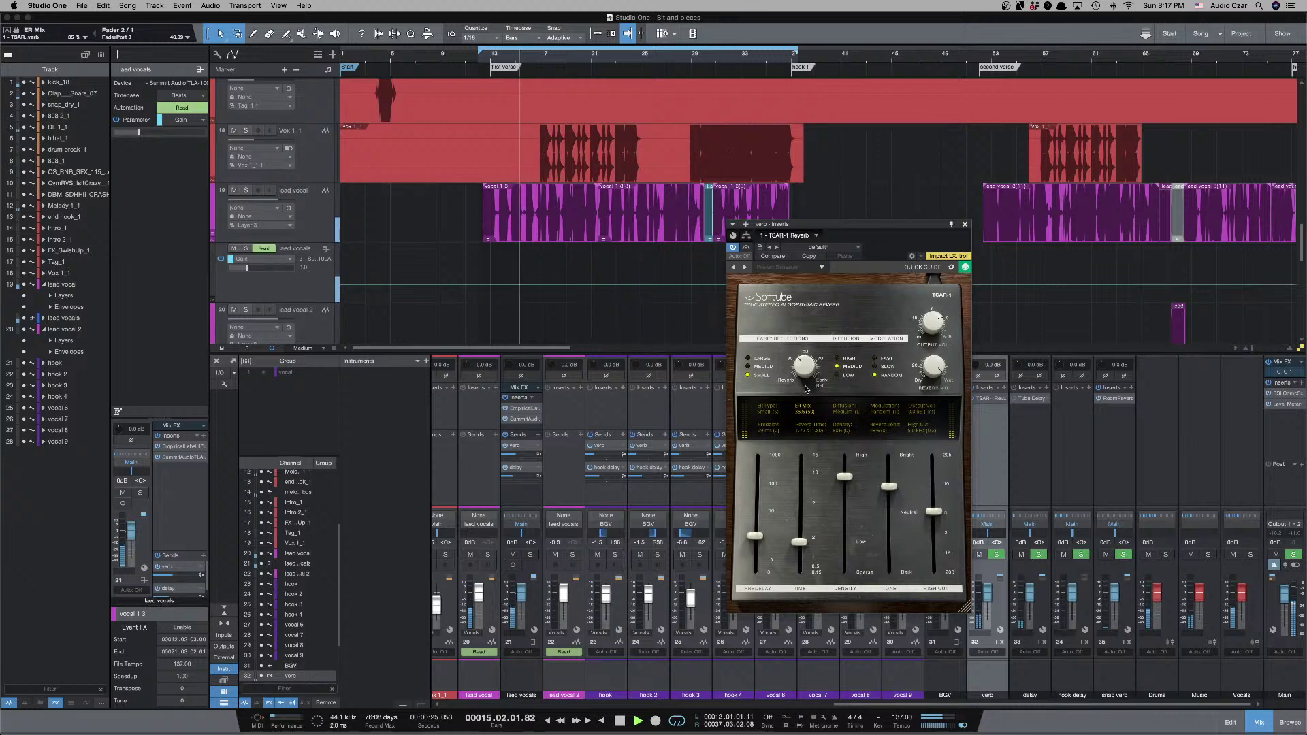
pyautogui.moveTo(516, 458)
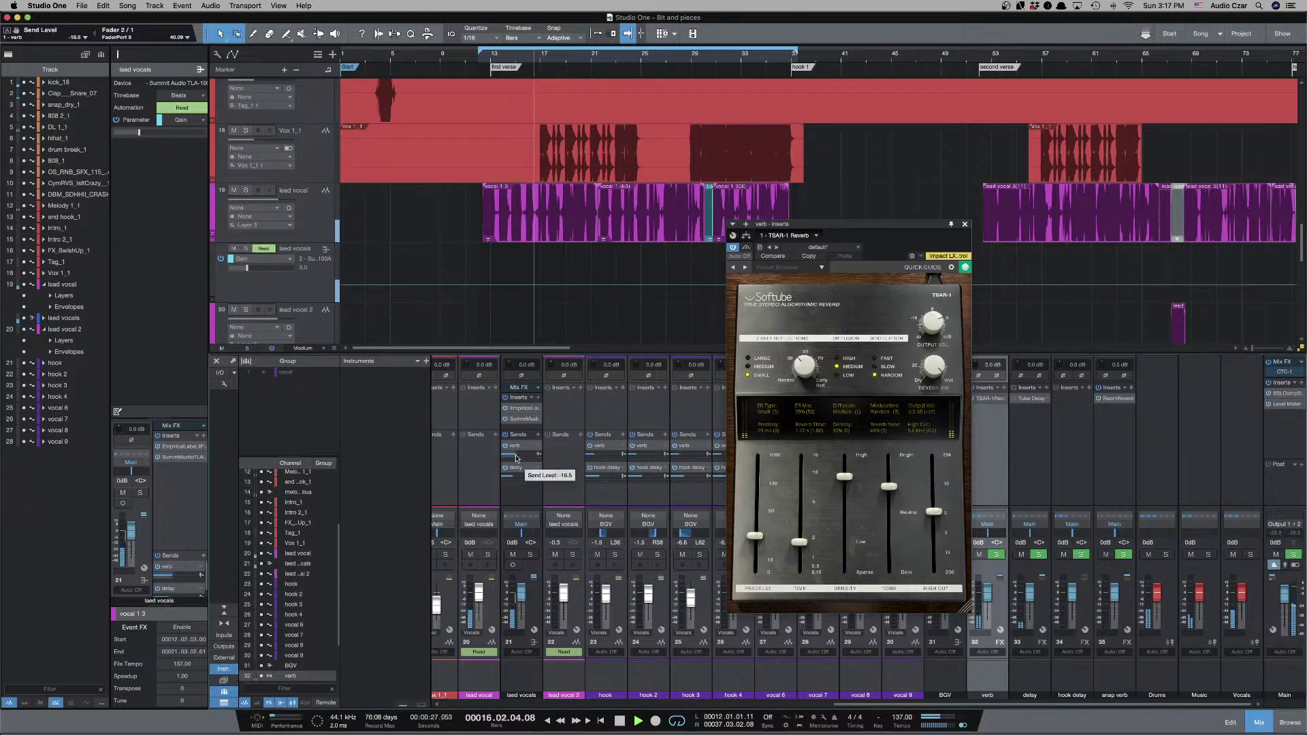
pyautogui.moveTo(516, 458); pyautogui.dragTo(516, 459)
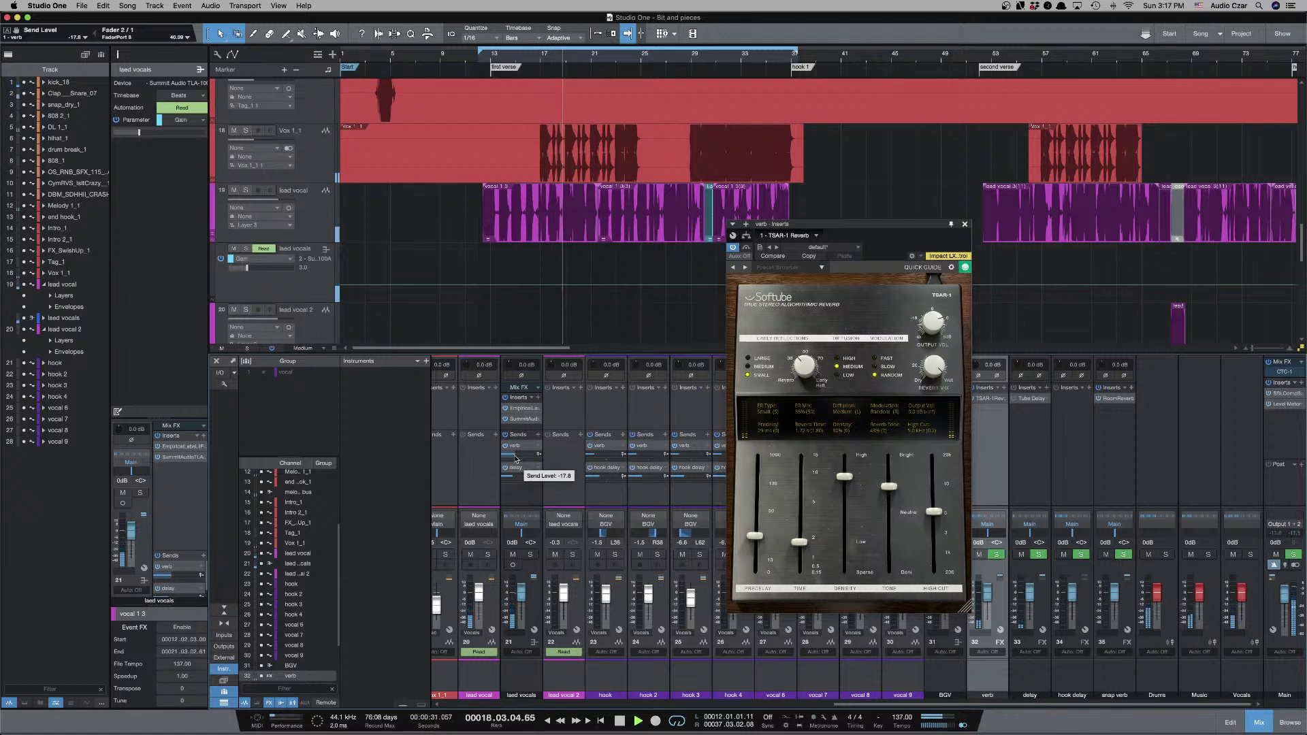
pyautogui.moveTo(515, 459); pyautogui.dragTo(517, 459)
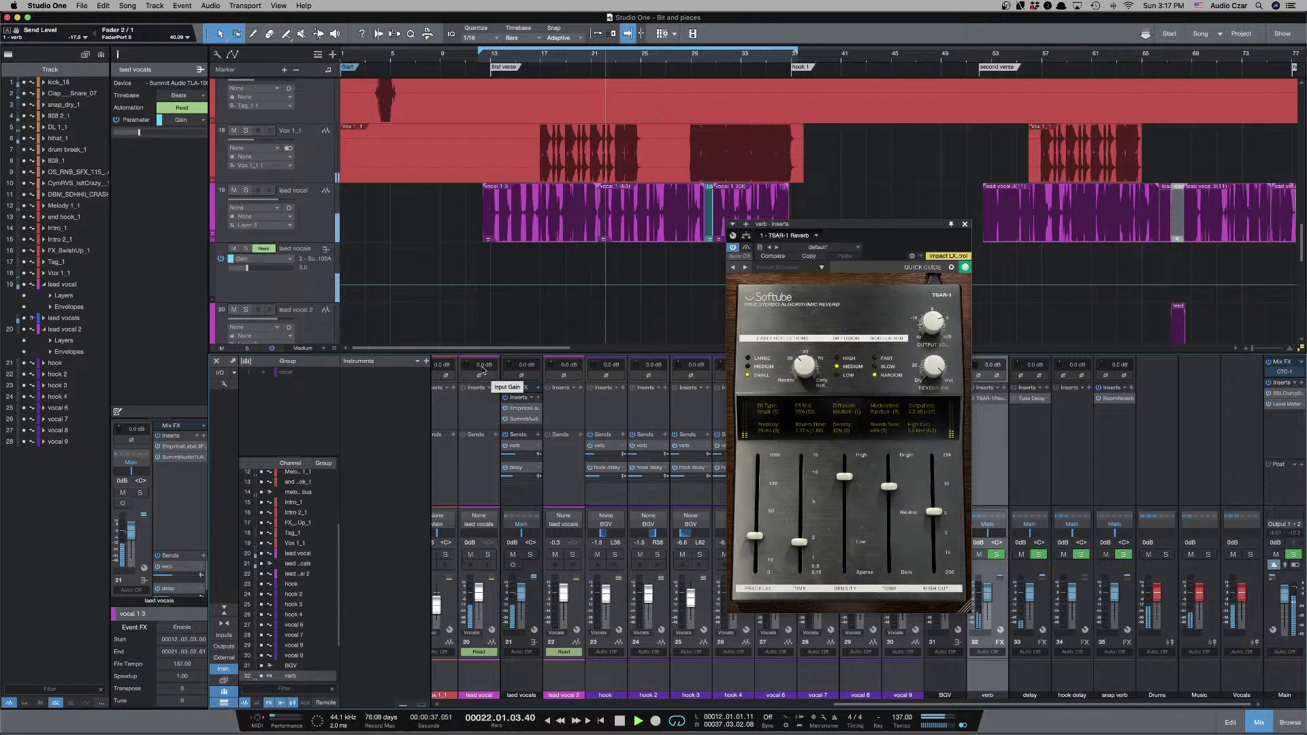
# Shorten the TSAR-1 Reverb's time to 1.50 s during verse playback, stop the song and close the reverb window.
pyautogui.press('e')
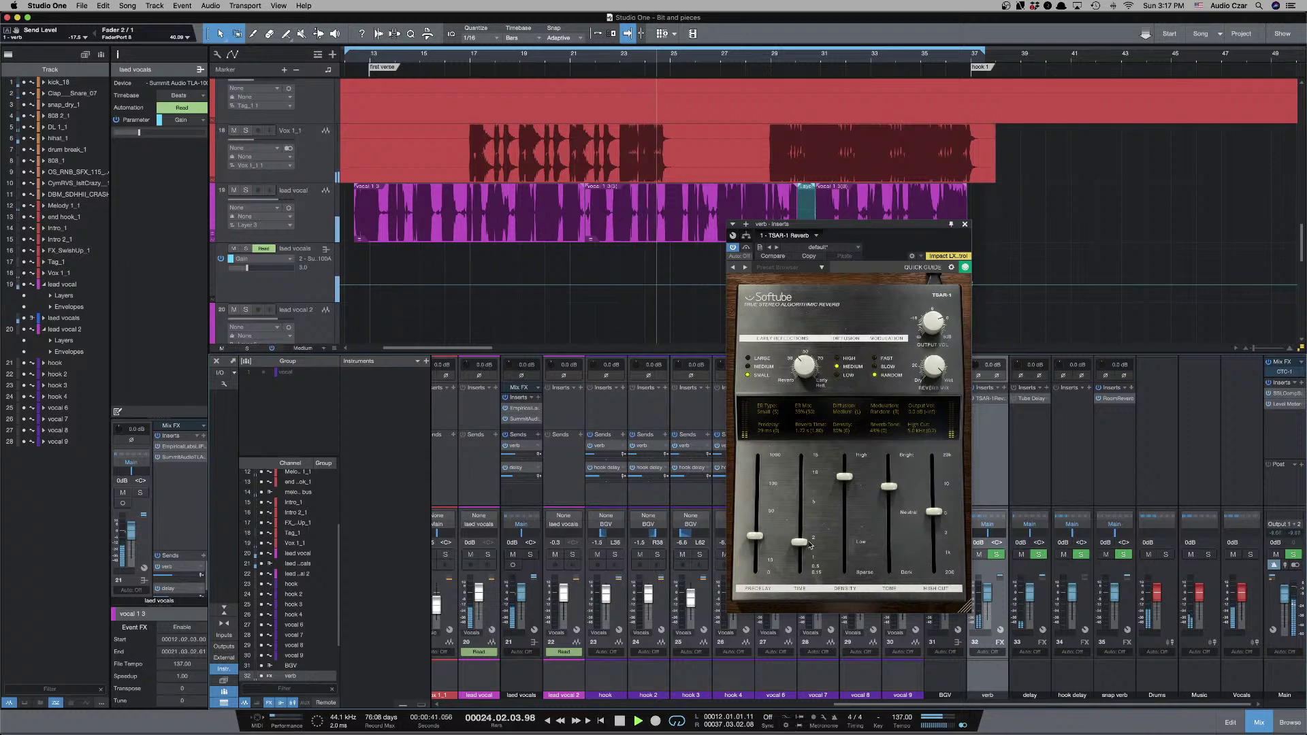
pyautogui.moveTo(799, 542); pyautogui.dragTo(799, 546)
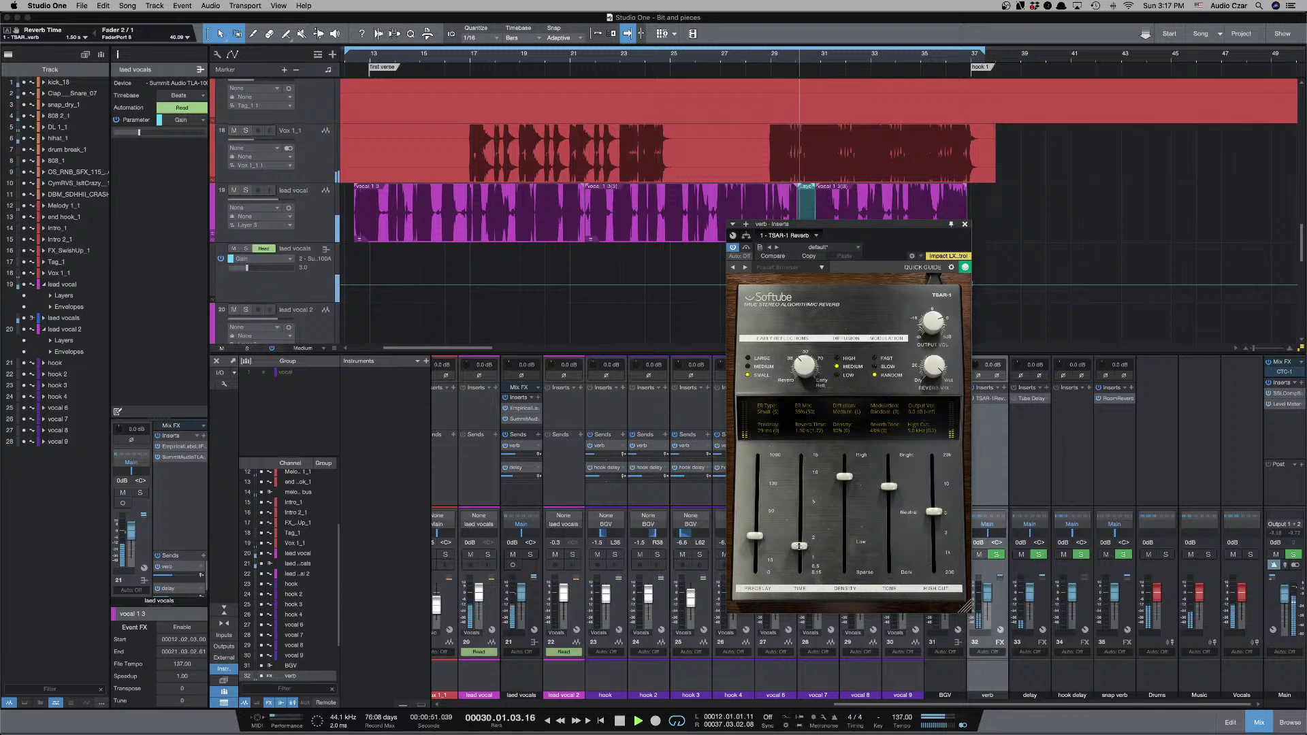
pyautogui.press('e')
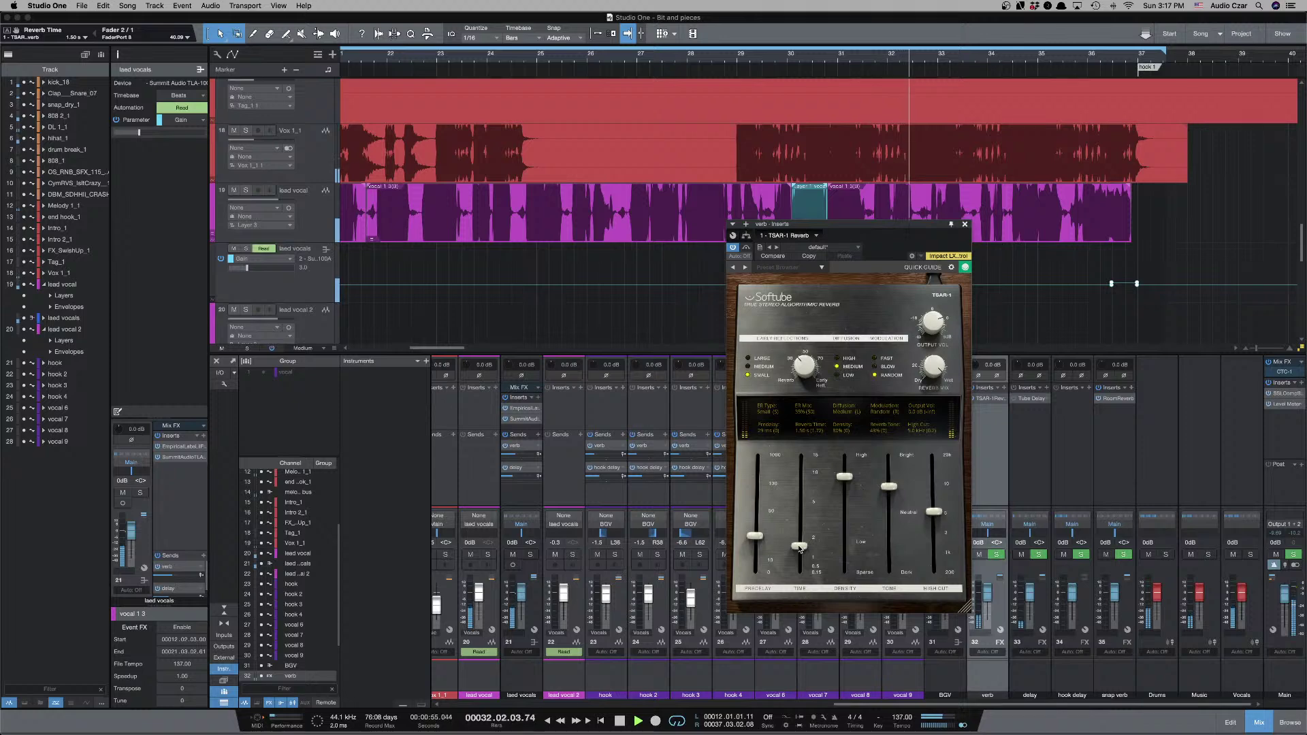
pyautogui.press('space')
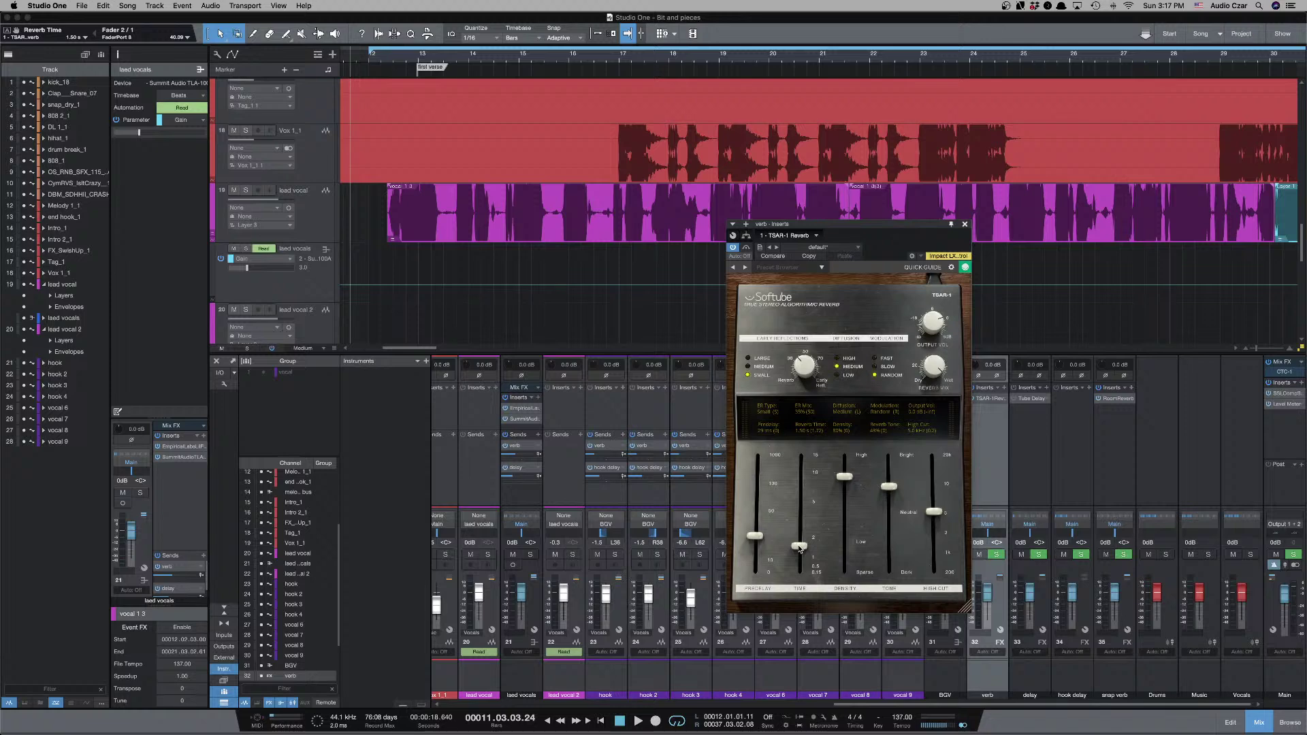
pyautogui.click(965, 225)
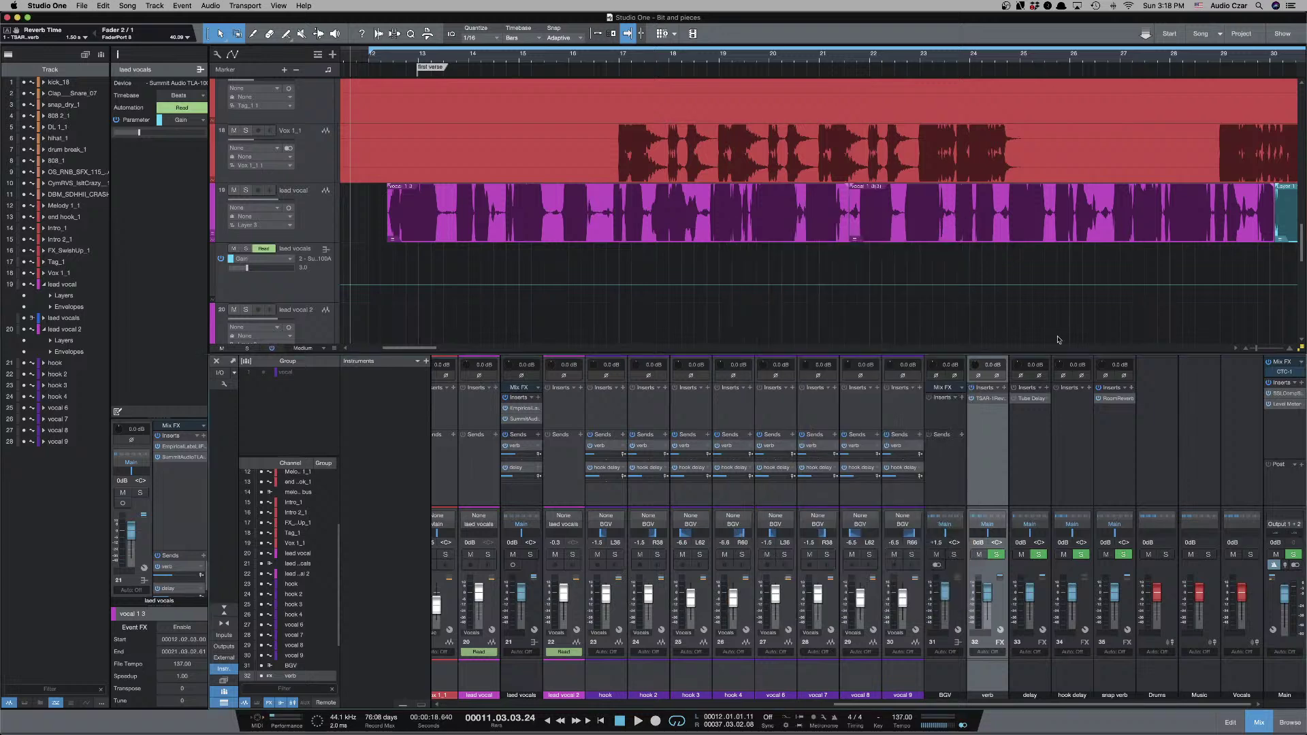
# Open the delay channel's Tube Delay, play the verse with its window clear of the lead vocals bus, and lower that bus's verb send to -19.1 dB.
pyautogui.click(1042, 415)
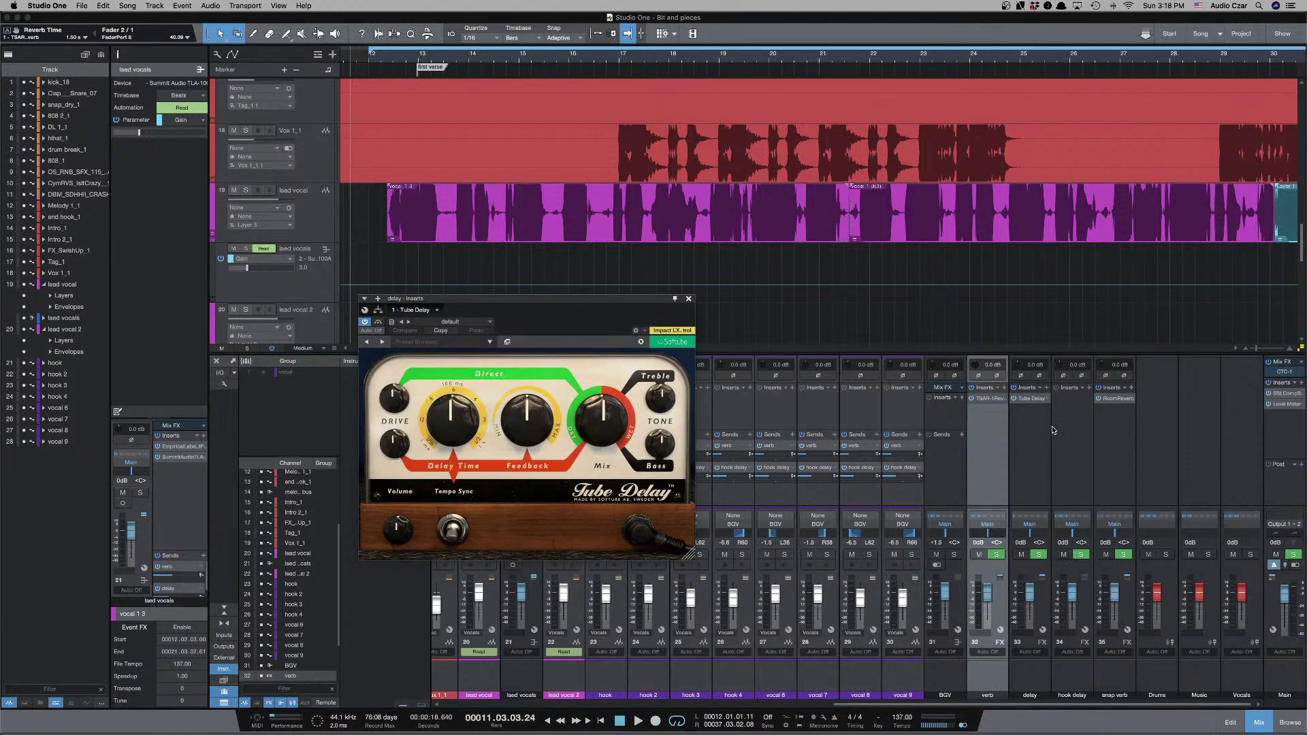
pyautogui.press('space')
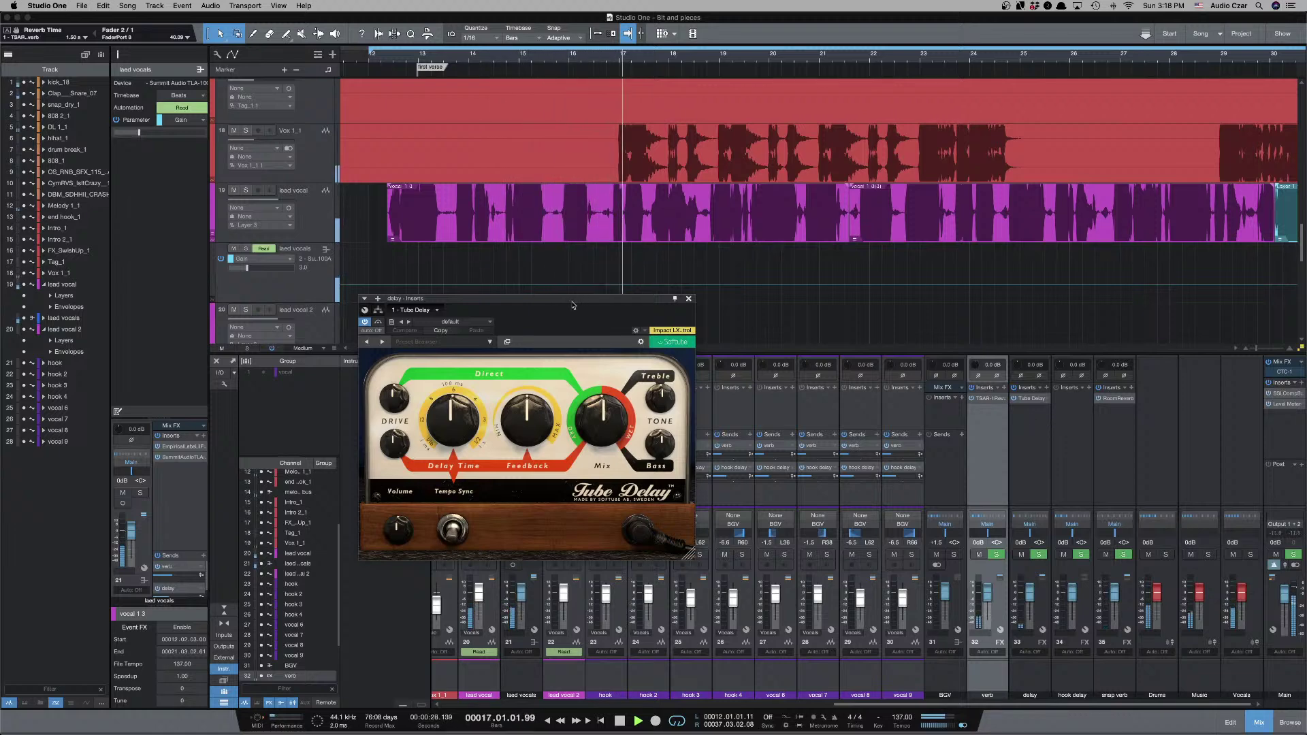
pyautogui.moveTo(613, 306); pyautogui.dragTo(837, 339)
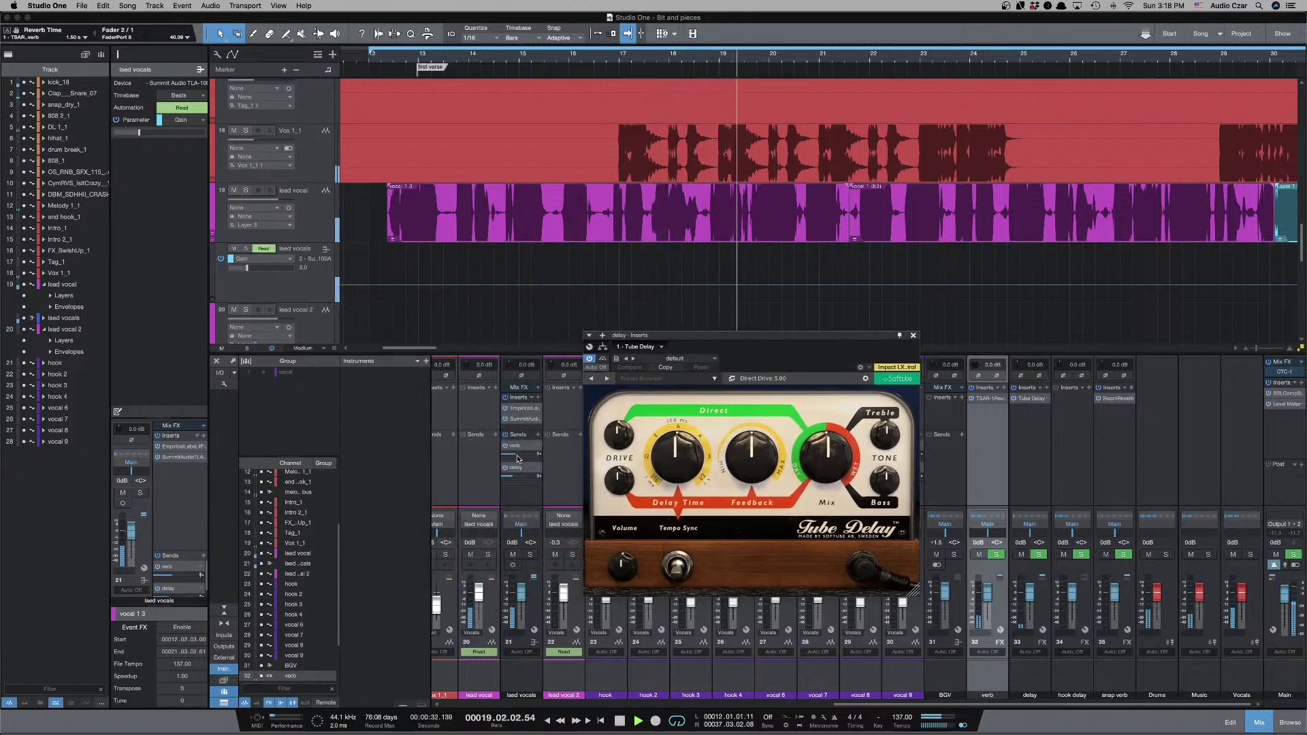
pyautogui.moveTo(515, 457); pyautogui.dragTo(501, 457)
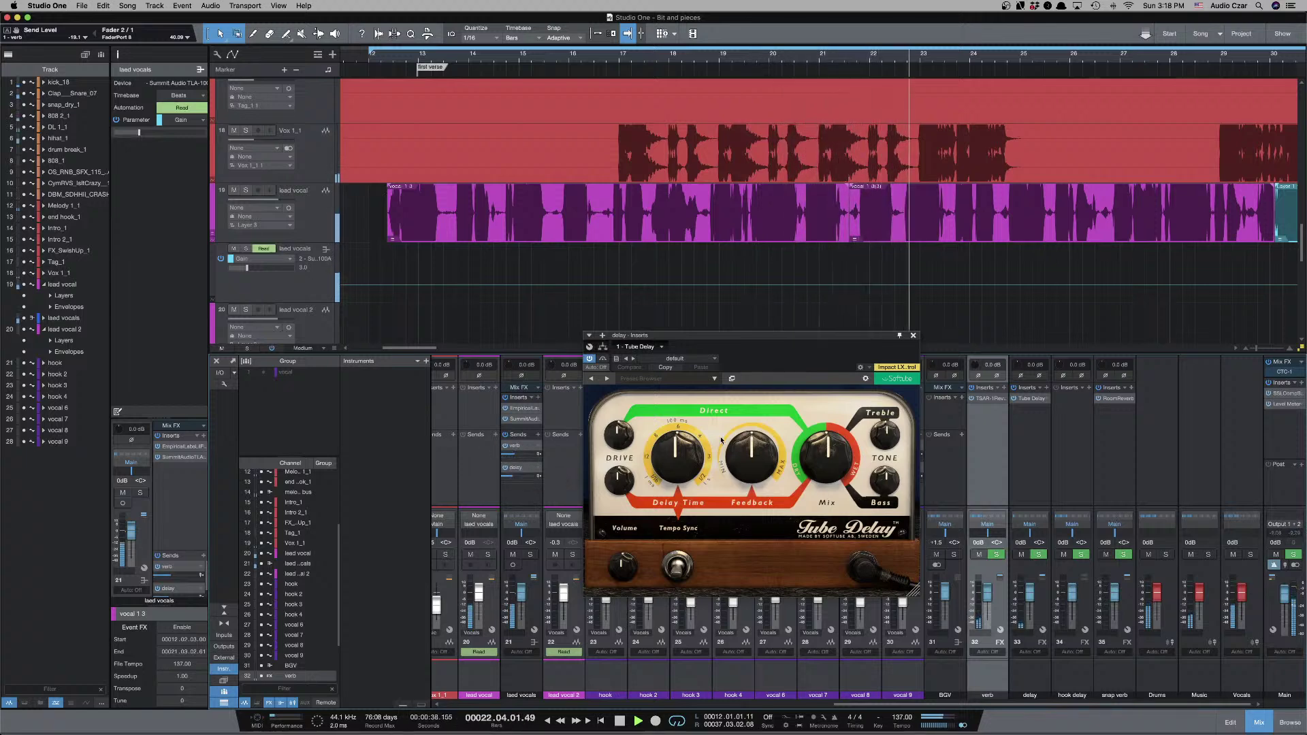
# Switch the Tube Delay to tempo sync with a delay time of 4.0 beats/bar, a 100% mix and 40% feedback.
pyautogui.click(677, 566)
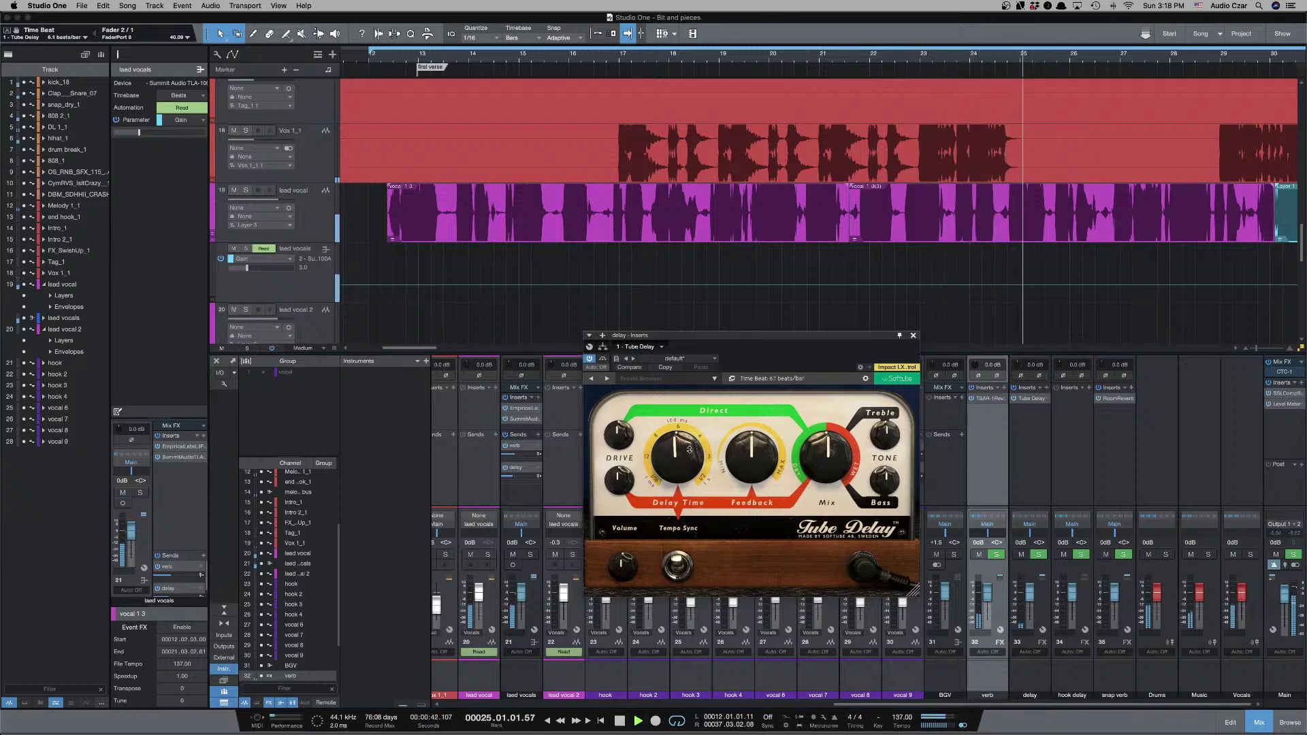
pyautogui.moveTo(681, 452); pyautogui.dragTo(679, 440)
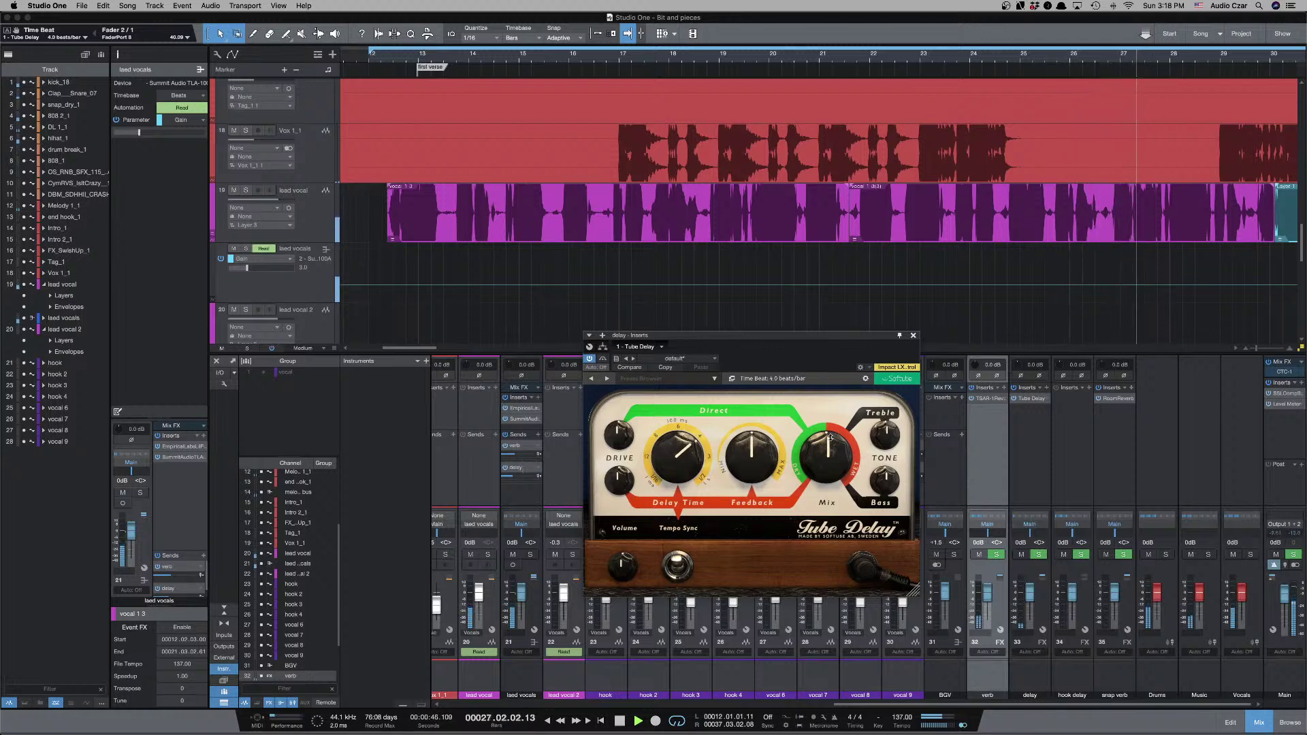
pyautogui.moveTo(828, 452); pyautogui.dragTo(826, 382)
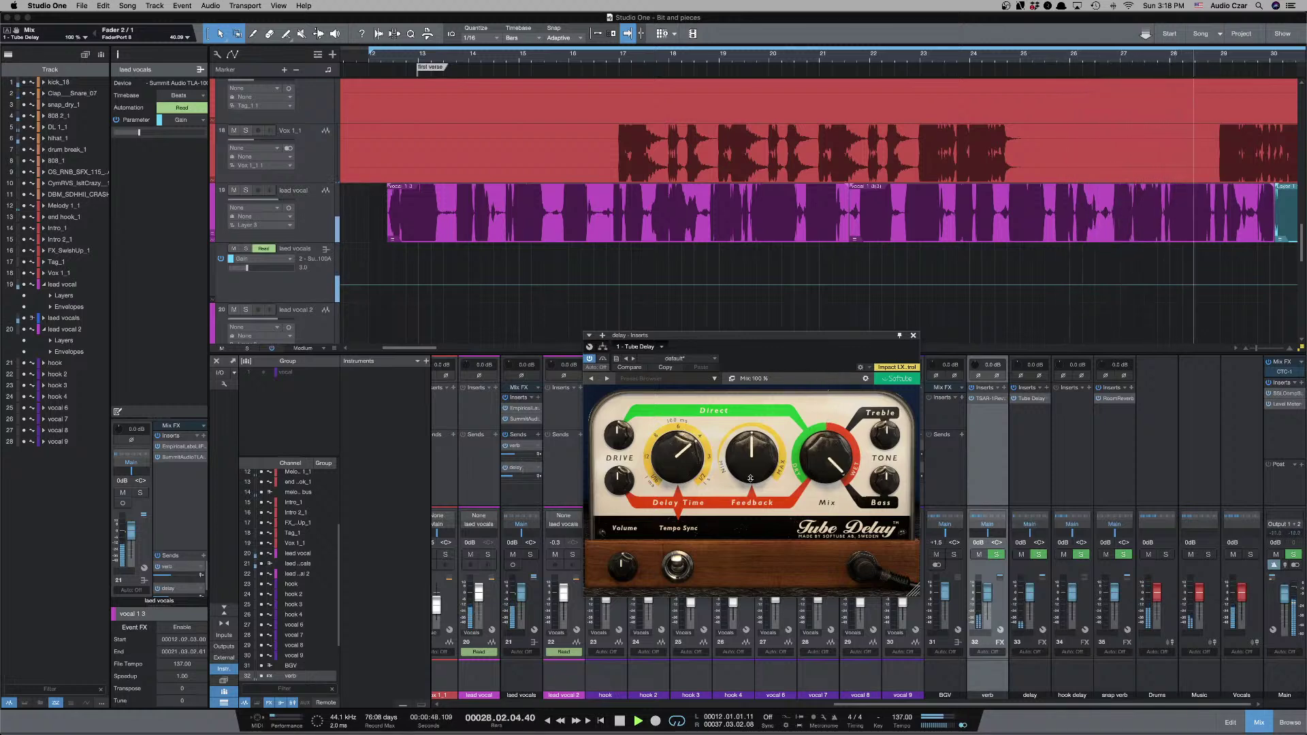
pyautogui.moveTo(750, 472); pyautogui.dragTo(749, 484)
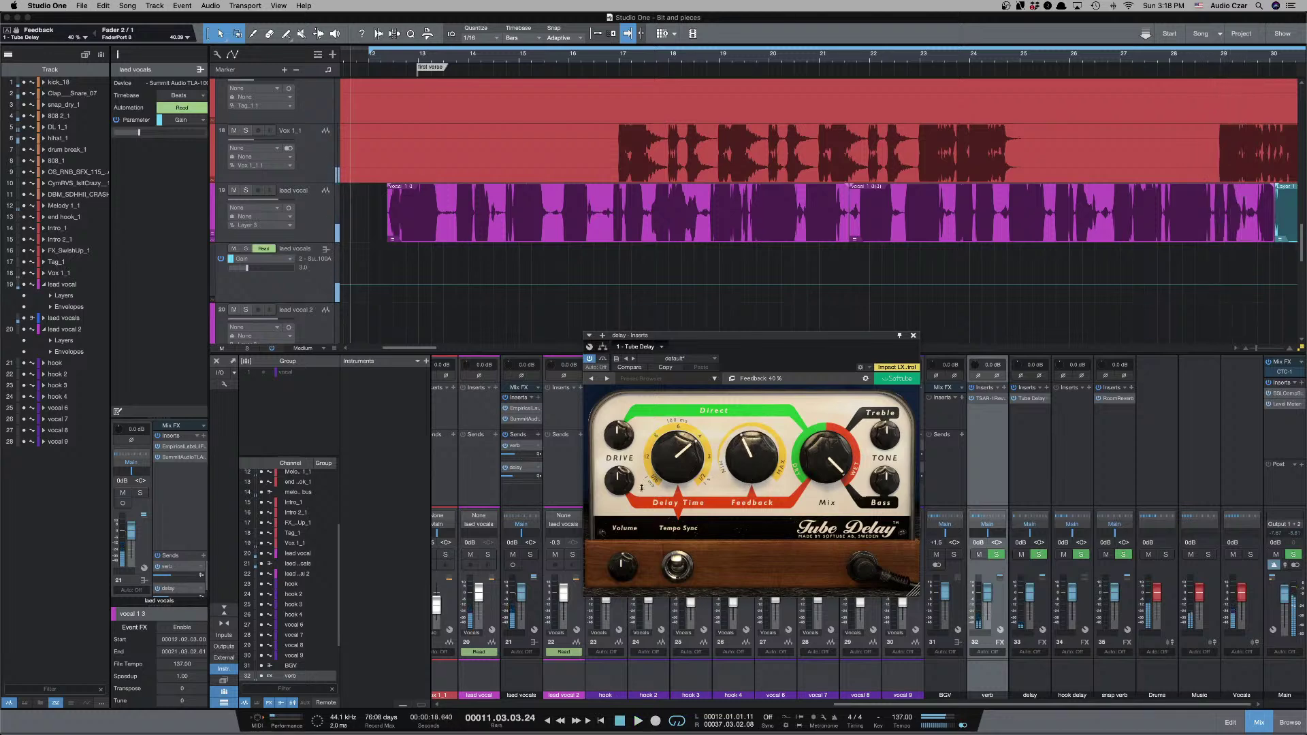
# Set the lead vocals bus's delay send to about -15.8 dB, fine-tune the Tube Delay's delay drive and treble during playback, and close its window.
pyautogui.moveTo(513, 477); pyautogui.dragTo(518, 480)
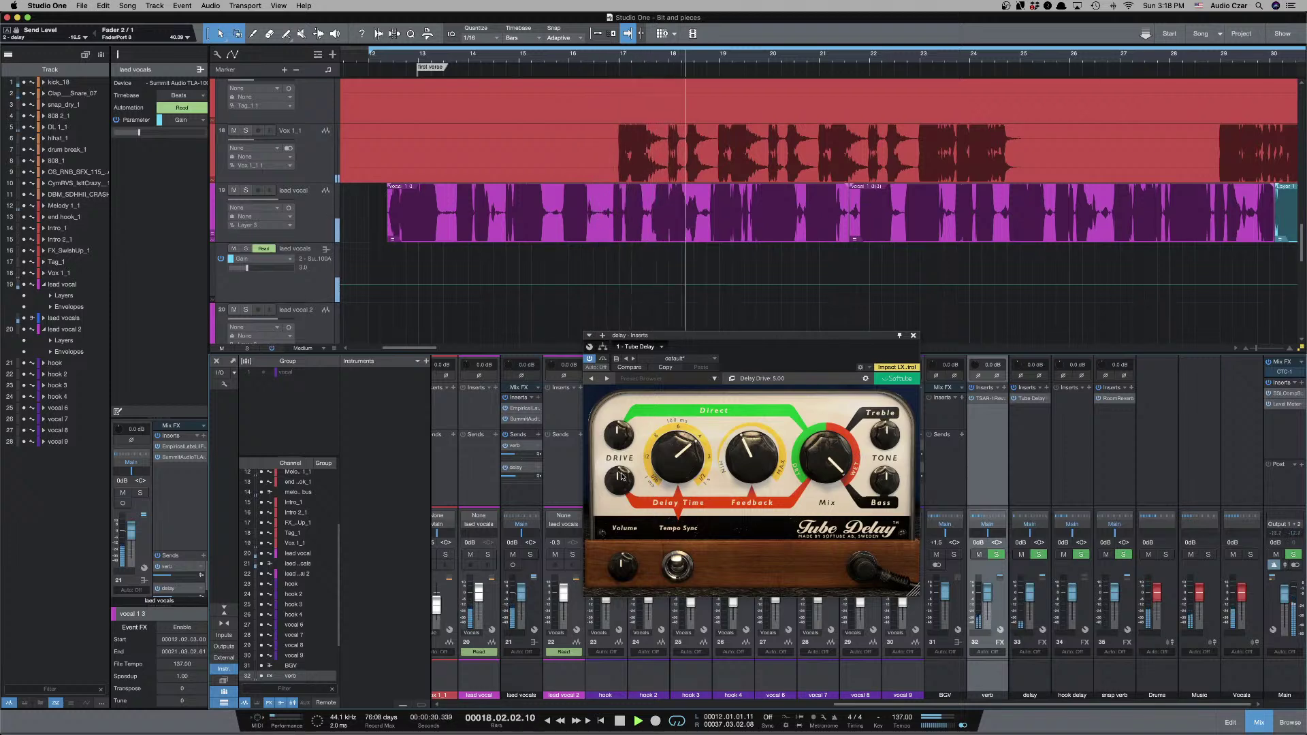
pyautogui.moveTo(623, 471); pyautogui.dragTo(622, 469)
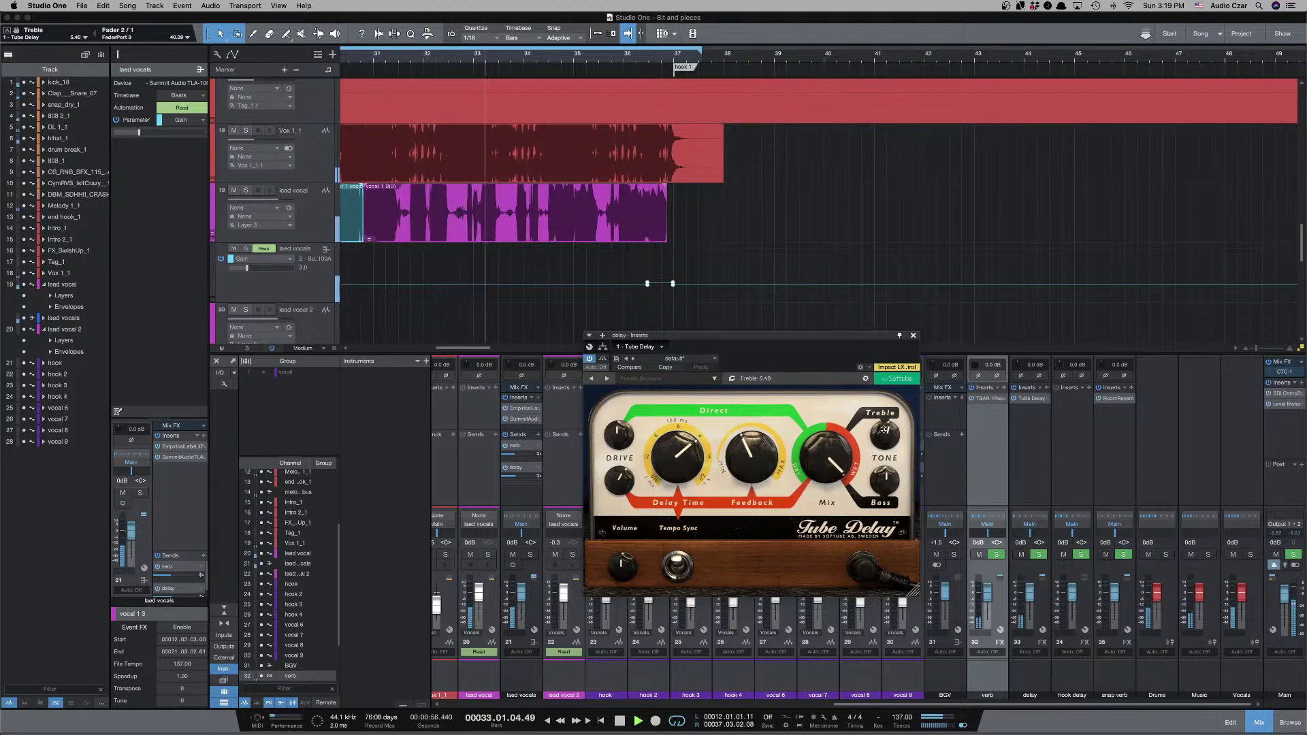
pyautogui.moveTo(884, 436); pyautogui.dragTo(883, 427)
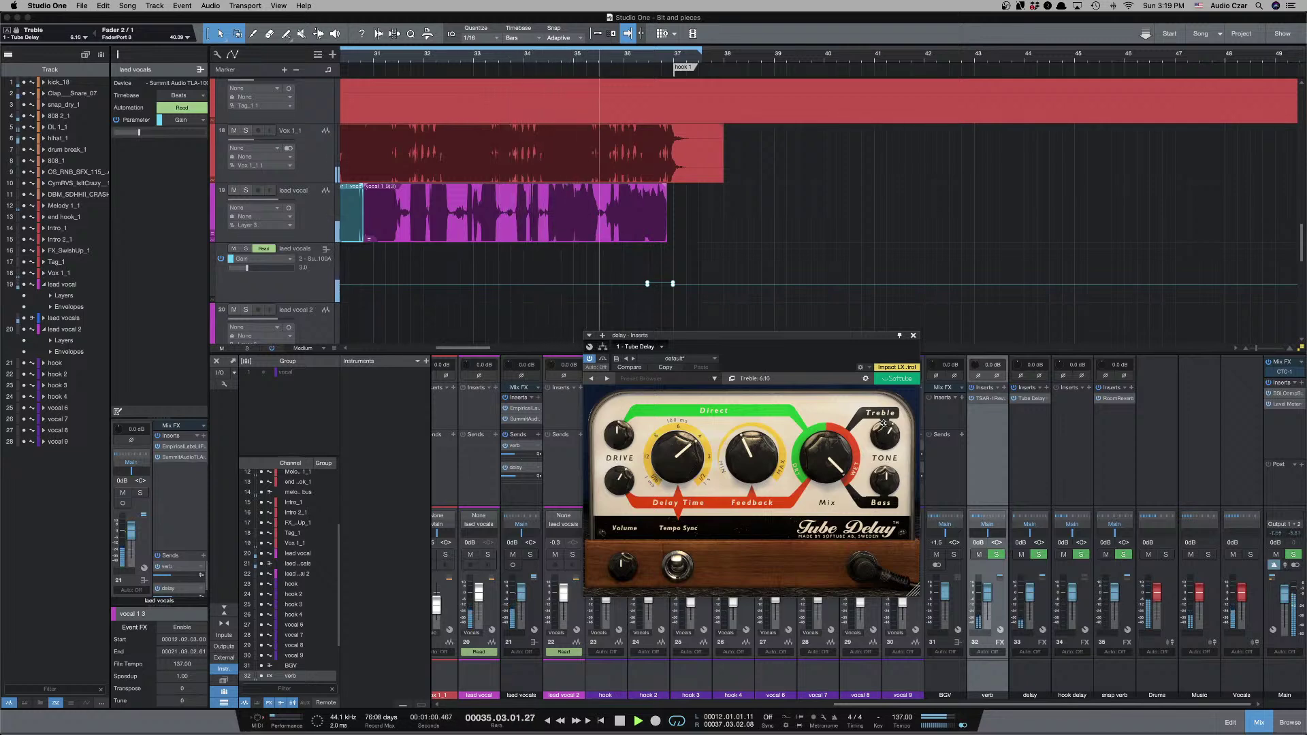
pyautogui.press('space')
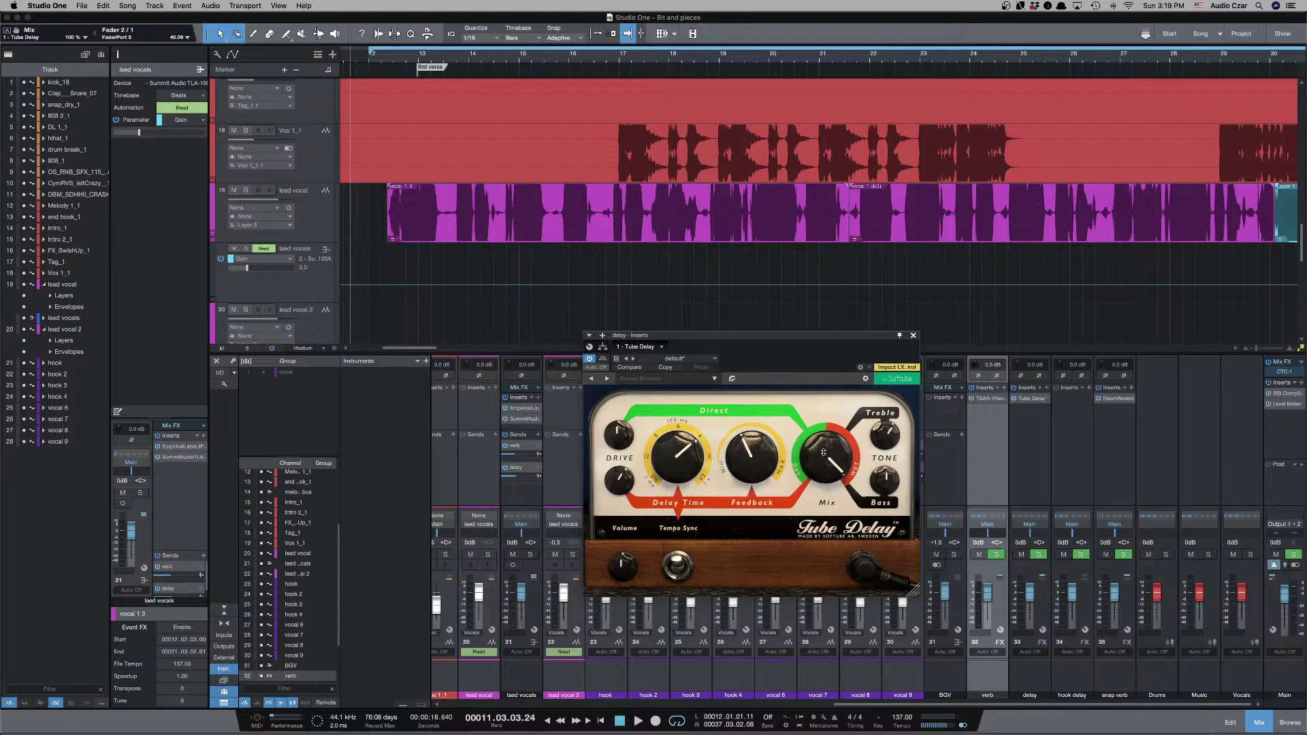
pyautogui.click(913, 336)
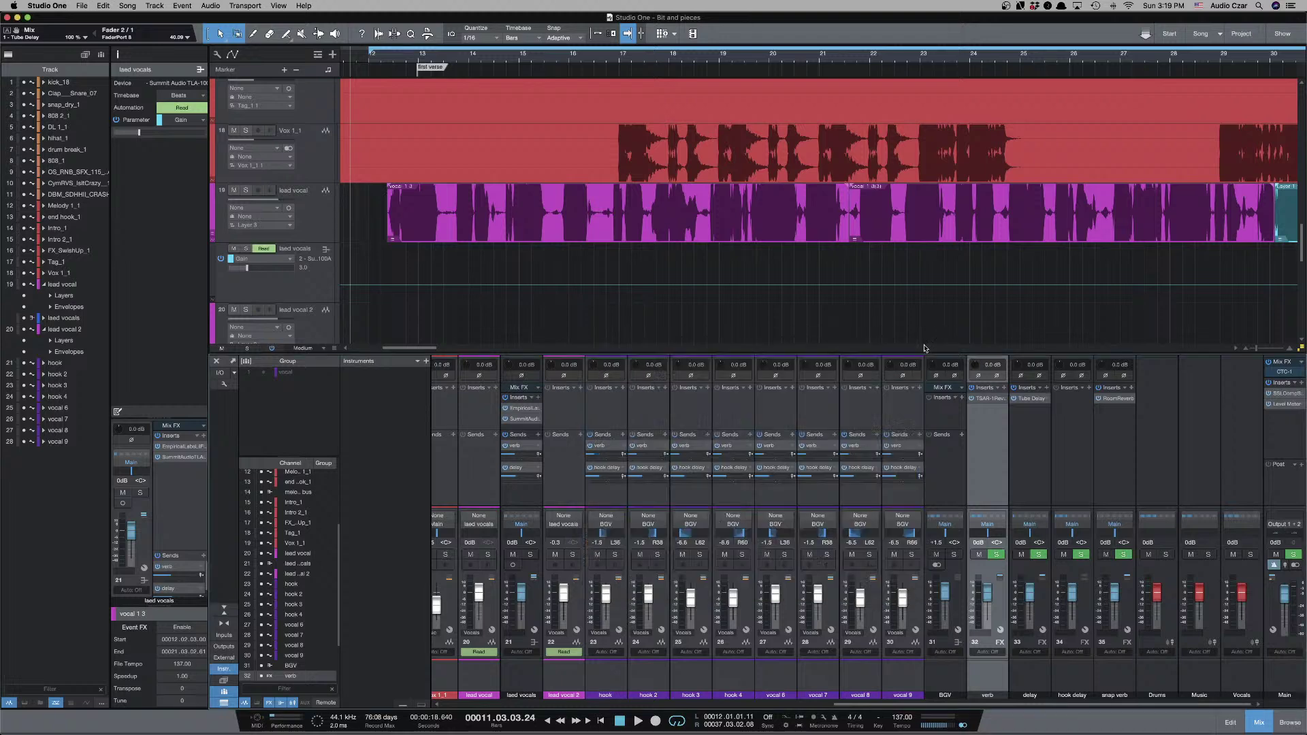
# Insert a Pro EQ on the delay effects channel with its low cut enabled at 299 Hz.
pyautogui.click(1045, 388)
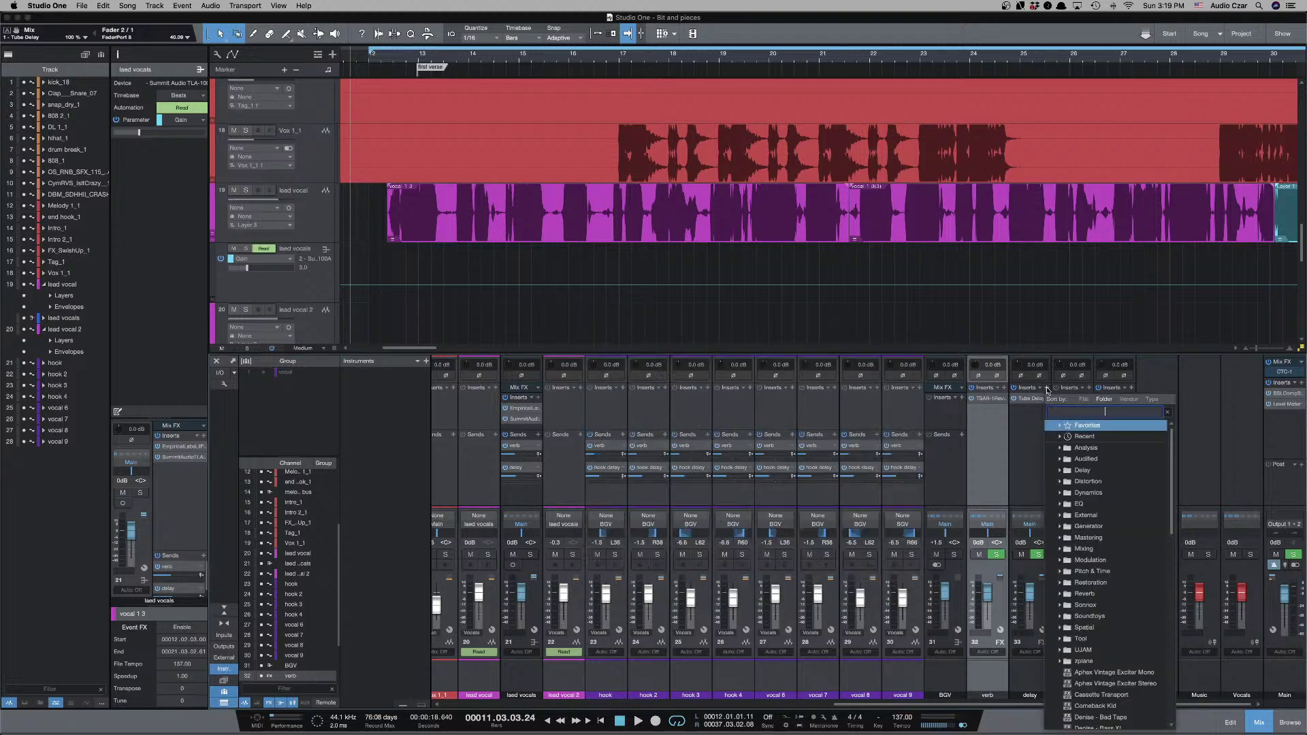
pyautogui.write('pro')
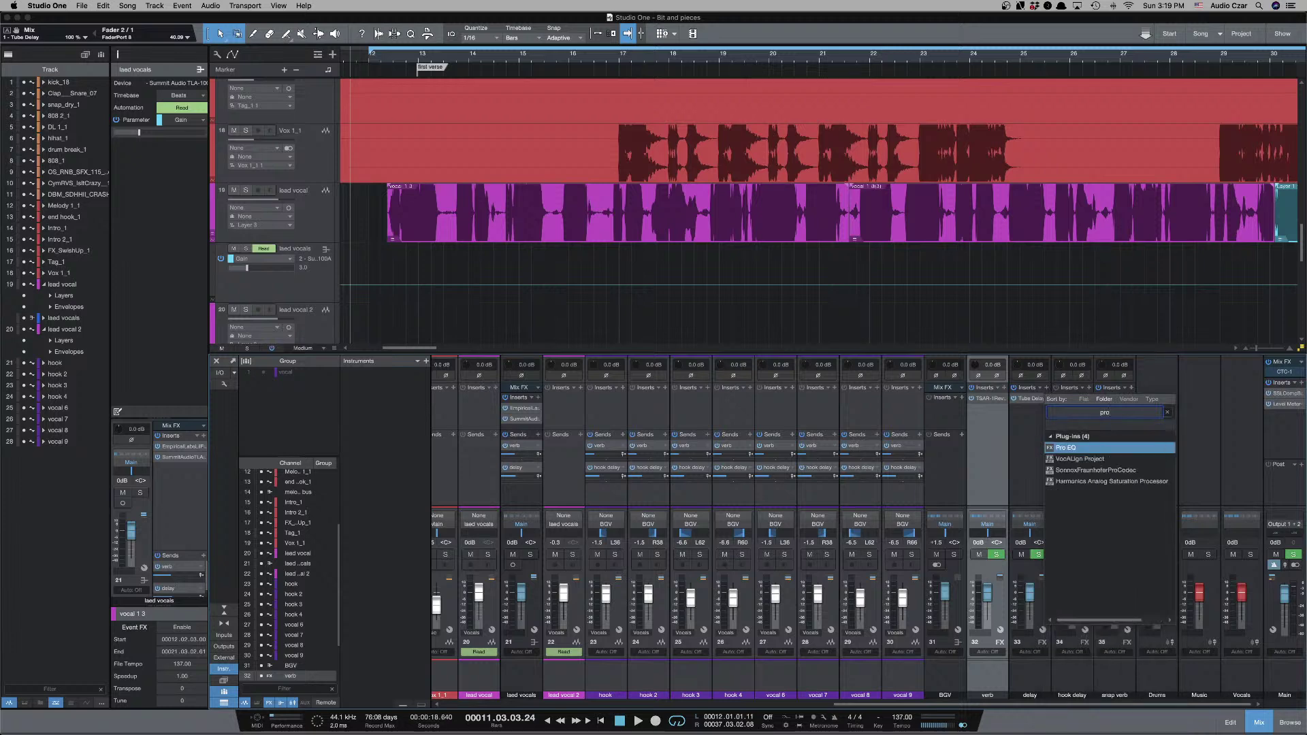
pyautogui.press('Return')
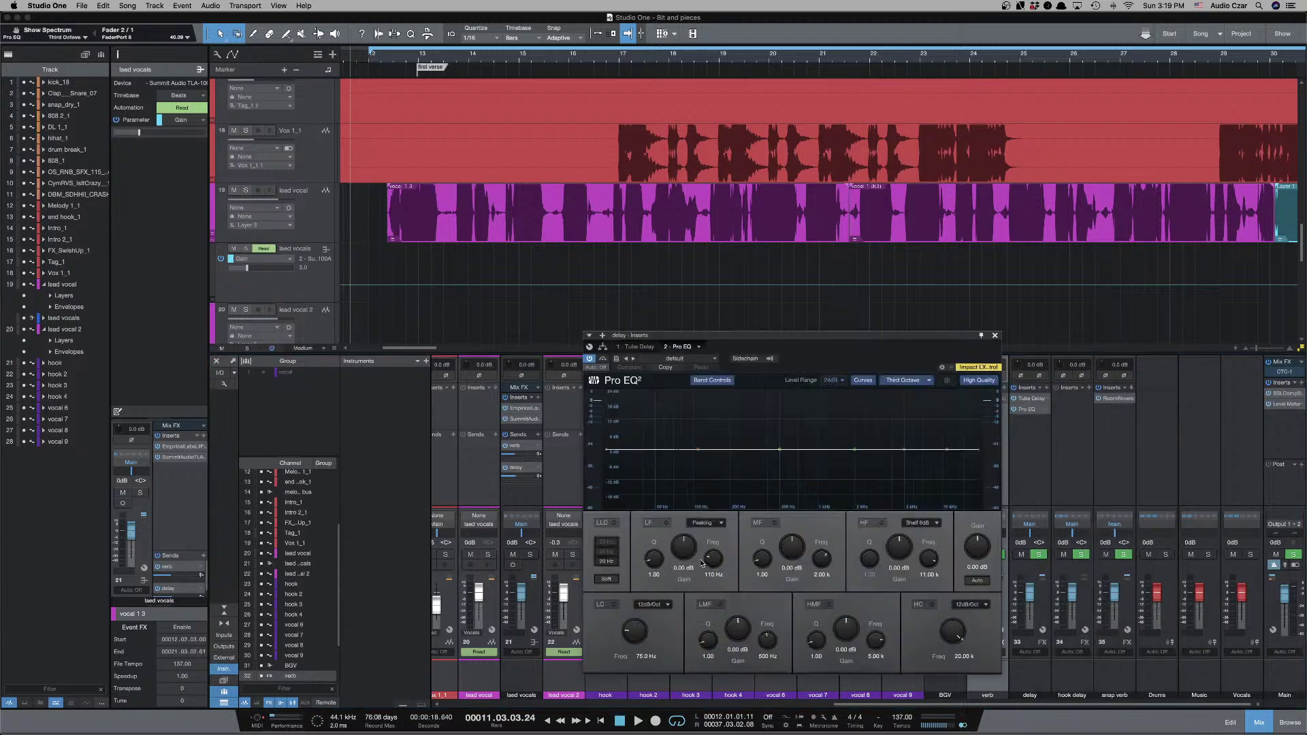
pyautogui.click(608, 605)
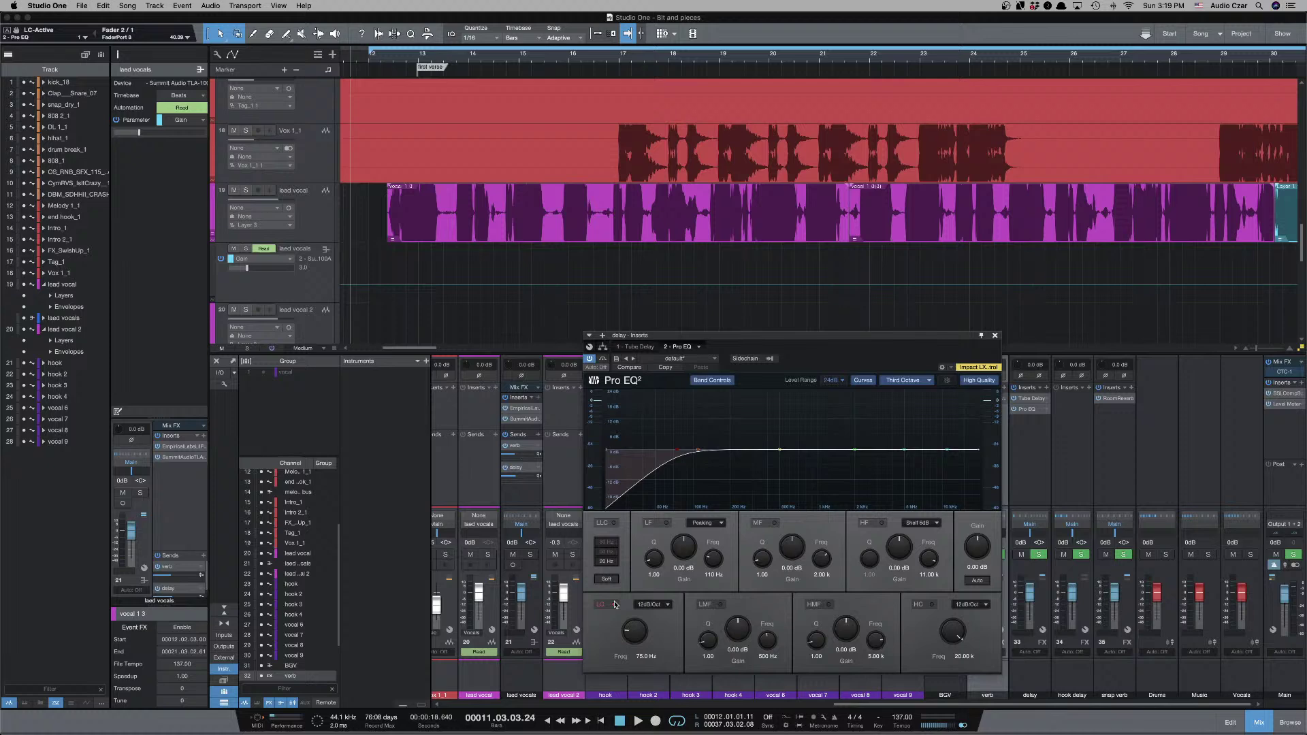
pyautogui.moveTo(635, 629); pyautogui.dragTo(638, 605)
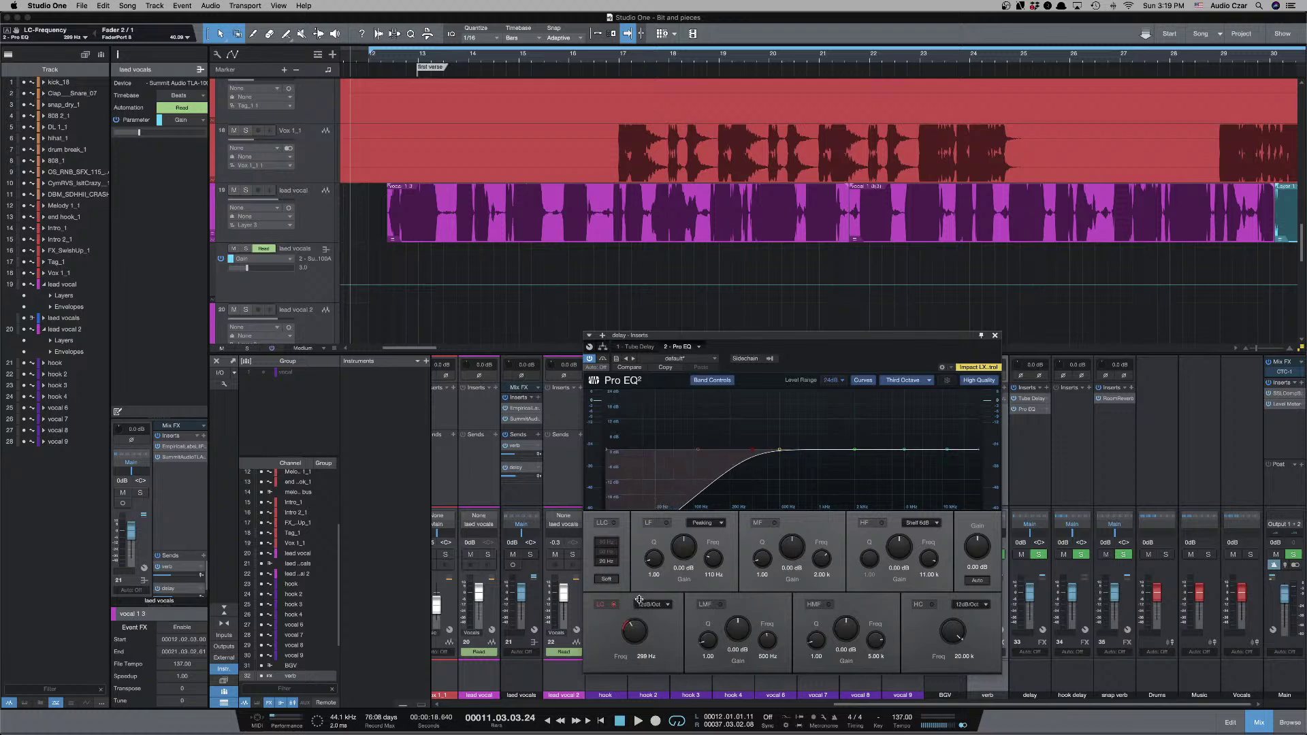
pyautogui.click(995, 335)
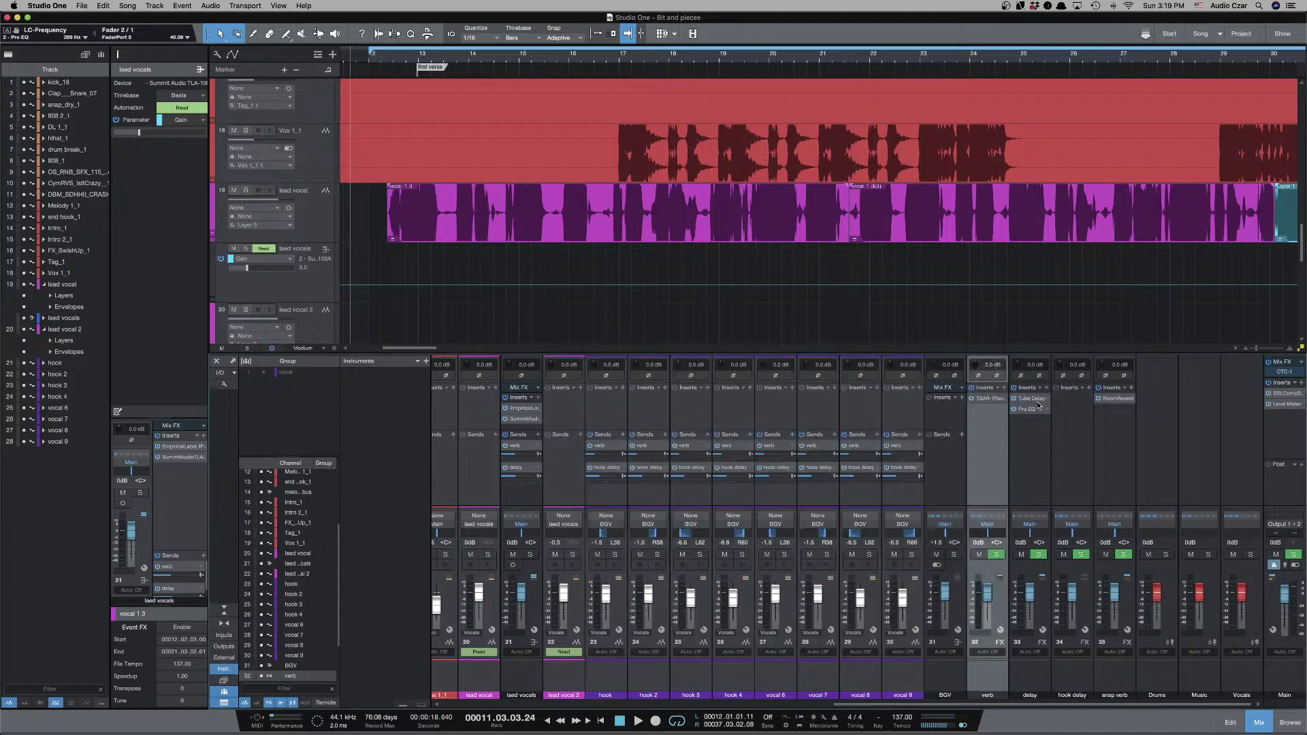
# Move the Pro EQ ahead of the Tube Delay on the delay channel and play the first verse to check the result.
pyautogui.moveTo(1034, 403); pyautogui.dragTo(1034, 400)
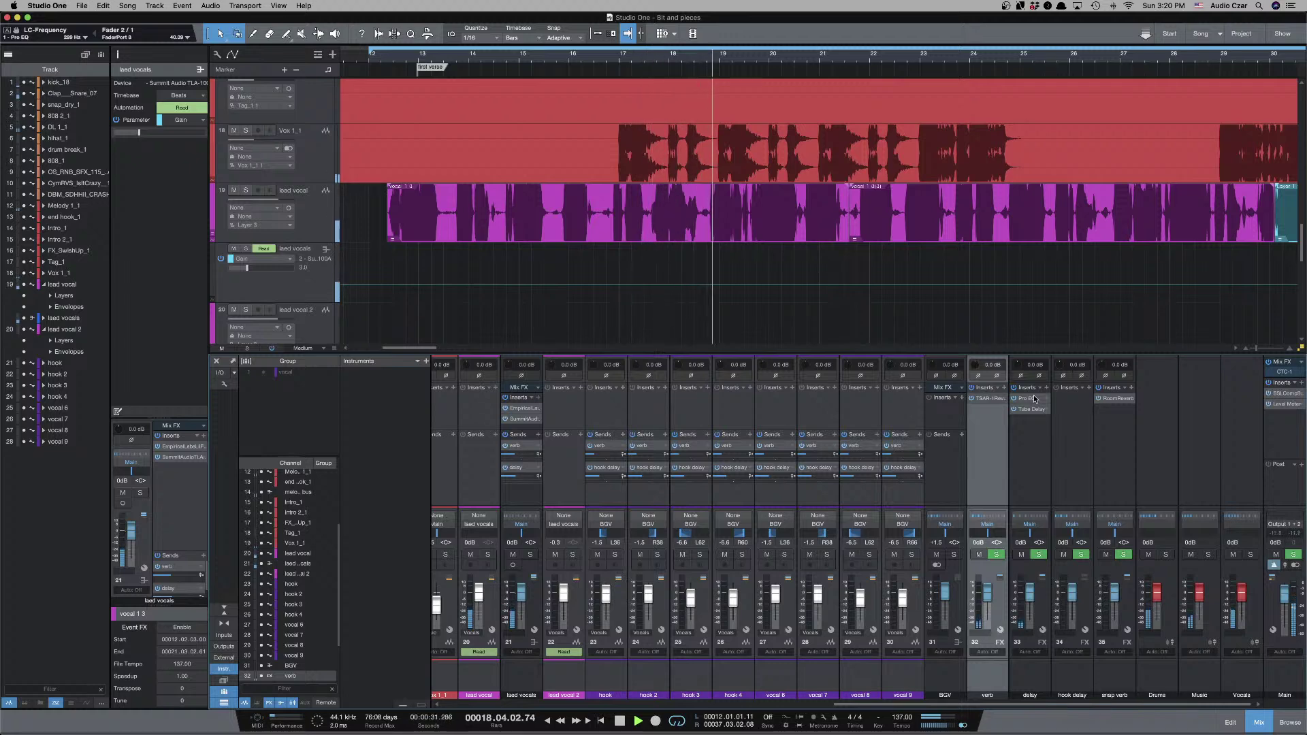
pyautogui.press('w')
pyautogui.press('w')
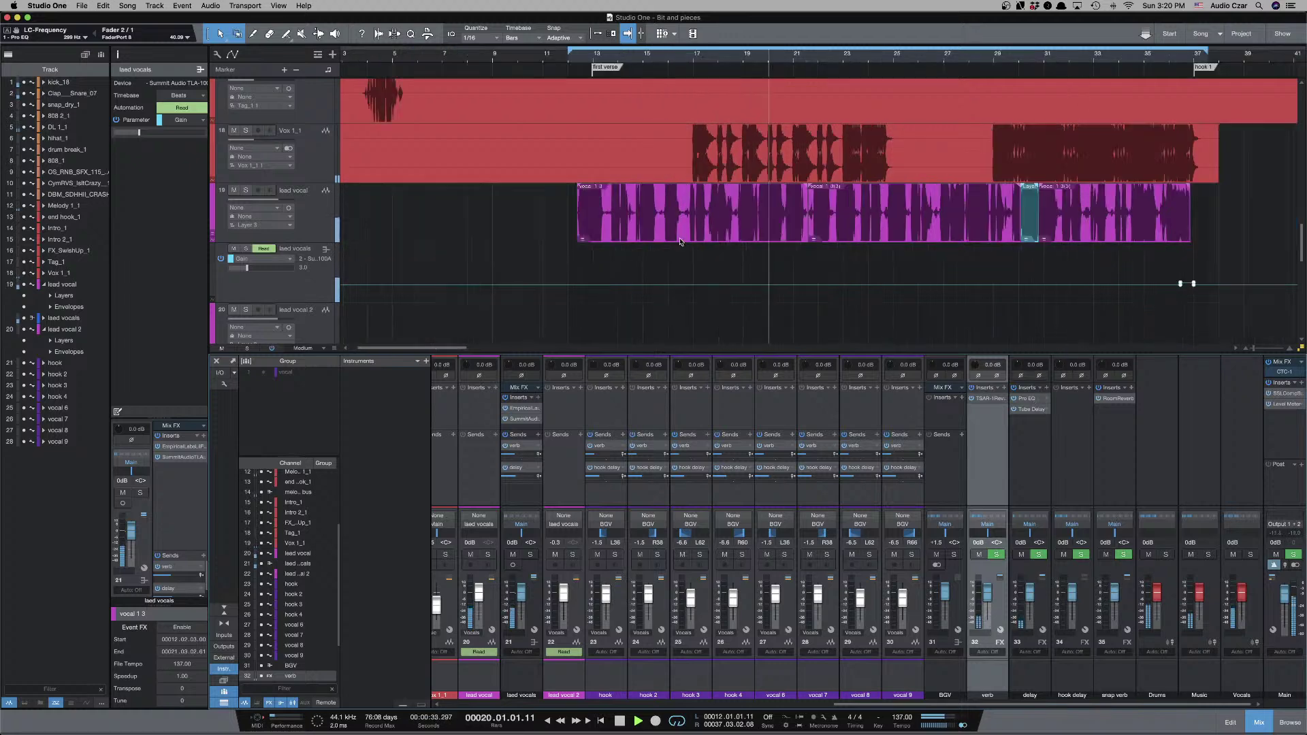
pyautogui.hotkey('shift', 'w')
pyautogui.hotkey('shift', 'w')
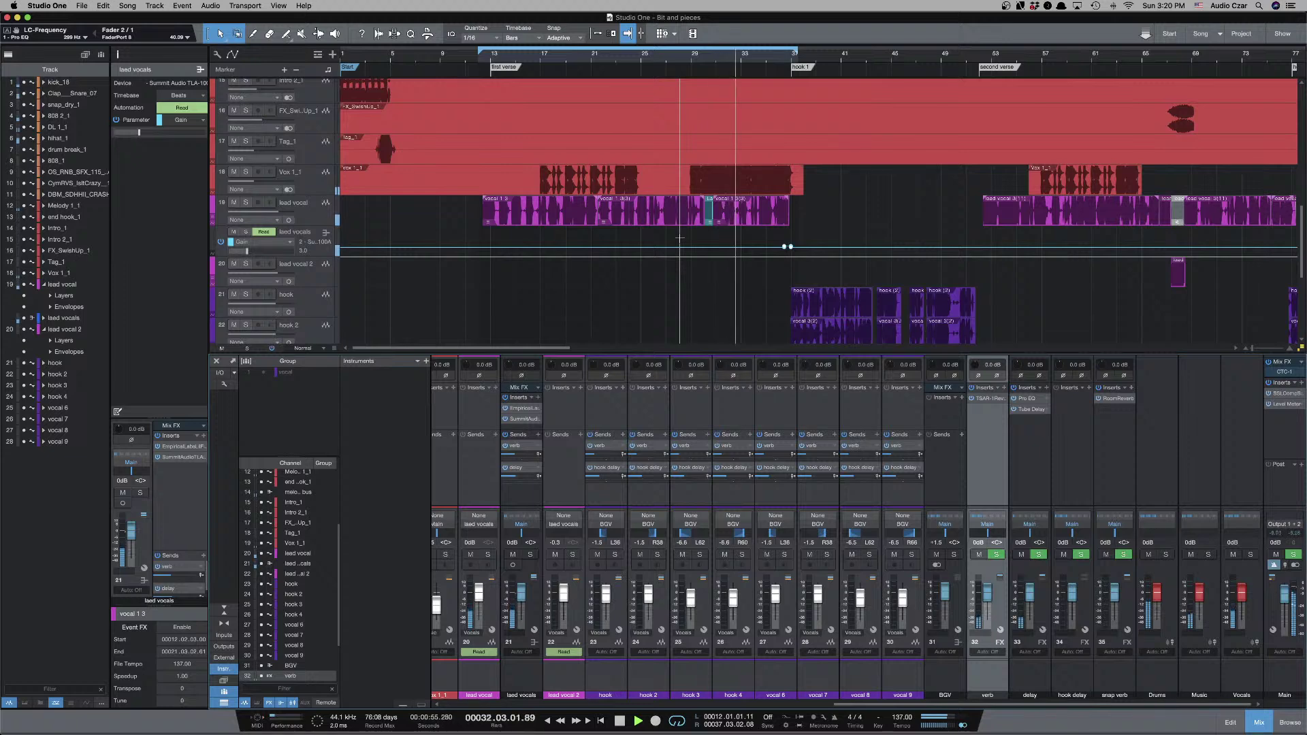
pyautogui.press('space')
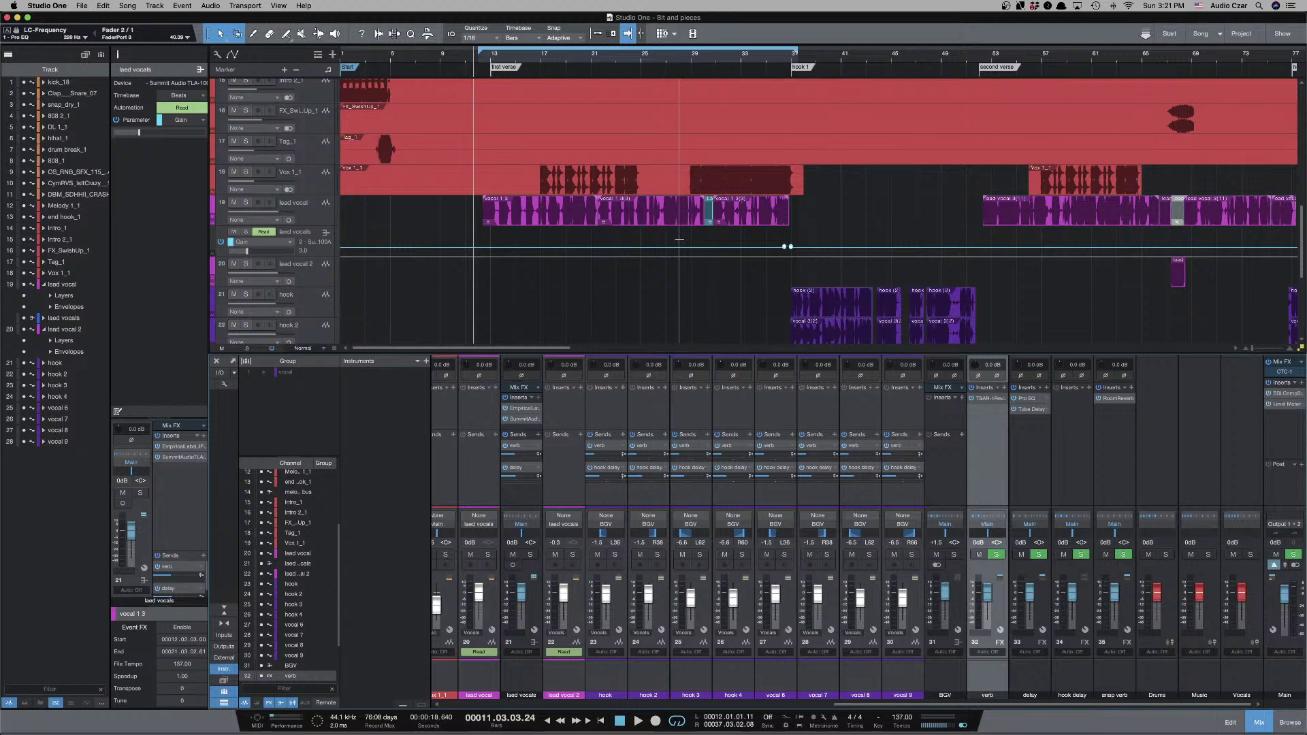
pyautogui.scroll(-1, 719, 281)
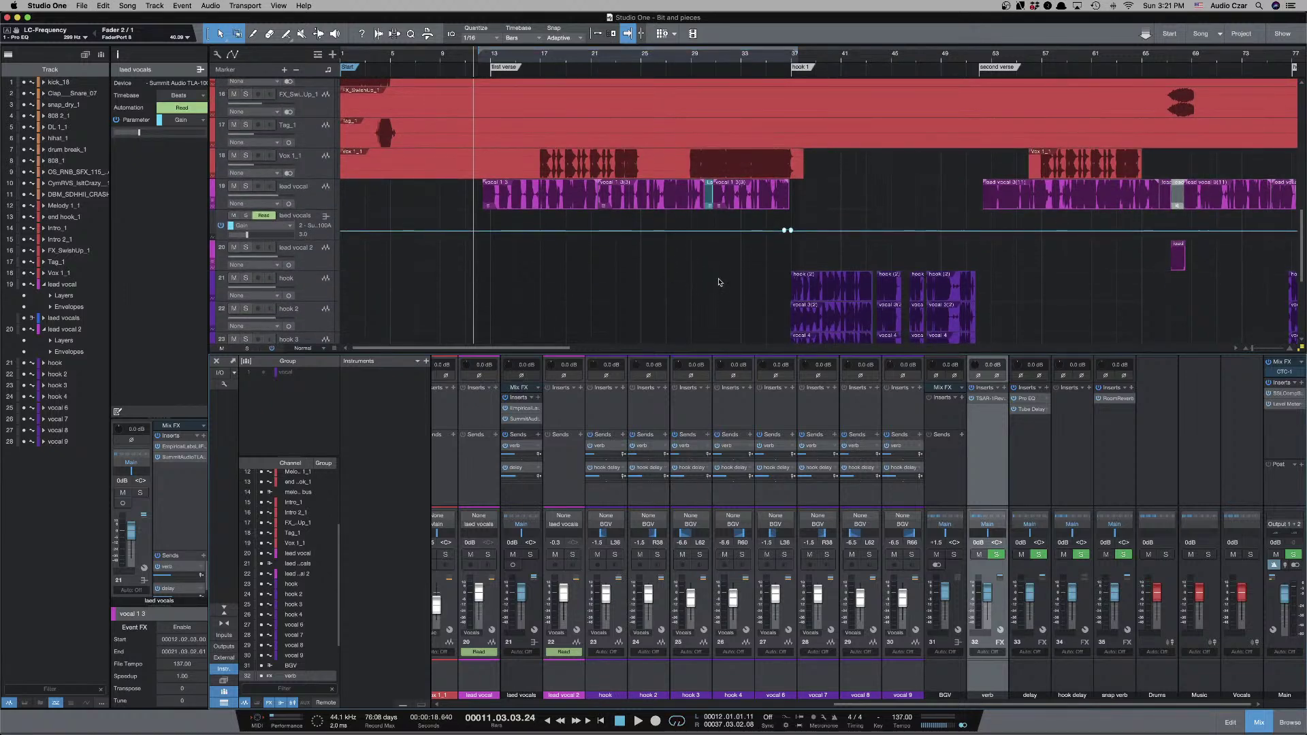
# Solo the Vox_1_1 track and play its first-verse part from just before bar 17.
pyautogui.click(321, 172)
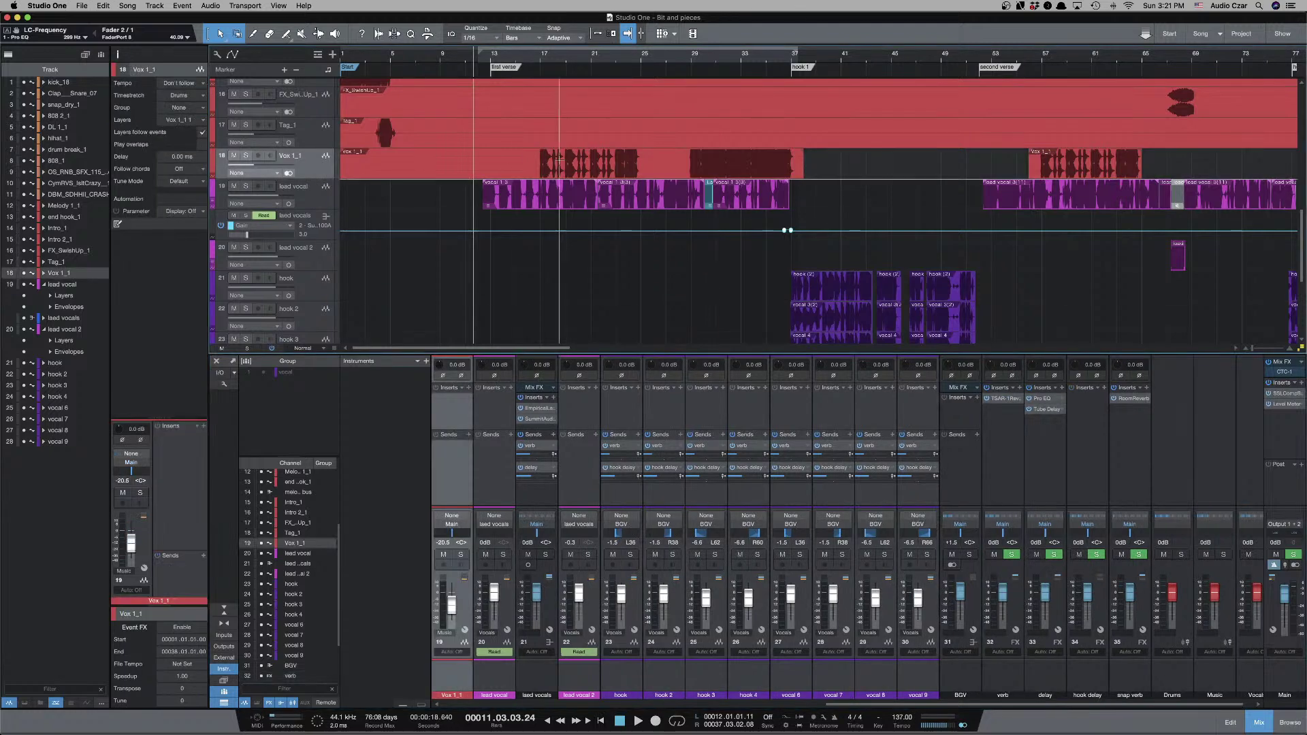
pyautogui.press('e')
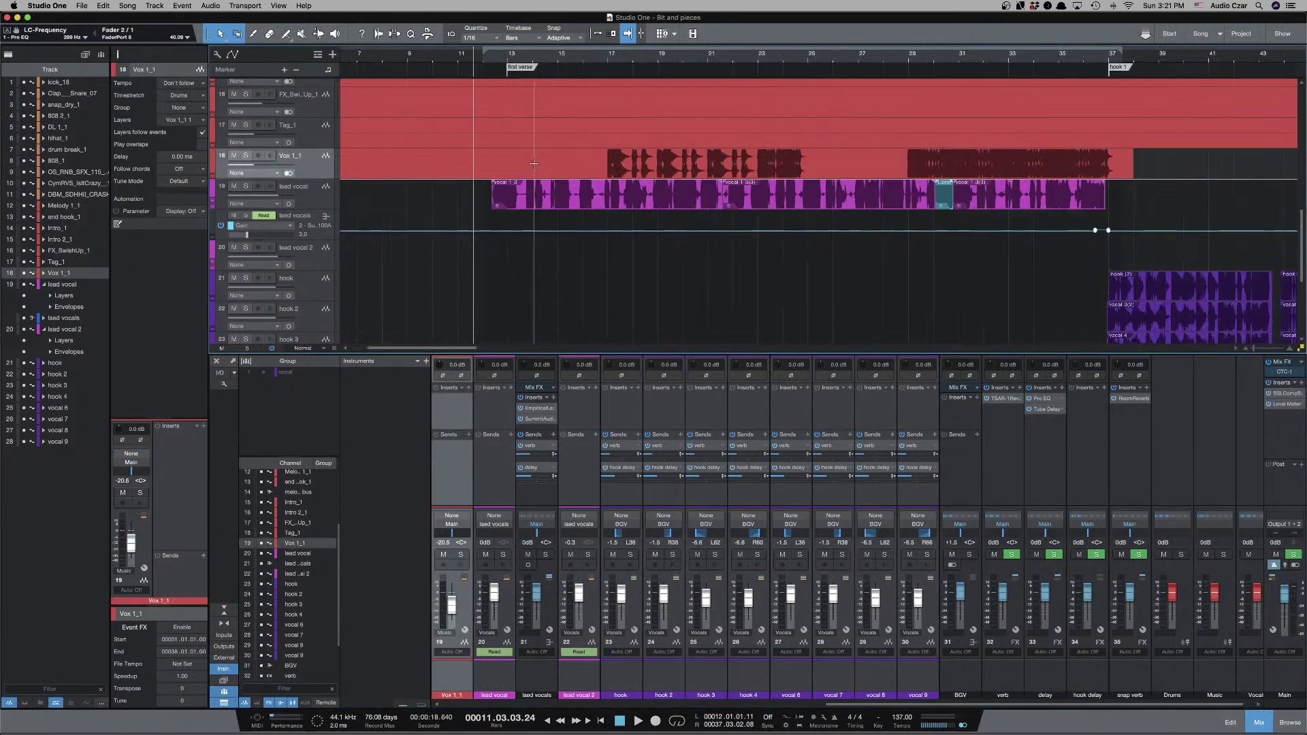
pyautogui.click(600, 161)
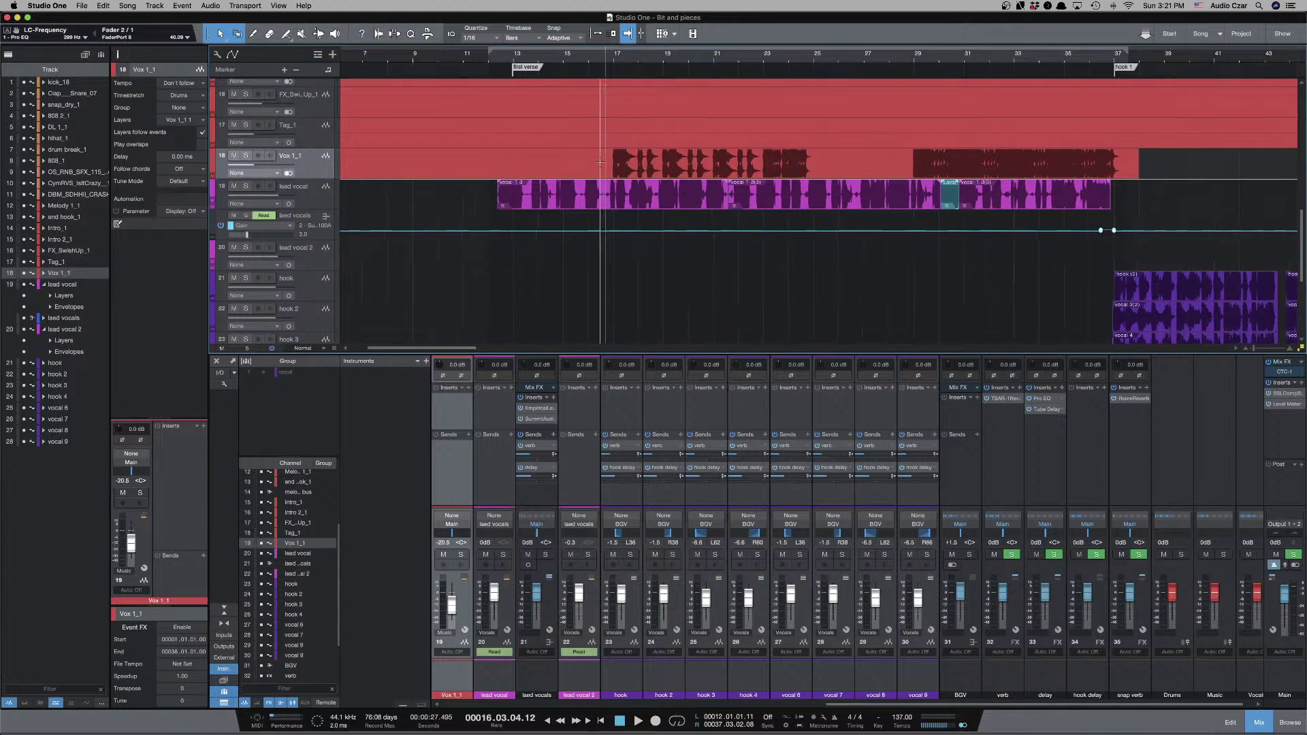
pyautogui.press('space')
pyautogui.click(246, 156)
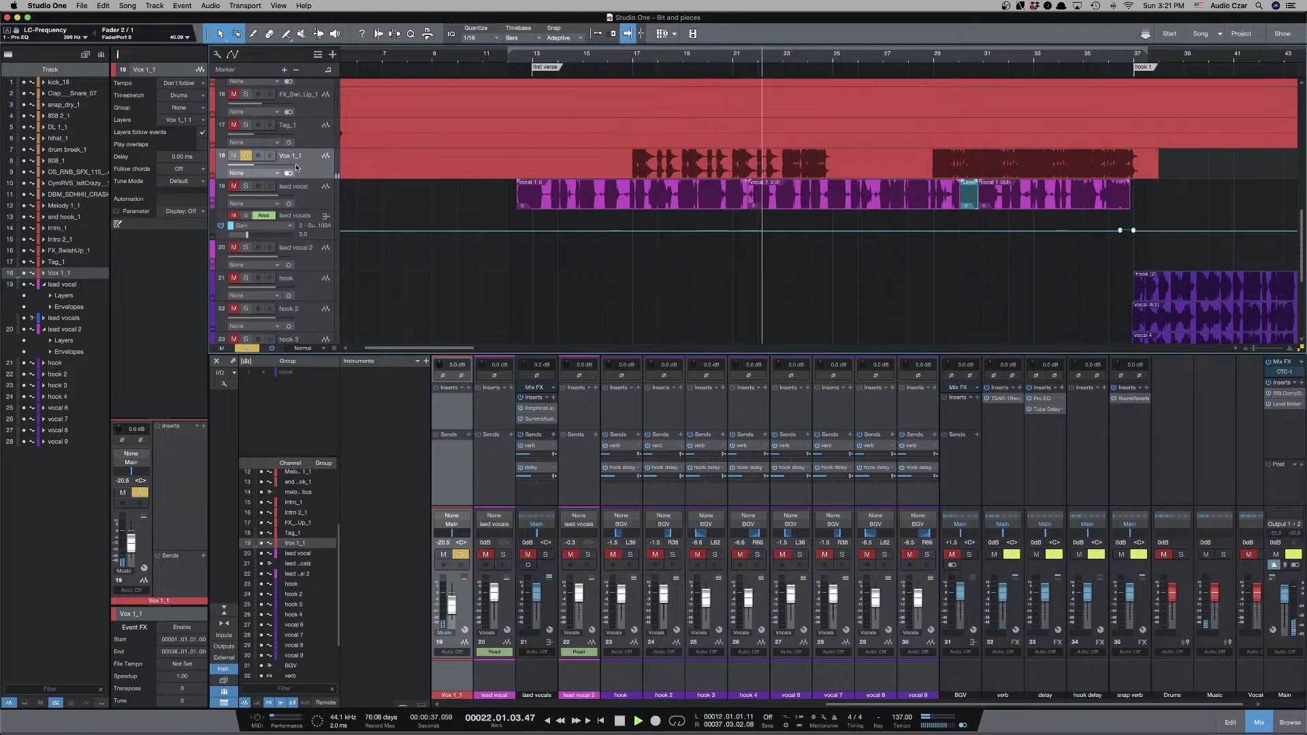
pyautogui.press('space')
pyautogui.scroll(1, 296, 168)
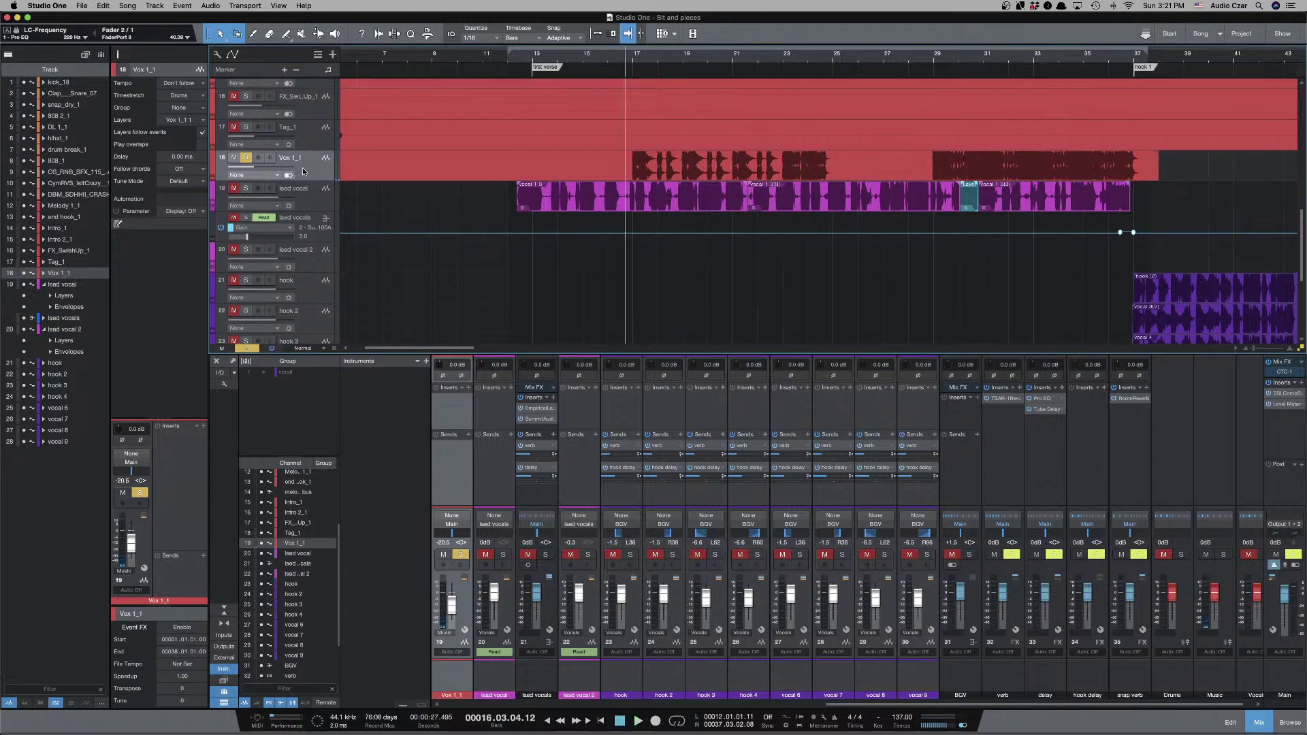
# Audition the other parts of the soloed Vox_1_1 track, playing from around bar 29 and then around bar 87.
pyautogui.press('w')
pyautogui.press('w')
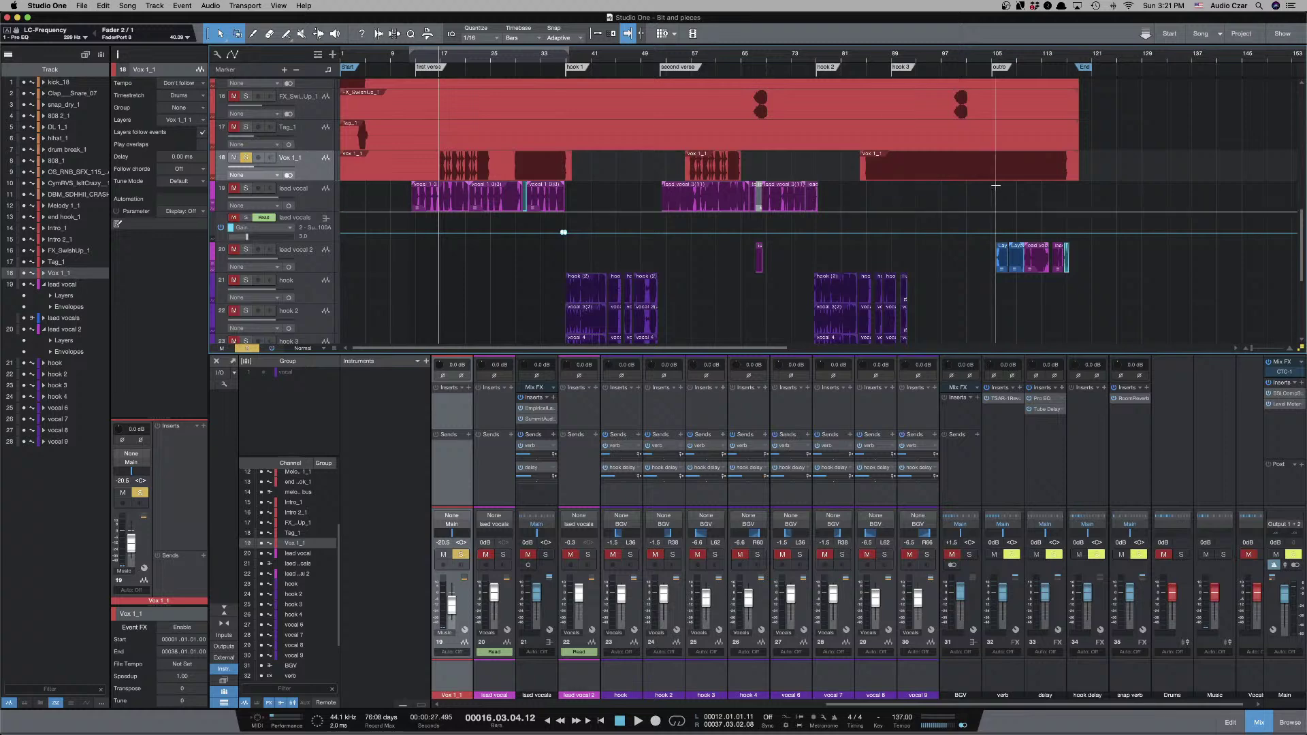
pyautogui.click(942, 172)
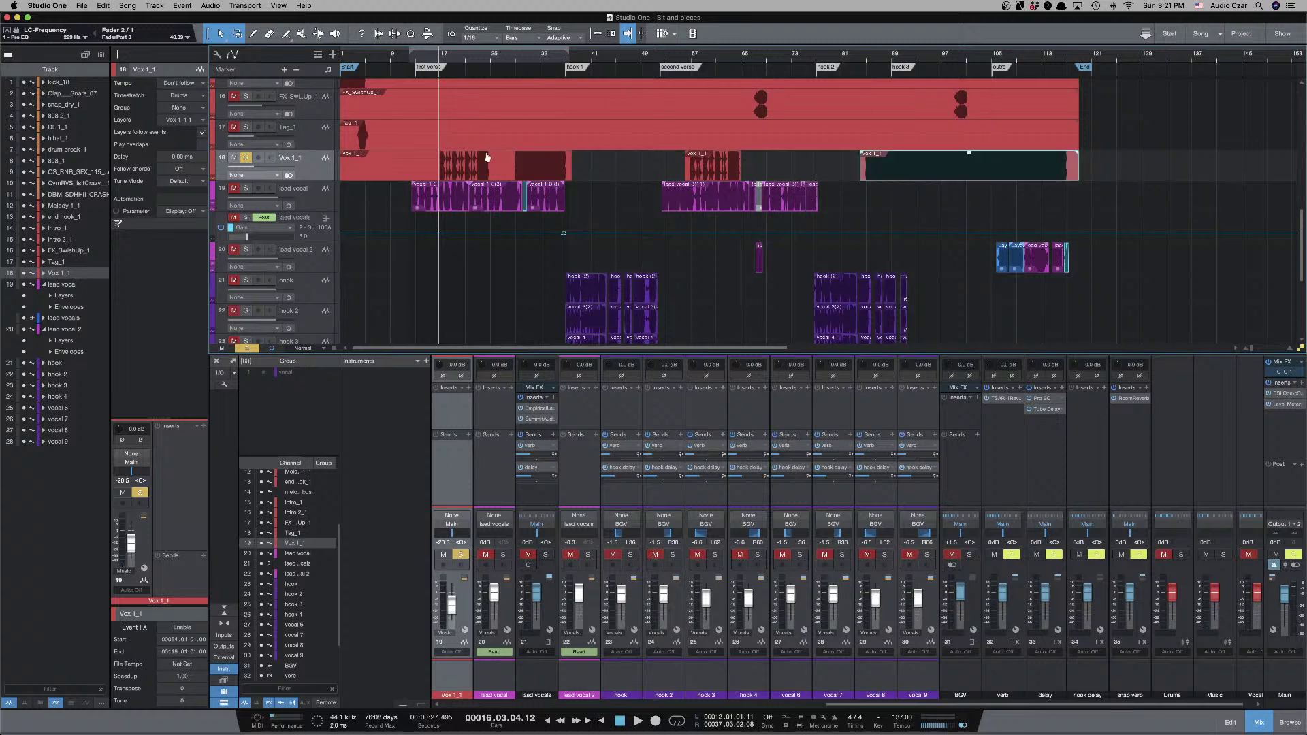
pyautogui.press('e')
pyautogui.press('e')
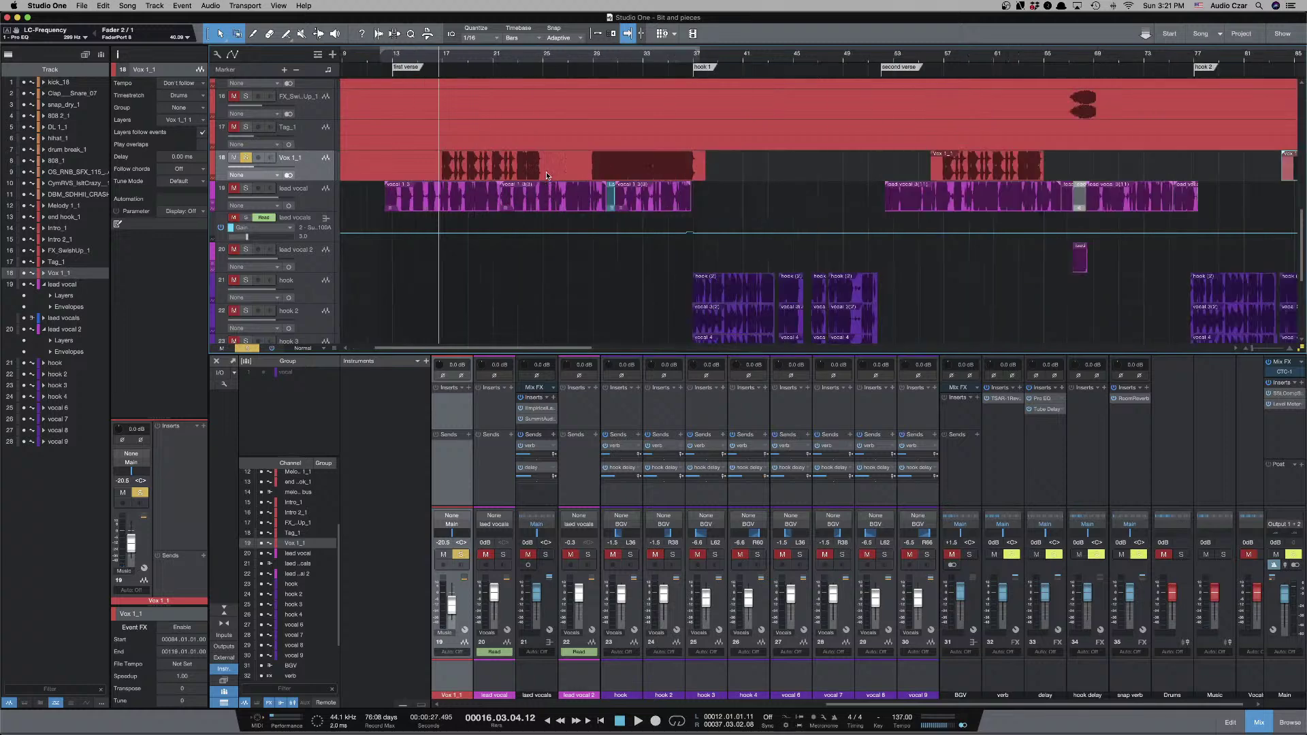
pyautogui.click(743, 156)
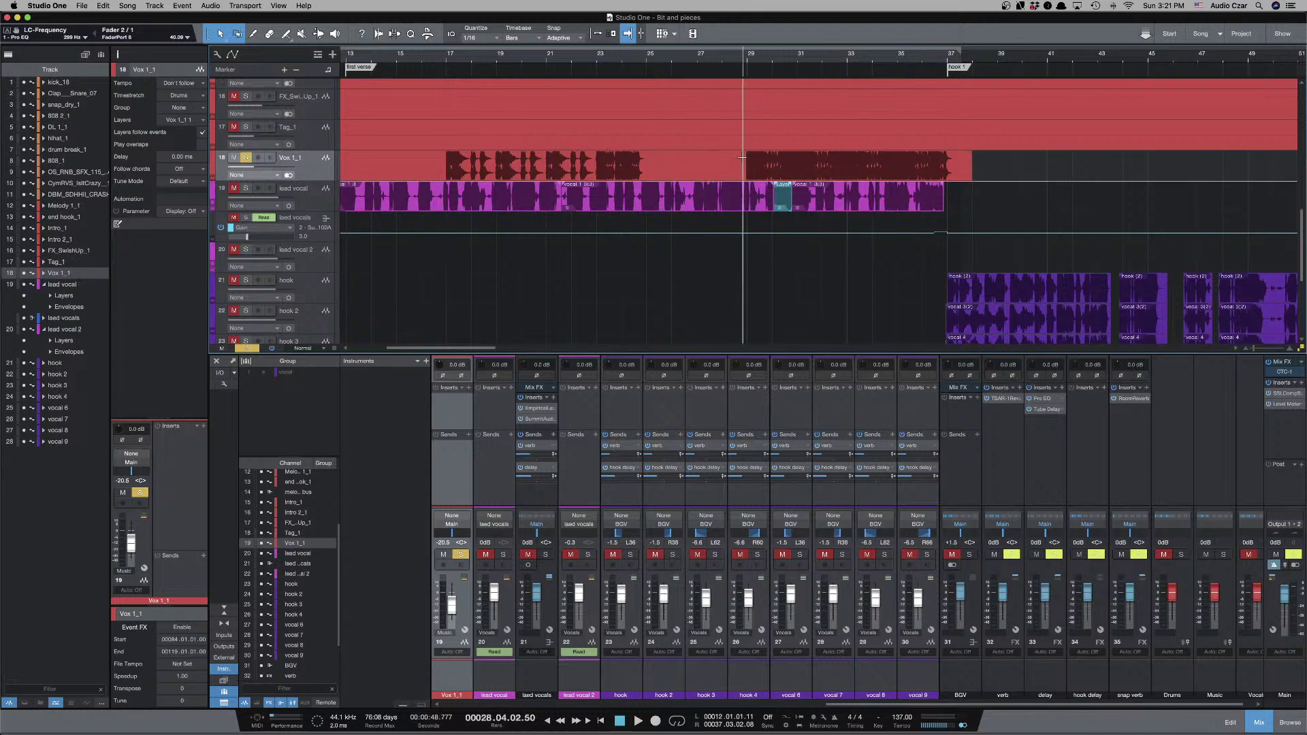
pyautogui.press('space')
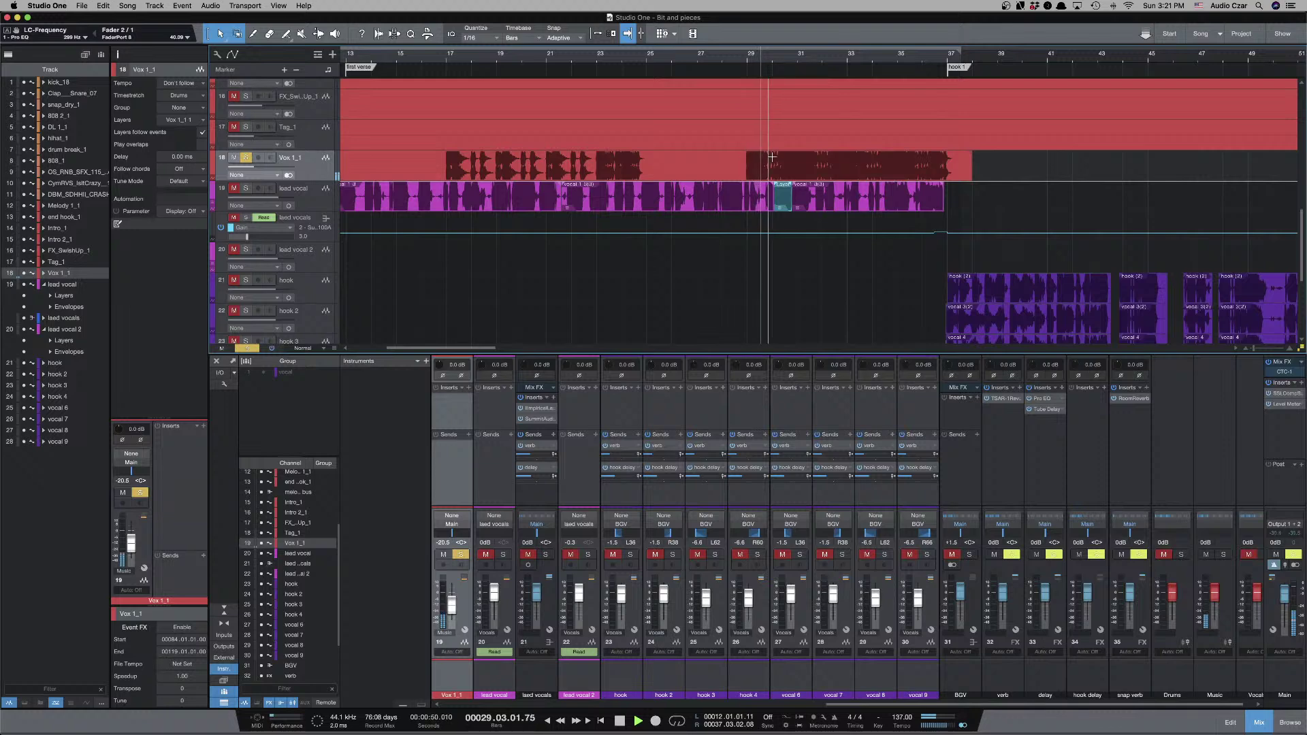
pyautogui.press('w')
pyautogui.click(1047, 160)
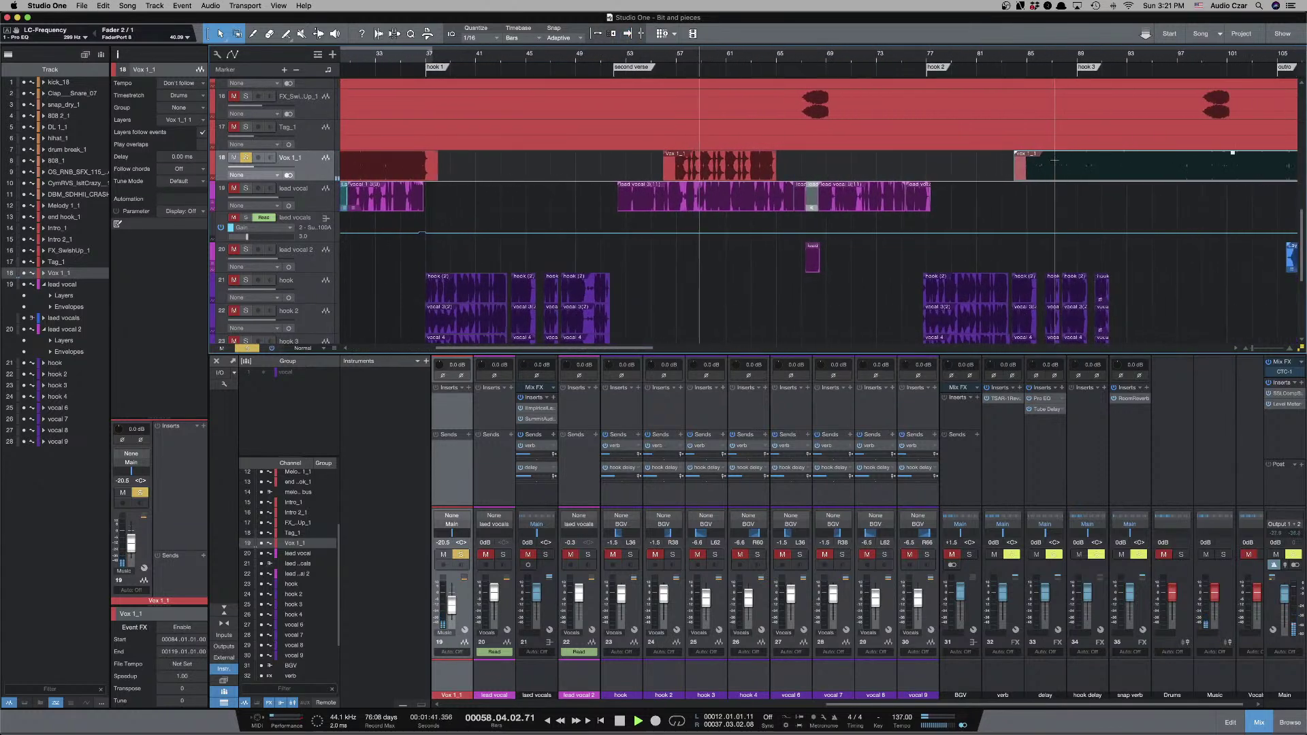
pyautogui.click(1054, 160)
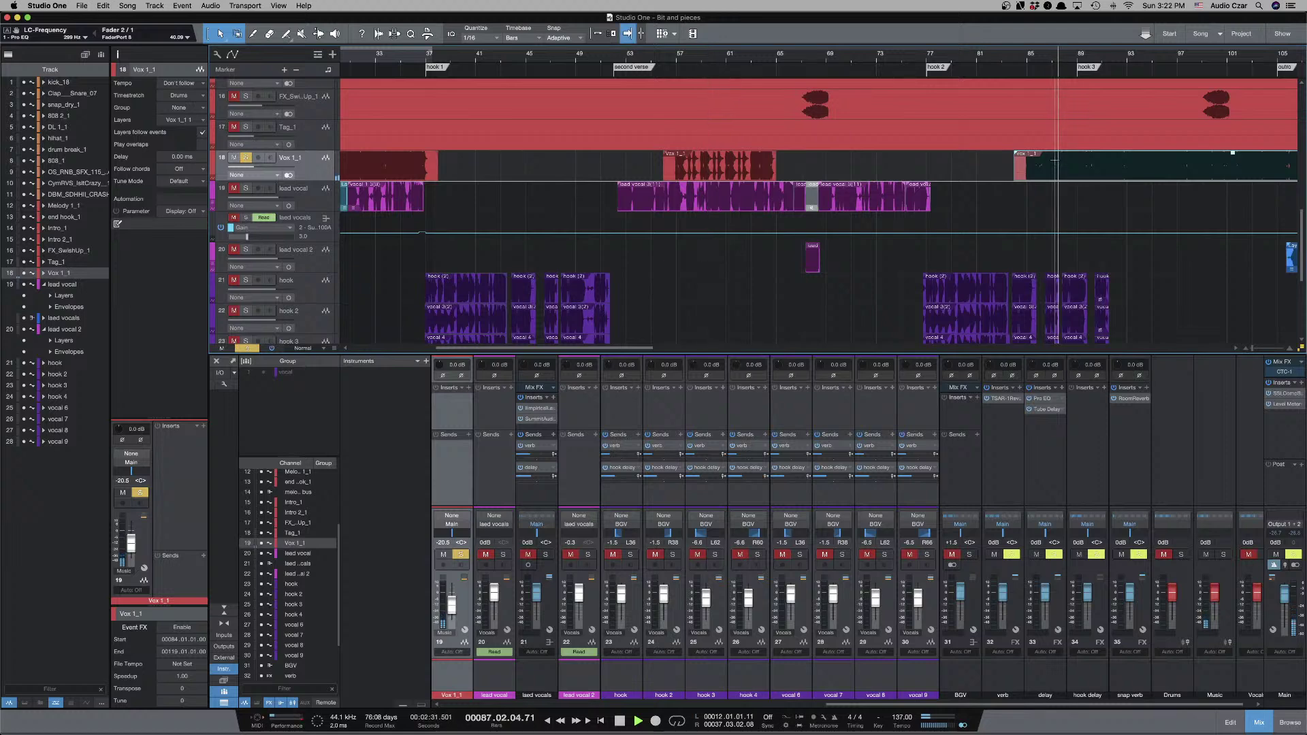
pyautogui.press('space')
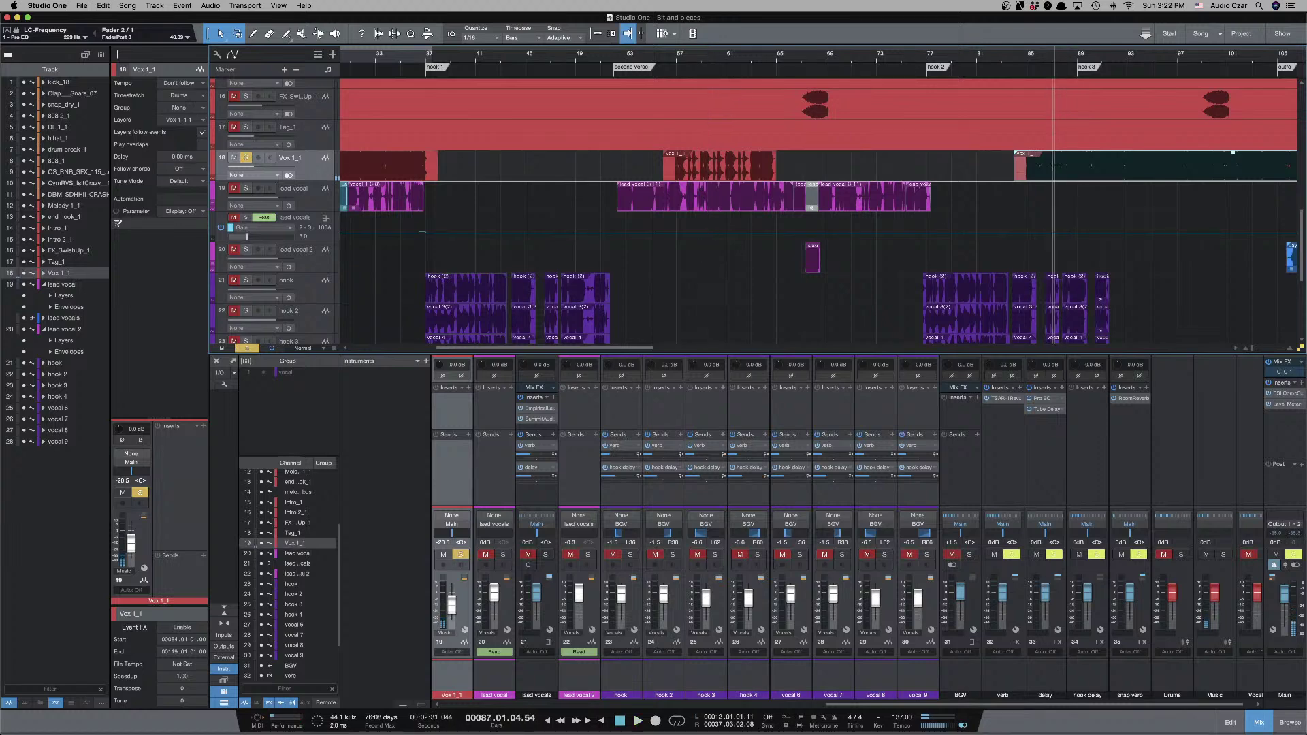
# Range-select all Vox_1_1 events across the whole song, switch the track to mono and bounce the selection into one event.
pyautogui.press('w')
pyautogui.press('w')
pyautogui.click(732, 173)
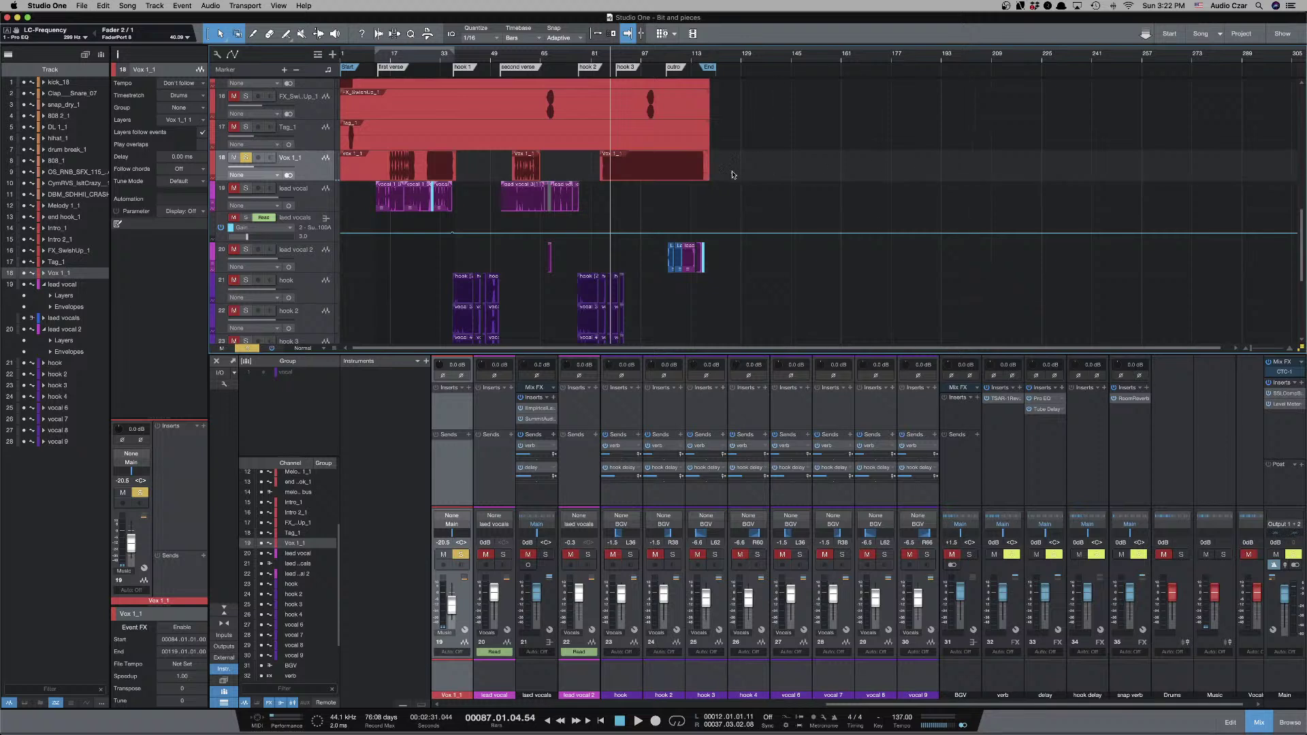
pyautogui.click(303, 172)
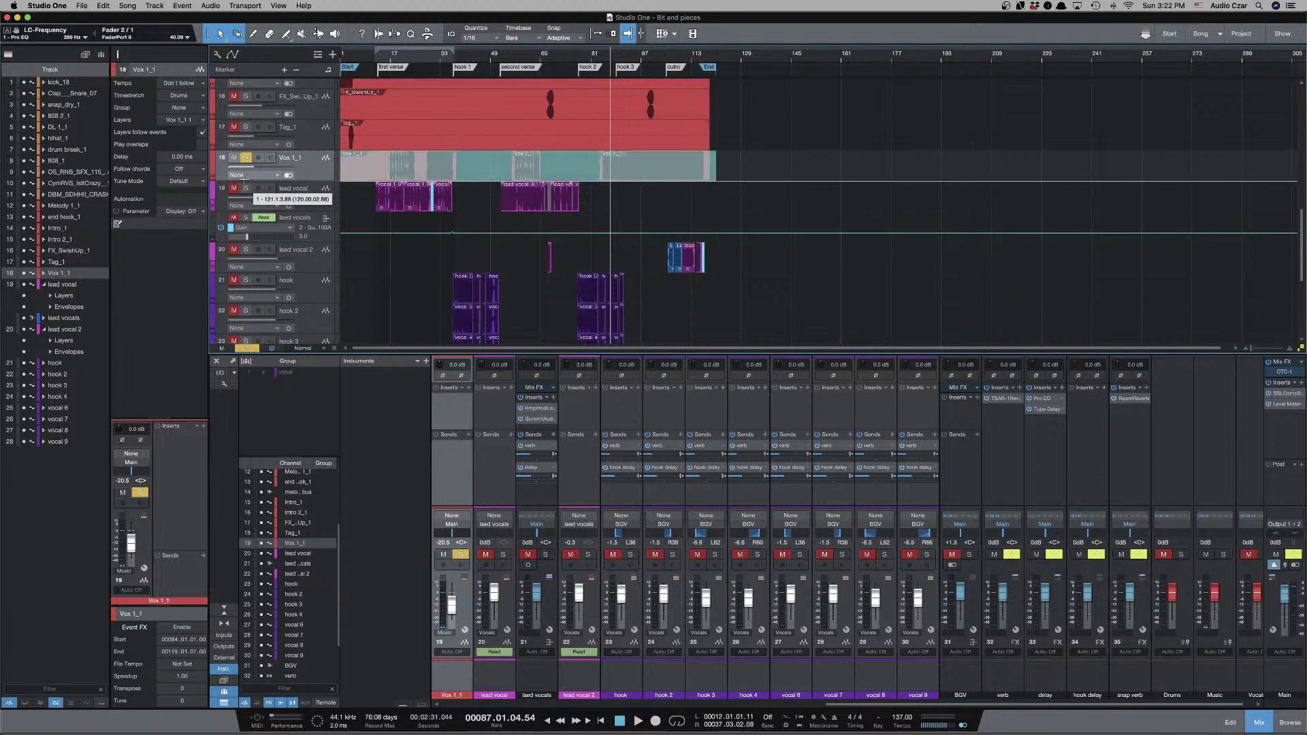
pyautogui.click(290, 176)
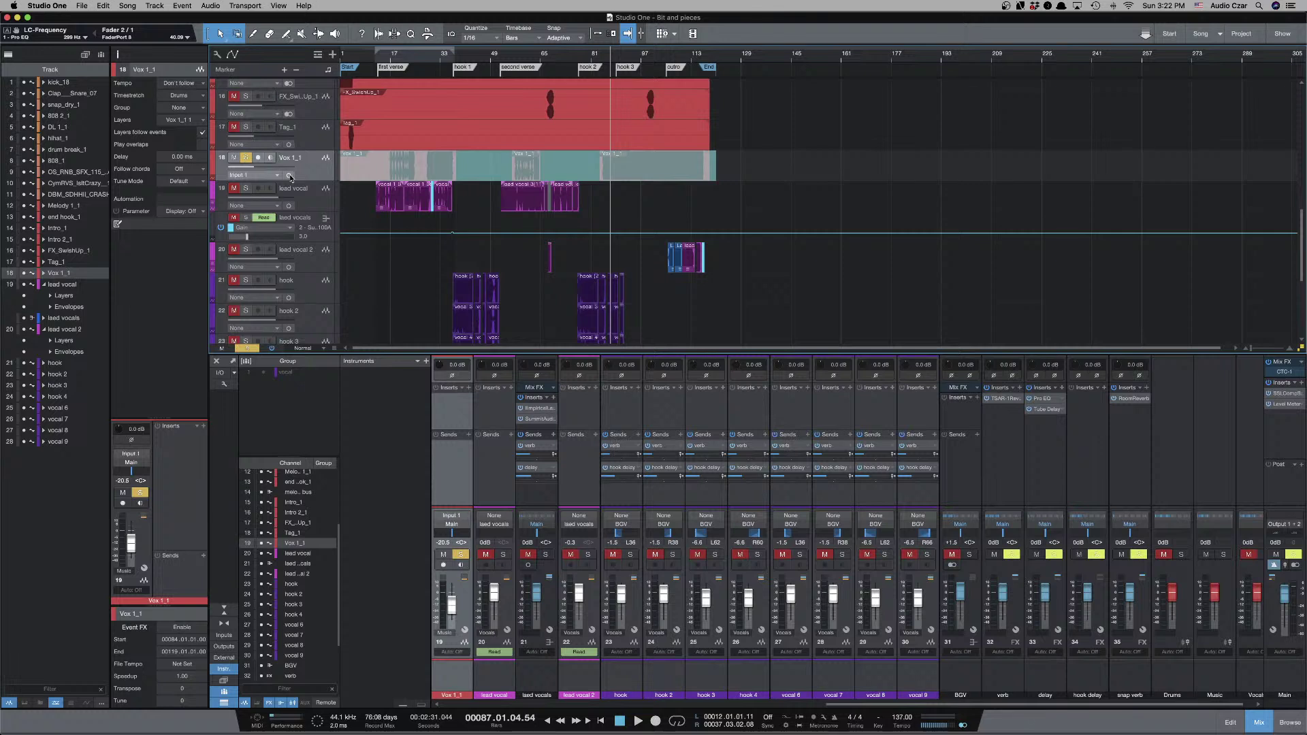
pyautogui.click(418, 164)
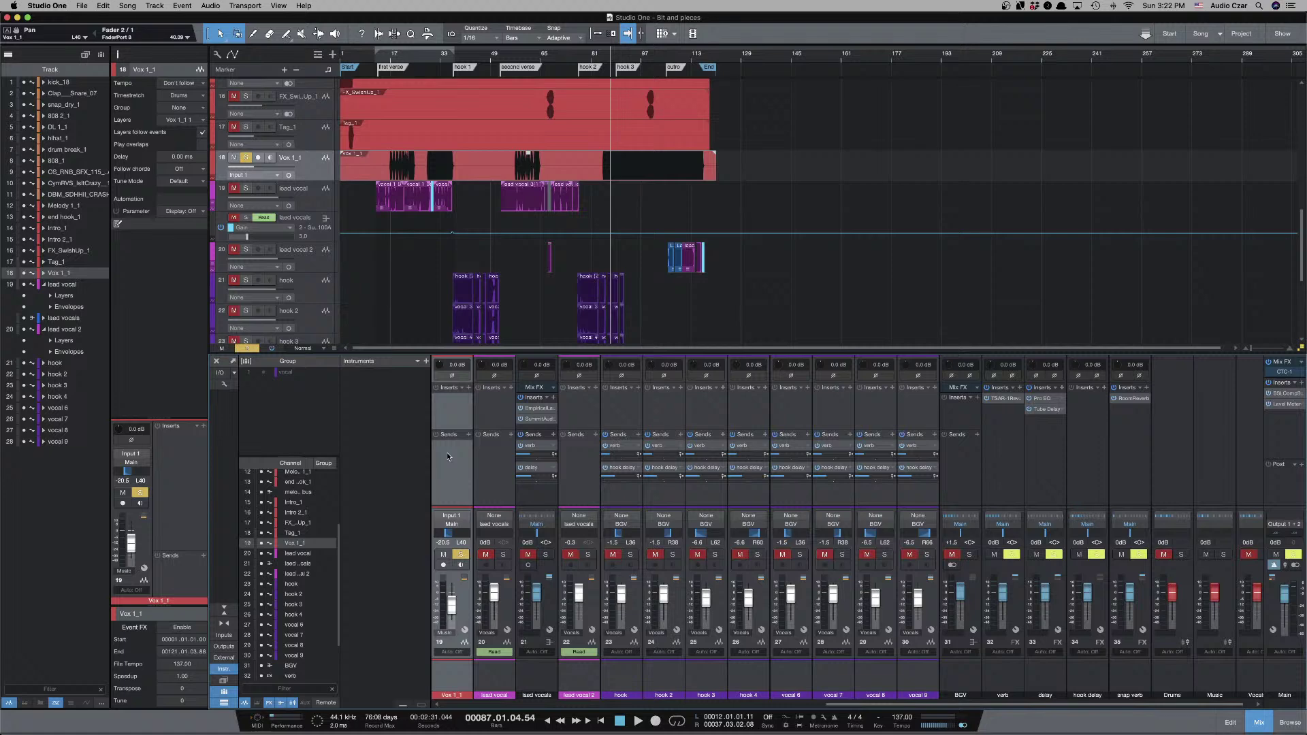
# Insert a Pro EQ on the Vox_1_1 channel and enable its low cut at 160 Hz with a 24 dB/Oct slope during playback.
pyautogui.click(469, 388)
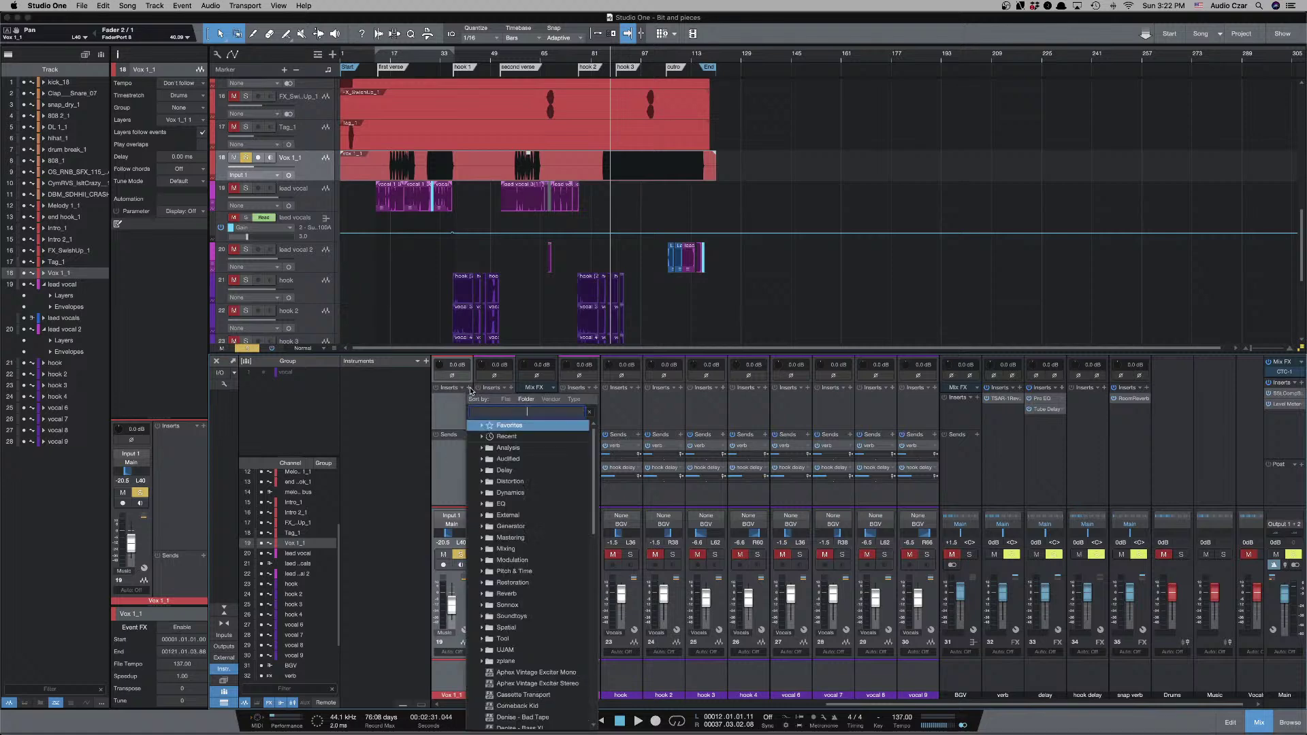
pyautogui.write('pro')
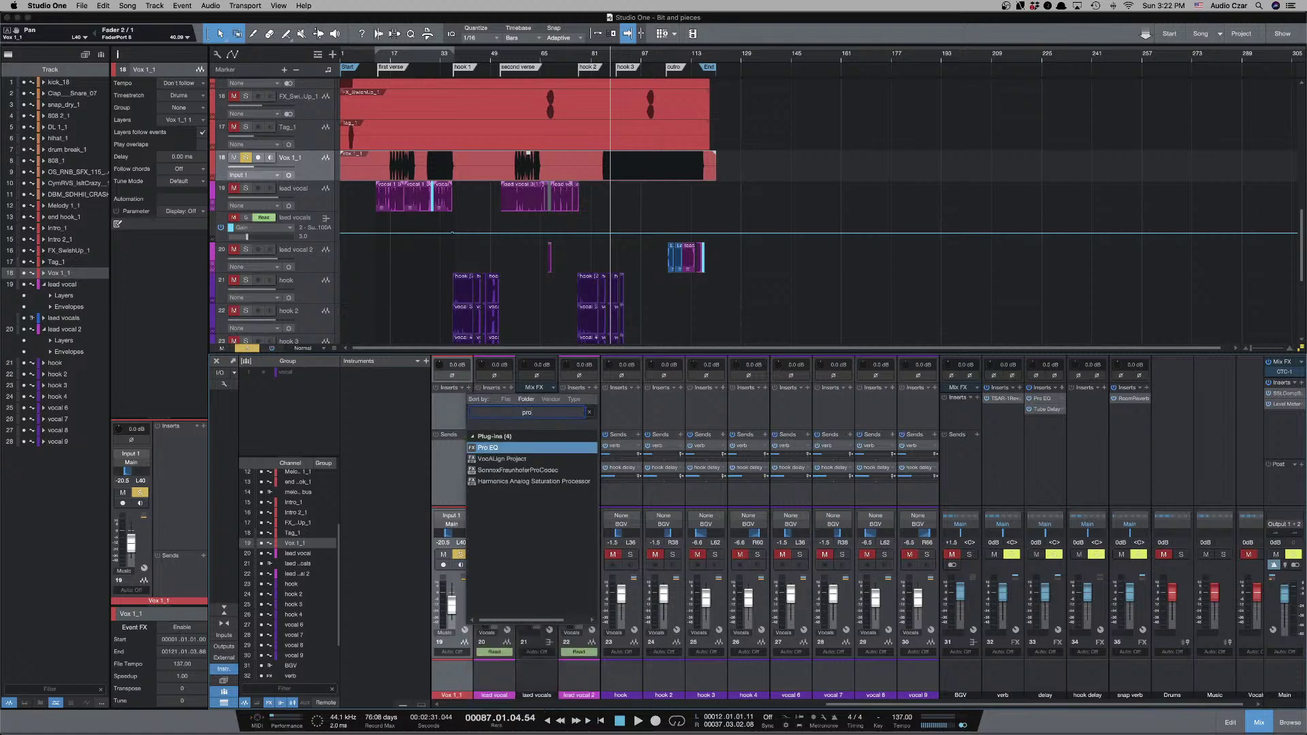
pyautogui.press('Return')
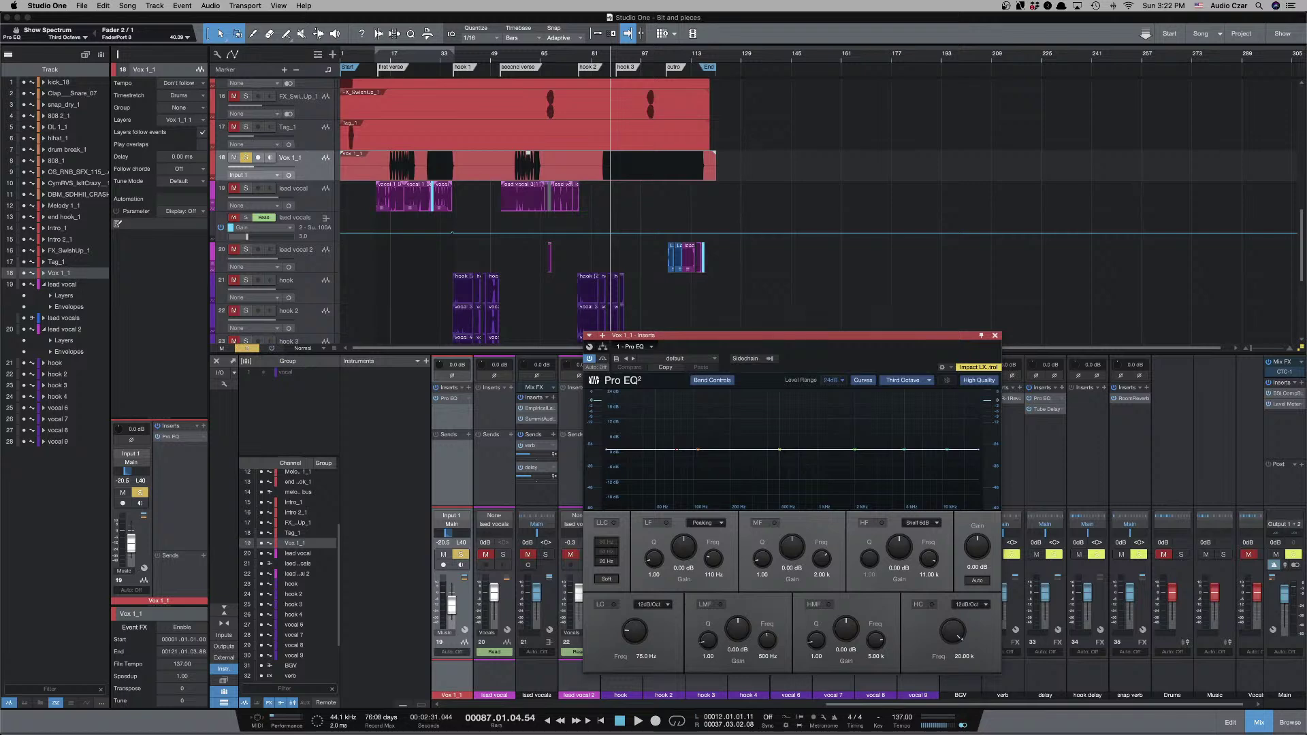
pyautogui.press('space')
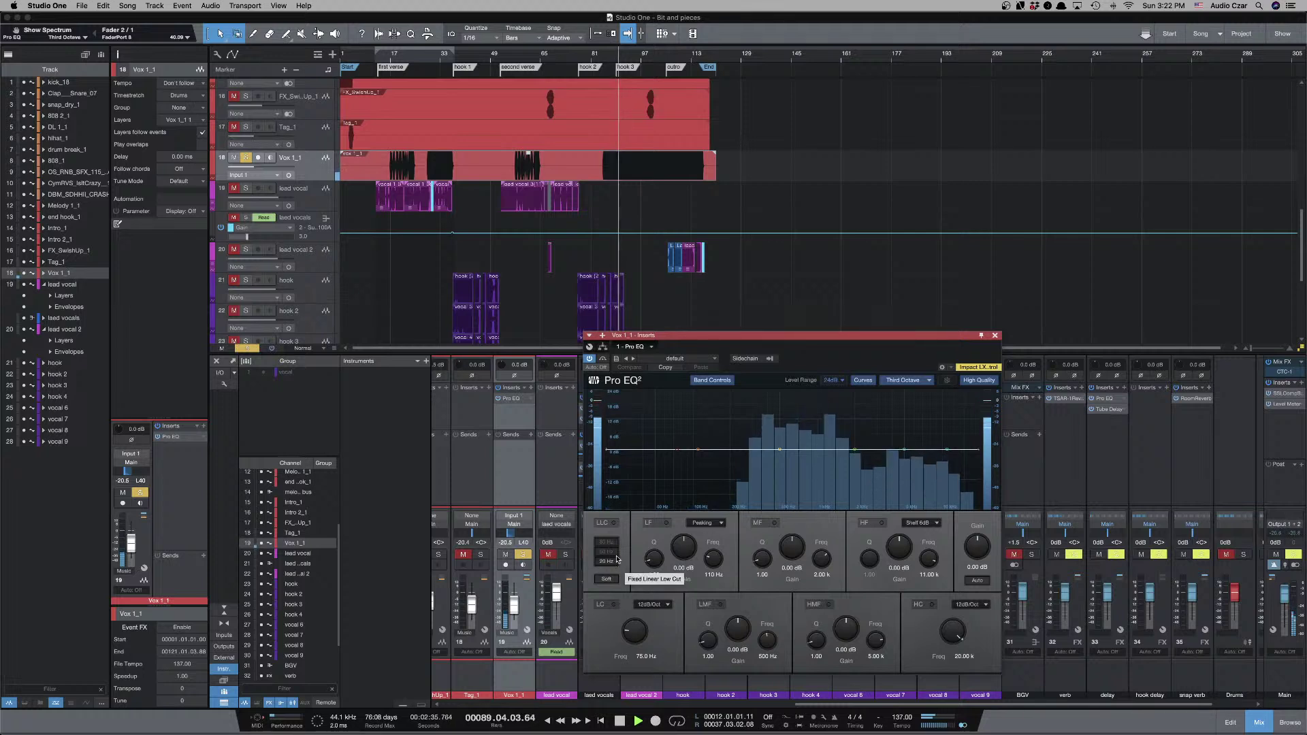
pyautogui.click(612, 605)
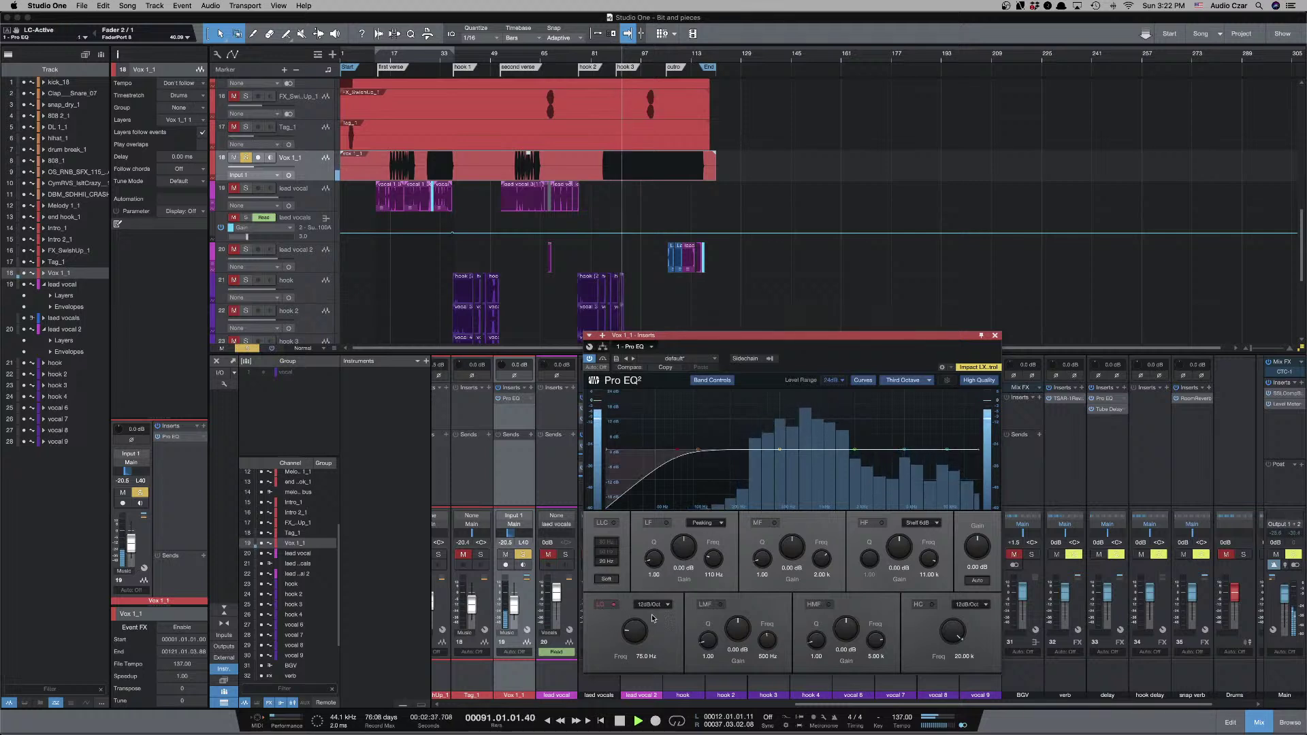
pyautogui.click(650, 604)
pyautogui.click(650, 614)
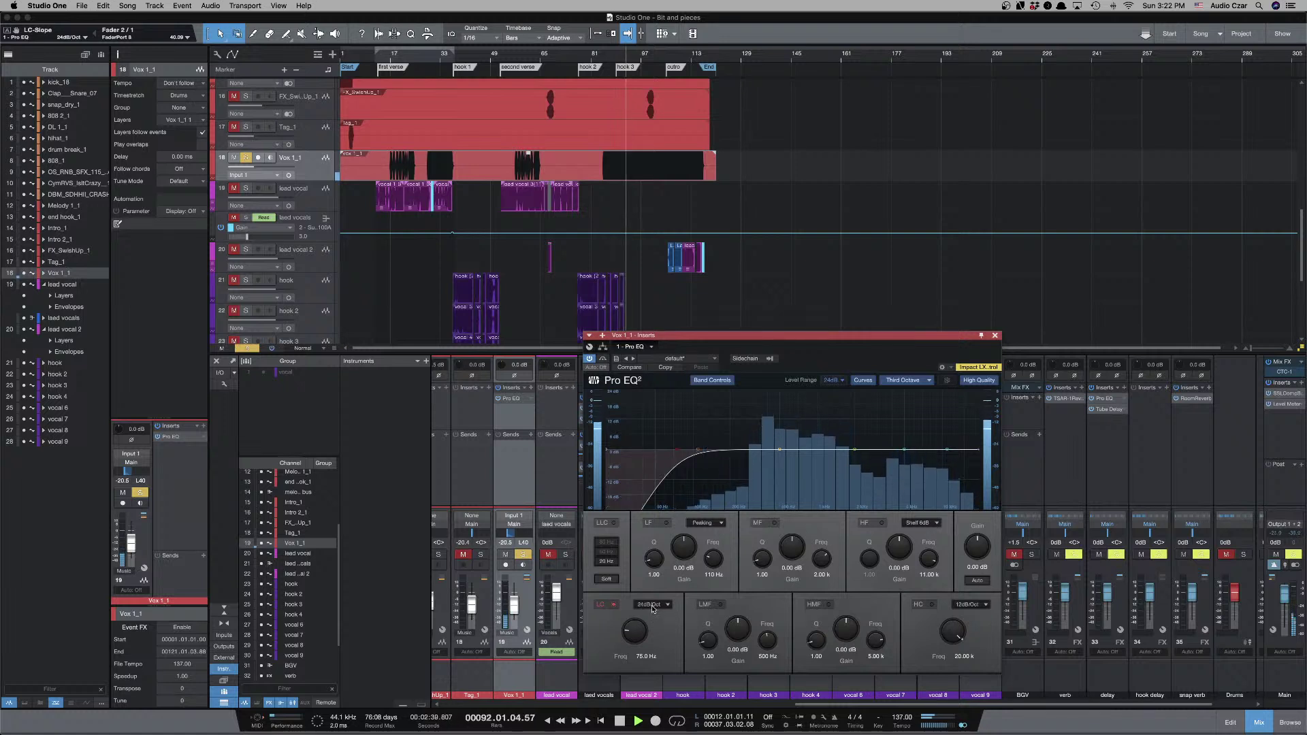
pyautogui.moveTo(635, 621); pyautogui.dragTo(635, 617)
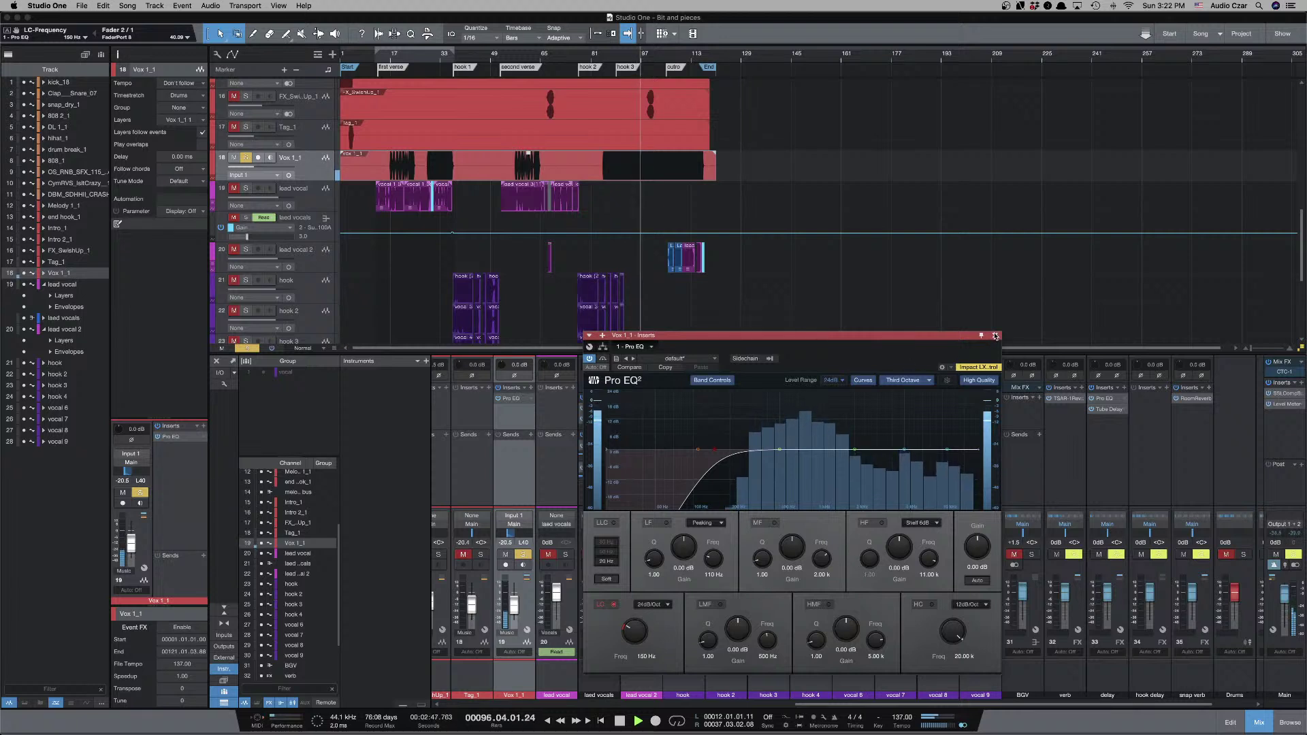
pyautogui.click(996, 336)
pyautogui.press('space')
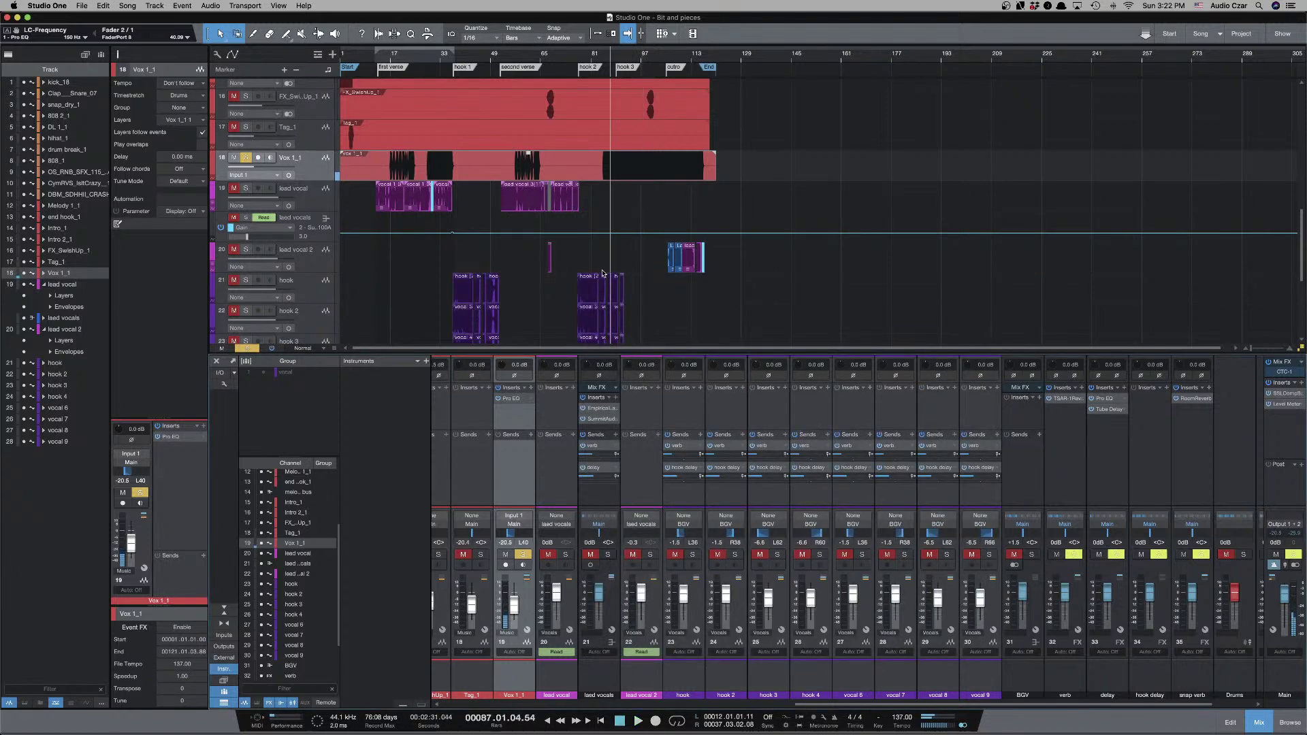
# Unsolo the Vox_1_1 track and play the first verse in the full mix from bar 14 up to the hook.
pyautogui.click(246, 160)
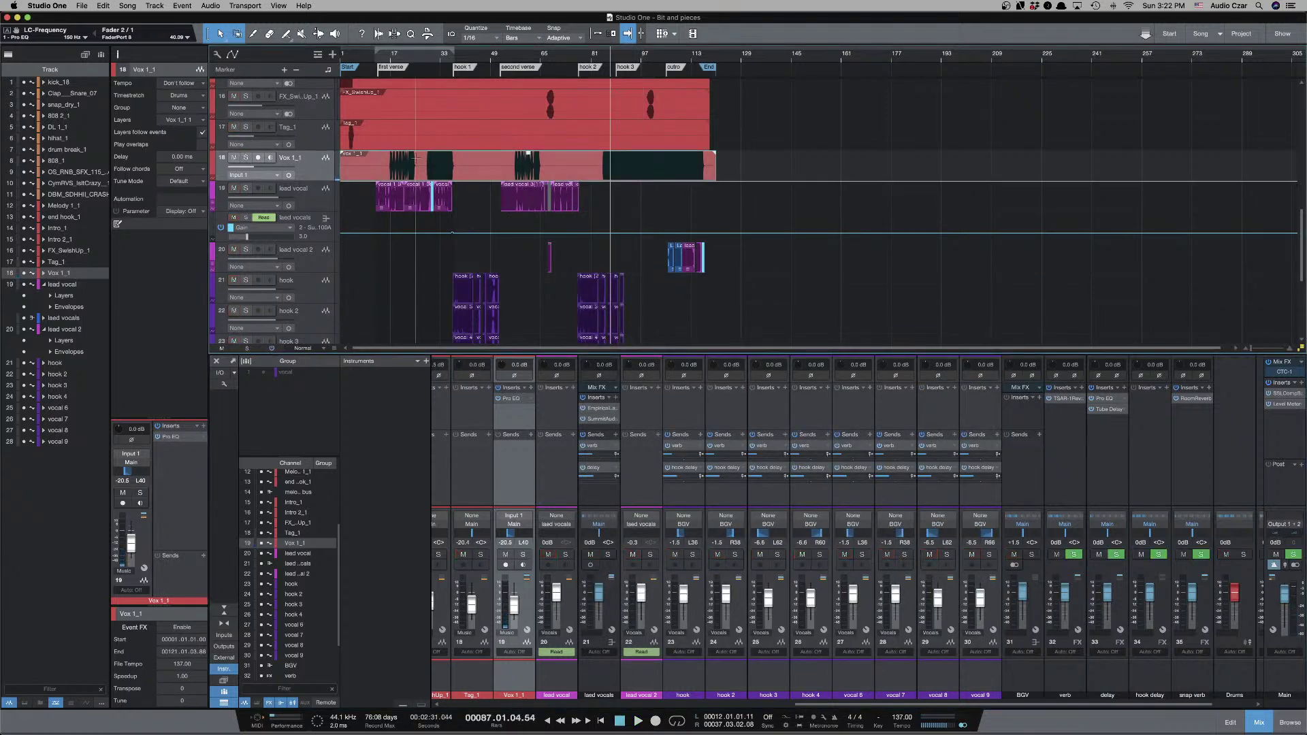
pyautogui.click(381, 159)
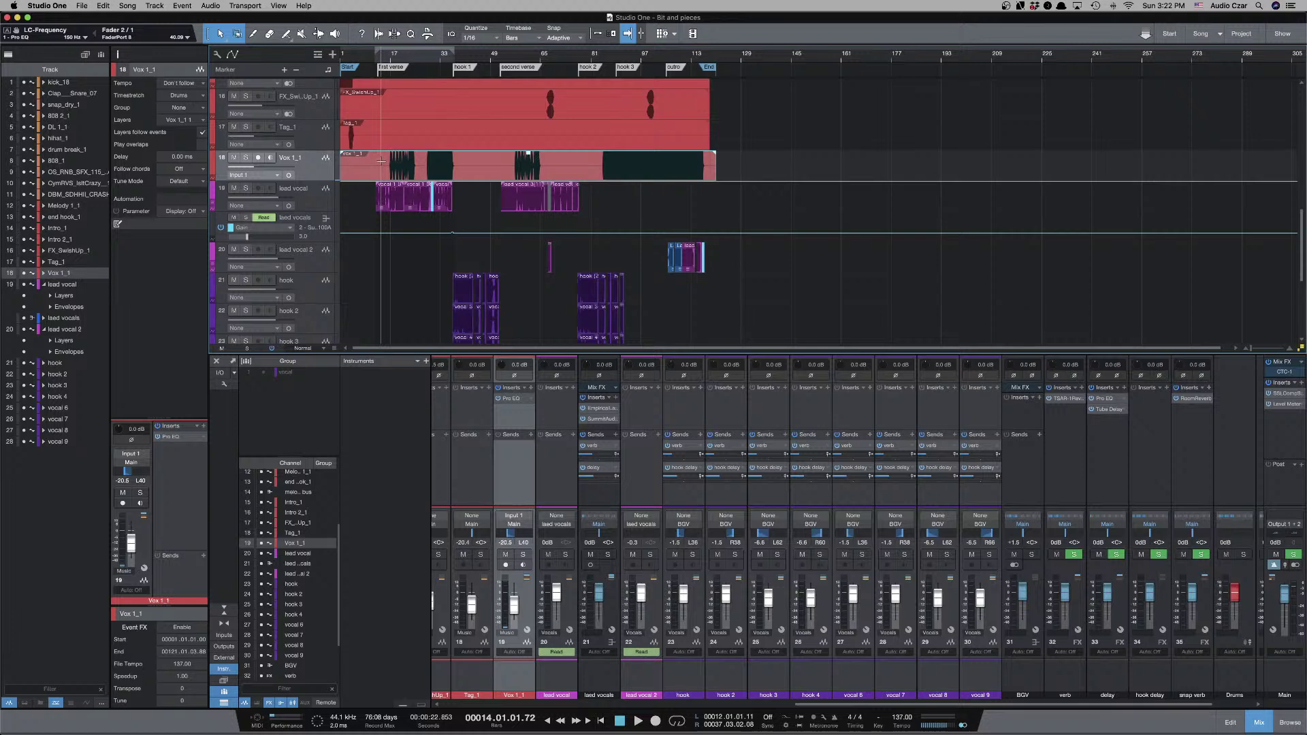
pyautogui.press('e')
pyautogui.press('e')
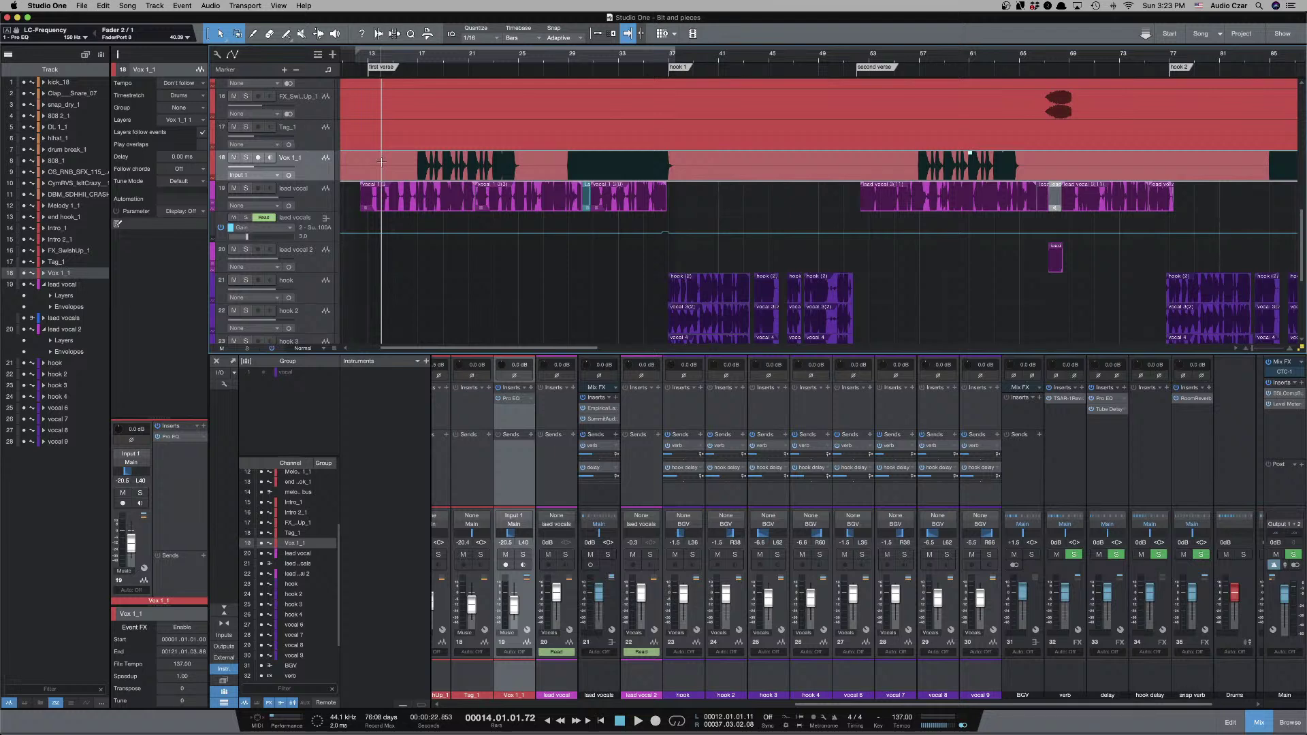
pyautogui.press('space')
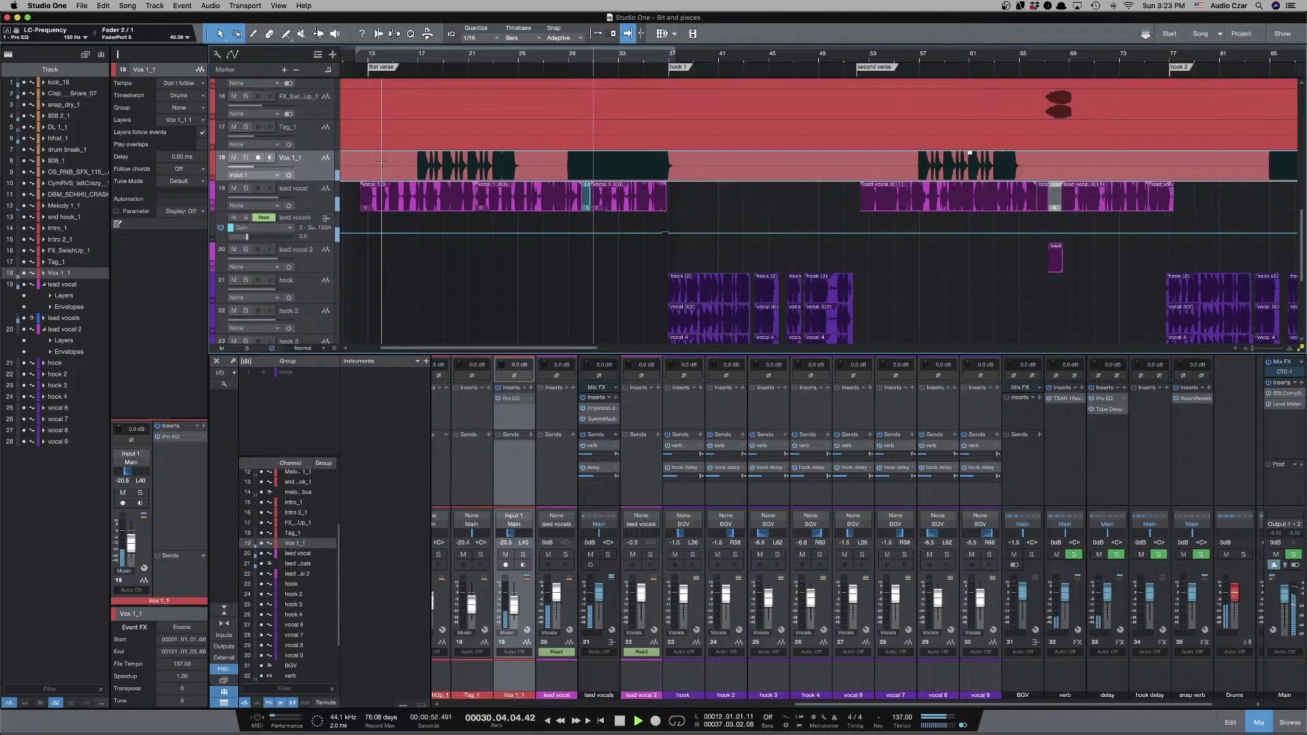
pyautogui.press('w')
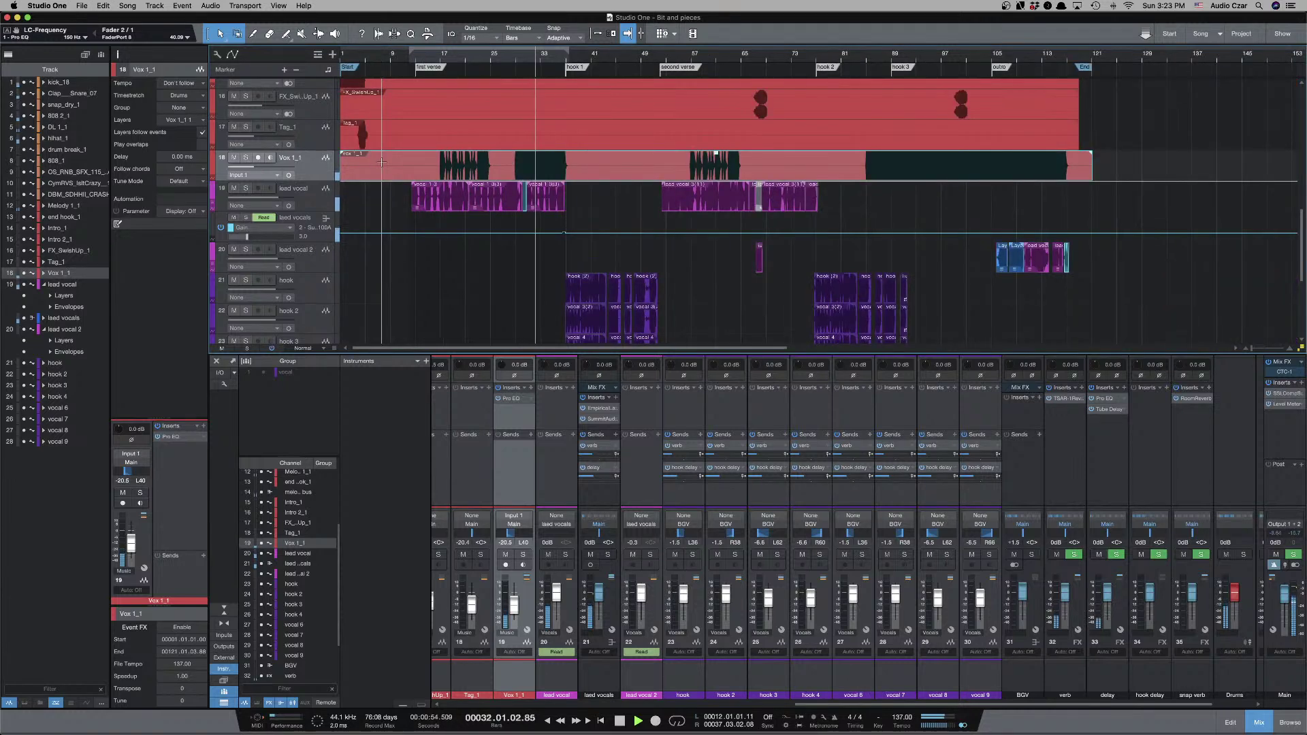
pyautogui.press('e')
pyautogui.press('w')
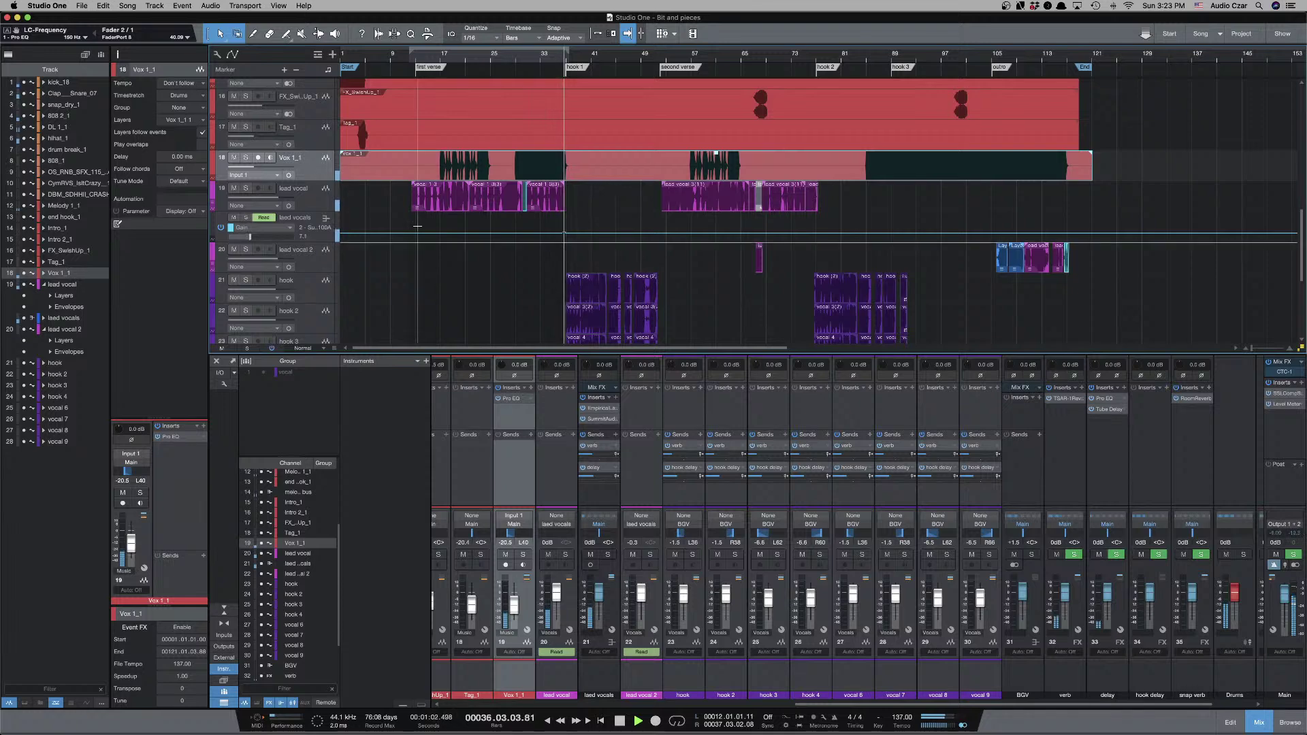
pyautogui.press('space')
pyautogui.scroll(-1, 417, 226)
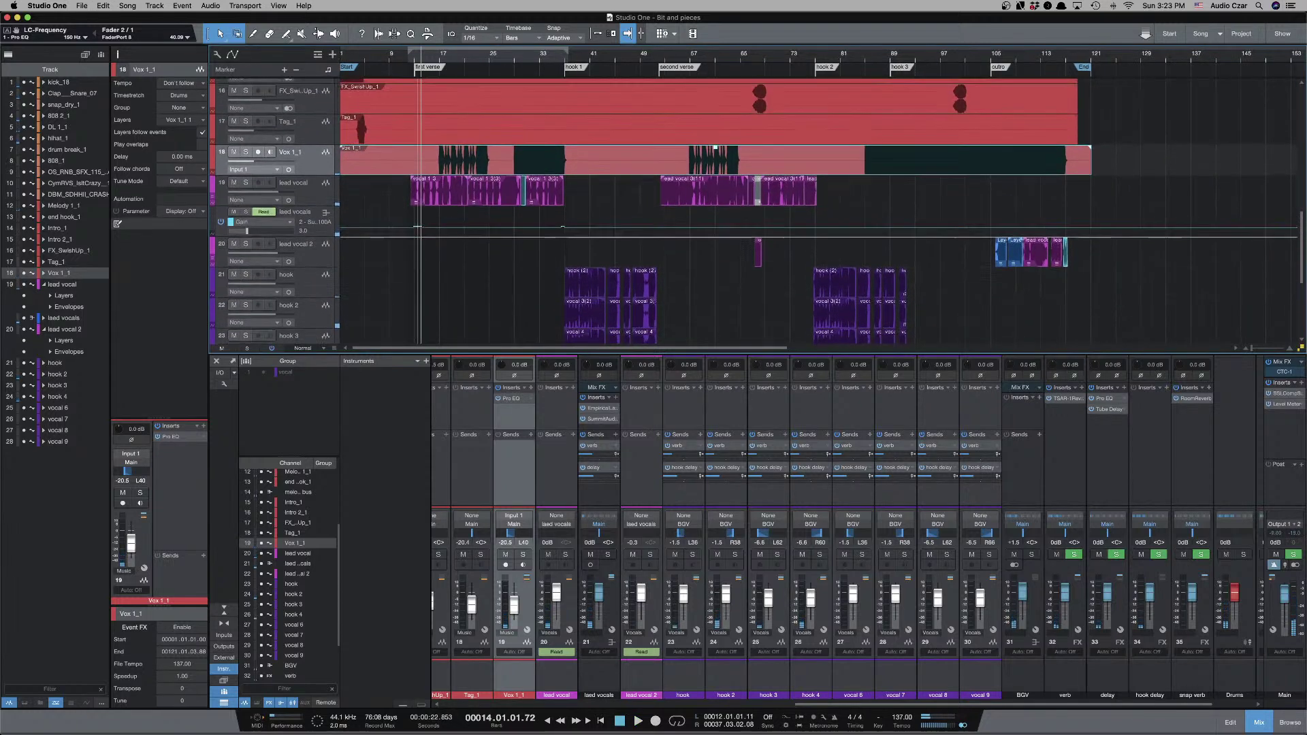
pyautogui.scroll(1, 418, 226)
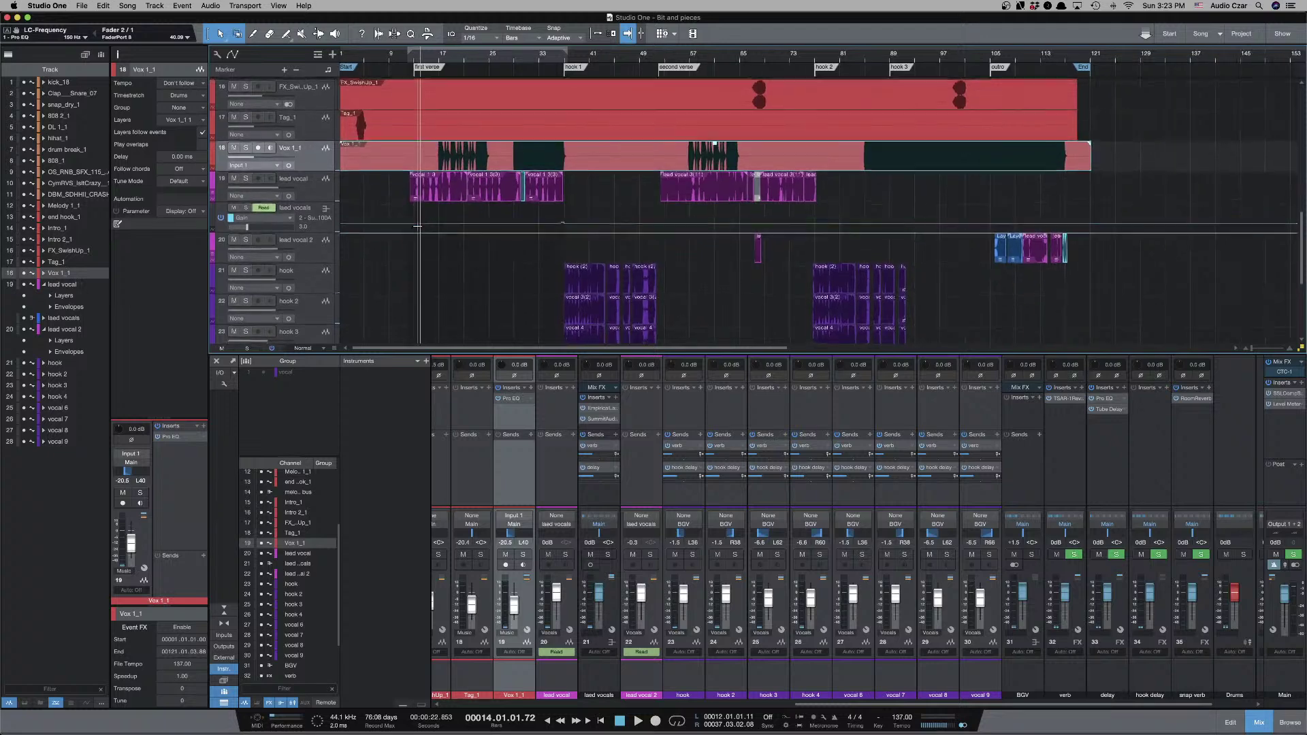
pyautogui.scroll(-1, 417, 226)
pyautogui.scroll(1, 417, 226)
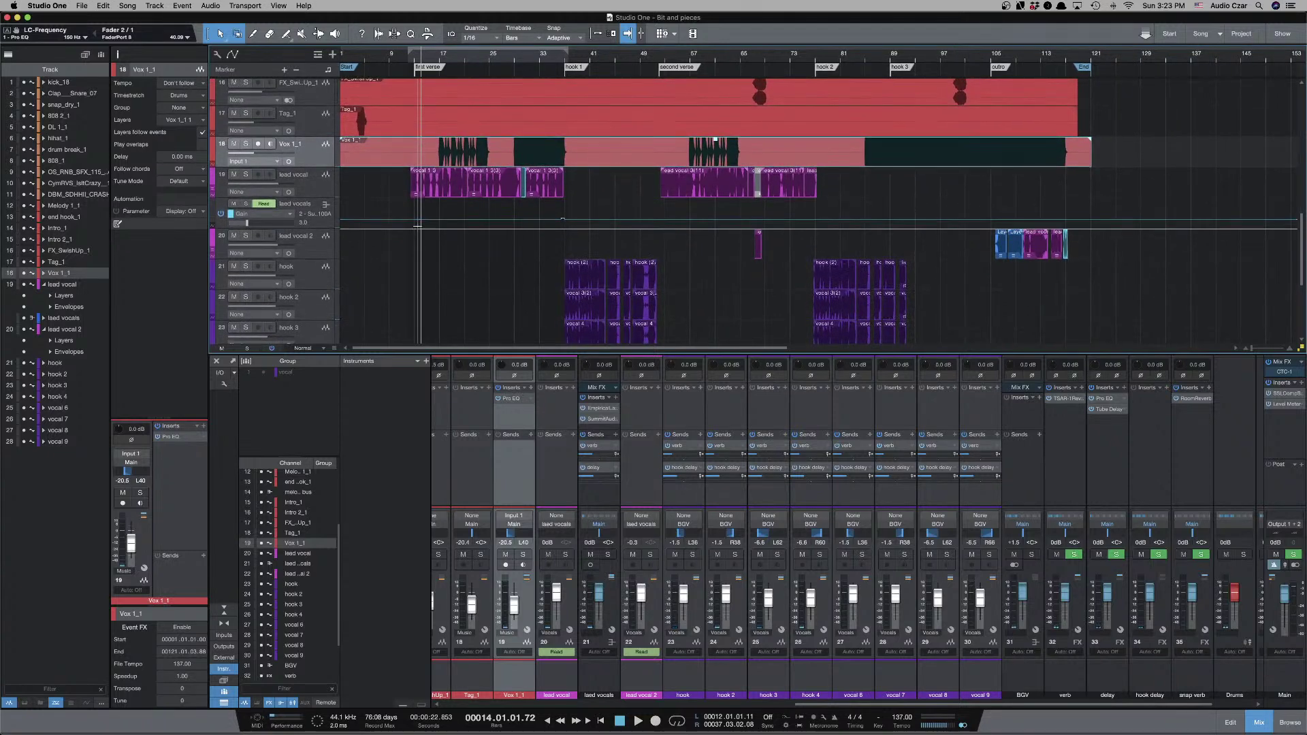
pyautogui.hscroll(1, 418, 226)
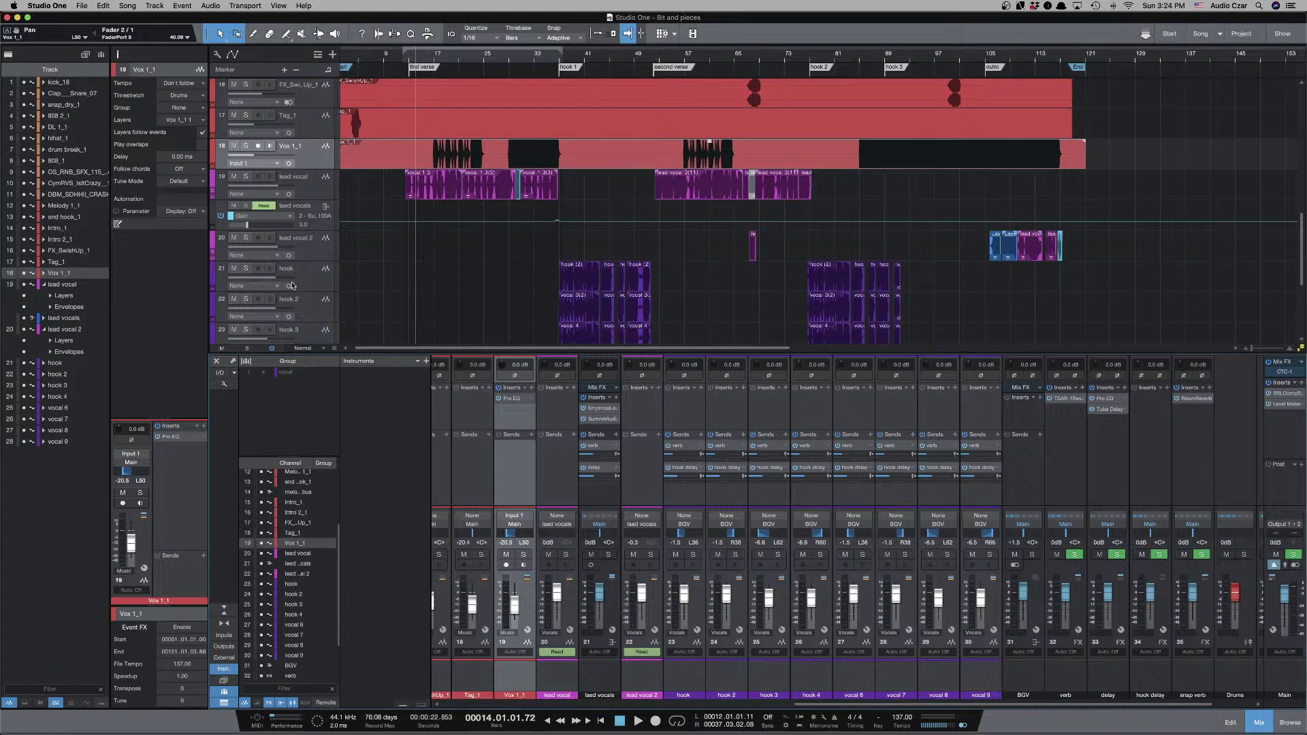
pyautogui.moveTo(423, 148); pyautogui.dragTo(572, 151)
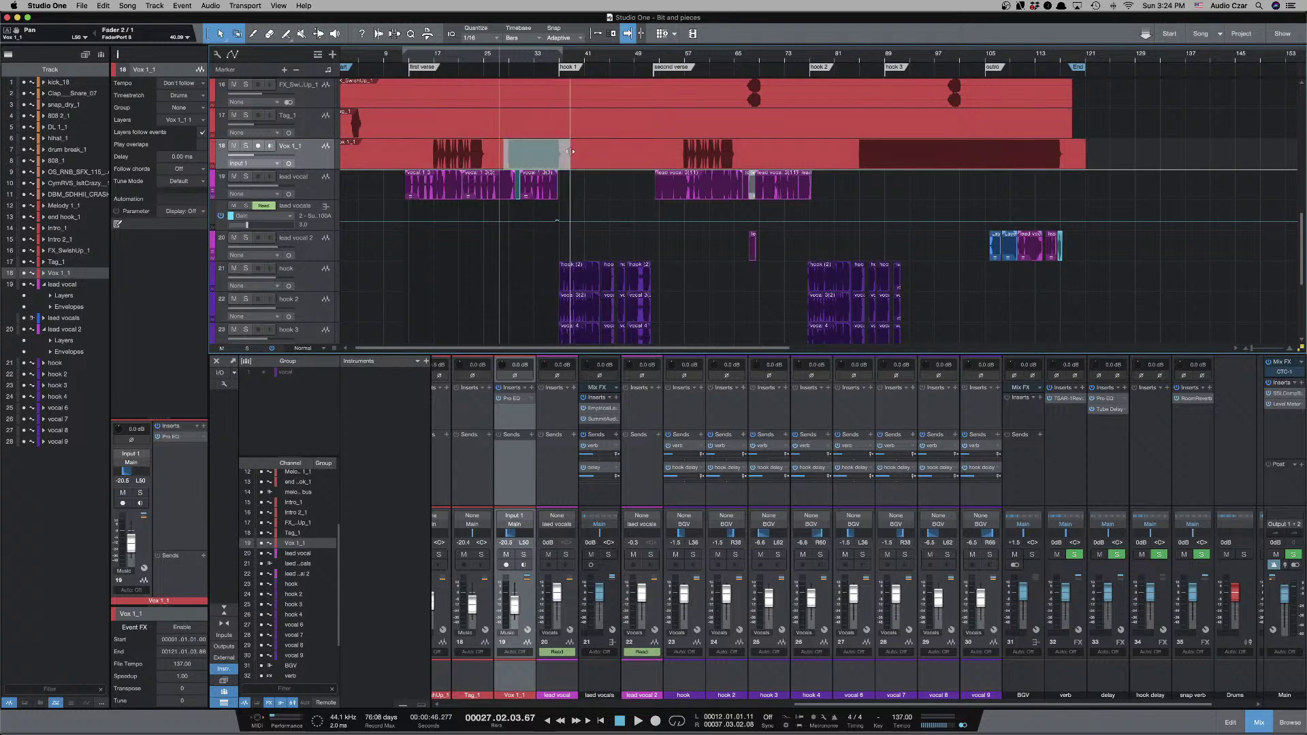
pyautogui.moveTo(668, 145); pyautogui.dragTo(739, 146)
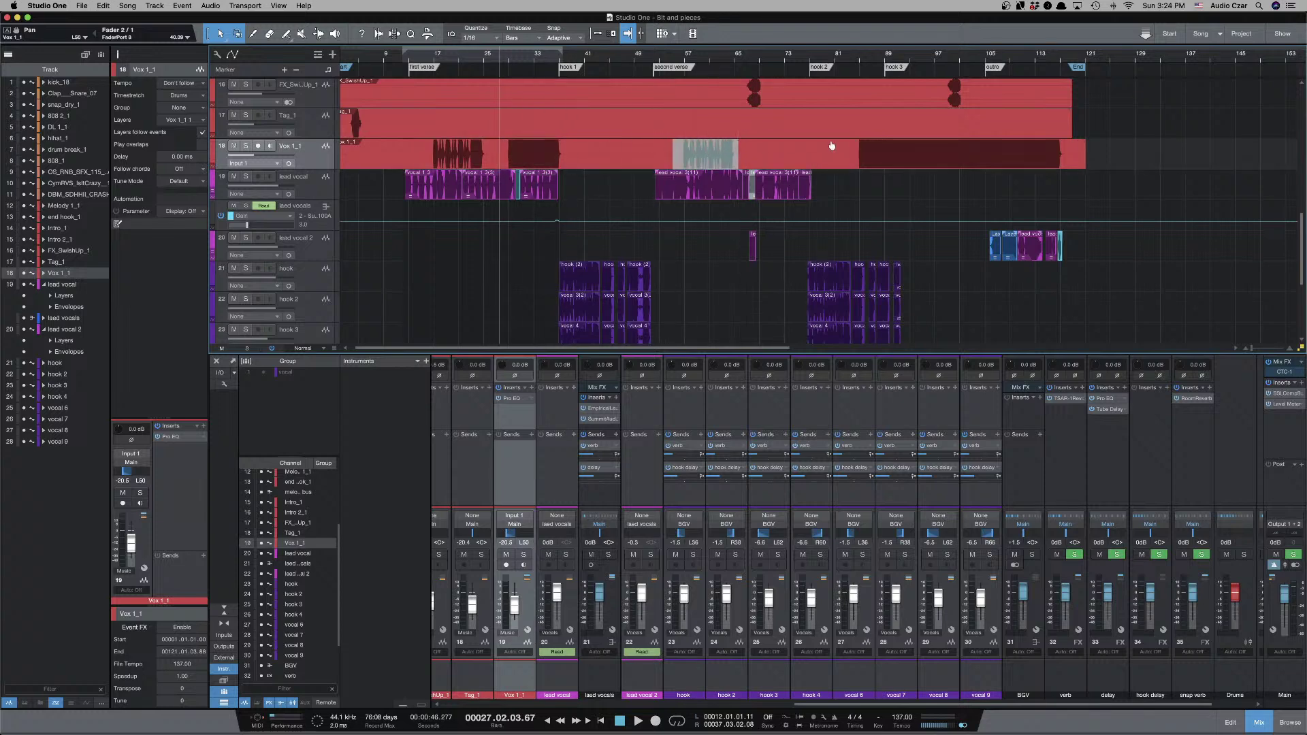
pyautogui.moveTo(844, 146); pyautogui.dragTo(1078, 149)
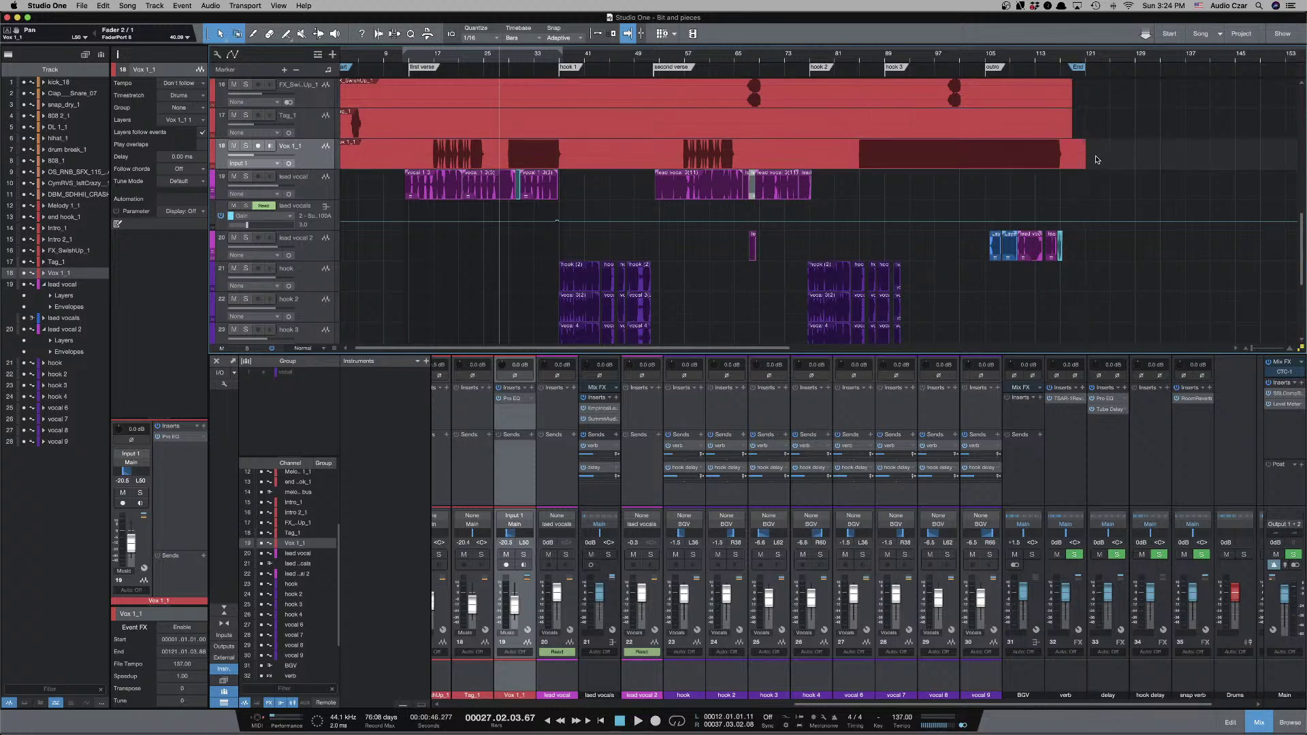
# Show the Pan automation of Vox_1_1 and pan its part from about bar 27 to just past the start of hook 1 to R61.
pyautogui.press('a')
pyautogui.hotkey('shift', 'e')
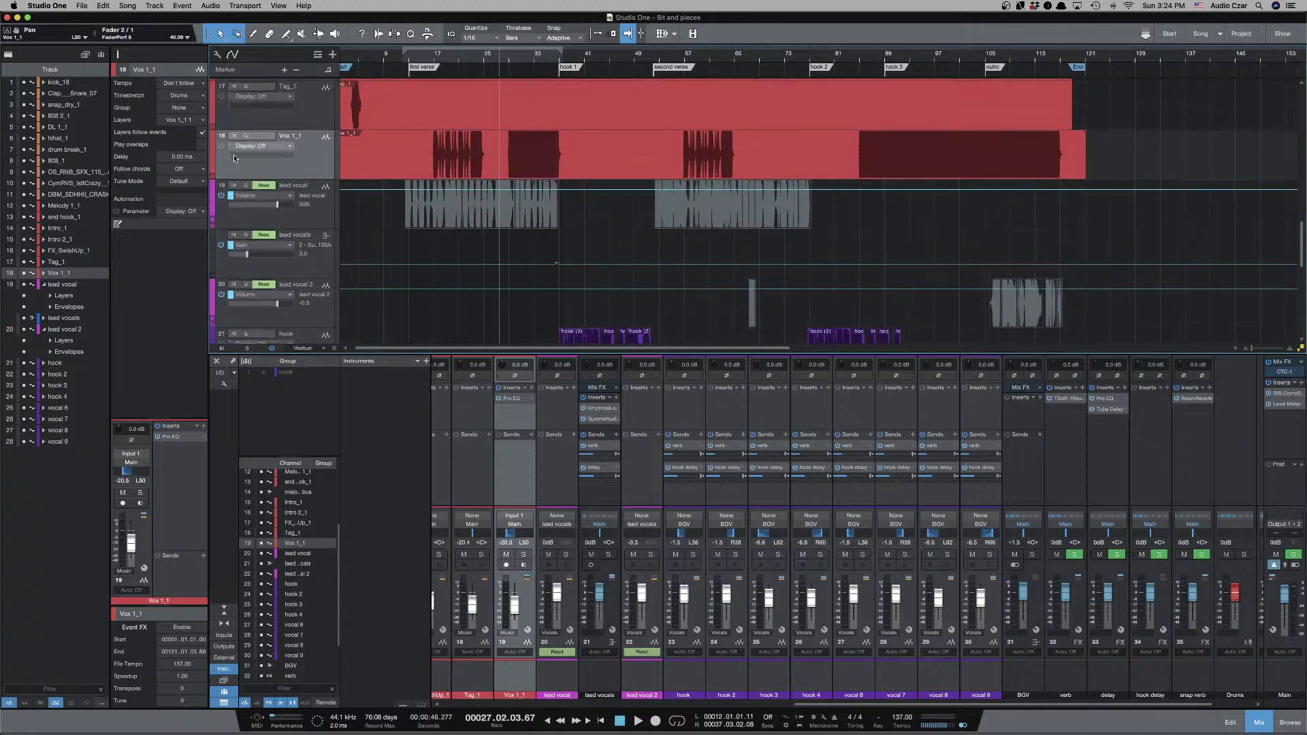
pyautogui.click(263, 146)
pyautogui.click(272, 179)
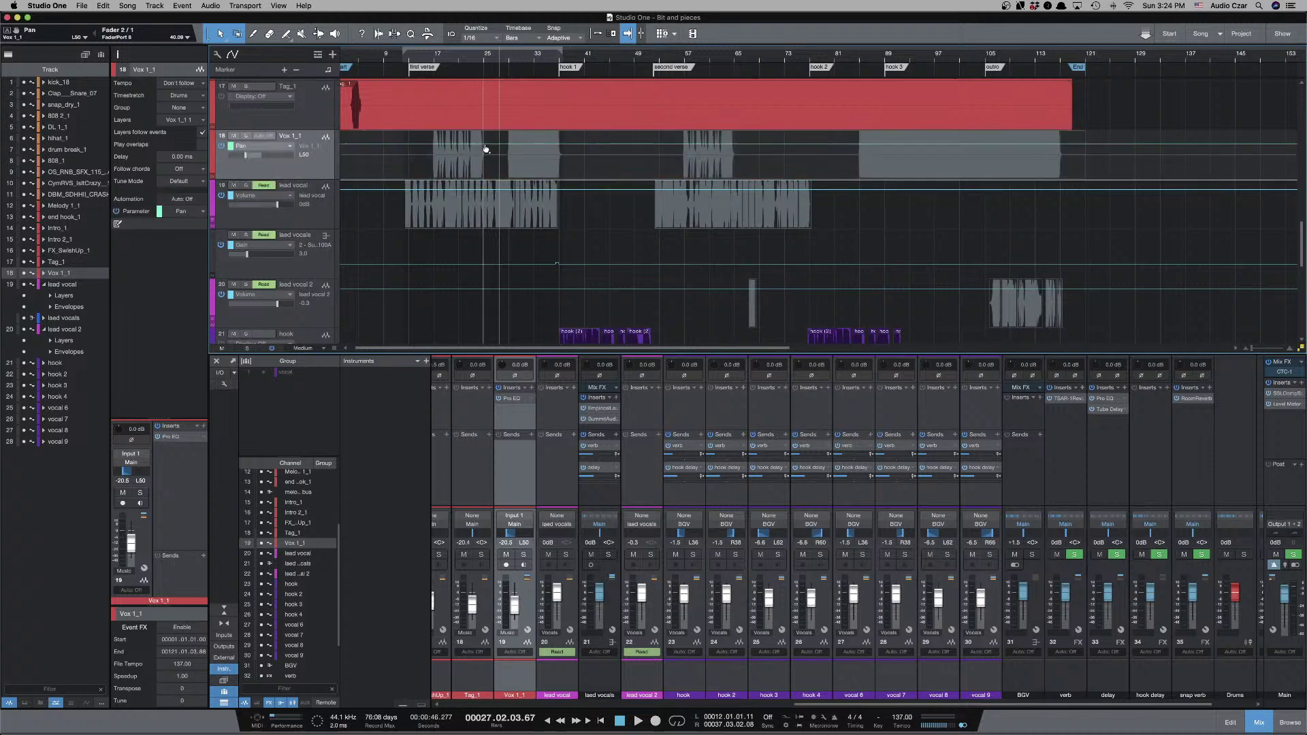
pyautogui.moveTo(499, 151); pyautogui.dragTo(537, 150)
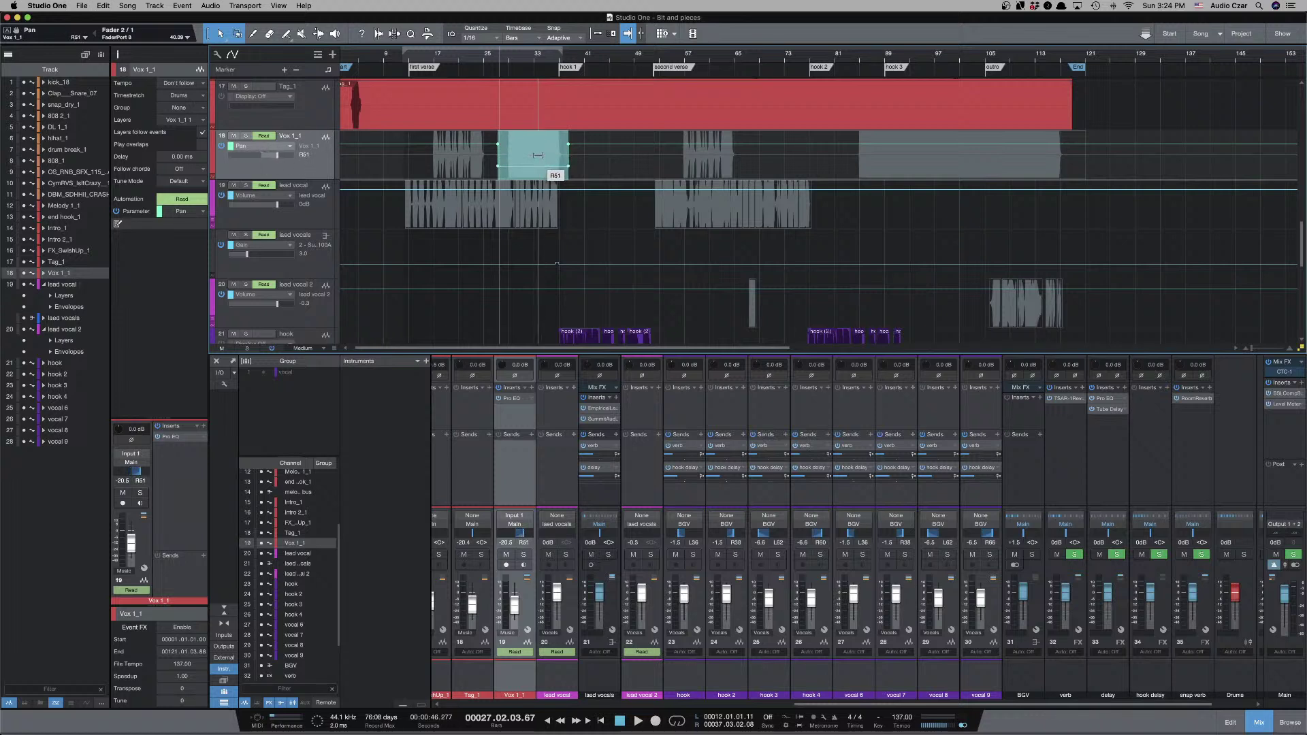
# Shift the Vox_1_1 pan envelope further right over its last part, about bars 83 to 118, and hide the automation.
pyautogui.click(666, 166)
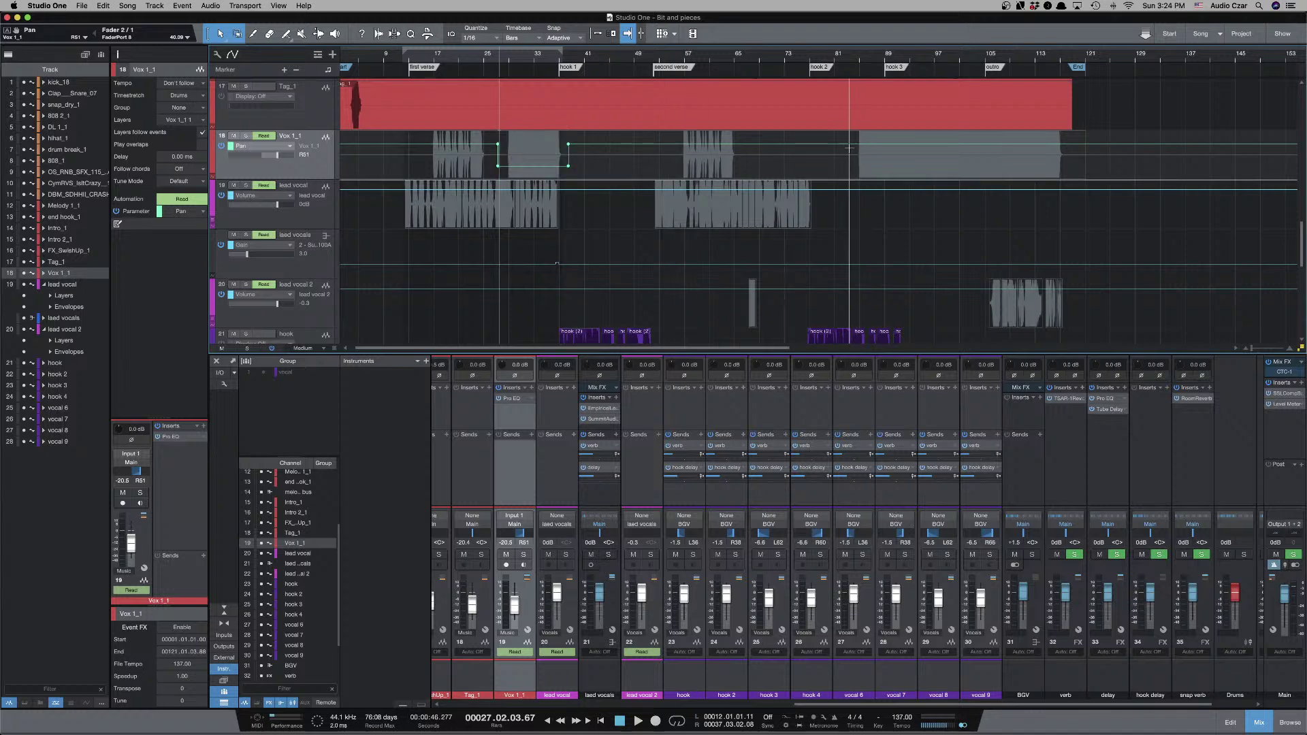
pyautogui.moveTo(1013, 149)
pyautogui.mouseDown()
pyautogui.moveTo(1070, 153)
pyautogui.moveTo(1017, 138)
pyautogui.moveTo(1016, 156)
pyautogui.mouseUp()
pyautogui.press('a')
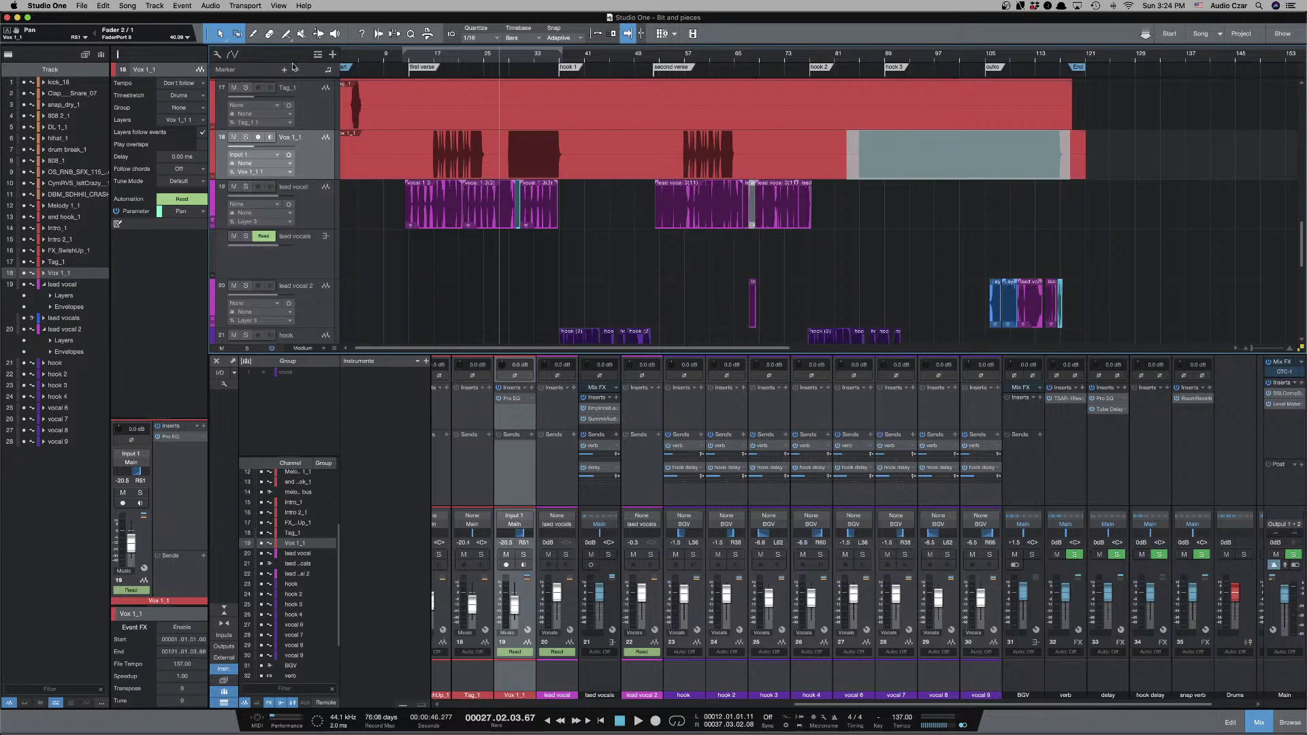
# Play the first verse in the full mix to check the Vox_1_1 pan change around bar 27.
pyautogui.press('space')
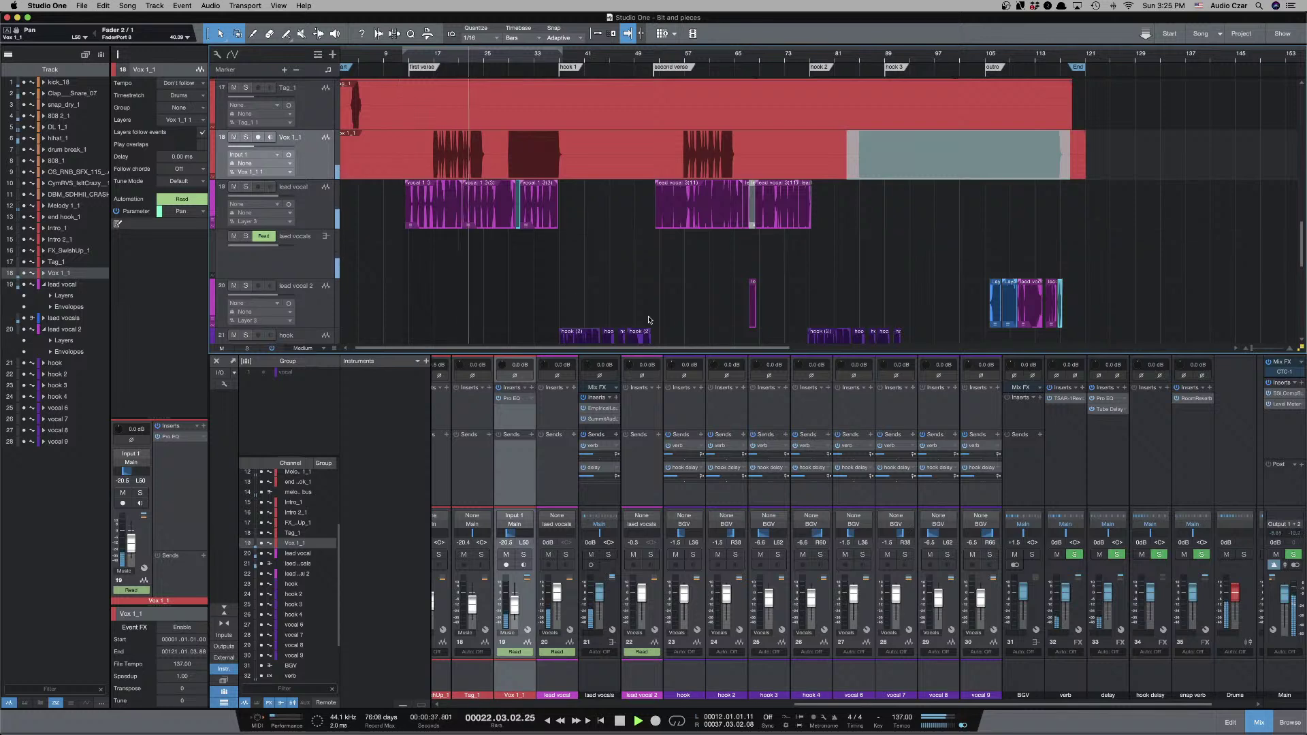
pyautogui.scroll(-1, 749, 274)
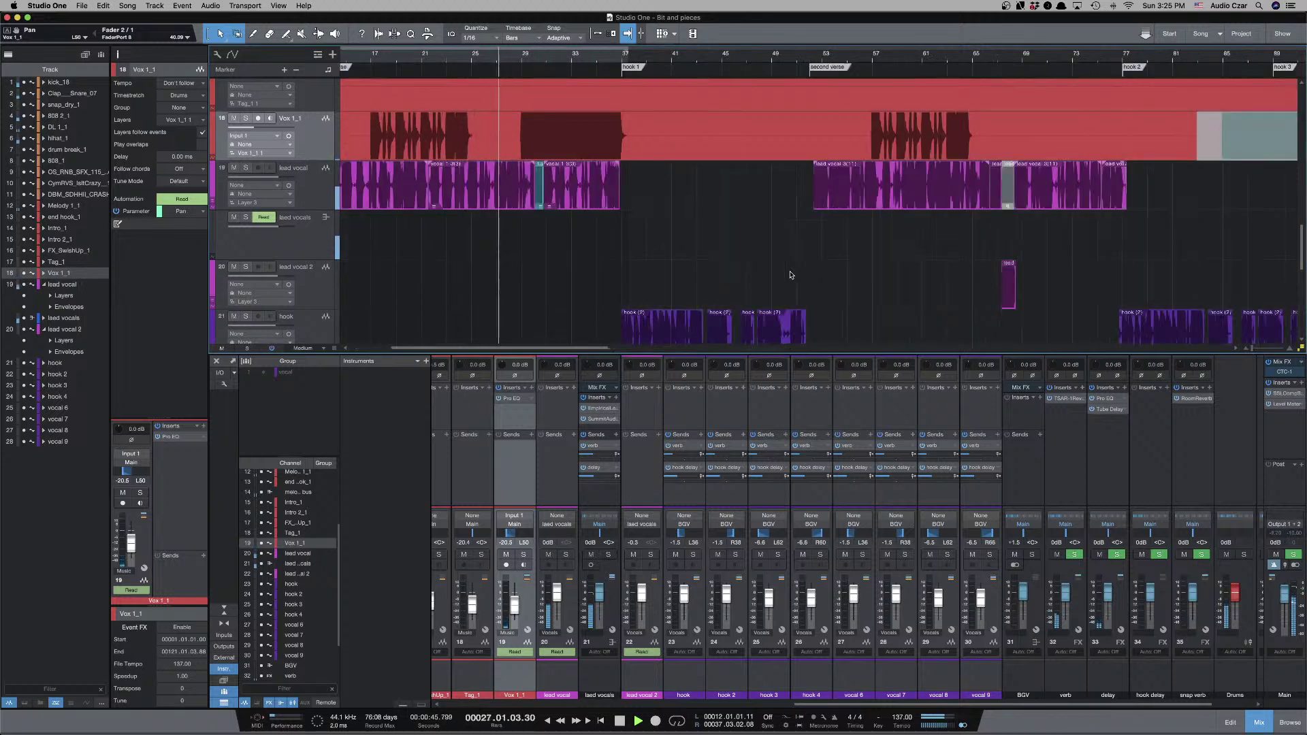
pyautogui.press('e')
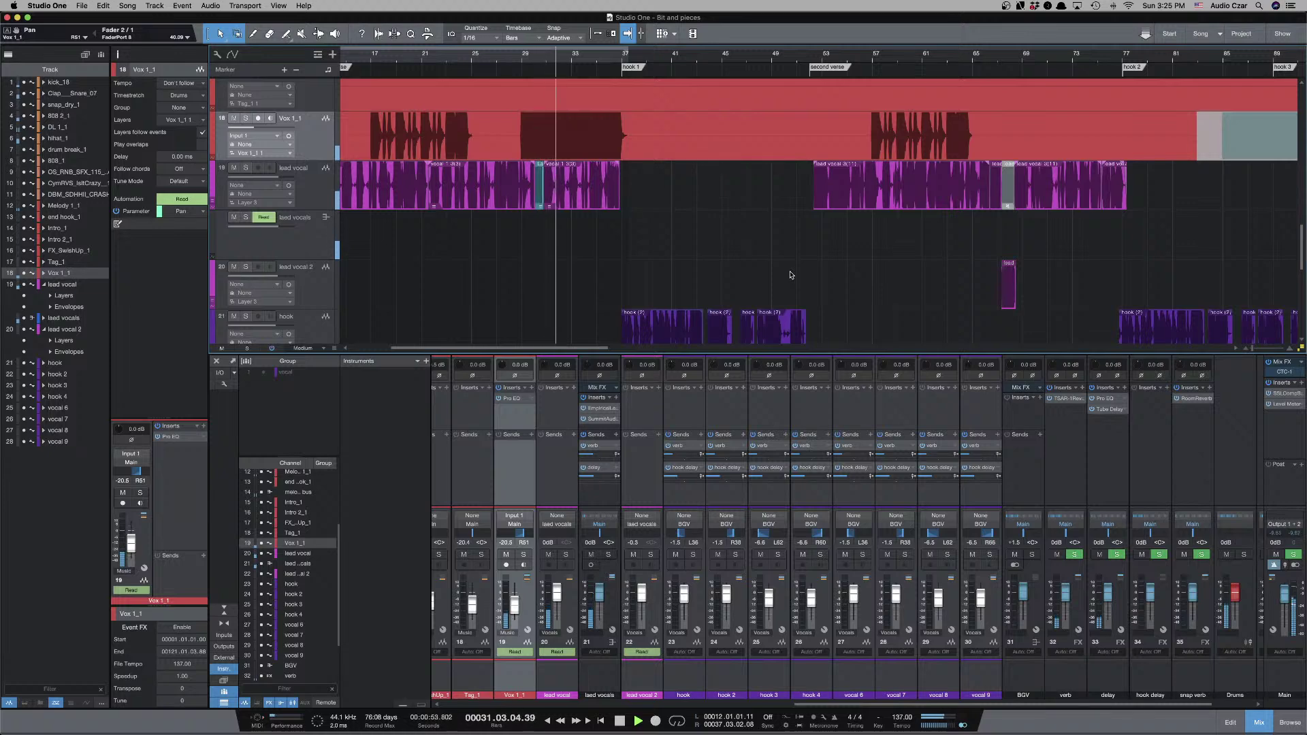
# Stop playback, show the track automation, and trim the Vox 1_1 pan slightly further right over the section leading into hook 1.
pyautogui.press('e')
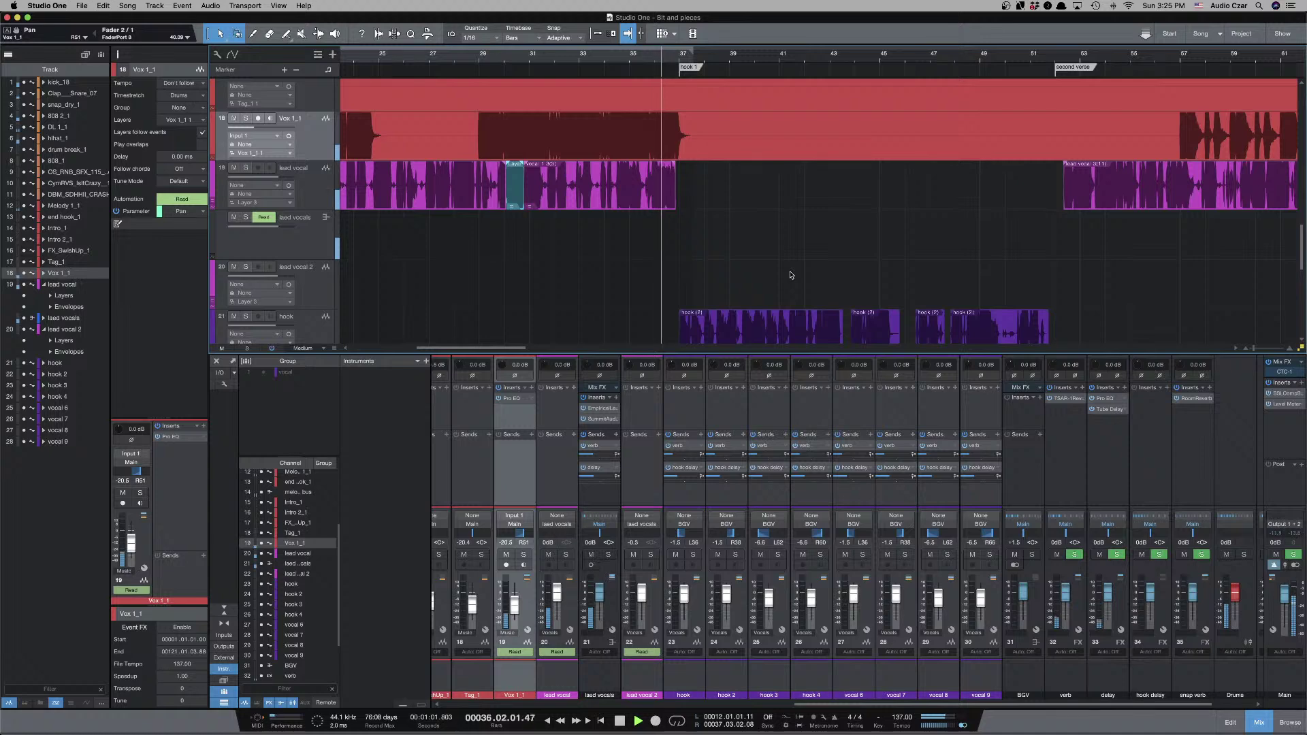
pyautogui.press('space')
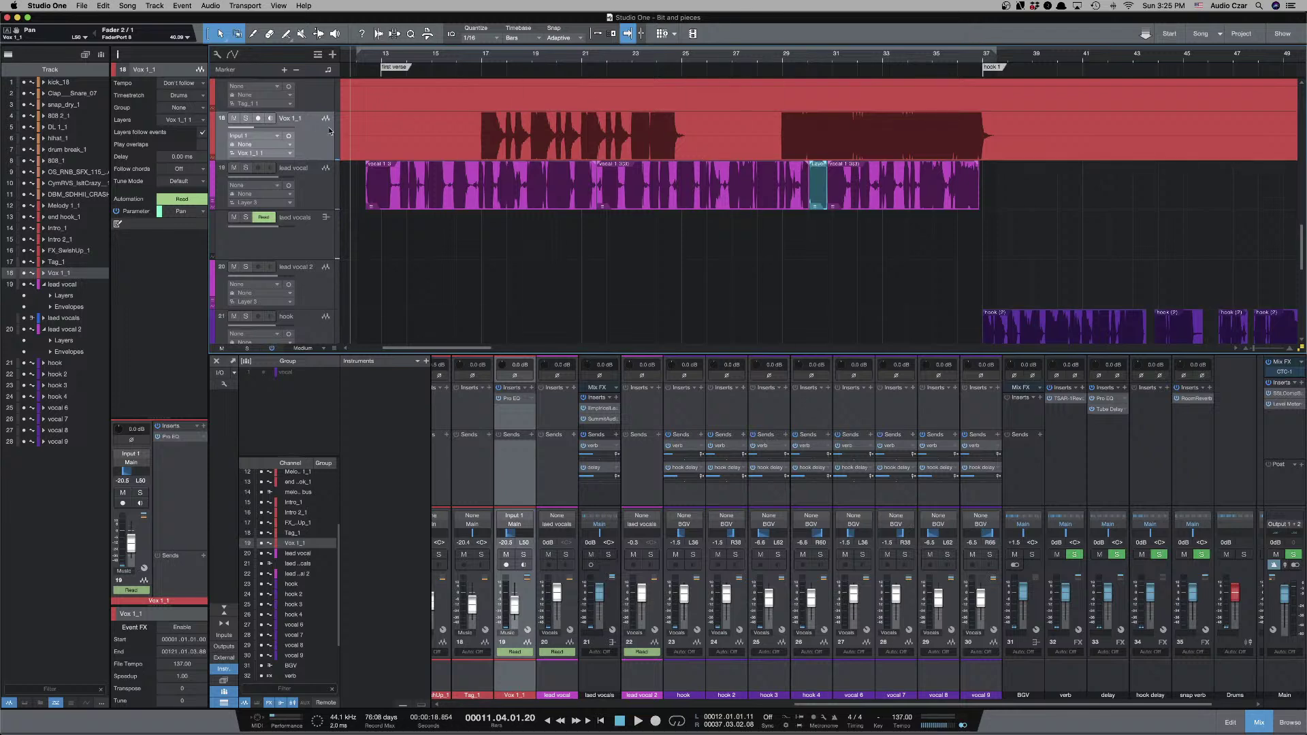
pyautogui.press('a')
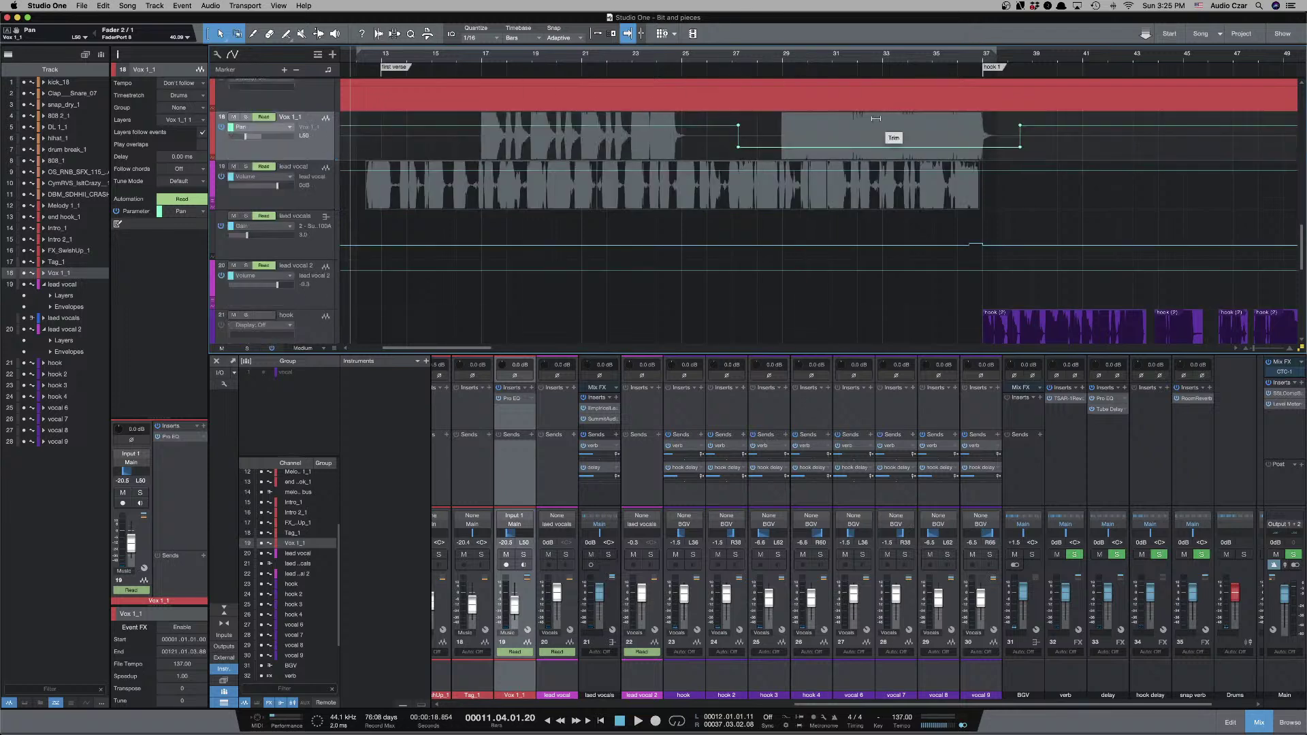
pyautogui.moveTo(876, 119); pyautogui.dragTo(876, 123)
# Trim the Vox 1_1 pan automation slightly in the final section around hook 2 and hook 3, and hide the automation.
pyautogui.hscroll(10, 885, 126)
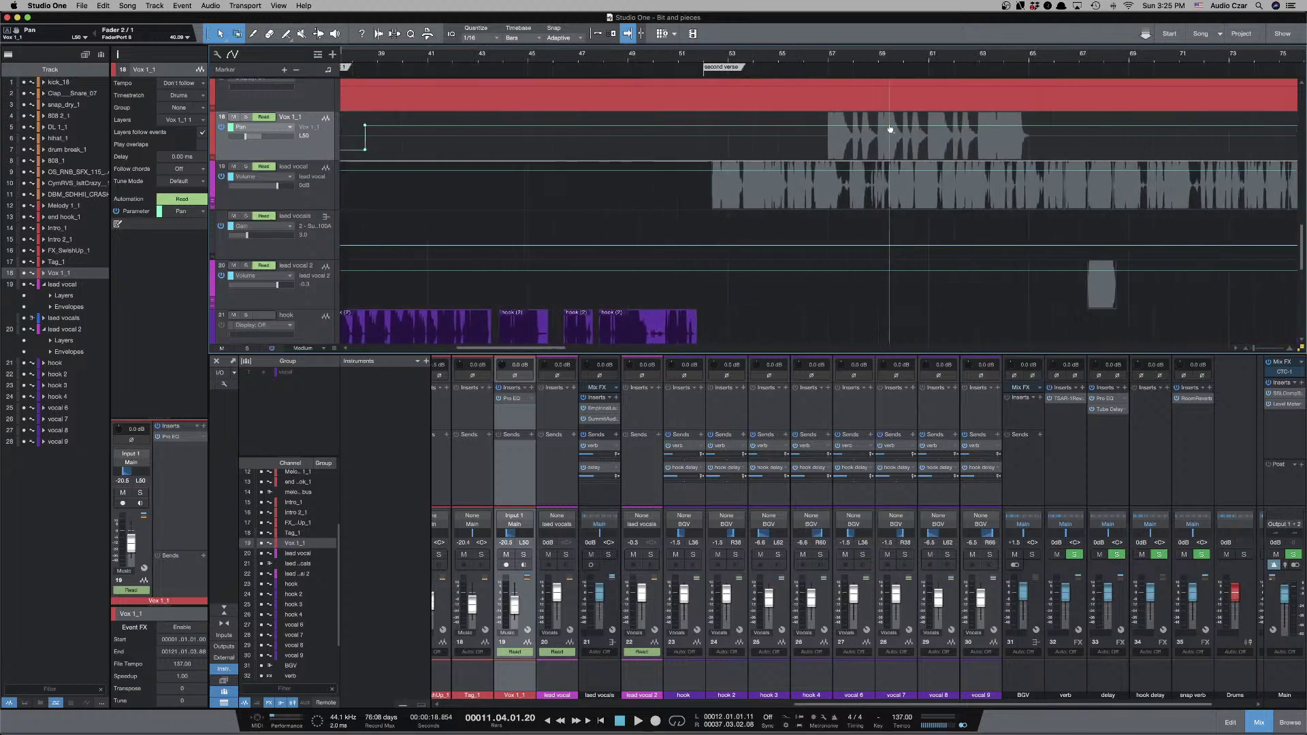
pyautogui.hscroll(6, 894, 129)
pyautogui.moveTo(898, 120); pyautogui.dragTo(898, 121)
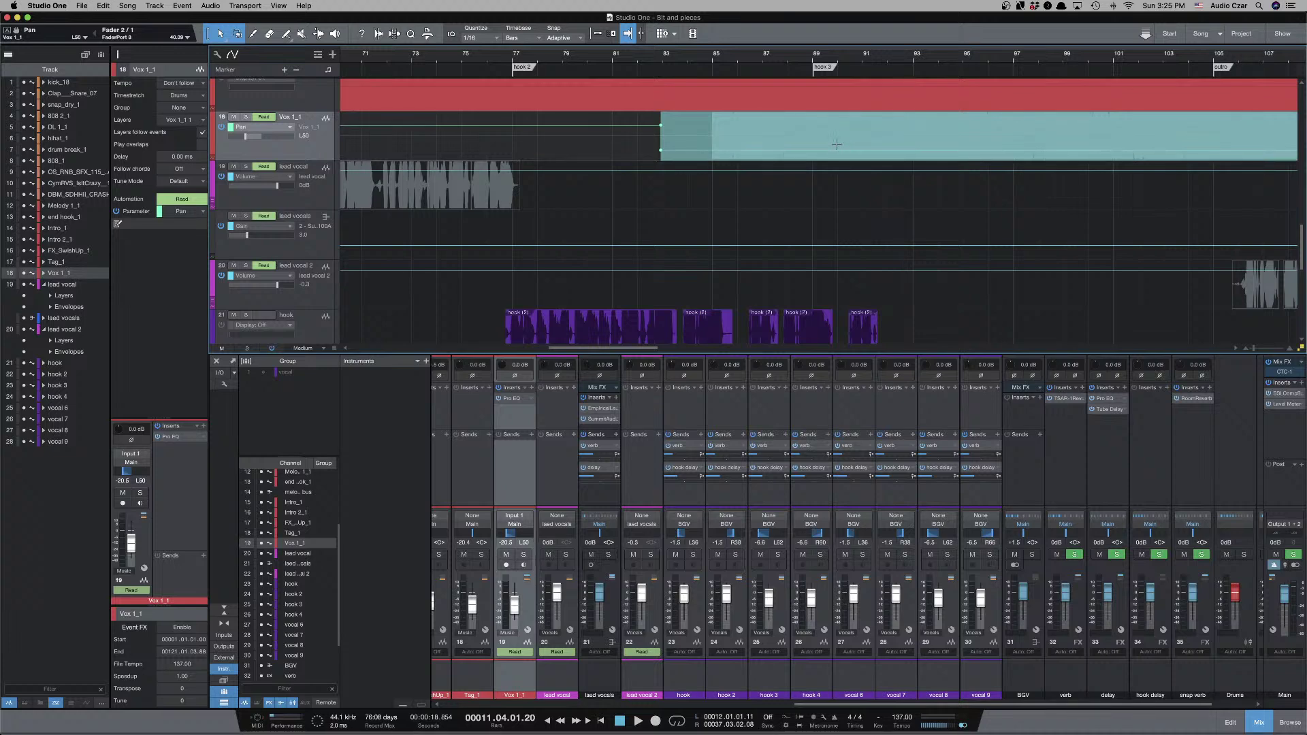
pyautogui.press('a')
# Play the first verse, jumping playback to the first Vox 1_1 part and to the one leading into hook 1.
pyautogui.press('space')
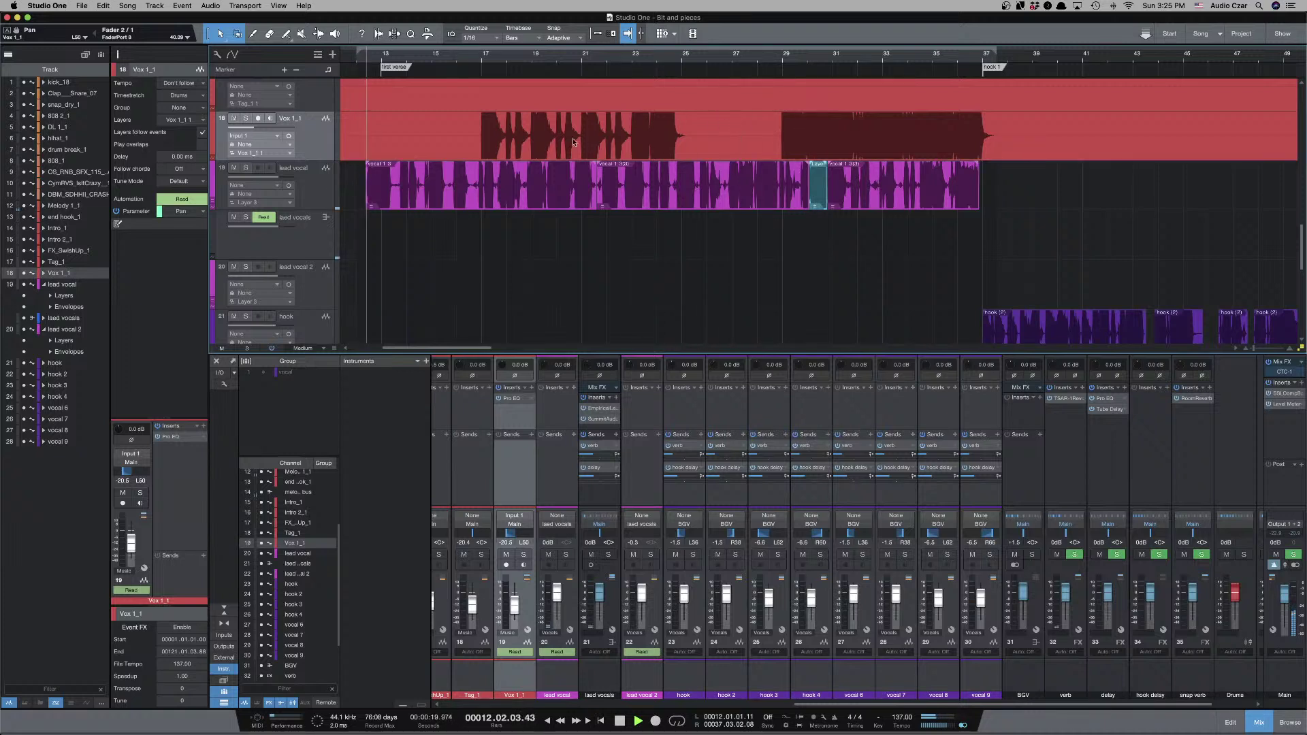
pyautogui.click(475, 122)
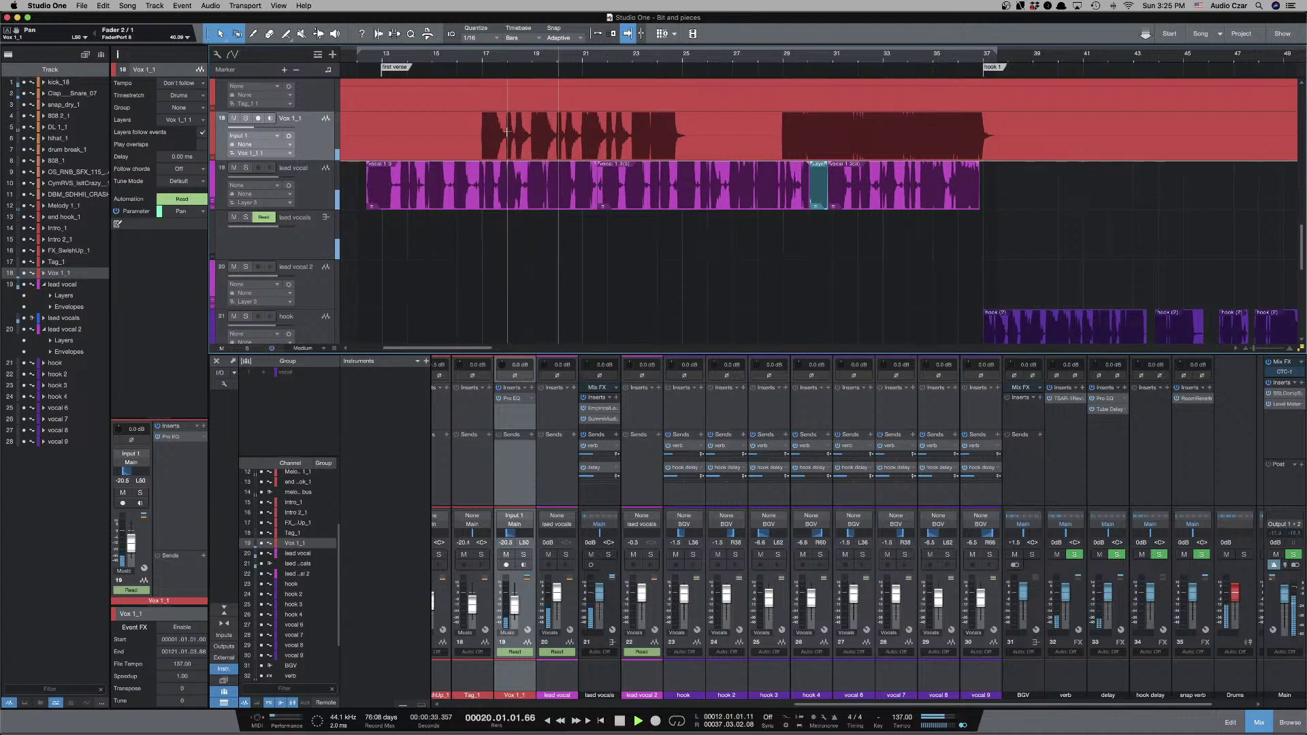
pyautogui.hscroll(-1, 616, 143)
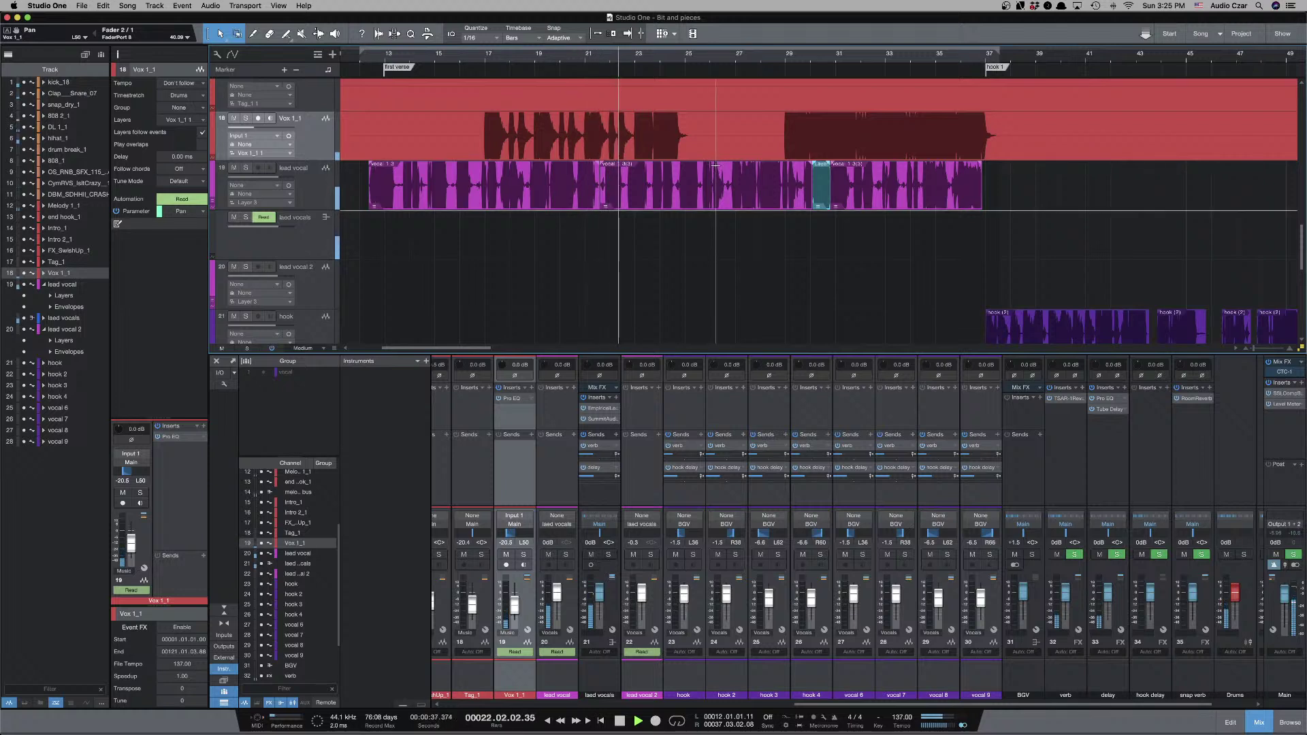
pyautogui.click(765, 125)
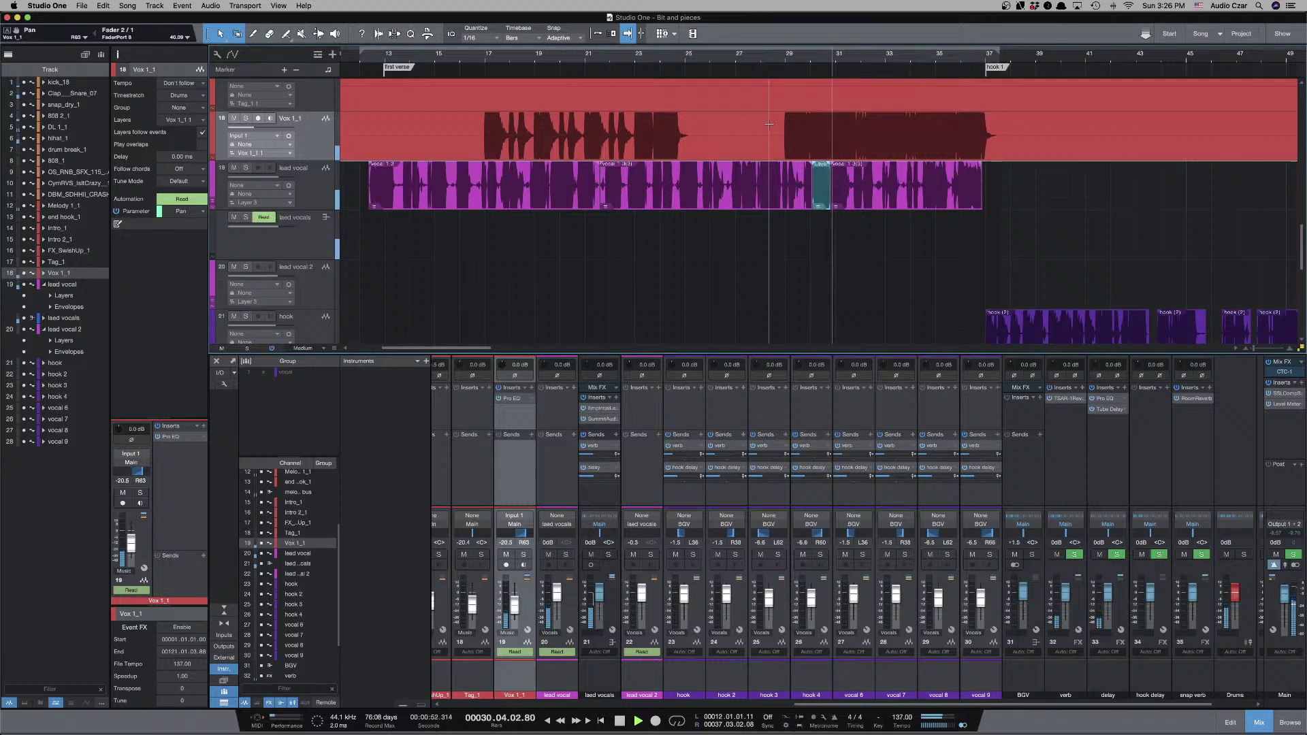
# Examine the whole arrangement around Vox 1_1 up to the outro during playback, and stop the song.
pyautogui.press('w')
pyautogui.hscroll(6, 769, 124)
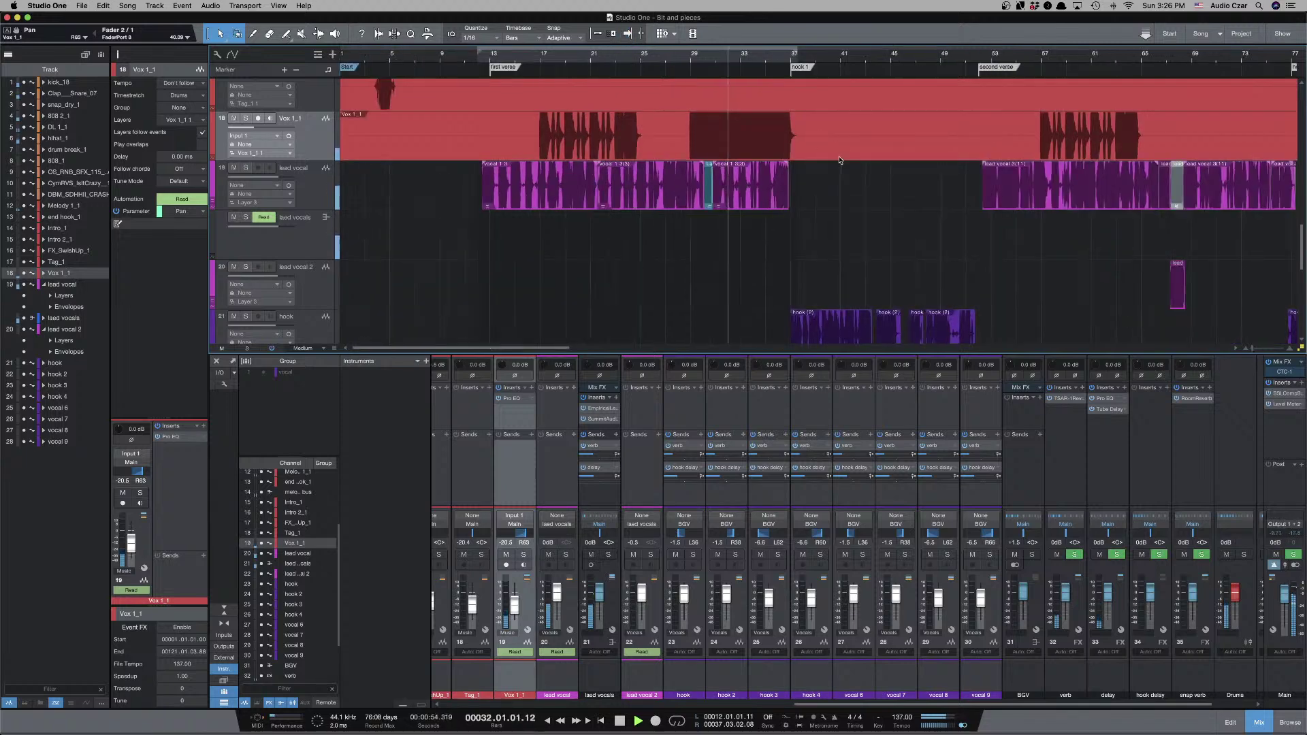
pyautogui.hscroll(5, 838, 158)
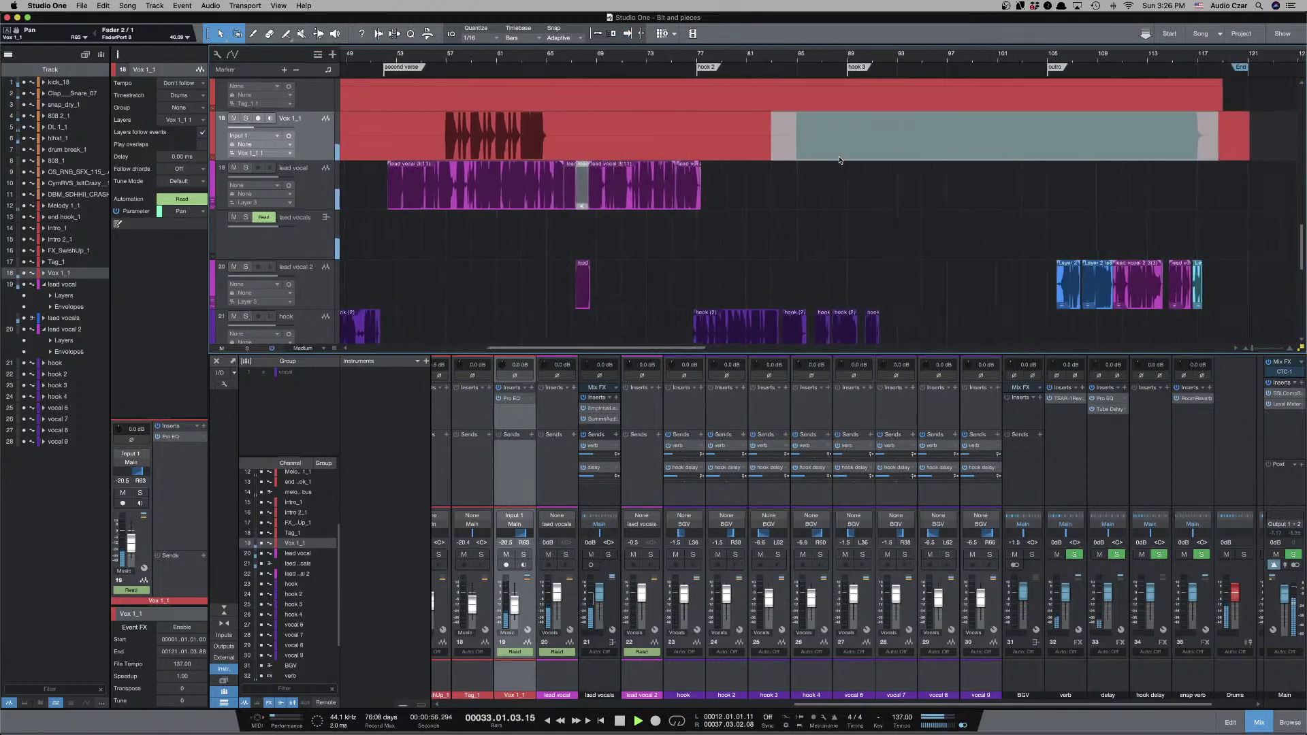
pyautogui.press('w')
pyautogui.press('w')
pyautogui.hotkey('shift', 'w')
pyautogui.hotkey('shift', 'w')
pyautogui.hotkey('shift', 'w')
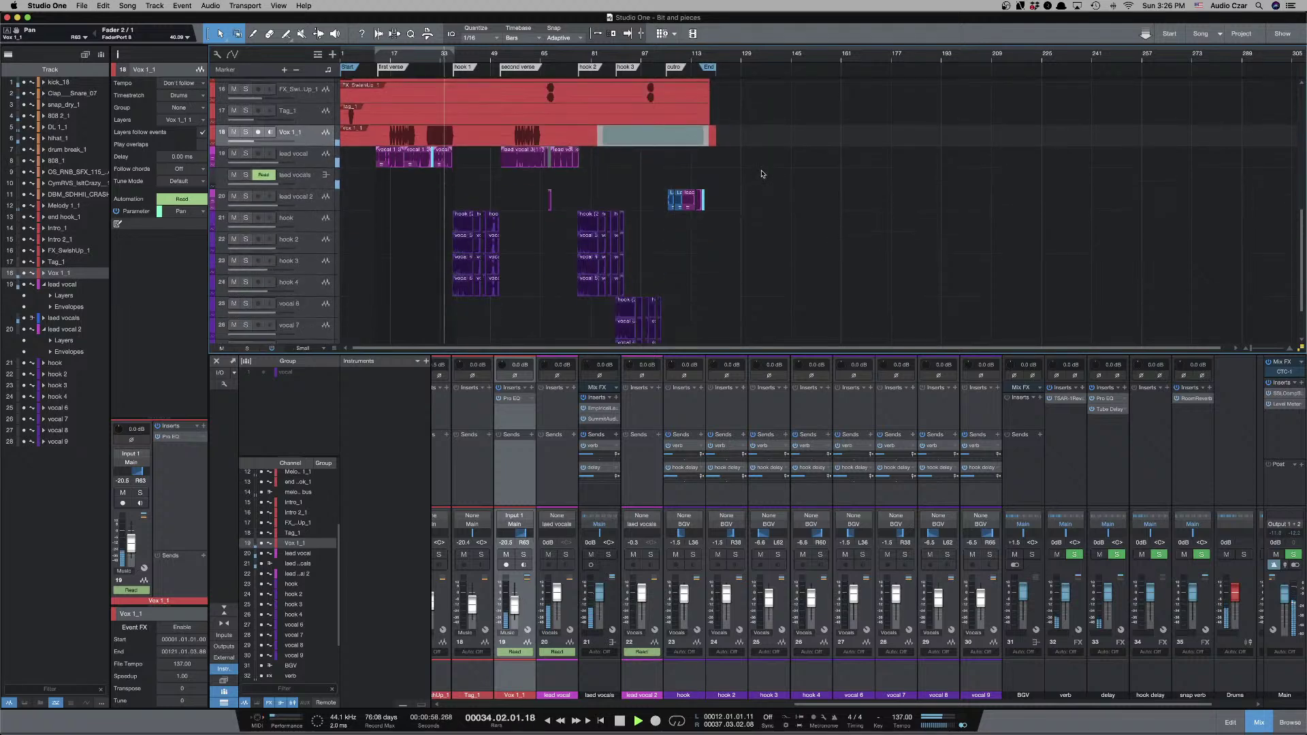
pyautogui.hotkey('shift', 'e')
pyautogui.hotkey('shift', 'e')
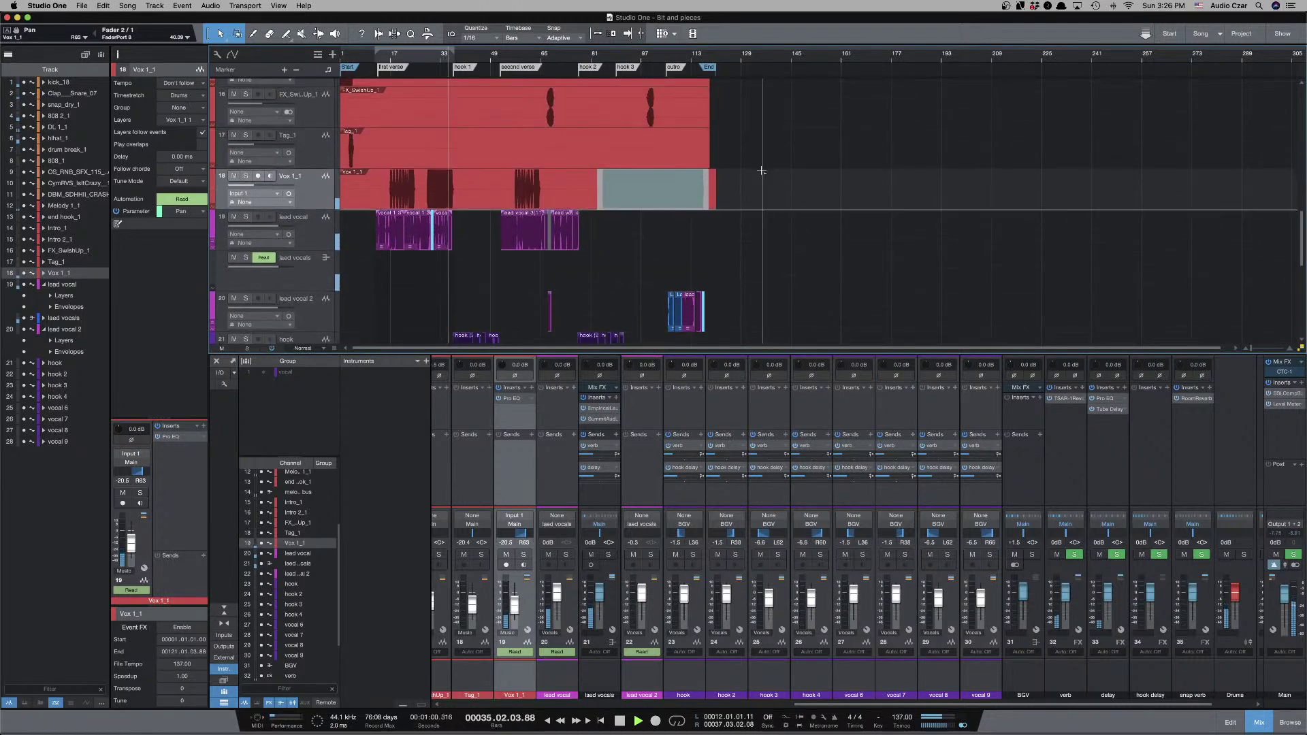
pyautogui.hotkey('shift', 'e')
pyautogui.scroll(3, 761, 170)
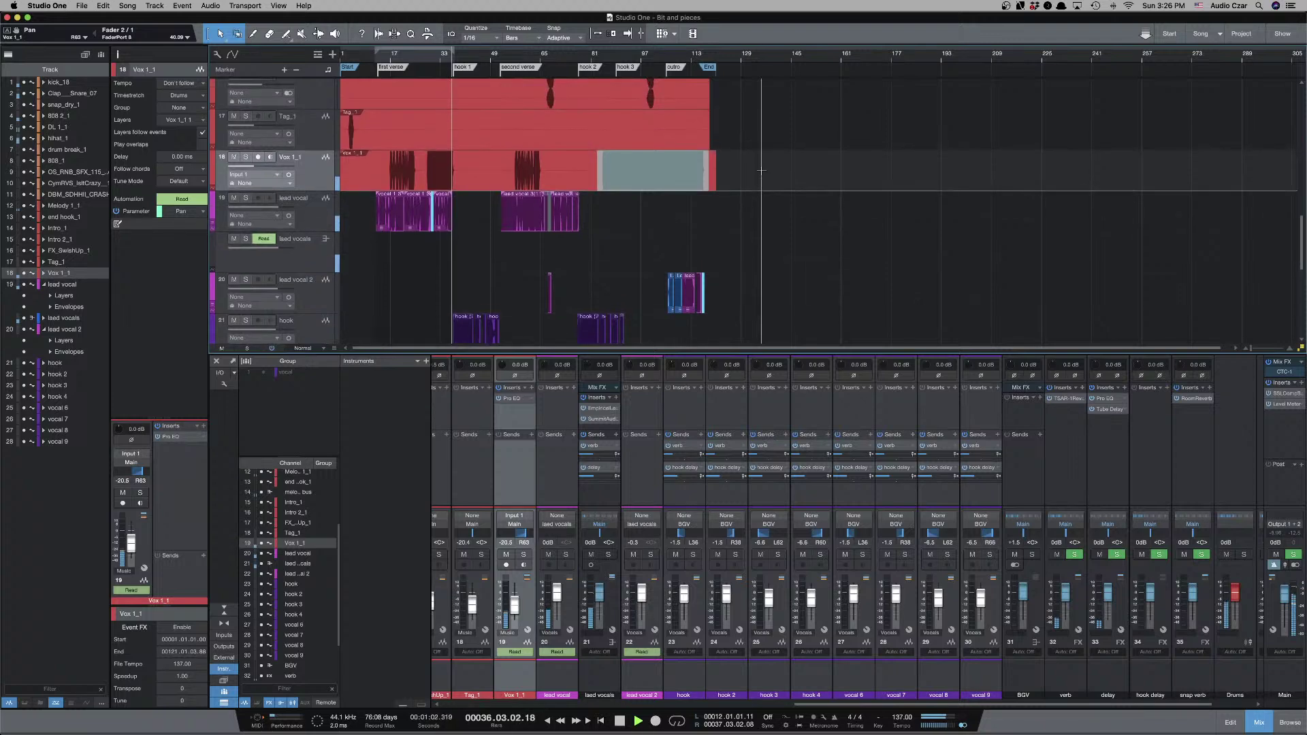
pyautogui.press('e')
pyautogui.press('space')
# Play the song from about bar 83, at the start of the final Vox 1_1 section between hook 2 and hook 3.
pyautogui.press('f')
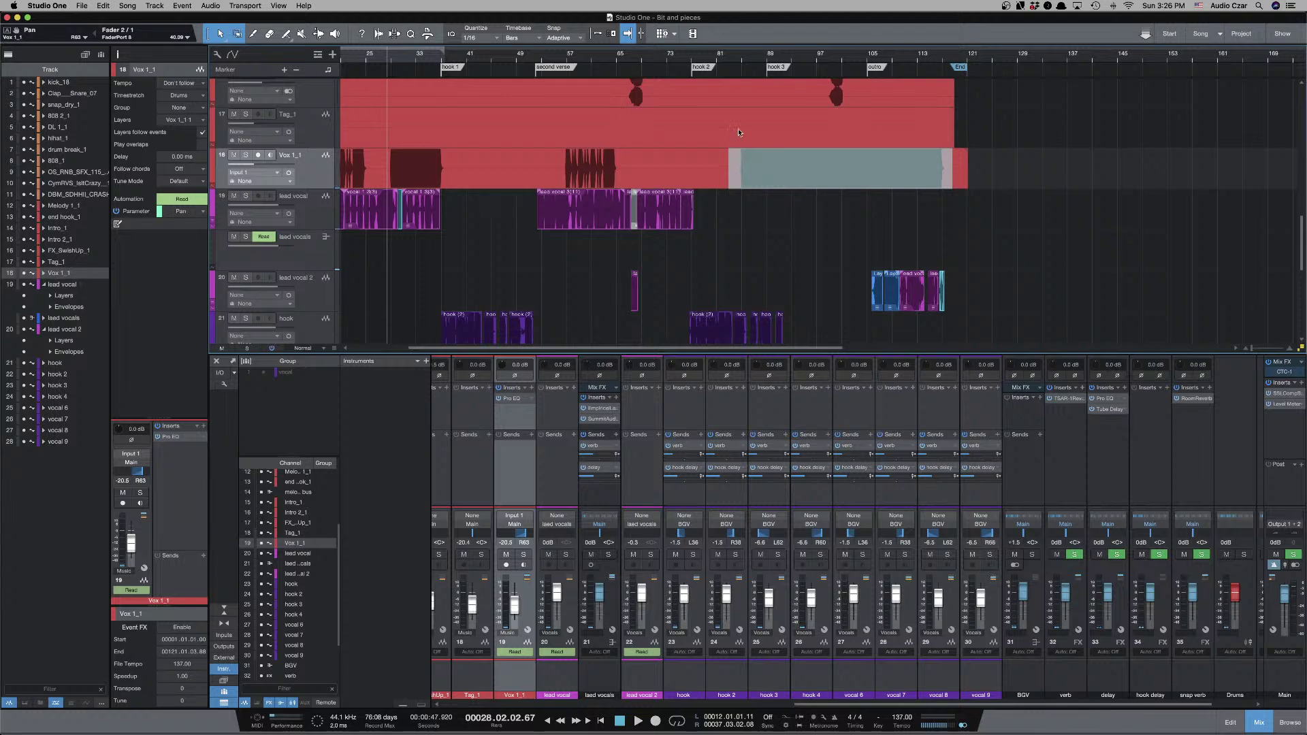
pyautogui.click(731, 158)
pyautogui.press('e')
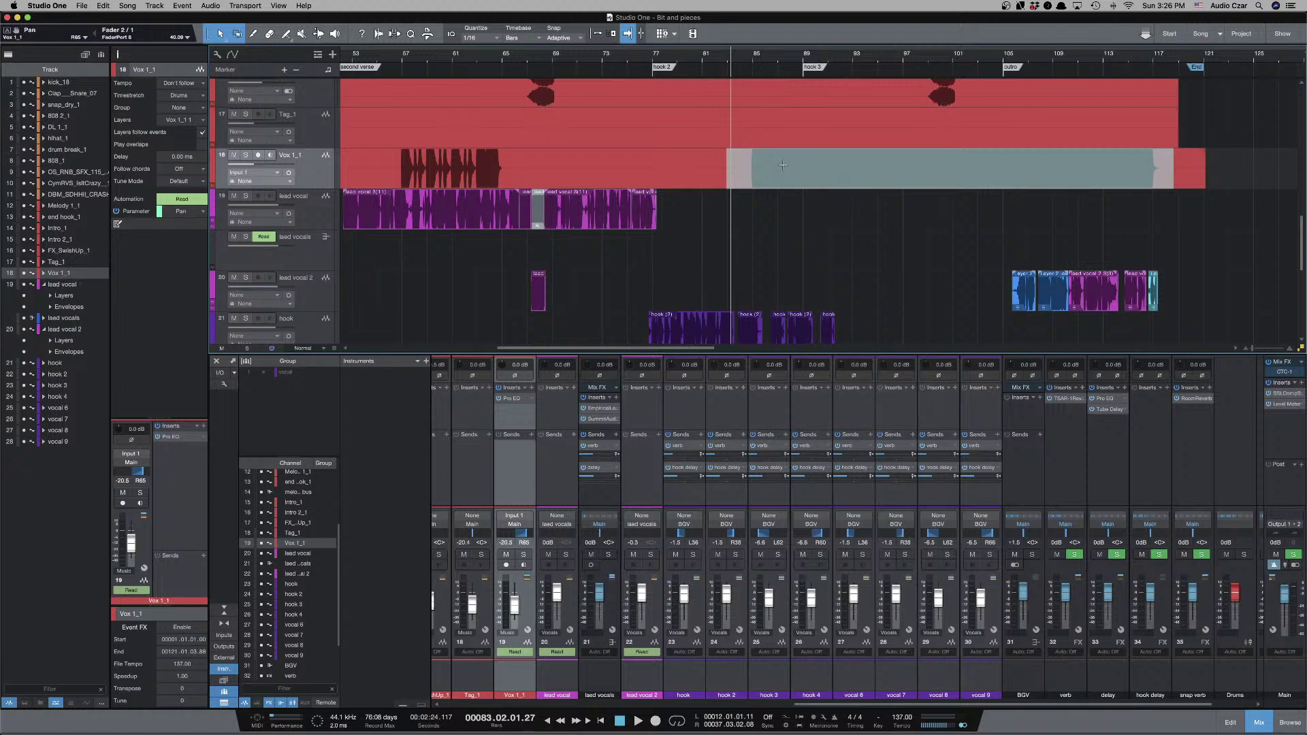
pyautogui.press('e')
pyautogui.press('w')
pyautogui.hscroll(1, 843, 179)
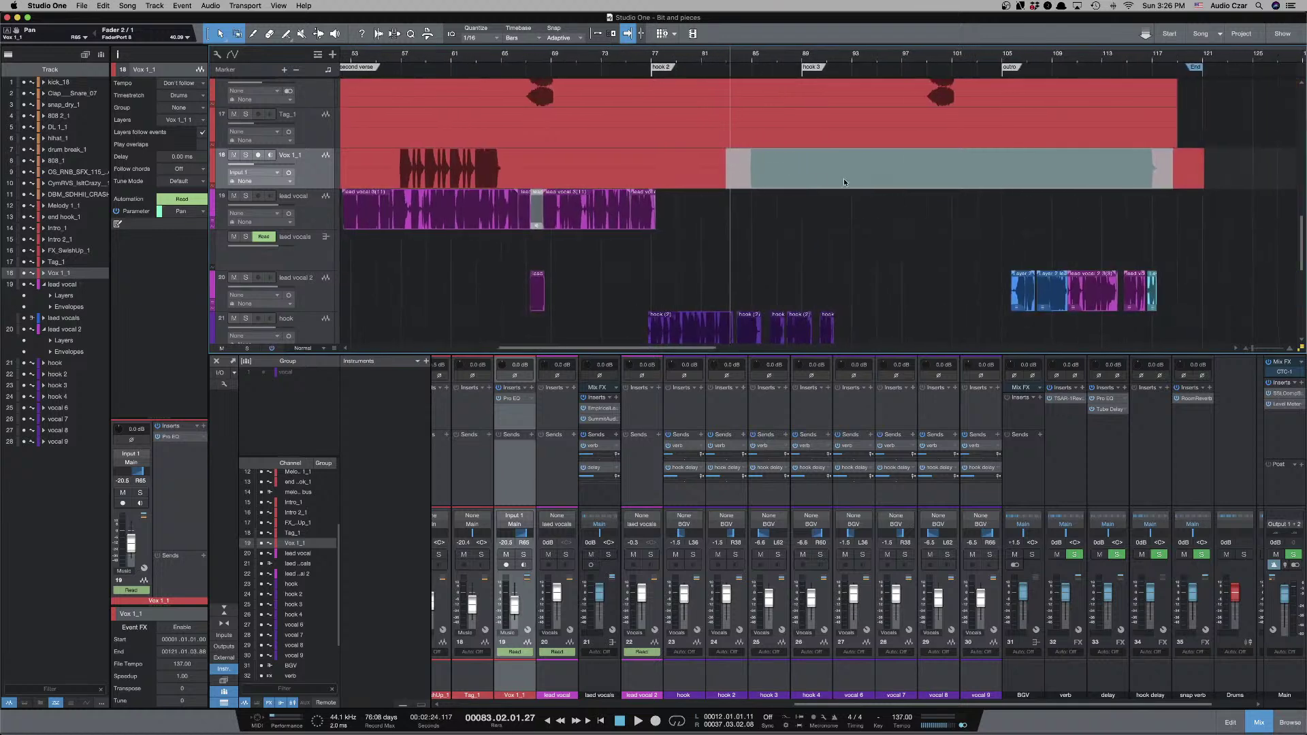
pyautogui.hscroll(1, 923, 189)
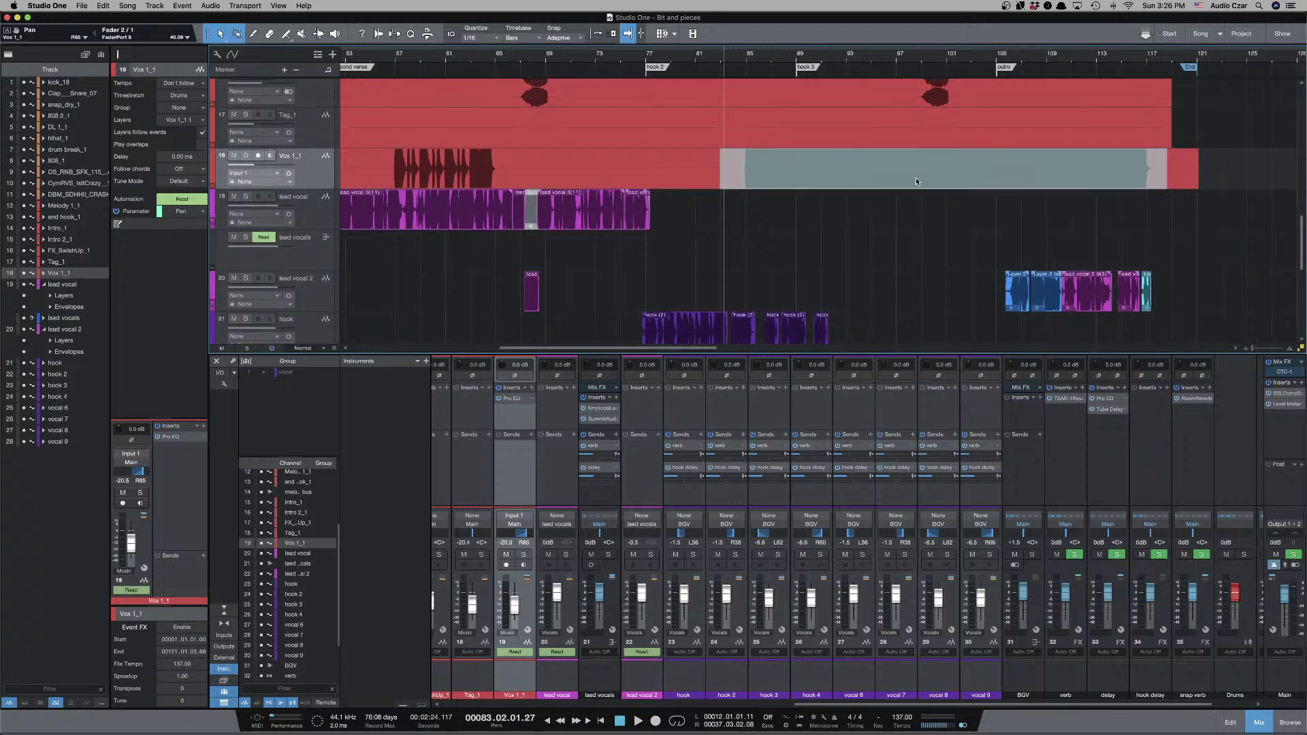
pyautogui.hscroll(-1, 836, 177)
pyautogui.press('space')
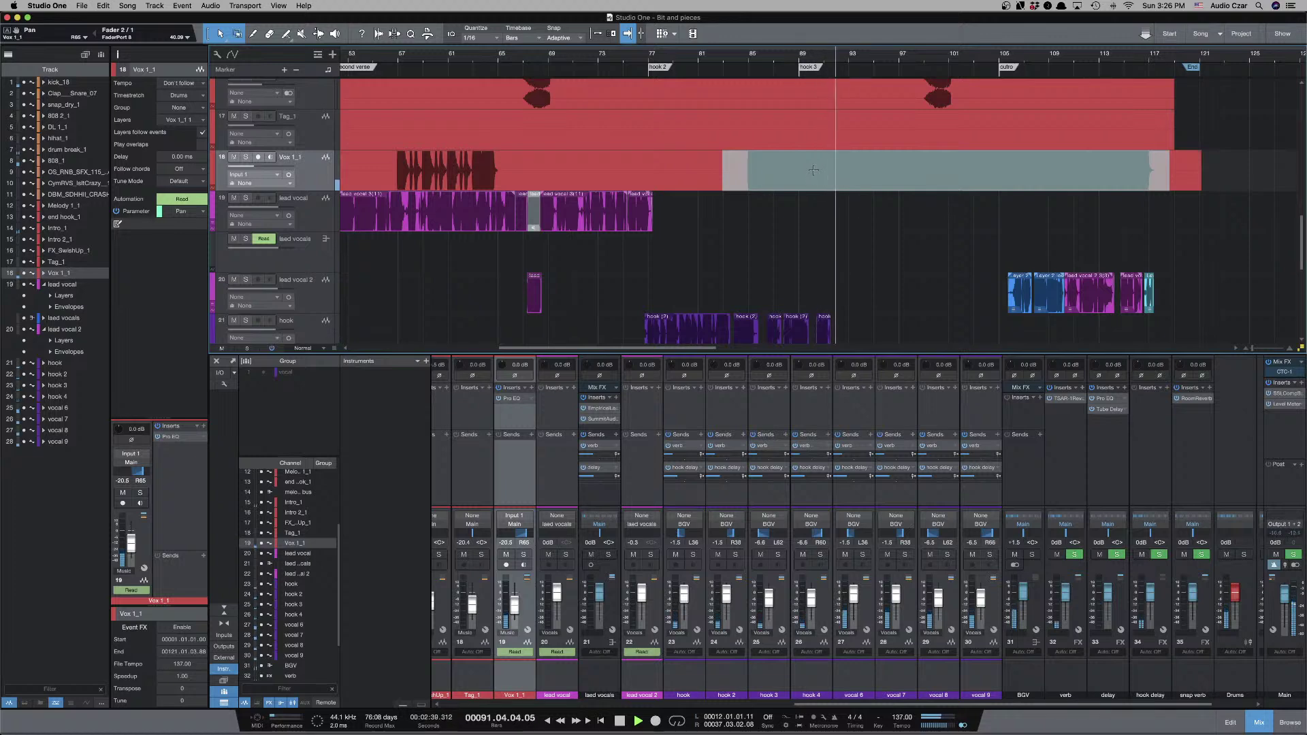
# Clear the Vox 1_1 range selection, listen through to the lead vocal 2 clips in the outro, and stop playback.
pyautogui.scroll(3, 813, 170)
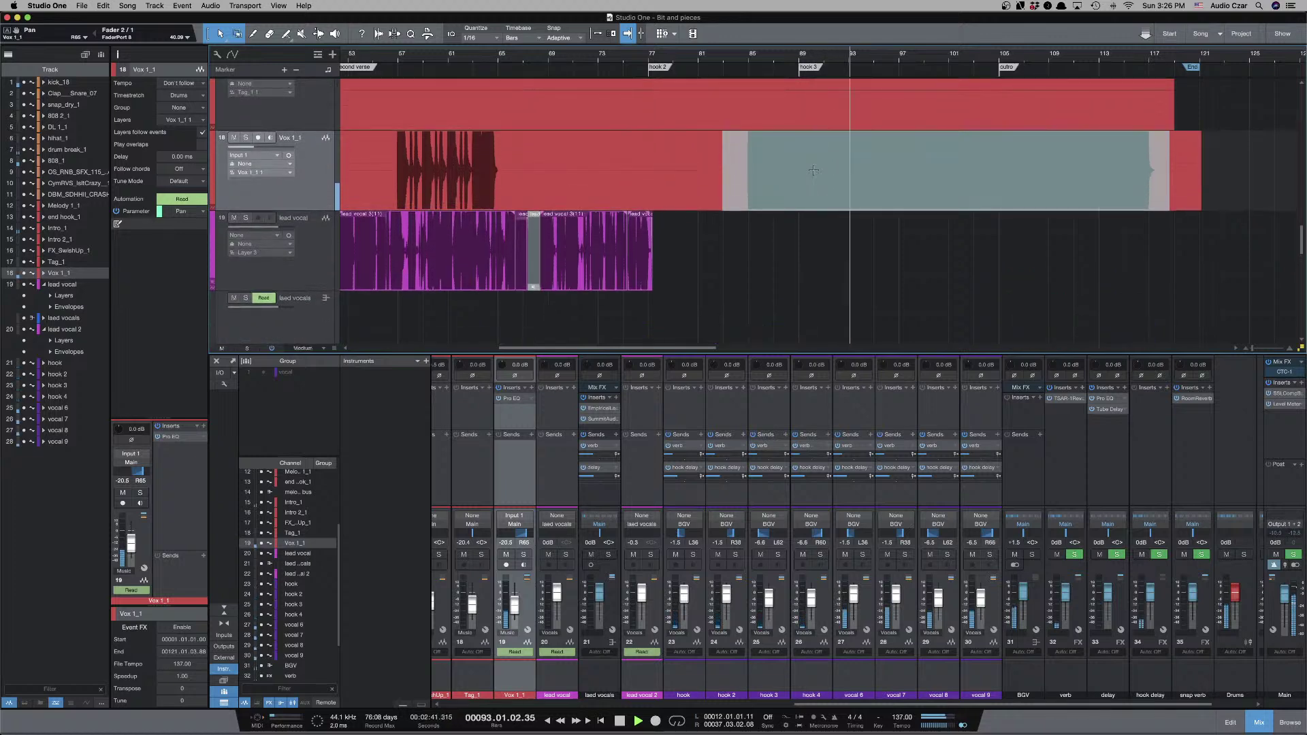
pyautogui.click(893, 254)
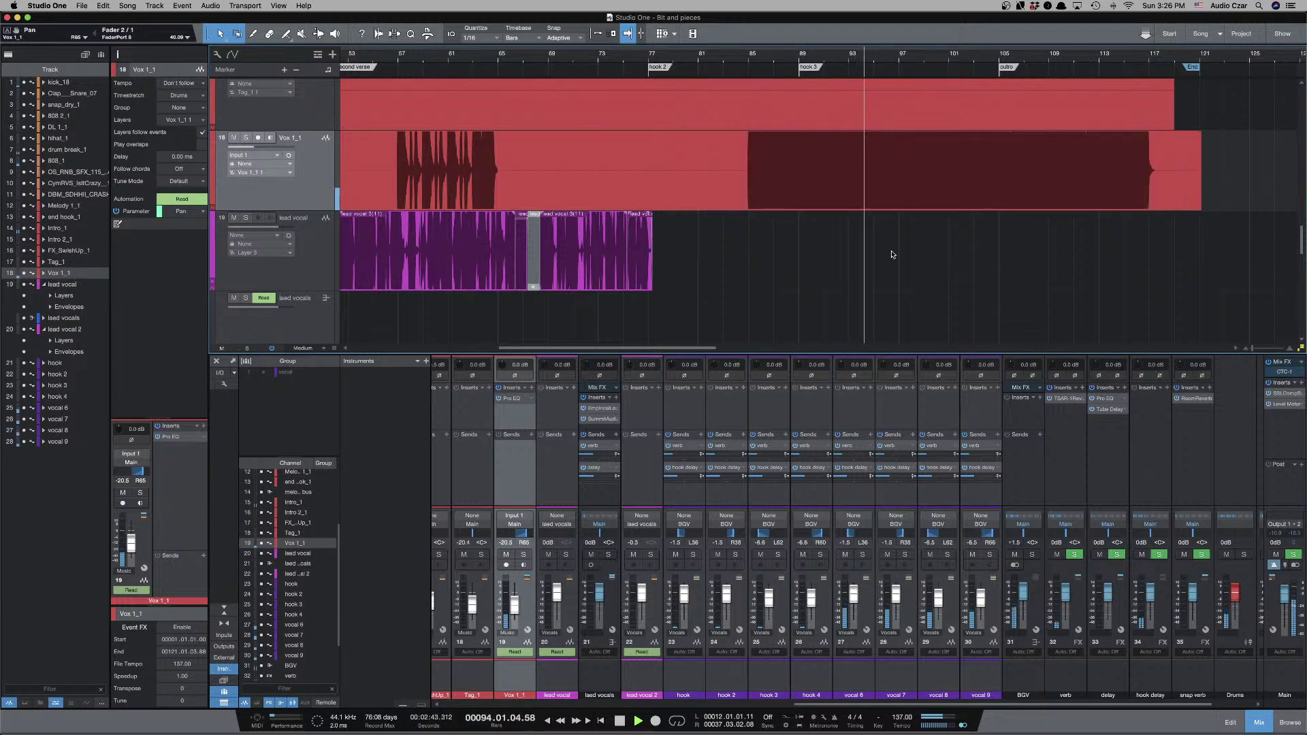
pyautogui.press('e')
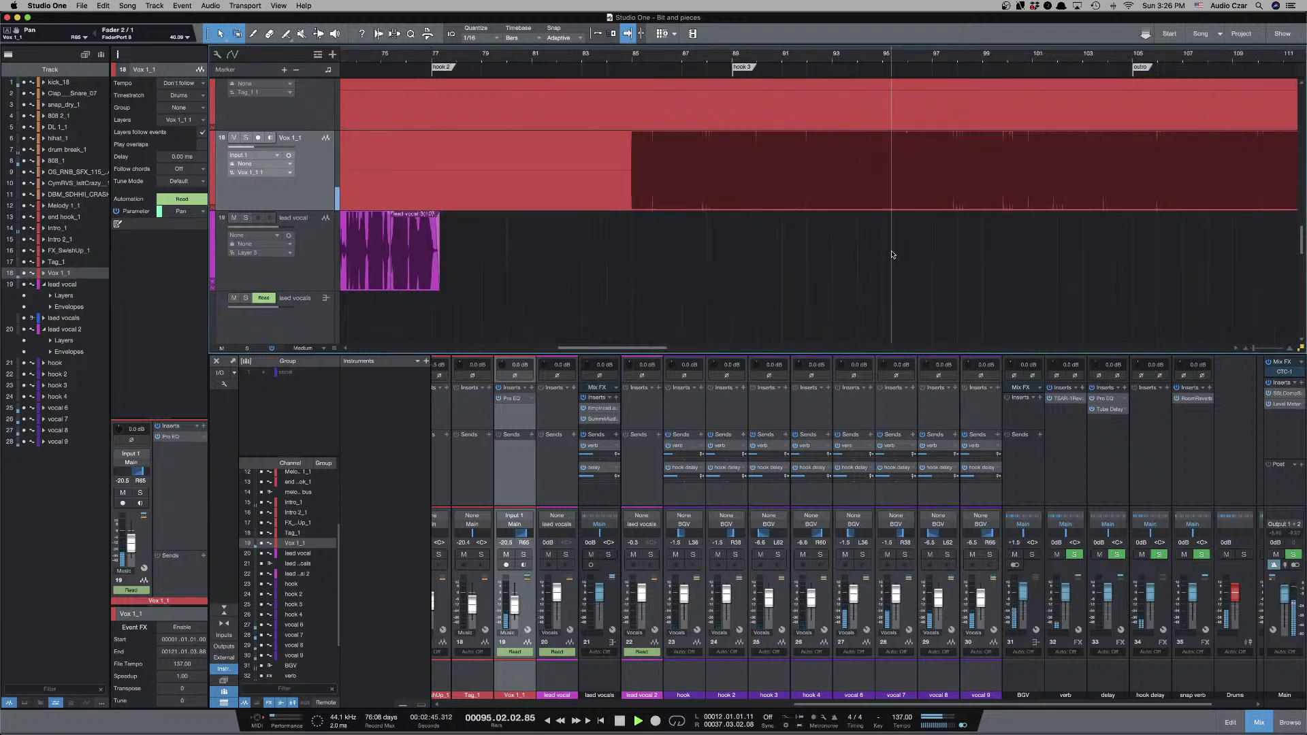
pyautogui.press('w')
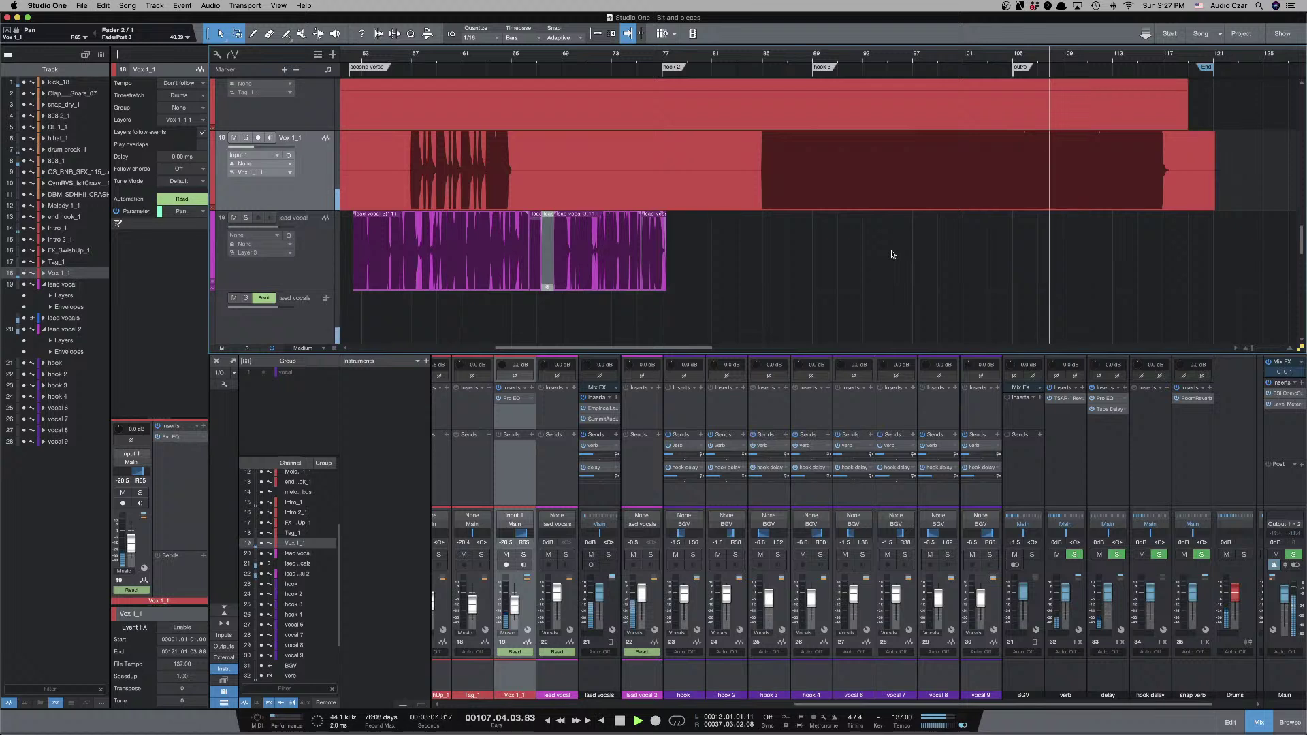
pyautogui.scroll(-5, 914, 249)
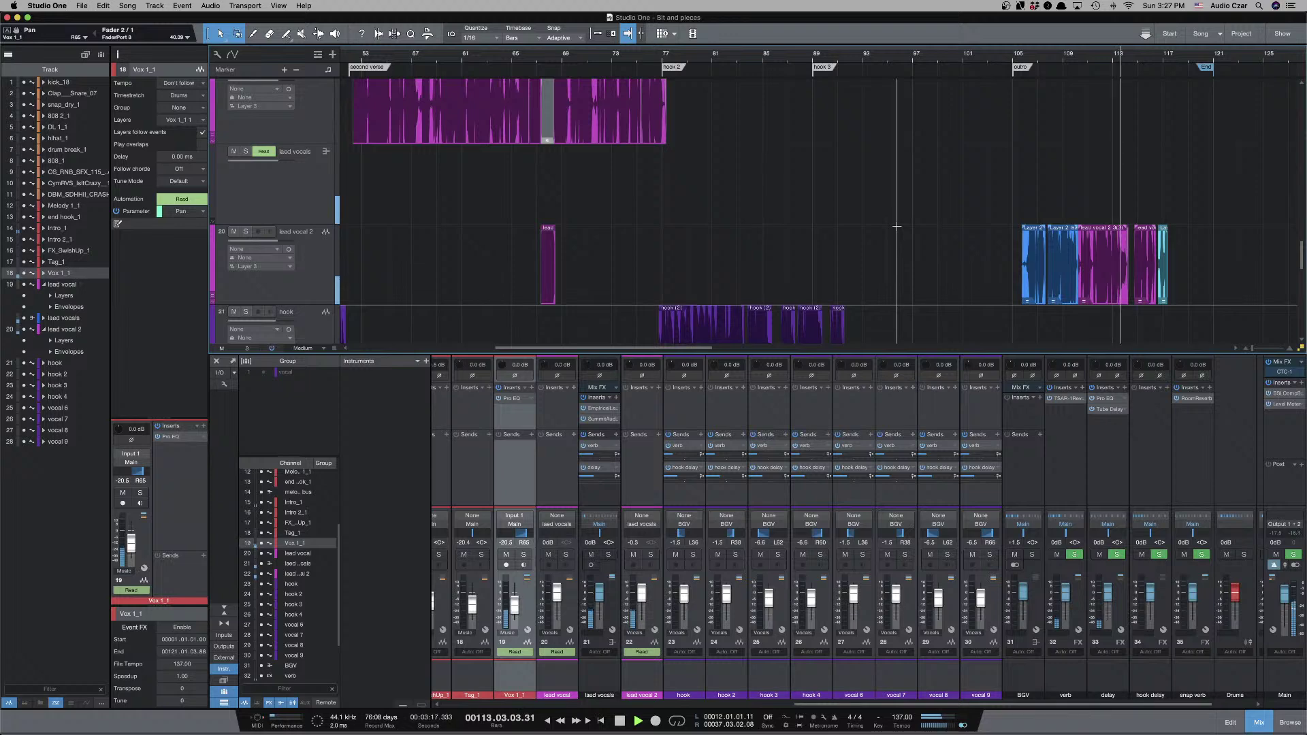
pyautogui.press('e')
pyautogui.press('space')
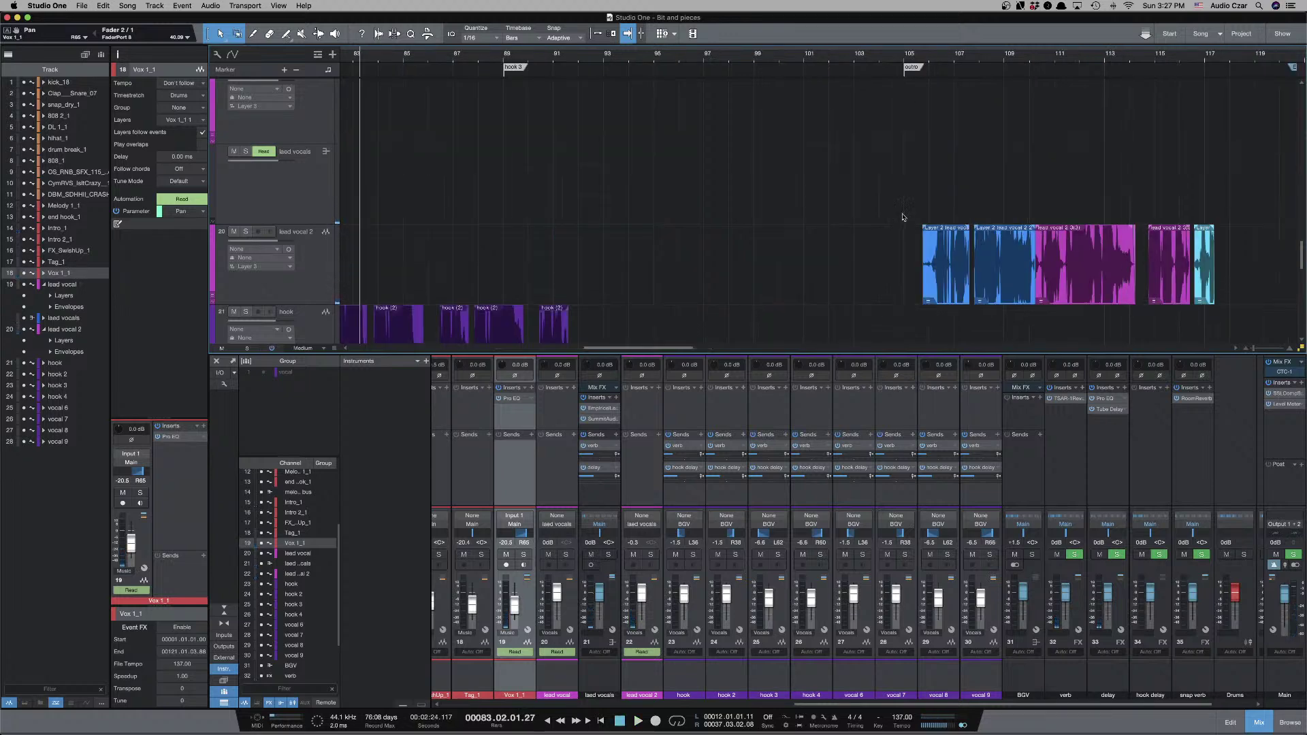
# Look over the Vox 1_1, lead vocal and stacked hook tracks across the verses, hooks and outro.
pyautogui.scroll(5, 902, 191)
pyautogui.press('w')
pyautogui.press('w')
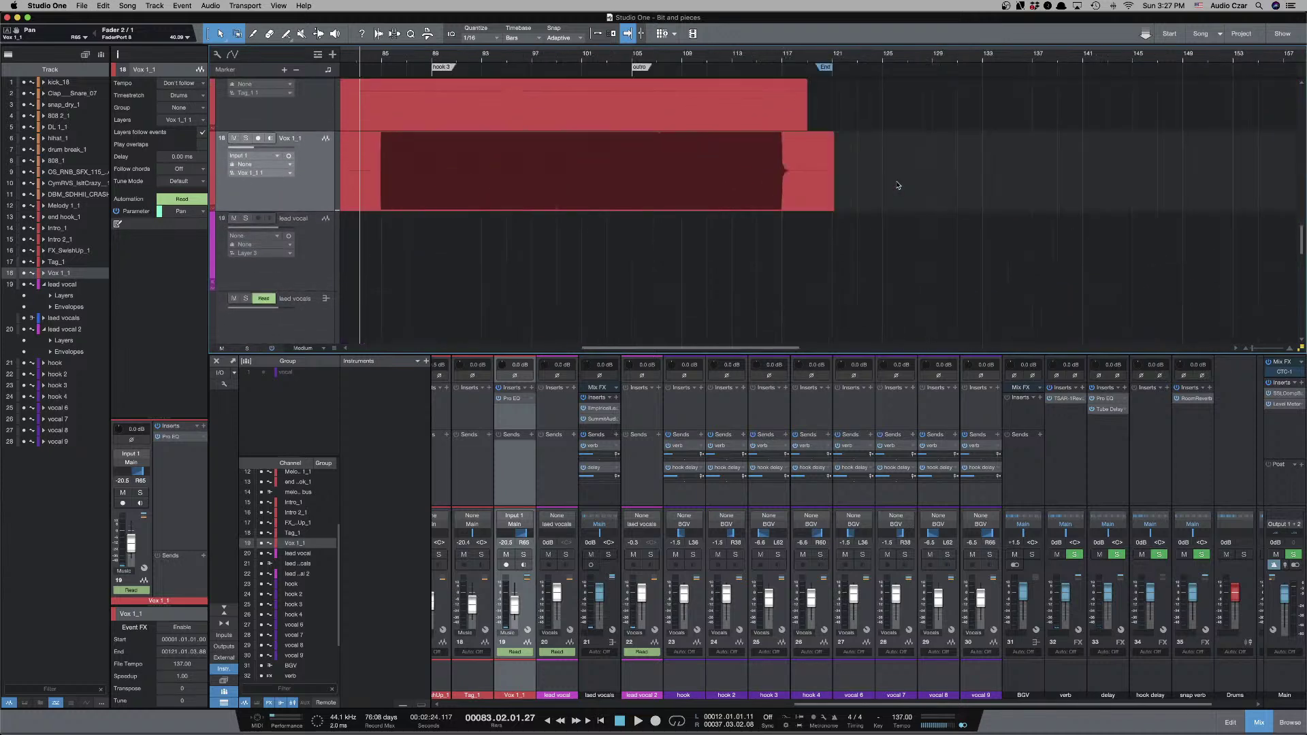
pyautogui.hscroll(-10, 707, 213)
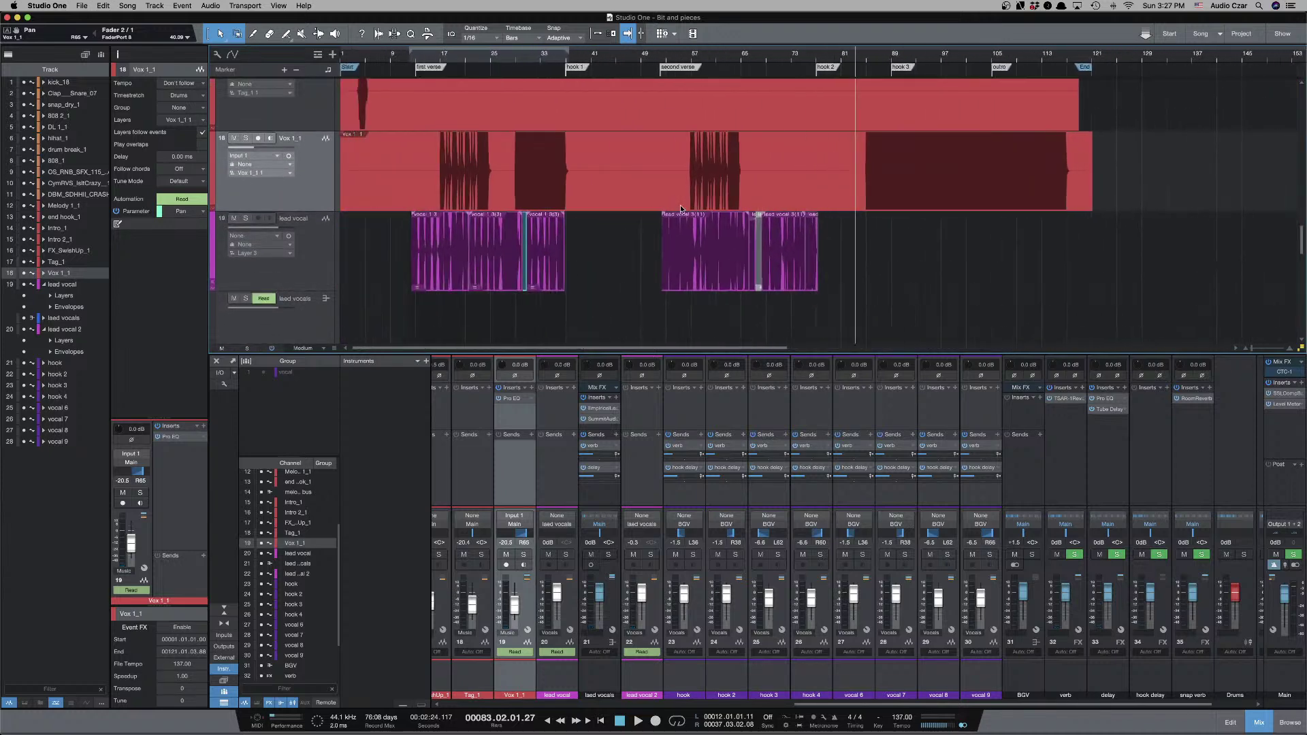
pyautogui.scroll(-1, 651, 219)
pyautogui.scroll(-5, 651, 218)
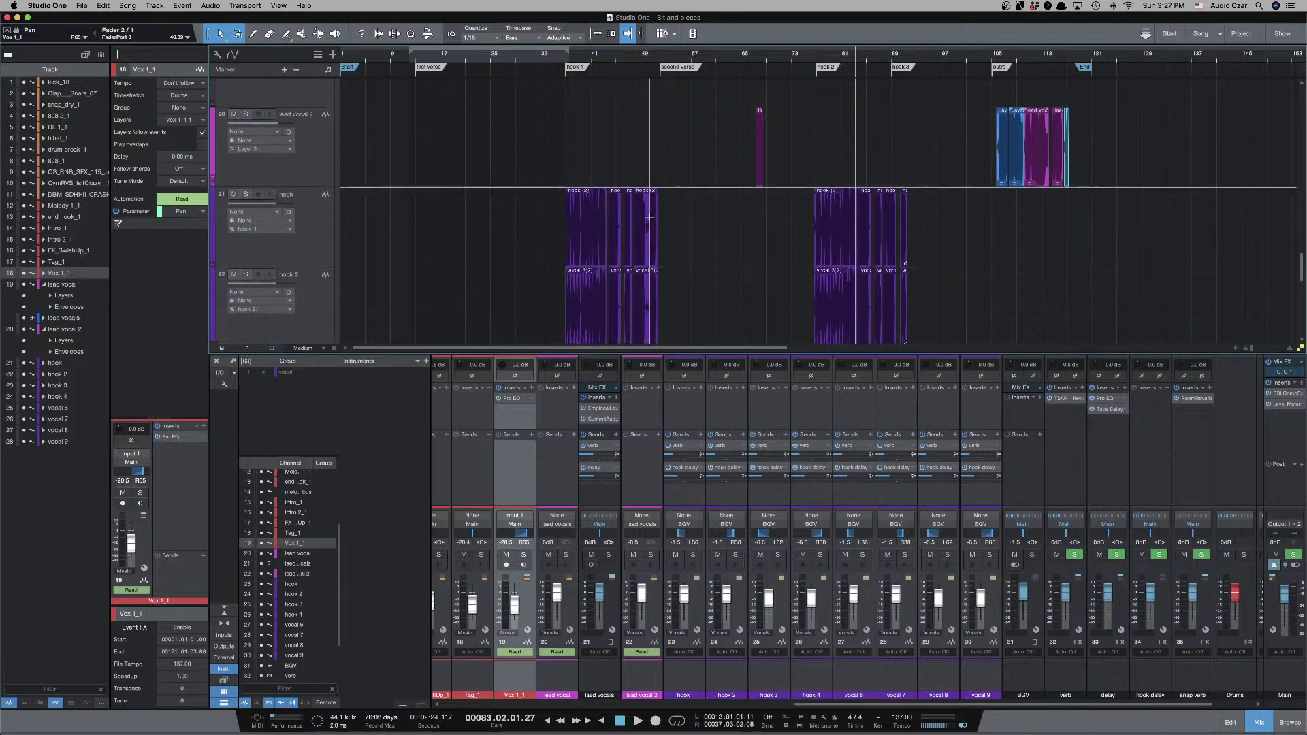
pyautogui.scroll(5, 651, 218)
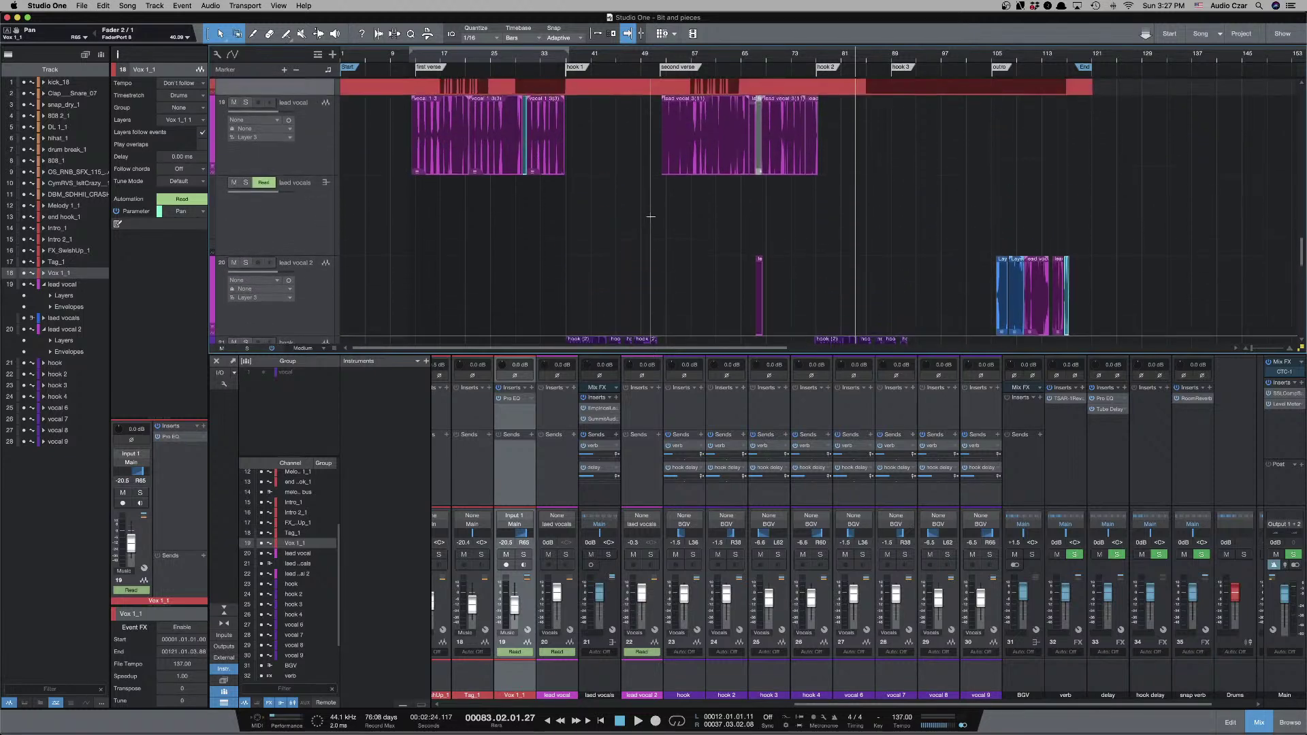
pyautogui.scroll(-6, 651, 218)
pyautogui.press('e')
pyautogui.press('e')
pyautogui.scroll(-5, 621, 226)
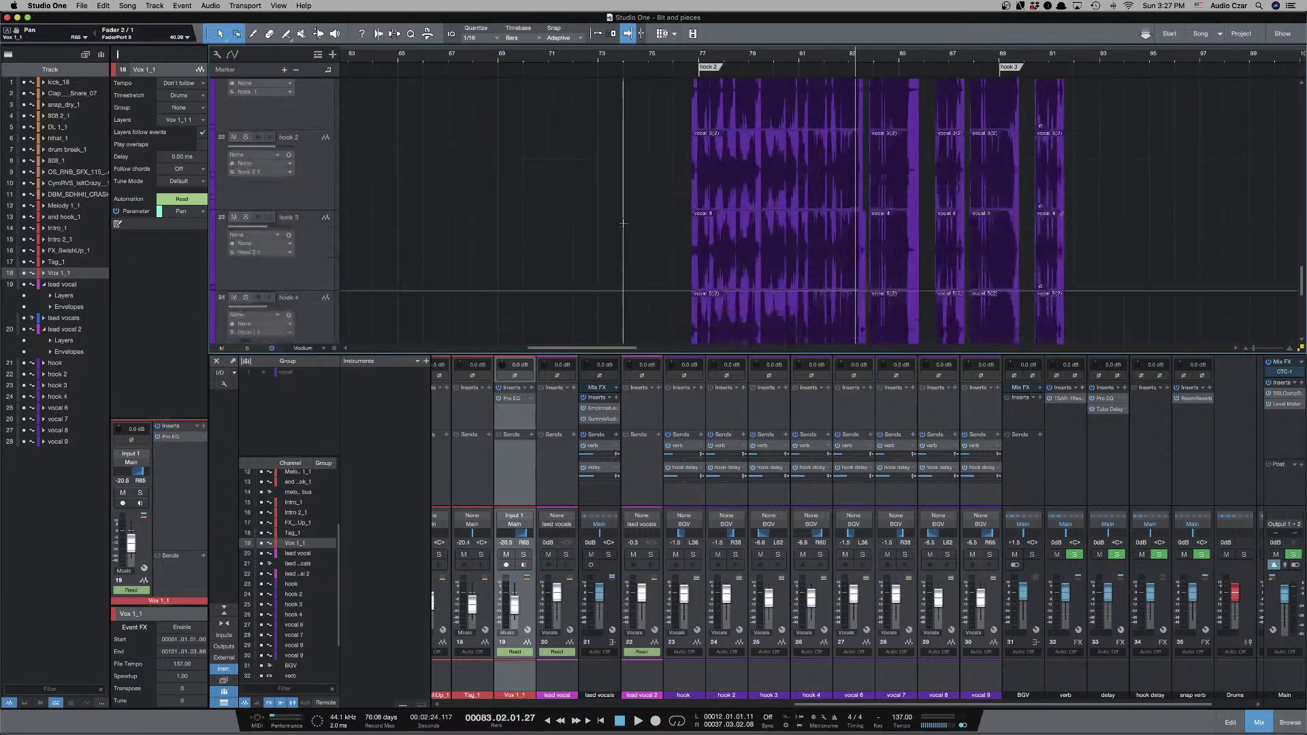
# Play the stacked hook vocals from about bar 36, just before the hook 1 marker.
pyautogui.hscroll(-2, 622, 224)
pyautogui.hscroll(-10, 621, 223)
pyautogui.scroll(3, 613, 224)
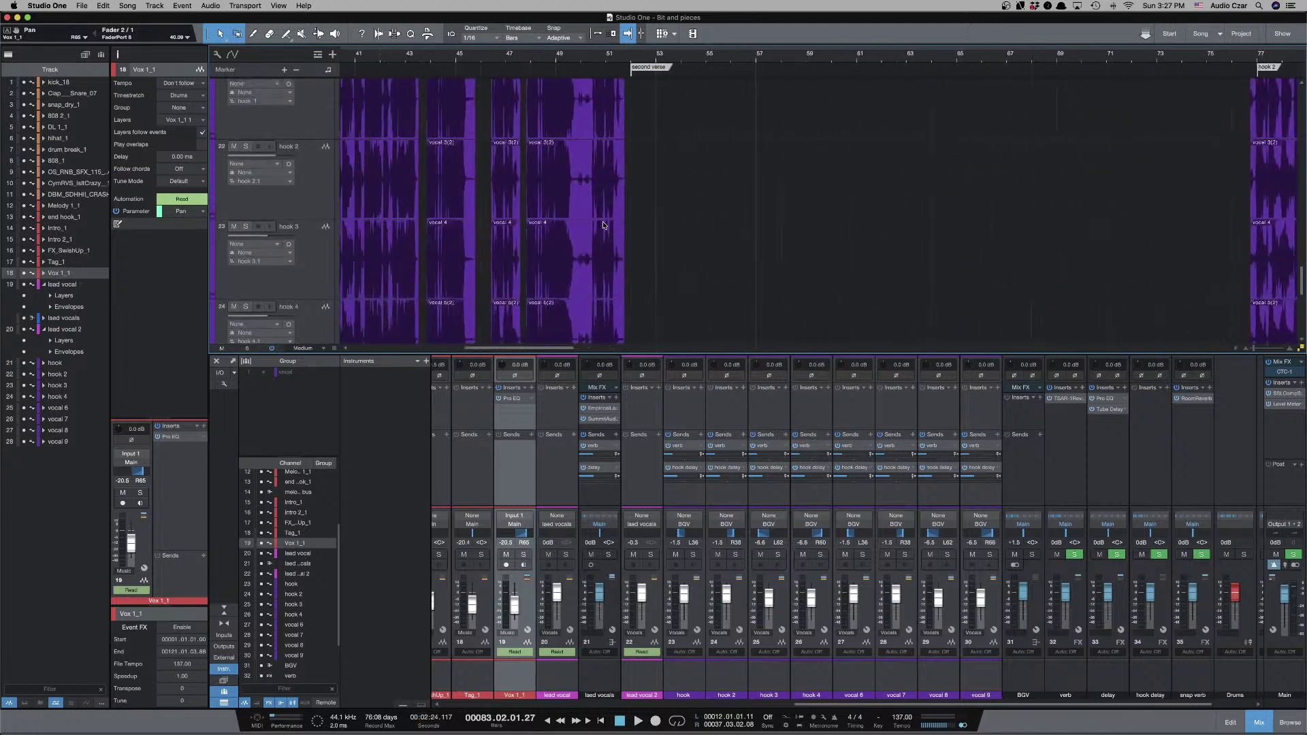
pyautogui.hotkey('shift', 'w')
pyautogui.scroll(-1, 671, 222)
pyautogui.hscroll(-5, 671, 220)
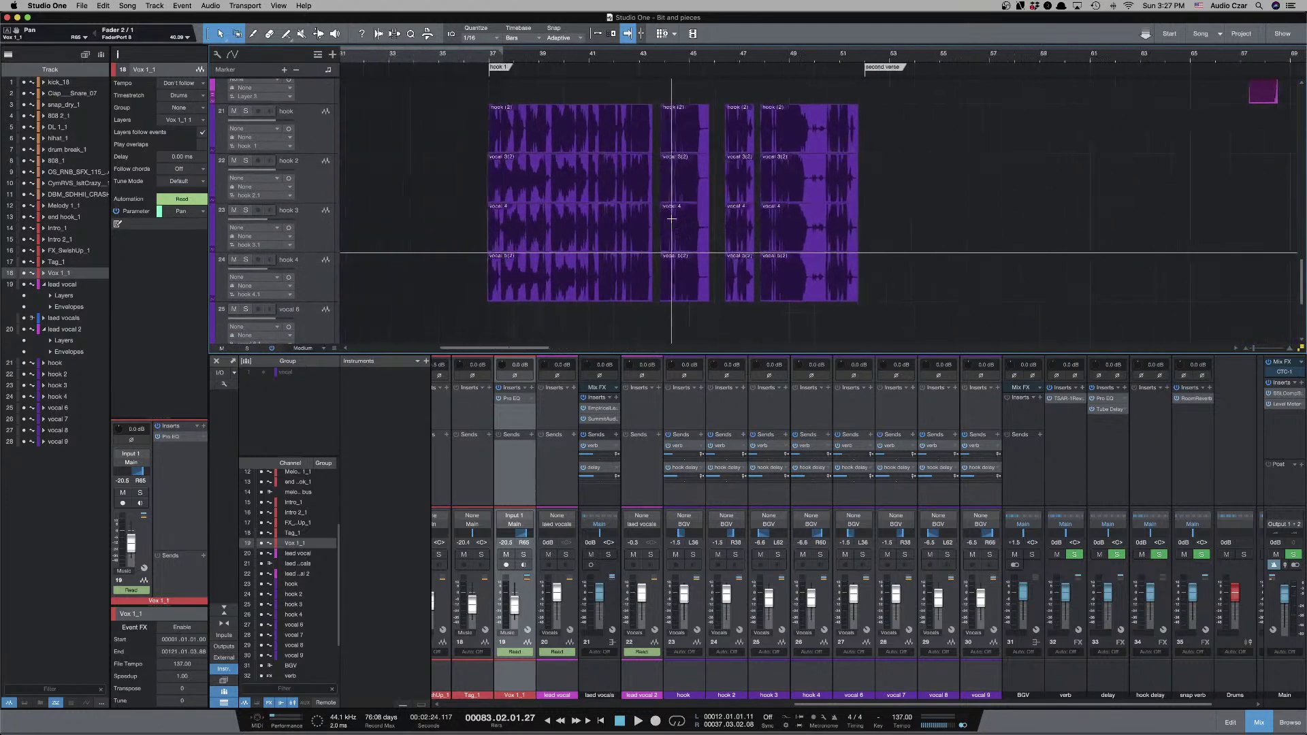
pyautogui.click(564, 139)
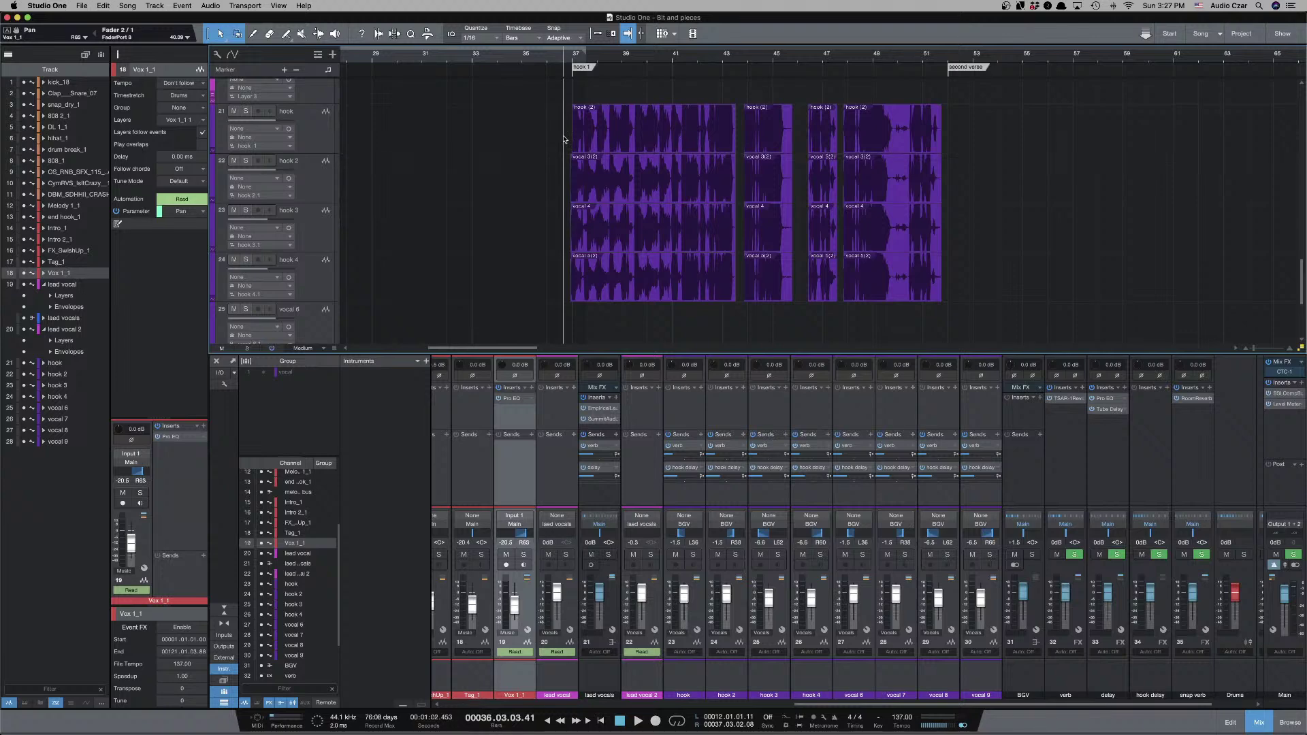
pyautogui.press('e')
pyautogui.press('e')
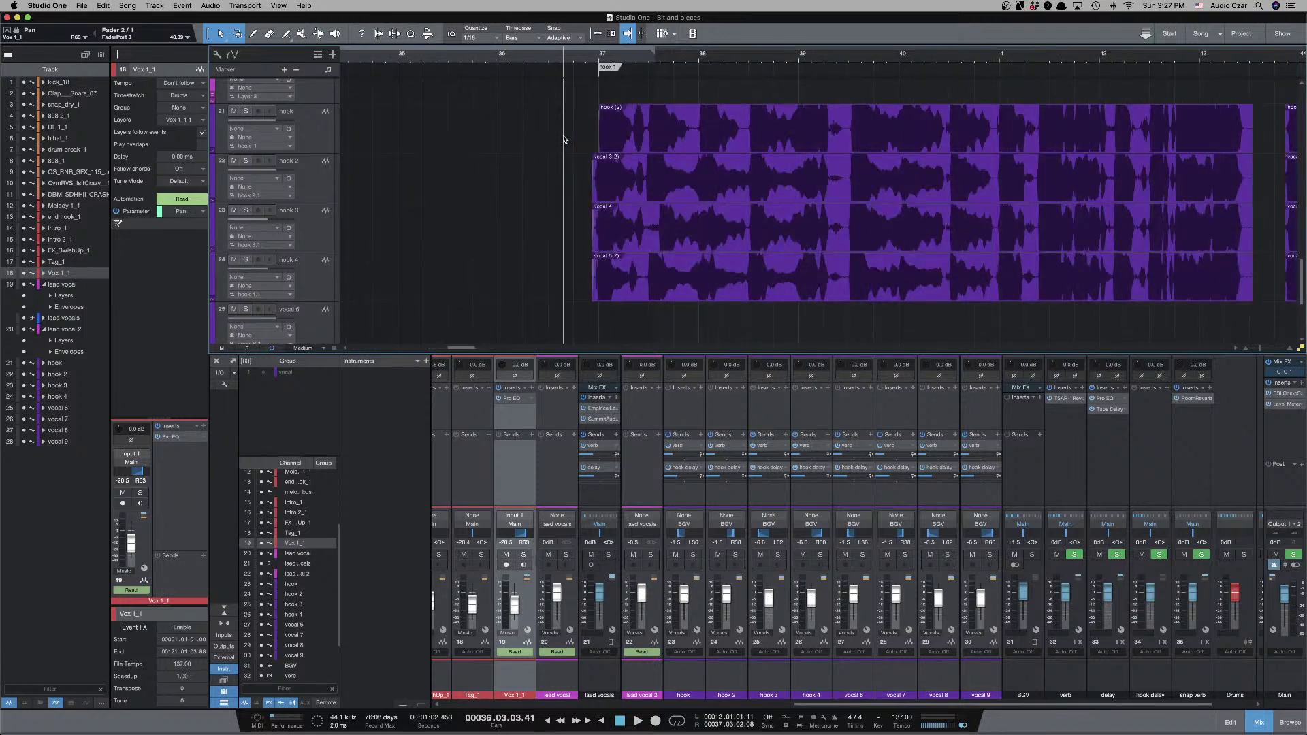
pyautogui.press('space')
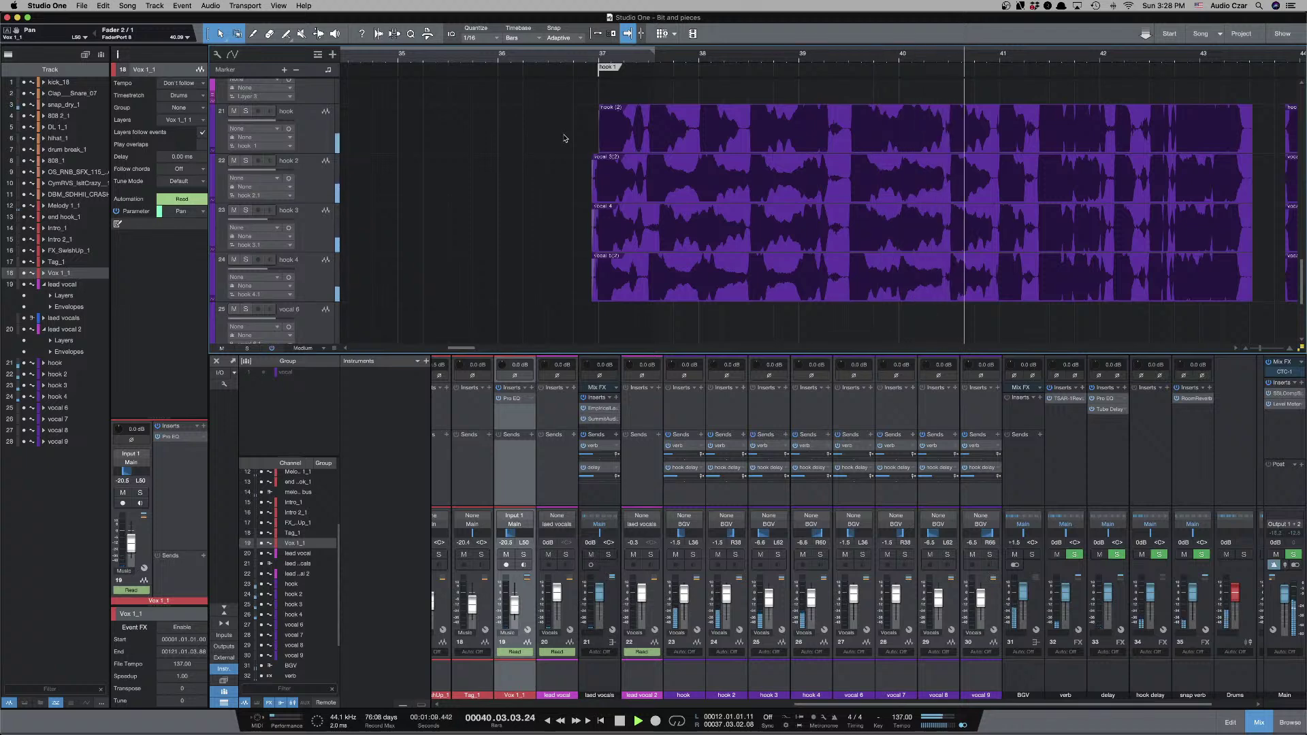
# Listen through the stacked hook vocals from hook 1 to about bar 50 and stop playback.
pyautogui.hscroll(5, 563, 138)
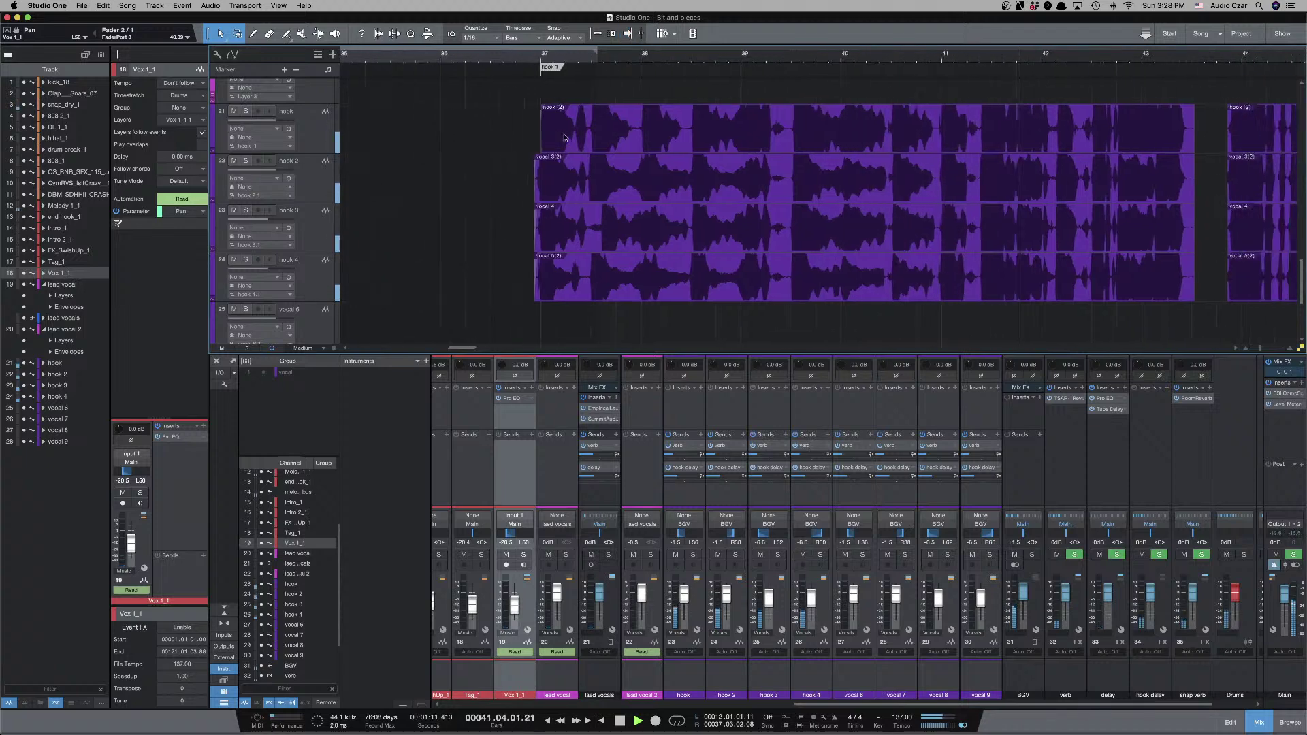
pyautogui.press('e')
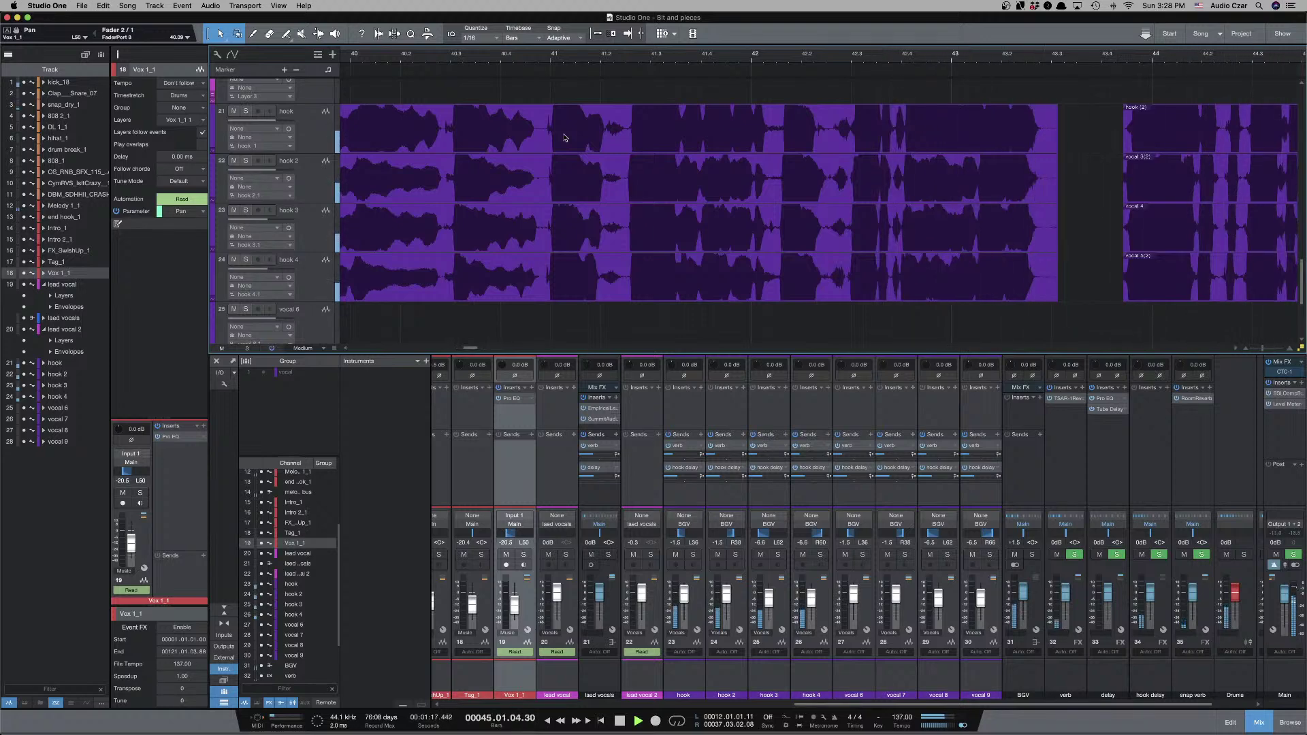
pyautogui.press('w')
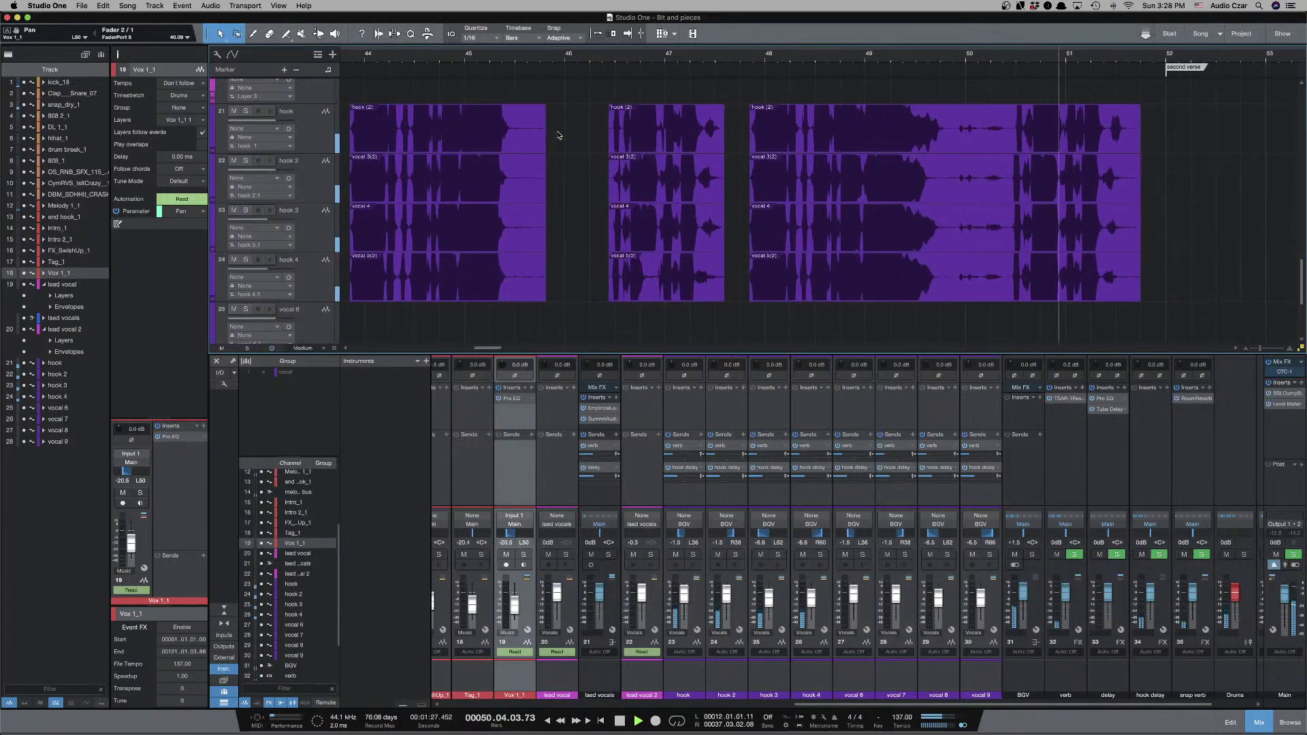
pyautogui.press('space')
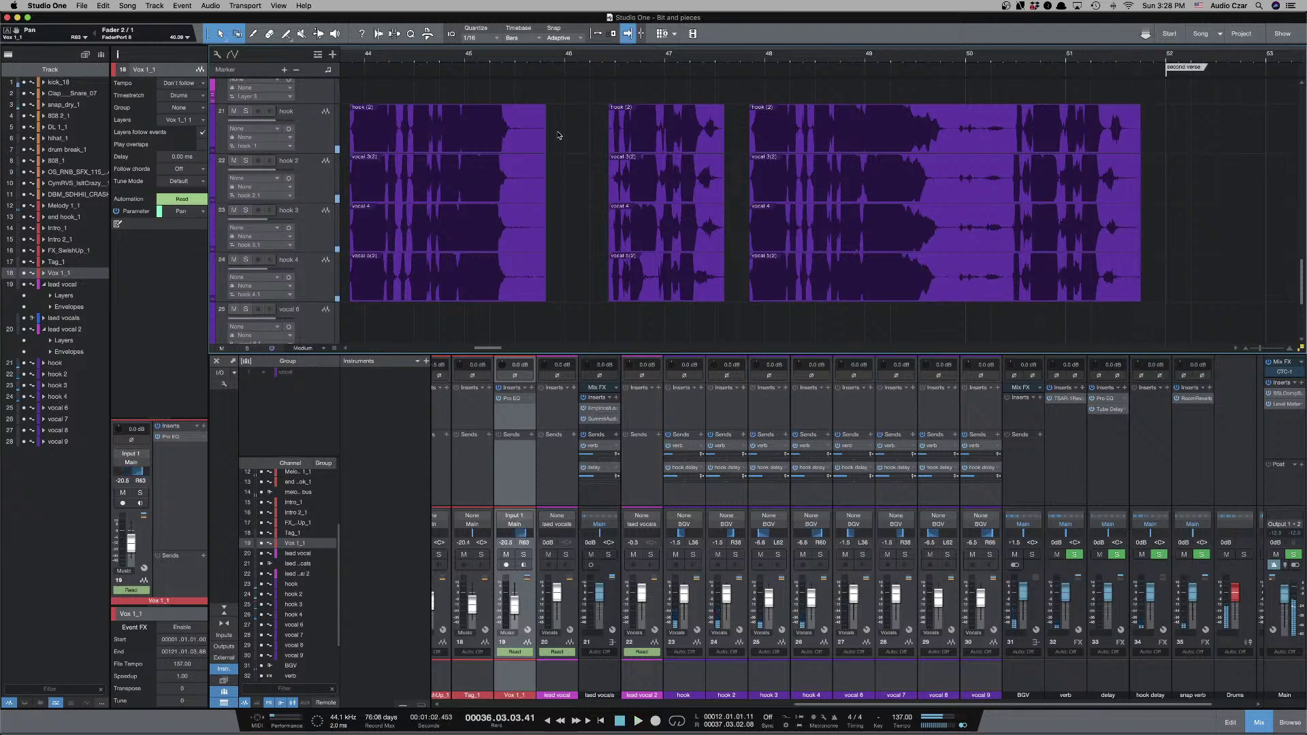
# Audition the closing part of the last stacked hook clips from about bar 49 and stop before bar 51.
pyautogui.hotkey('ctrl', 'space')
pyautogui.press('e')
pyautogui.press('e')
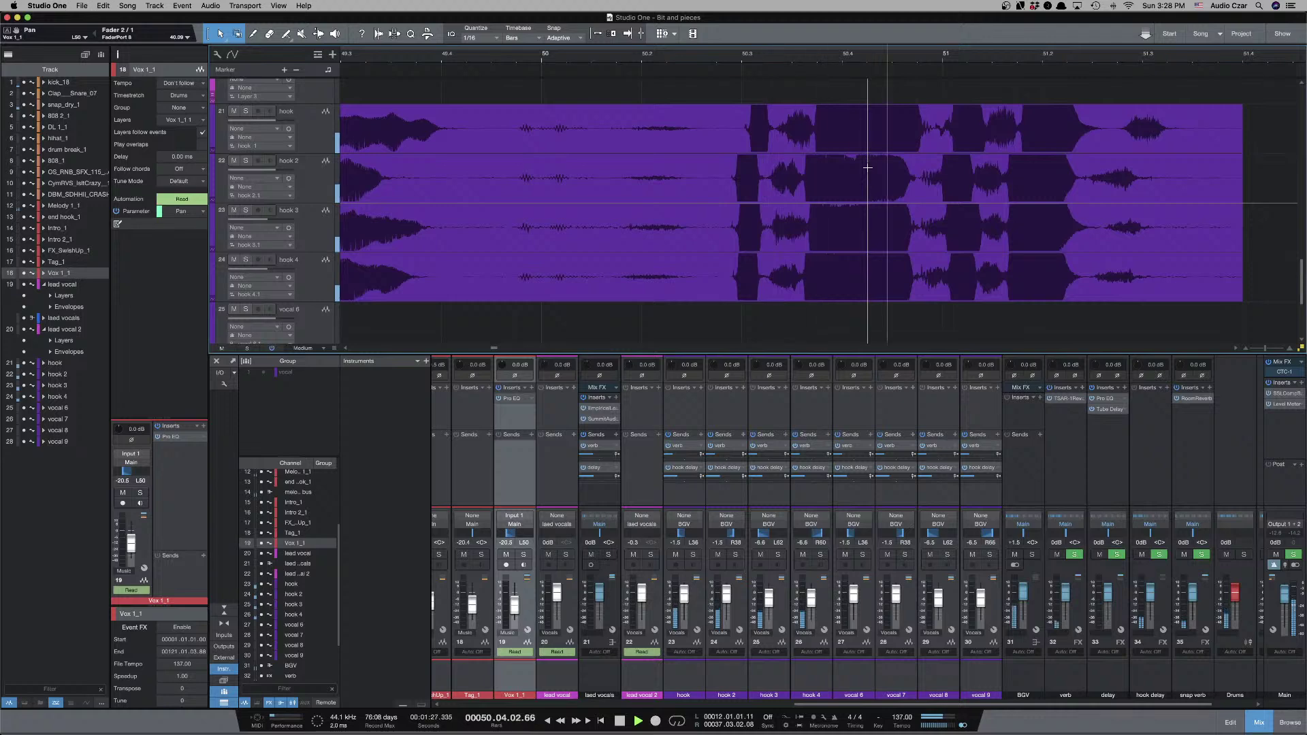
pyautogui.press('space')
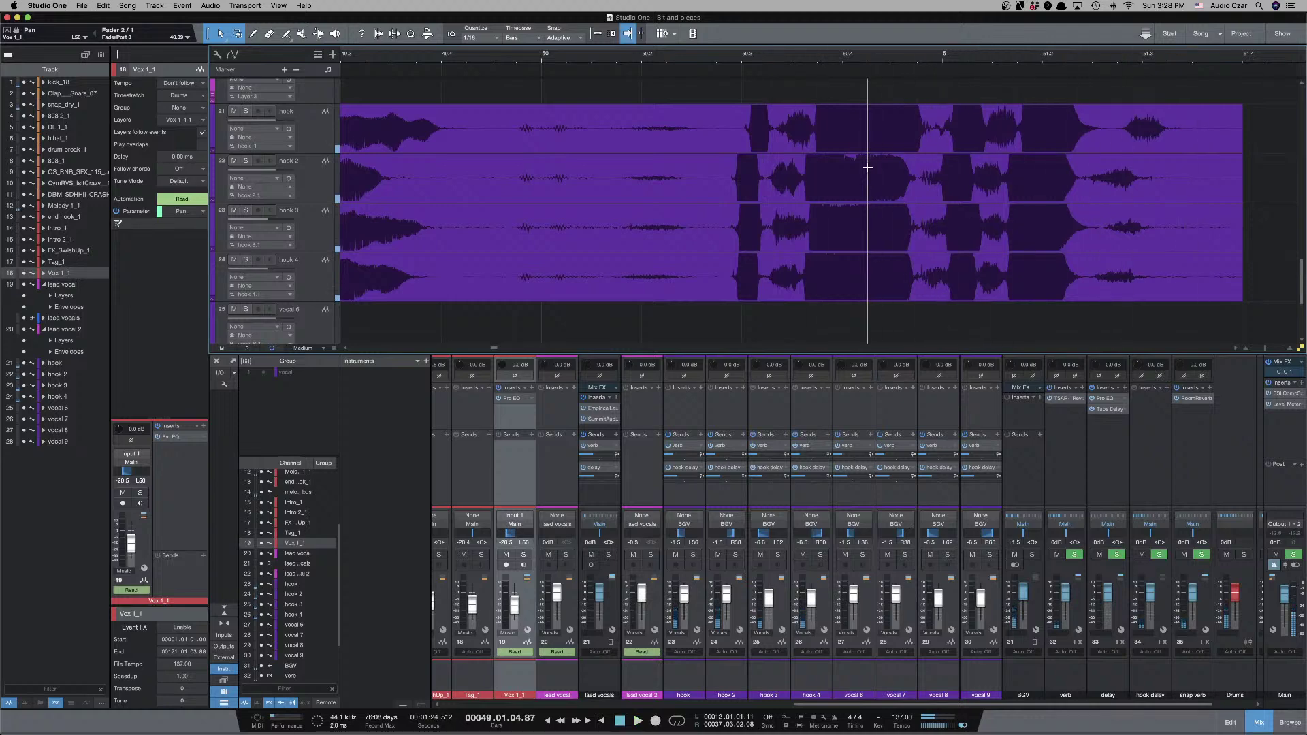
# Play the stacked hook vocals from bar 36, just ahead of the hook 1 marker.
pyautogui.press('w')
pyautogui.press('w')
pyautogui.hscroll(-10, 788, 165)
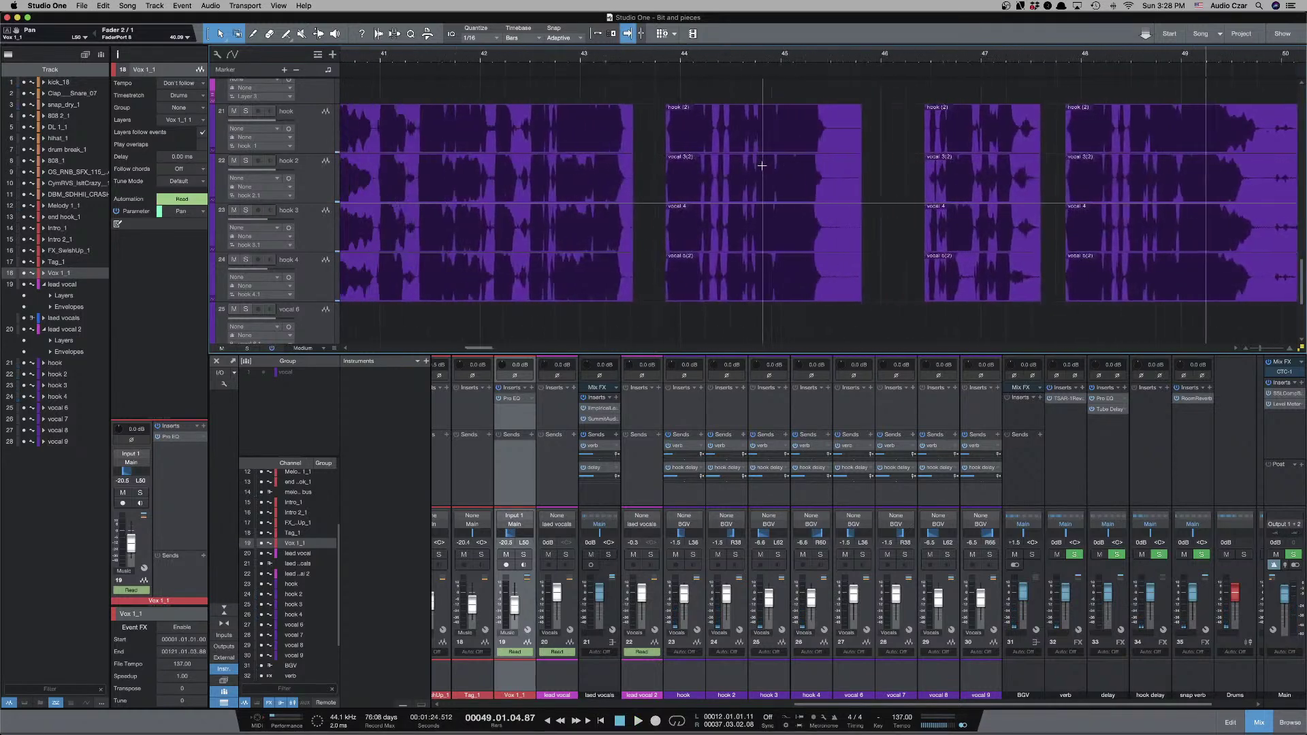
pyautogui.hscroll(-6, 762, 165)
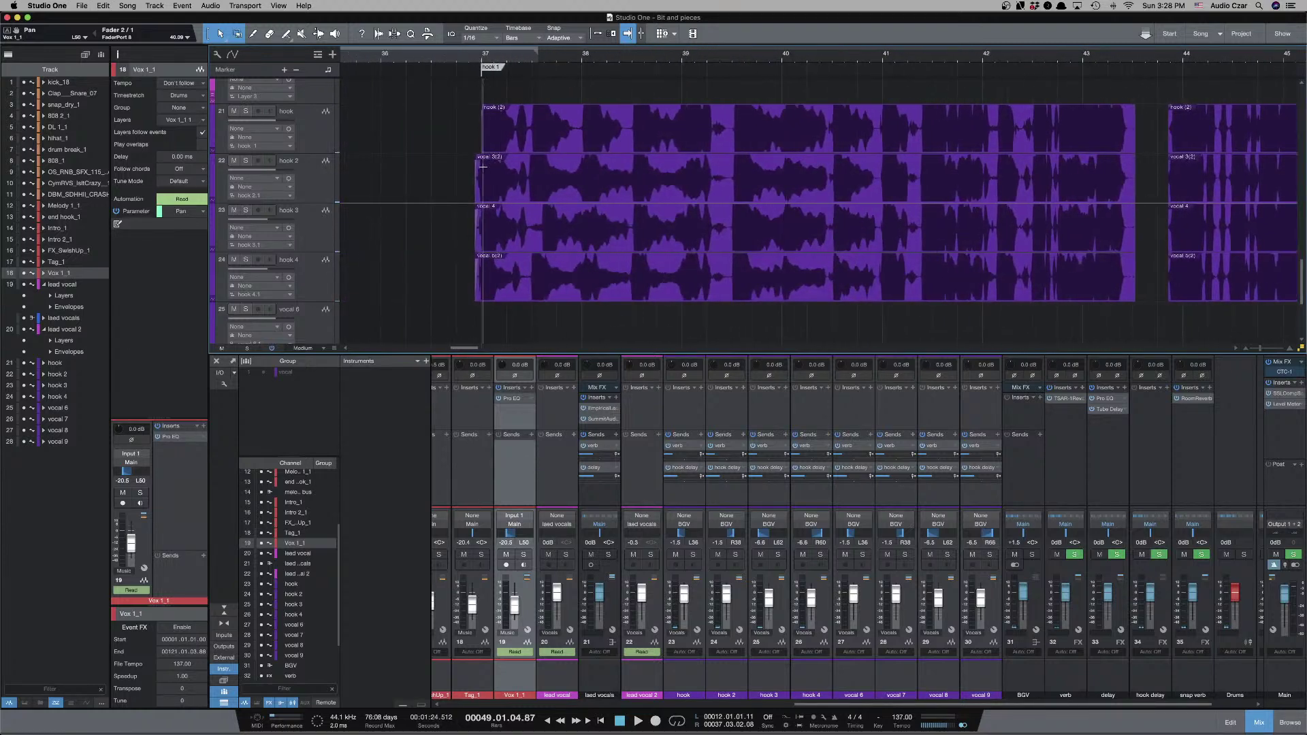
pyautogui.click(469, 167)
pyautogui.press('space')
pyautogui.press('e')
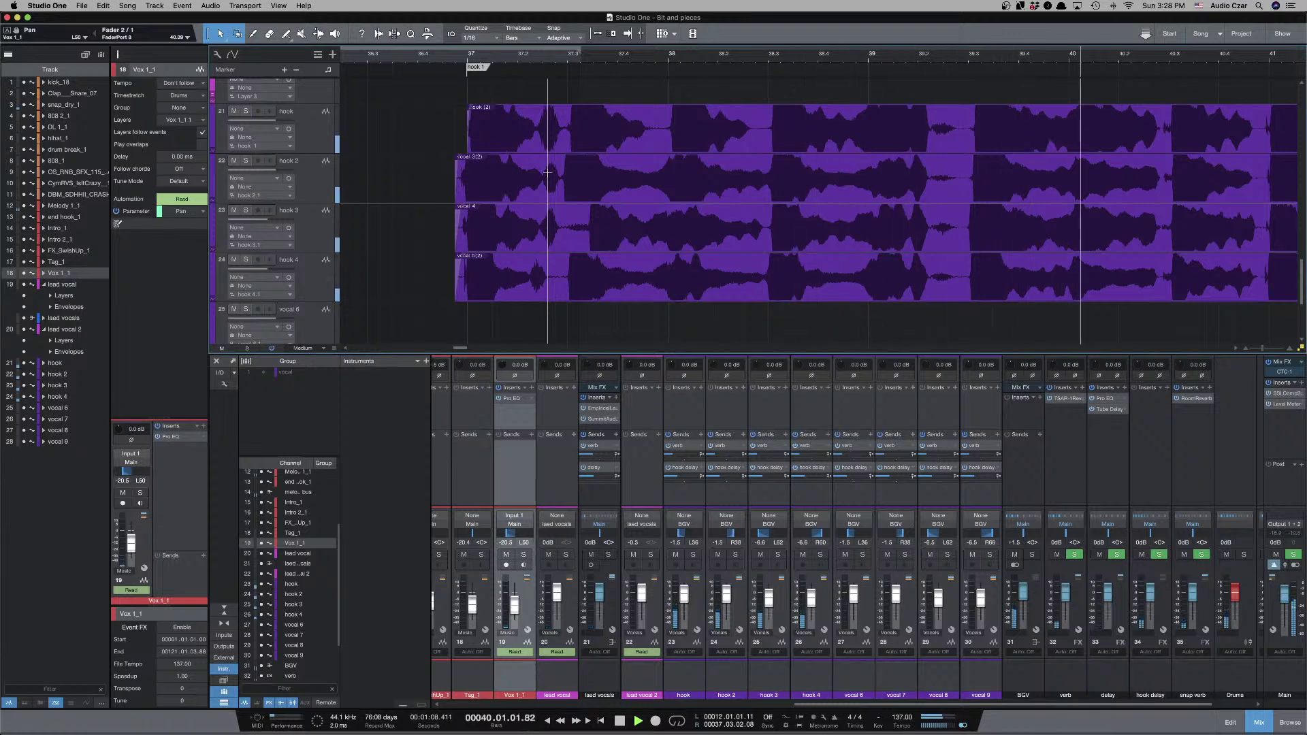
# Replay hook 1 from its start, listen through to about bar 51, and stop playback.
pyautogui.press('space')
pyautogui.press('space')
pyautogui.press('f')
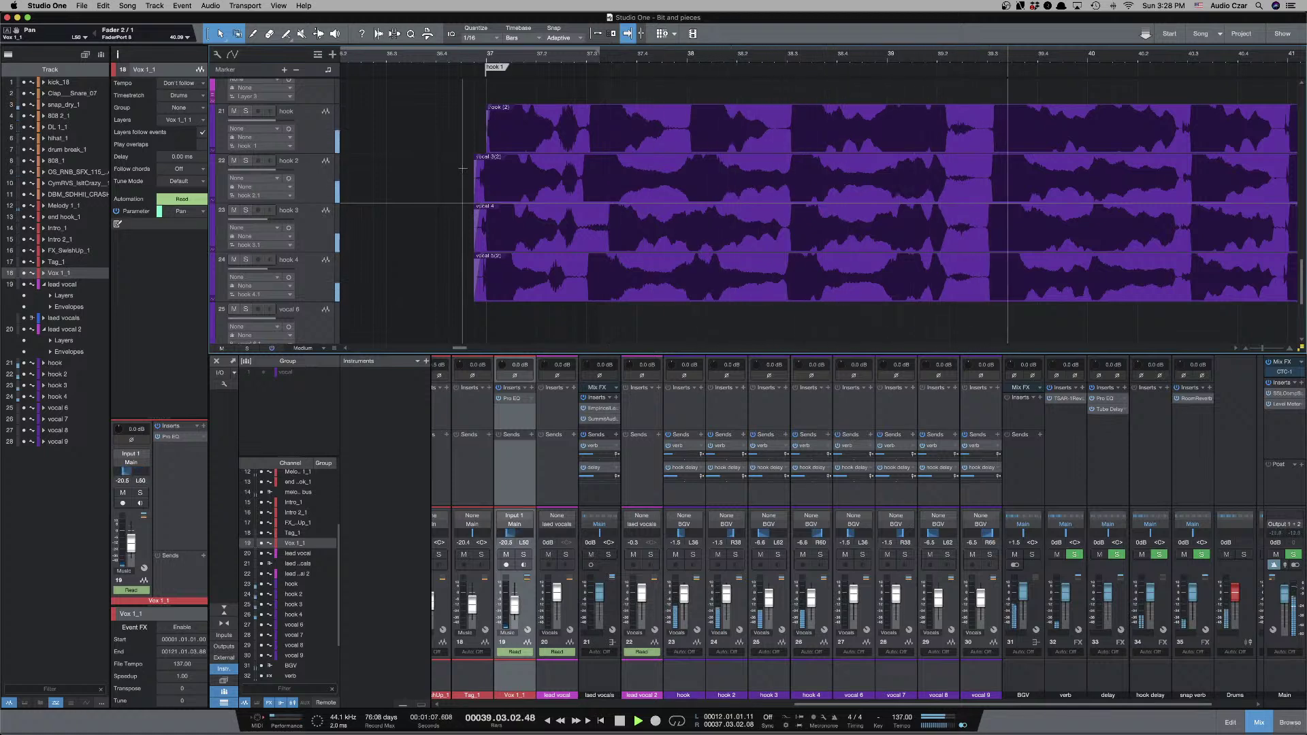
pyautogui.press('w')
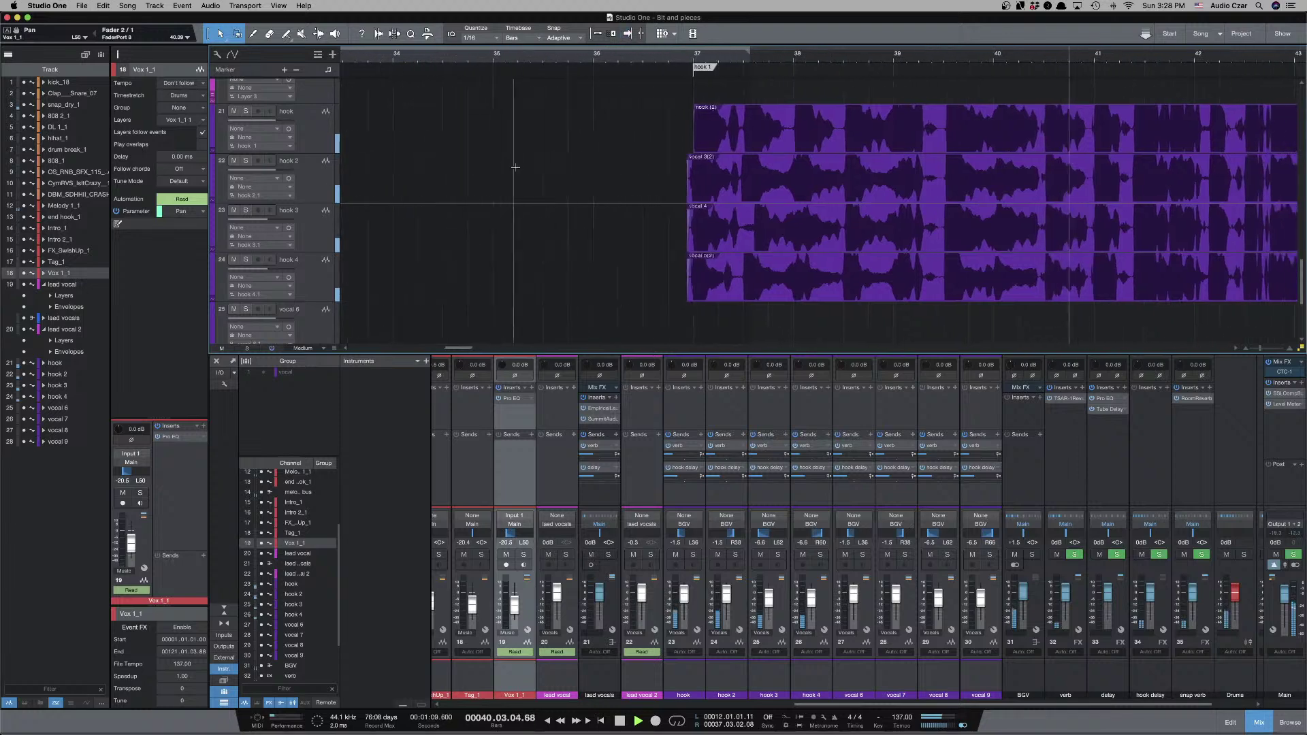
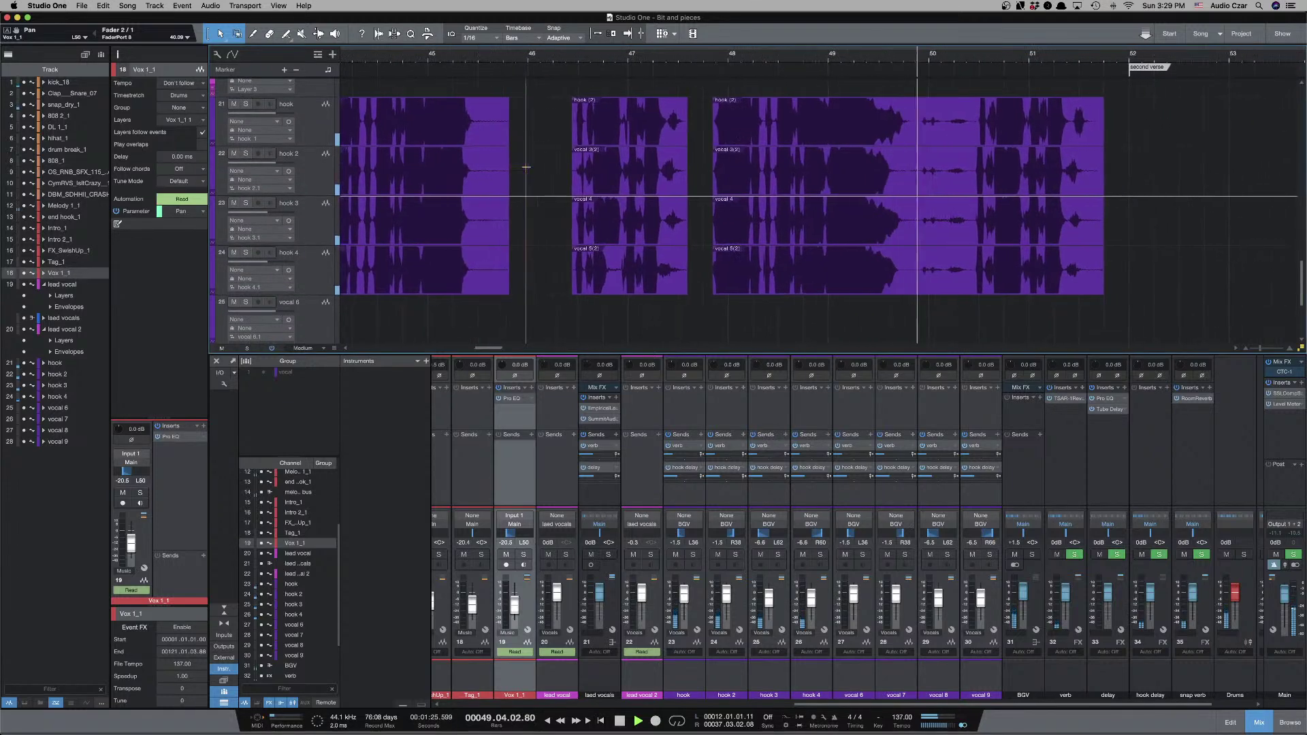
pyautogui.scroll(-1, 526, 167)
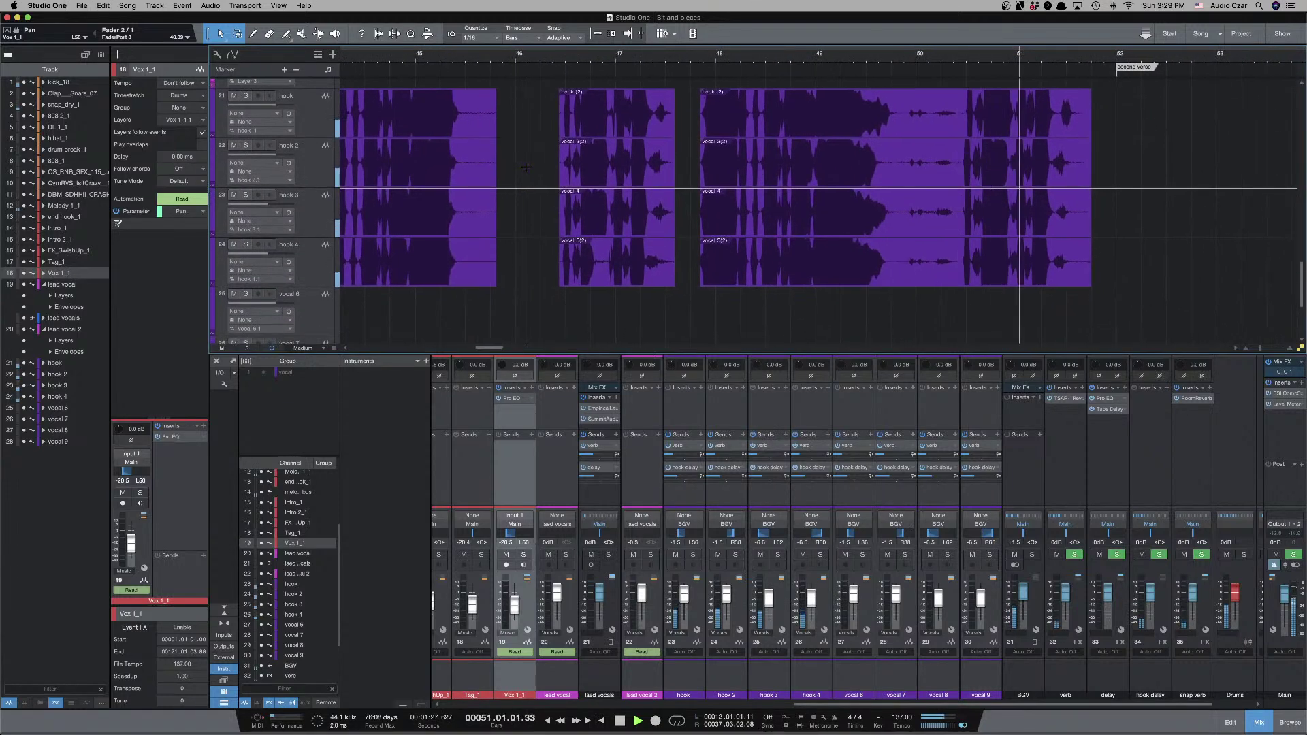
pyautogui.press('space')
# Select the last clips before the second verse marker on the hook, hook 2, hook 3 and hook 4 tracks, and clear the selection.
pyautogui.hscroll(1, 526, 170)
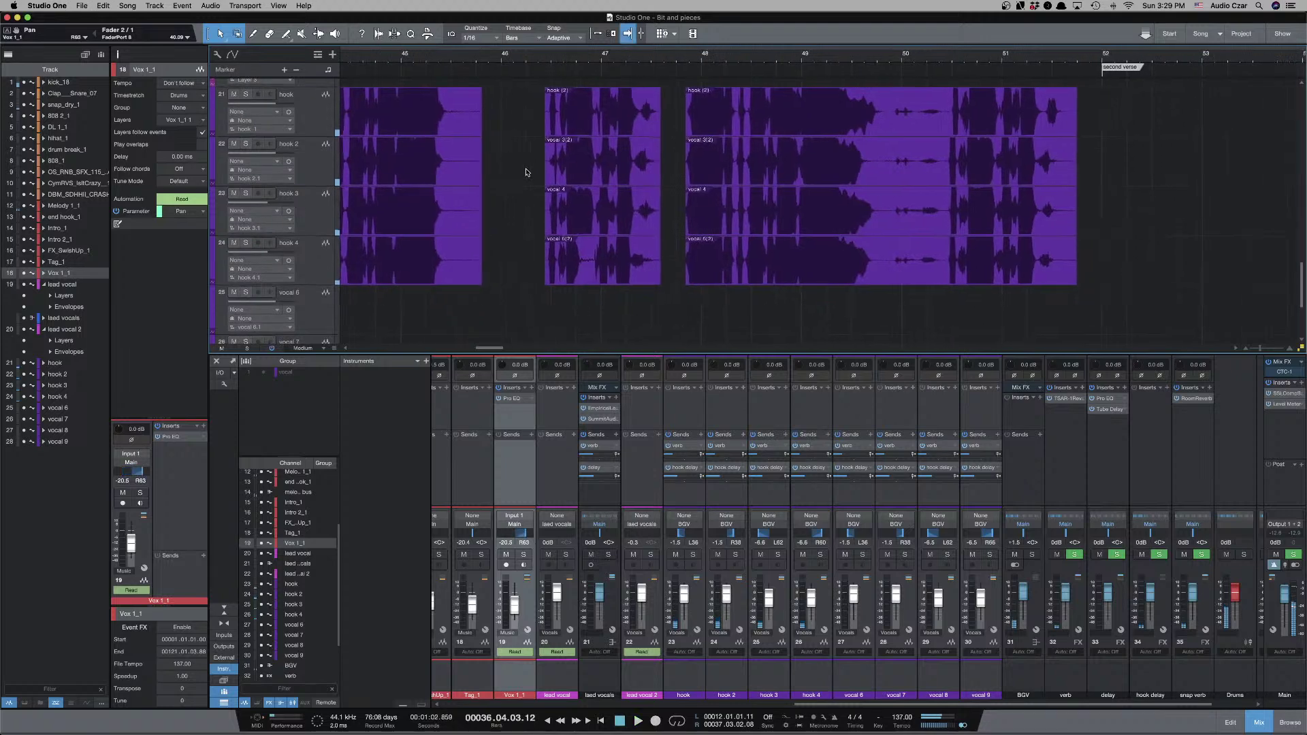
pyautogui.scroll(-1, 526, 175)
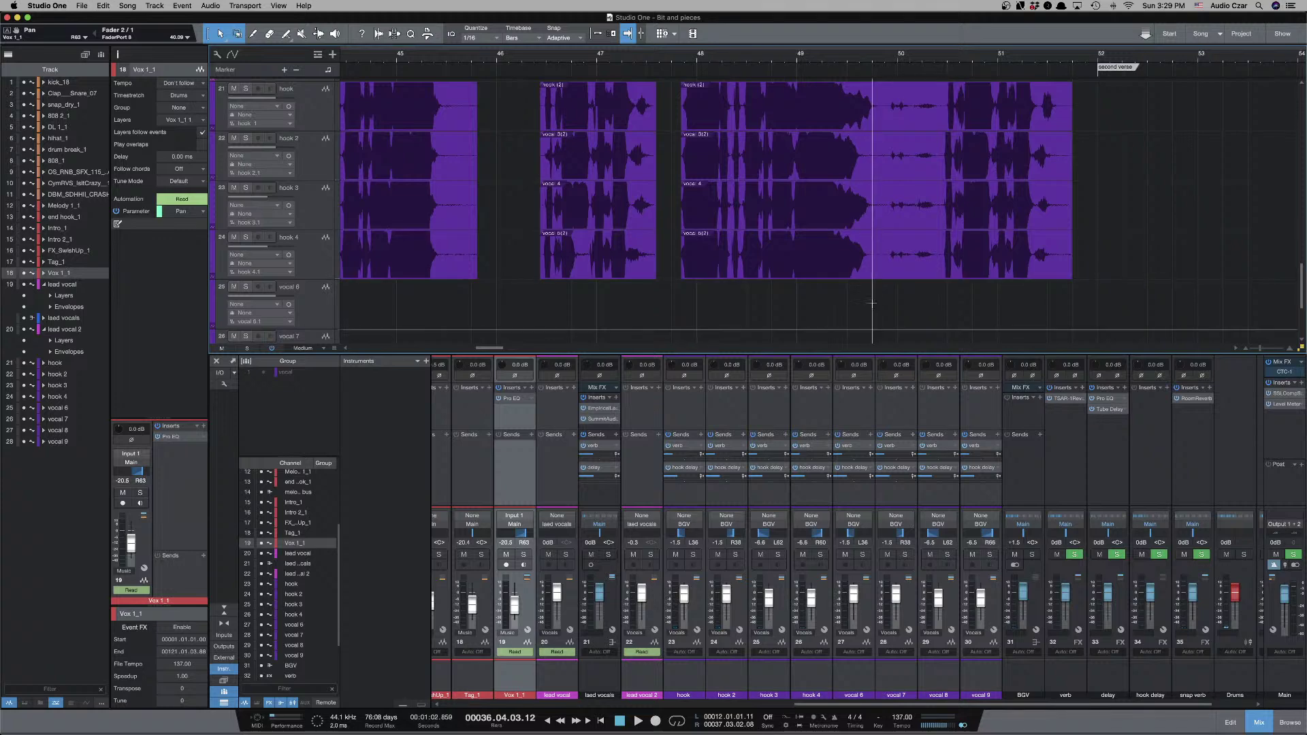
pyautogui.scroll(1, 870, 302)
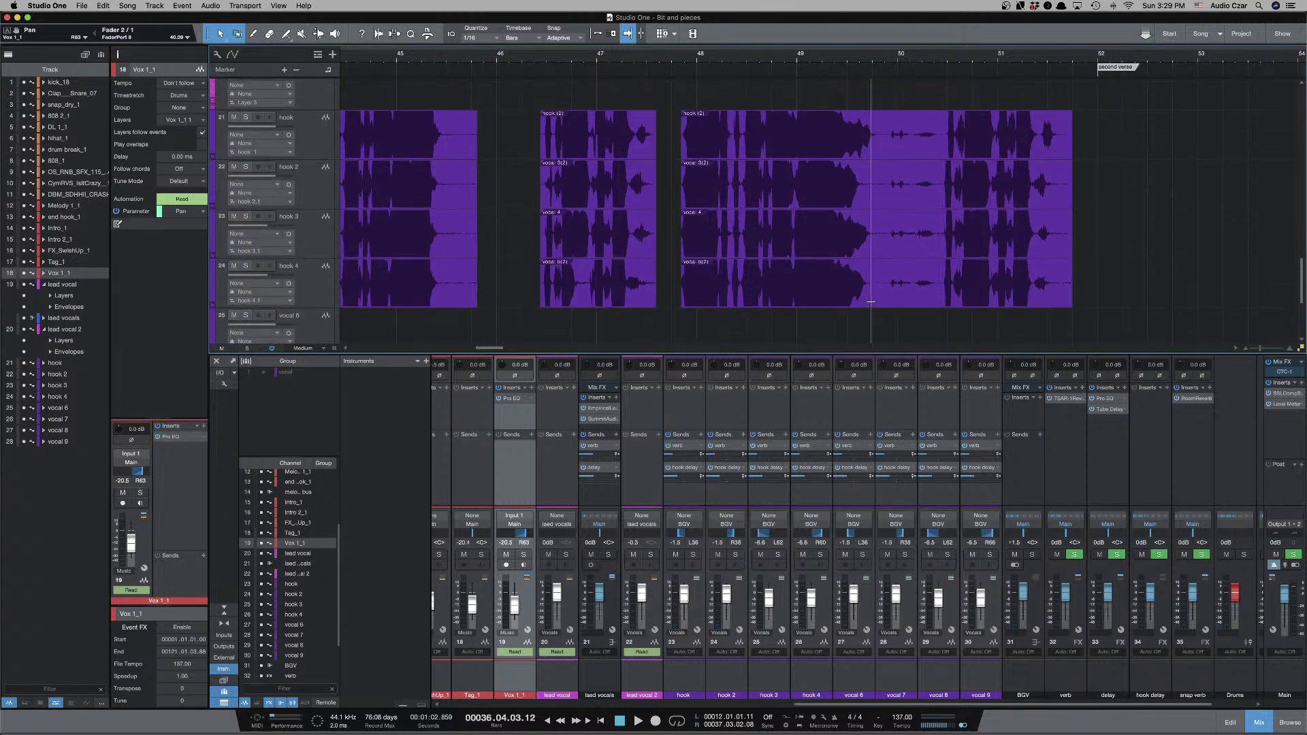
pyautogui.scroll(1, 870, 302)
pyautogui.hscroll(-1, 870, 303)
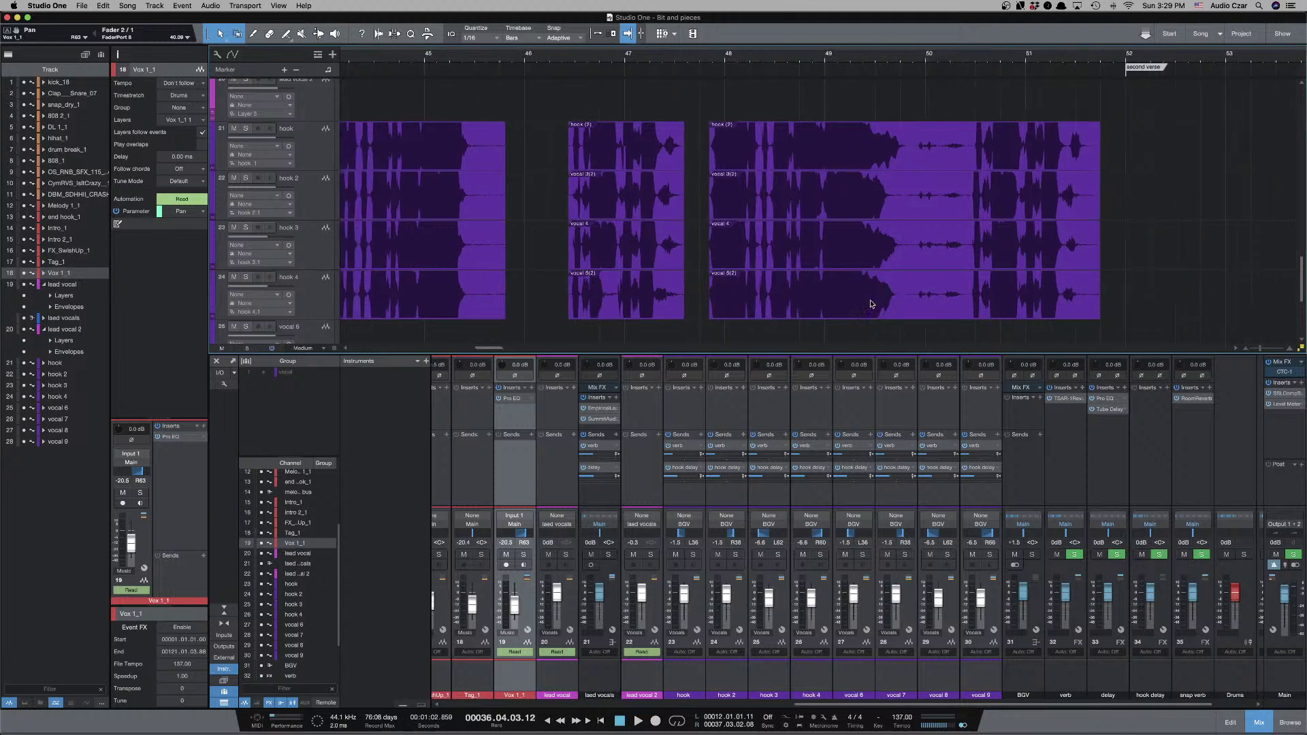
pyautogui.hscroll(1, 870, 304)
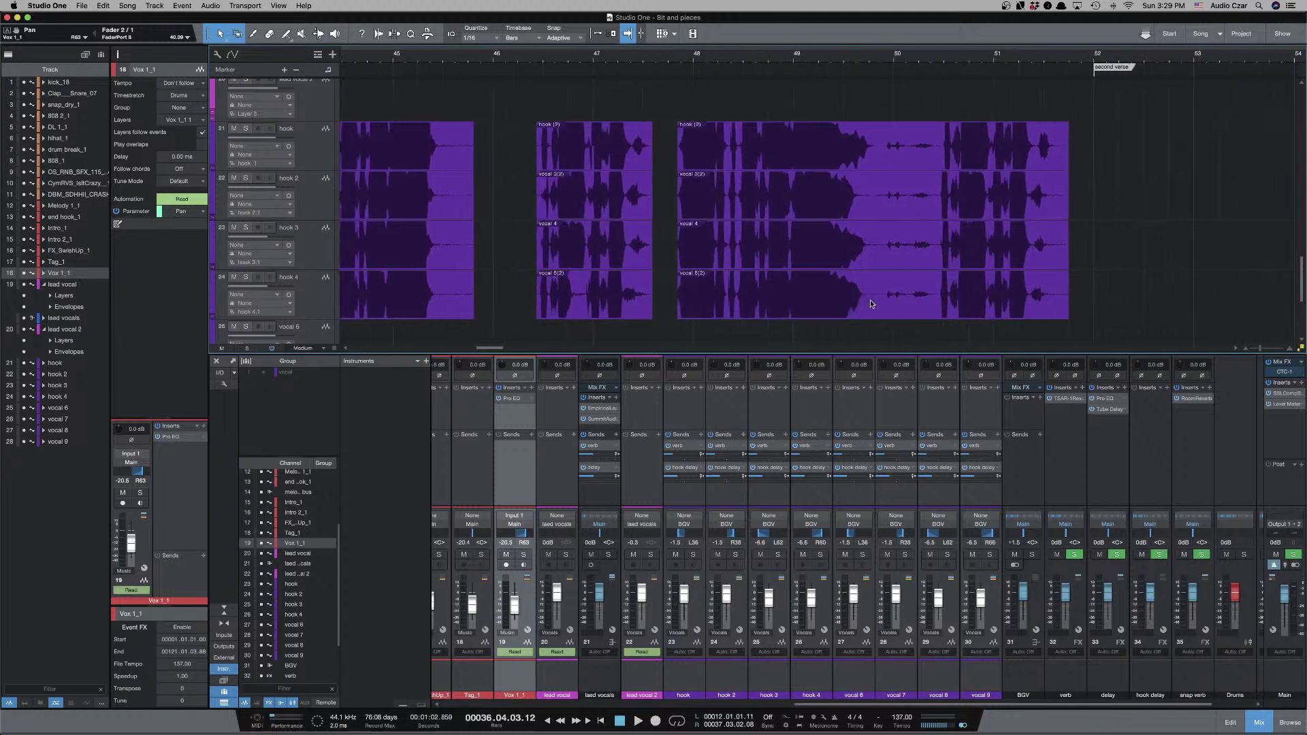
pyautogui.click(868, 160)
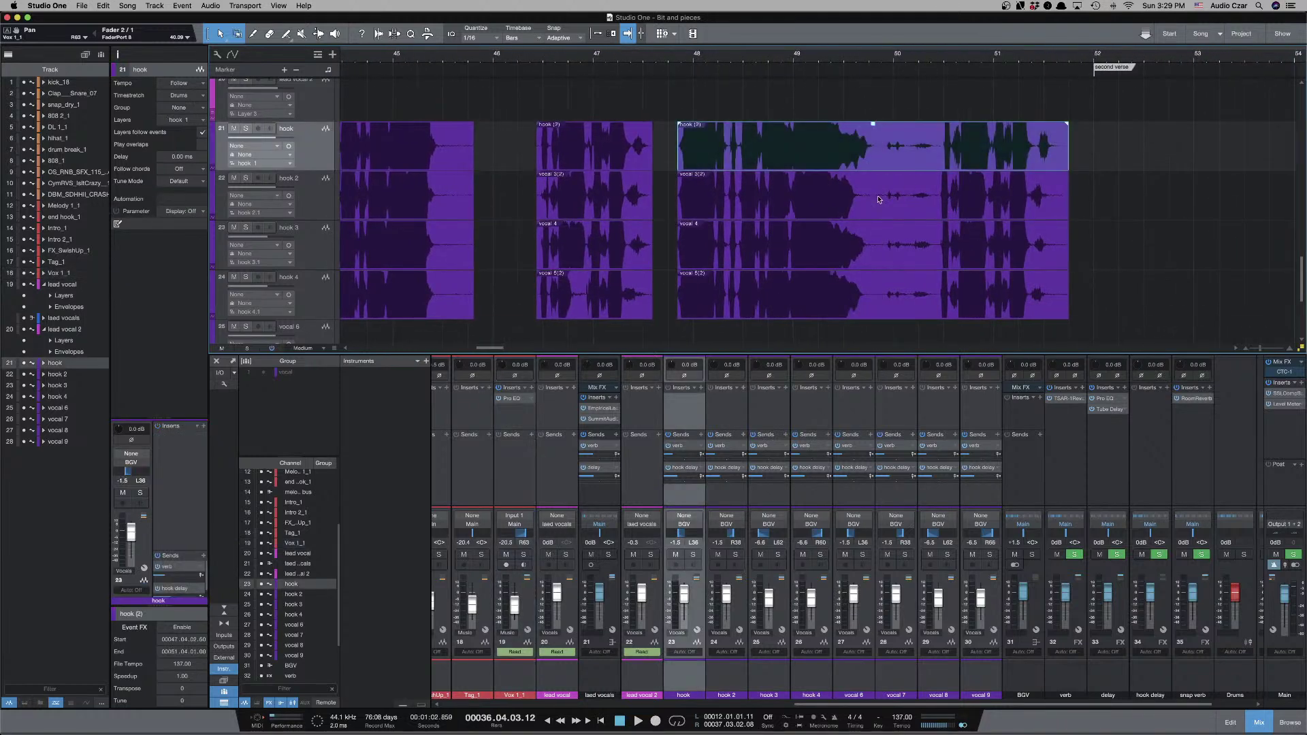
pyautogui.keyDown('shift'); pyautogui.click(878, 200); pyautogui.keyUp('shift')
pyautogui.keyDown('shift'); pyautogui.click(881, 245); pyautogui.keyUp('shift')
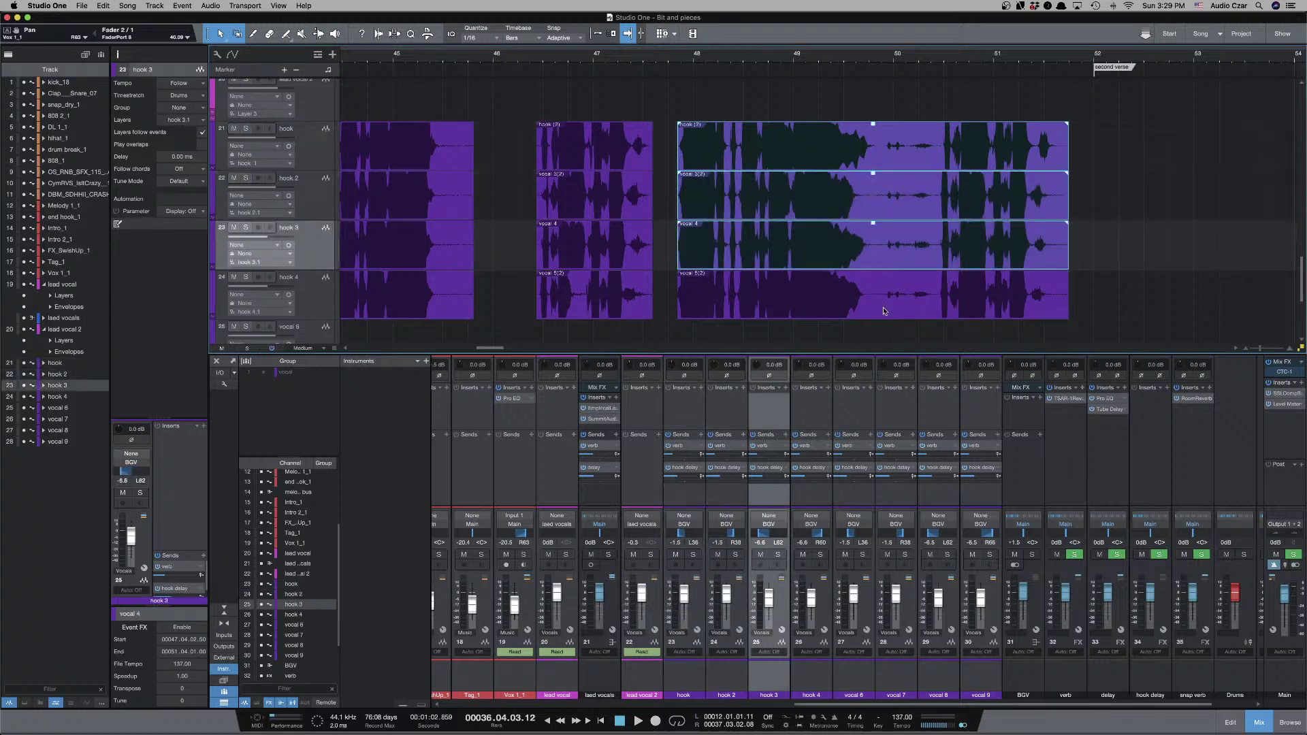
pyautogui.keyDown('shift'); pyautogui.click(884, 311); pyautogui.keyUp('shift')
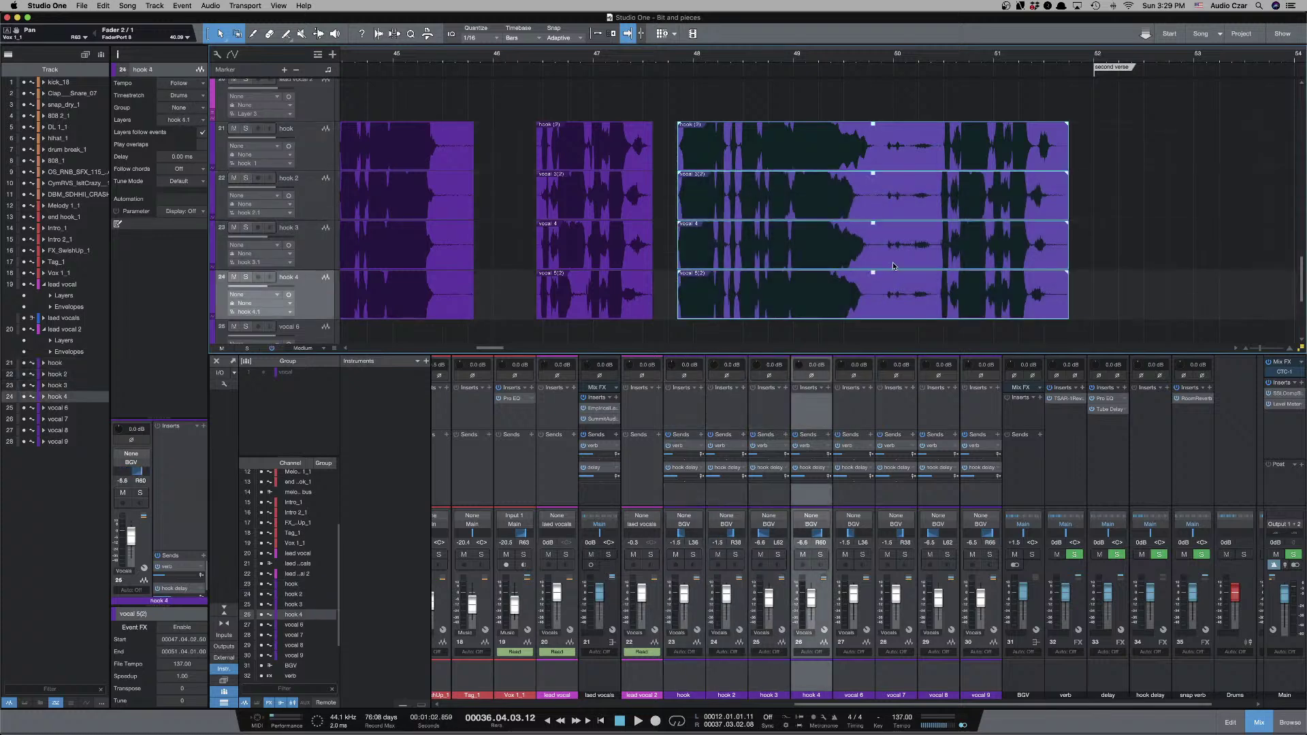
pyautogui.click(1190, 170)
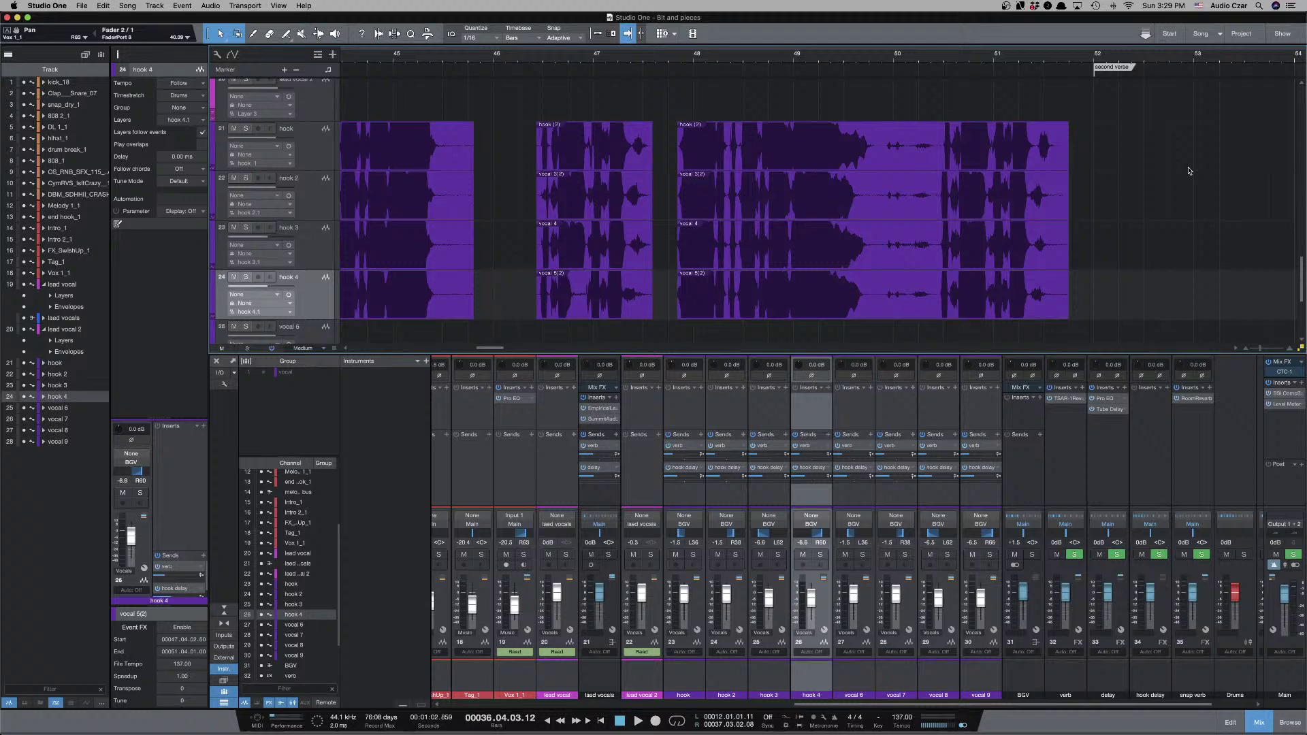
# Examine how the hook 2 and hook 3 clips line up at the hook 1 marker and clear the clip selection.
pyautogui.click(829, 215)
pyautogui.hscroll(-10, 864, 205)
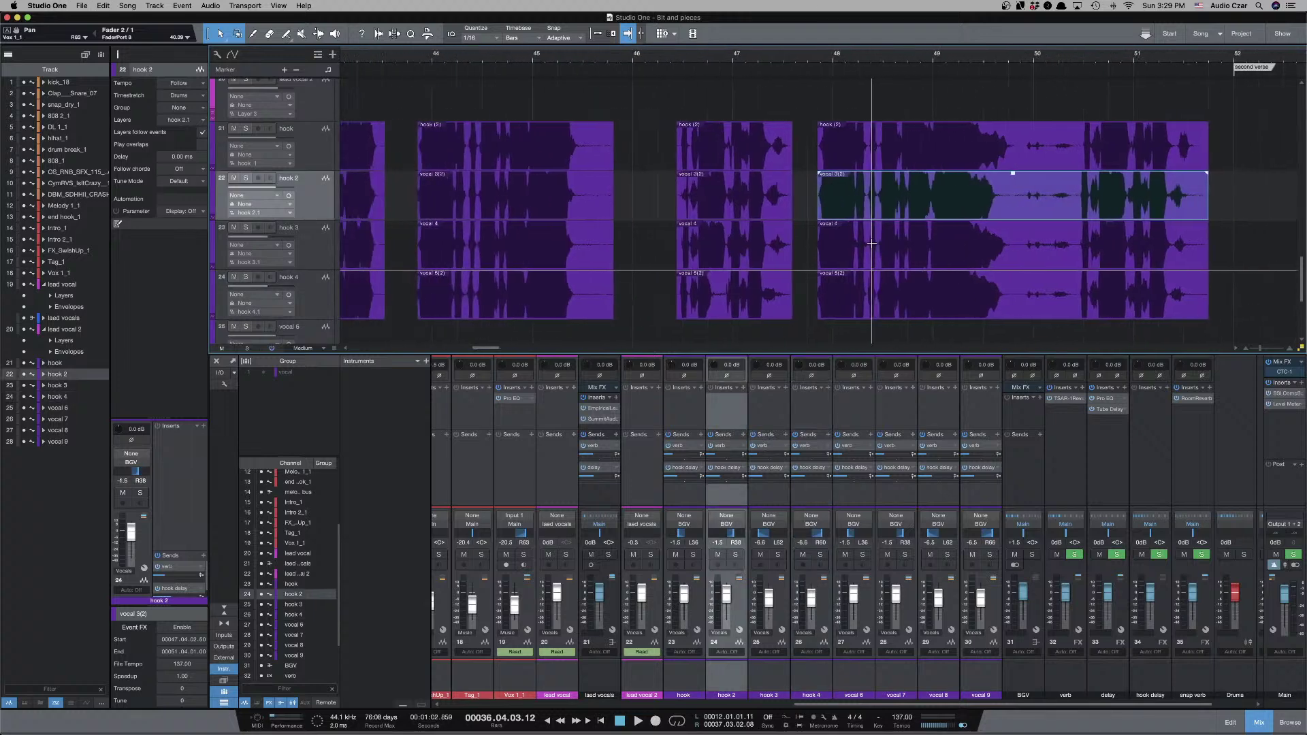
pyautogui.hscroll(-4, 869, 242)
pyautogui.press('e')
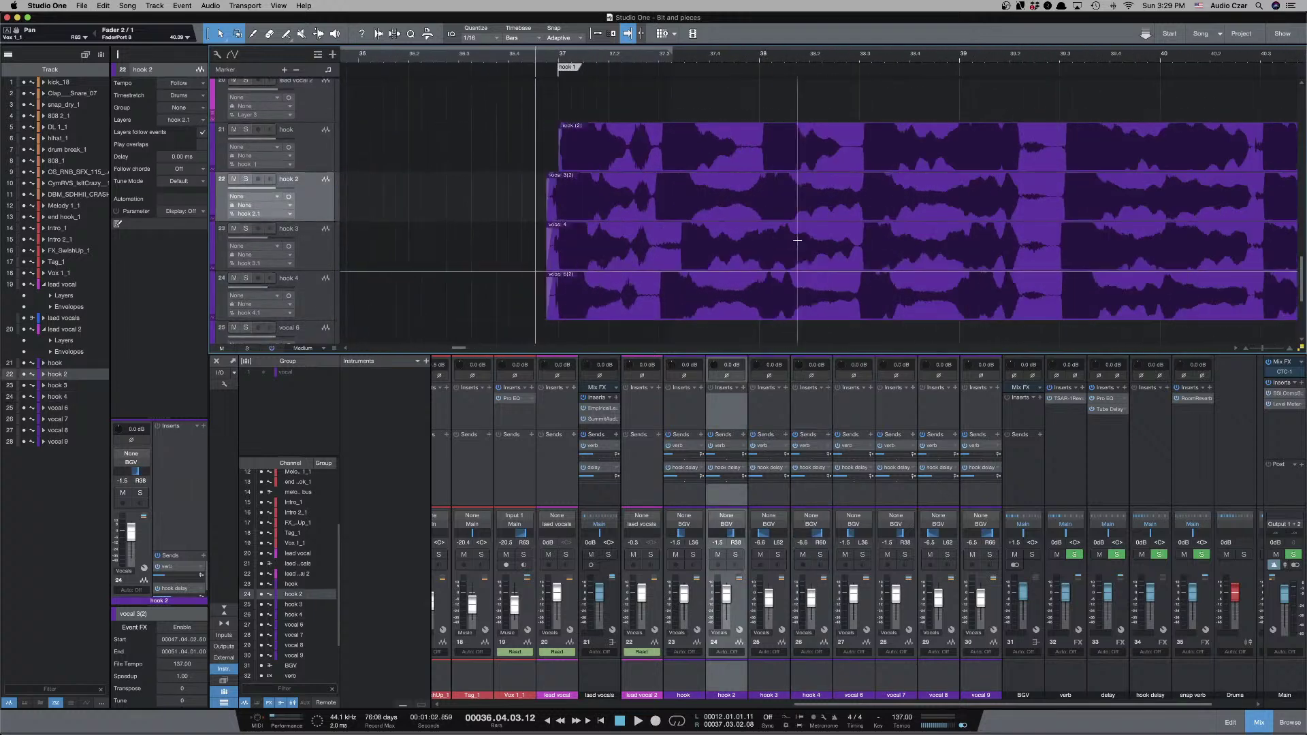
pyautogui.hscroll(-3, 798, 252)
pyautogui.click(815, 256)
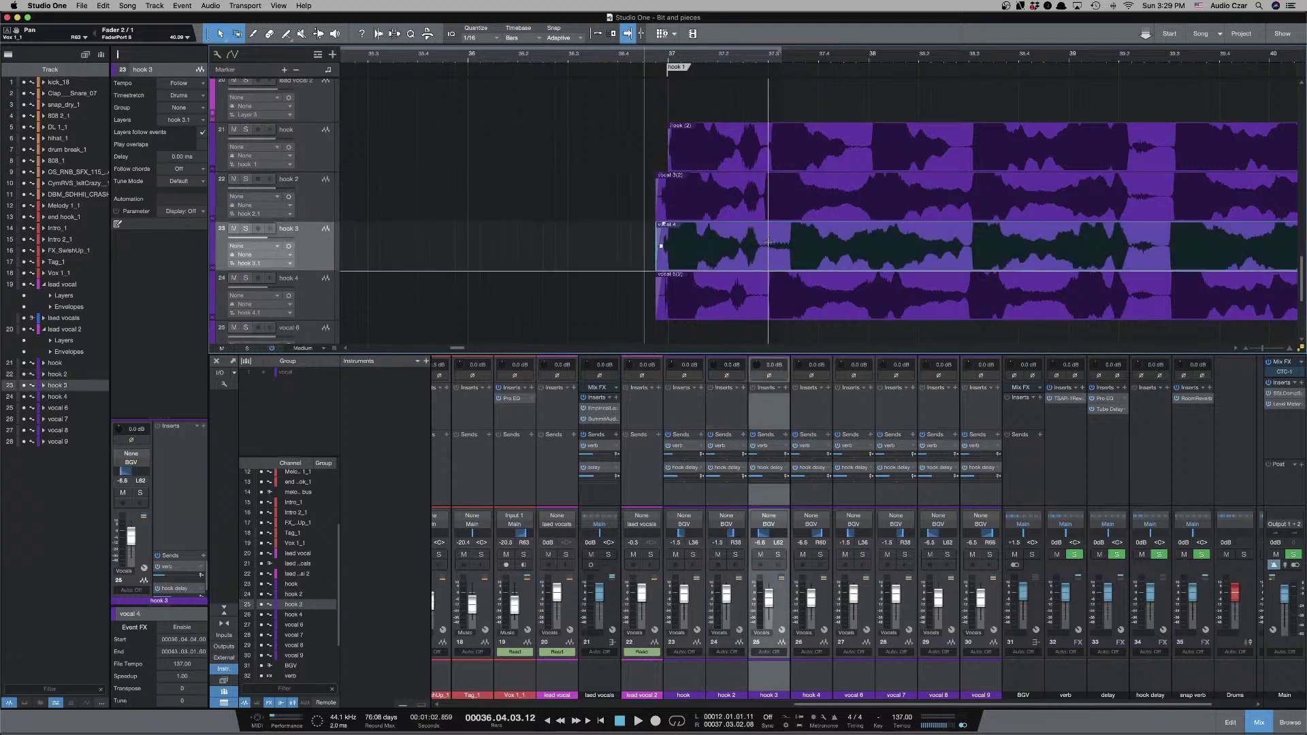
pyautogui.moveTo(768, 255); pyautogui.dragTo(965, 257)
pyautogui.click(625, 250)
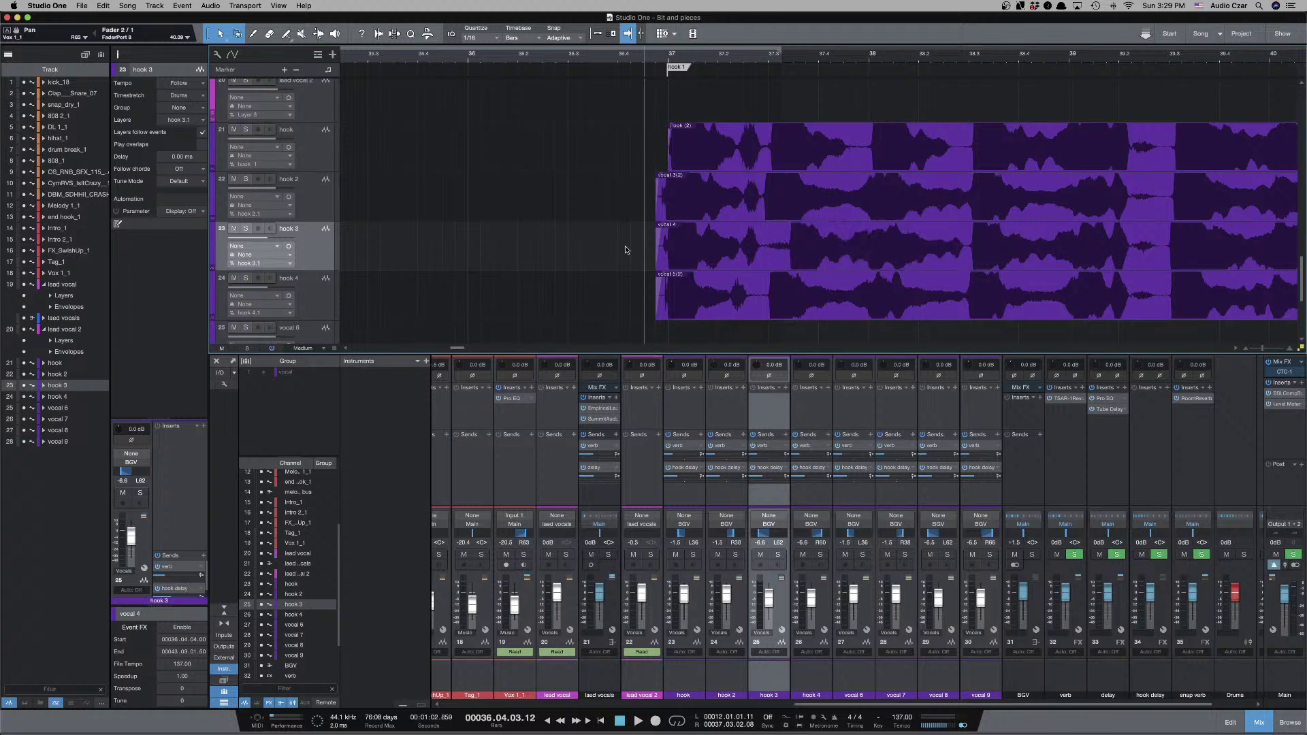
# Look over the four stacked hook tracks from the hook 1 marker to about bar 51.
pyautogui.press('w')
pyautogui.hscroll(6, 651, 254)
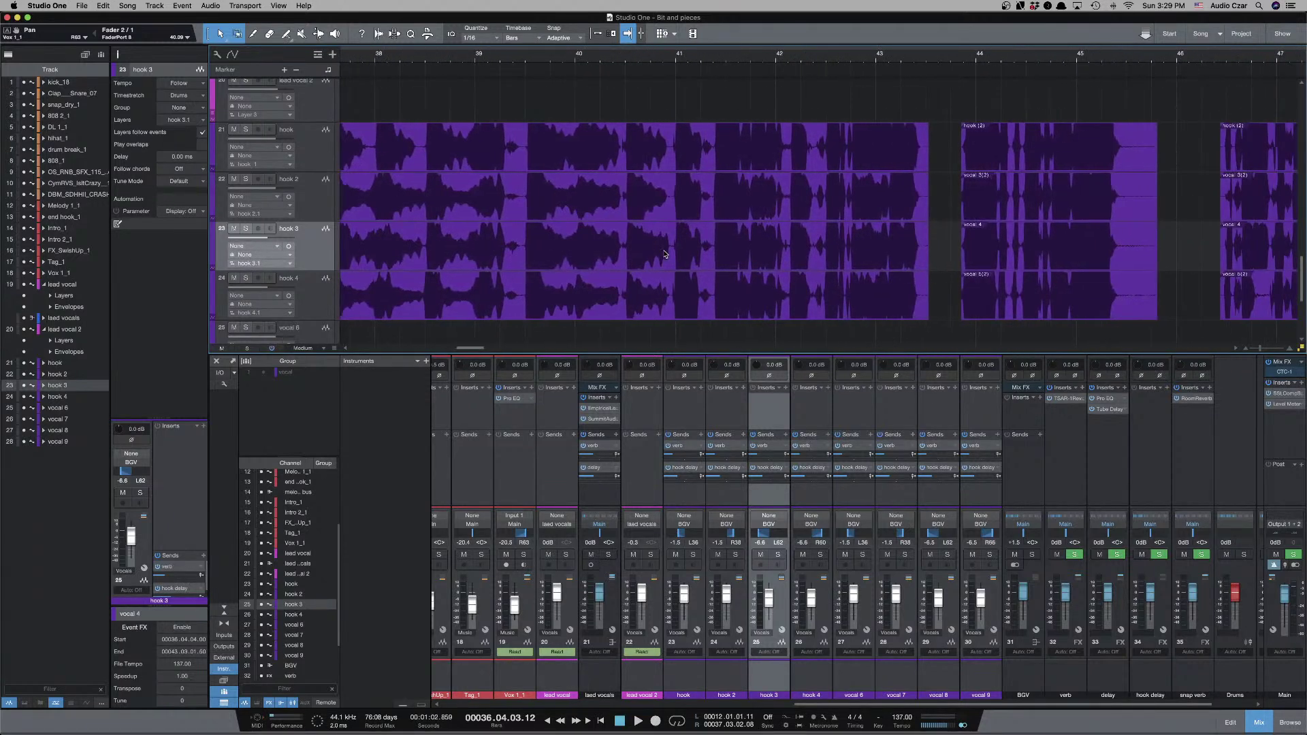
pyautogui.press('w')
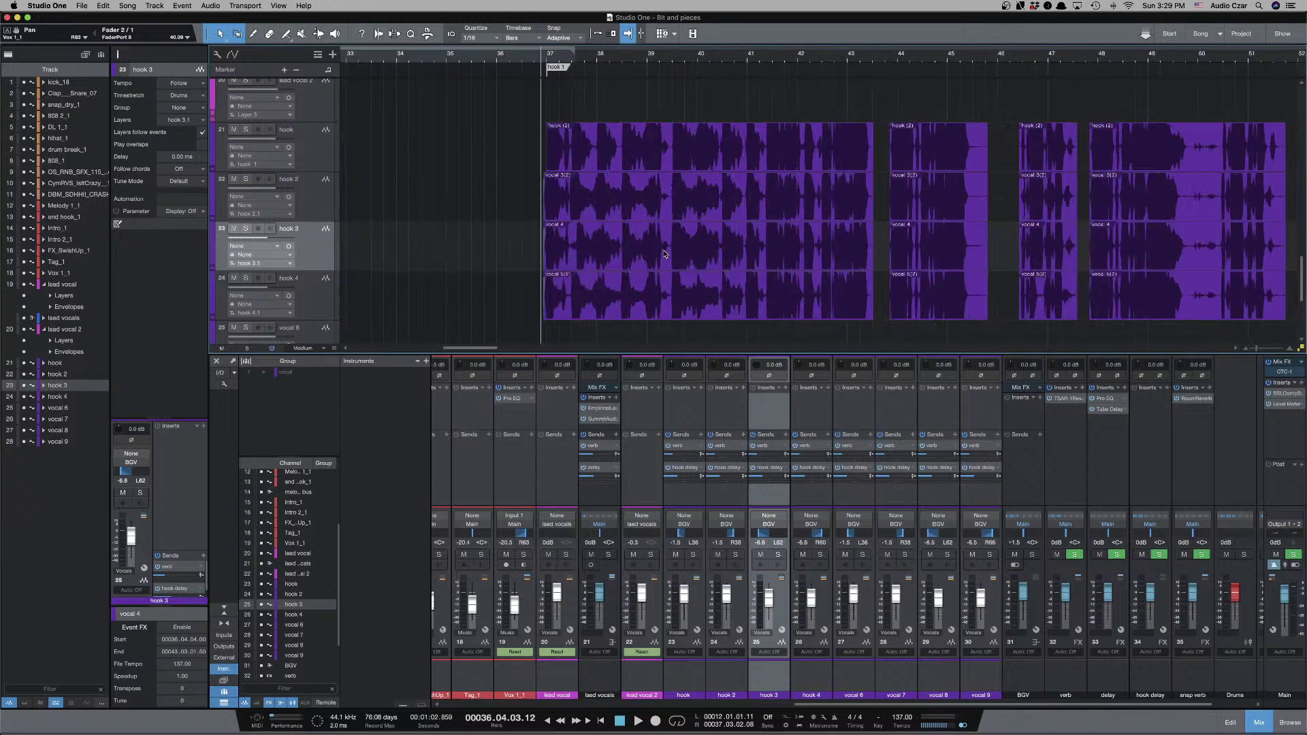
pyautogui.press('e')
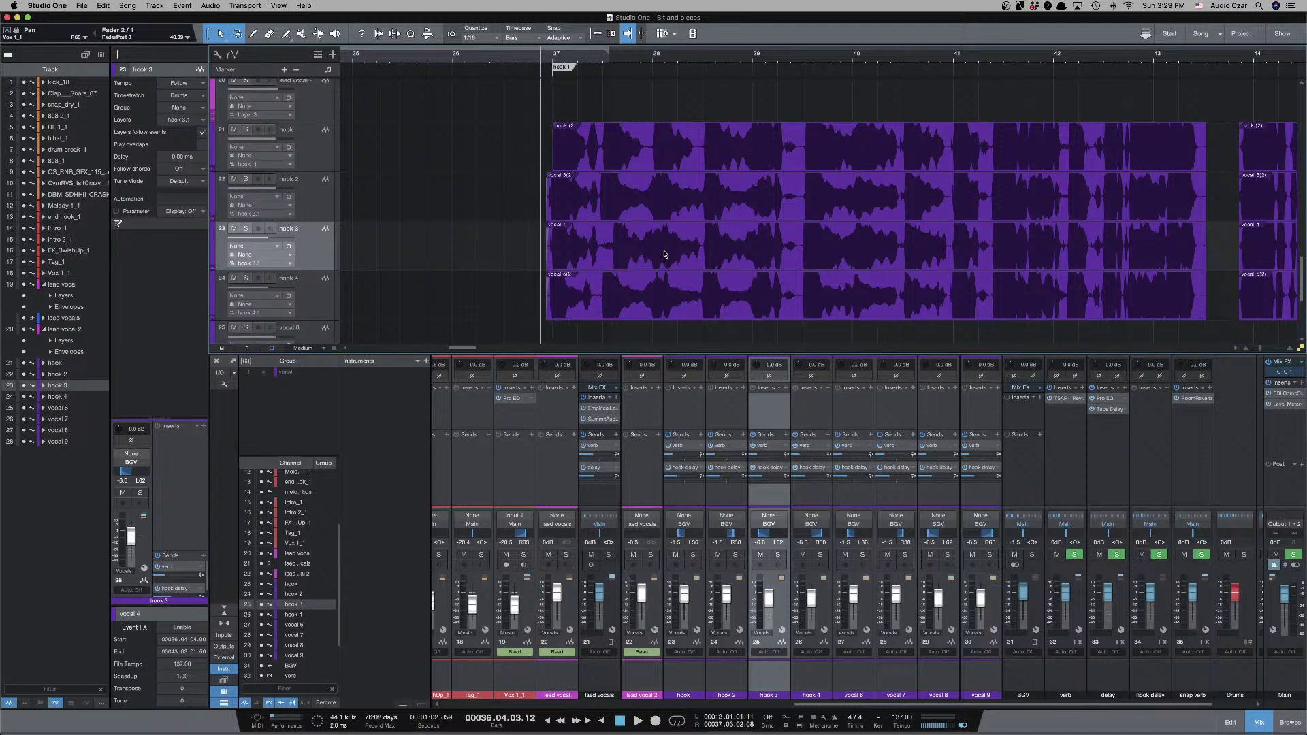
pyautogui.press('w')
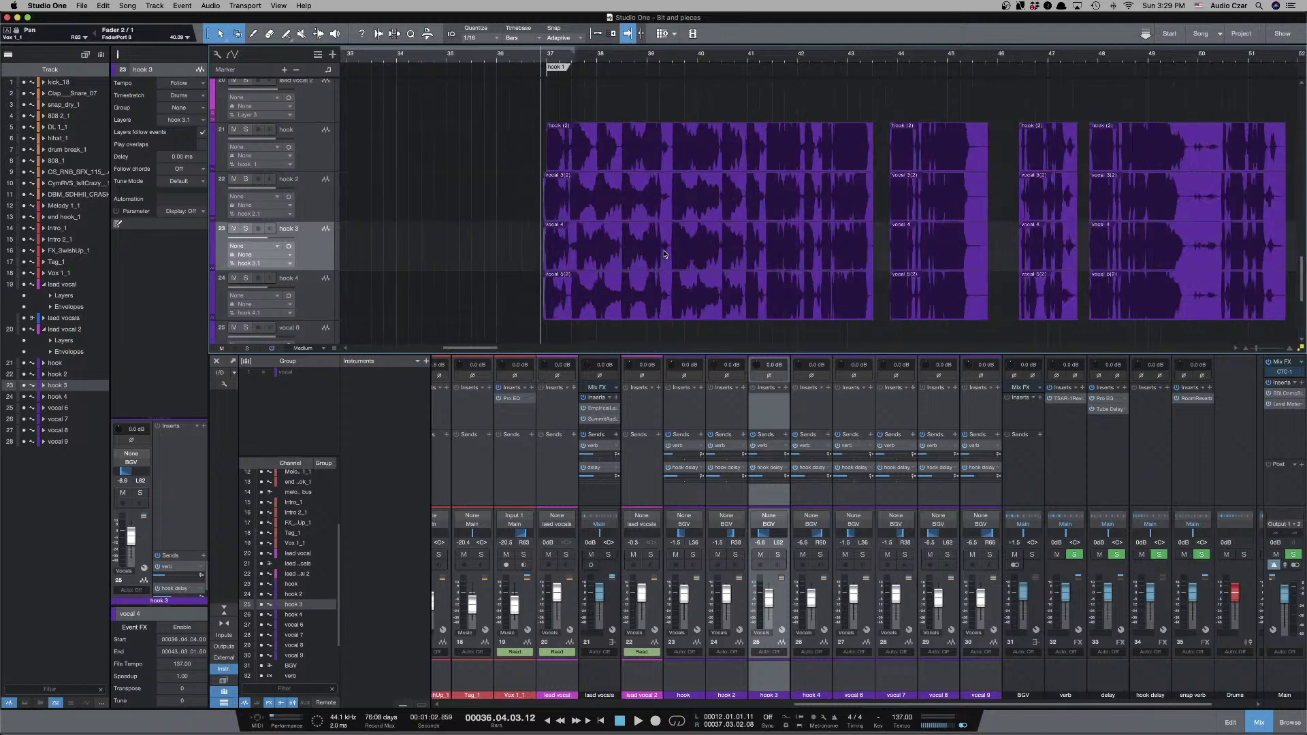
# Compare the first hook 1 clips on the hook and hook 3 tracks, leaving the hook clip selected.
pyautogui.click(689, 162)
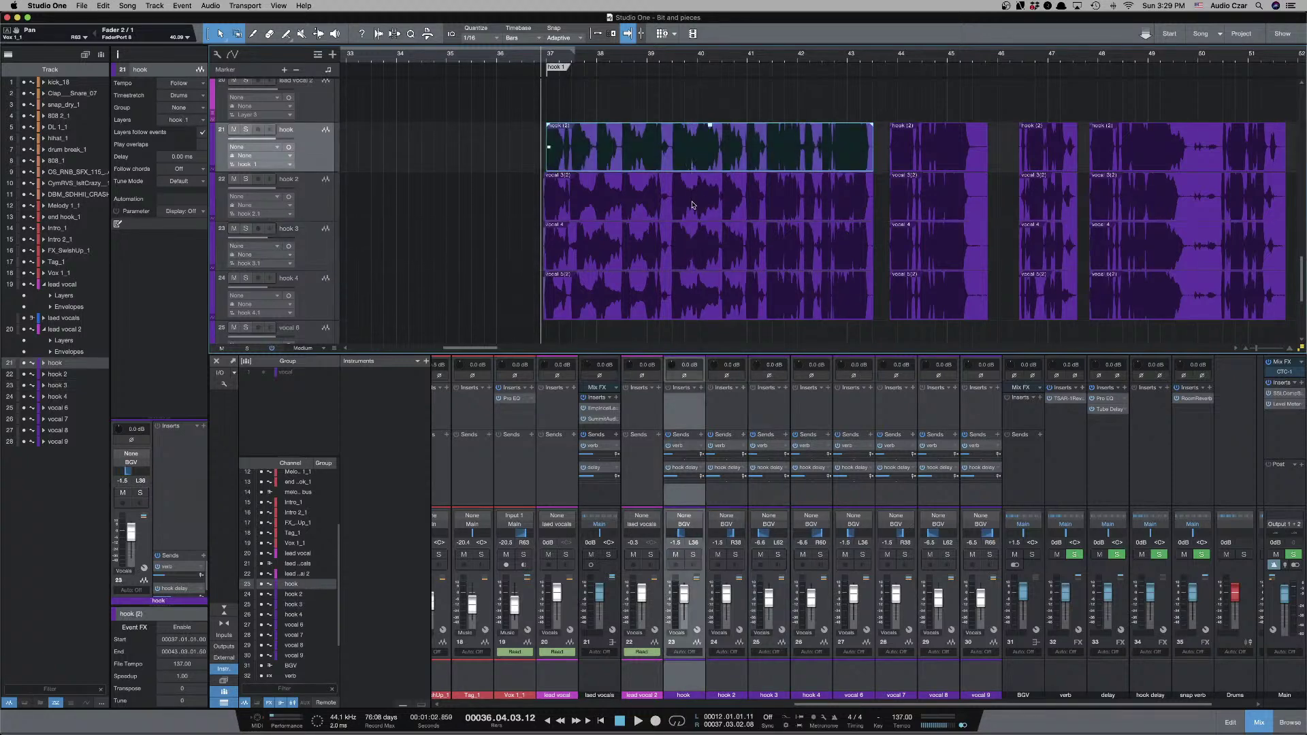
pyautogui.scroll(-1, 693, 204)
pyautogui.press('e')
pyautogui.press('e')
pyautogui.press('w')
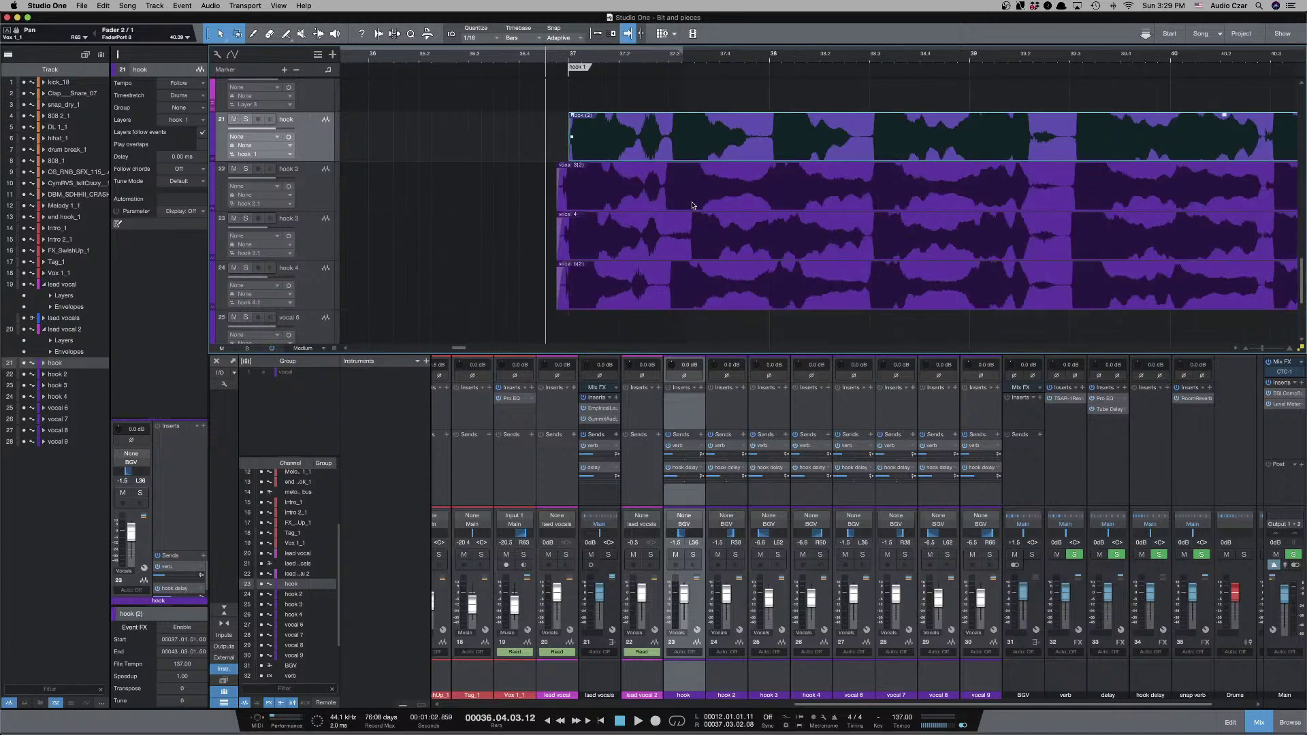
pyautogui.click(726, 250)
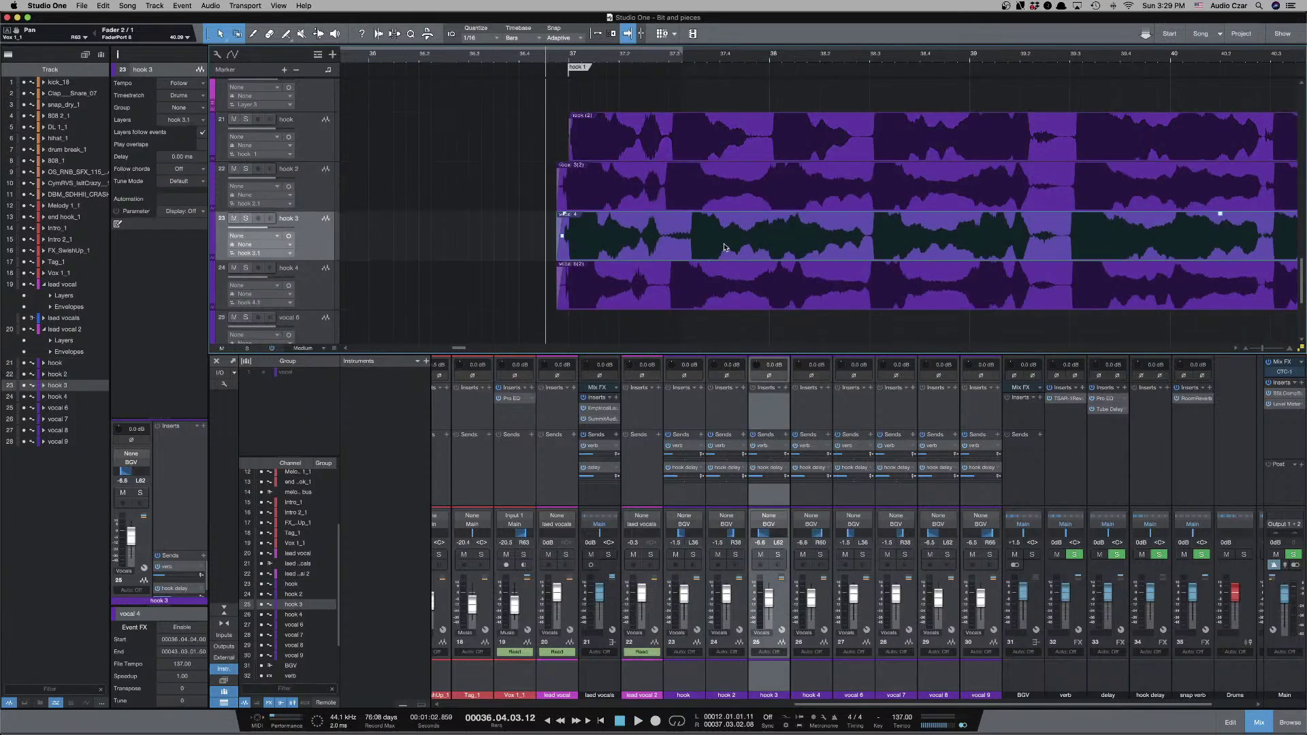
pyautogui.press('w')
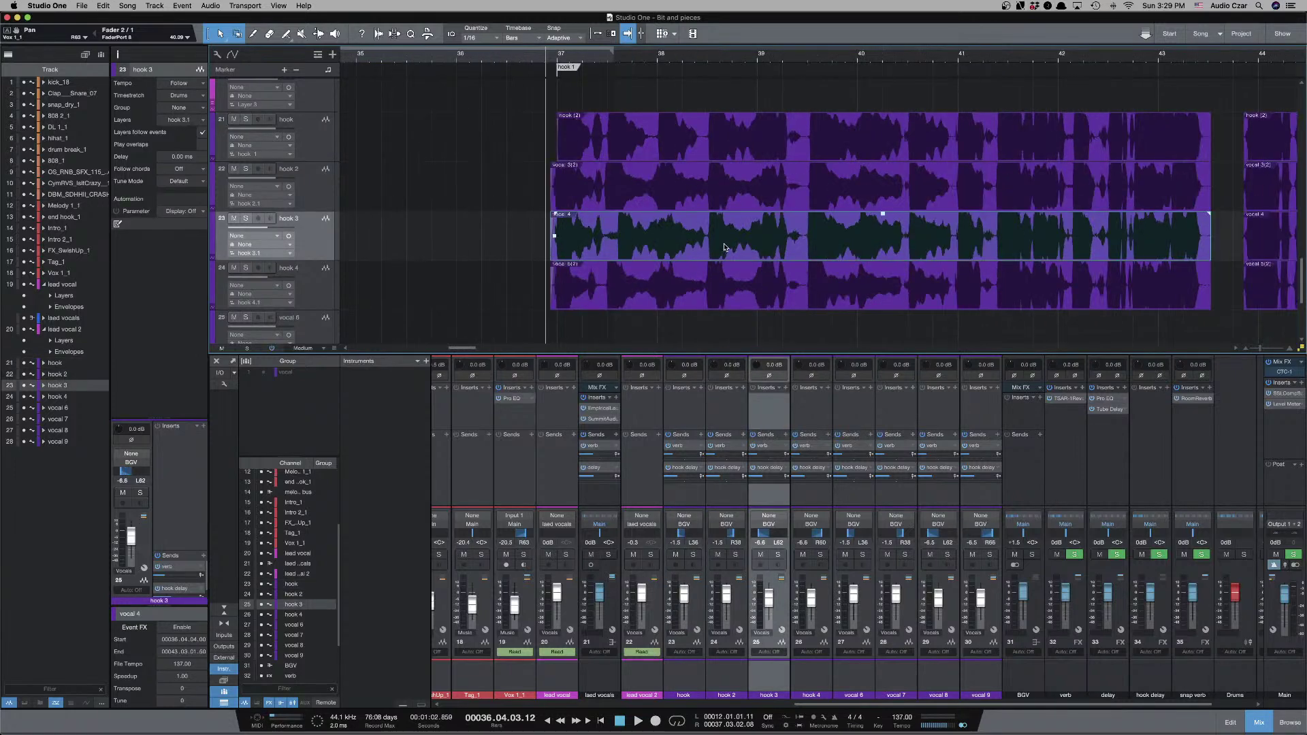
pyautogui.click(681, 158)
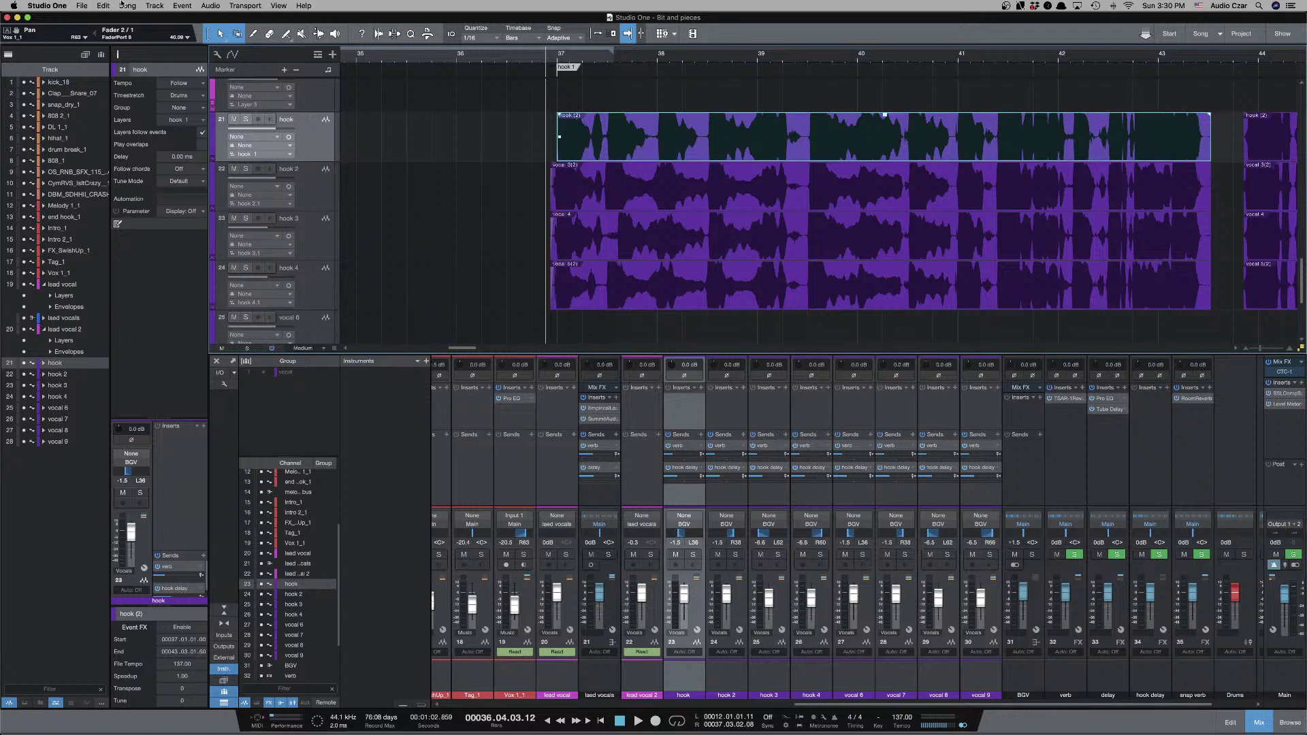
# Edit the first hook 1 clip on the hook track with VocAlign and capture it as the guide.
pyautogui.rightClick(651, 139)
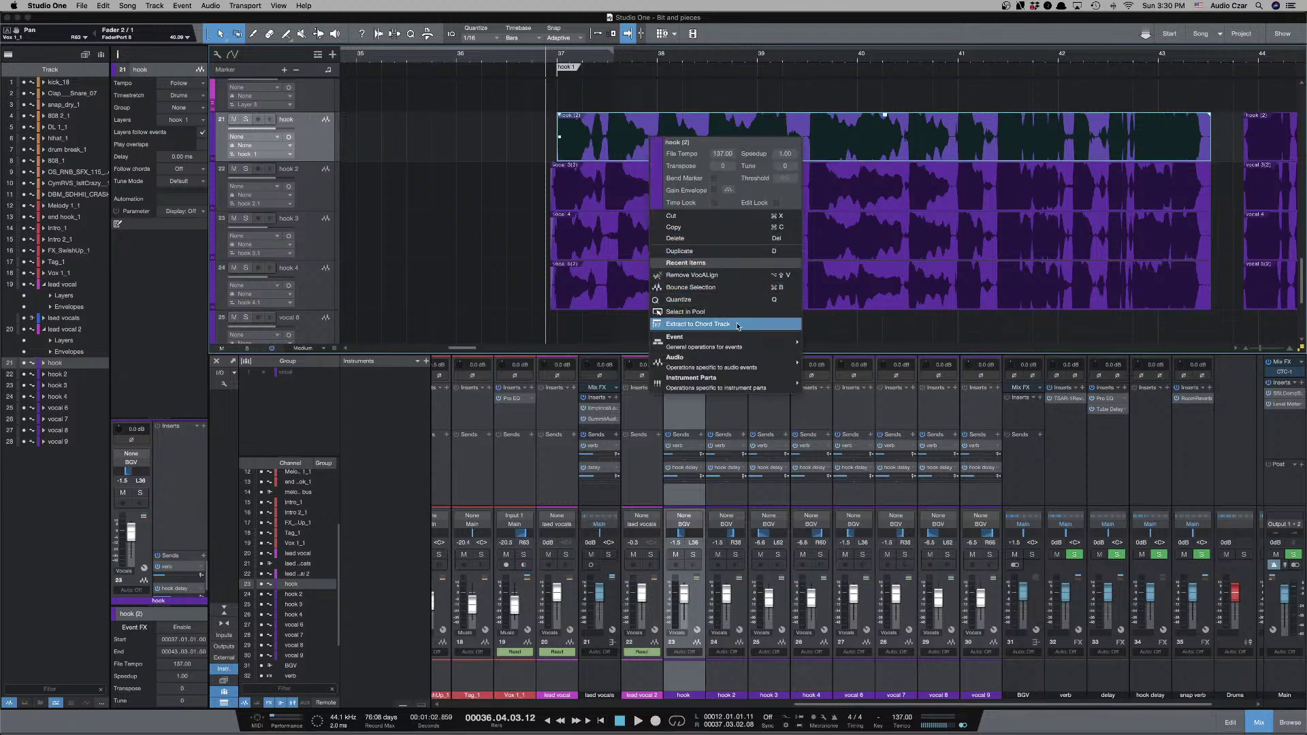
pyautogui.moveTo(743, 368)
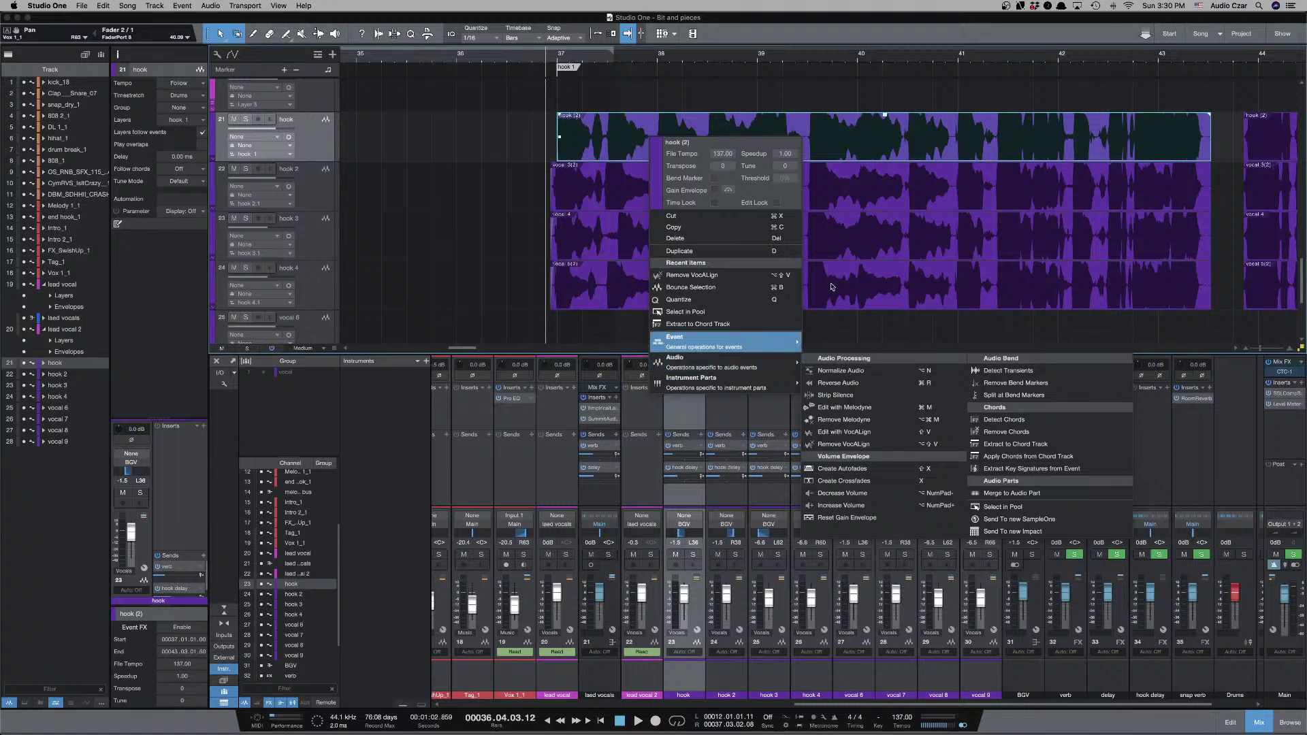
pyautogui.click(516, 216)
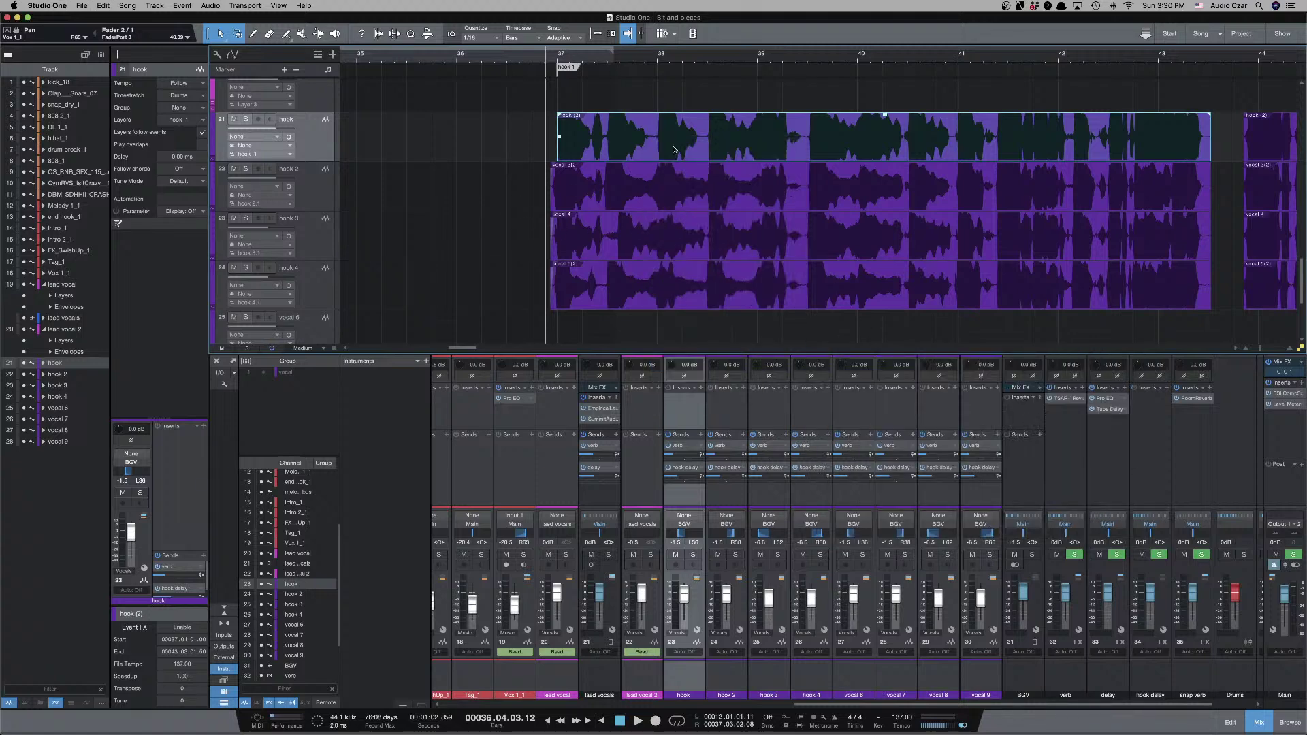
pyautogui.hotkey('shift', 'v')
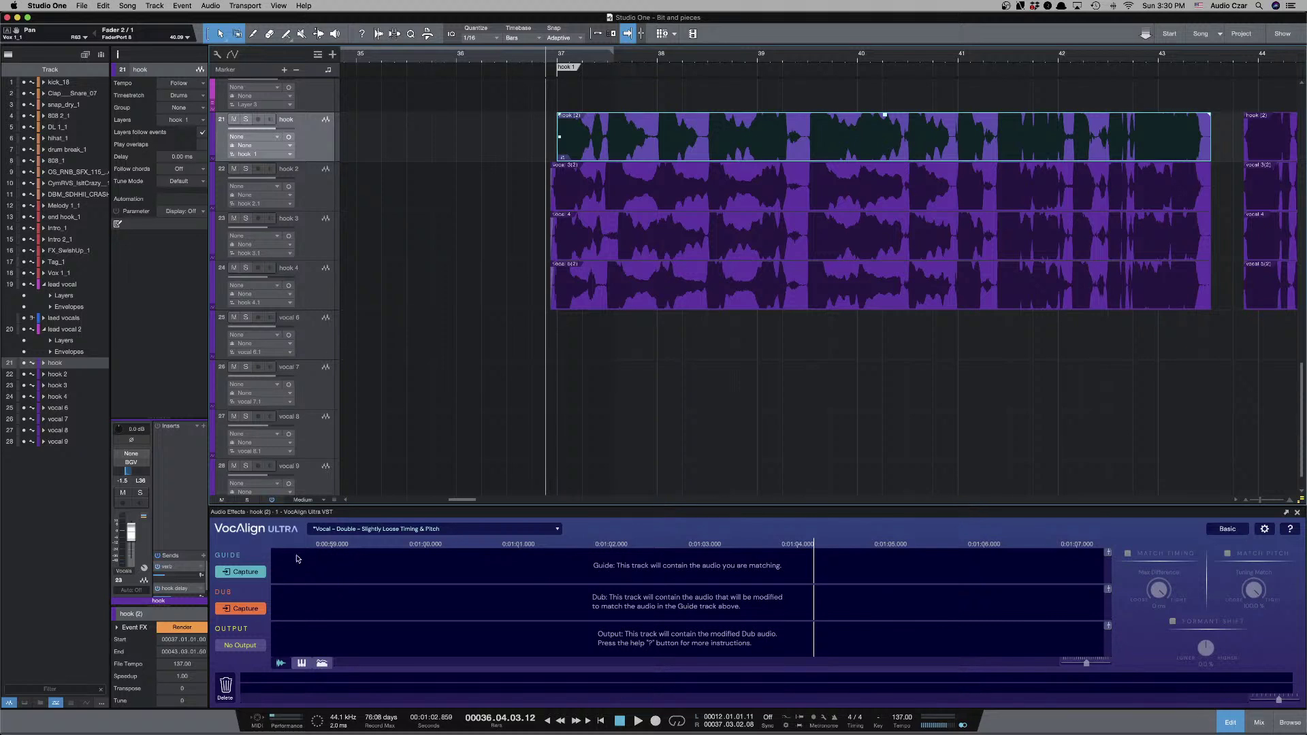
pyautogui.click(241, 573)
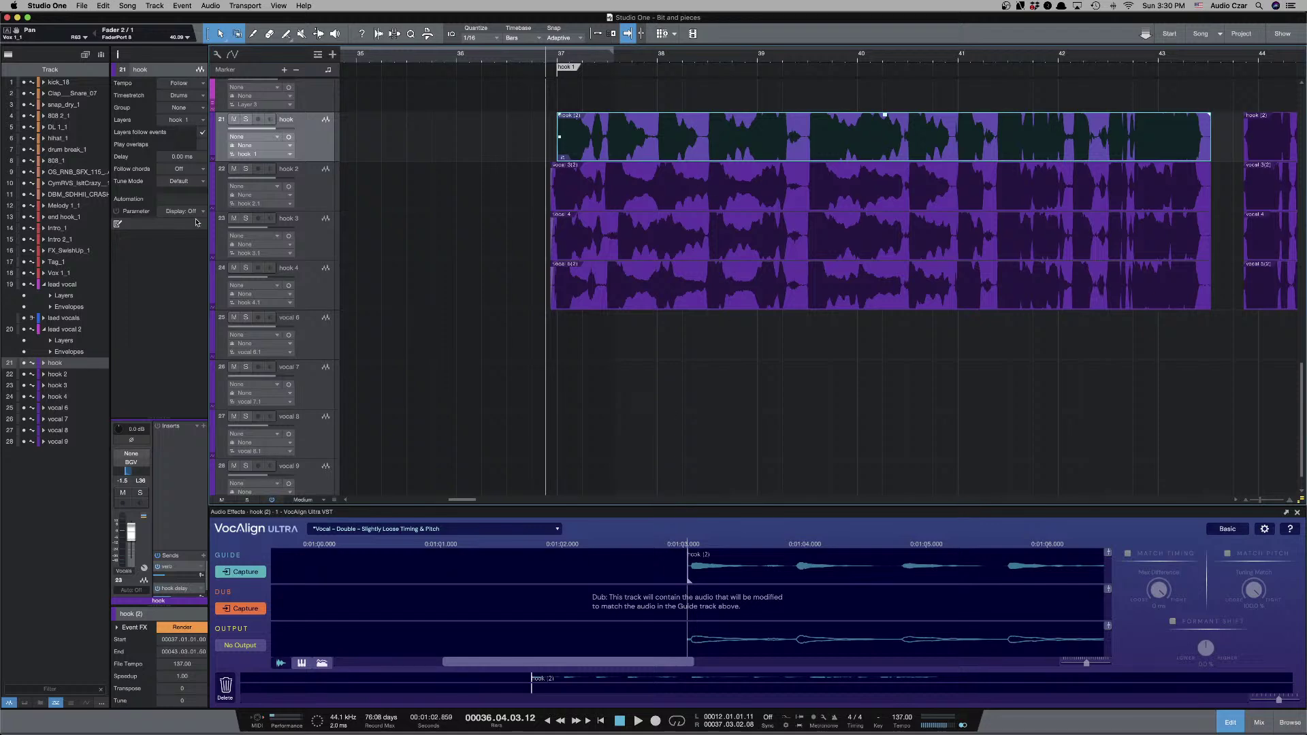
# Capture the first hook 3 clip as the VocAlign dub with the Vocal Double Slightly Loose Timing & Pitch preset and 8 ms maximum timing difference.
pyautogui.click(309, 241)
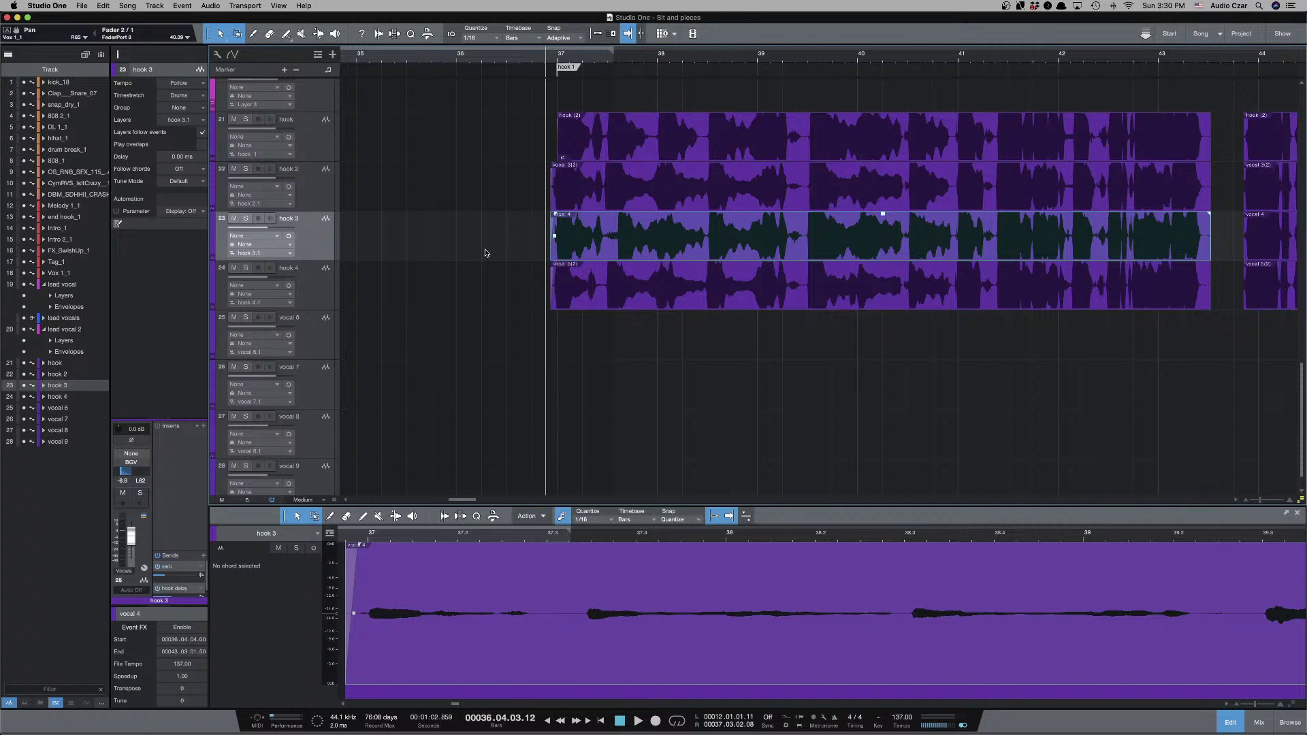
pyautogui.press('super+m')
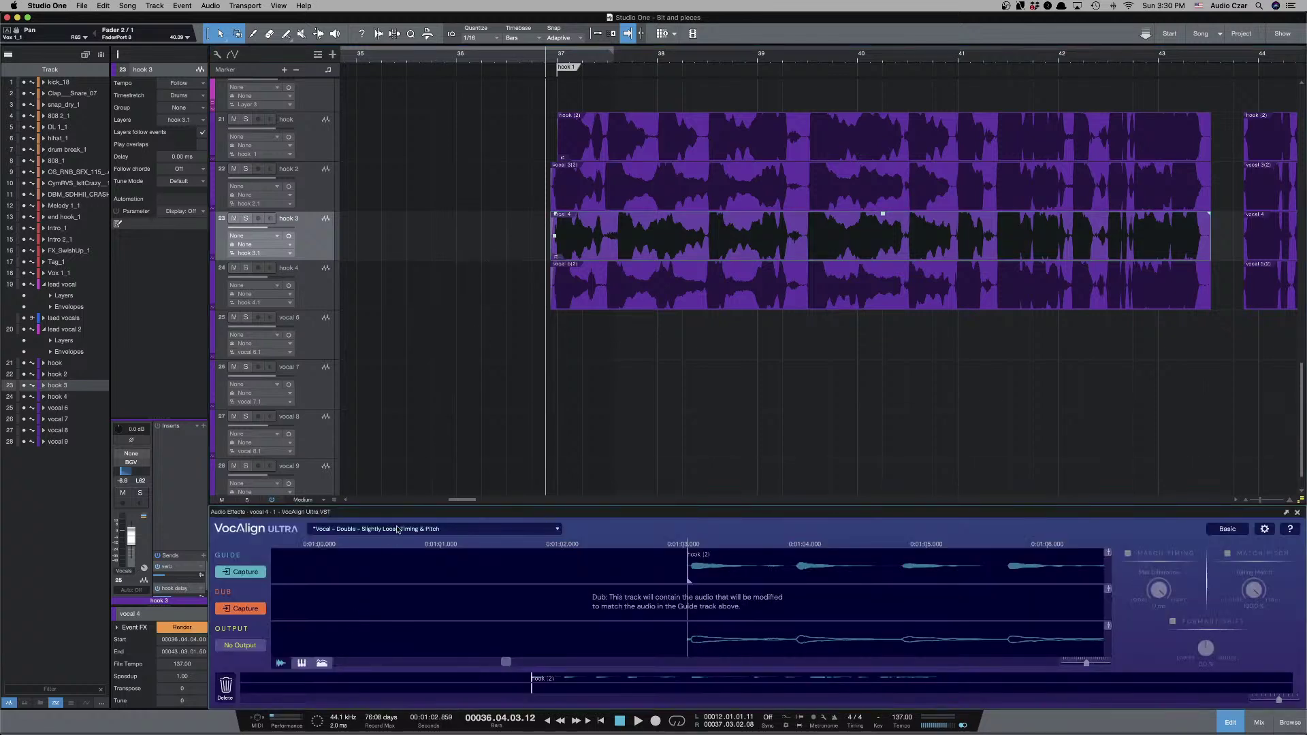
pyautogui.click(453, 531)
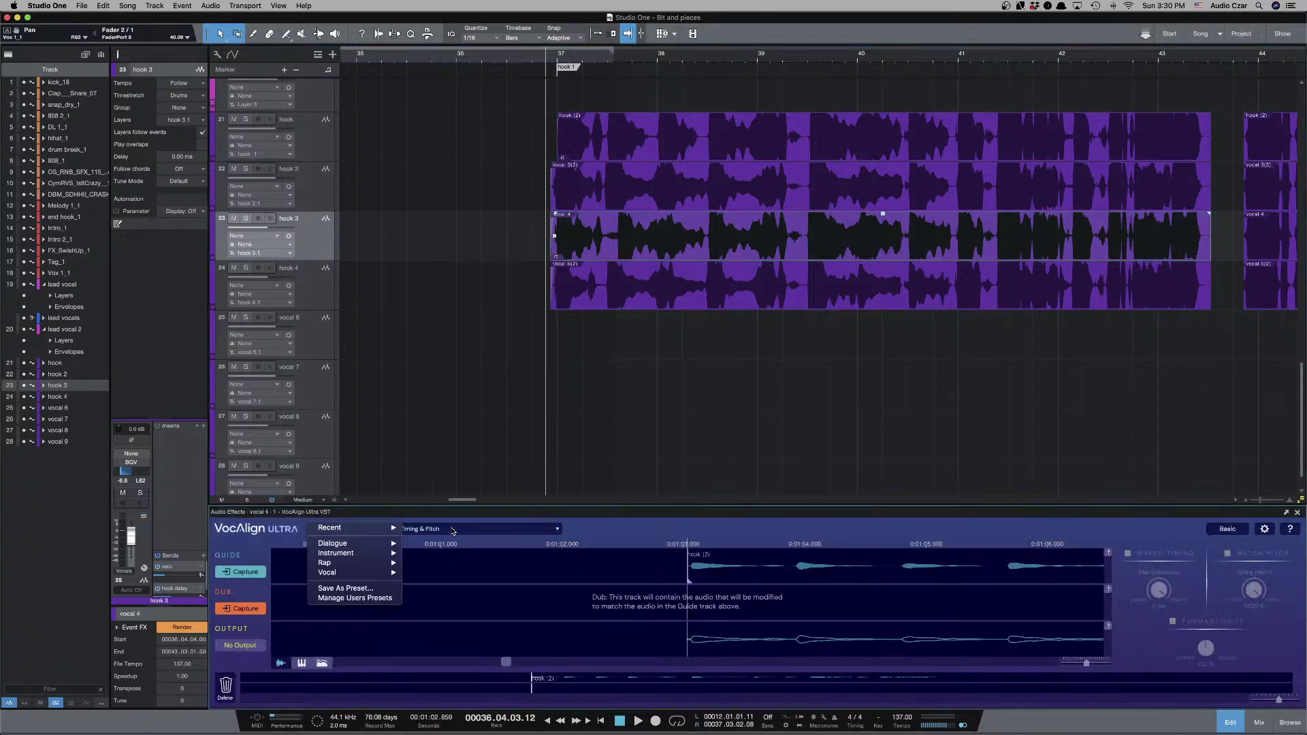
pyautogui.moveTo(383, 574)
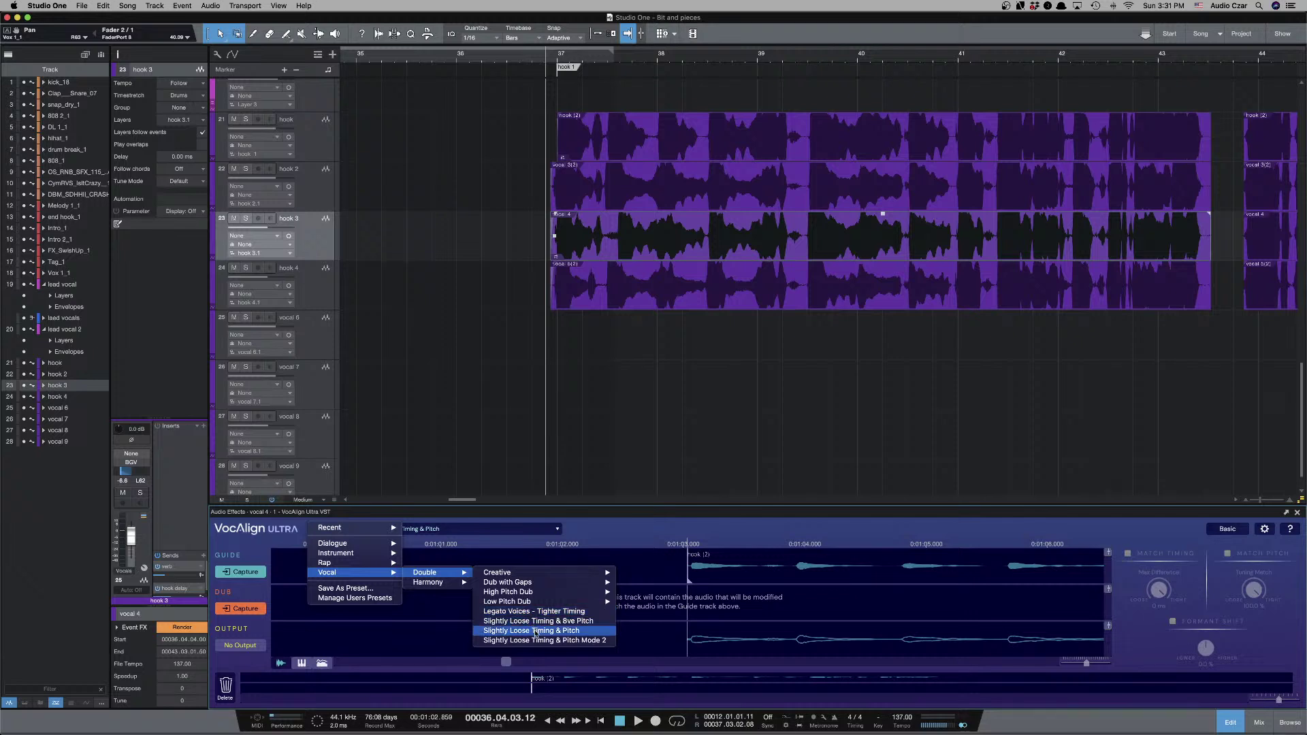
pyautogui.click(536, 632)
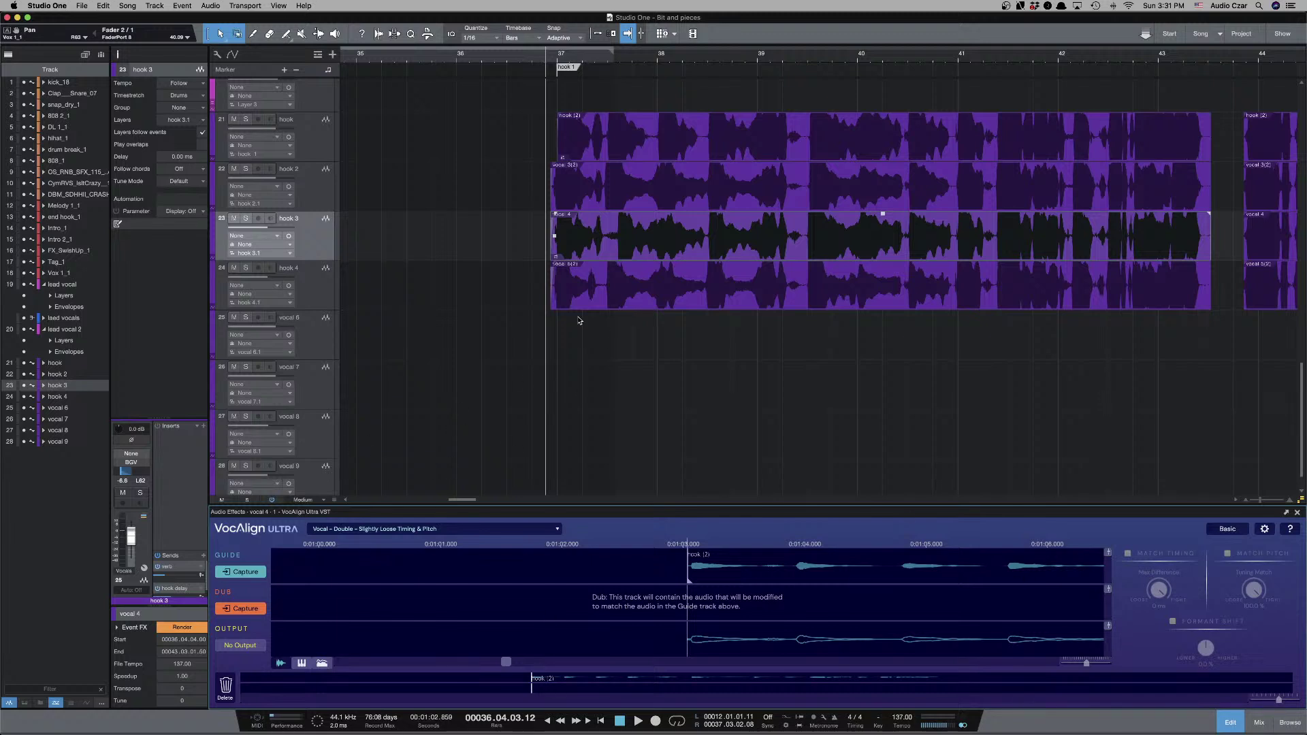
pyautogui.click(245, 609)
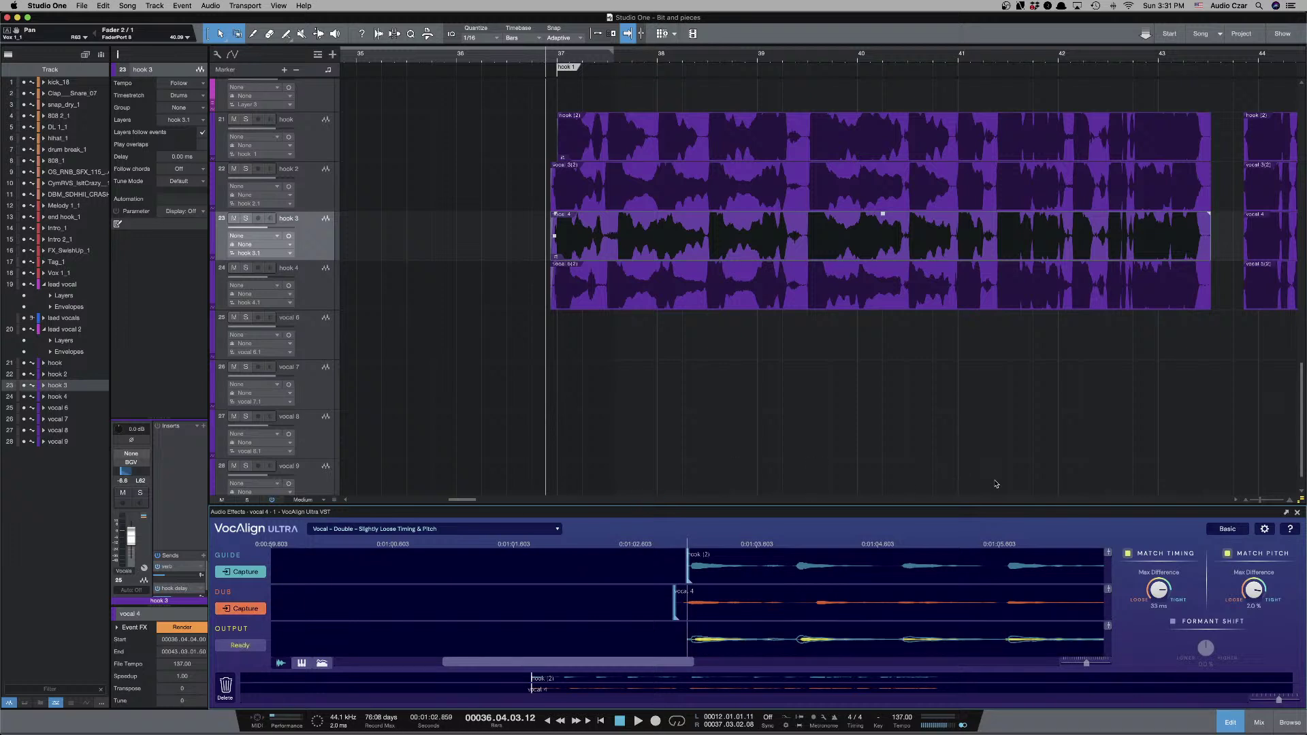
pyautogui.click(1159, 593)
# Play the stacked hook vocals from just before the hook 1 marker and bounce the aligned hook 3 clip.
pyautogui.click(504, 200)
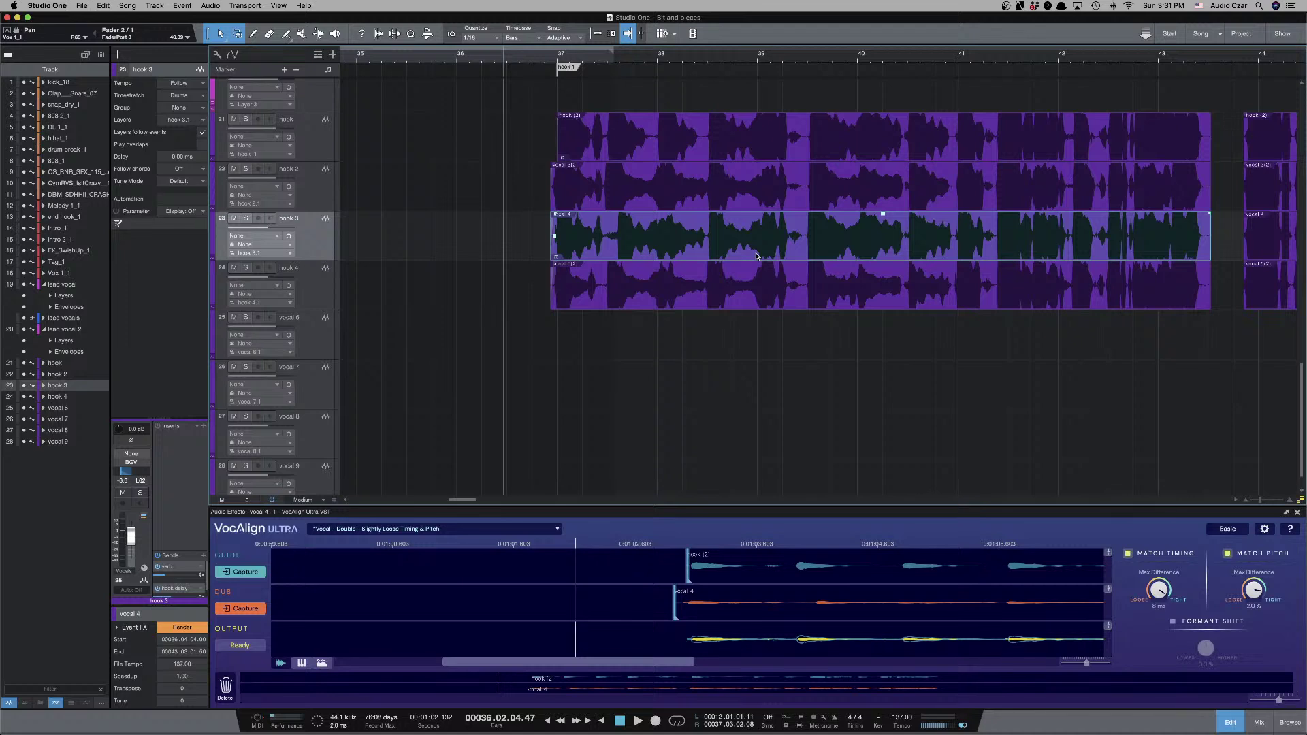
pyautogui.press('space')
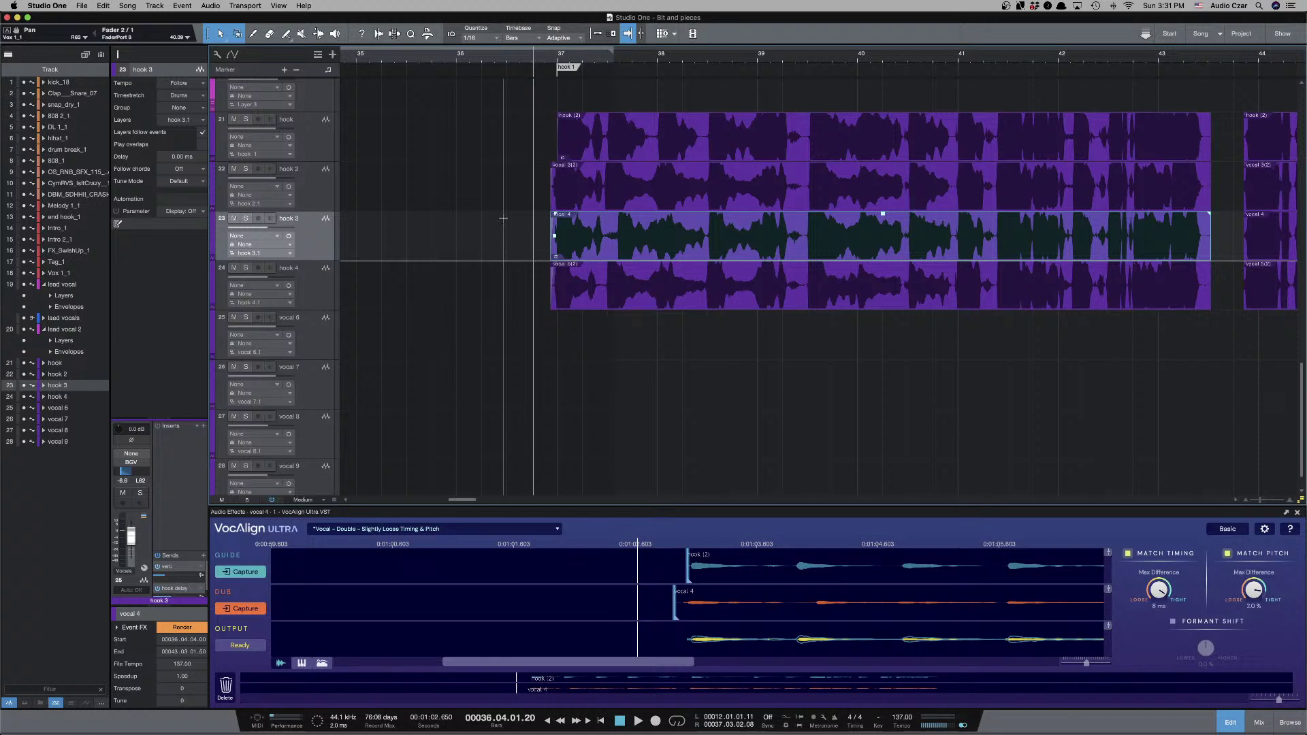
pyautogui.press('space')
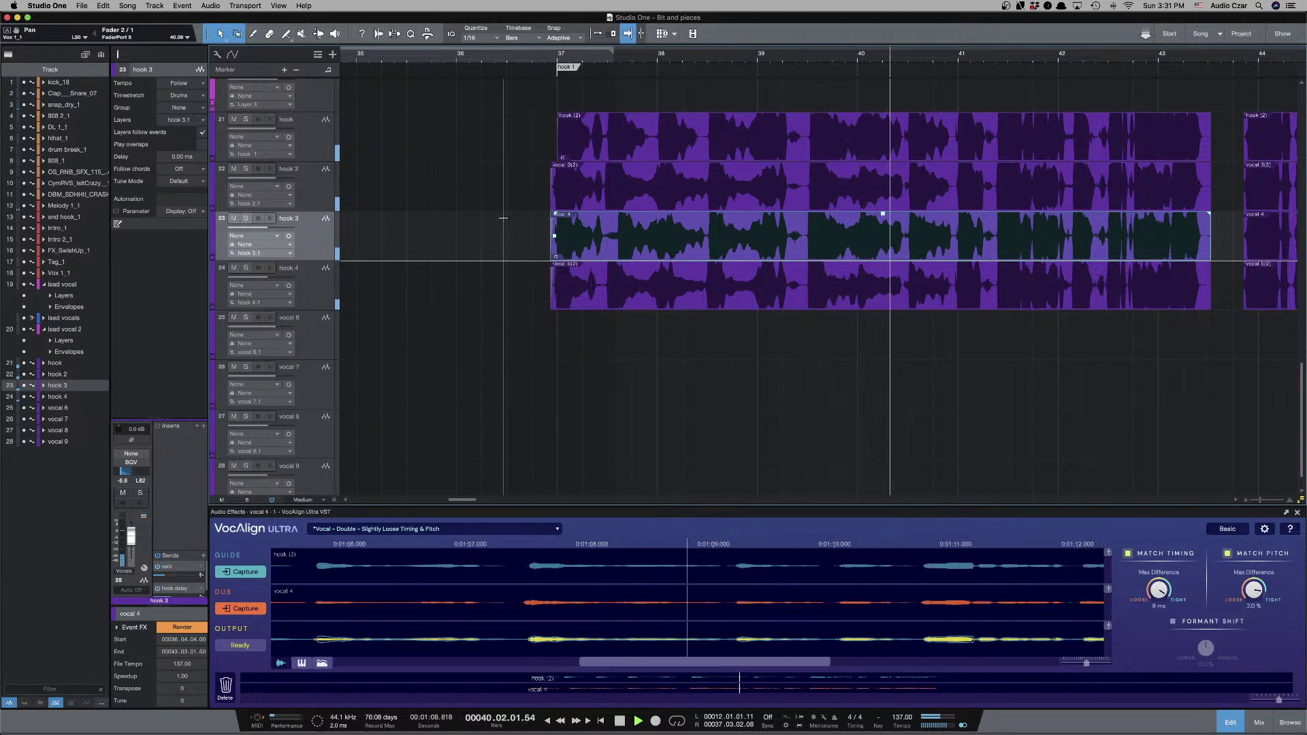
pyautogui.press('space')
pyautogui.press('space')
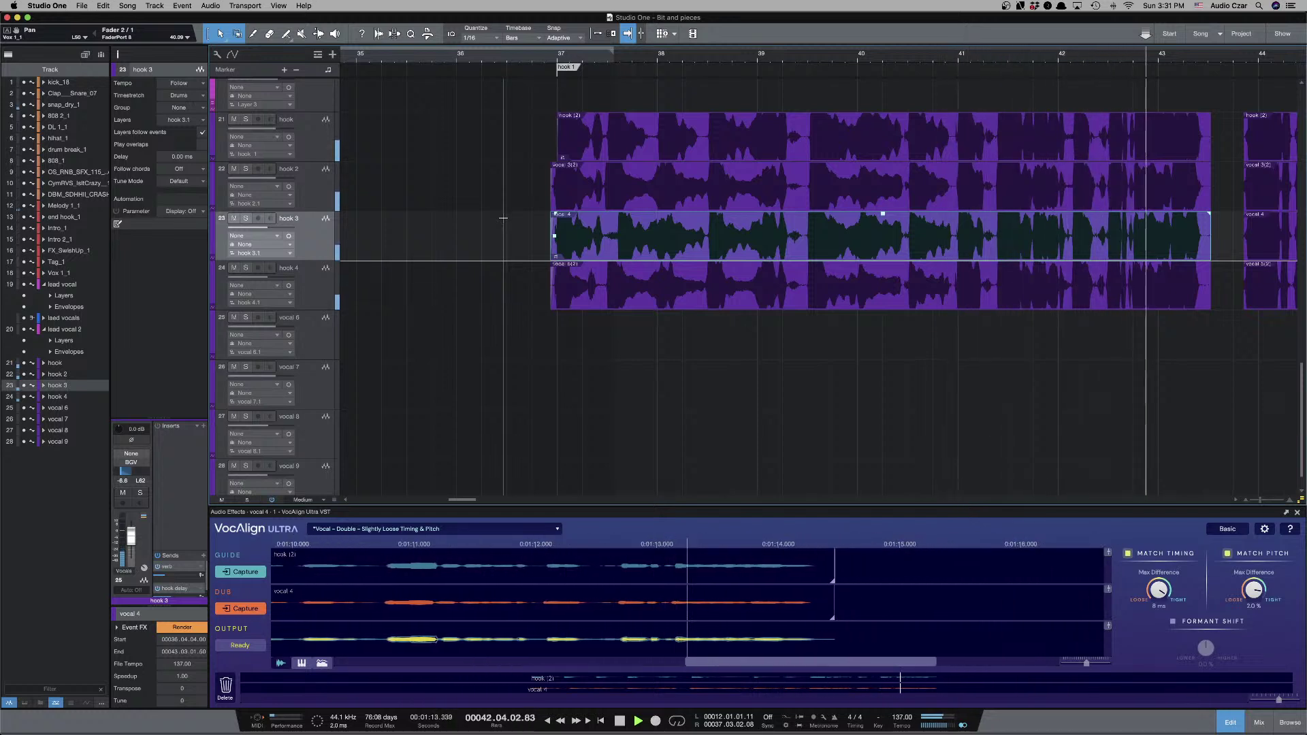
pyautogui.press('space')
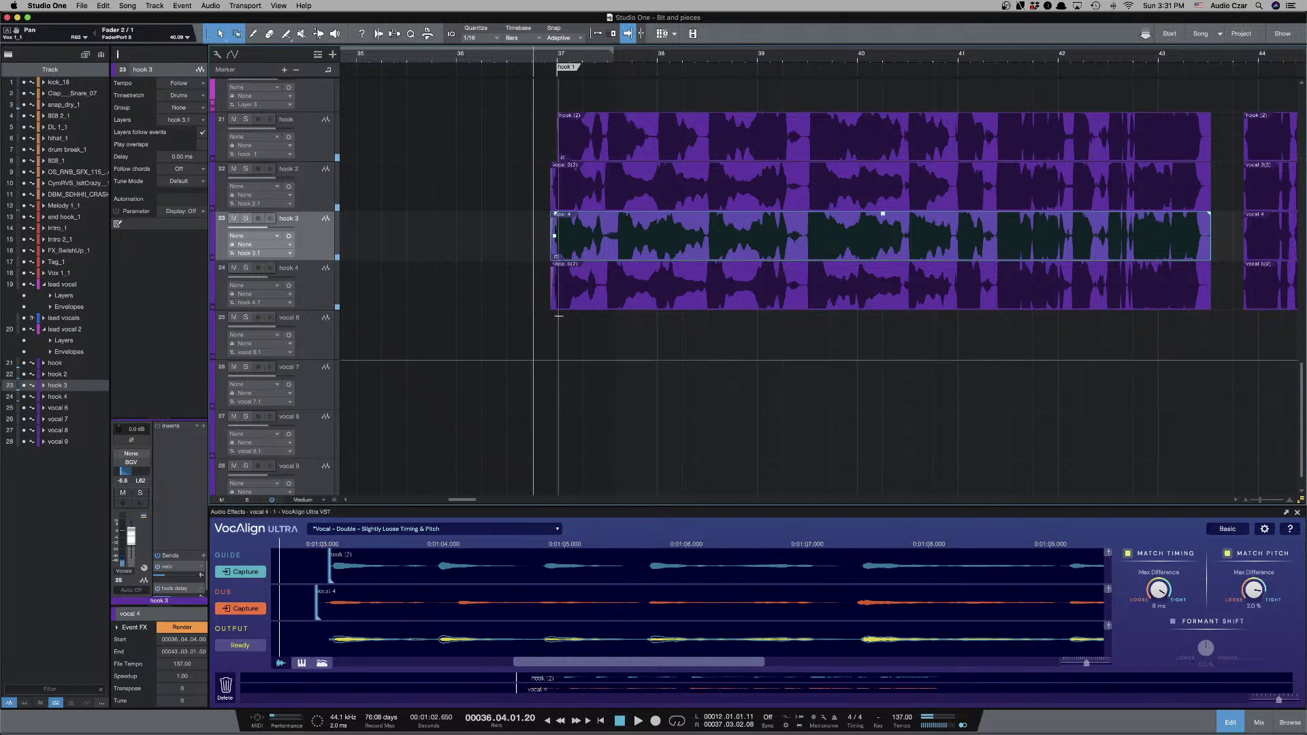
pyautogui.doubleClick(718, 250)
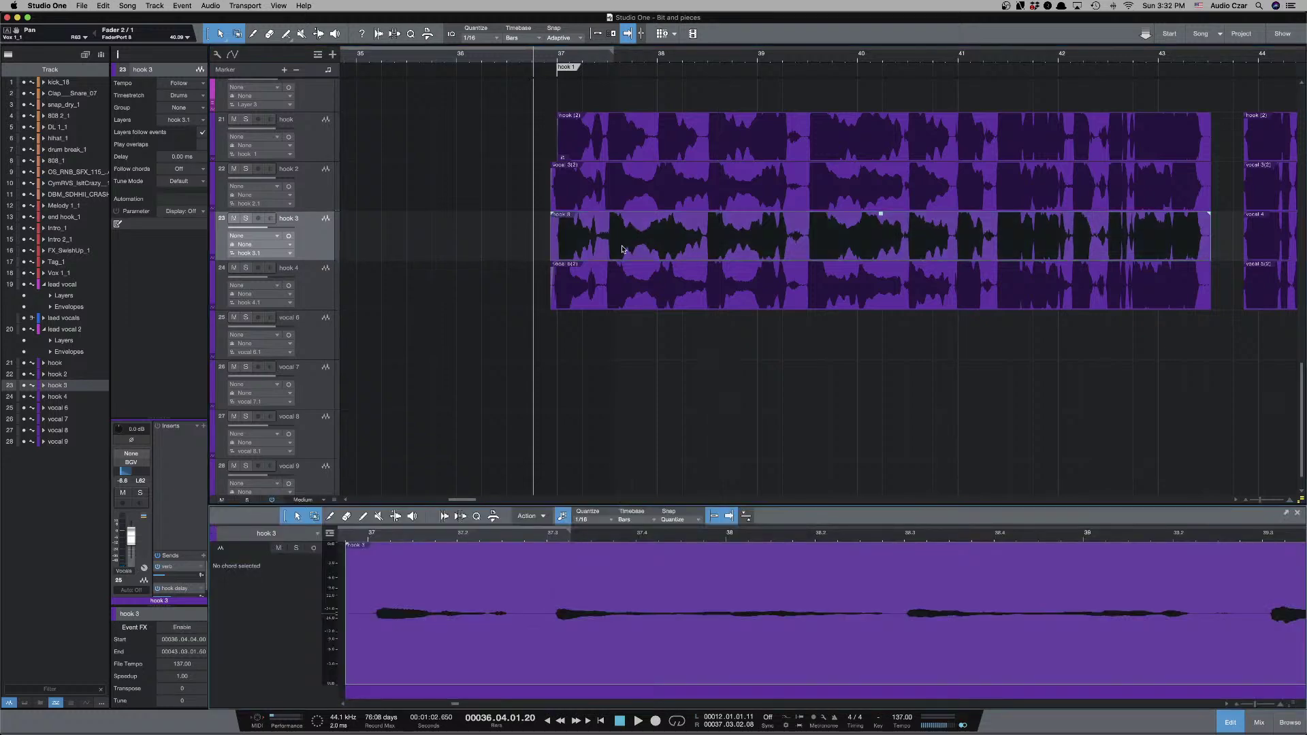
# Edit the last hook clip before the second verse marker with VocAlign and capture it as the guide.
pyautogui.hscroll(5, 701, 357)
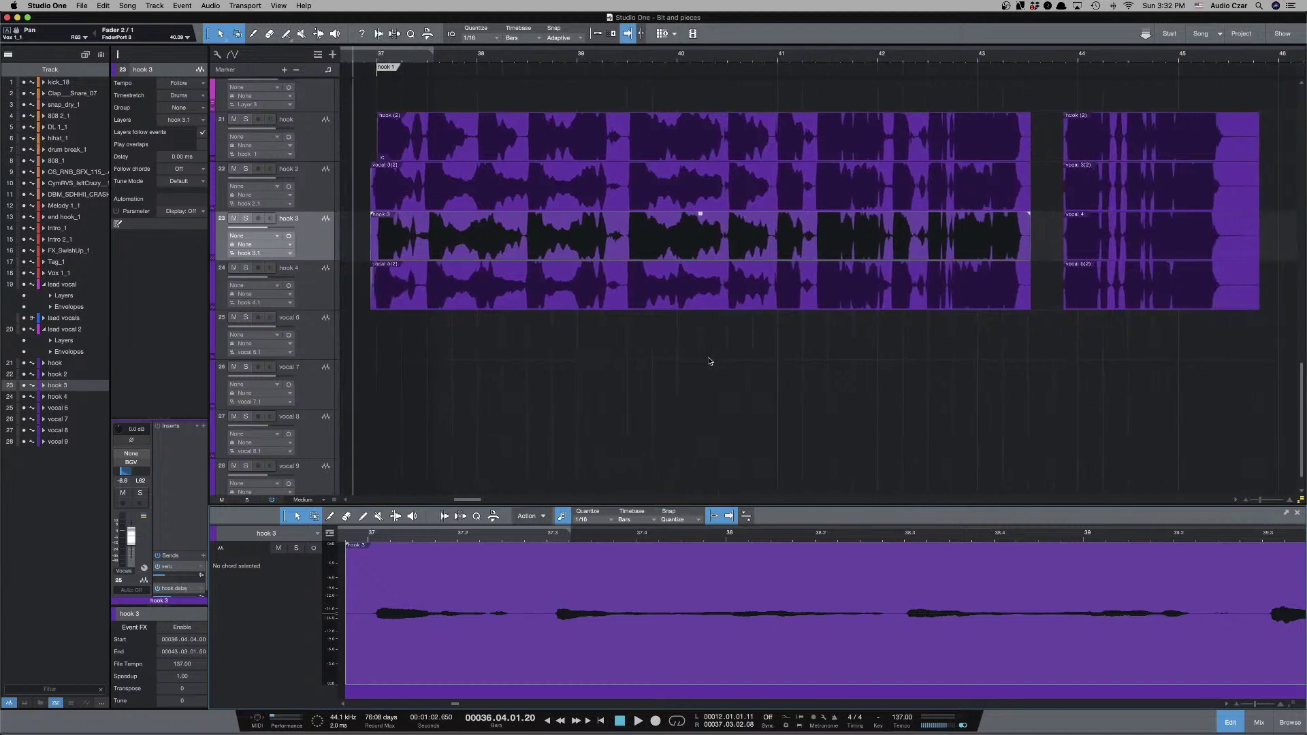
pyautogui.hscroll(12, 710, 361)
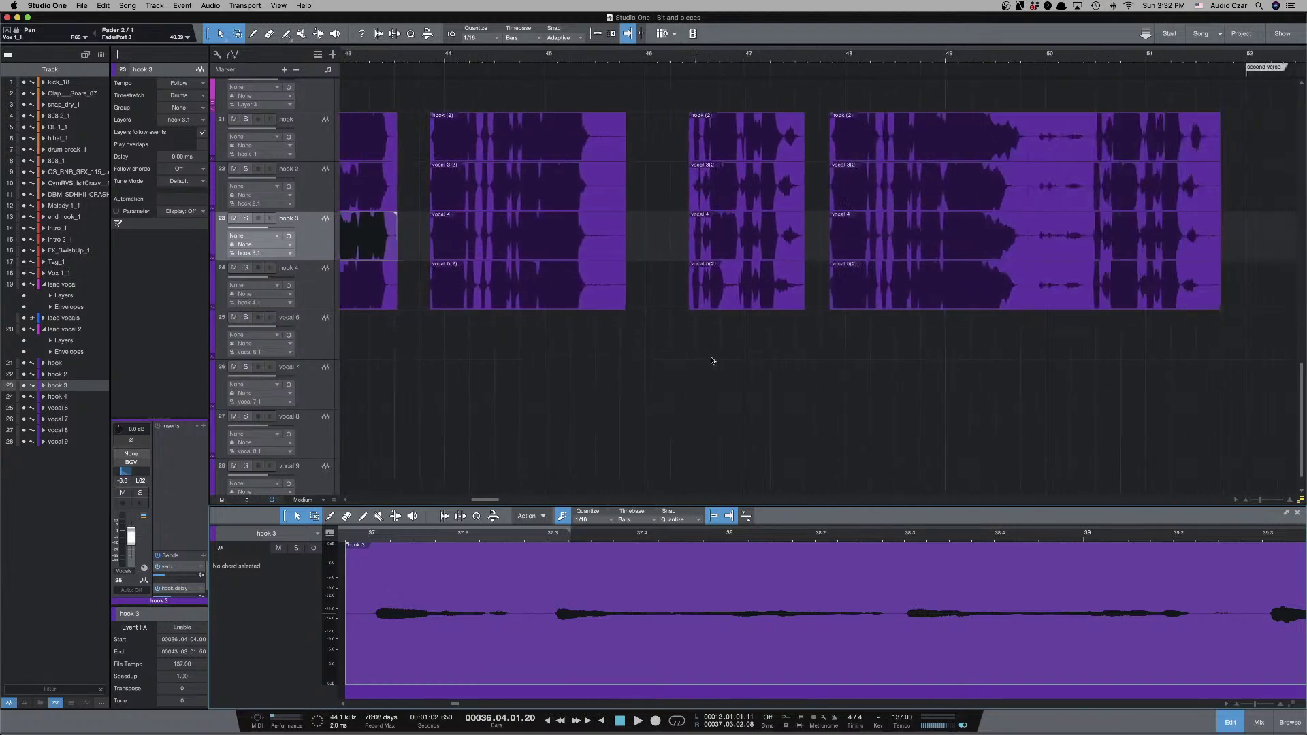
pyautogui.click(718, 157)
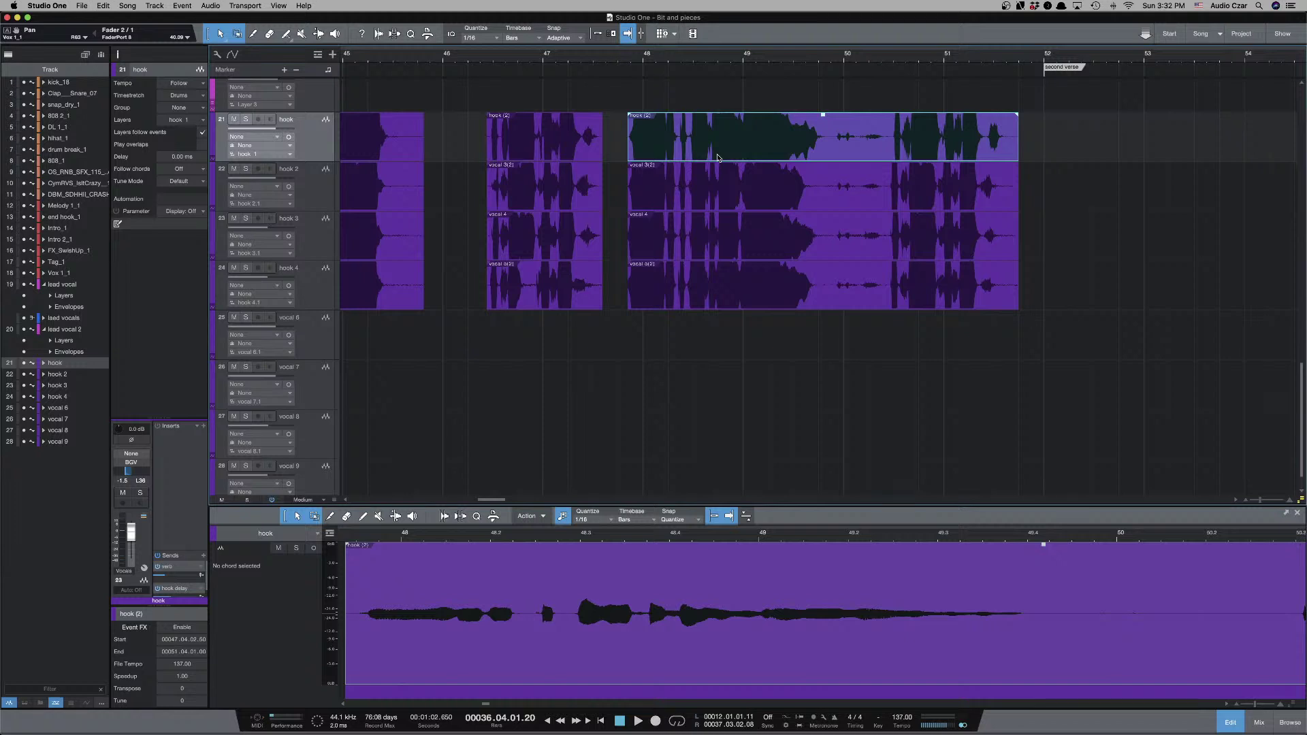
pyautogui.press('super+m')
pyautogui.click(243, 574)
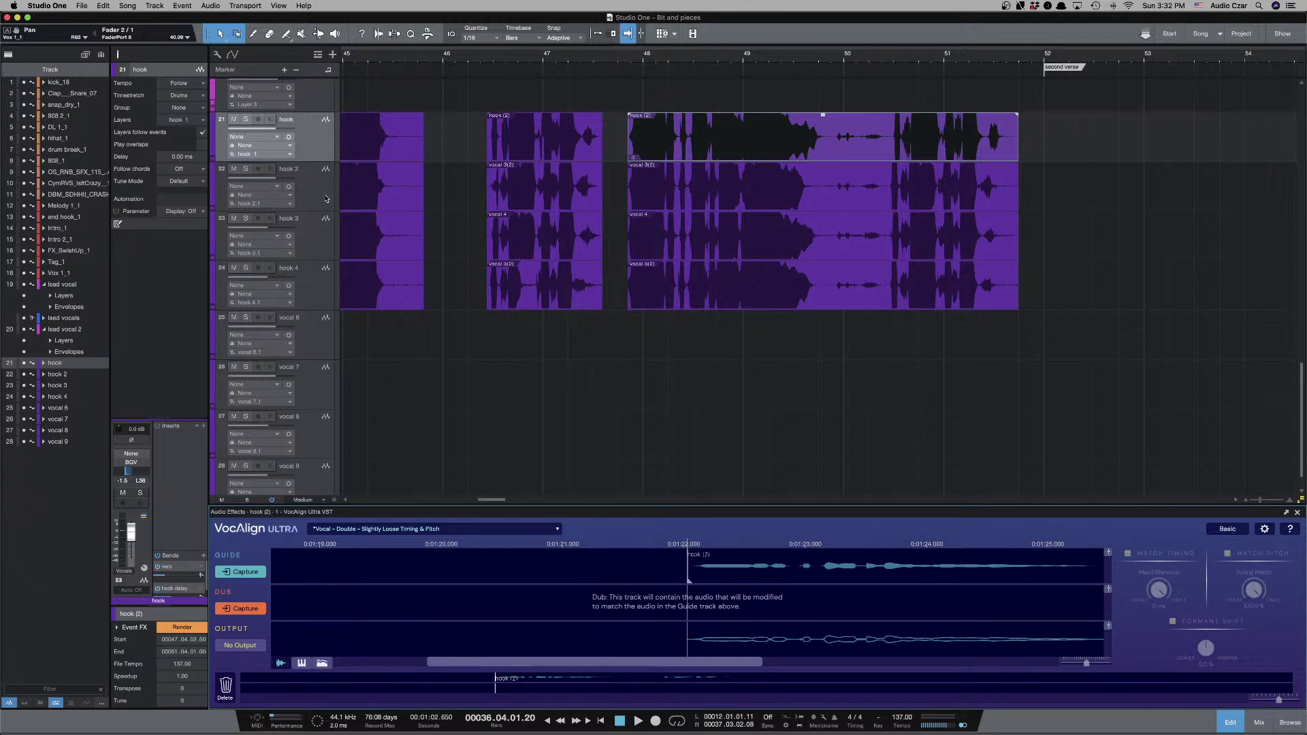
# Edit the last hook 2 clip before the second verse with VocAlign and capture it as the dub.
pyautogui.click(659, 198)
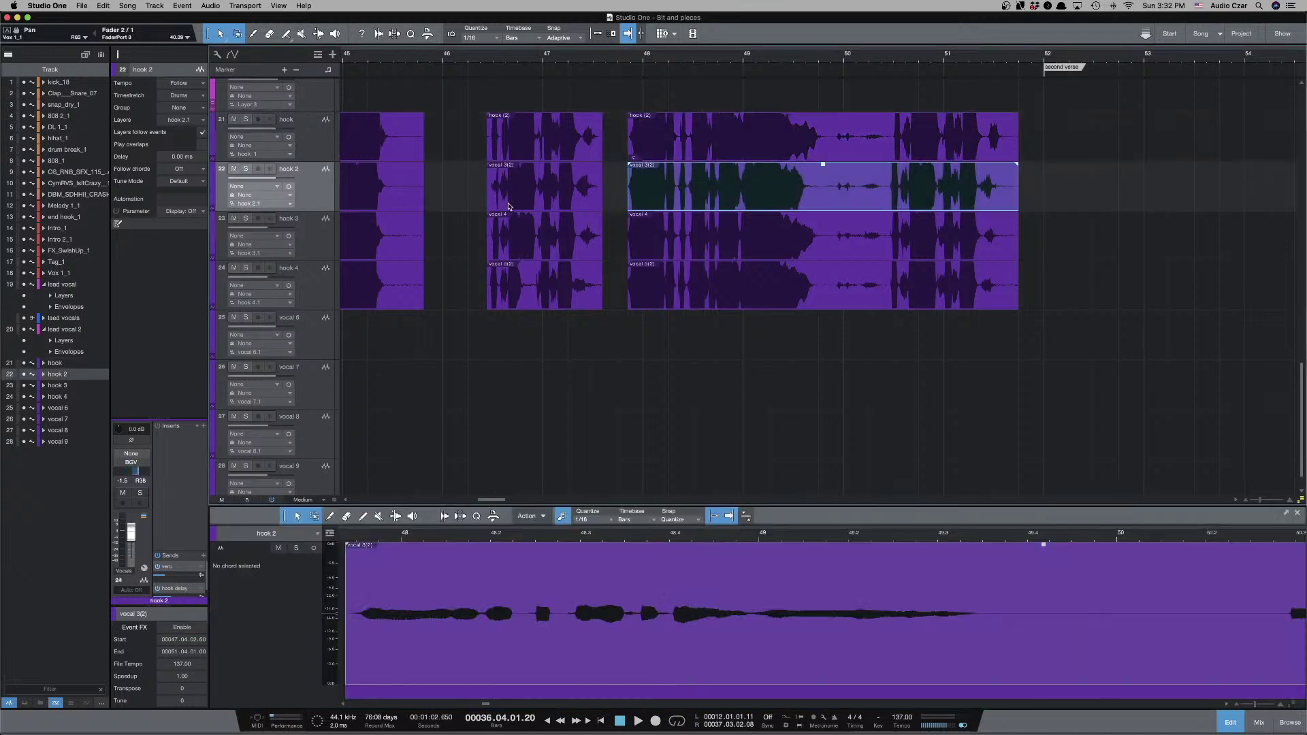
pyautogui.press('super+m')
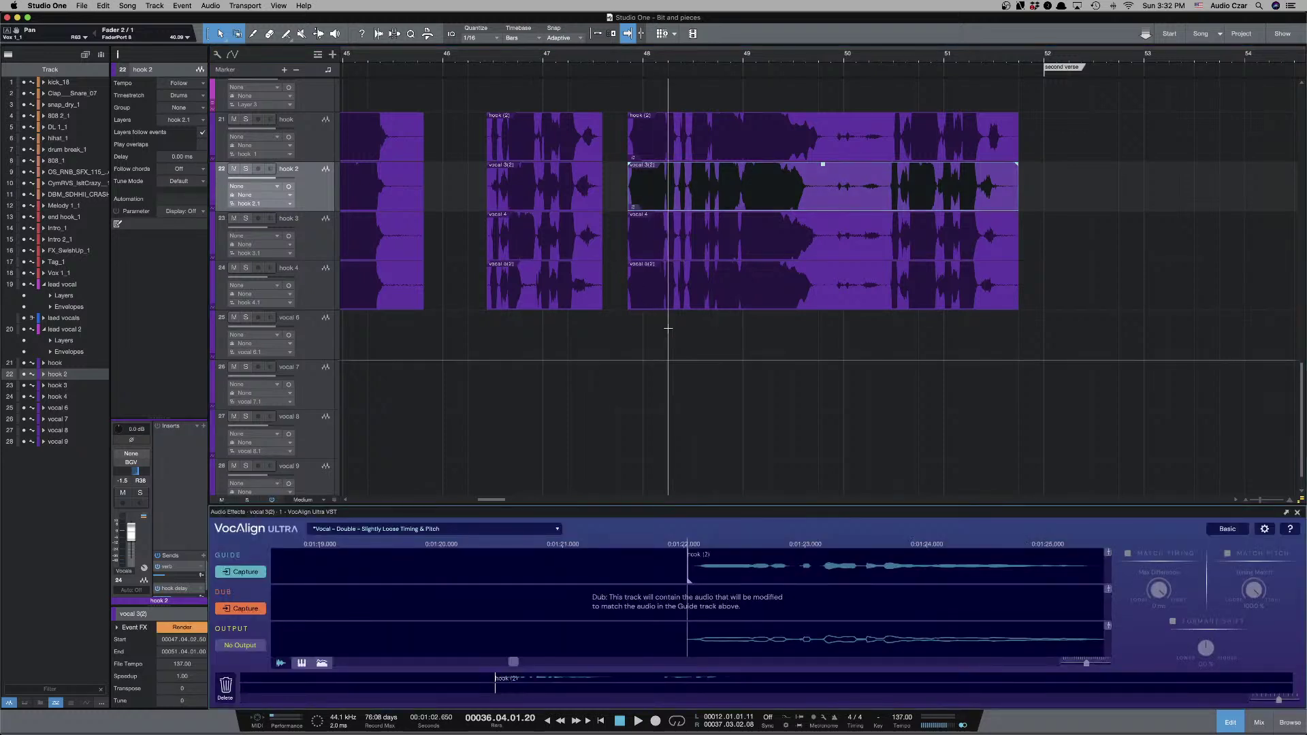
pyautogui.click(247, 608)
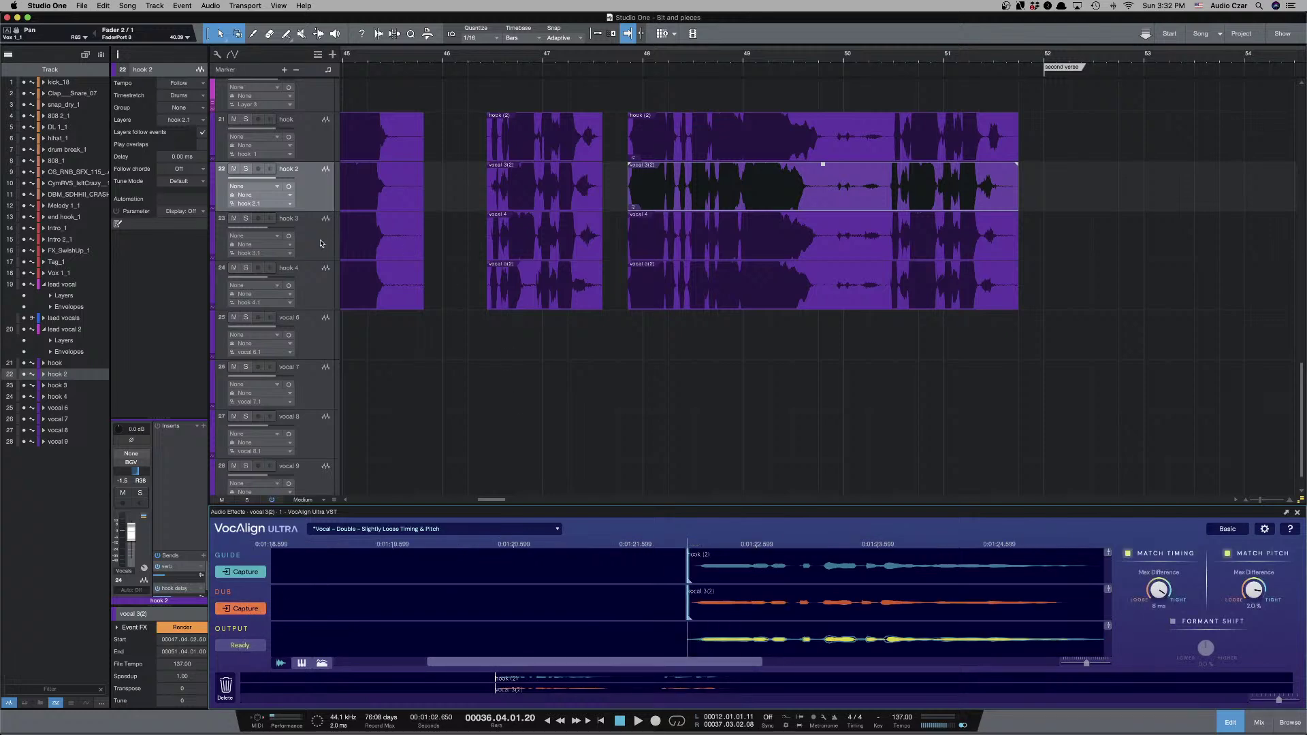
# Try to capture the last hook 3 clip before the second verse as the VocAlign dub and cancel the capture.
pyautogui.click(689, 253)
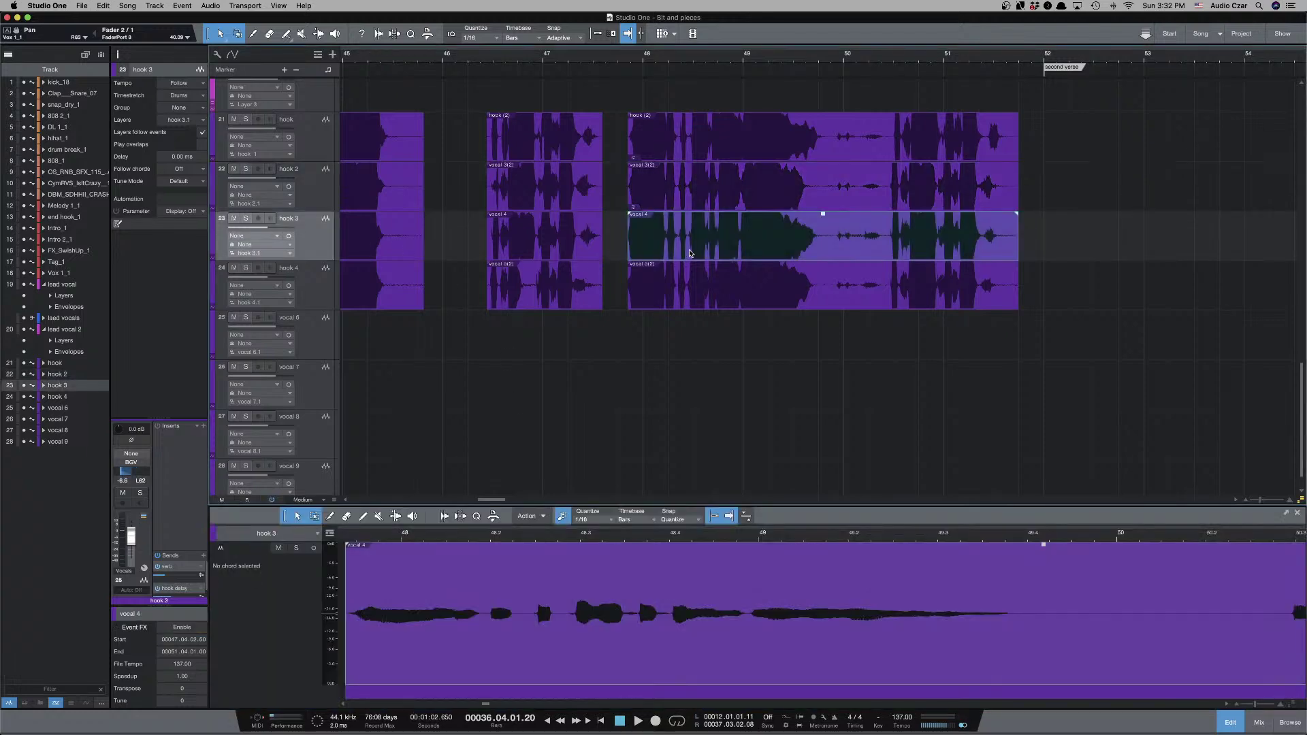
pyautogui.click(244, 610)
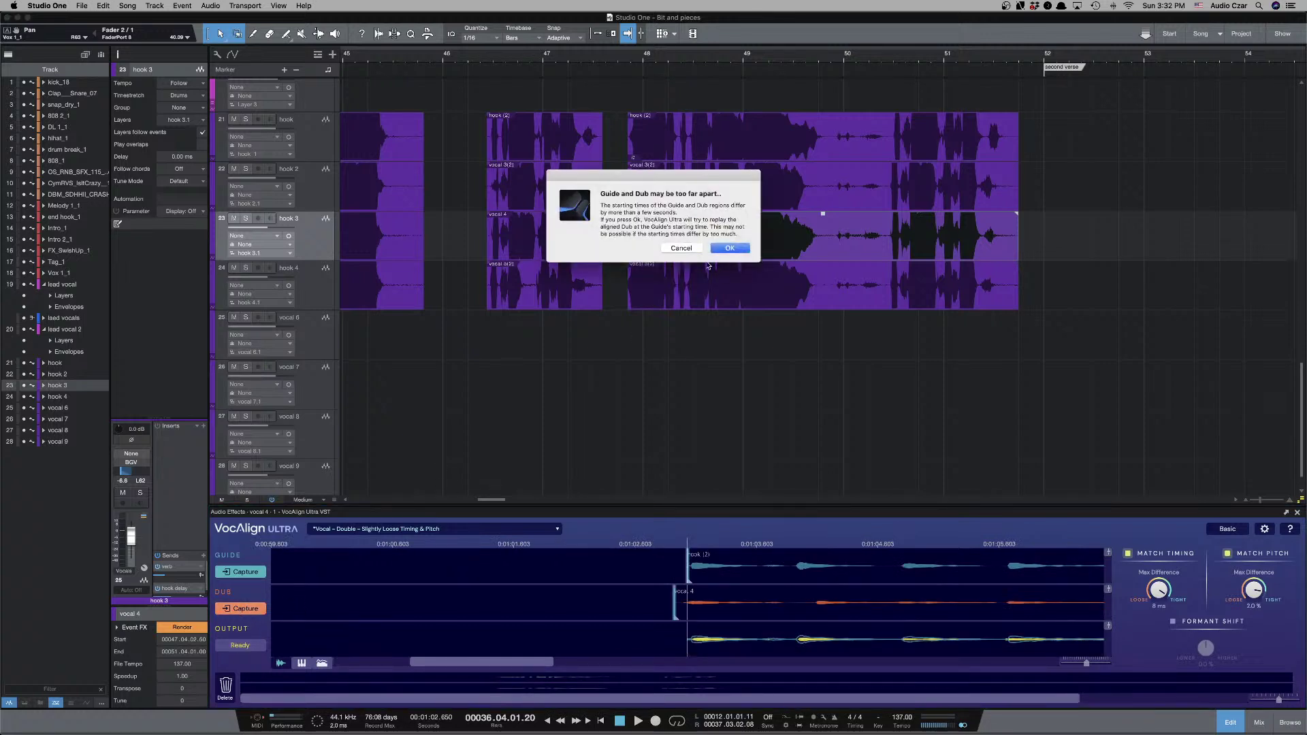
pyautogui.click(680, 249)
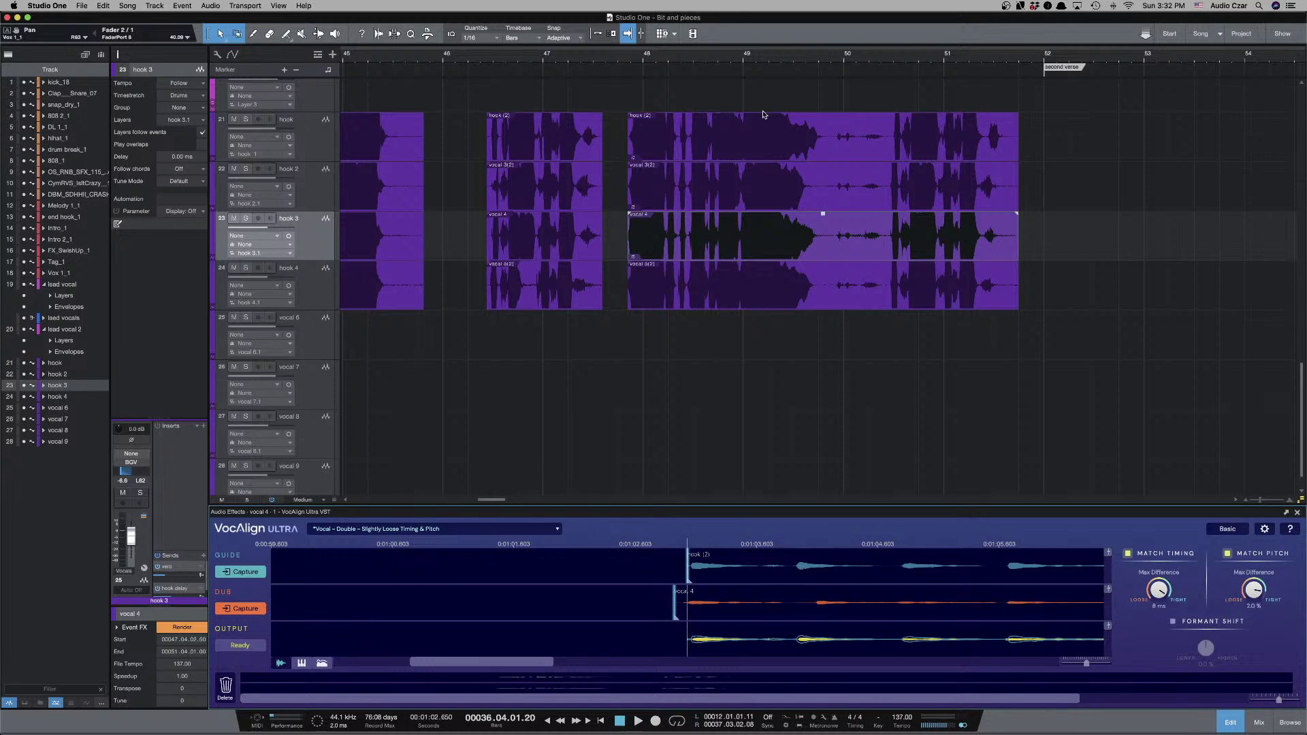
# Remove VocAlign from the last hook clip before the second verse marker.
pyautogui.click(727, 198)
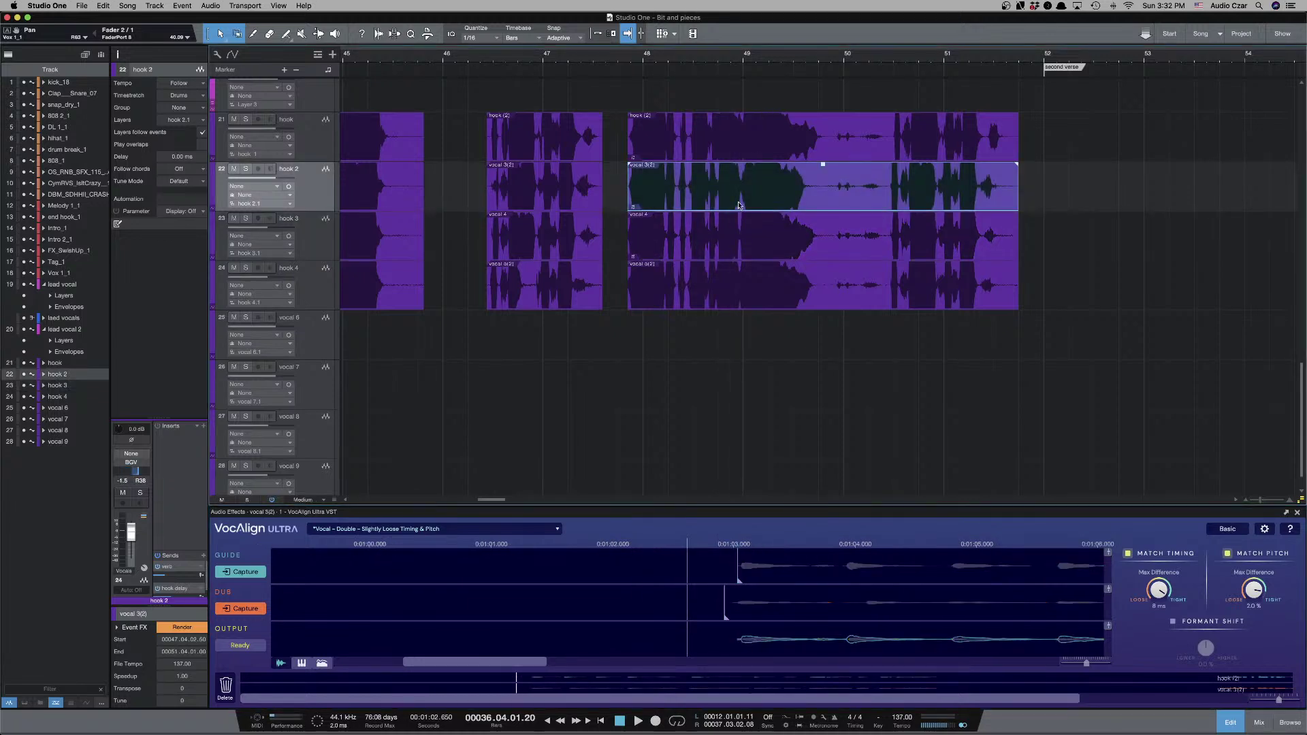
pyautogui.click(726, 159)
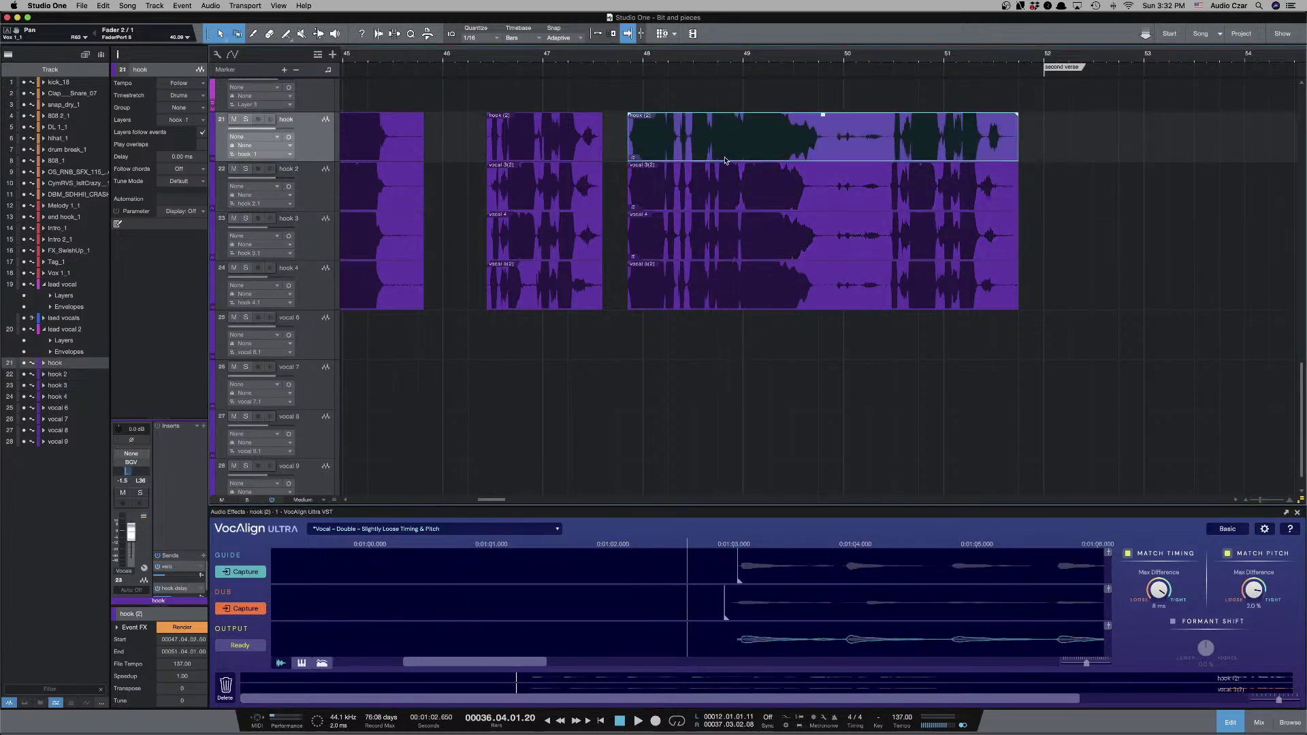
pyautogui.click(724, 197)
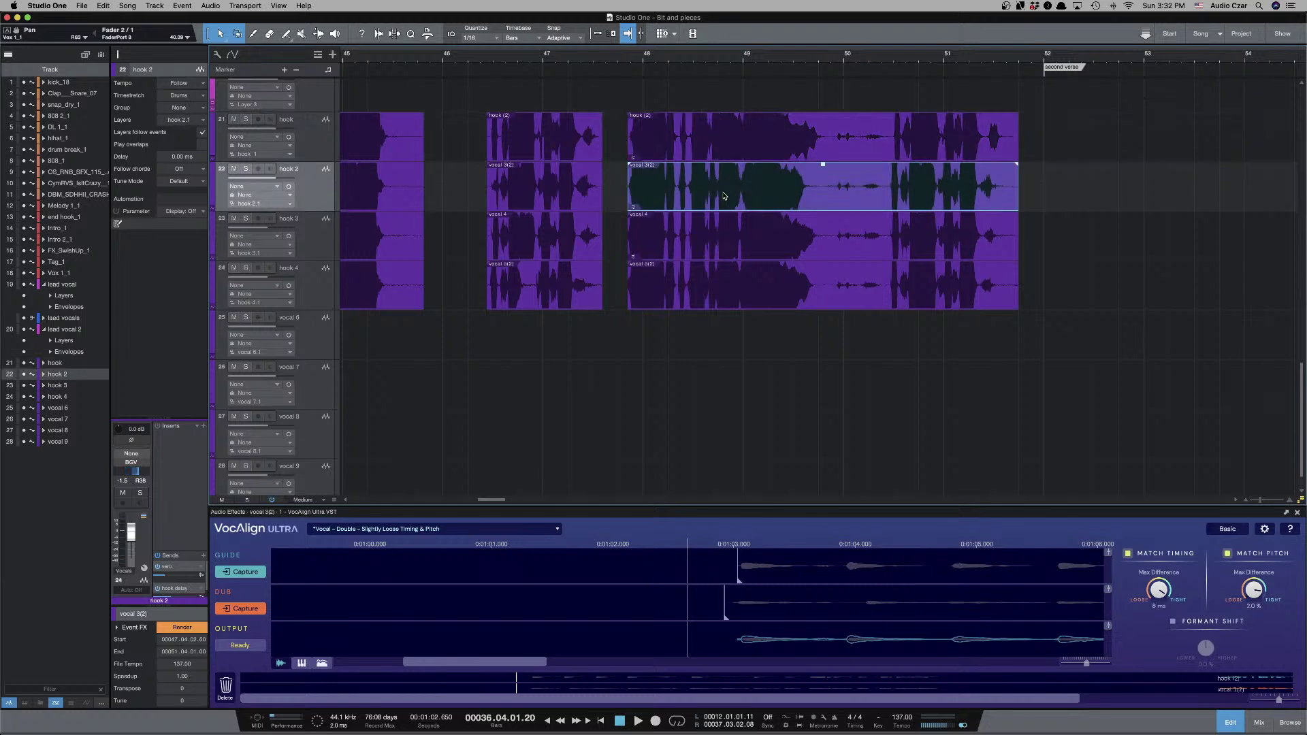
pyautogui.click(715, 152)
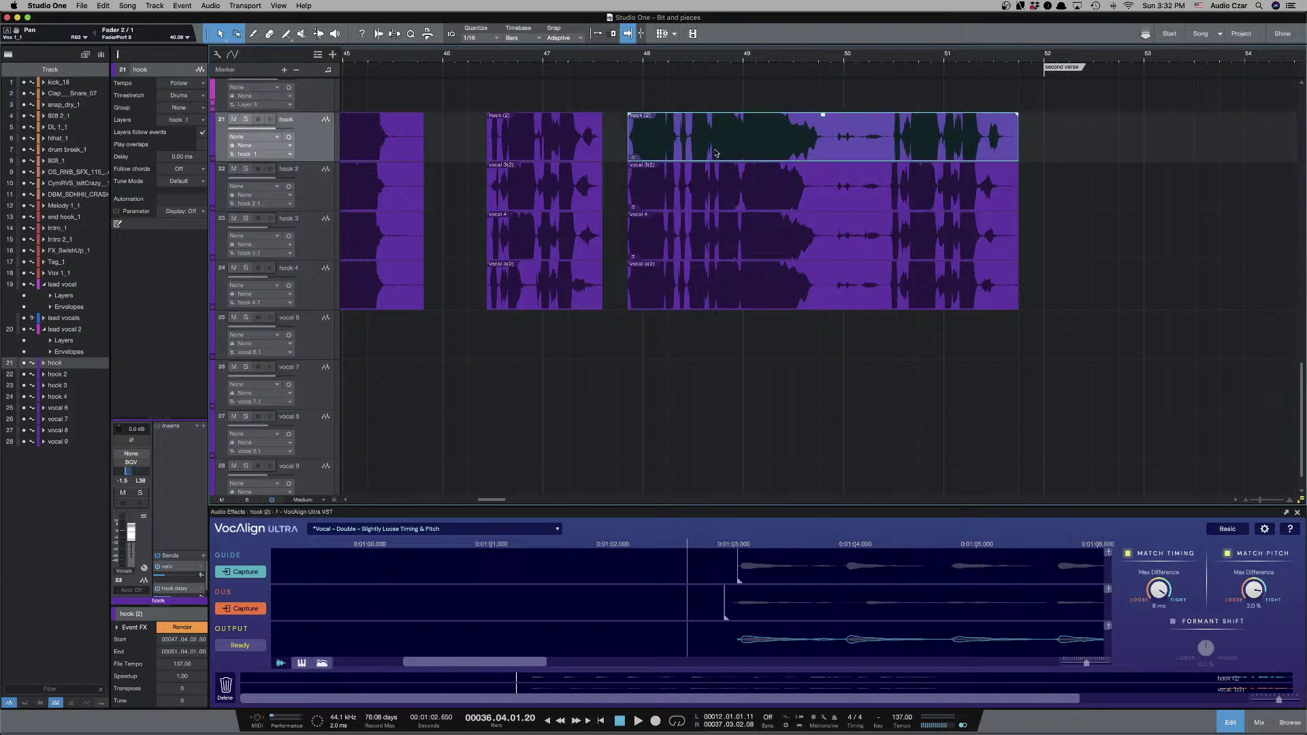
pyautogui.rightClick(715, 153)
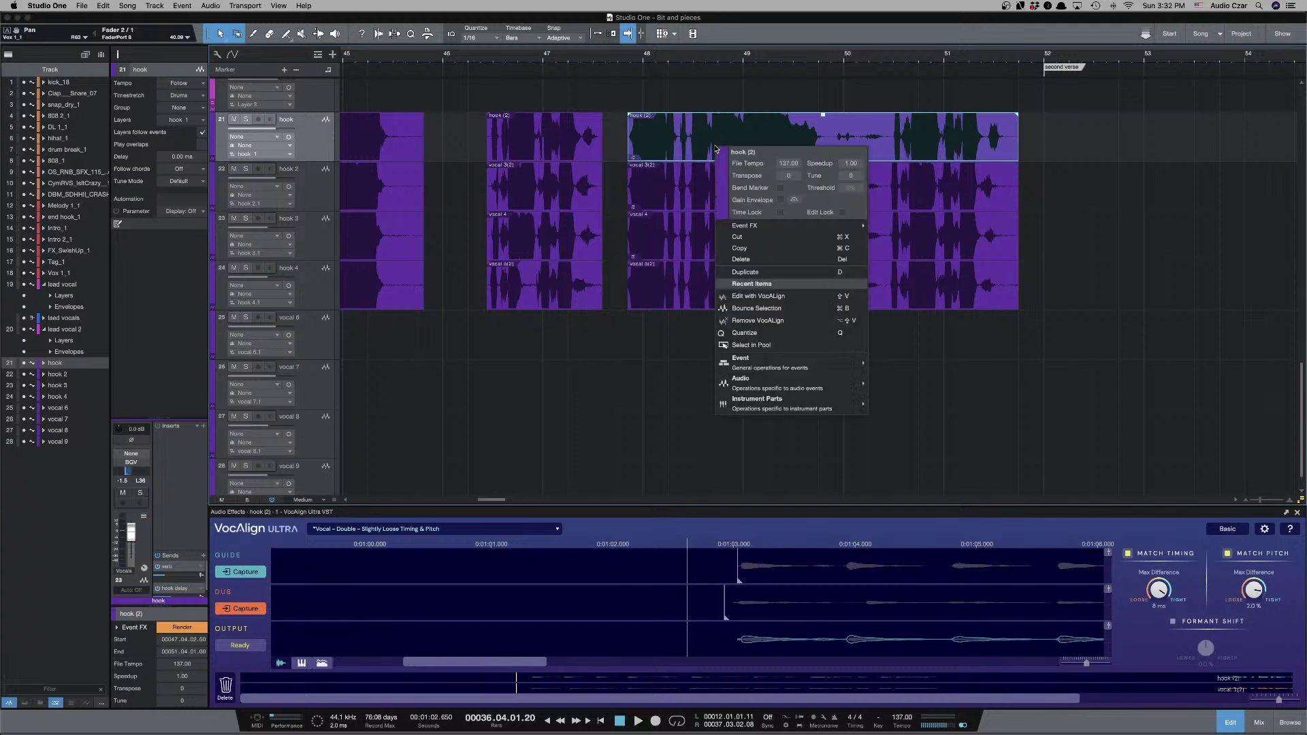
pyautogui.click(780, 319)
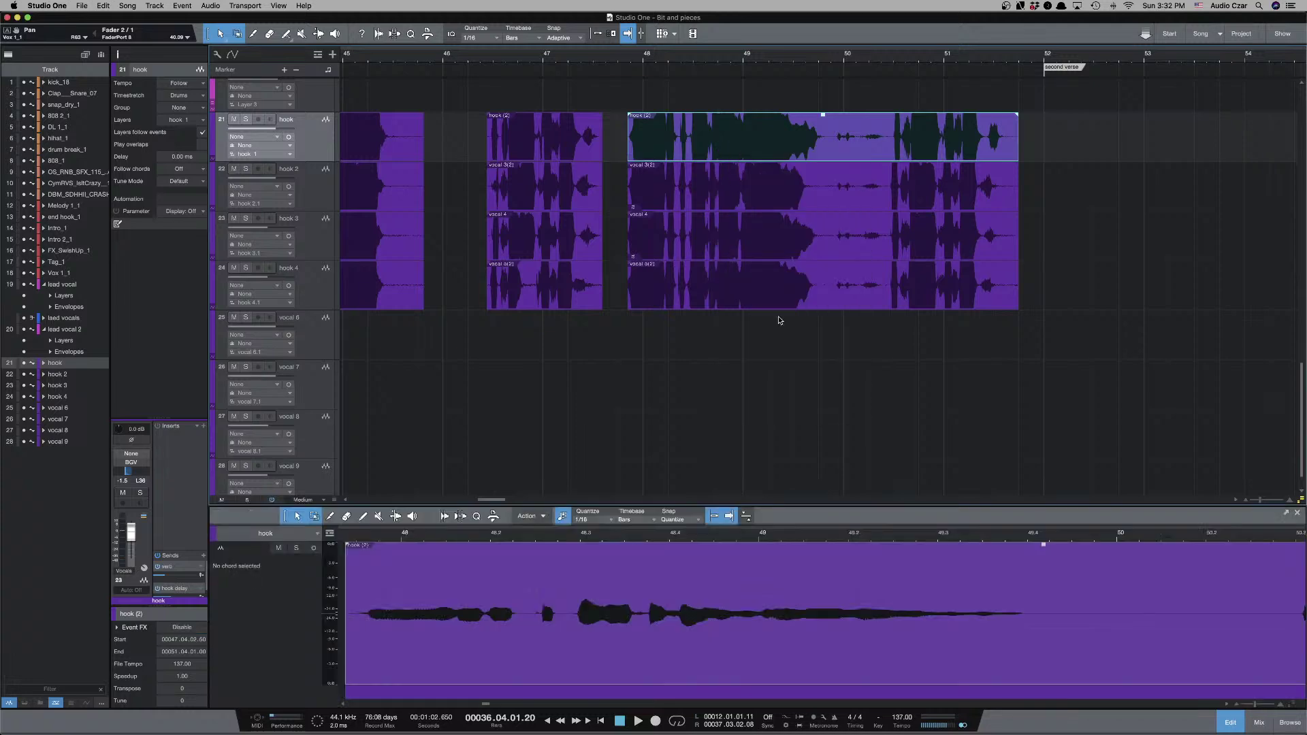
# Remove VocAlign from the last hook 2 clip before the second verse and select the hook 3 clip below it.
pyautogui.click(720, 199)
pyautogui.rightClick(710, 191)
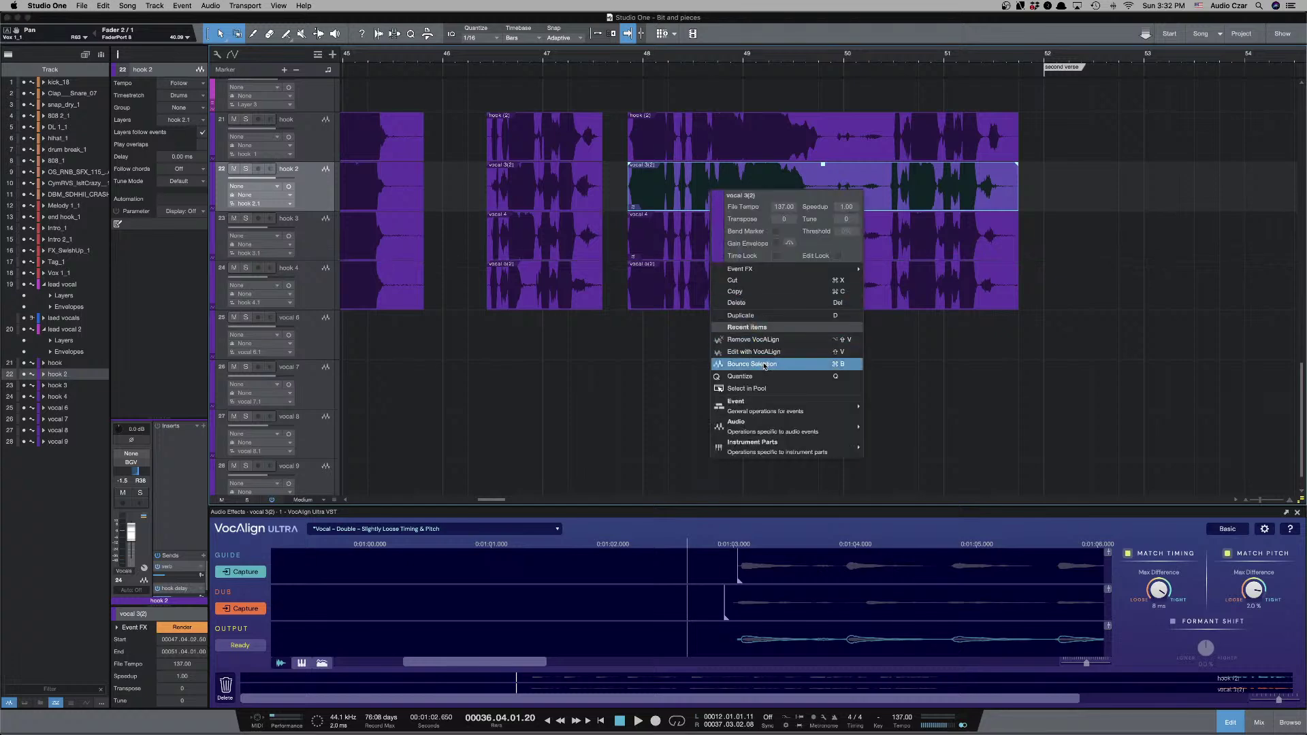
pyautogui.click(763, 340)
pyautogui.click(734, 246)
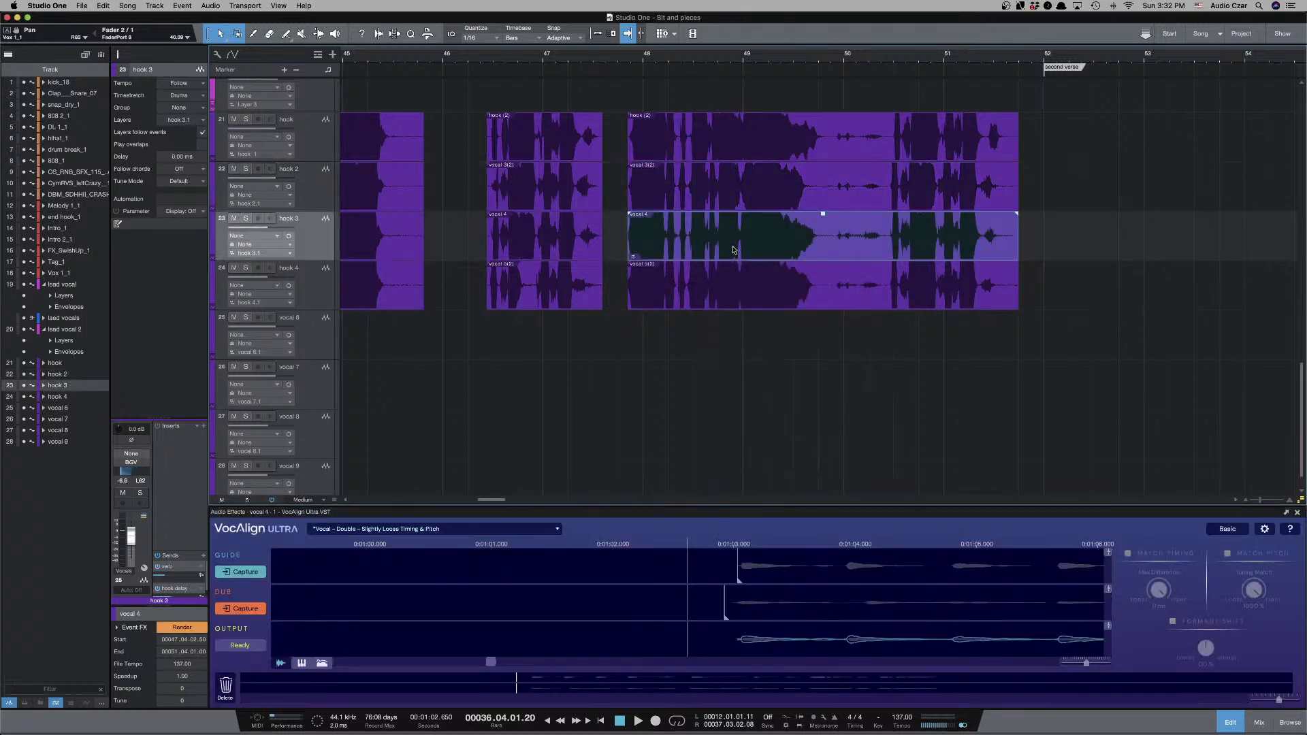
# Remove VocAlign from the last hook 3 clip before the second verse.
pyautogui.rightClick(732, 243)
pyautogui.click(773, 390)
# Try to align the last hook 2 clip in VocAlign, capturing the hook clip above as guide and hook 2 as dub.
pyautogui.click(708, 158)
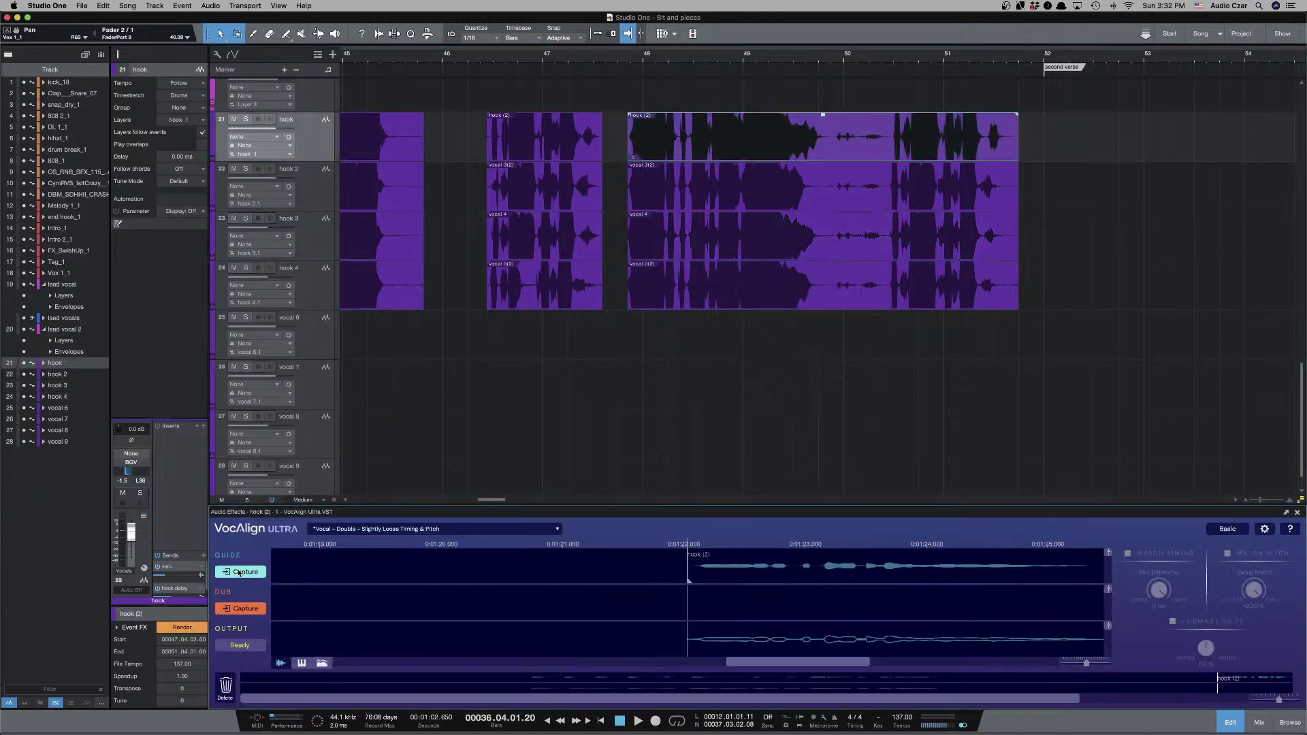
pyautogui.click(715, 198)
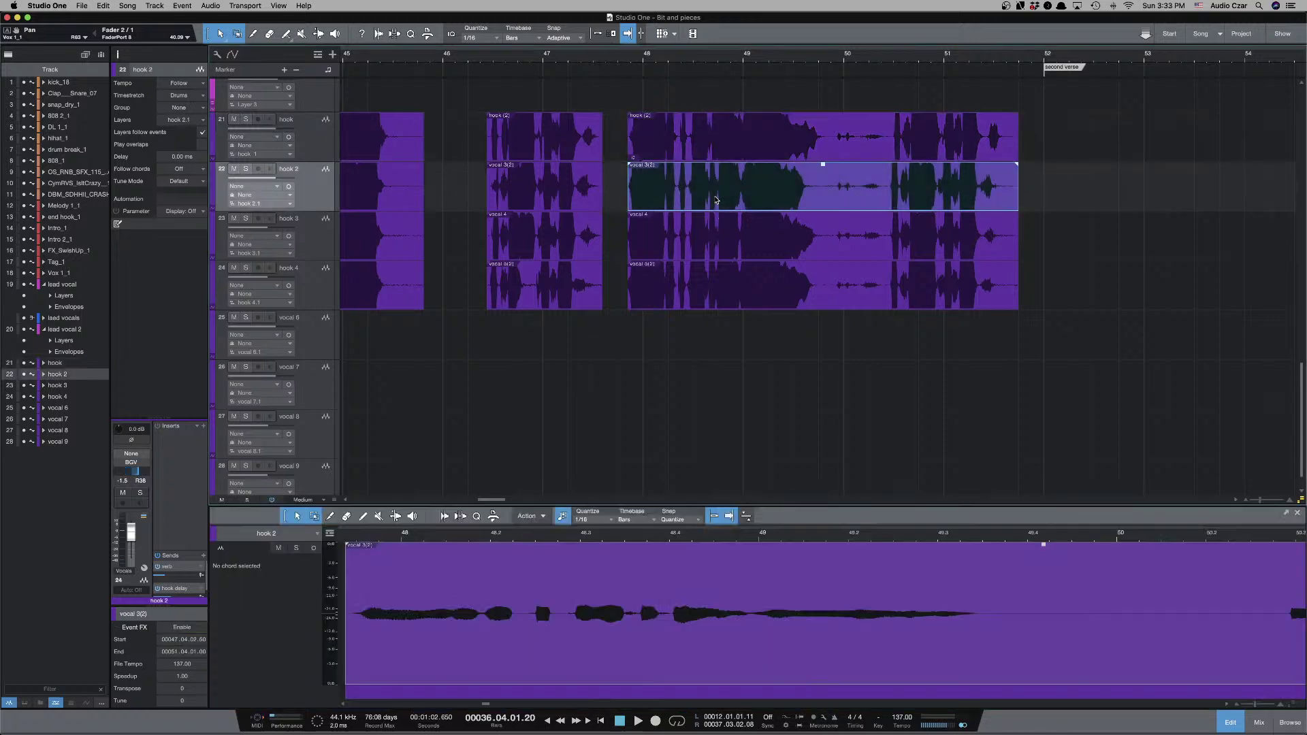
pyautogui.hotkey('shift', 'v')
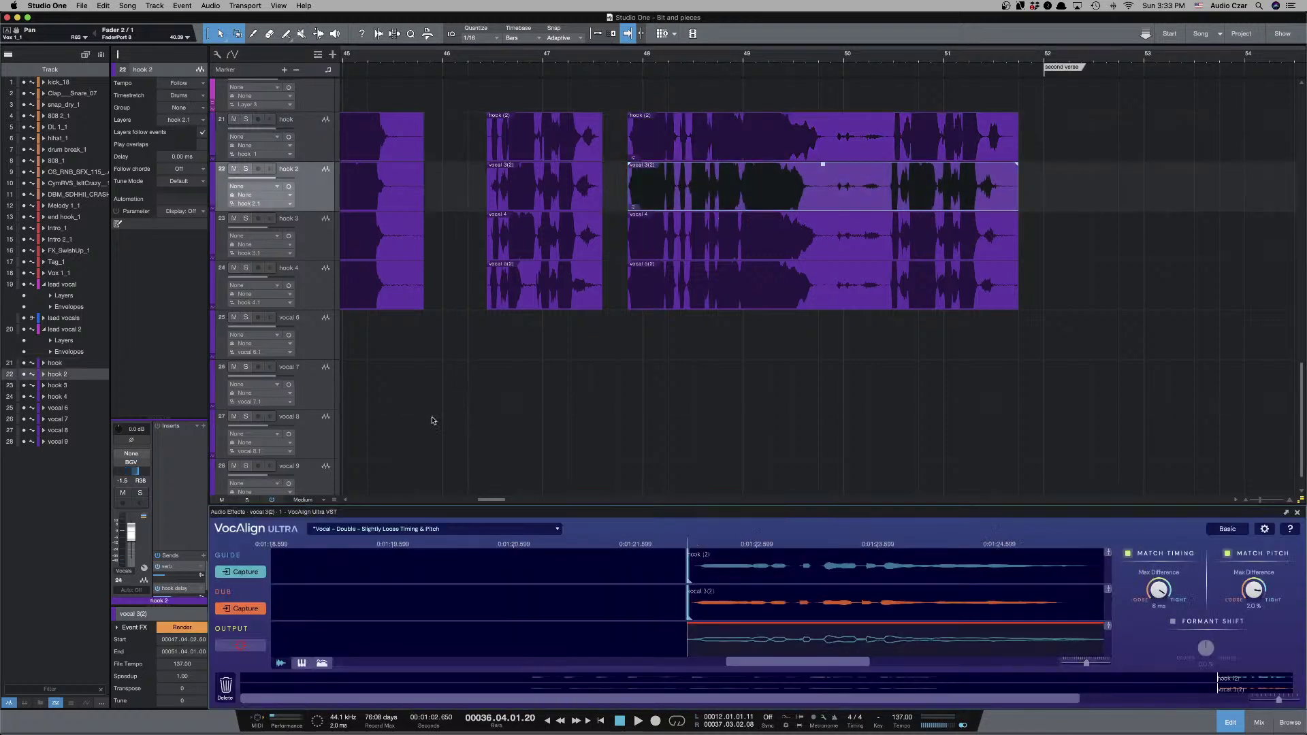
pyautogui.click(236, 608)
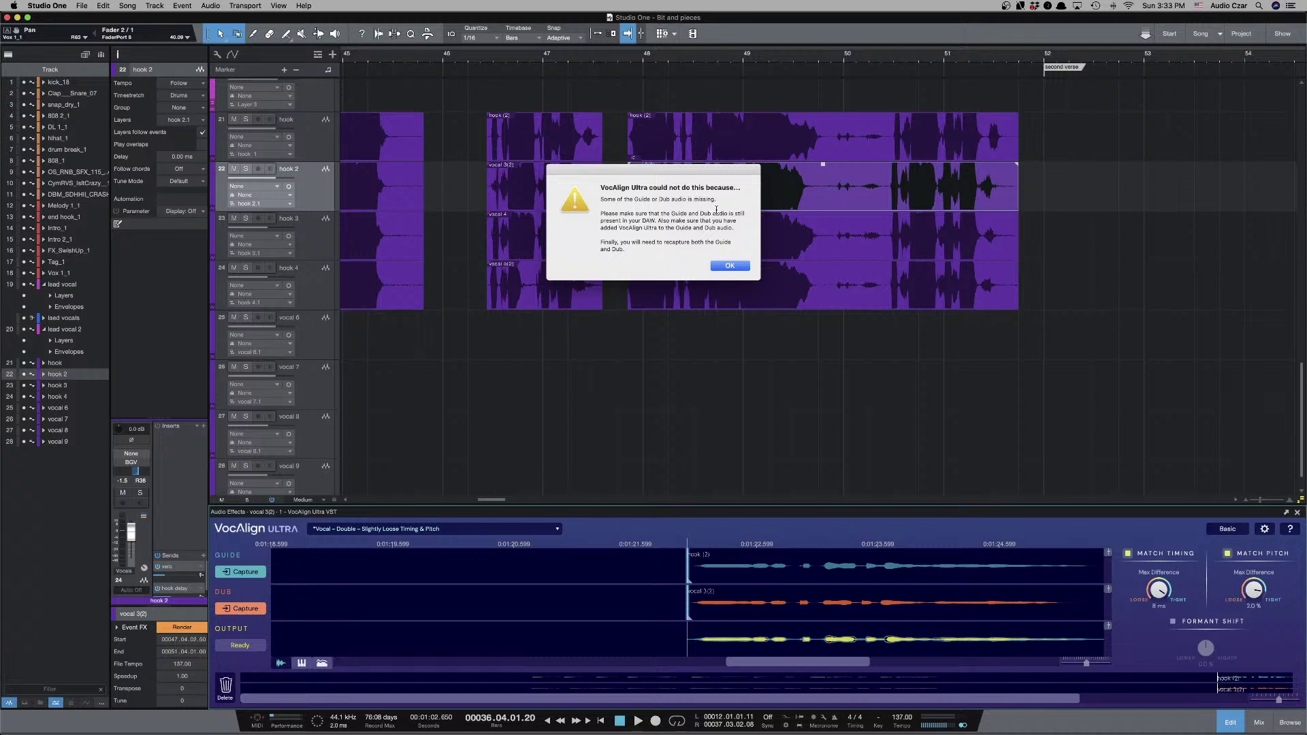
pyautogui.click(729, 270)
pyautogui.click(729, 266)
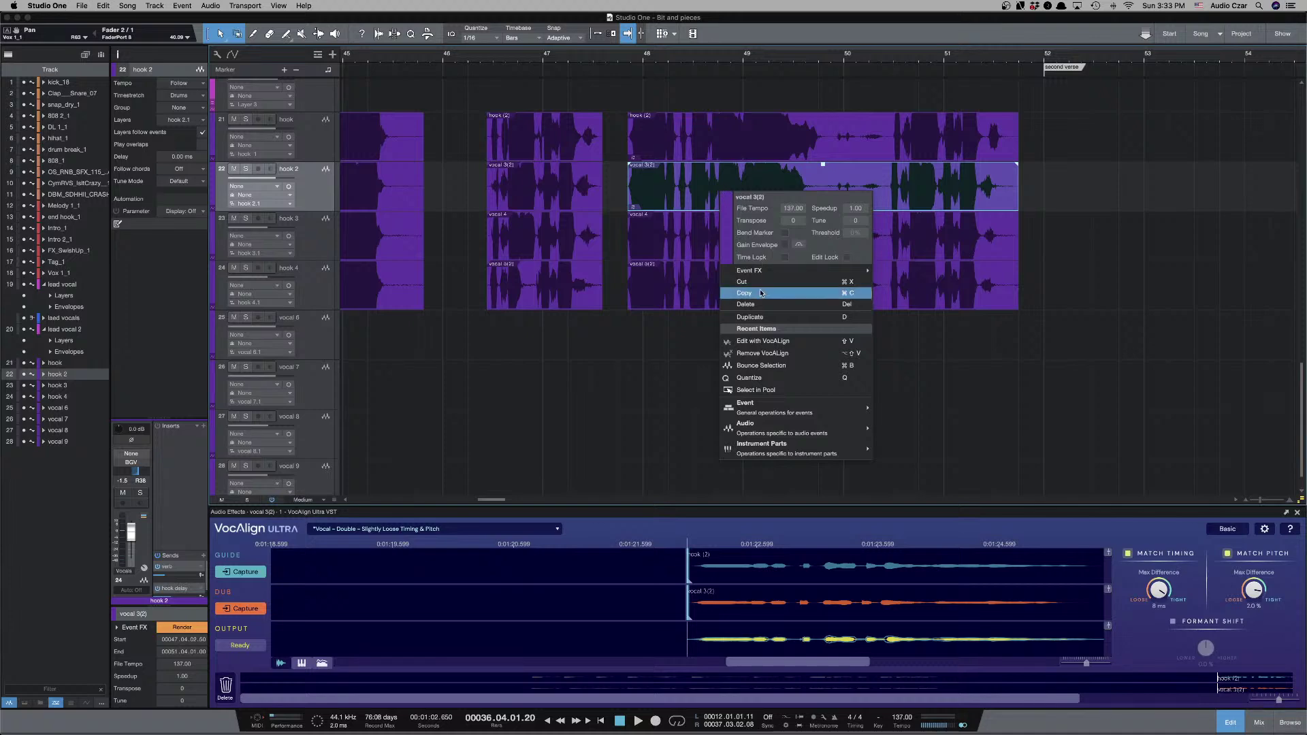
# Remove VocAlign from the last hook 2 clip and the last main hook clip before the second verse.
pyautogui.click(765, 353)
pyautogui.click(723, 156)
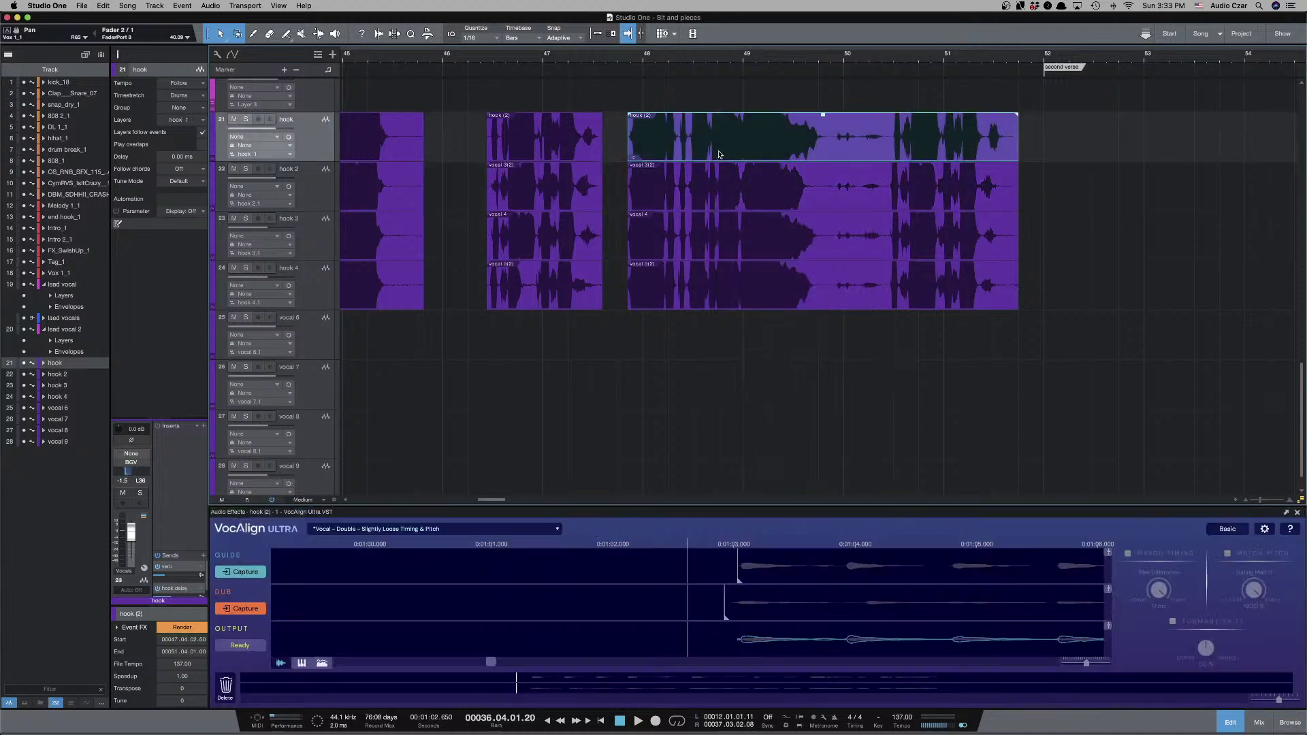
pyautogui.rightClick(722, 155)
pyautogui.click(759, 301)
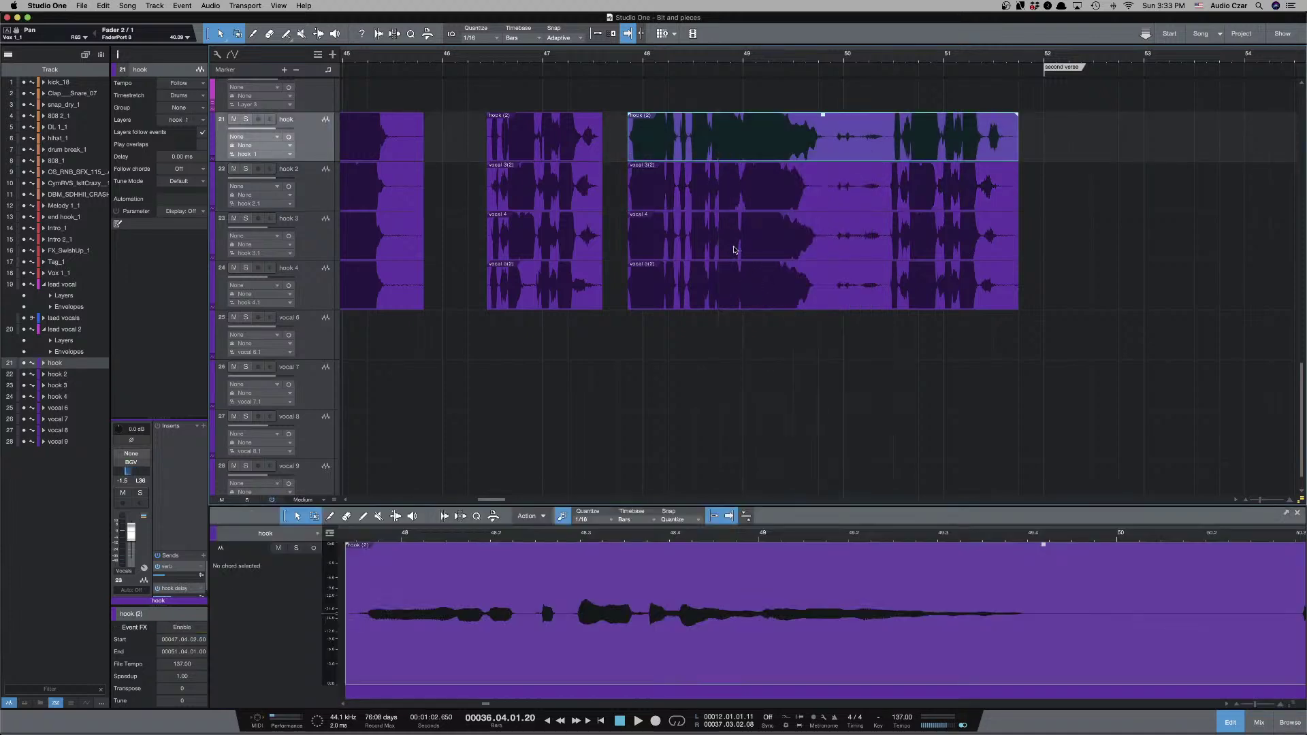
# Check the hook layers for leftover VocAlign instances and remove VocAlign from the main hook clip at the hook 1 marker.
pyautogui.click(733, 246)
pyautogui.click(730, 307)
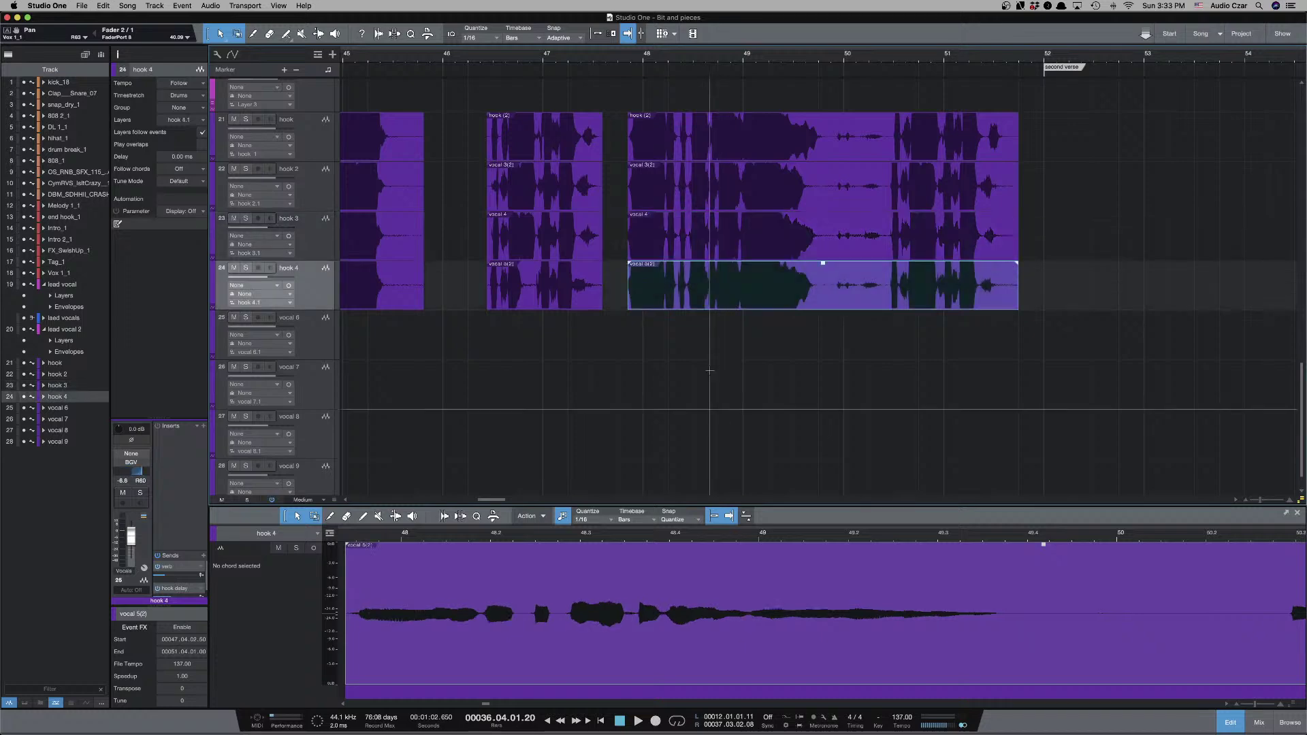
pyautogui.scroll(-5, 685, 360)
pyautogui.hscroll(-3, 686, 360)
pyautogui.click(642, 296)
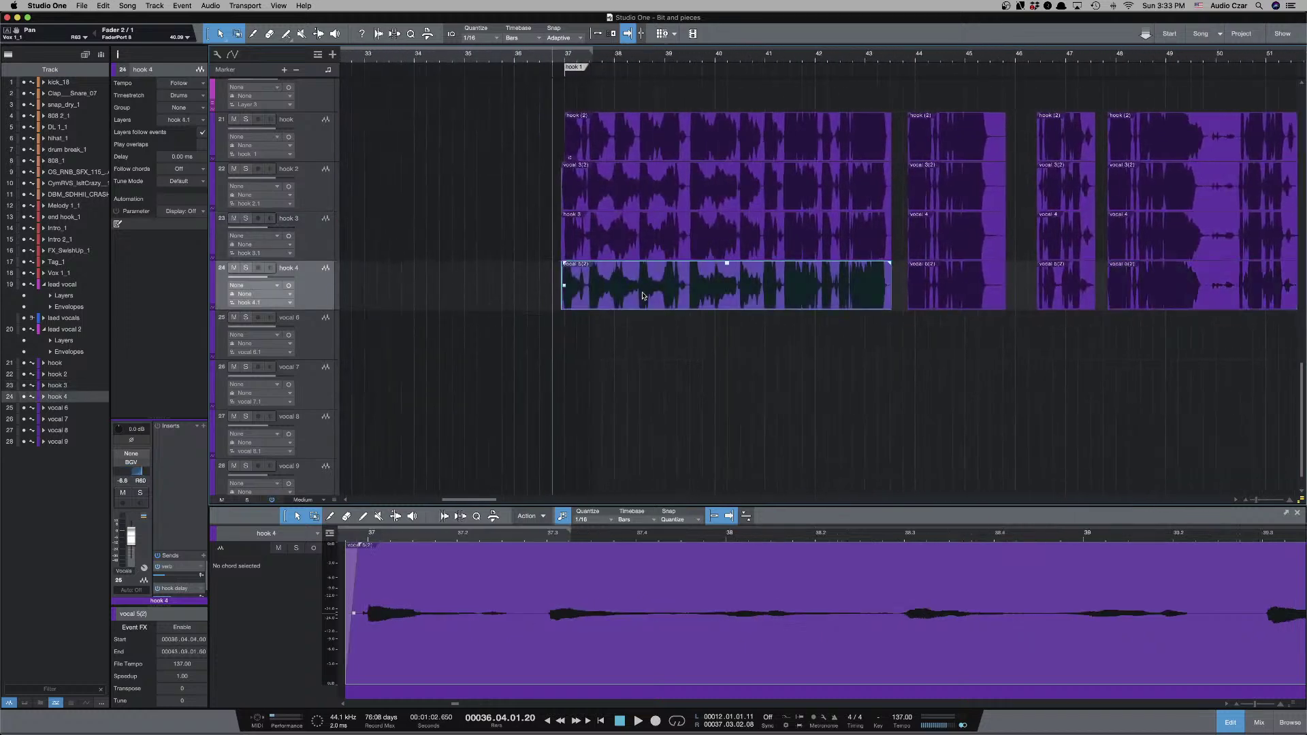
pyautogui.click(650, 201)
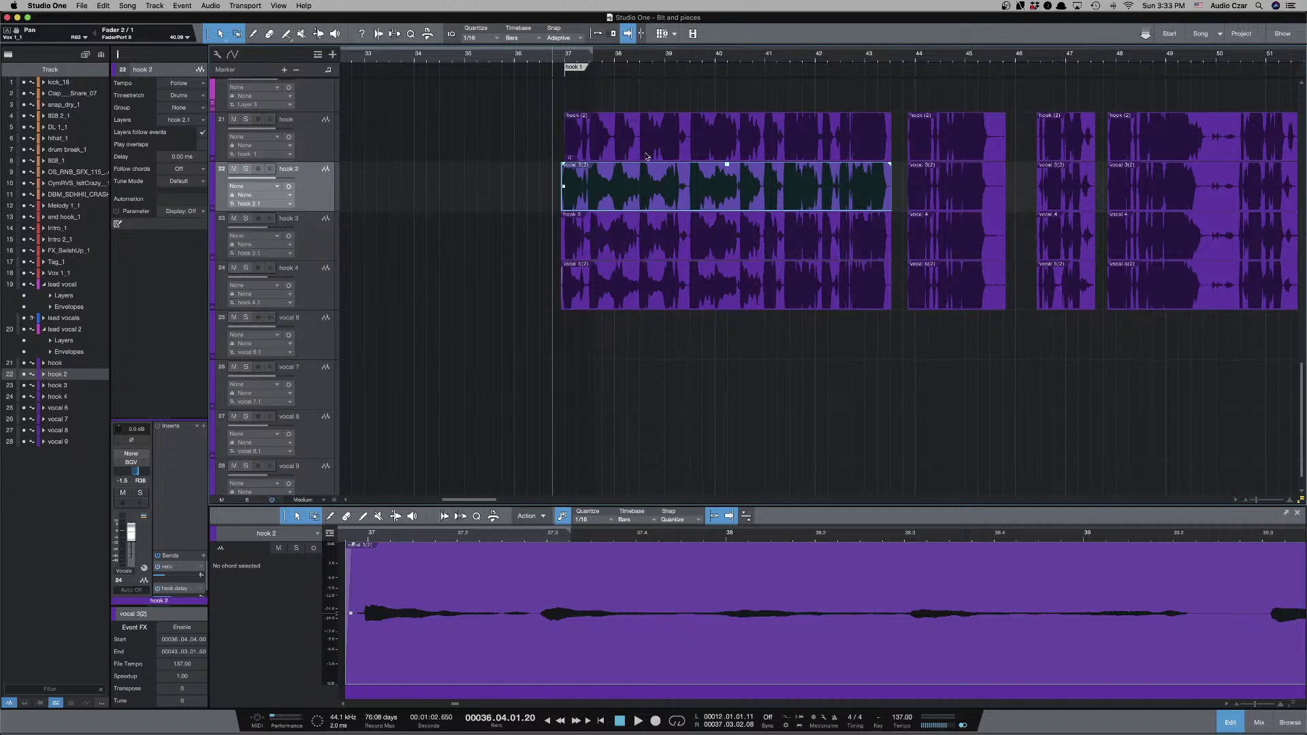
pyautogui.click(647, 151)
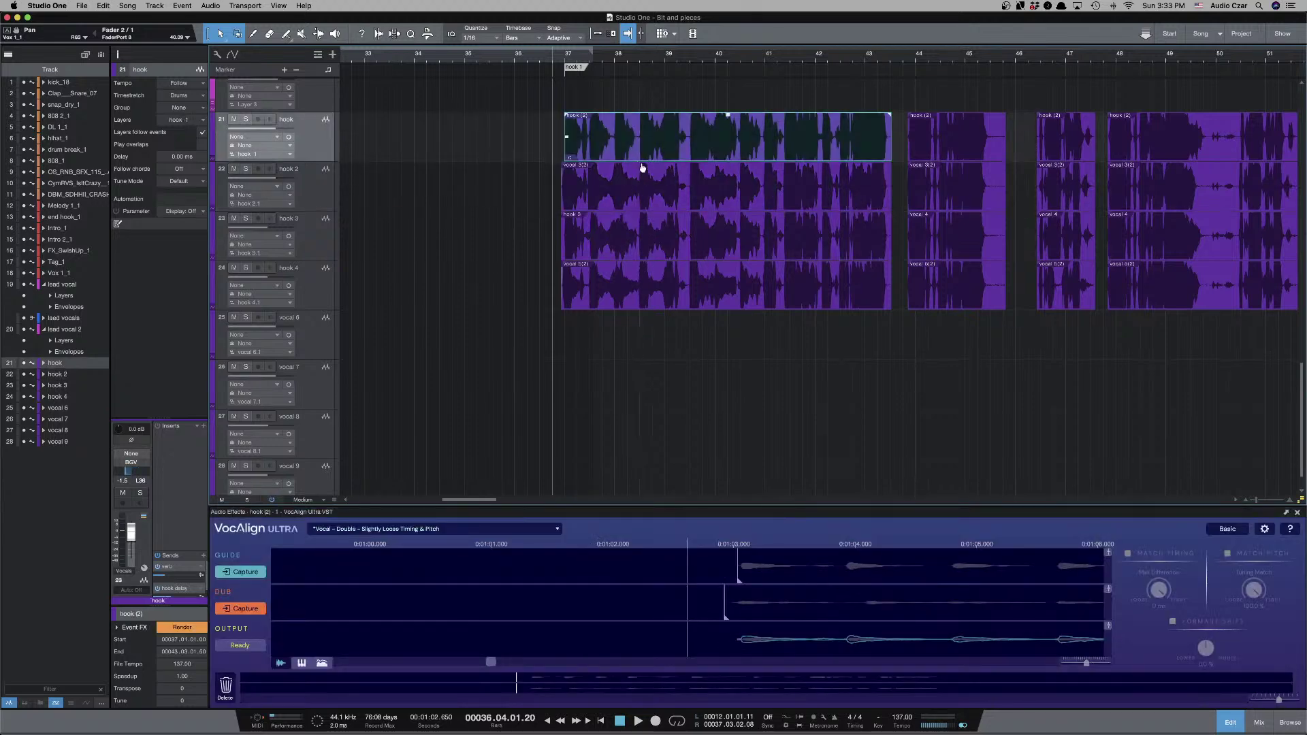
pyautogui.rightClick(640, 145)
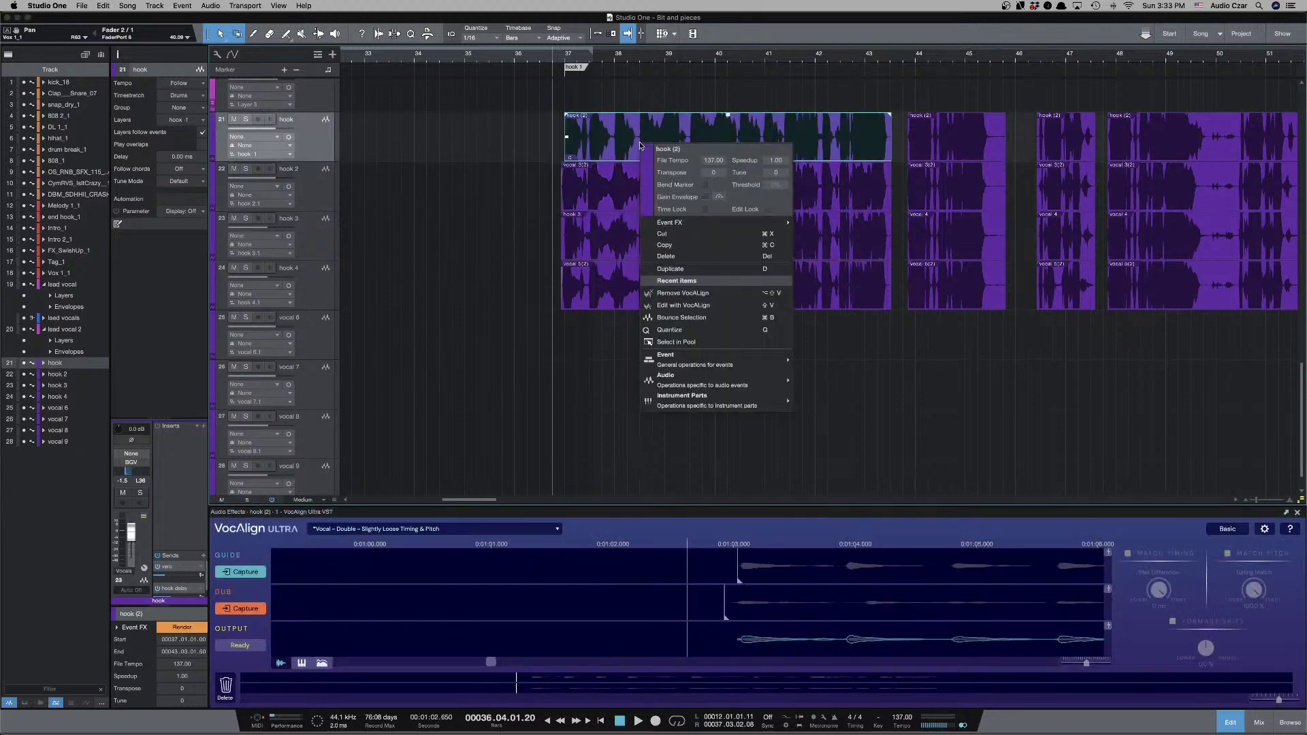
pyautogui.click(698, 294)
# Edit the last main hook clip before the second verse with VocAlign and capture it as the guide.
pyautogui.hscroll(10, 699, 344)
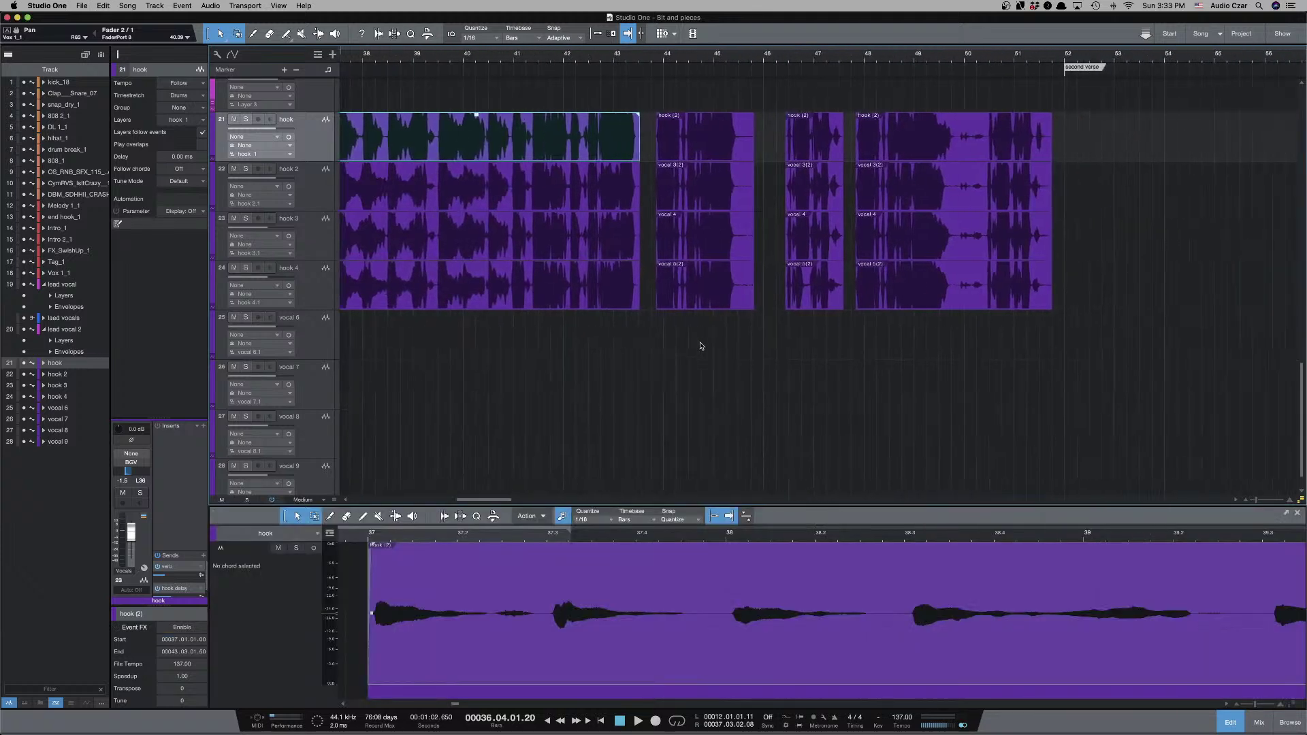
pyautogui.click(649, 161)
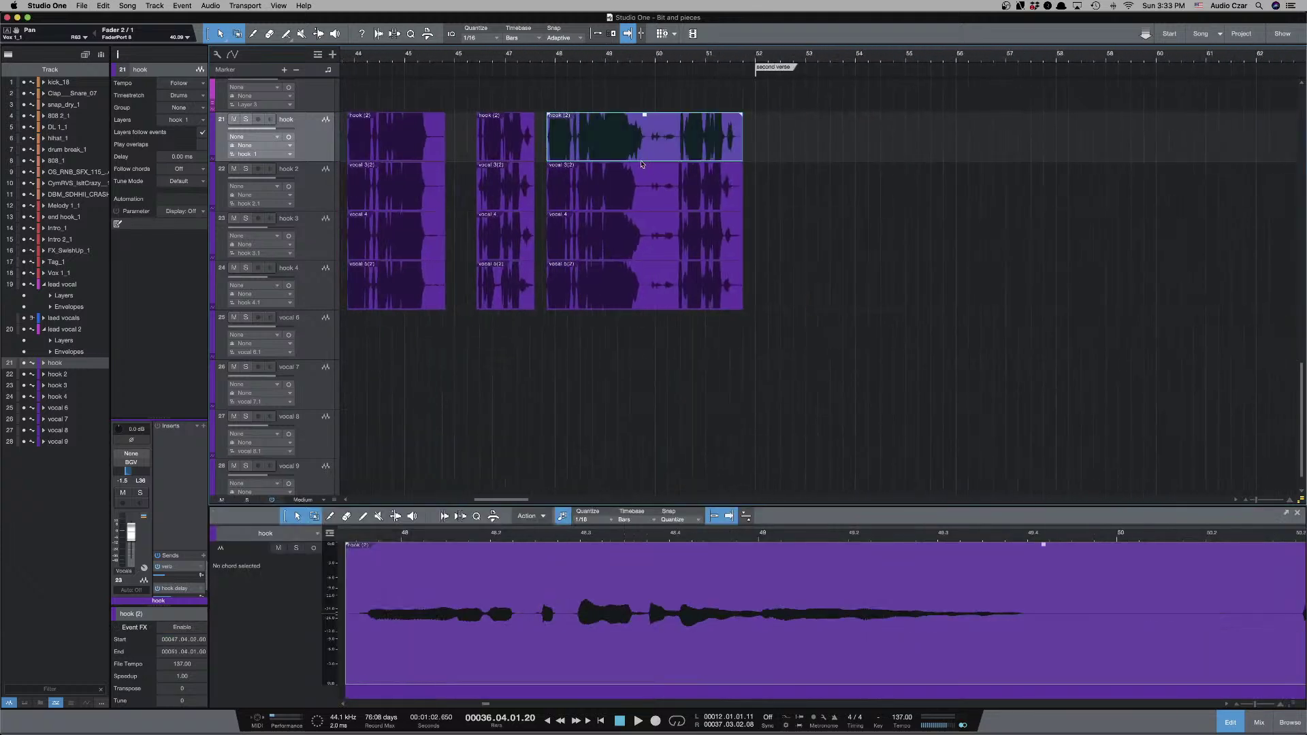
pyautogui.press('super+m')
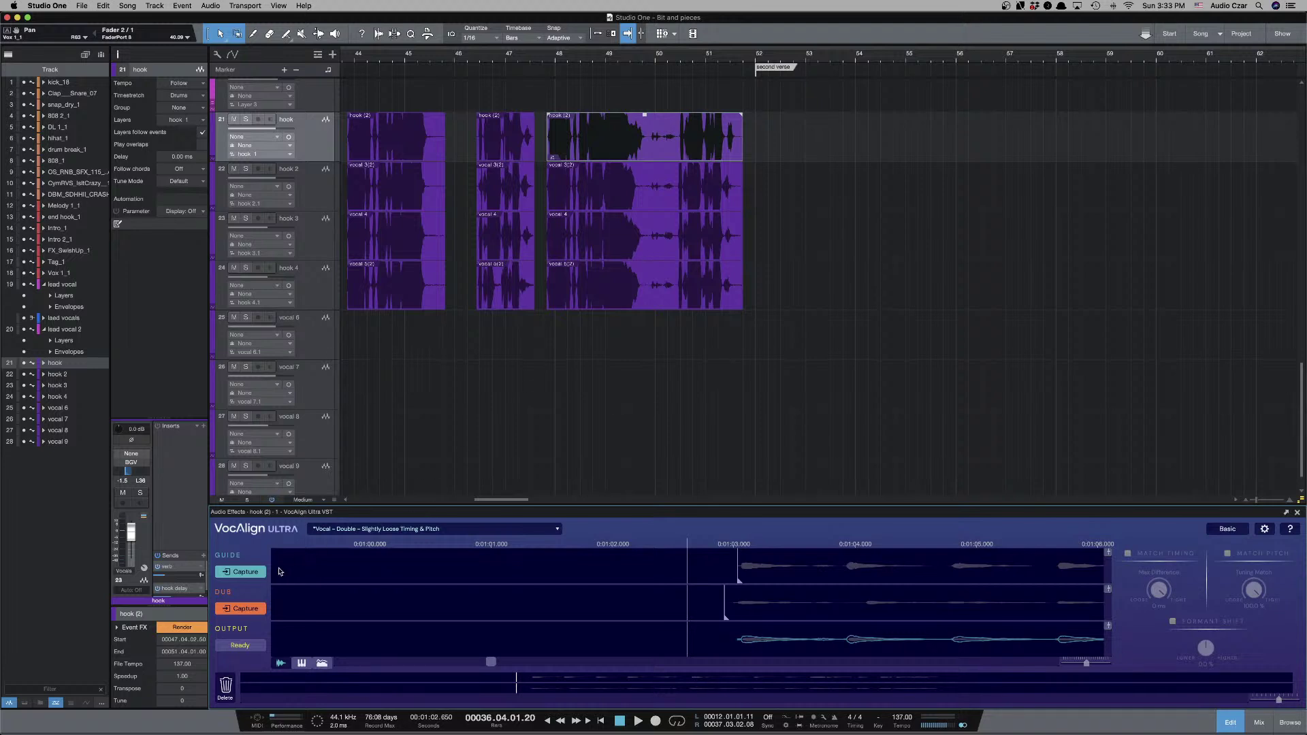
pyautogui.click(250, 574)
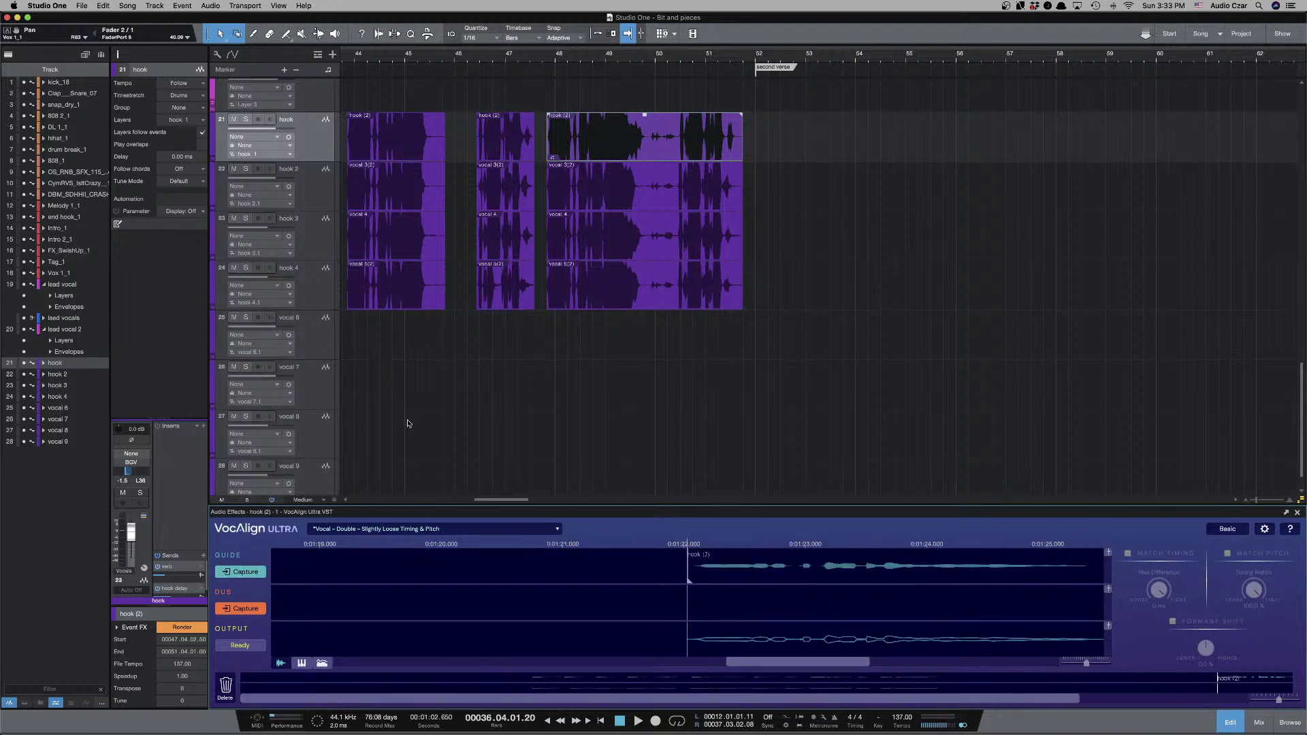
# Edit the matching hook 2 clip with VocAlign, capture it as the dub and dismiss the warning.
pyautogui.click(608, 201)
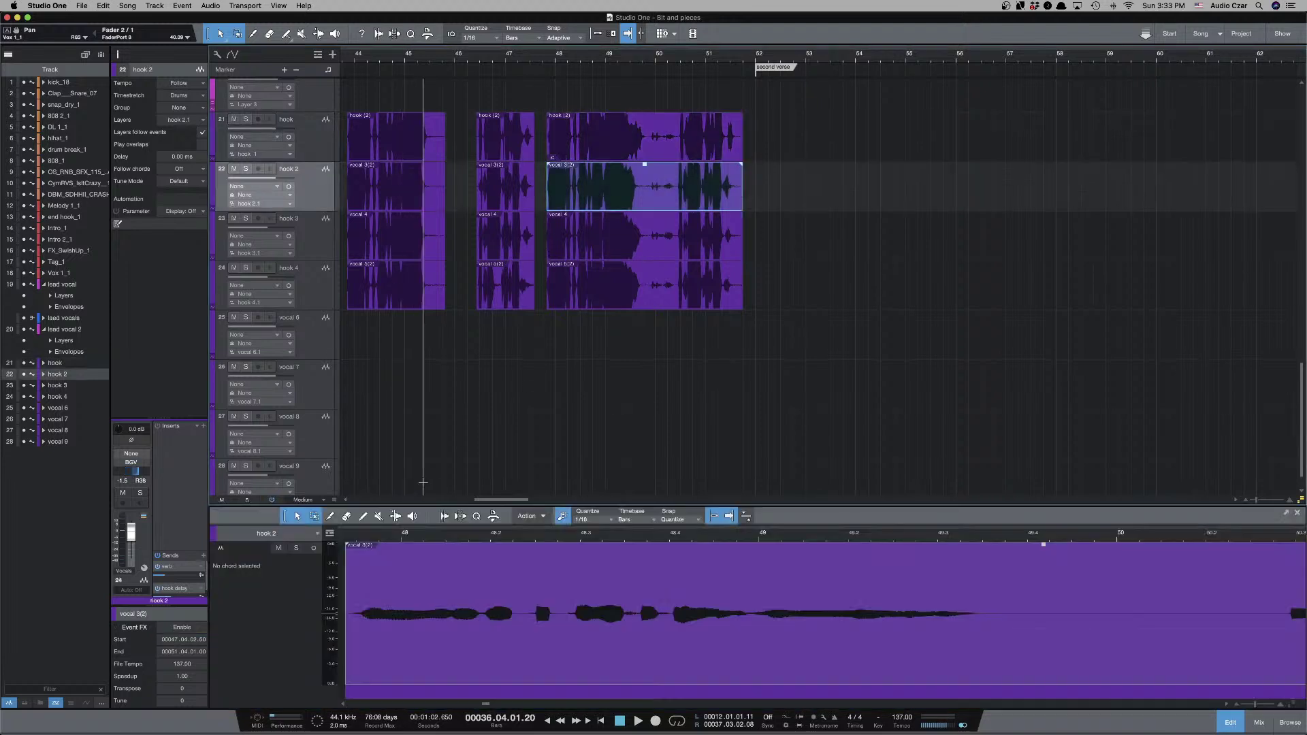
pyautogui.press('super+m')
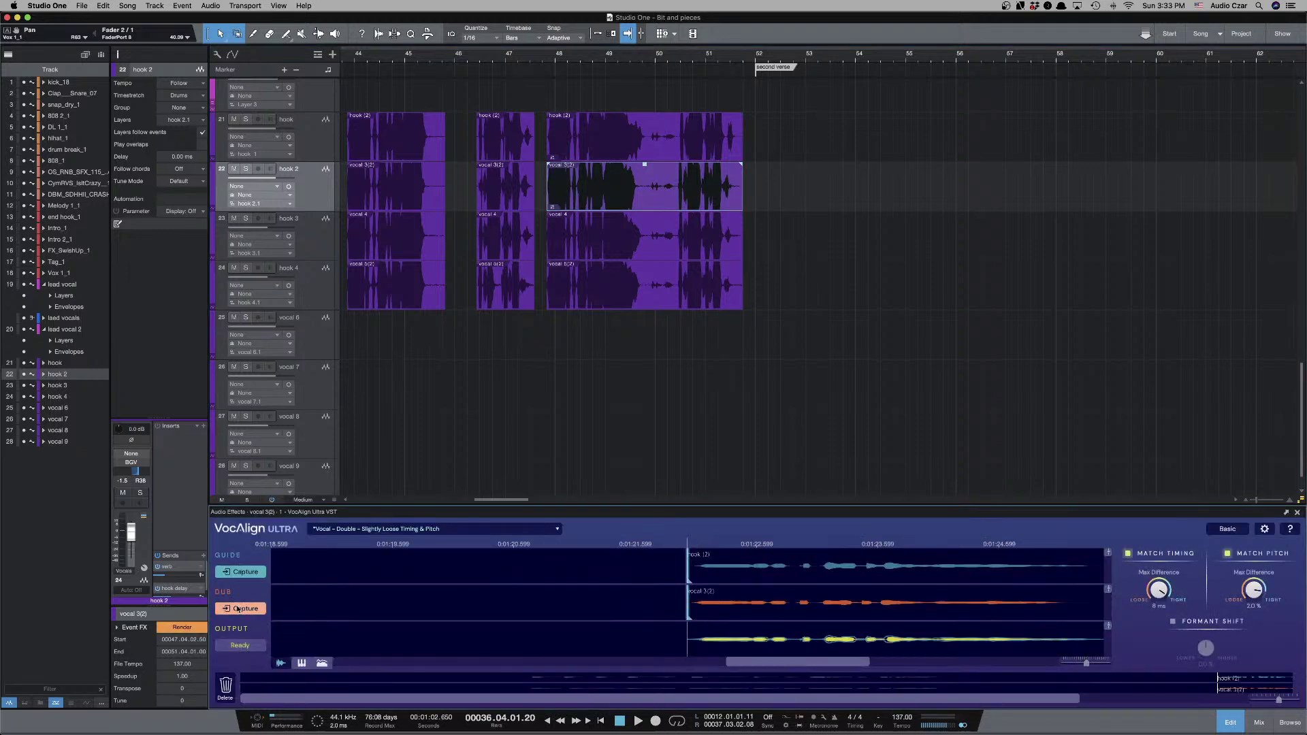
pyautogui.click(238, 609)
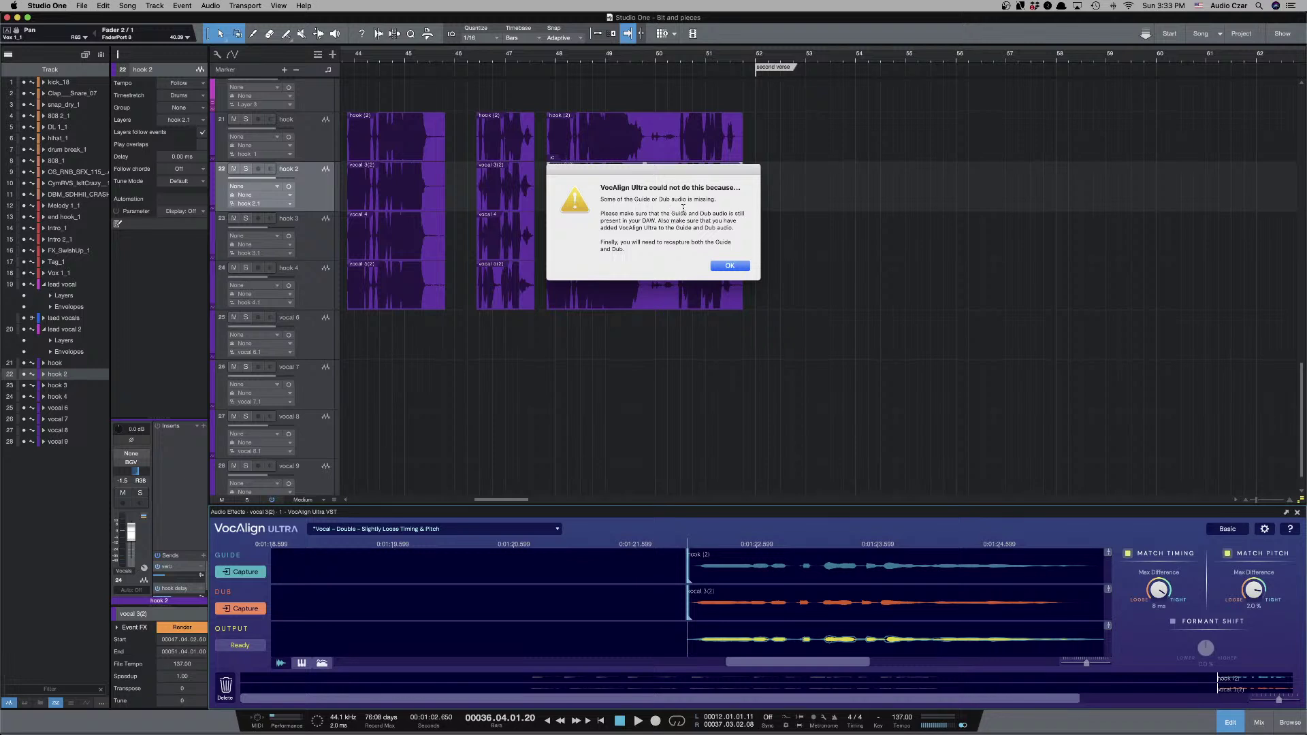
pyautogui.click(729, 265)
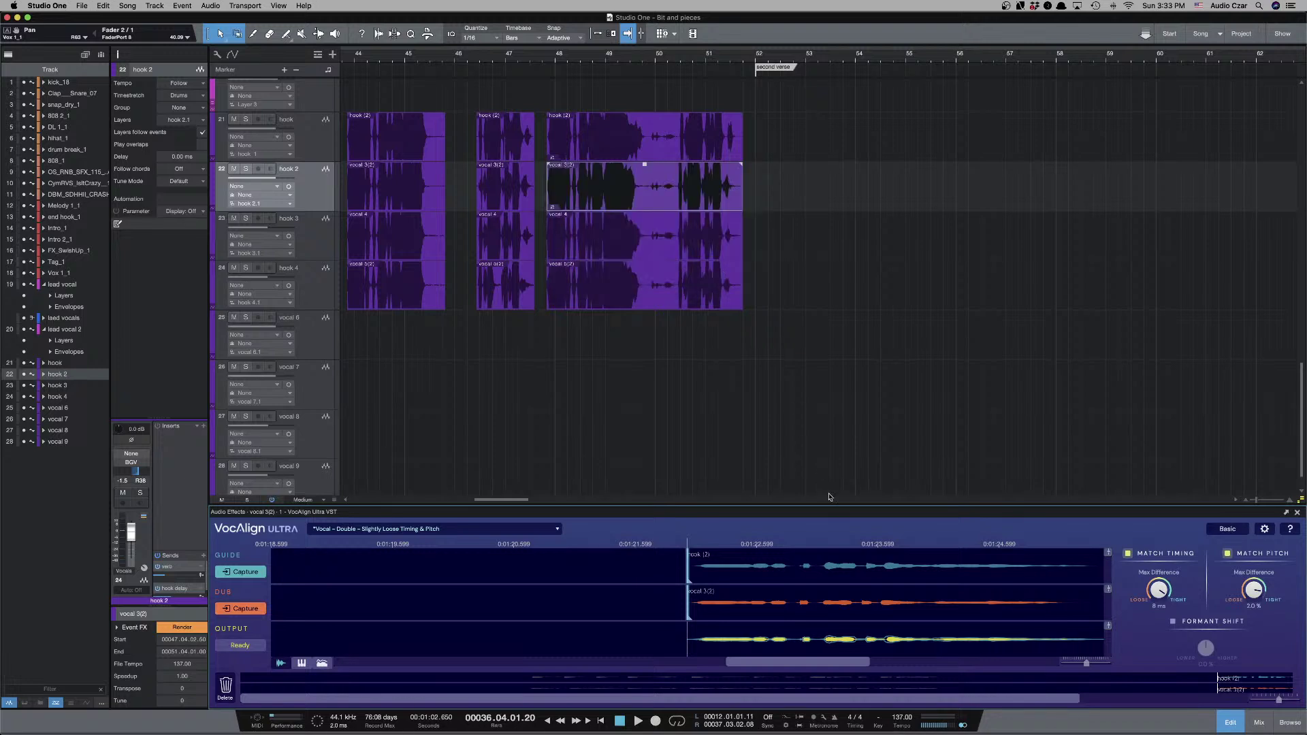
# Play the last hook section from just before bar 48 to hear the aligned hook 2 layer.
pyautogui.hscroll(2, 773, 438)
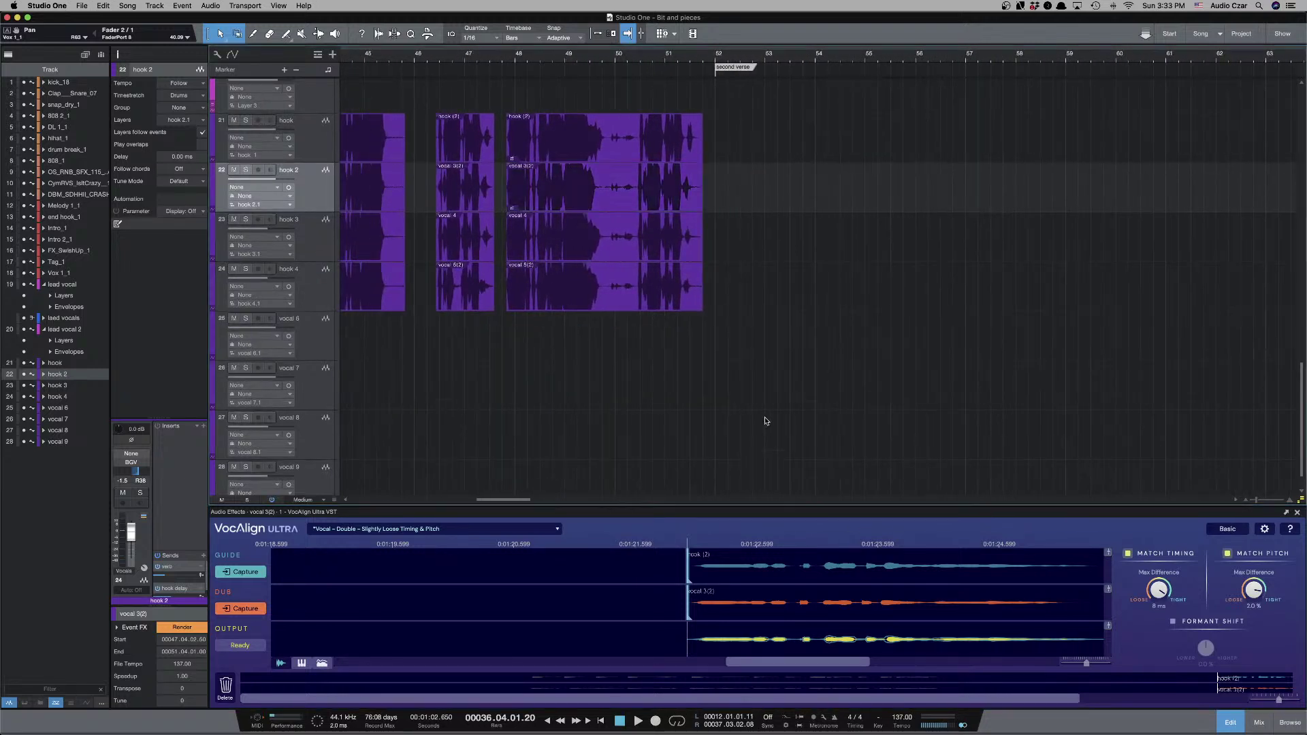
pyautogui.click(500, 148)
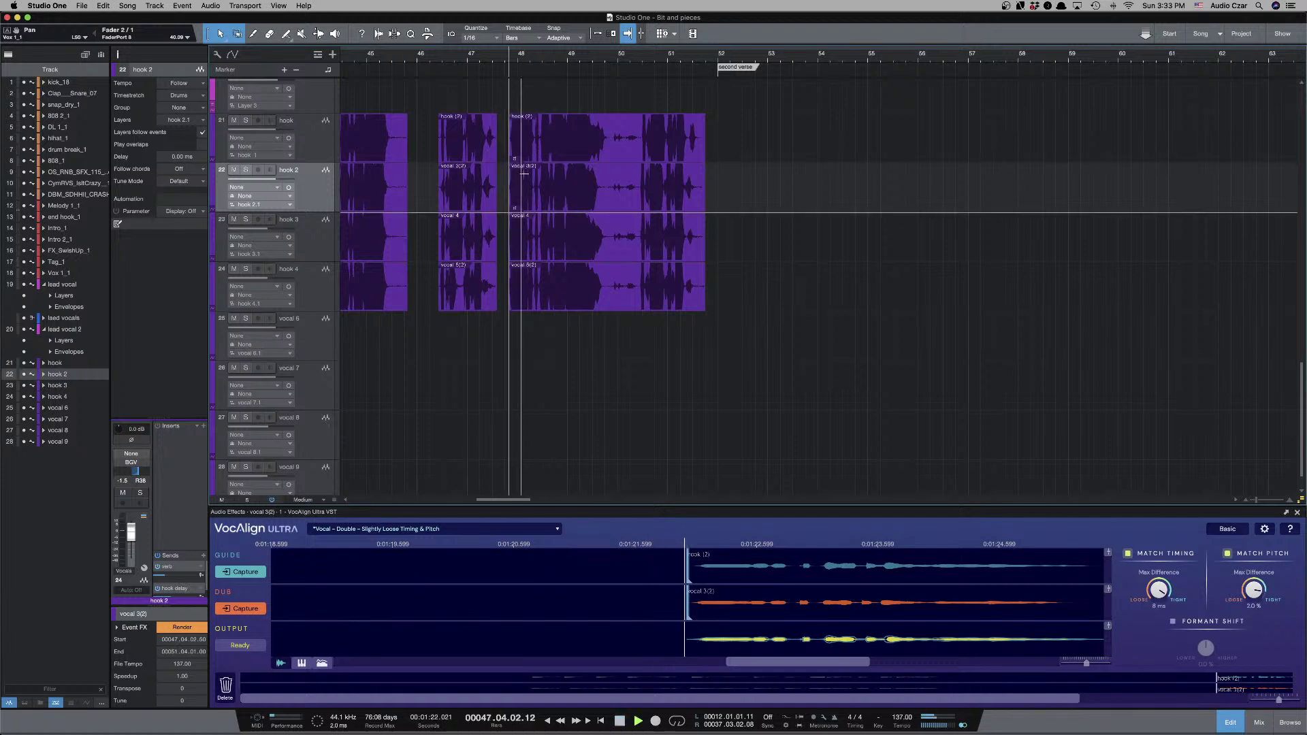
pyautogui.press('space')
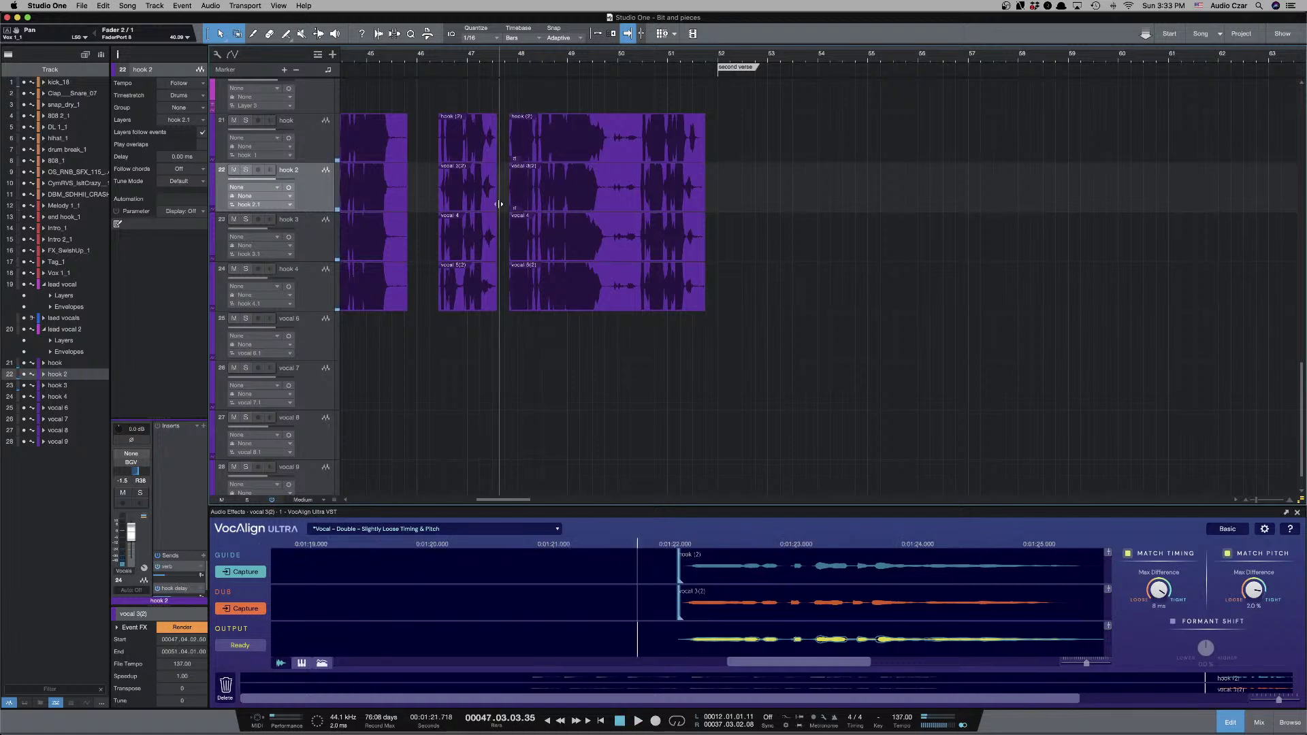
pyautogui.press('e')
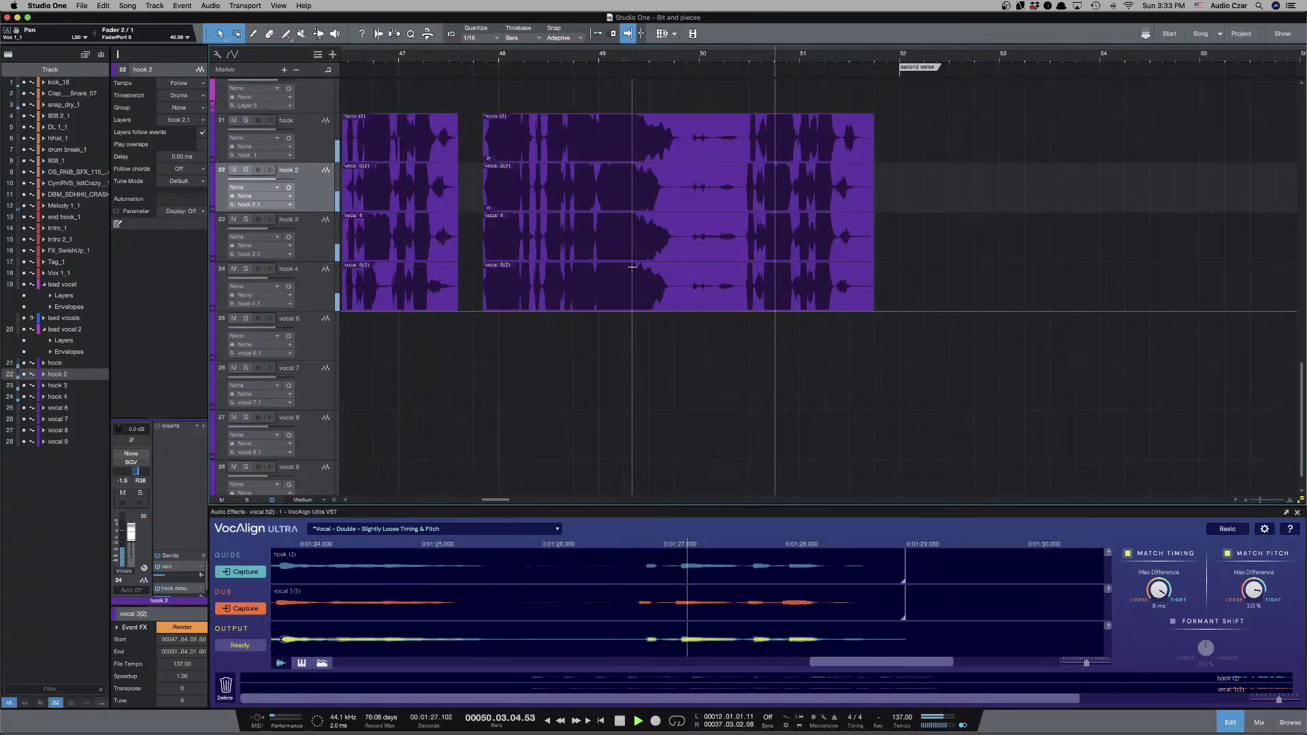
pyautogui.press('space')
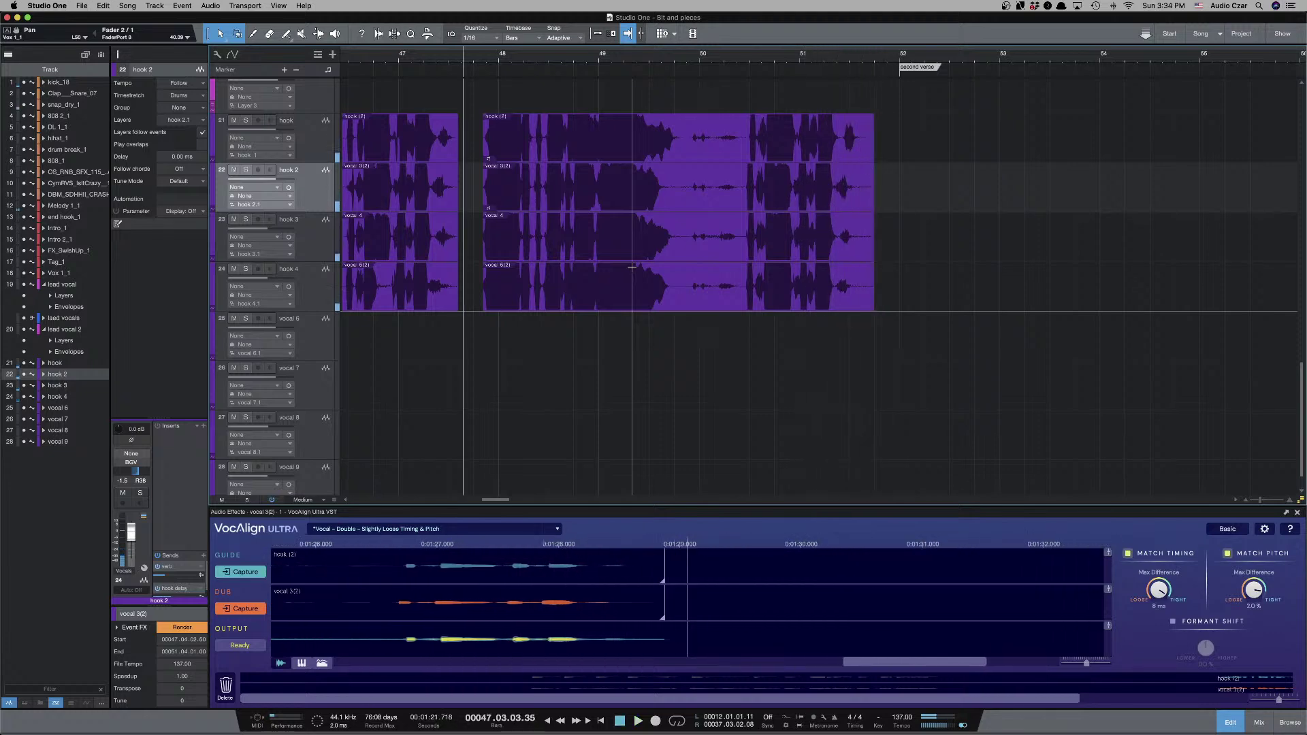
# Compare the guide, dub and output waveforms of the last hook section in VocAlign.
pyautogui.press('w')
pyautogui.press('w')
pyautogui.press('e')
pyautogui.press('e')
pyautogui.press('e')
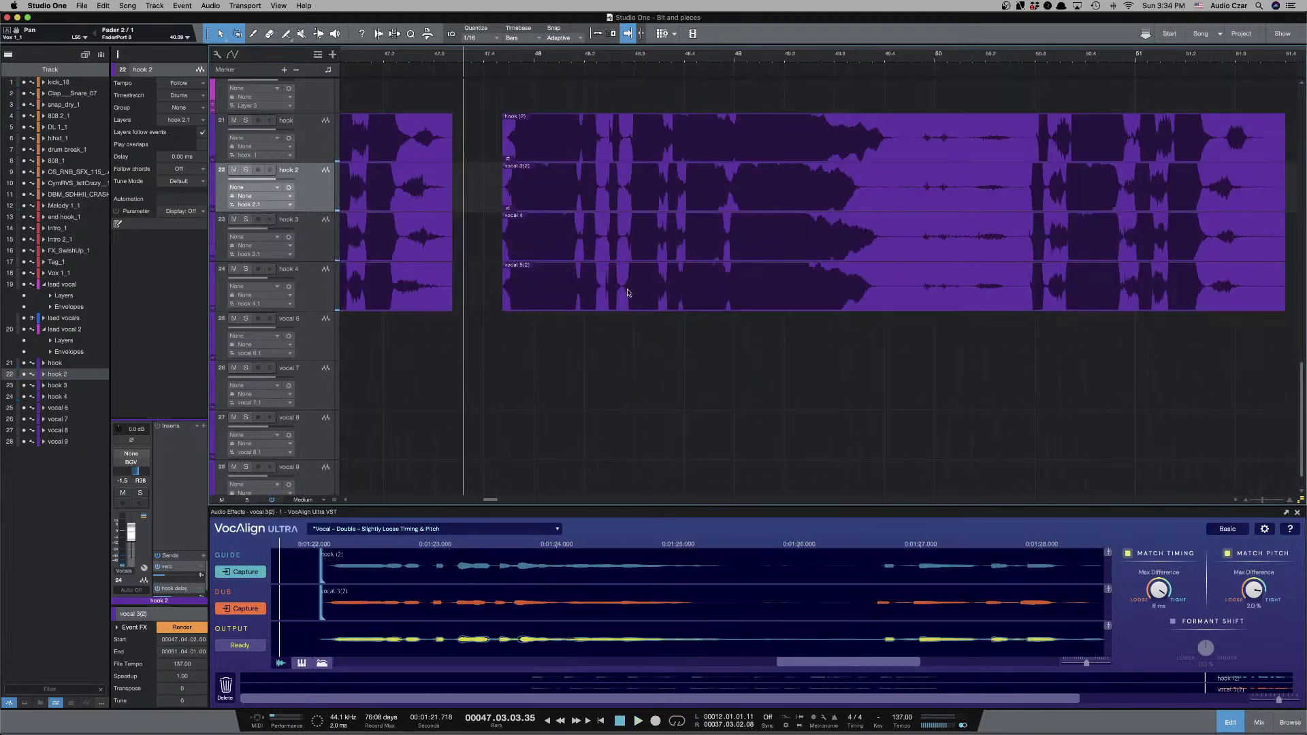
pyautogui.hscroll(2, 877, 633)
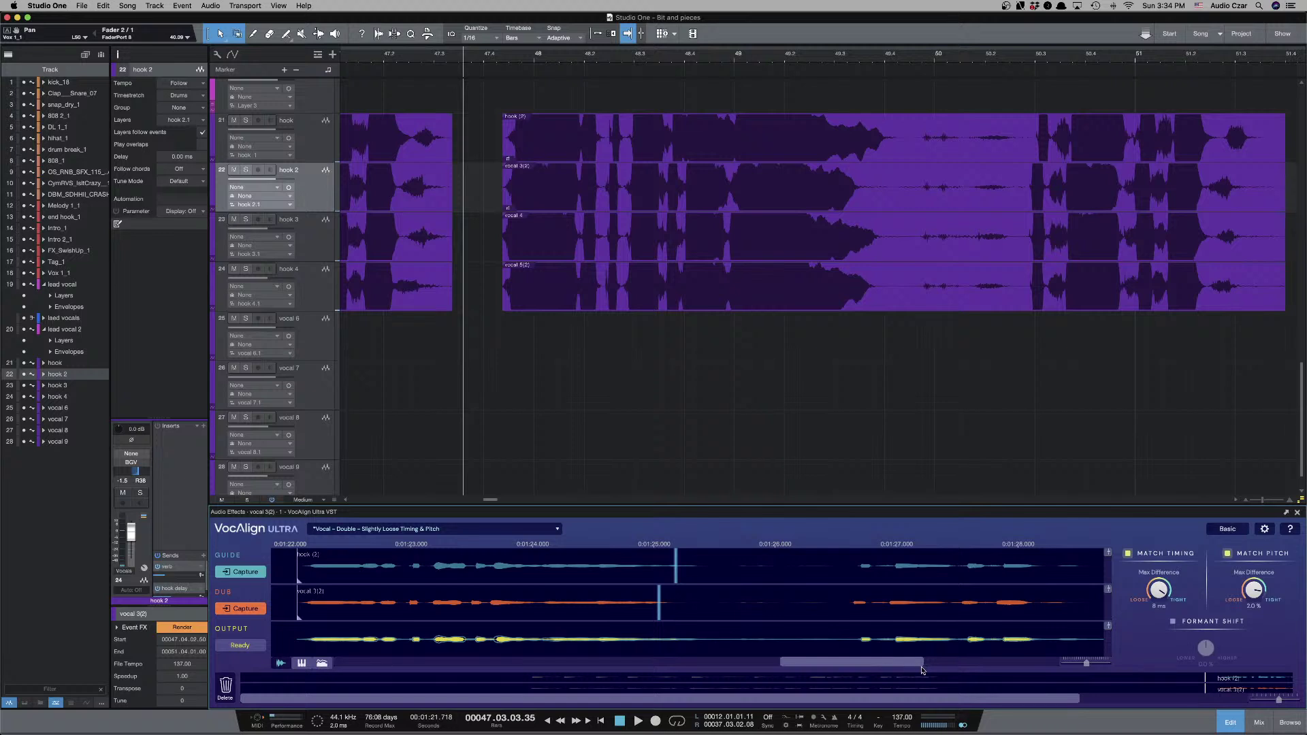
pyautogui.moveTo(903, 663)
pyautogui.mouseDown()
pyautogui.moveTo(681, 666)
pyautogui.moveTo(868, 665)
pyautogui.mouseUp()
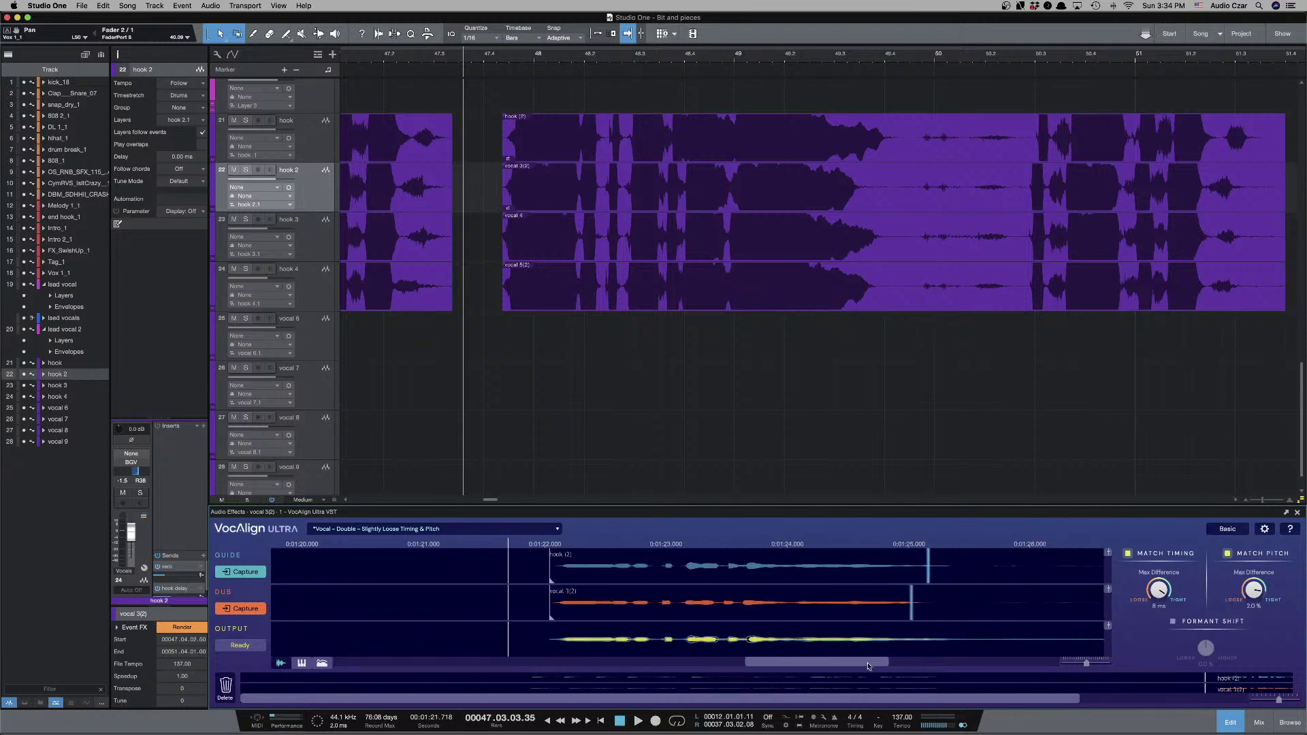
# Bounce the VocAlign-edited hook 2 clip before the second verse to new audio.
pyautogui.press('w')
pyautogui.press('w')
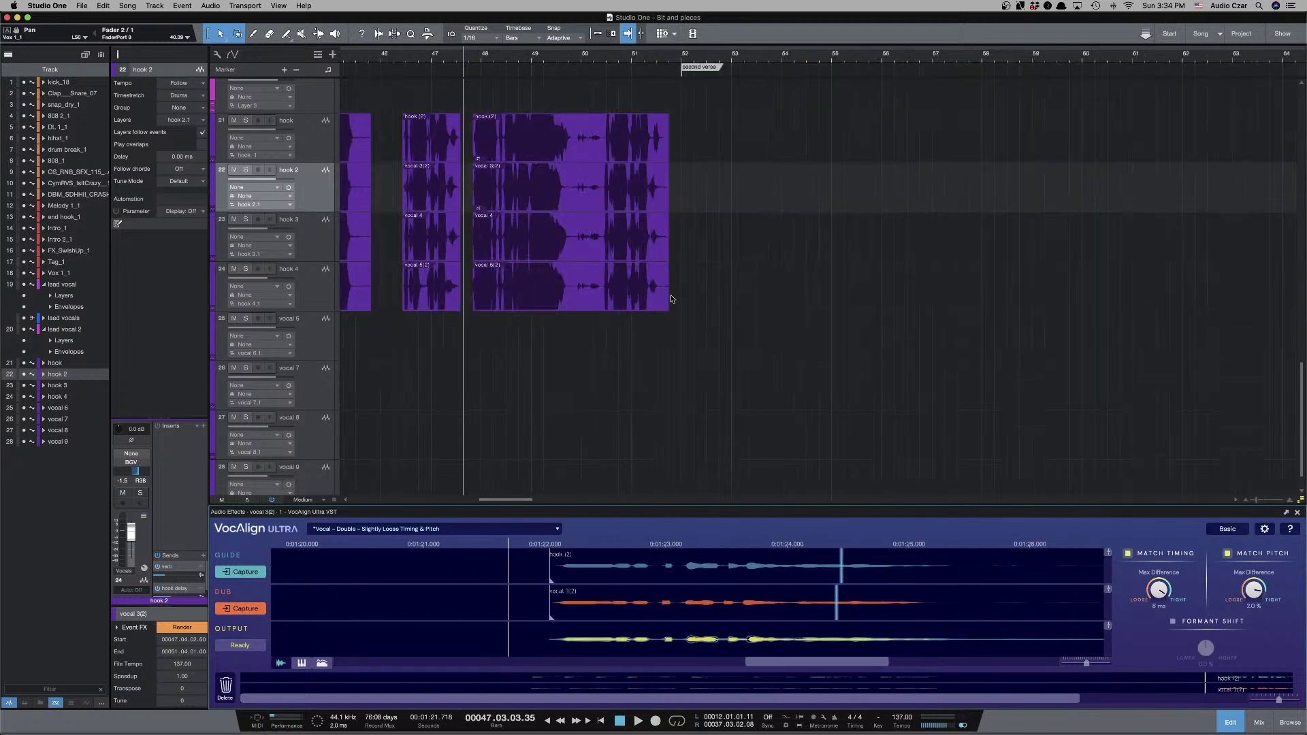
pyautogui.click(524, 194)
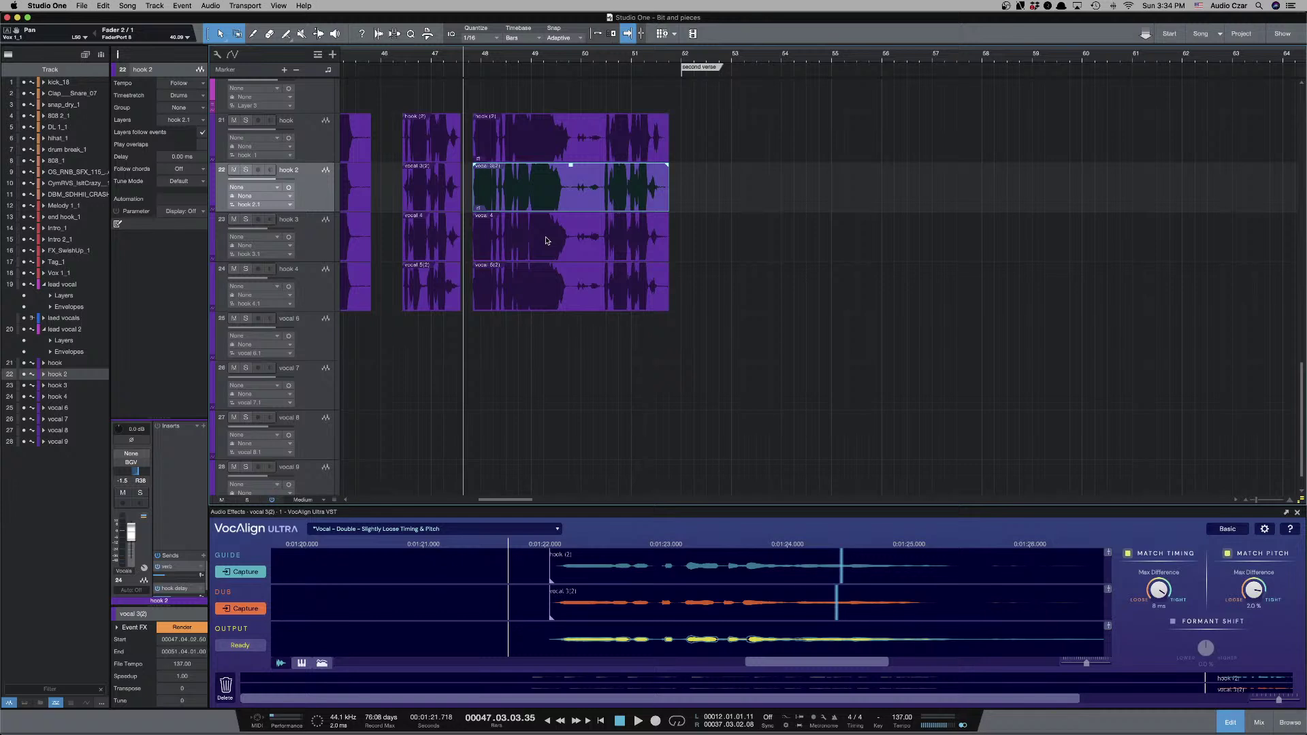
pyautogui.press('super+b')
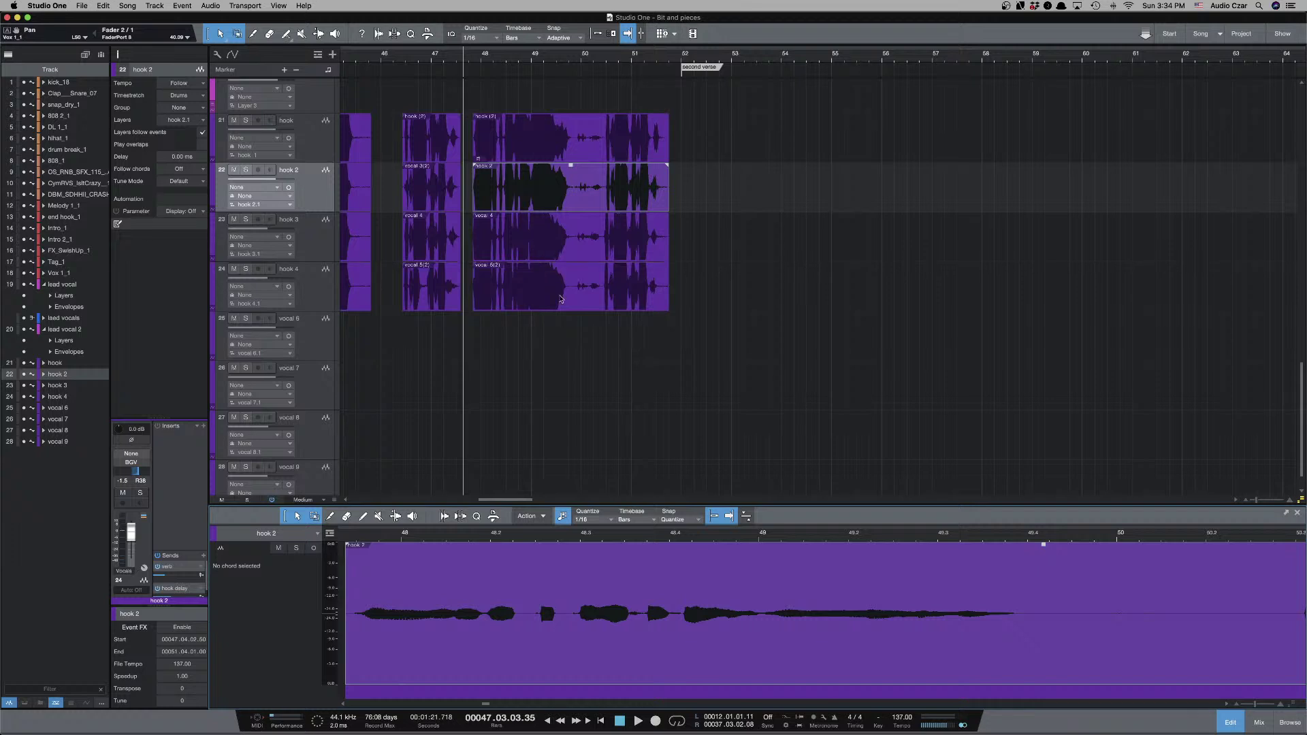
# Compare the bounced hook 2 clip's waveform with the other hook layers and select the main hook clip above it.
pyautogui.press('e')
pyautogui.press('e')
pyautogui.press('w')
pyautogui.press('w')
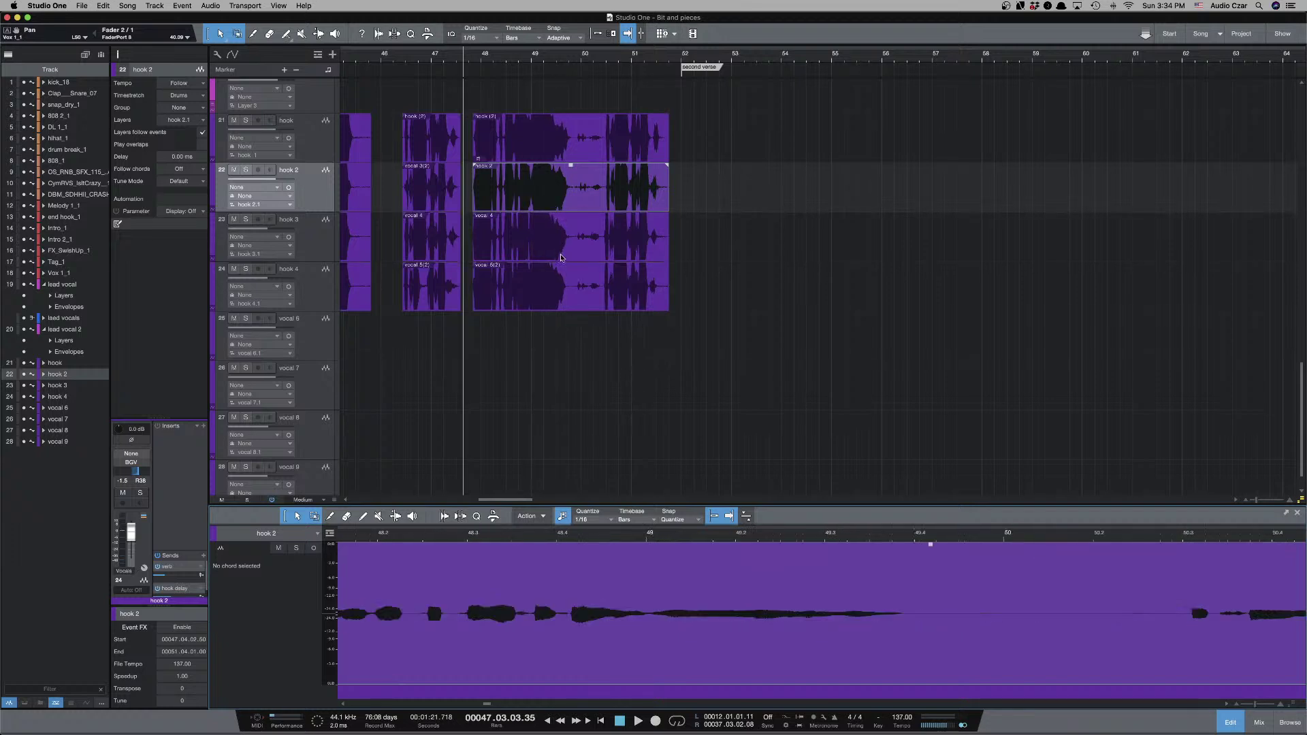
pyautogui.press('e')
pyautogui.press('e')
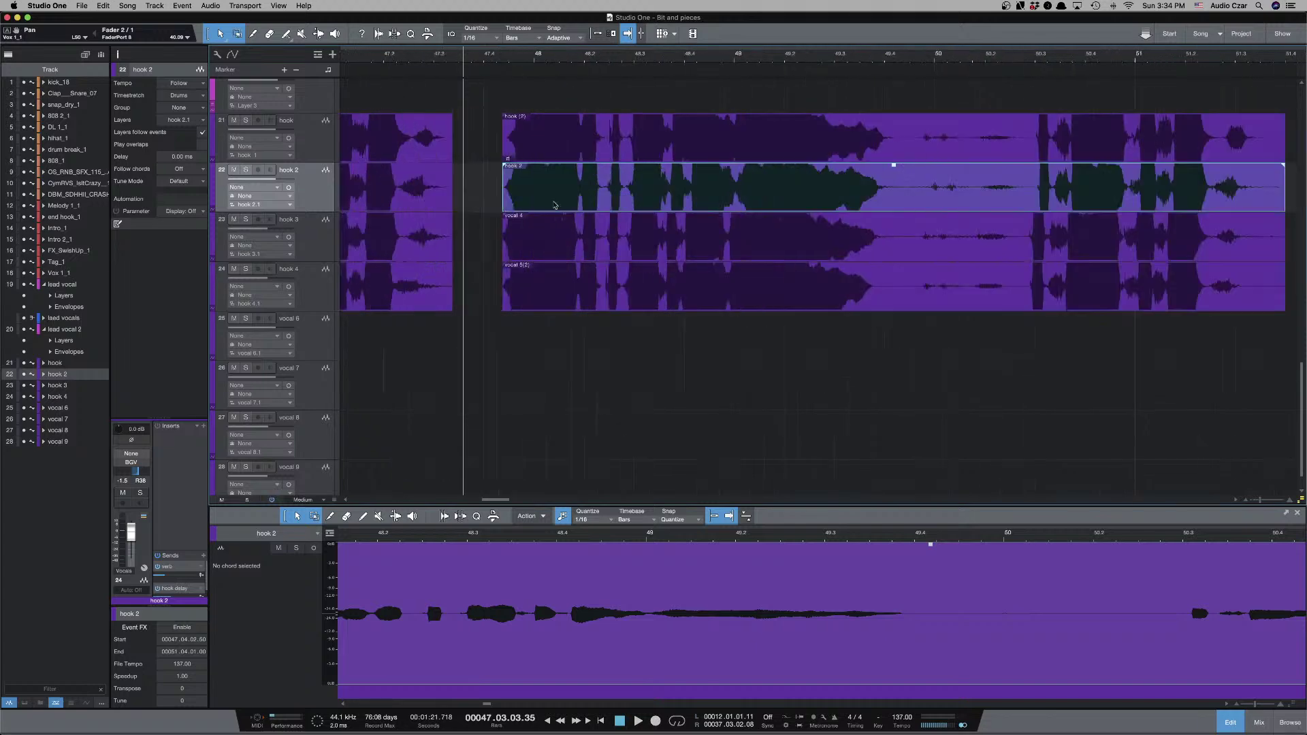
pyautogui.hscroll(2, 643, 210)
pyautogui.press('e')
pyautogui.press('w')
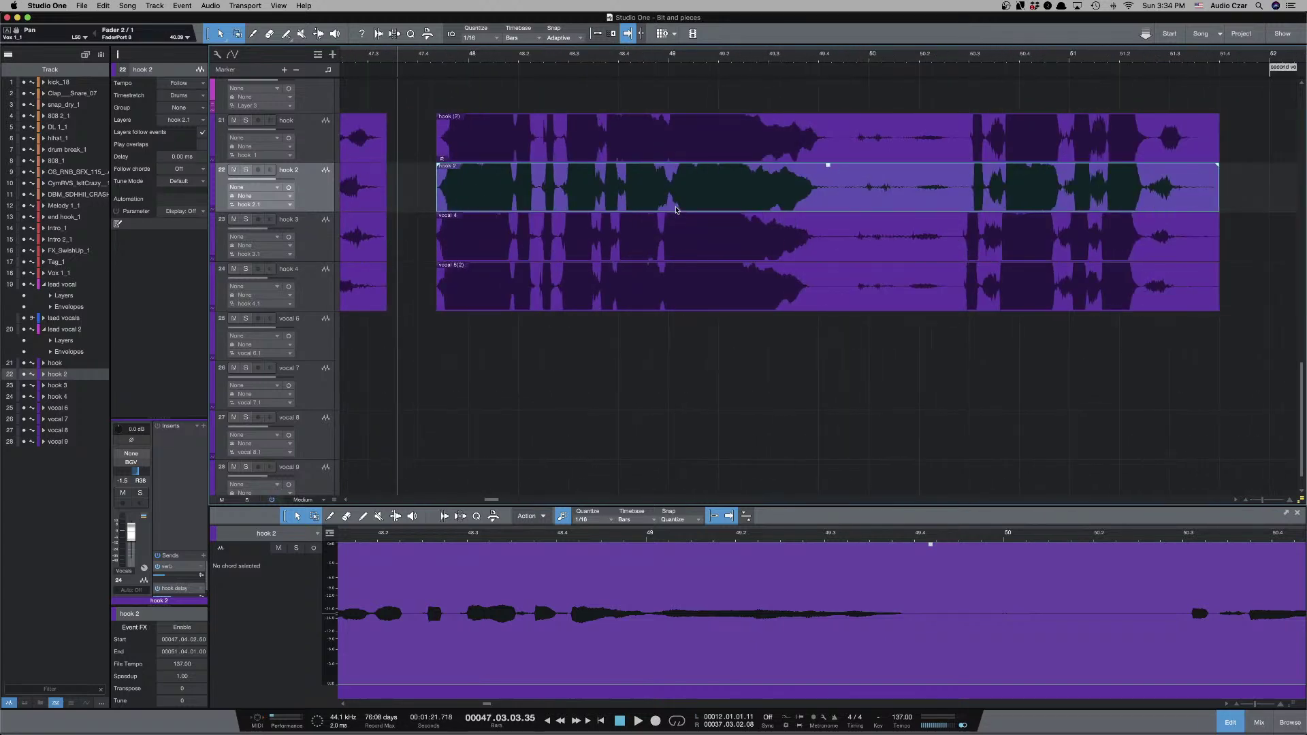
pyautogui.click(667, 157)
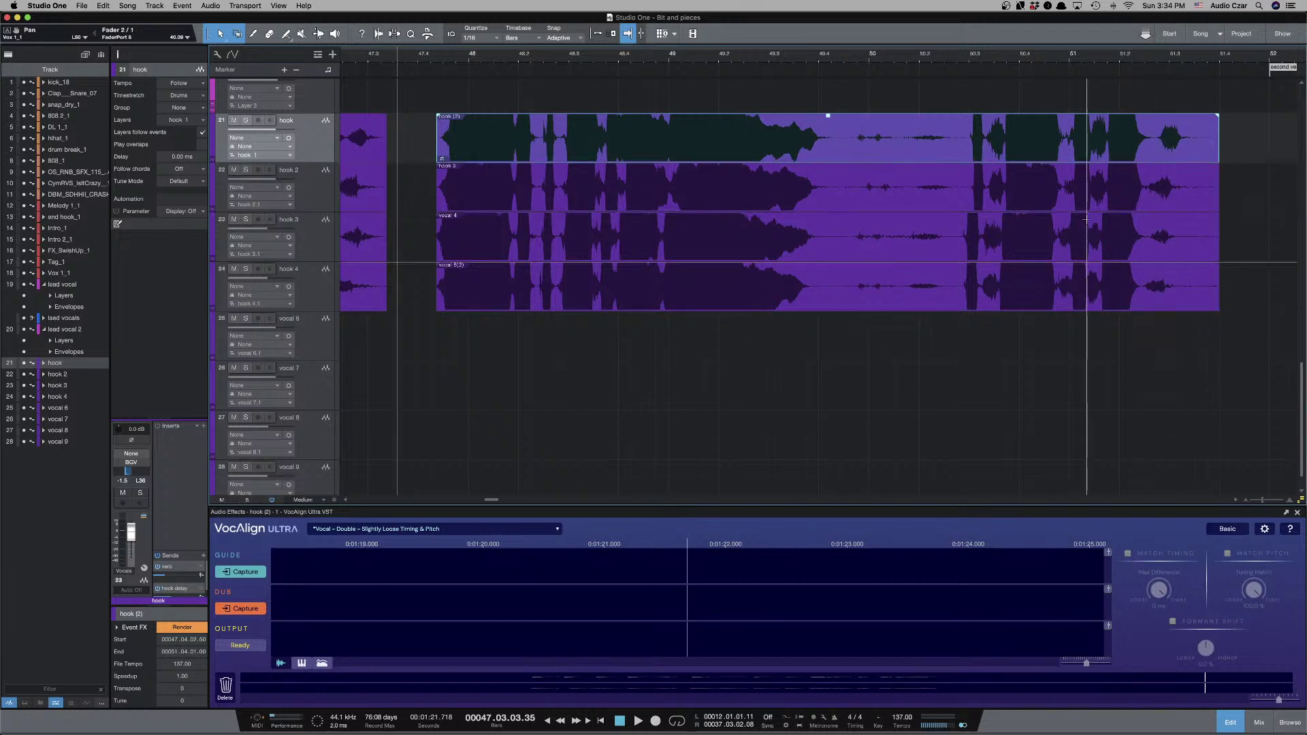
# Split the four stacked hook clips before the second verse between bars 50 and 51, just before their final phrase.
pyautogui.scroll(1, 967, 143)
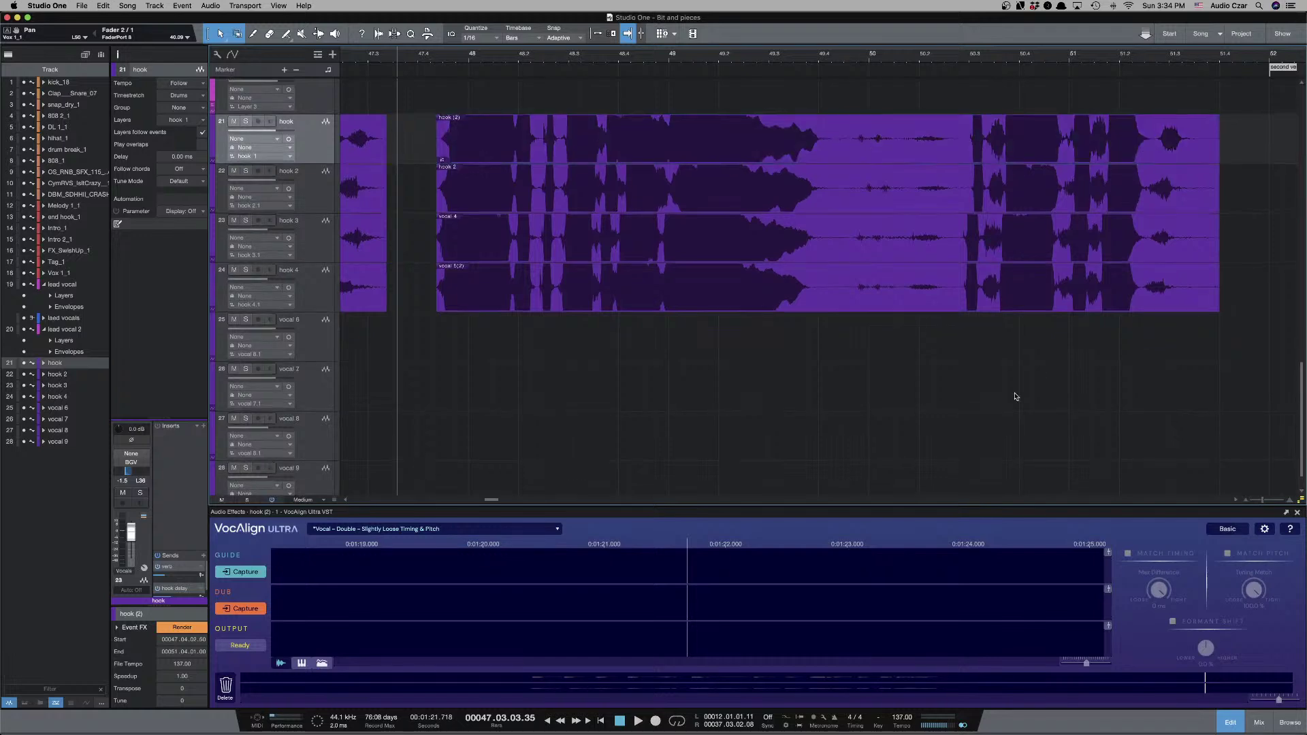
pyautogui.keyDown('shift'); pyautogui.click(906, 211); pyautogui.keyUp('shift')
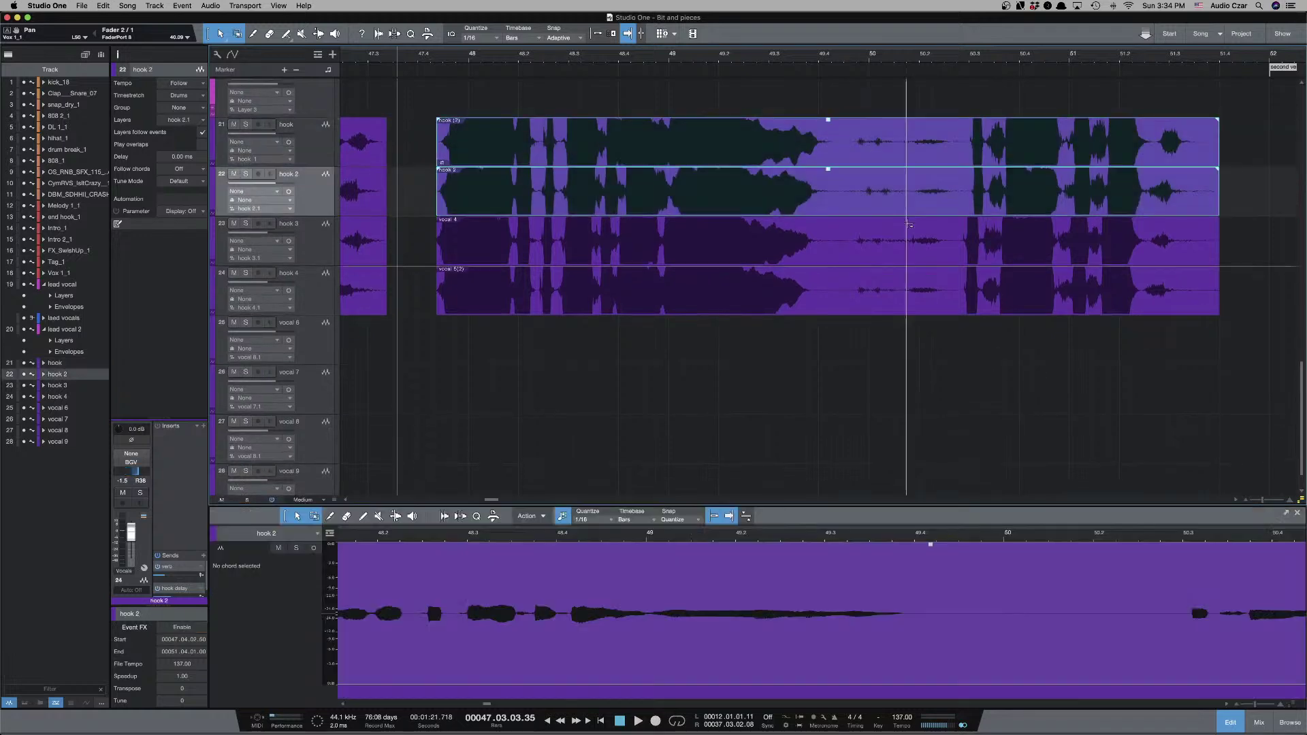
pyautogui.keyDown('shift'); pyautogui.click(897, 256); pyautogui.keyUp('shift')
pyautogui.keyDown('shift'); pyautogui.click(897, 305); pyautogui.keyUp('shift')
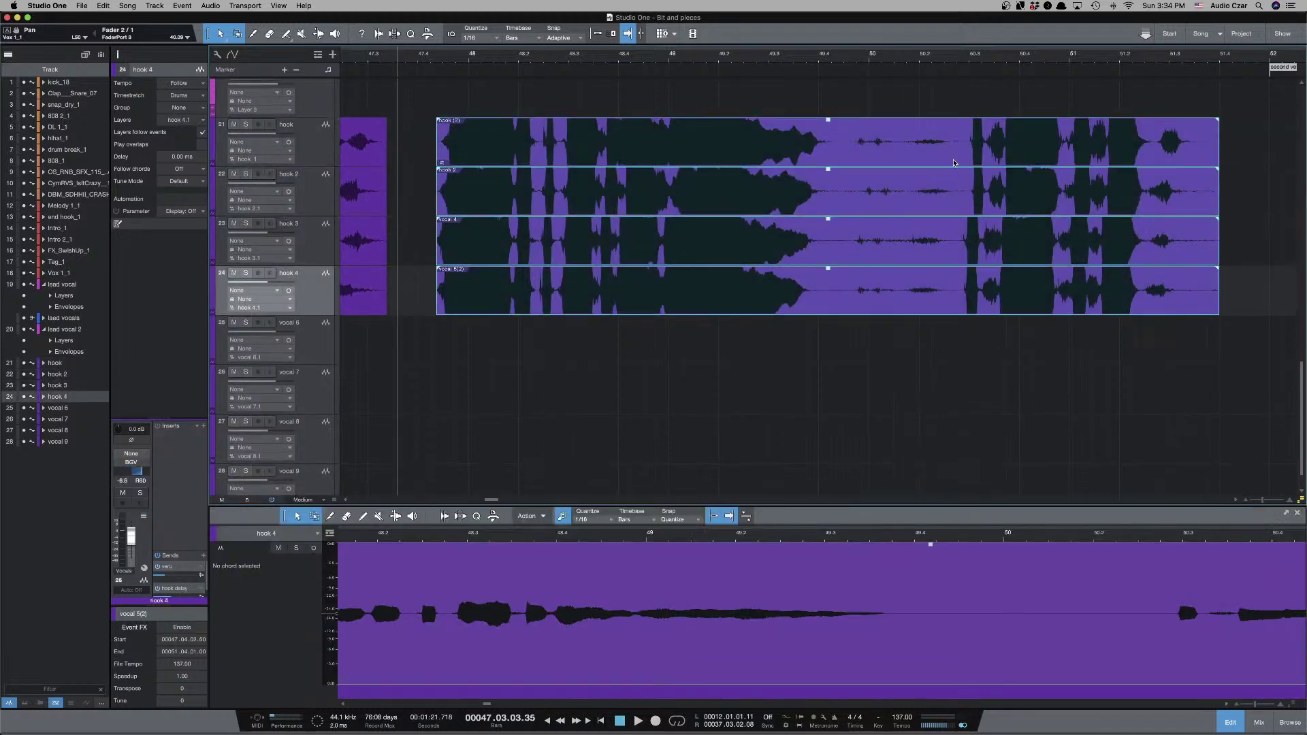
pyautogui.doubleClick(956, 137)
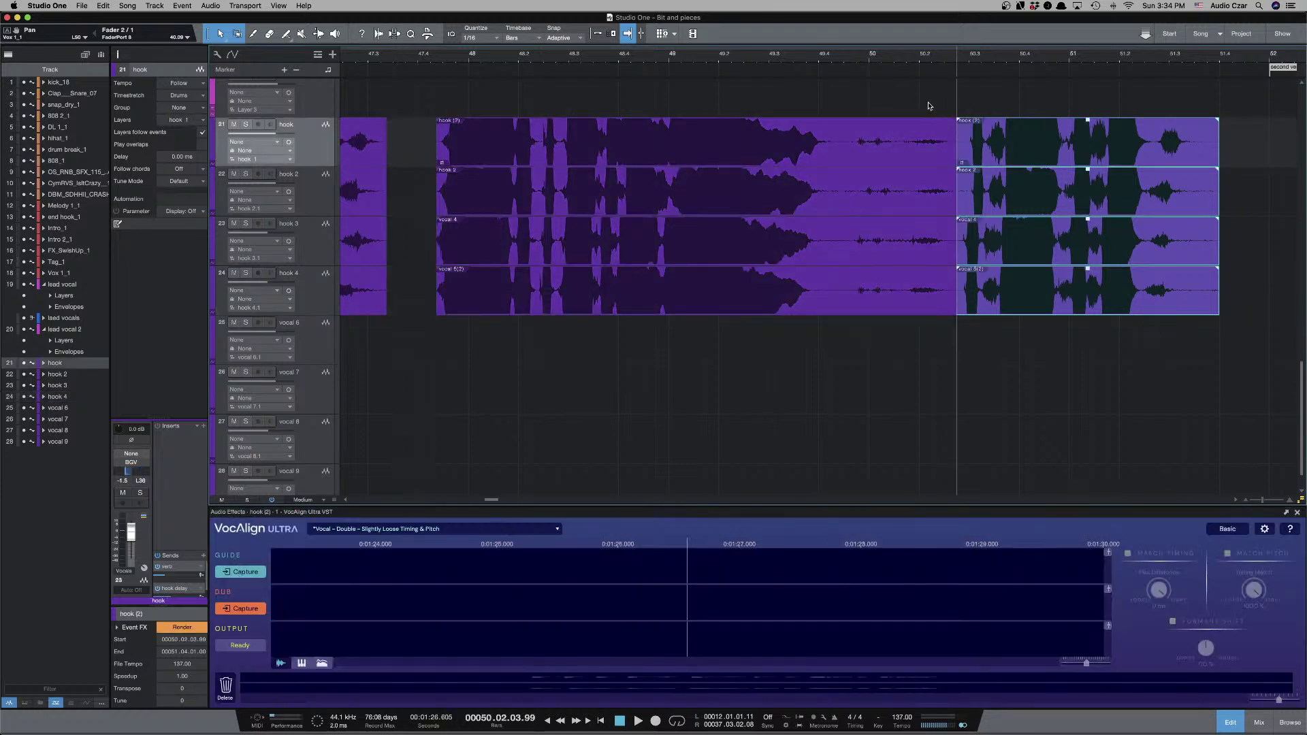
pyautogui.click(1037, 358)
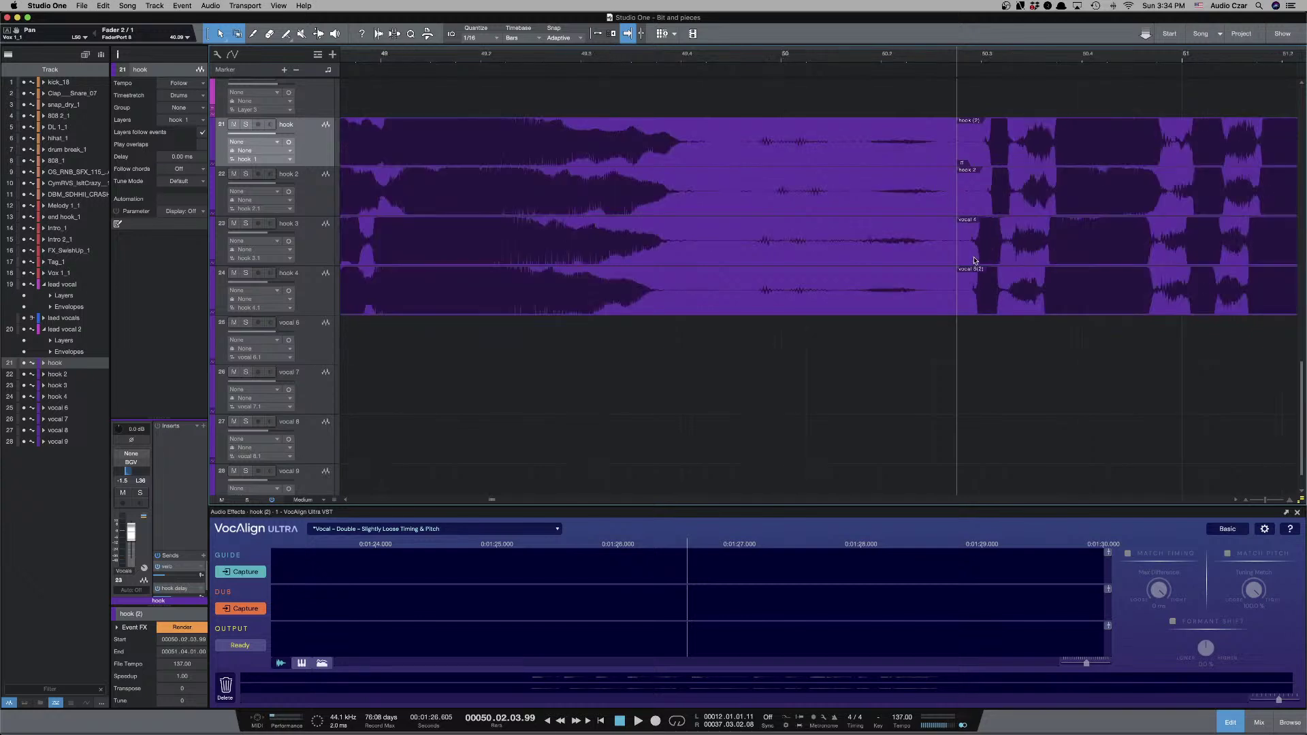
# Remove VocAlign from the main hook clip that lies before the new split.
pyautogui.click(769, 163)
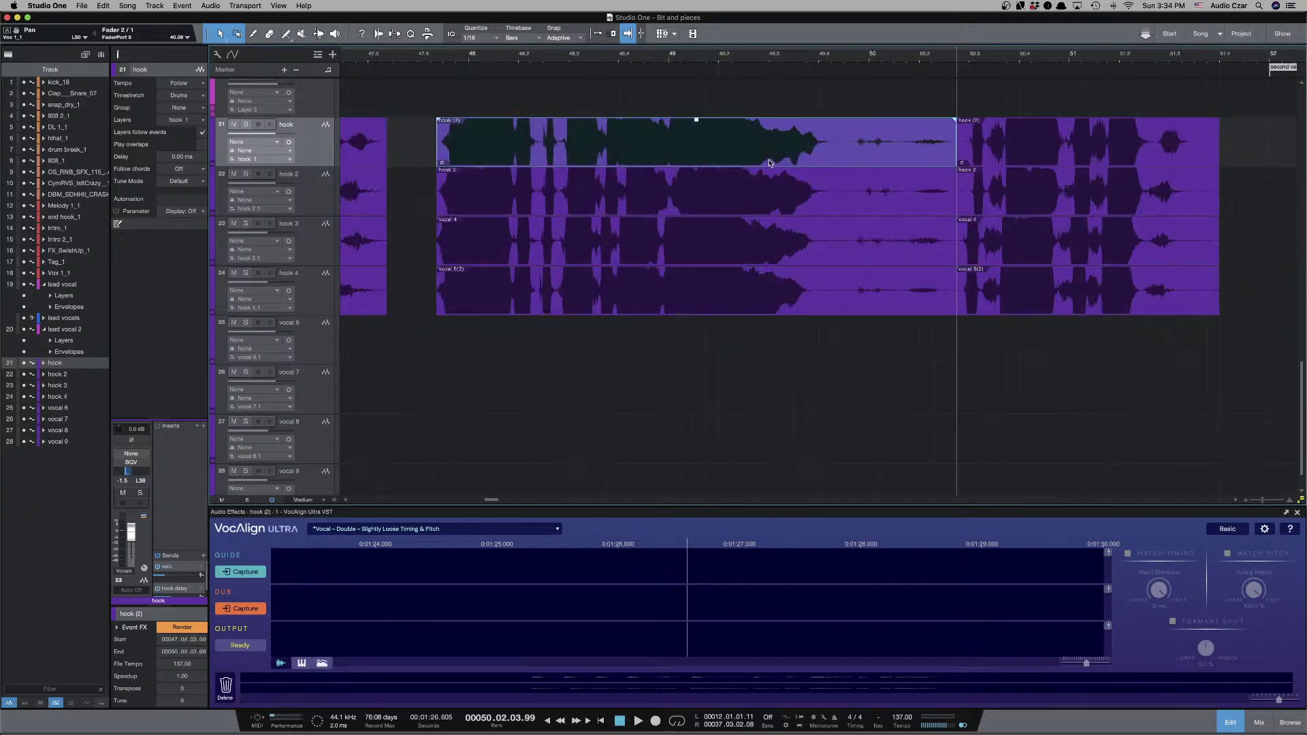
pyautogui.doubleClick(754, 196)
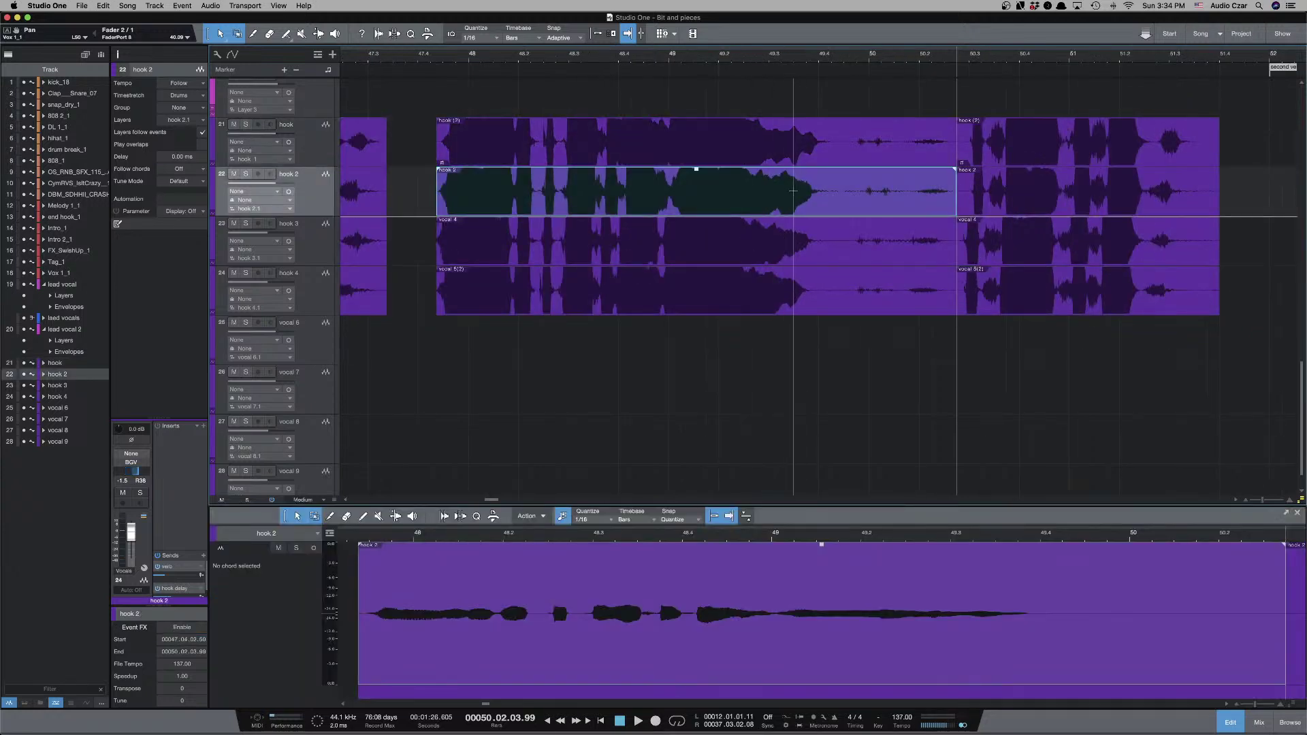
pyautogui.press('w')
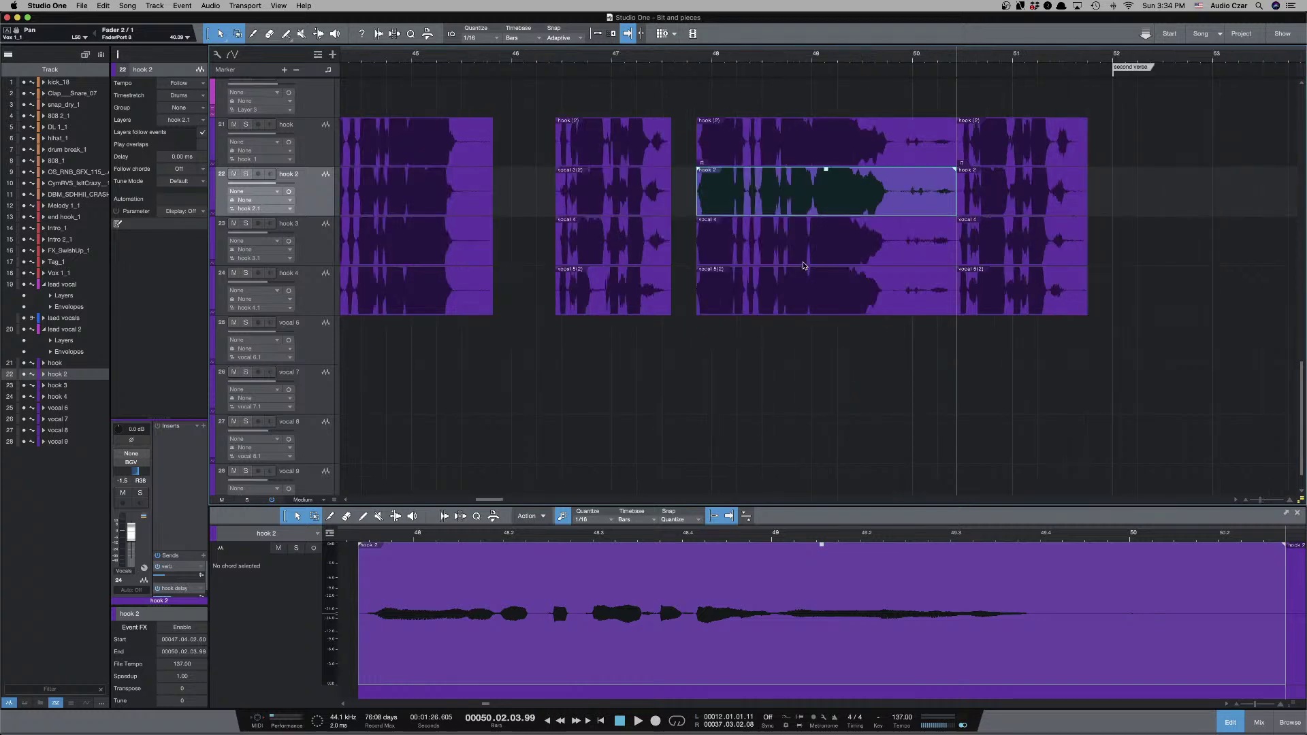
pyautogui.press('e')
pyautogui.press('e')
pyautogui.hscroll(5, 940, 202)
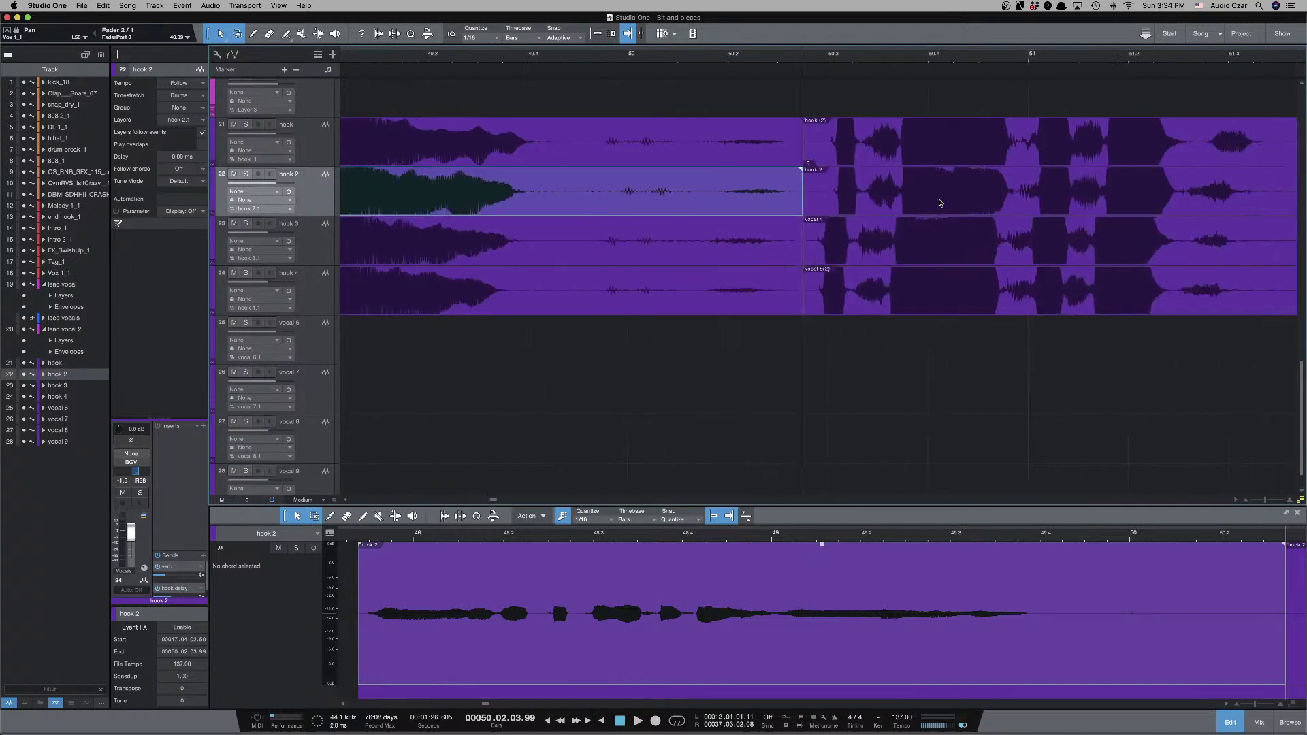
pyautogui.click(691, 156)
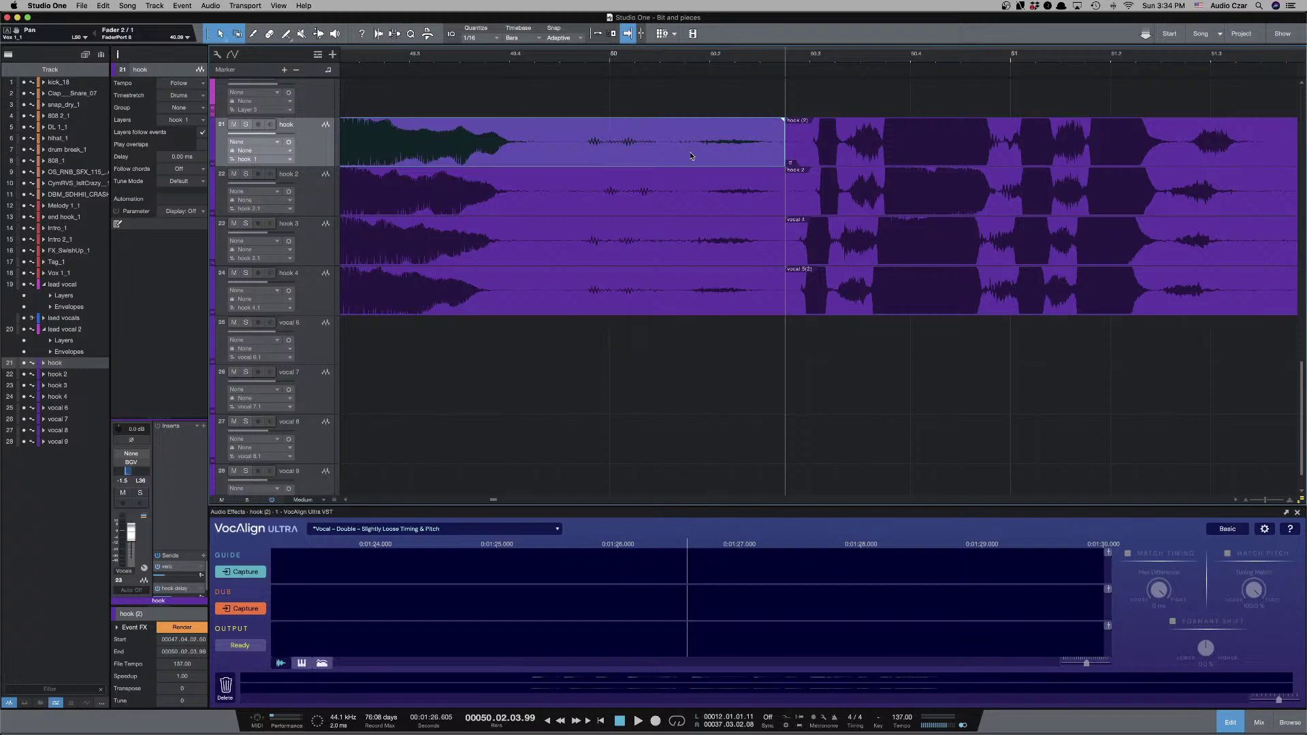
pyautogui.rightClick(681, 148)
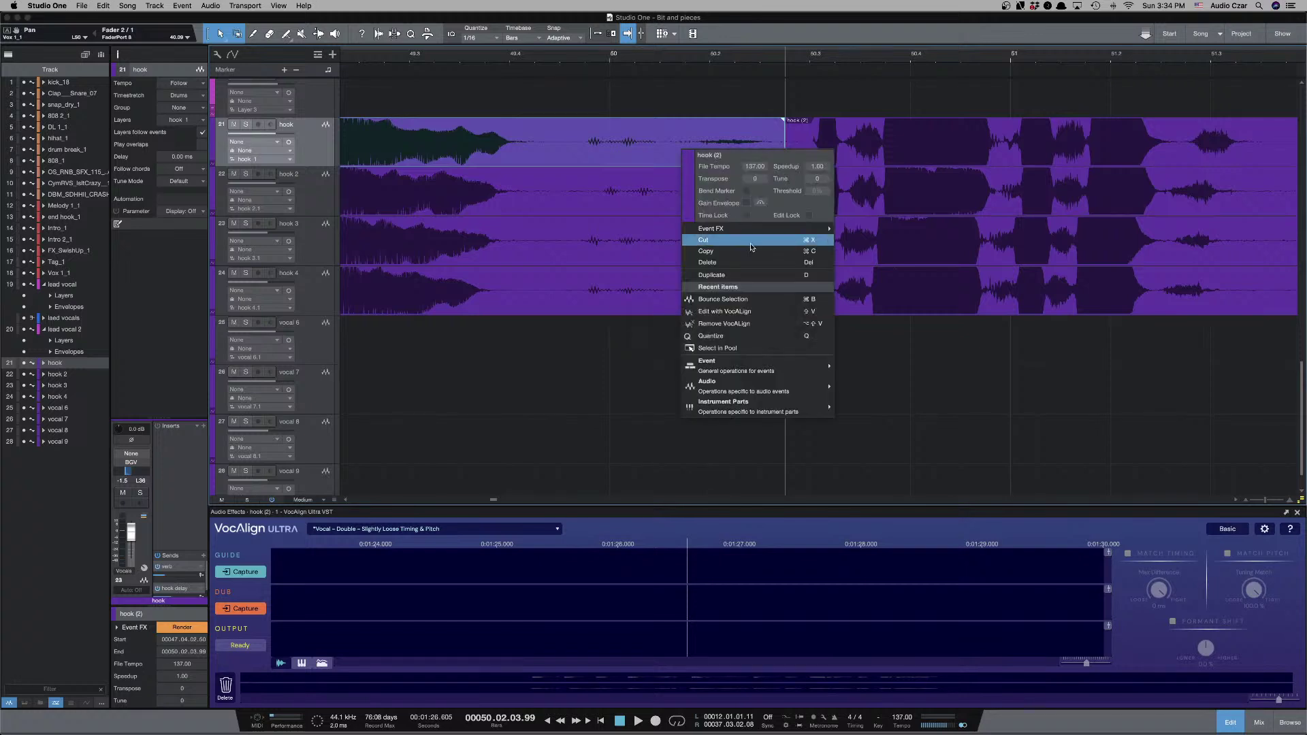
pyautogui.click(745, 320)
# Compare the waveforms of the hook layers before and after the split against the main hook.
pyautogui.click(654, 208)
pyautogui.click(655, 250)
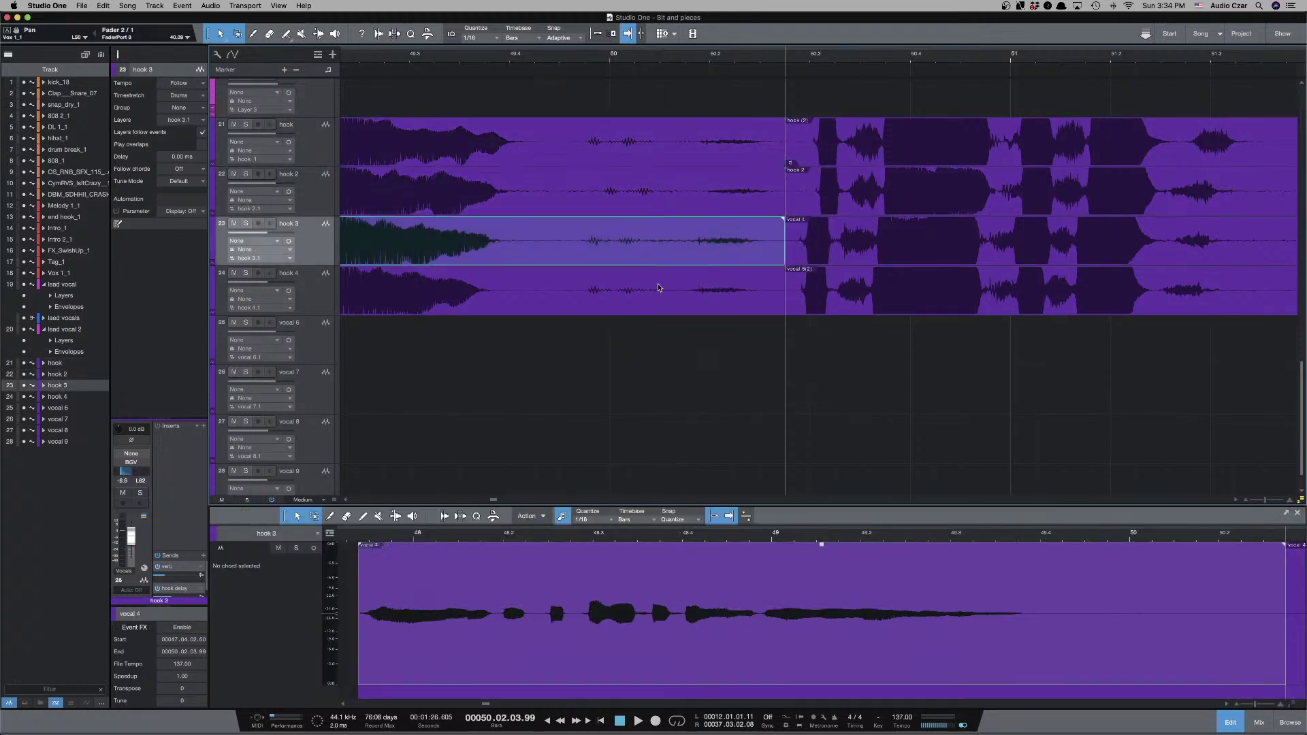
pyautogui.click(721, 300)
pyautogui.hscroll(3, 721, 303)
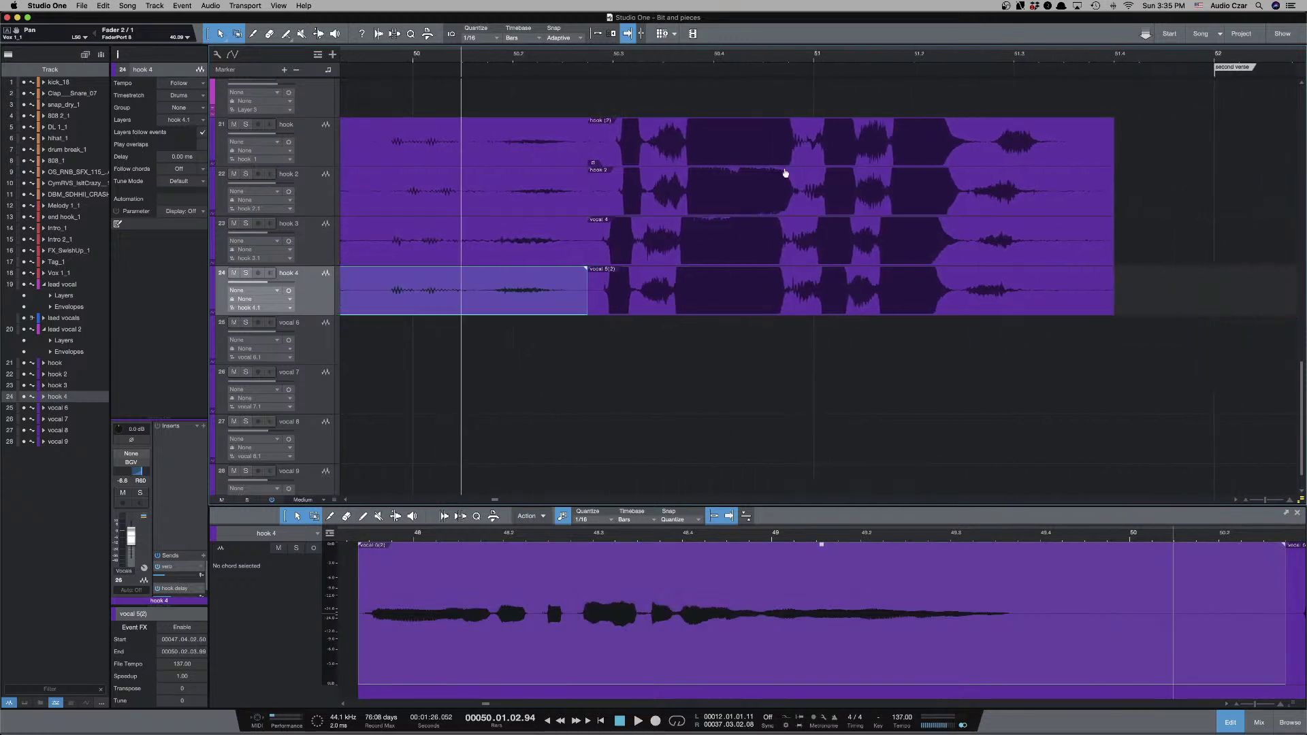
pyautogui.click(772, 157)
pyautogui.click(751, 207)
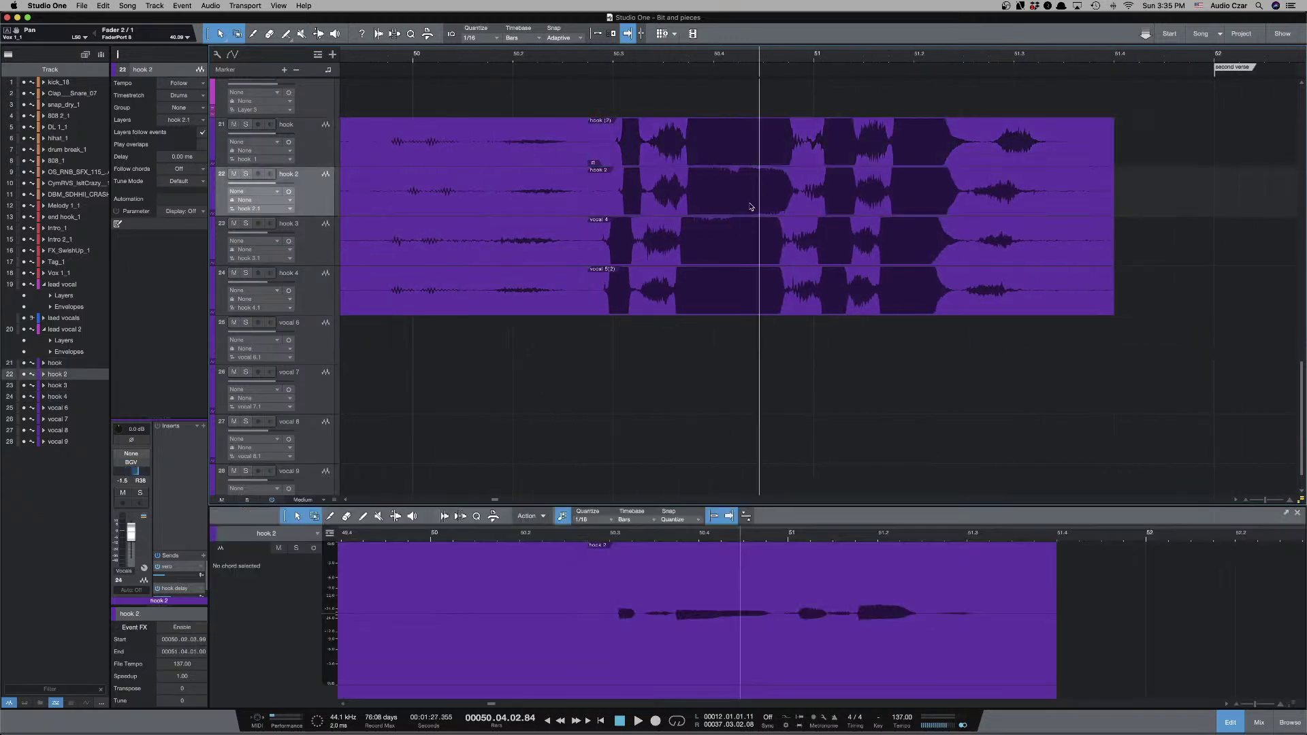
pyautogui.click(746, 241)
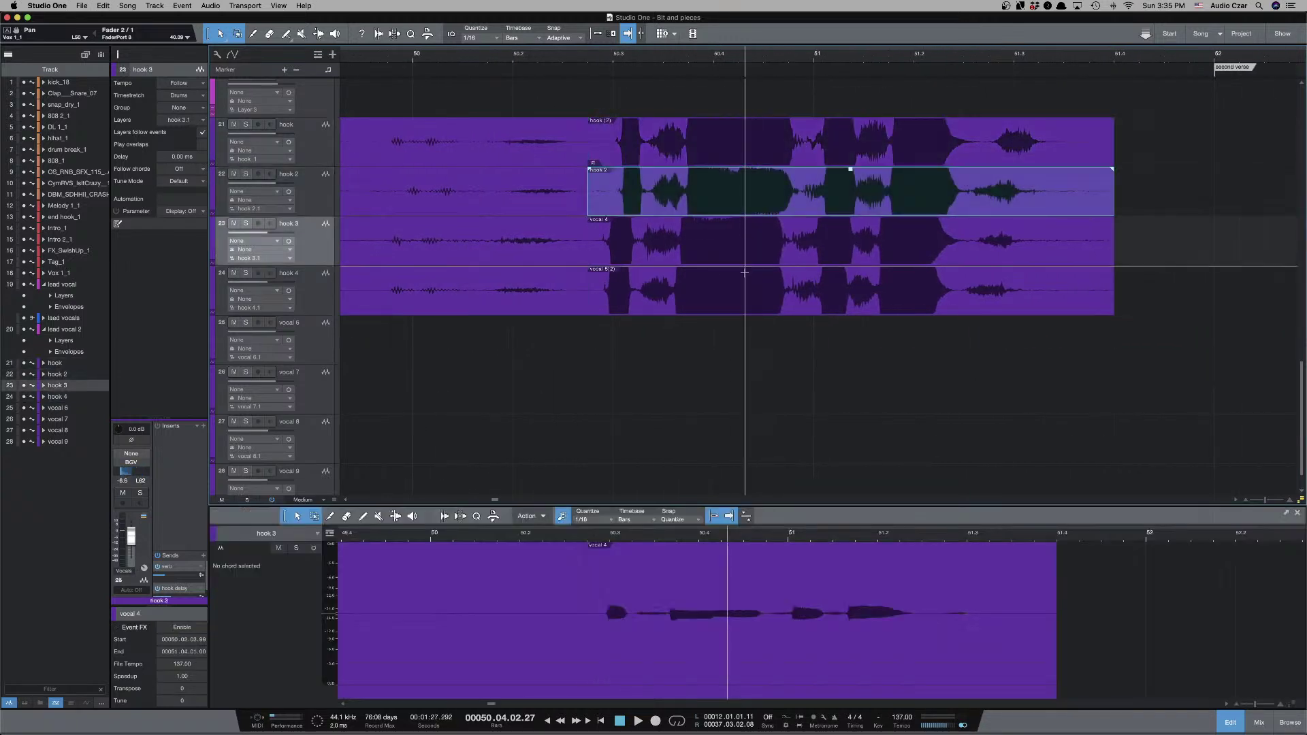
# Capture the main hook's final phrase as the VocAlign guide and the matching hook 2 clip as the dub.
pyautogui.click(730, 164)
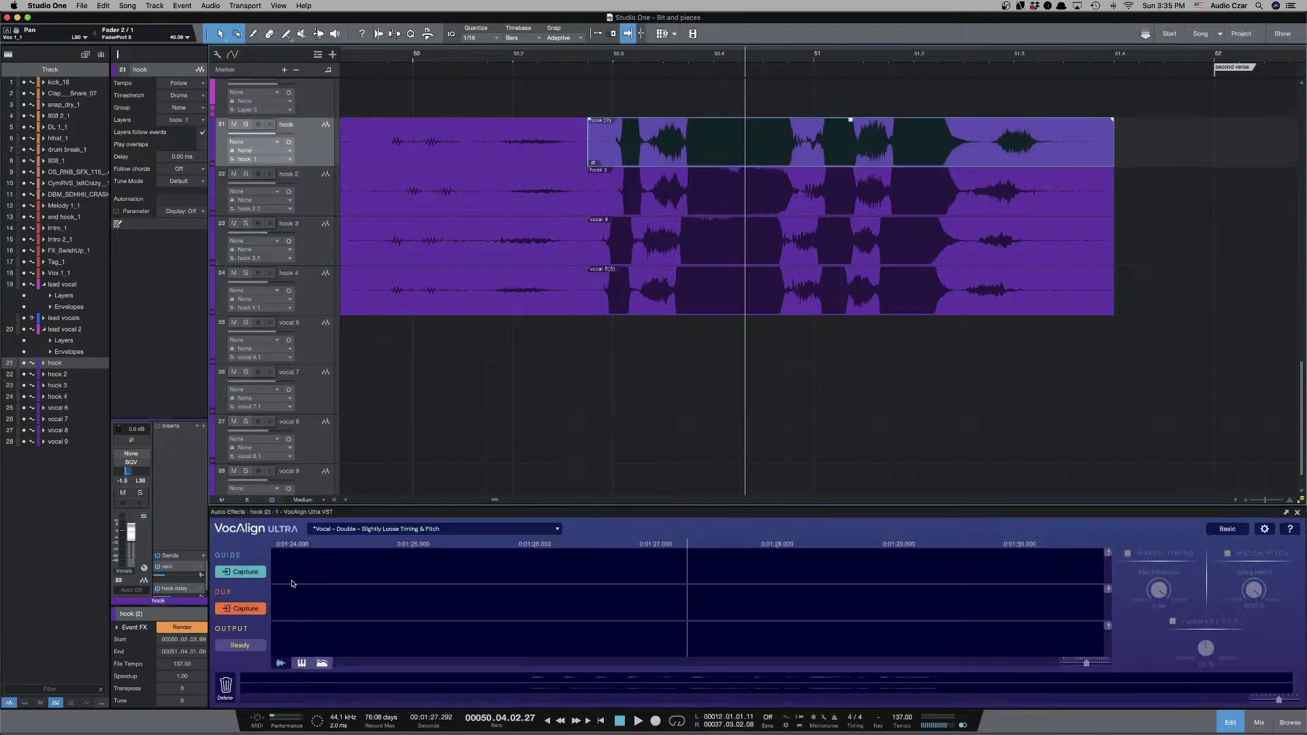
pyautogui.click(246, 573)
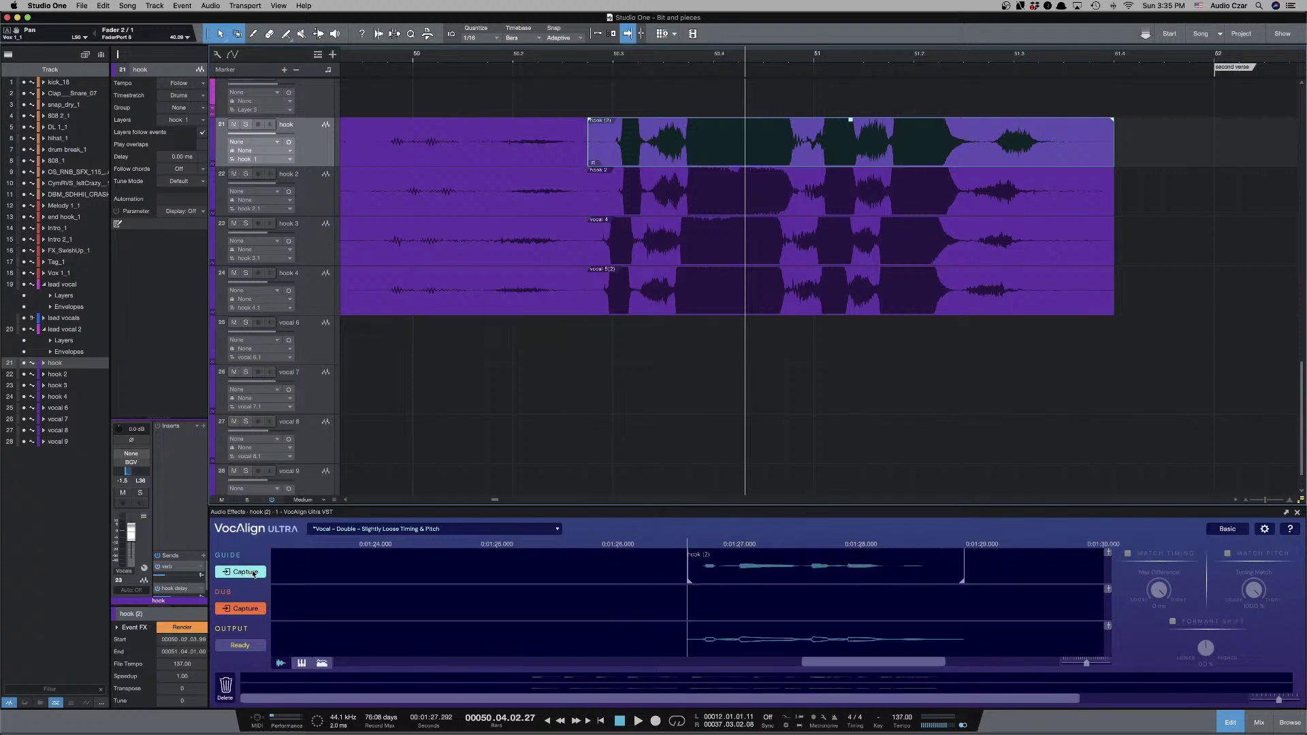
pyautogui.click(720, 205)
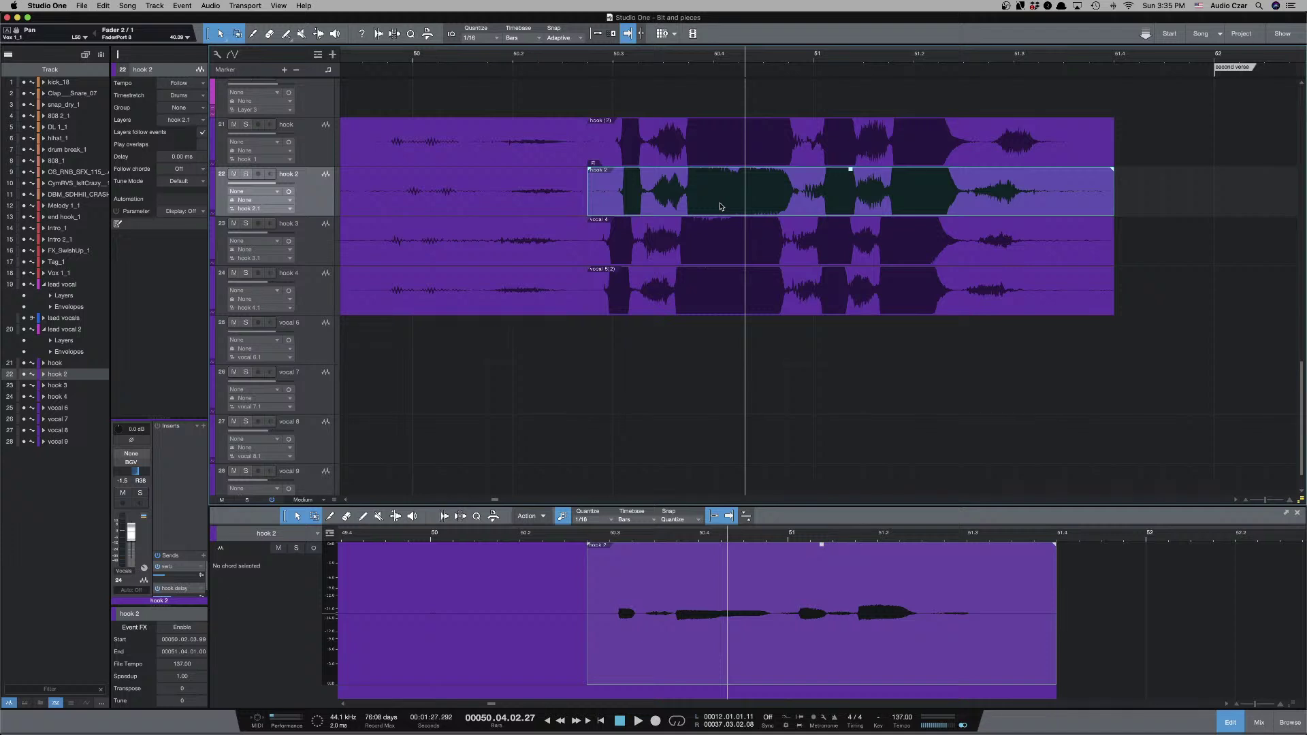
pyautogui.press('super+m')
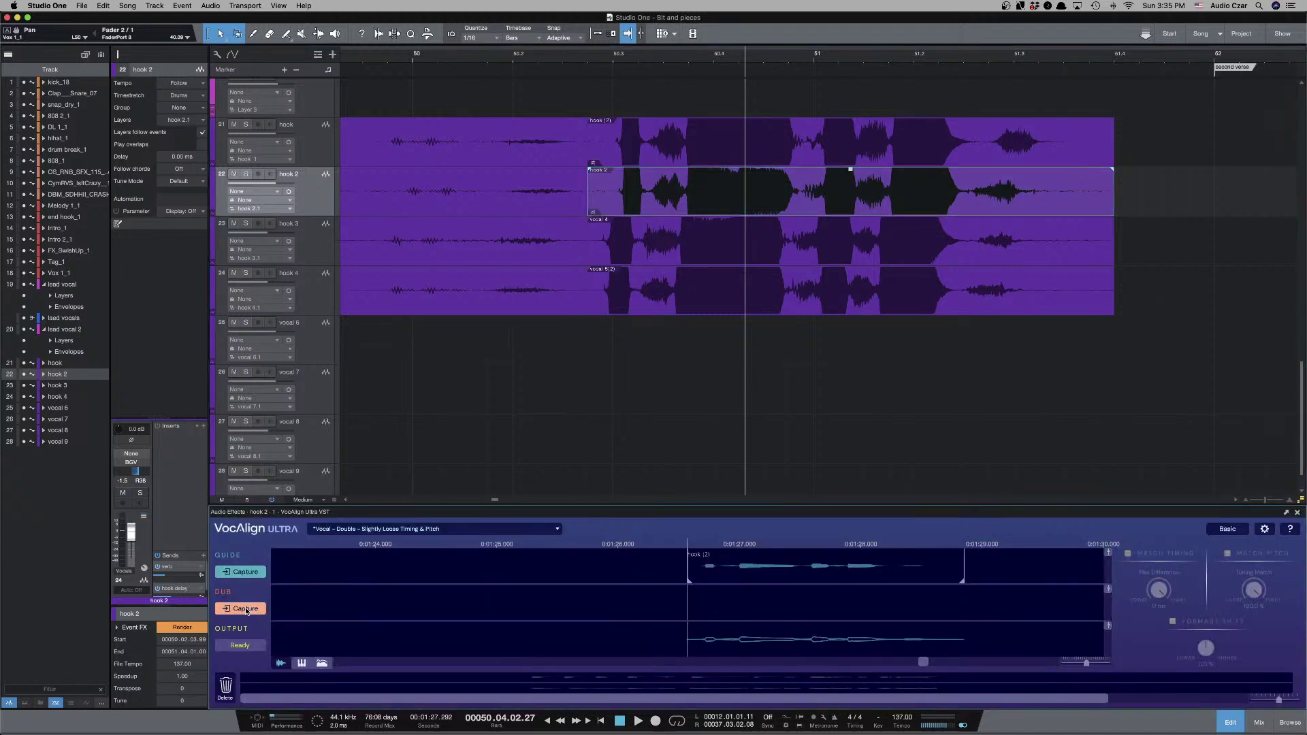
pyautogui.click(245, 609)
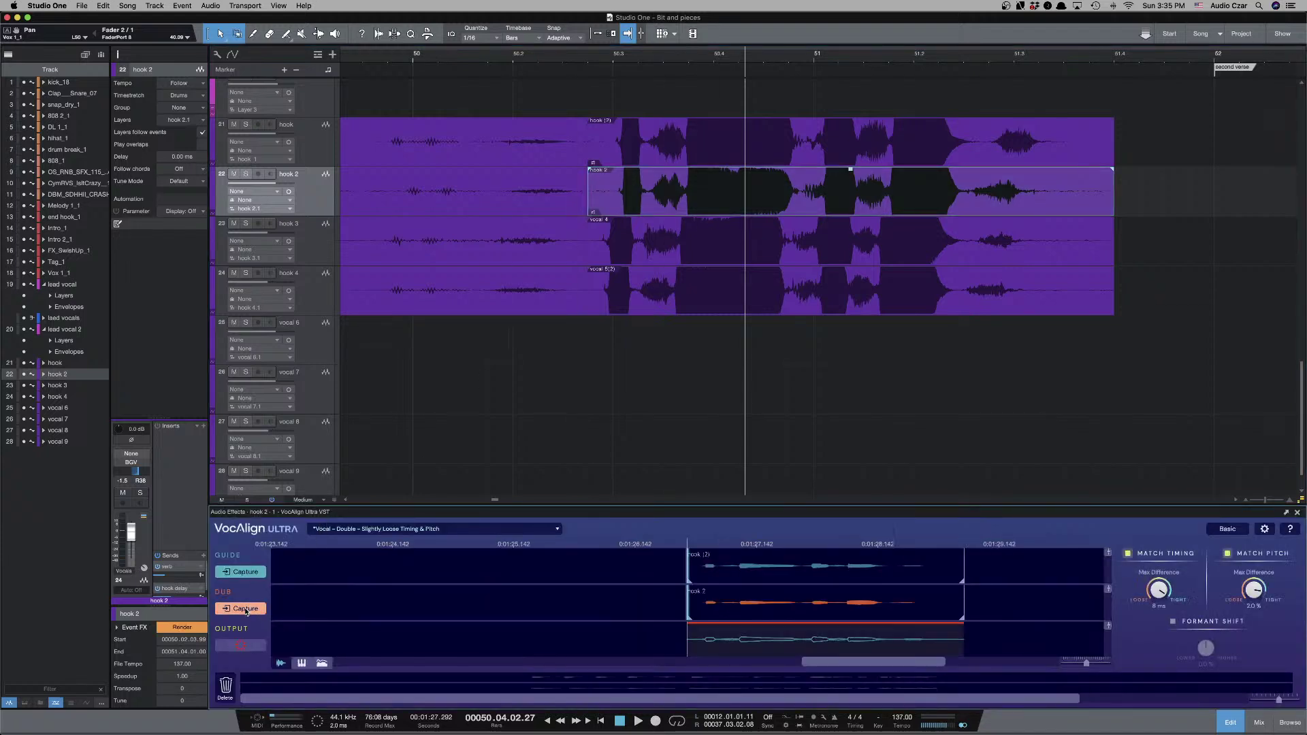
# Apply VocAlign to the hook 3 clip of the final phrase and capture it as the dub.
pyautogui.click(704, 257)
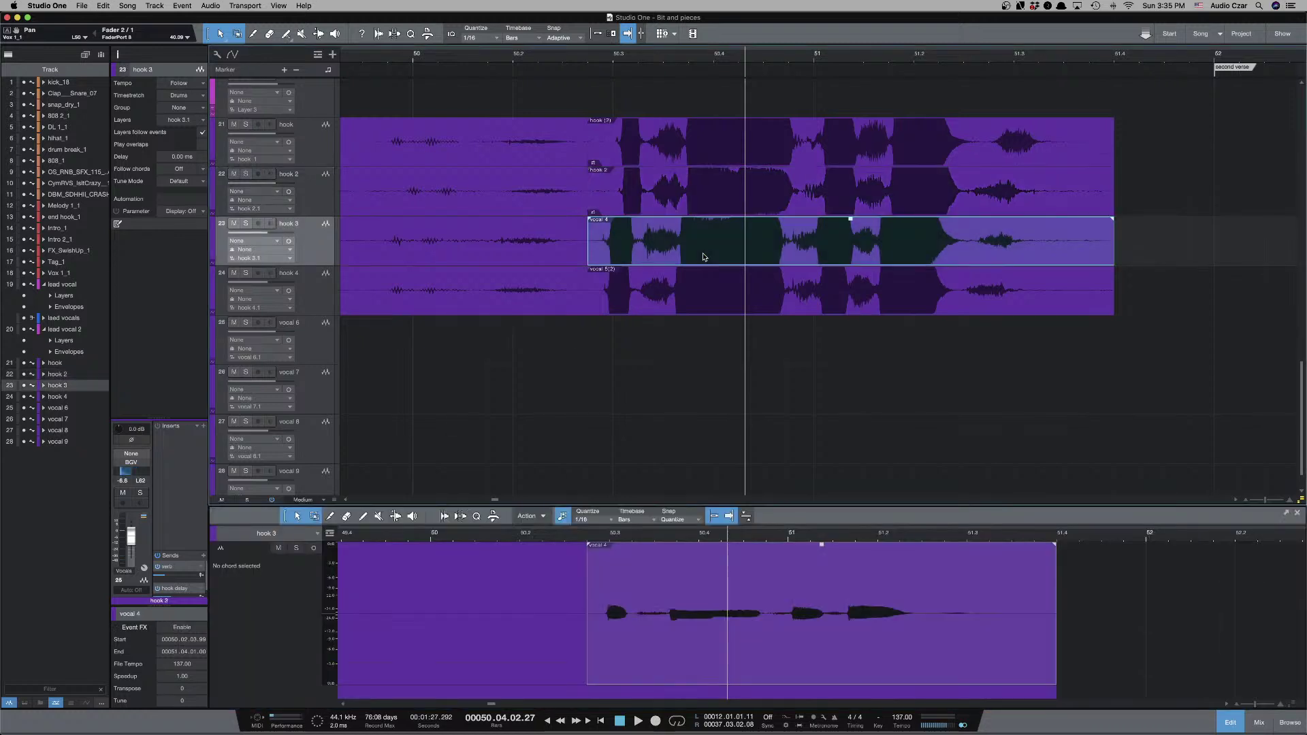
pyautogui.press('super+m')
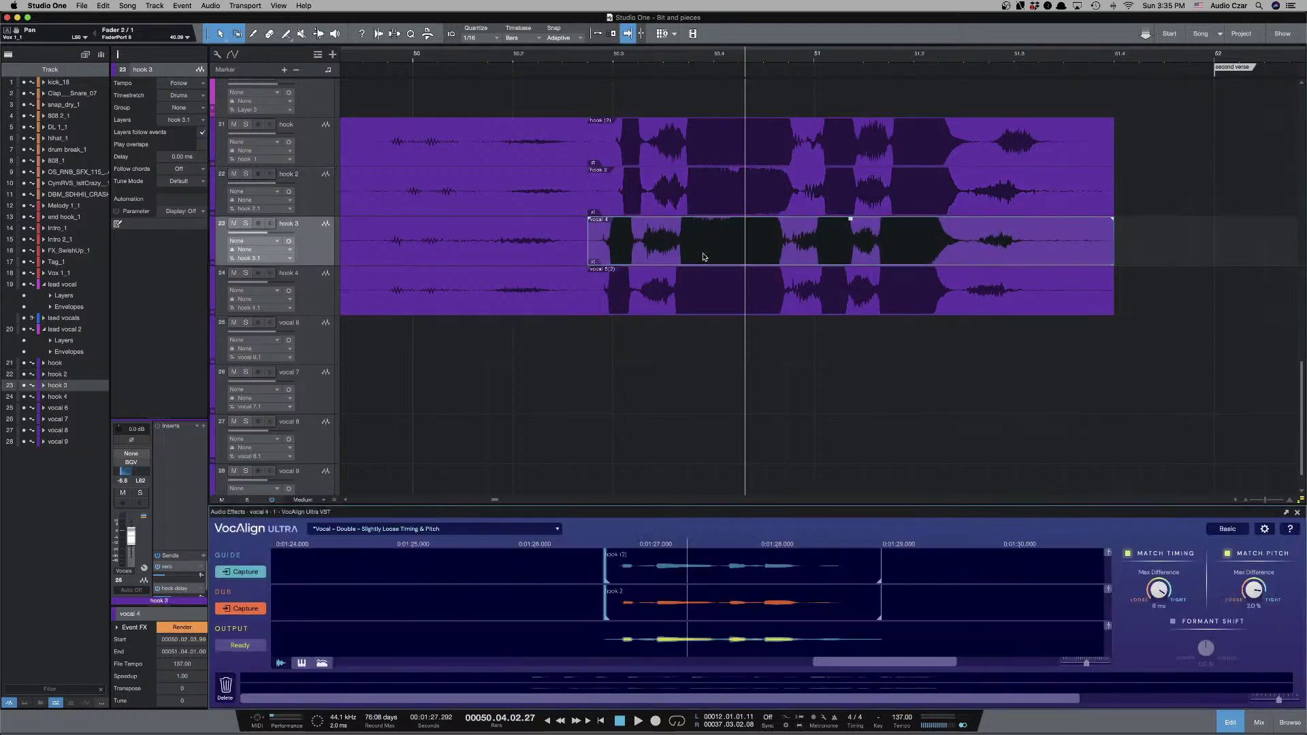
pyautogui.click(247, 611)
pyautogui.click(246, 609)
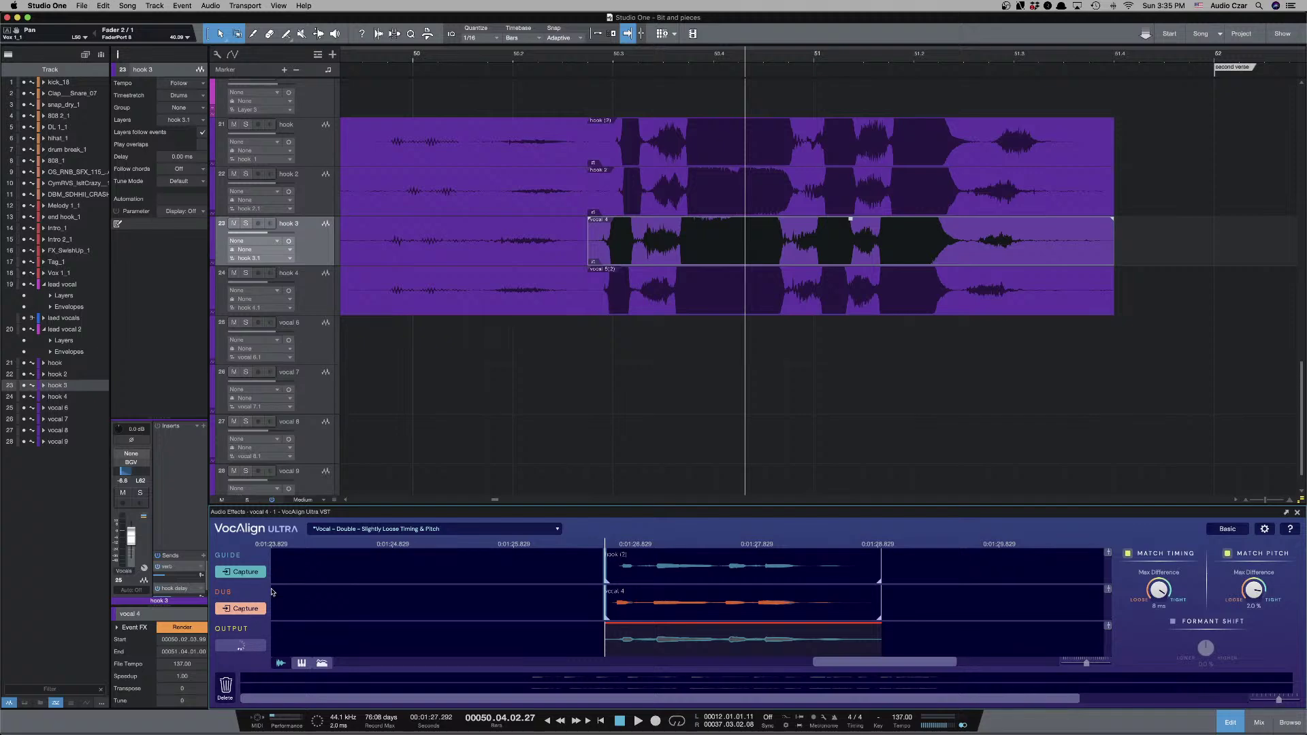
# Apply VocAlign to the hook 4 clip of the final phrase and capture it as the dub.
pyautogui.click(733, 307)
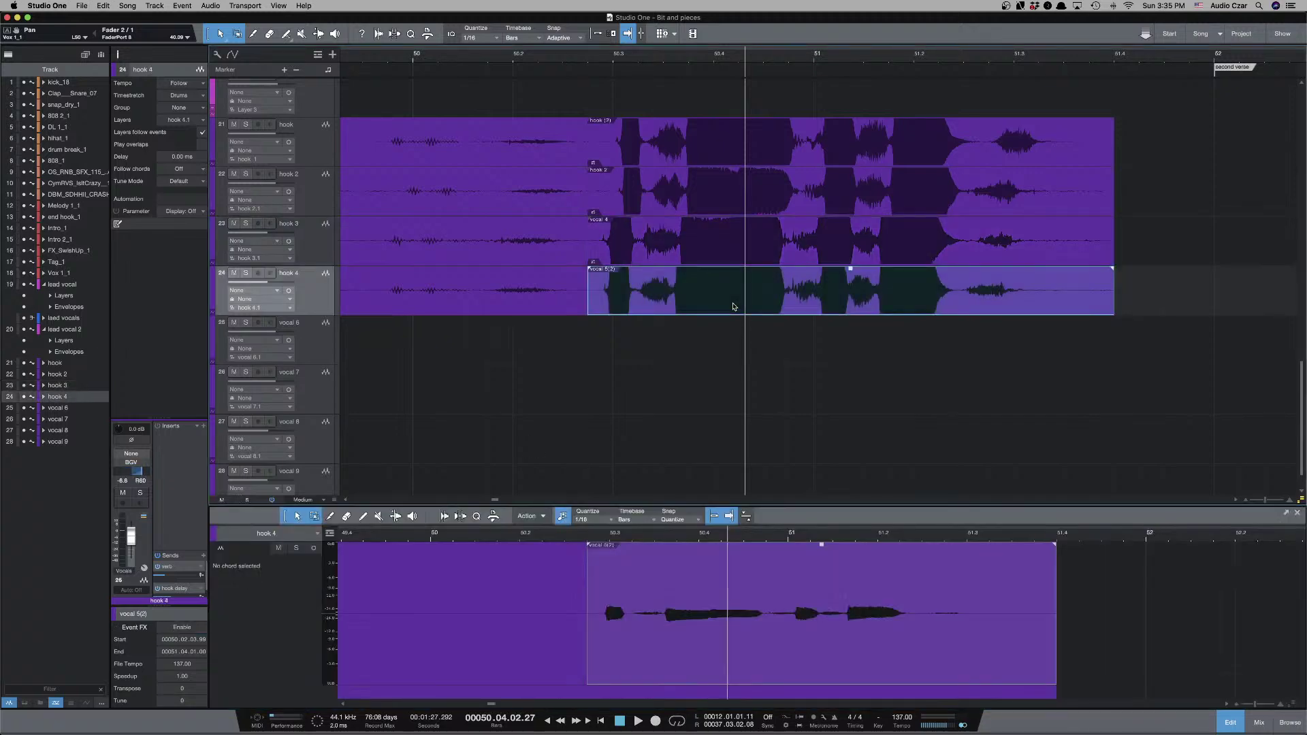
pyautogui.press('super+m')
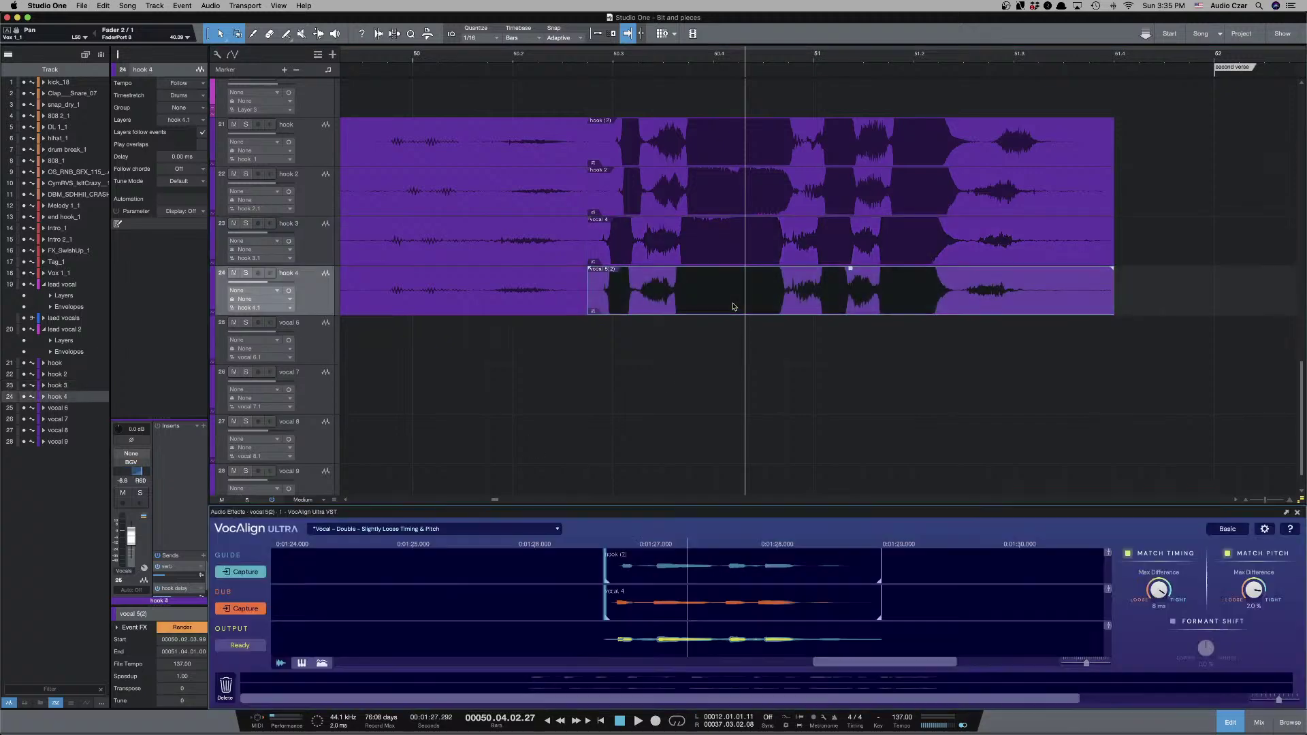
pyautogui.click(246, 609)
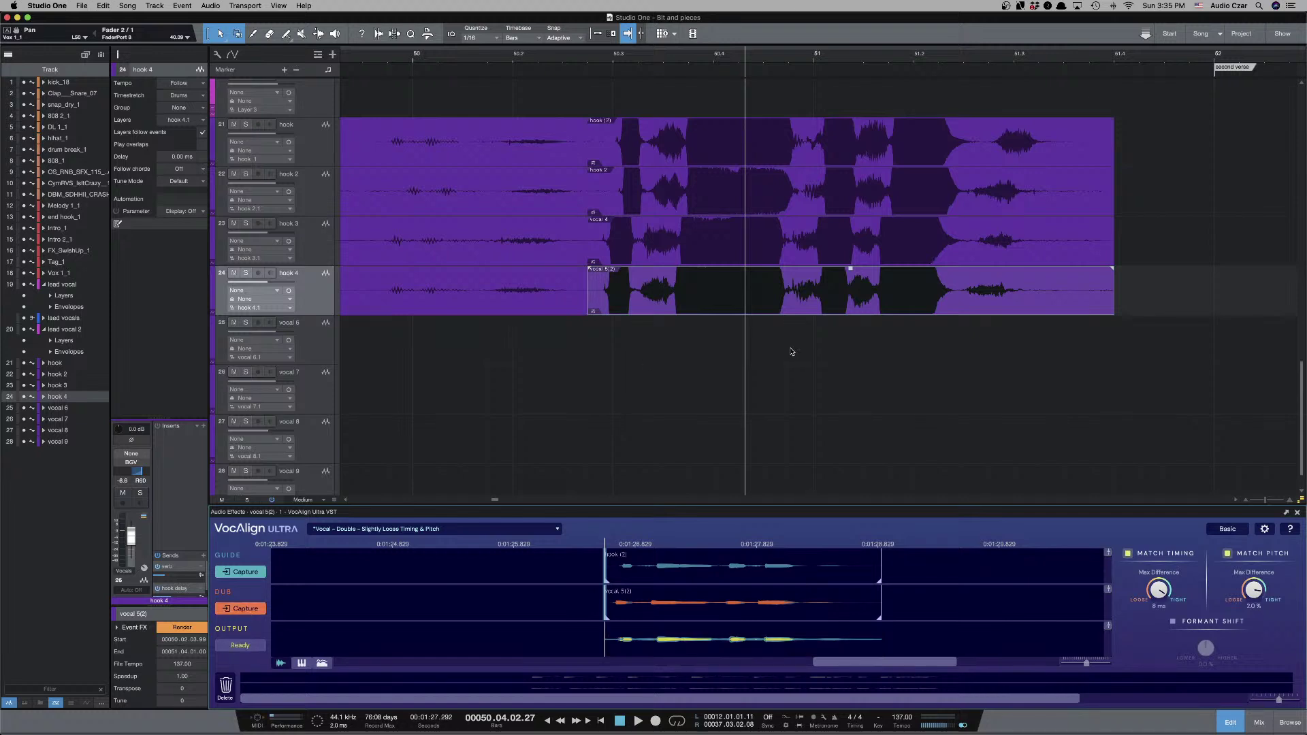
# Play the aligned final hook phrase from just before bar 50.
pyautogui.click(727, 252)
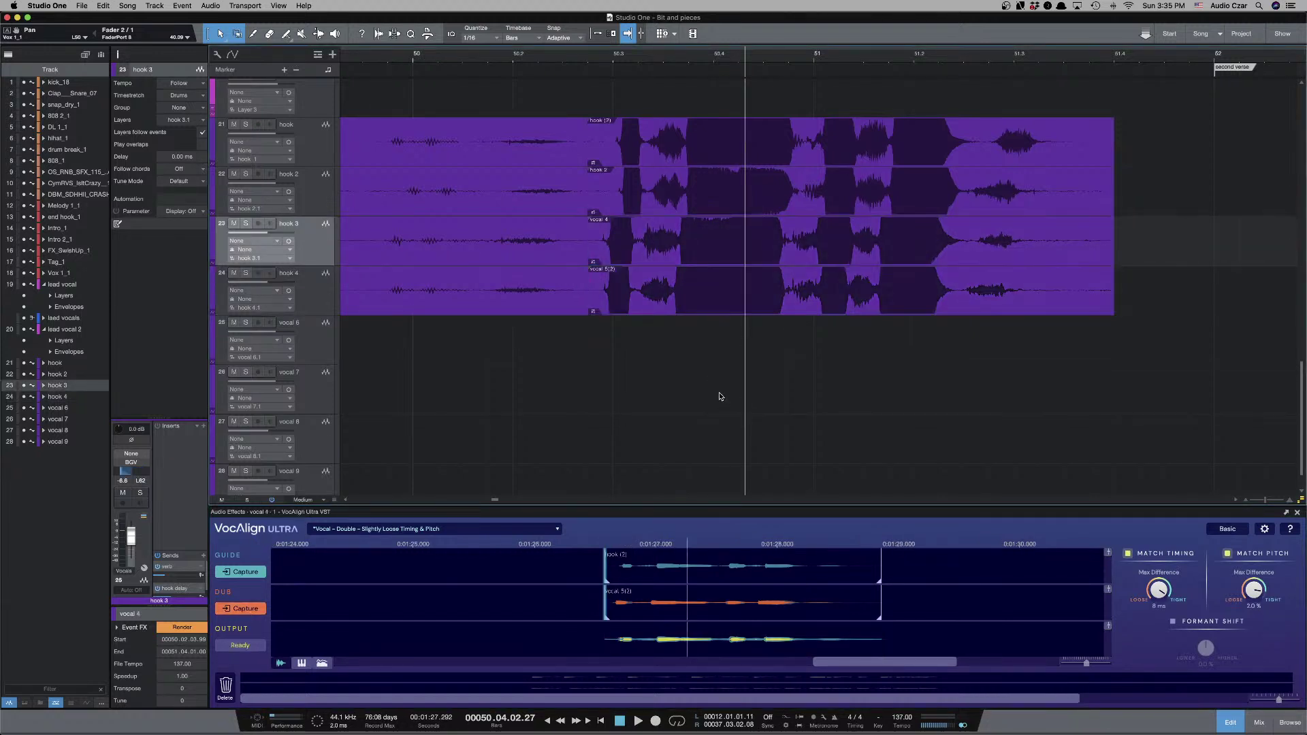
pyautogui.press('w')
pyautogui.hotkey('ctrl', 'space')
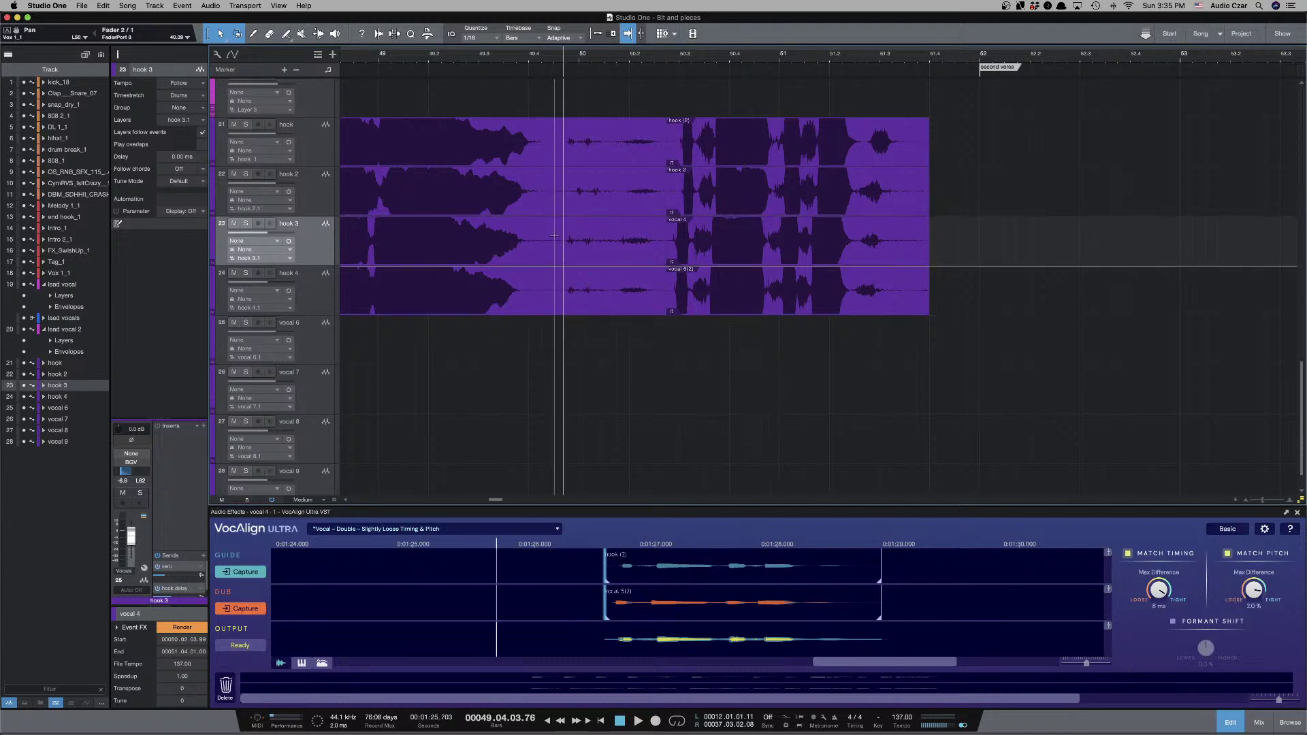
pyautogui.press('space')
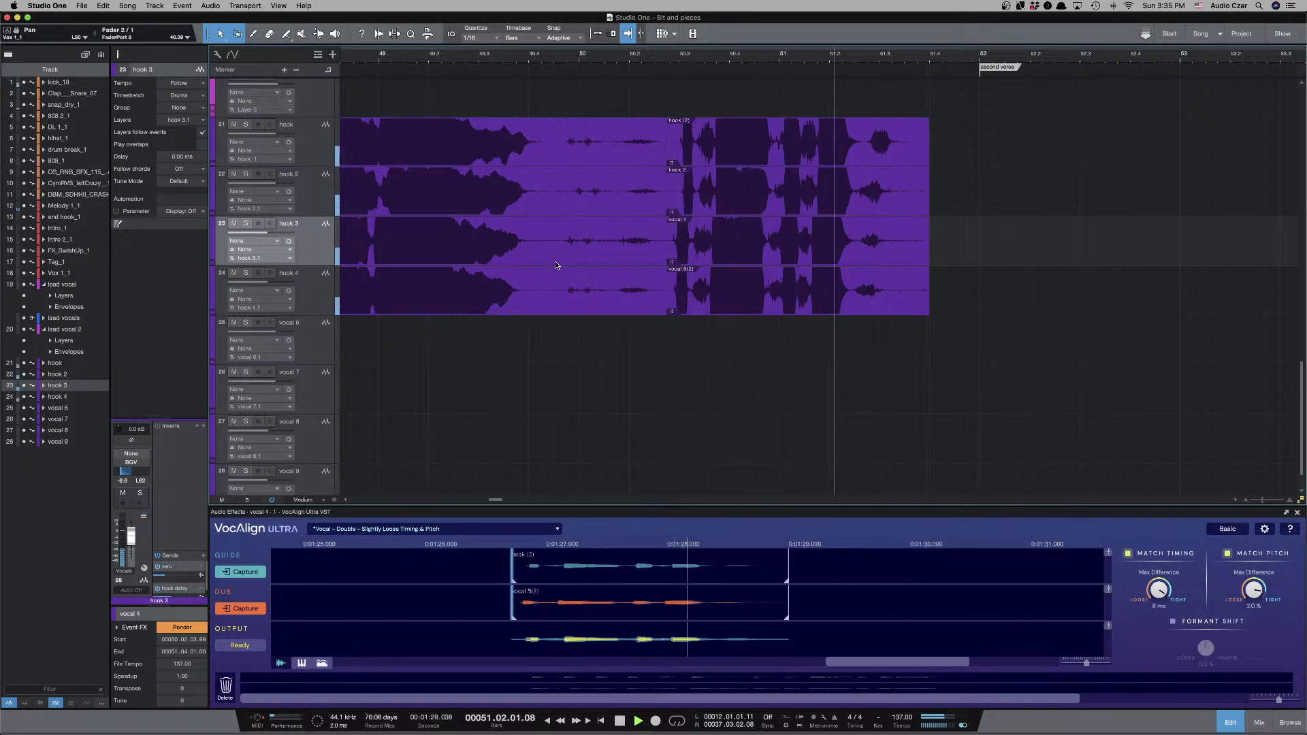
pyautogui.hotkey('ctrl', 'space')
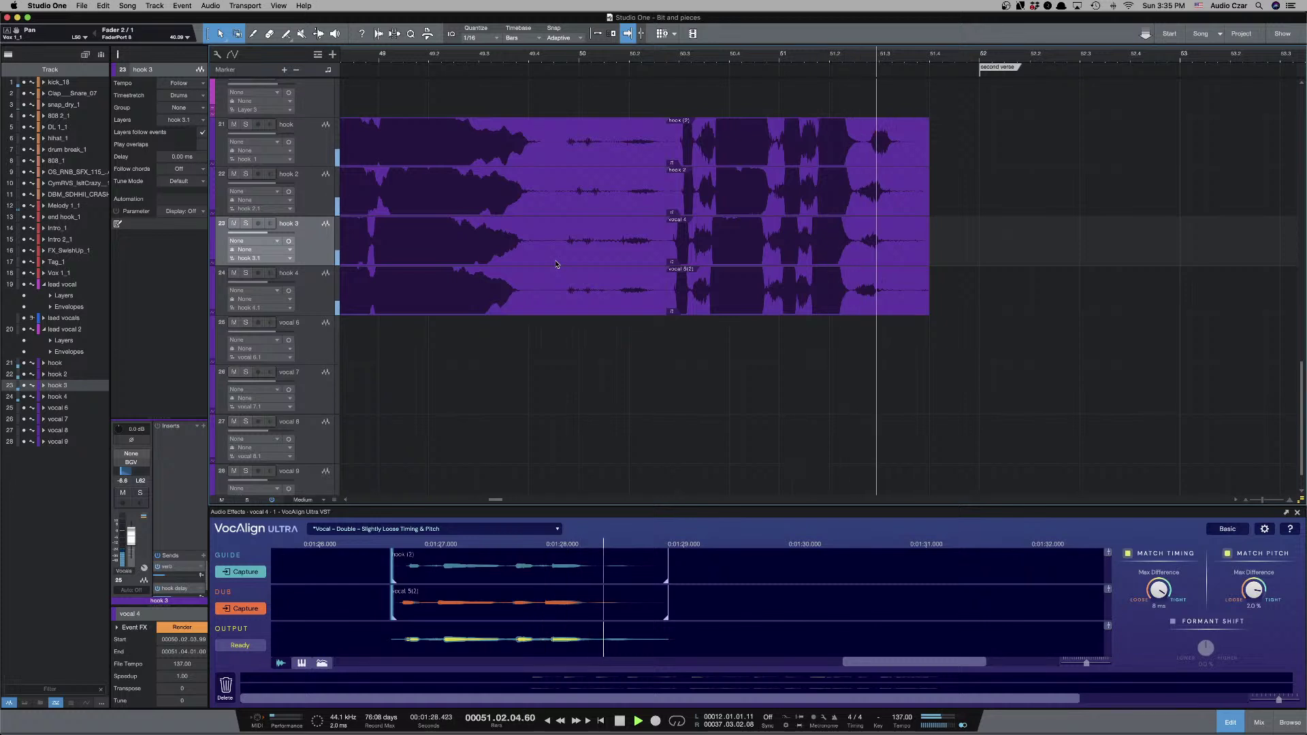
pyautogui.press('space')
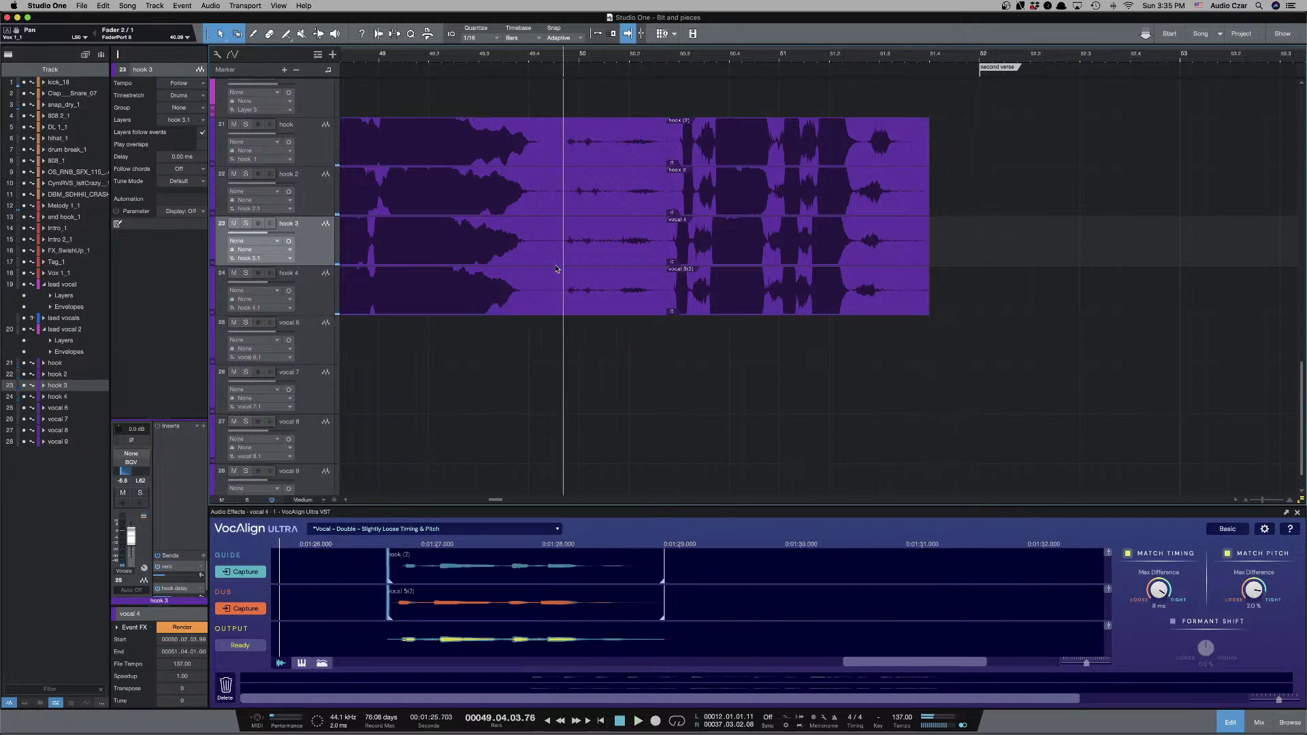
# Bounce the main hook, hook 2, hook 3 and hook 4 clips of the final phrase to new audio.
pyautogui.press('e')
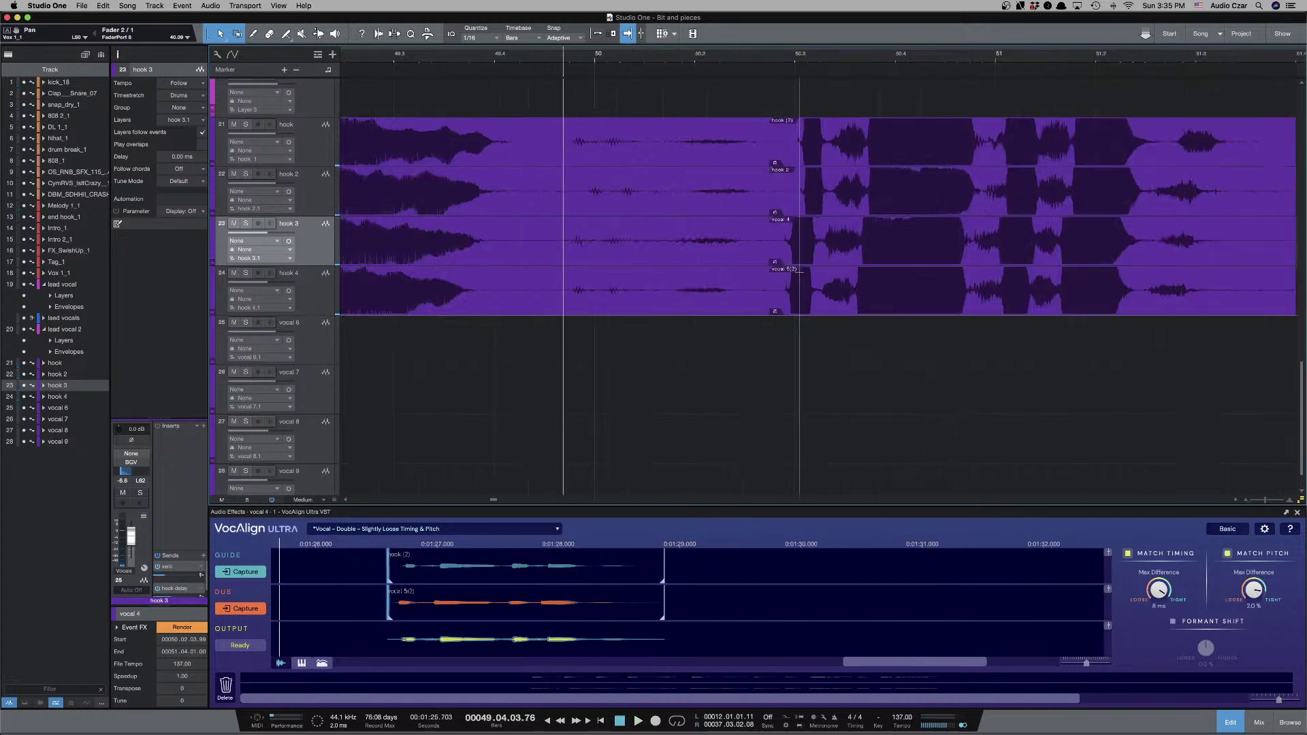
pyautogui.hscroll(3, 820, 173)
pyautogui.click(815, 160)
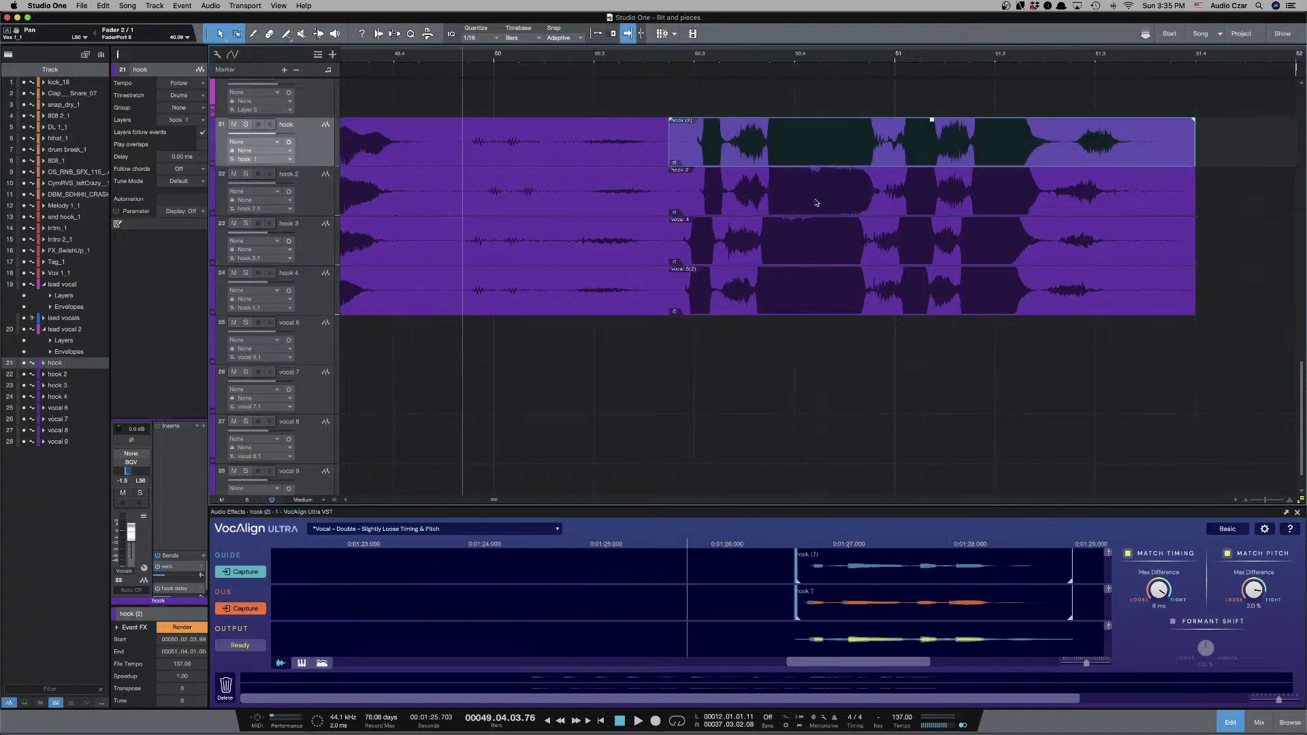
pyautogui.keyDown('shift'); pyautogui.click(815, 206); pyautogui.keyUp('shift')
pyautogui.keyDown('shift'); pyautogui.click(823, 258); pyautogui.keyUp('shift')
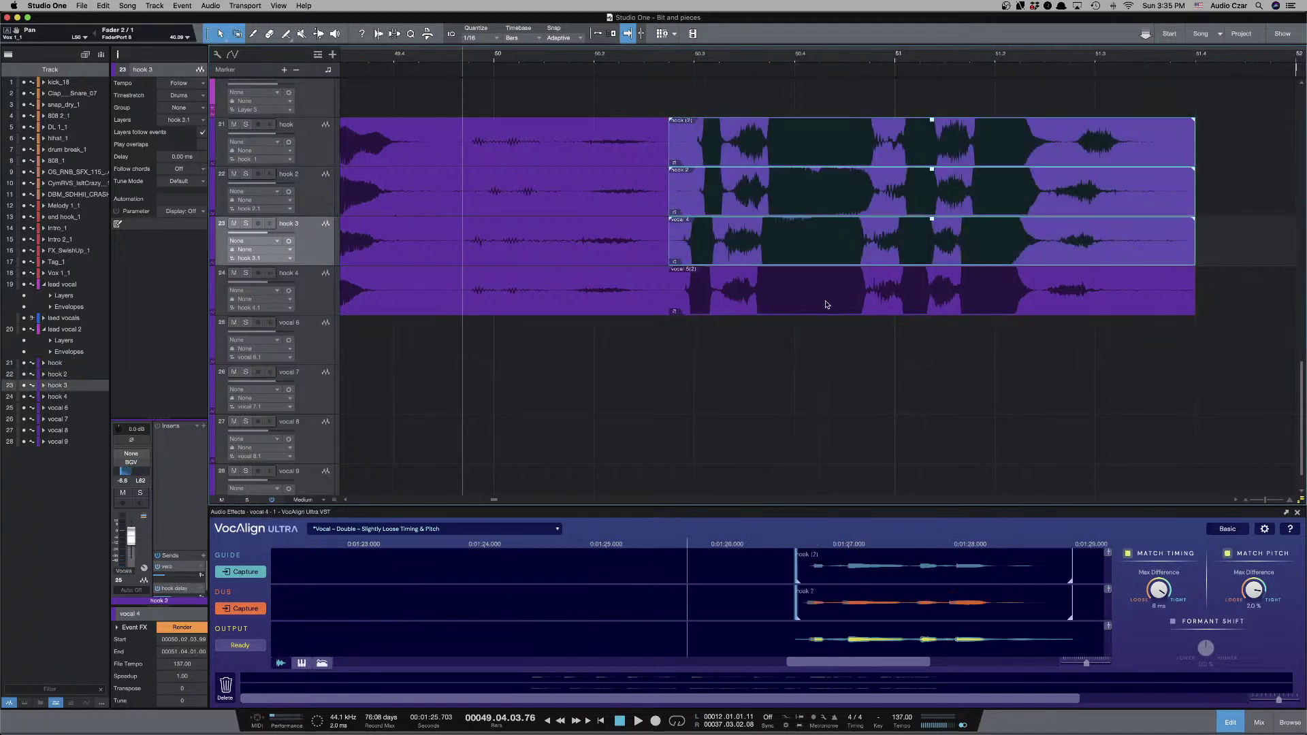
pyautogui.keyDown('shift'); pyautogui.click(826, 307); pyautogui.keyUp('shift')
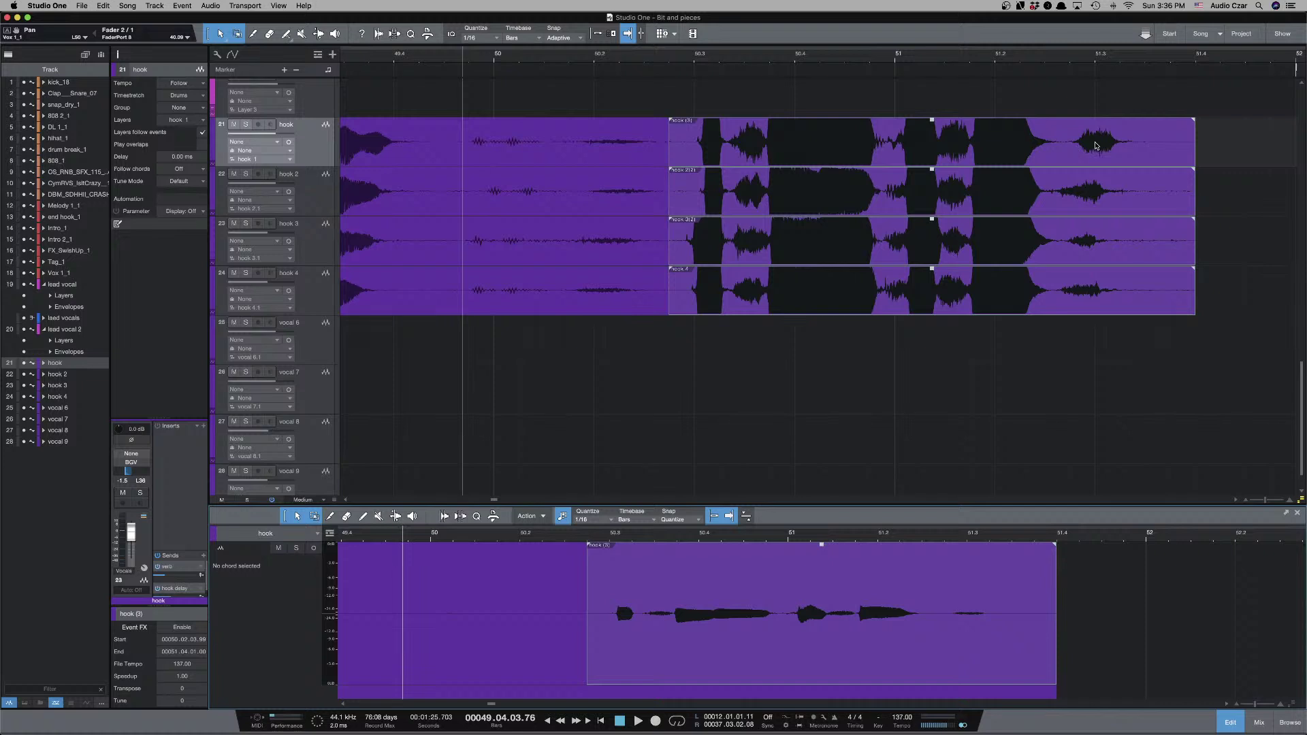
# Play the stacked hook clips of the last two phrases from around bar 48.
pyautogui.press('w')
pyautogui.click(993, 393)
pyautogui.press('w')
pyautogui.press('w')
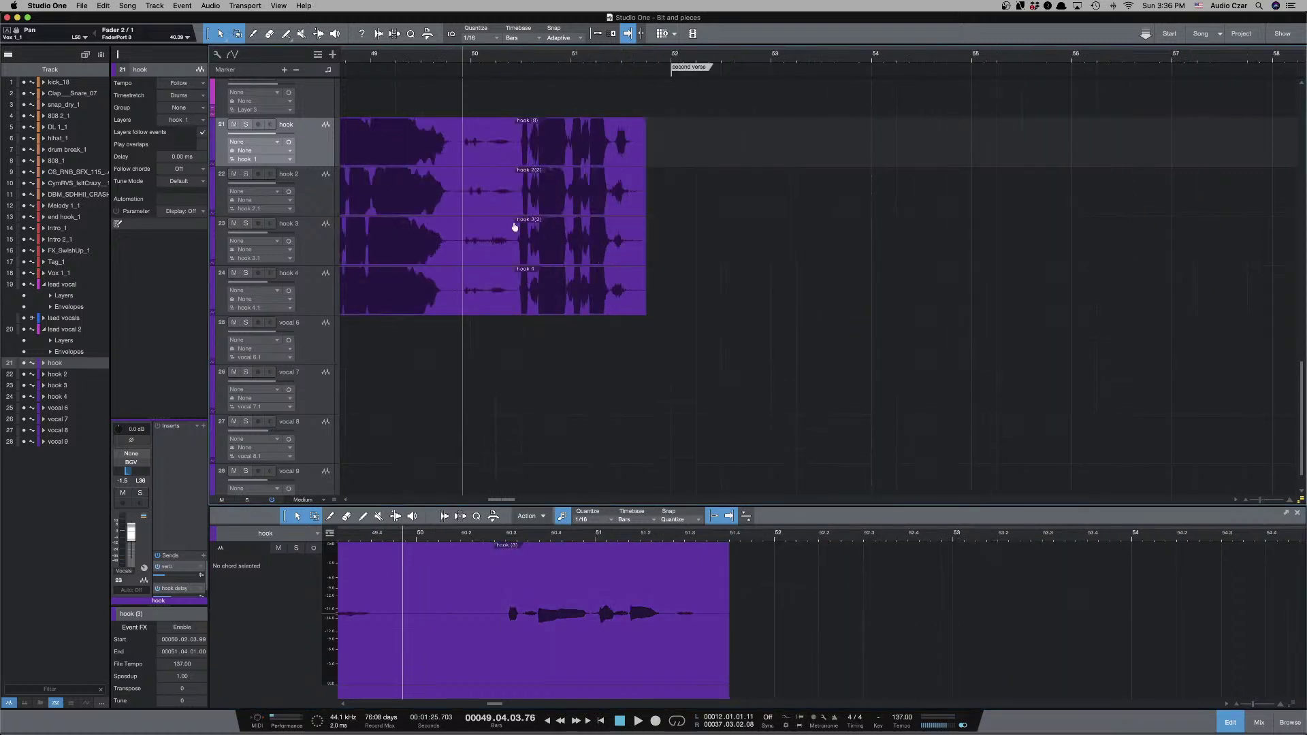
pyautogui.hscroll(-4, 488, 246)
pyautogui.press('space')
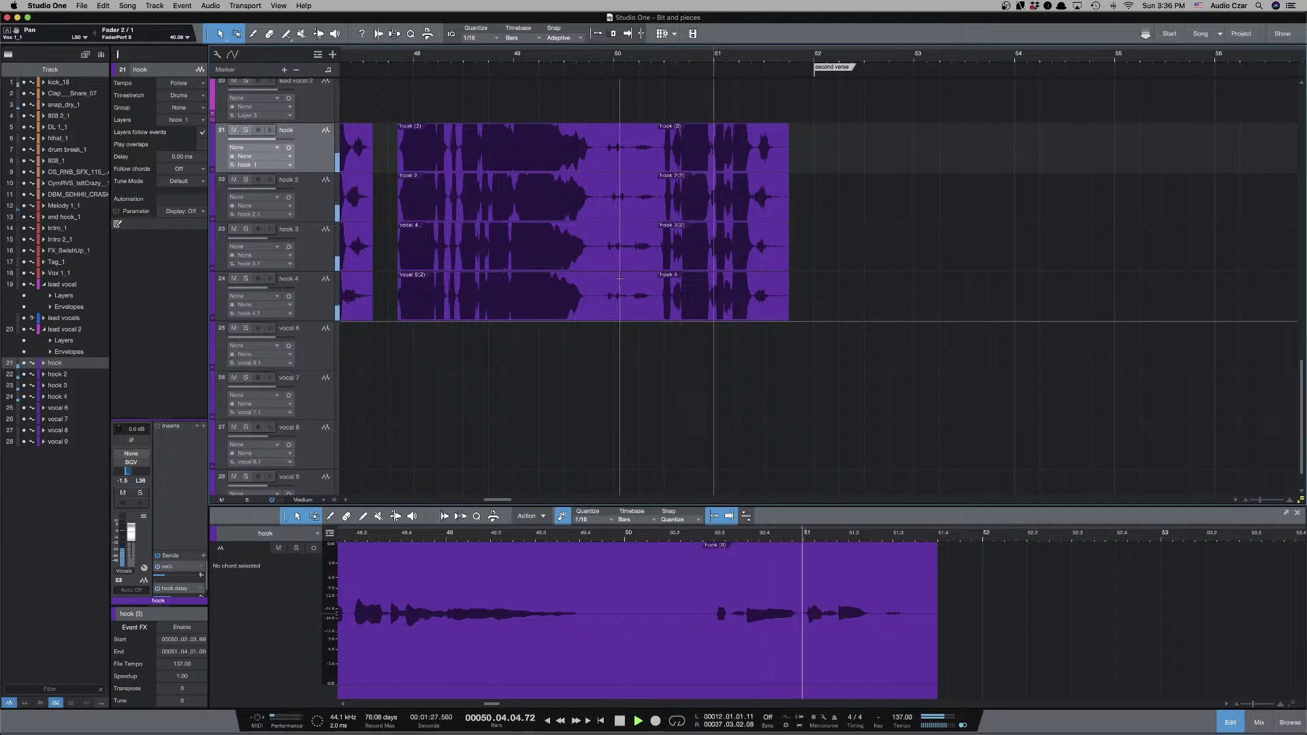
pyautogui.press('space')
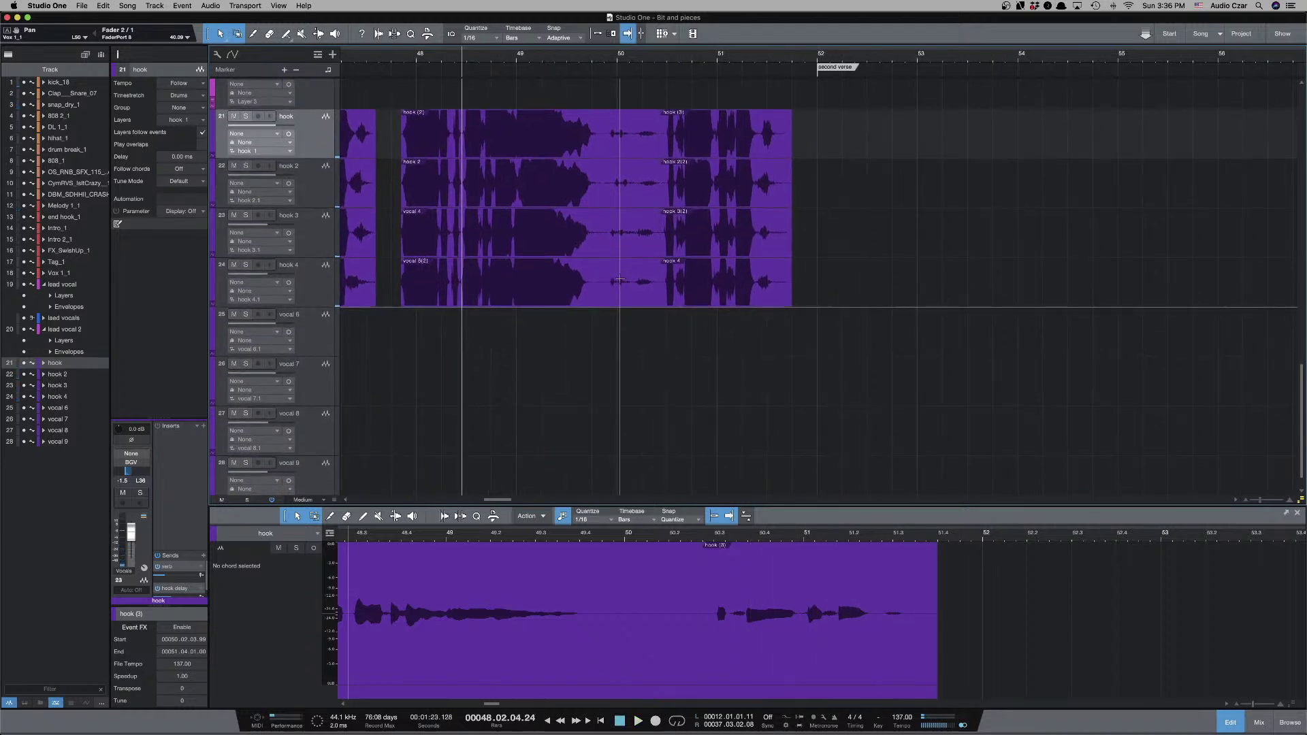
# Show the mixer and set the BGV bus volume to -2.0 dB.
pyautogui.hscroll(-5, 602, 320)
pyautogui.press('w')
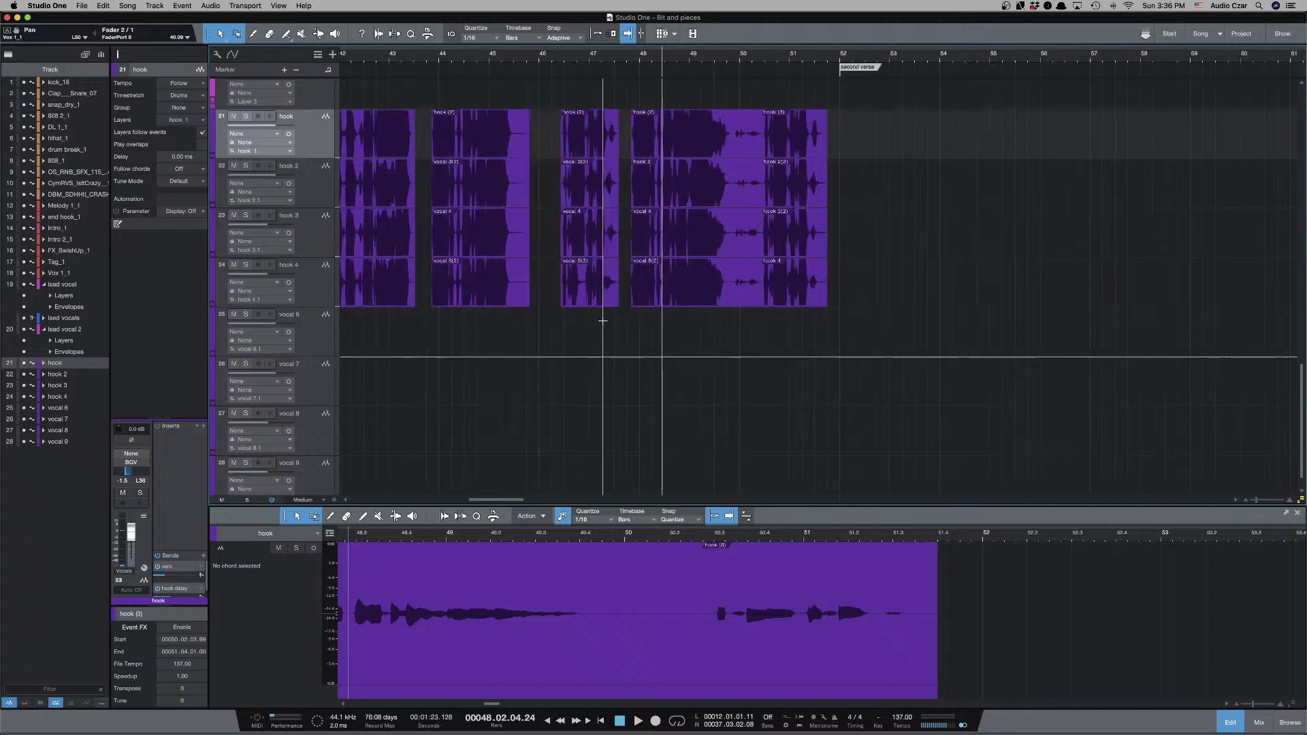
pyautogui.hotkey('shift', 'w')
pyautogui.hotkey('shift', 'w')
pyautogui.press('w')
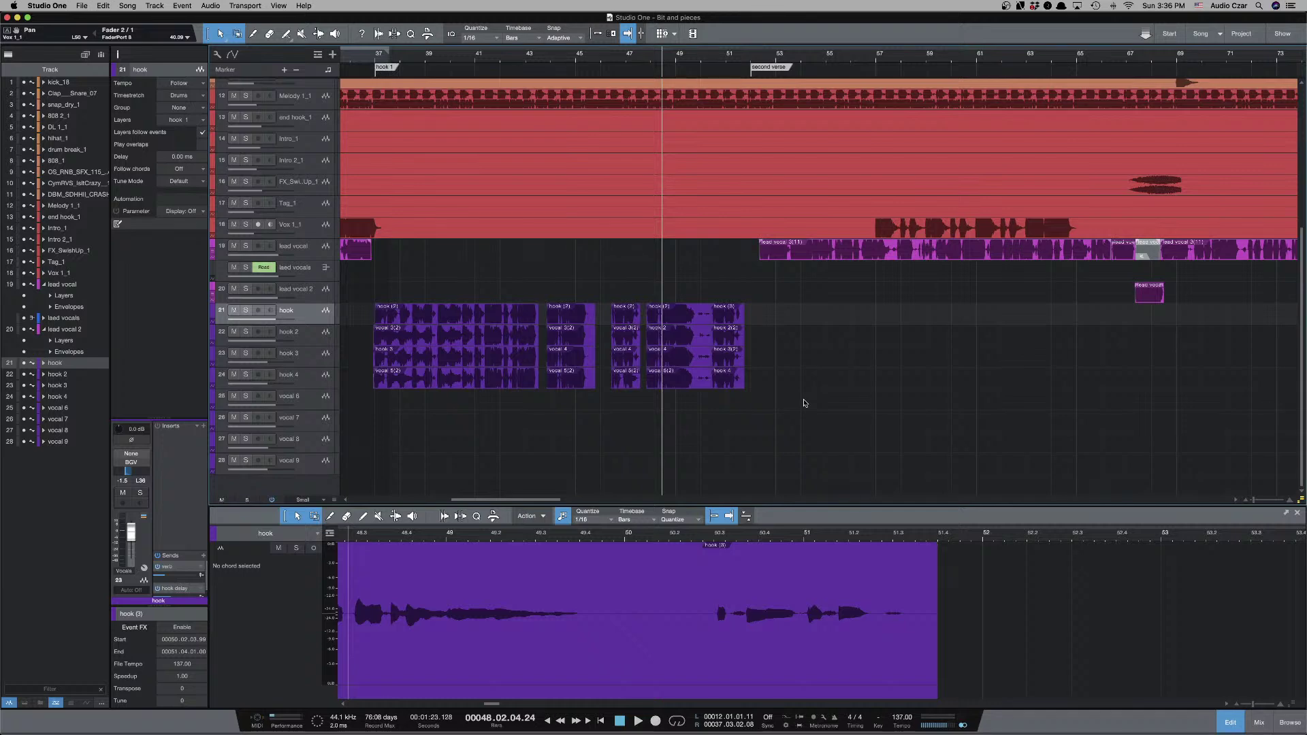
pyautogui.press('F3')
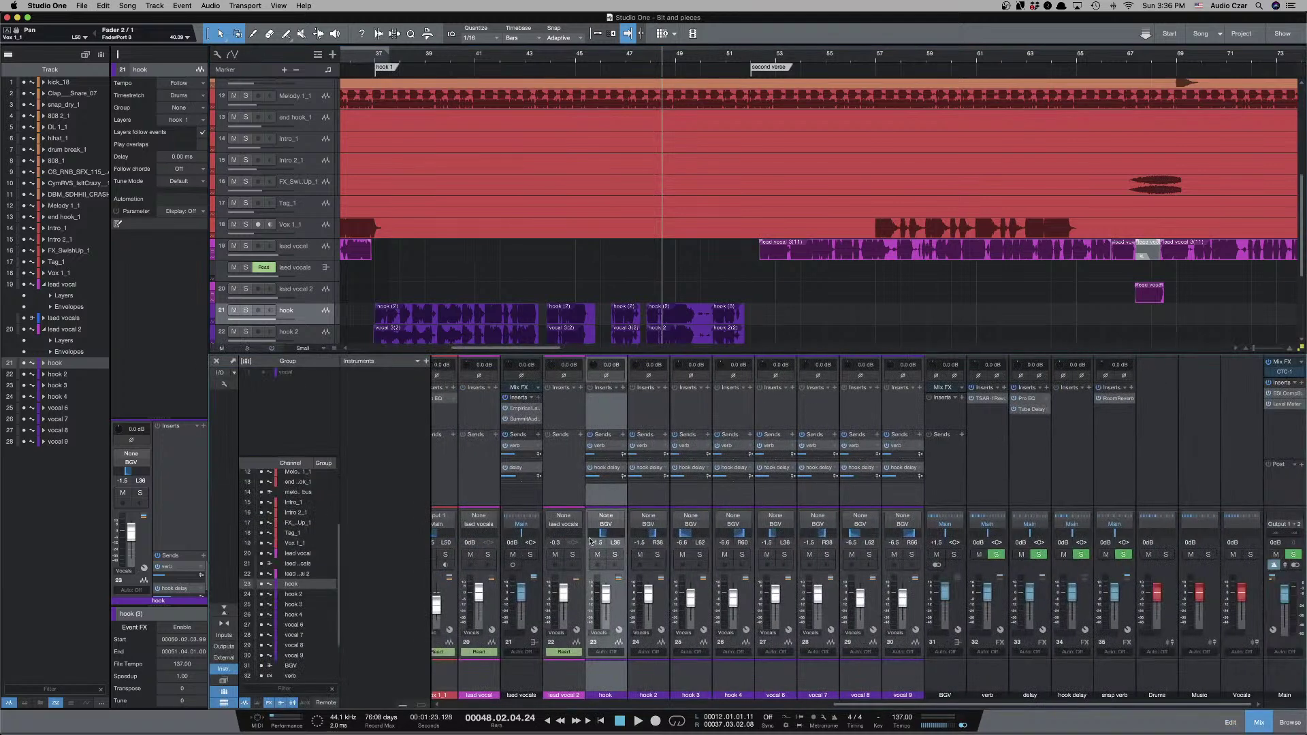
pyautogui.keyDown('alt'); pyautogui.click(944, 597); pyautogui.keyUp('alt')
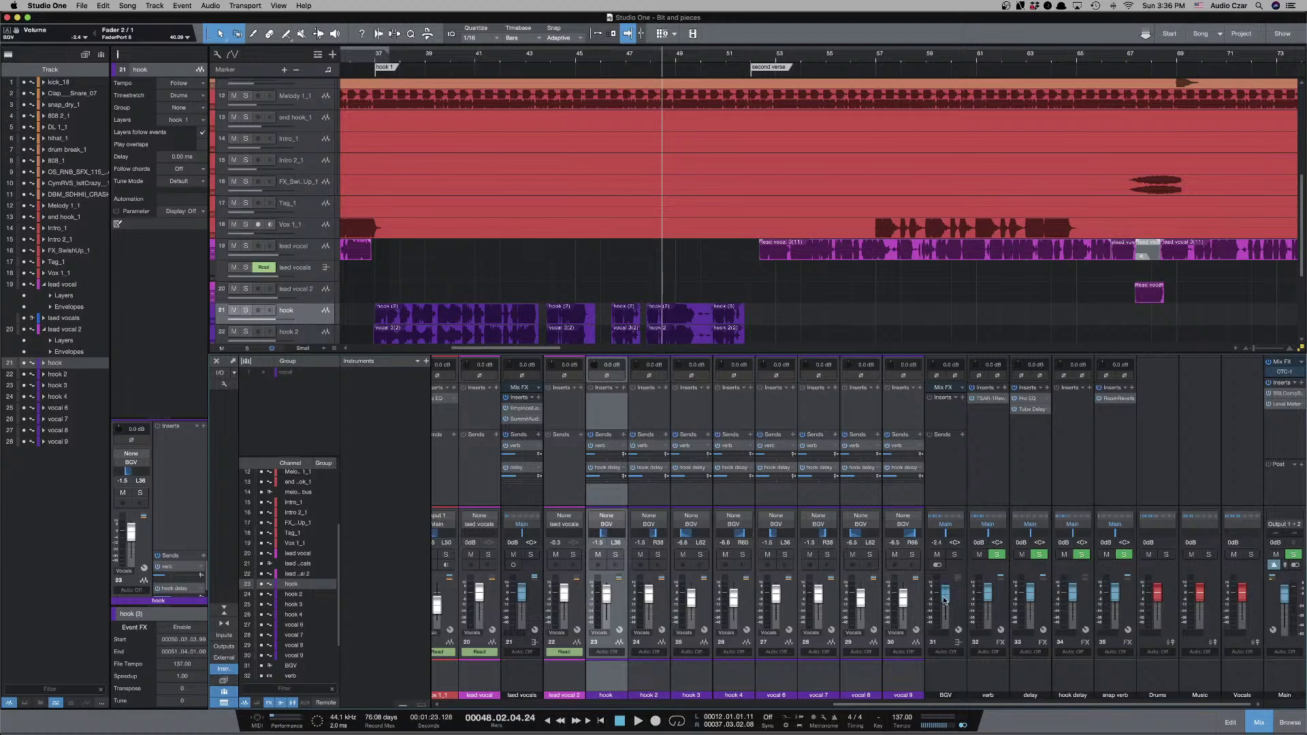
pyautogui.moveTo(945, 598); pyautogui.dragTo(945, 594)
pyautogui.click(944, 419)
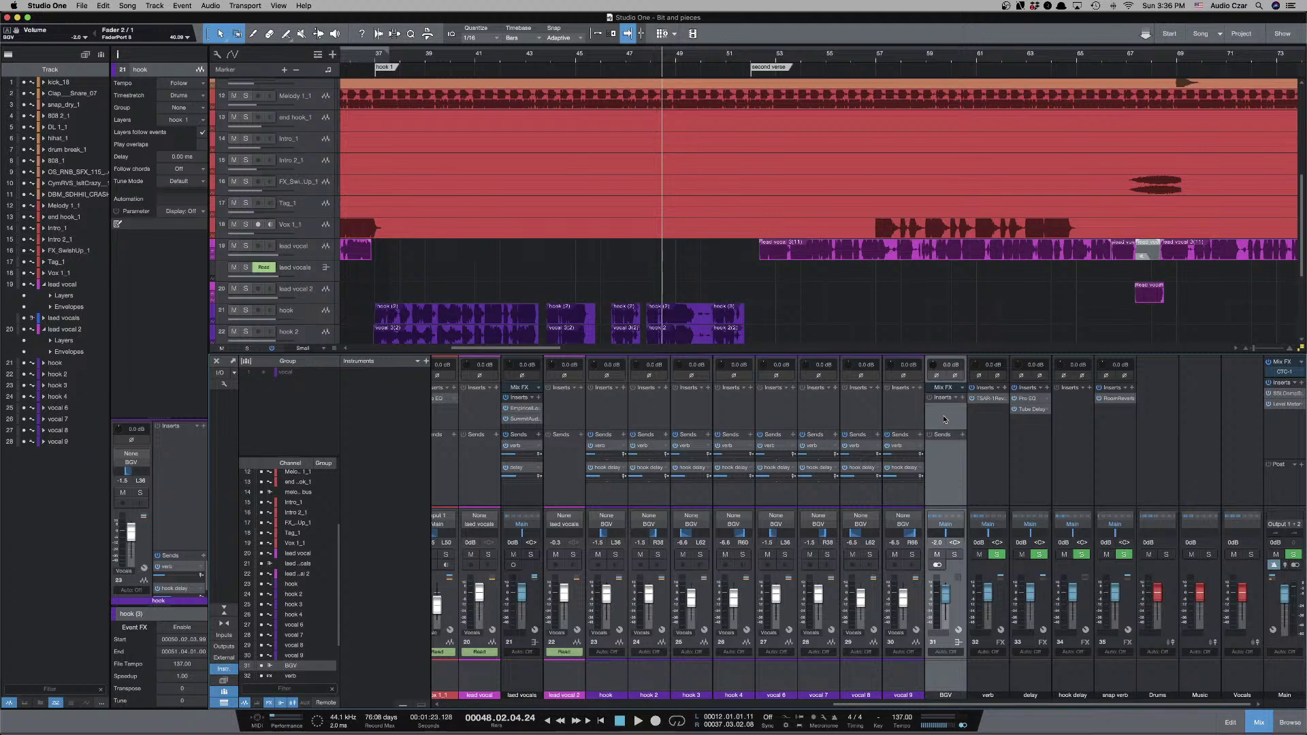
# Loop the full hook section across the clips on hook to hook 4 and play it through.
pyautogui.scroll(-5, 801, 310)
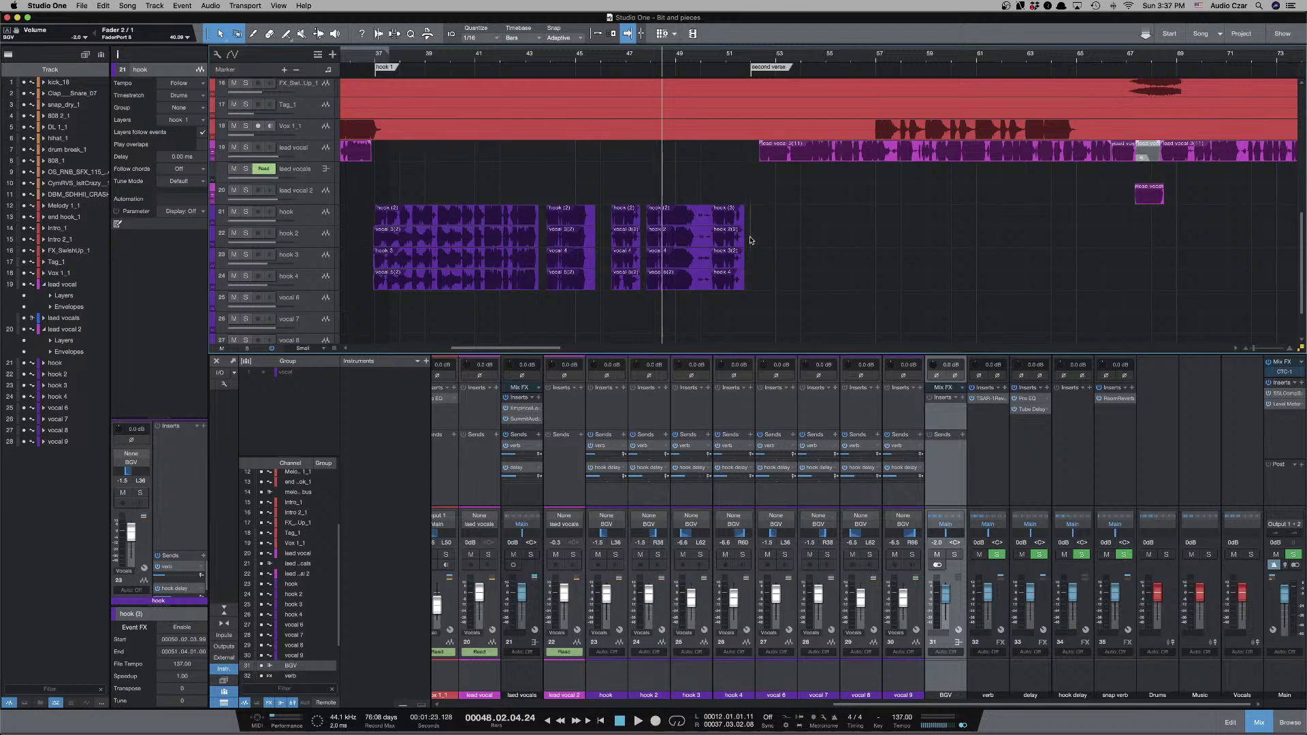
pyautogui.moveTo(751, 212); pyautogui.dragTo(371, 279)
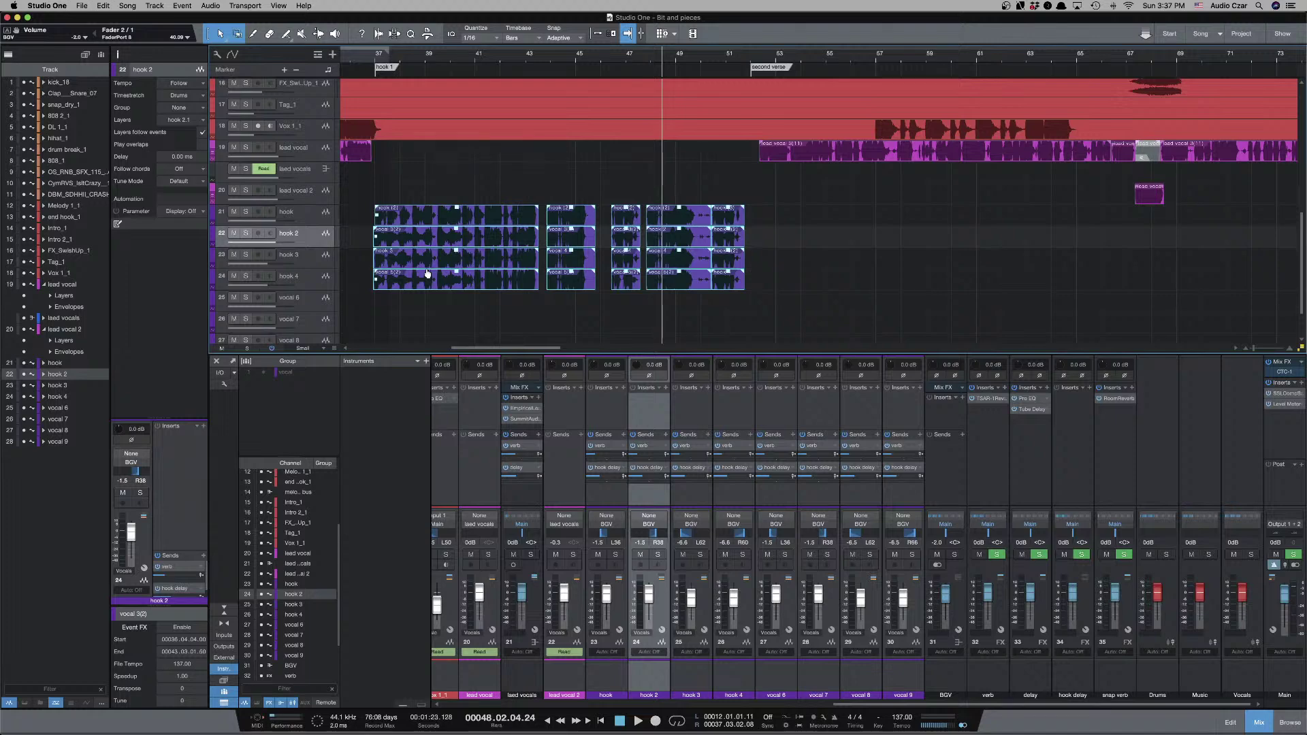
pyautogui.press('p')
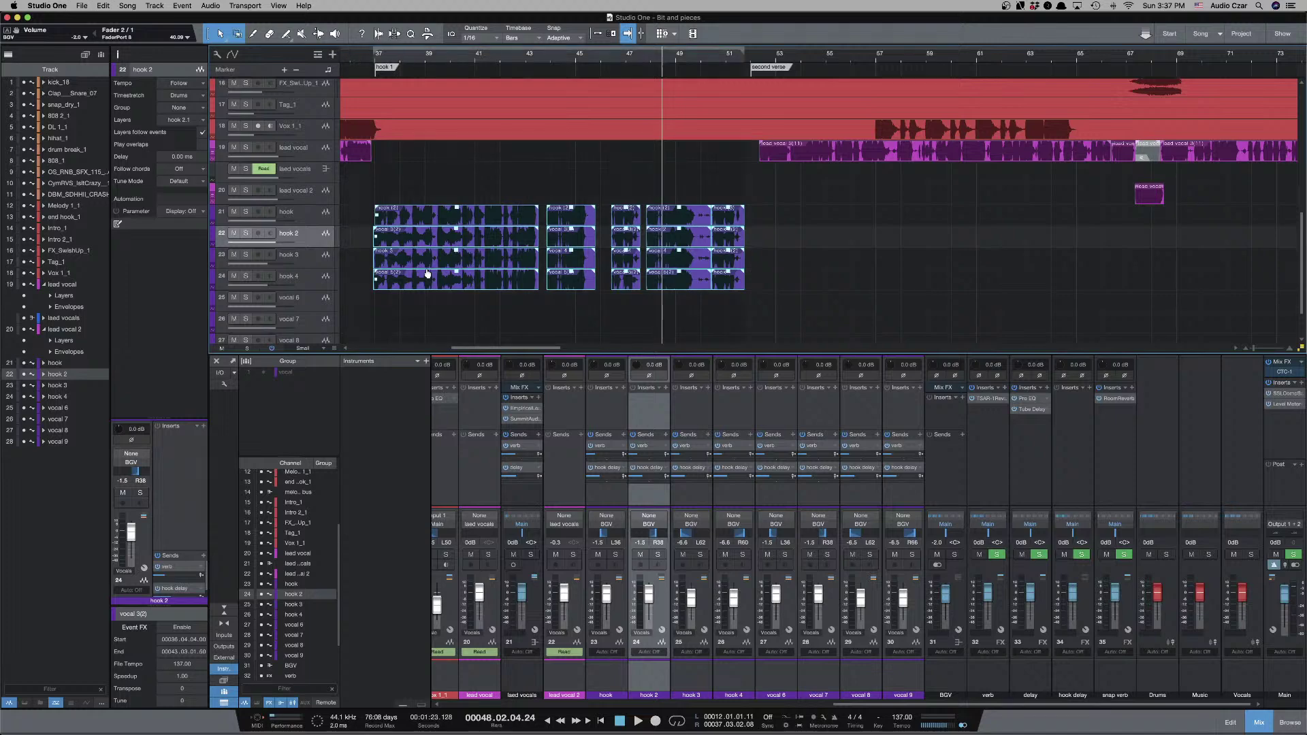
pyautogui.press('/')
pyautogui.press('space')
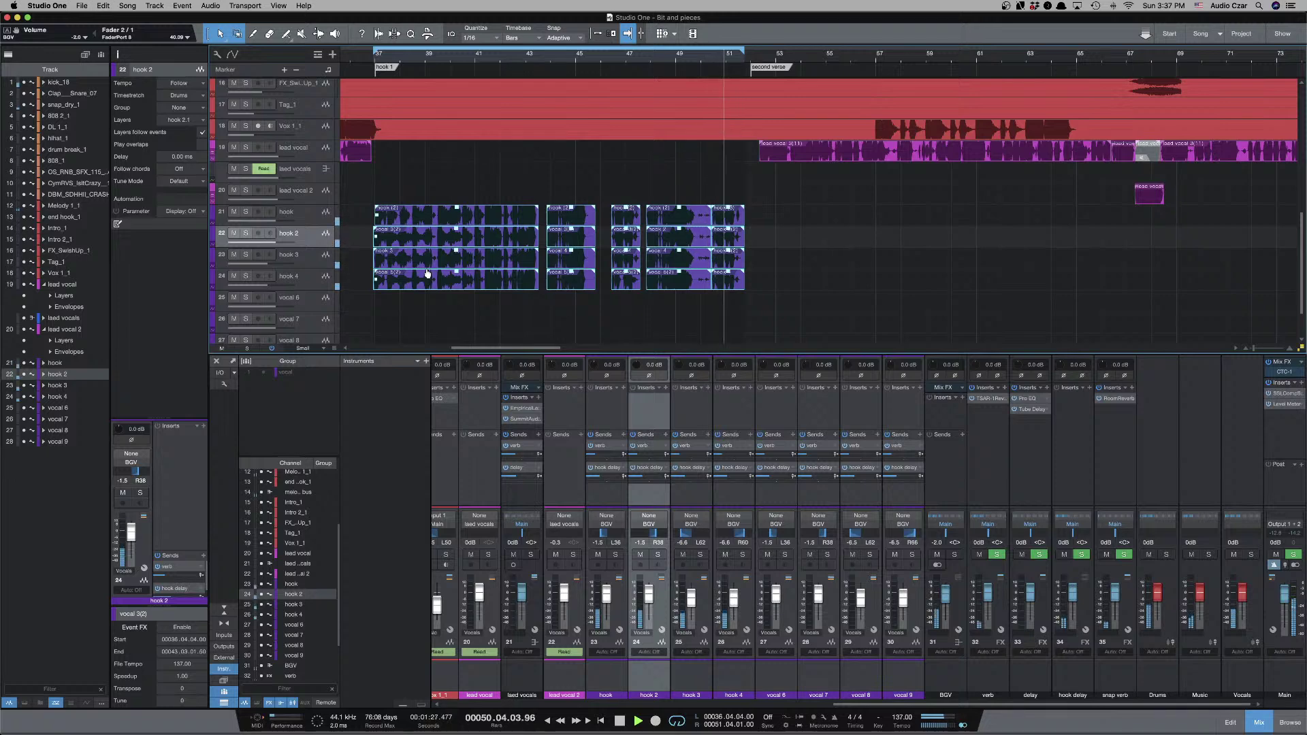
pyautogui.press('space')
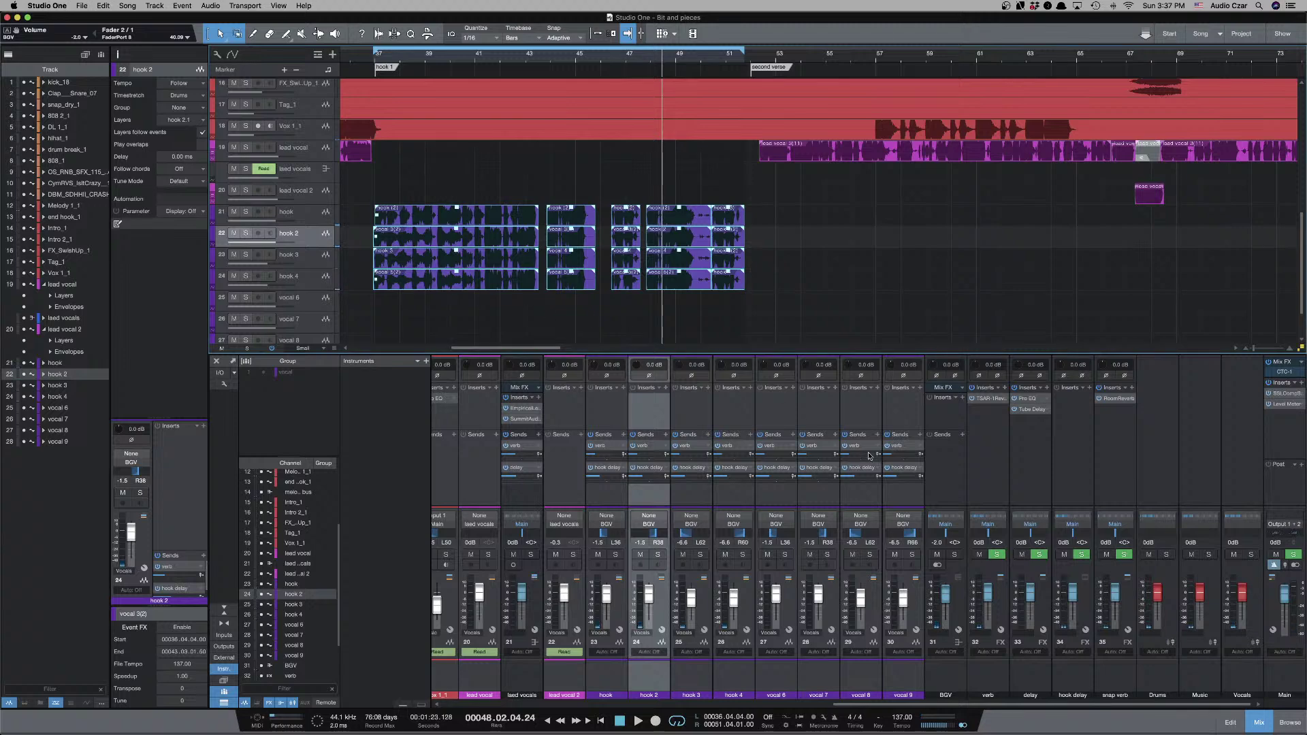
# Insert Pro EQ on the BGV bus.
pyautogui.click(957, 429)
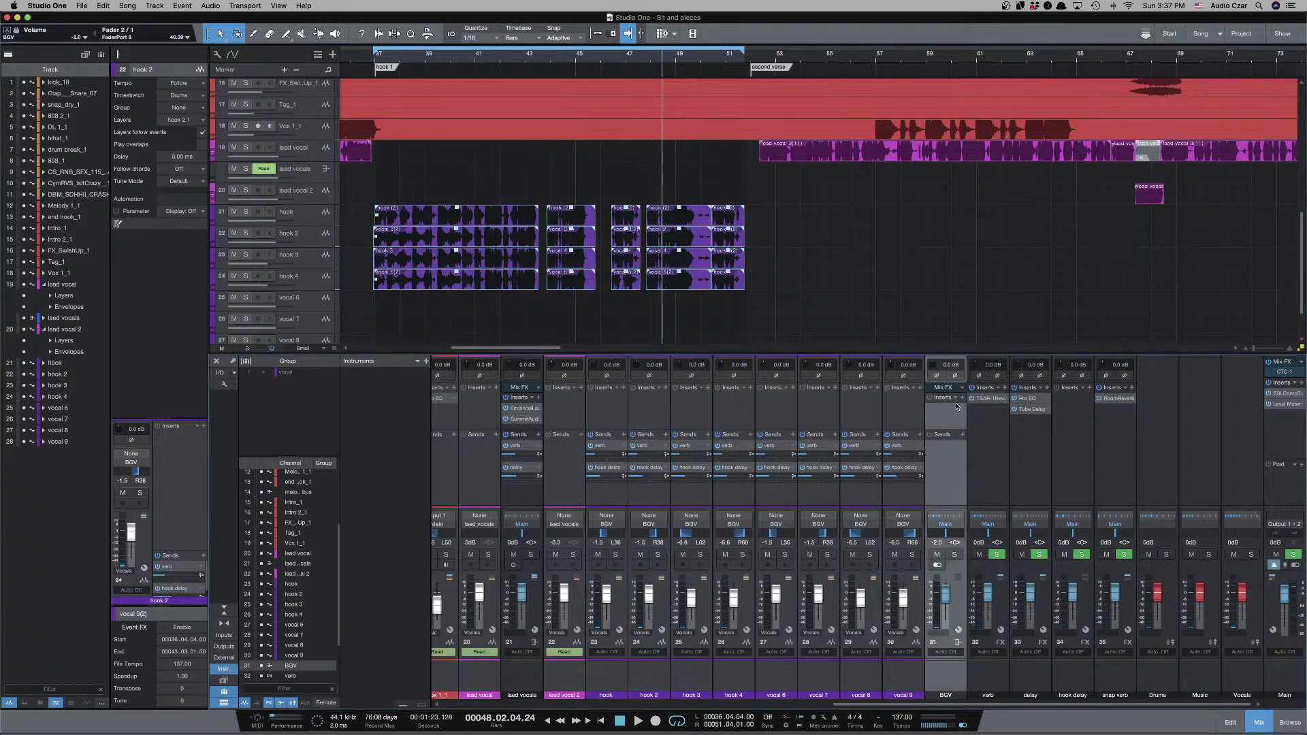
pyautogui.click(961, 398)
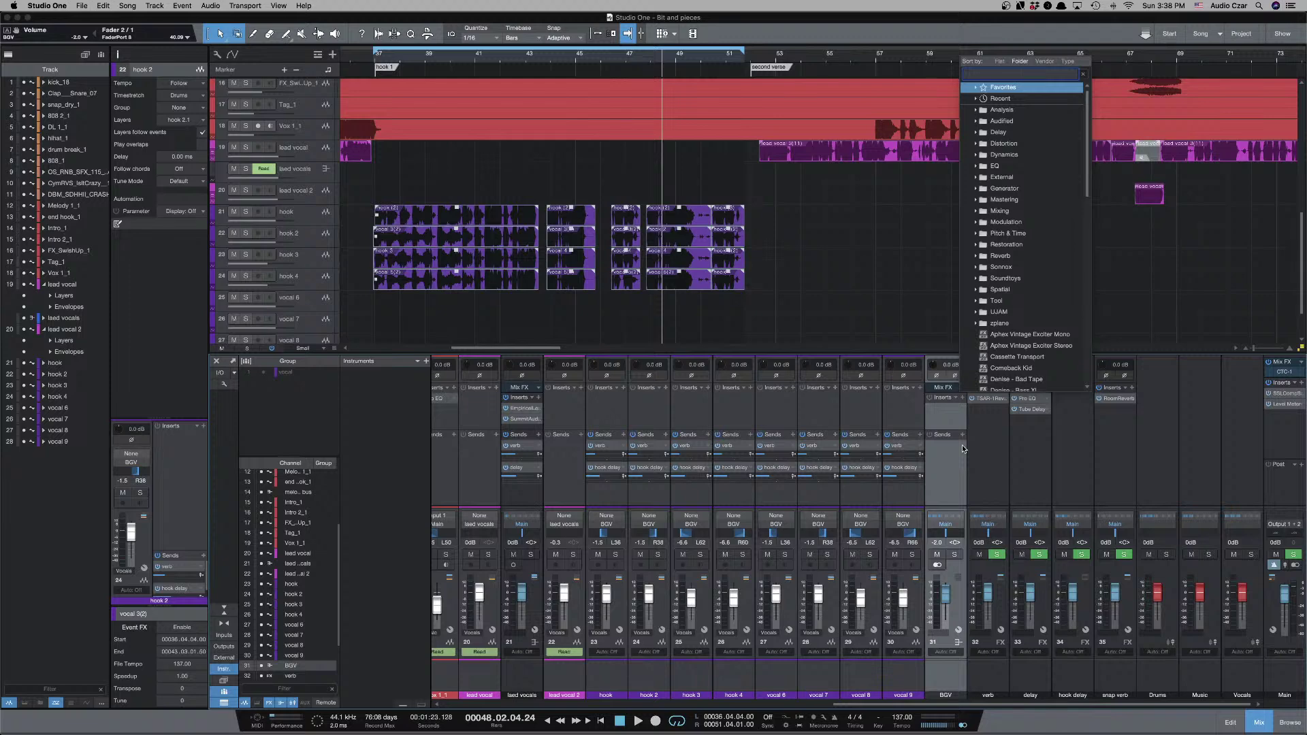
pyautogui.write('ro')
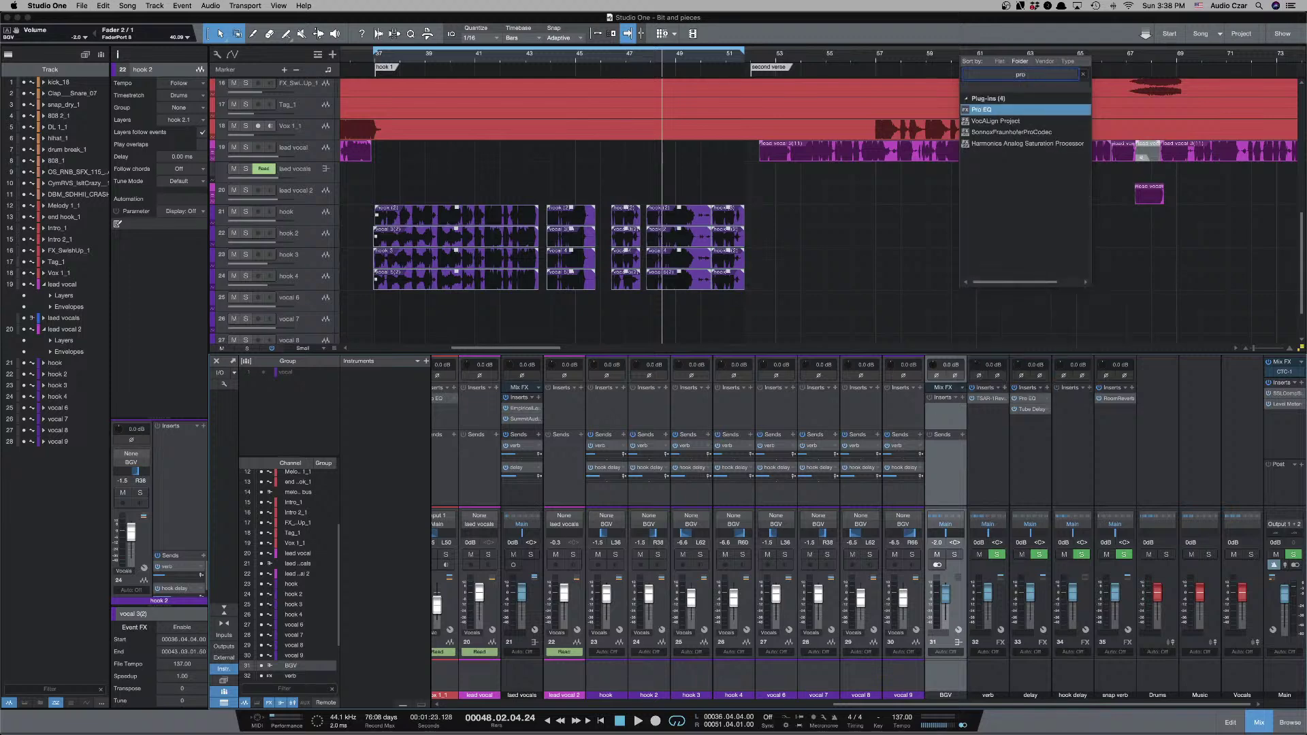
pyautogui.press('Return')
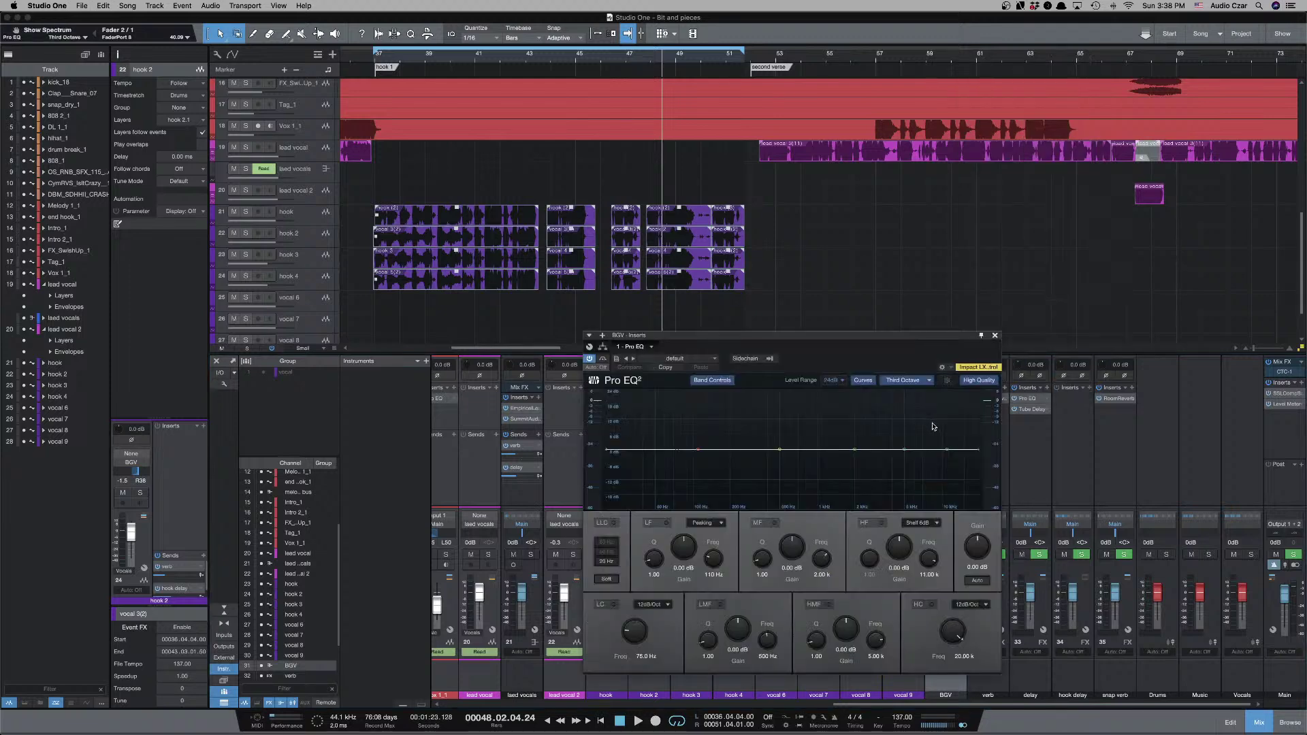
# During playback, enable the BGV Pro EQ low cut at about 106 Hz with a 24 dB/octave slope.
pyautogui.press('space')
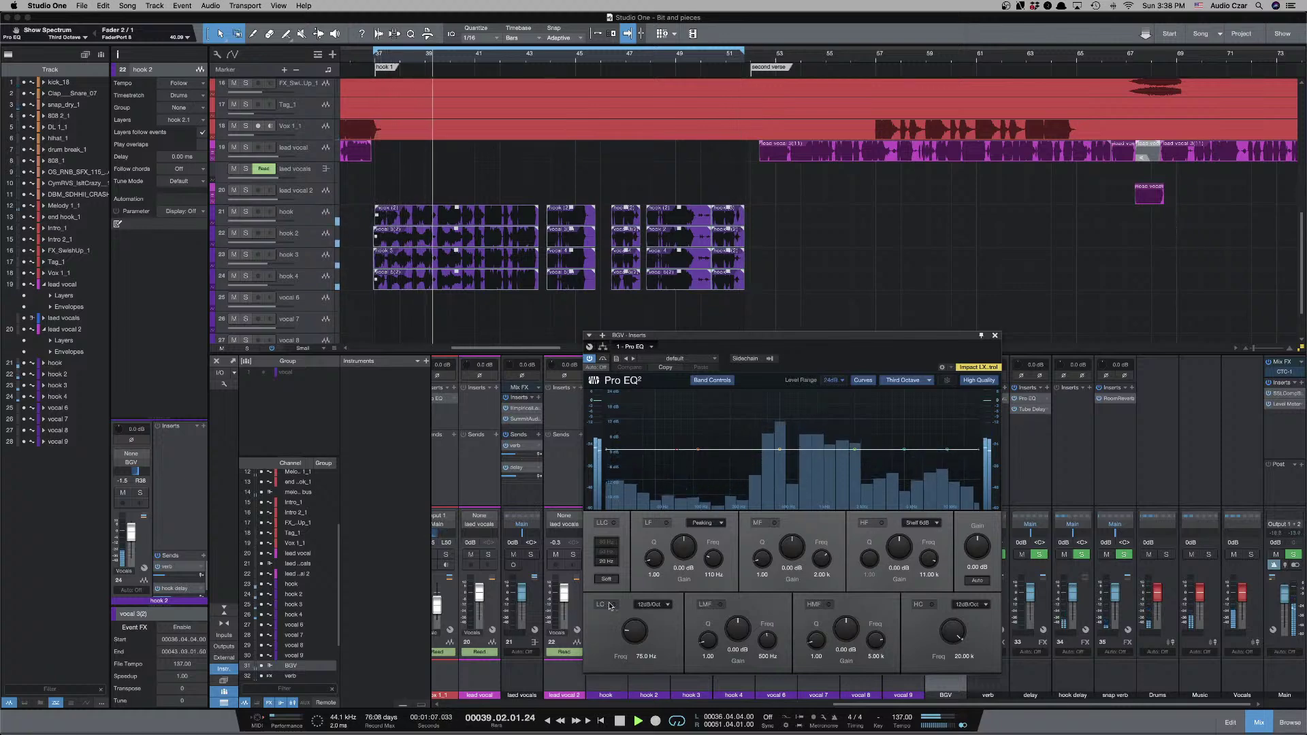
pyautogui.moveTo(634, 631)
pyautogui.mouseDown()
pyautogui.moveTo(635, 595)
pyautogui.moveTo(633, 625)
pyautogui.mouseUp()
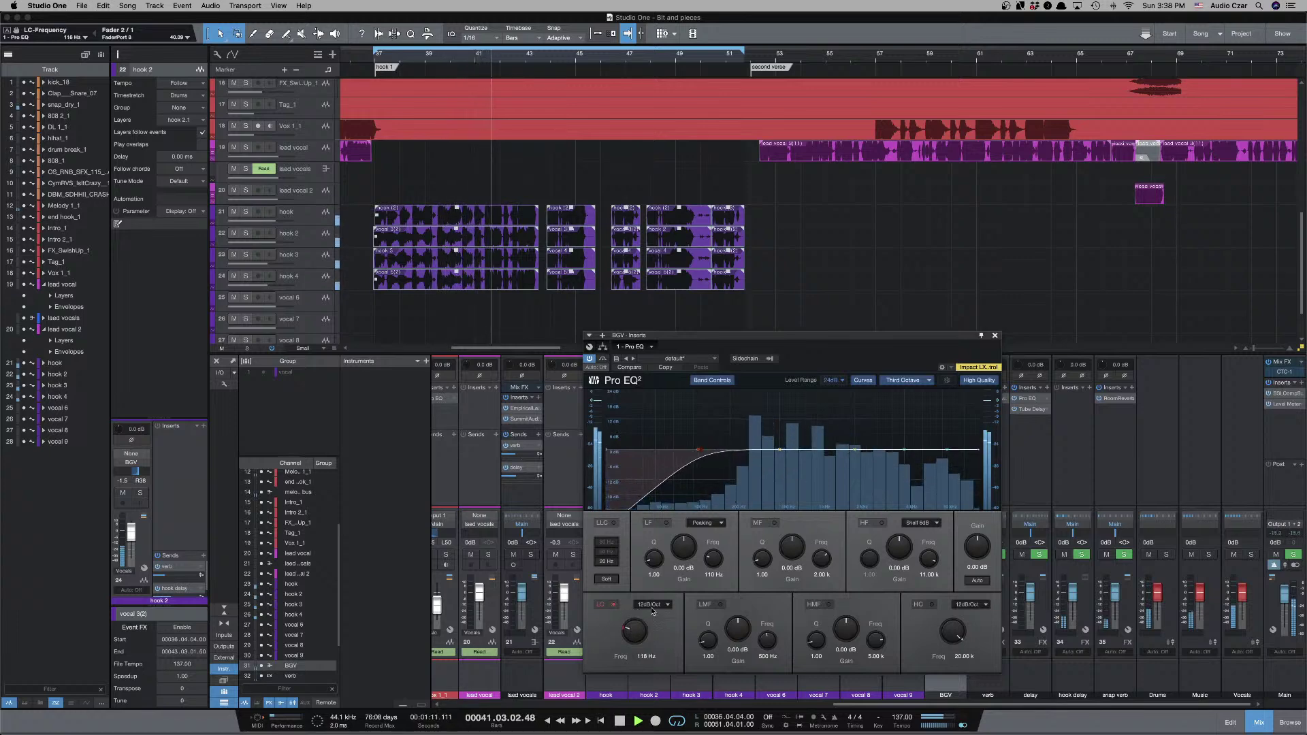
pyautogui.click(652, 605)
pyautogui.click(656, 638)
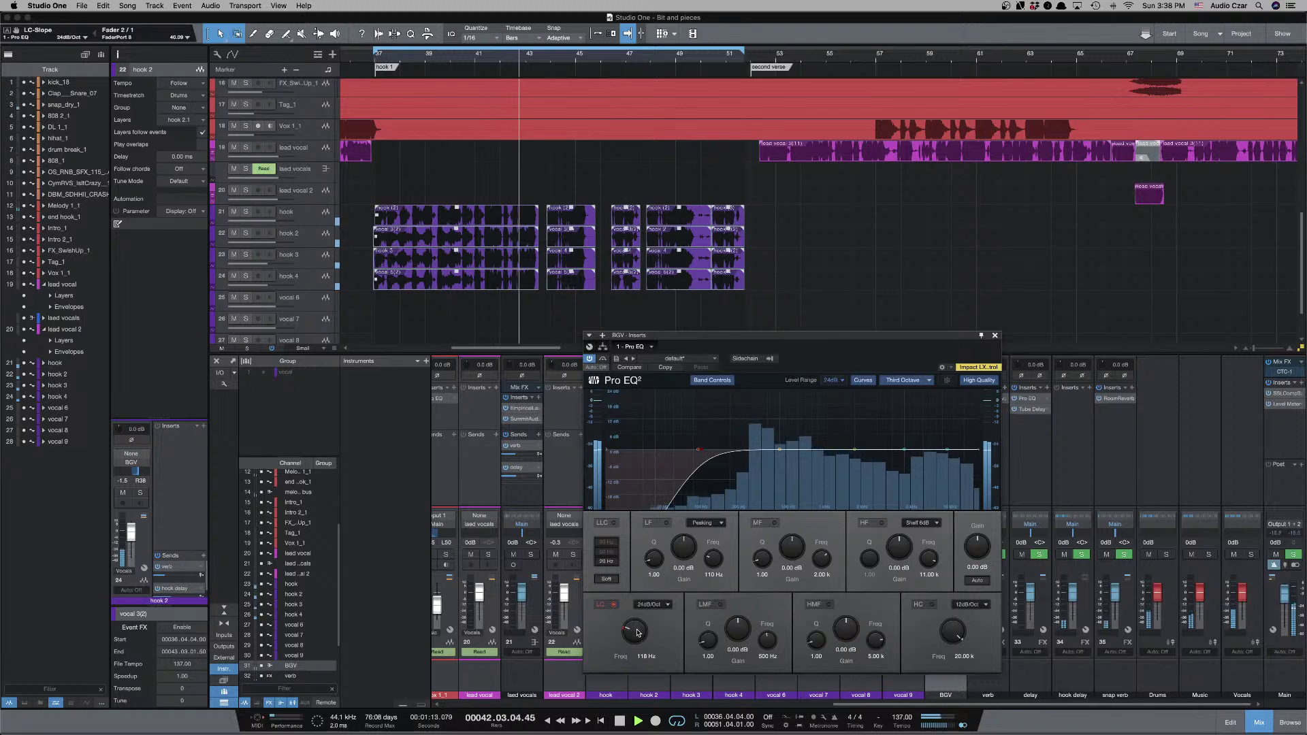
pyautogui.moveTo(636, 631); pyautogui.dragTo(636, 634)
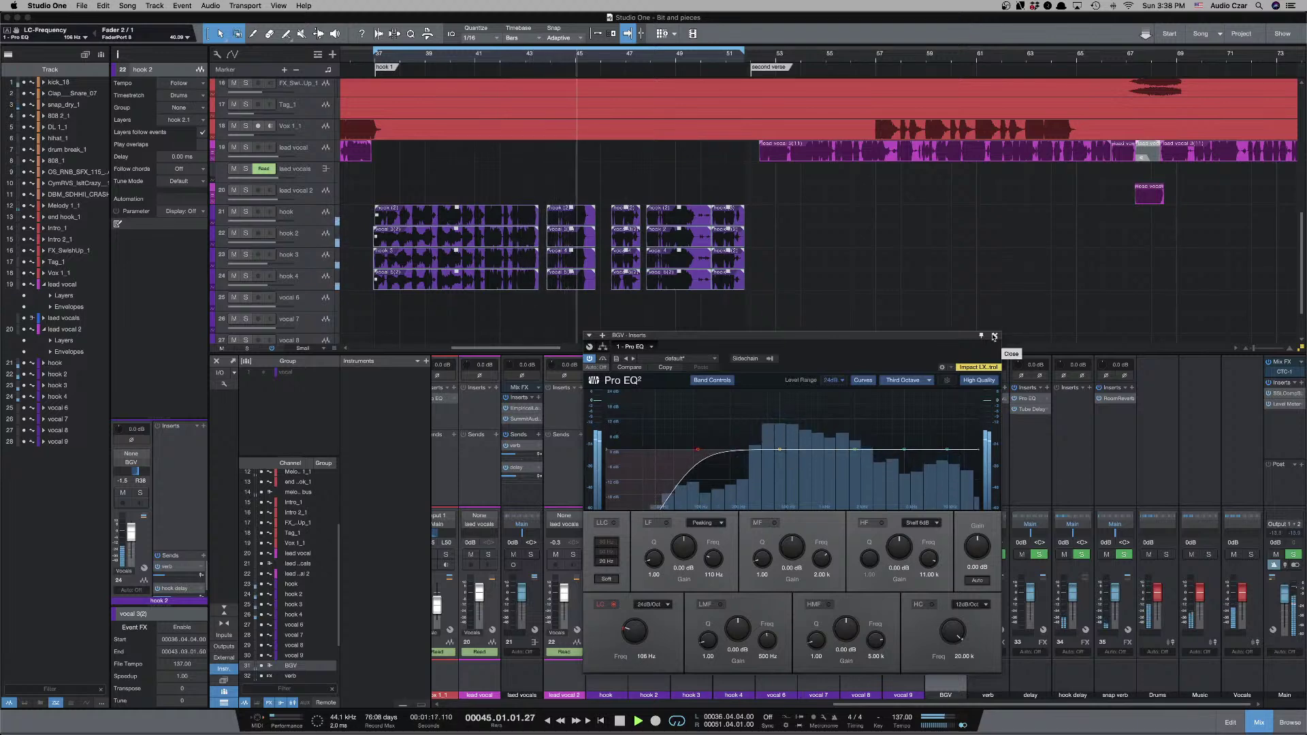
pyautogui.press('space')
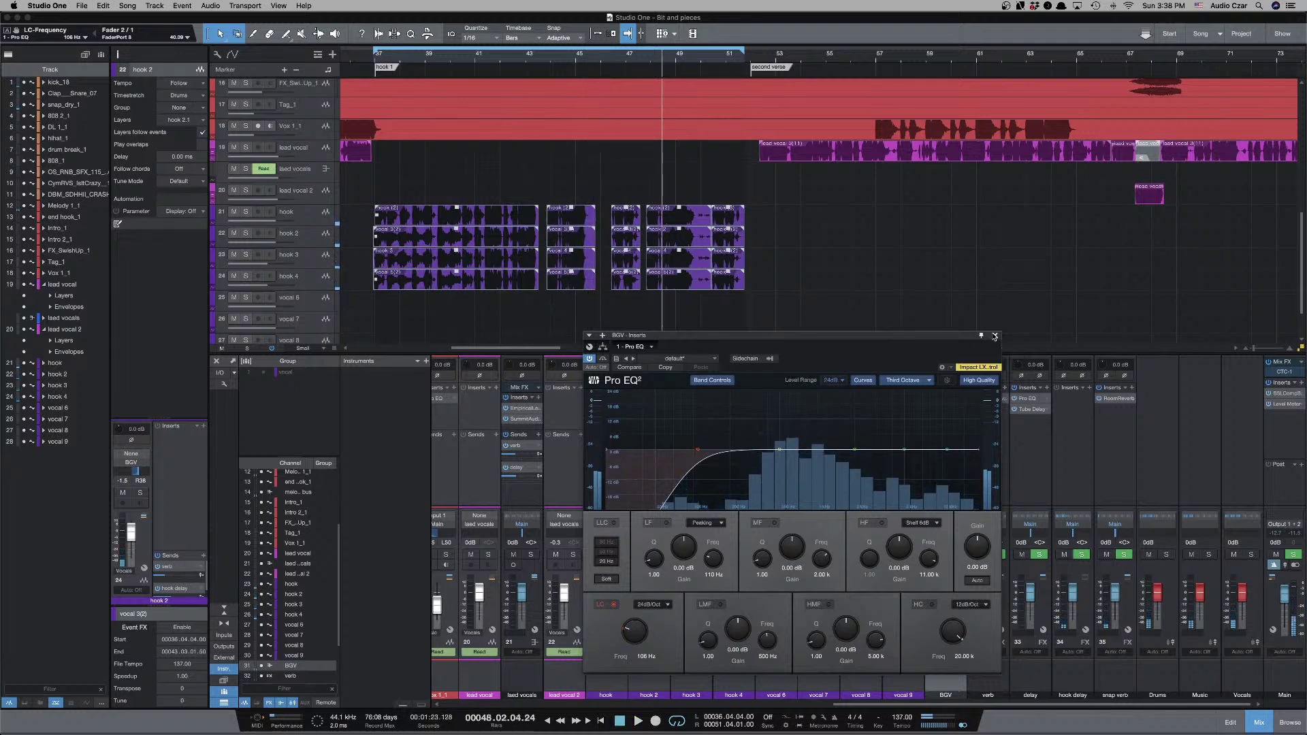
pyautogui.click(994, 336)
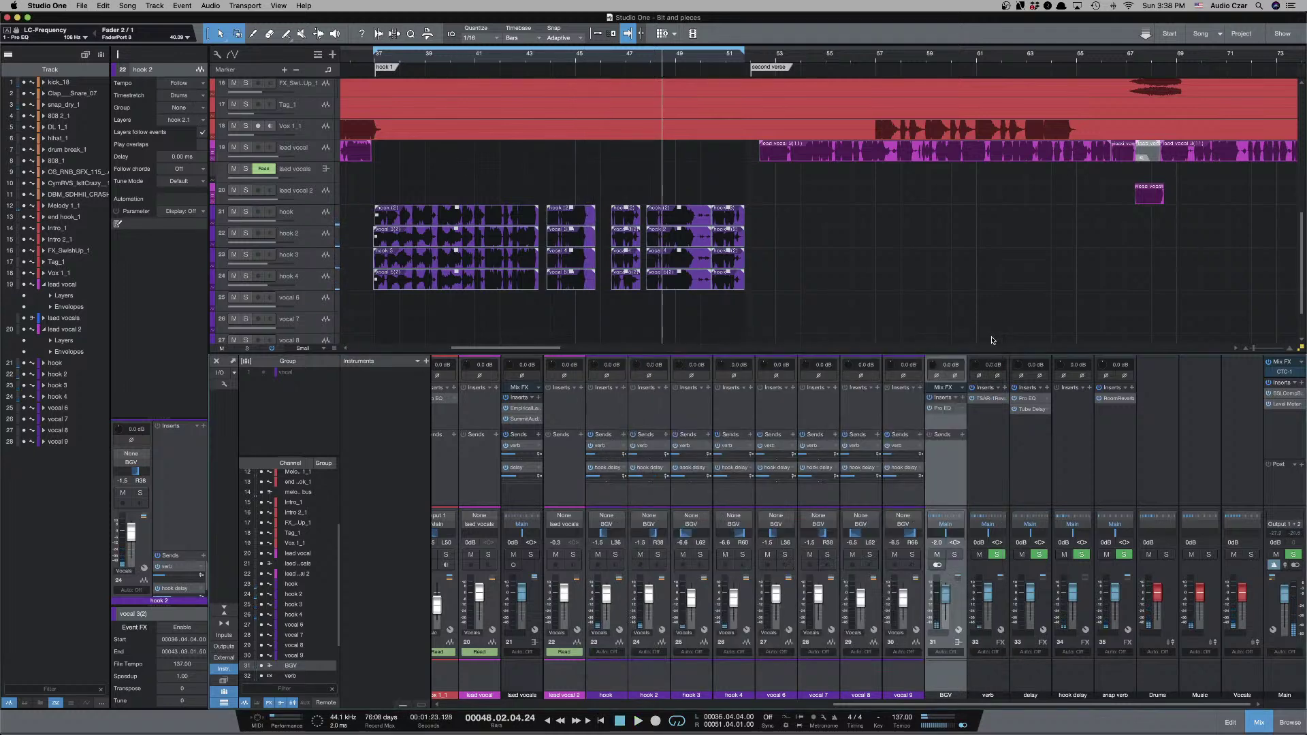
# Insert the Abbey Road RS124 Stereo compressor after the Pro EQ on the BGV bus.
pyautogui.click(961, 400)
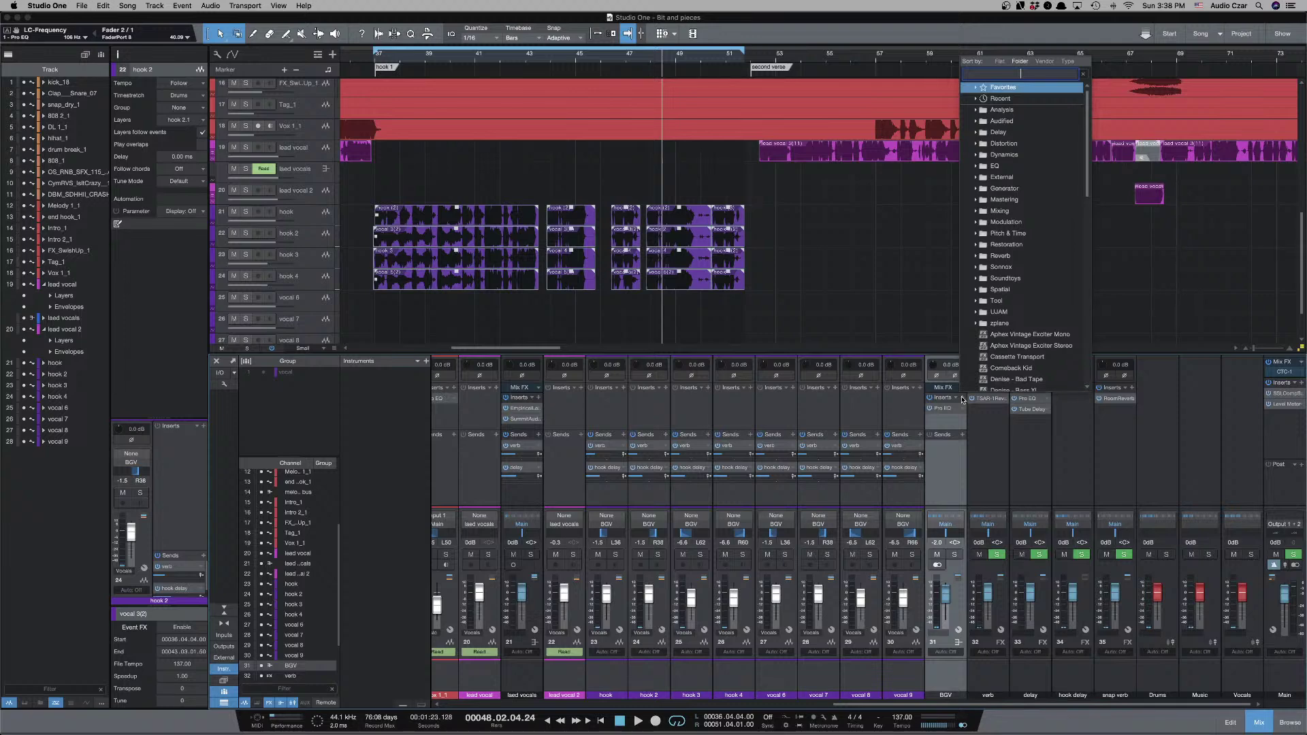
pyautogui.write('rs12')
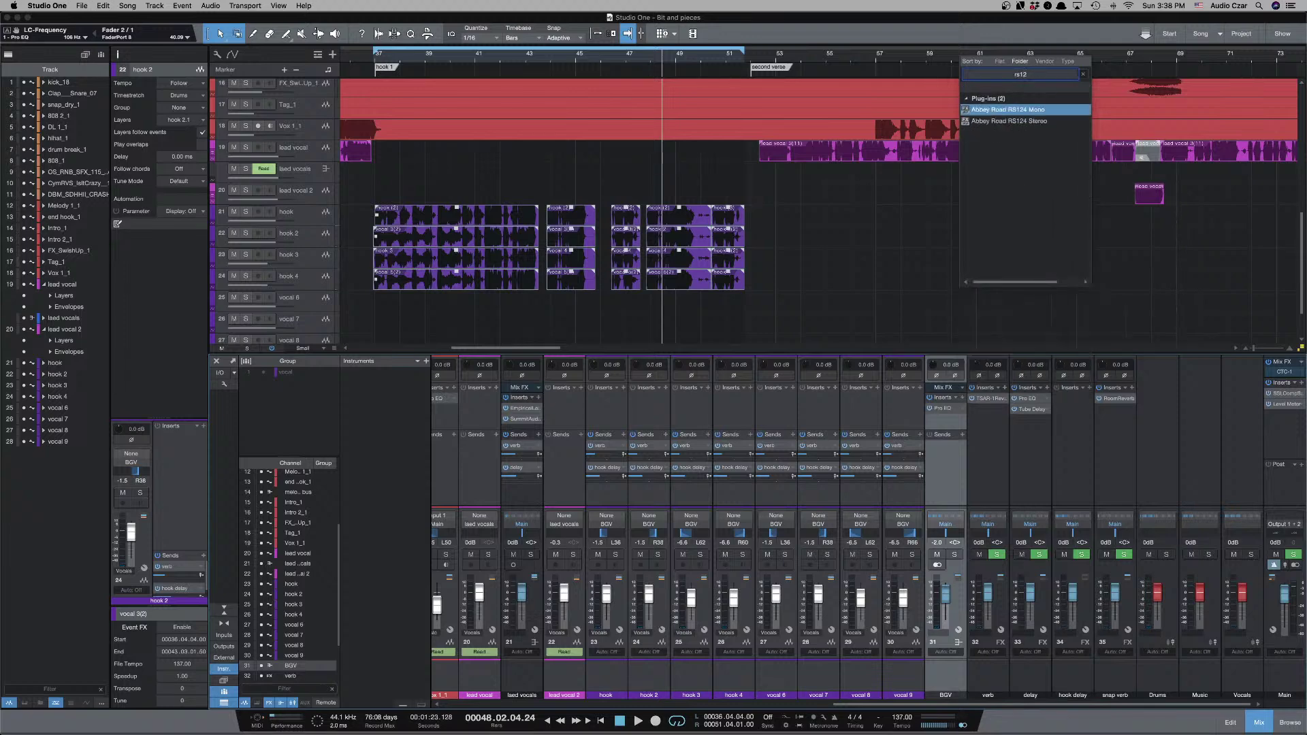
pyautogui.press('Down')
pyautogui.press('Return')
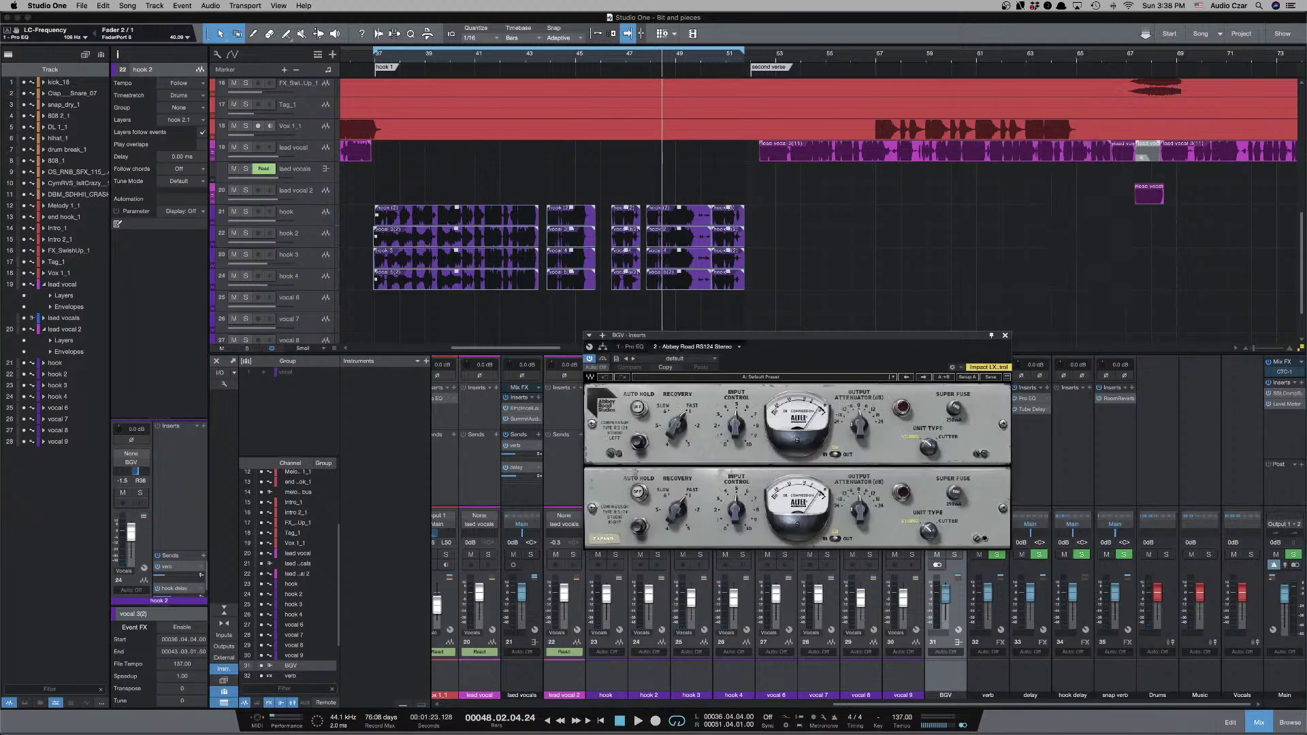
pyautogui.moveTo(830, 341); pyautogui.dragTo(840, 336)
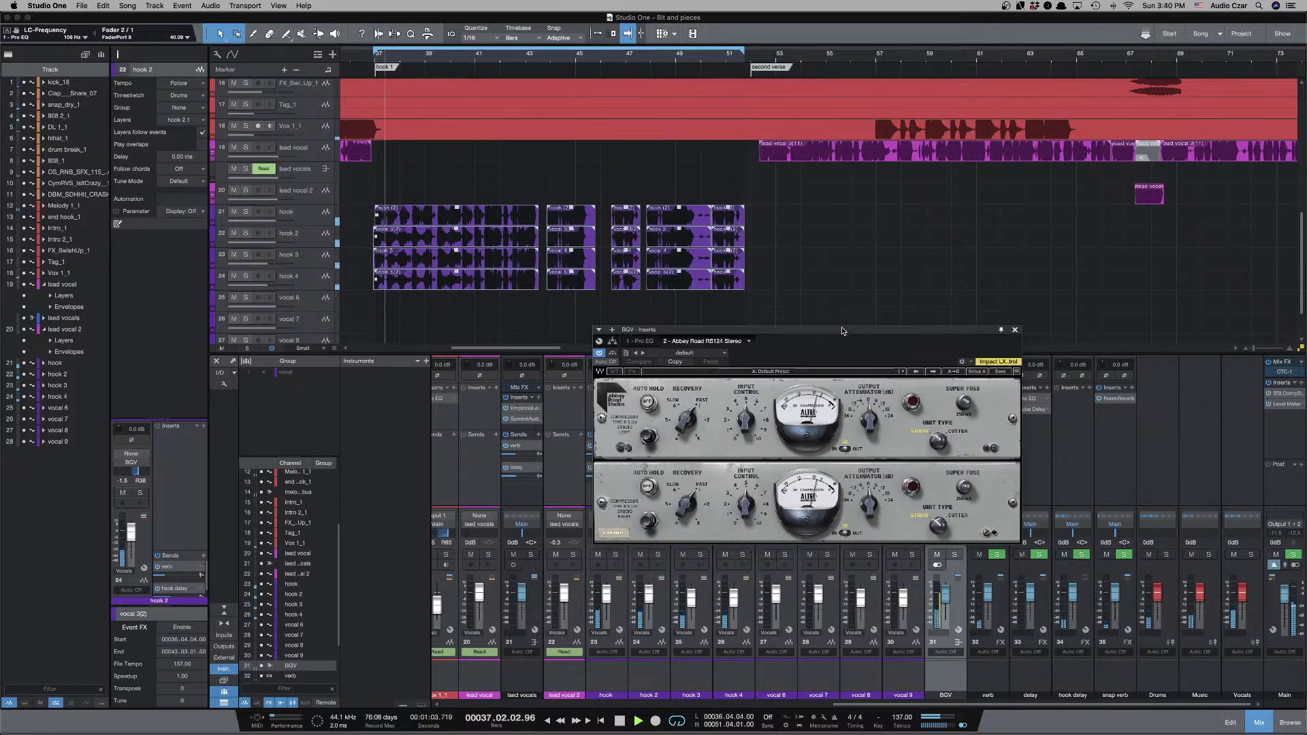
pyautogui.moveTo(842, 332); pyautogui.dragTo(792, 350)
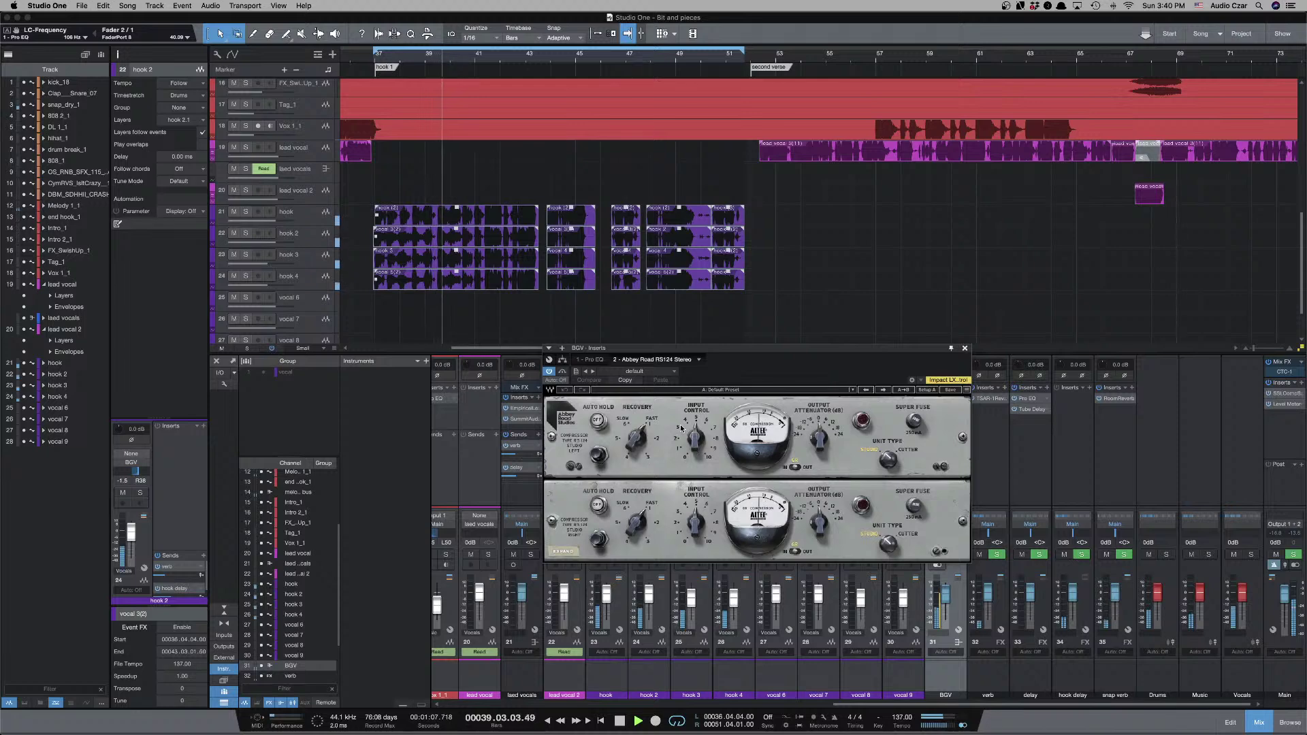
# Adjust the RS124 input control and audition the Cutter unit type against Studio, keeping Studio.
pyautogui.moveTo(679, 426); pyautogui.dragTo(681, 429)
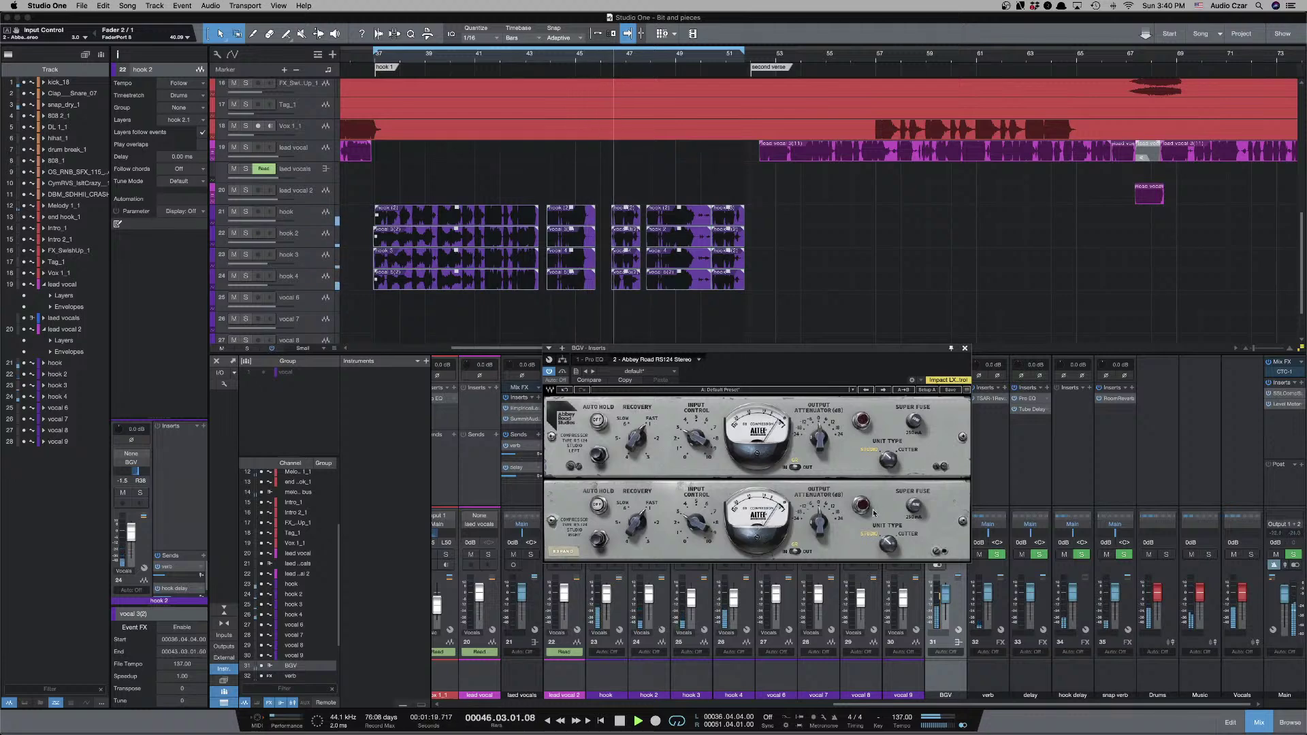
pyautogui.click(890, 458)
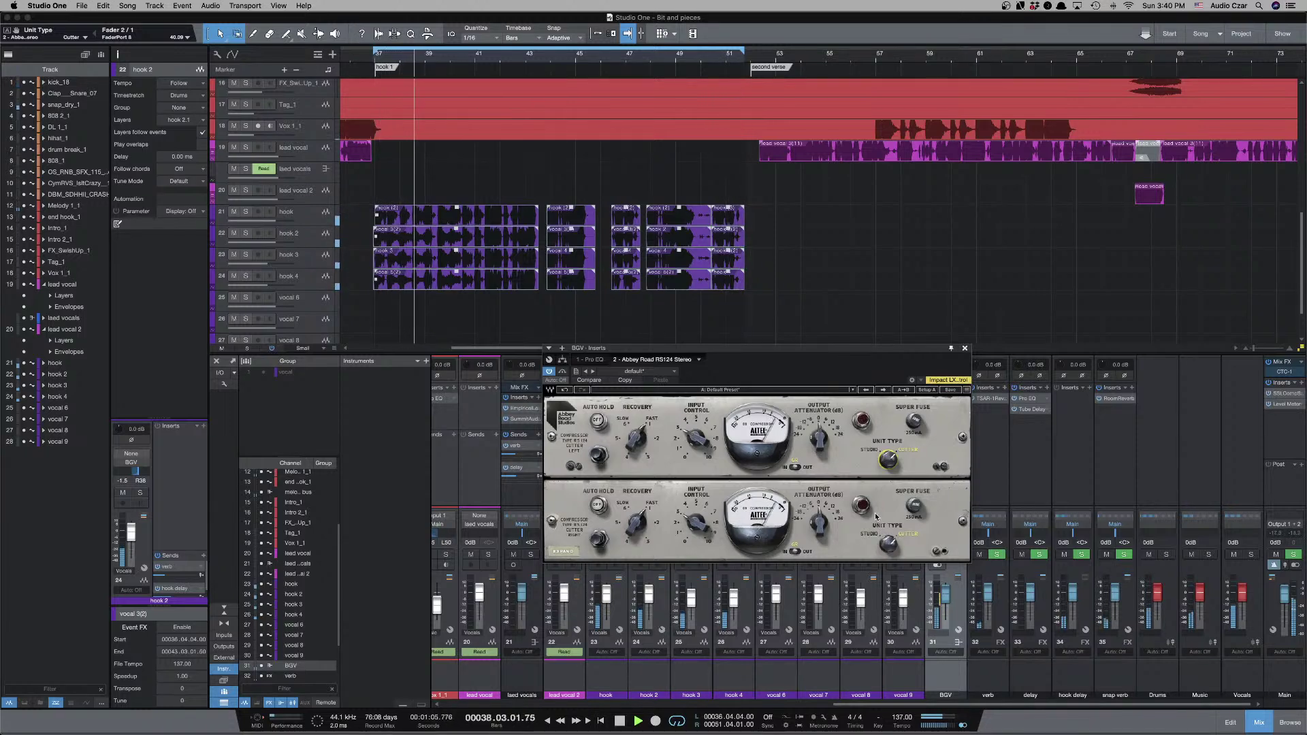
pyautogui.click(887, 461)
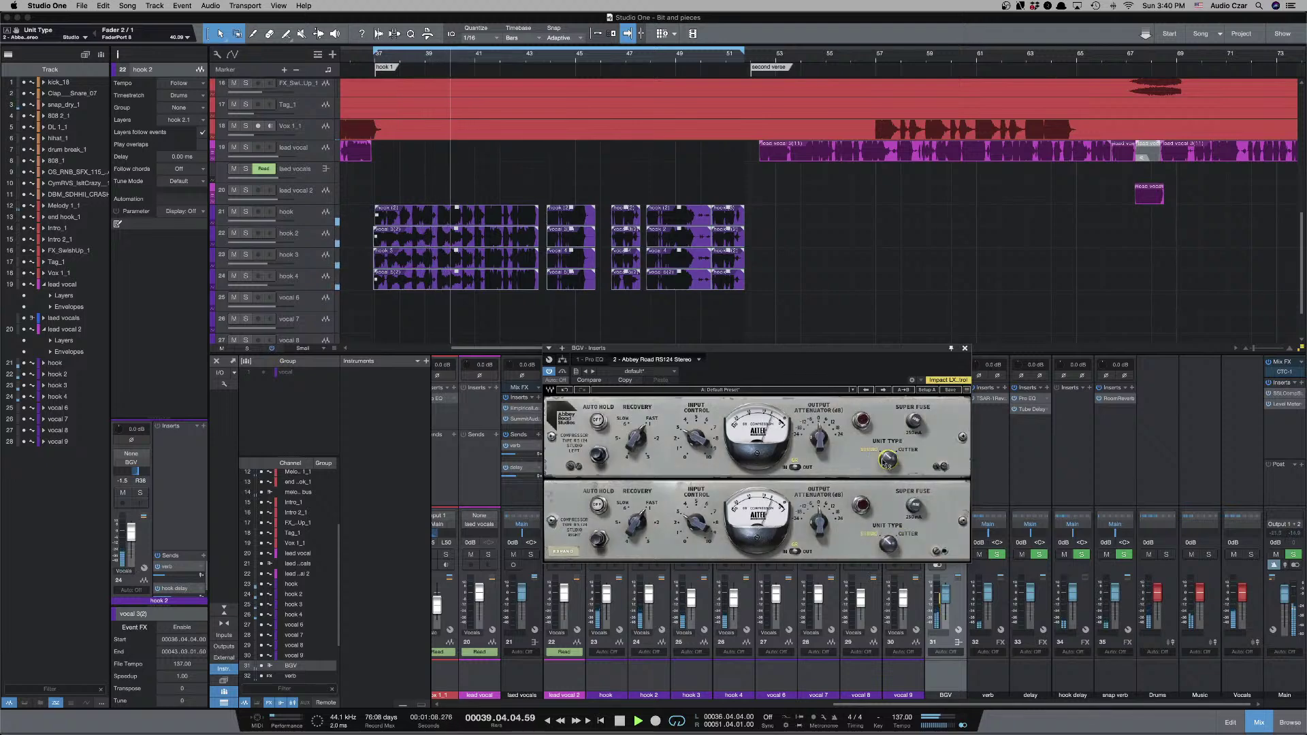
pyautogui.click(563, 552)
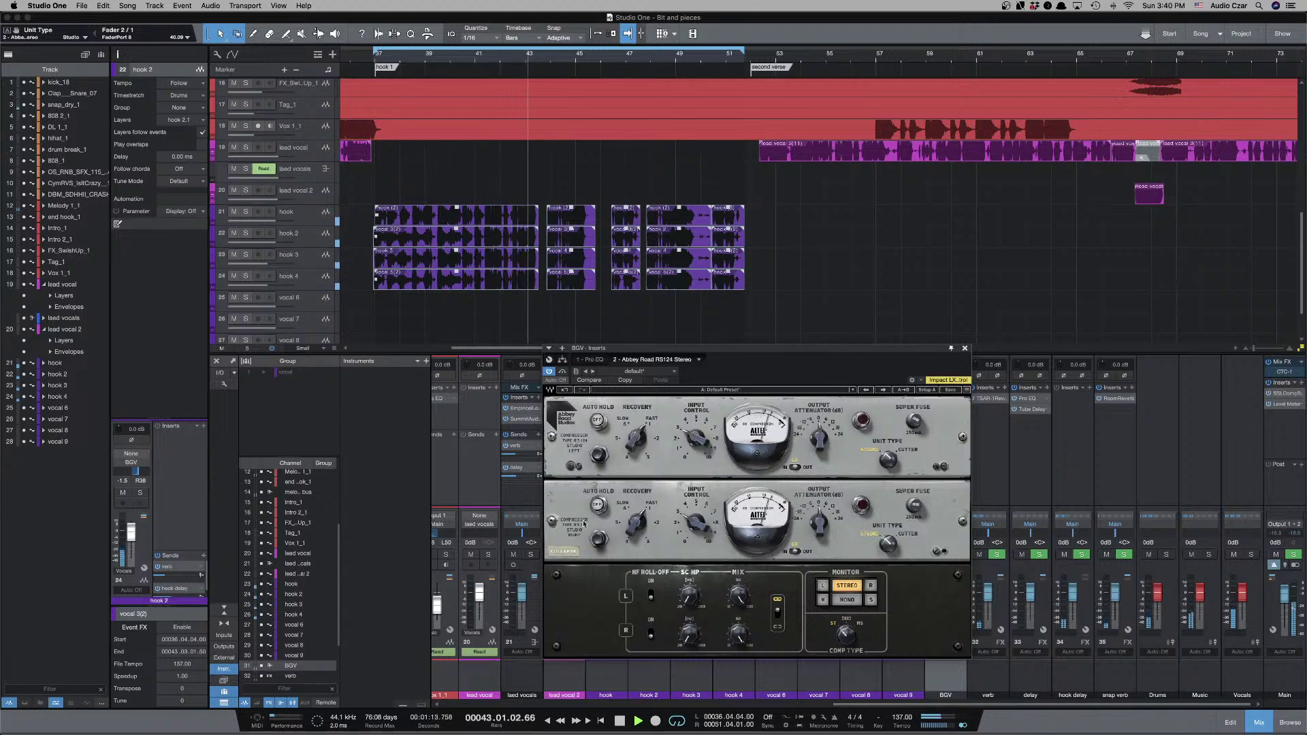
pyautogui.click(558, 551)
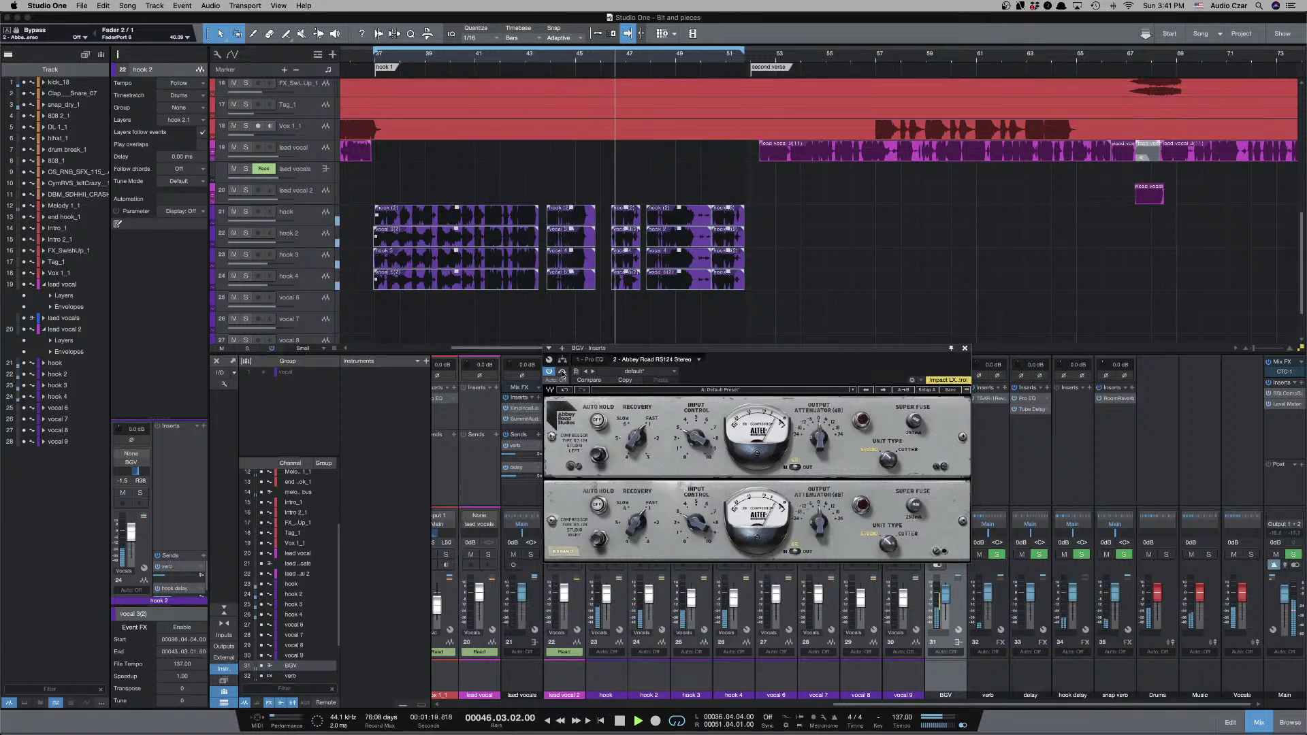
pyautogui.click(966, 349)
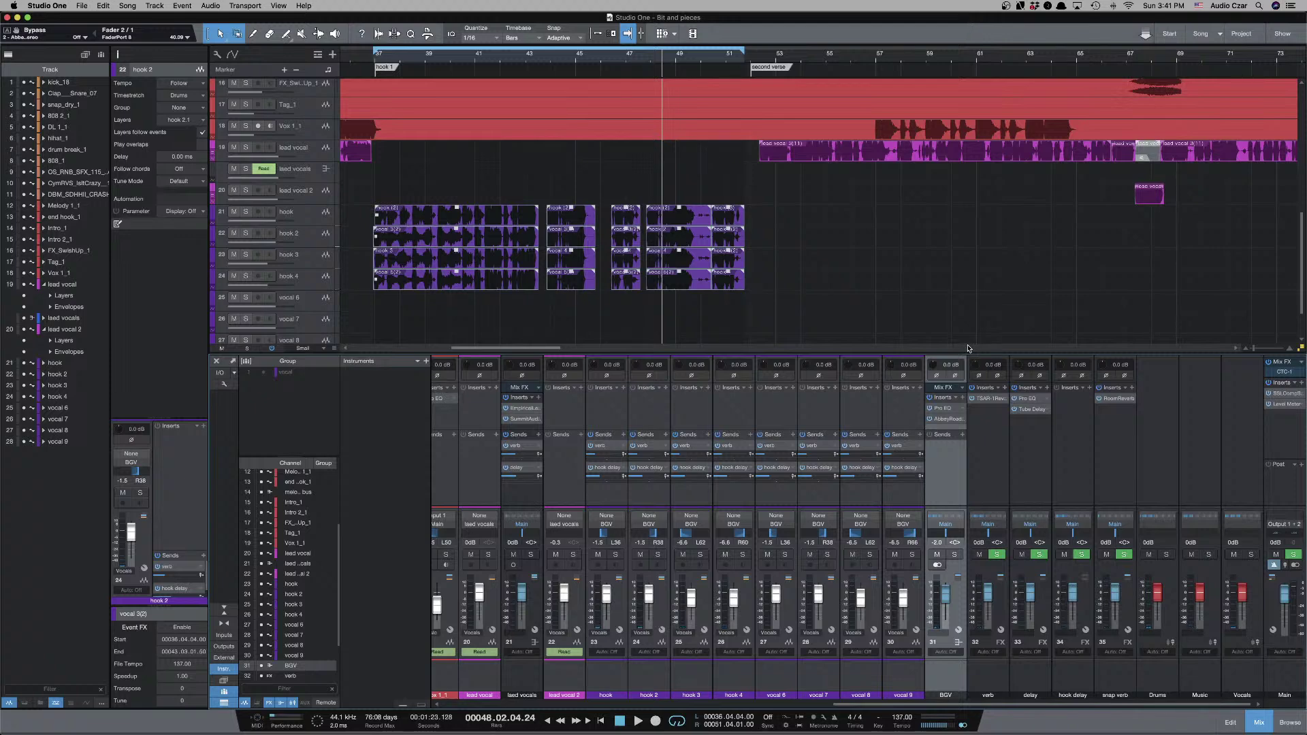
pyautogui.click(961, 400)
pyautogui.write('rs')
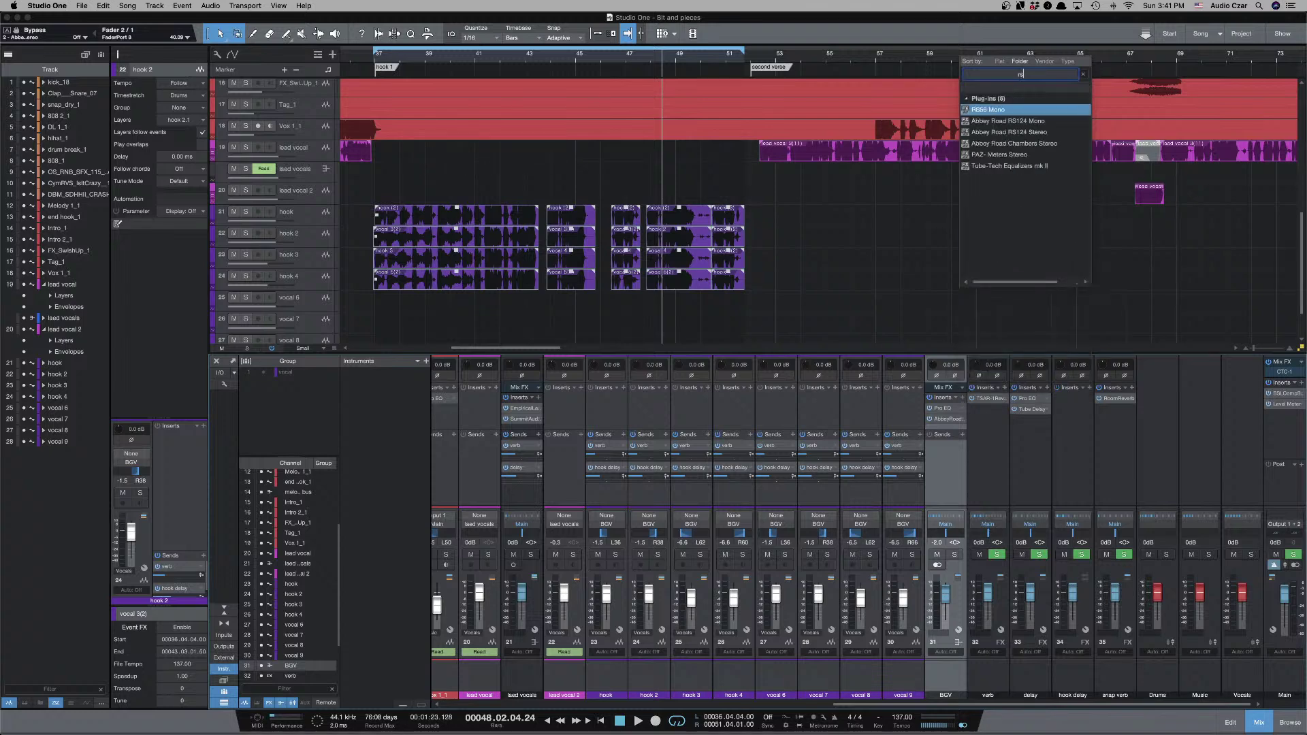
pyautogui.write('56')
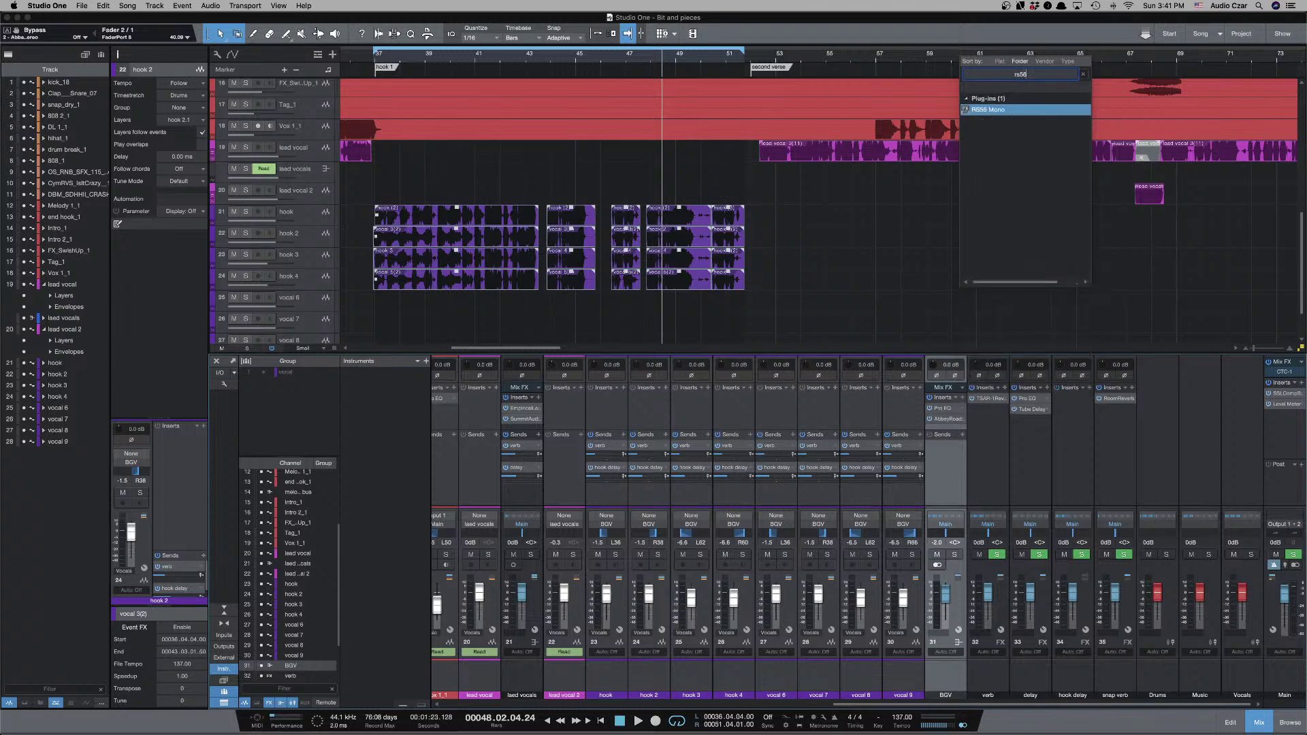
pyautogui.click(1084, 74)
pyautogui.click(1147, 290)
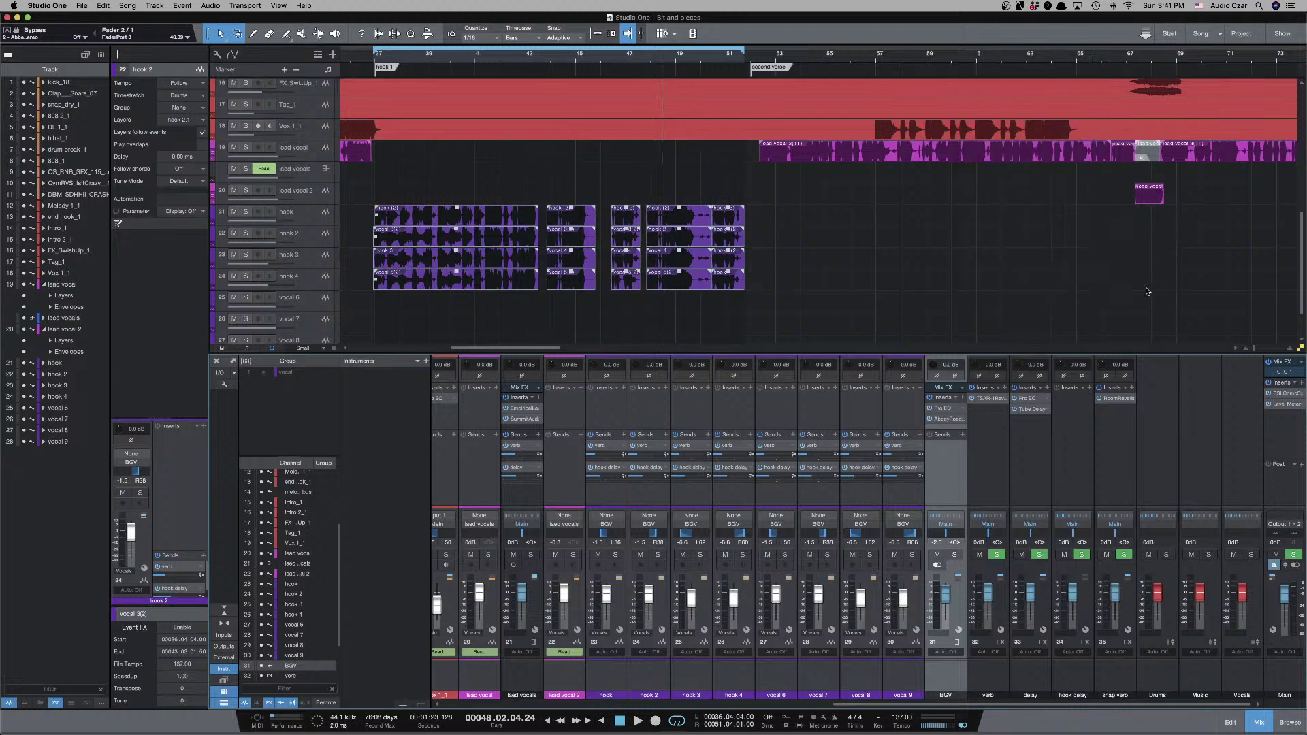
# Search the effects browser for "rs", then clear the search and reveal the hidden plug-ins.
pyautogui.press('F5')
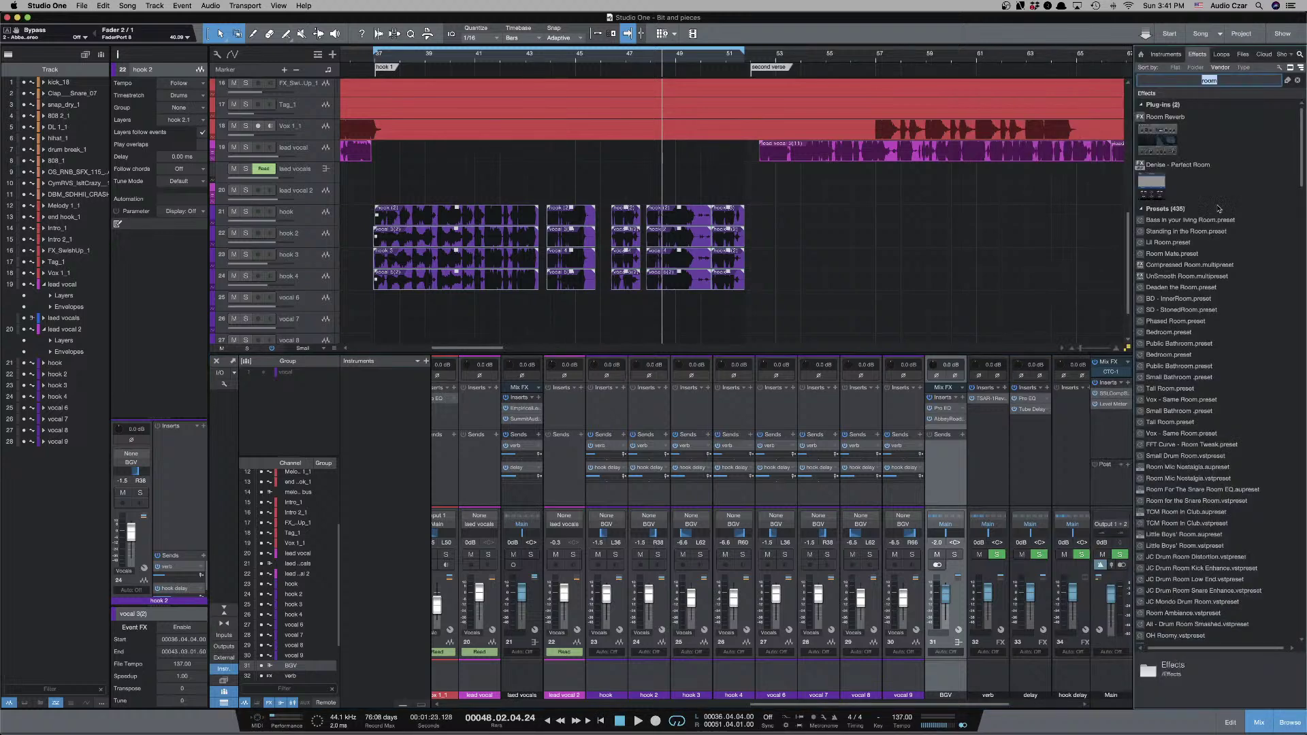
pyautogui.click(1296, 80)
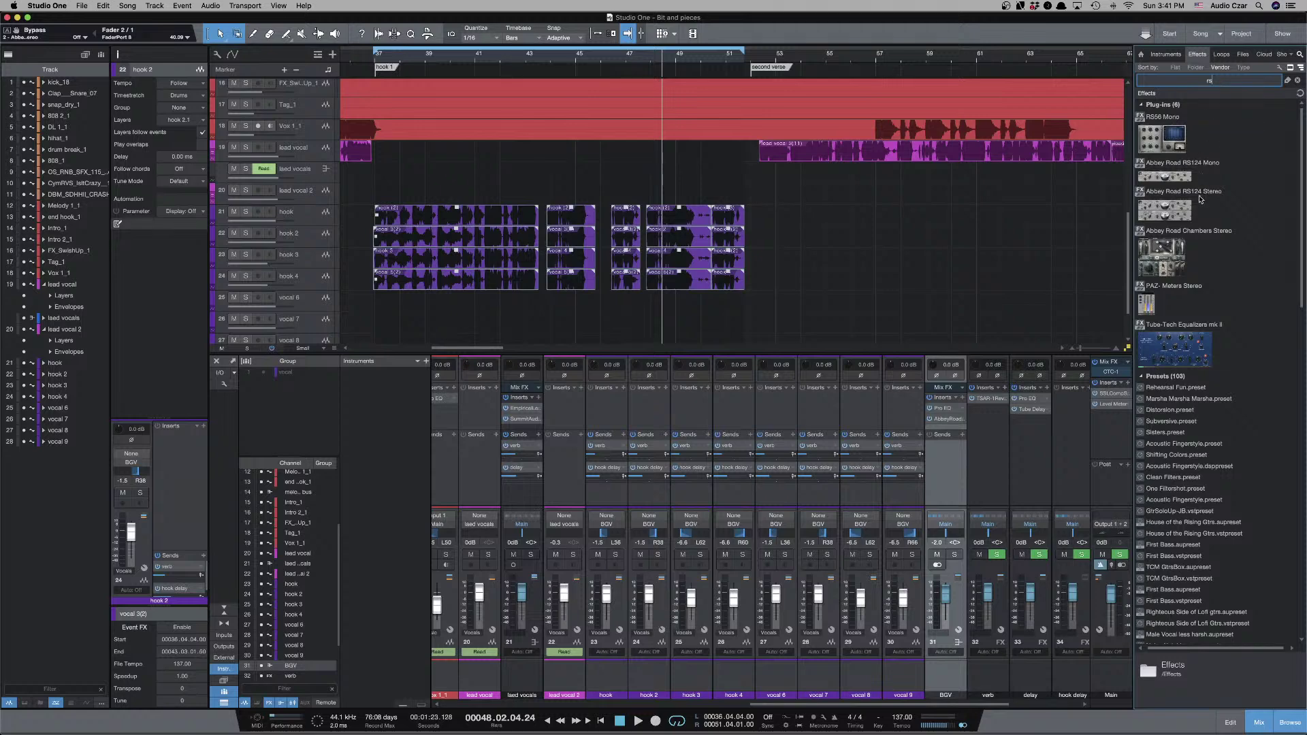
pyautogui.click(1185, 157)
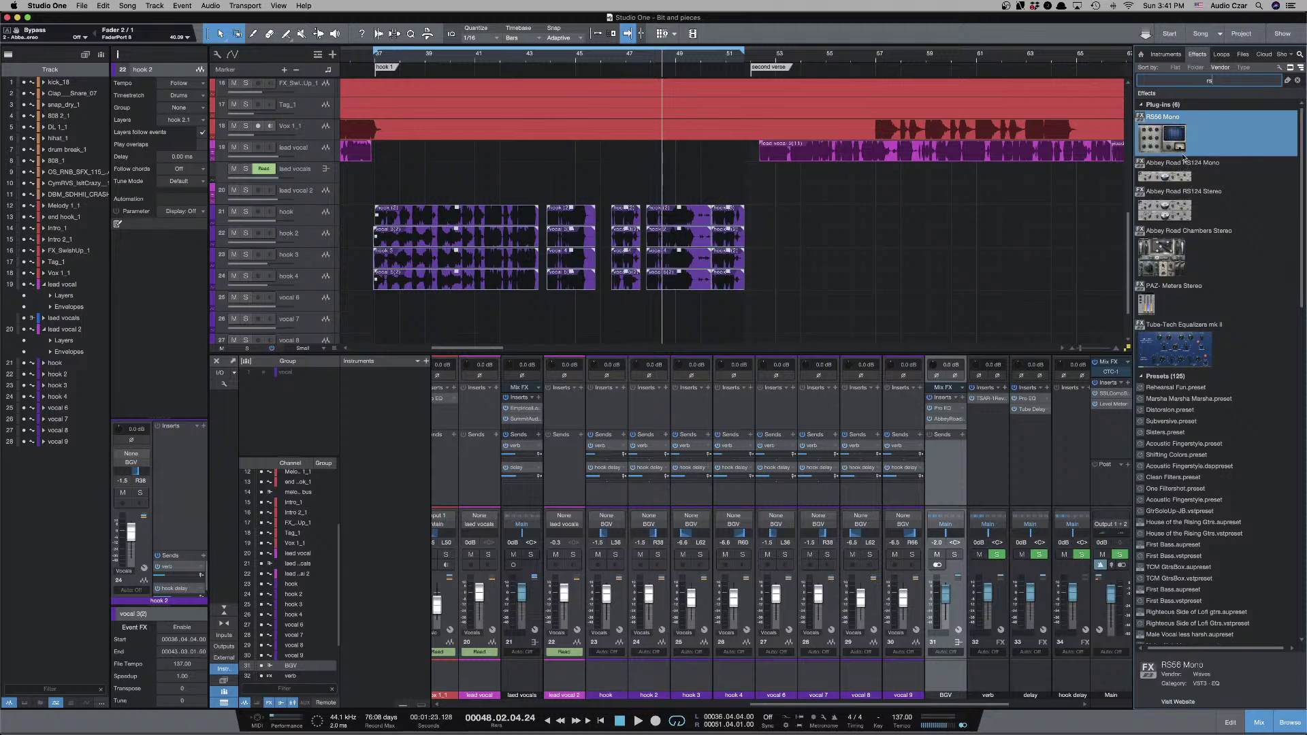
pyautogui.click(1287, 80)
pyautogui.click(1280, 69)
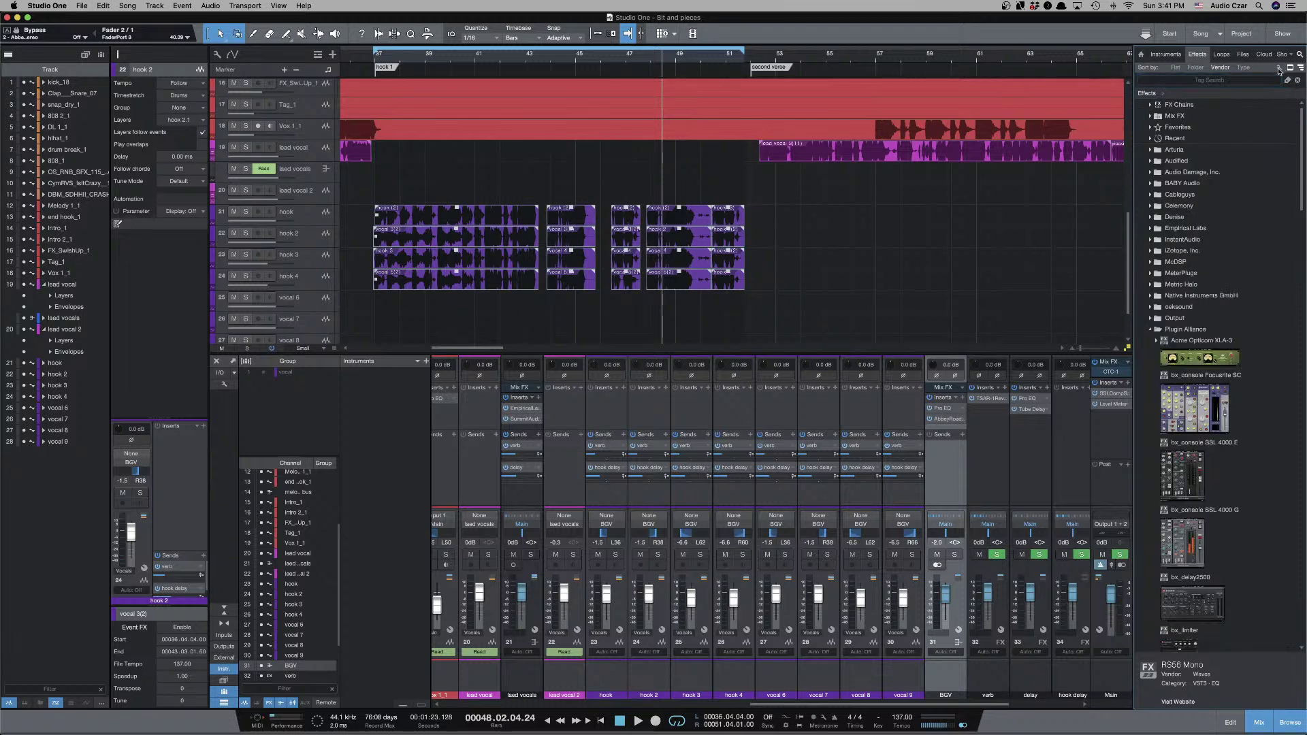
# Collapse the Plugin Alliance and Softube folders and look through the Waves effects for a stereo RS56.
pyautogui.doubleClick(1210, 331)
pyautogui.scroll(-2, 1210, 336)
pyautogui.scroll(-2, 1210, 336)
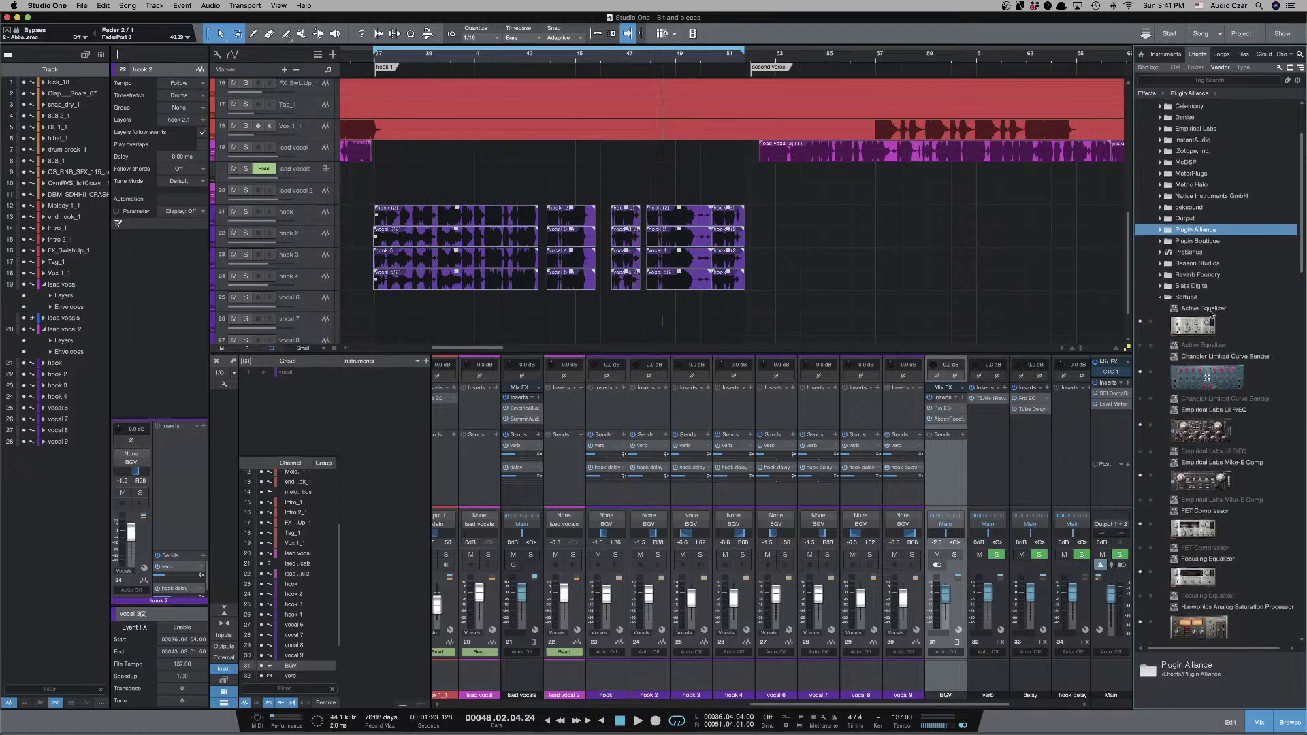
pyautogui.doubleClick(1210, 298)
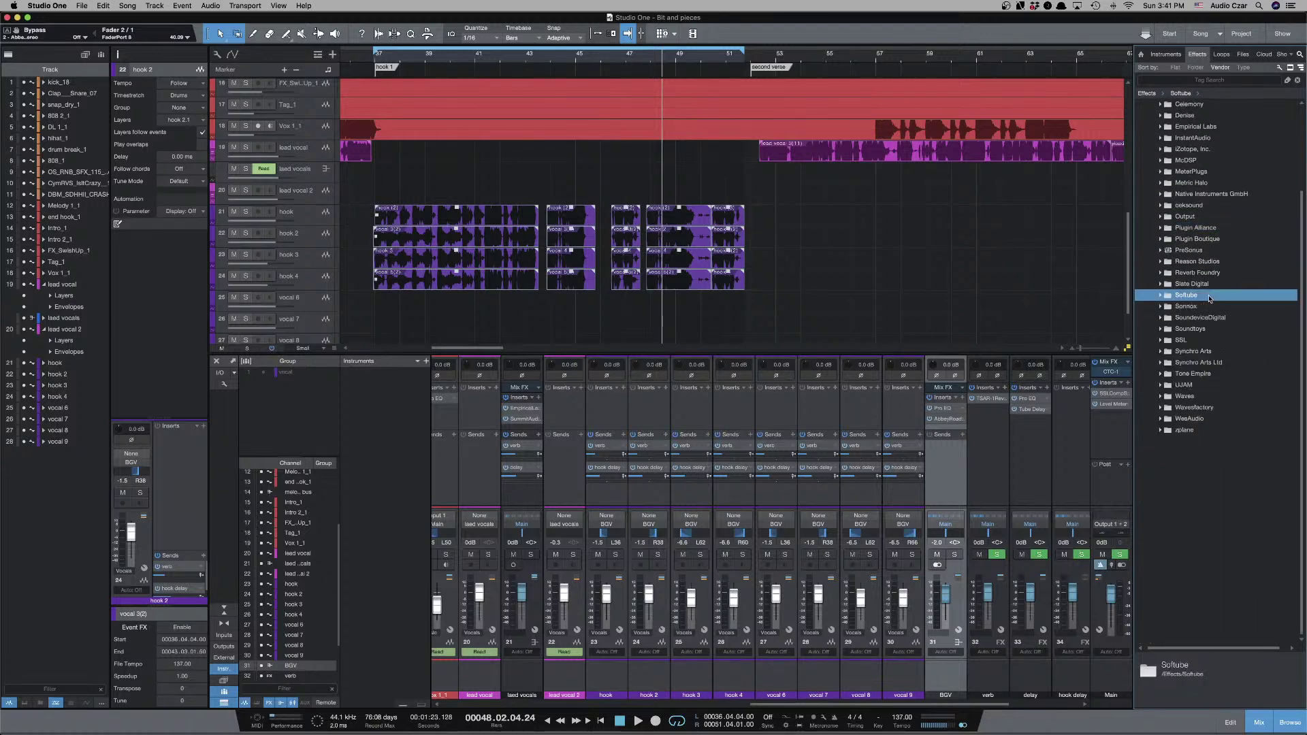
pyautogui.doubleClick(1207, 398)
pyautogui.scroll(-10, 1209, 400)
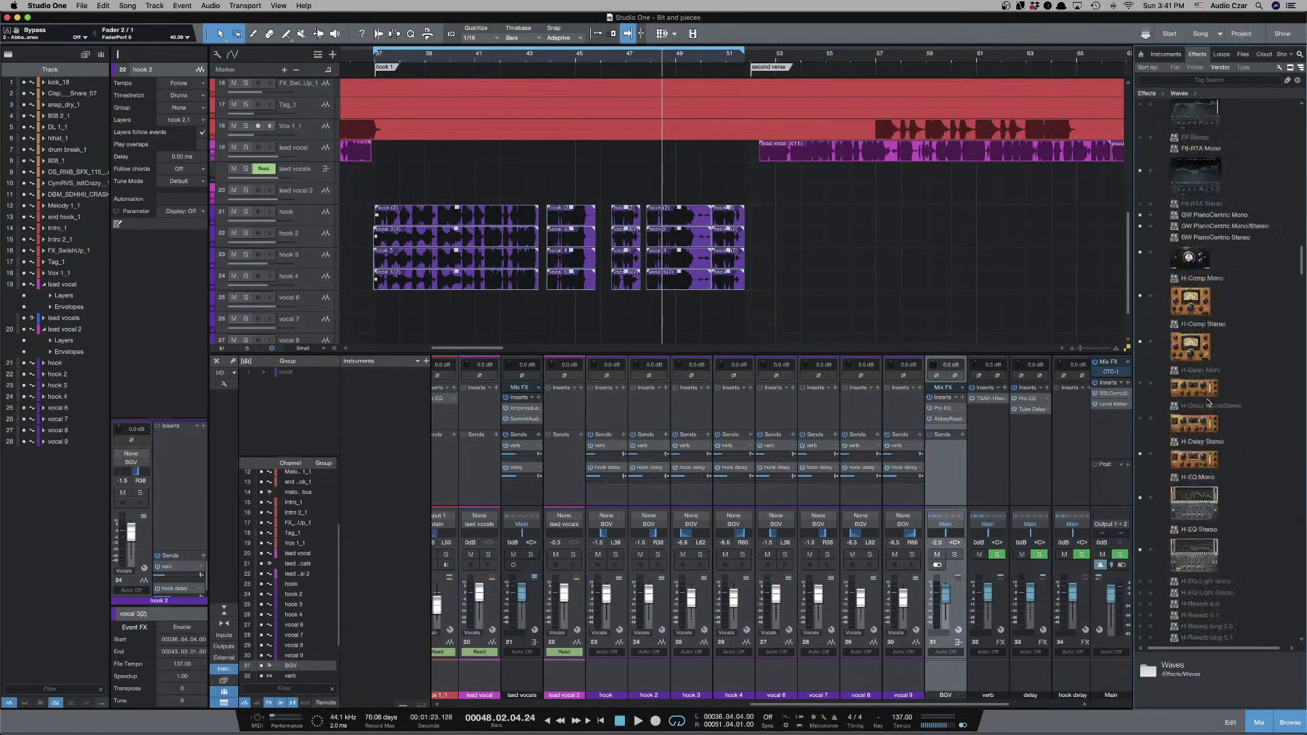
pyautogui.scroll(-15, 1208, 402)
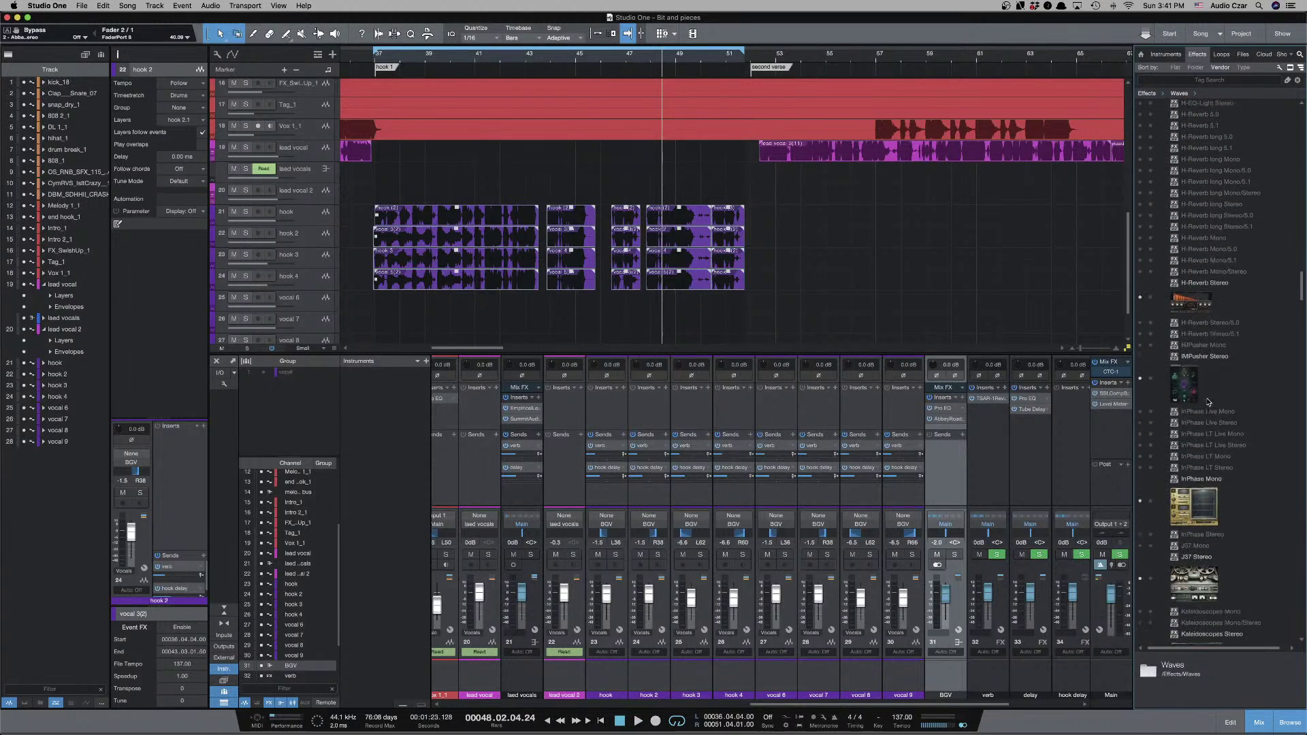
pyautogui.scroll(-15, 1208, 402)
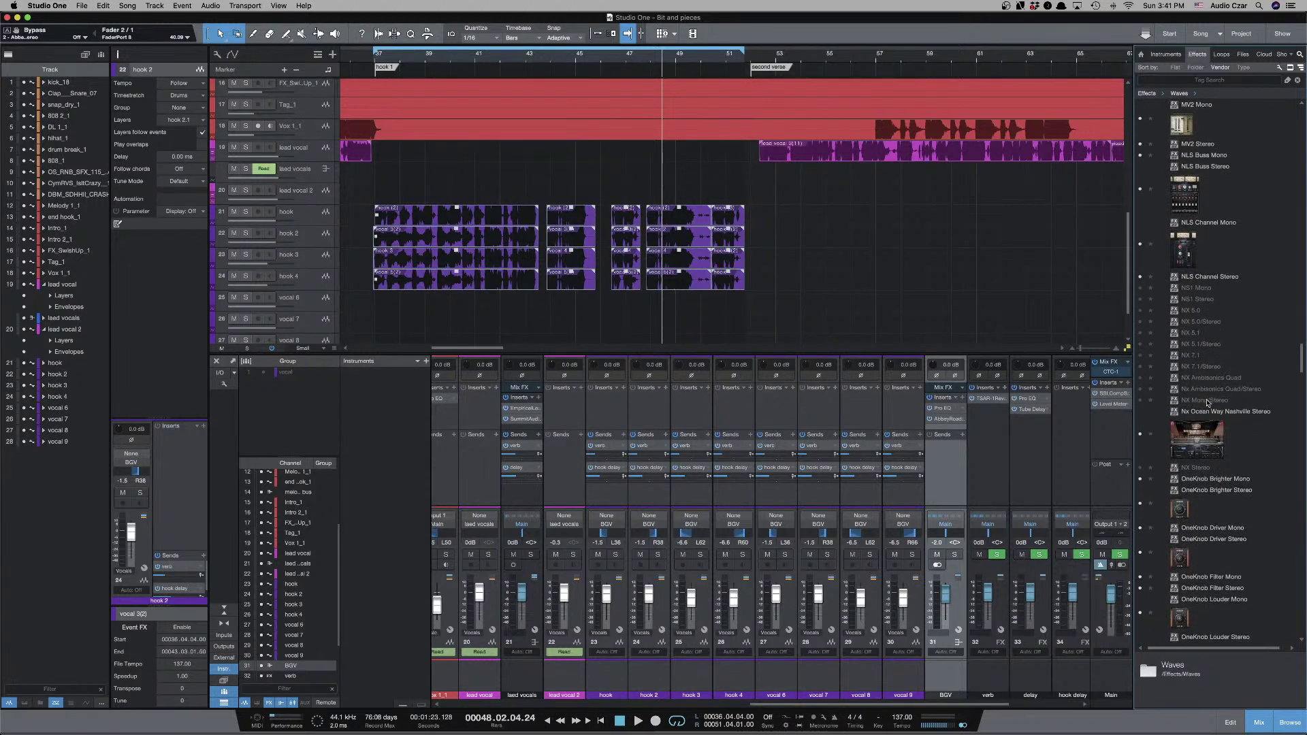
# Search the effects for "rs" and insert RS56 Stereo on the BGV bus after the RS124.
pyautogui.click(1222, 79)
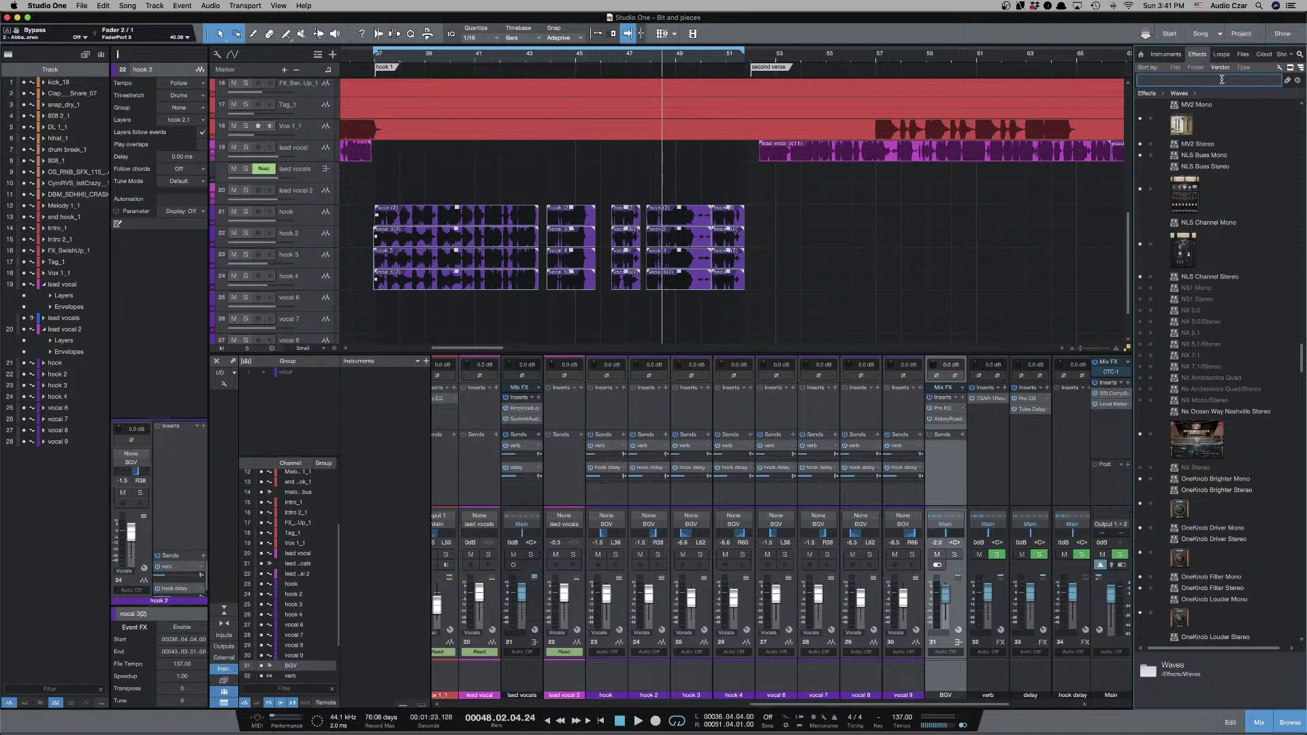
pyautogui.write('rs')
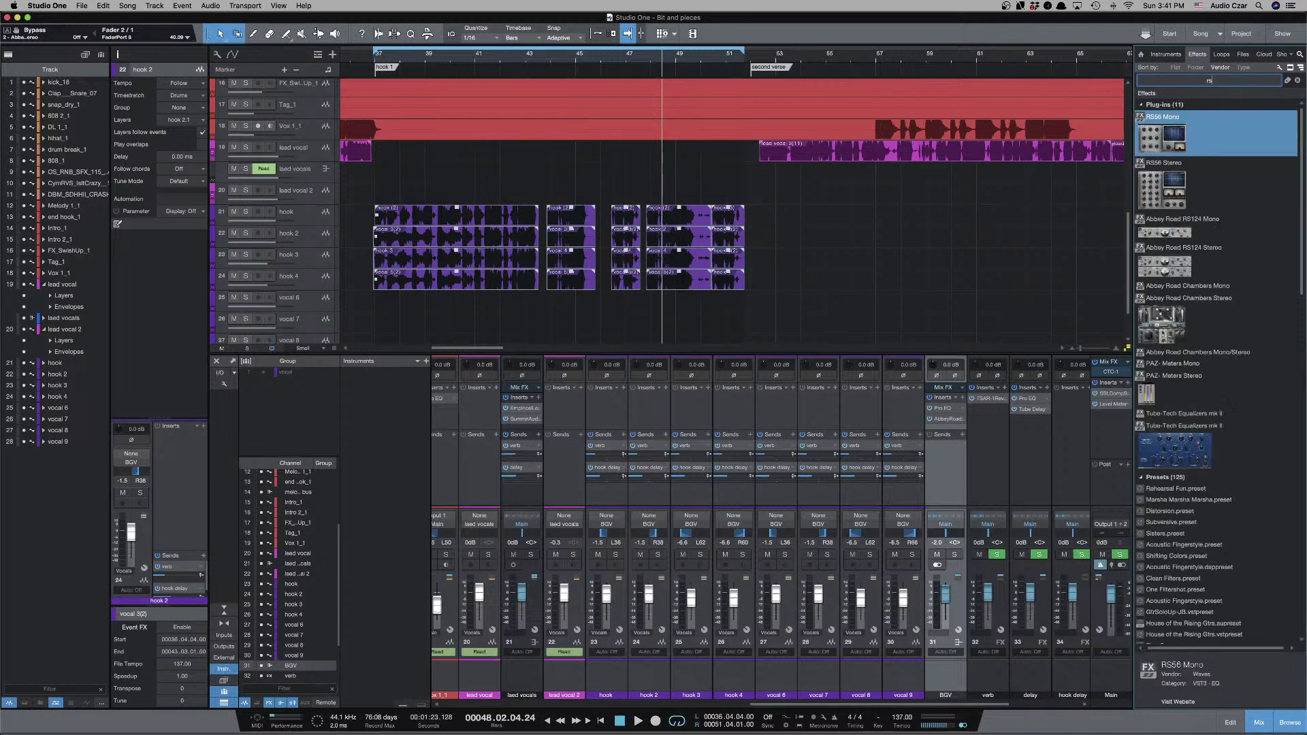
pyautogui.click(1206, 184)
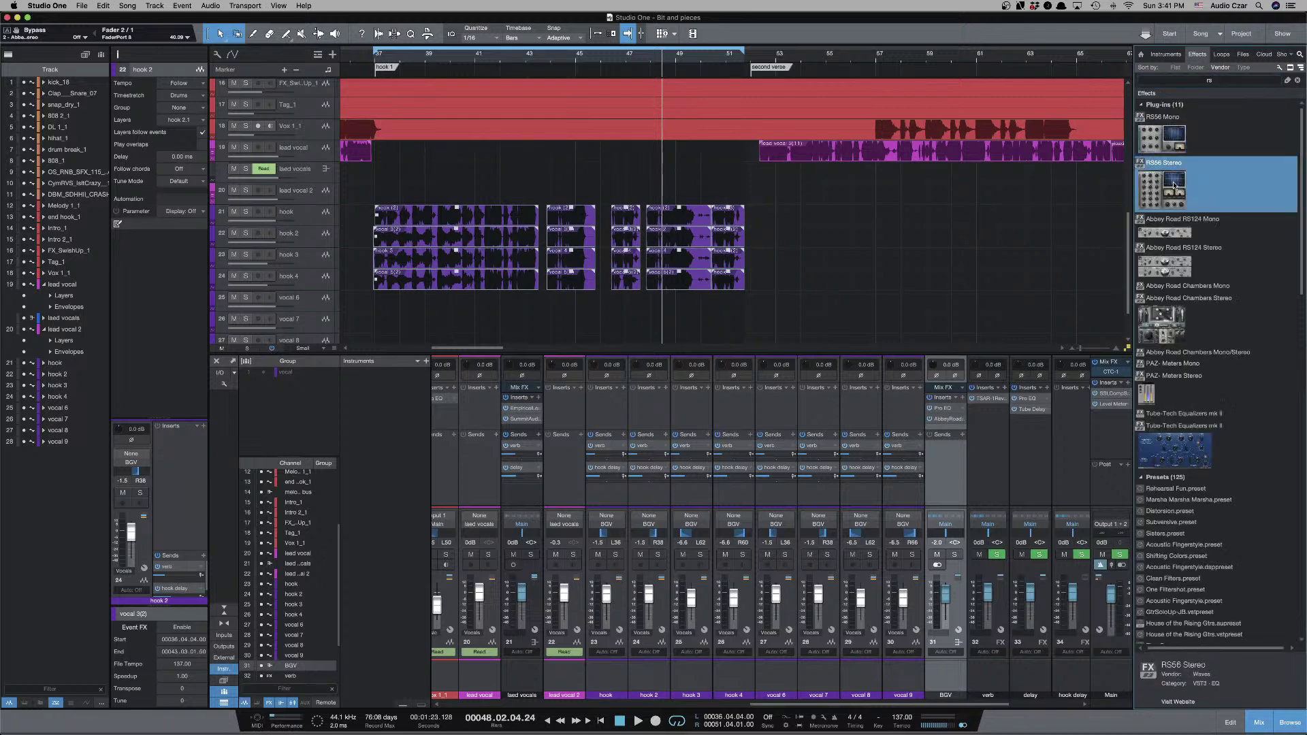
pyautogui.moveTo(1174, 186); pyautogui.dragTo(948, 425)
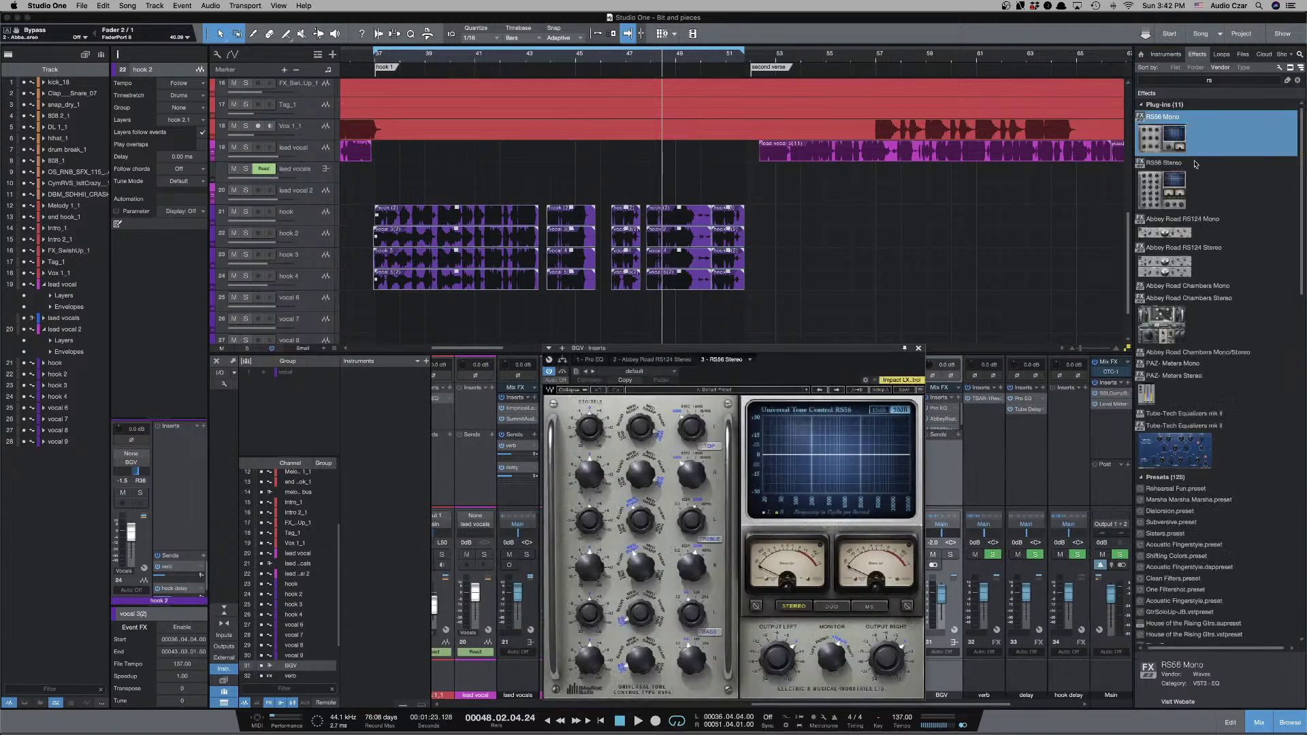
pyautogui.click(1297, 81)
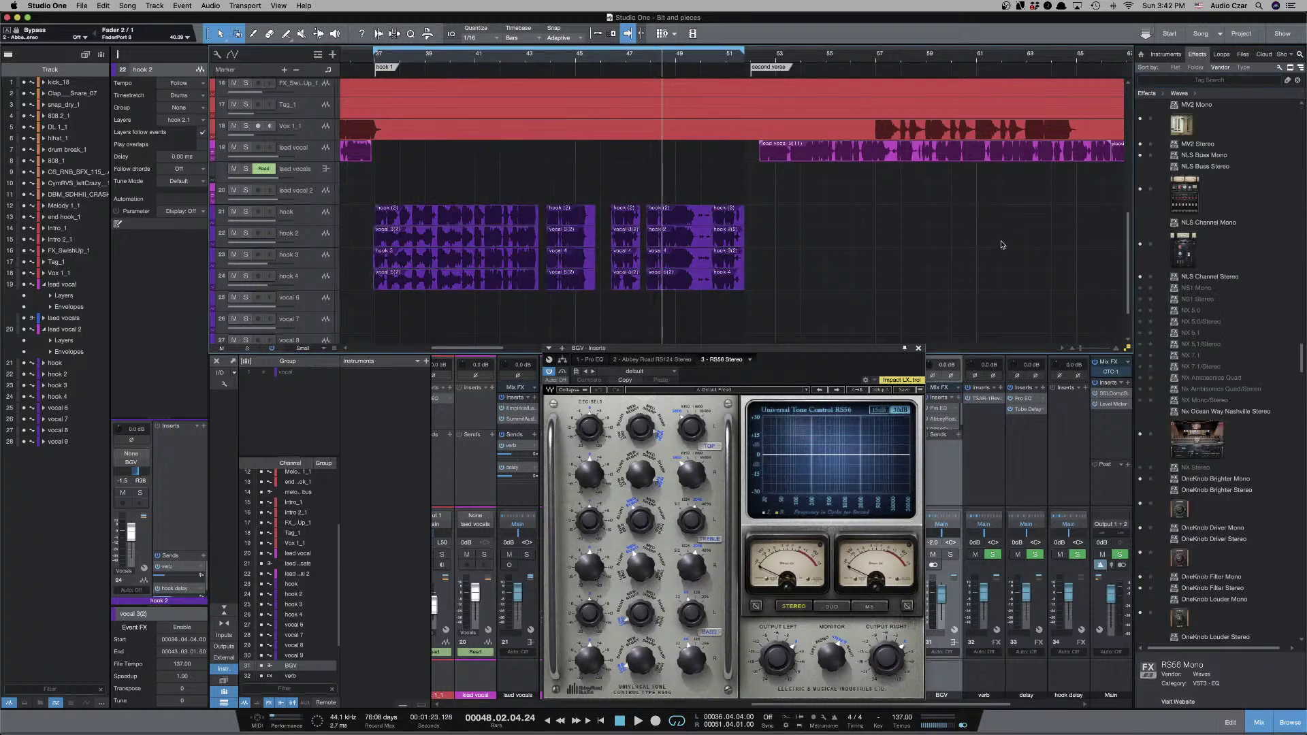
pyautogui.moveTo(848, 349); pyautogui.dragTo(897, 211)
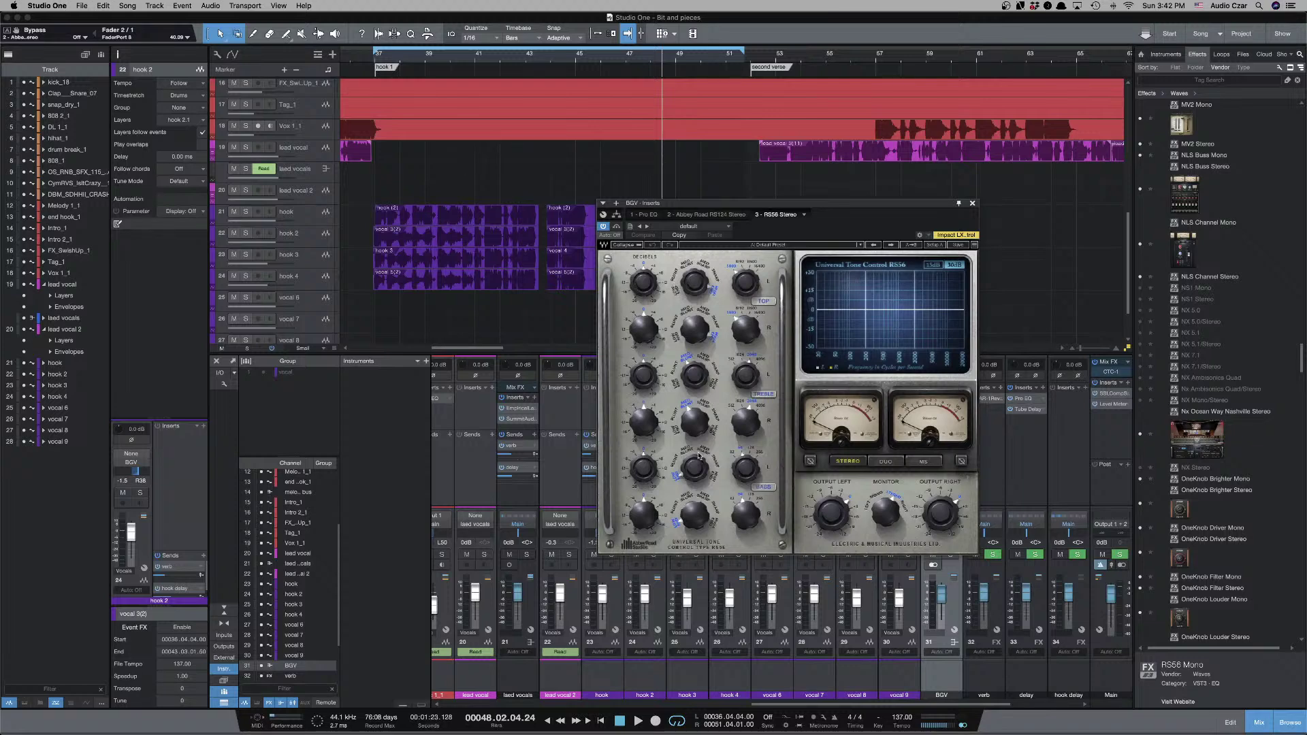
# During playback, shape a gentle high-frequency boost with the RS56 top band, comparing it against bypass.
pyautogui.click(642, 498)
pyautogui.press('space')
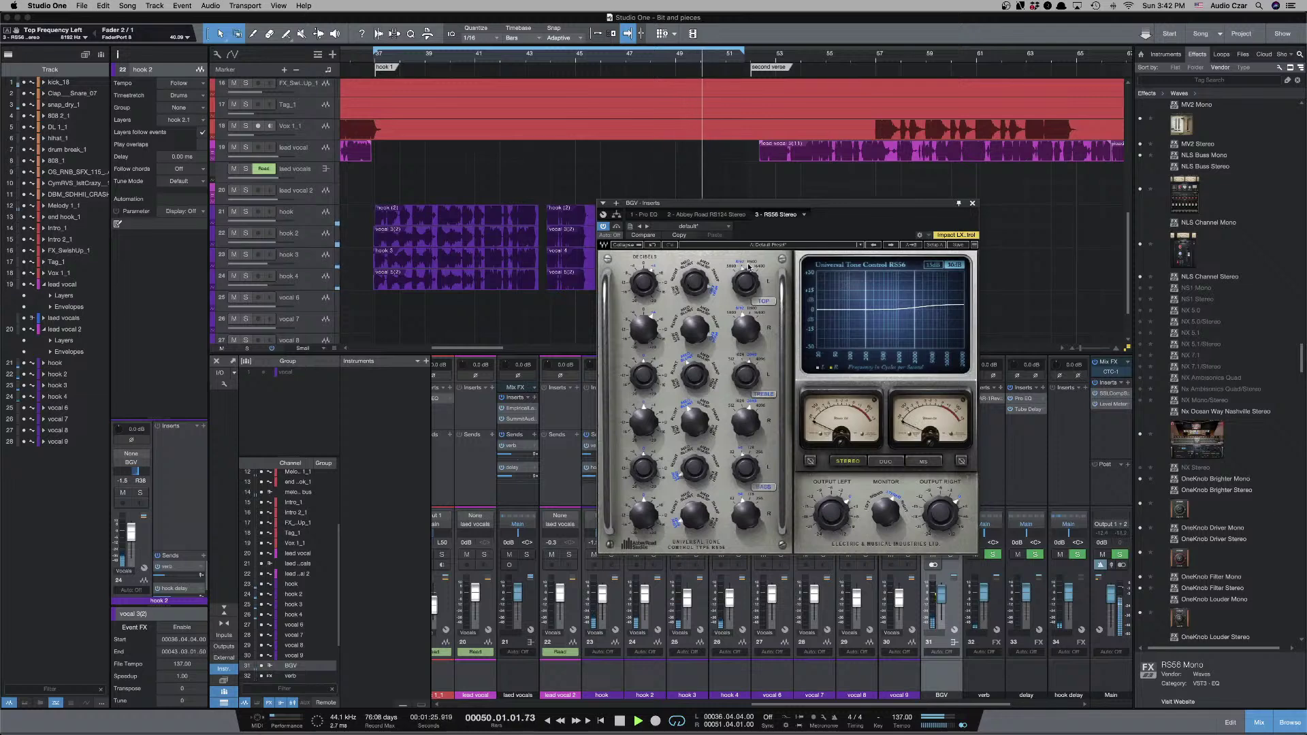
pyautogui.click(616, 226)
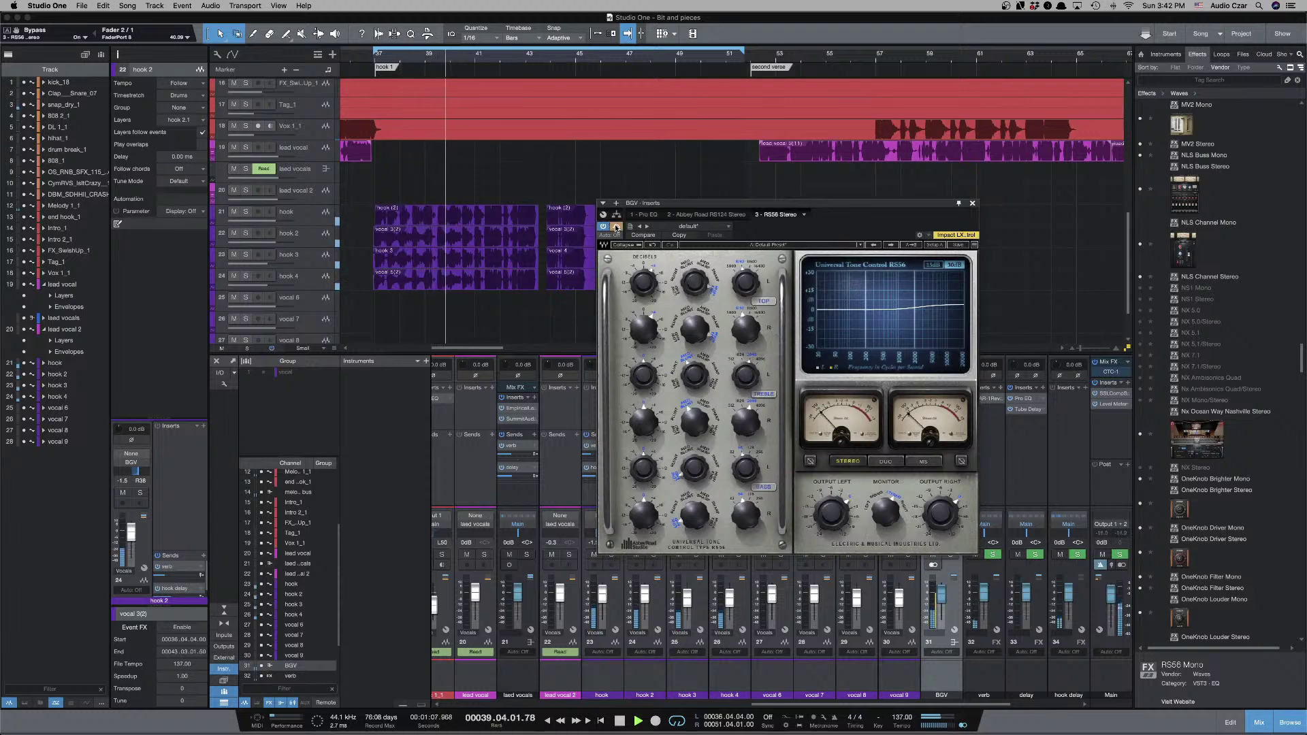
pyautogui.click(616, 227)
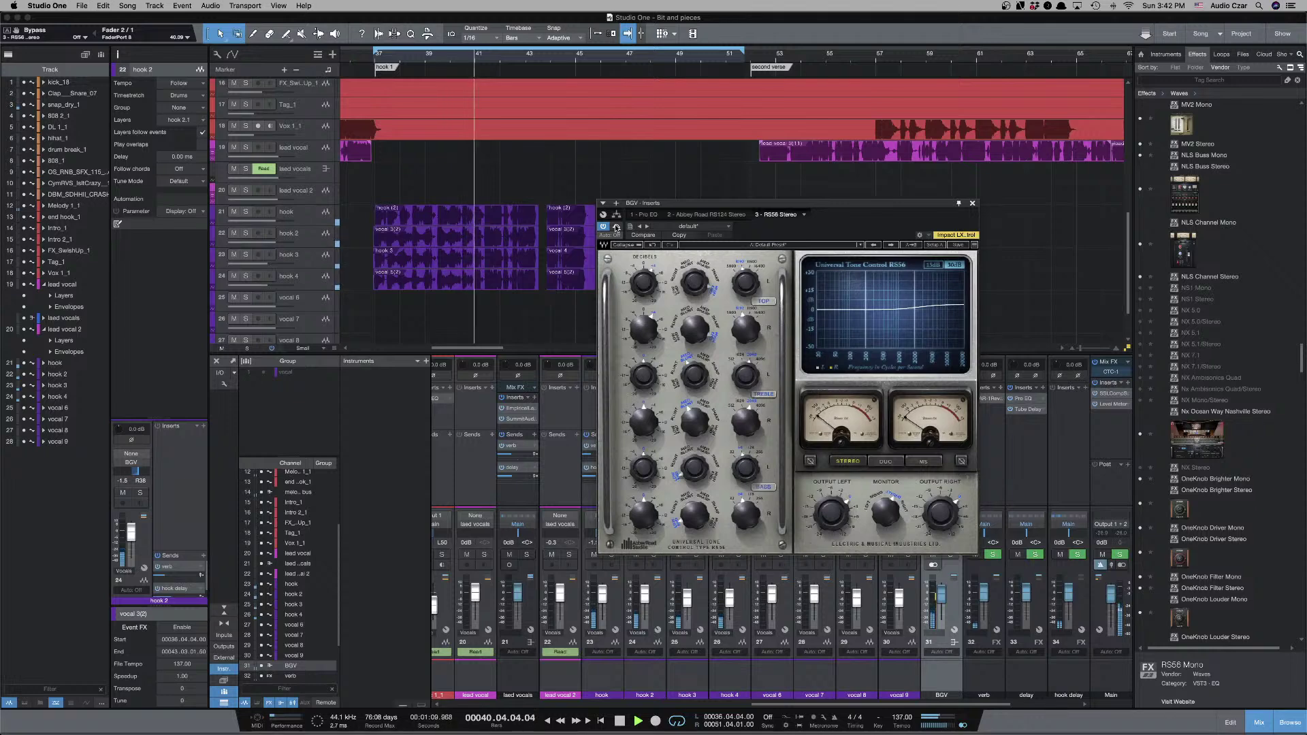
pyautogui.click(646, 287)
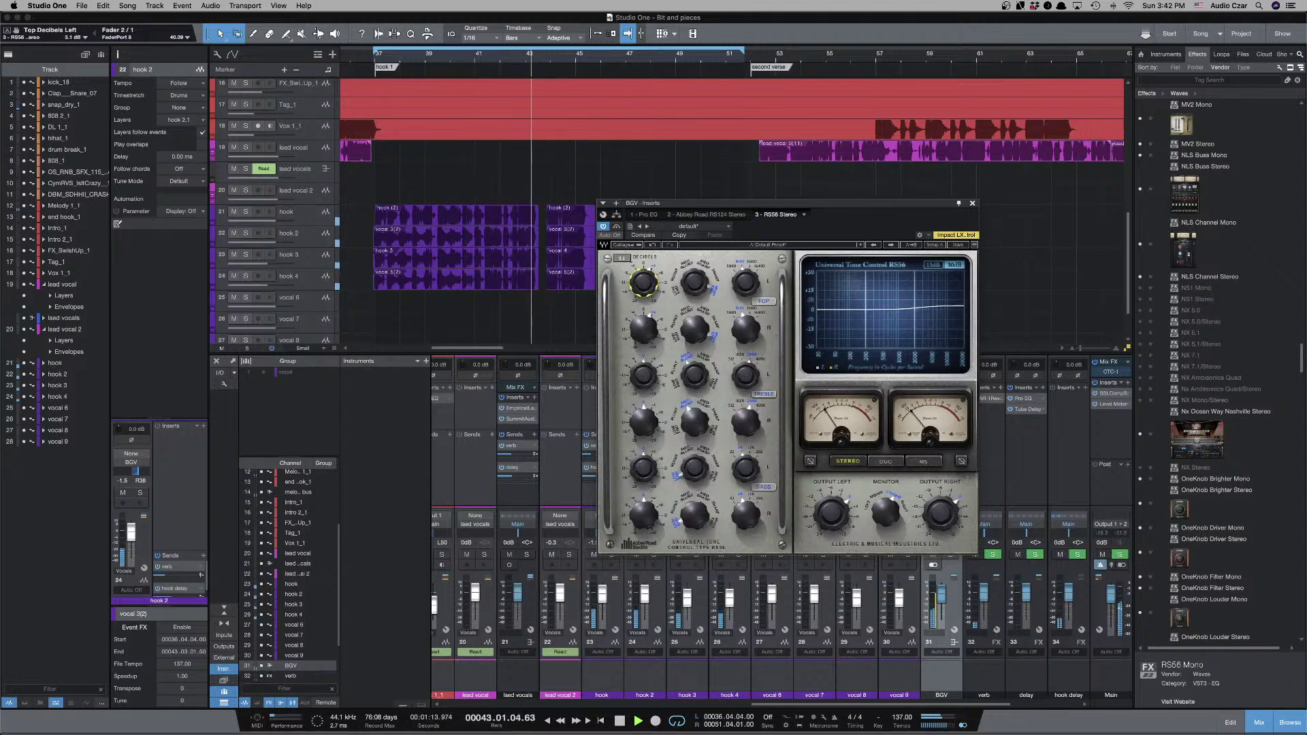
# Compare the BGV sound with the RS56 bypassed and active, then stop playback and close the plug-in window.
pyautogui.click(617, 226)
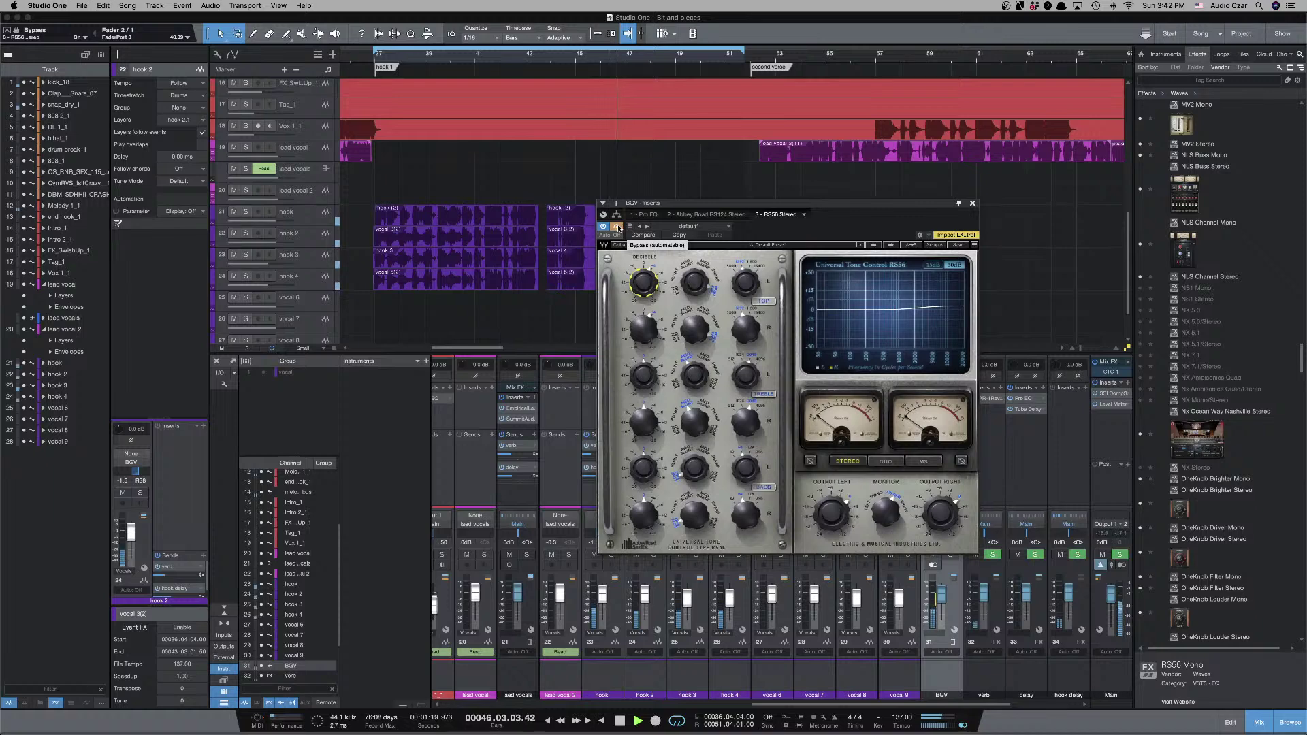
pyautogui.click(617, 226)
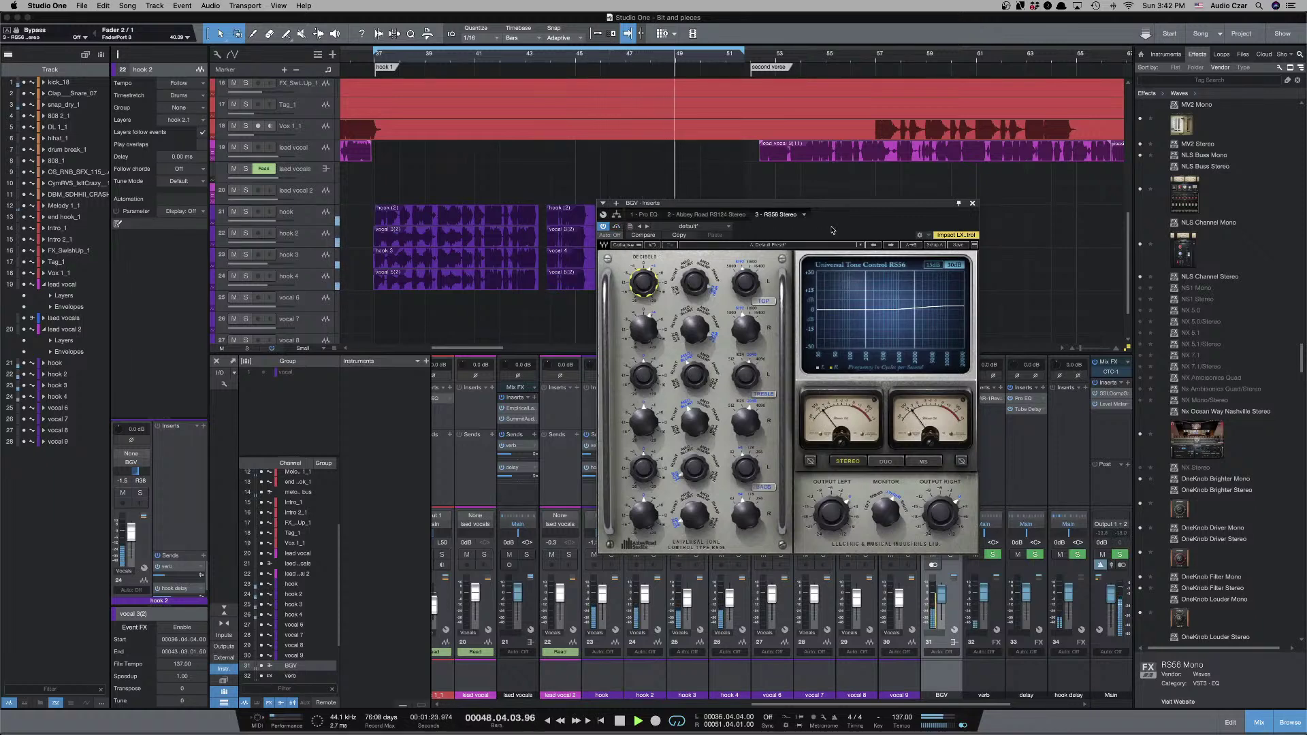
pyautogui.press('space')
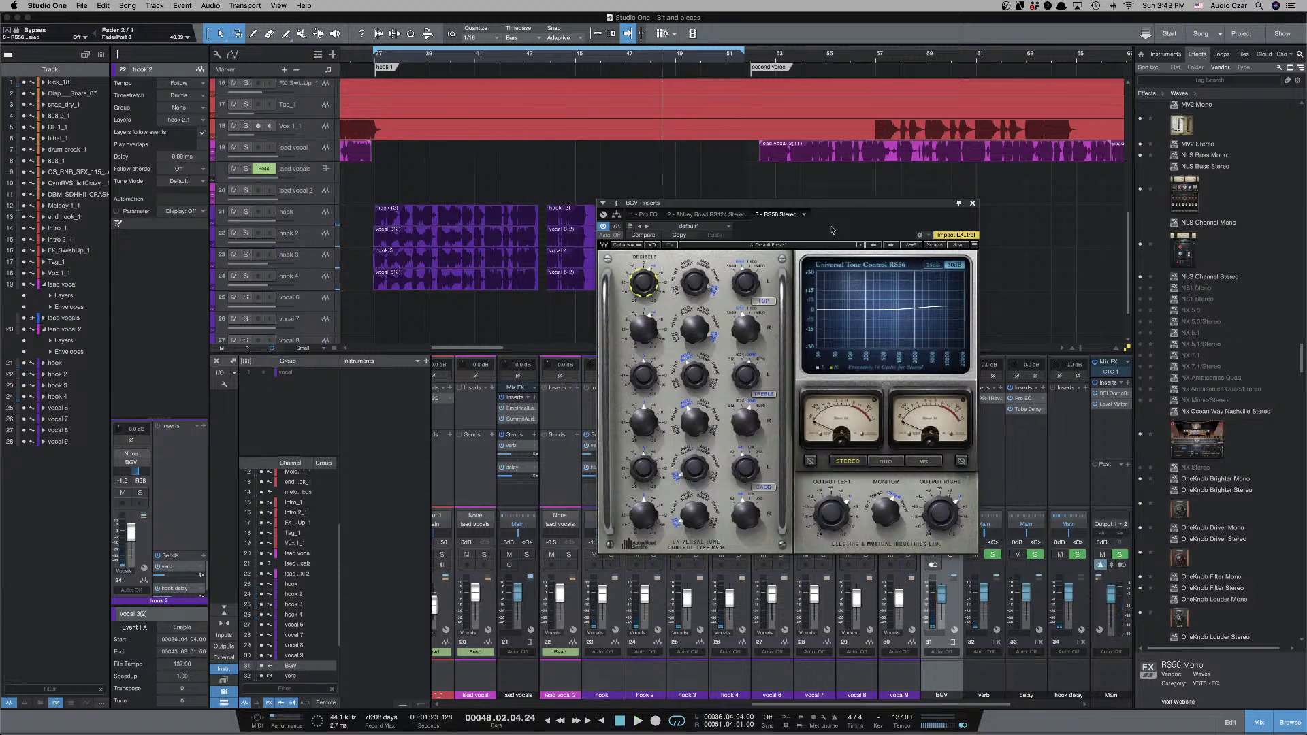
pyautogui.click(973, 204)
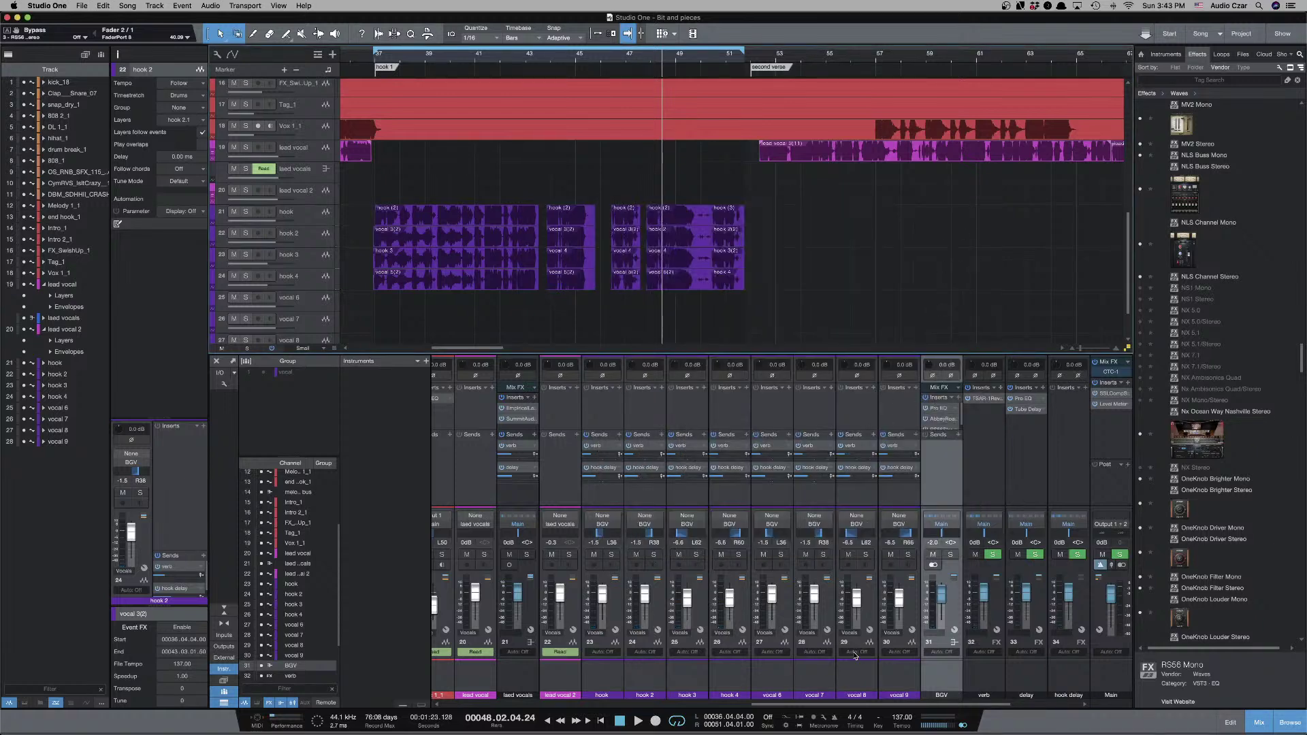
# Remove the verb send from all eight background channels, hook through vocal 9.
pyautogui.hscroll(-2, 869, 683)
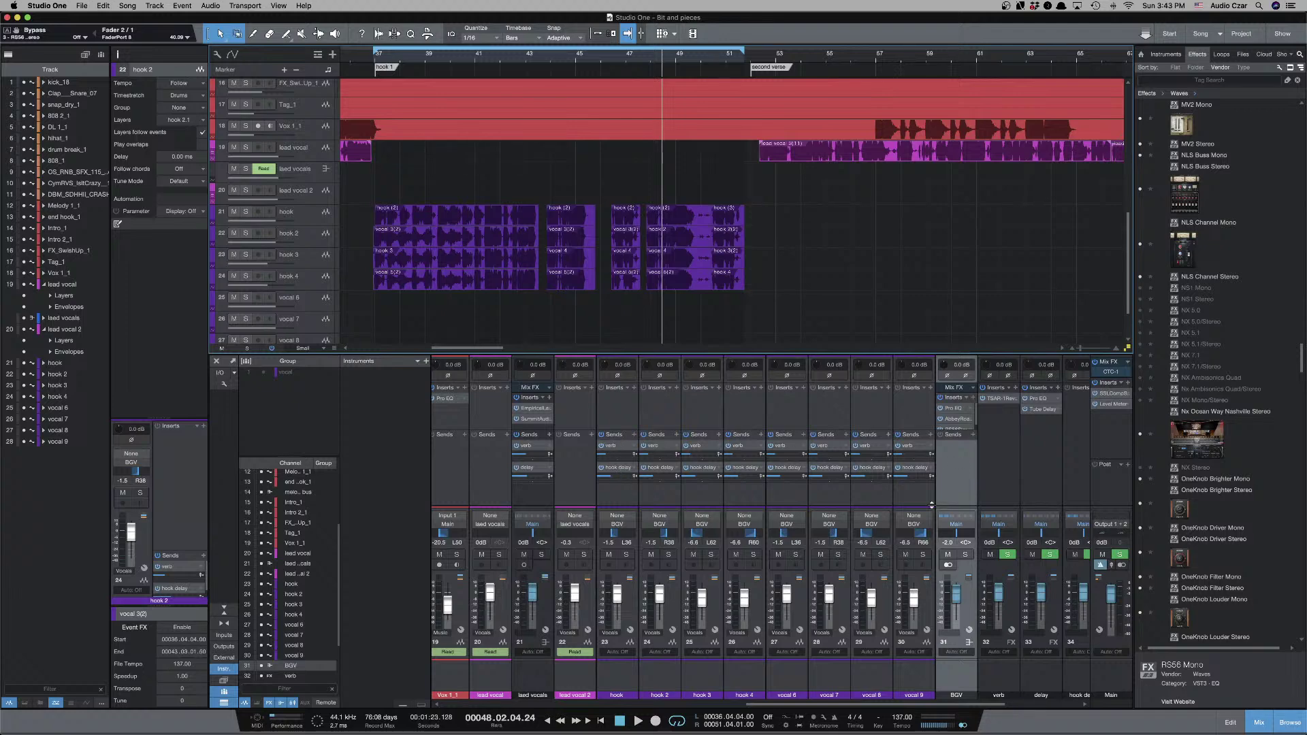
pyautogui.click(913, 493)
pyautogui.keyDown('shift'); pyautogui.click(616, 494); pyautogui.keyUp('shift')
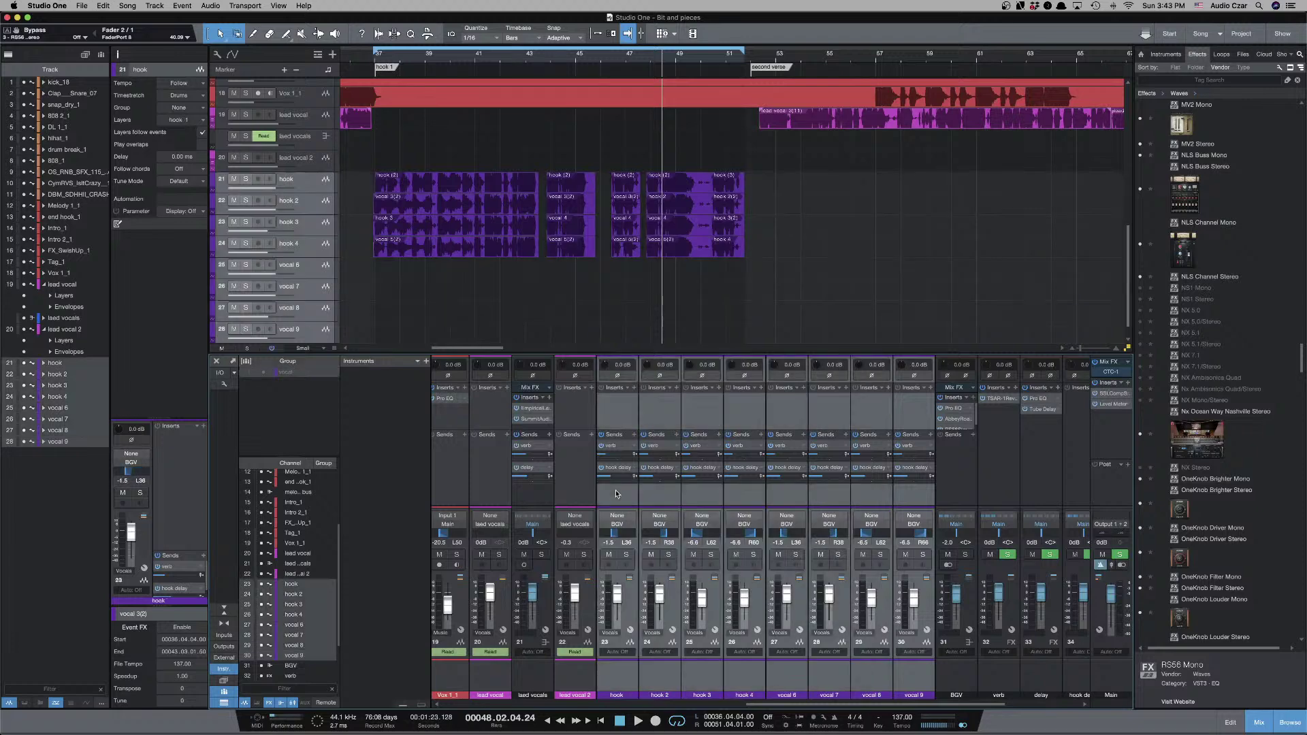
pyautogui.click(633, 446)
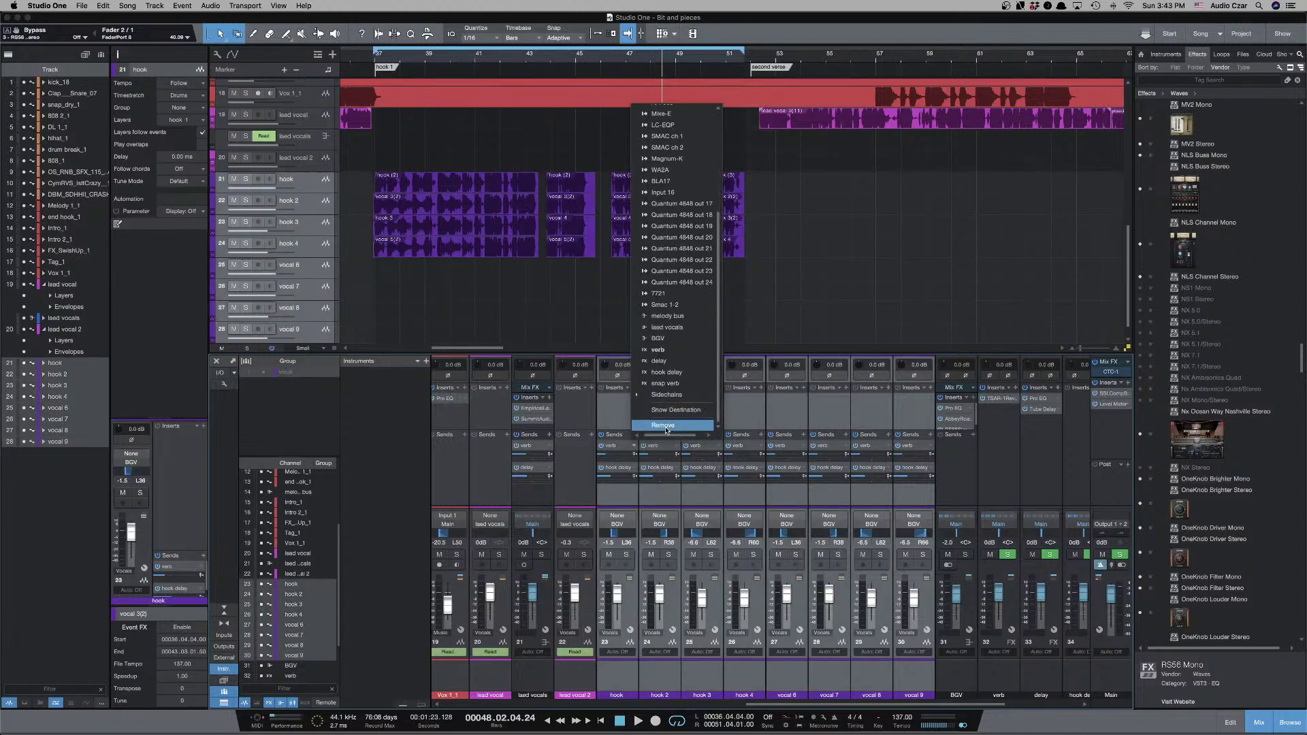
pyautogui.click(650, 425)
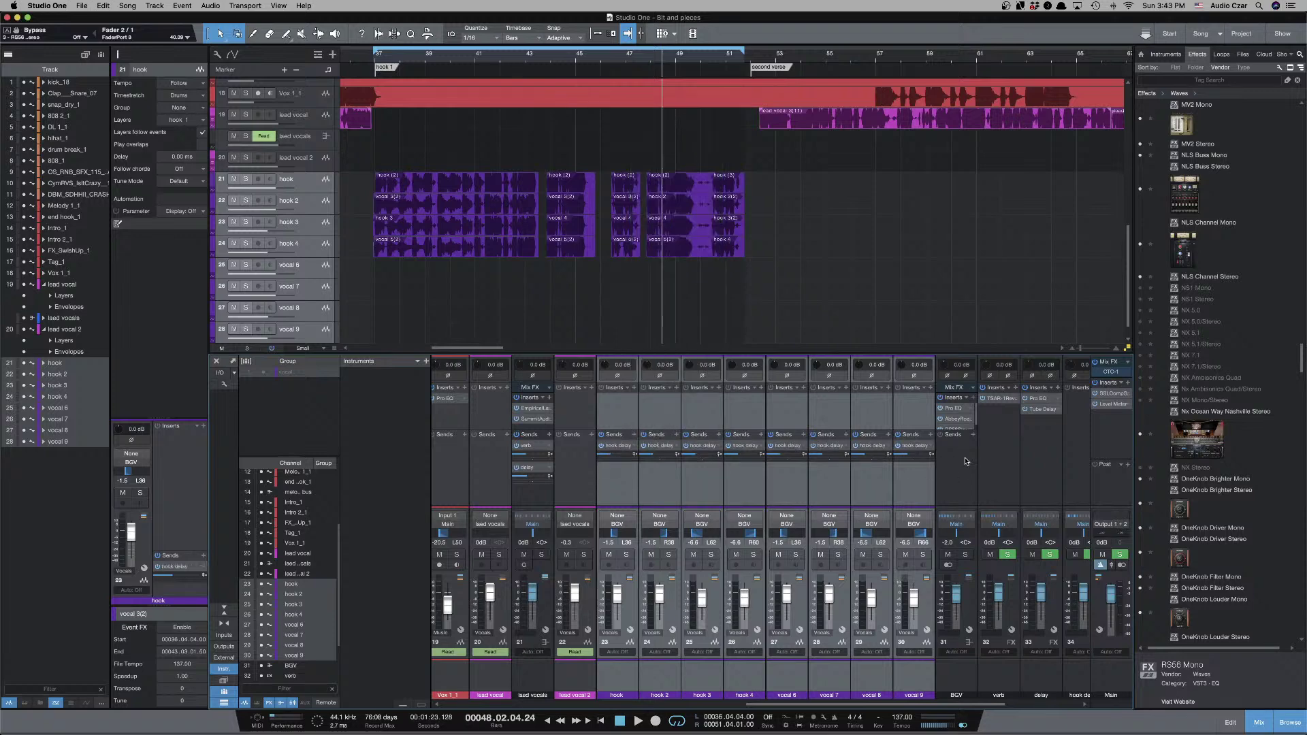
# Add a verb send to the BGV bus and copy the hook delay send from vocal 9 onto it.
pyautogui.click(967, 463)
pyautogui.click(972, 434)
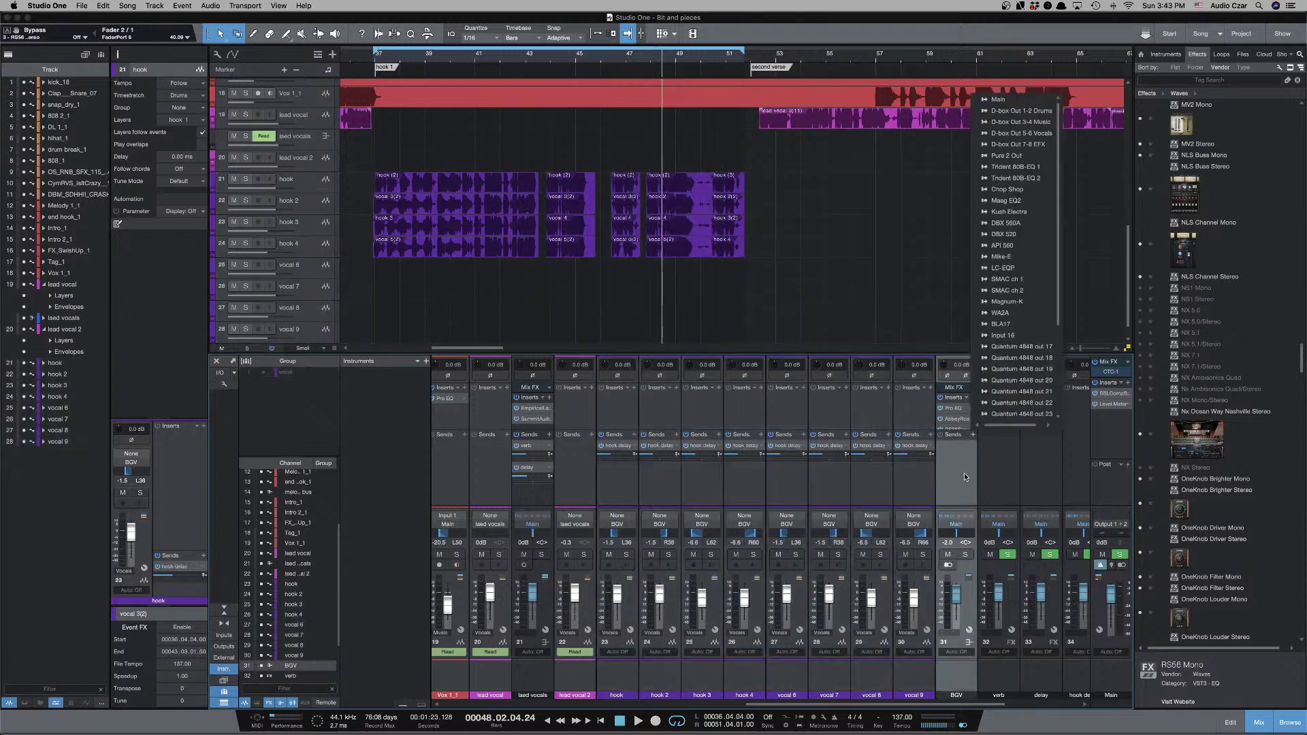
pyautogui.scroll(-5, 1014, 408)
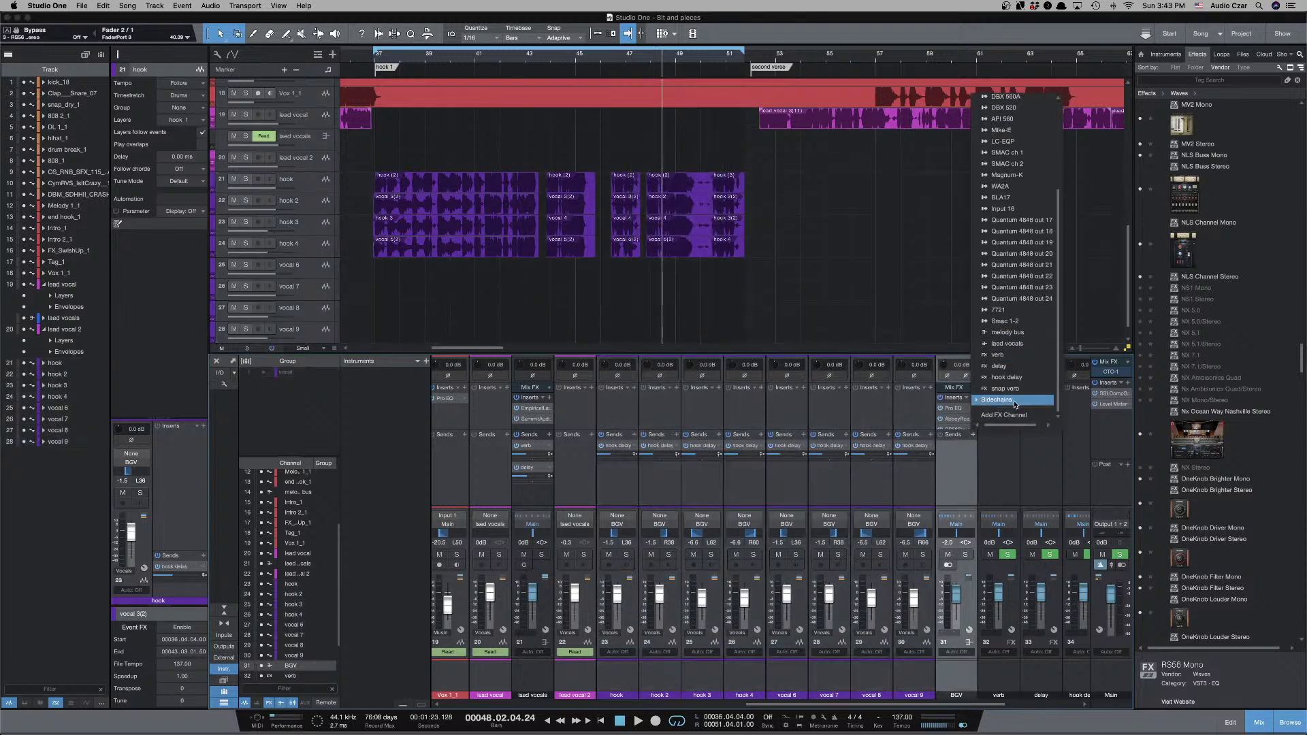
pyautogui.click(1012, 356)
pyautogui.moveTo(920, 447); pyautogui.dragTo(957, 467)
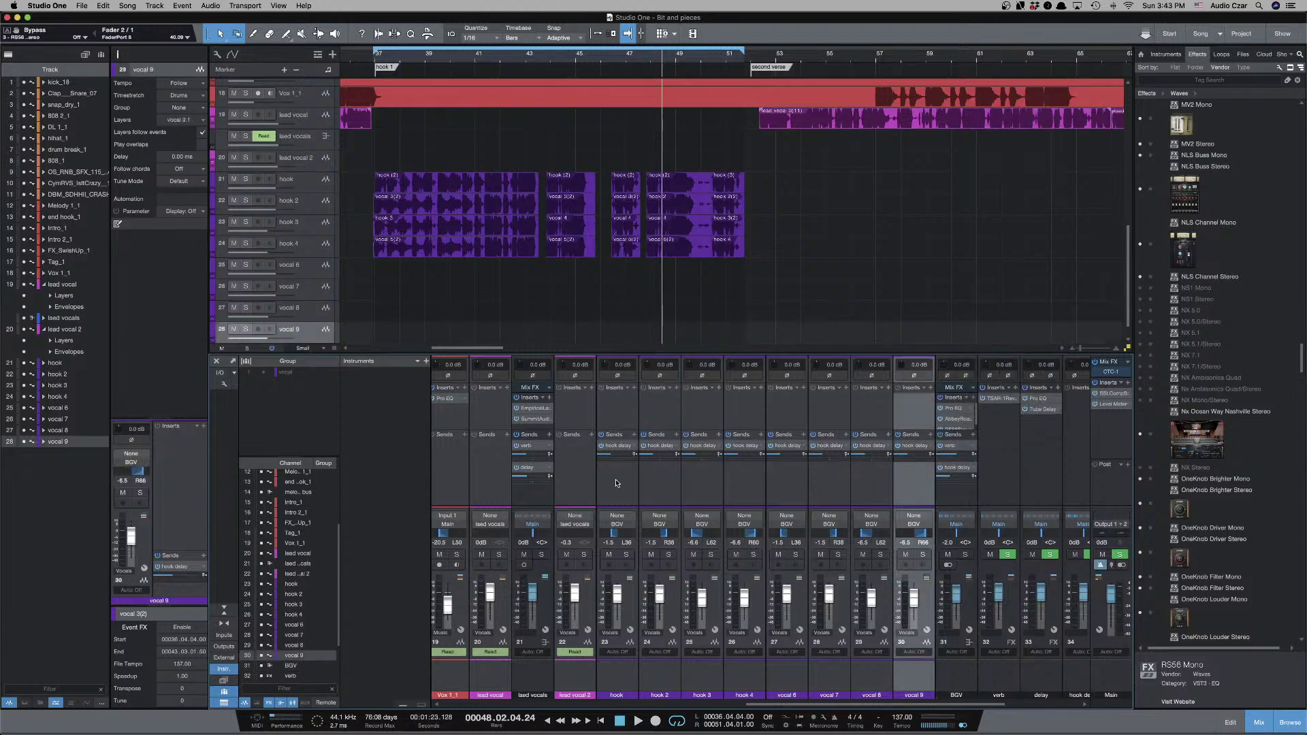
# Remove the hook delay send from all eight background channels, hook through vocal 9.
pyautogui.keyDown('shift'); pyautogui.click(617, 484); pyautogui.keyUp('shift')
pyautogui.click(634, 445)
pyautogui.scroll(-5, 671, 414)
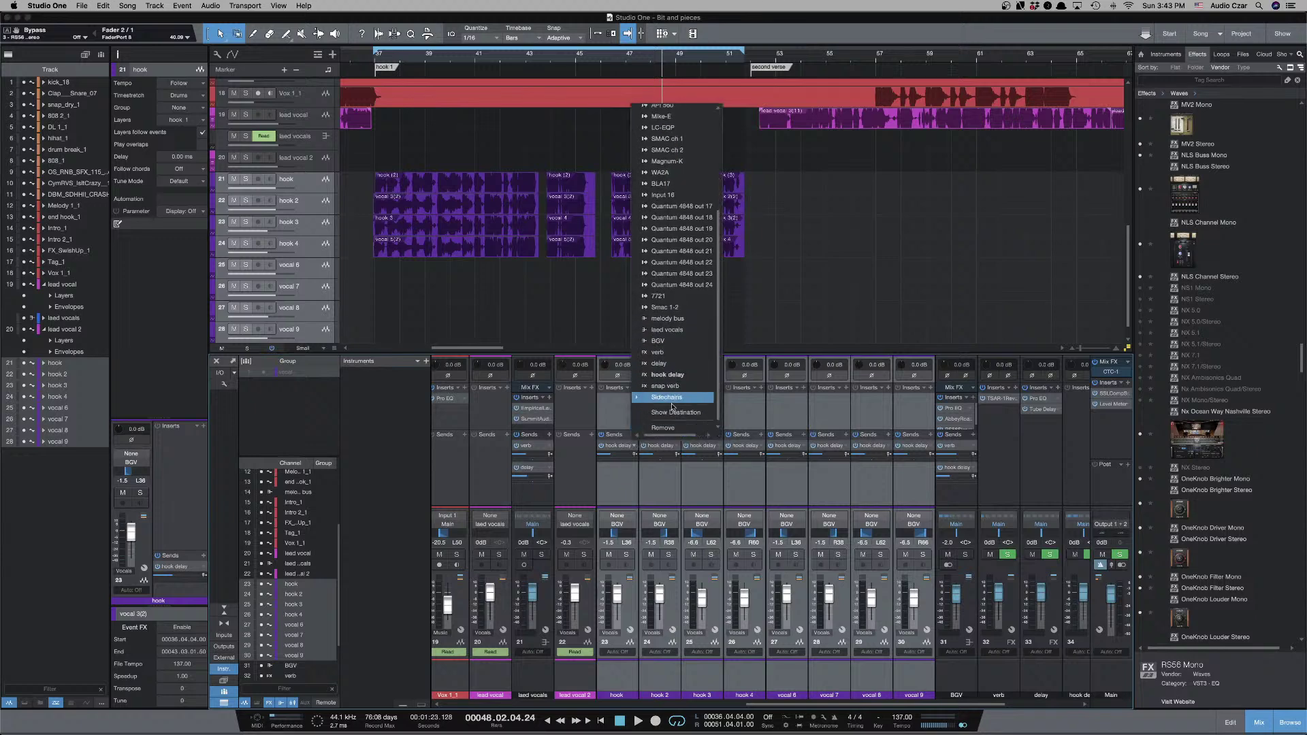
pyautogui.click(681, 425)
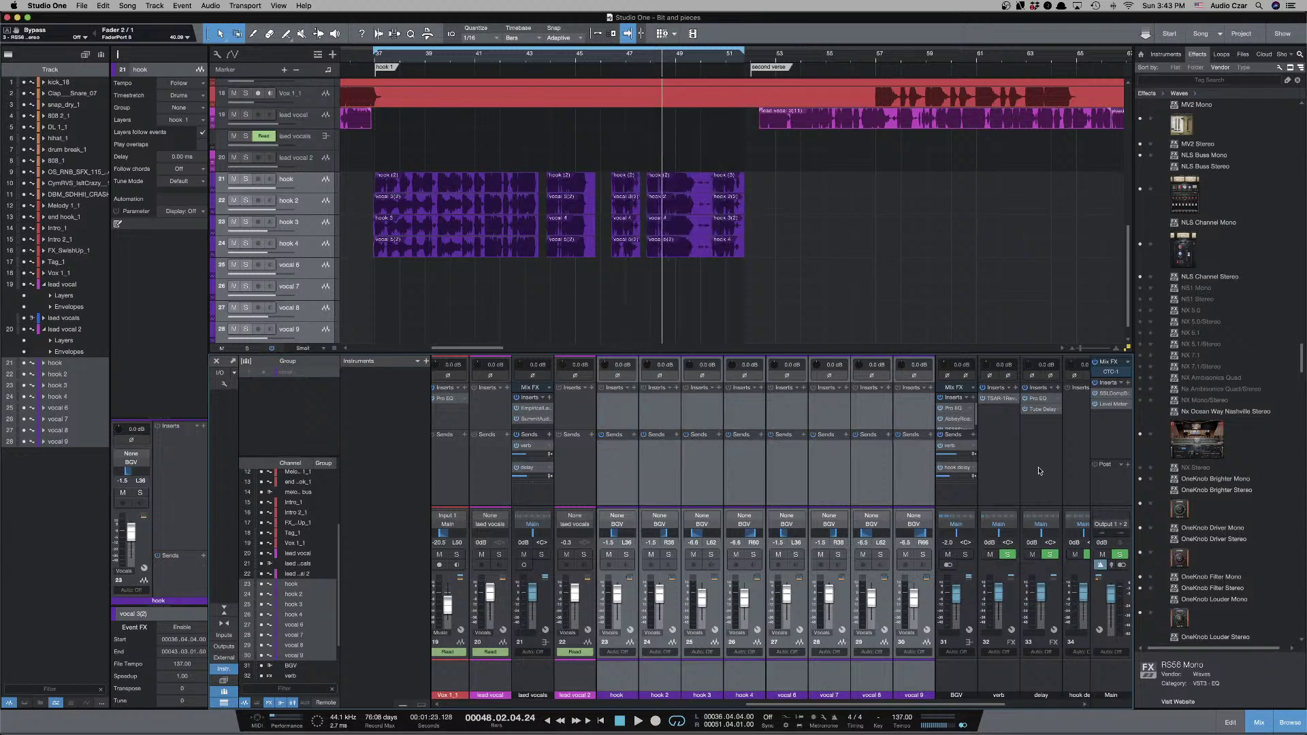
# Insert the Analog Delay plug-in on the hook delay channel and close its window.
pyautogui.hscroll(5, 1042, 474)
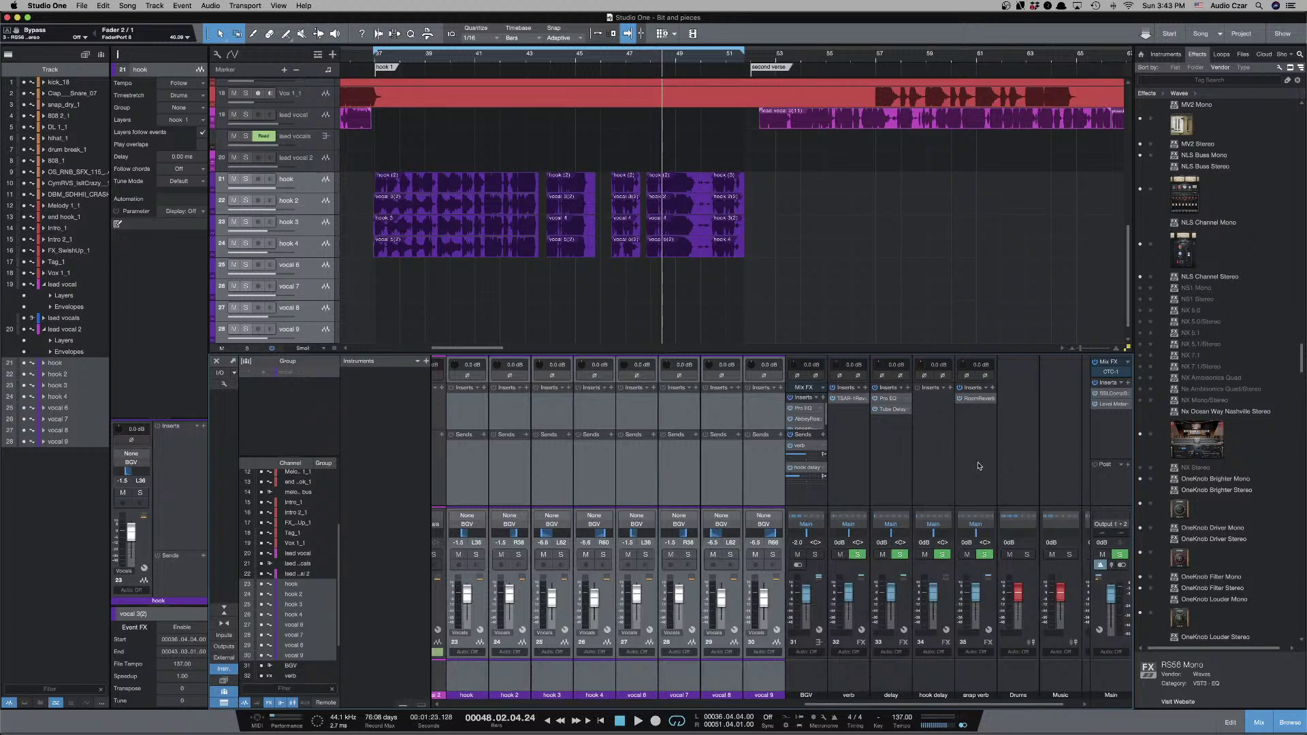
pyautogui.click(944, 449)
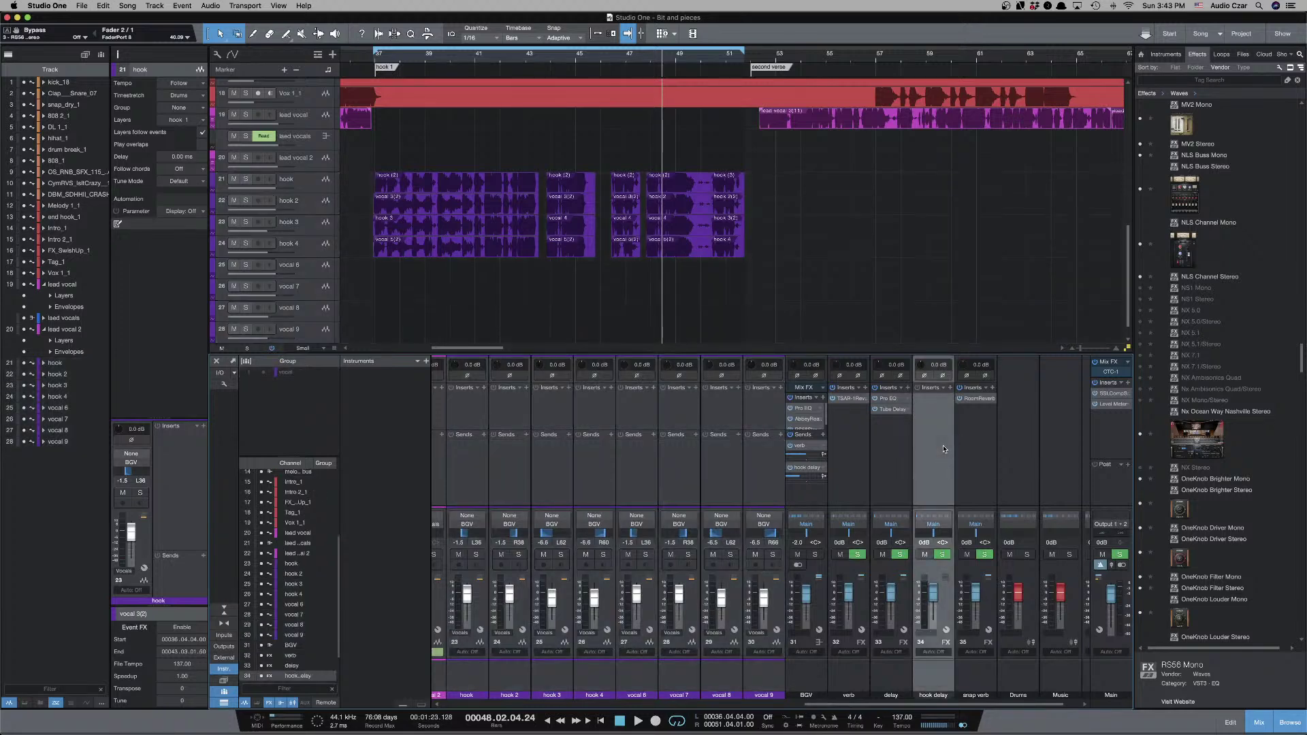
pyautogui.click(950, 388)
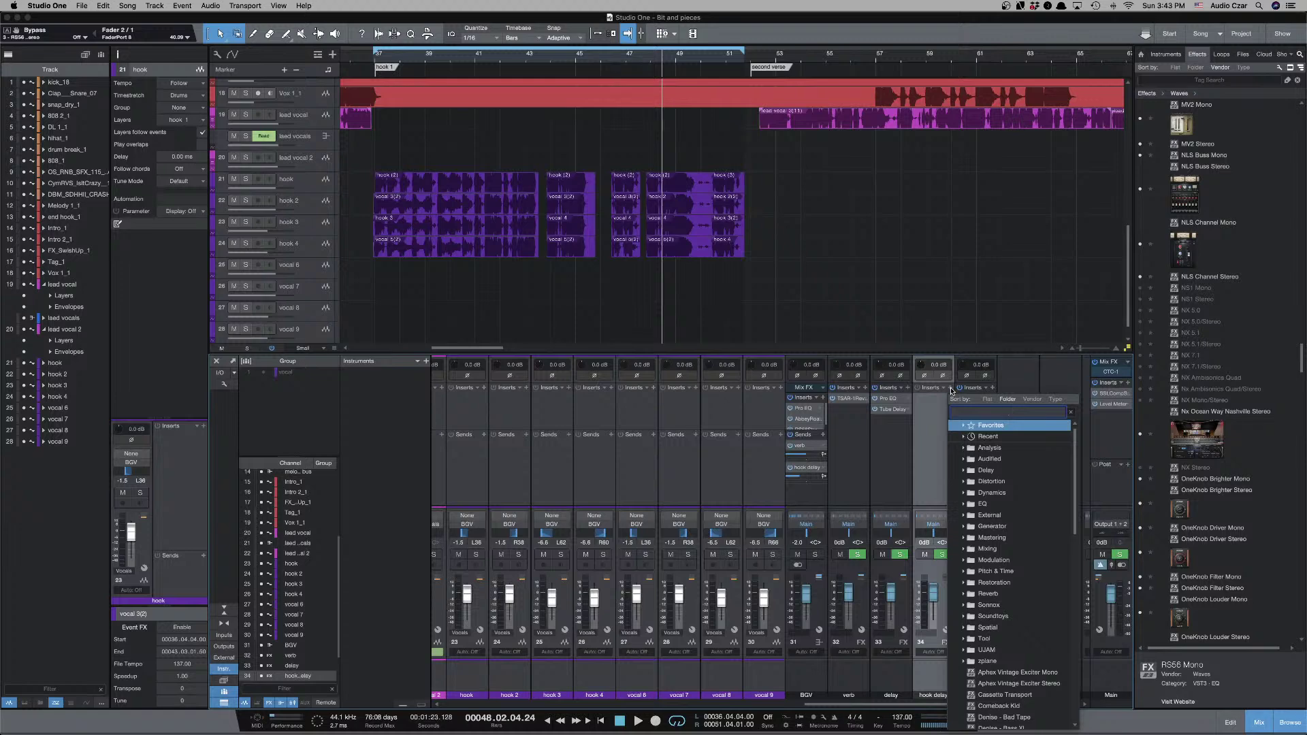
pyautogui.write('ana')
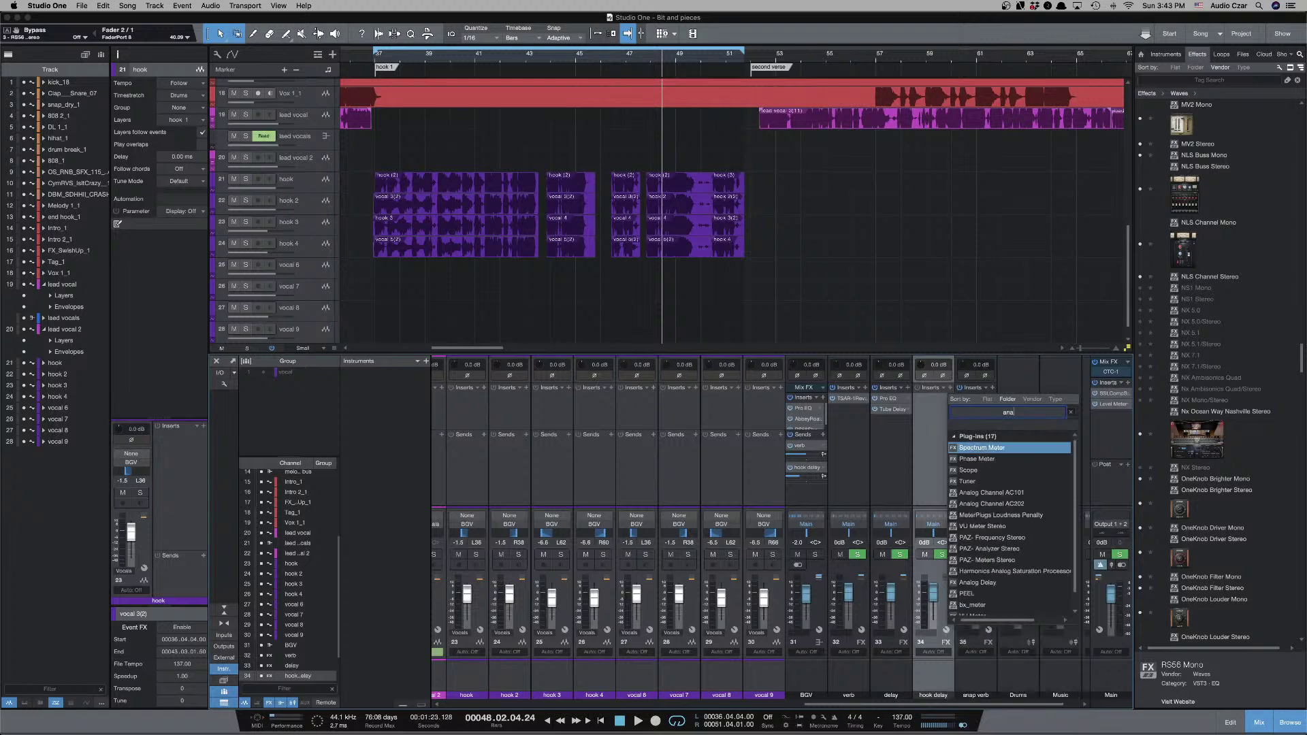
pyautogui.write('log')
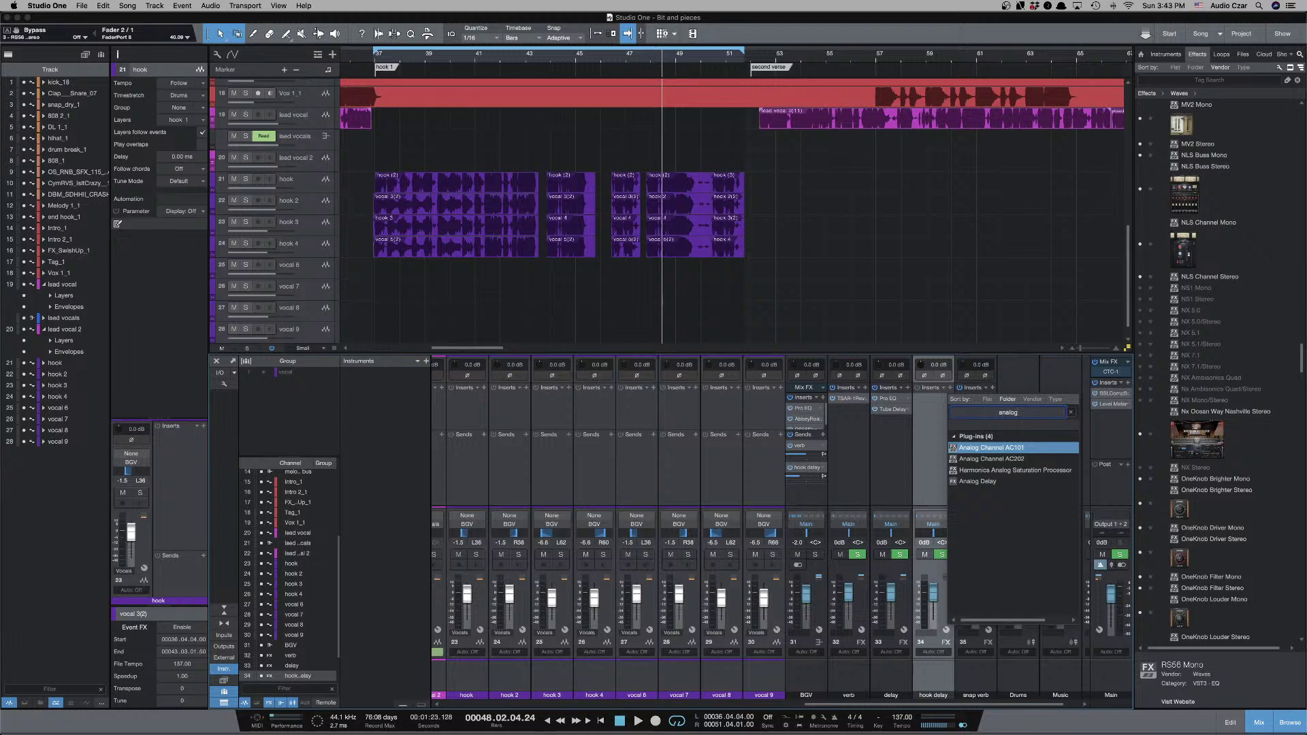
pyautogui.press('Down')
pyautogui.press('Down')
pyautogui.press('Down')
pyautogui.press('Return')
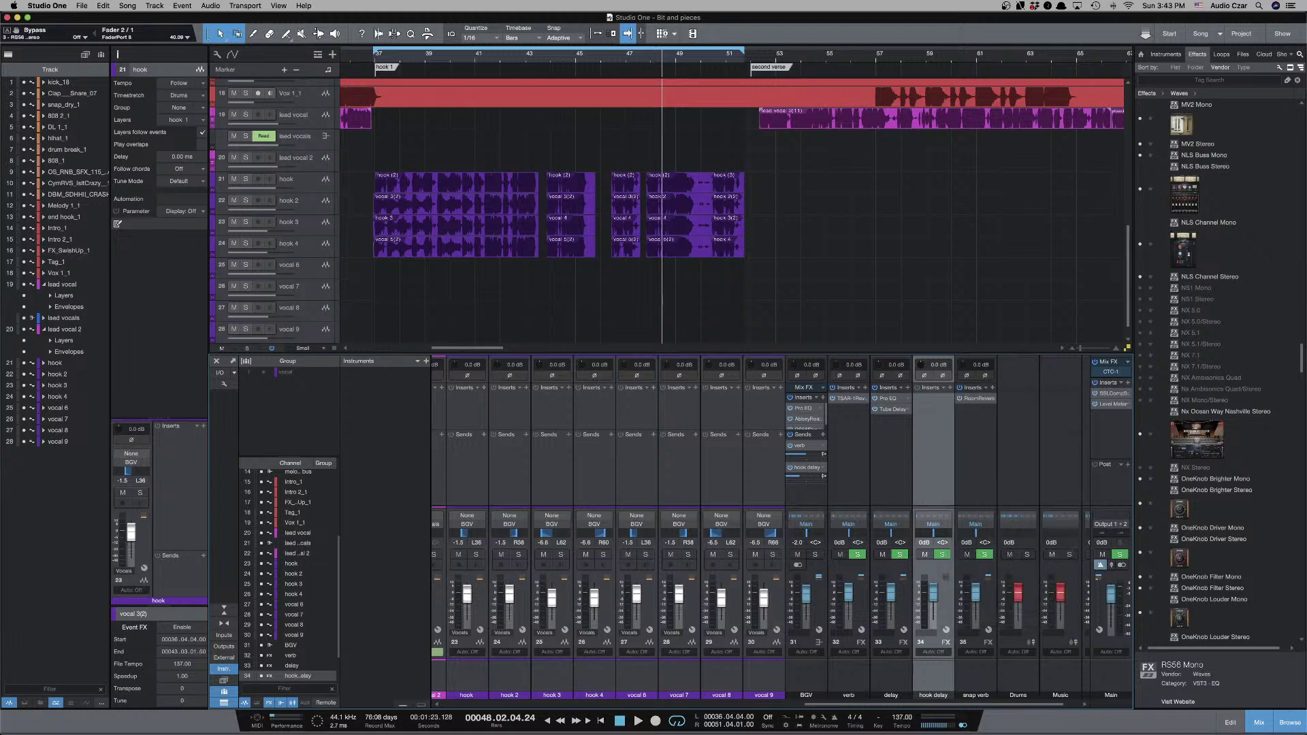
pyautogui.moveTo(844, 211); pyautogui.dragTo(915, 217)
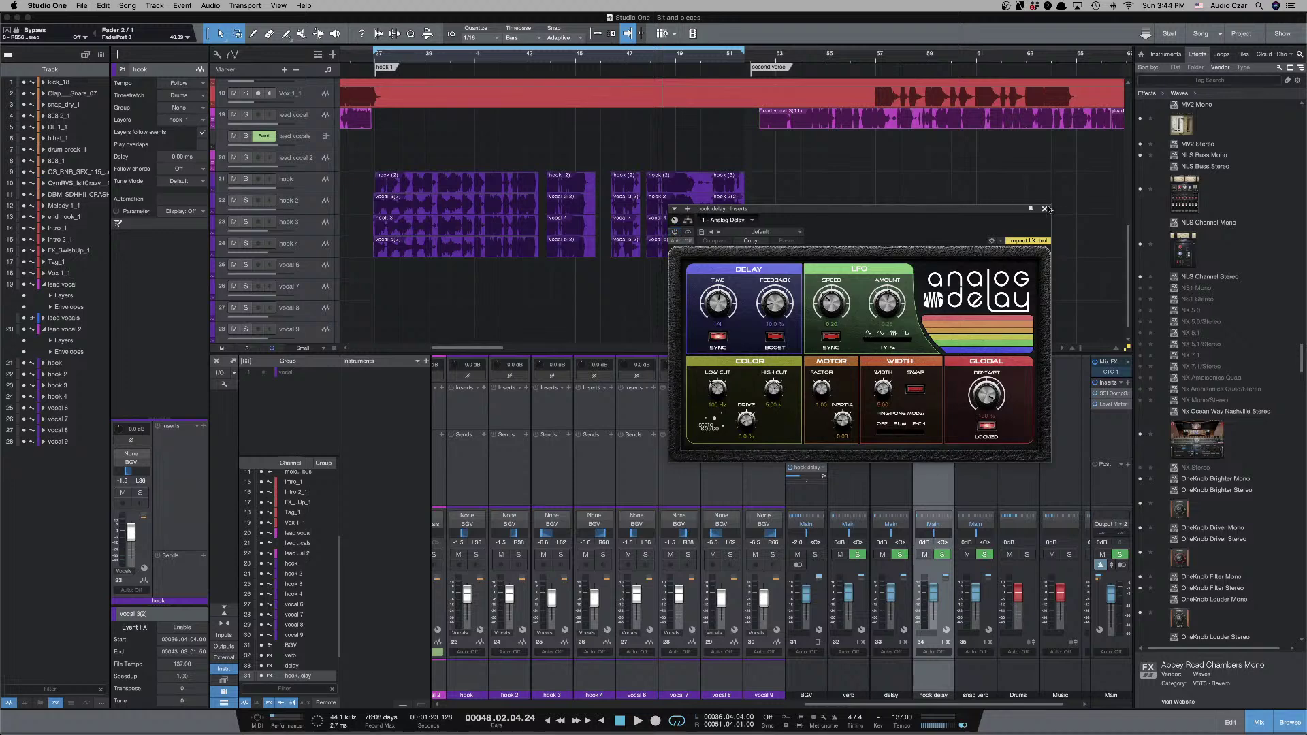
pyautogui.click(1045, 209)
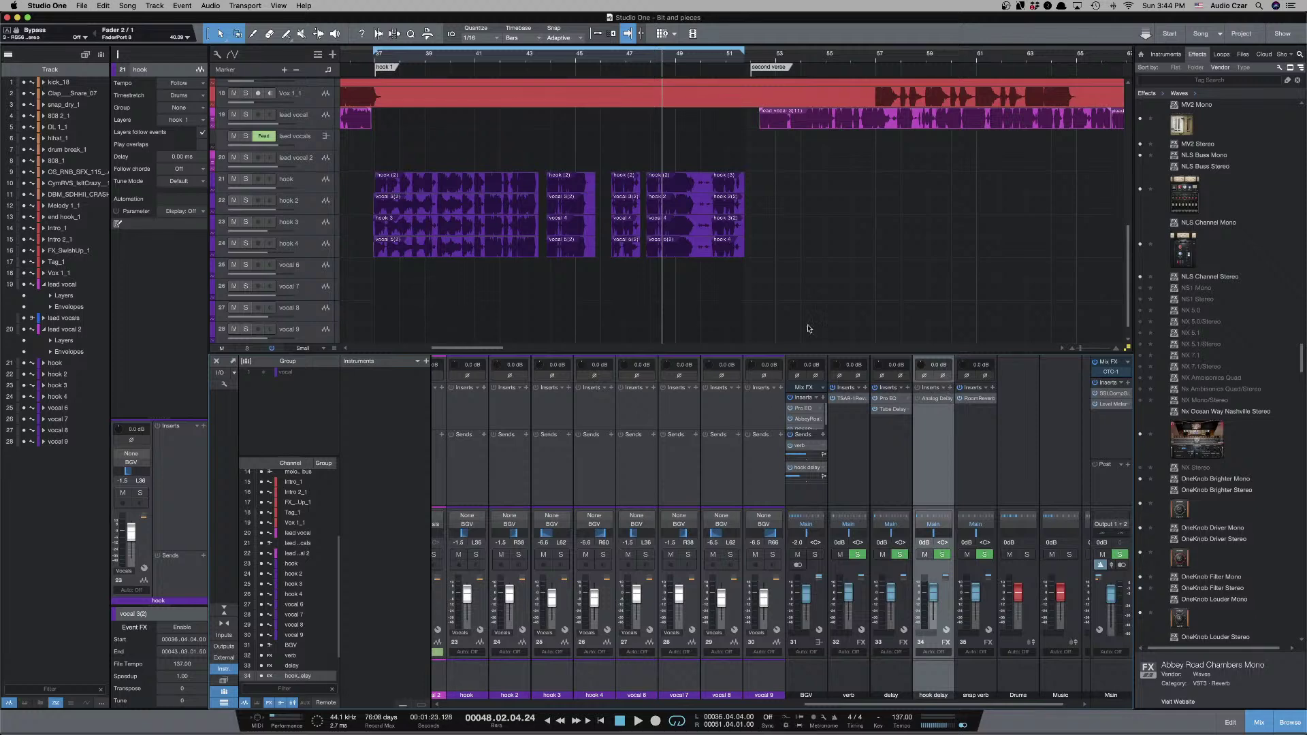
# Play the hook and lower the BGV bus's verb send to about -19 dB, then stop playback.
pyautogui.press('space')
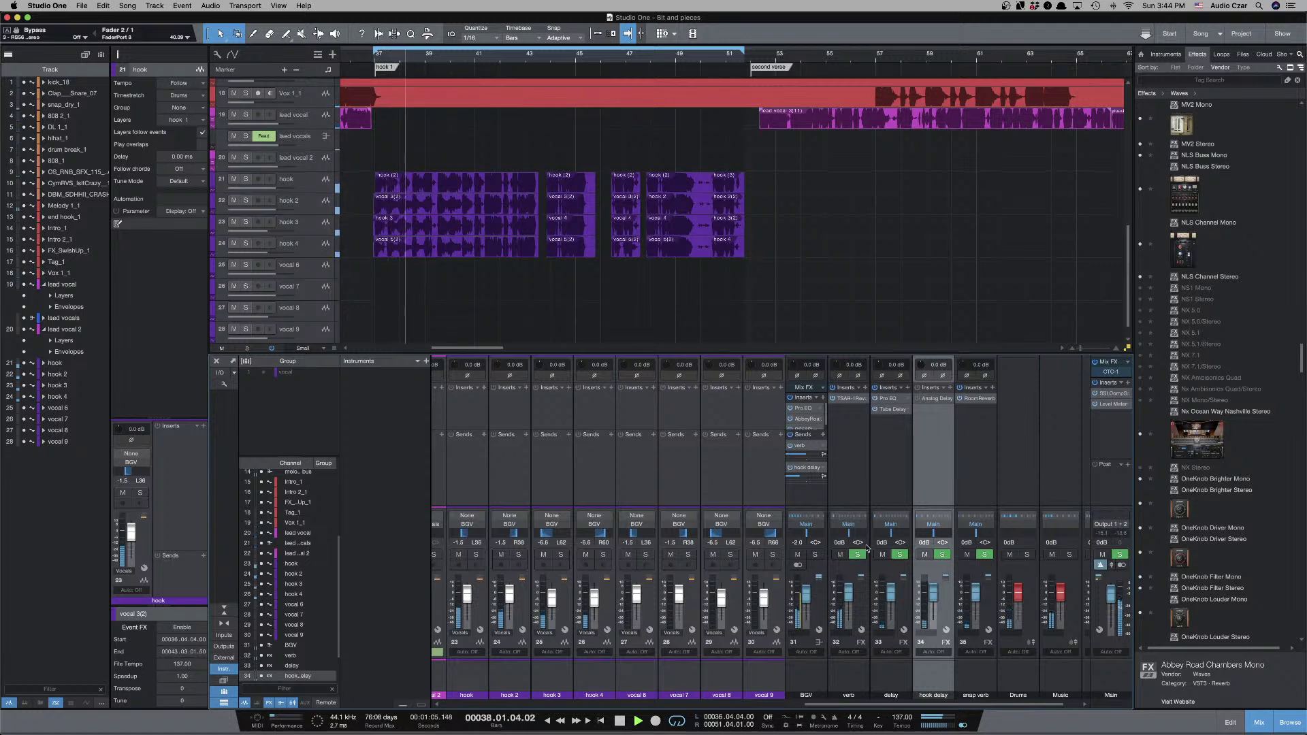
pyautogui.click(811, 491)
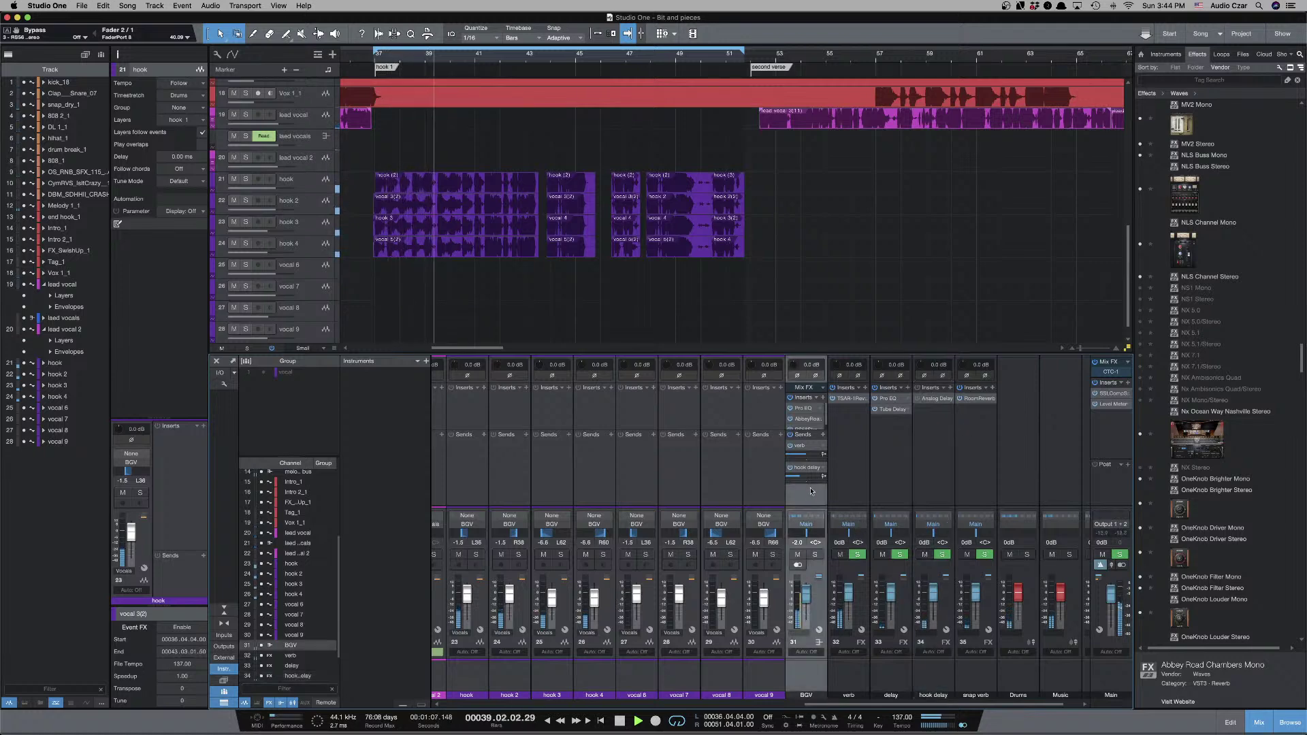
pyautogui.moveTo(807, 454); pyautogui.dragTo(799, 459)
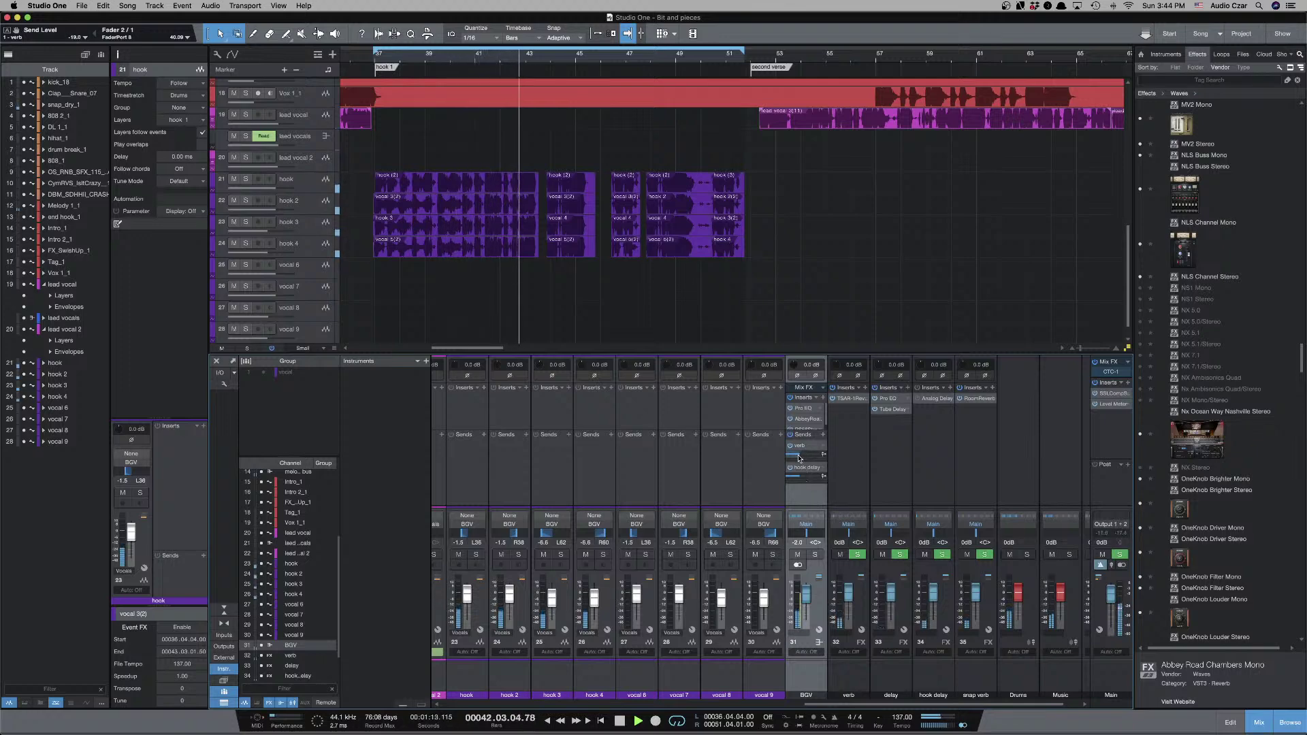
pyautogui.press('space')
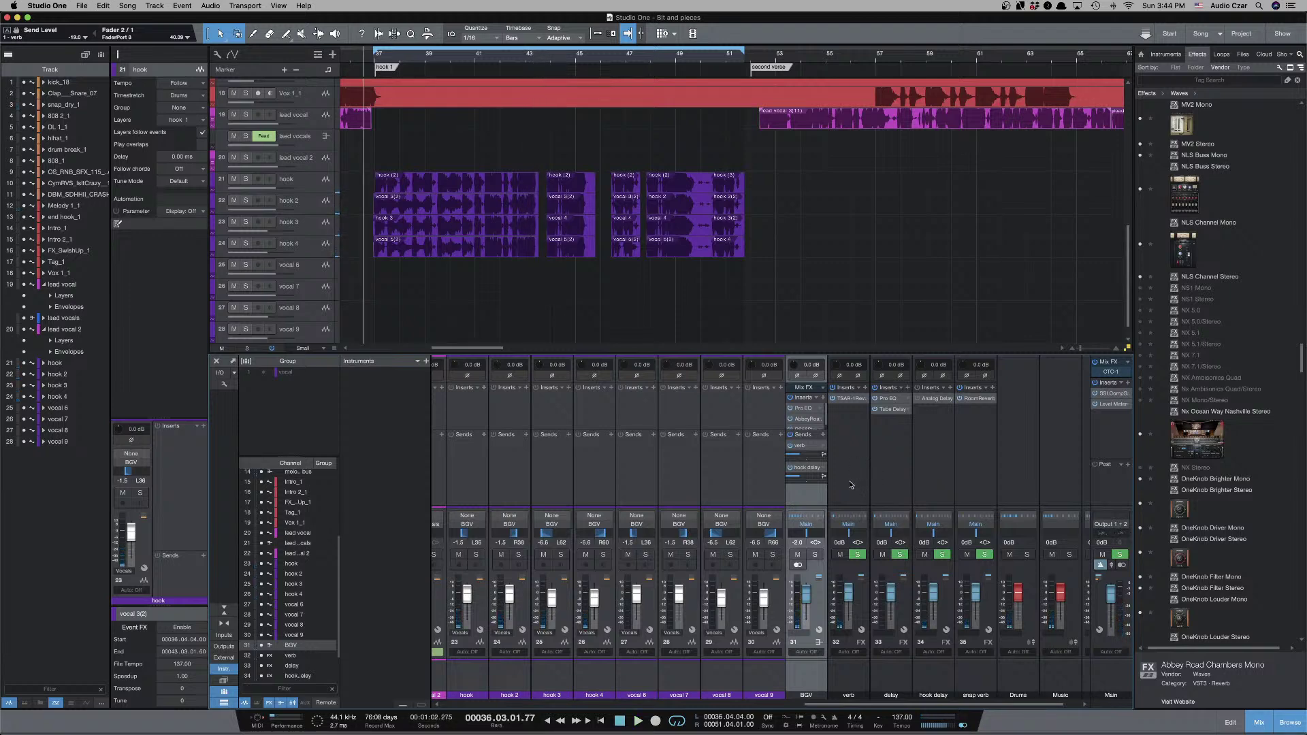
# Reopen the Analog Delay on the hook delay channel to review its settings and look back over the arrangement, then close the plug-in.
pyautogui.doubleClick(941, 401)
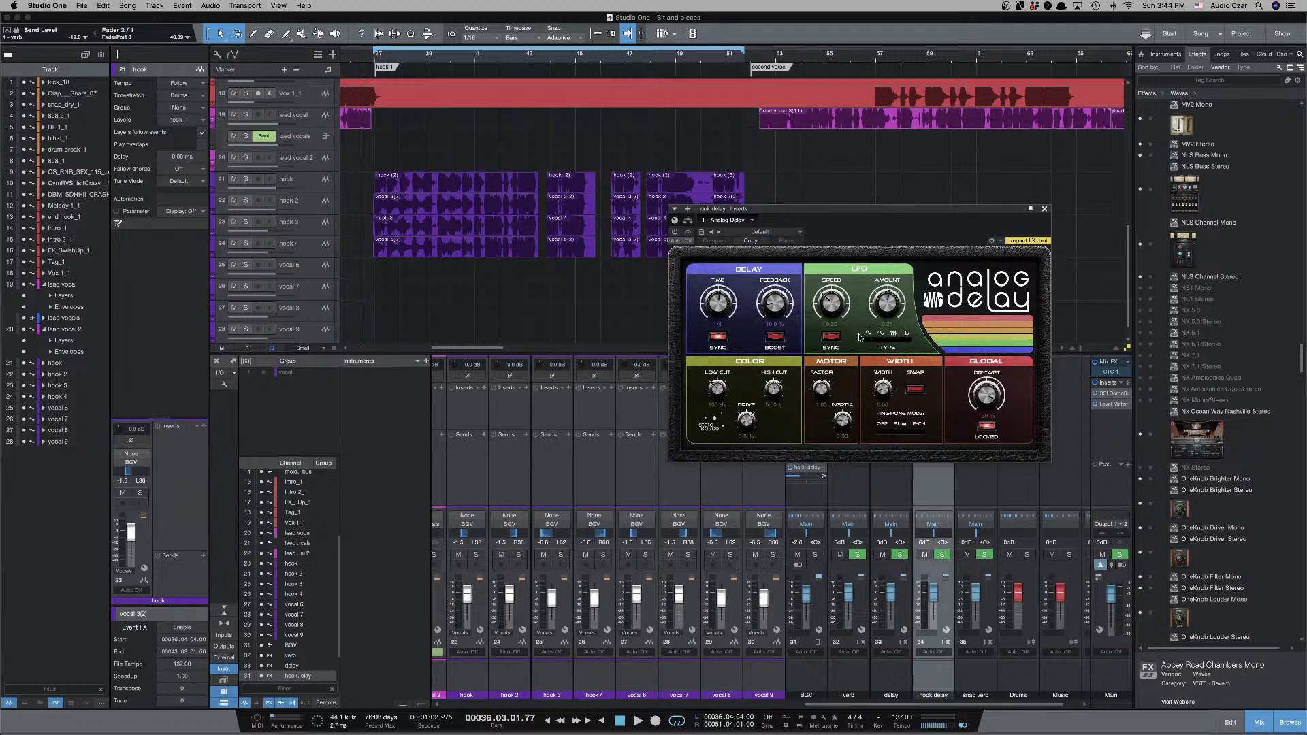
pyautogui.scroll(5, 579, 324)
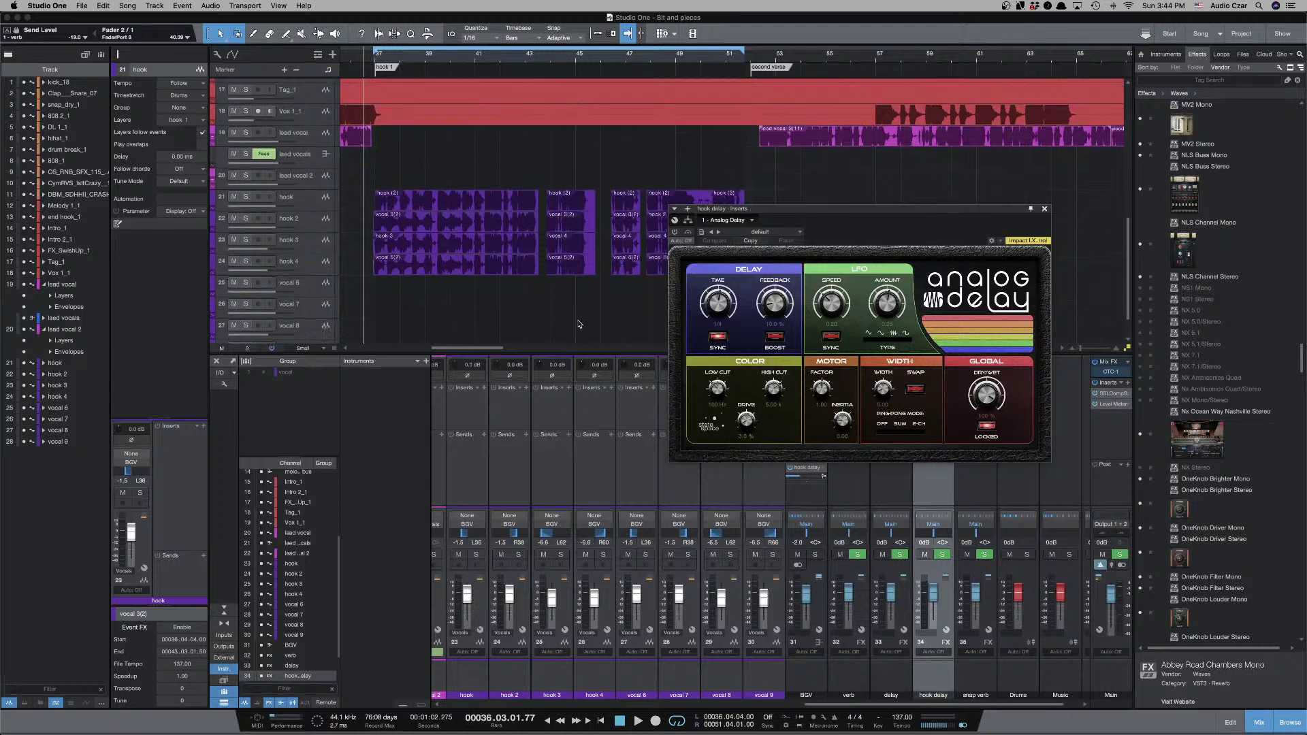
pyautogui.scroll(3, 579, 324)
pyautogui.hscroll(-3, 579, 323)
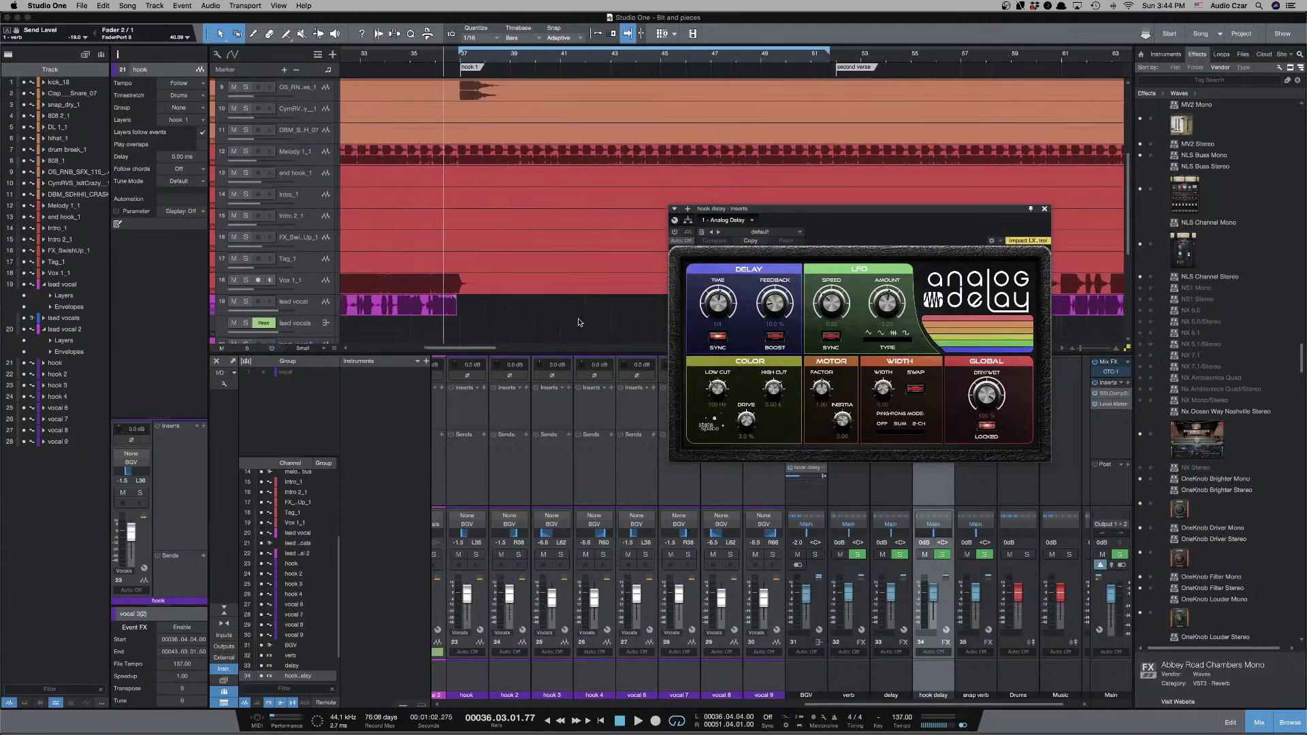
pyautogui.hscroll(-1, 580, 323)
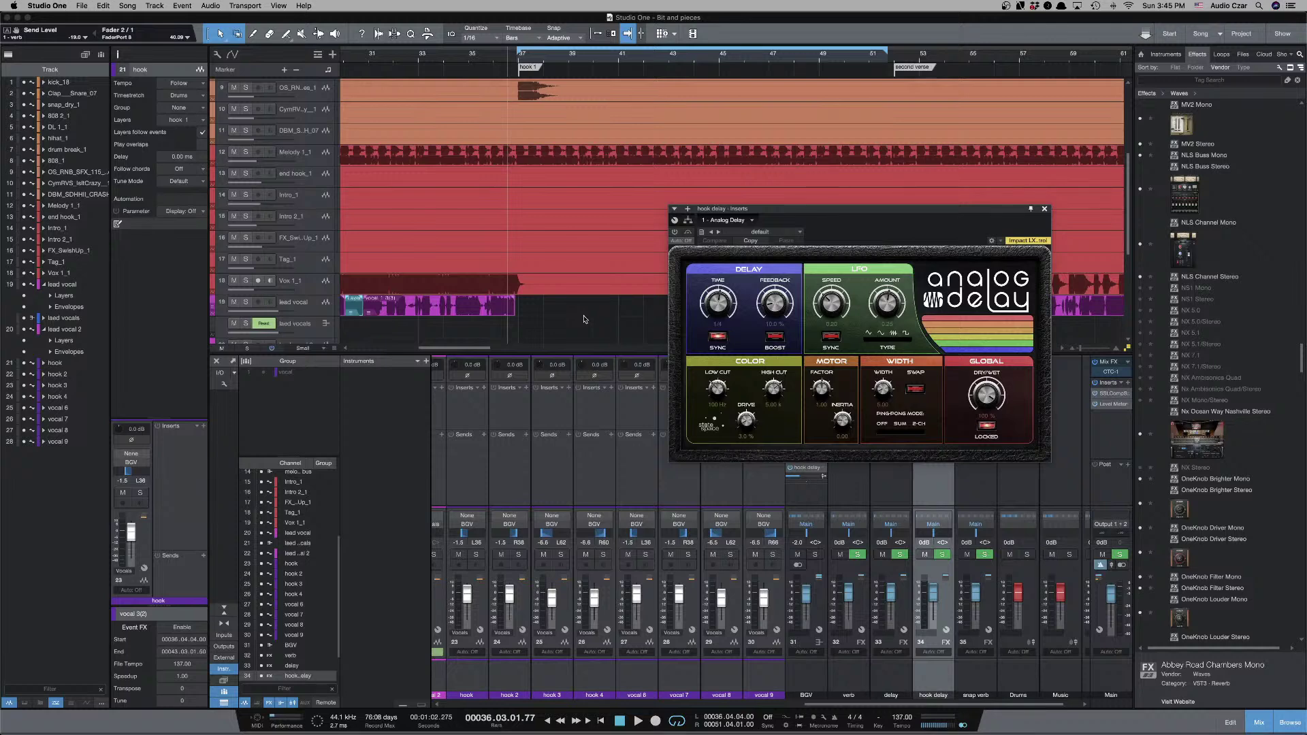
pyautogui.scroll(-1, 584, 319)
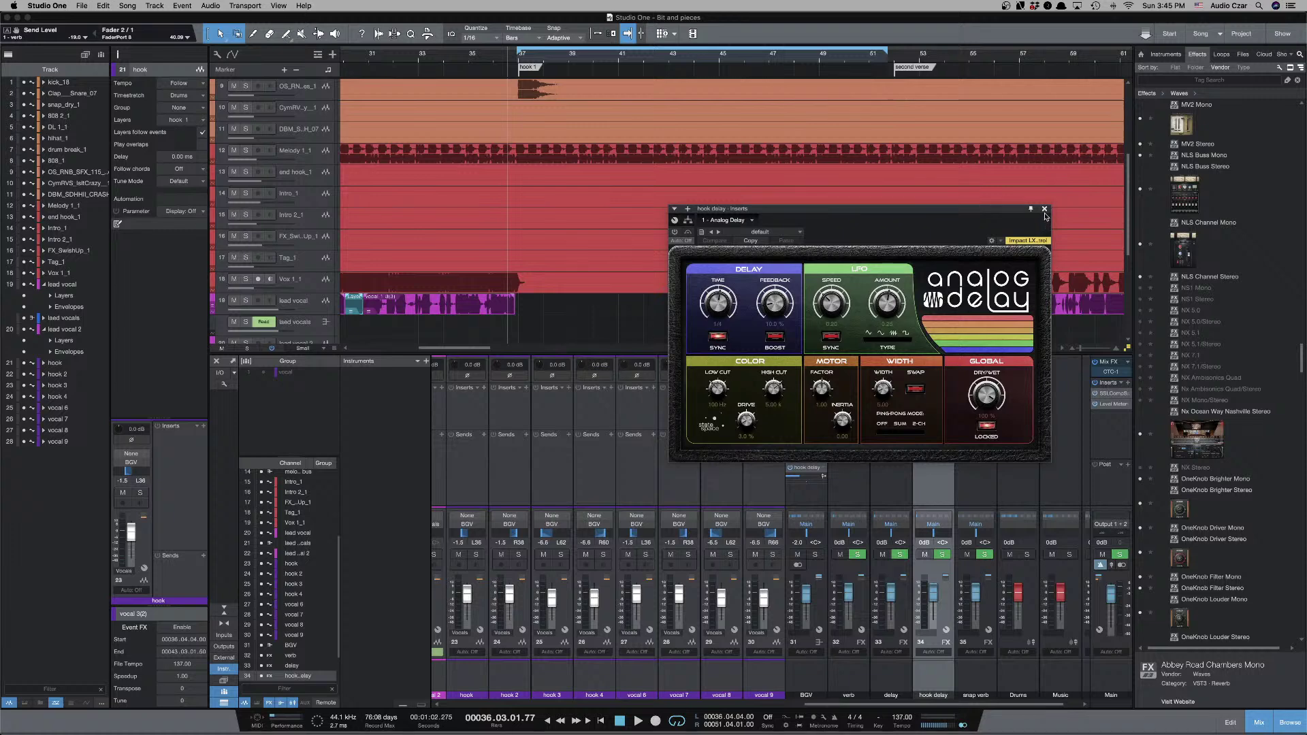
pyautogui.click(1045, 211)
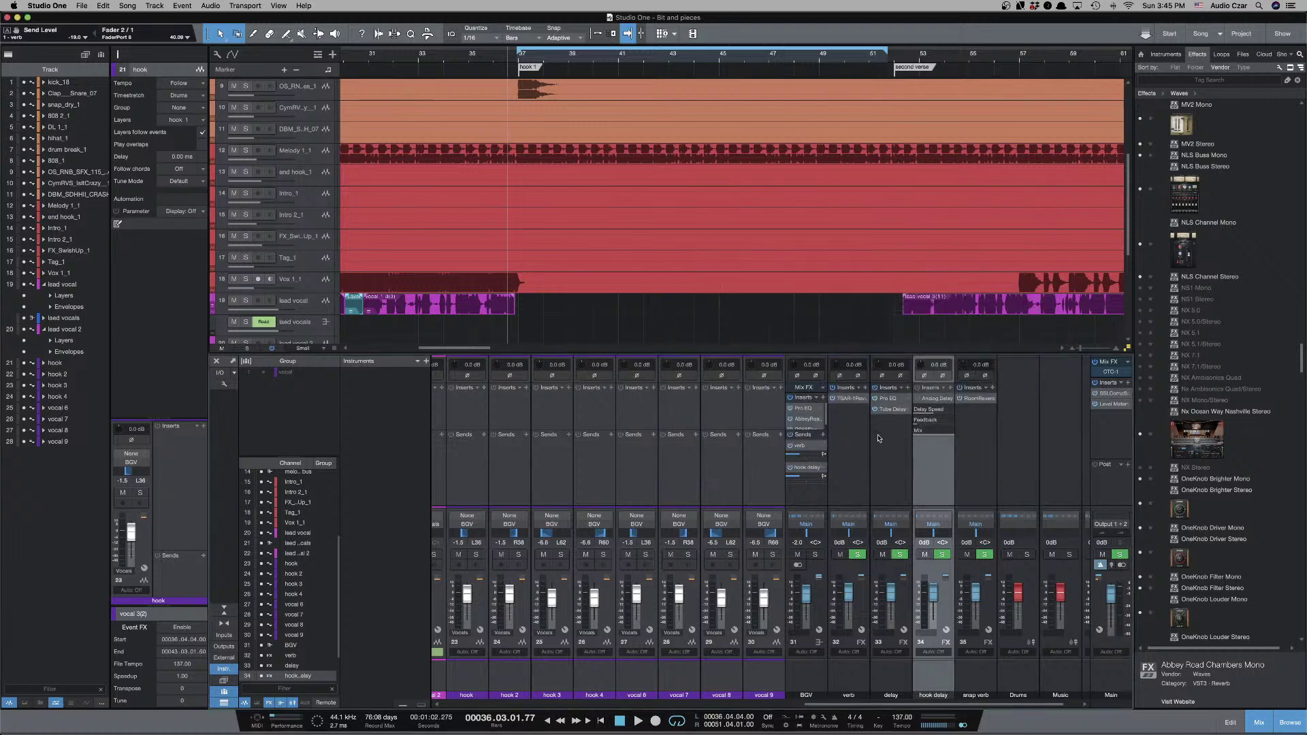
# Collapse the Analog Delay's expanded parameter list on the hook delay channel.
pyautogui.click(849, 418)
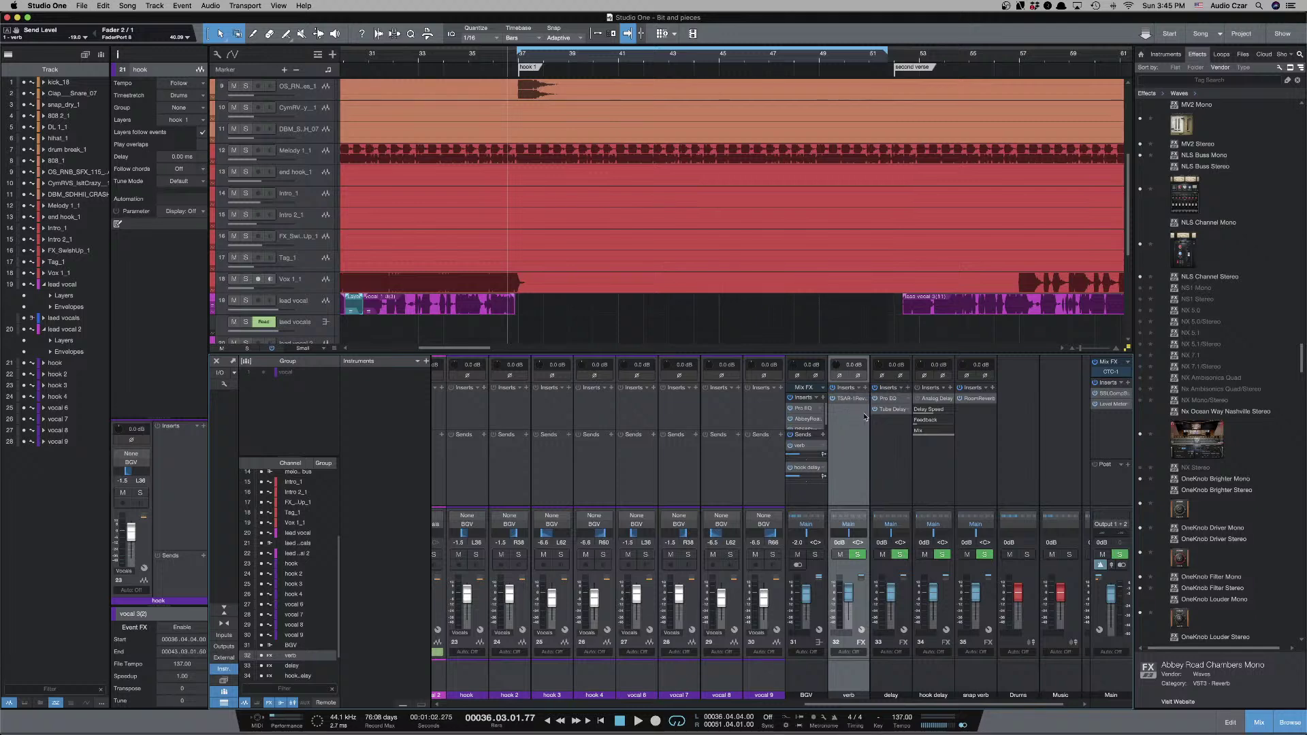
pyautogui.click(983, 437)
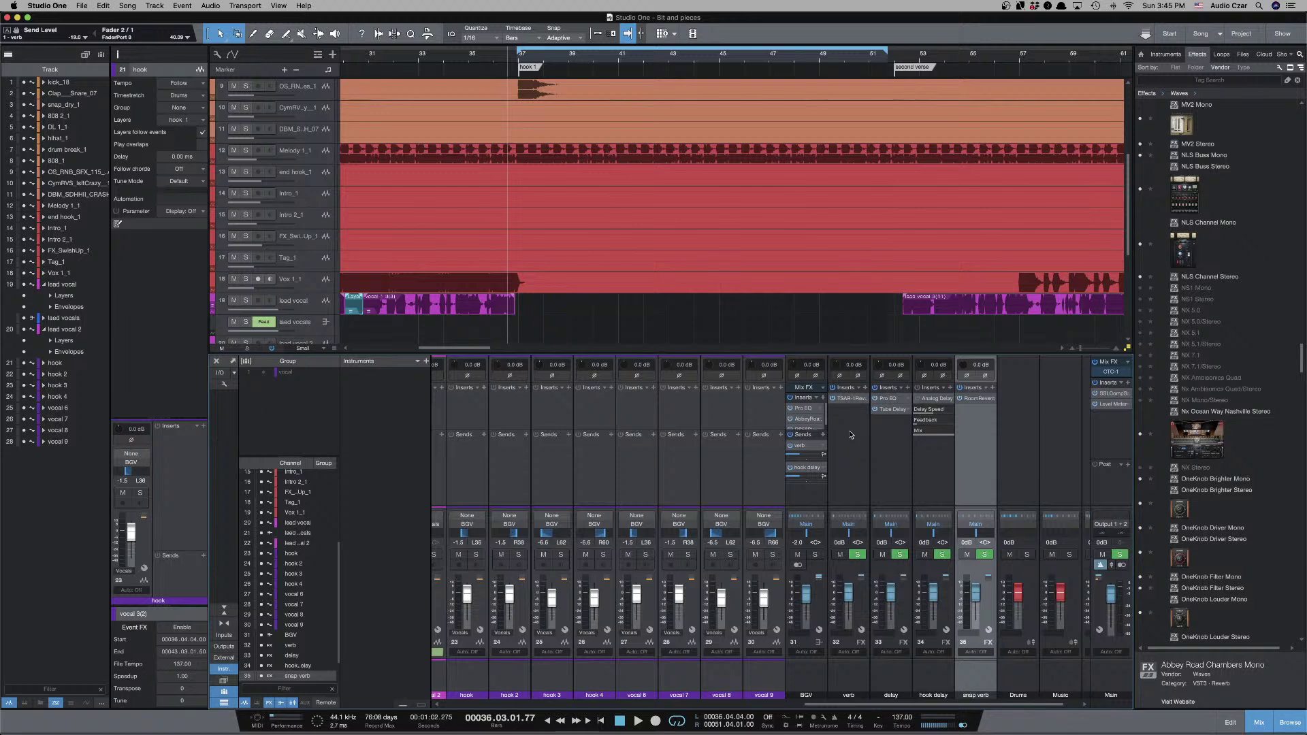
pyautogui.rightClick(949, 399)
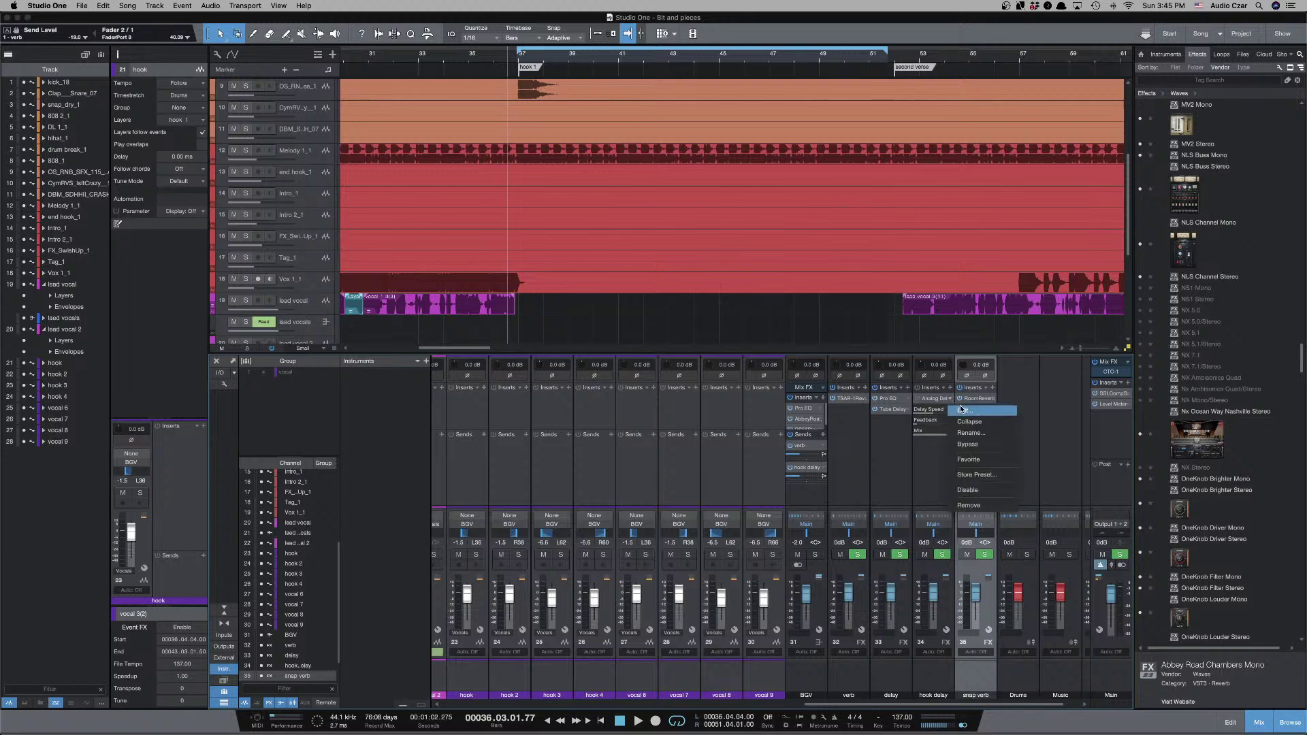
pyautogui.click(963, 423)
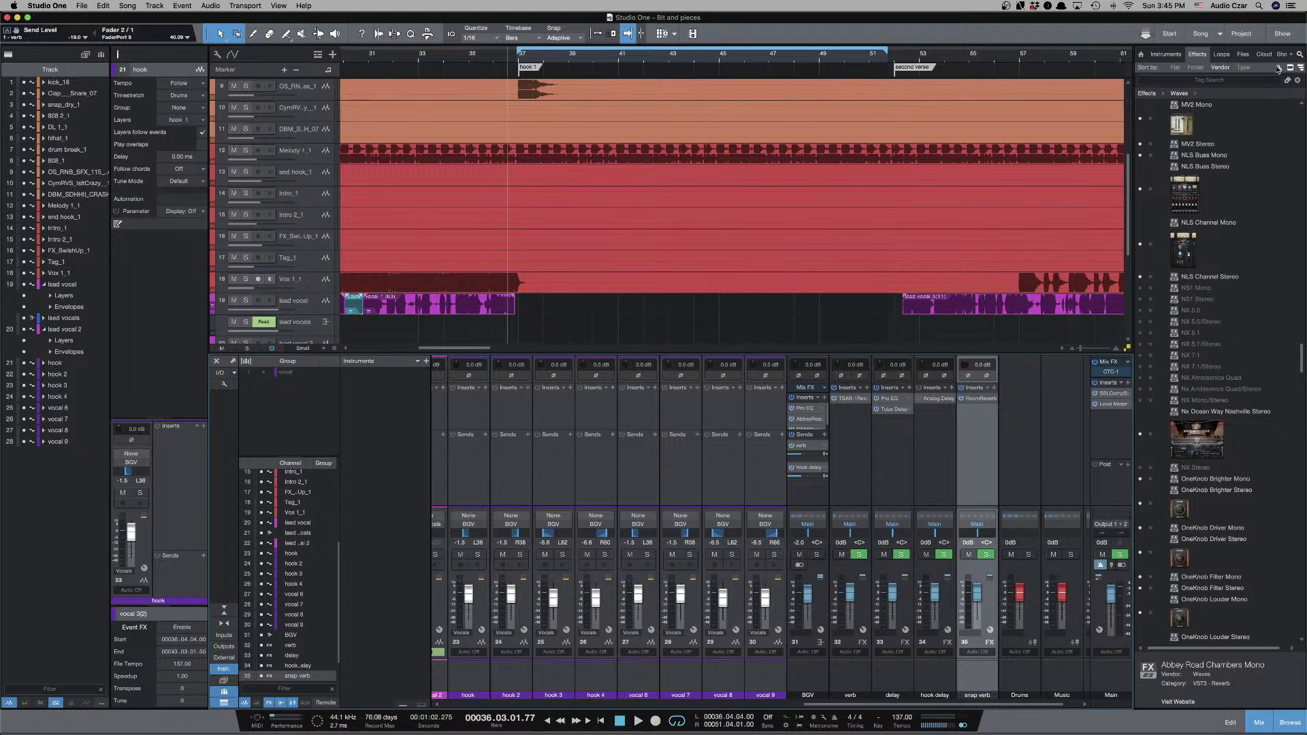
# Collapse the Waves folder in the effects browser and add Audio Damage's Dubstation 2 to the hook delay channel after the Analog Delay.
pyautogui.scroll(-5, 1296, 116)
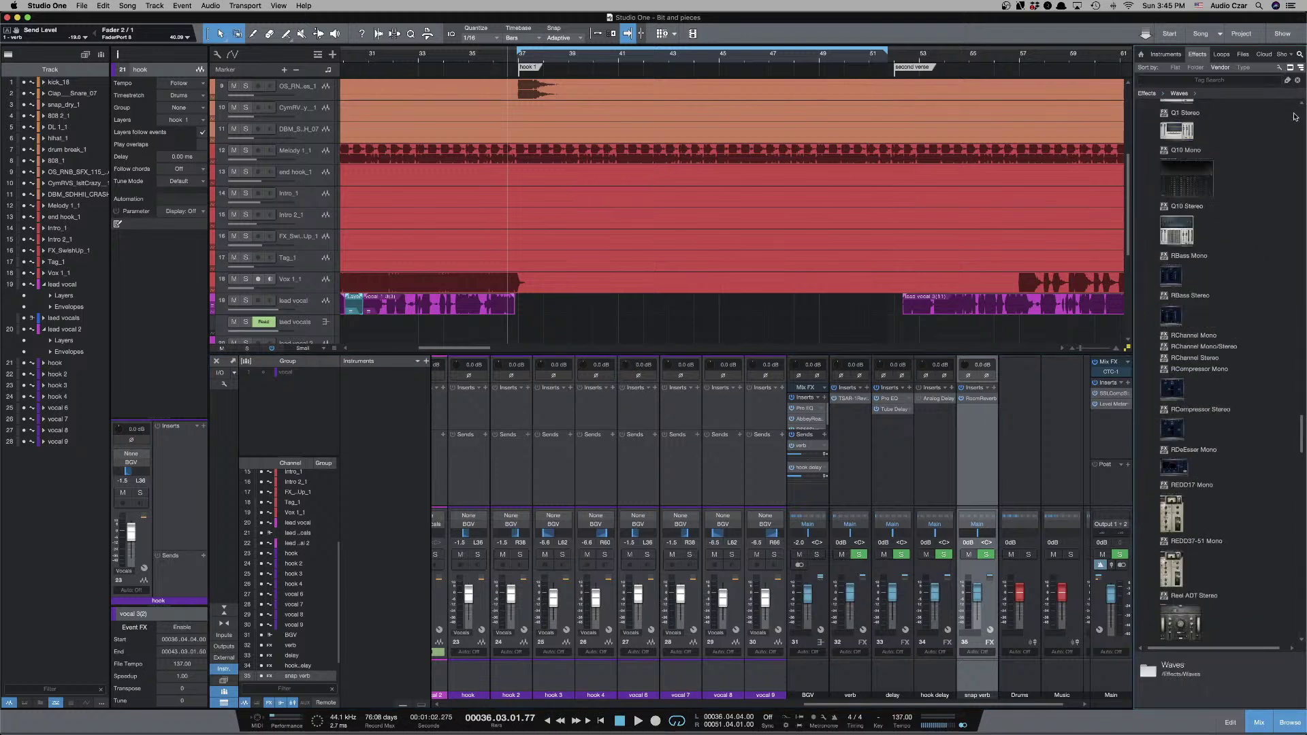
pyautogui.scroll(7, 1230, 187)
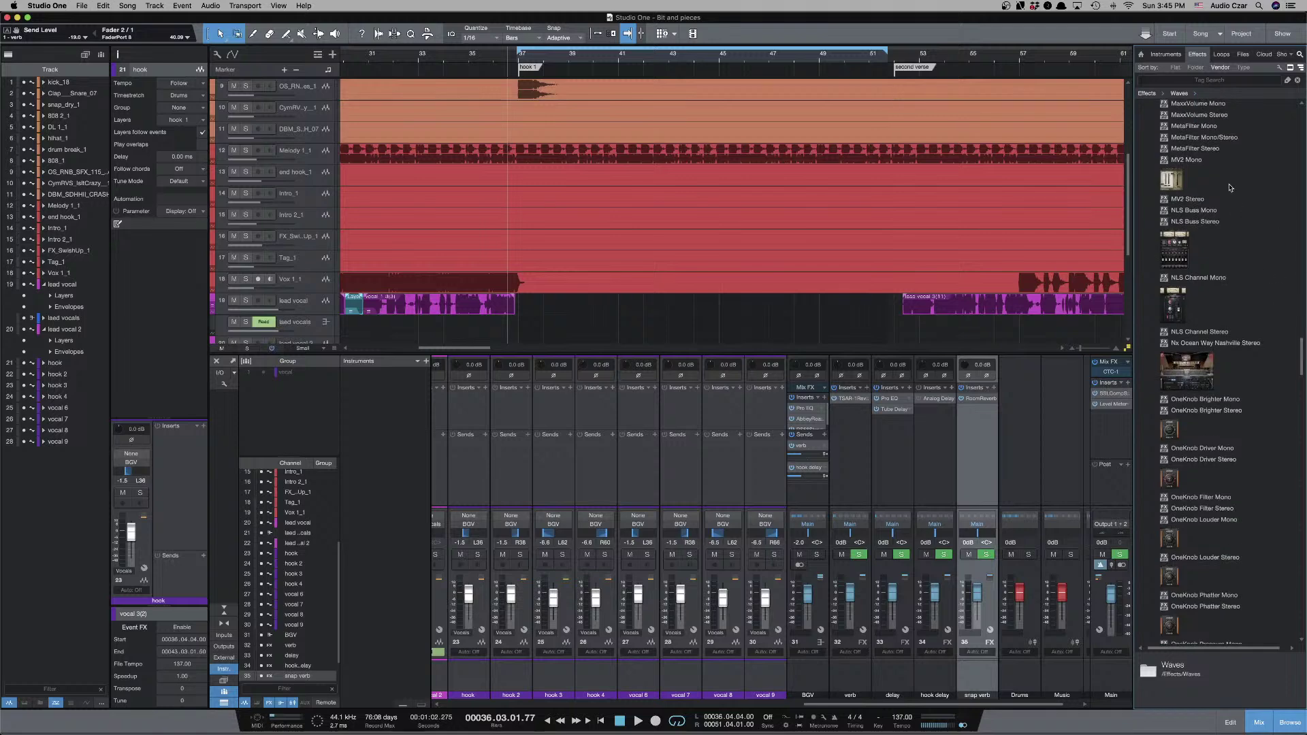
pyautogui.scroll(15, 1231, 188)
pyautogui.moveTo(1303, 253); pyautogui.dragTo(1304, 100)
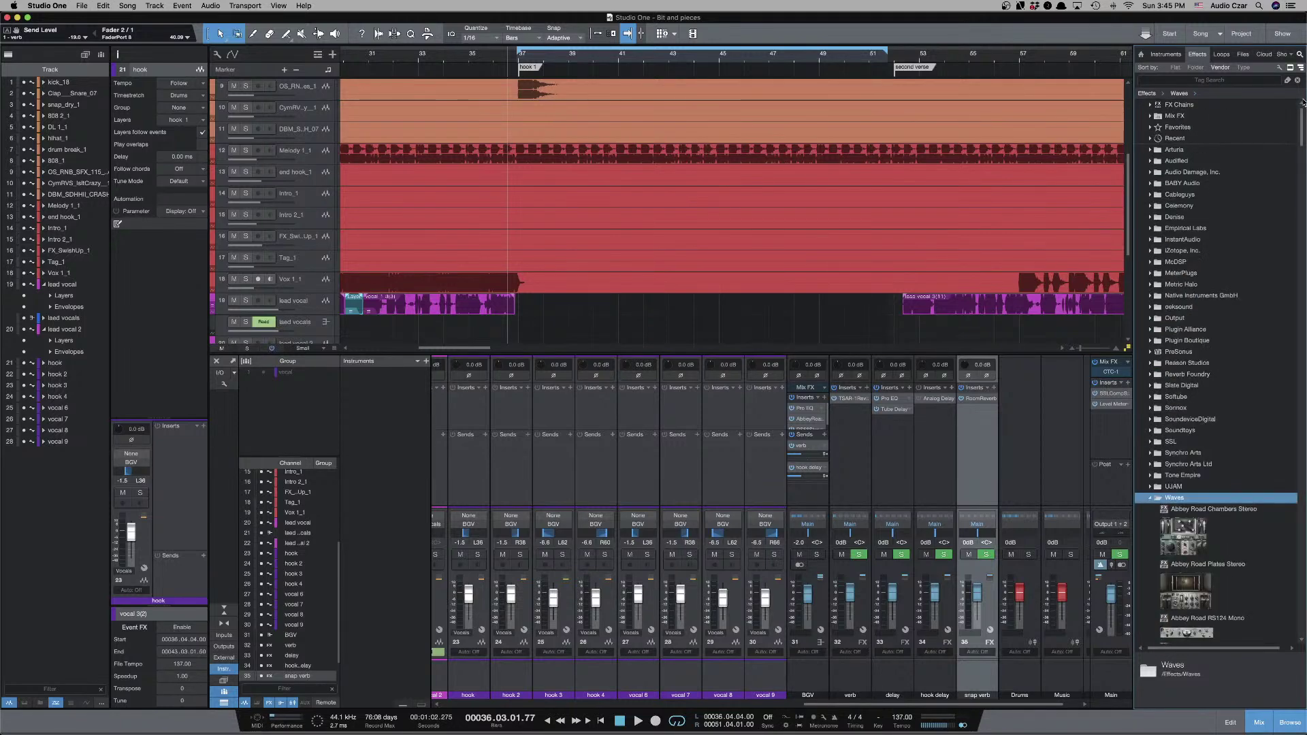
pyautogui.click(1193, 498)
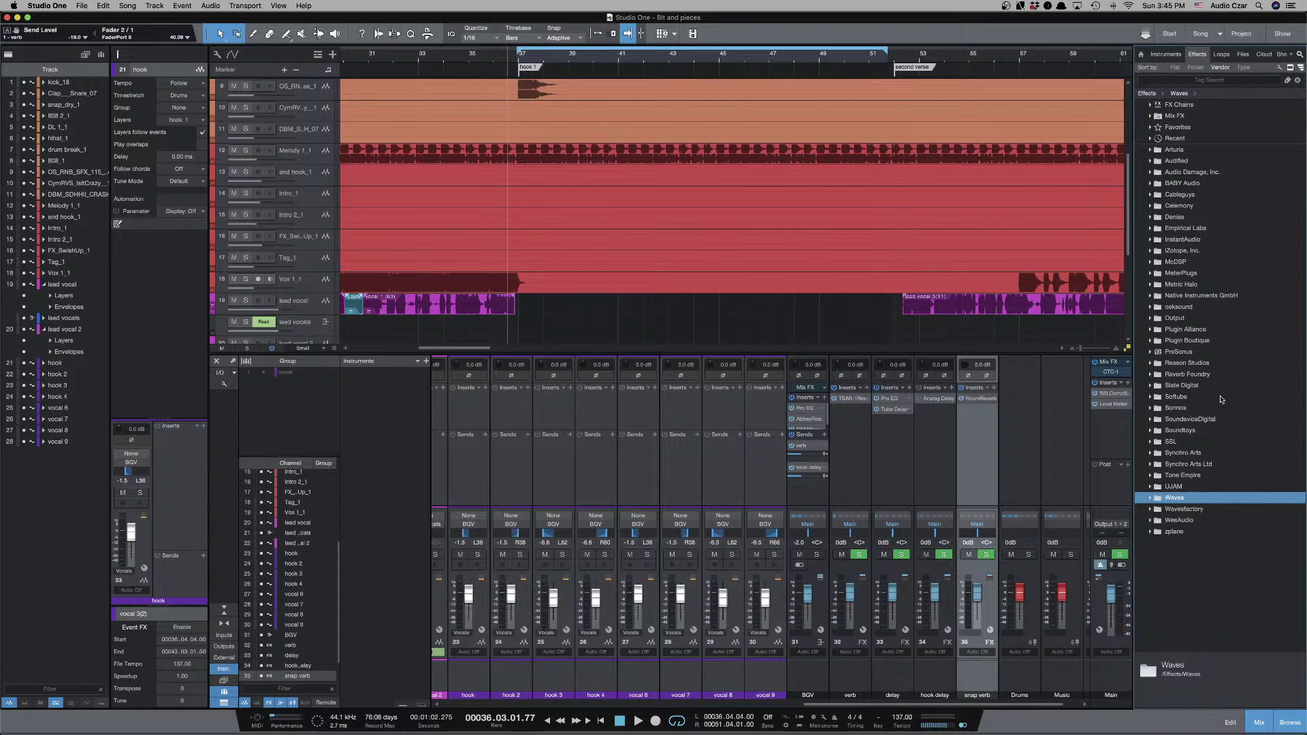
pyautogui.click(1200, 173)
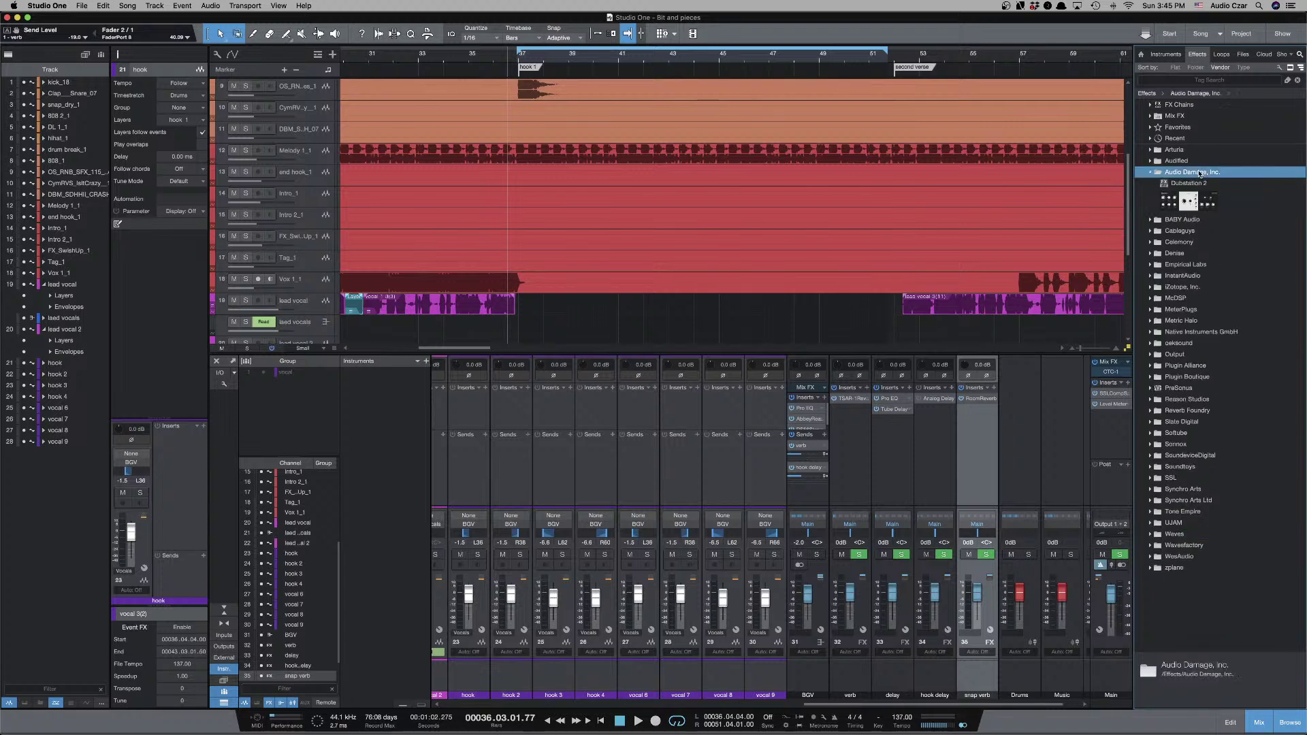
pyautogui.moveTo(1201, 197); pyautogui.dragTo(941, 440)
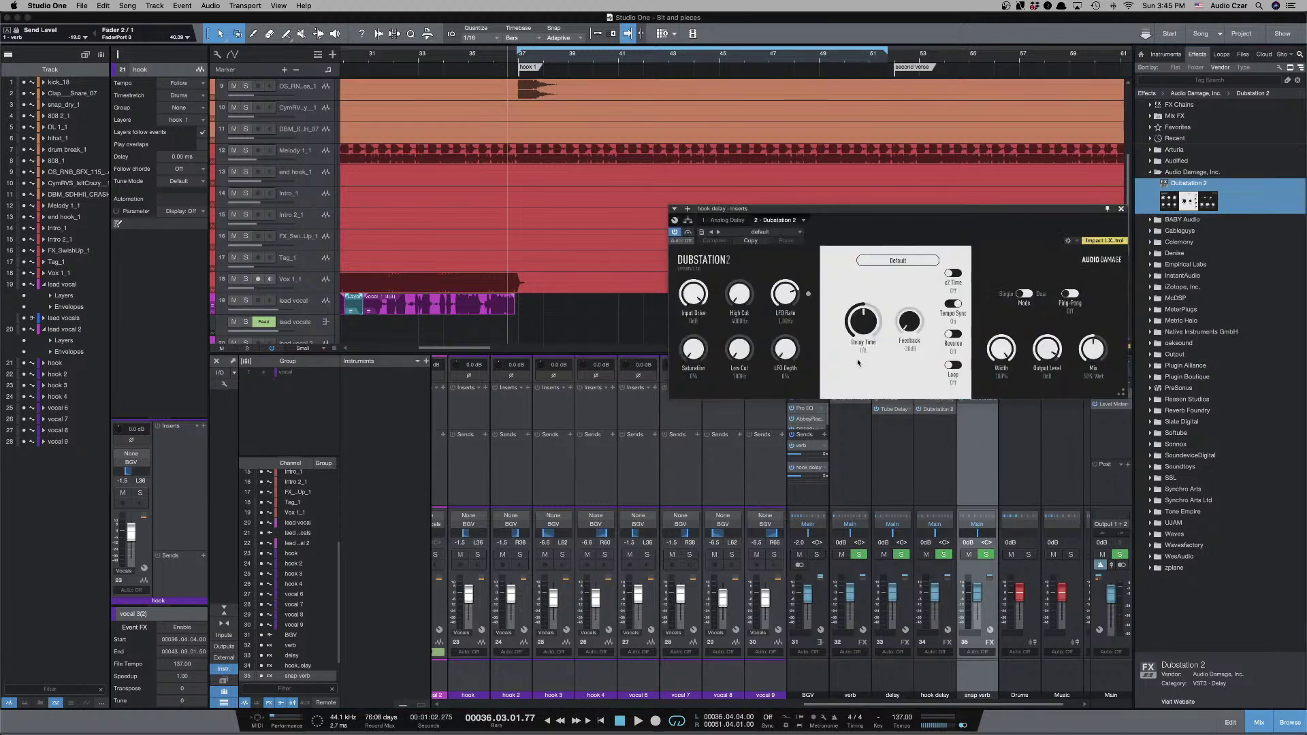
# Toggle Dubstation 2's x2 Time on and back off, and switch its Mode to Dual.
pyautogui.click(954, 273)
pyautogui.click(955, 273)
pyautogui.click(1028, 295)
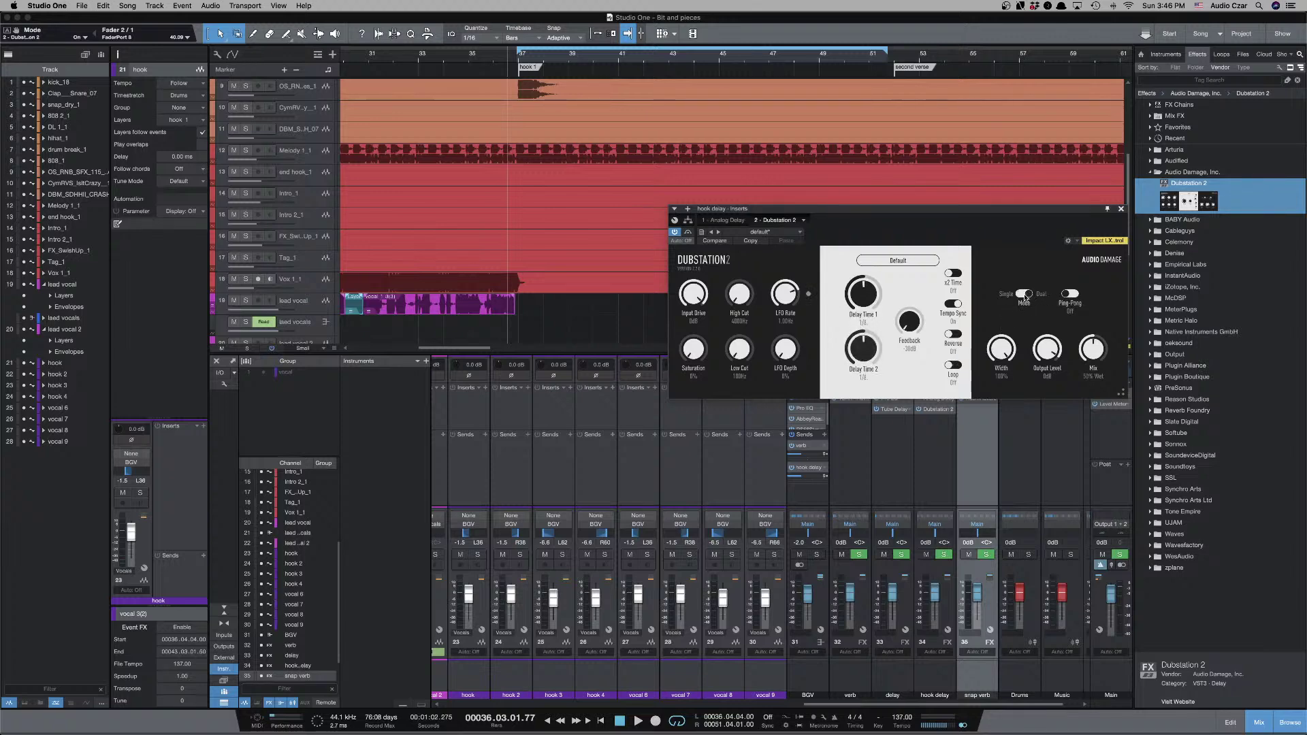
# Move Dubstation 2 clear of the BGV sends, play hook 1, and raise the BGV bus's hook delay send.
pyautogui.moveTo(1088, 211); pyautogui.dragTo(1064, 218)
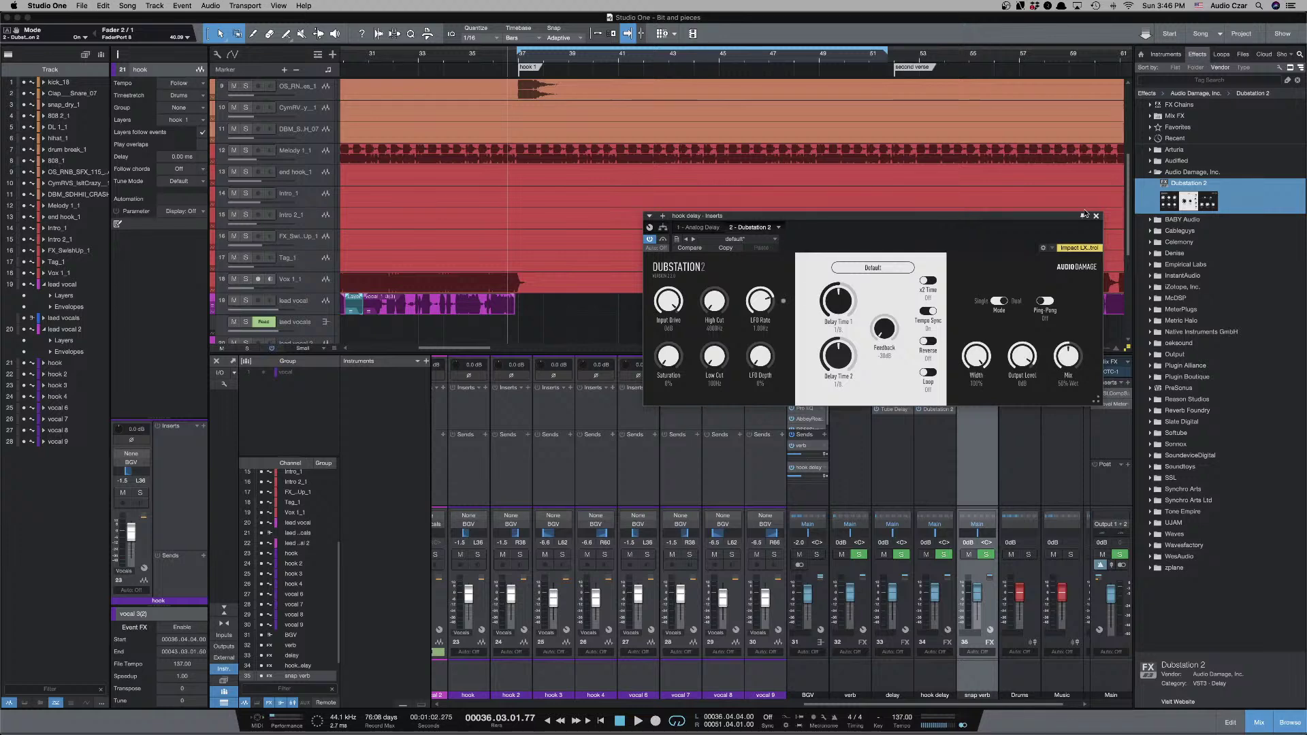
pyautogui.hscroll(-3, 1085, 213)
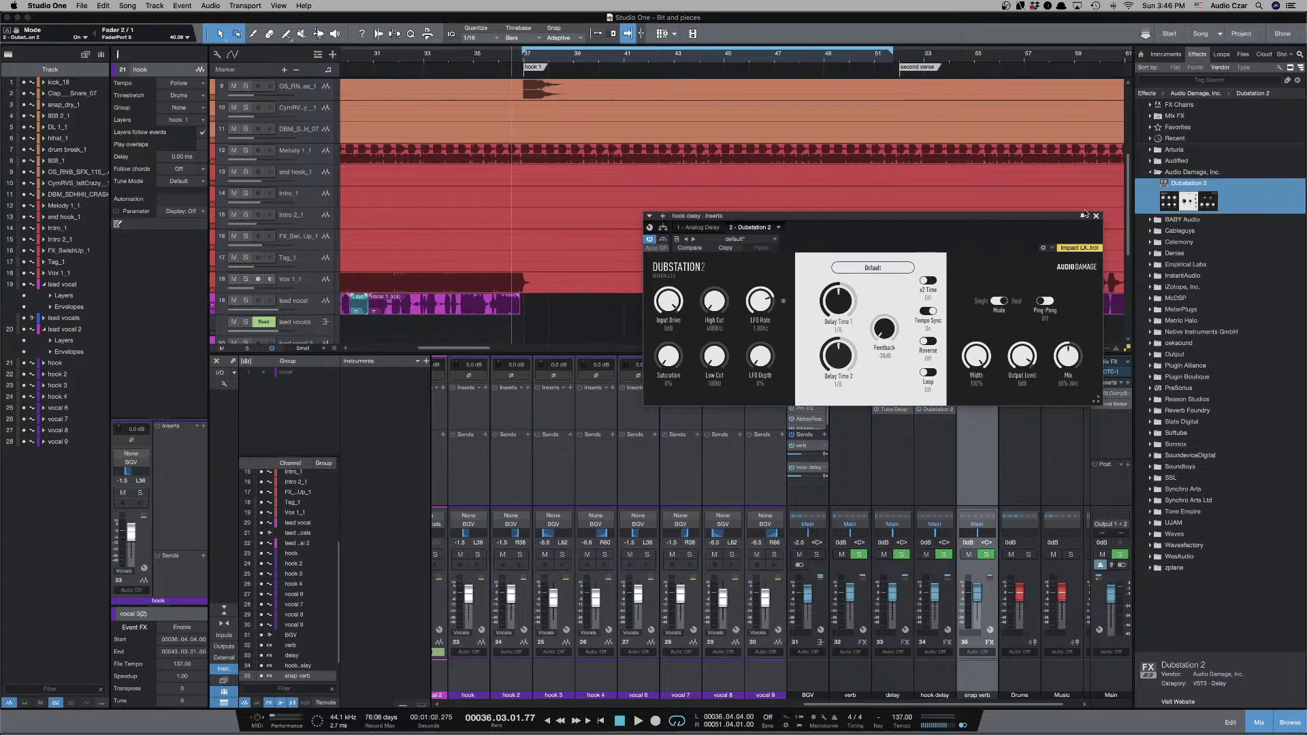
pyautogui.scroll(-1, 1085, 213)
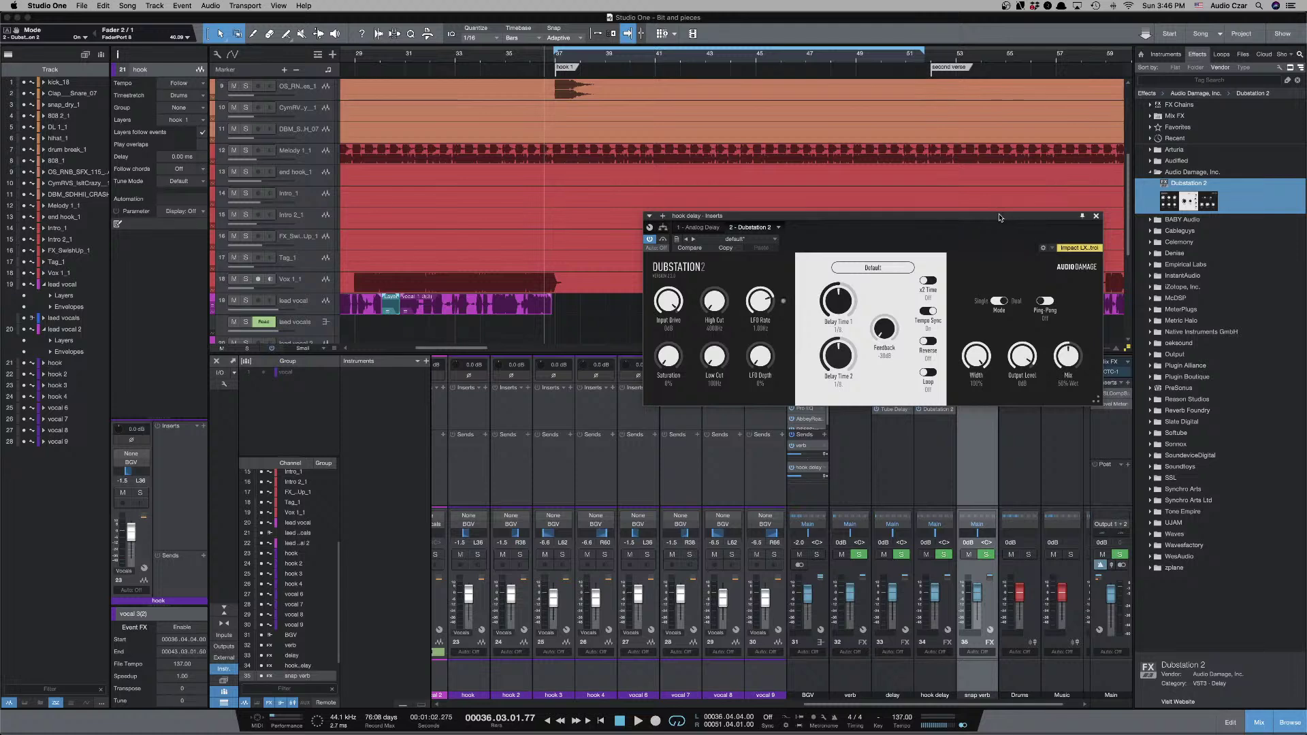
pyautogui.moveTo(999, 217); pyautogui.dragTo(997, 229)
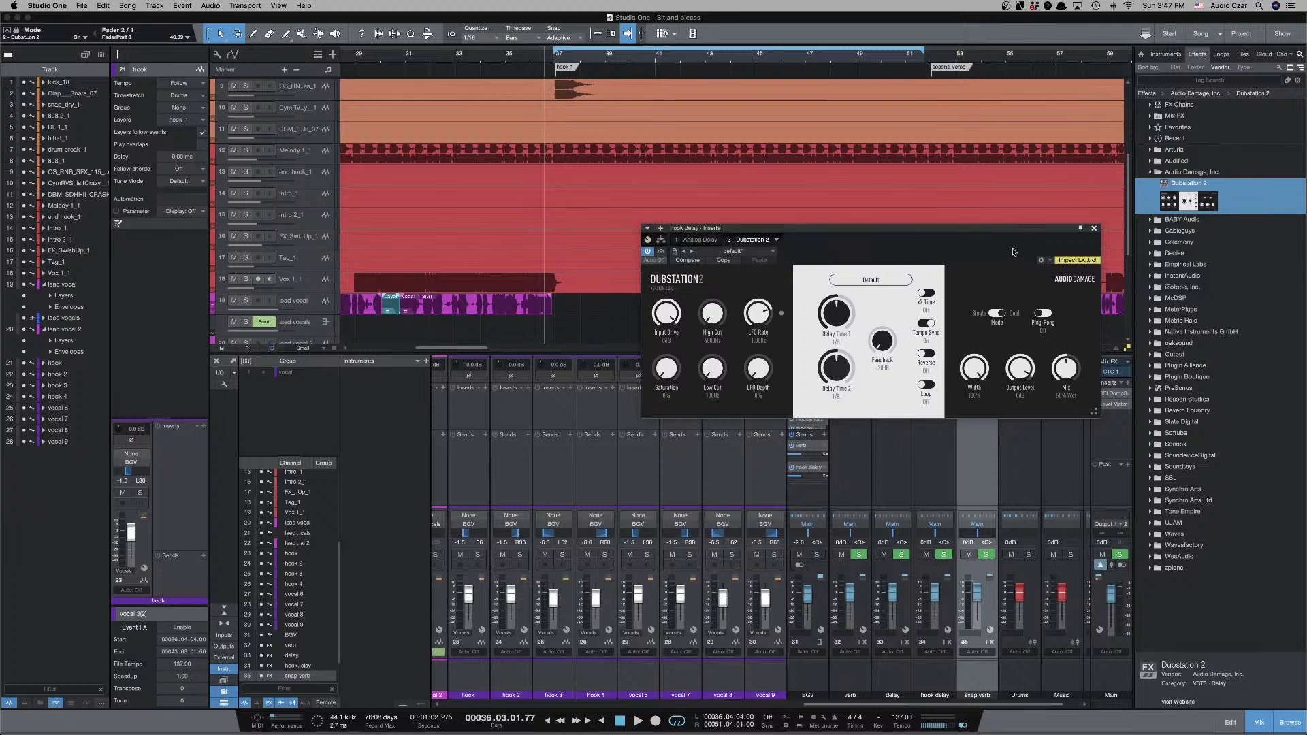
pyautogui.moveTo(1008, 240); pyautogui.dragTo(1006, 256)
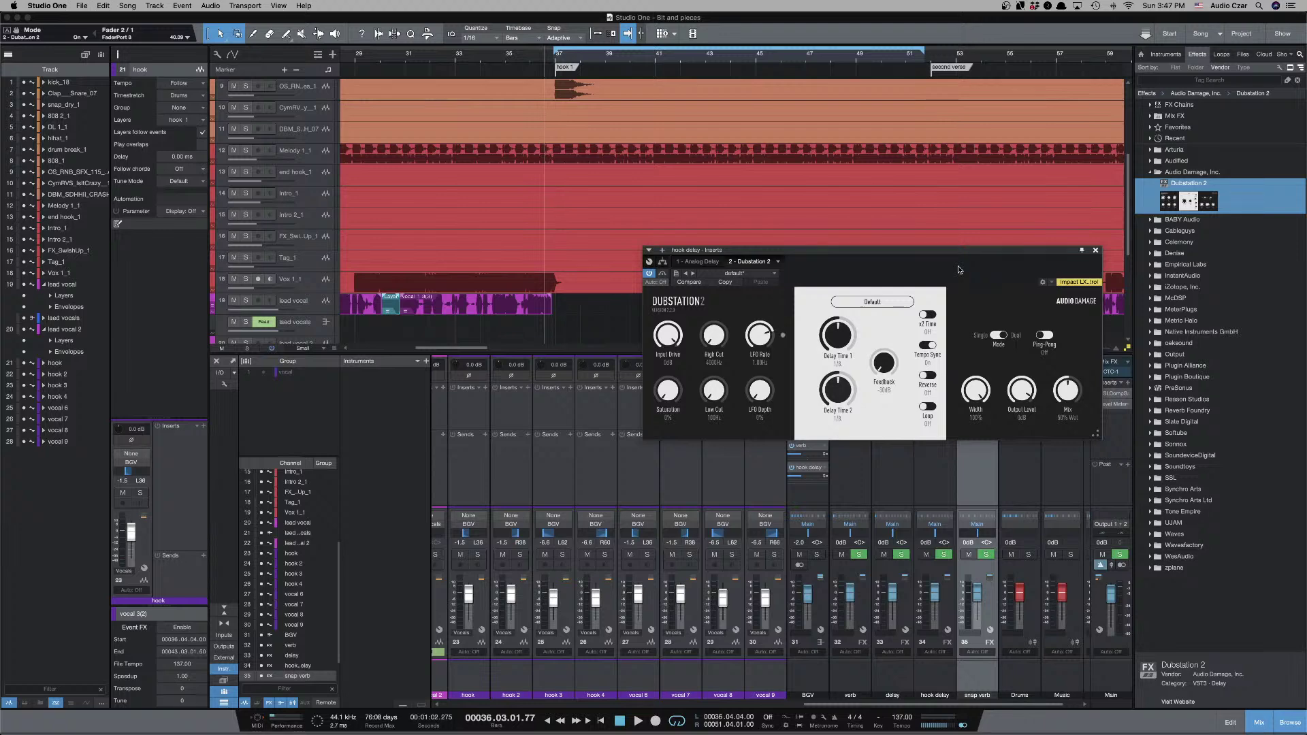
pyautogui.press('space')
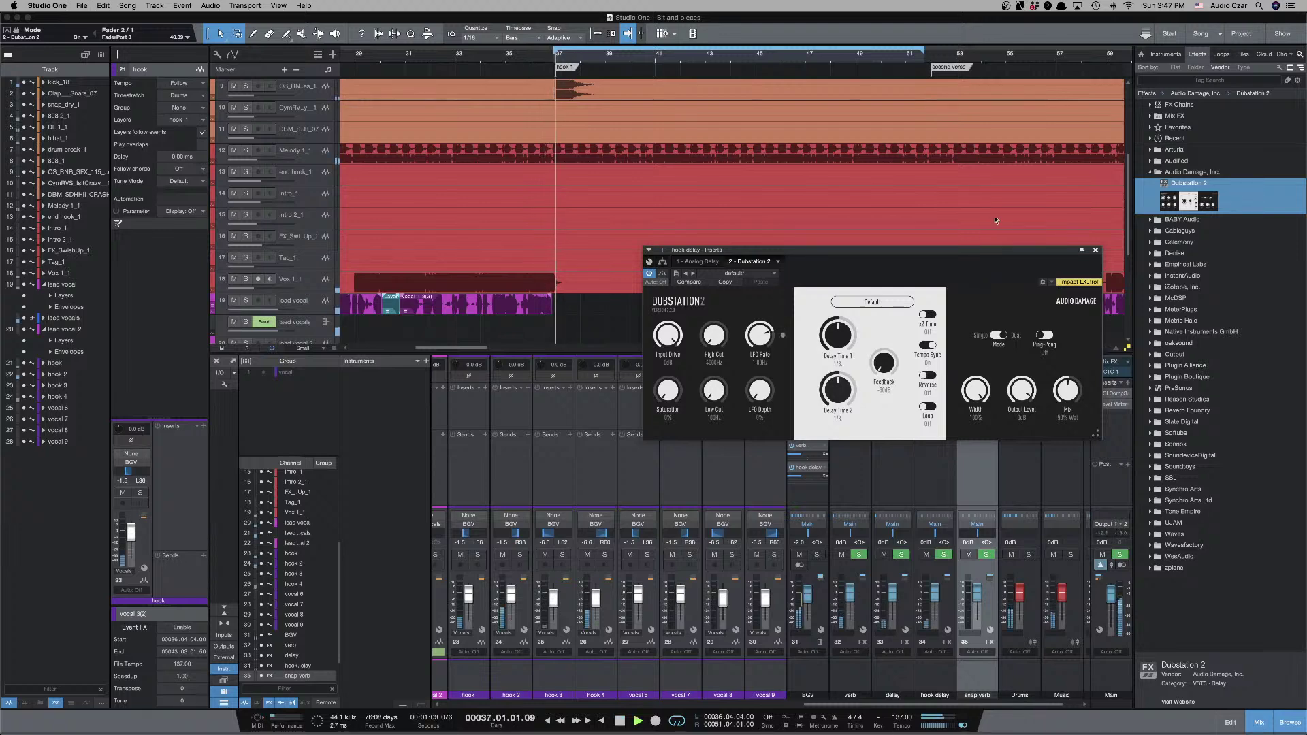
pyautogui.moveTo(973, 256); pyautogui.dragTo(935, 170)
pyautogui.moveTo(800, 476); pyautogui.dragTo(805, 477)
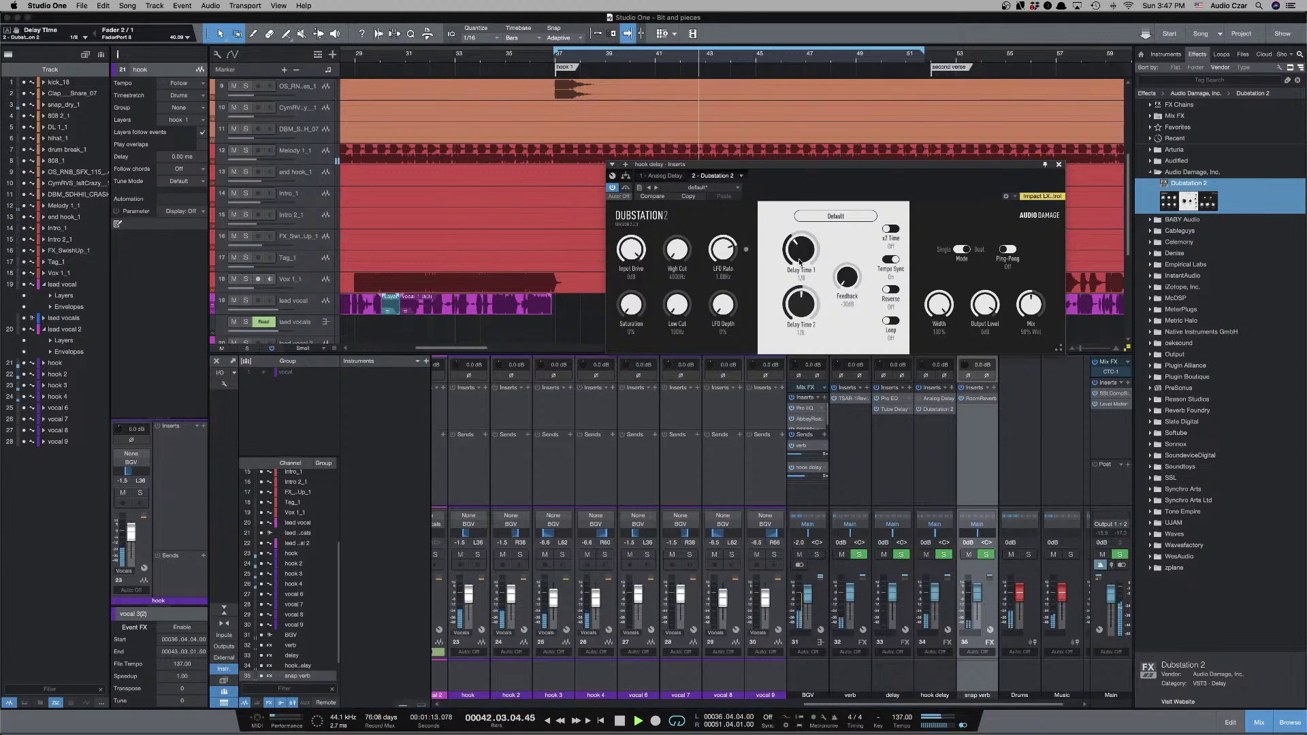
# Adjust Dubstation 2's Delay Time 1 and Feedback, and turn Ping-Pong on during hook playback.
pyautogui.moveTo(800, 256); pyautogui.dragTo(798, 307)
pyautogui.moveTo(848, 273); pyautogui.dragTo(849, 261)
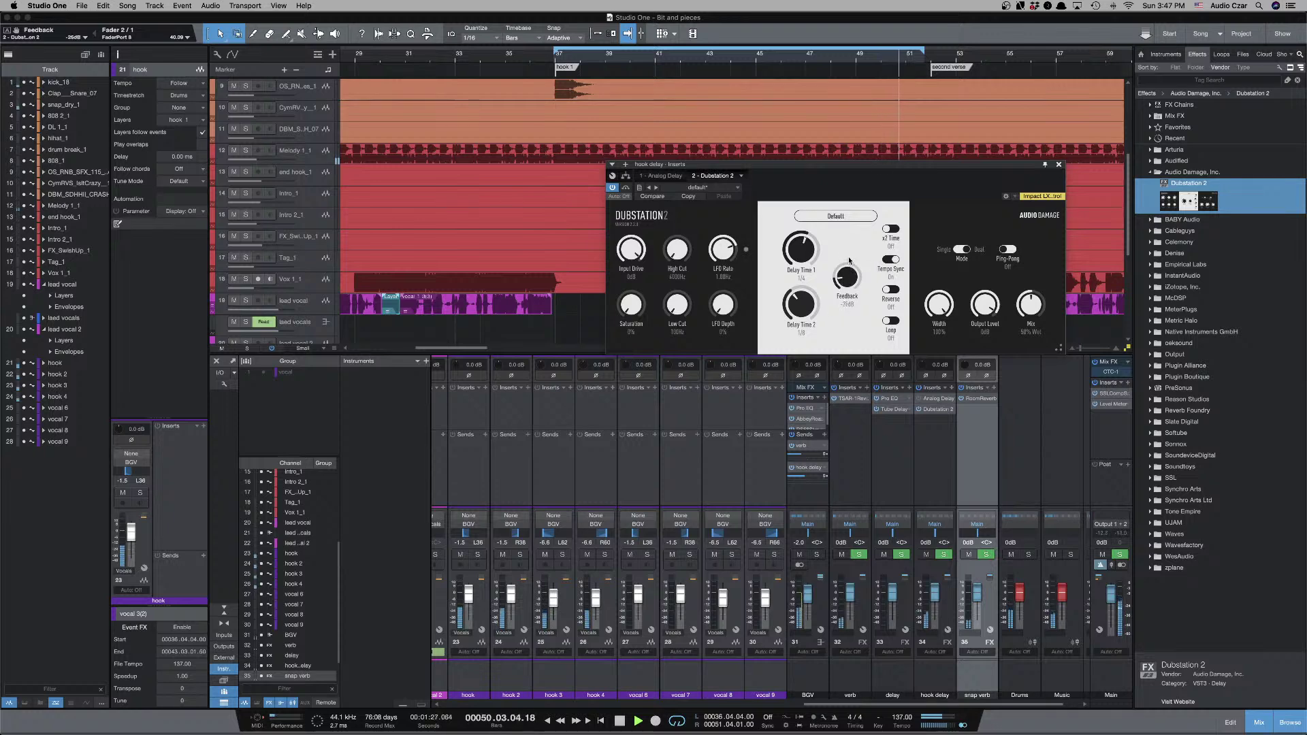
pyautogui.click(1006, 250)
# Raise Dubstation 2's Saturation, set Low Cut to about 250 Hz, and turn x2 Time on.
pyautogui.moveTo(630, 305); pyautogui.dragTo(629, 239)
pyautogui.moveTo(676, 303); pyautogui.dragTo(672, 256)
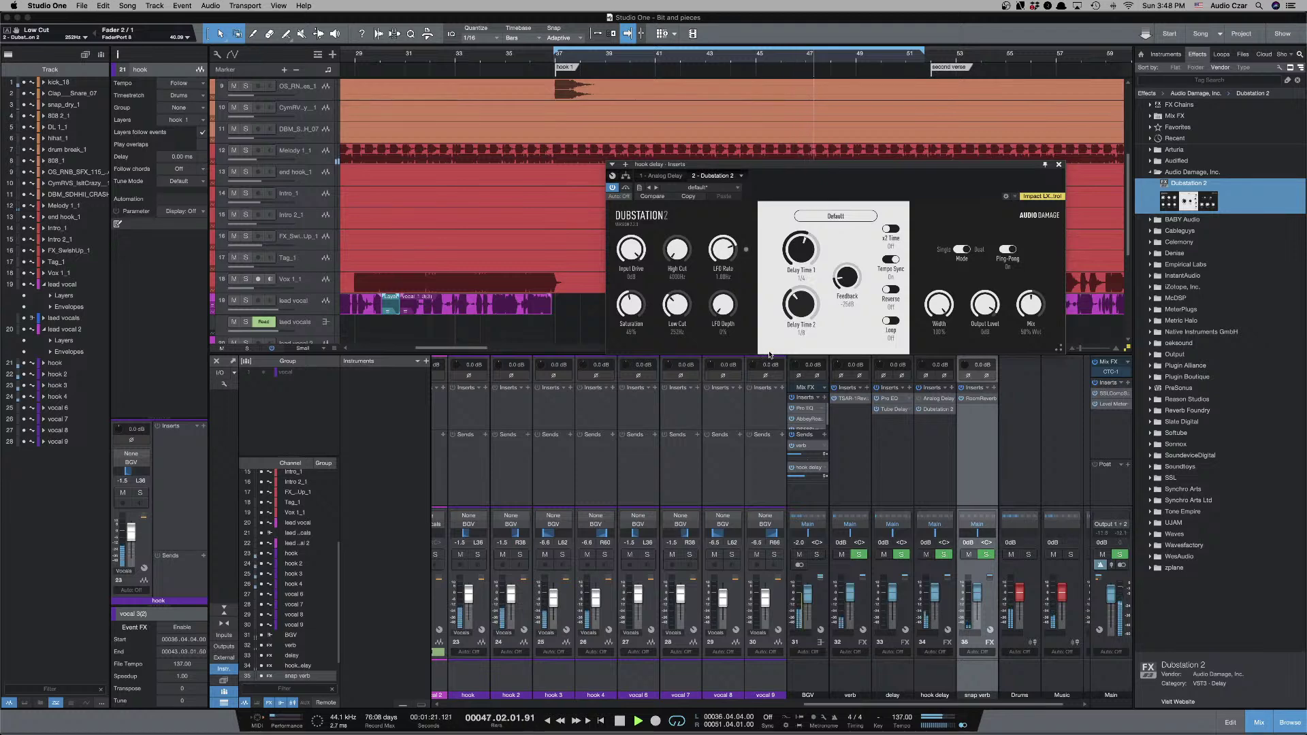
pyautogui.click(889, 231)
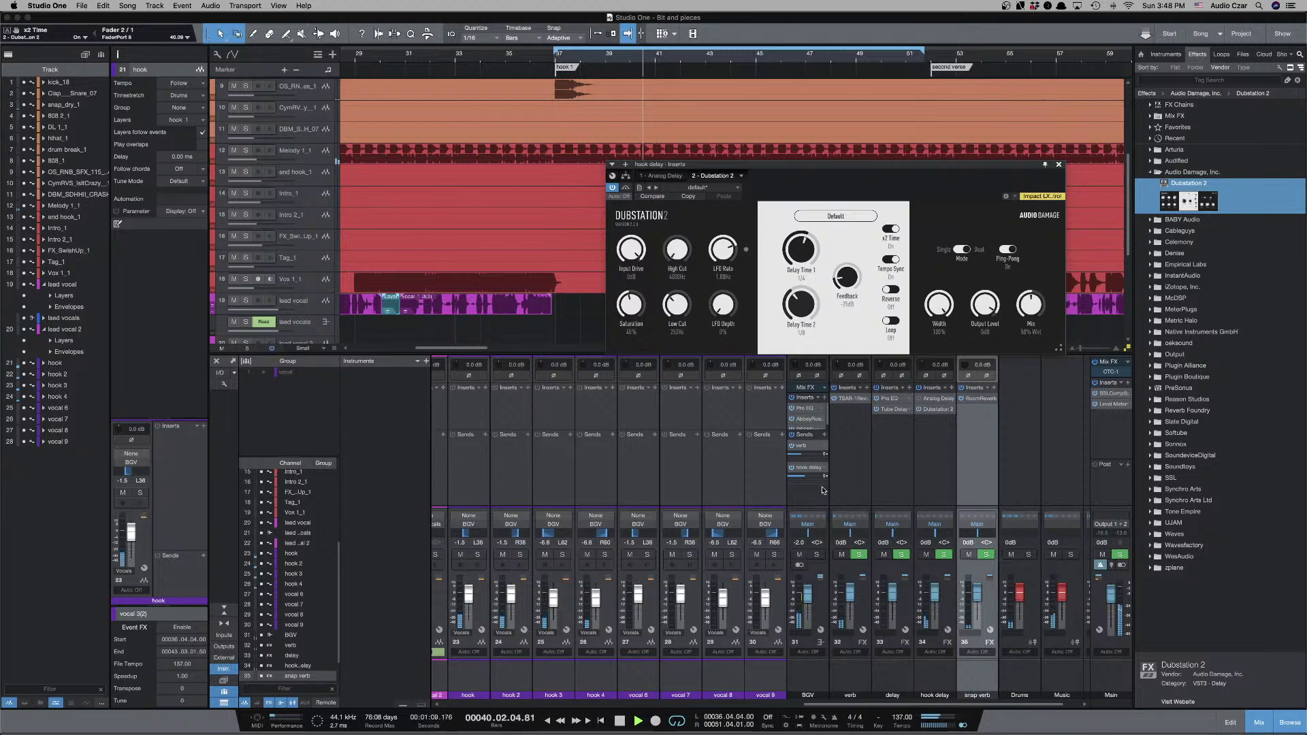
# Set Dubstation 2's Mix to 100% wet and the BGV bus's hook delay send to about -11 dB.
pyautogui.moveTo(805, 476); pyautogui.dragTo(803, 477)
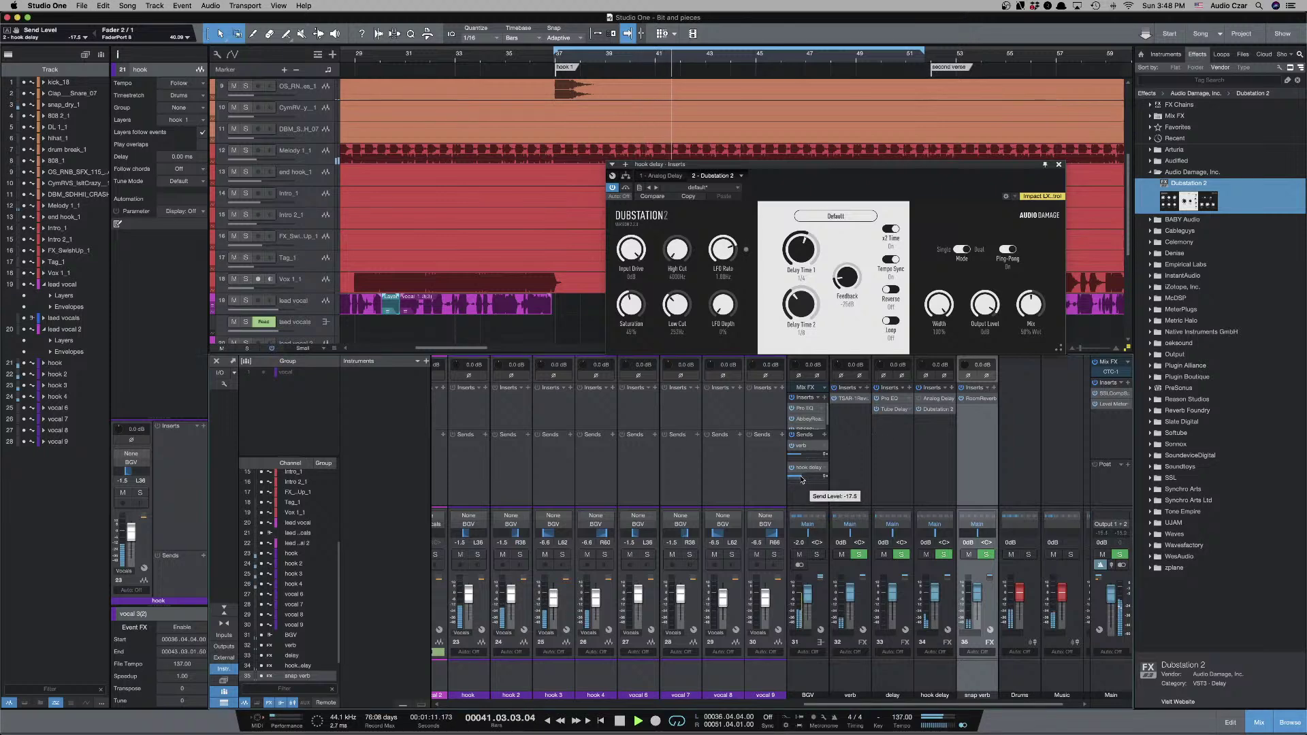
pyautogui.moveTo(1030, 305); pyautogui.dragTo(1042, 193)
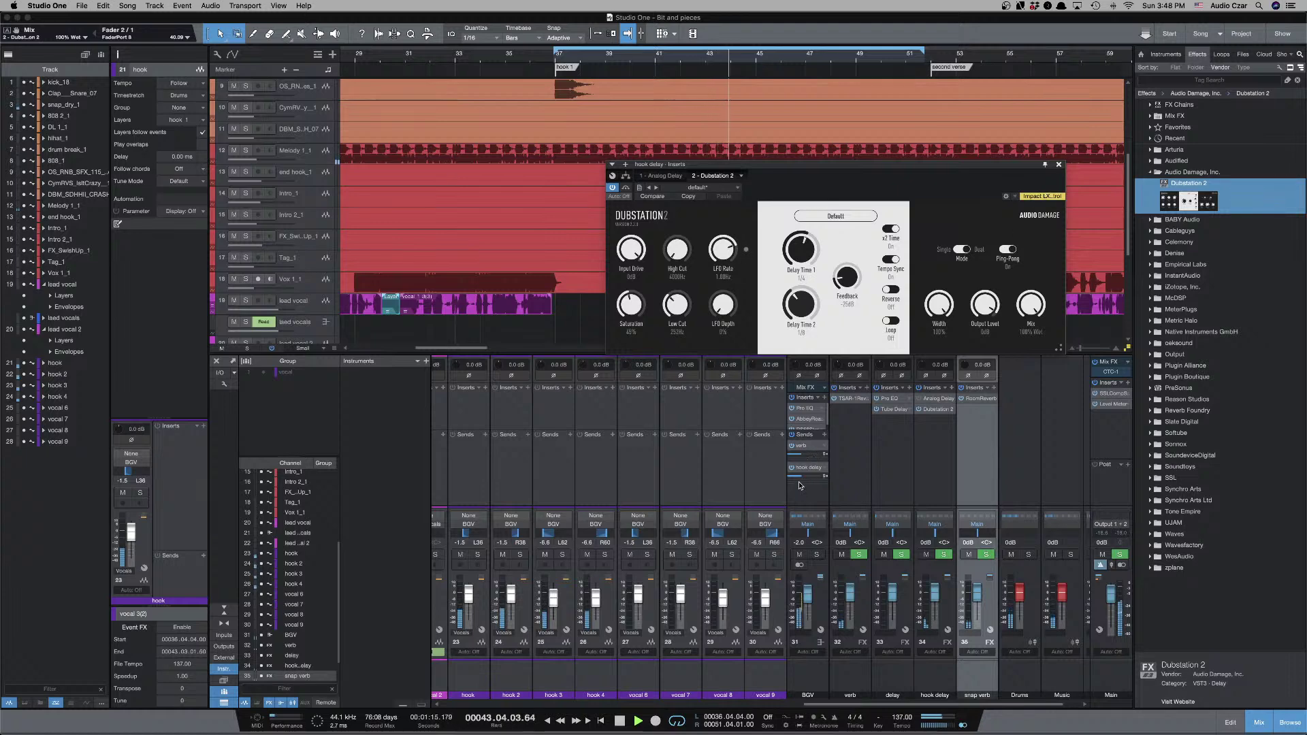
pyautogui.moveTo(802, 479)
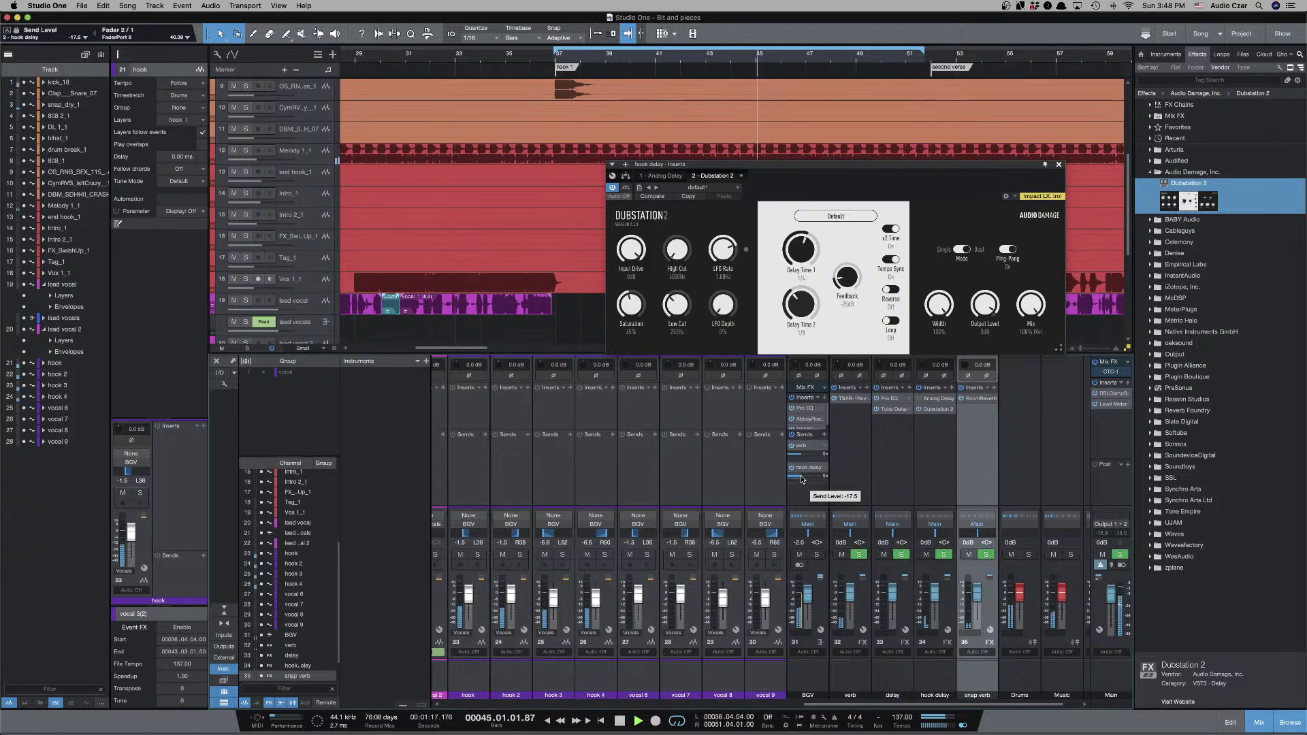
pyautogui.moveTo(802, 479); pyautogui.dragTo(803, 480)
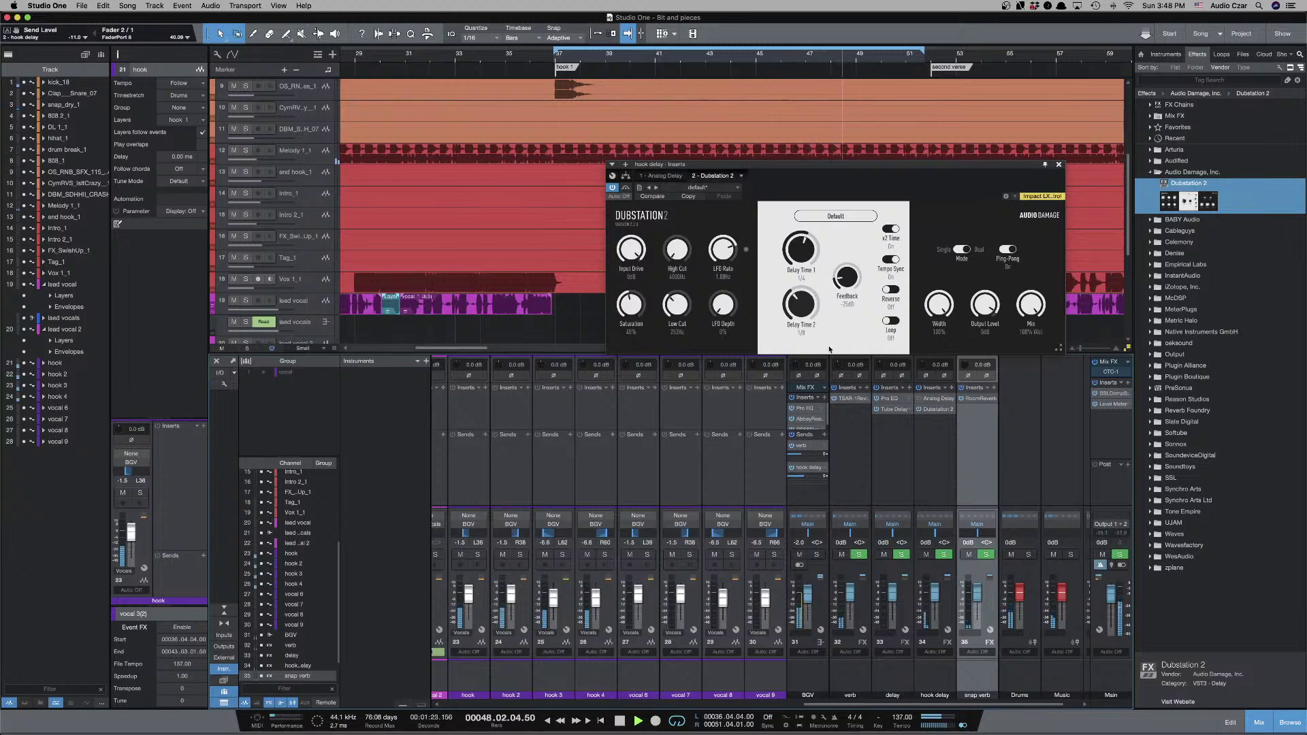
# Set Dubstation 2's Delay Time 2 to 1/2, then stop playback and close the plug-in.
pyautogui.moveTo(803, 304); pyautogui.dragTo(803, 277)
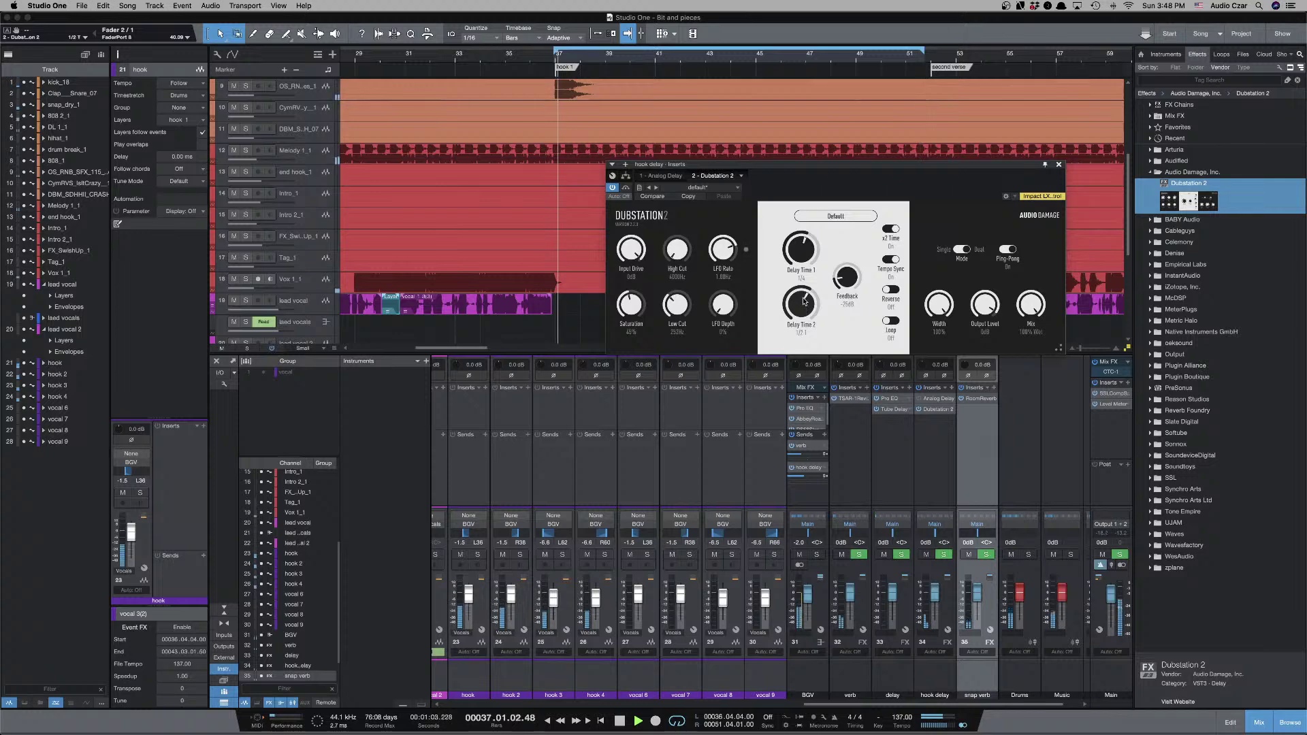
pyautogui.moveTo(803, 306); pyautogui.dragTo(803, 280)
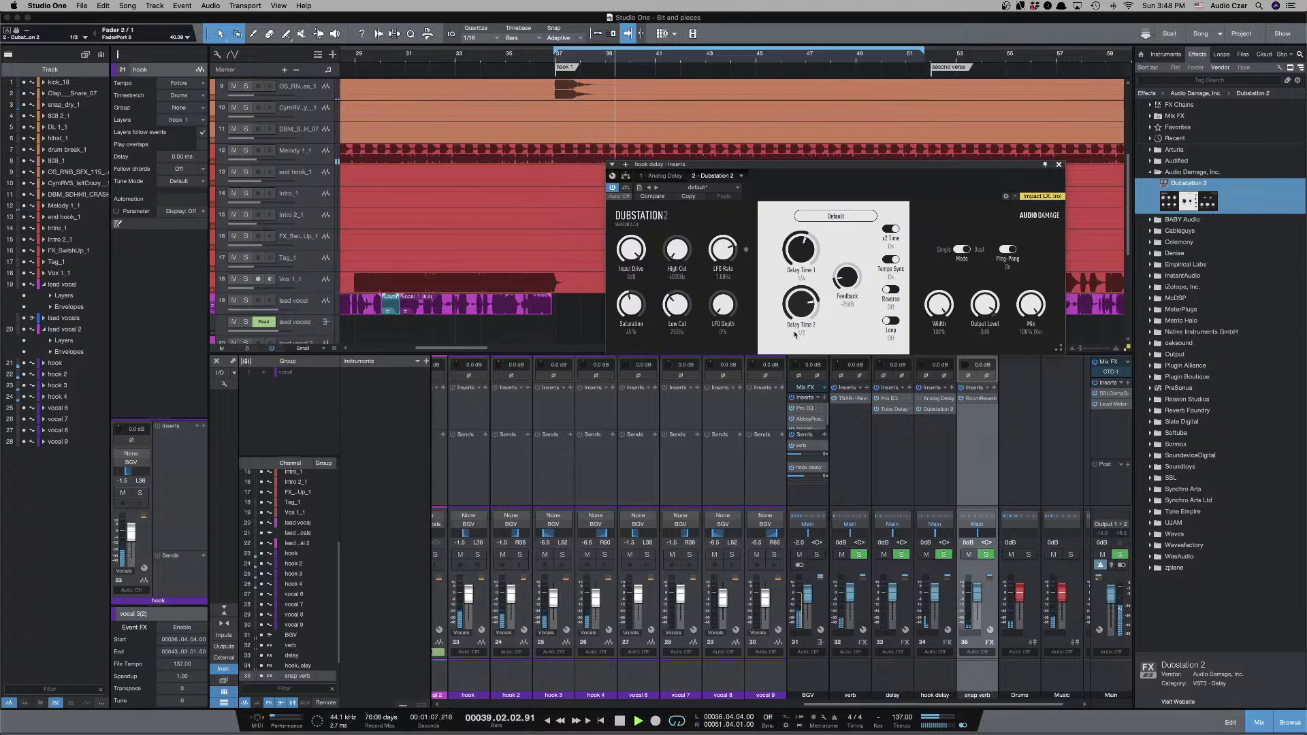
pyautogui.press('space')
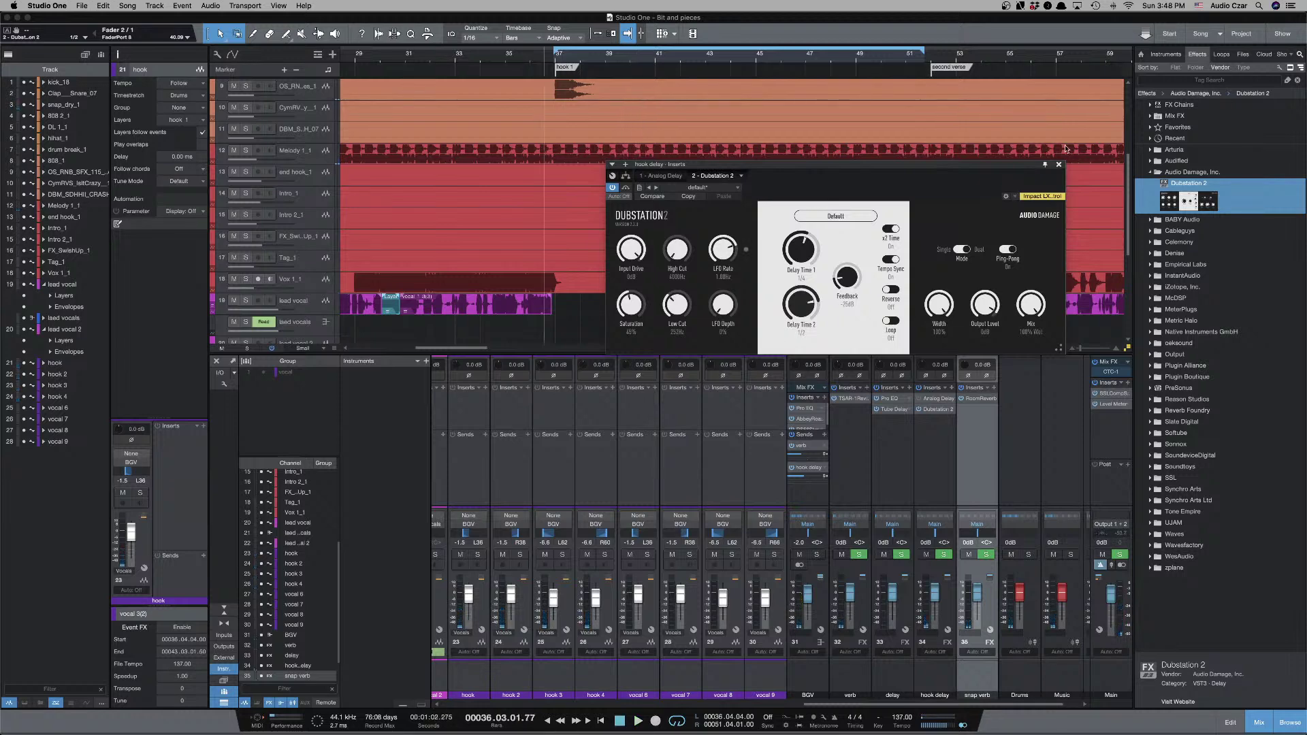
pyautogui.click(1060, 164)
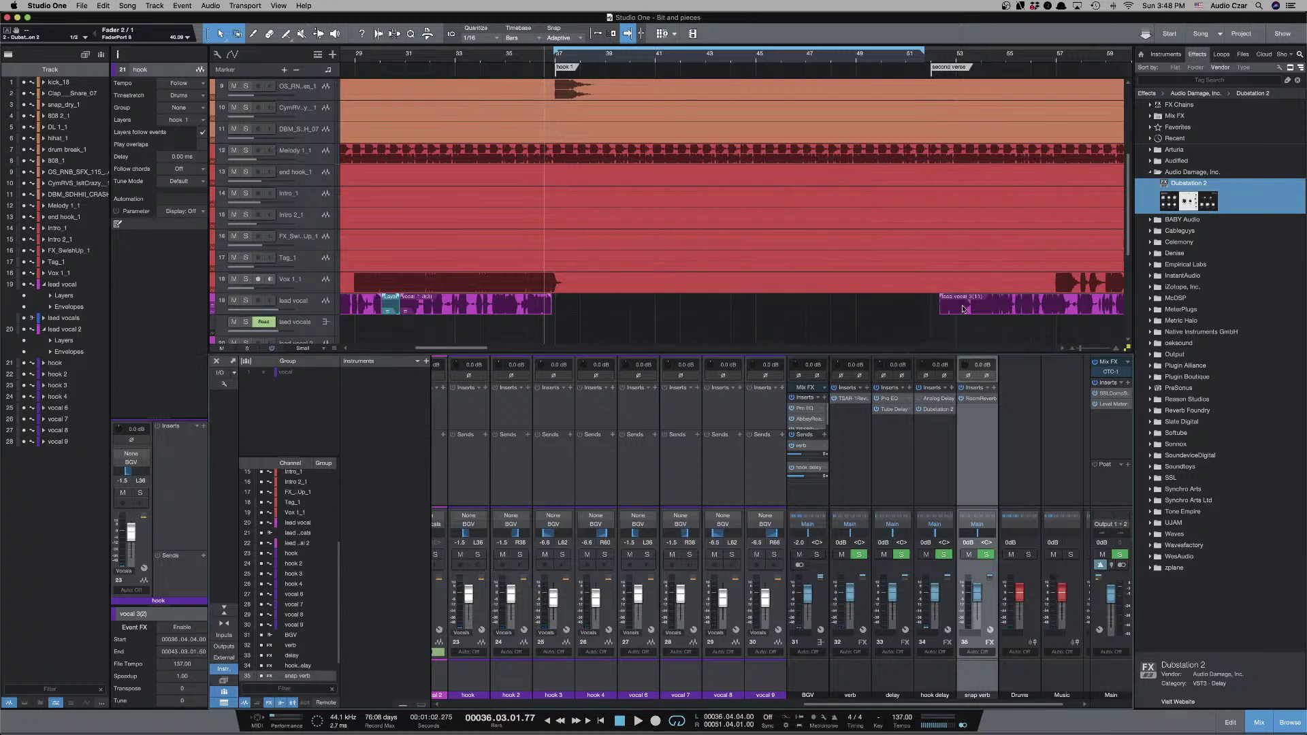
# Open the hook delay channel's Analog Delay, play the hook, and set Feedback to 7.0% and Low Cut to 182 Hz.
pyautogui.click(939, 399)
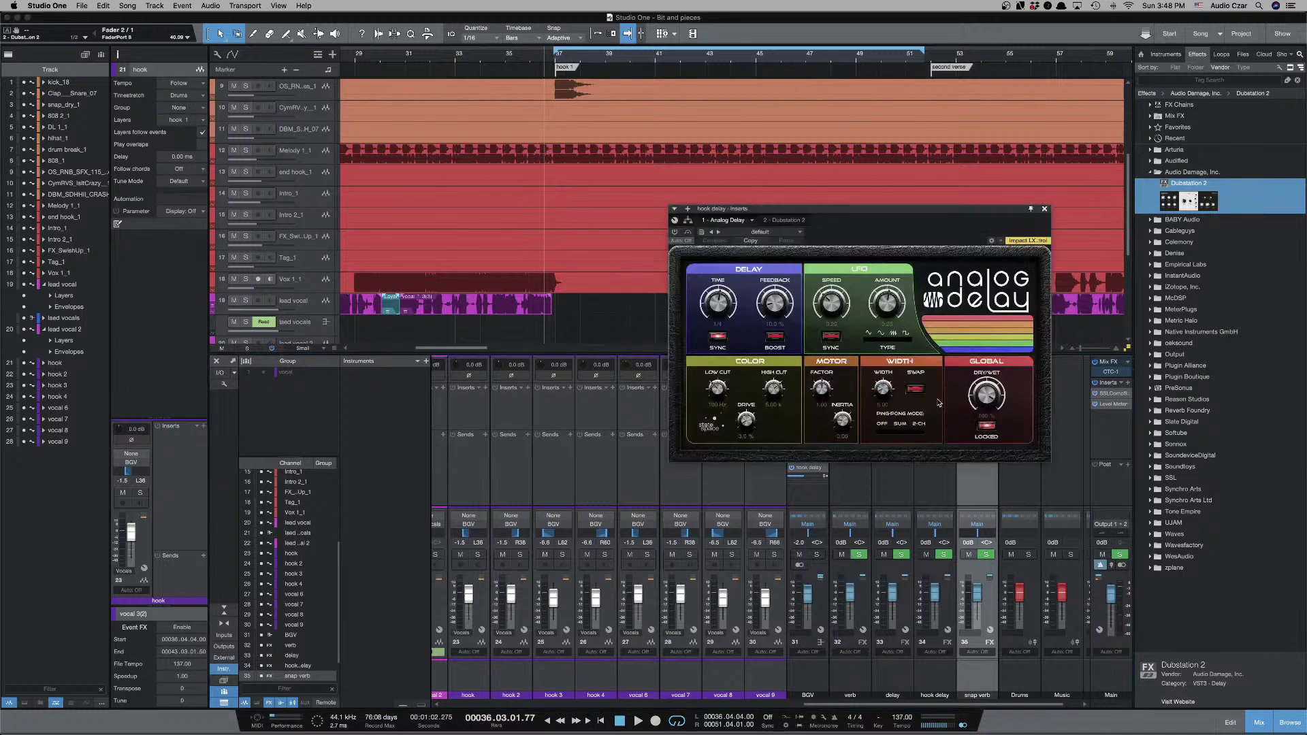
pyautogui.press('space')
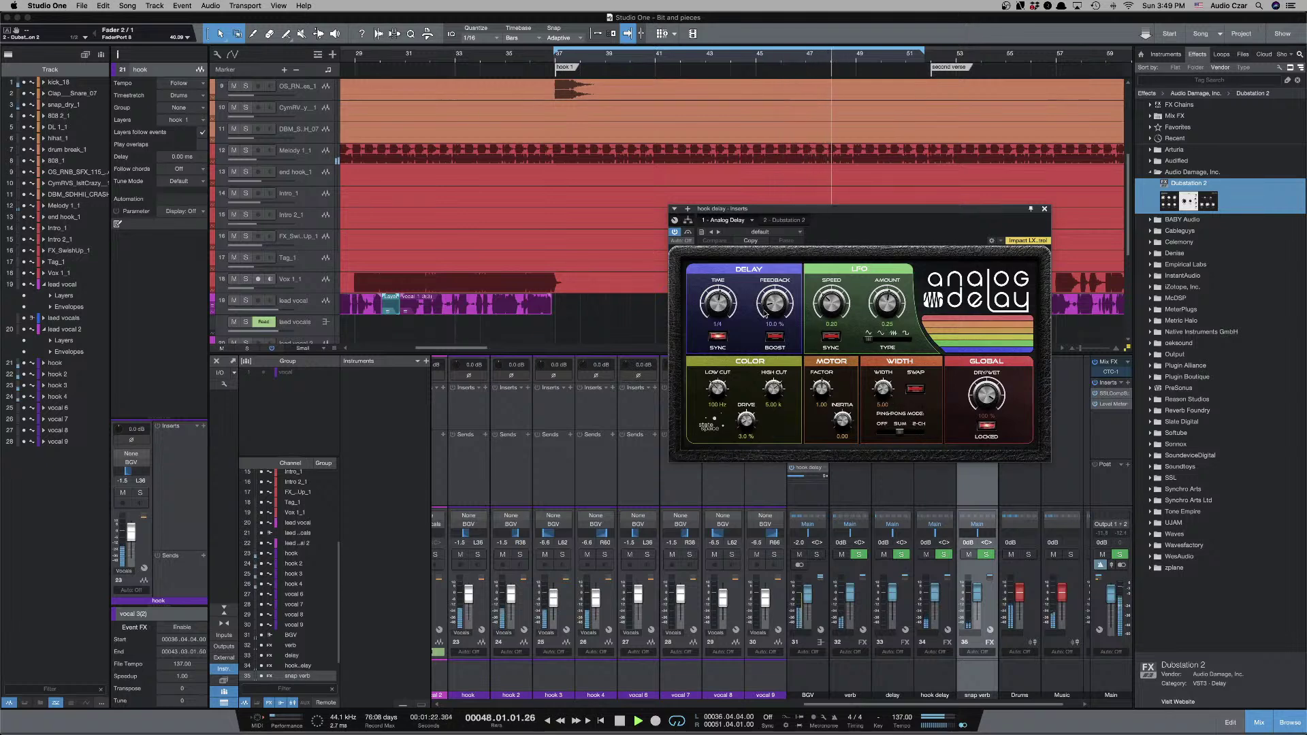
pyautogui.moveTo(773, 301); pyautogui.dragTo(771, 306)
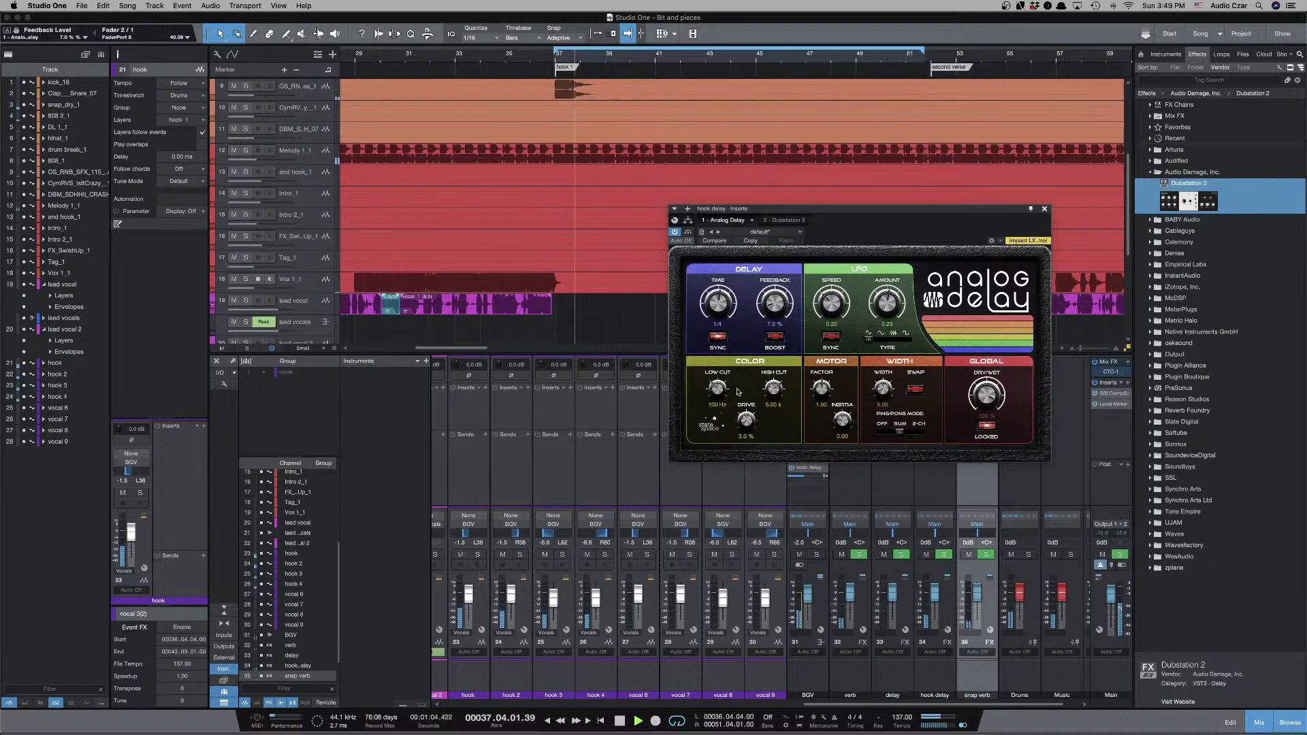
pyautogui.moveTo(717, 389); pyautogui.dragTo(717, 384)
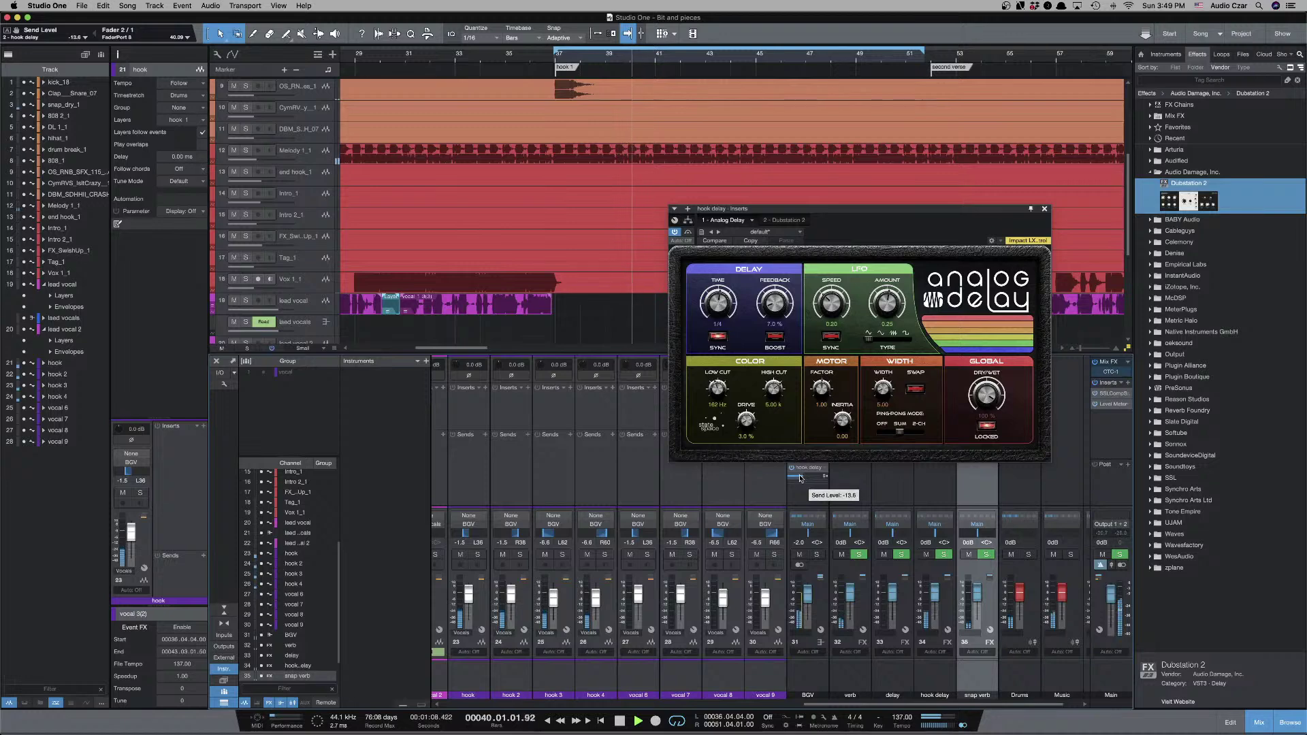
# Increase the Analog Delay's Width and set the BGV bus's hook delay send to about -17.8 dB.
pyautogui.moveTo(801, 479); pyautogui.dragTo(799, 479)
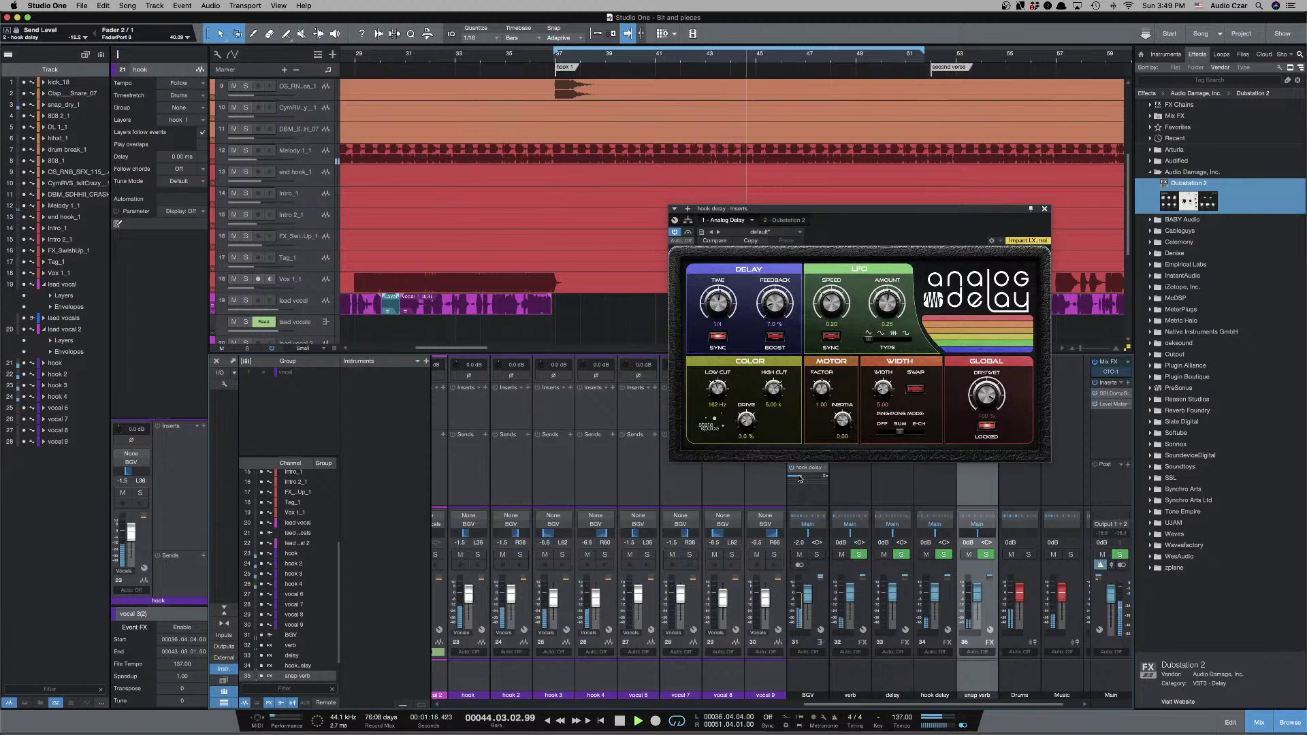
pyautogui.moveTo(891, 390); pyautogui.dragTo(883, 370)
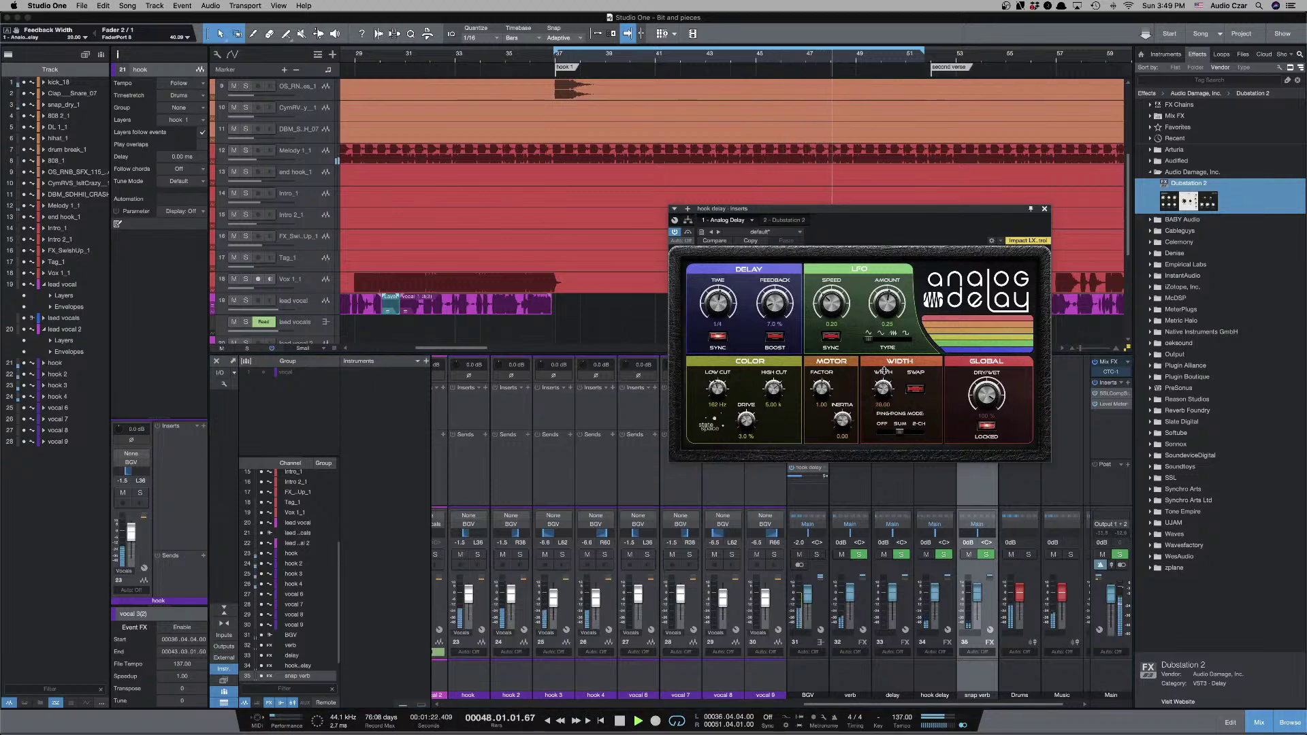
pyautogui.click(802, 477)
pyautogui.moveTo(801, 479); pyautogui.dragTo(801, 487)
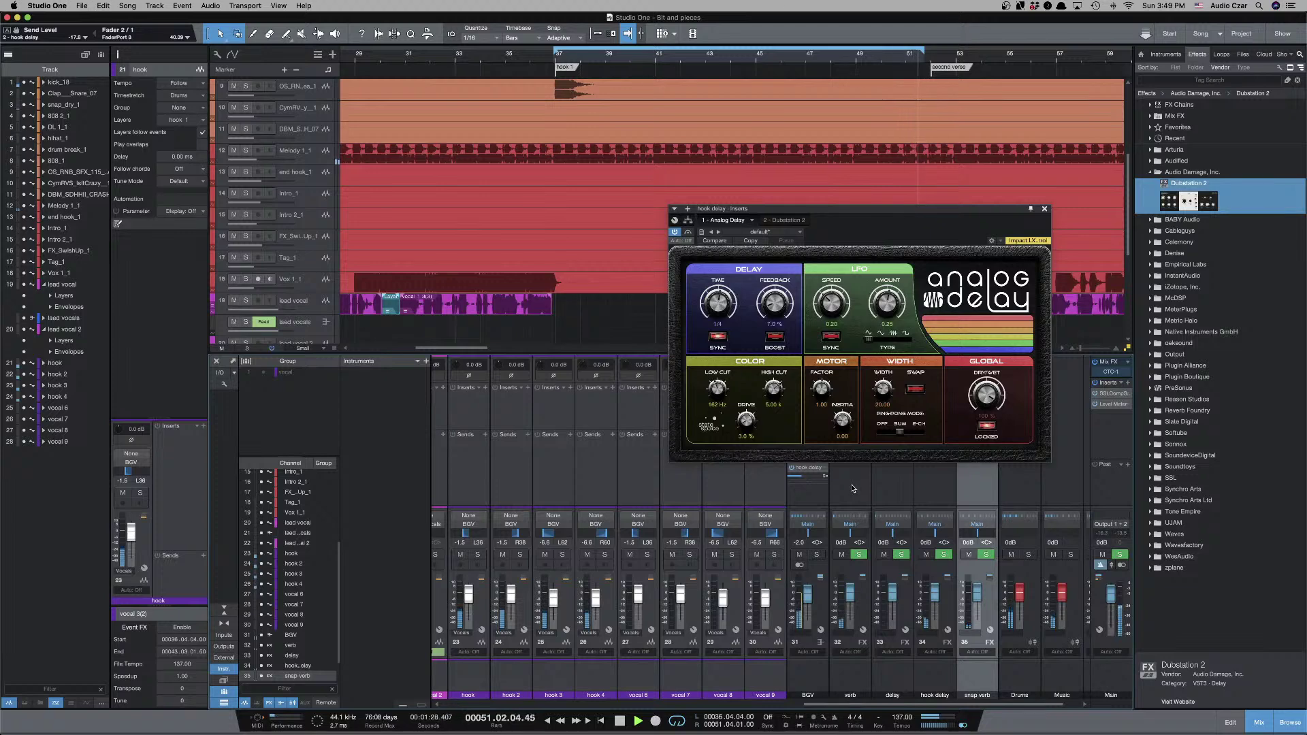
# Play the end of the first verse into hook 1 to check the hook delay in context, then stop playback.
pyautogui.press('space')
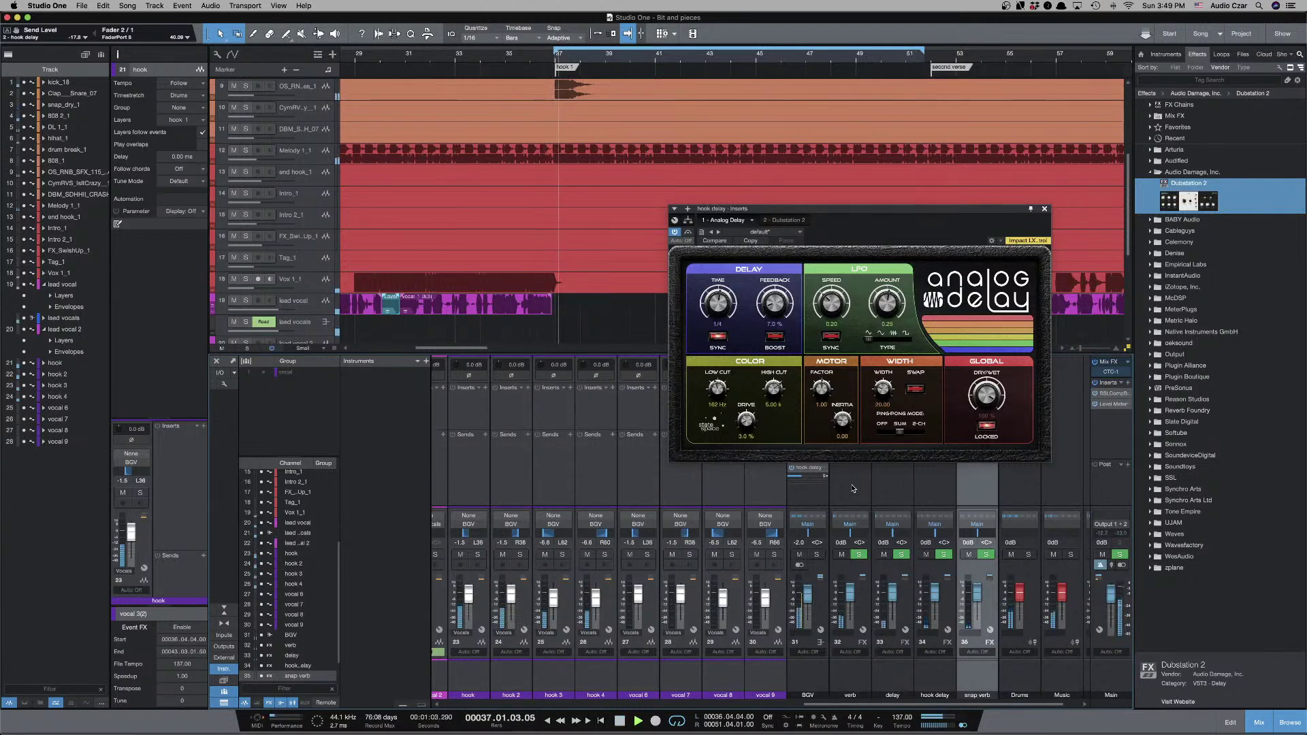
pyautogui.press('space')
pyautogui.press('w')
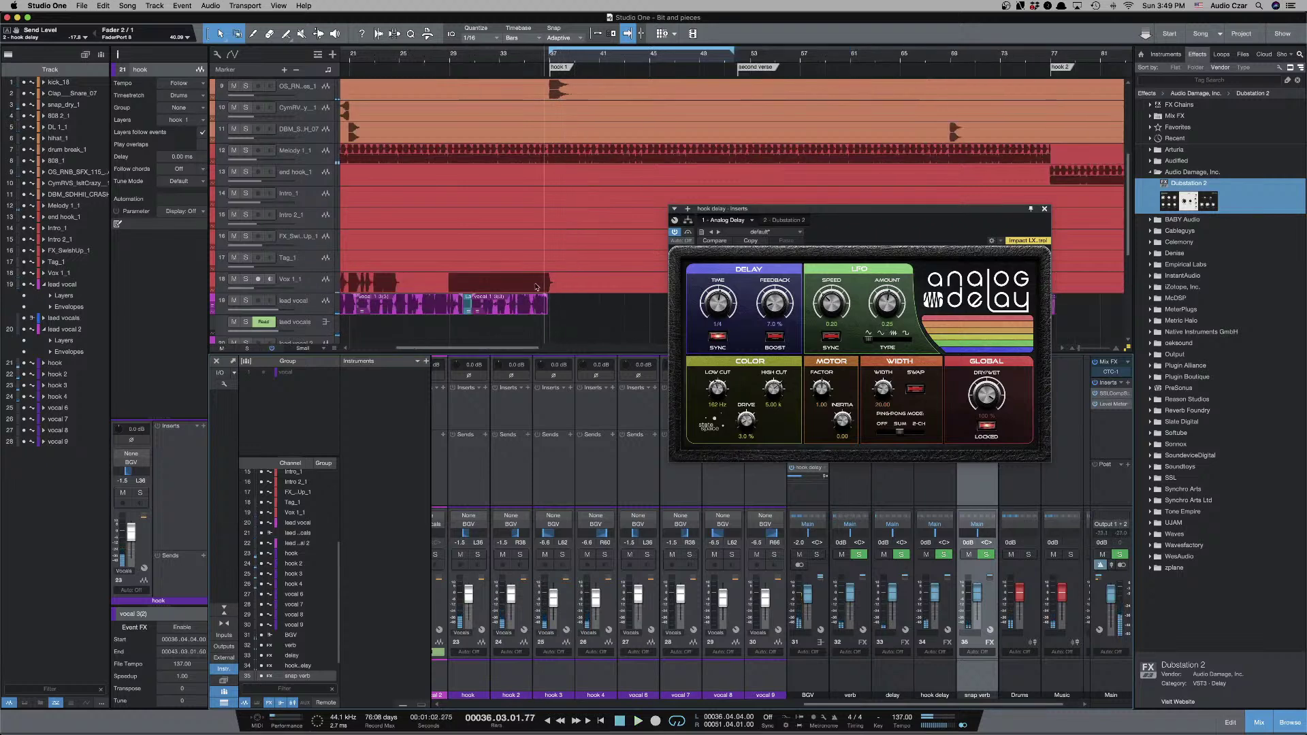
pyautogui.press('space')
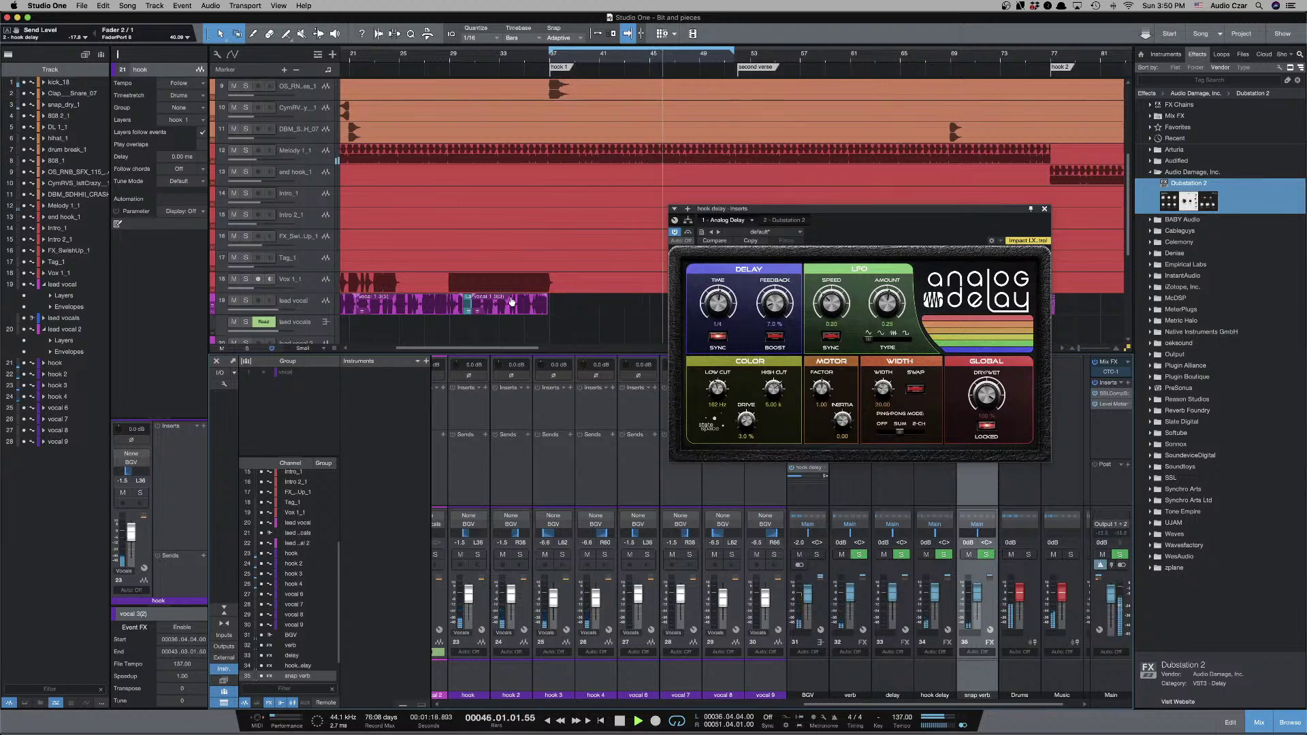
pyautogui.press('space')
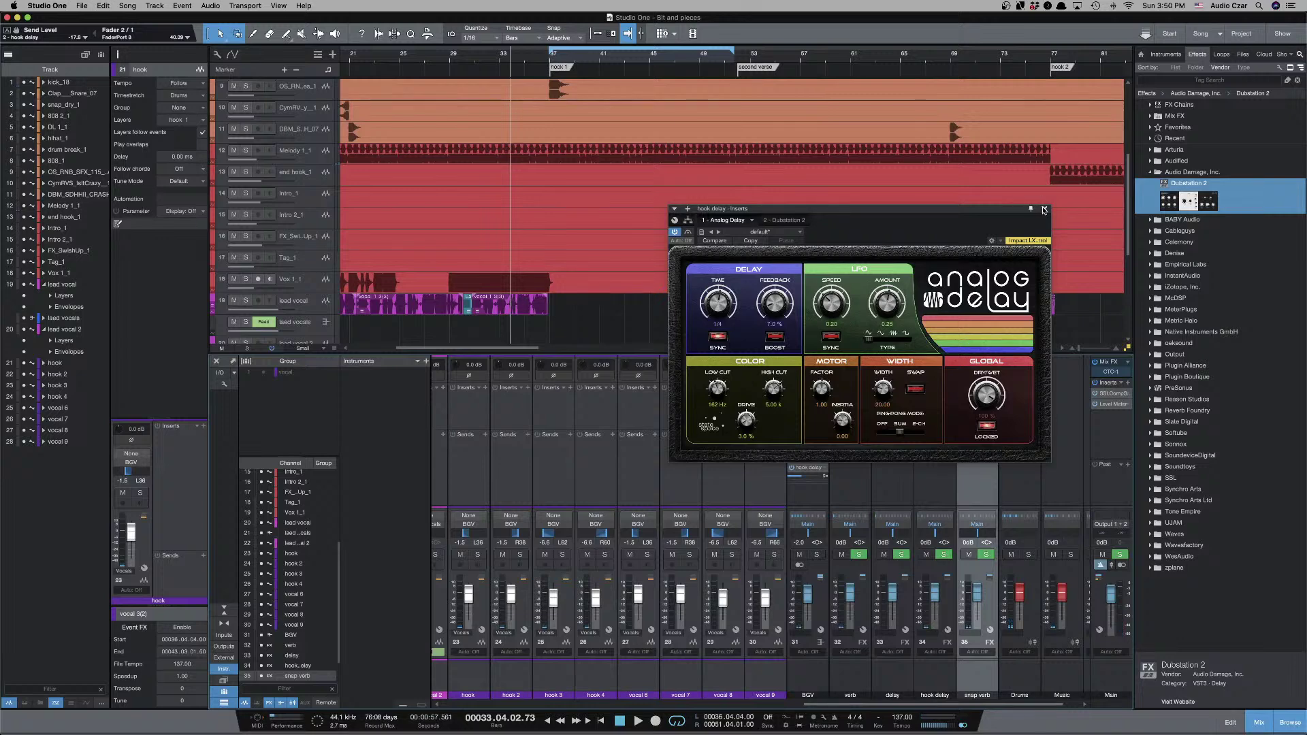
# Close the Analog Delay and remove Dubstation 2 from the hook delay channel.
pyautogui.click(1044, 208)
pyautogui.rightClick(948, 413)
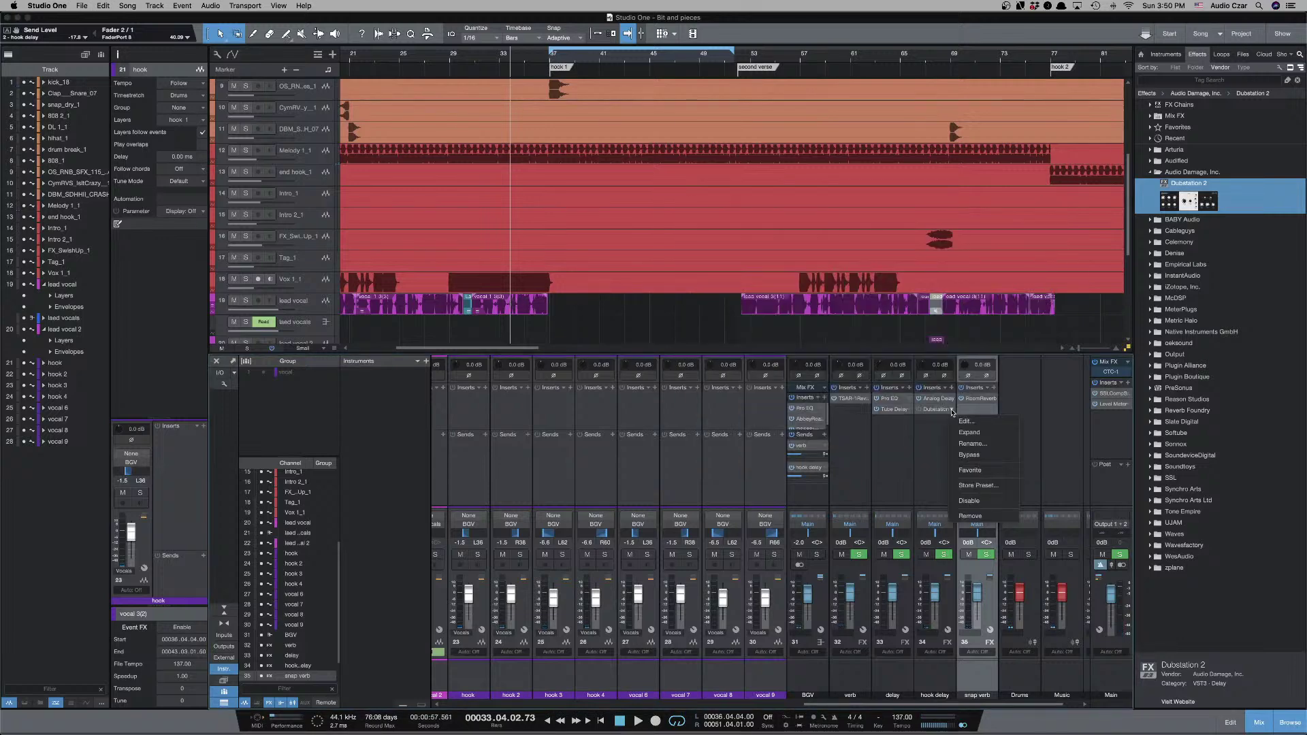
pyautogui.click(978, 516)
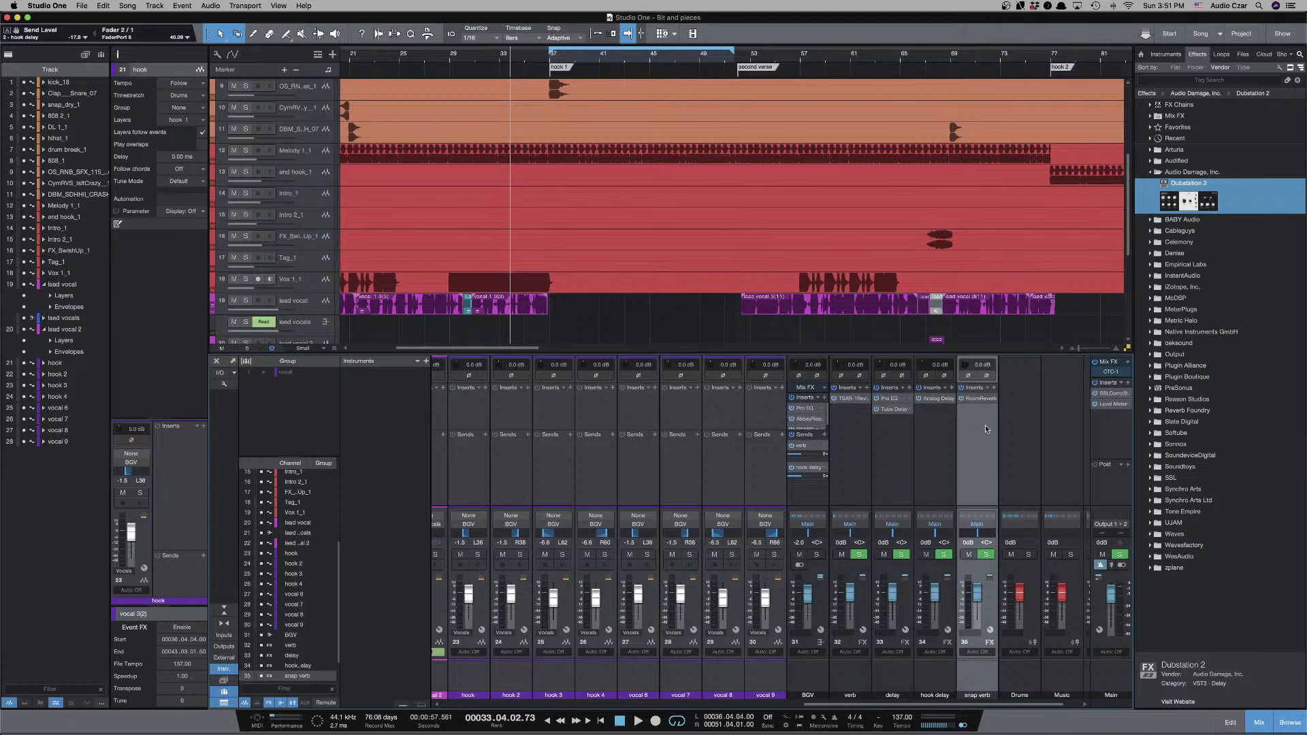
# Examine the lead vocal and stacked hook tracks across the whole arrangement.
pyautogui.hscroll(-1, 947, 461)
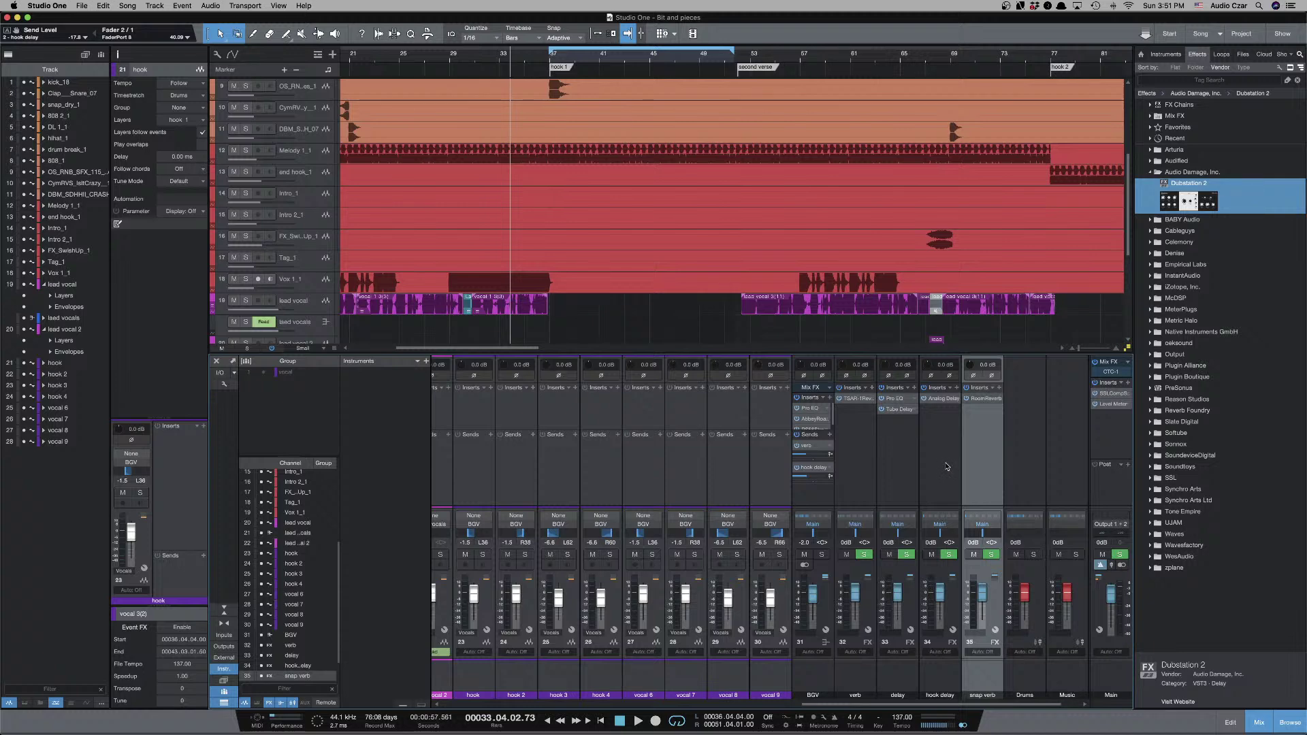
pyautogui.scroll(-6, 897, 317)
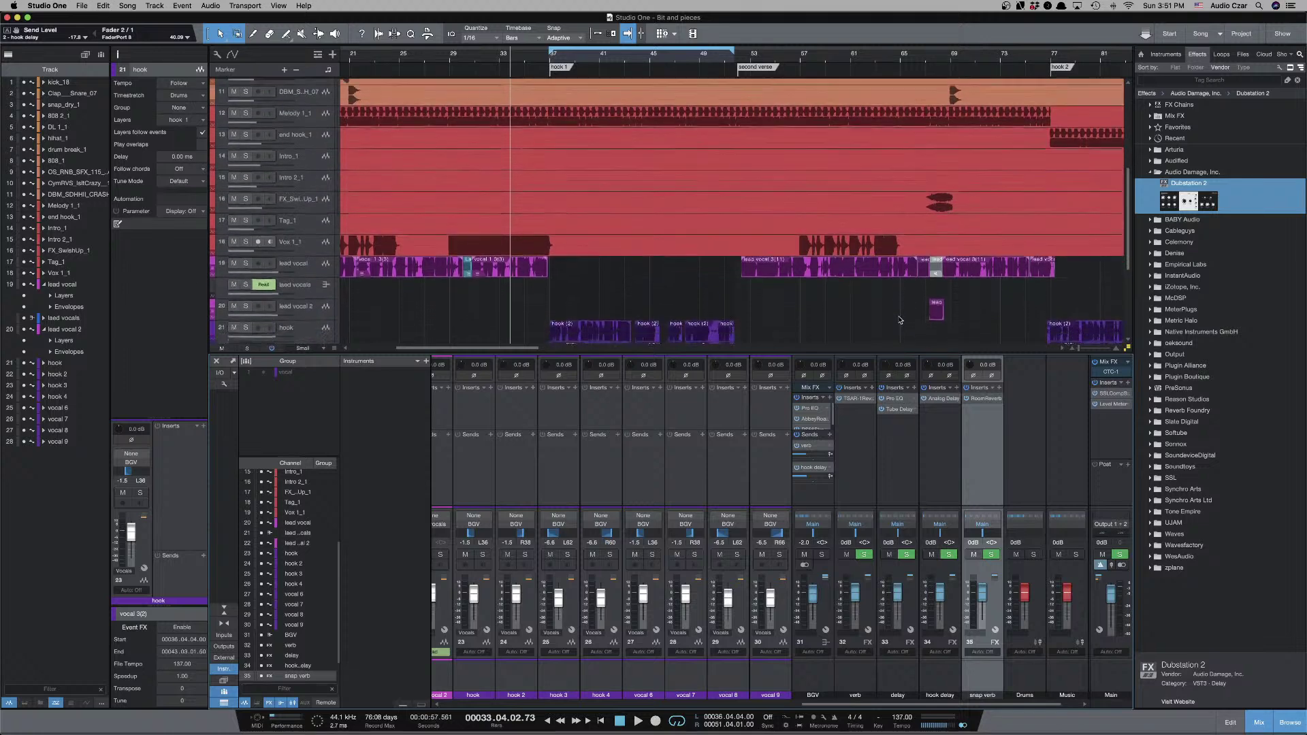
pyautogui.scroll(-2, 784, 266)
pyautogui.press('e')
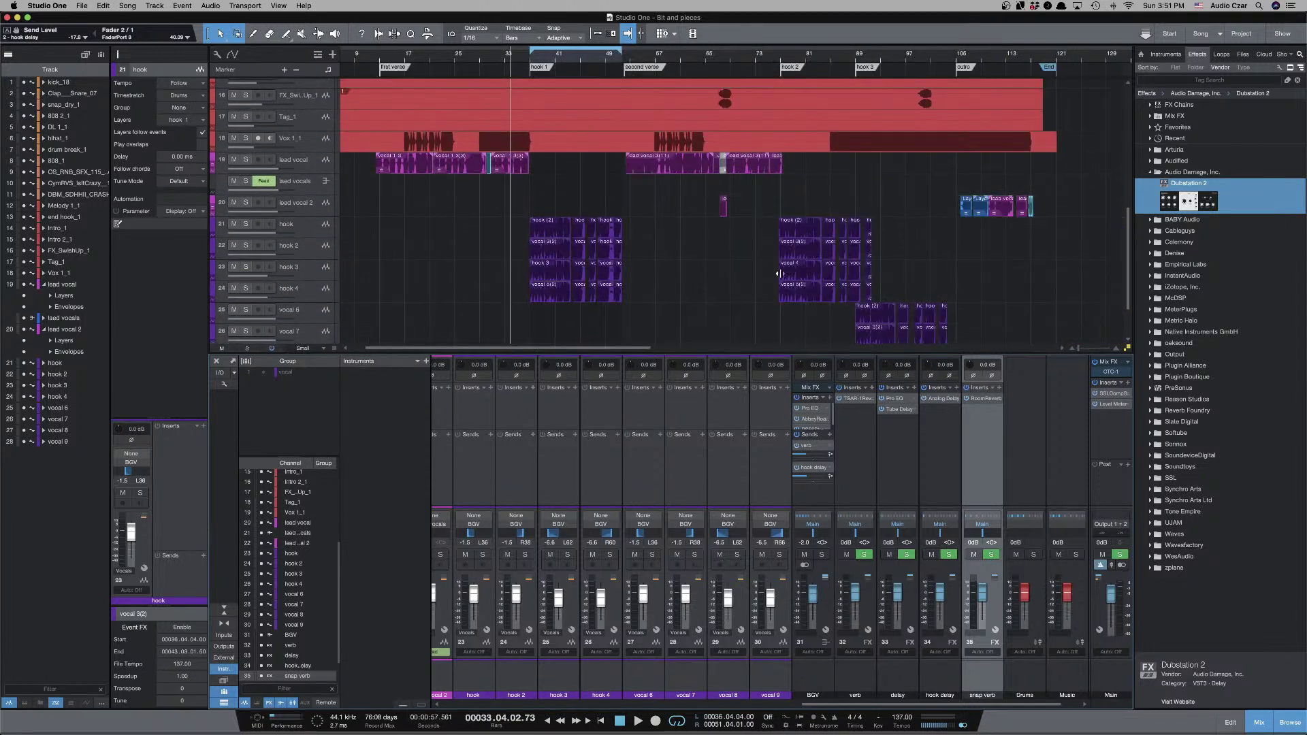
pyautogui.scroll(2, 940, 196)
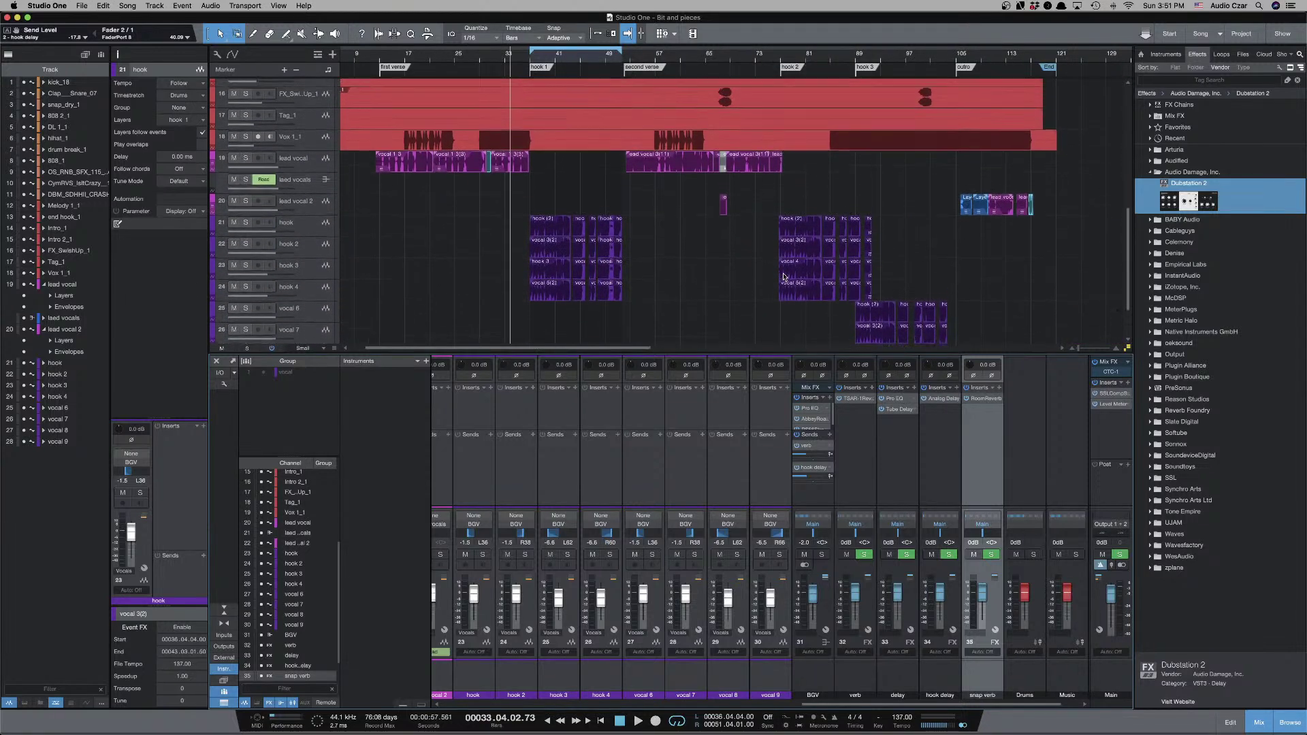
# Play from the end of hook 3 through the outro to review the lead vocal 2 clips, then stop playback.
pyautogui.click(934, 225)
pyautogui.press('e')
pyautogui.press('e')
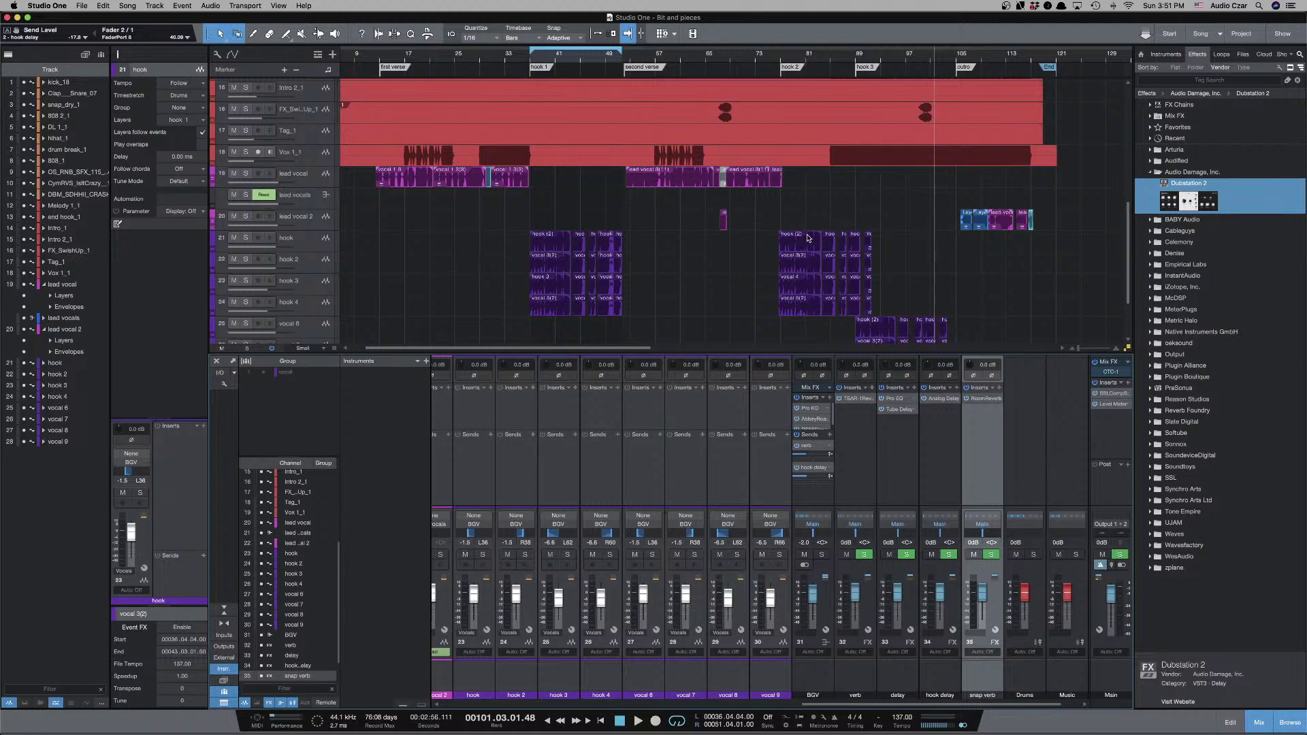
pyautogui.click(915, 267)
pyautogui.press('space')
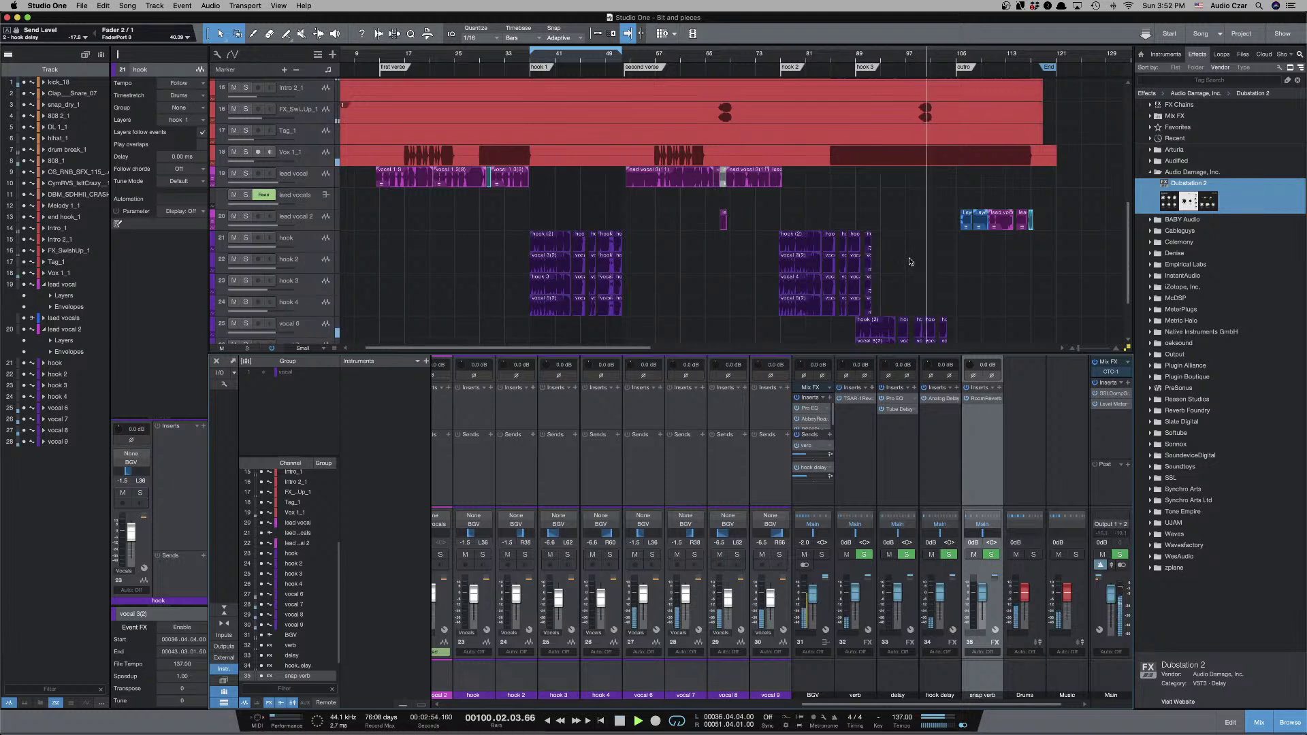
pyautogui.press('e')
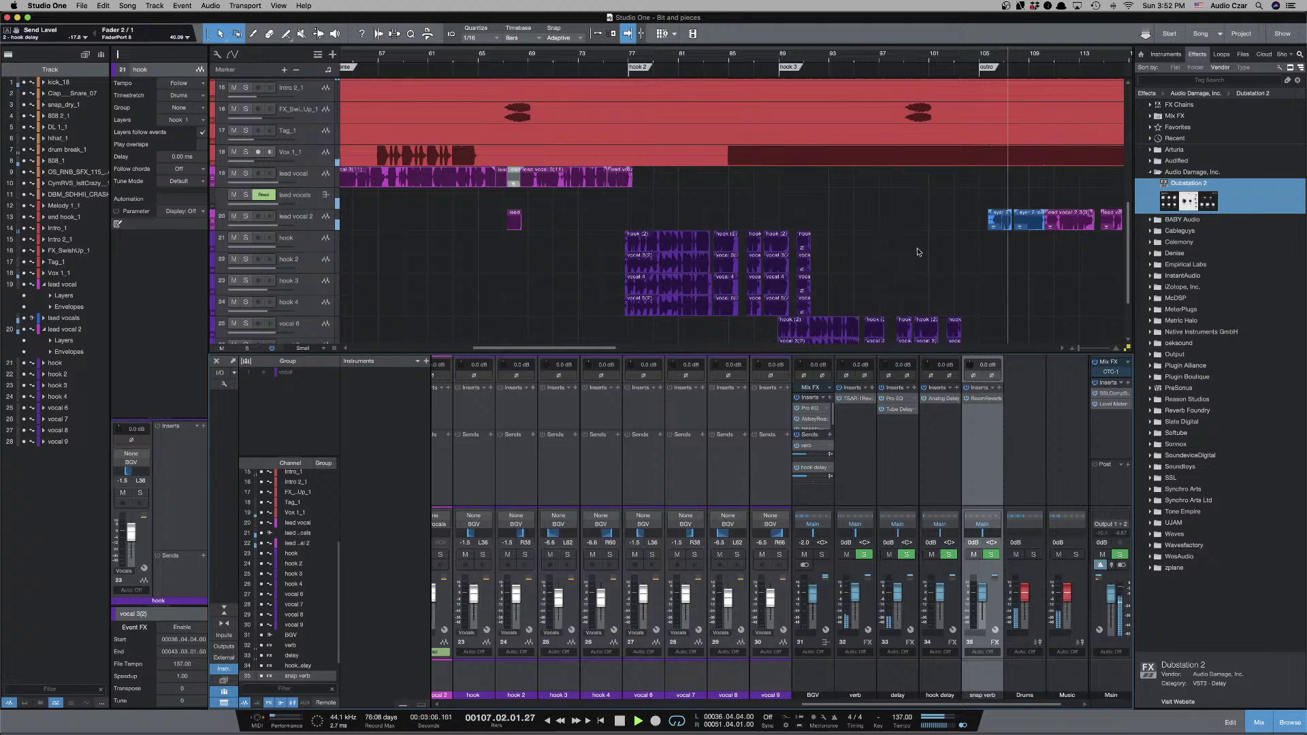
pyautogui.hscroll(6, 1028, 228)
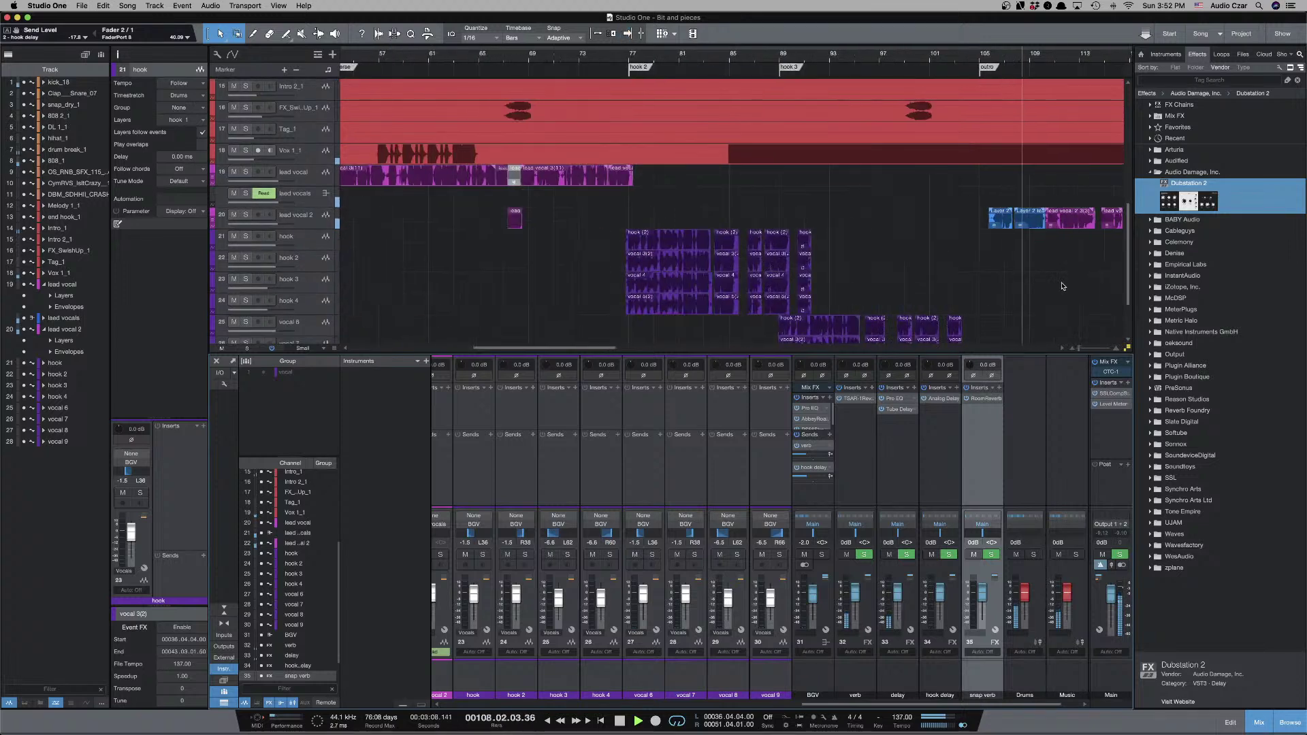
pyautogui.hscroll(5, 1063, 286)
pyautogui.press('e')
pyautogui.hotkey('shift', 'e')
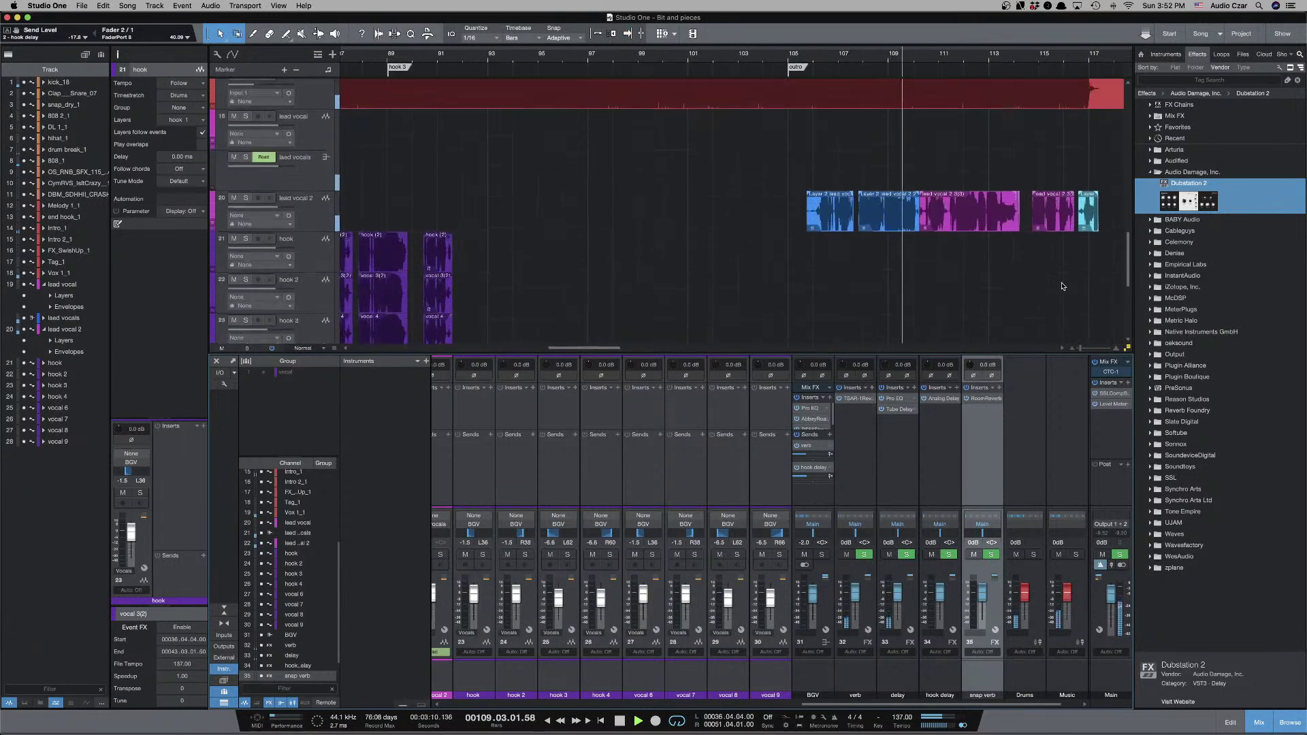
pyautogui.press('e')
pyautogui.press('e')
pyautogui.press('w')
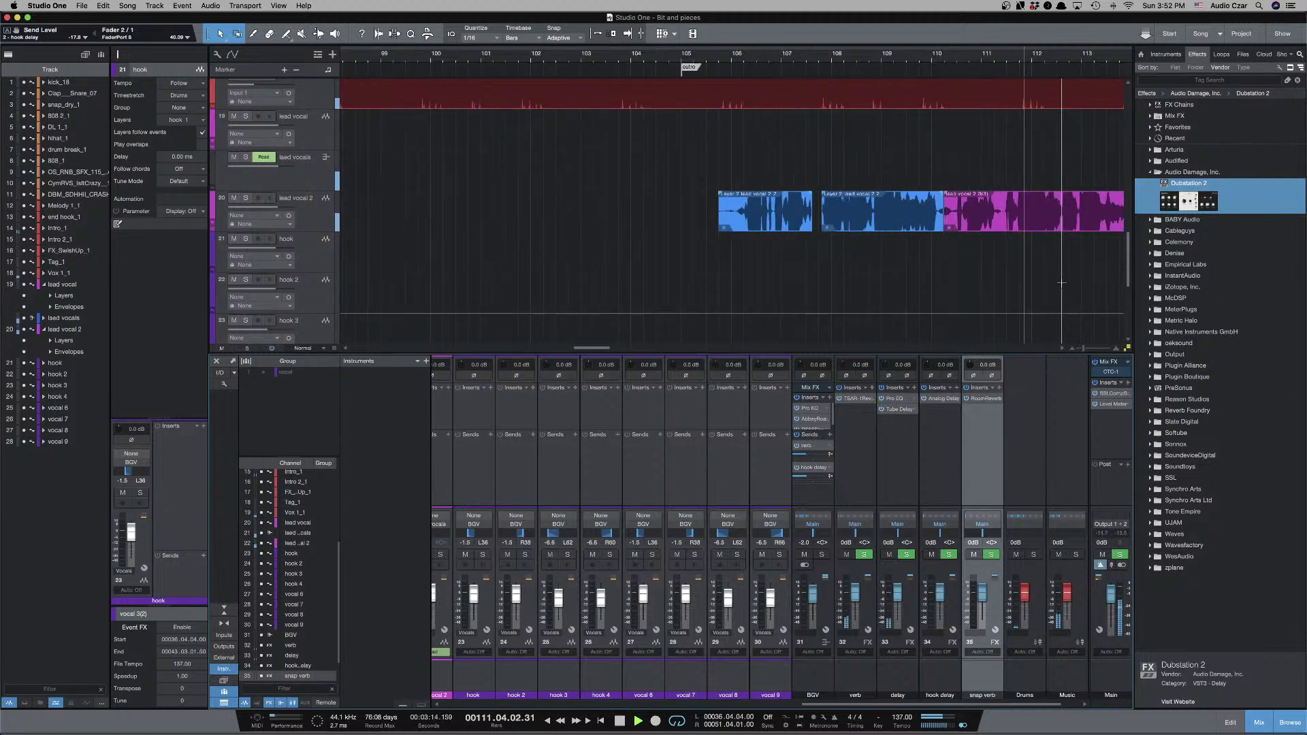
pyautogui.hscroll(5, 1061, 283)
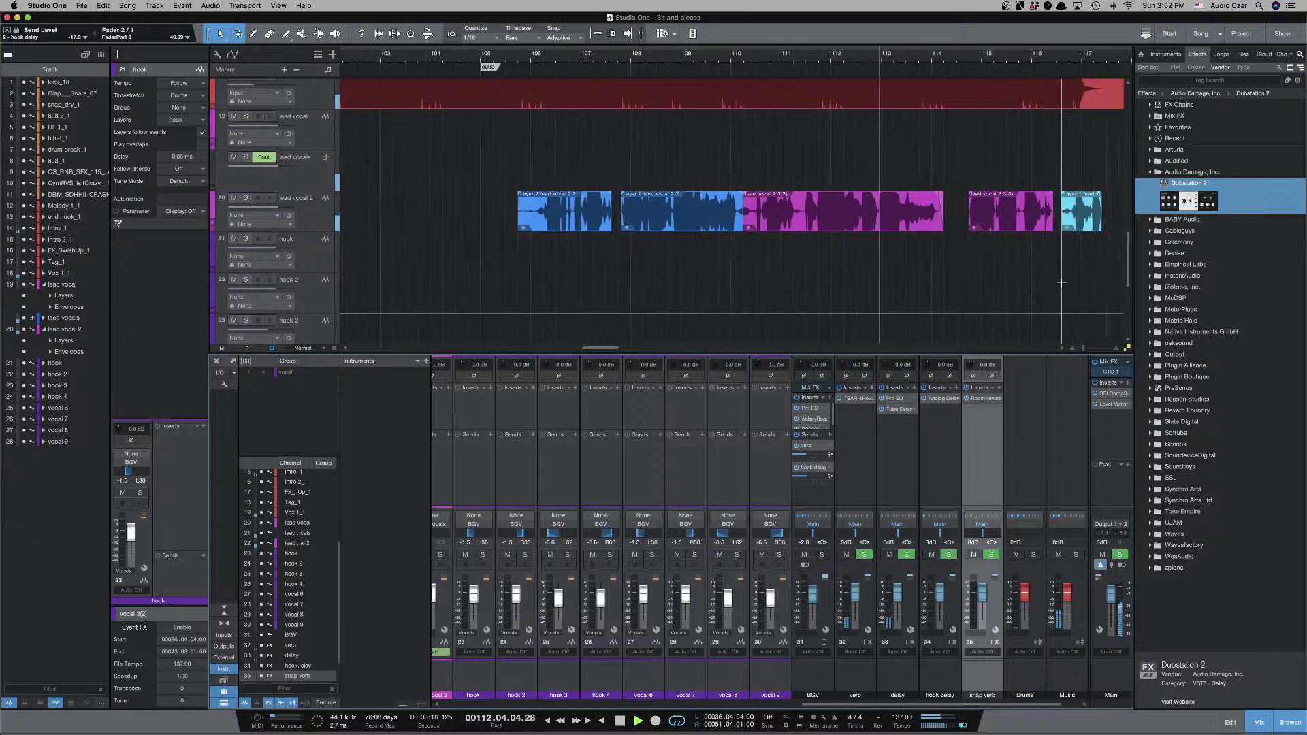
pyautogui.press('w')
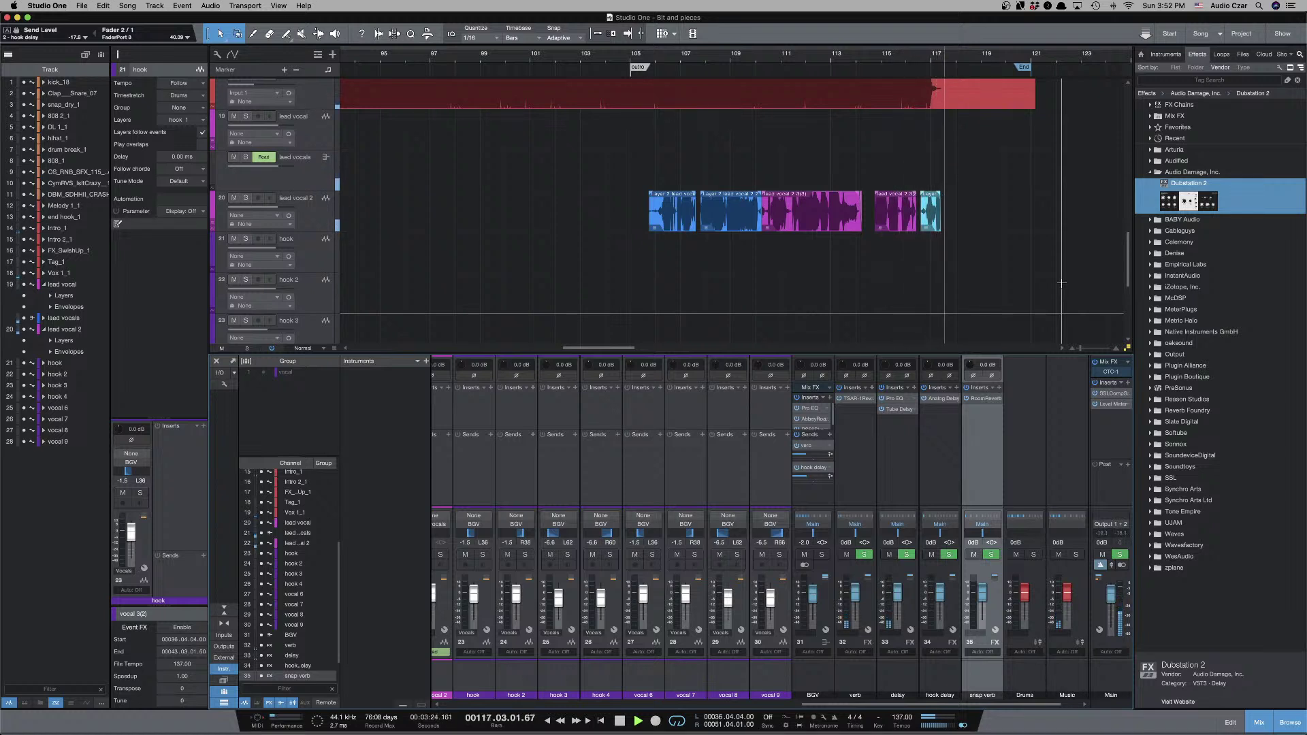
pyautogui.press('space')
pyautogui.press('f')
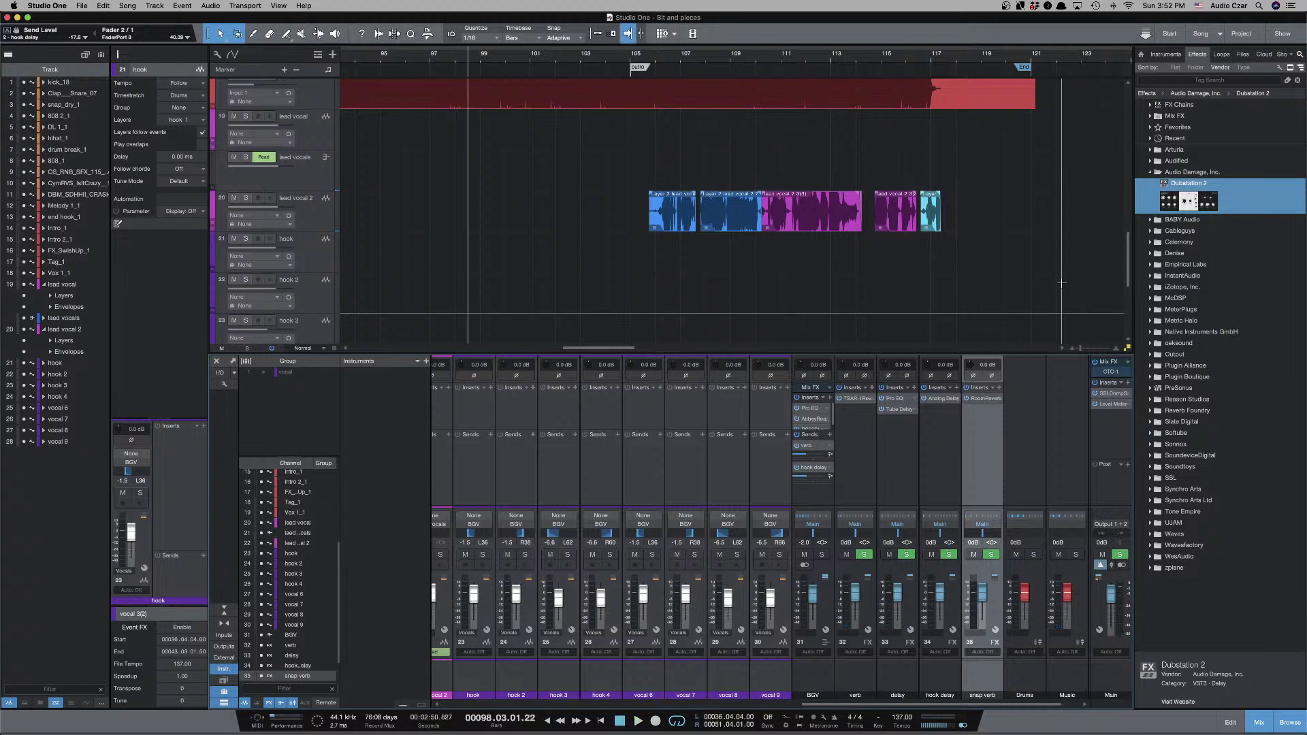
# Play the whole song from the start to review the full mix, hiding the browser during playback, then stop.
pyautogui.press(',')
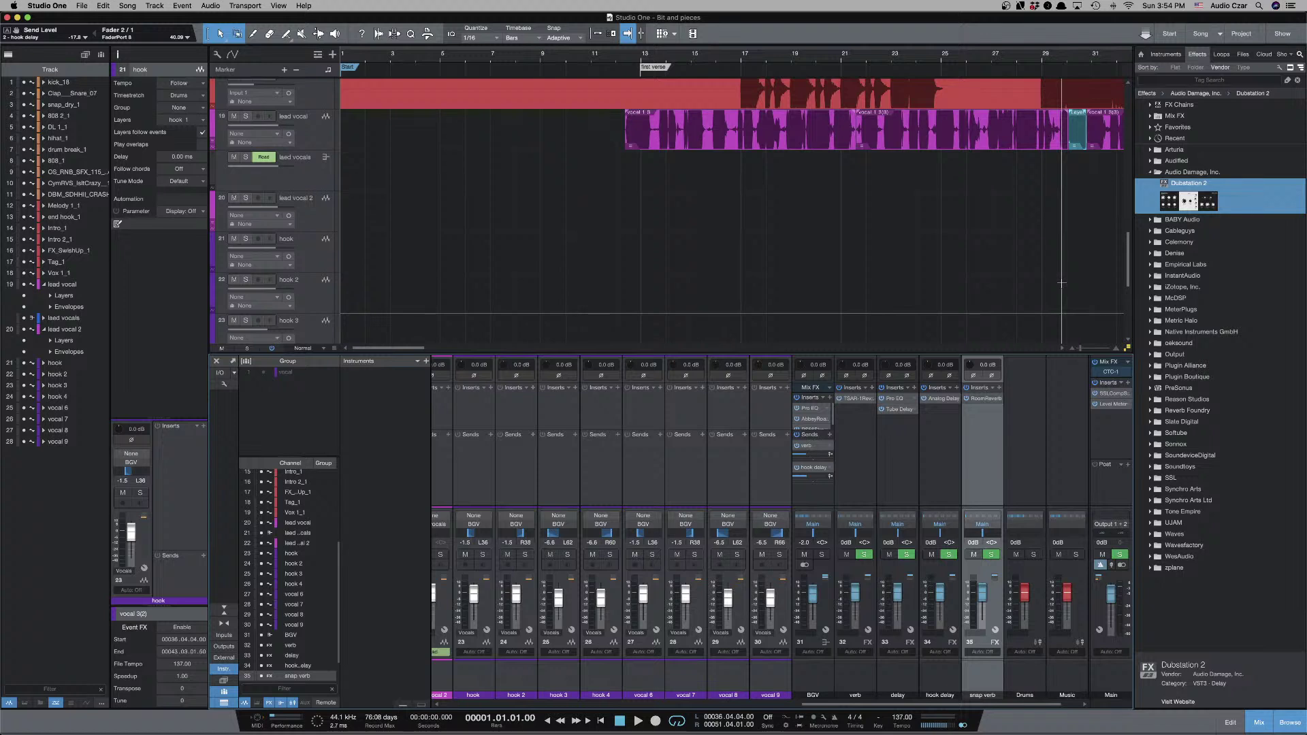
pyautogui.press('space')
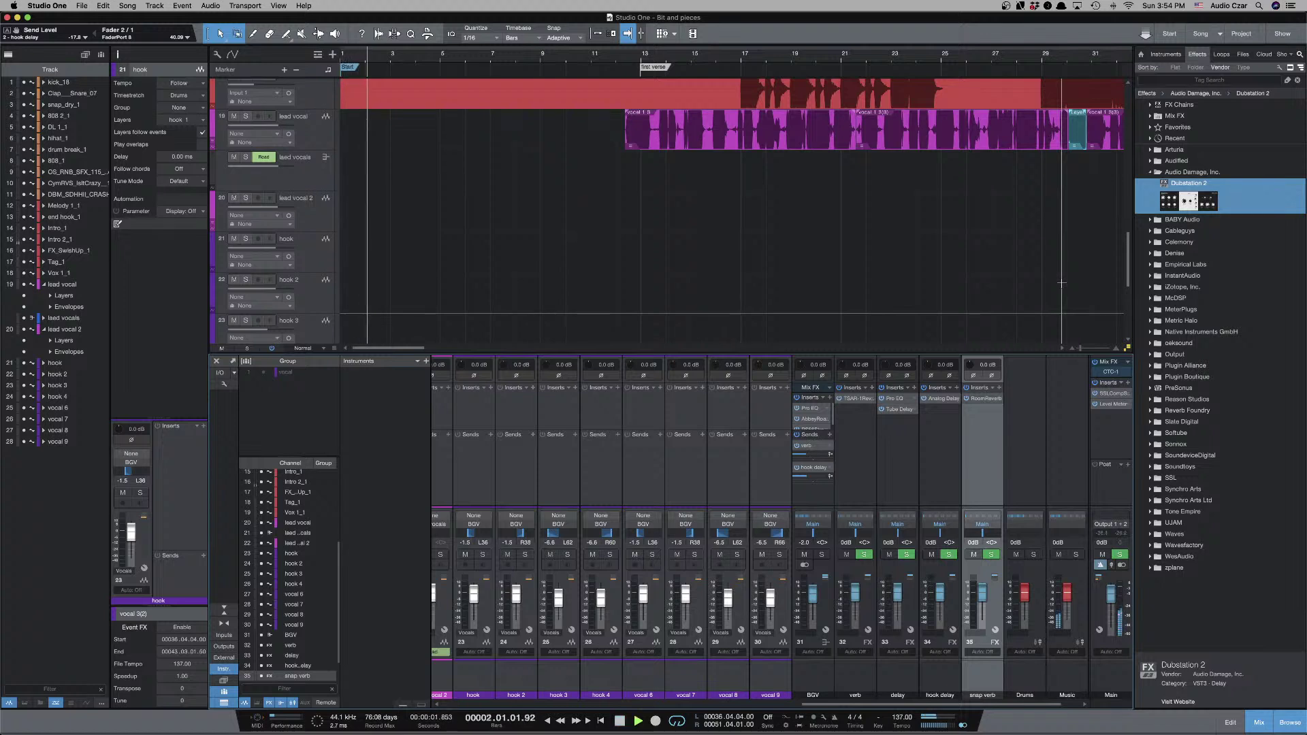
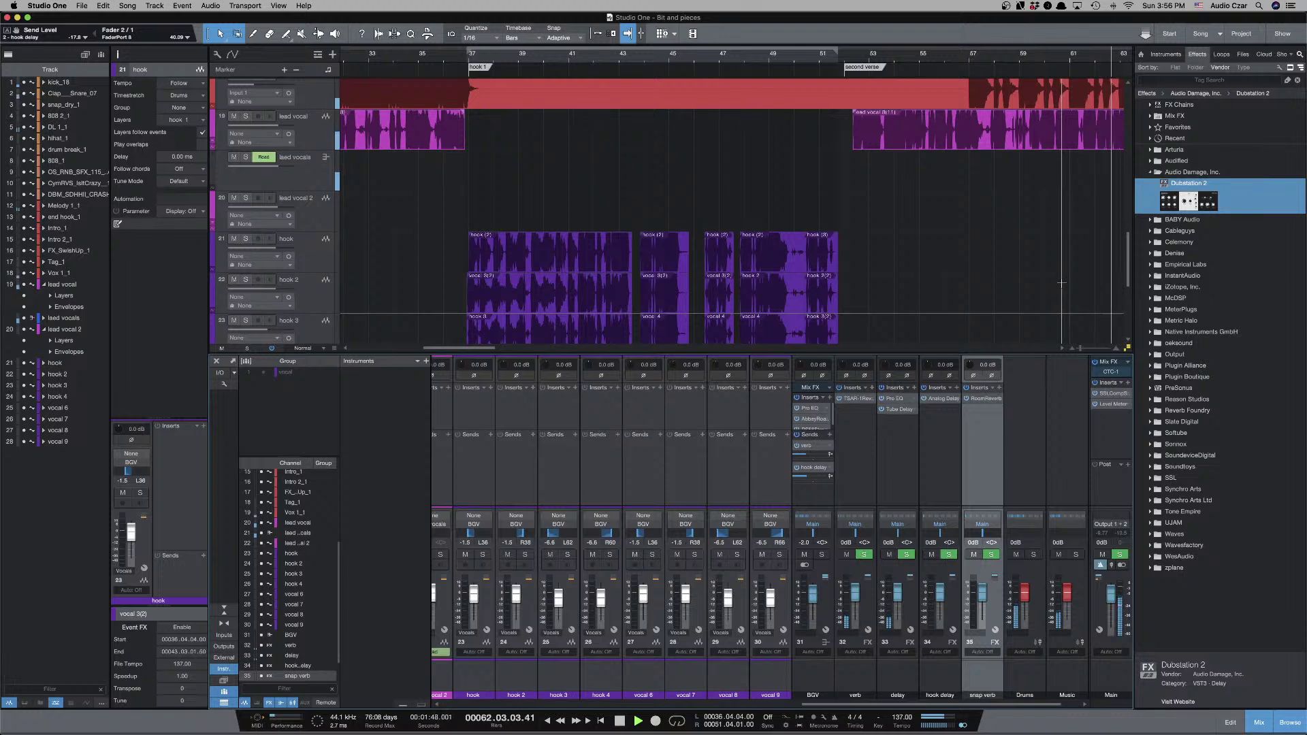
pyautogui.press('F5')
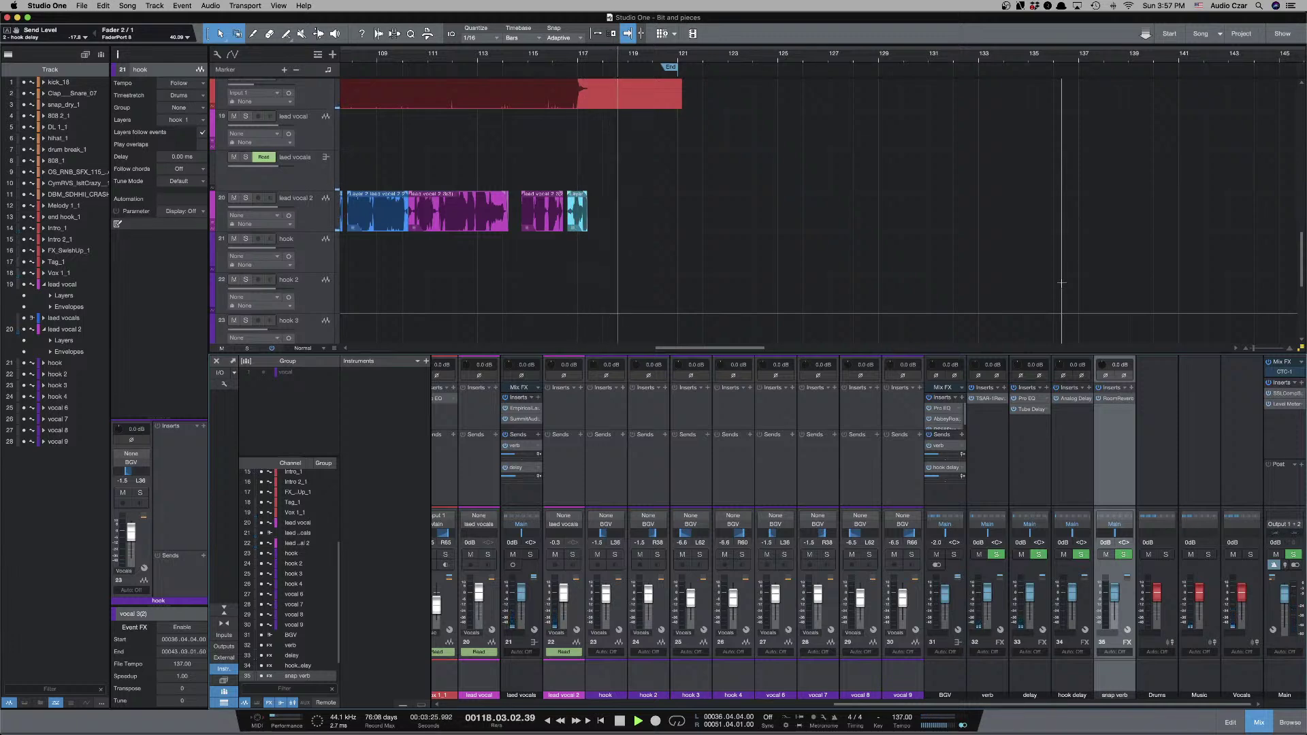
pyautogui.press('space')
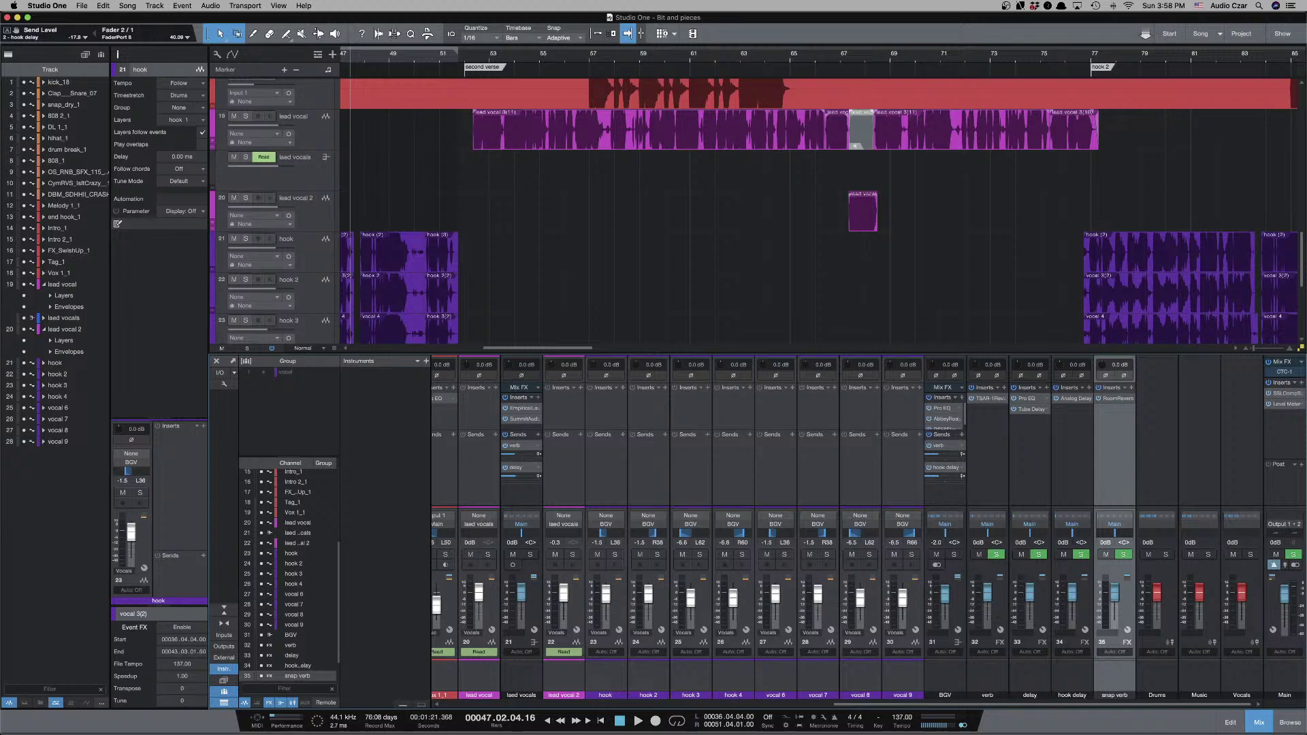
# Solo the Vox_1 track and play it from the start of the outro, then stop playback.
pyautogui.hscroll(10, 1023, 222)
pyautogui.scroll(4, 1023, 222)
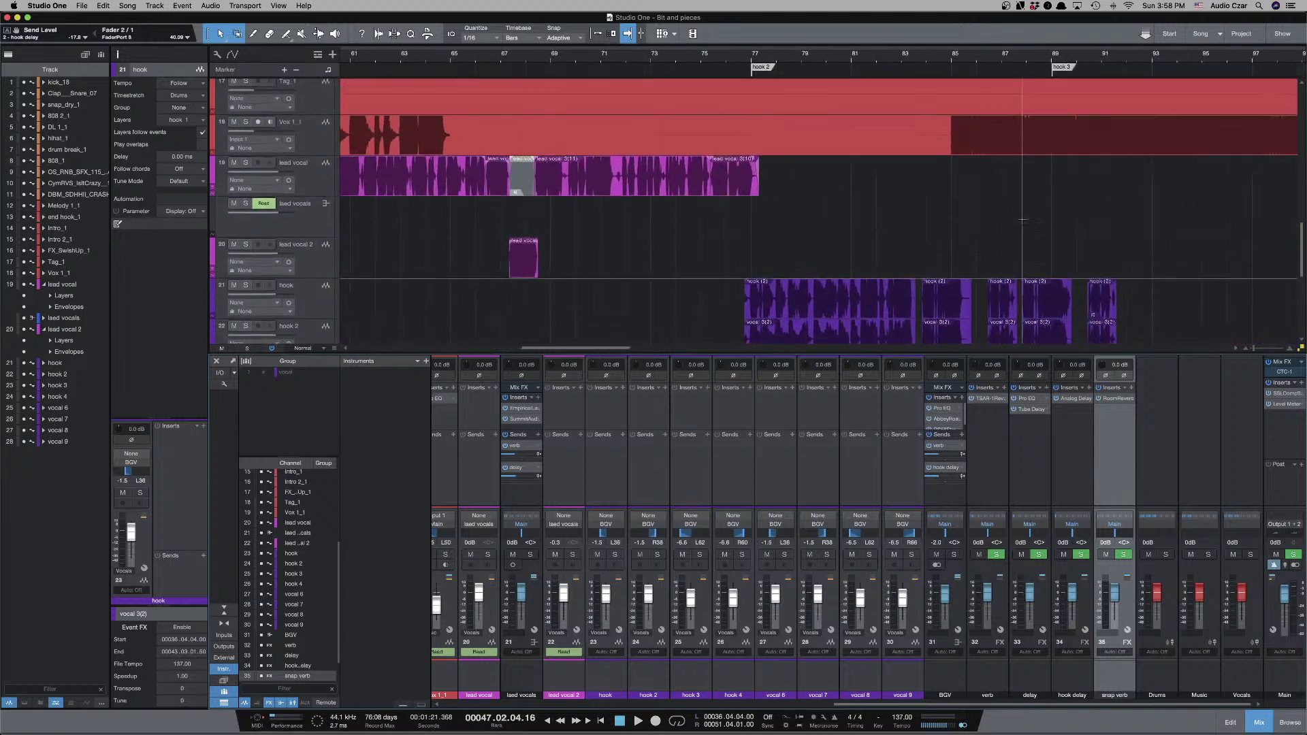
pyautogui.press('w')
pyautogui.press('w')
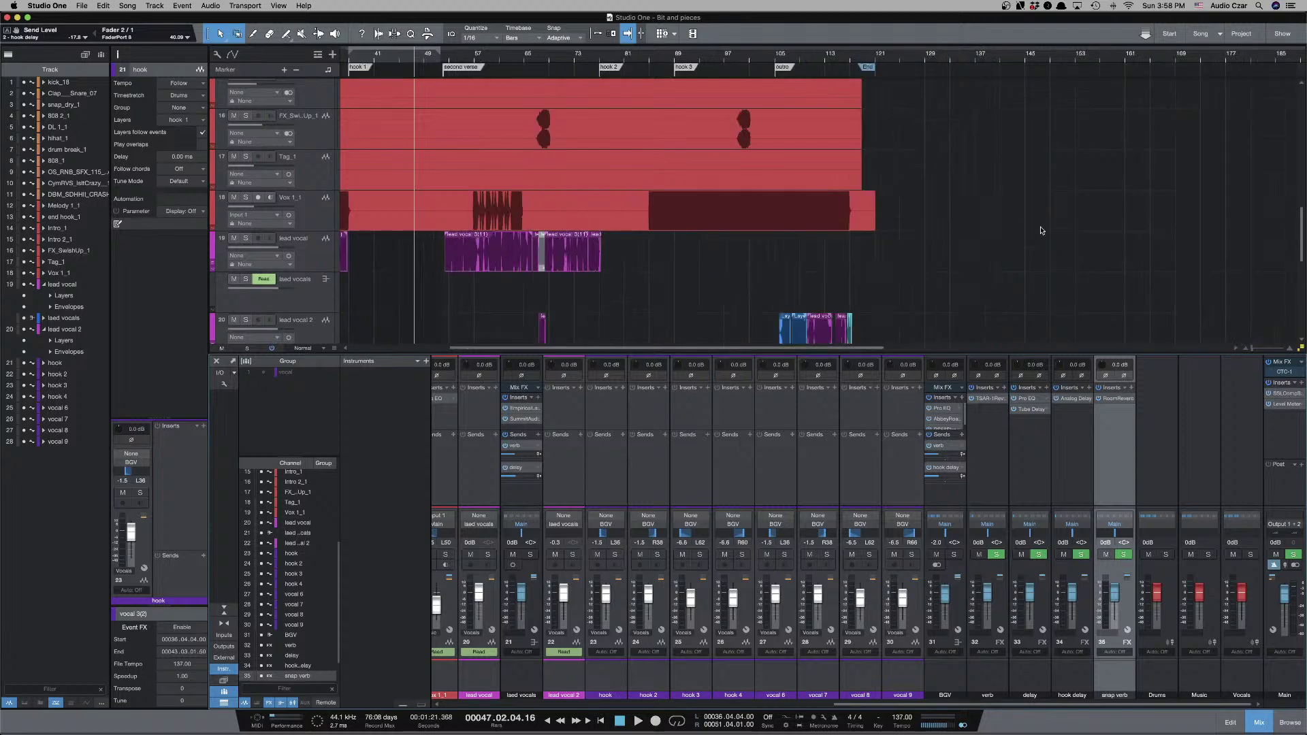
pyautogui.click(247, 197)
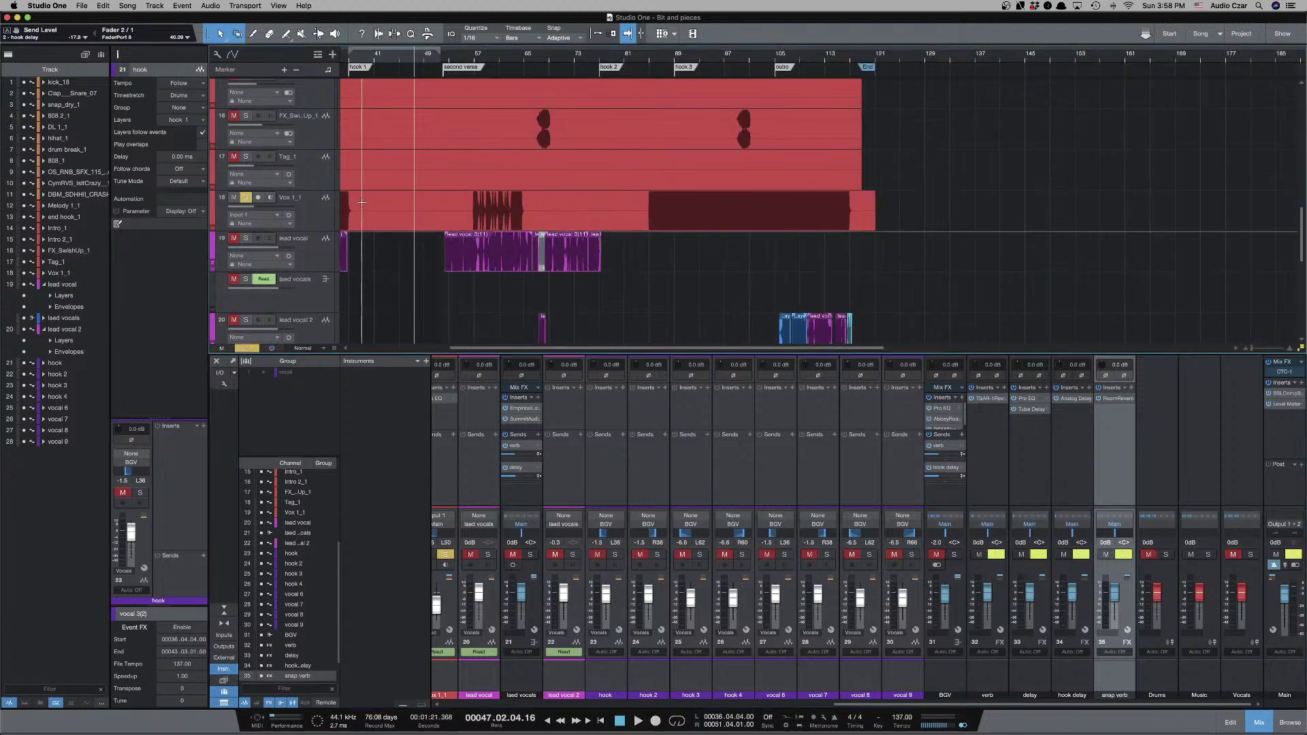
pyautogui.click(782, 215)
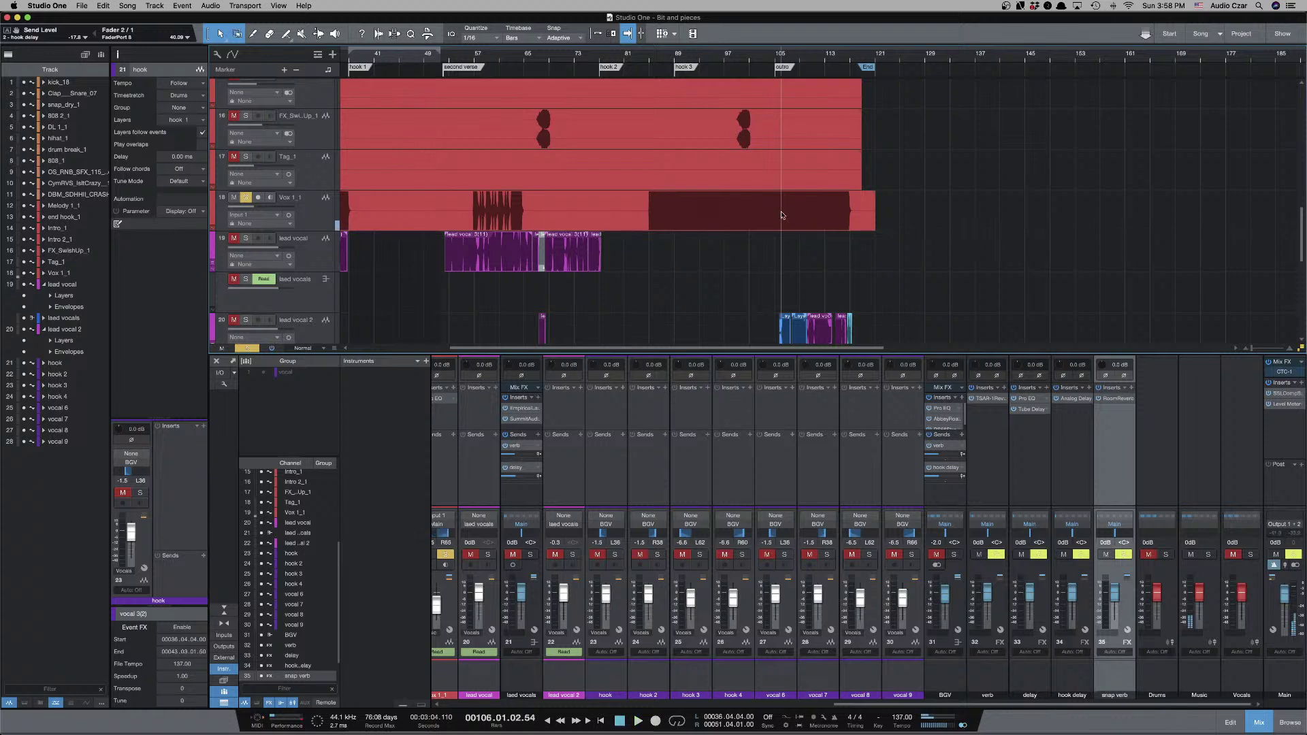
pyautogui.press('space')
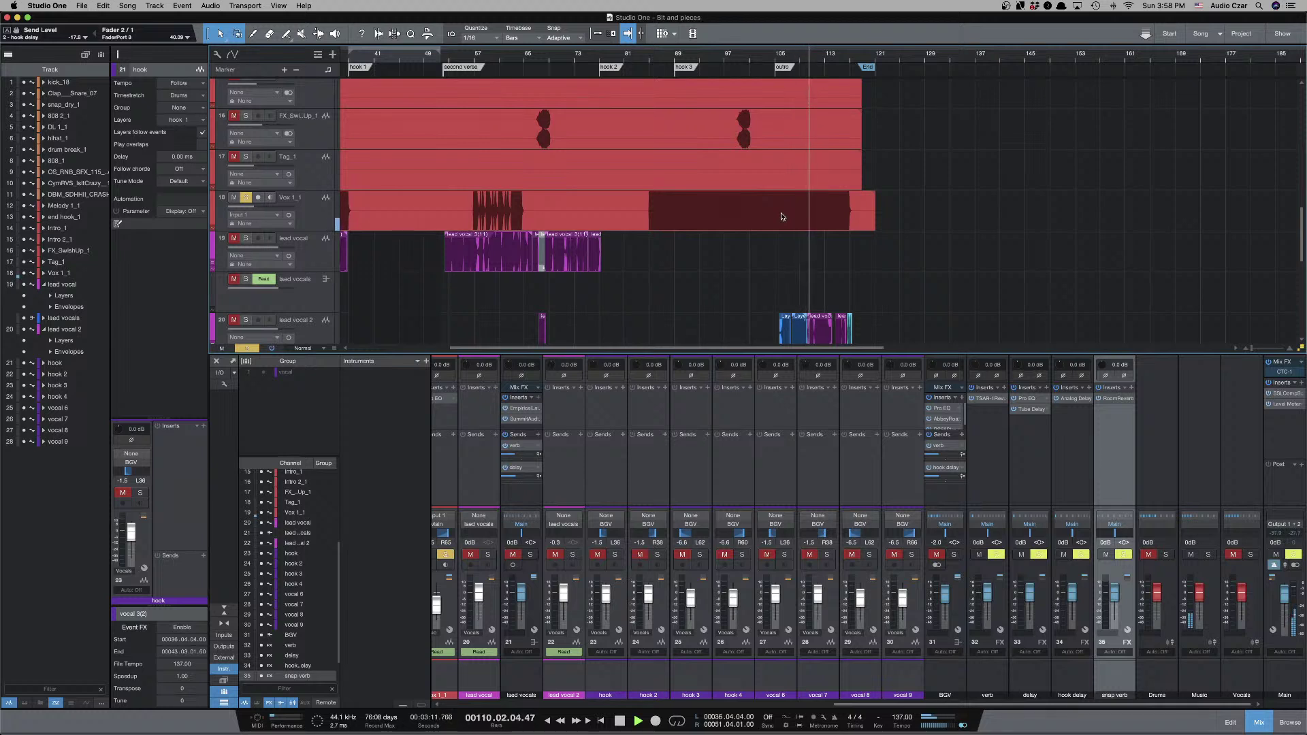
pyautogui.press('space')
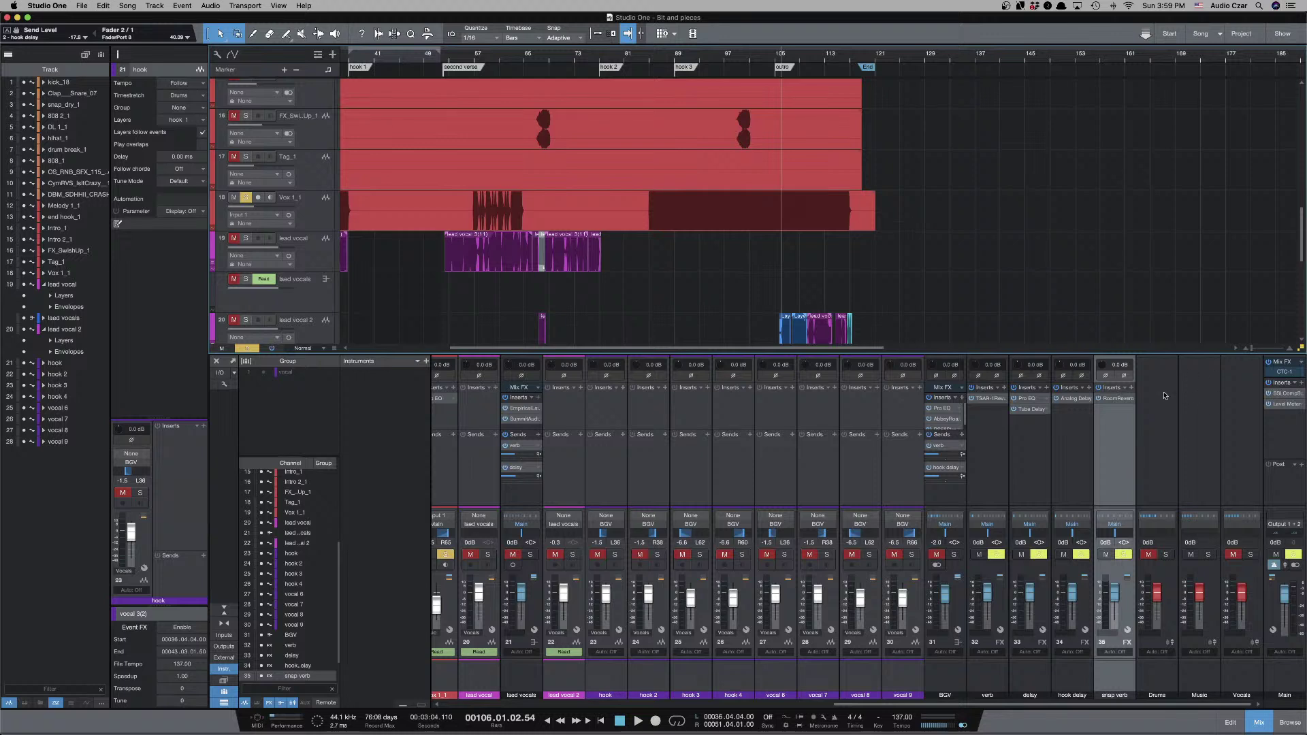
# Insert a Pro EQ on the vocal 6 channel, set its spectrum display to 12th Octave, and close it.
pyautogui.click(791, 389)
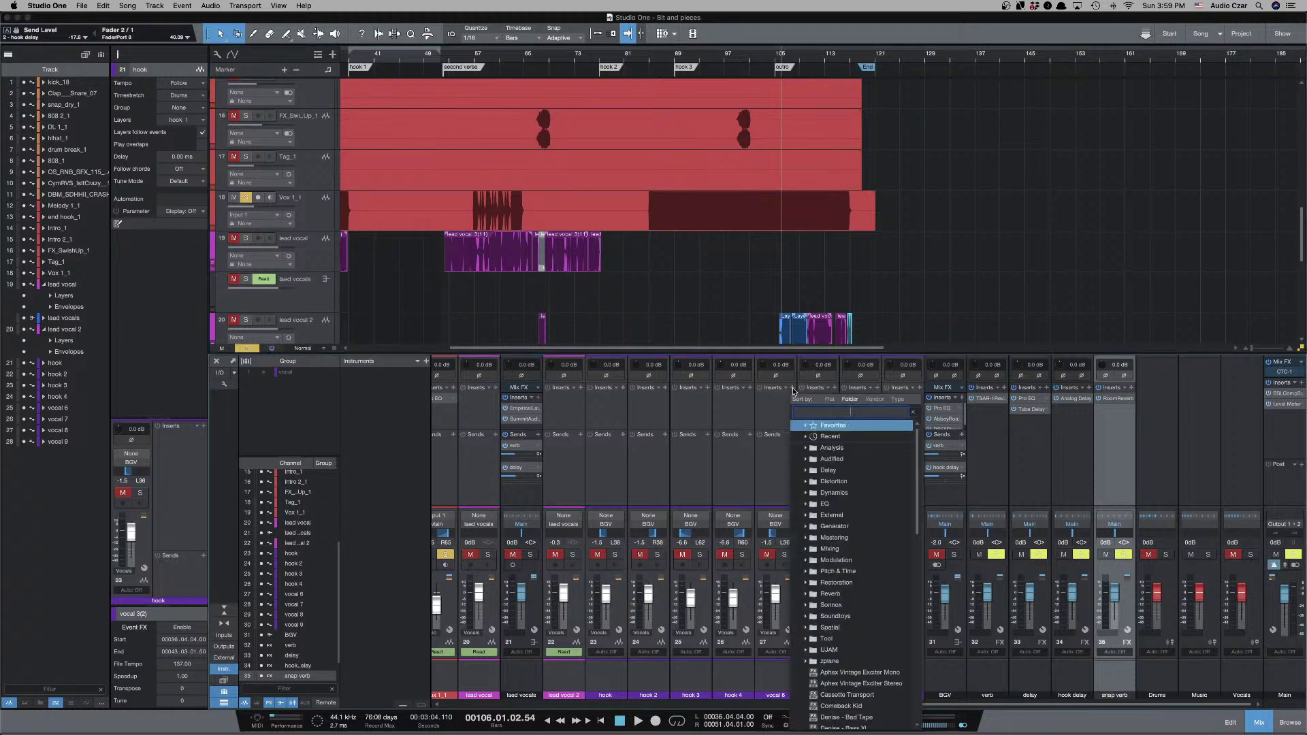
pyautogui.write('pro')
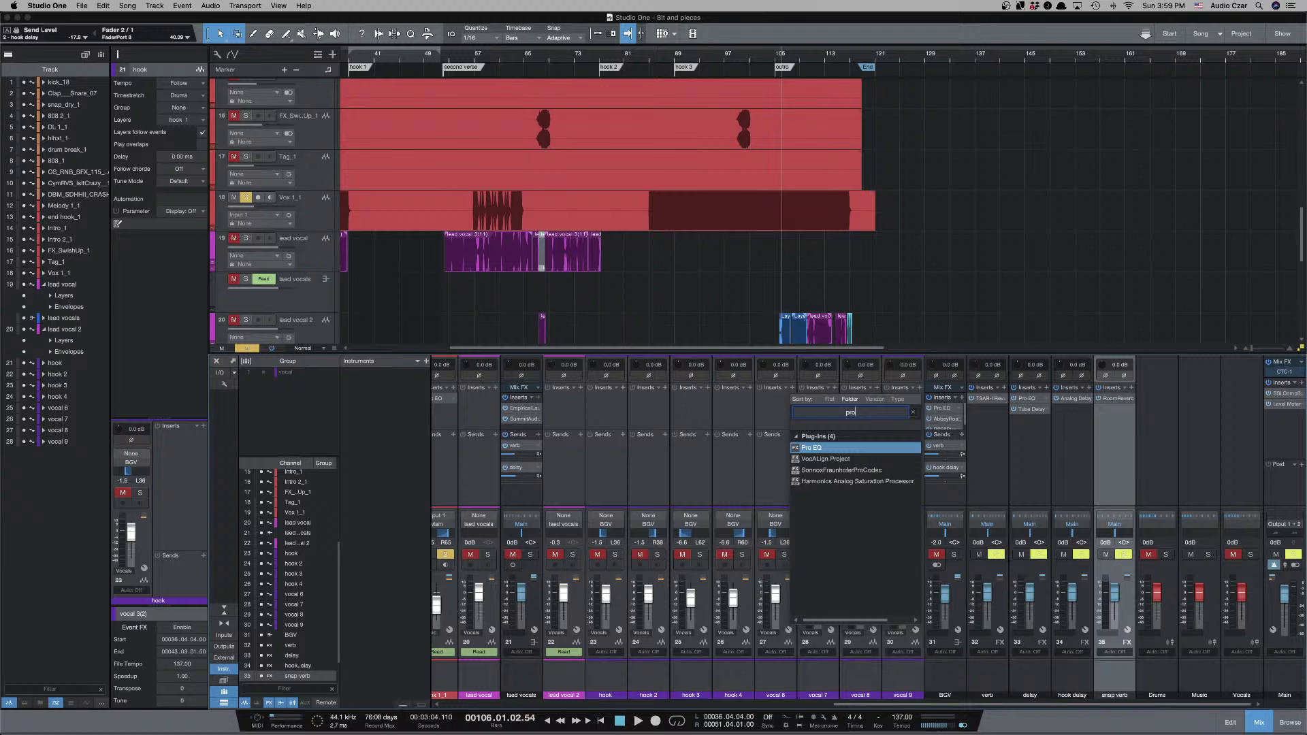
pyautogui.press('Return')
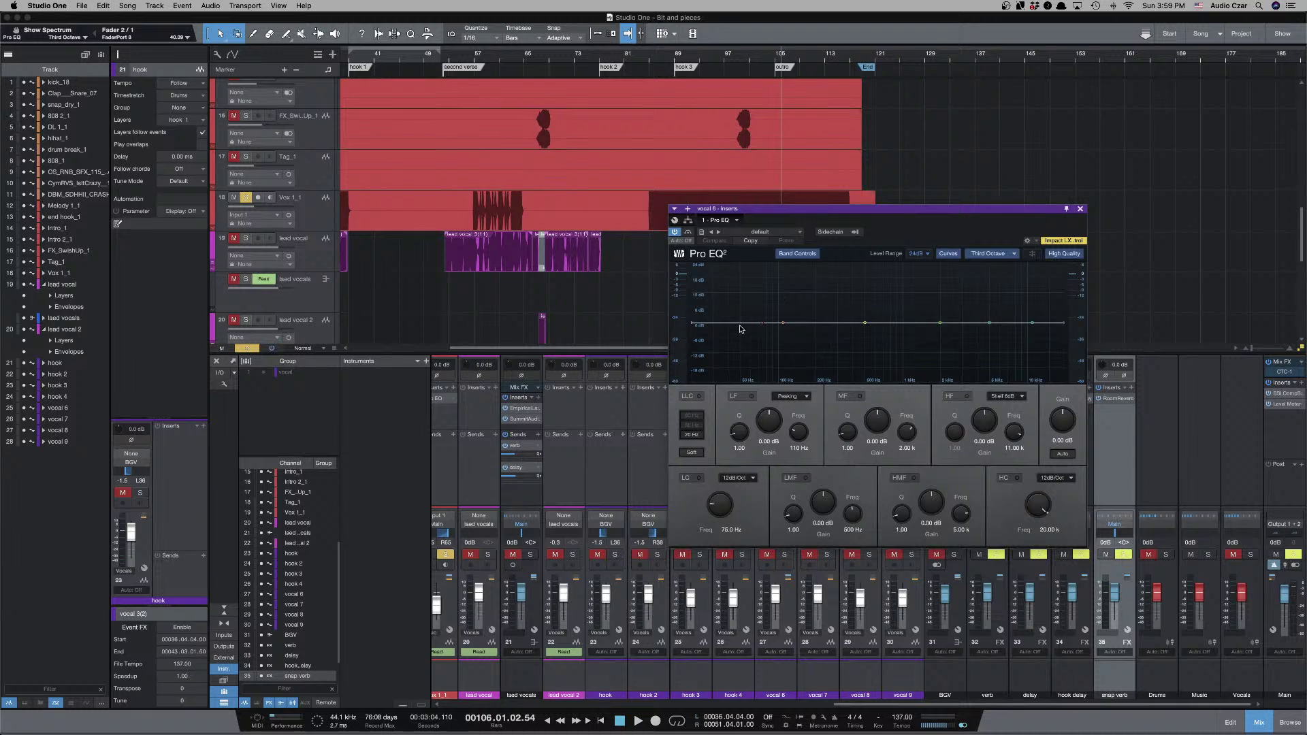
pyautogui.click(992, 258)
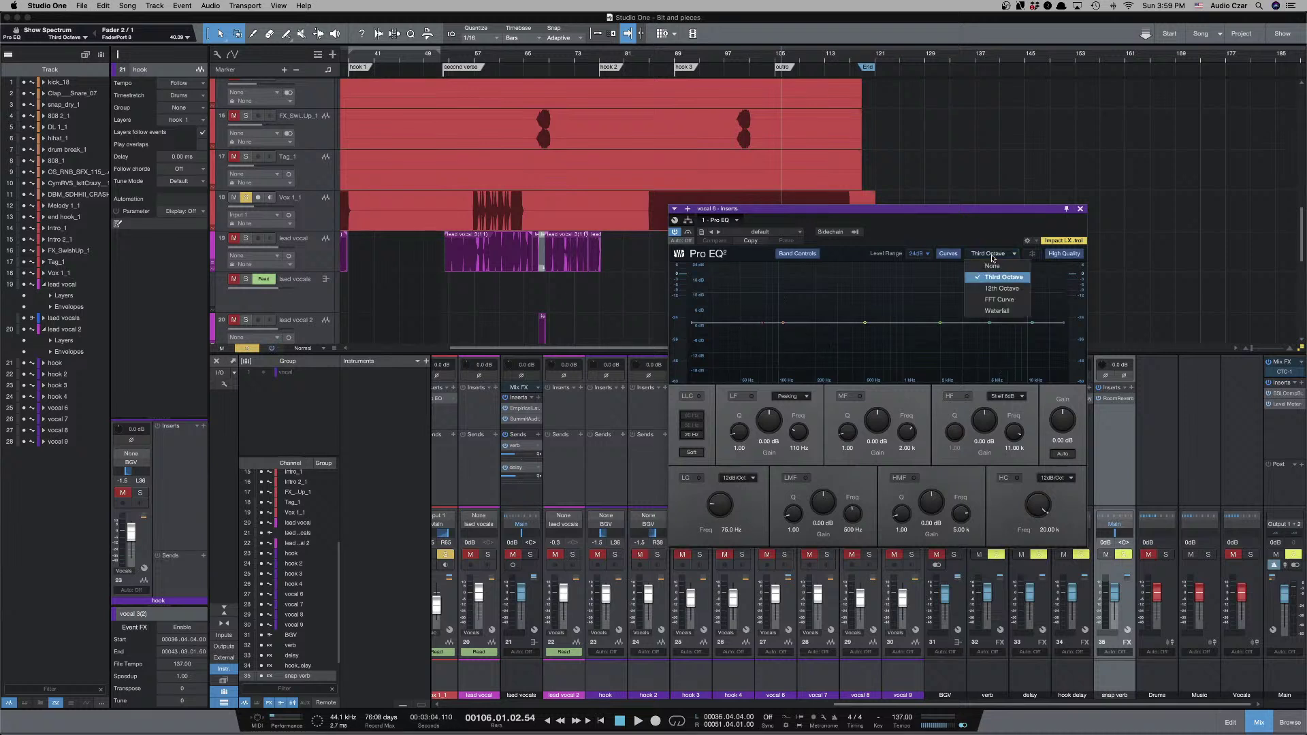
pyautogui.click(1001, 289)
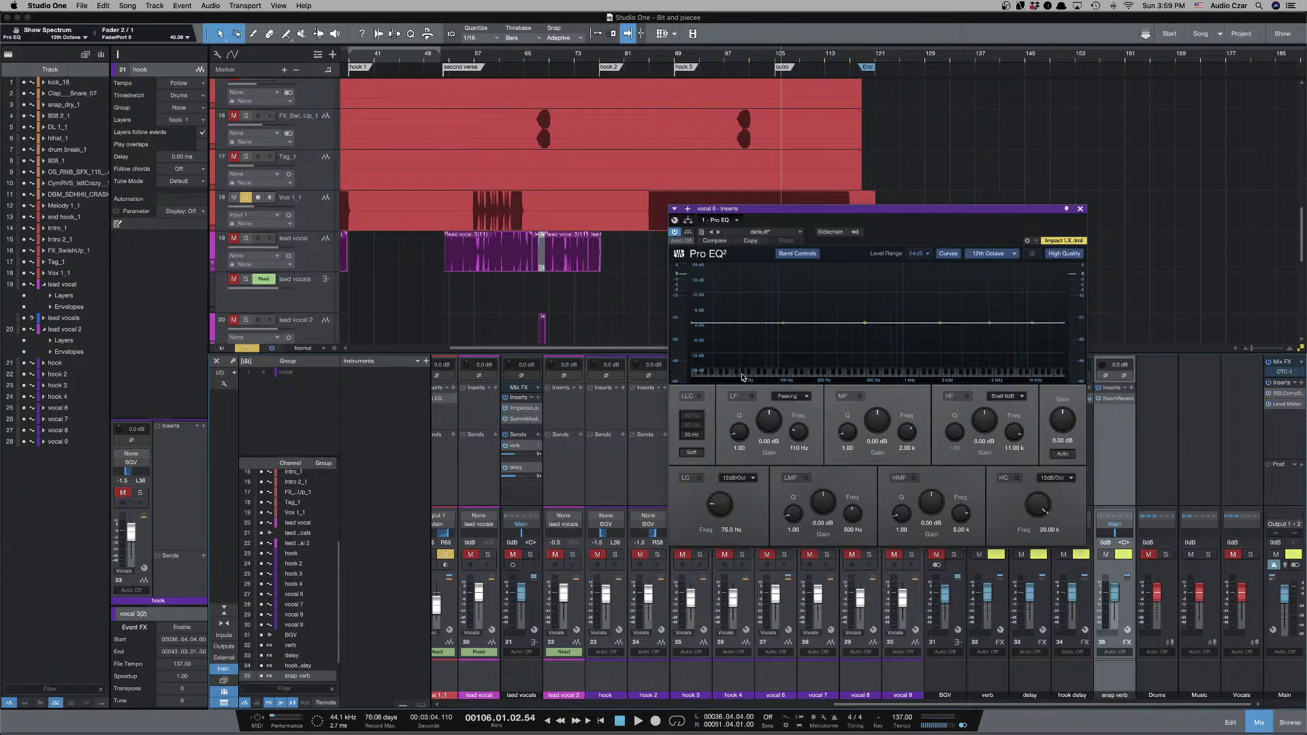
pyautogui.click(1081, 210)
# Try a Spectrum Meter on the vocal 6 channel, then close and remove it.
pyautogui.click(794, 388)
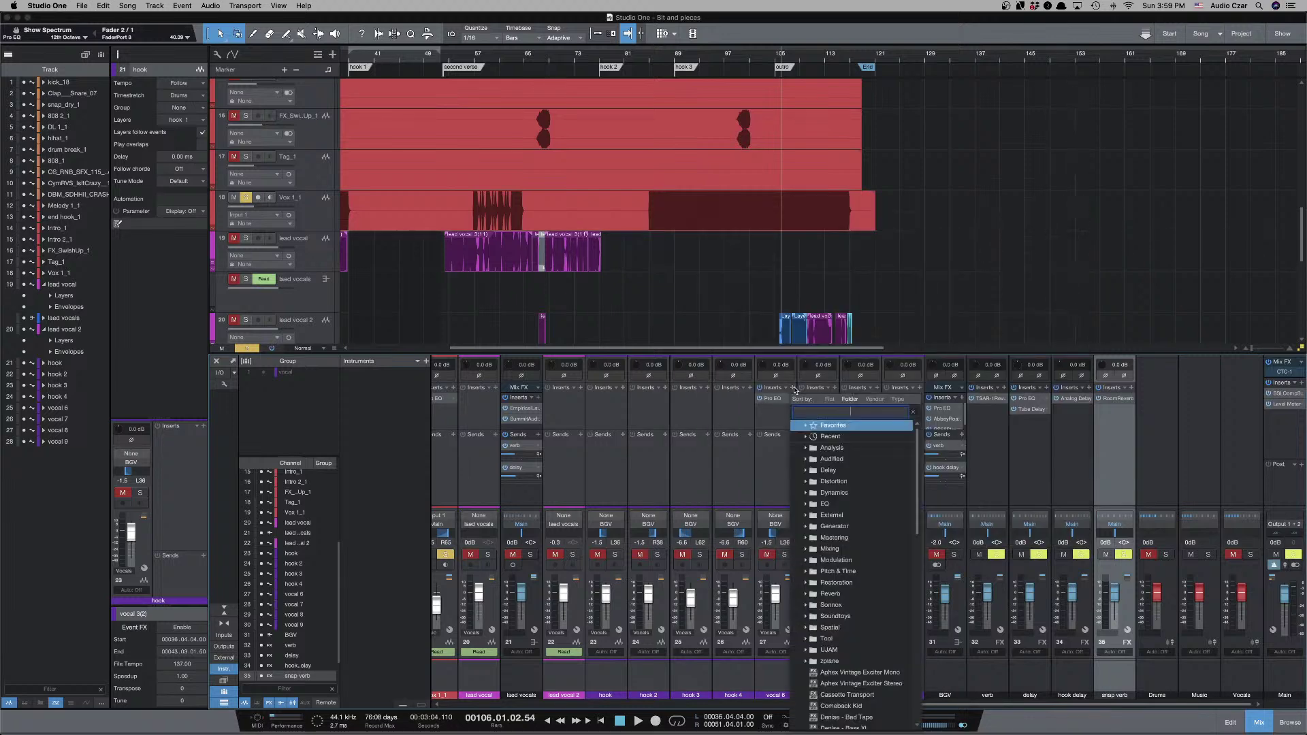
pyautogui.write('spec')
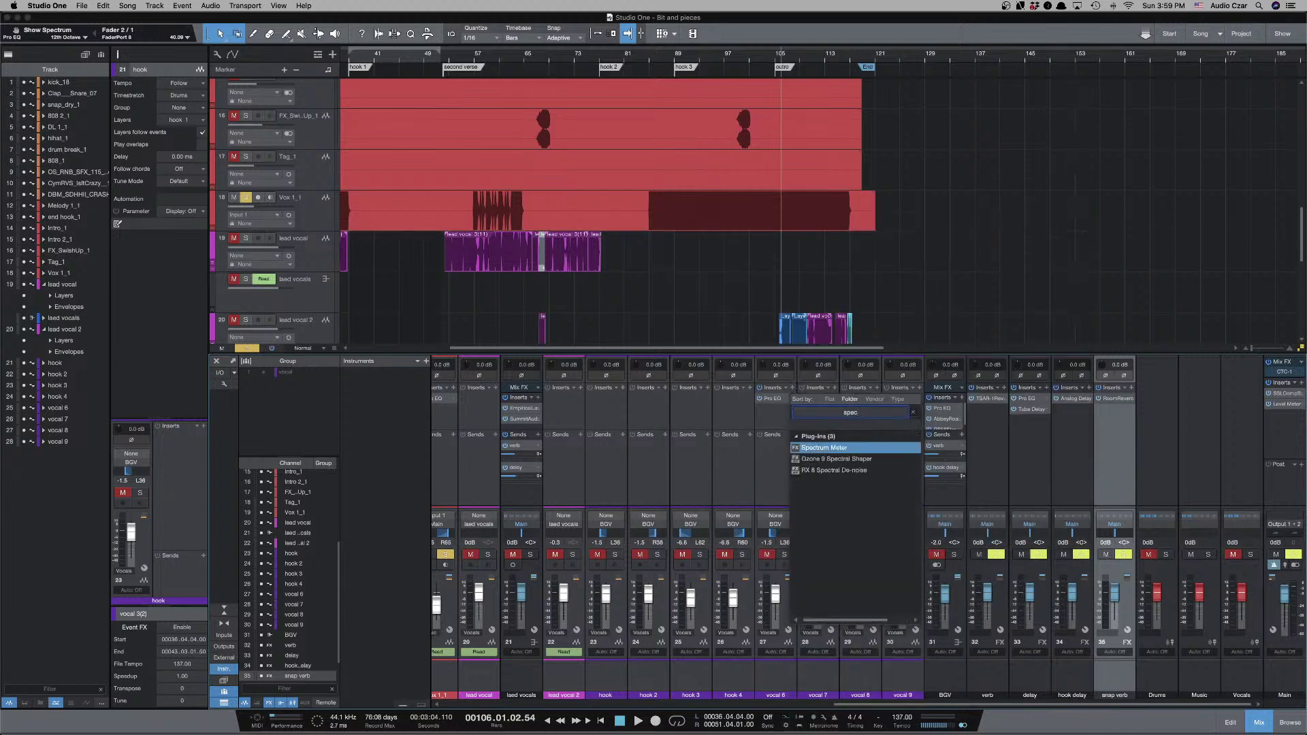
pyautogui.press('Return')
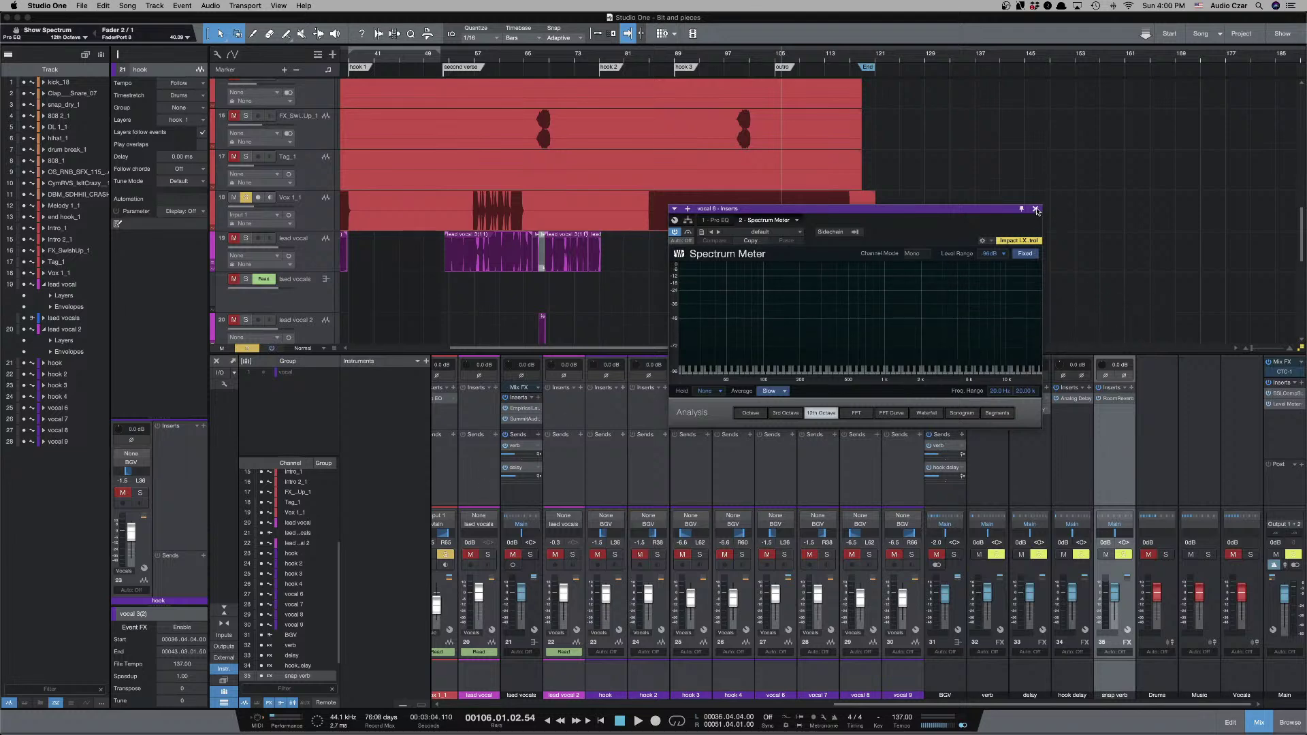
pyautogui.click(1036, 209)
pyautogui.rightClick(795, 411)
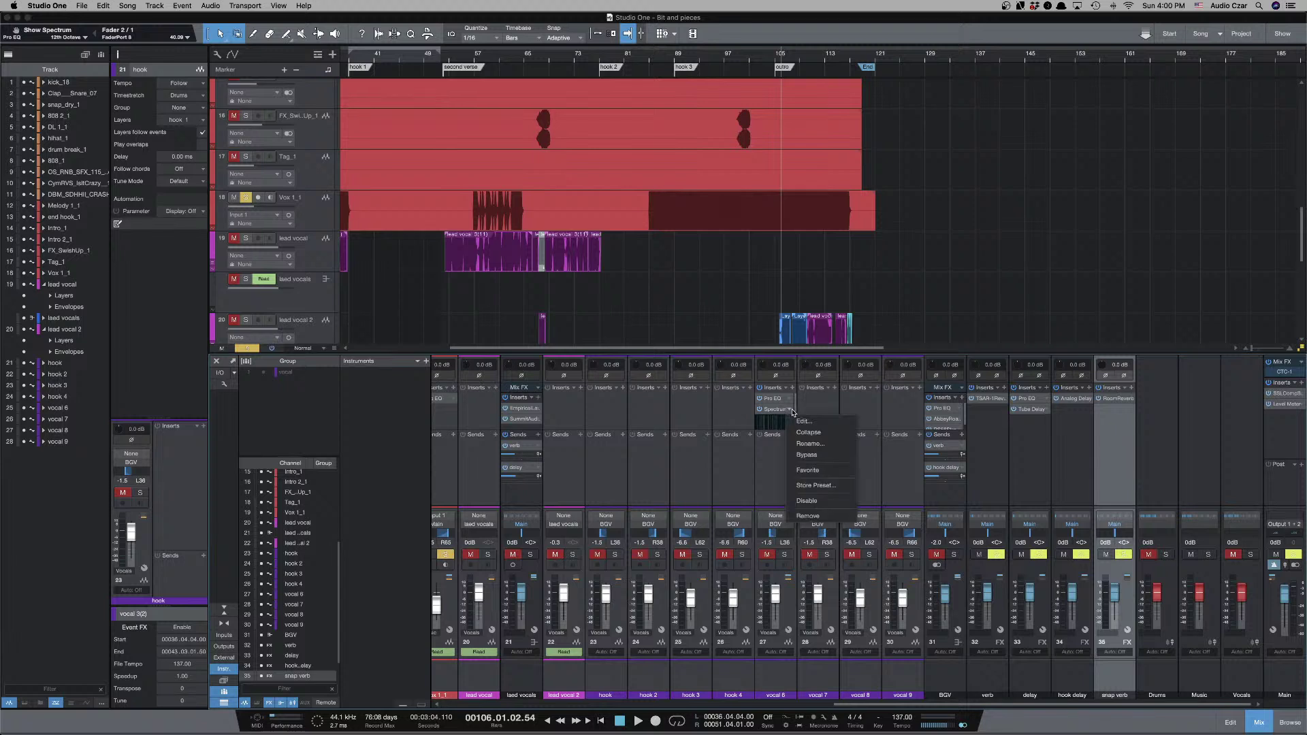
pyautogui.click(813, 519)
# Disable the Pro EQ on the vocal 6 channel, insert Weiss EQ MP after it, and close the plug-in window.
pyautogui.rightClick(793, 399)
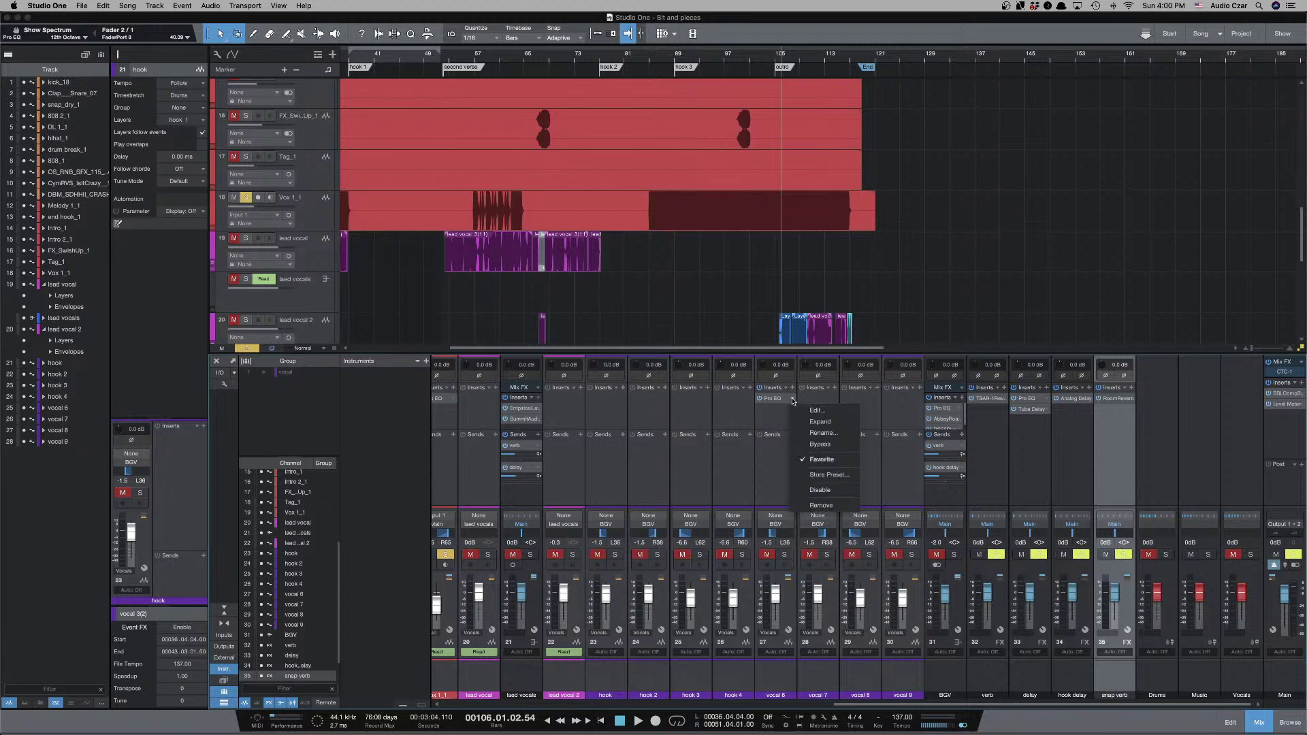
pyautogui.click(822, 500)
pyautogui.click(793, 389)
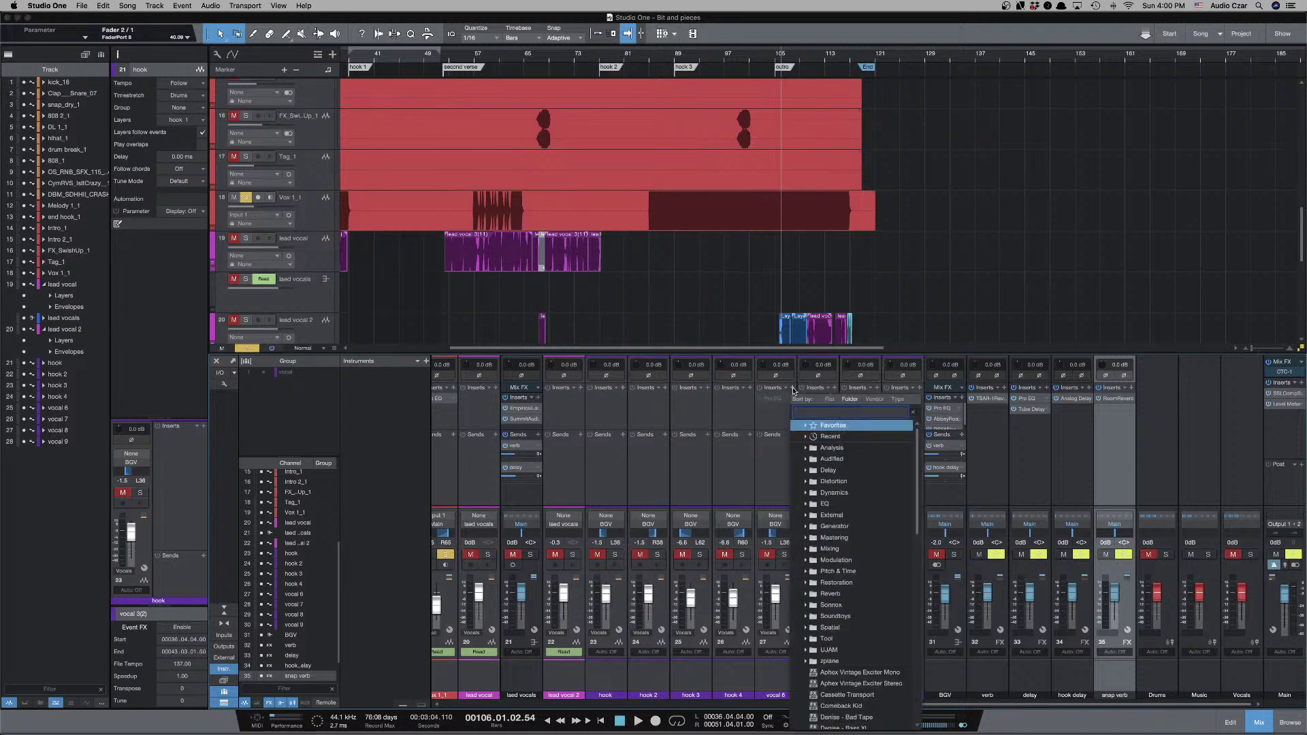
pyautogui.write('eq')
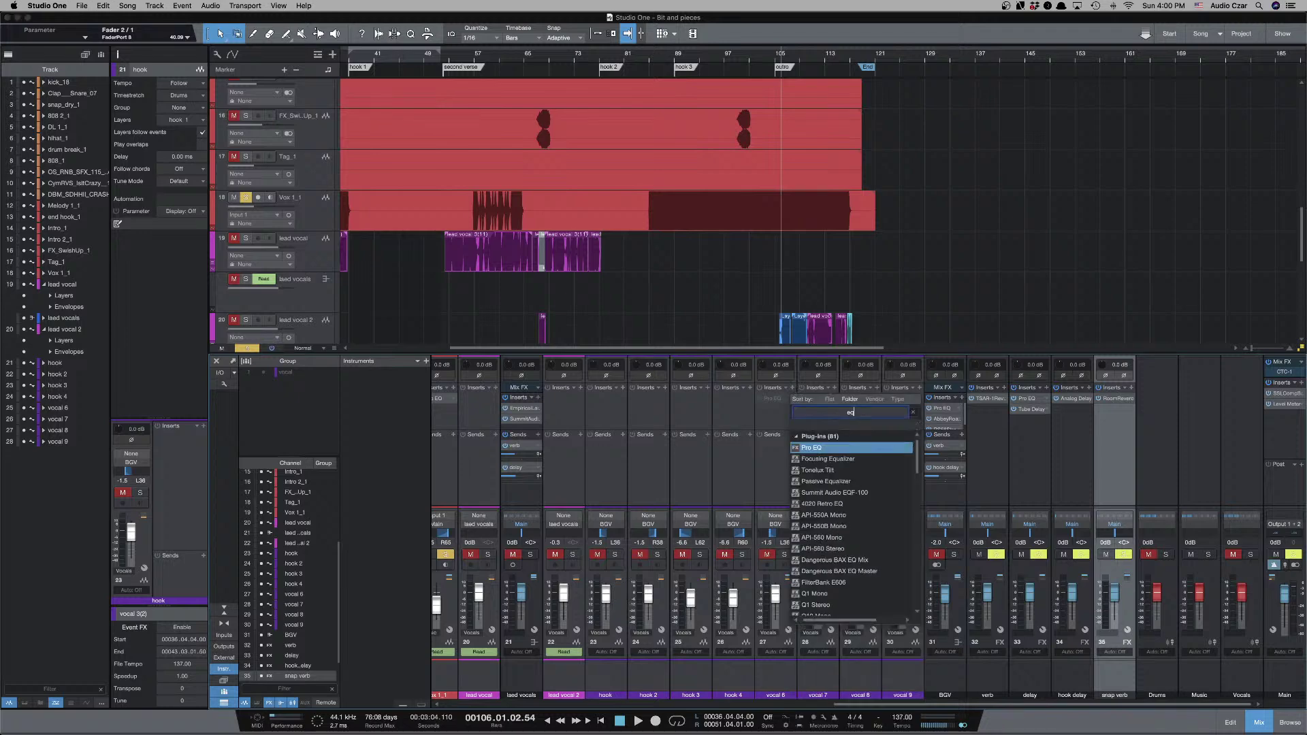
pyautogui.press('BackSpace')
pyautogui.write('weis')
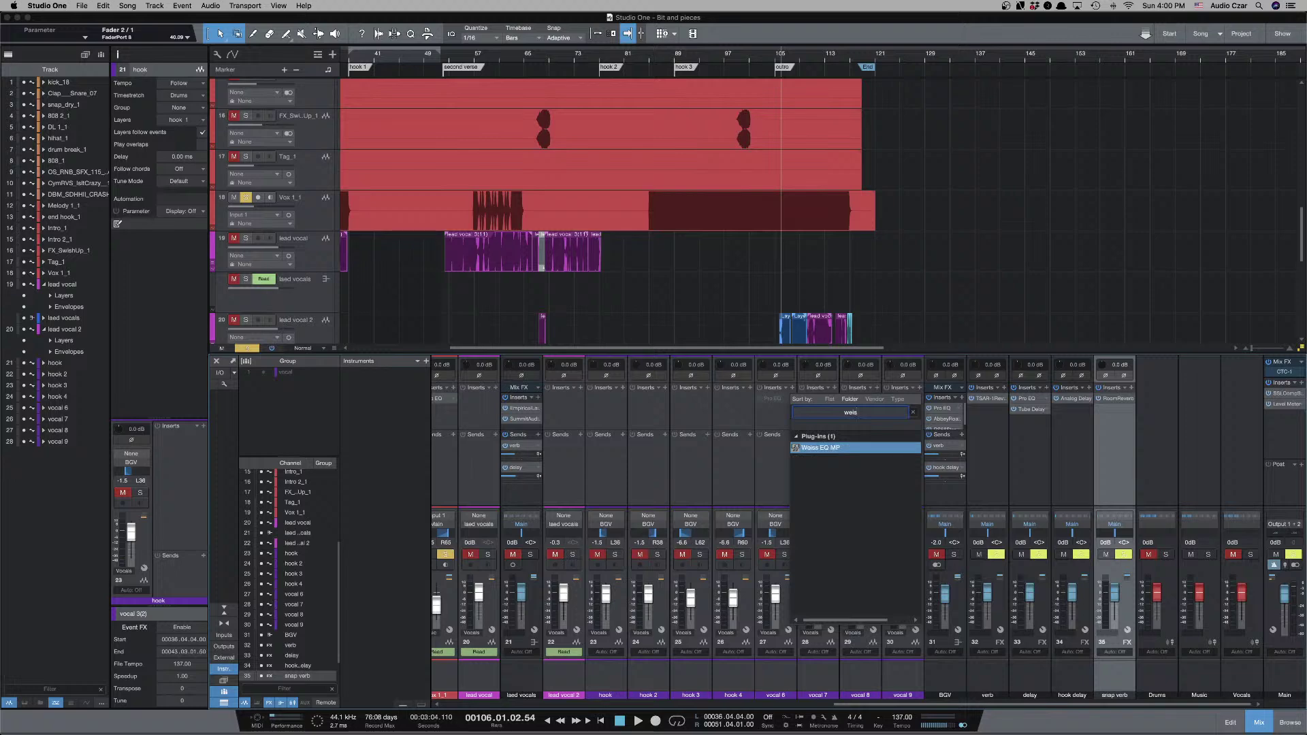
pyautogui.press('Return')
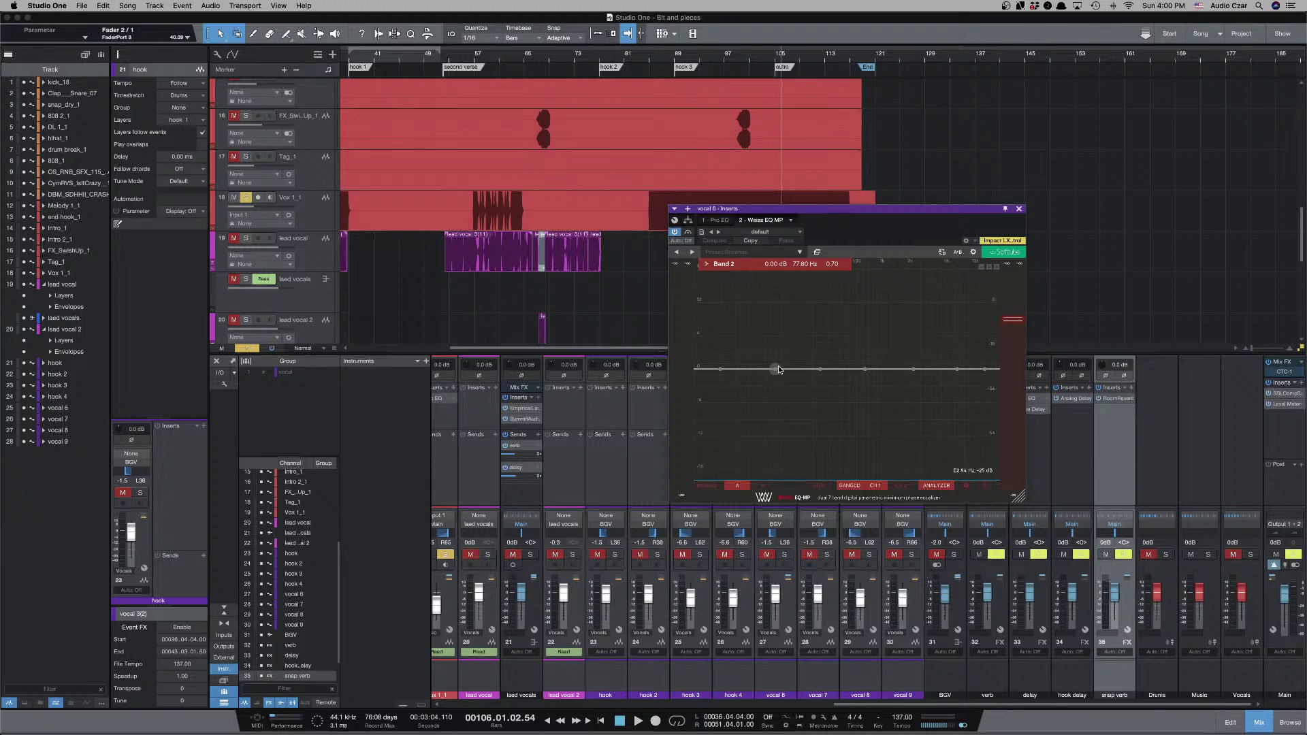
pyautogui.click(1019, 209)
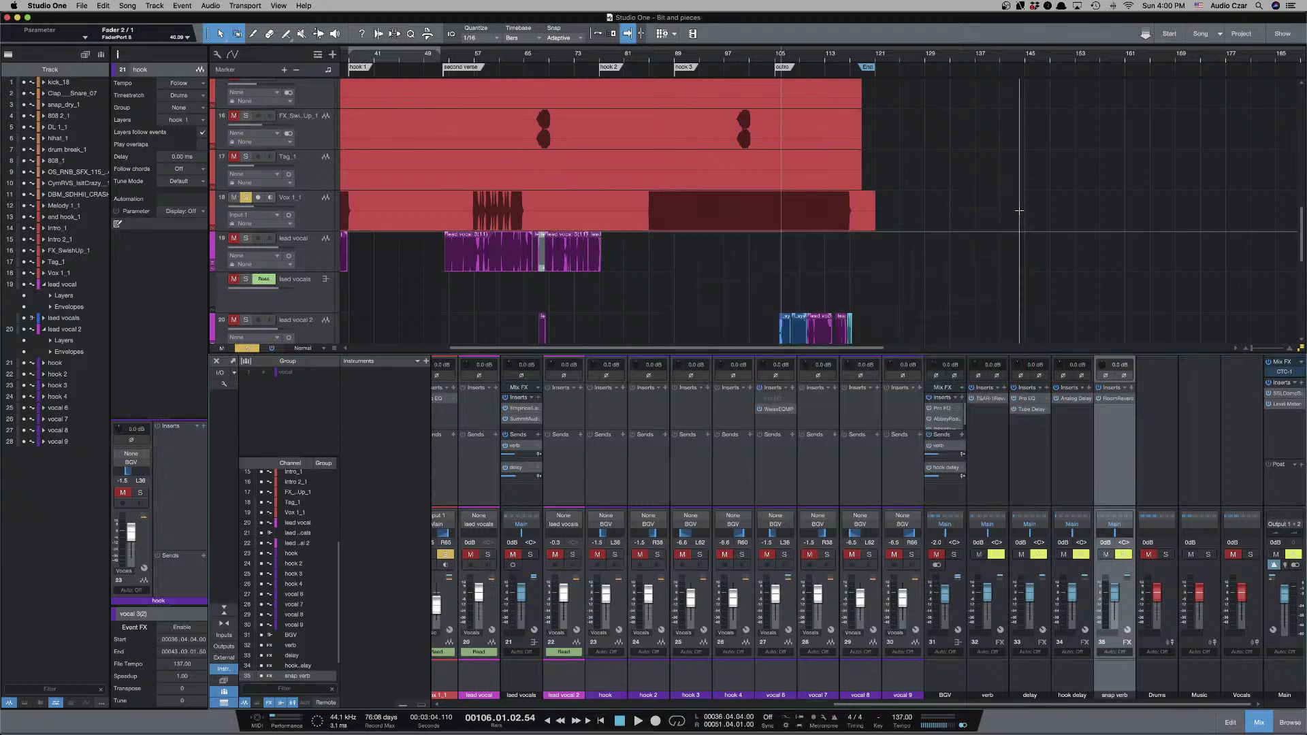
# Insert a Neutron 3 Equalizer after the Weiss EQ MP on the vocal 6 channel.
pyautogui.click(792, 388)
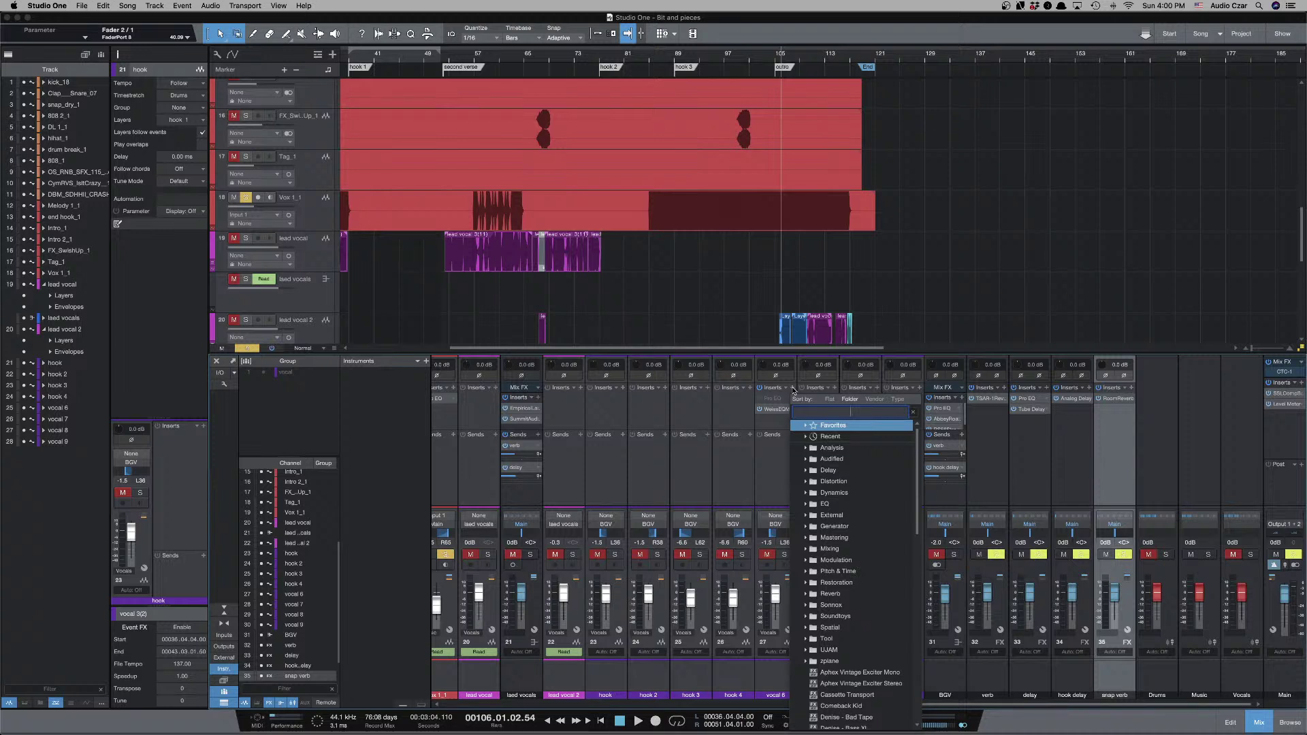
pyautogui.write('na')
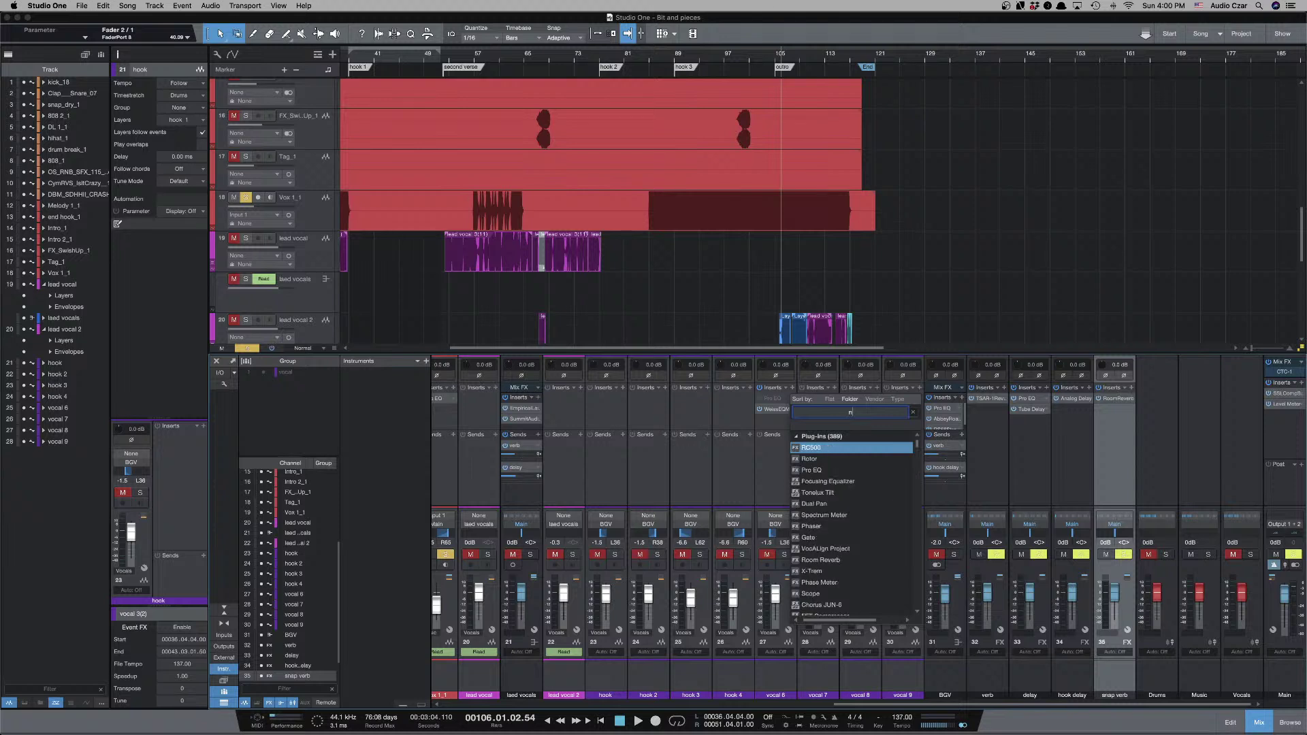
pyautogui.press('BackSpace')
pyautogui.write('eu')
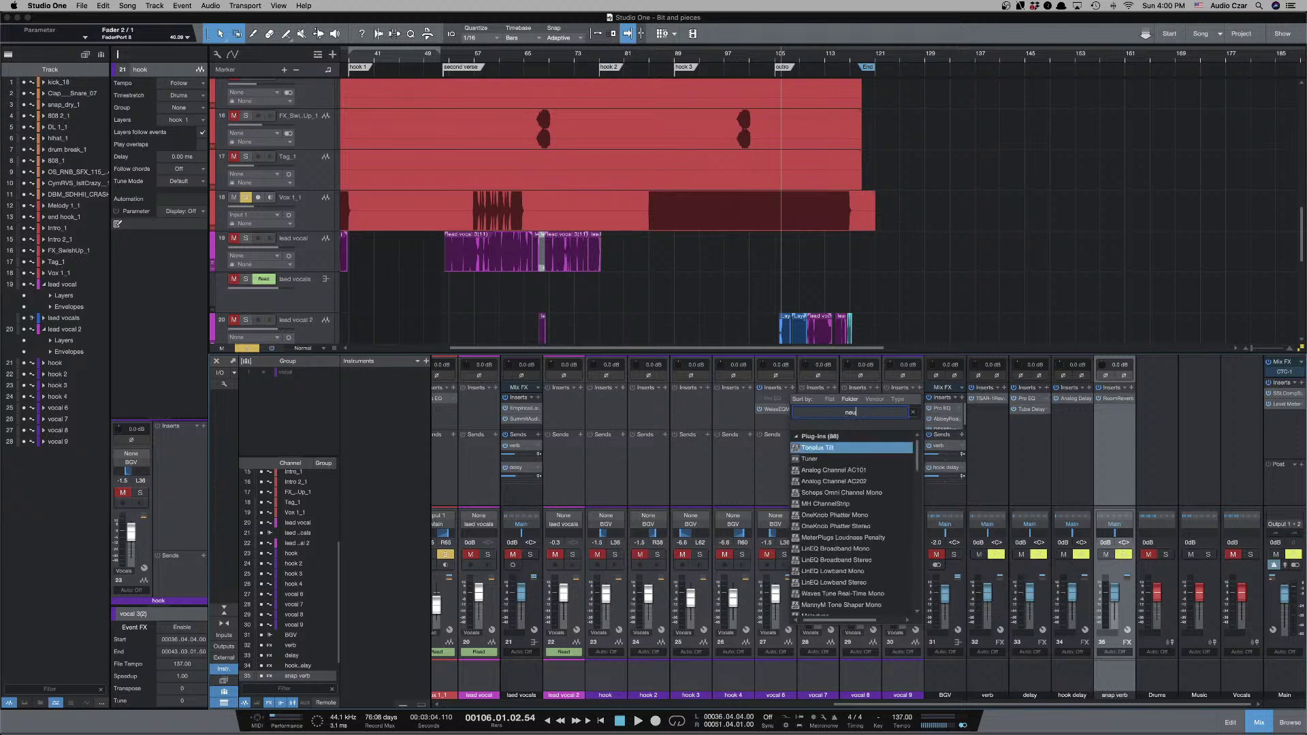
pyautogui.click(845, 458)
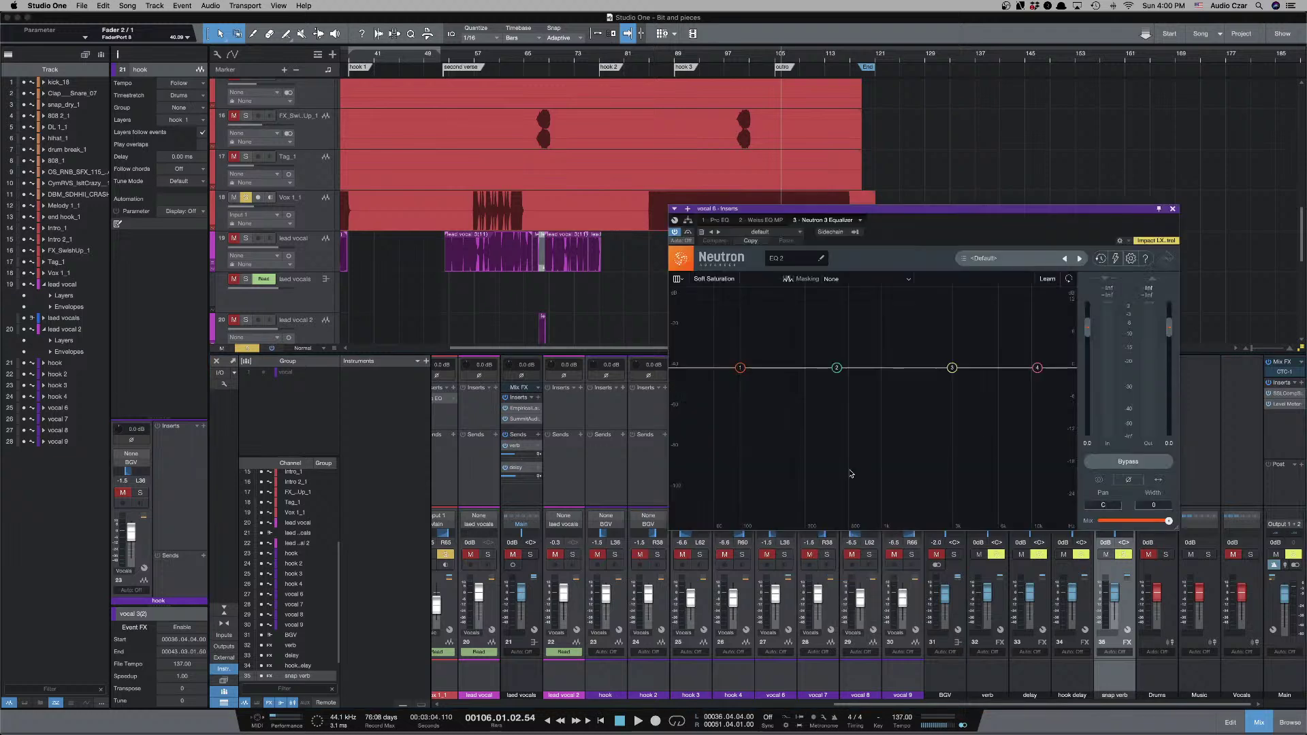
# Change the filter shape of band 1 in the Neutron equalizer to Resonant Highpass.
pyautogui.click(741, 368)
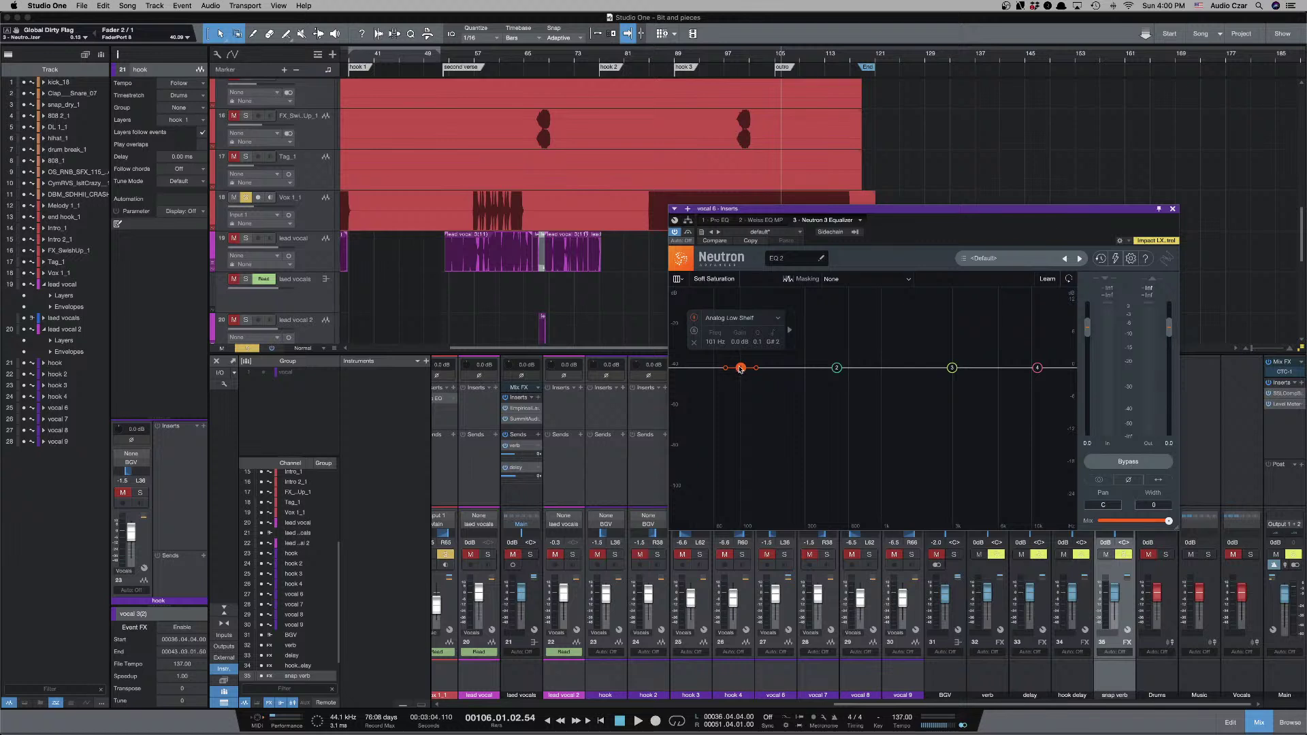
pyautogui.click(761, 317)
pyautogui.moveTo(748, 364)
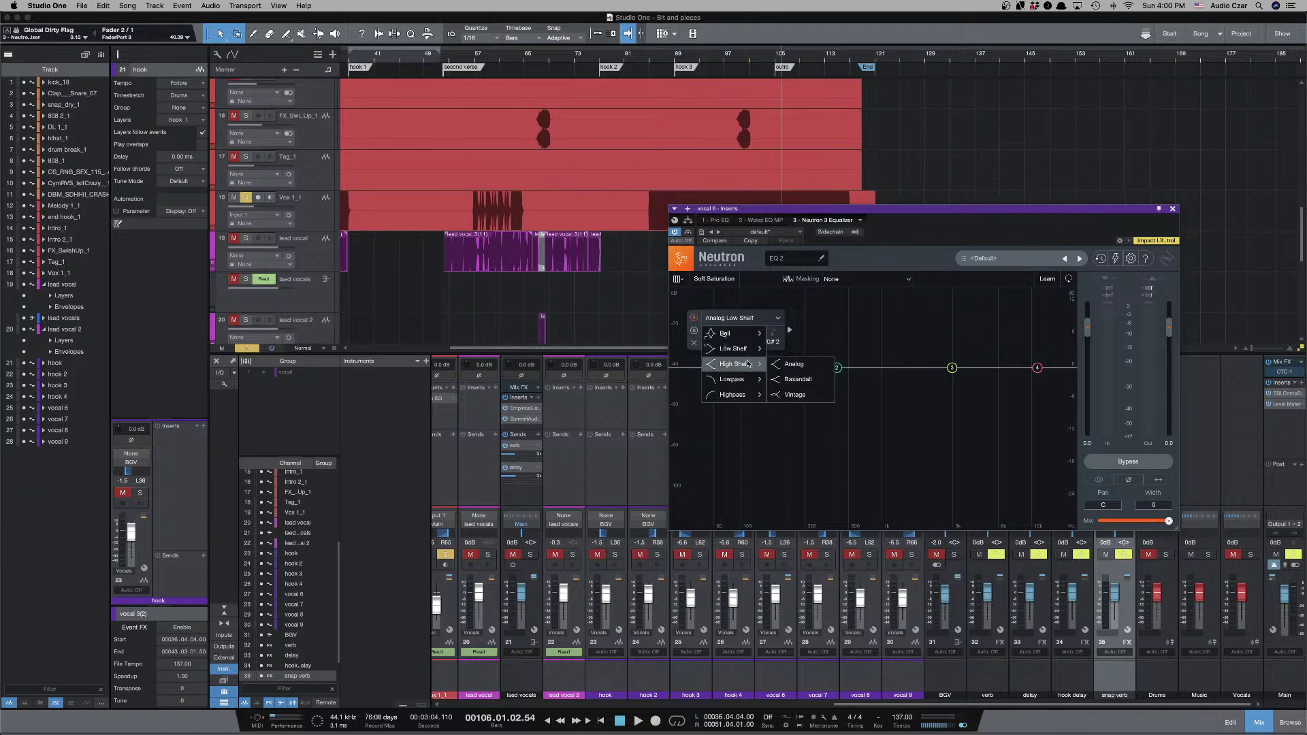
pyautogui.moveTo(742, 388)
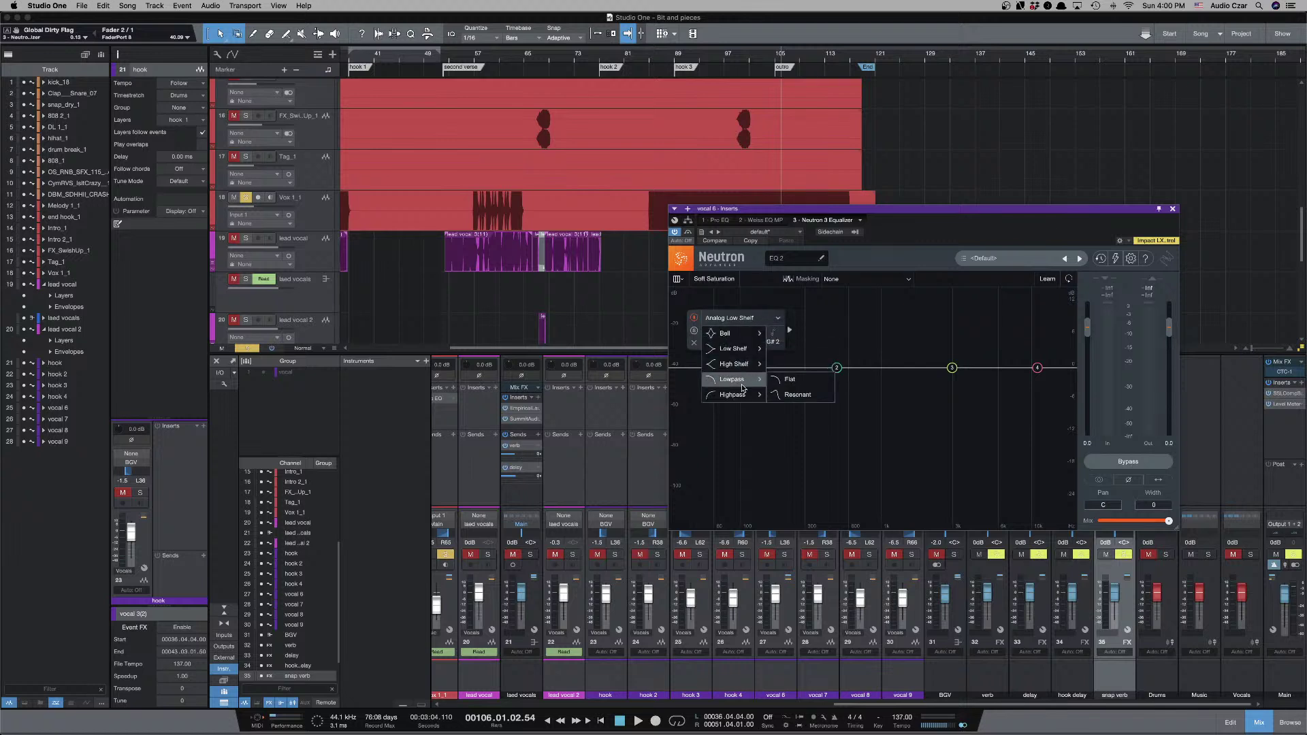
pyautogui.click(793, 411)
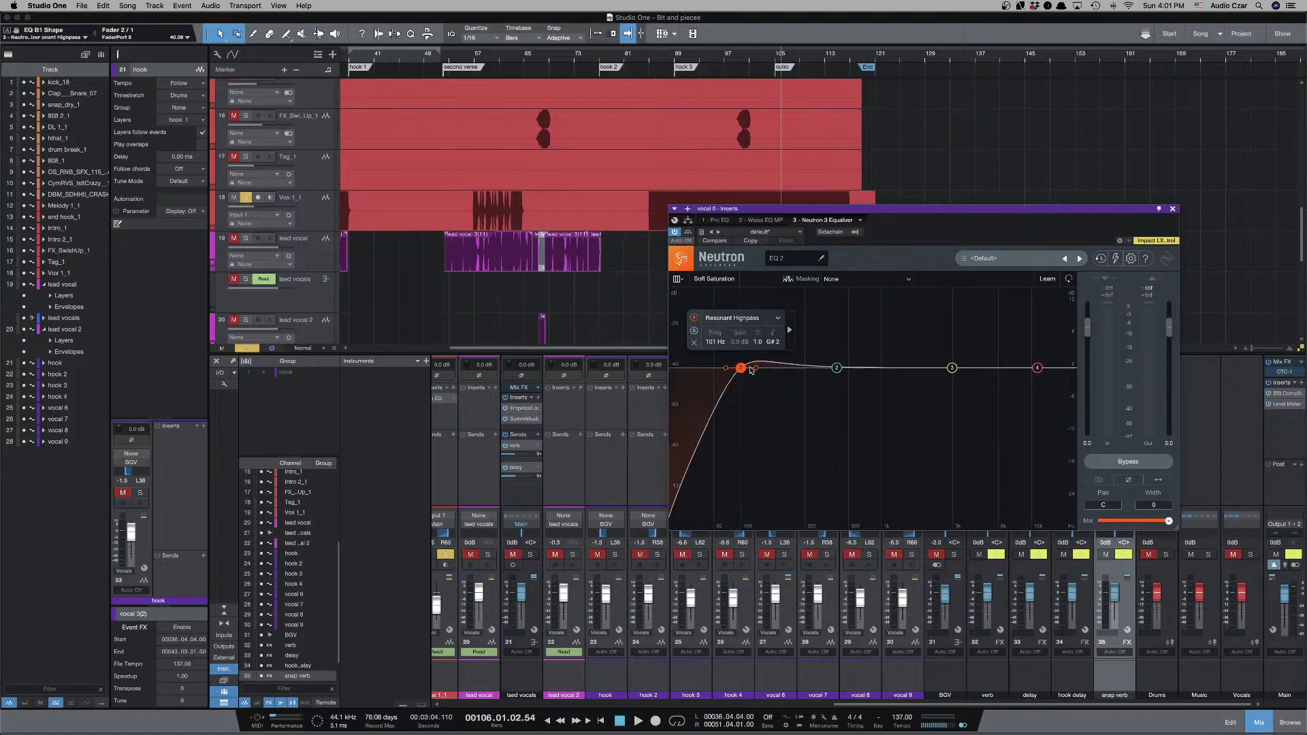
# Adjust the Q of the band 1 highpass filter to about 1.8 and close the Neutron equalizer window.
pyautogui.scroll(15, 741, 368)
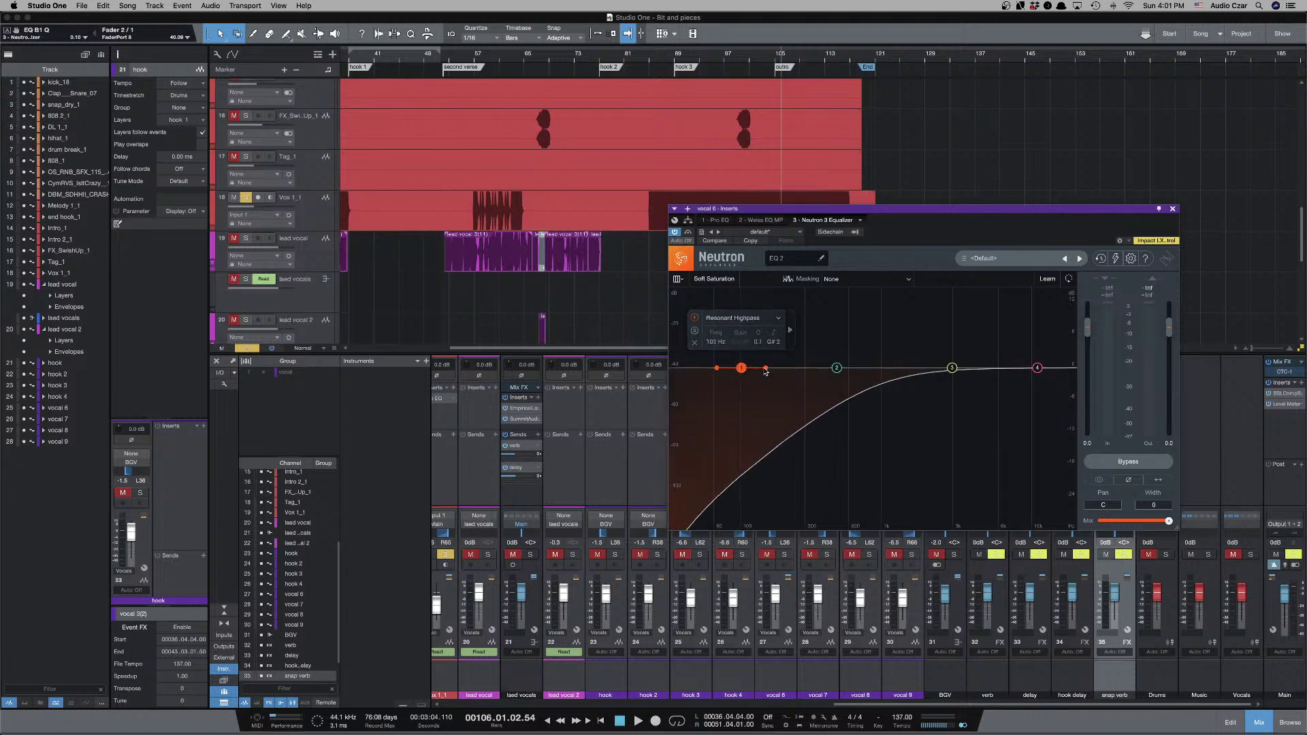
pyautogui.moveTo(748, 370); pyautogui.dragTo(756, 371)
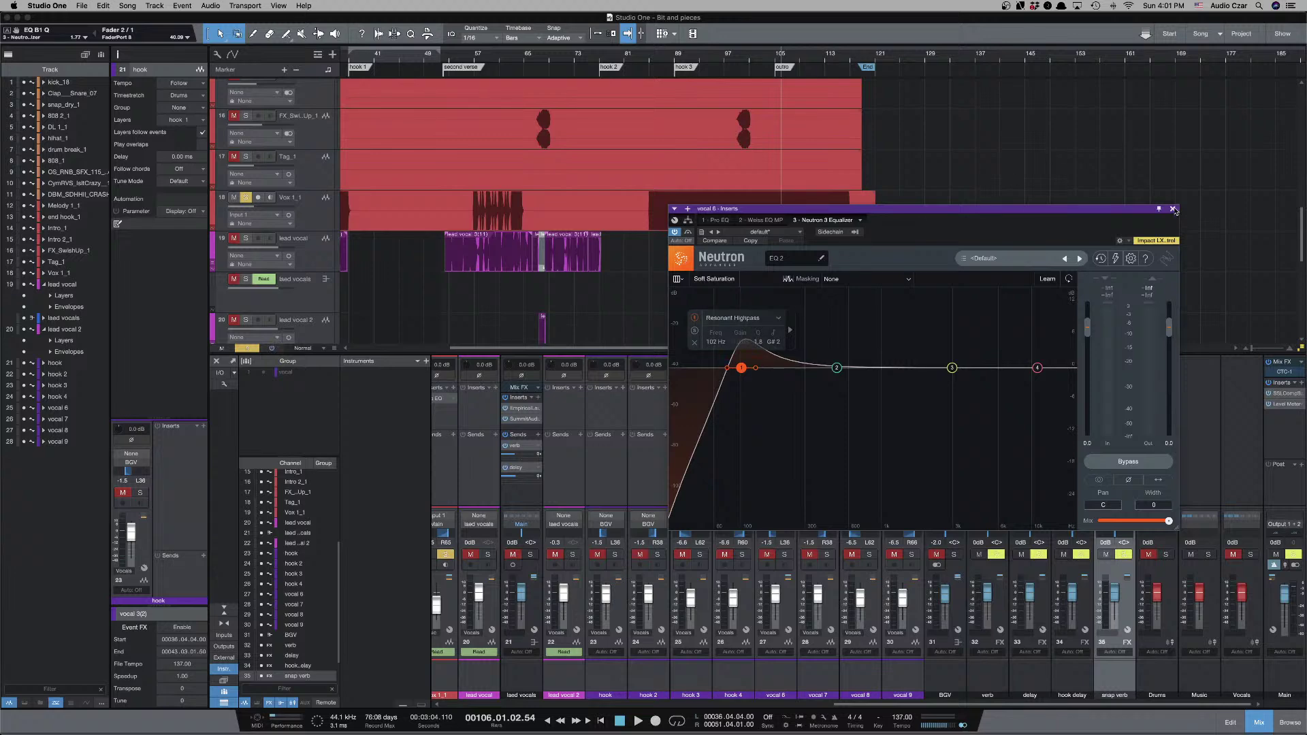
pyautogui.click(1172, 209)
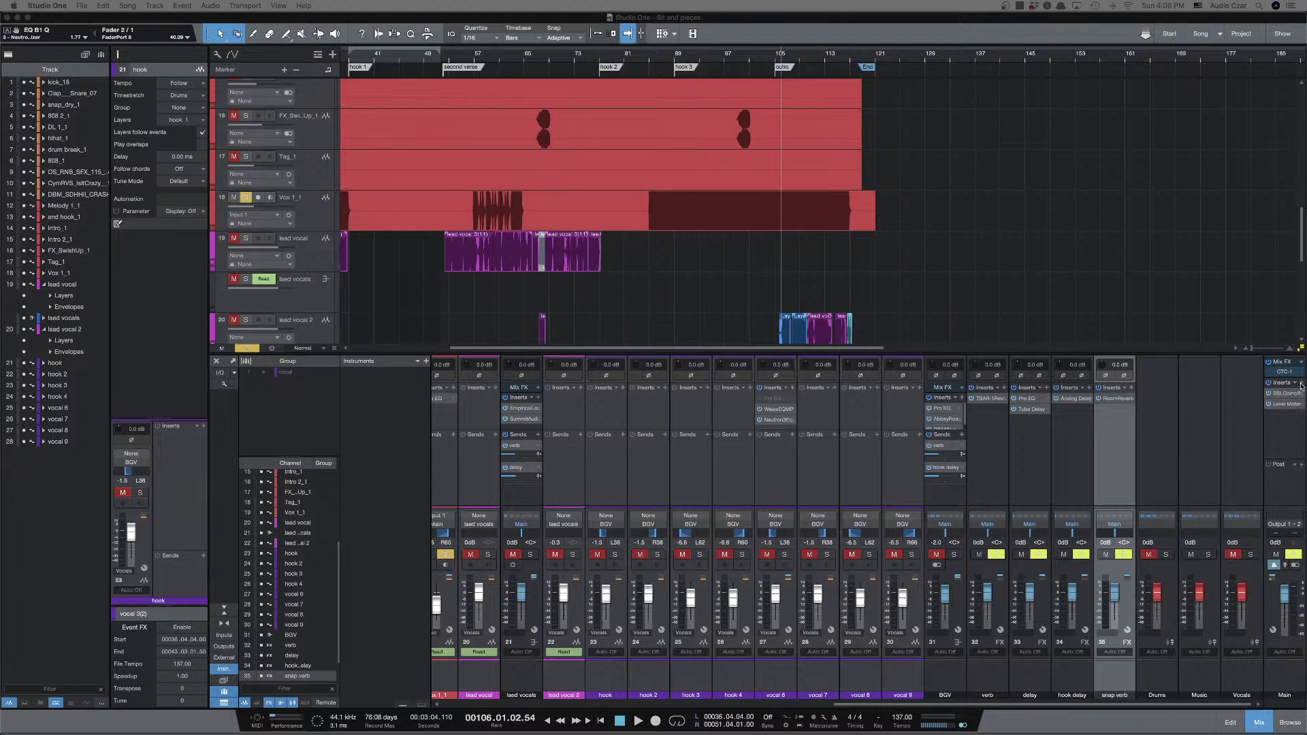
# Insert the SSLEQ Stereo plug-in on the Main output channel after the Level Meter.
pyautogui.click(1300, 383)
pyautogui.write('ssl')
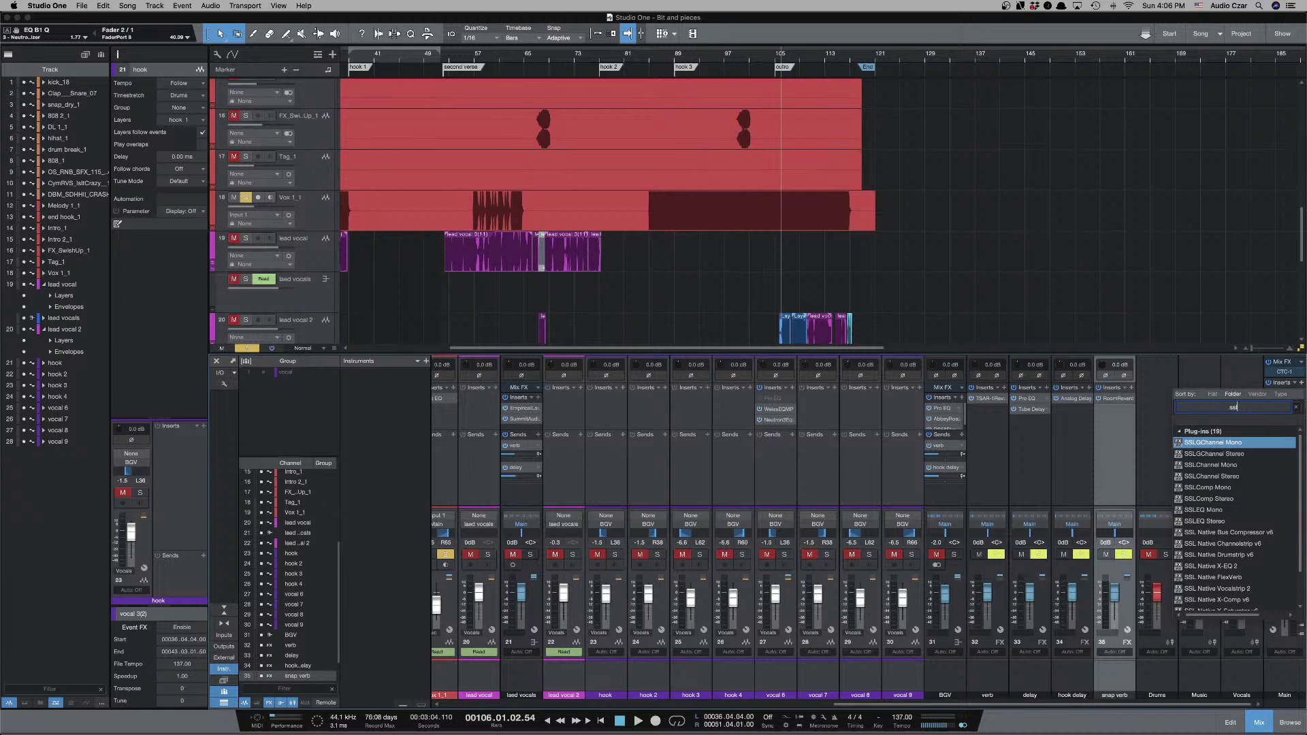
pyautogui.doubleClick(1199, 521)
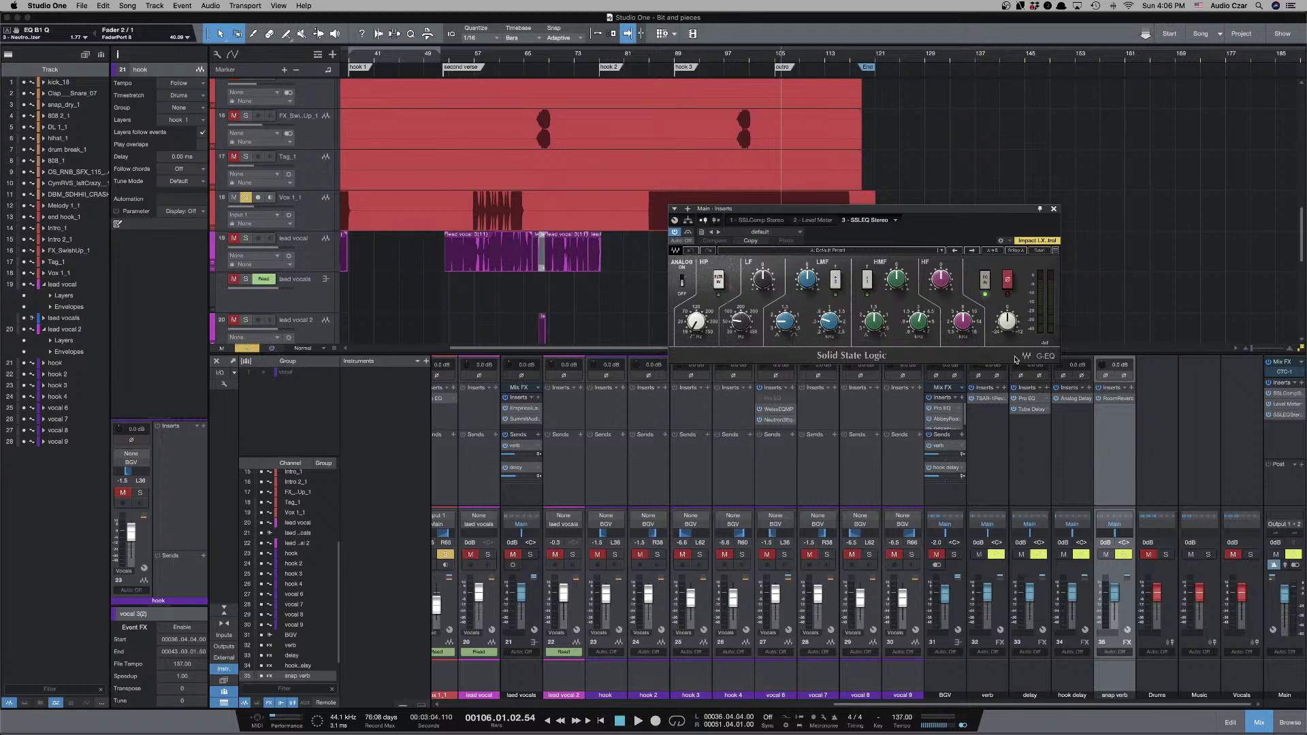